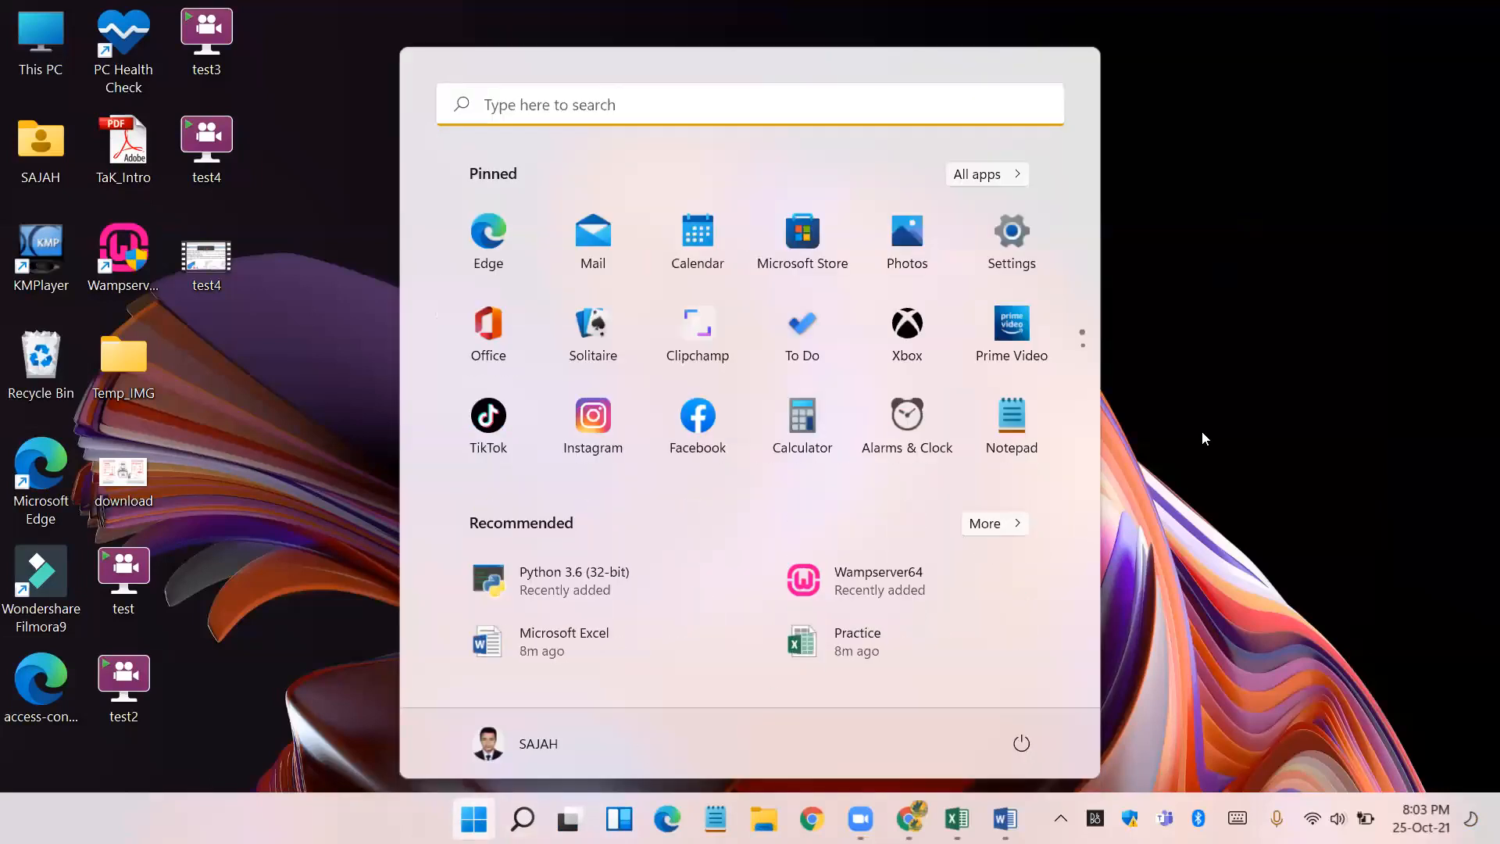
- Switch to the Practice workbook in Excel and examine the marks table and its Total and Average formulas
{"action": "key", "text": "super"}
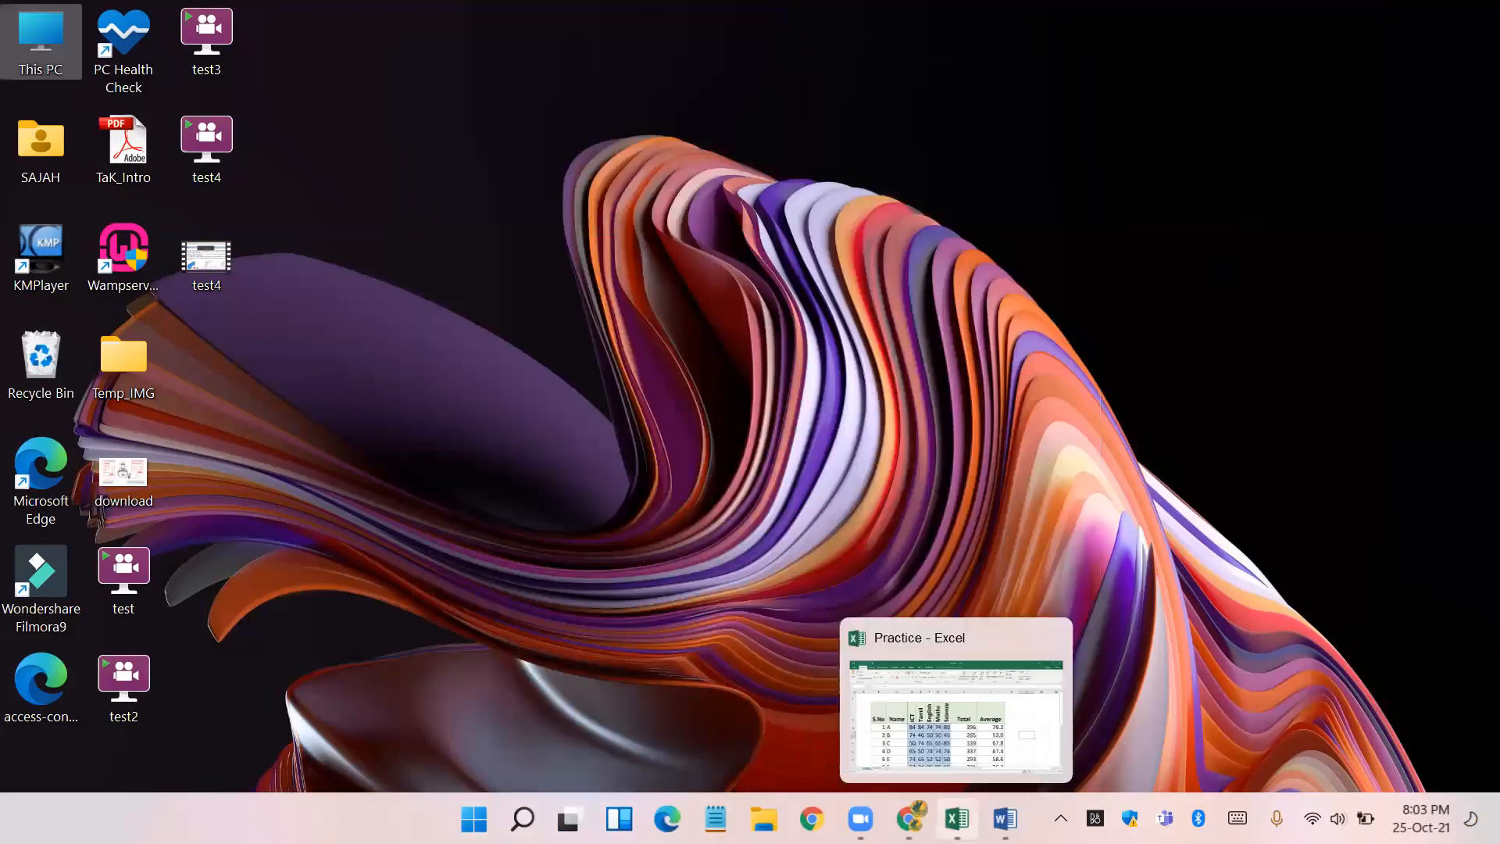
{"action": "left_click", "coordinate": [957, 819]}
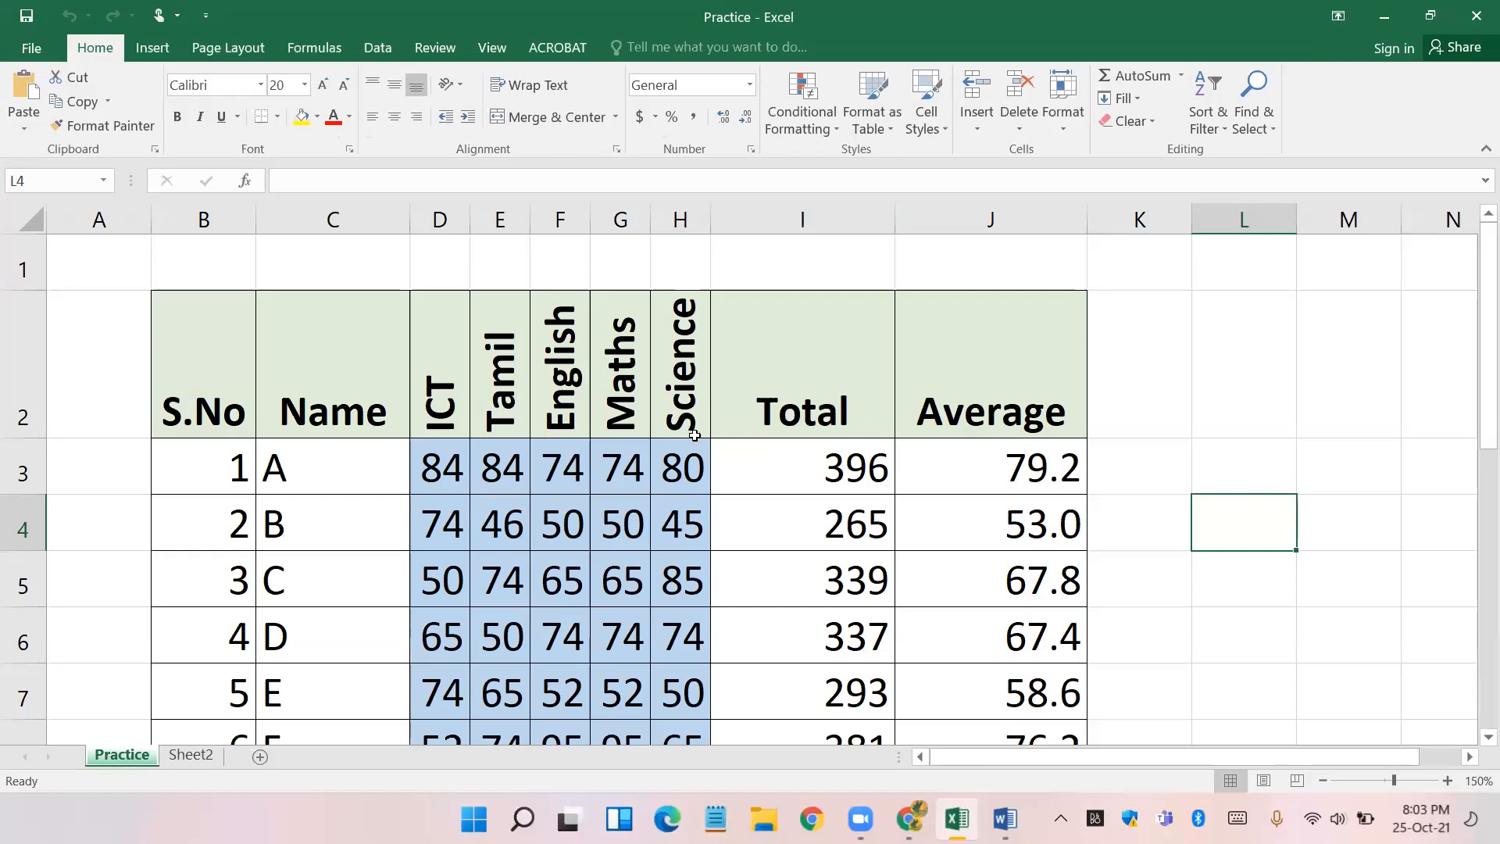
{"action": "scroll", "coordinate": [385, 392], "scroll_direction": "down", "scroll_amount": 3}
{"action": "scroll", "coordinate": [386, 392], "scroll_direction": "up", "scroll_amount": 3}
{"action": "left_click", "coordinate": [327, 465]}
{"action": "left_click", "coordinate": [216, 460]}
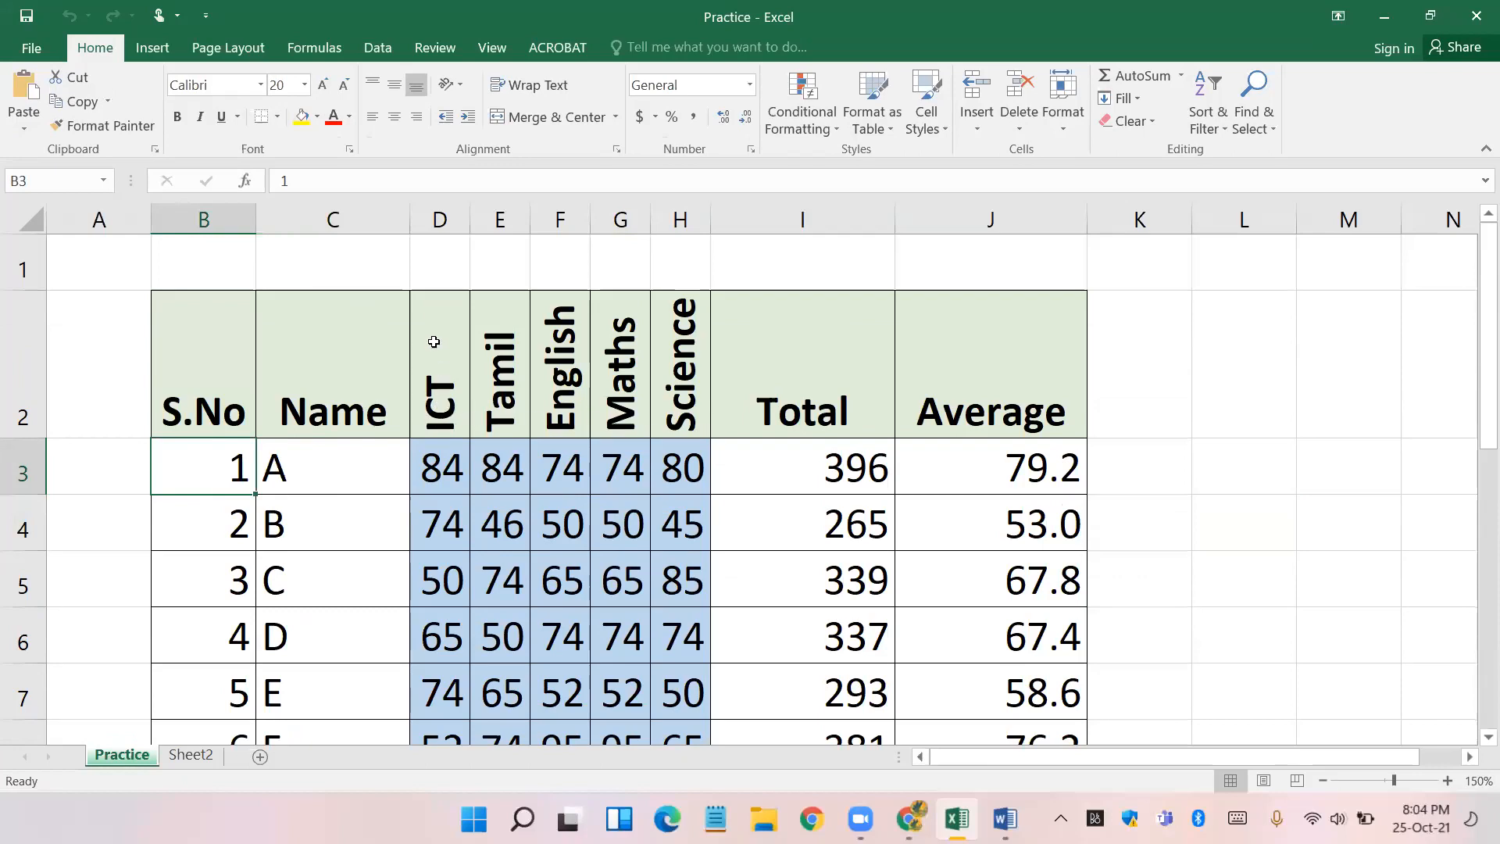
{"action": "left_click_drag", "start_coordinate": [443, 214], "coordinate": [693, 216]}
{"action": "left_click", "coordinate": [764, 586]}
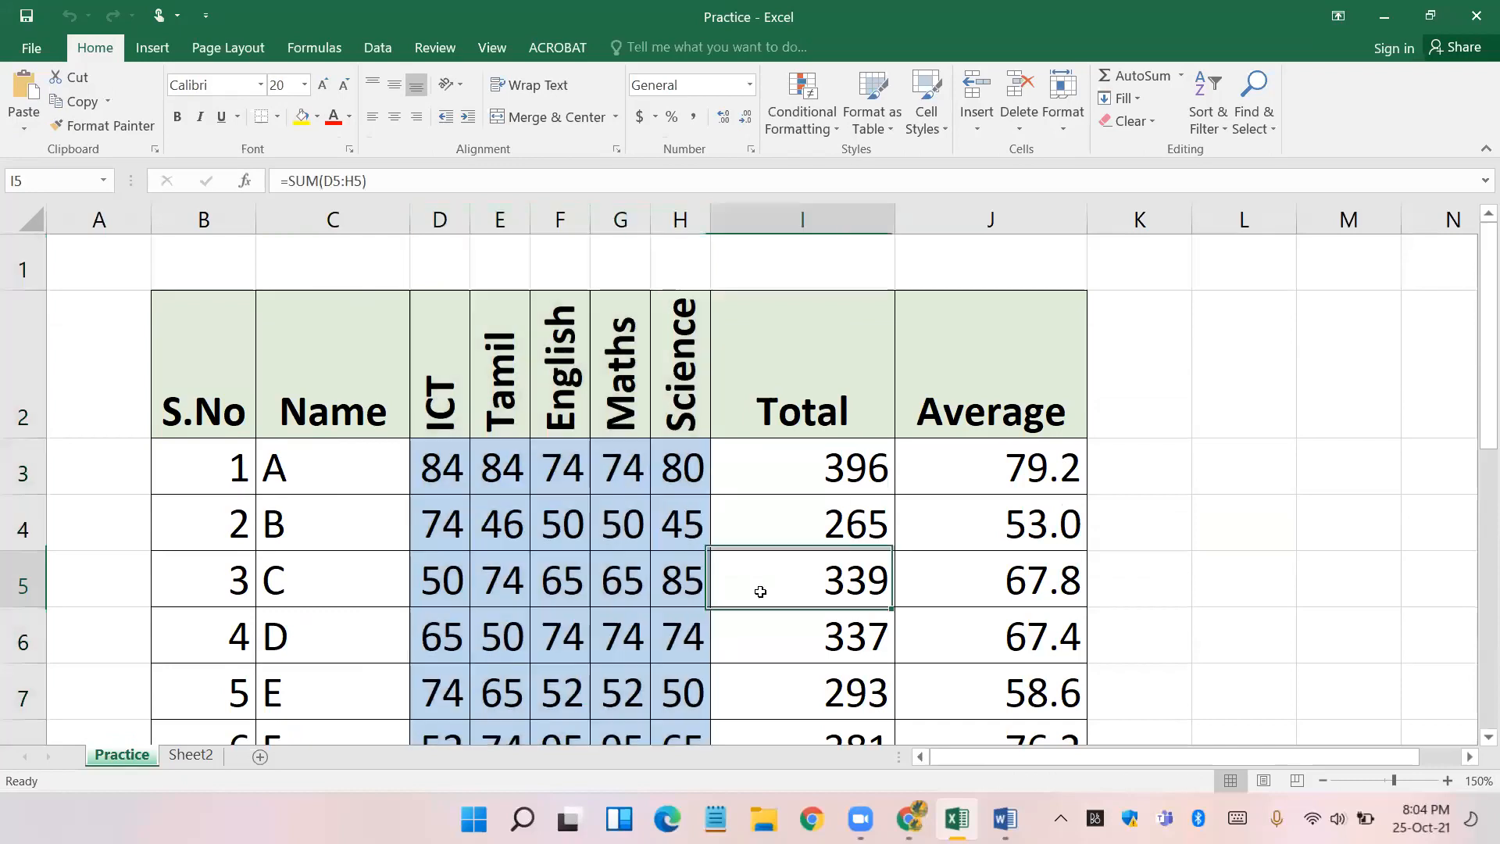
{"action": "left_click", "coordinate": [817, 470]}
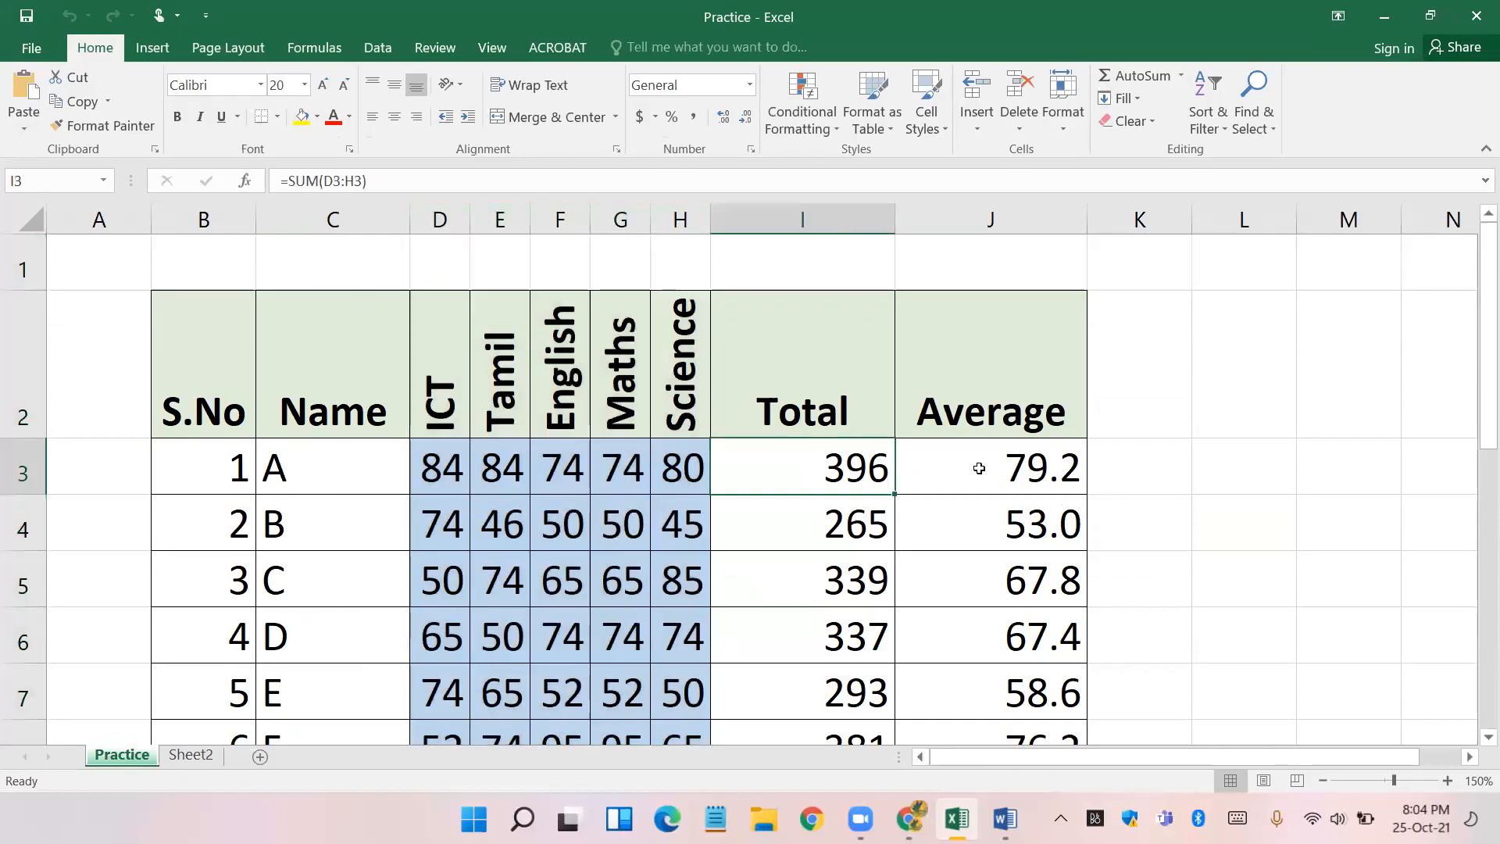
{"action": "left_click", "coordinate": [977, 471]}
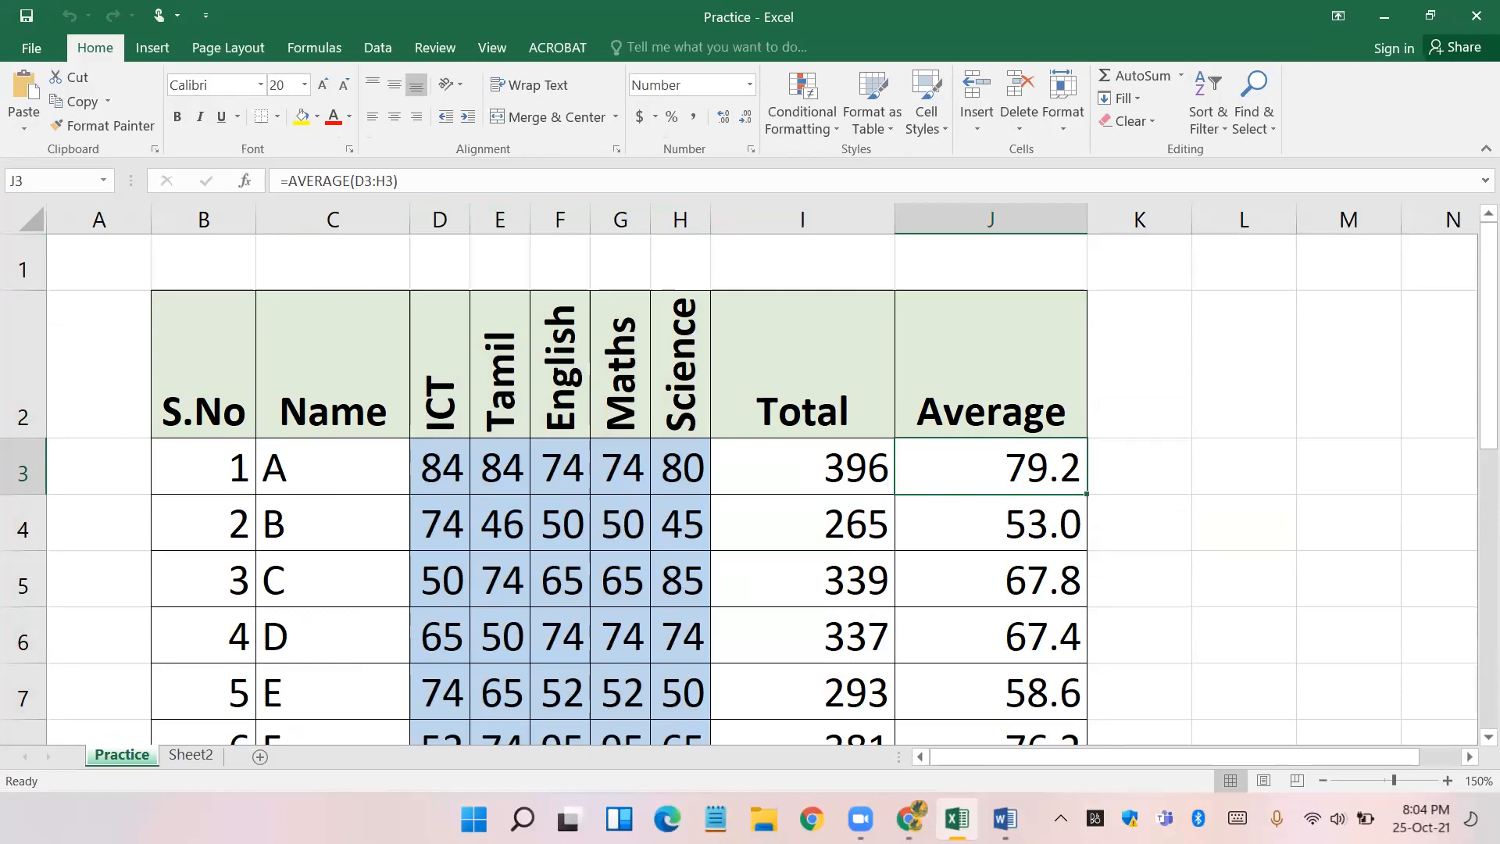
- Switch to the Word notes and highlight the AVERAGE bullet in the function list in pink
{"action": "key", "text": "alt+Tab"}
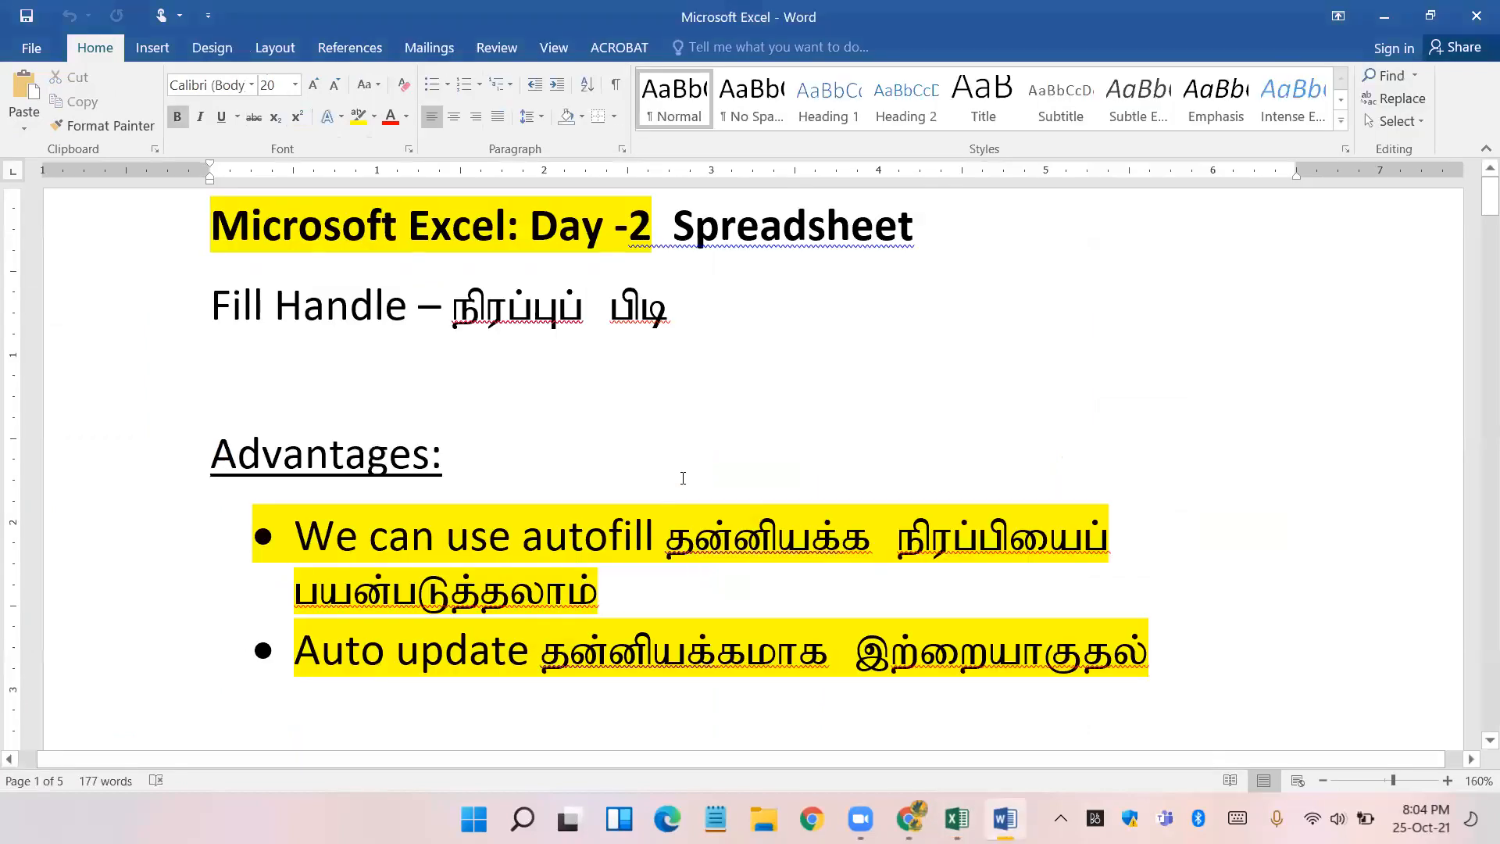
{"action": "scroll", "coordinate": [683, 479], "scroll_direction": "down", "scroll_amount": 10}
{"action": "scroll", "coordinate": [683, 483], "scroll_direction": "down", "scroll_amount": 20}
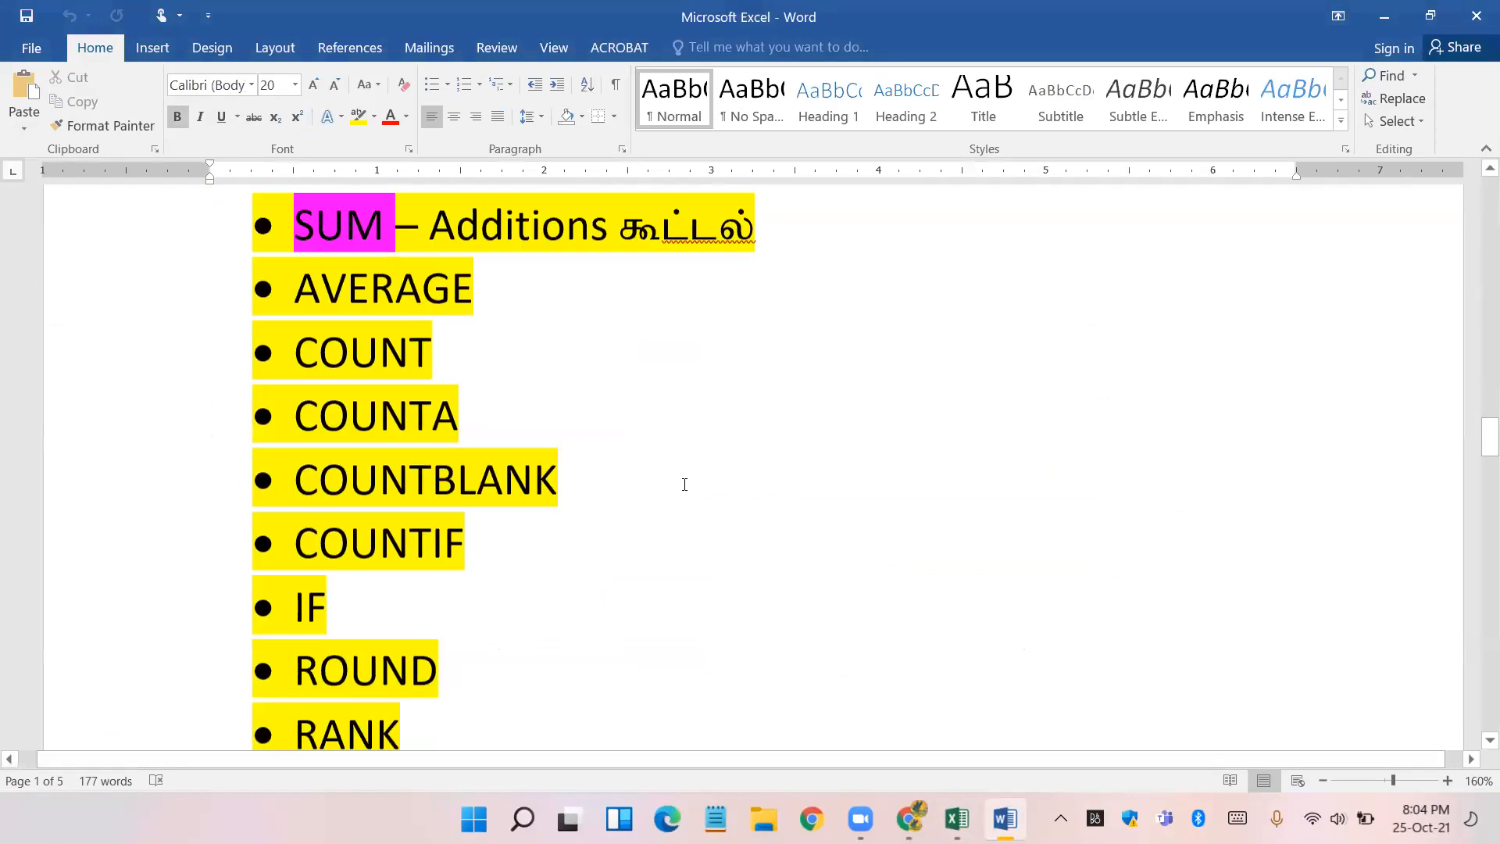
{"action": "scroll", "coordinate": [685, 484], "scroll_direction": "up", "scroll_amount": 2}
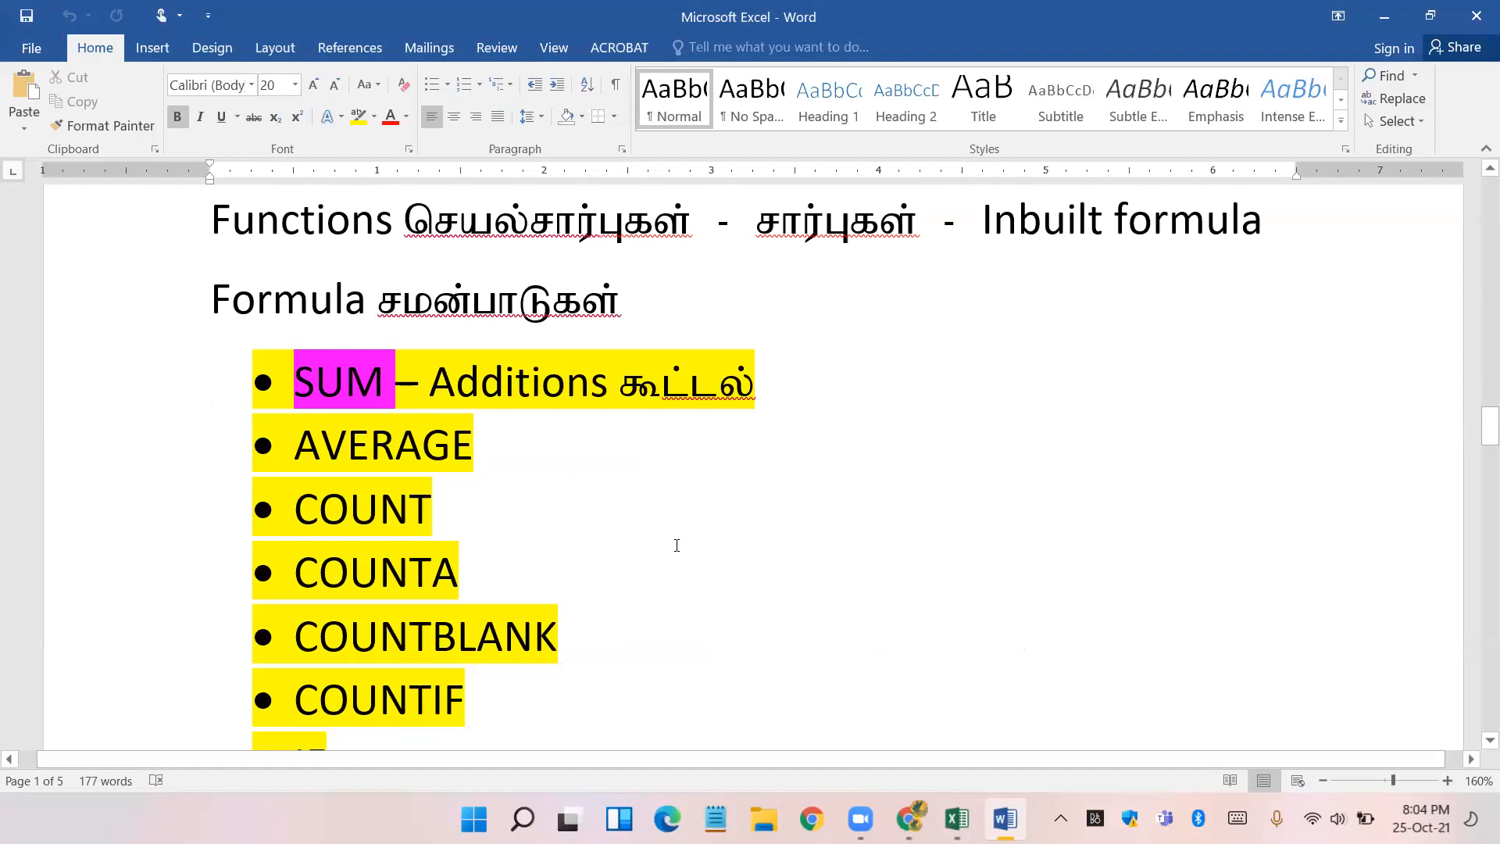
{"action": "left_click", "coordinate": [677, 544]}
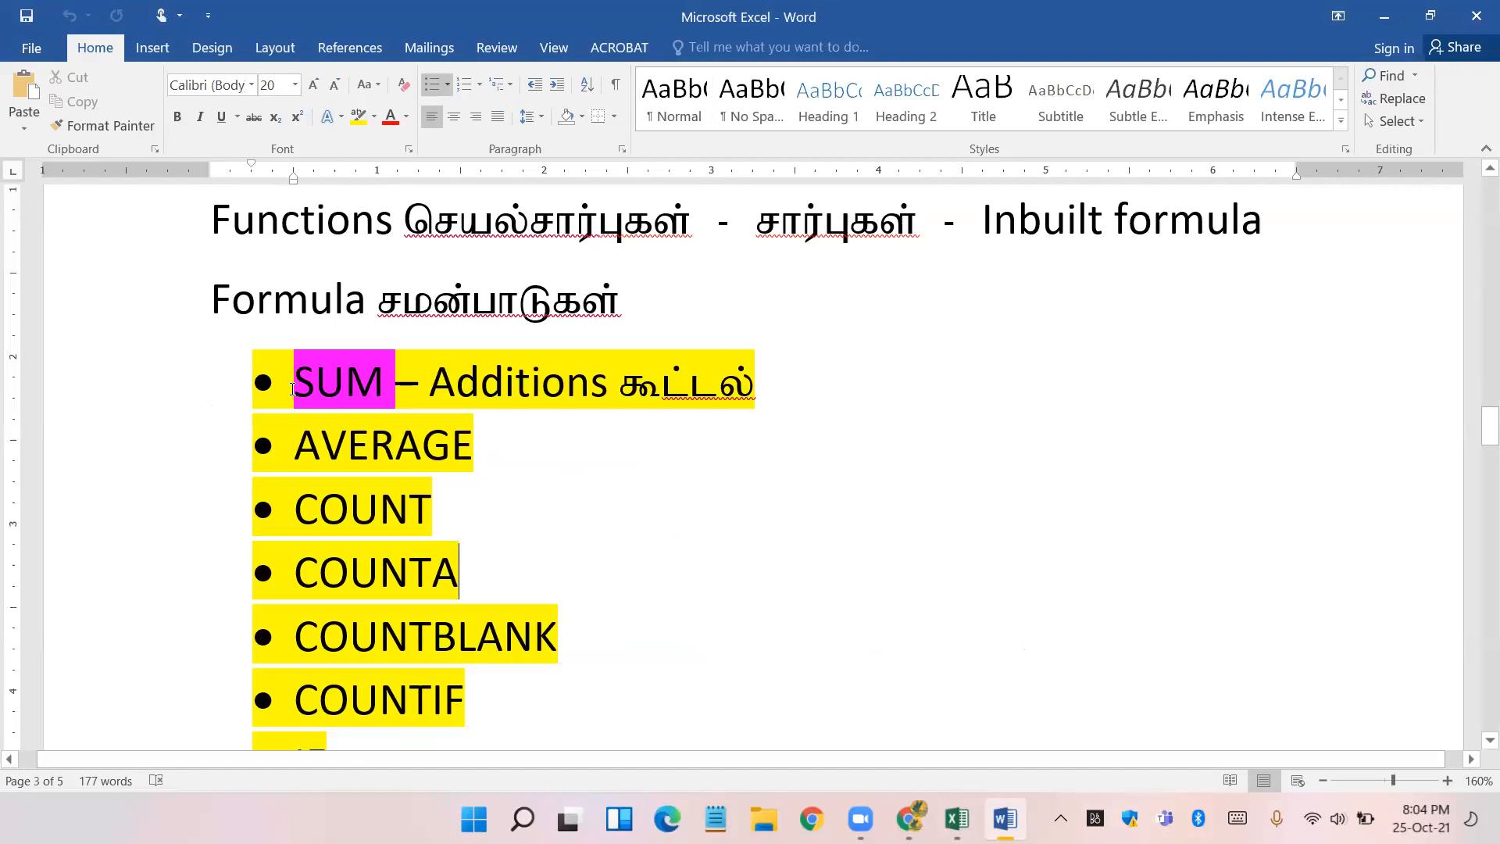
{"action": "double_click", "coordinate": [352, 383]}
{"action": "left_click", "coordinate": [321, 442]}
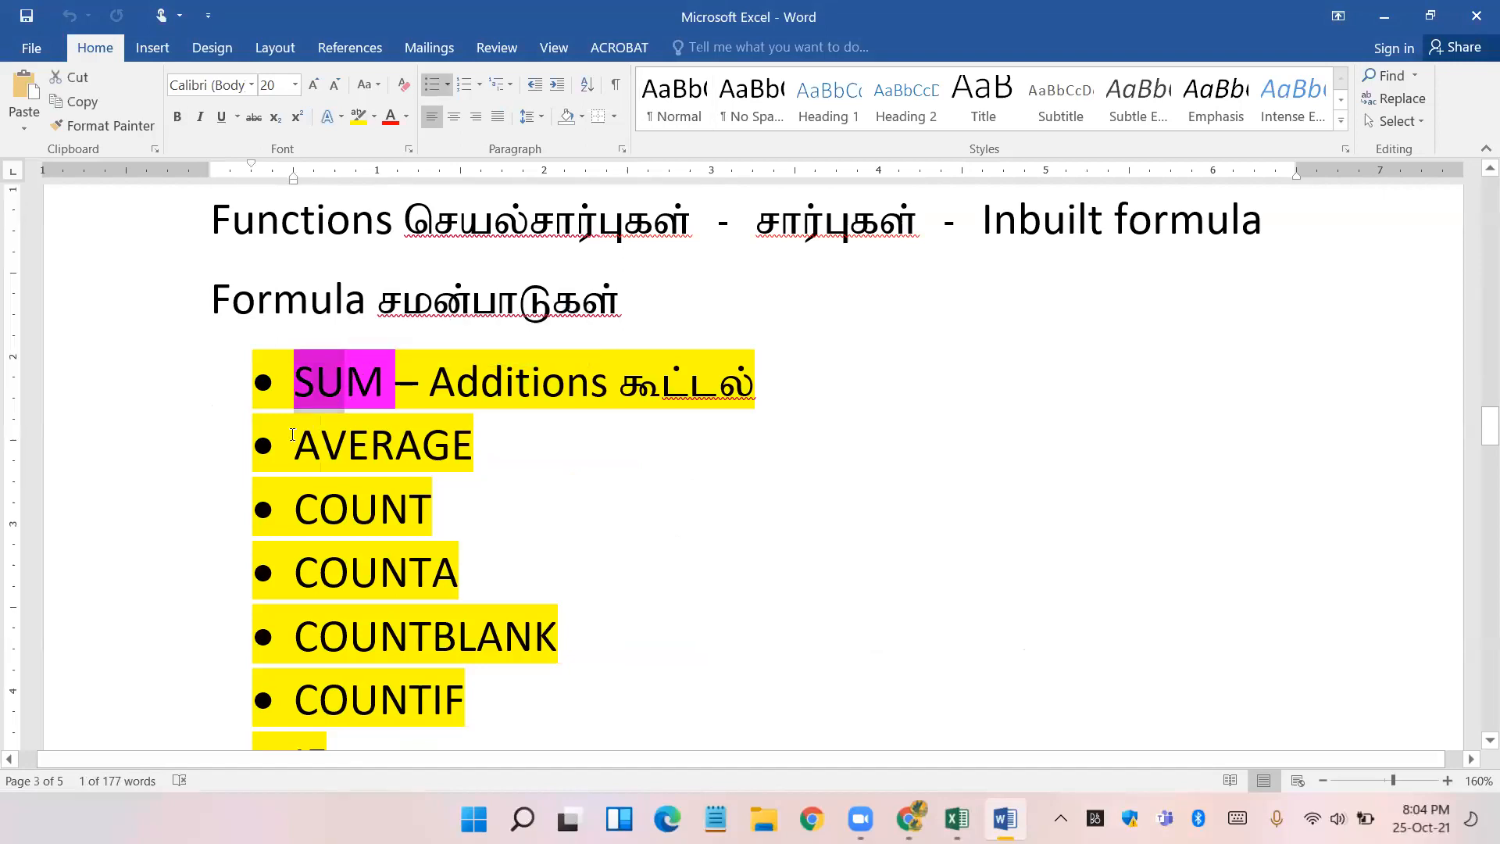
{"action": "double_click", "coordinate": [376, 439]}
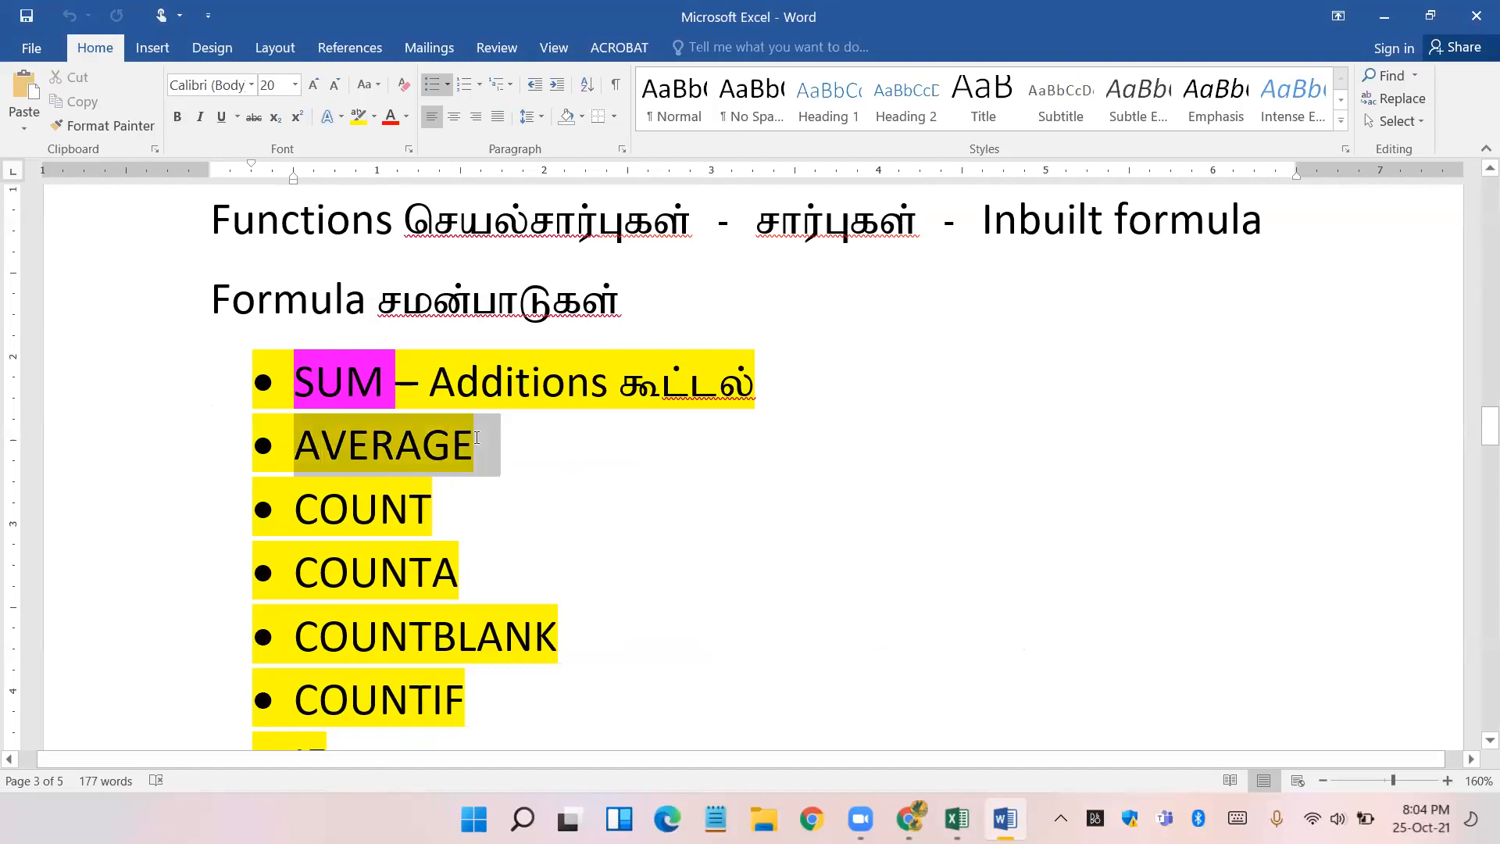
{"action": "left_click", "coordinate": [375, 119]}
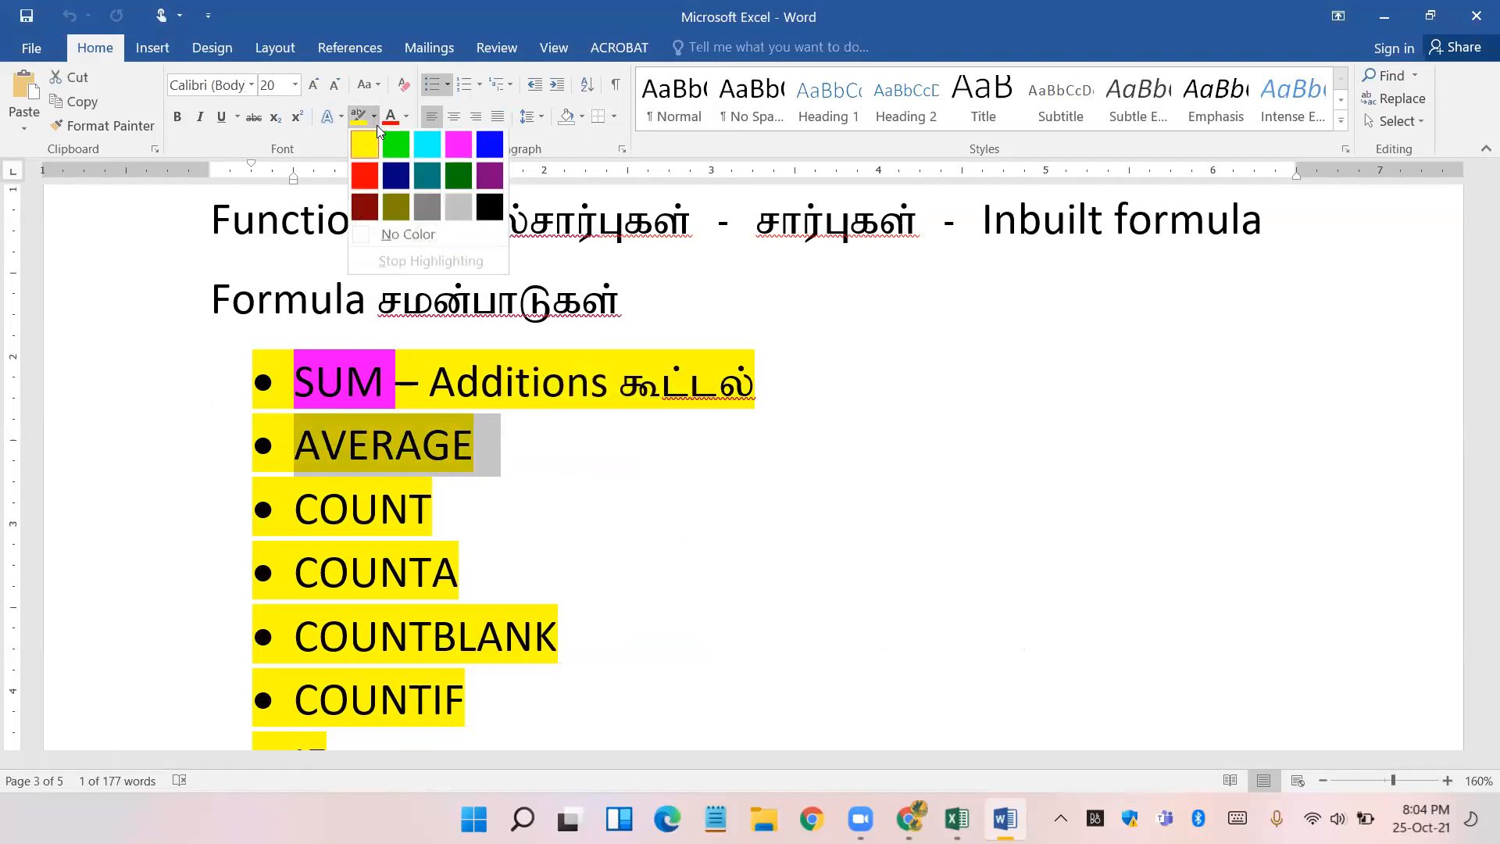
{"action": "left_click", "coordinate": [459, 150]}
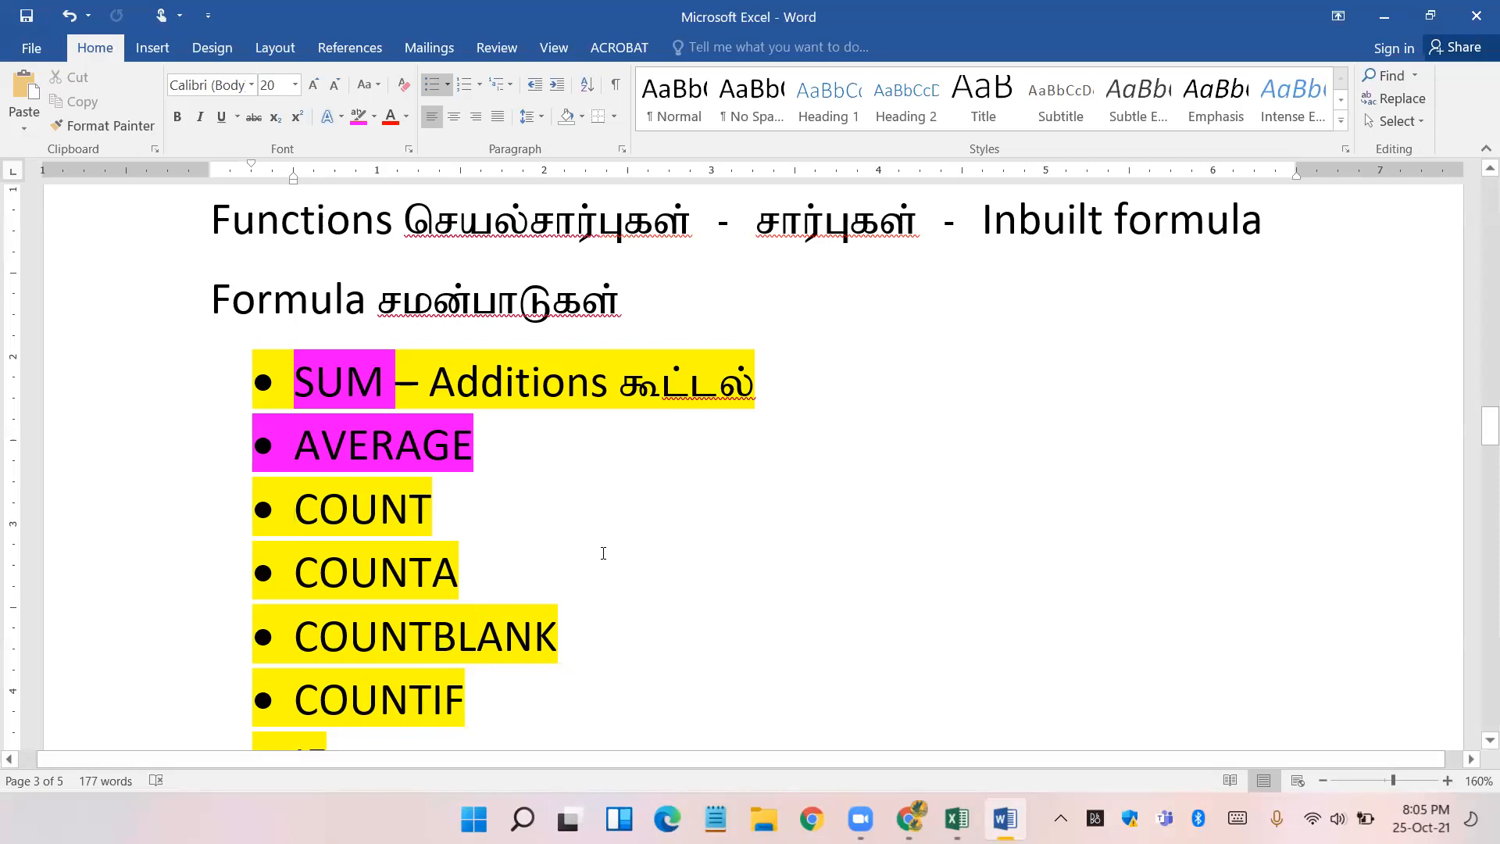
- Review the function list and the SUM and AVERAGE function sections of the notes
{"action": "scroll", "coordinate": [604, 554], "scroll_direction": "down", "scroll_amount": 3}
{"action": "scroll", "coordinate": [603, 547], "scroll_direction": "up", "scroll_amount": 3}
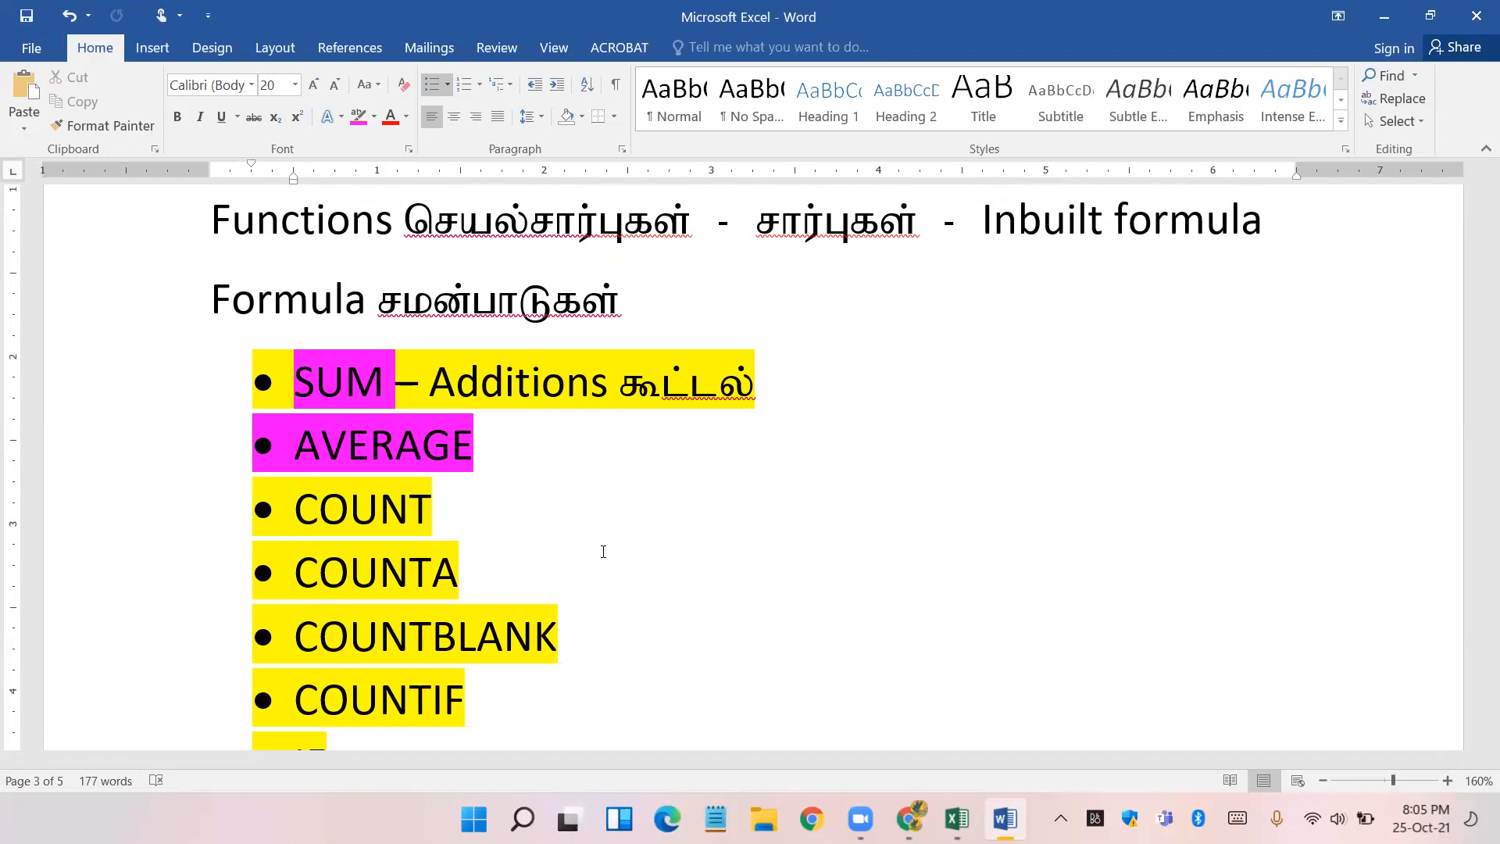
{"action": "scroll", "coordinate": [560, 614], "scroll_direction": "down", "scroll_amount": 3}
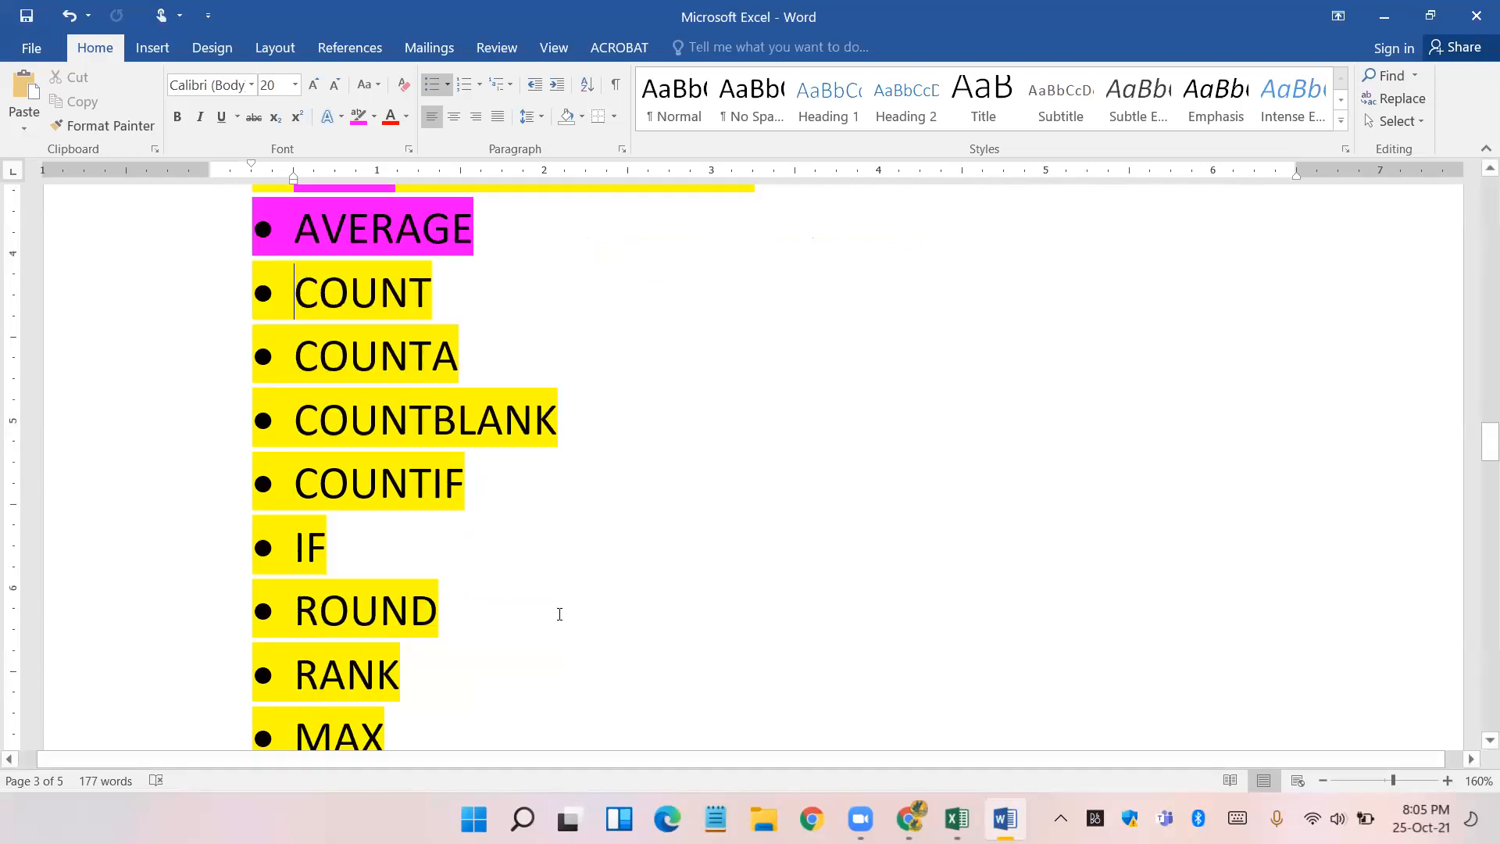
{"action": "scroll", "coordinate": [559, 614], "scroll_direction": "down", "scroll_amount": 13}
{"action": "scroll", "coordinate": [501, 553], "scroll_direction": "up", "scroll_amount": 4}
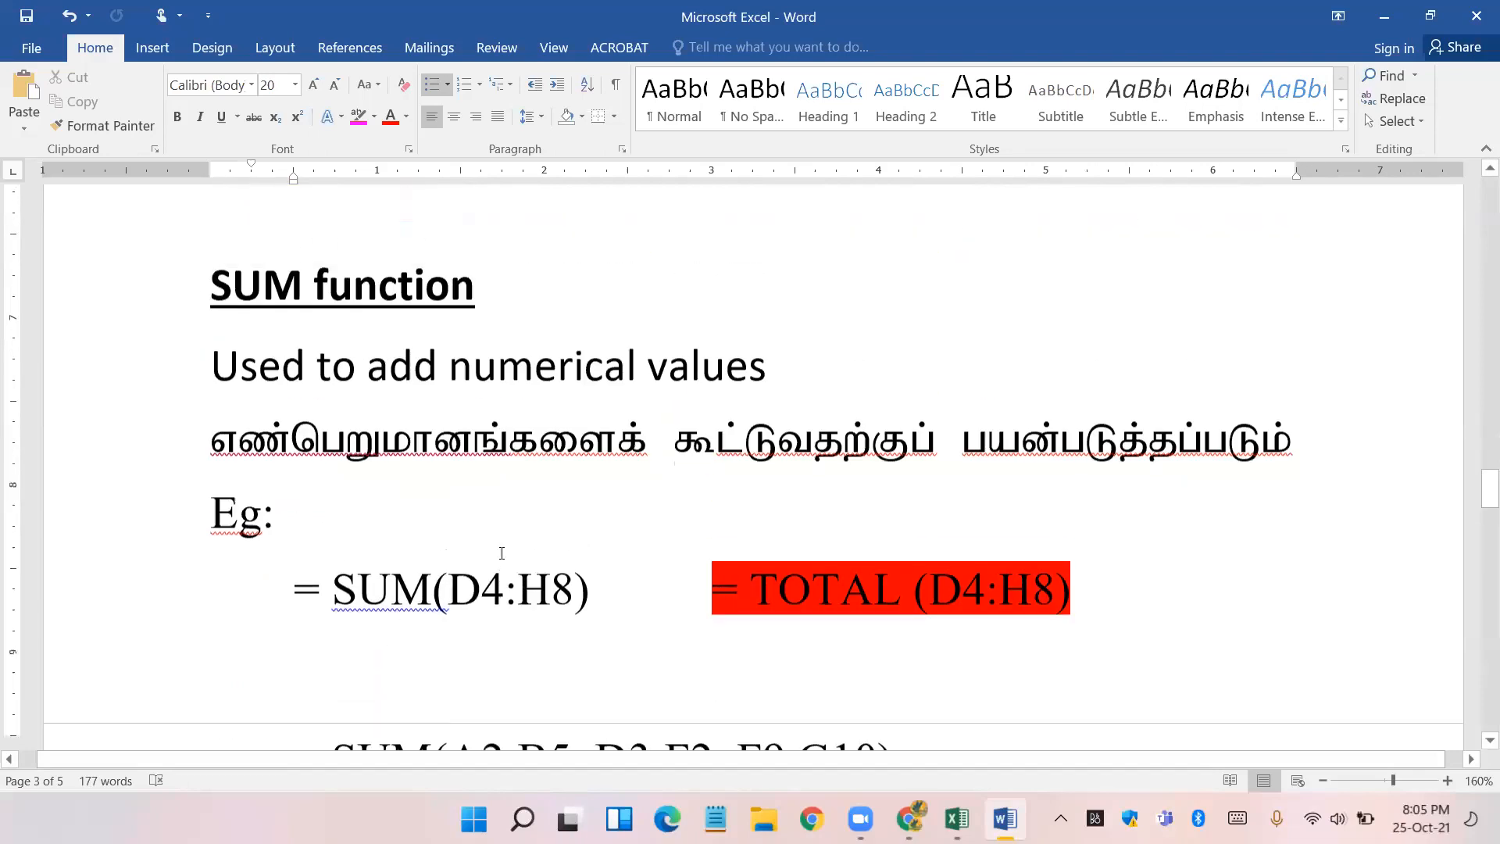
{"action": "scroll", "coordinate": [447, 371], "scroll_direction": "up", "scroll_amount": 1}
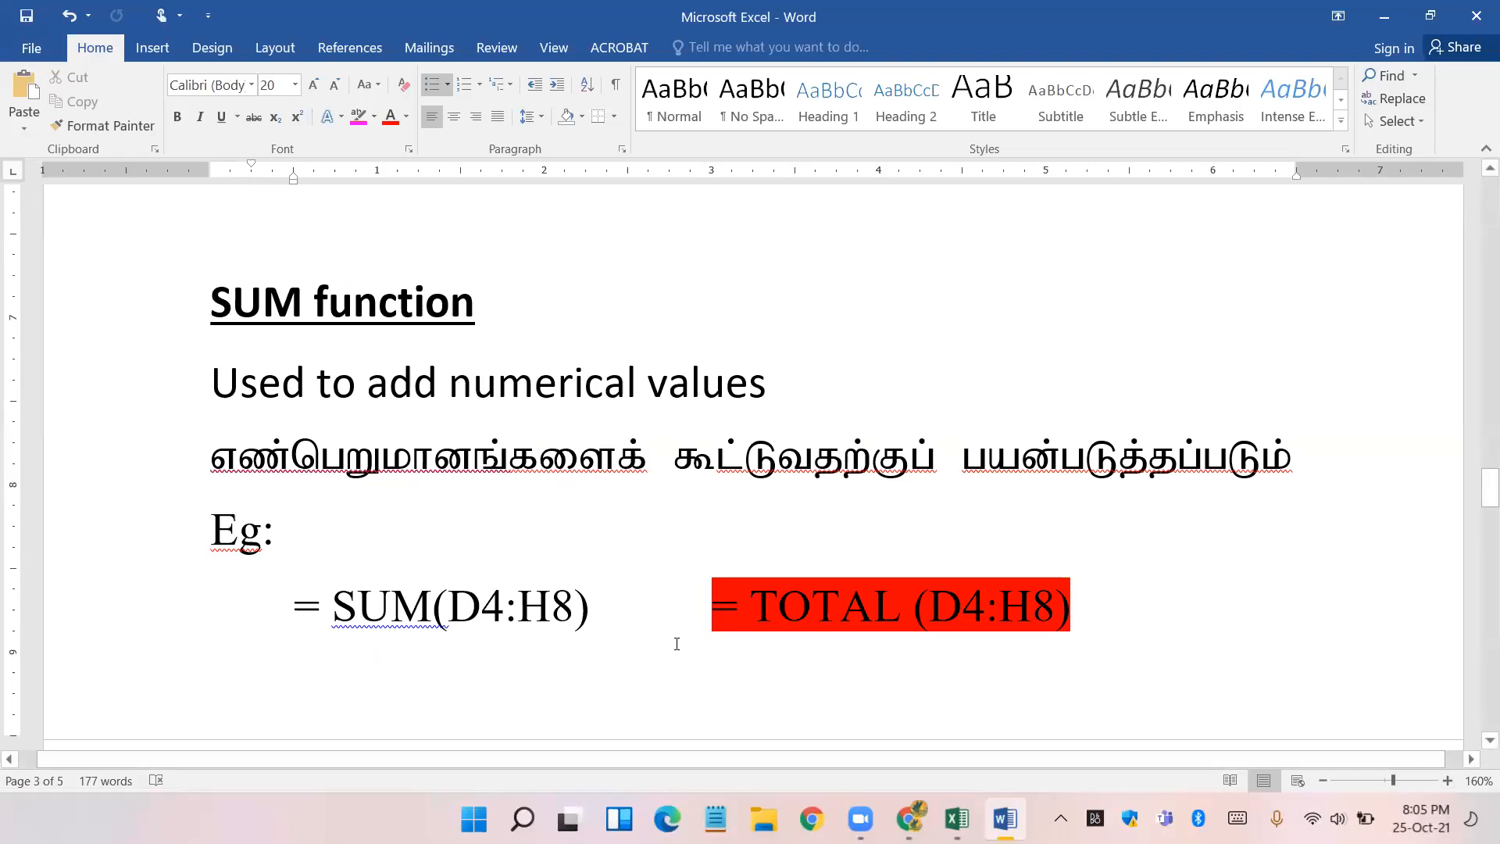
{"action": "scroll", "coordinate": [654, 634], "scroll_direction": "down", "scroll_amount": 5}
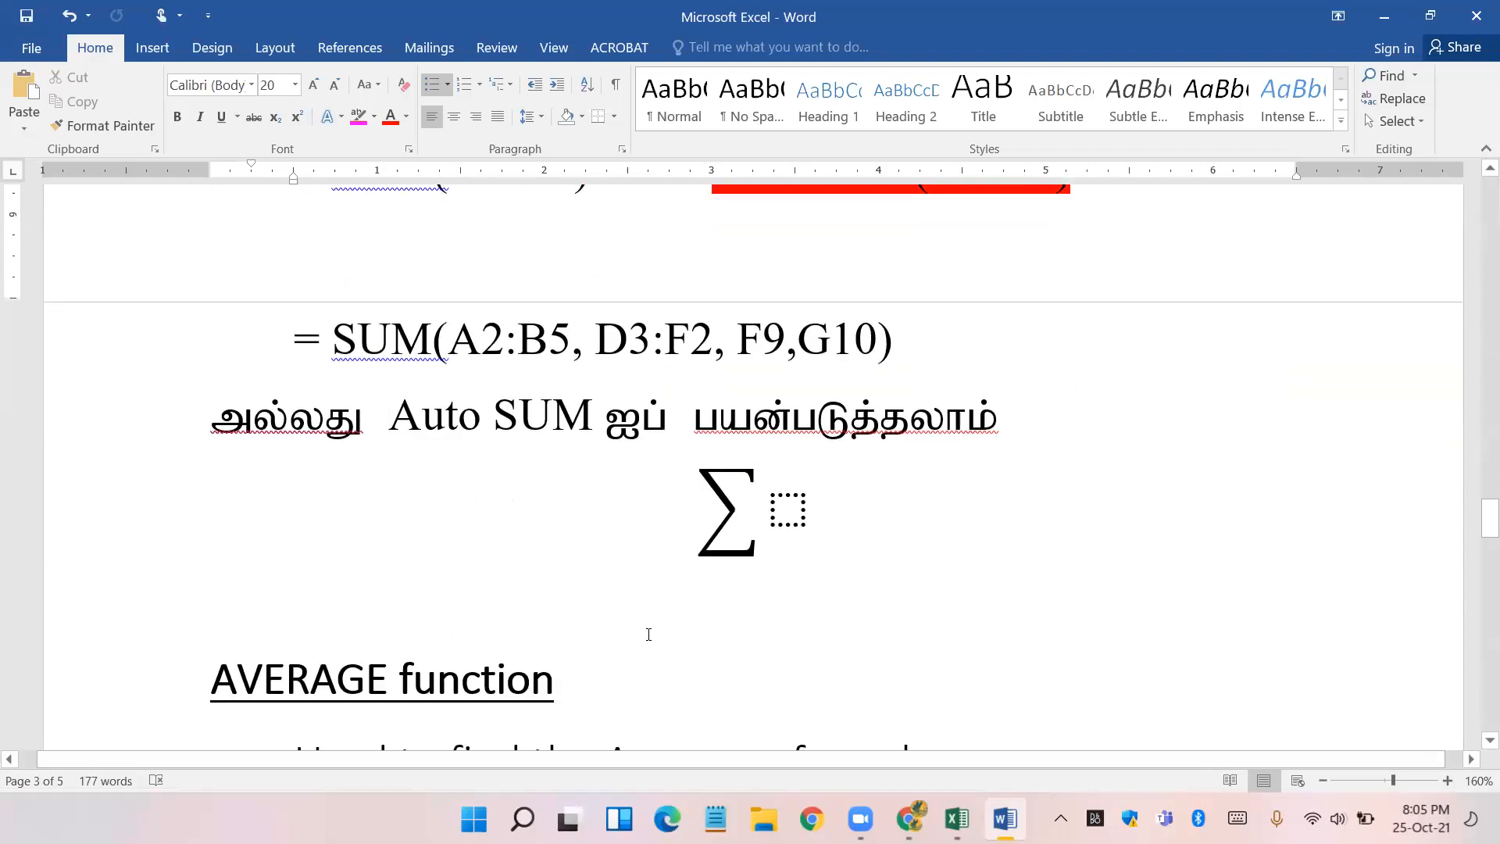
{"action": "scroll", "coordinate": [648, 634], "scroll_direction": "down", "scroll_amount": 5}
{"action": "scroll", "coordinate": [647, 634], "scroll_direction": "down", "scroll_amount": 3}
{"action": "scroll", "coordinate": [647, 634], "scroll_direction": "up", "scroll_amount": 3}
{"action": "scroll", "coordinate": [647, 634], "scroll_direction": "up", "scroll_amount": 3}
{"action": "scroll", "coordinate": [355, 469], "scroll_direction": "down", "scroll_amount": 3}
{"action": "scroll", "coordinate": [361, 474], "scroll_direction": "down", "scroll_amount": 6}
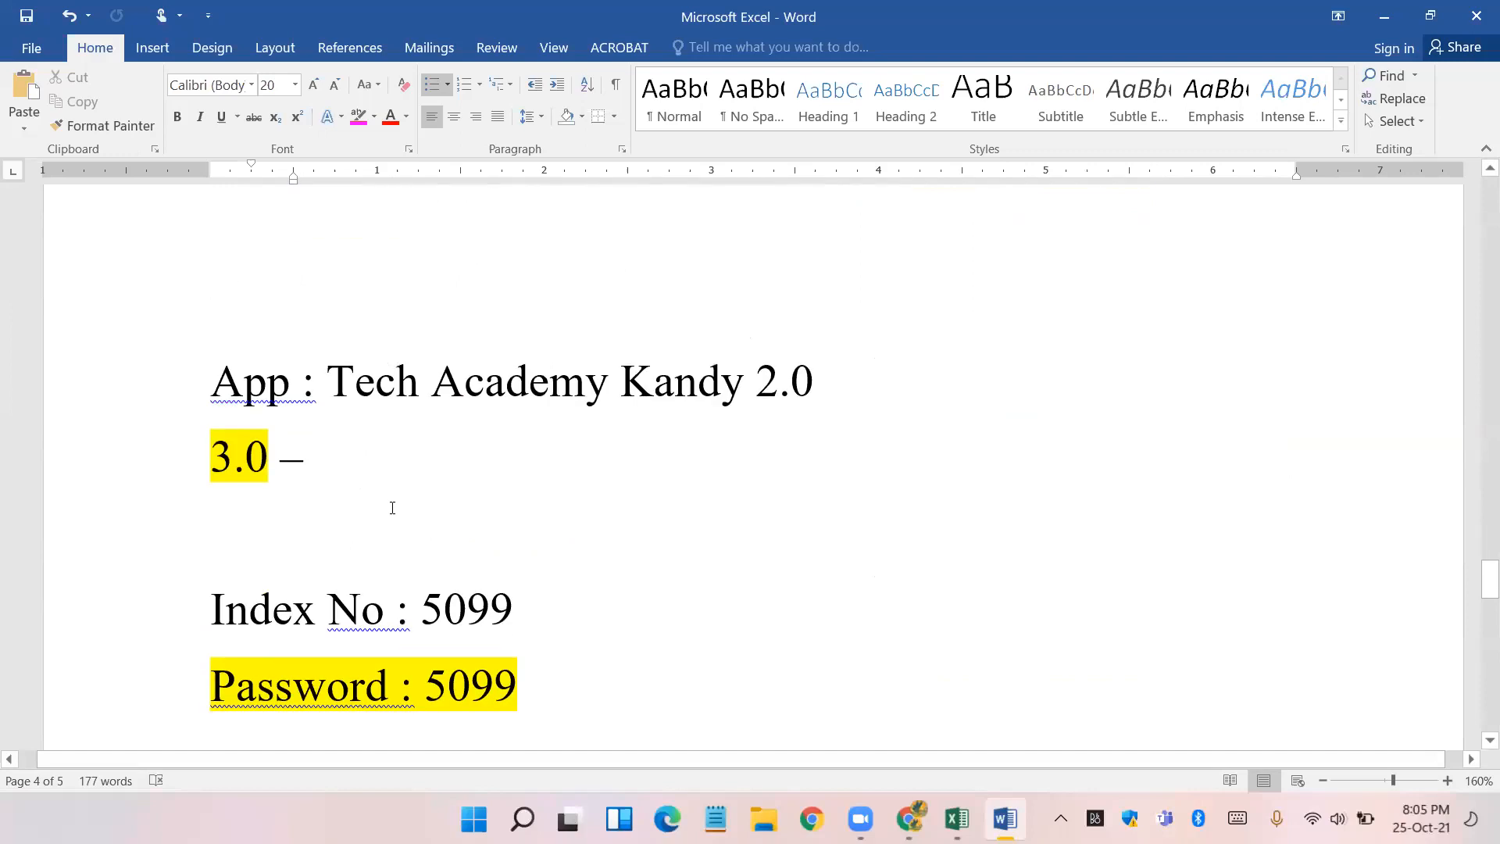
- Delete the block with the app name, index number and password below the AVERAGE examples
{"action": "scroll", "coordinate": [419, 539], "scroll_direction": "down", "scroll_amount": 3}
{"action": "scroll", "coordinate": [421, 544], "scroll_direction": "up", "scroll_amount": 5}
{"action": "scroll", "coordinate": [420, 544], "scroll_direction": "up", "scroll_amount": 1}
{"action": "left_click_drag", "start_coordinate": [209, 577], "coordinate": [517, 574]}
{"action": "key", "text": "Delete"}
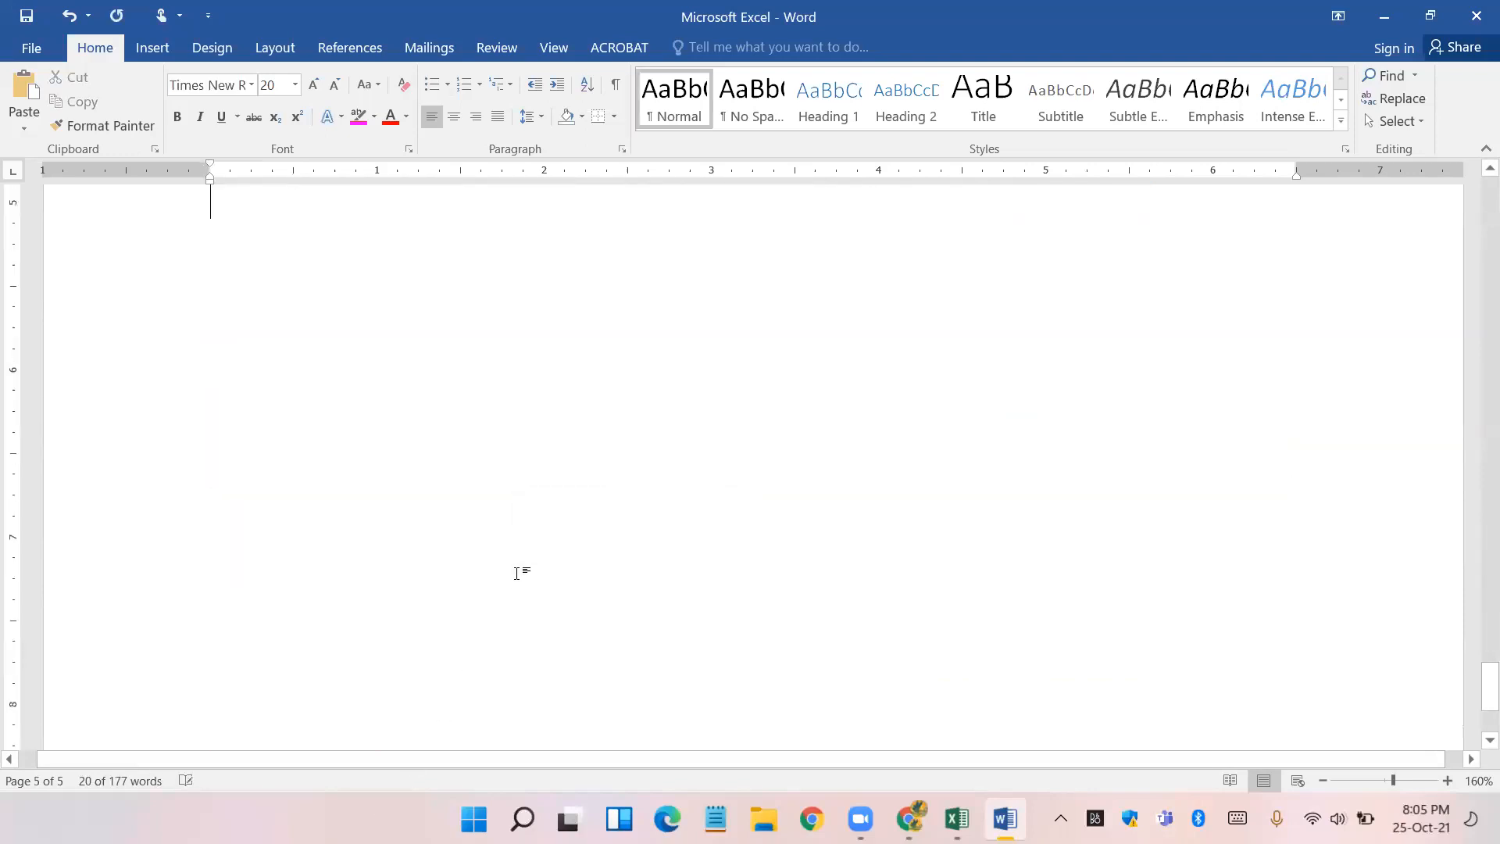
- Review the notes from the AVERAGE examples back up to the COUNT entry in the function list
{"action": "scroll", "coordinate": [469, 608], "scroll_direction": "up", "scroll_amount": 3}
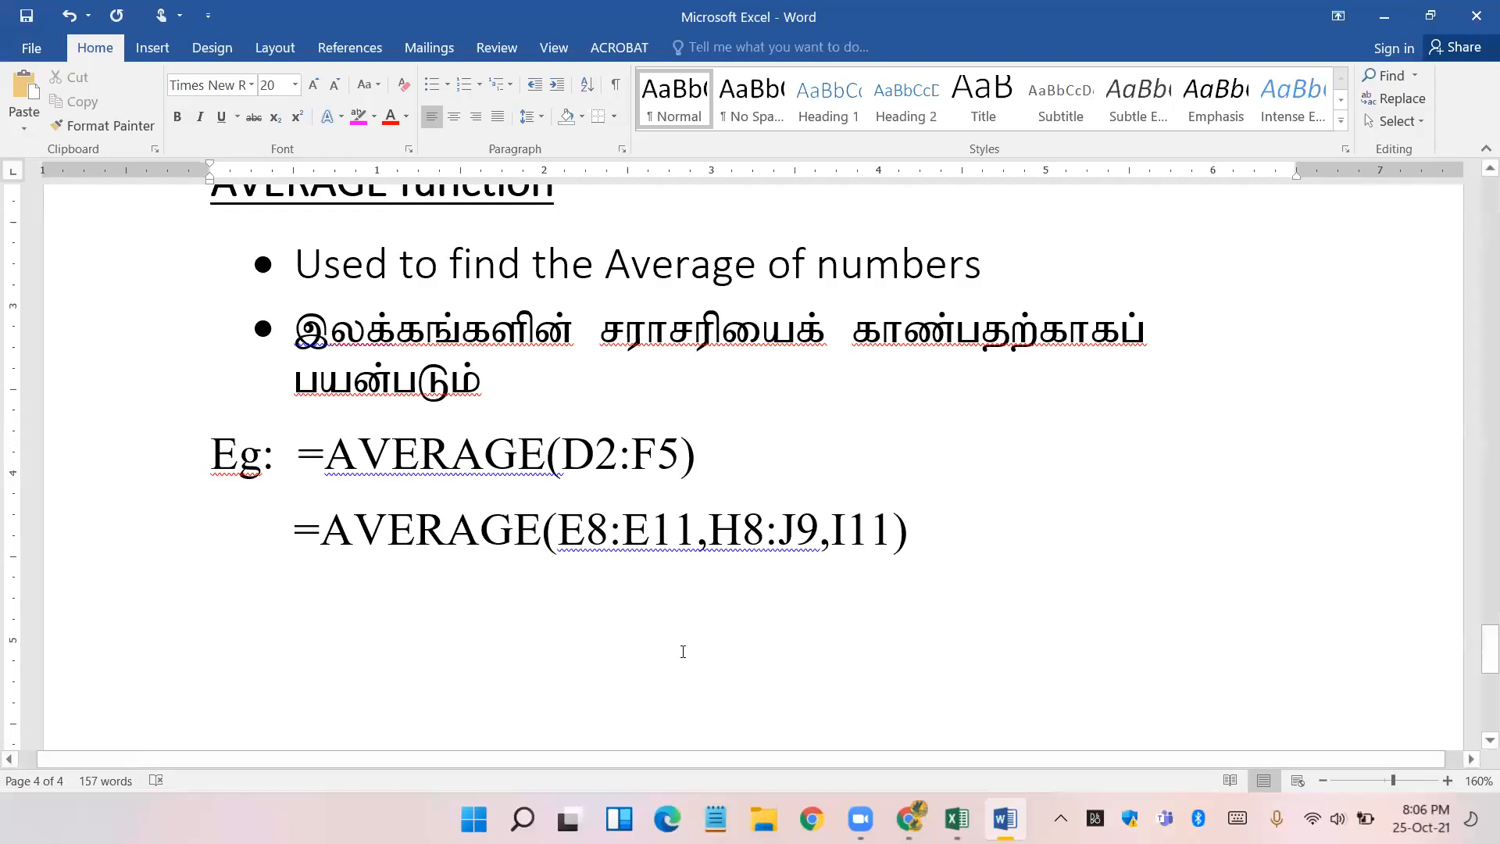
{"action": "scroll", "coordinate": [683, 651], "scroll_direction": "up", "scroll_amount": 3}
{"action": "scroll", "coordinate": [683, 651], "scroll_direction": "up", "scroll_amount": 6}
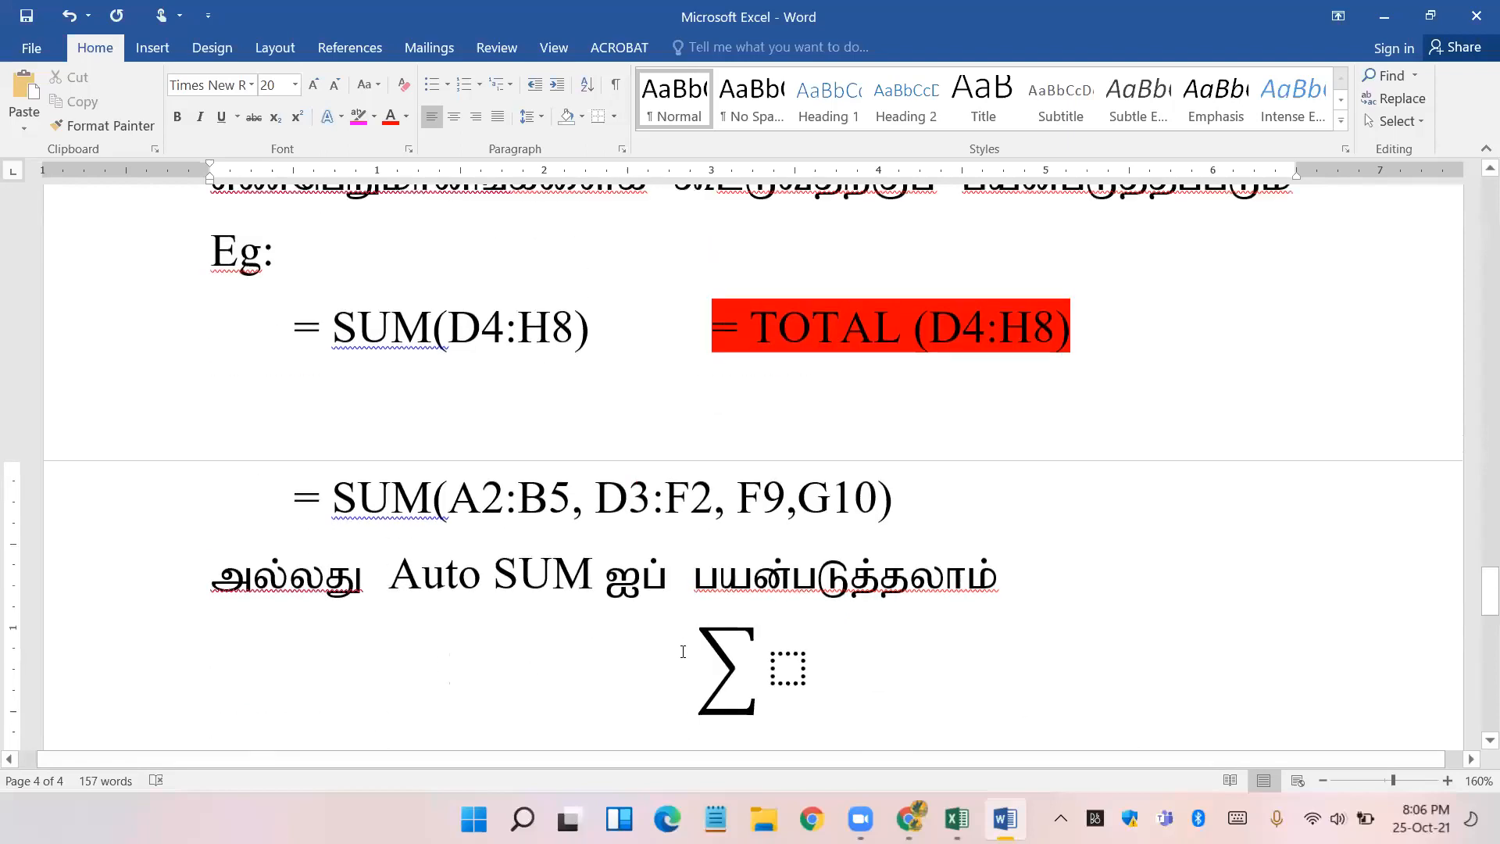
{"action": "scroll", "coordinate": [683, 653], "scroll_direction": "up", "scroll_amount": 2}
{"action": "scroll", "coordinate": [642, 639], "scroll_direction": "up", "scroll_amount": 4}
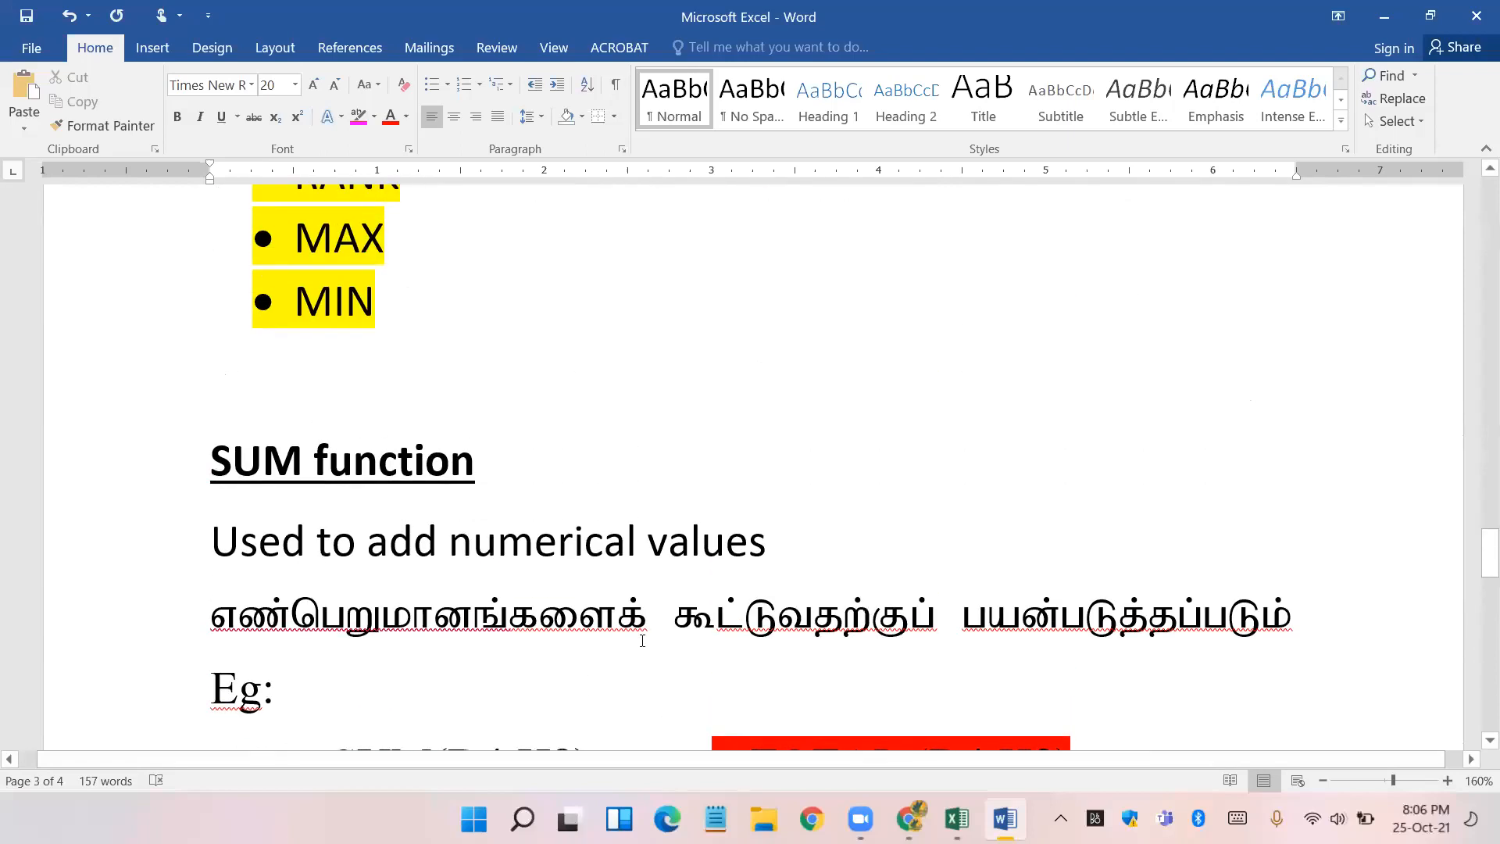
{"action": "scroll", "coordinate": [642, 640], "scroll_direction": "up", "scroll_amount": 9}
{"action": "scroll", "coordinate": [642, 640], "scroll_direction": "up", "scroll_amount": 9}
{"action": "scroll", "coordinate": [642, 641], "scroll_direction": "down", "scroll_amount": 6}
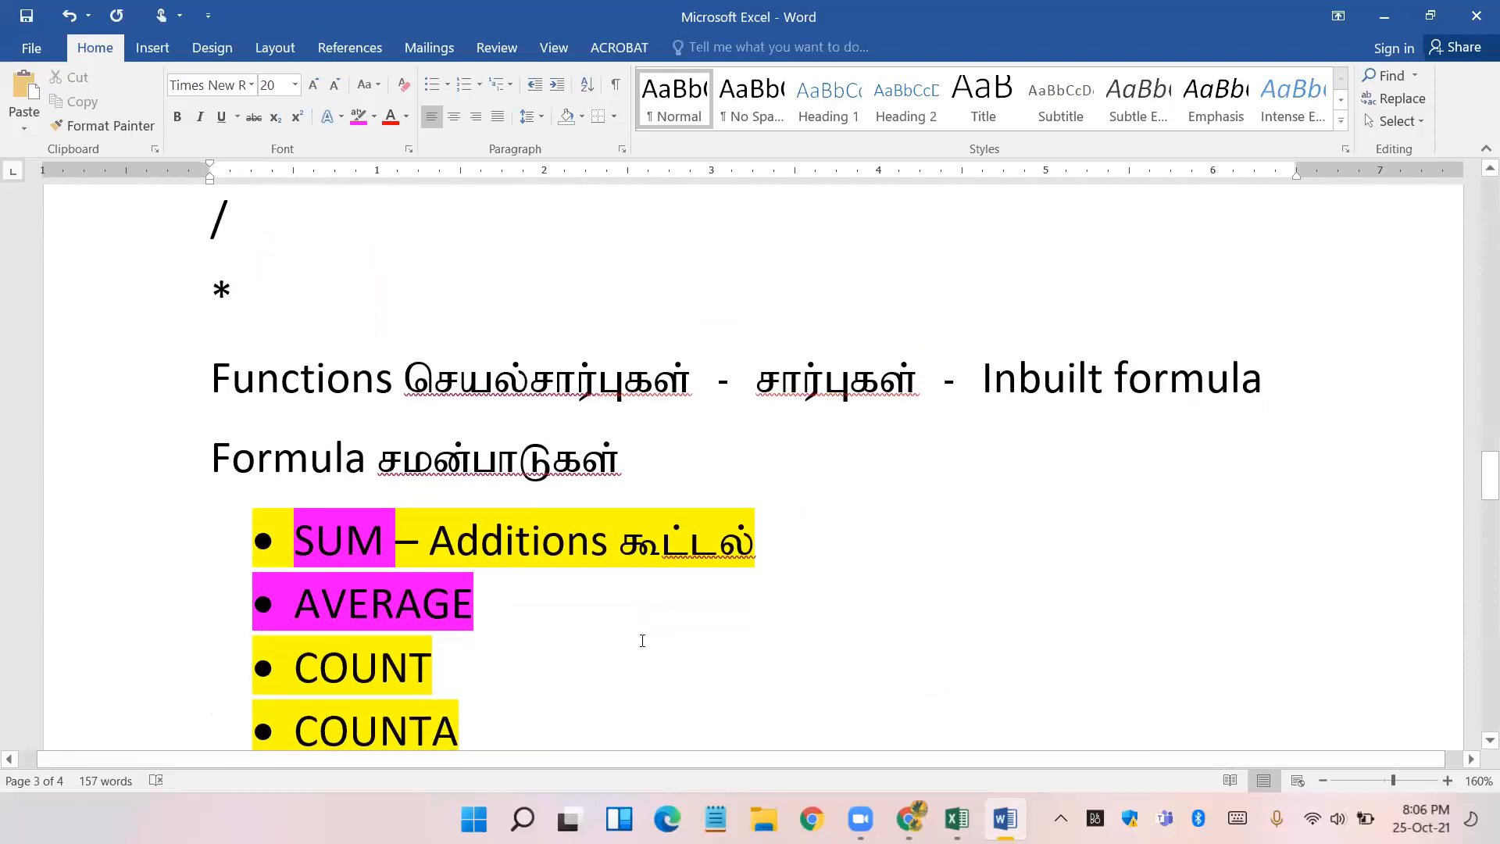
{"action": "scroll", "coordinate": [639, 641], "scroll_direction": "down", "scroll_amount": 6}
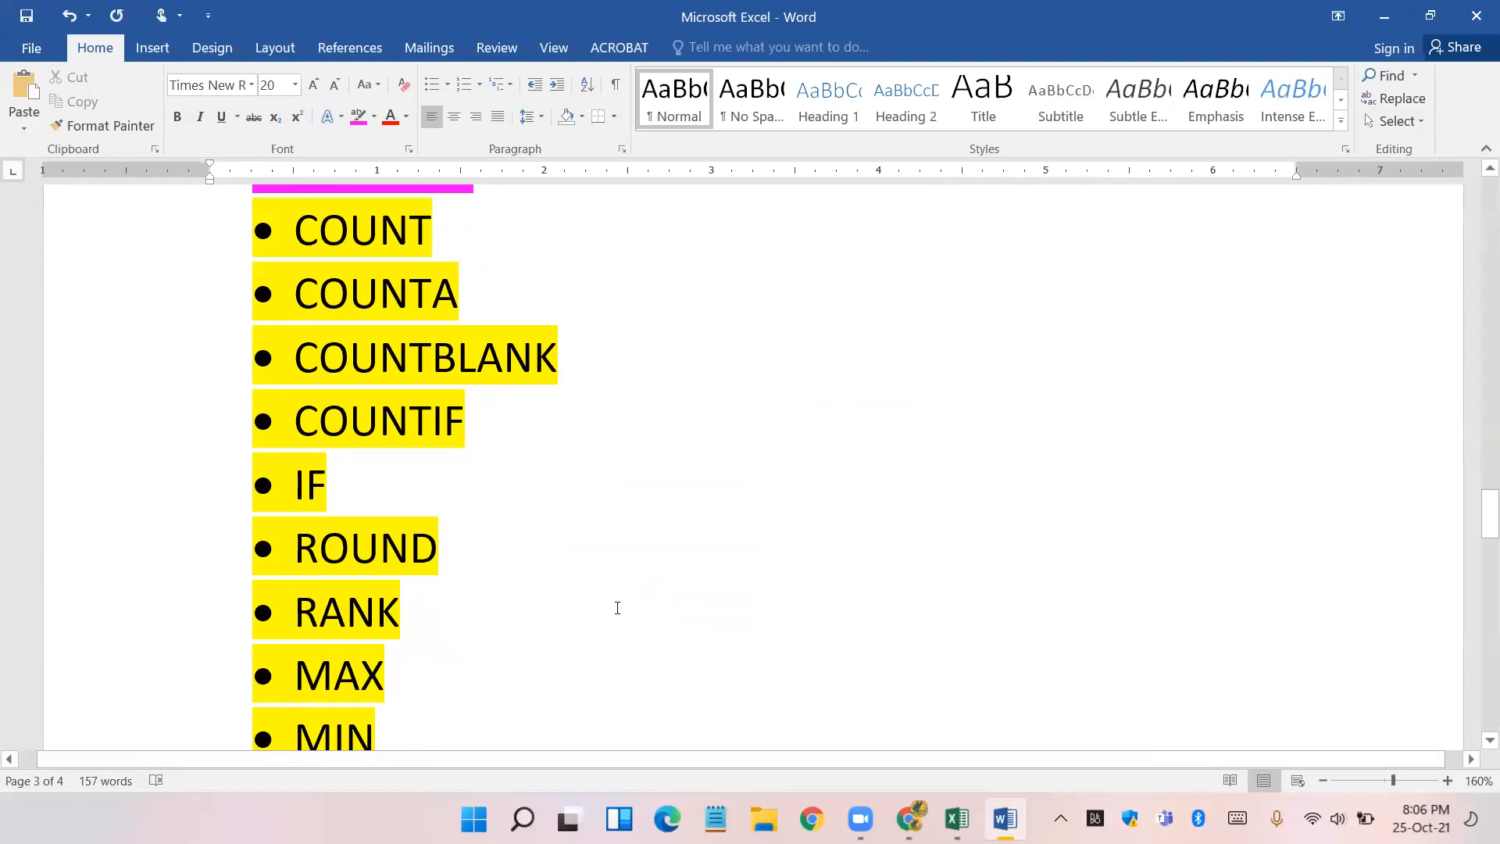
{"action": "scroll", "coordinate": [617, 608], "scroll_direction": "up", "scroll_amount": 3}
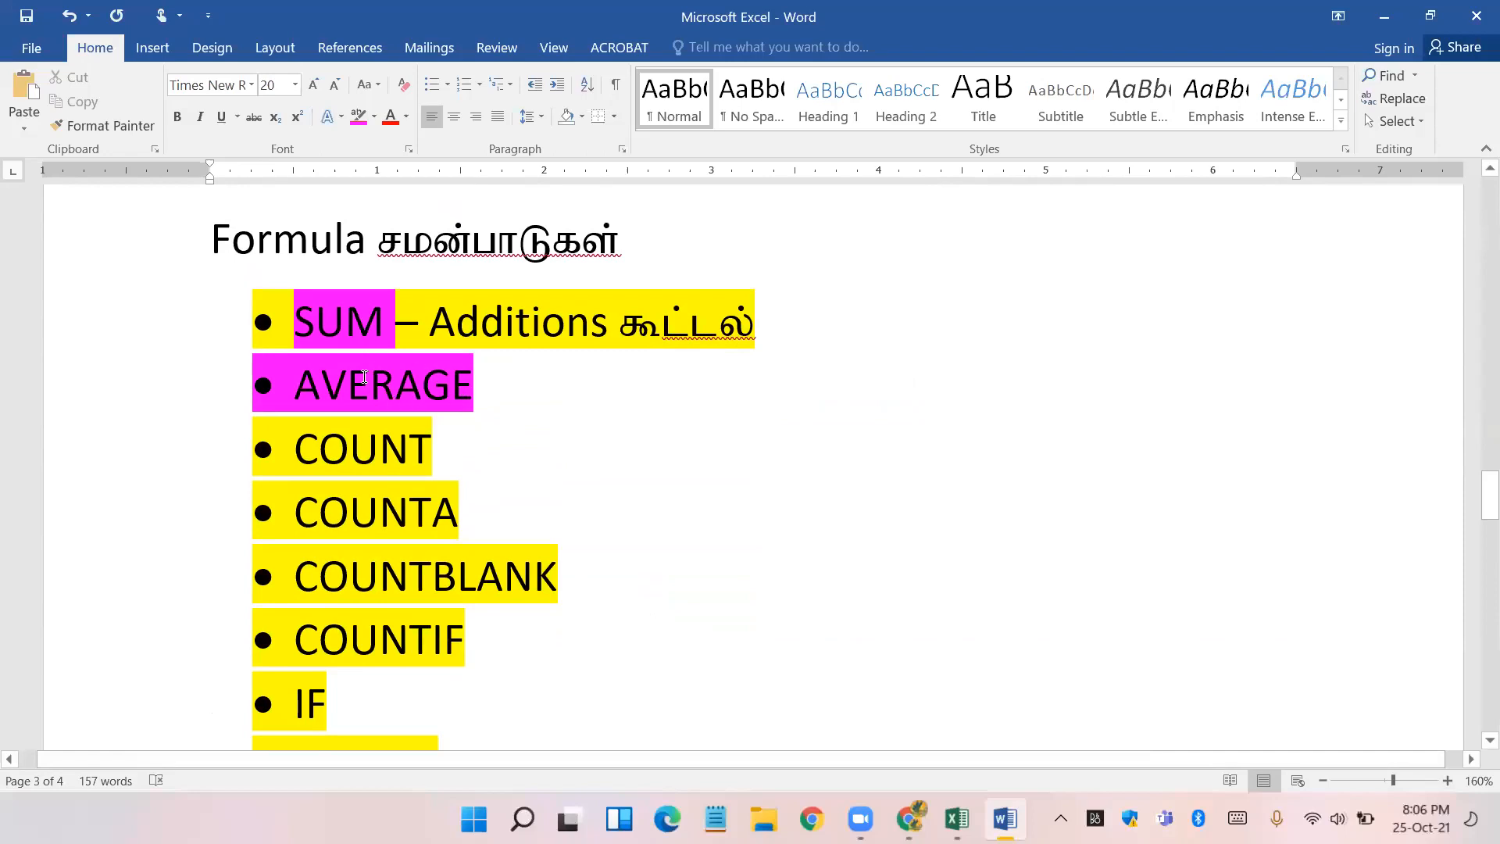
{"action": "left_click", "coordinate": [316, 450]}
{"action": "left_click_drag", "start_coordinate": [296, 451], "coordinate": [422, 460]}
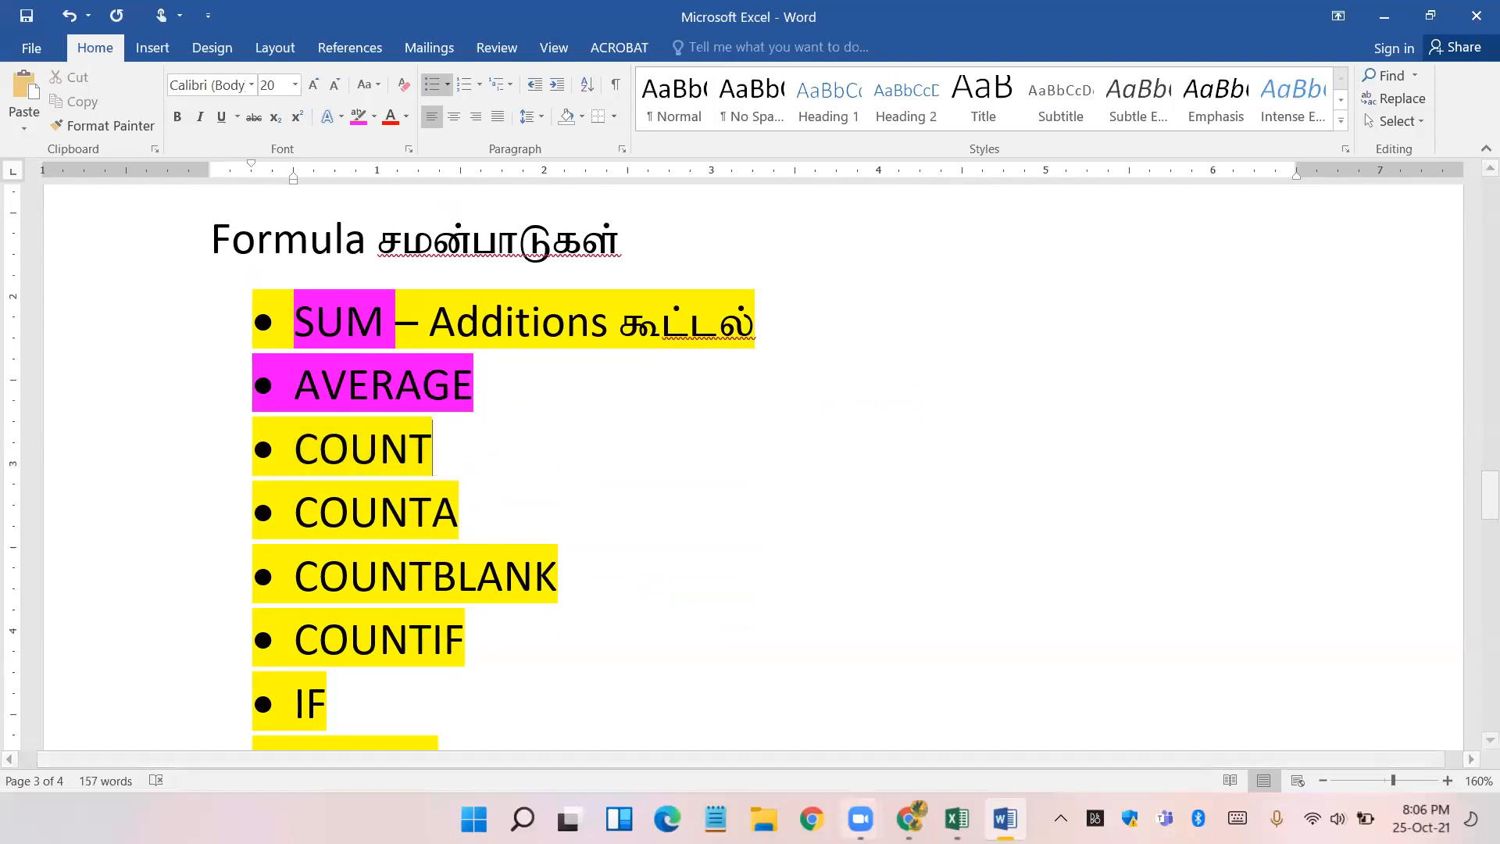
{"action": "key", "text": "alt+Tab"}
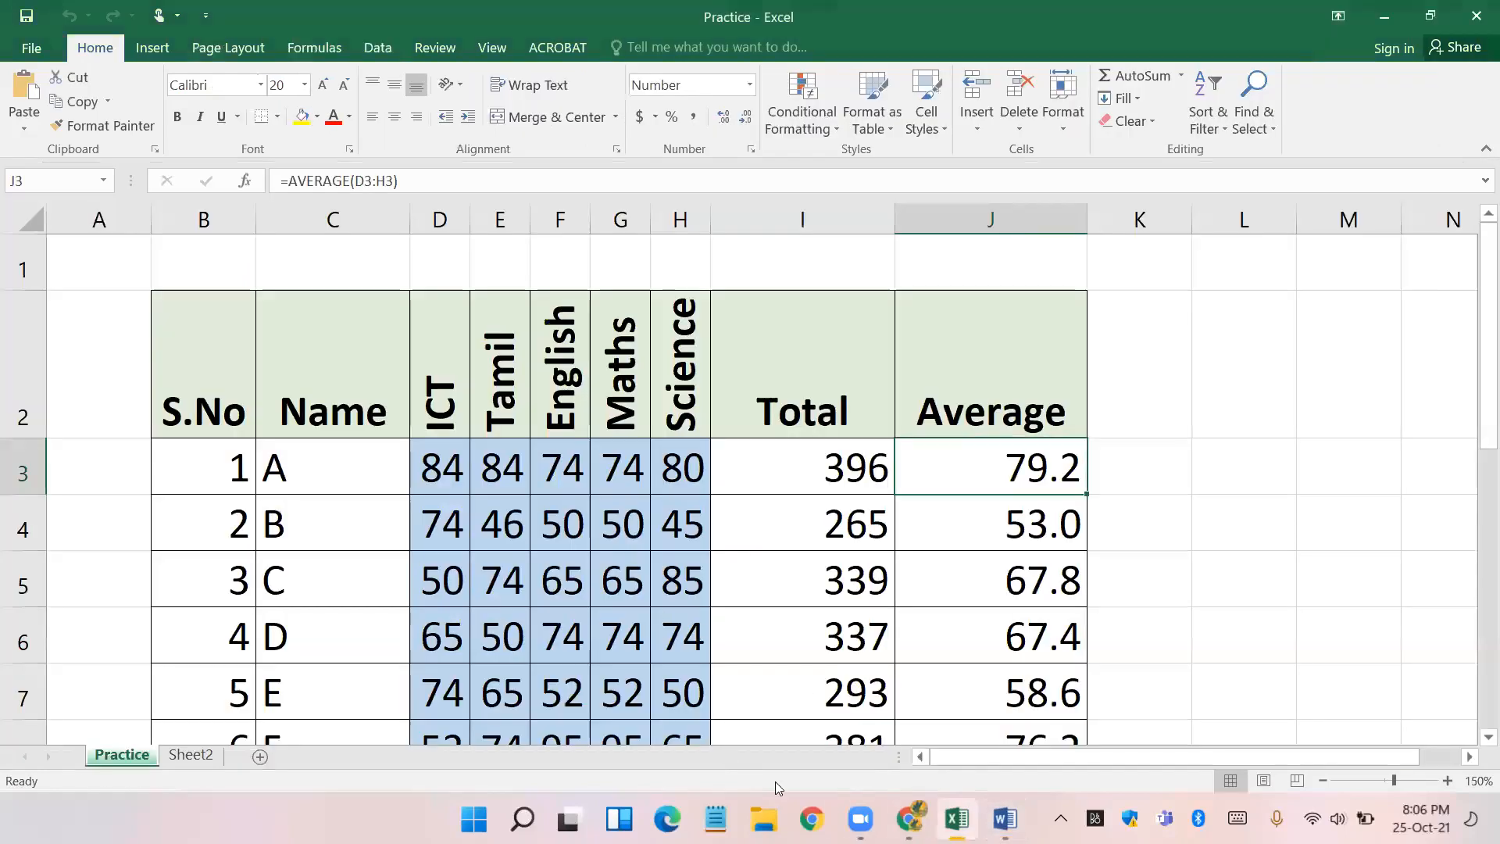
{"action": "scroll", "coordinate": [749, 635], "scroll_direction": "down", "scroll_amount": 10}
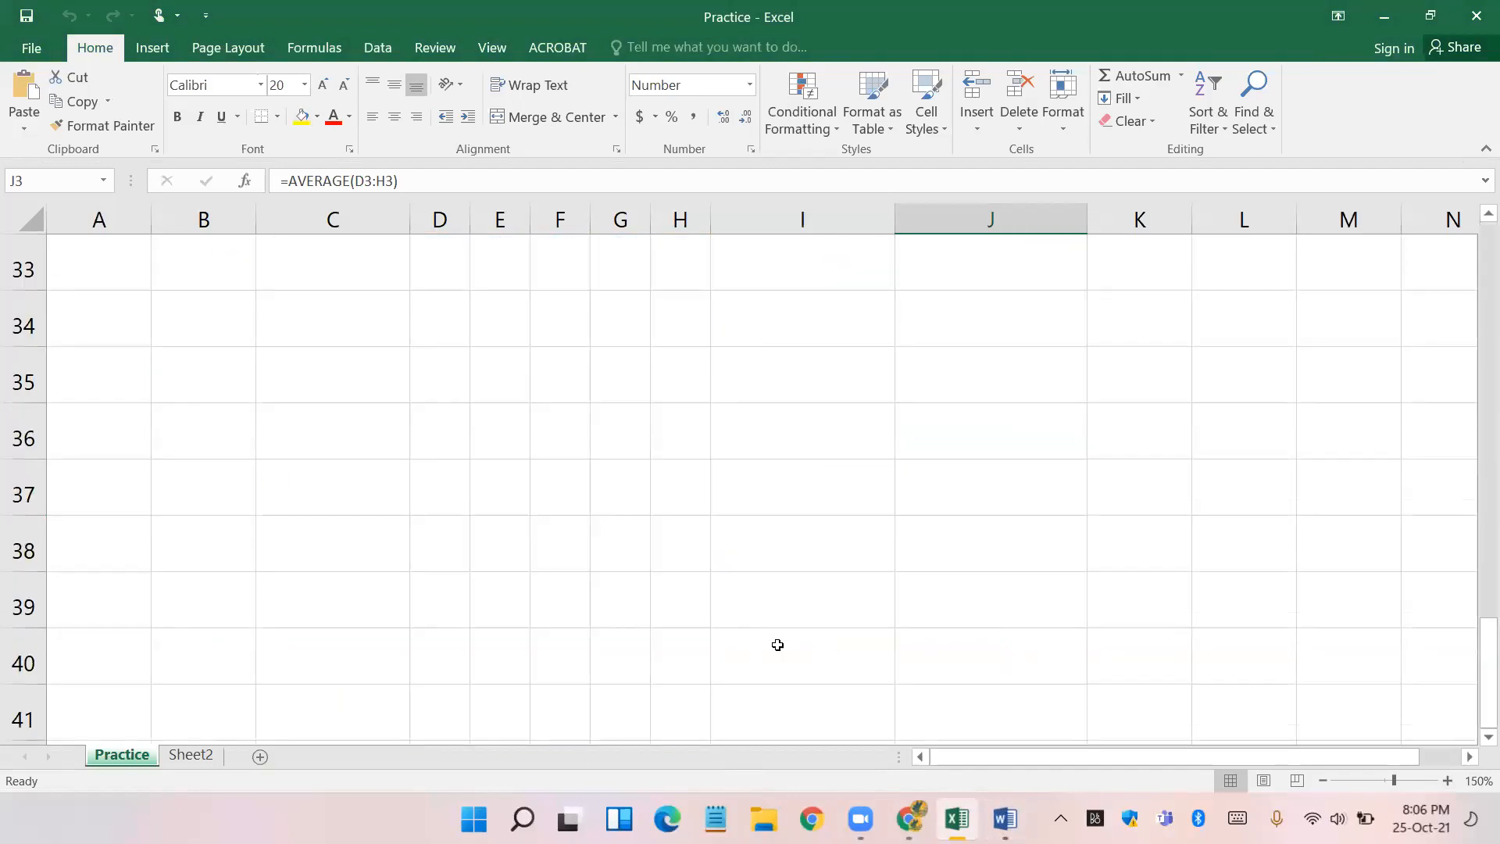
{"action": "left_click", "coordinate": [1006, 818]}
- Add the heading "COUNT function" below the AVERAGE examples and make it bold
{"action": "scroll", "coordinate": [569, 567], "scroll_direction": "down", "scroll_amount": 15}
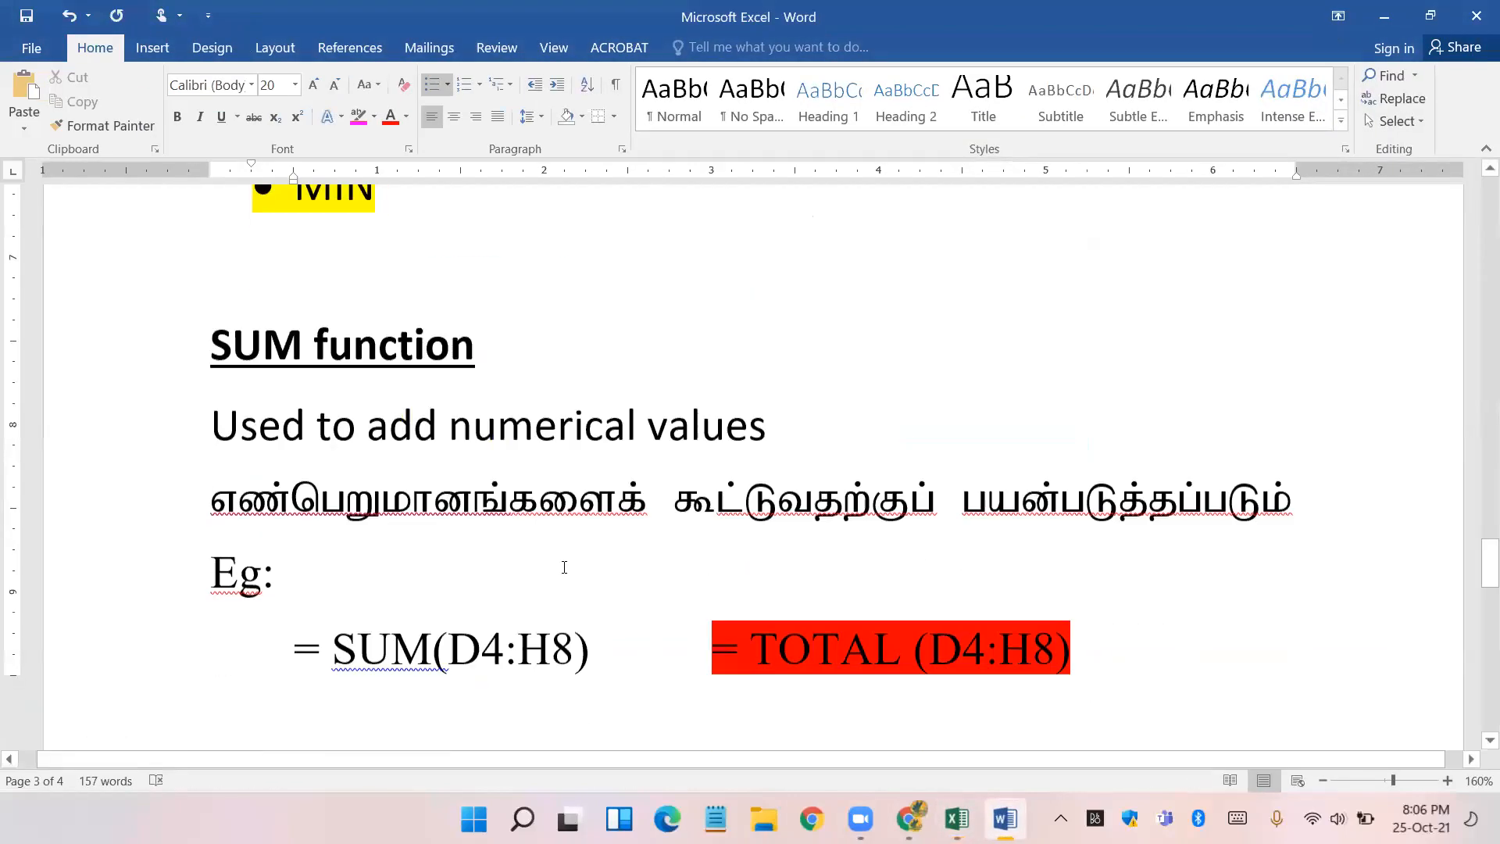
{"action": "scroll", "coordinate": [564, 568], "scroll_direction": "down", "scroll_amount": 5}
{"action": "left_click", "coordinate": [236, 486]}
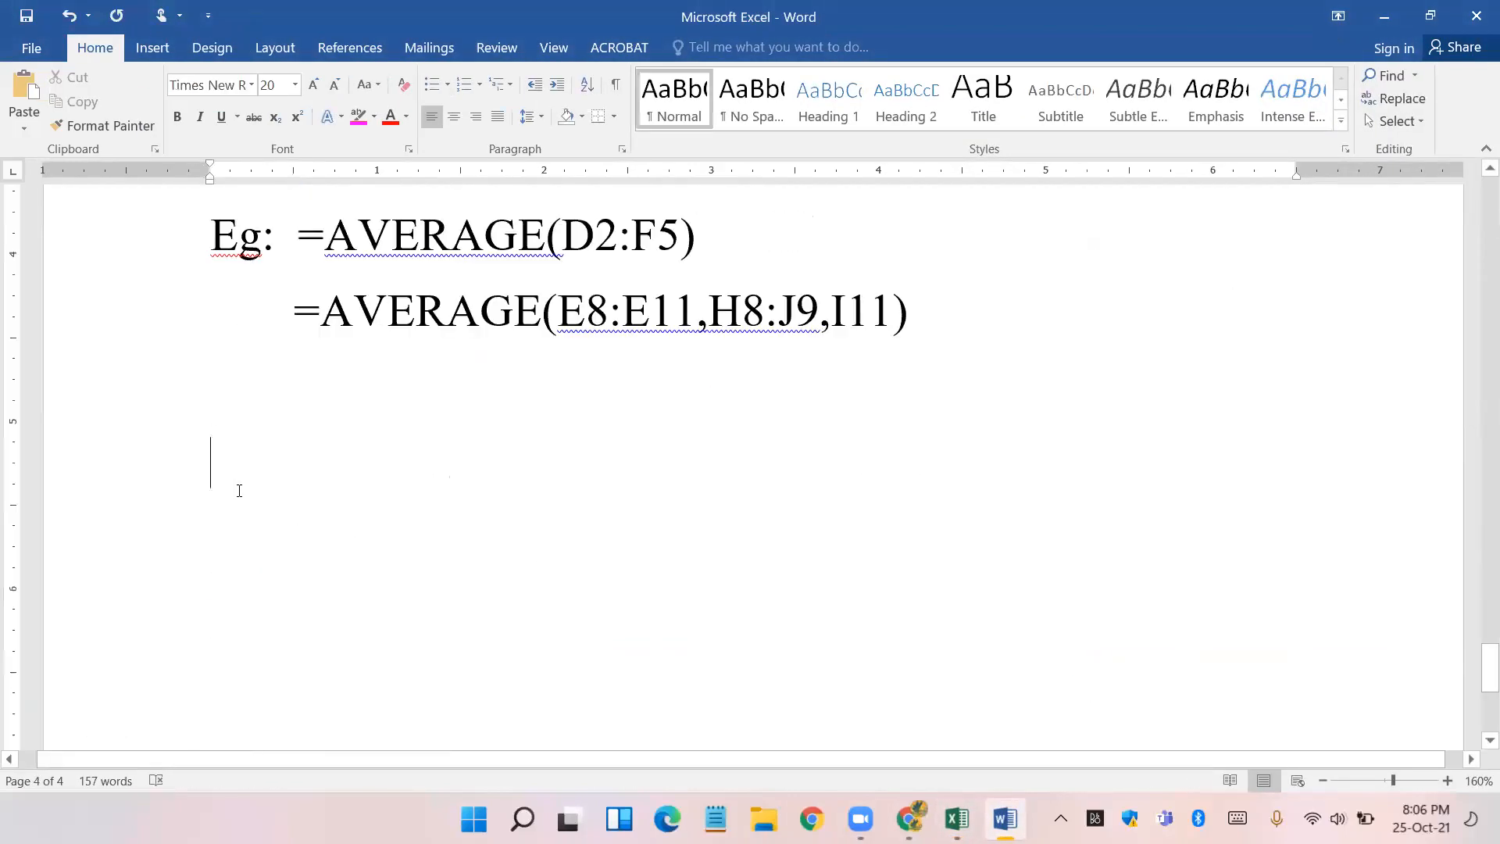
{"action": "type", "text": "COU"}
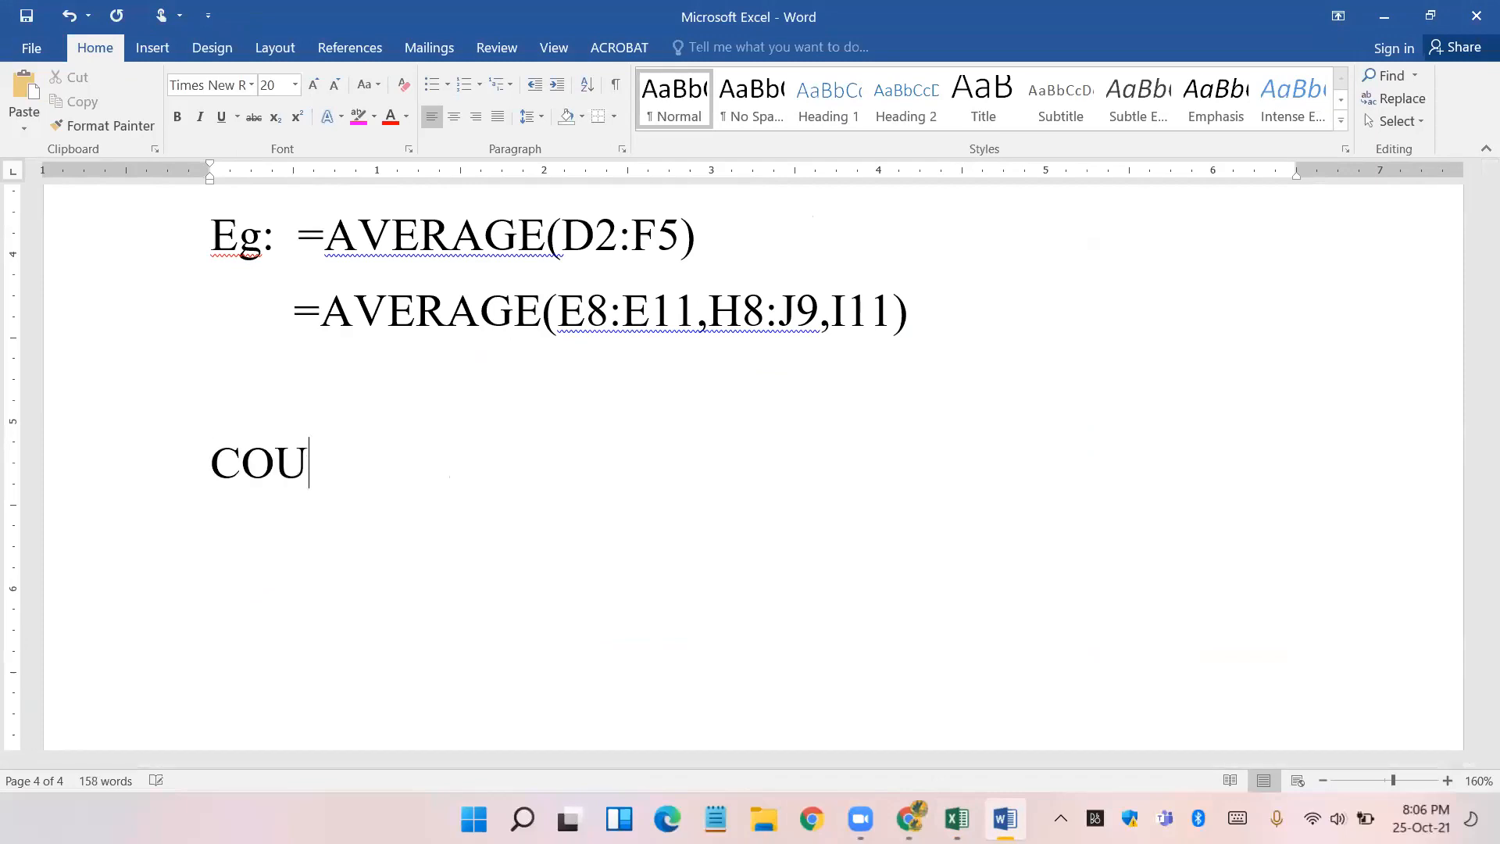
{"action": "type", "text": "NT function"}
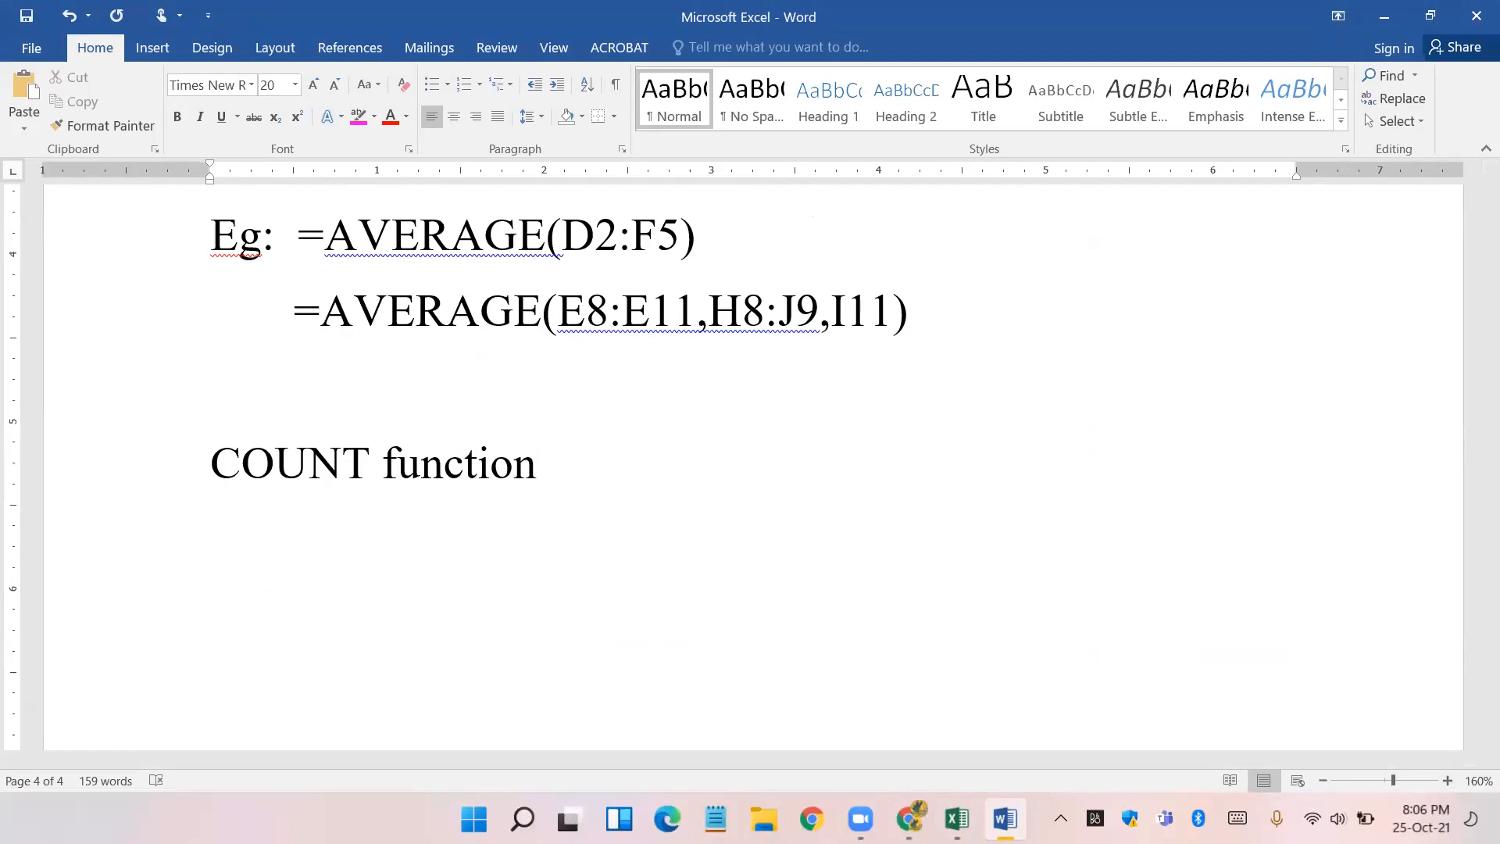
{"action": "left_click", "coordinate": [127, 477]}
{"action": "left_click", "coordinate": [178, 119]}
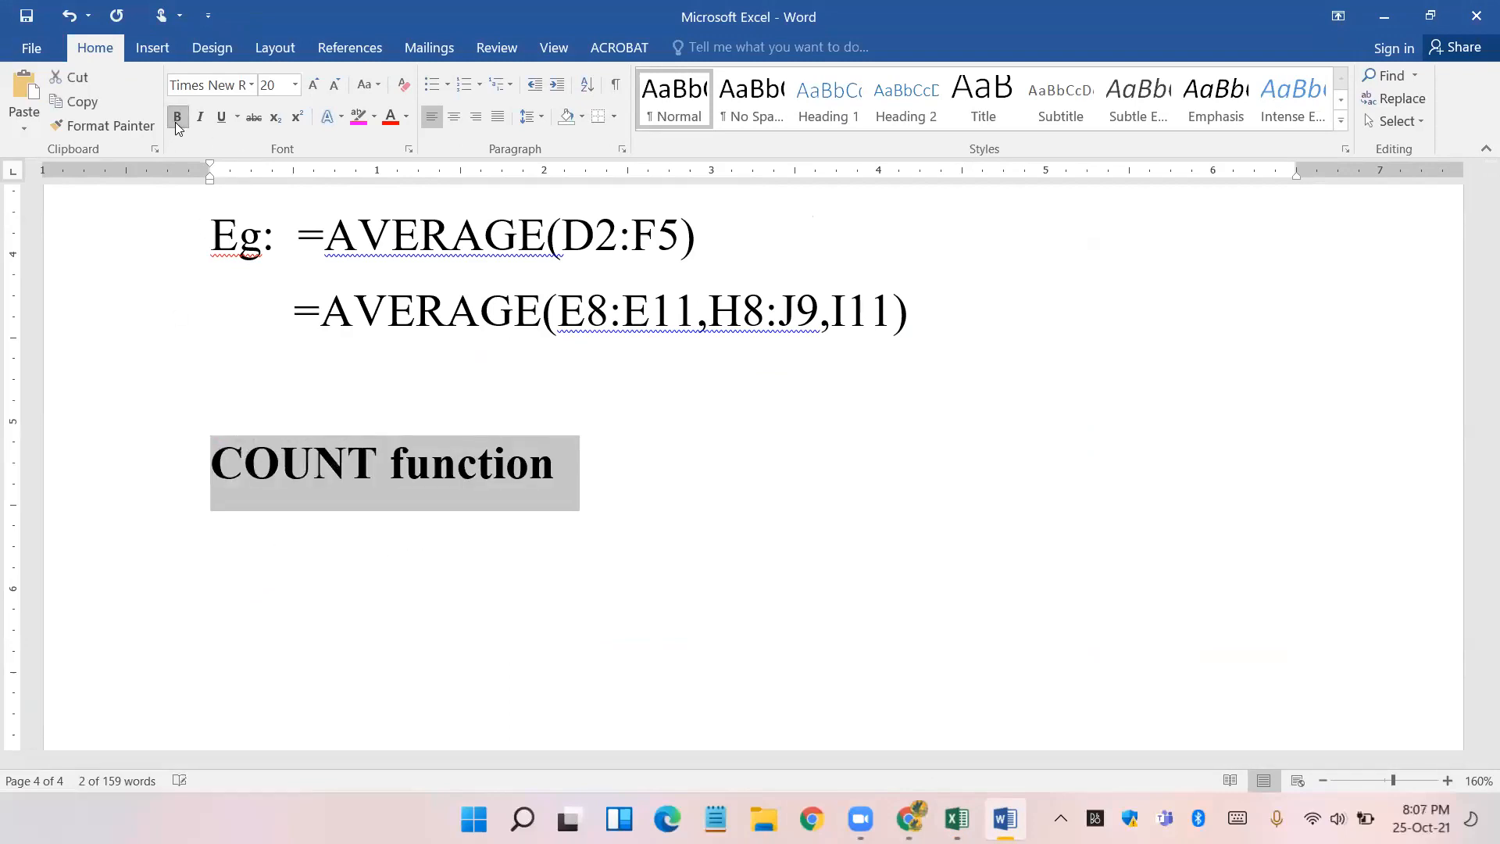
- Underline the "COUNT function" heading and start a bulleted list directly below it, without an empty line between them
{"action": "left_click", "coordinate": [223, 120]}
{"action": "left_click", "coordinate": [256, 553]}
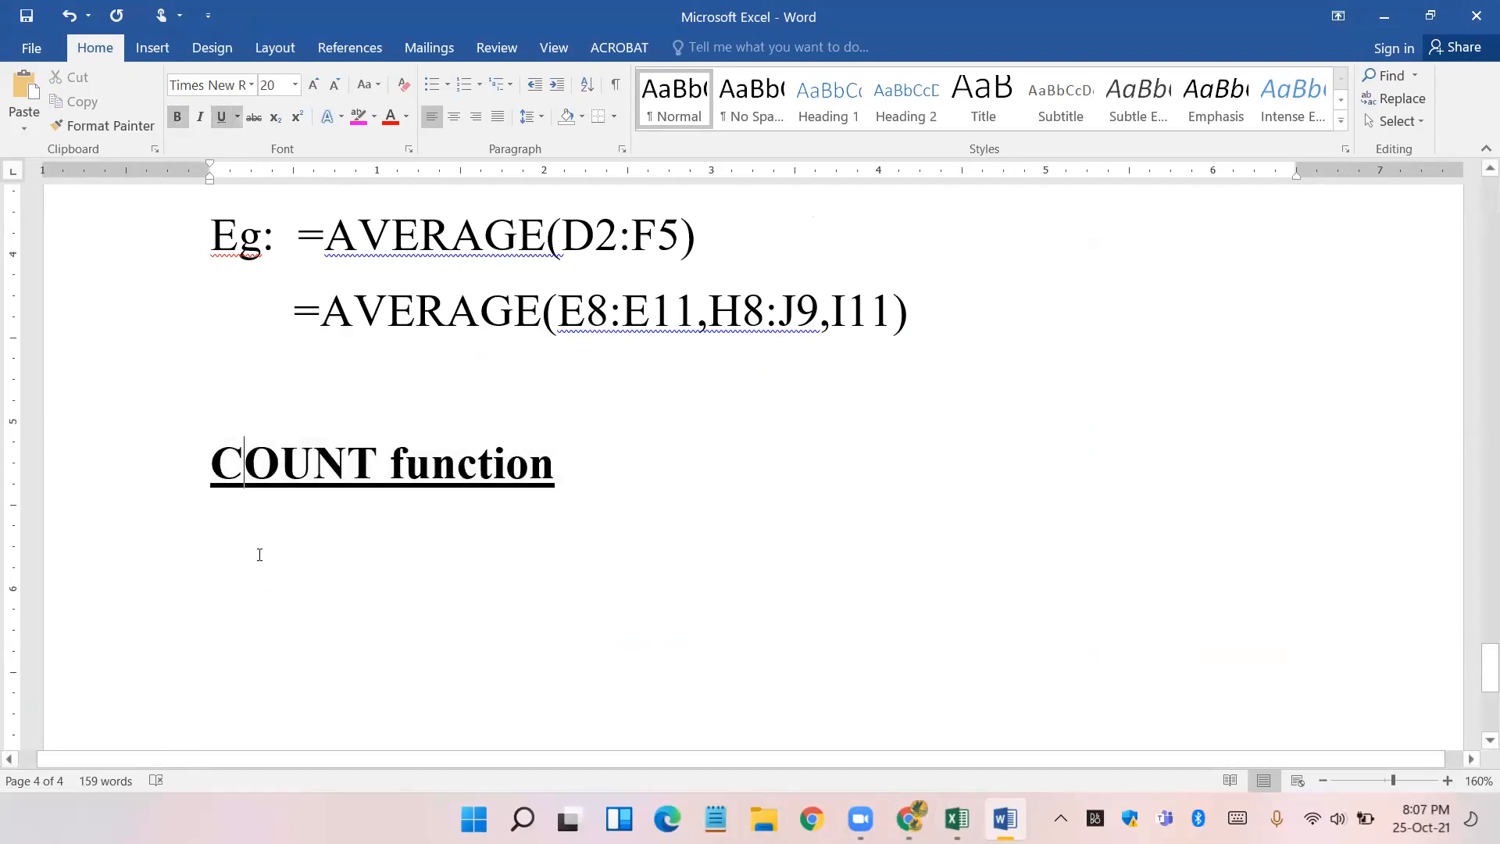
{"action": "key", "text": "Return"}
{"action": "key", "text": "Return"}
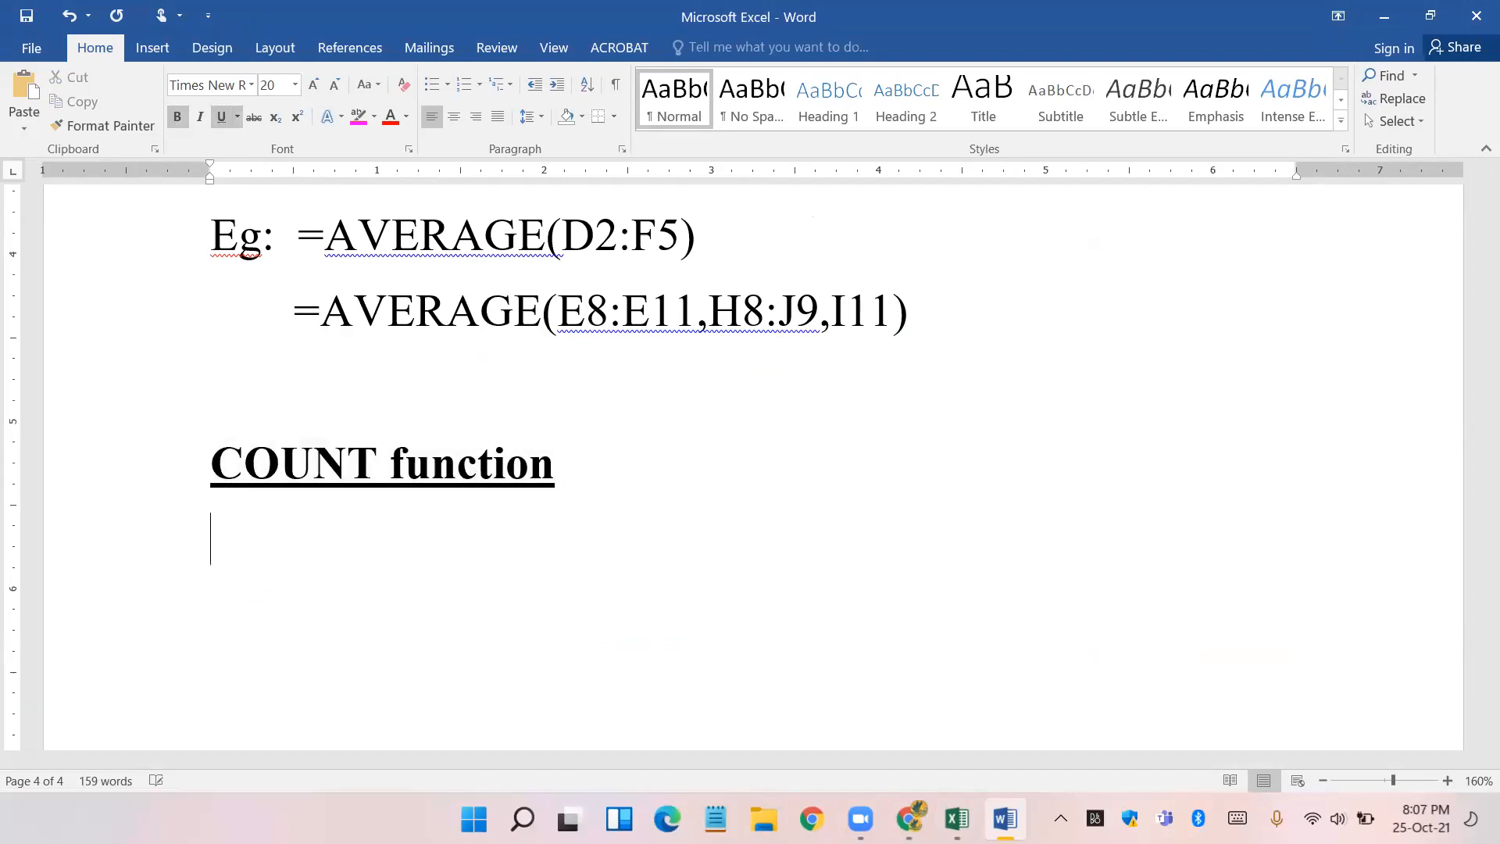
{"action": "left_click", "coordinate": [433, 84]}
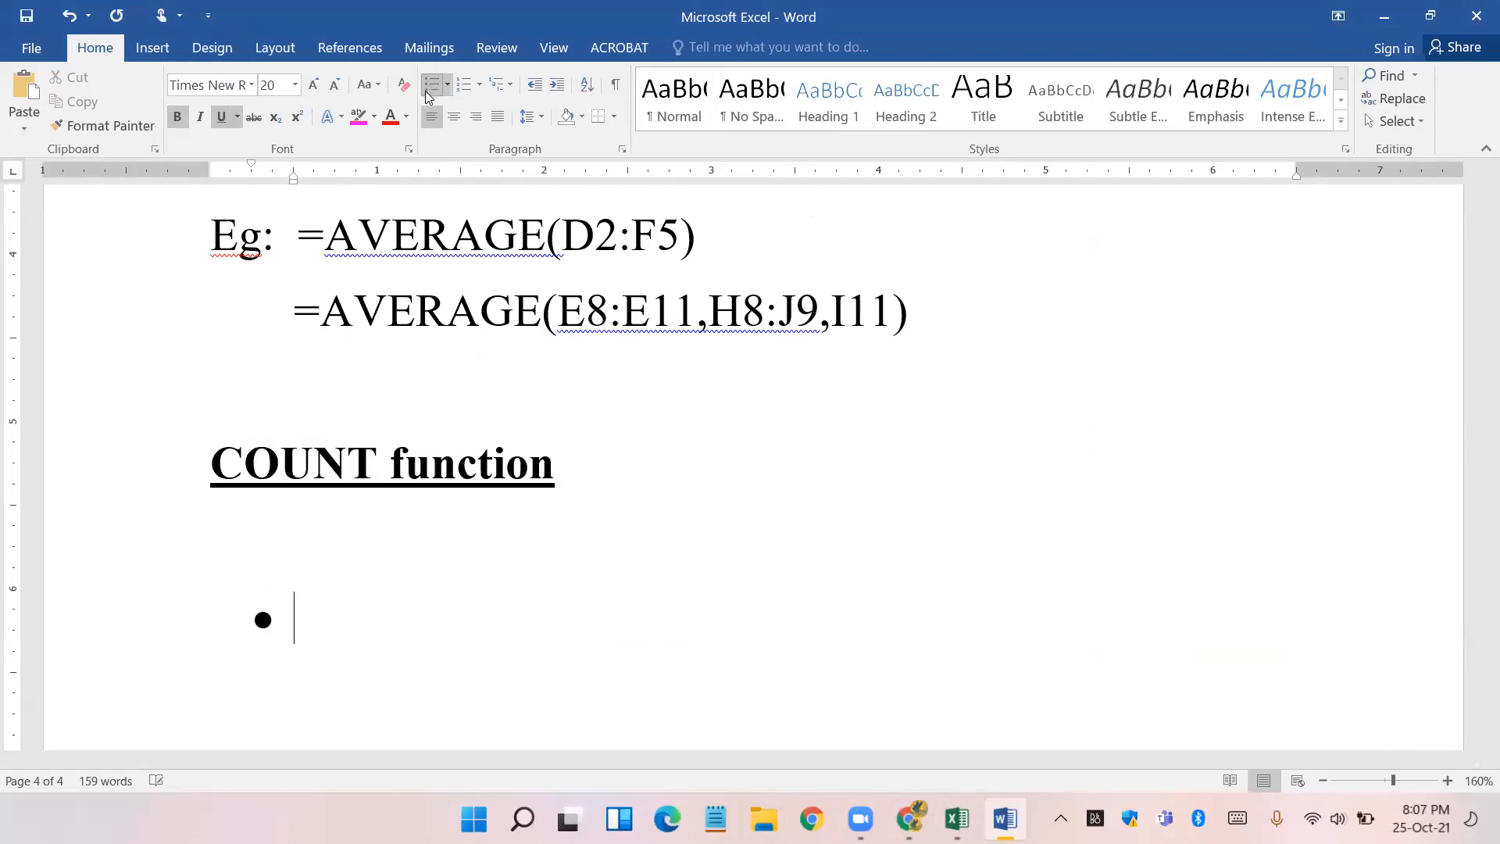
{"action": "scroll", "coordinate": [626, 453], "scroll_direction": "down", "scroll_amount": 3}
{"action": "scroll", "coordinate": [626, 453], "scroll_direction": "up", "scroll_amount": 3}
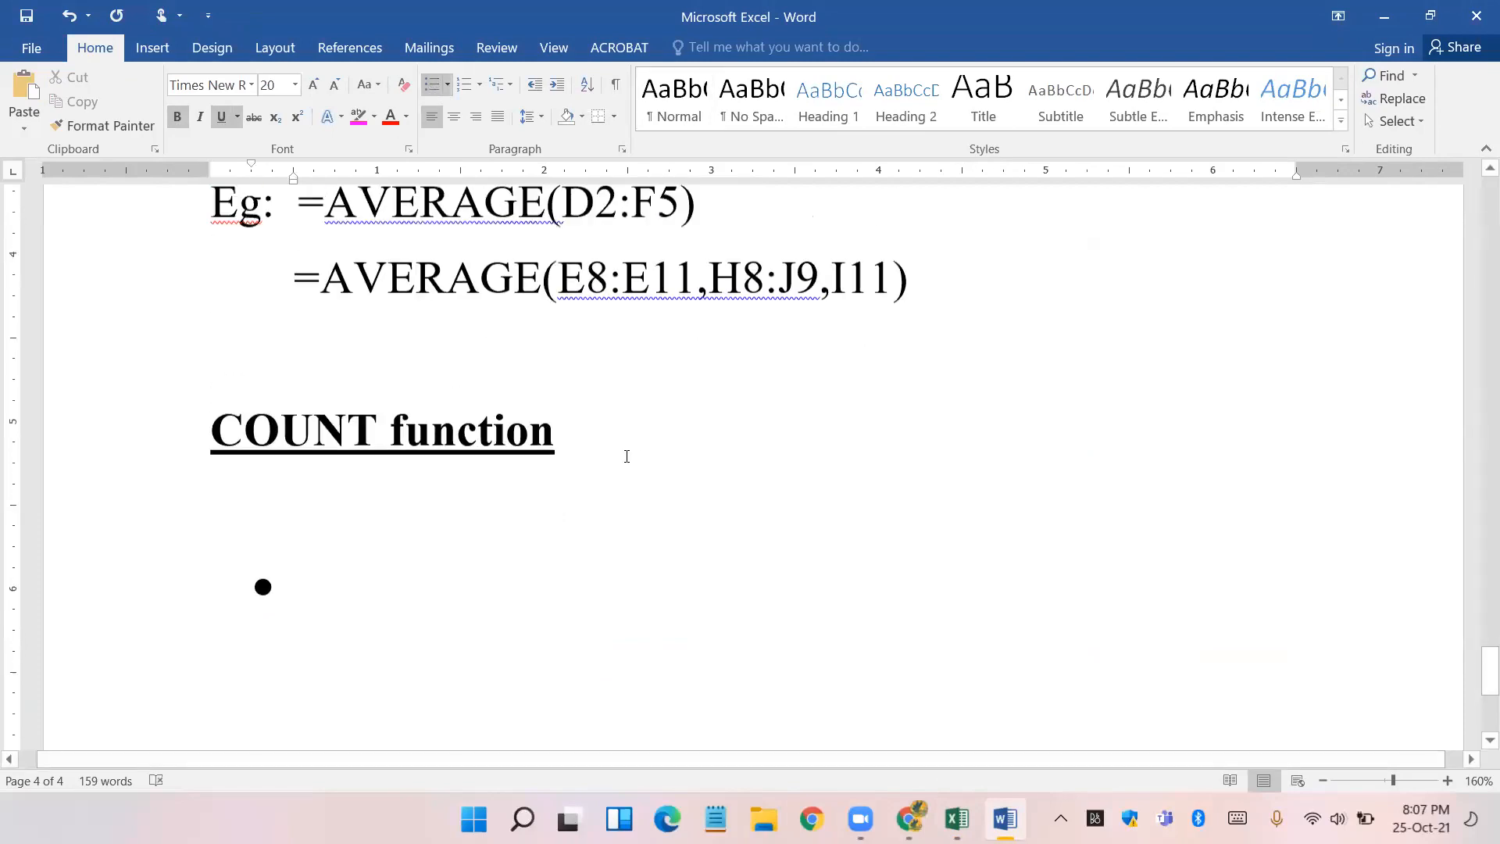
{"action": "left_click", "coordinate": [302, 557]}
{"action": "key", "text": "Delete"}
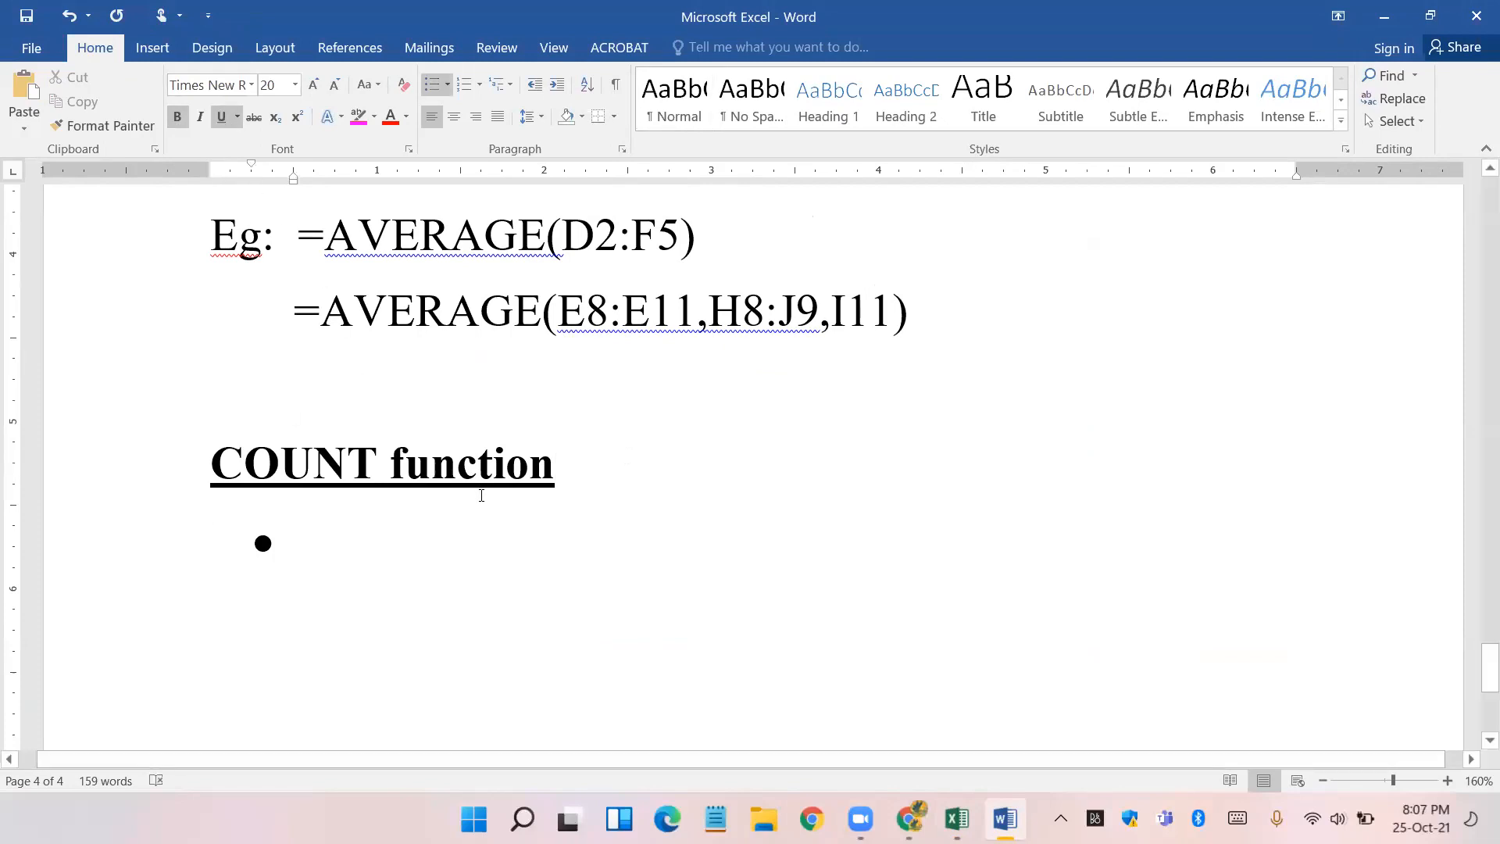
- Write the bullet "used to count number of cells" and remove its underline and bold formatting
{"action": "type", "text": "used to count number of cells"}
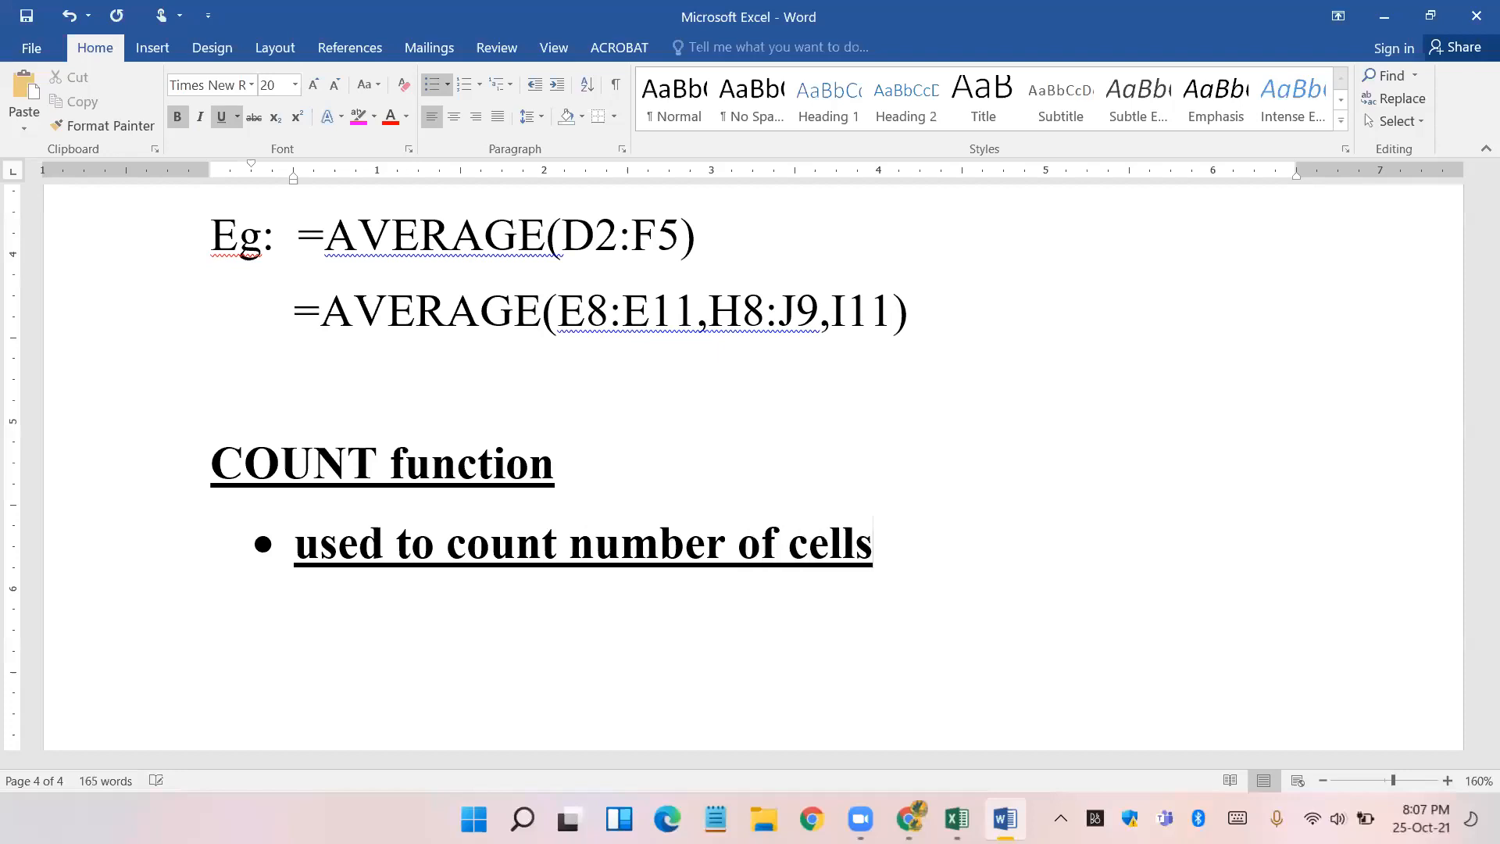
{"action": "left_click", "coordinate": [49, 553]}
{"action": "left_click", "coordinate": [221, 116]}
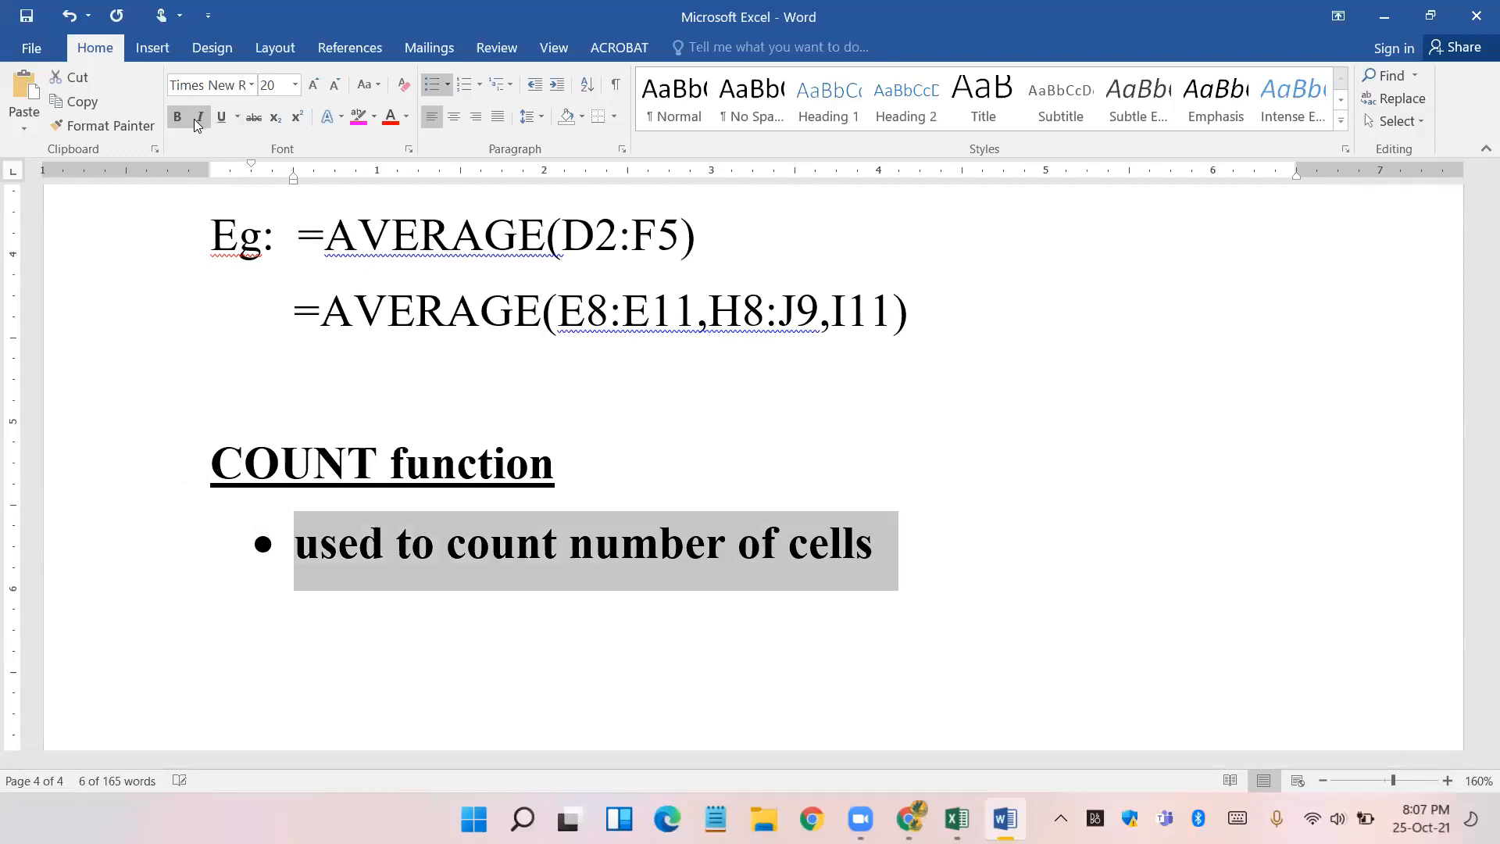
{"action": "left_click", "coordinate": [176, 118]}
{"action": "left_click", "coordinate": [866, 545]}
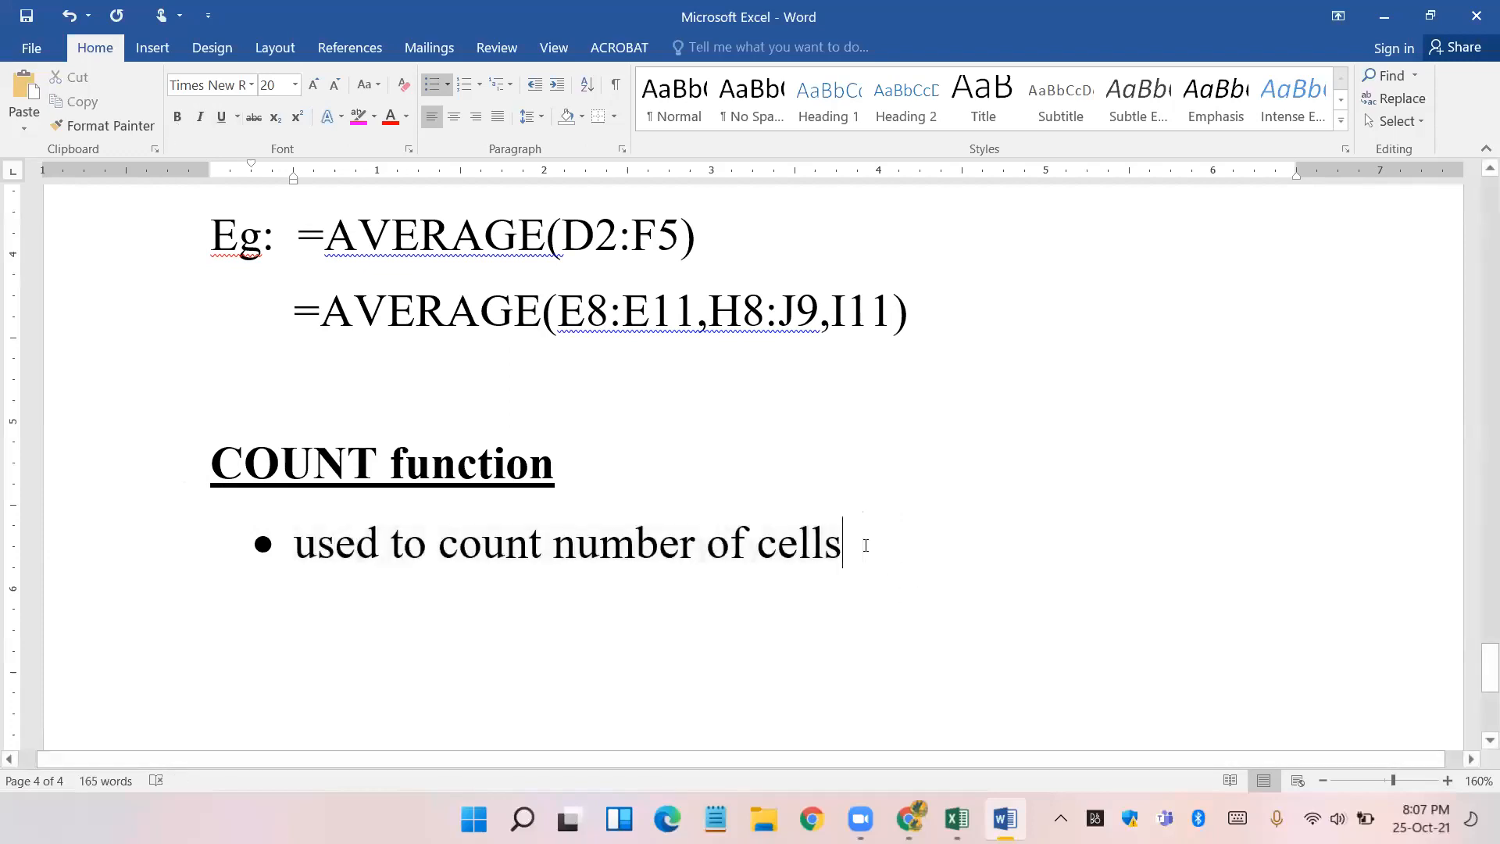
- Add a second bullet under the COUNT definition and set its font to Kalaham
{"action": "key", "text": "Return"}
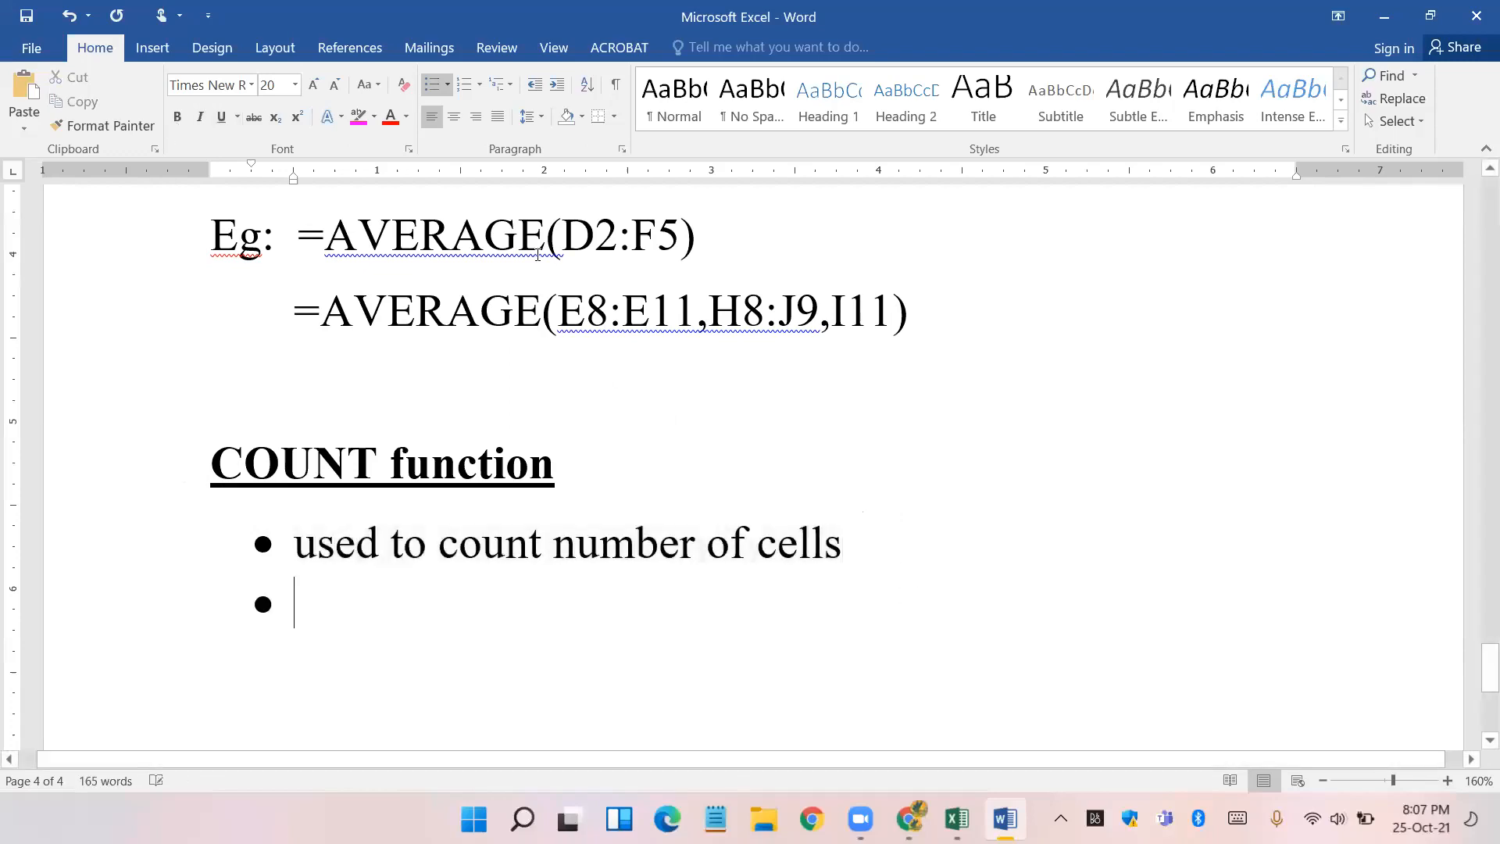
{"action": "left_click", "coordinate": [211, 84]}
{"action": "type", "text": "Kalaham"}
{"action": "key", "text": "Return"}
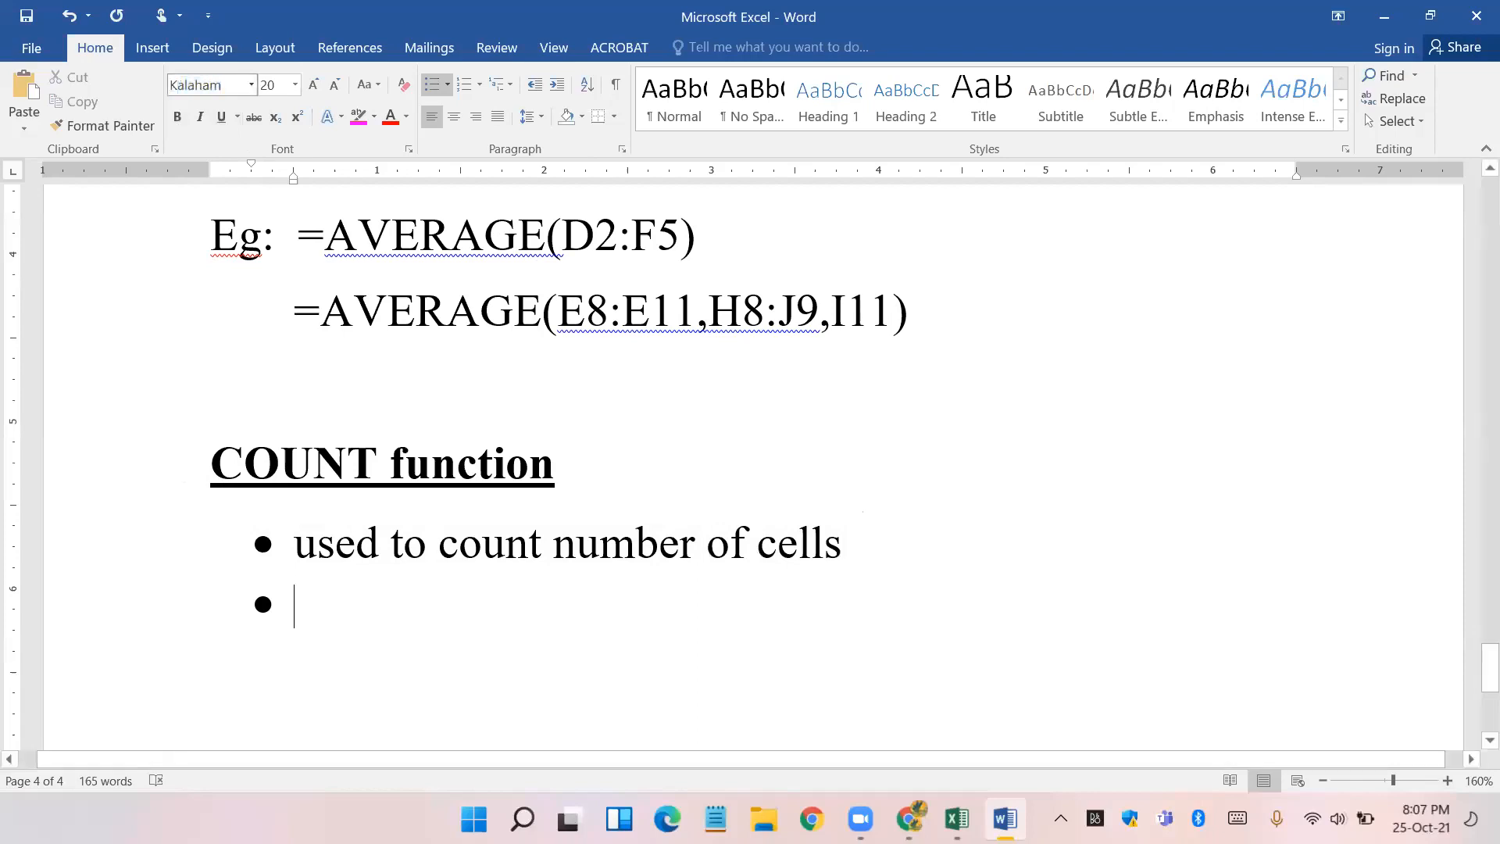
- Write the Tamil definition "கலங்களின் எண்ணிக்கையை எண்னுவதற்காகப் பயன்படும்" in the second bullet
{"action": "type", "text": "f"}
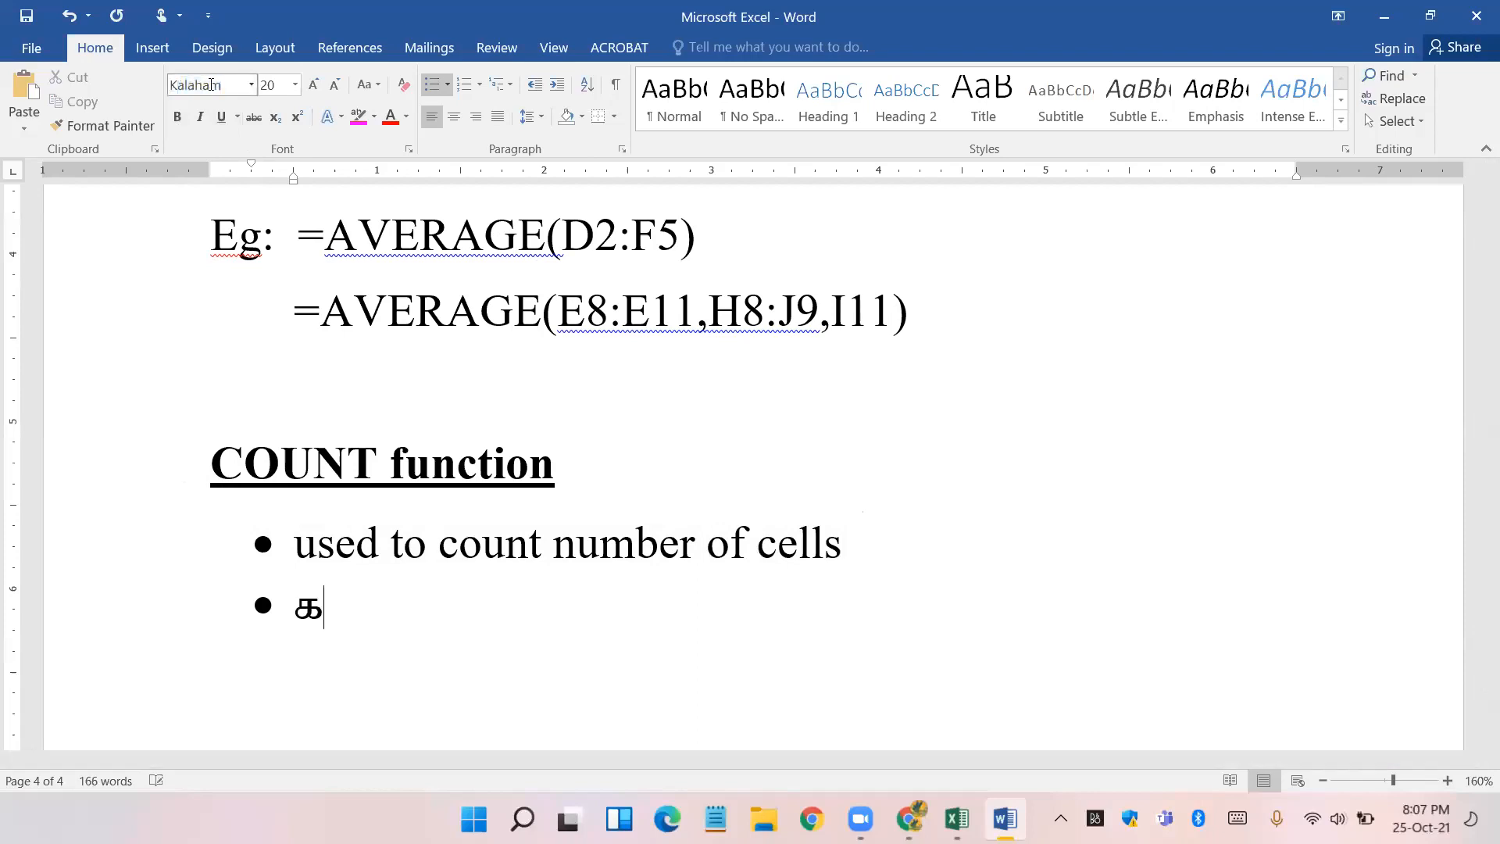
{"action": "type", "text": "yq;fsp"}
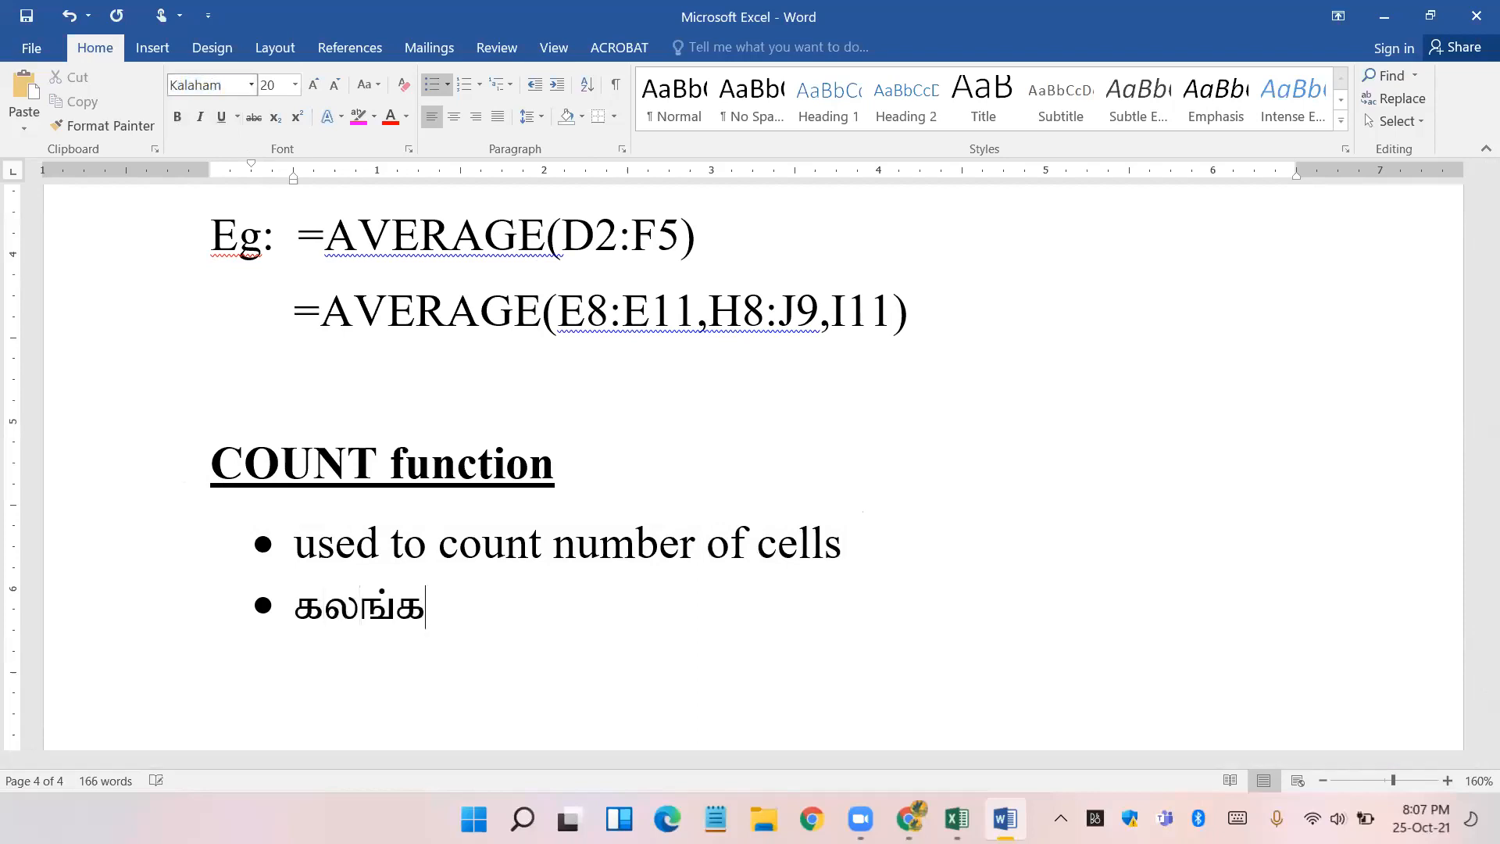
{"action": "type", "text": "d; vz;zpf"}
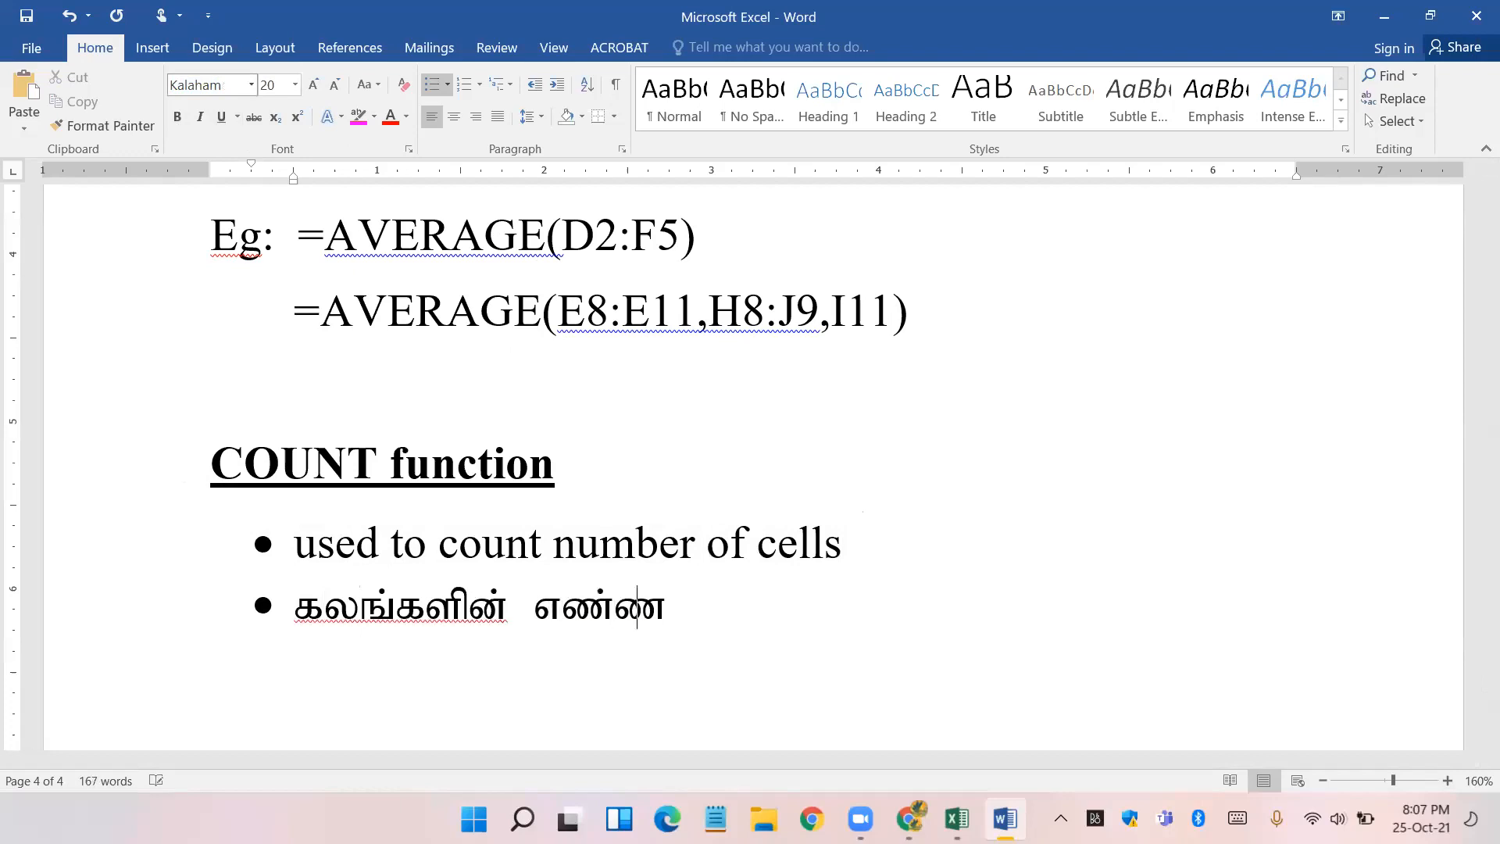
{"action": "type", "text": ";if"}
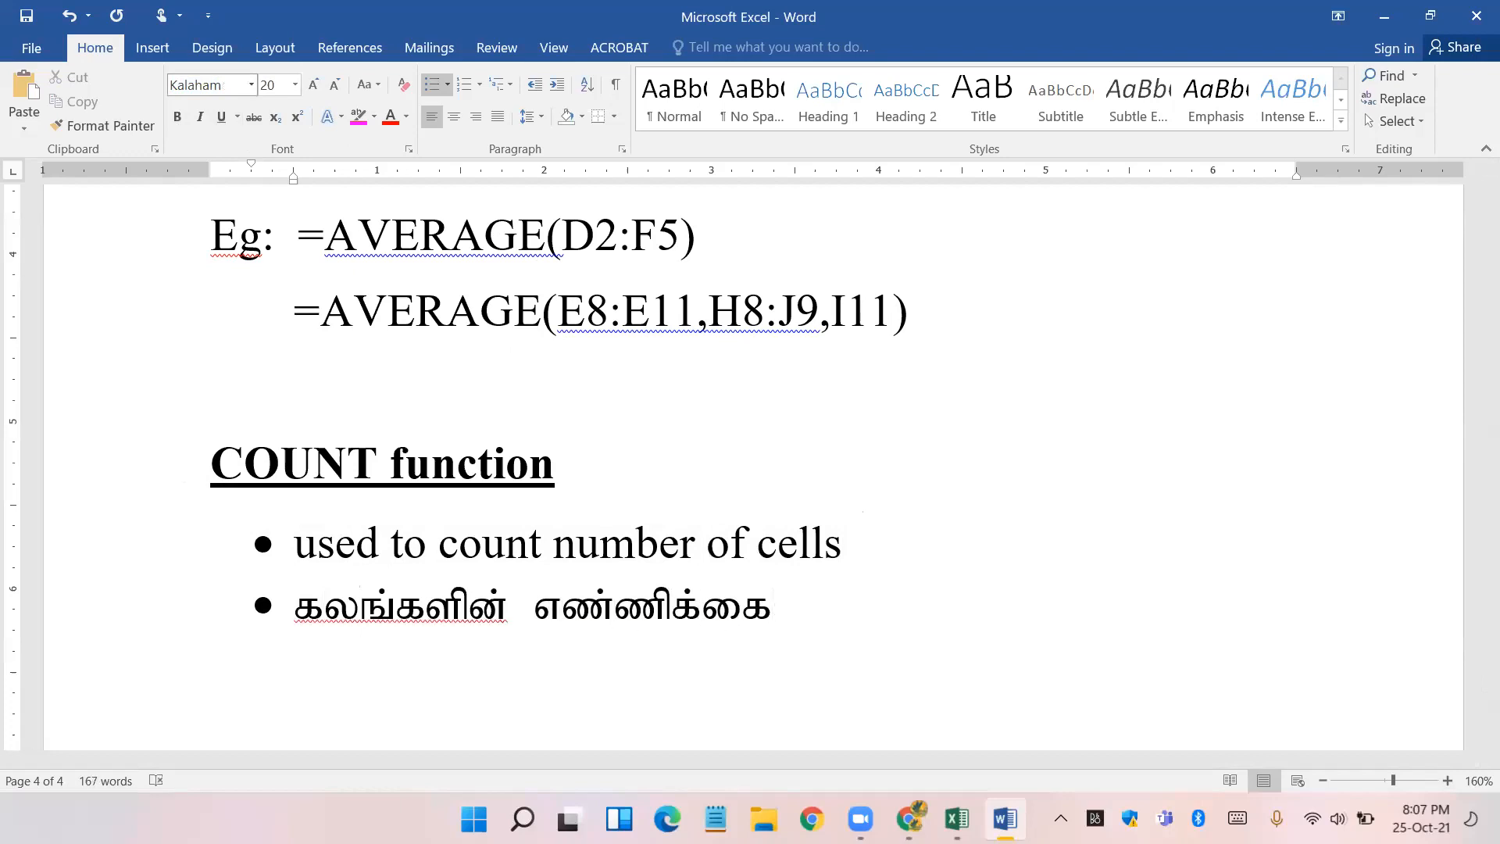
{"action": "type", "text": "if"}
{"action": "key", "text": "BackSpace"}
{"action": "key", "text": "BackSpace"}
{"action": "key", "text": "BackSpace"}
{"action": "type", "text": "ia v"}
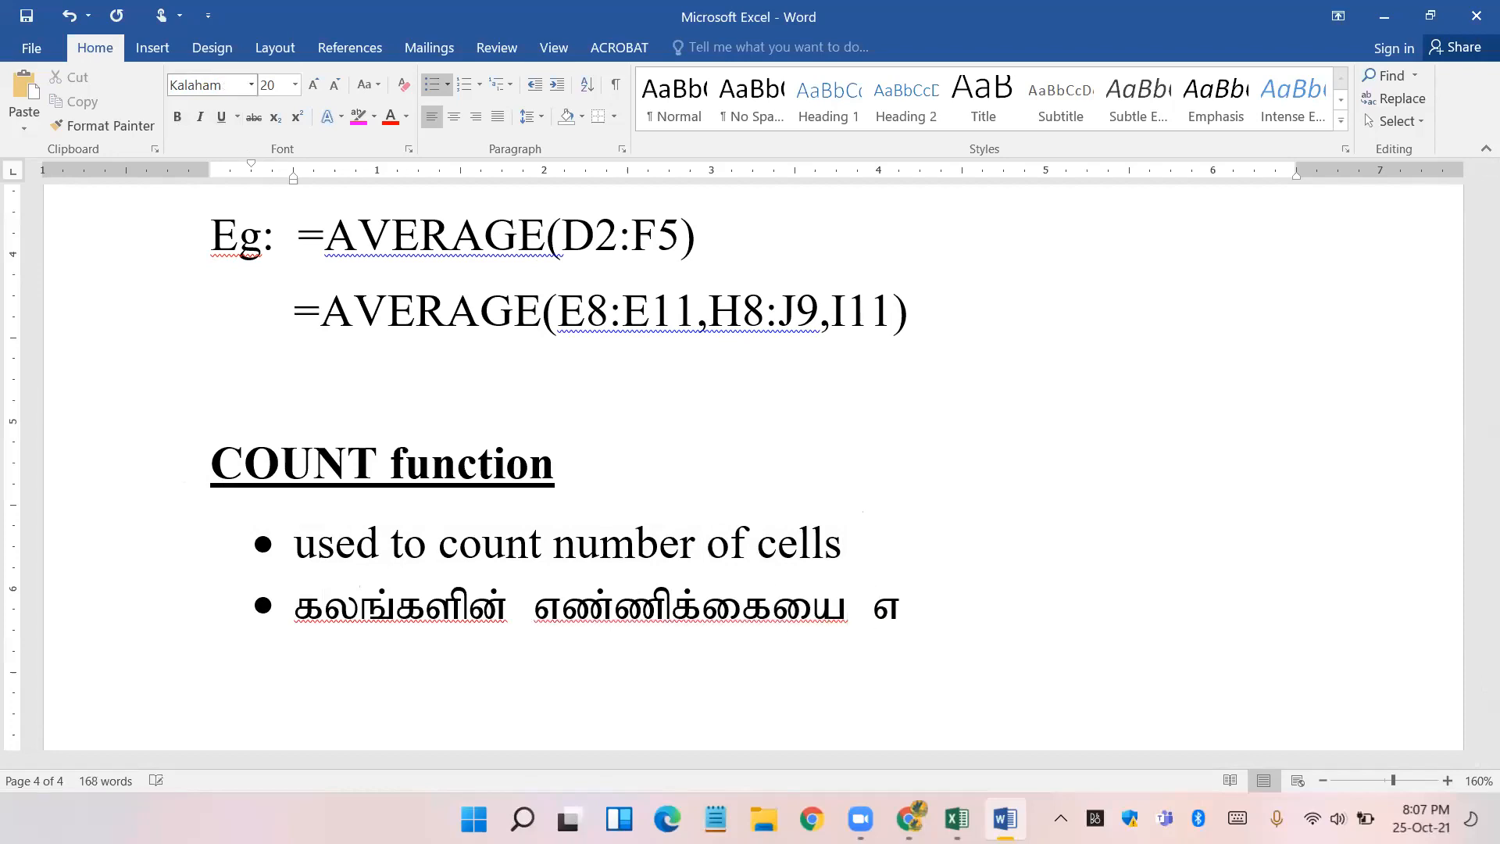
{"action": "type", "text": "z;D"}
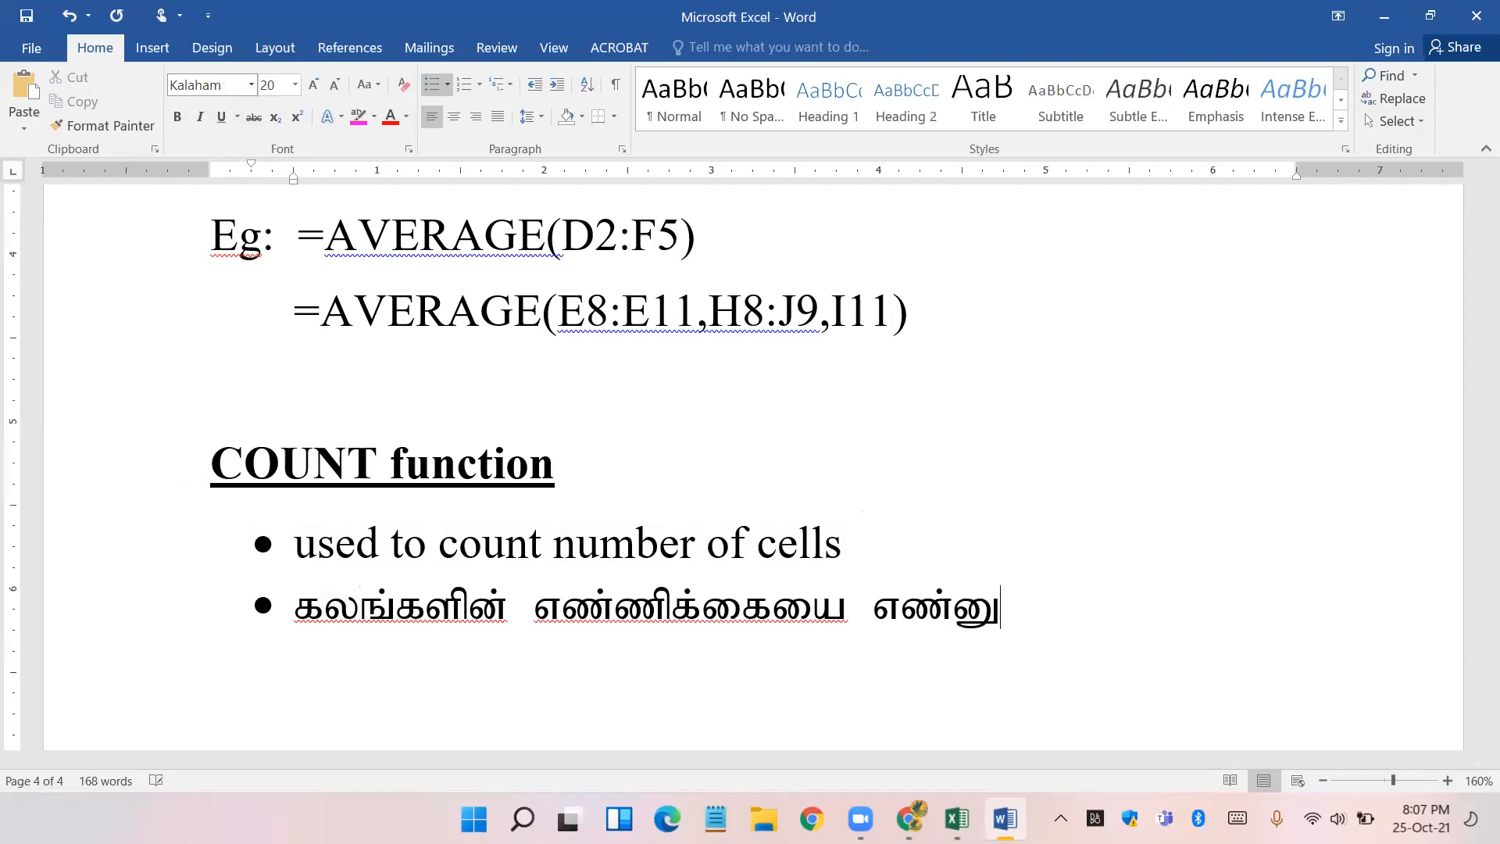
{"action": "type", "text": "tjw;fhf"}
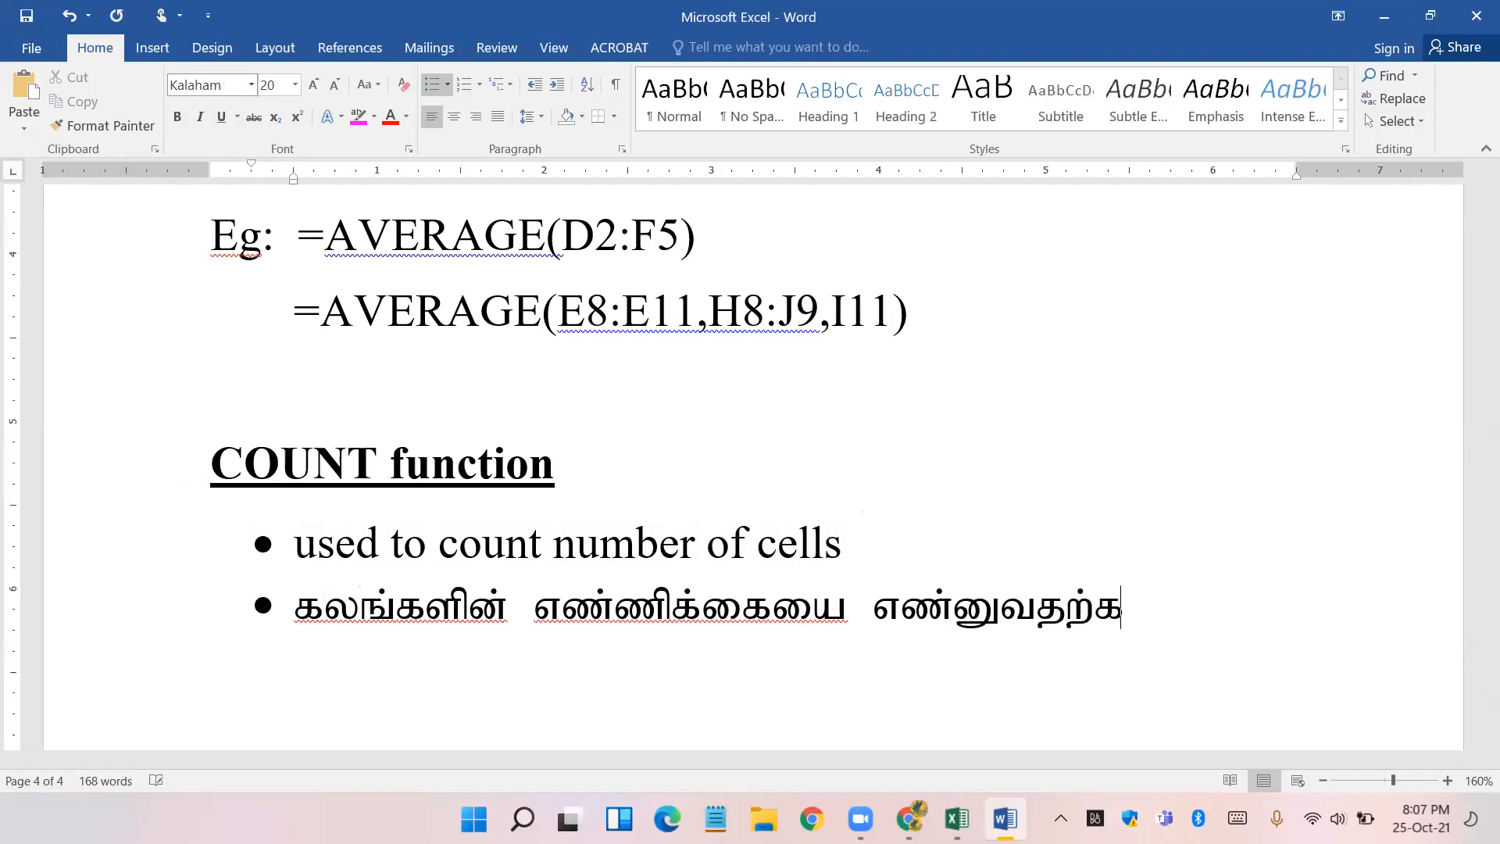
{"action": "type", "text": "g'"}
{"action": "key", "text": "BackSpace"}
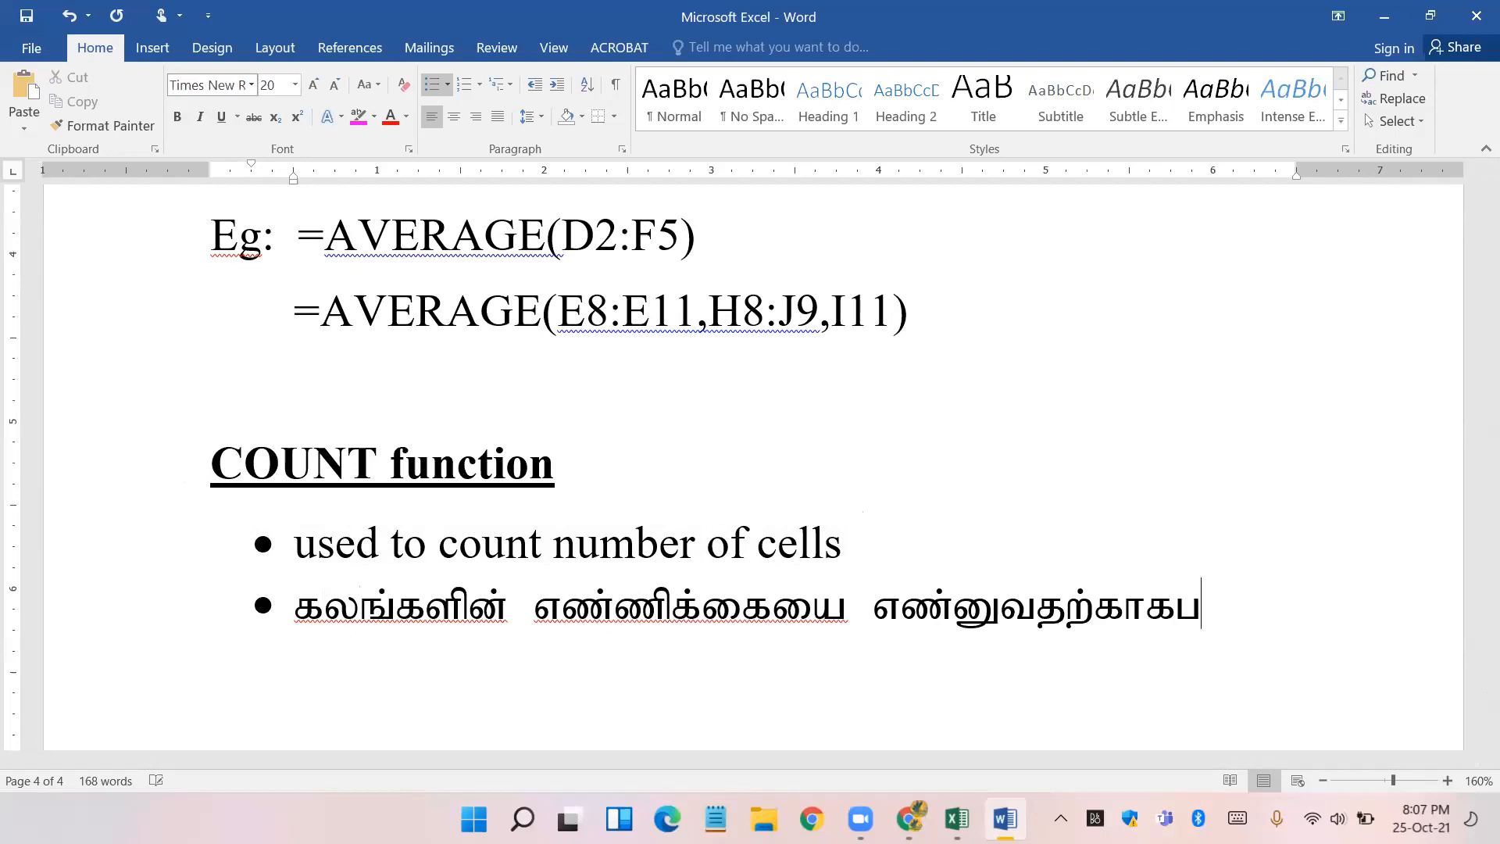
{"action": "key", "text": "BackSpace"}
{"action": "type", "text": "g; gad;gLk;"}
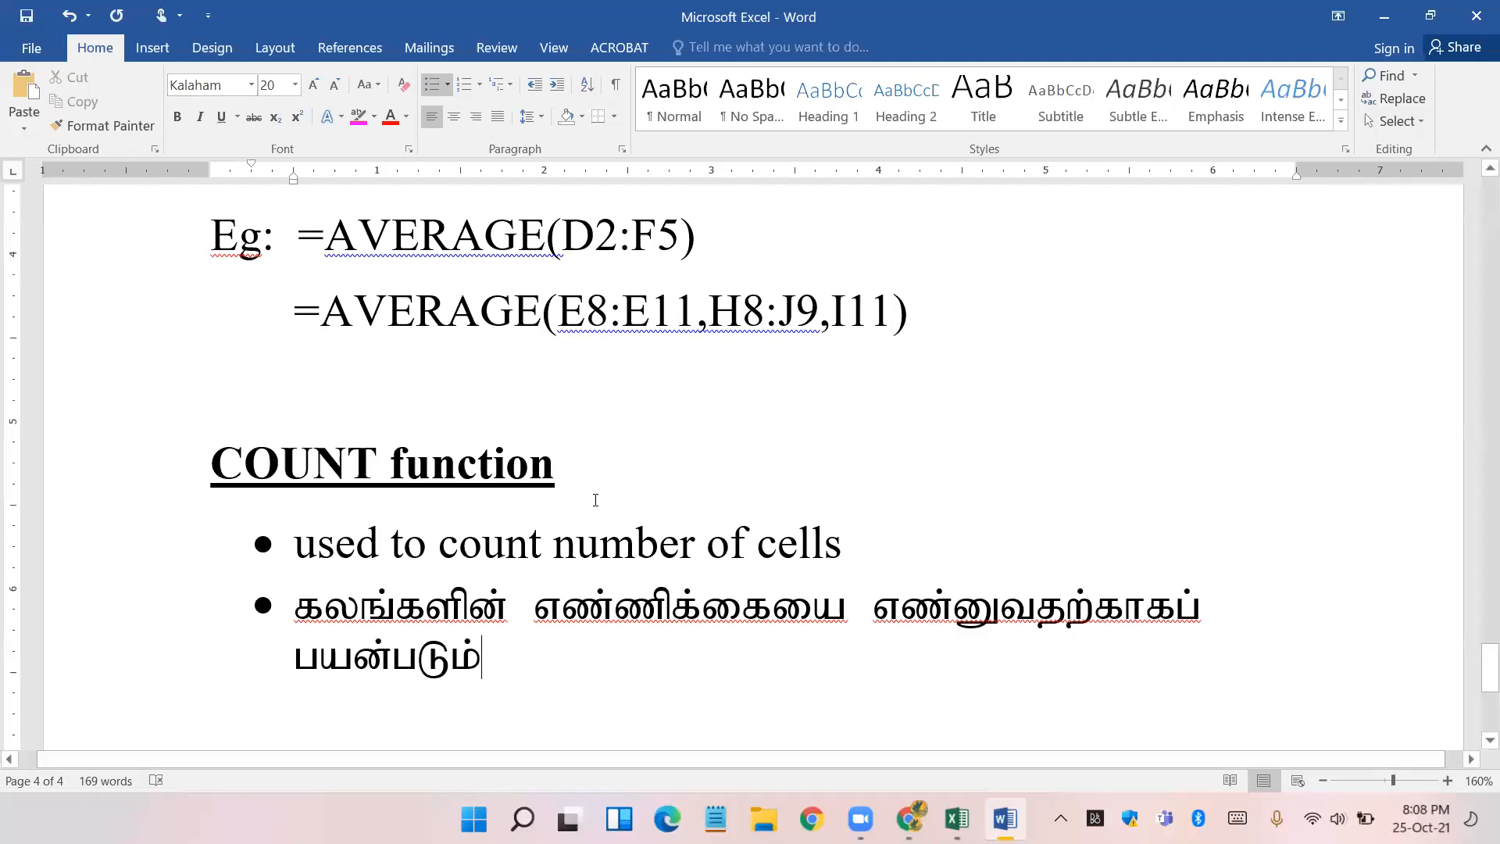
- Highlight "number of cells" and the Tamil words "கலங்களின் எண்ணிக்கையை" in yellow
{"action": "left_click_drag", "start_coordinate": [562, 554], "coordinate": [860, 543]}
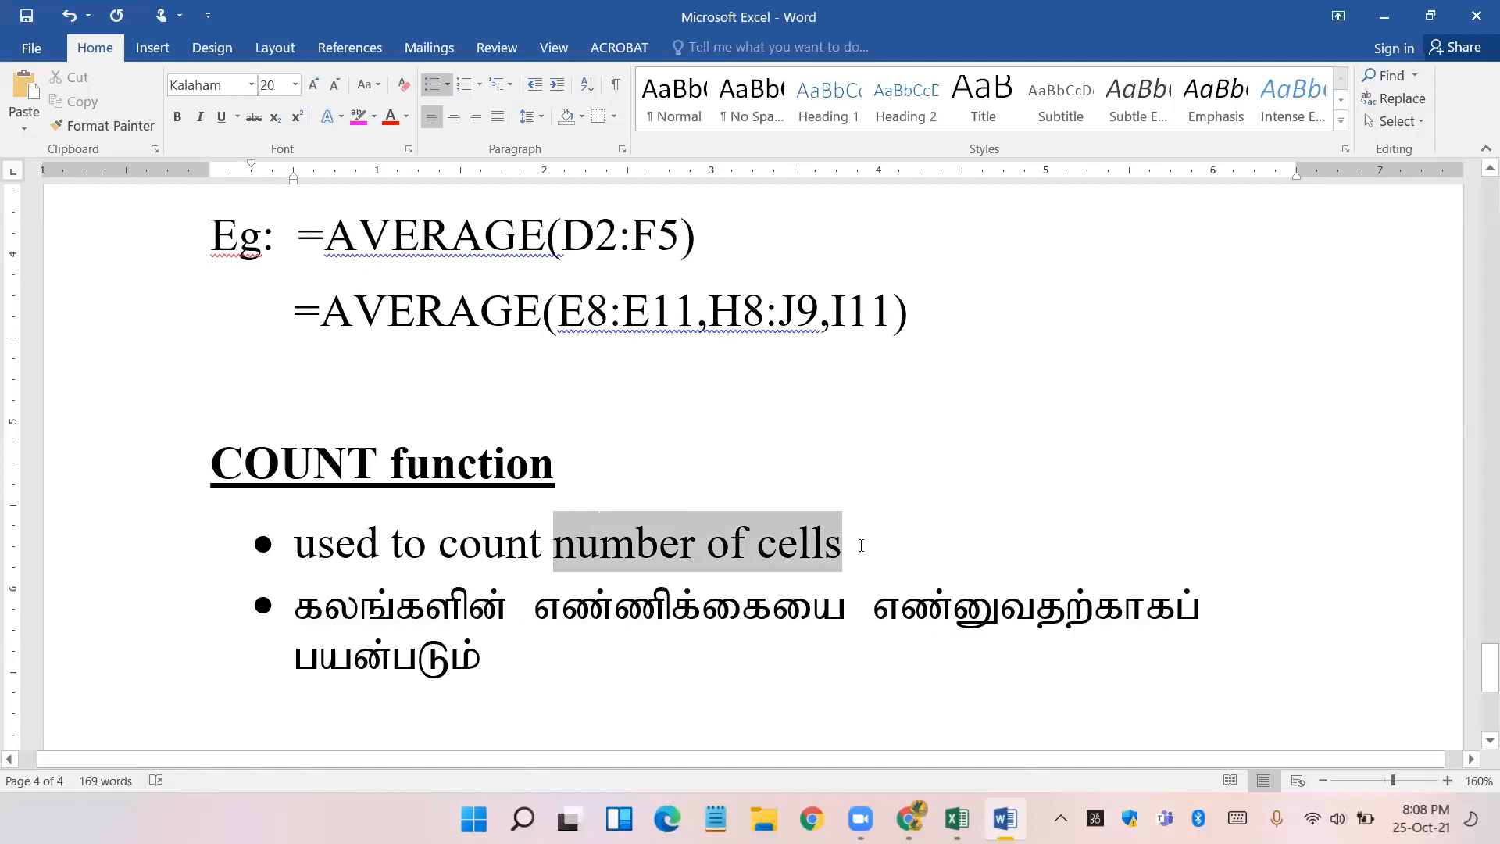
{"action": "left_click", "coordinate": [80, 129]}
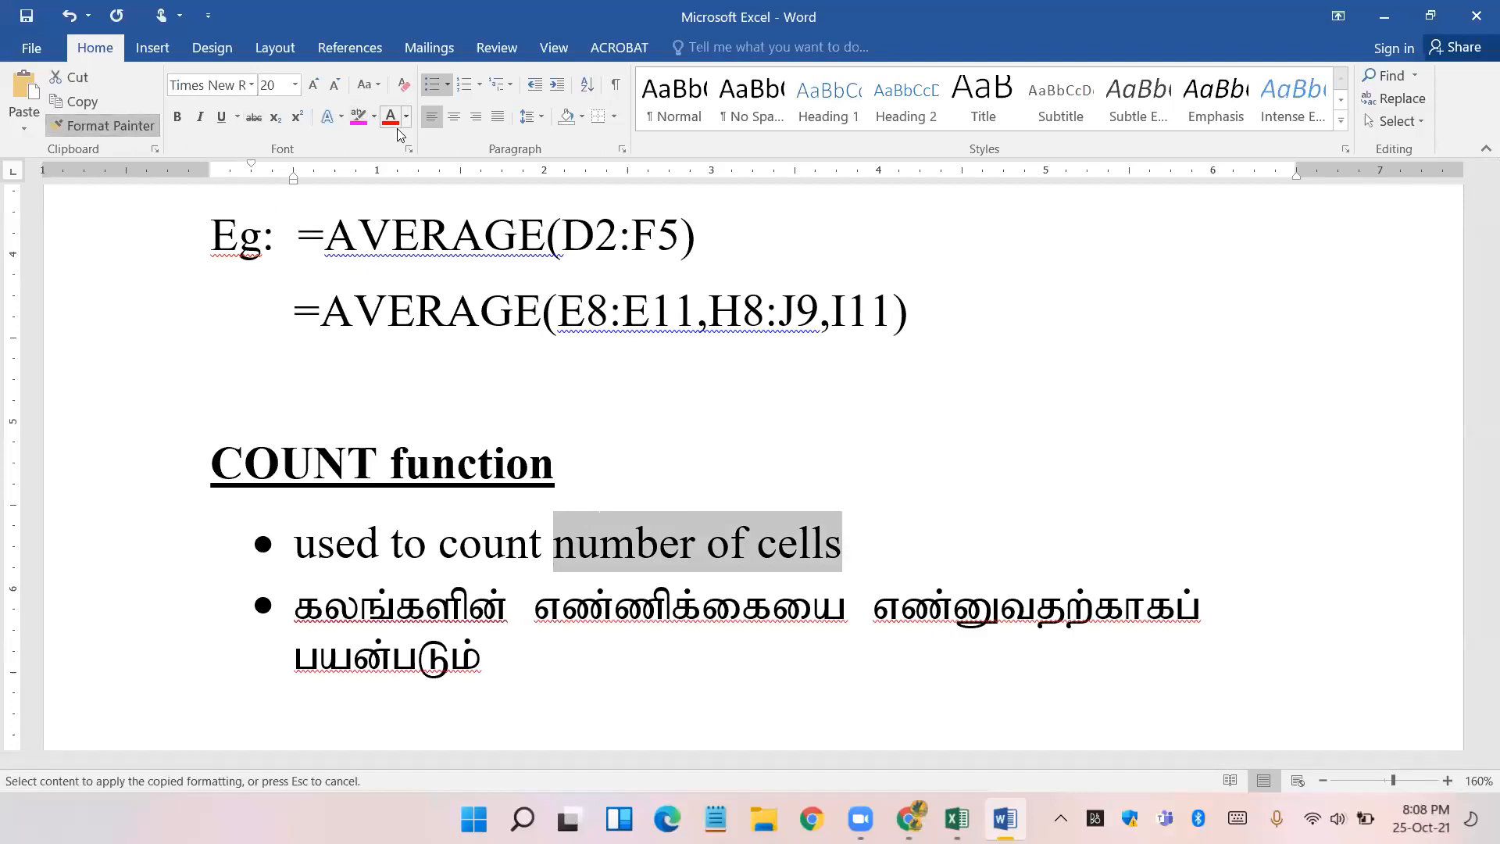
{"action": "left_click", "coordinate": [373, 120]}
{"action": "left_click", "coordinate": [364, 146]}
{"action": "key", "text": "Escape"}
{"action": "left_click_drag", "start_coordinate": [295, 606], "coordinate": [873, 610]}
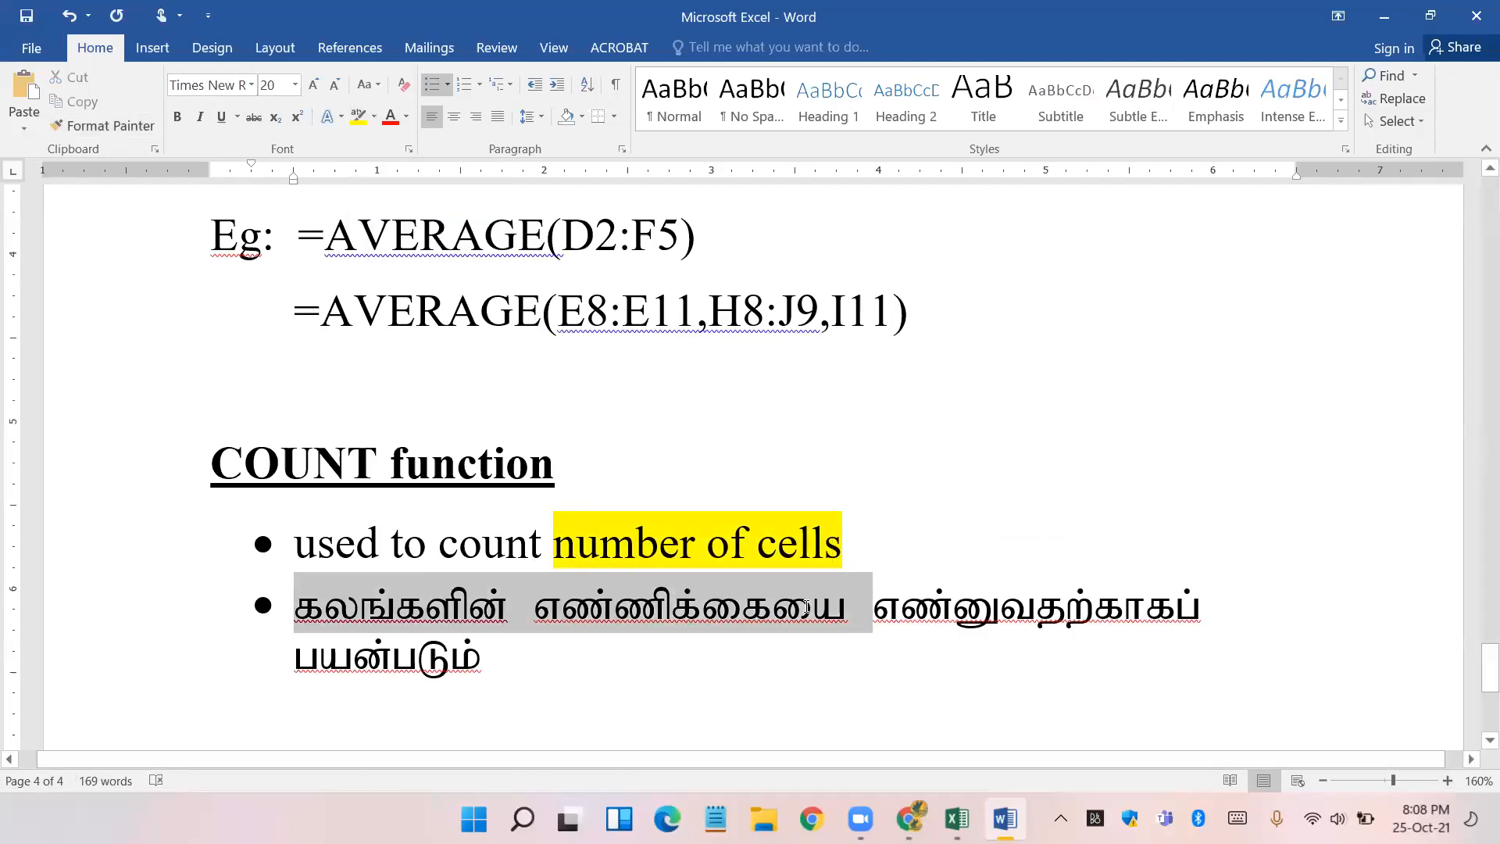
{"action": "left_click", "coordinate": [372, 119]}
{"action": "left_click", "coordinate": [361, 148]}
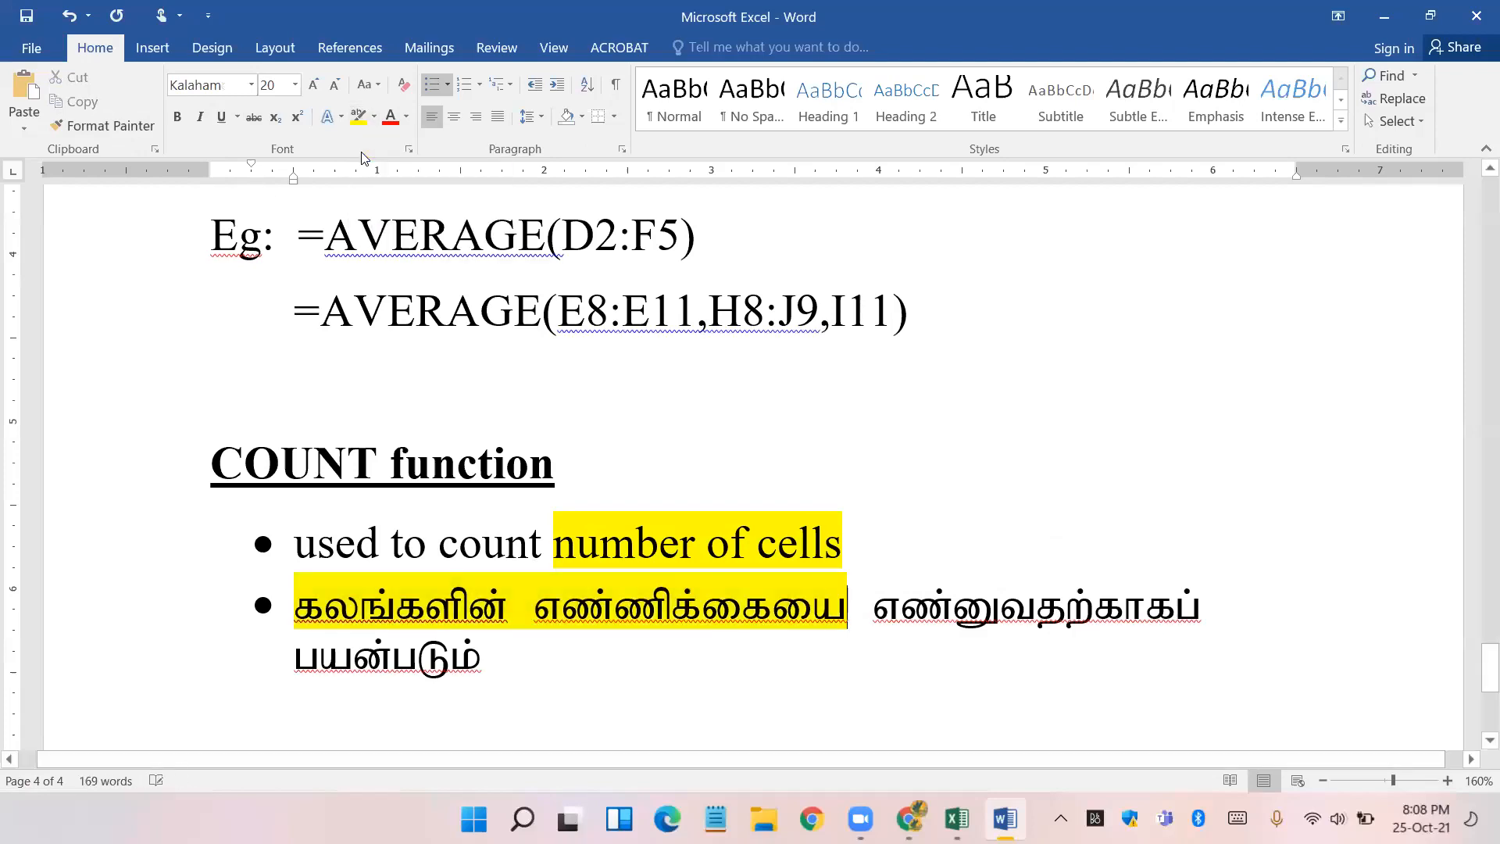
{"action": "left_click", "coordinate": [492, 478]}
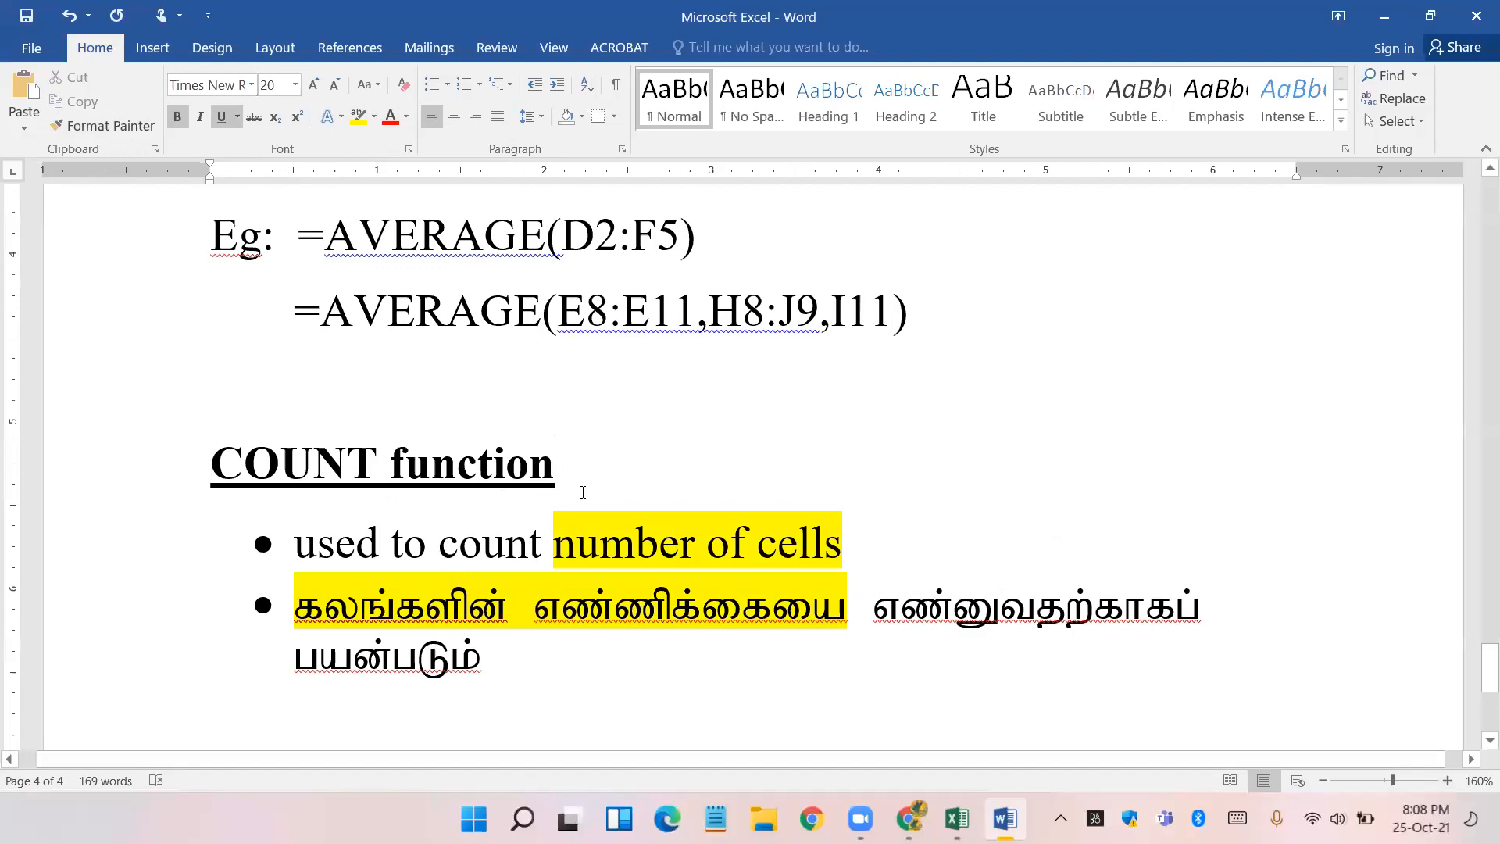
{"action": "left_click_drag", "start_coordinate": [239, 479], "coordinate": [509, 654]}
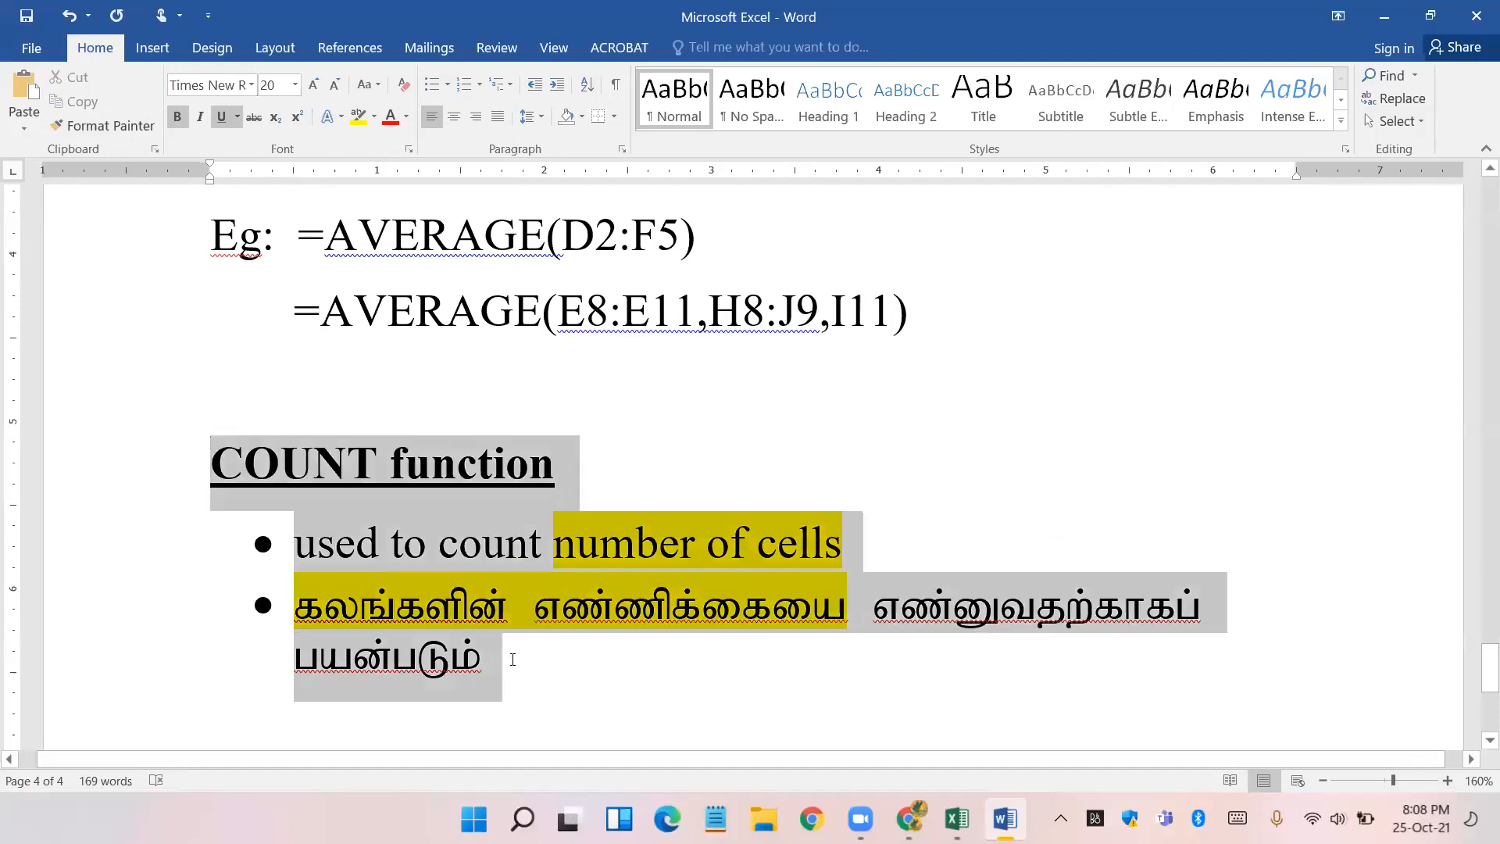
{"action": "left_click", "coordinate": [604, 713]}
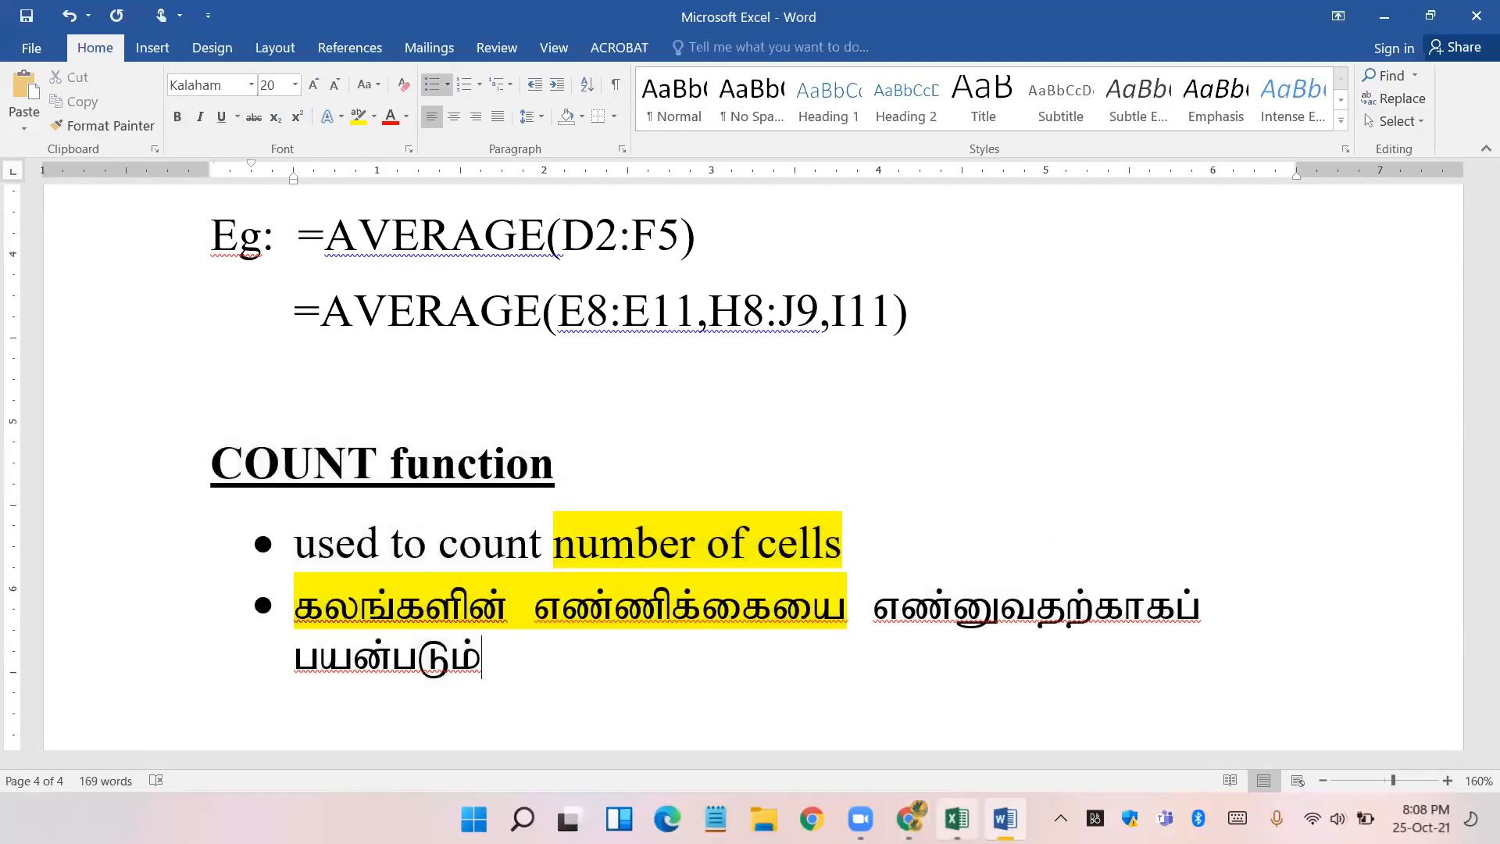
- Switch to the Practice workbook in Excel and move the Practice sheet after Sheet2
{"action": "left_click", "coordinate": [957, 819]}
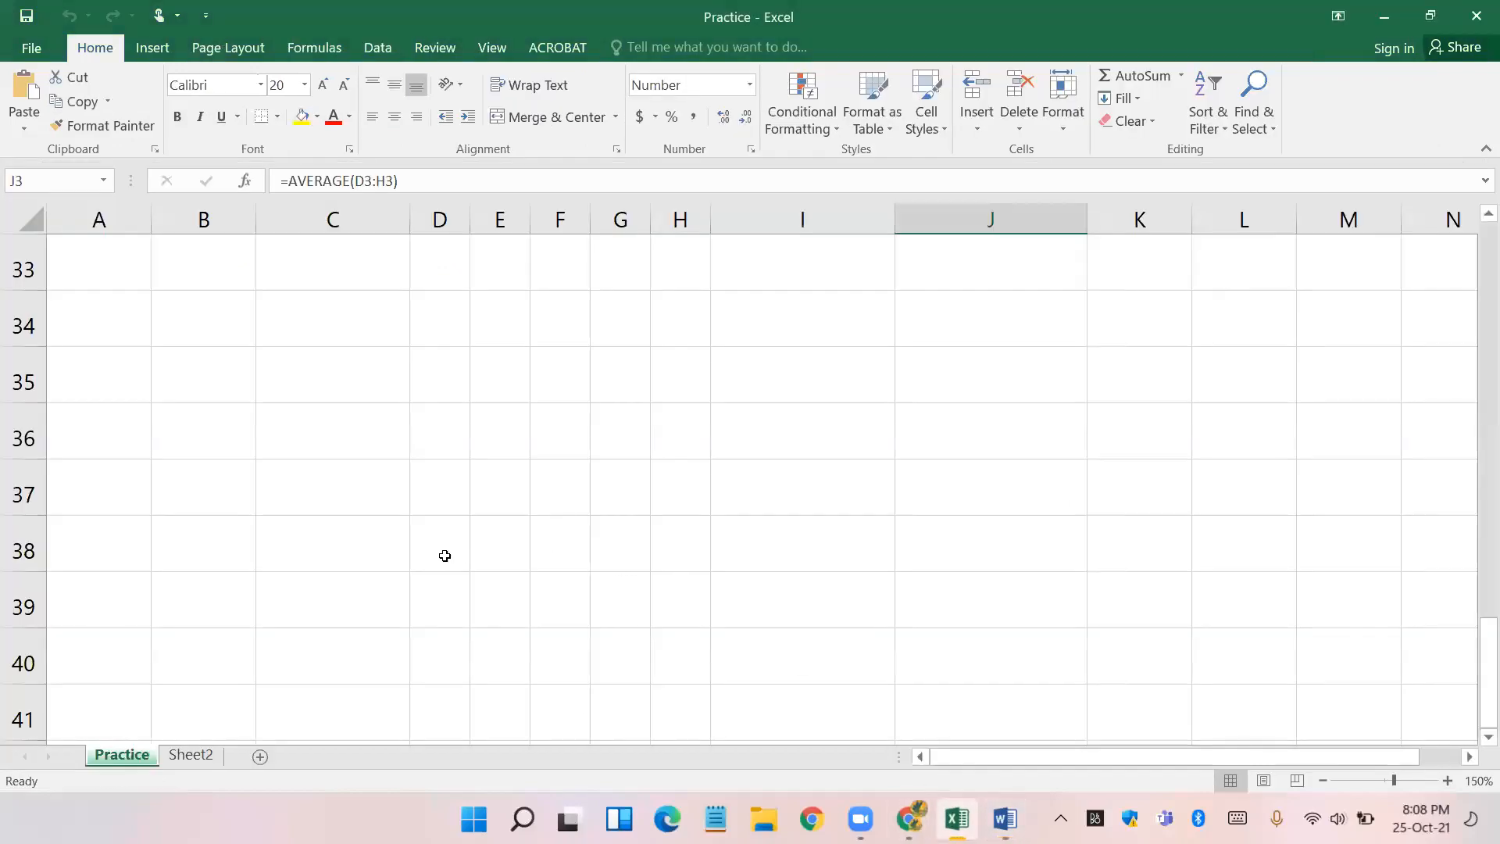
{"action": "scroll", "coordinate": [441, 551], "scroll_direction": "up", "scroll_amount": 10}
{"action": "scroll", "coordinate": [391, 551], "scroll_direction": "down", "scroll_amount": 8}
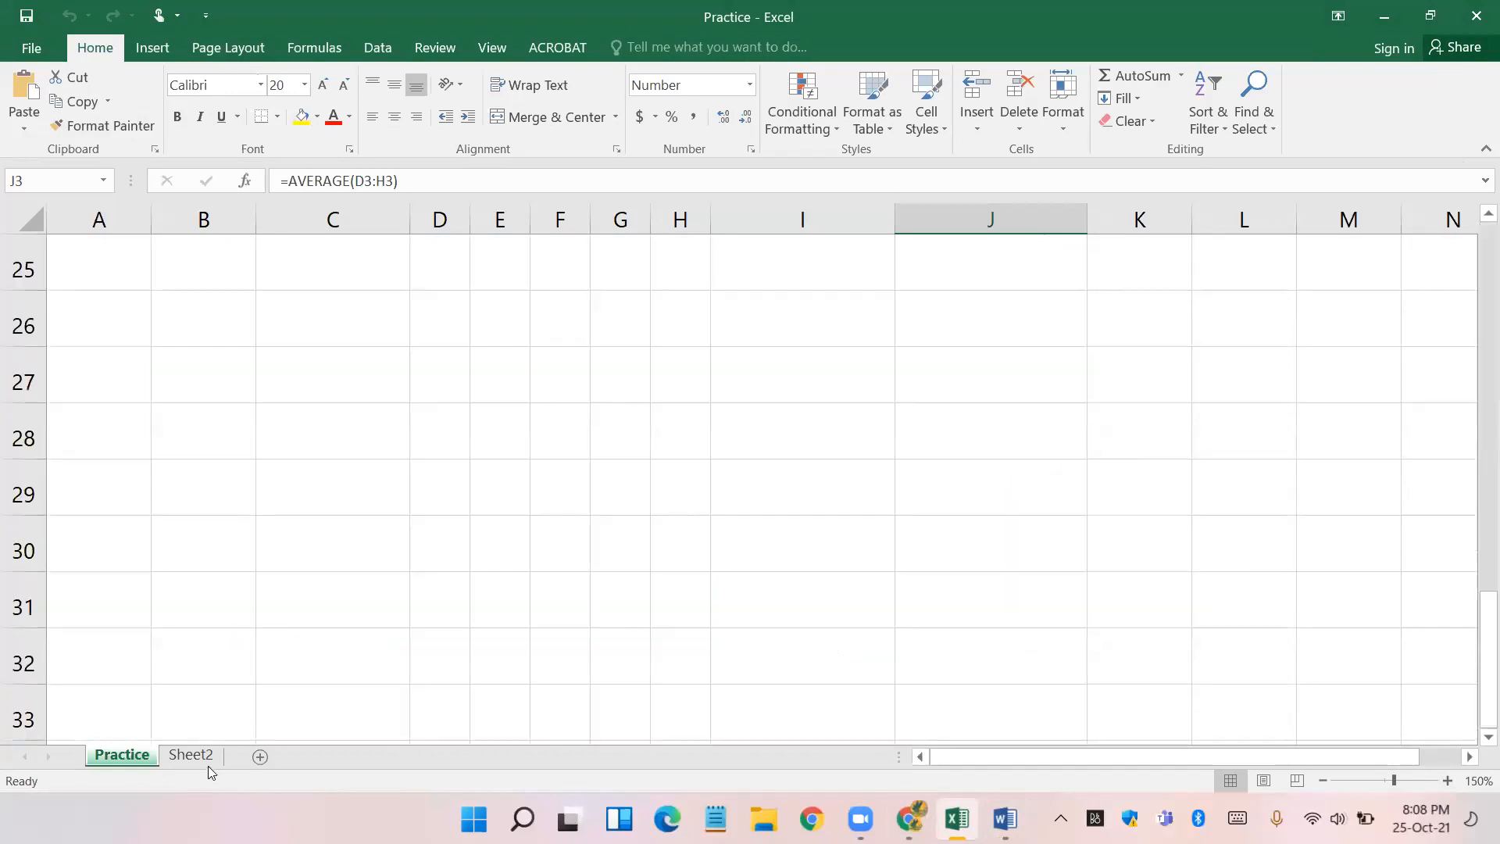
{"action": "left_click", "coordinate": [199, 761]}
{"action": "left_click", "coordinate": [129, 756]}
{"action": "mouse_move", "coordinate": [194, 762]}
{"action": "left_mouse_down"}
{"action": "mouse_move", "coordinate": [125, 761]}
{"action": "mouse_move", "coordinate": [231, 763]}
{"action": "left_mouse_up"}
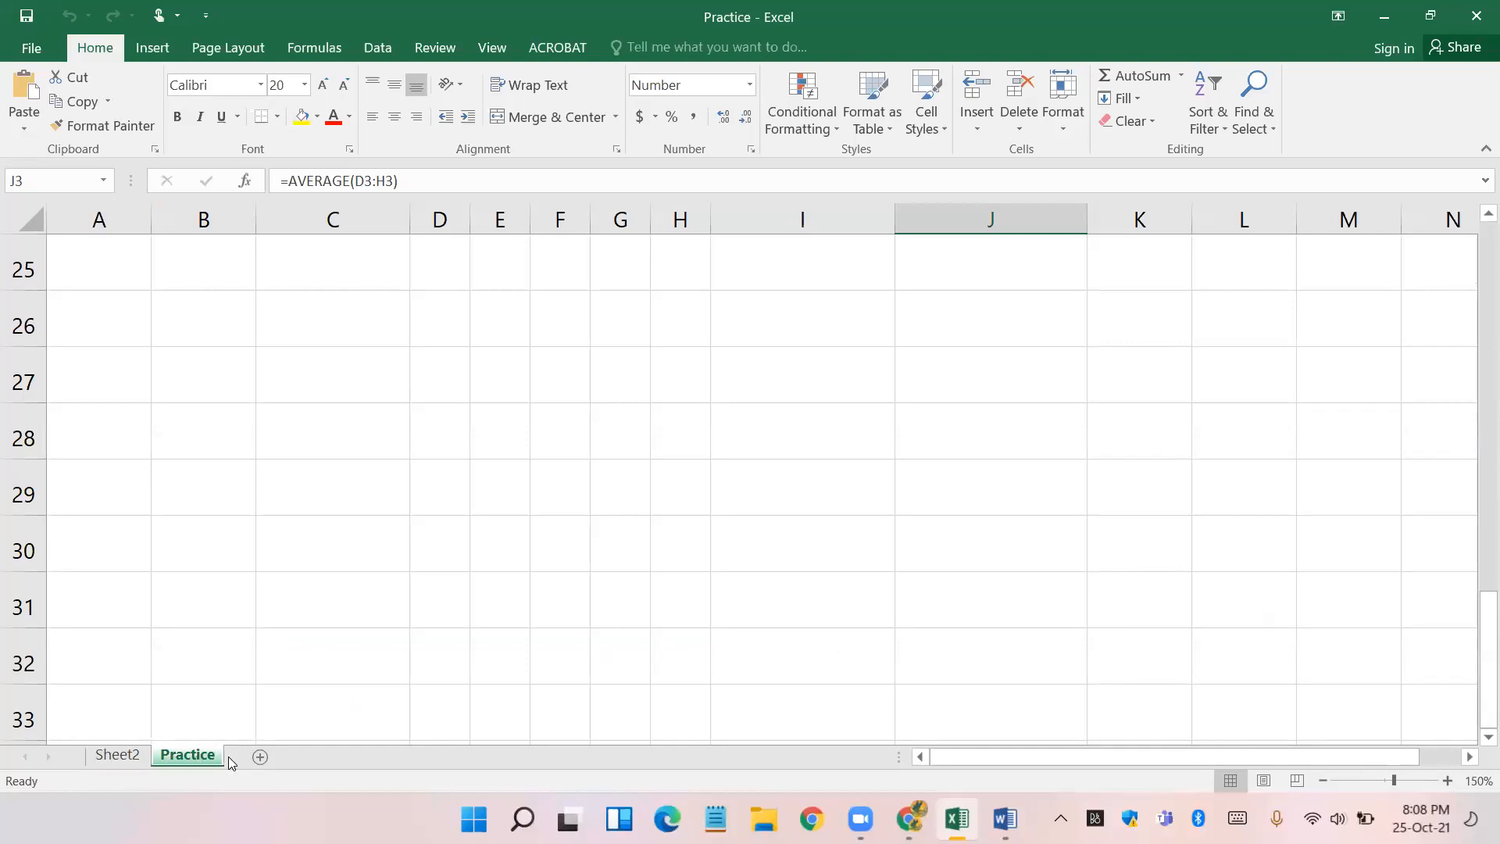
- Delete columns B through F with the old average example from Sheet2
{"action": "left_click", "coordinate": [119, 760]}
{"action": "left_click", "coordinate": [186, 760]}
{"action": "left_click", "coordinate": [119, 760]}
{"action": "scroll", "coordinate": [218, 636], "scroll_direction": "down", "scroll_amount": 3}
{"action": "scroll", "coordinate": [208, 518], "scroll_direction": "up", "scroll_amount": 3}
{"action": "mouse_move", "coordinate": [164, 262]}
{"action": "left_mouse_down"}
{"action": "mouse_move", "coordinate": [161, 208]}
{"action": "mouse_move", "coordinate": [704, 241]}
{"action": "mouse_move", "coordinate": [744, 216]}
{"action": "left_mouse_up"}
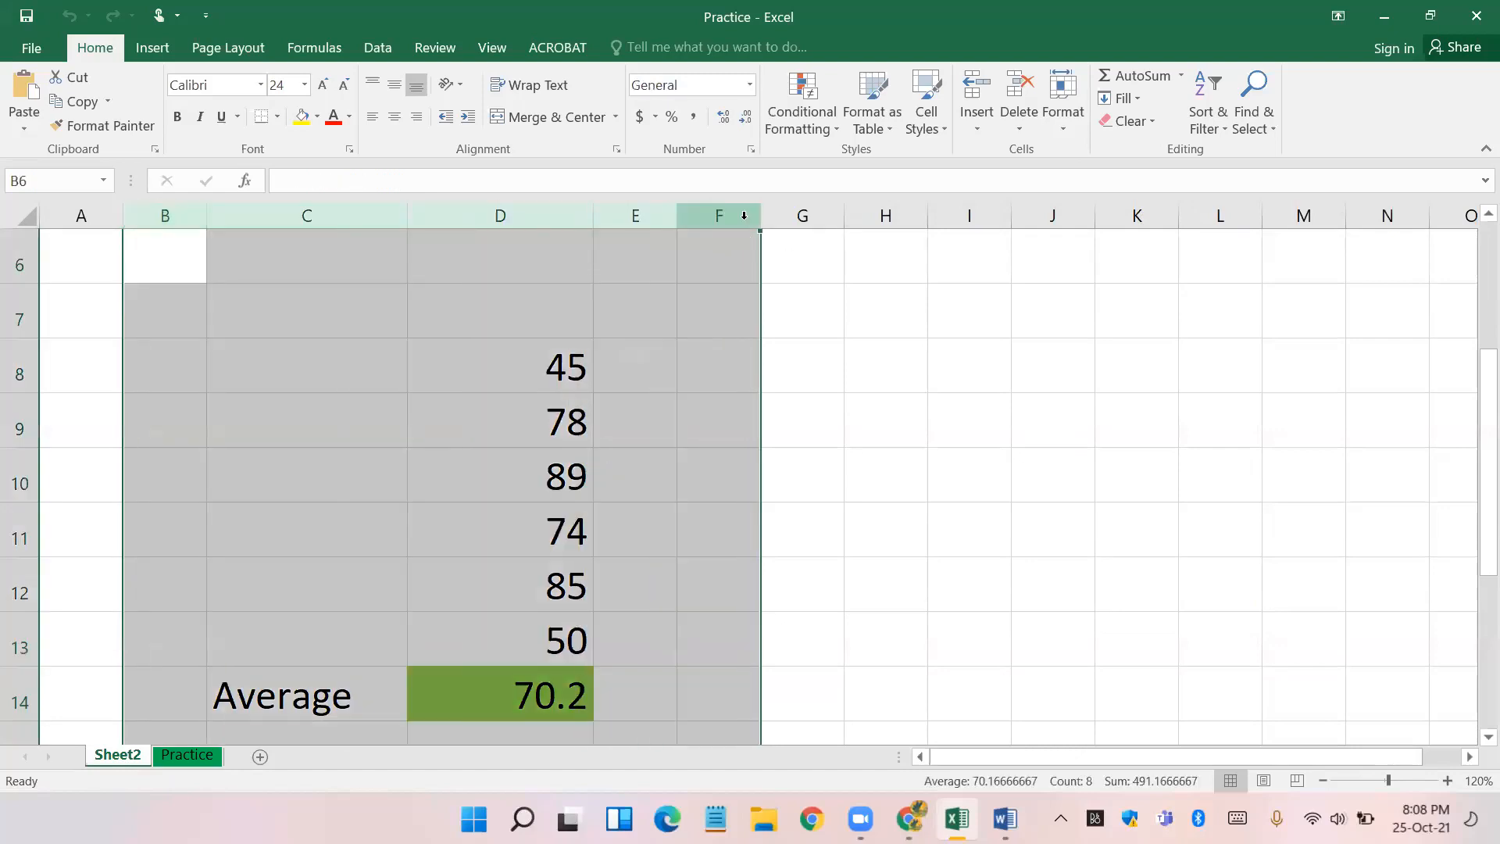
{"action": "right_click", "coordinate": [744, 216]}
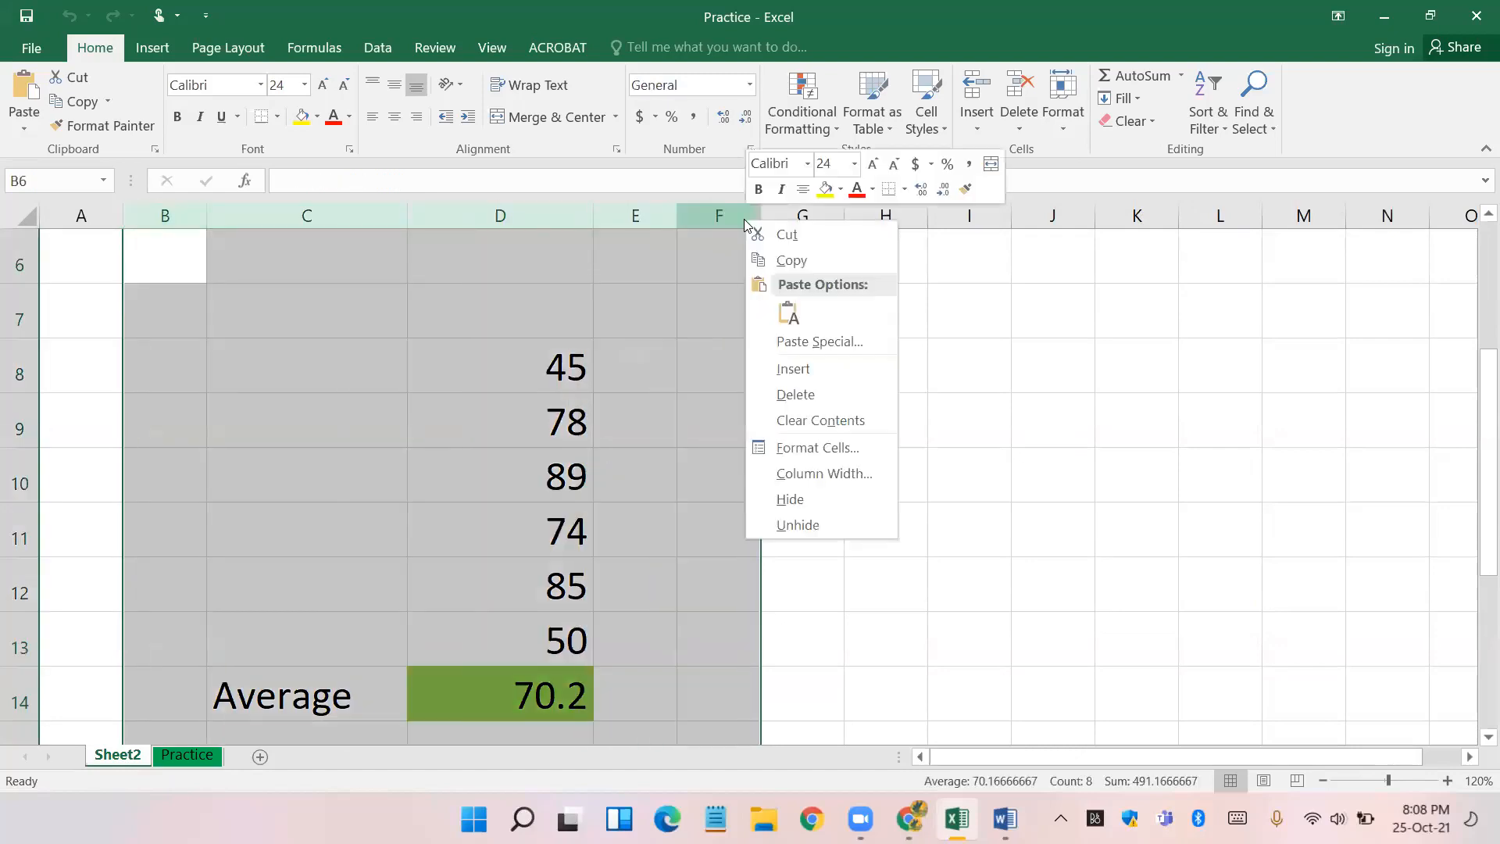
{"action": "left_click", "coordinate": [803, 397]}
{"action": "left_click", "coordinate": [684, 595]}
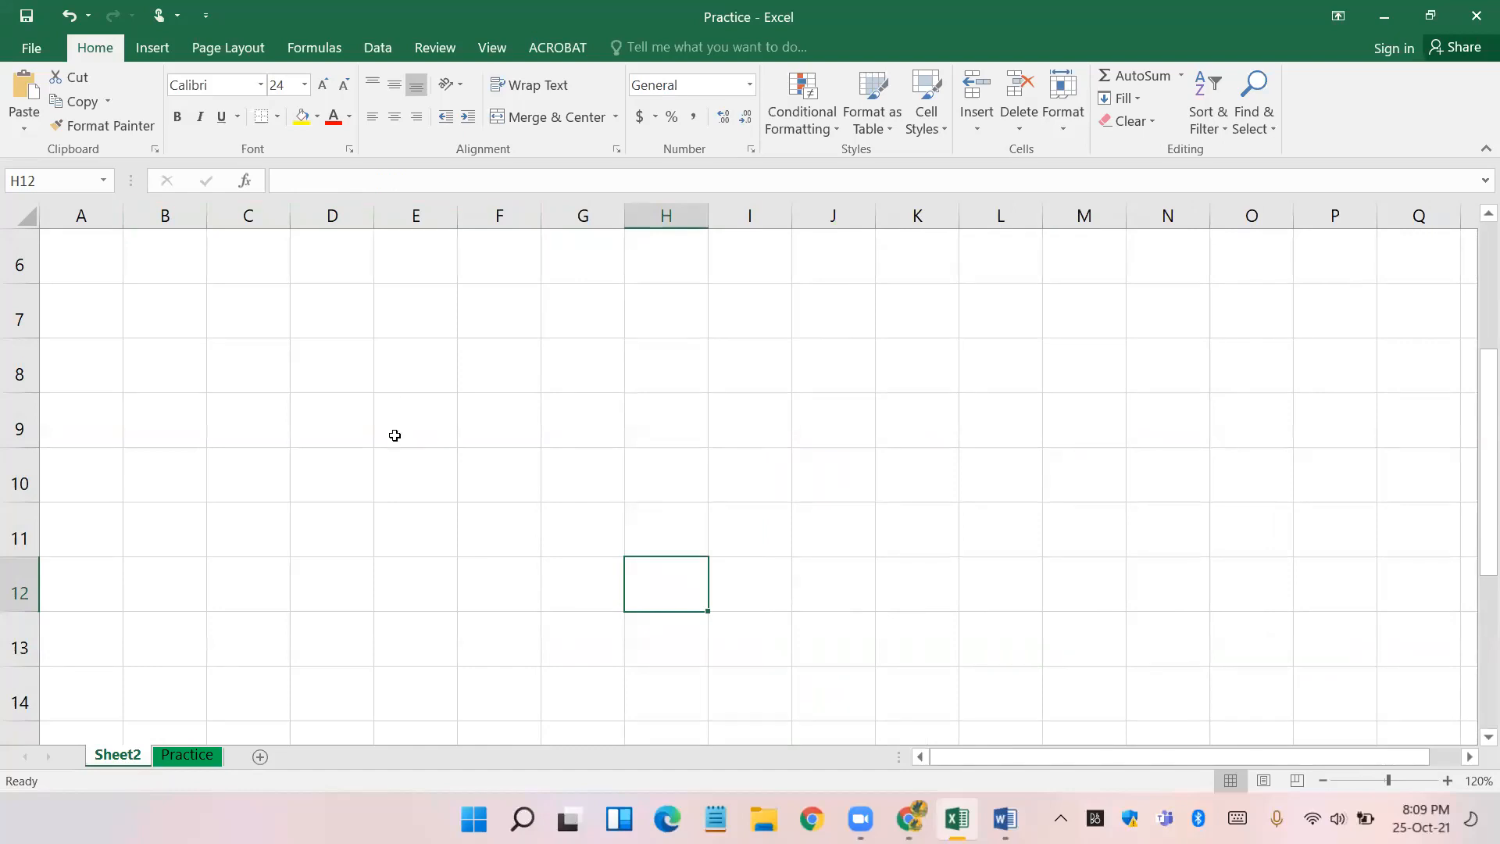
- Widen column D on Sheet2 to about four times its standard width and select cell D8
{"action": "left_click", "coordinate": [344, 450]}
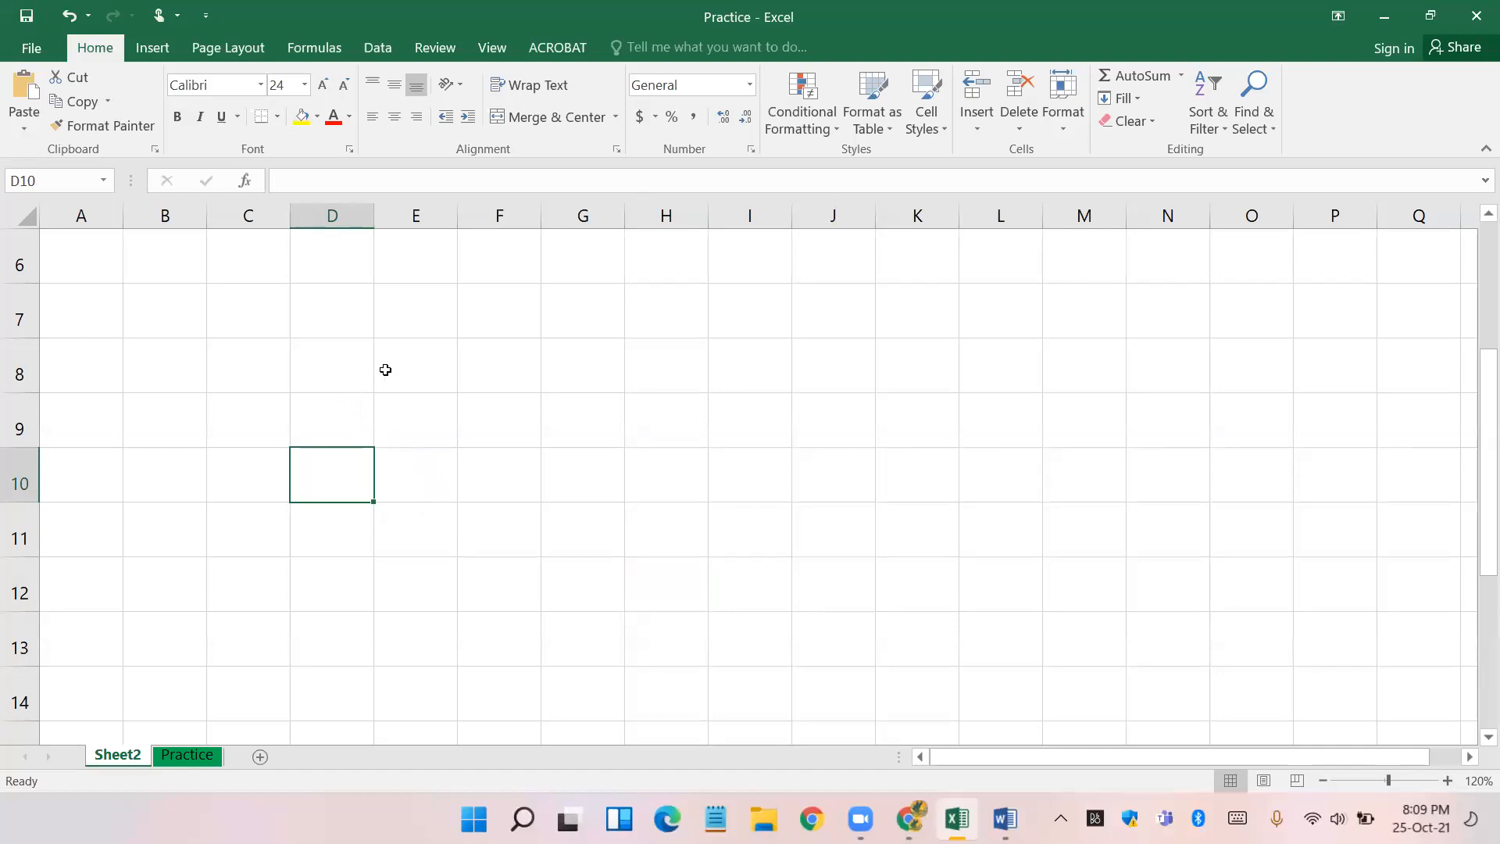
{"action": "left_click_drag", "start_coordinate": [373, 216], "coordinate": [633, 227]}
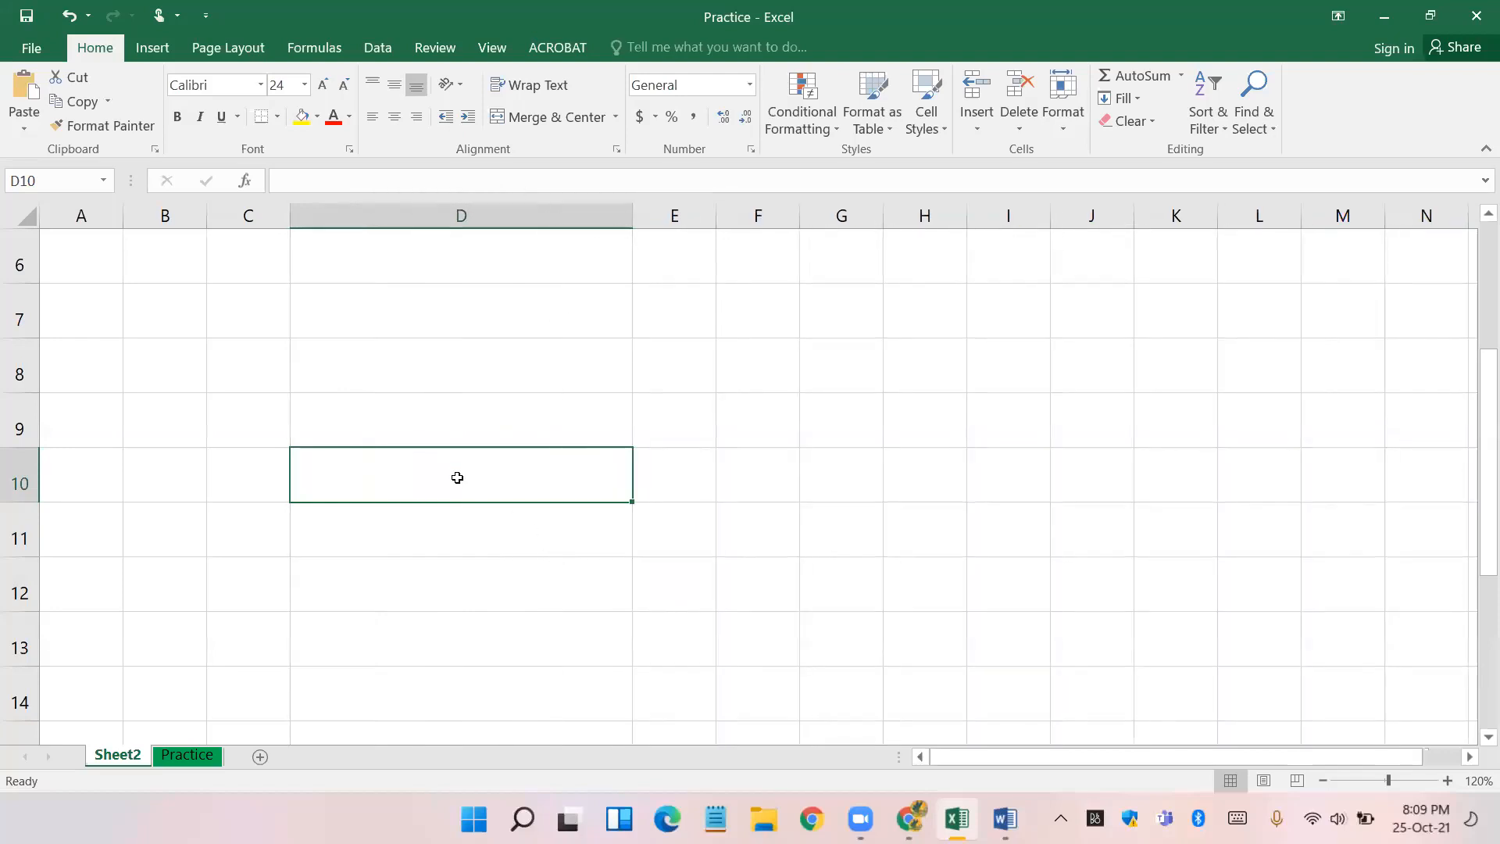
{"action": "left_click", "coordinate": [475, 379]}
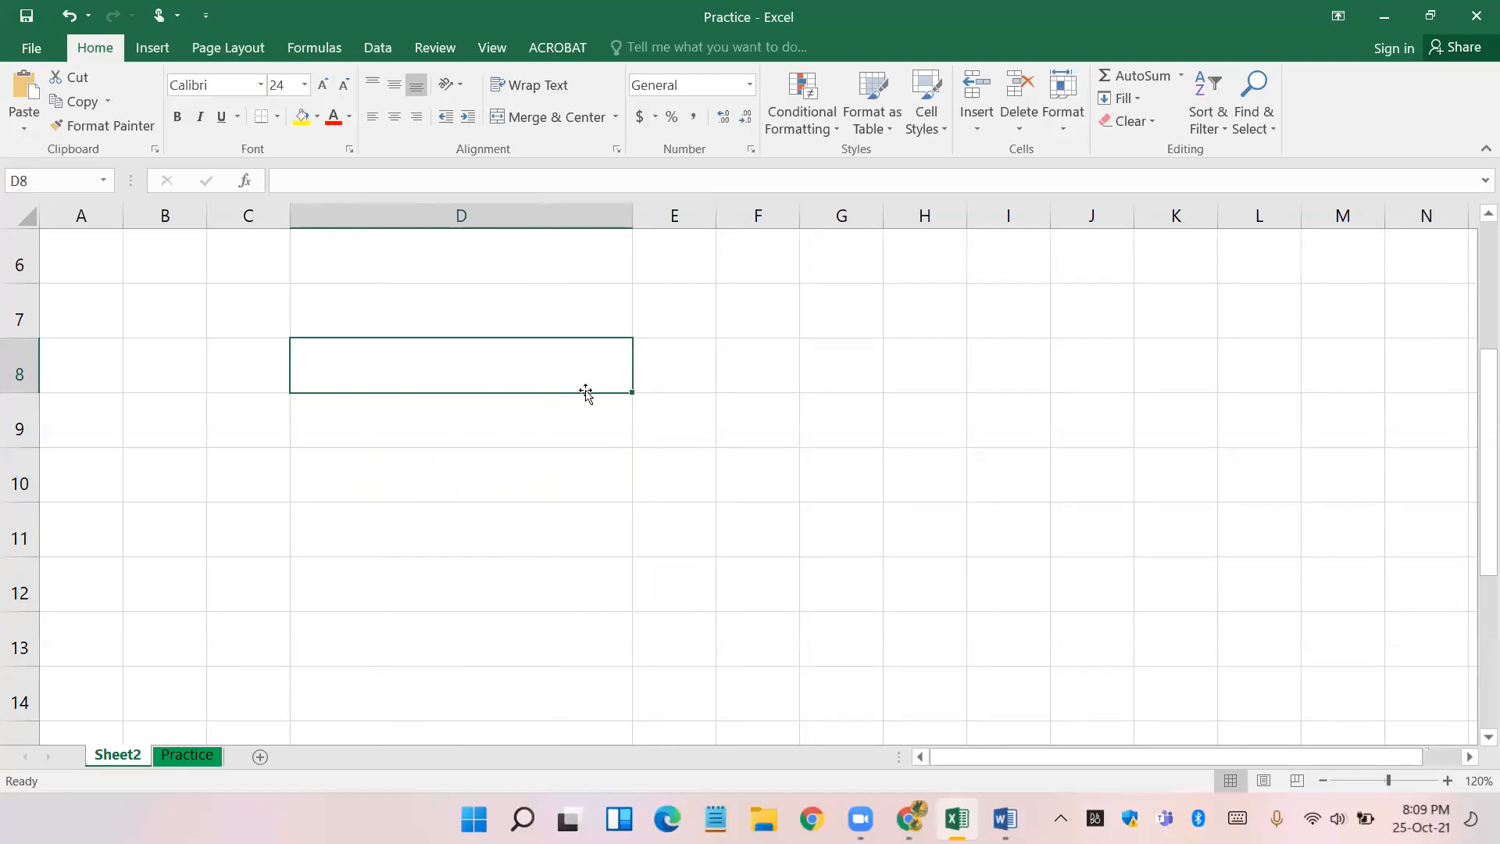
- Enter the number 457 in cell D8 and the text ICT in cell D9
{"action": "type", "text": "4"}
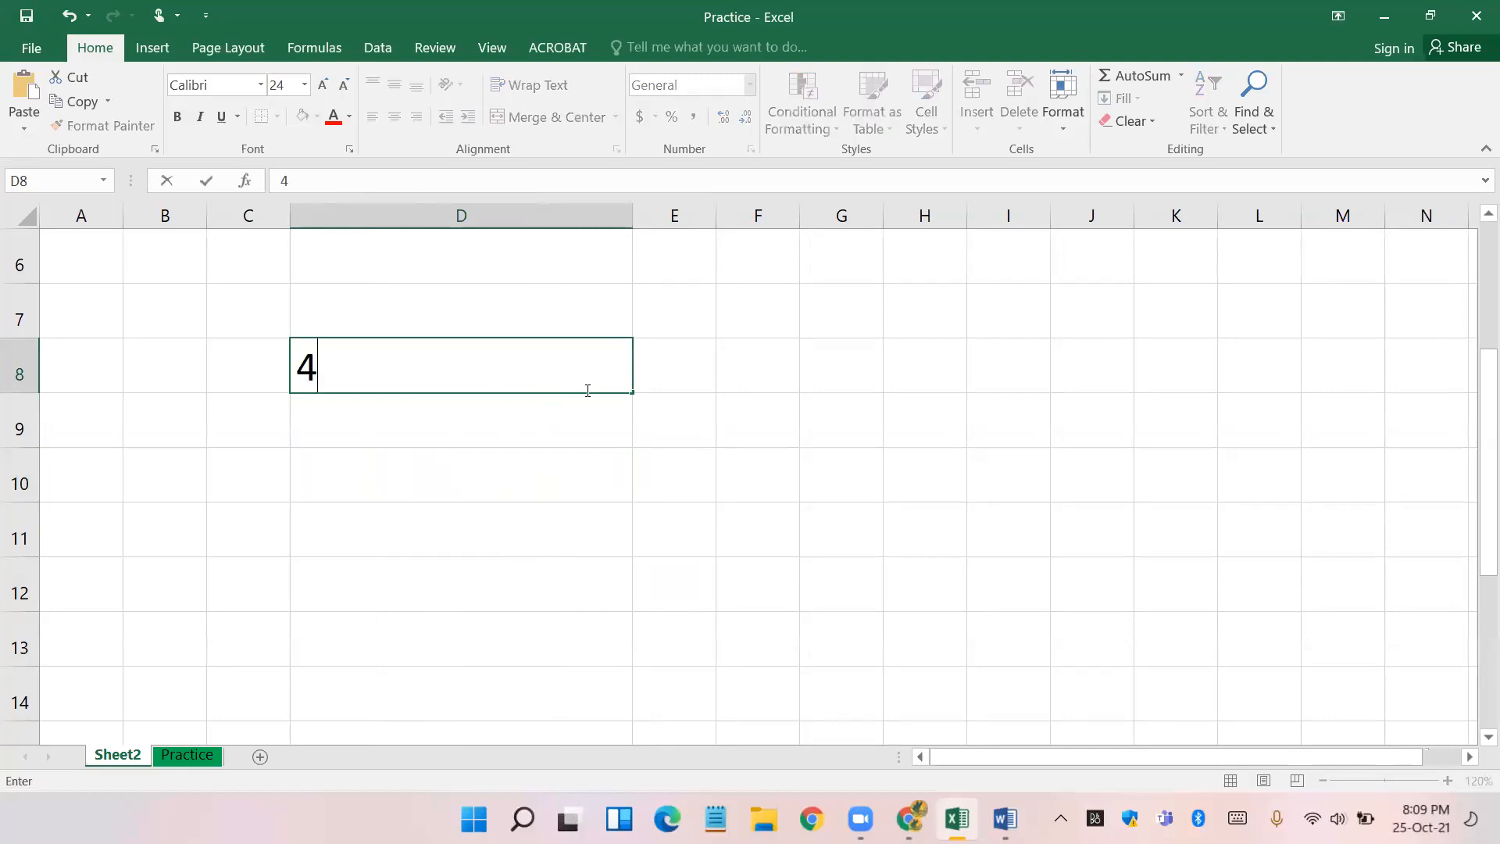
{"action": "type", "text": "57"}
{"action": "key", "text": "Return"}
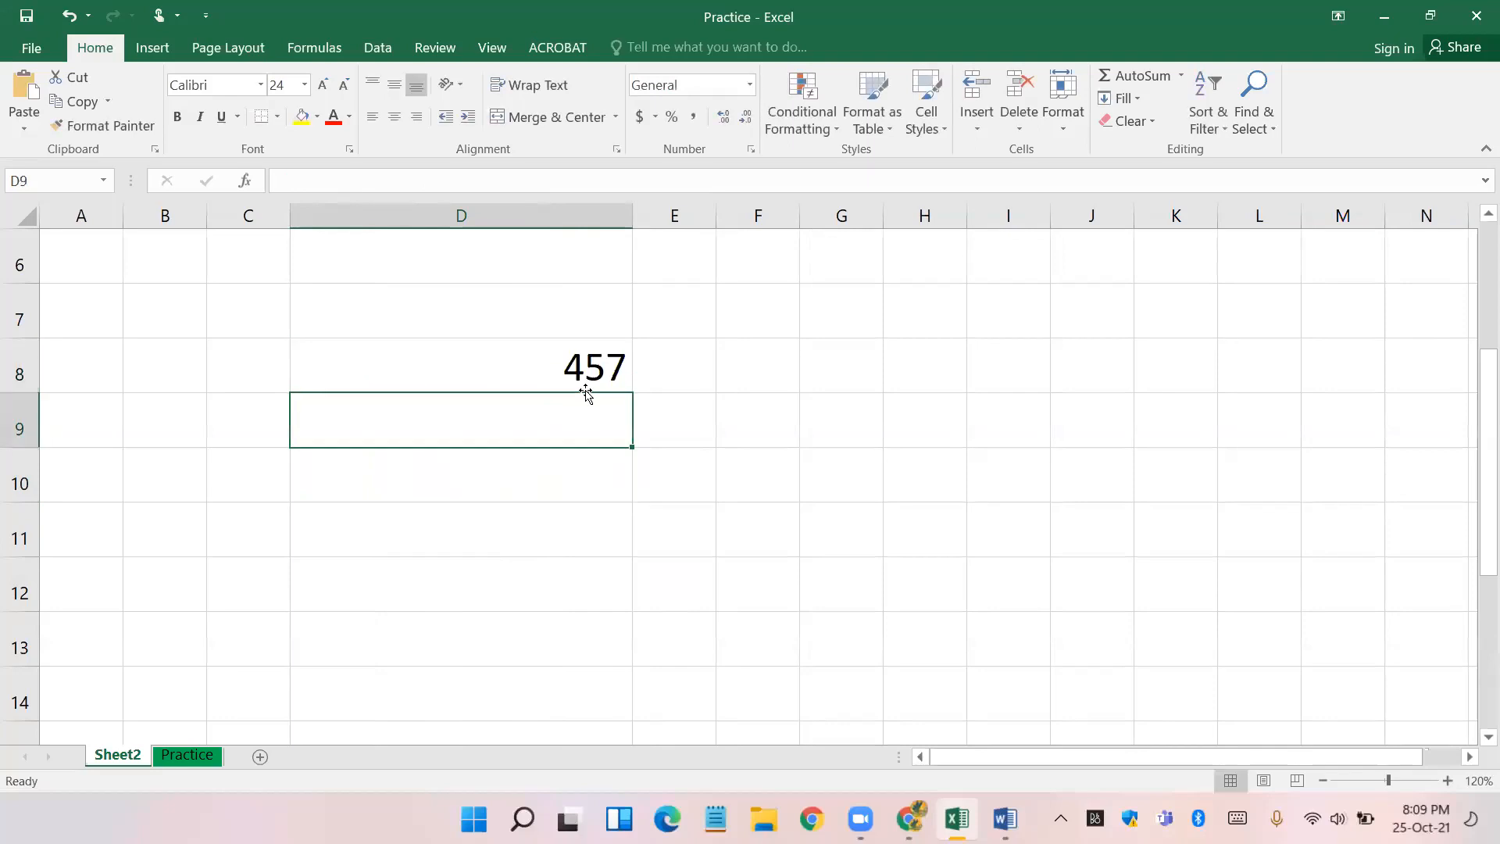
{"action": "left_click", "coordinate": [590, 366]}
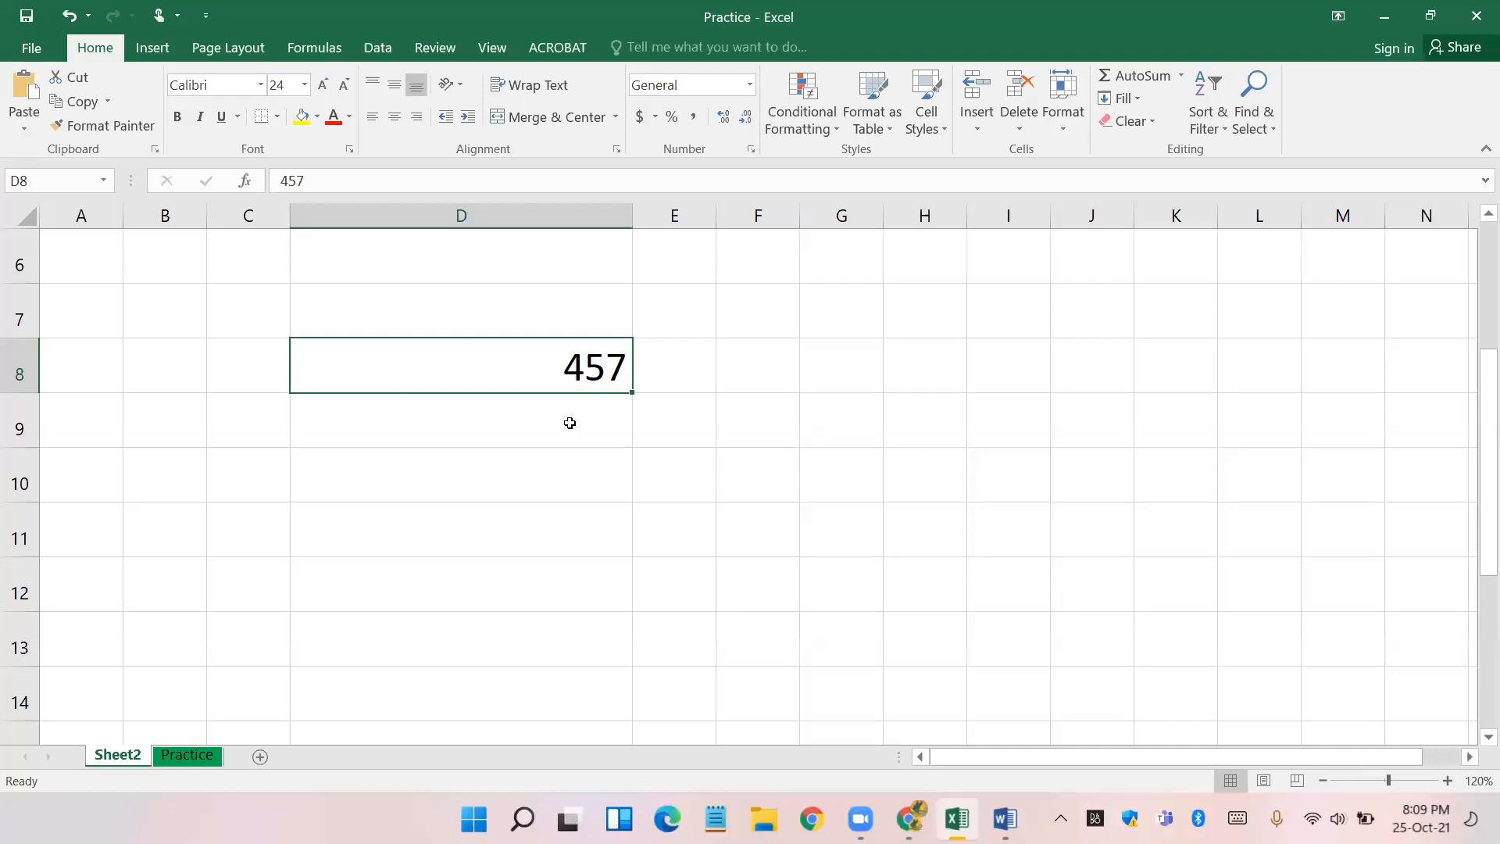
{"action": "left_click", "coordinate": [487, 431]}
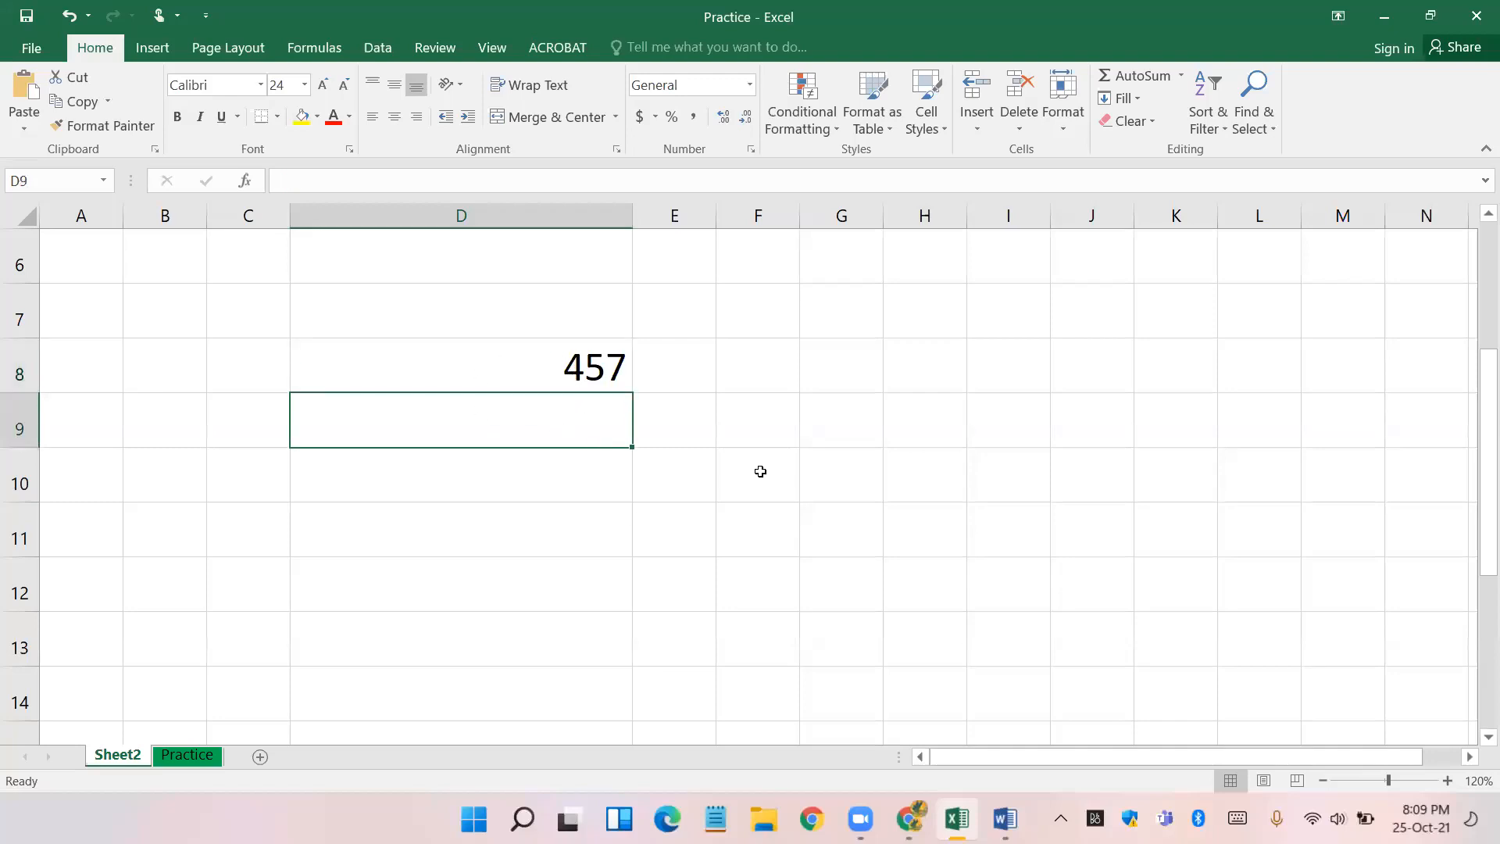
{"action": "type", "text": "ICT"}
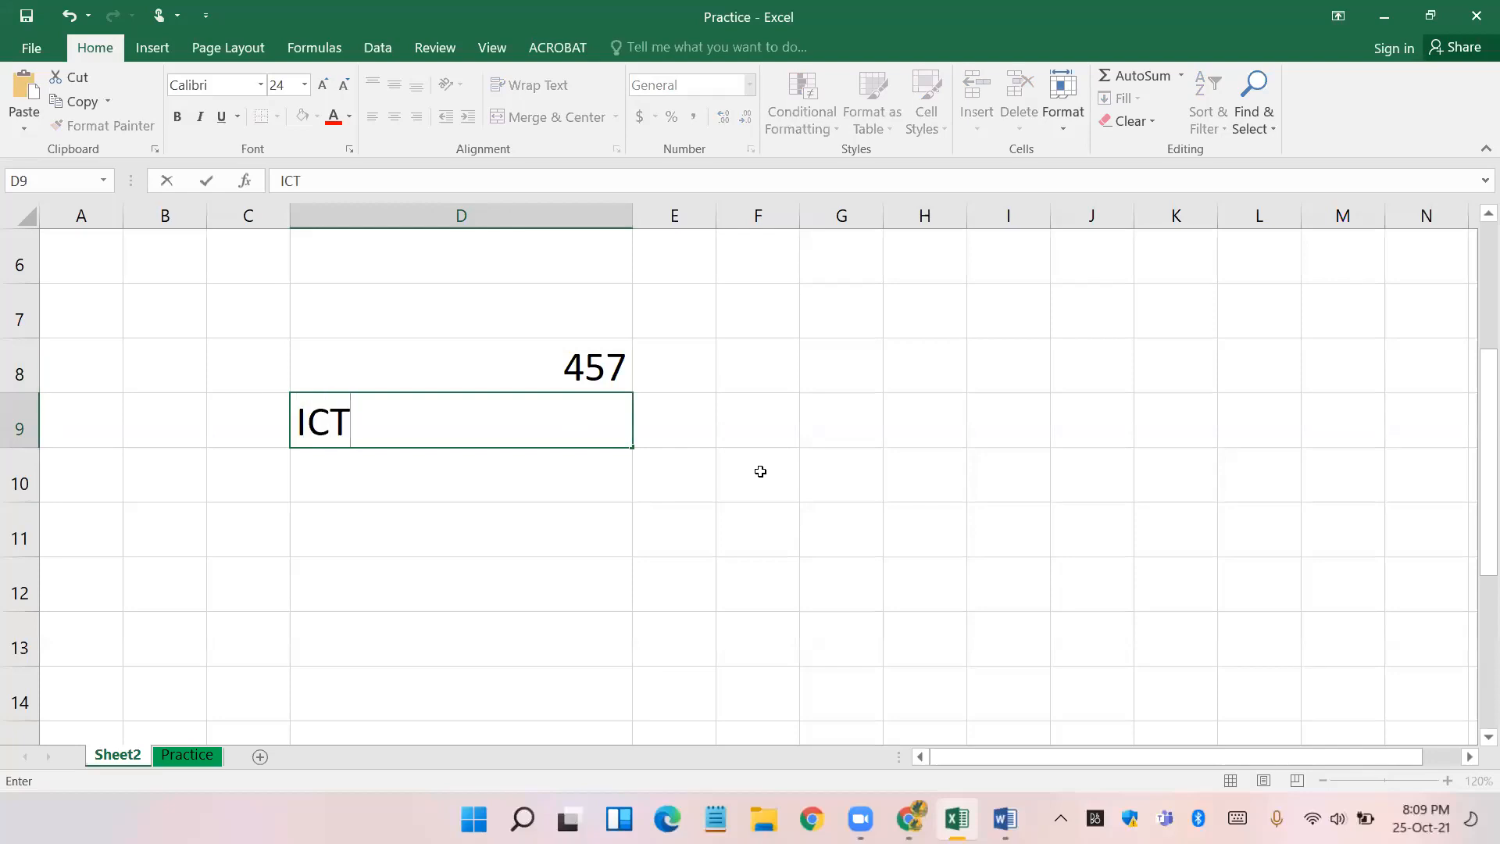
{"action": "key", "text": "Return"}
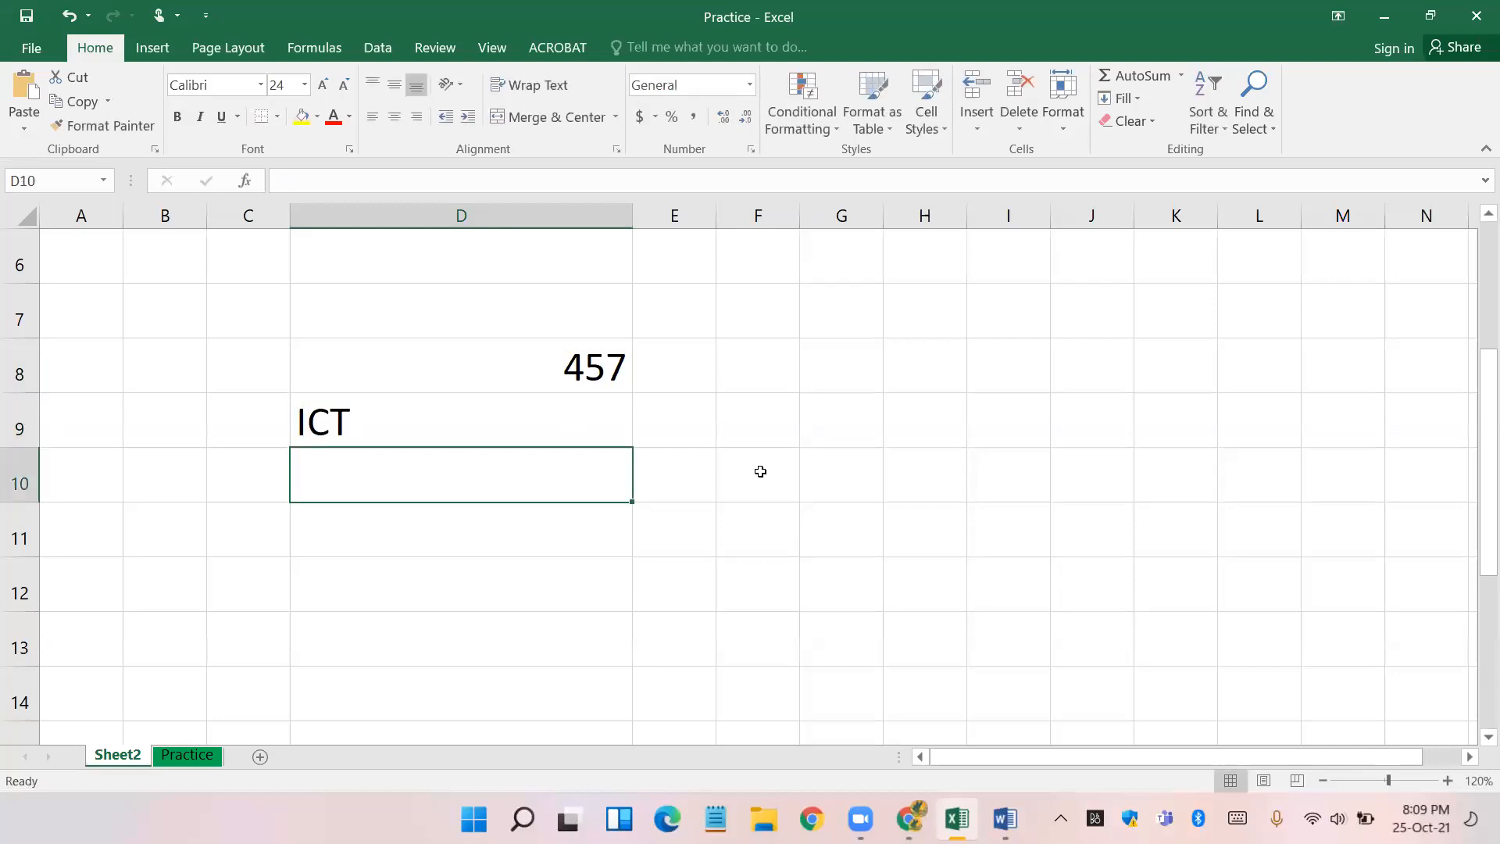
- Compare how the number in D8 and the text in D9 are aligned within their cells
{"action": "left_click", "coordinate": [380, 431]}
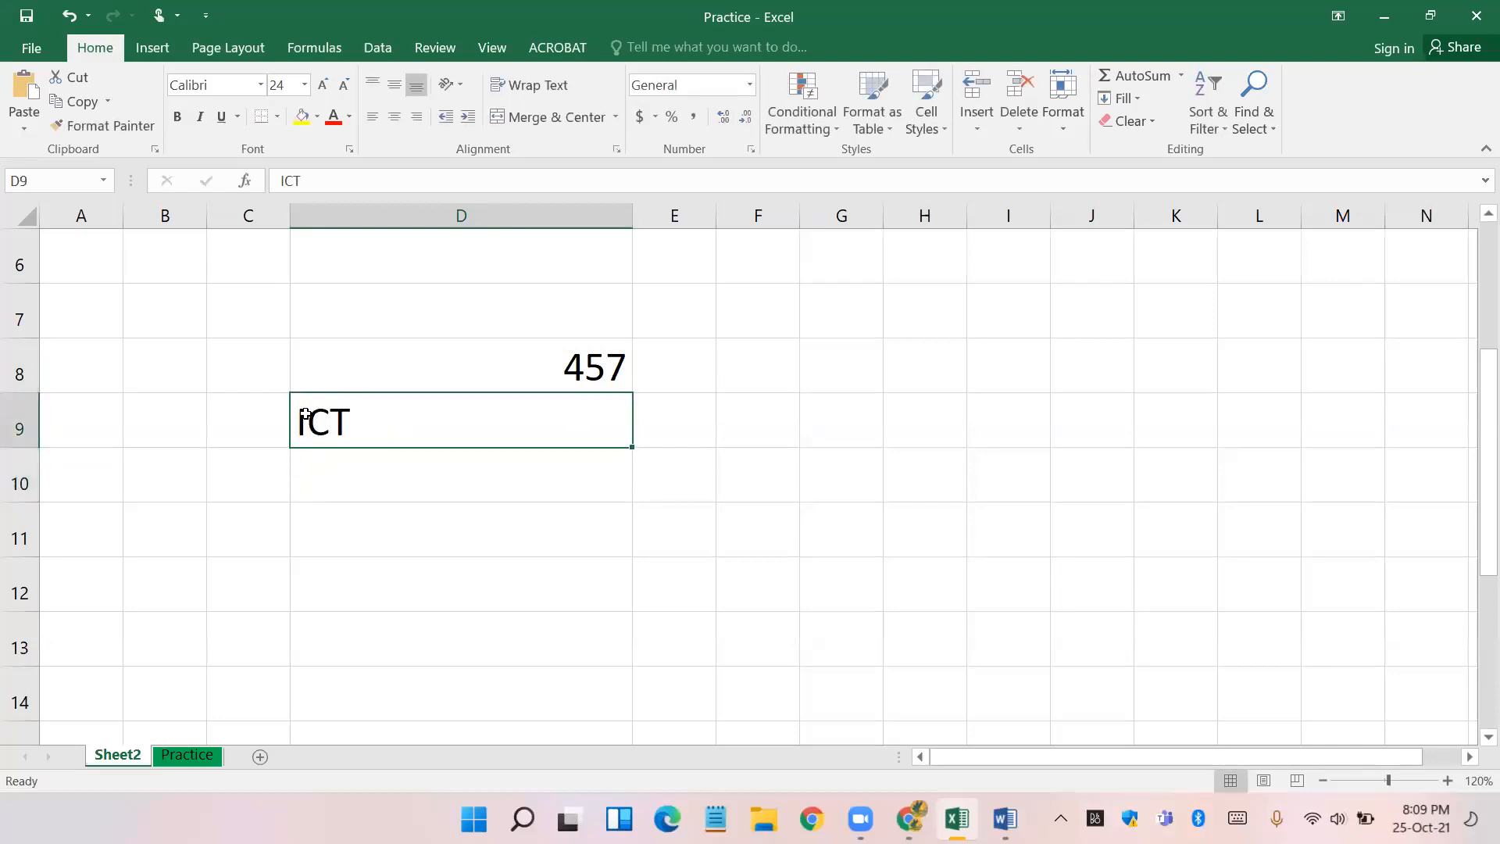
{"action": "left_click", "coordinate": [435, 617]}
{"action": "left_click", "coordinate": [570, 375]}
{"action": "left_click", "coordinate": [563, 406]}
{"action": "left_click", "coordinate": [582, 371]}
{"action": "left_click", "coordinate": [503, 422]}
{"action": "left_click", "coordinate": [581, 370]}
{"action": "left_click", "coordinate": [553, 429]}
{"action": "left_click", "coordinate": [565, 367]}
{"action": "left_click", "coordinate": [546, 424]}
- Enter the formula =TODAY() in cell D10 and check it in the cell
{"action": "left_click", "coordinate": [555, 482]}
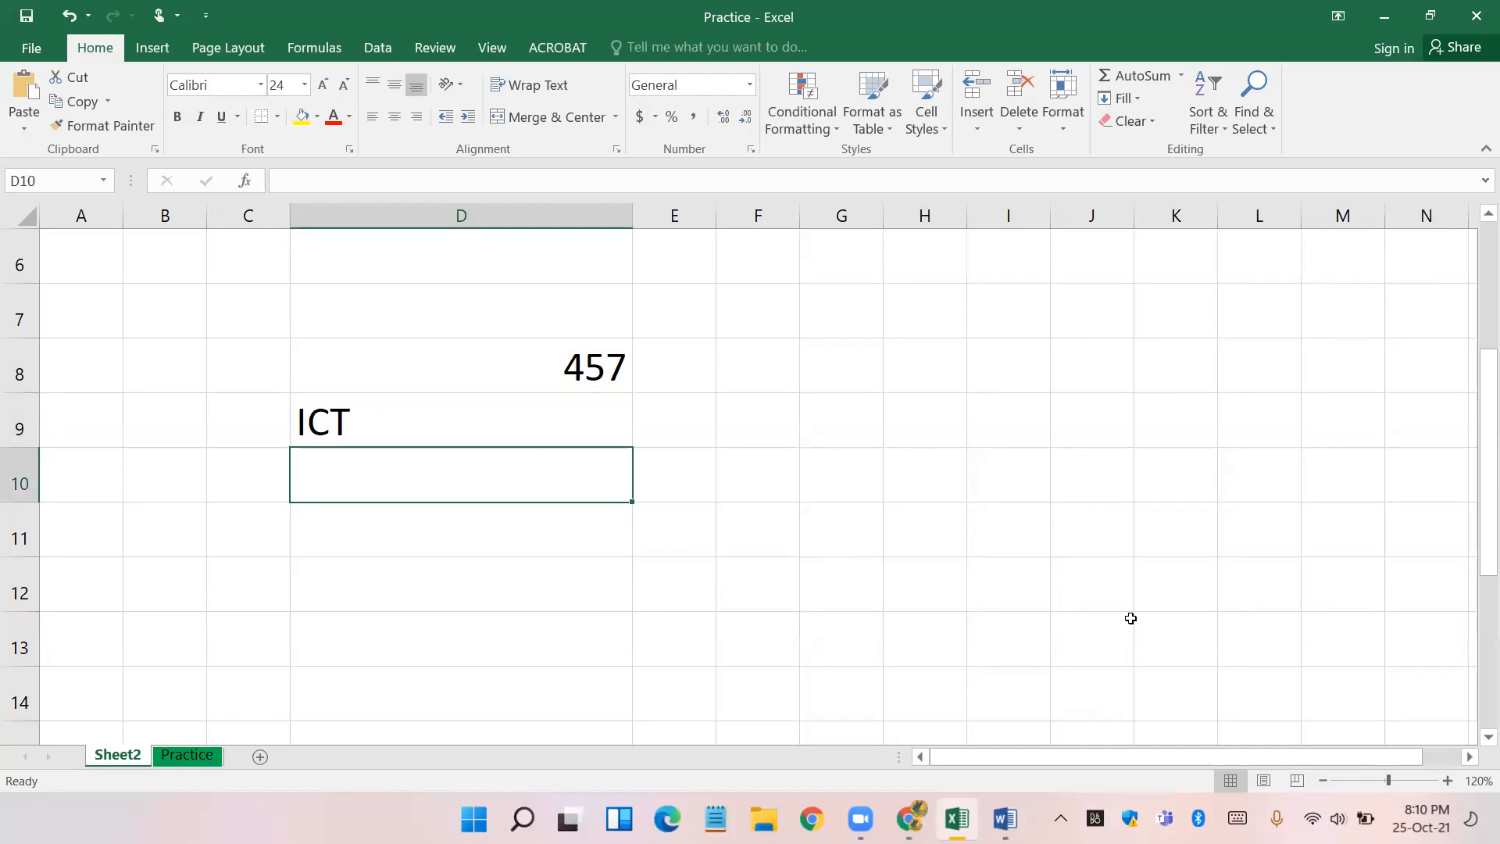
{"action": "type", "text": "="}
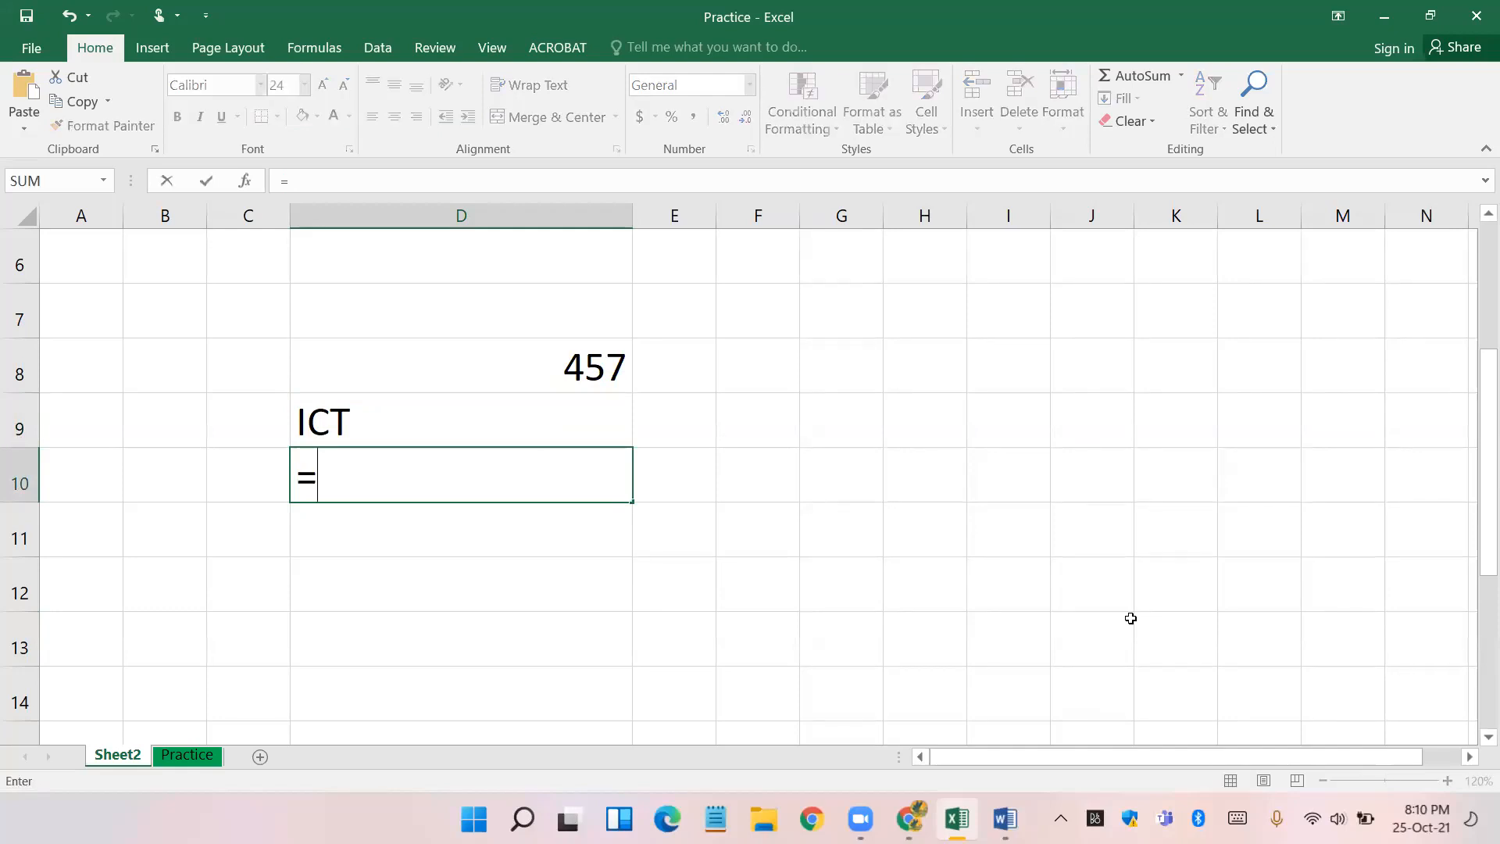
{"action": "type", "text": "today"}
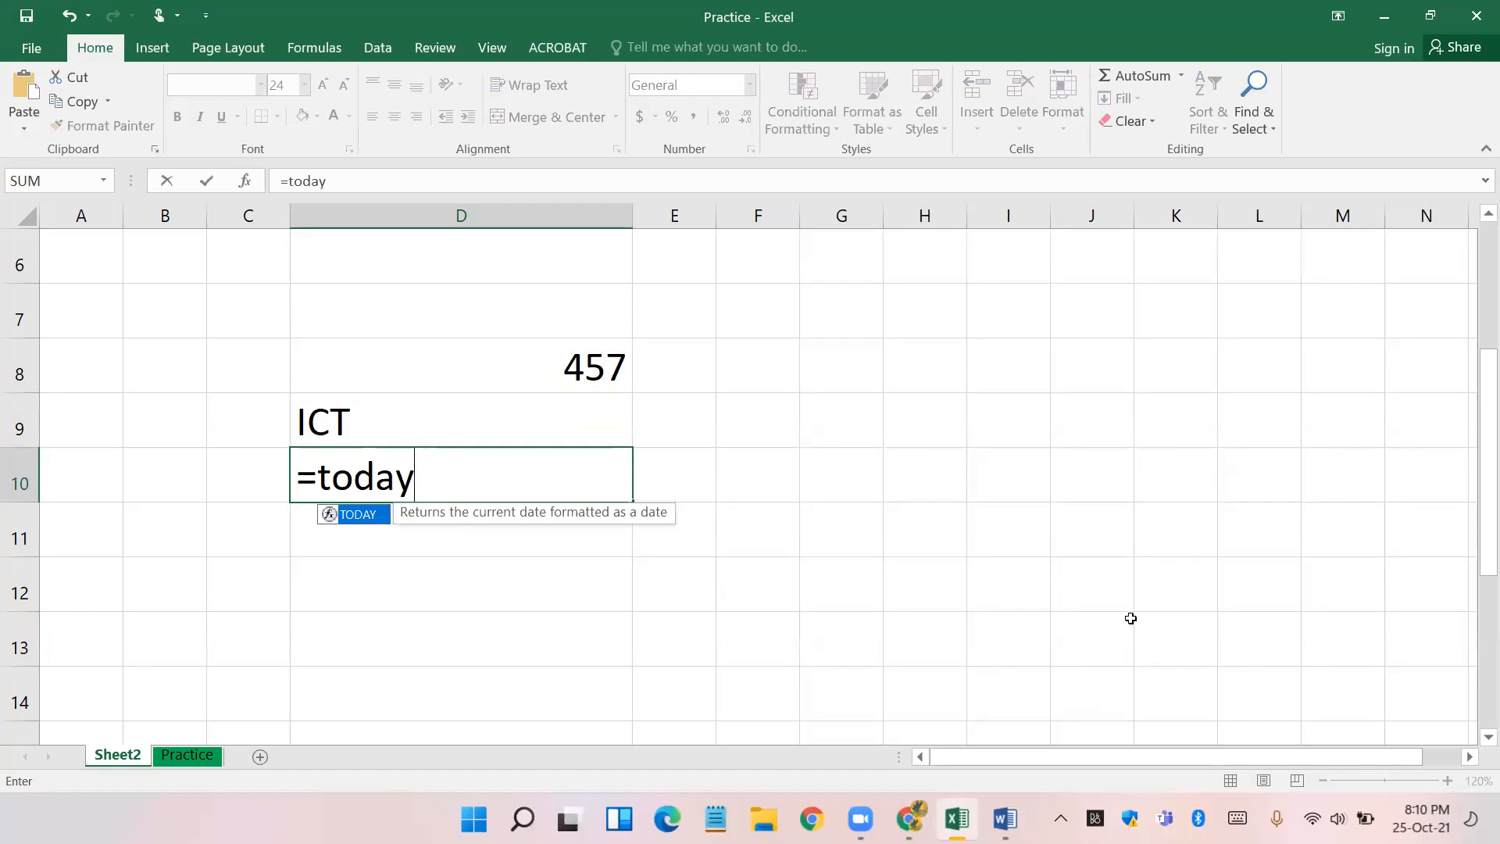
{"action": "type", "text": "()"}
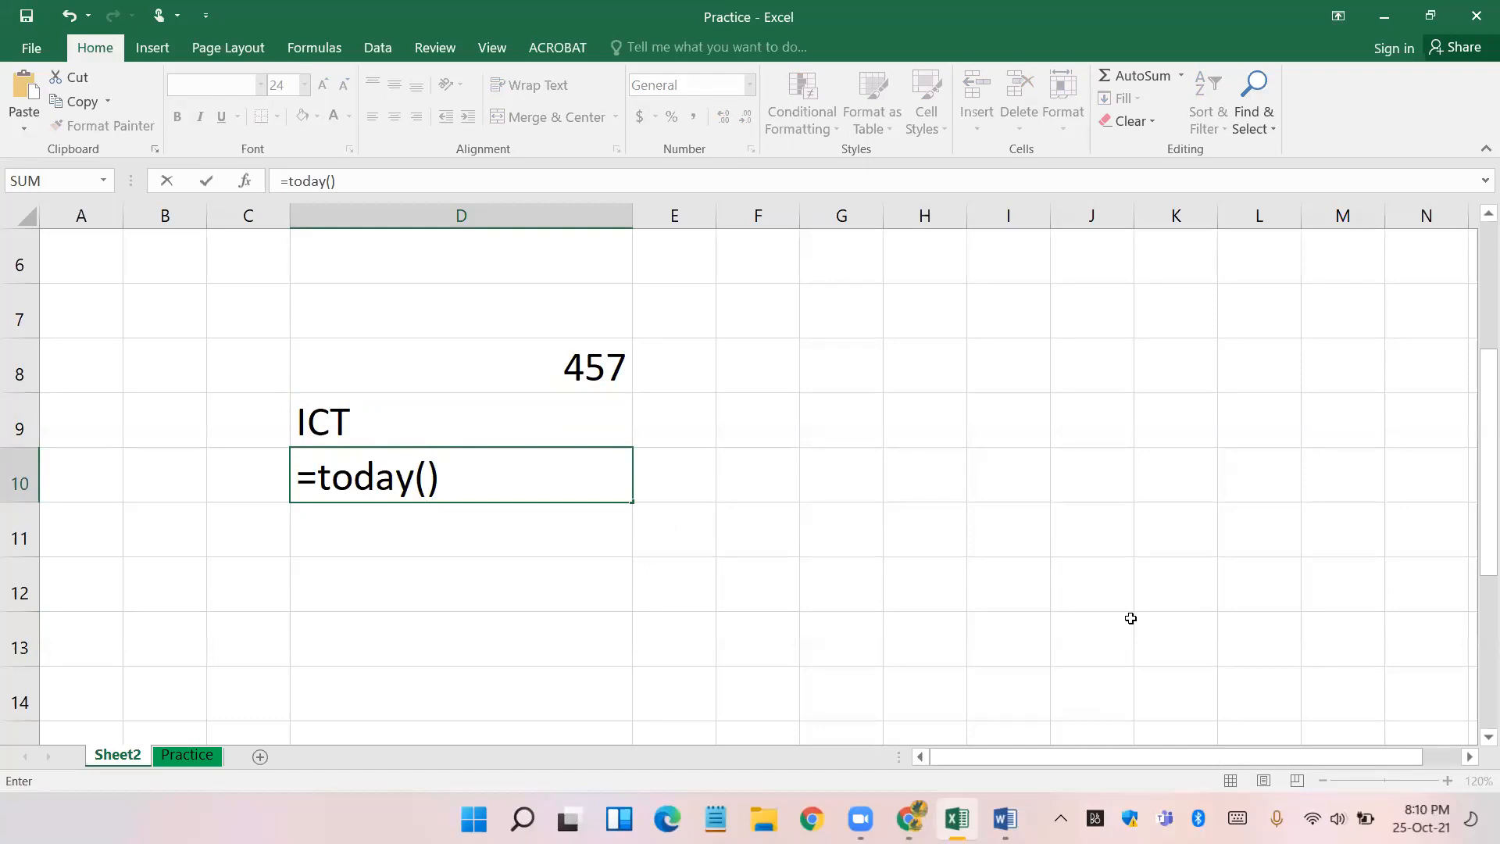
{"action": "key", "text": "Return"}
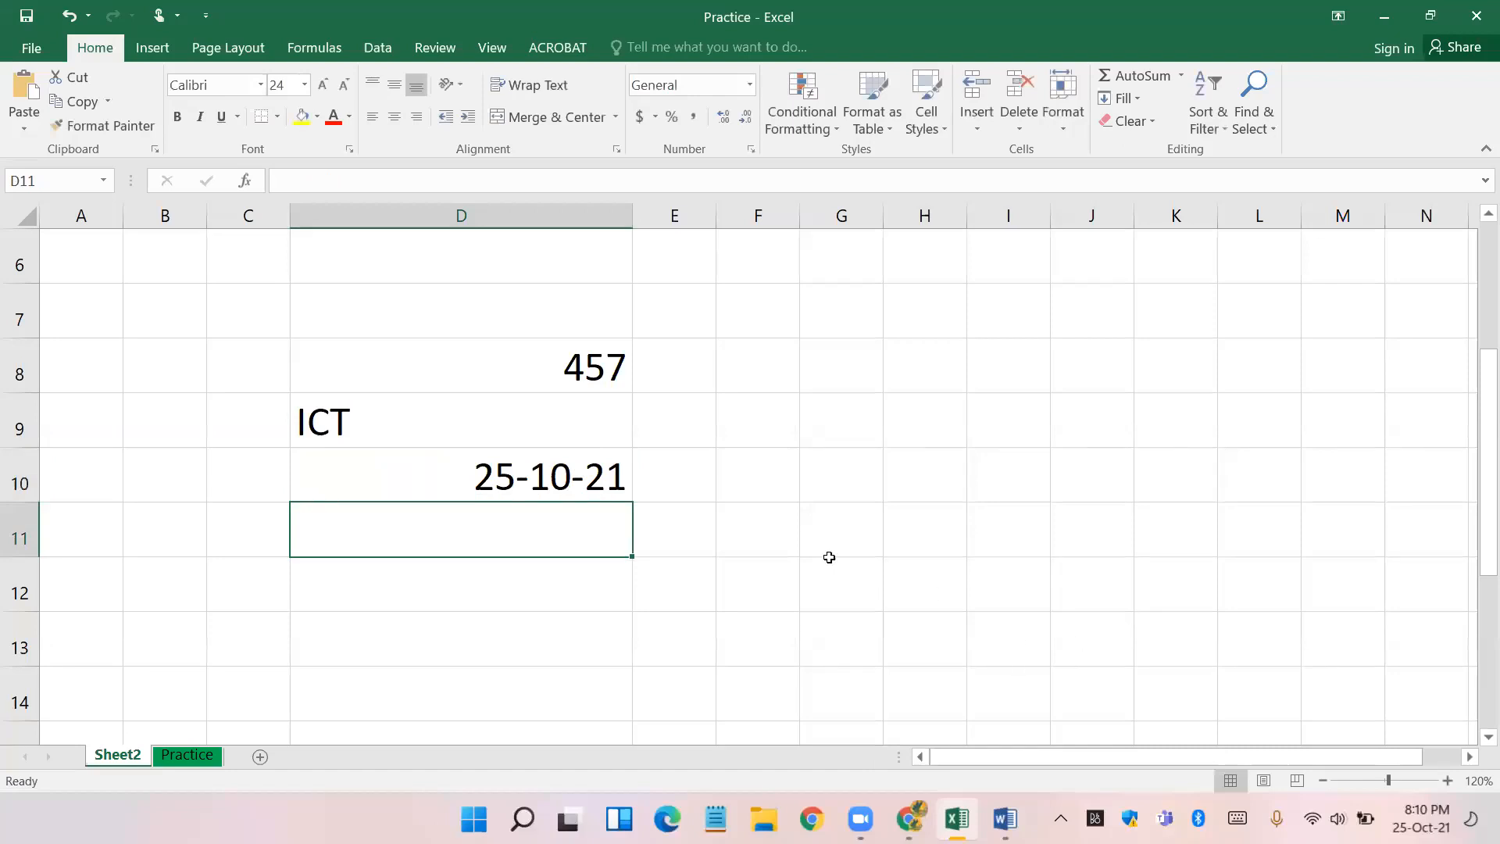
{"action": "left_click", "coordinate": [550, 480]}
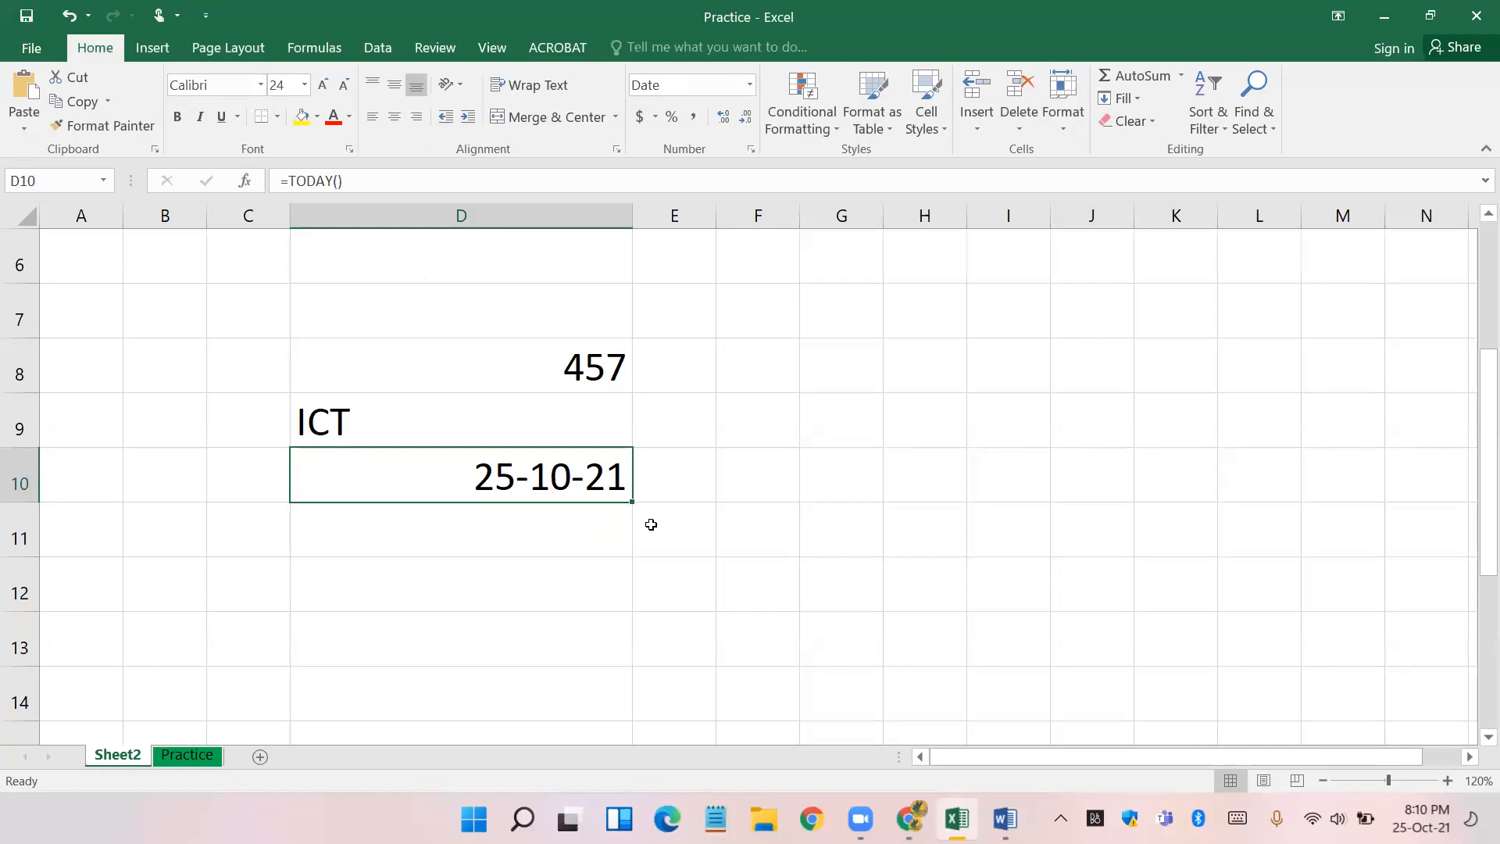
- Enter the formula =NOW() in cell D11, inspecting it and re-entering it to refresh the time
{"action": "left_click", "coordinate": [540, 540]}
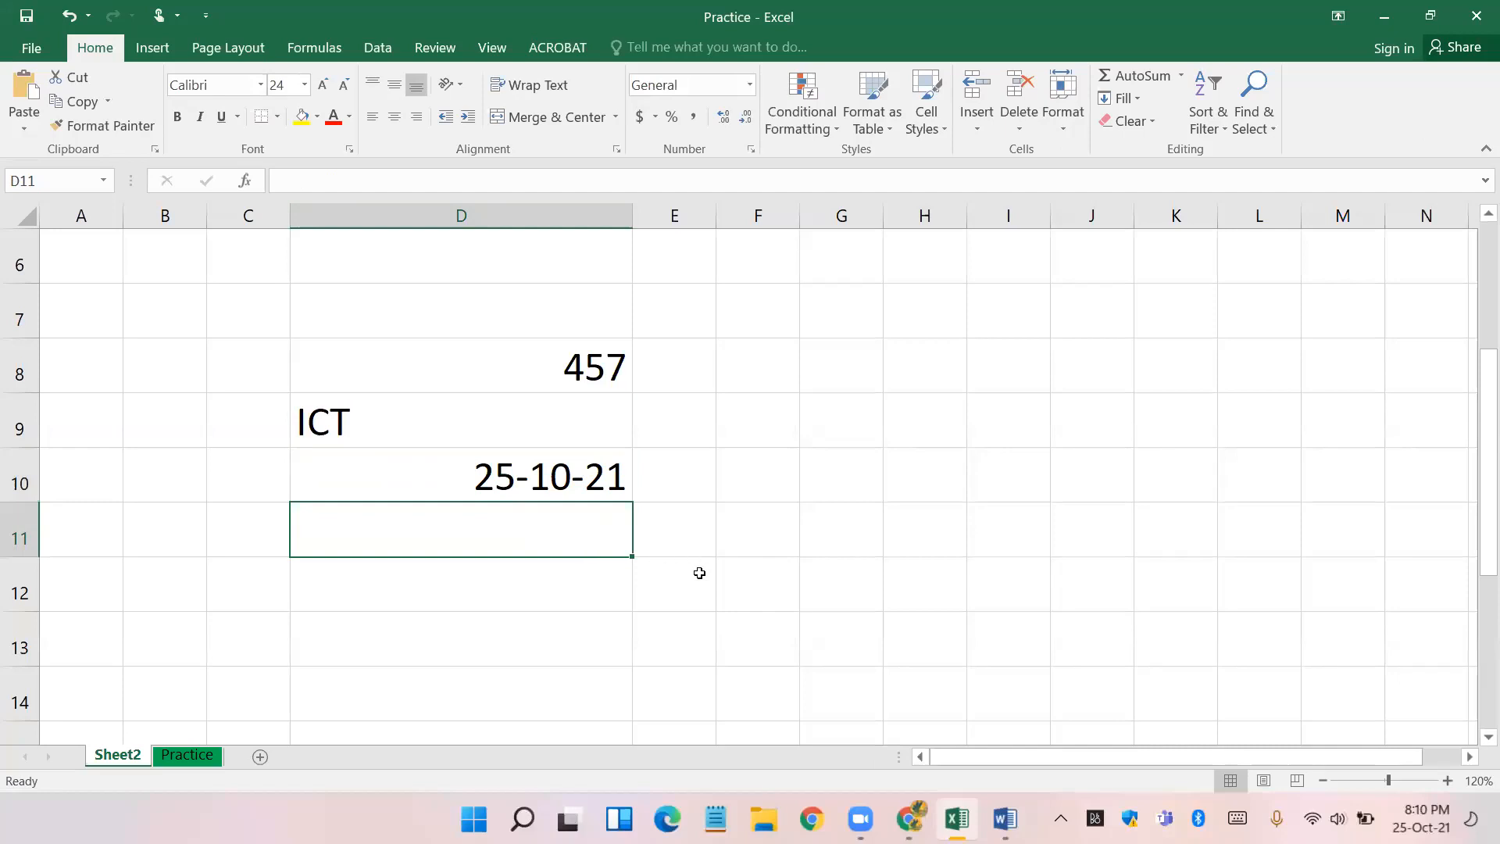
{"action": "type", "text": "=now"}
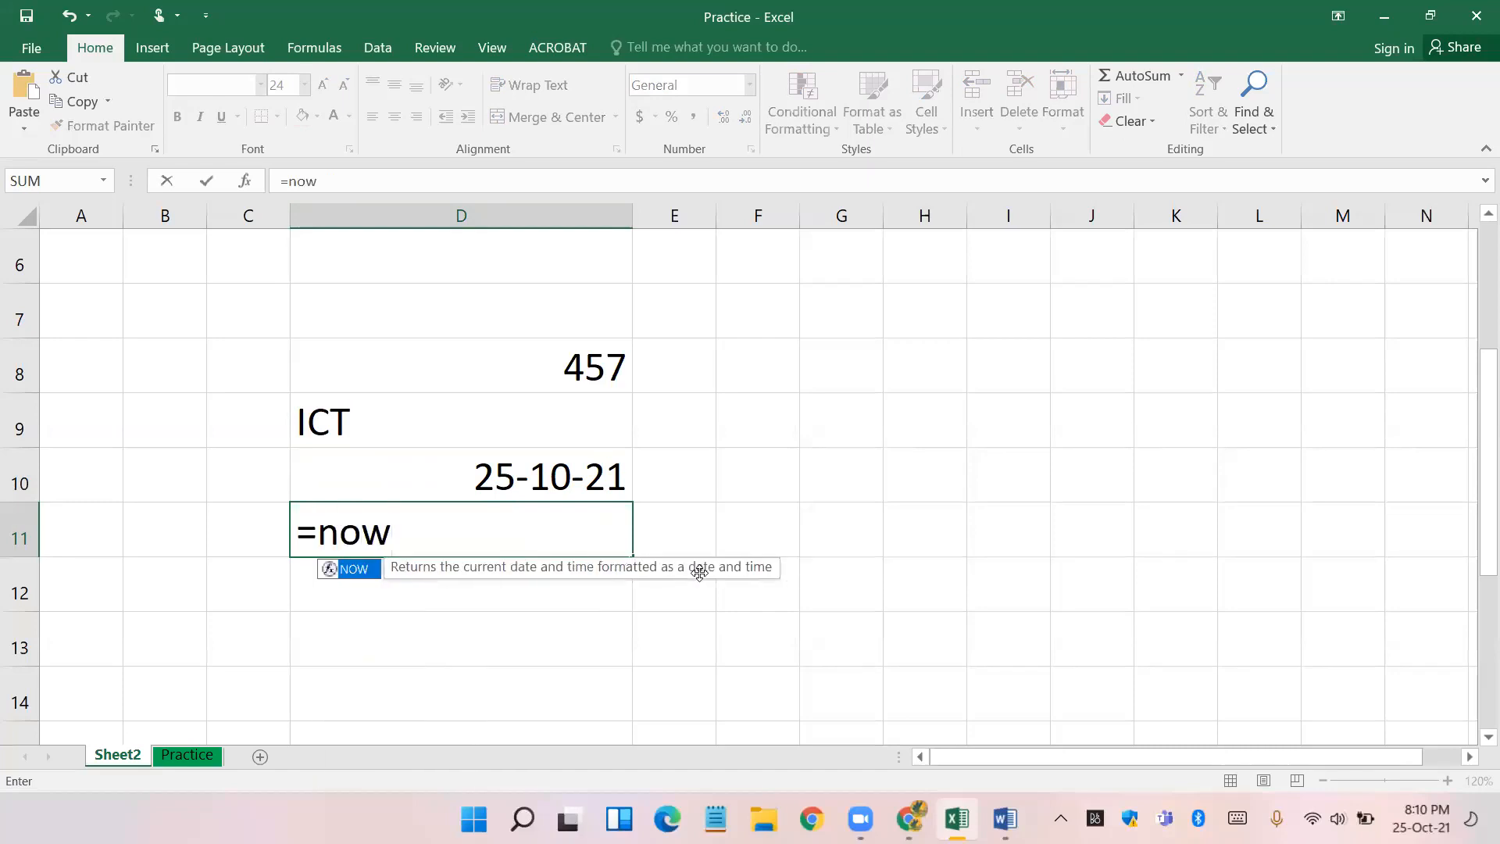
{"action": "type", "text": "()"}
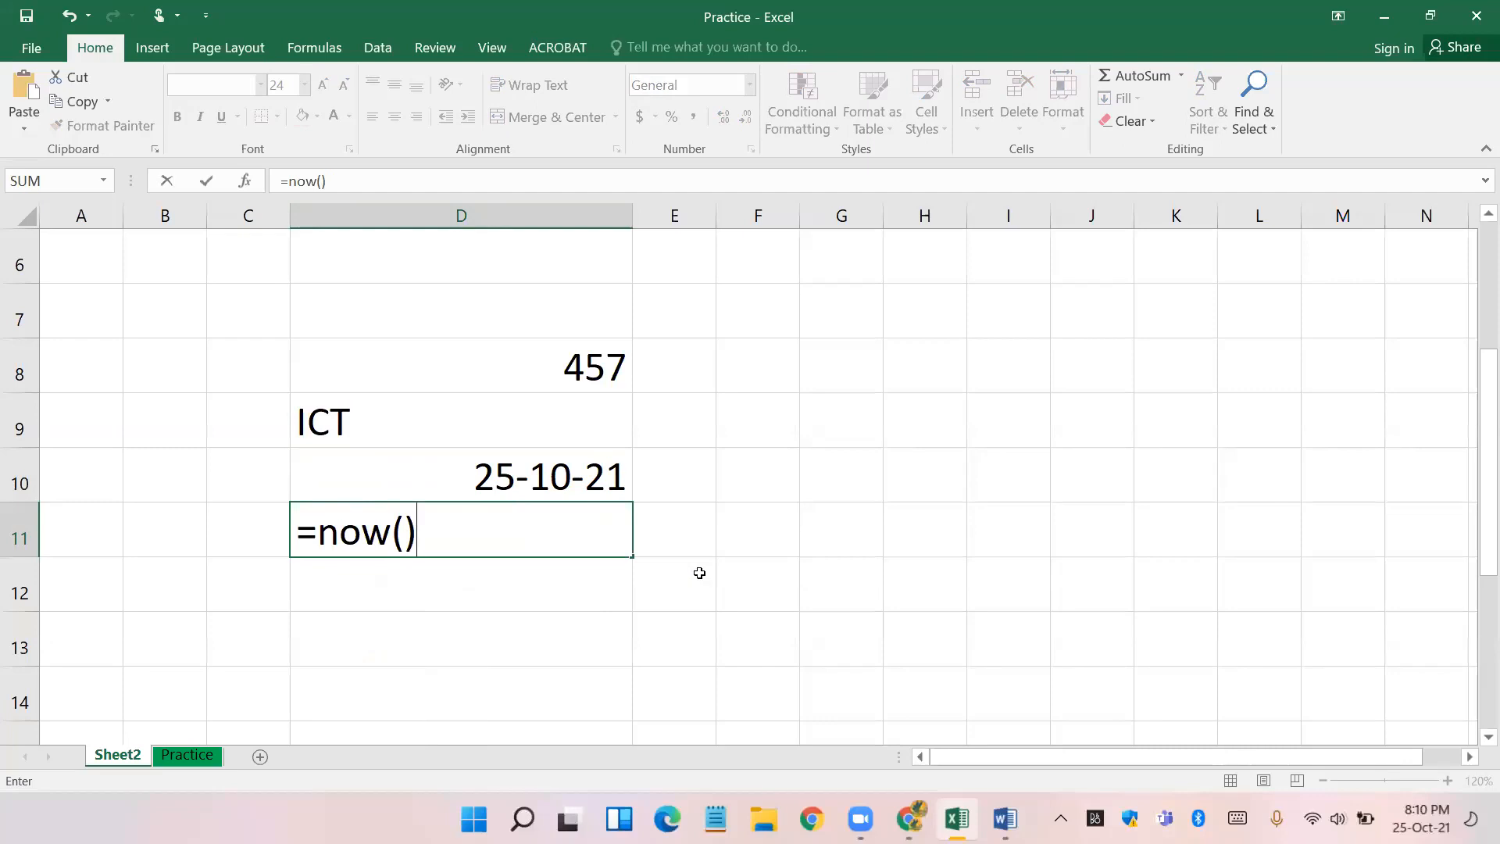
{"action": "key", "text": "Return"}
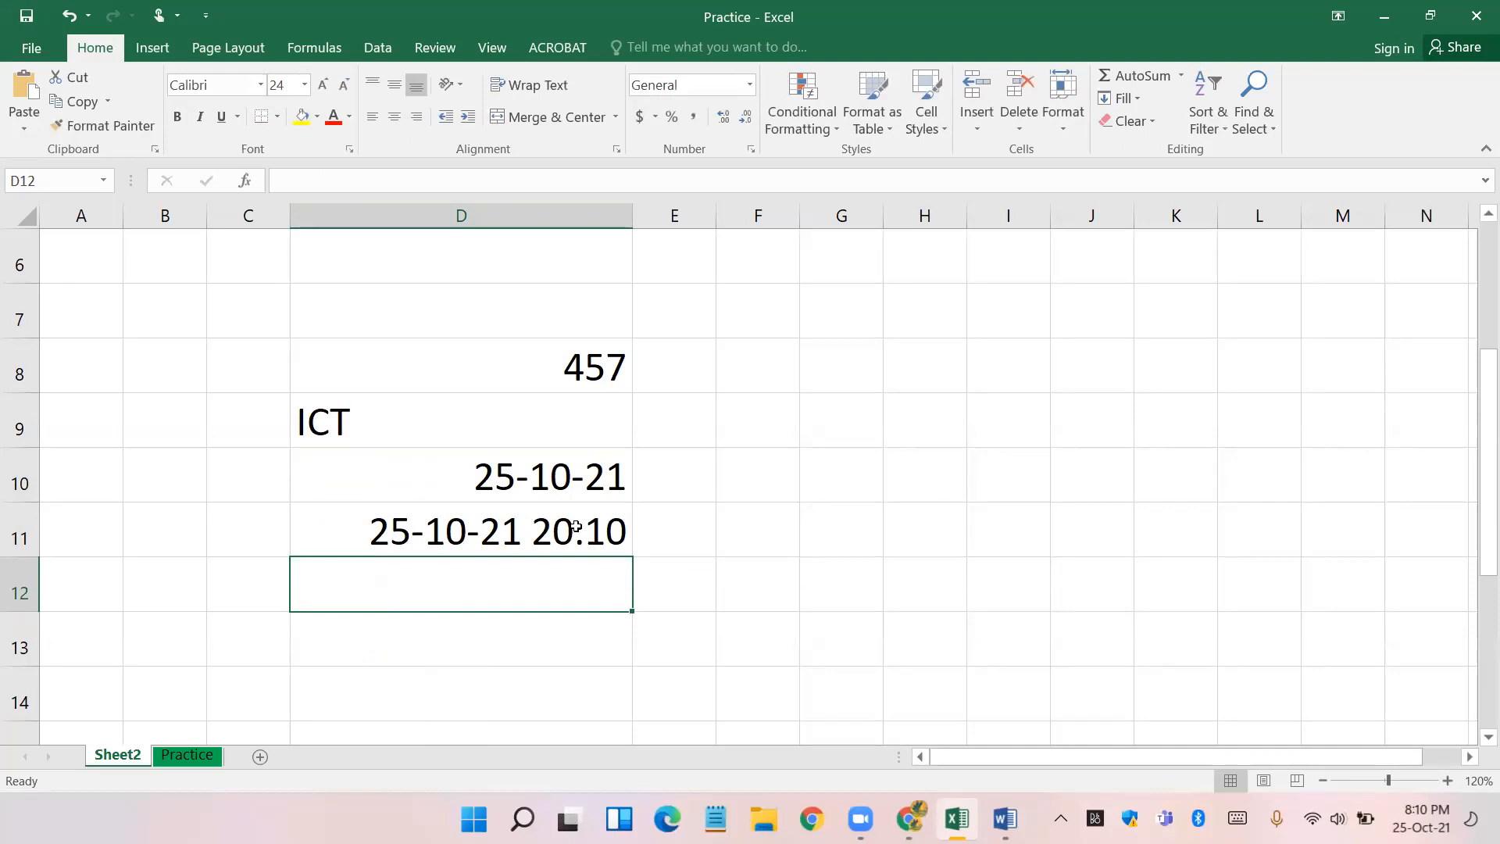
{"action": "left_click", "coordinate": [416, 537]}
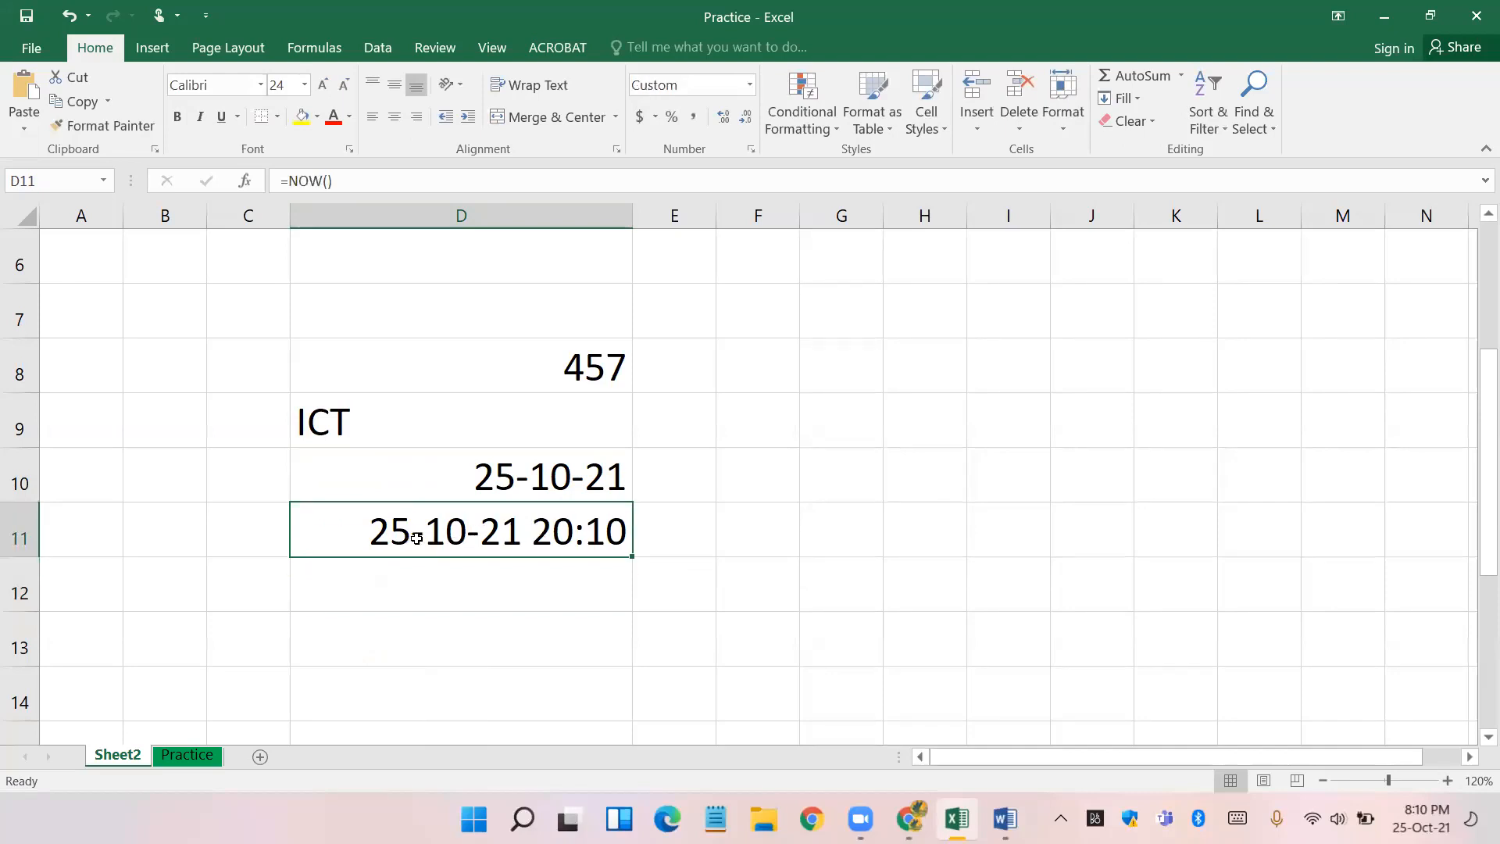
{"action": "double_click", "coordinate": [416, 538]}
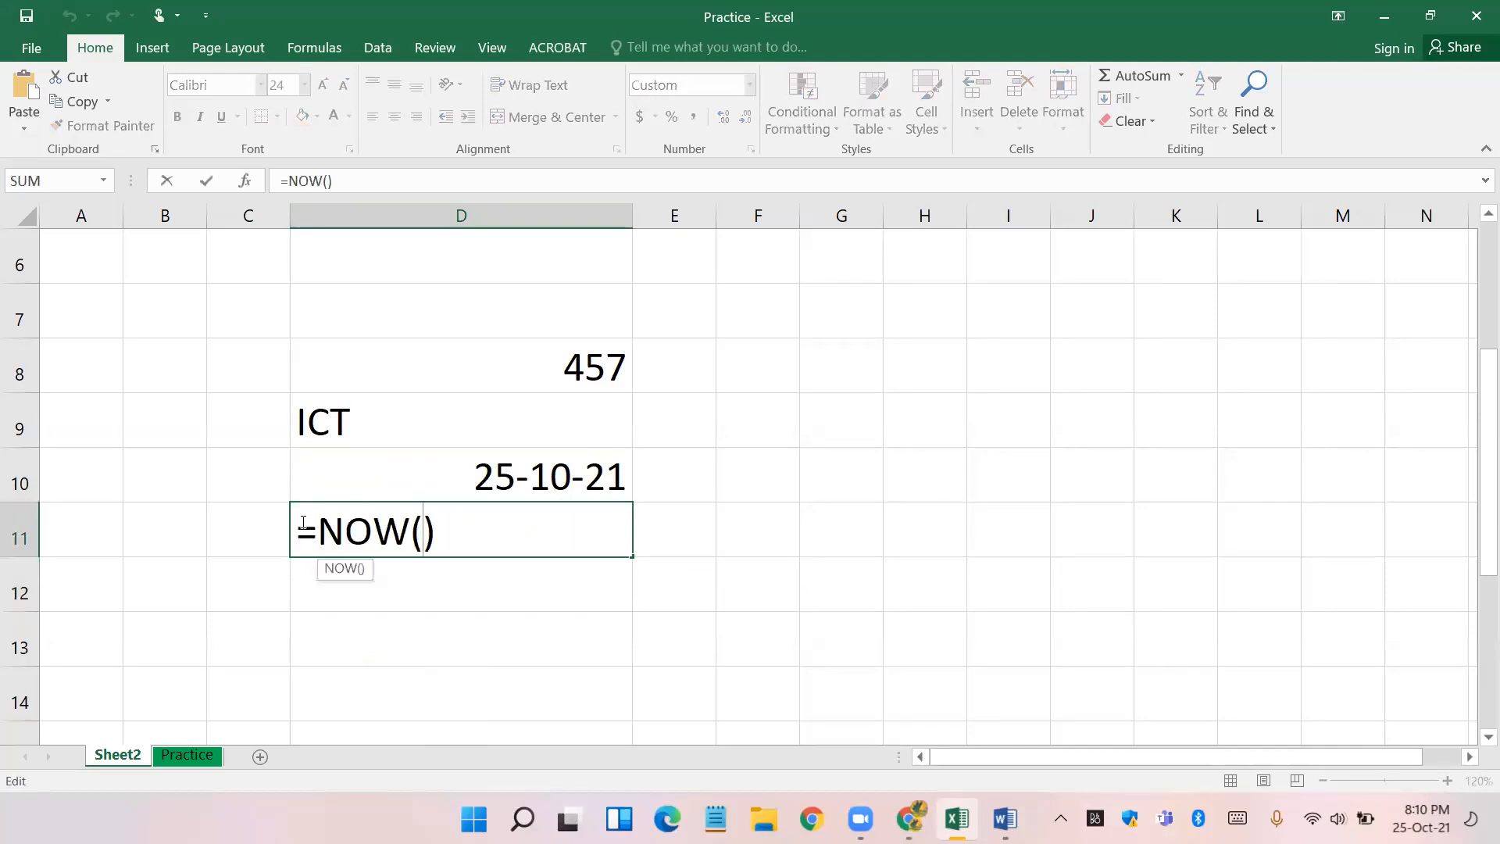
{"action": "left_click_drag", "start_coordinate": [294, 529], "coordinate": [449, 536]}
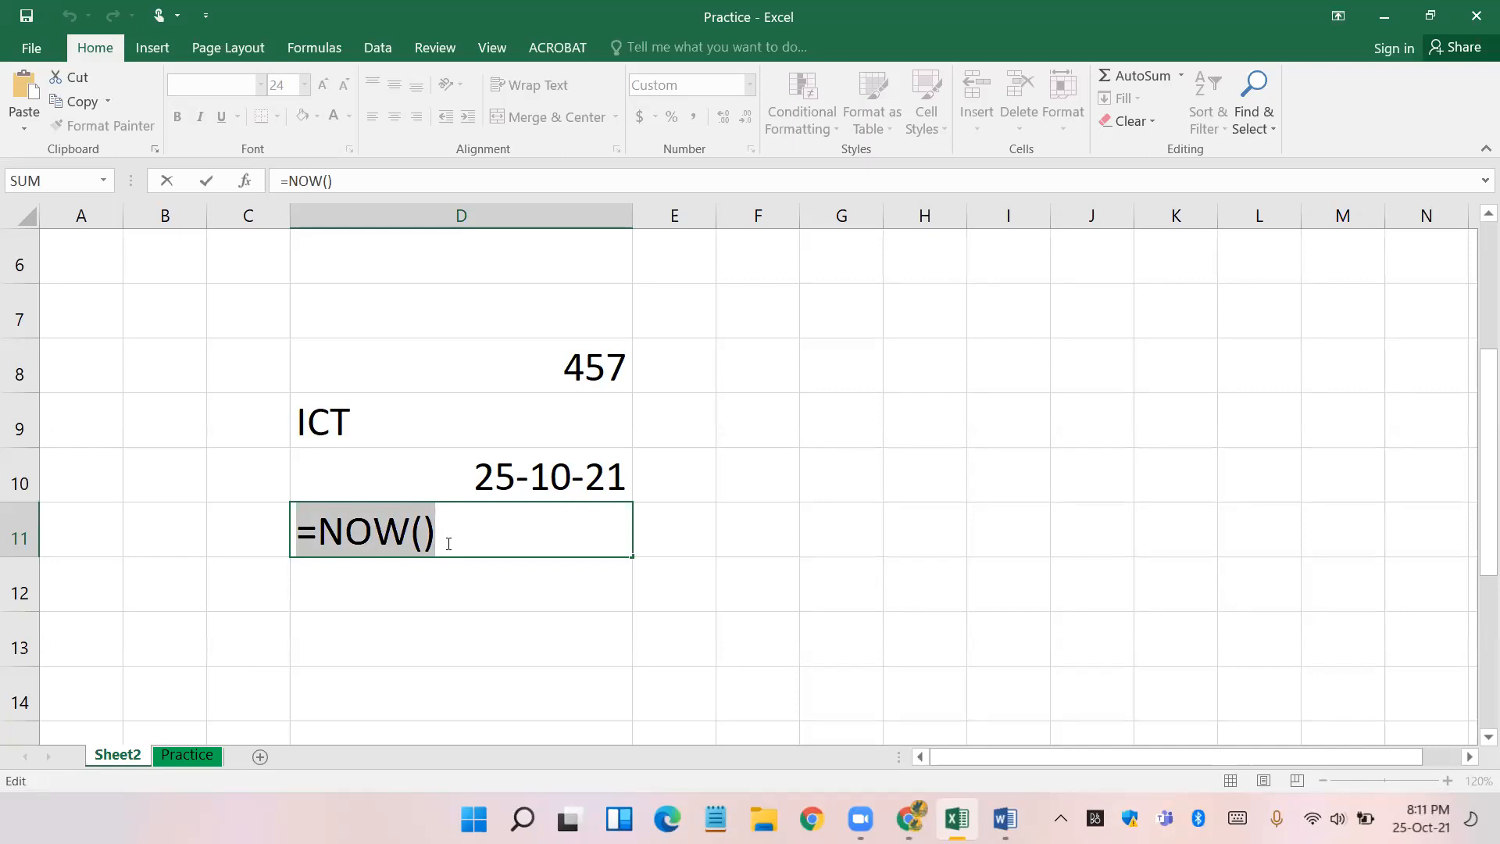
{"action": "key", "text": "Return"}
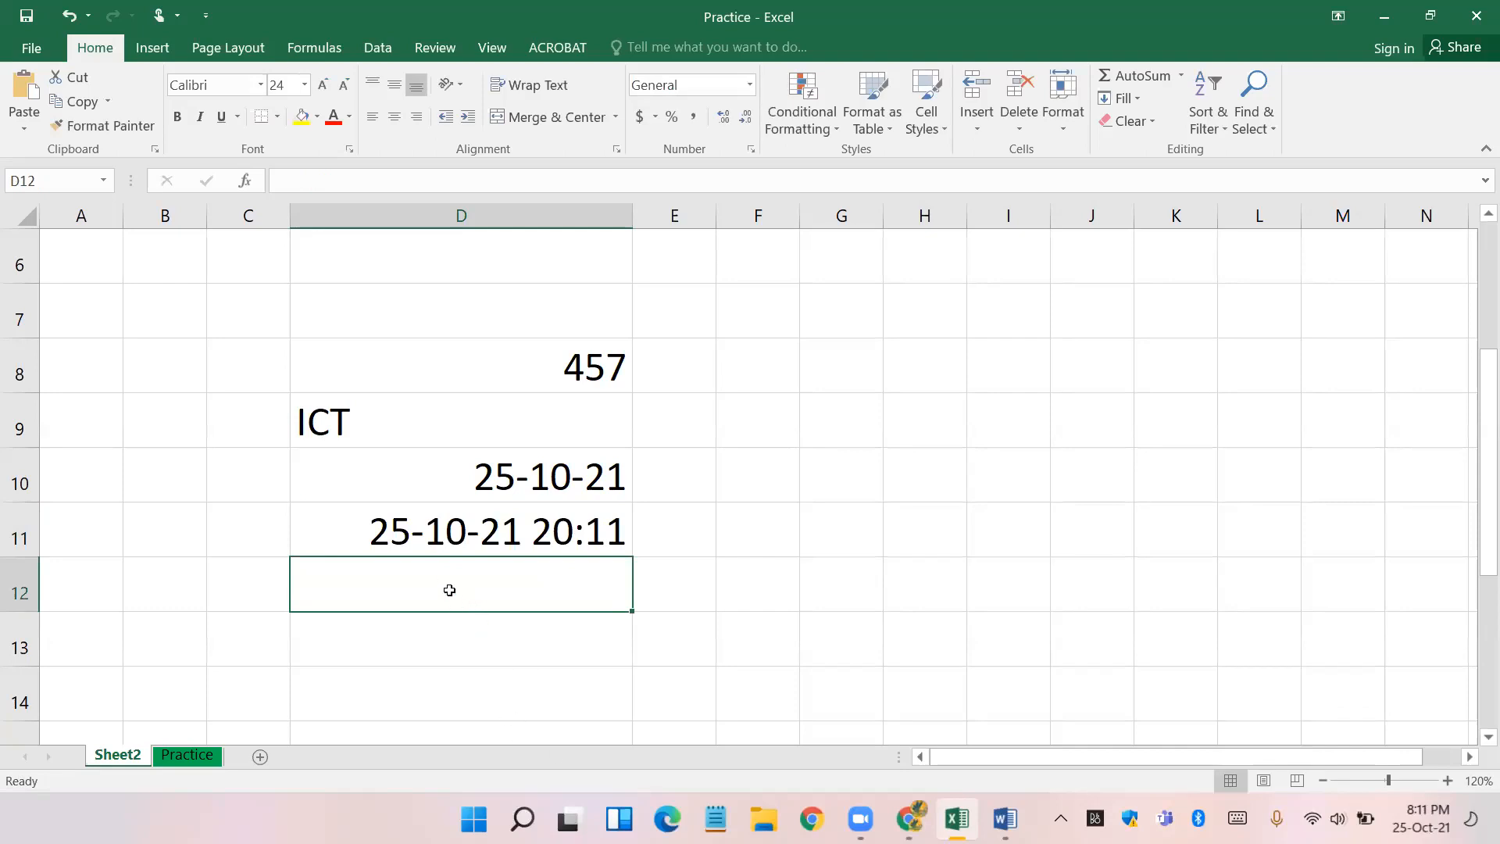
- Enter 0.275 in cell D12 and review the sample values in D8 through D12
{"action": "type", "text": "0.275"}
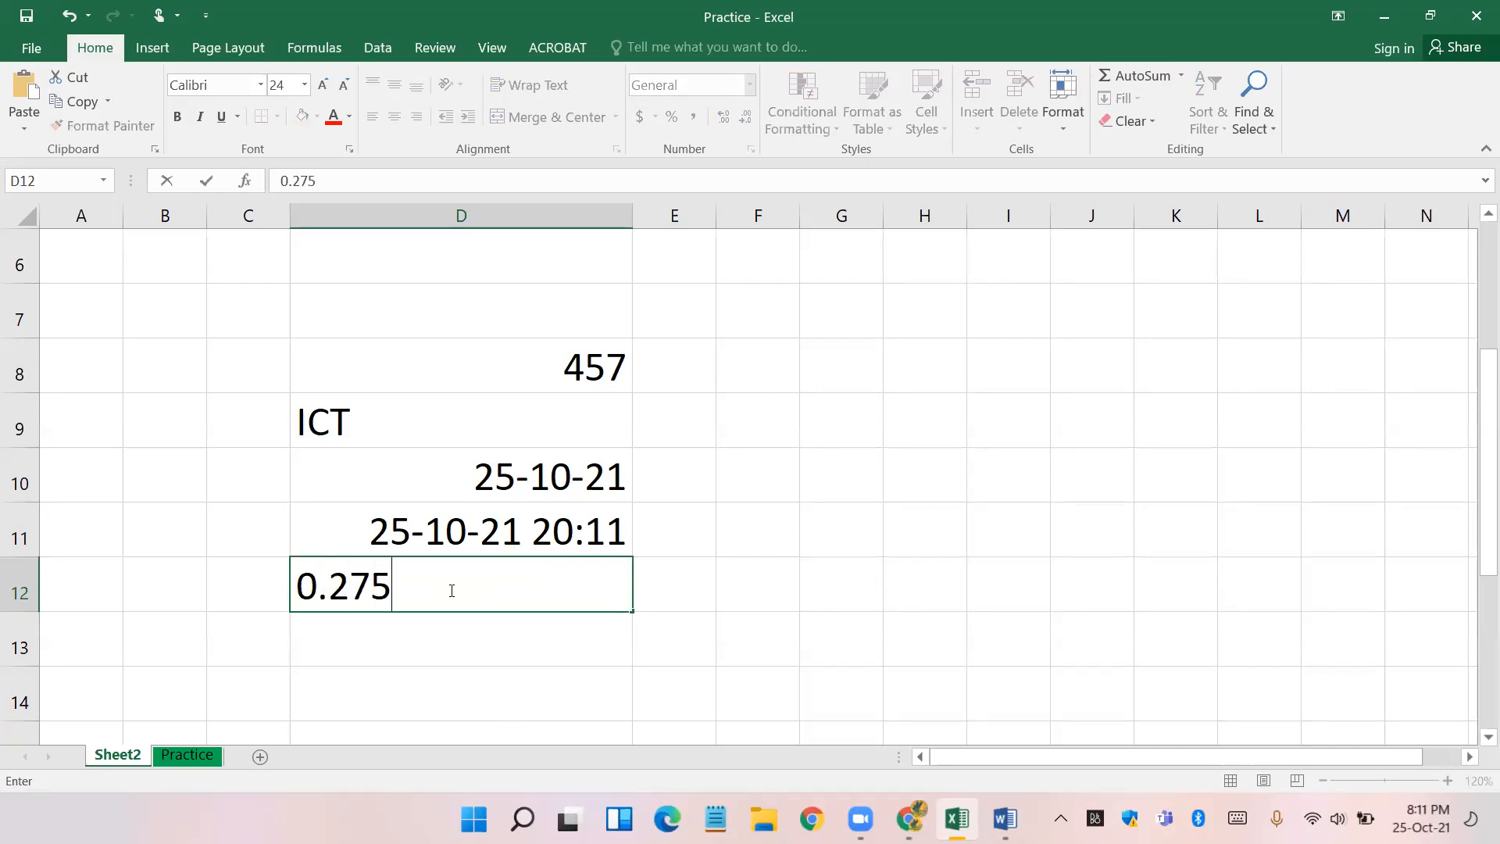
{"action": "key", "text": "Return"}
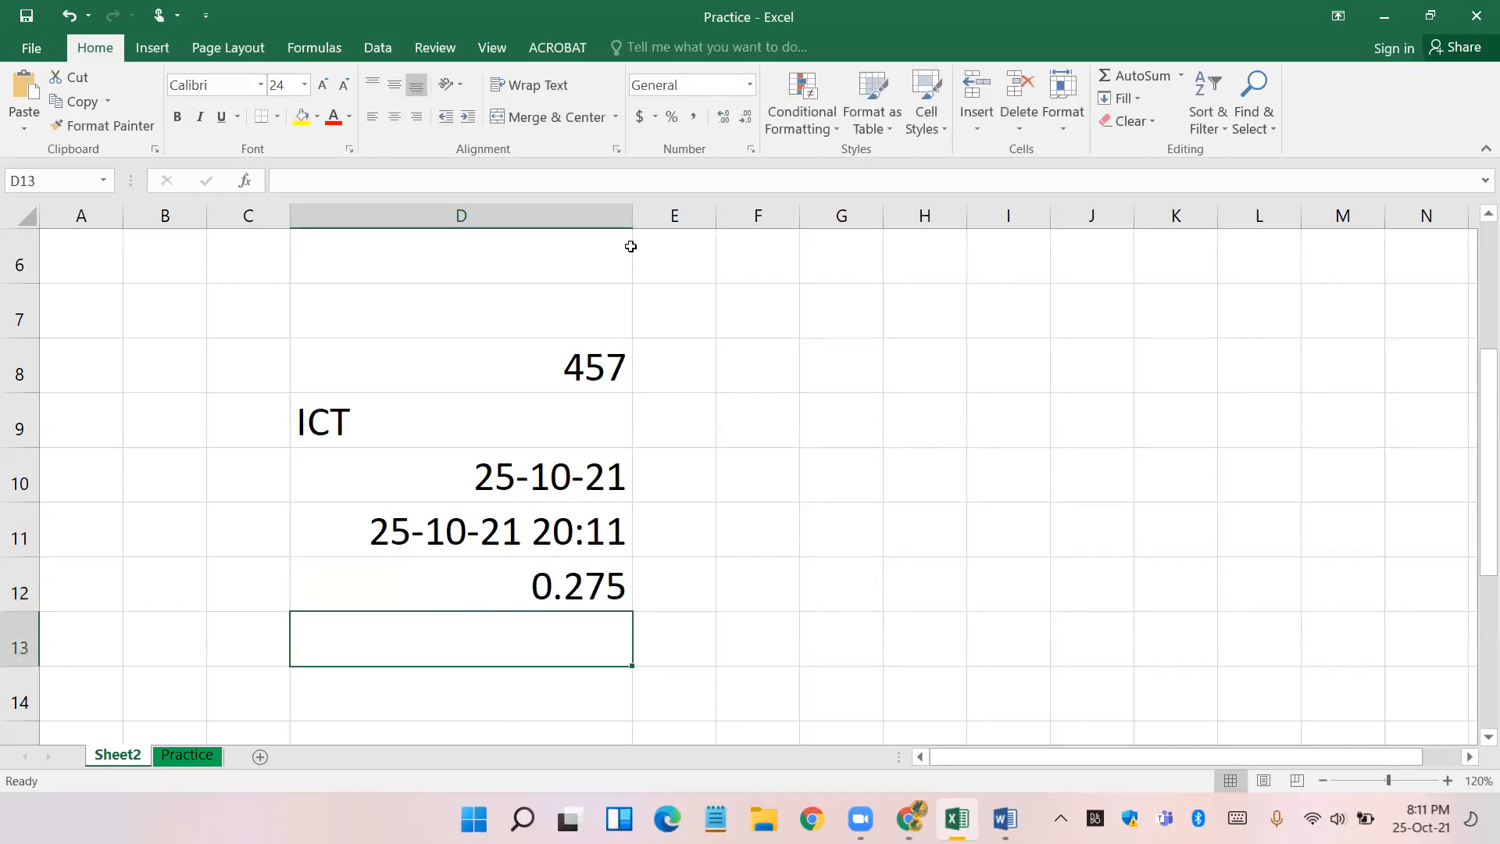
{"action": "left_click", "coordinate": [375, 430]}
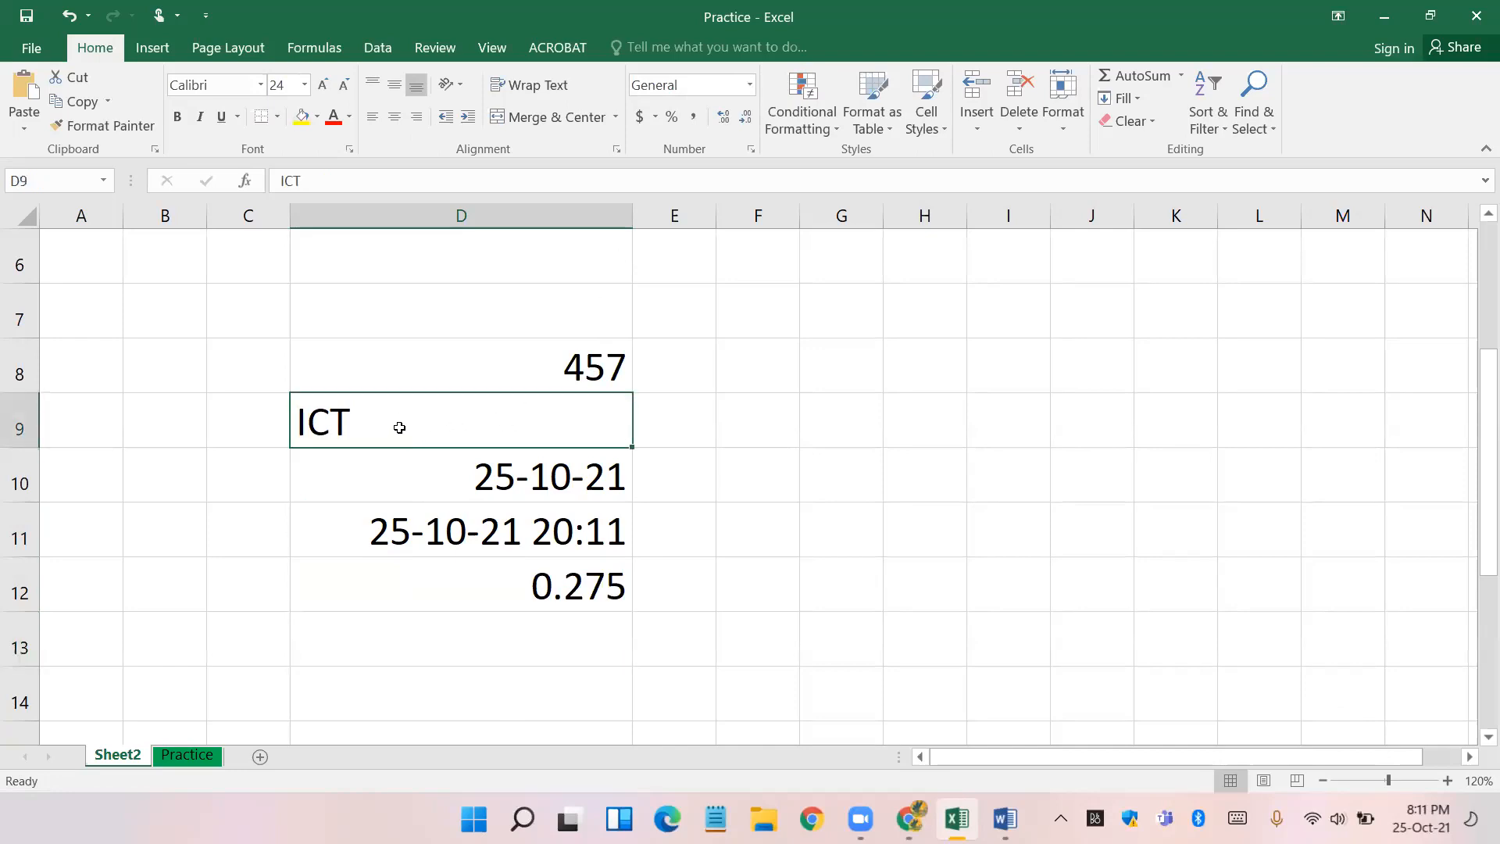
{"action": "left_click", "coordinate": [566, 357]}
{"action": "key", "text": "Down"}
{"action": "key", "text": "Down"}
{"action": "key", "text": "Down"}
{"action": "key", "text": "Down"}
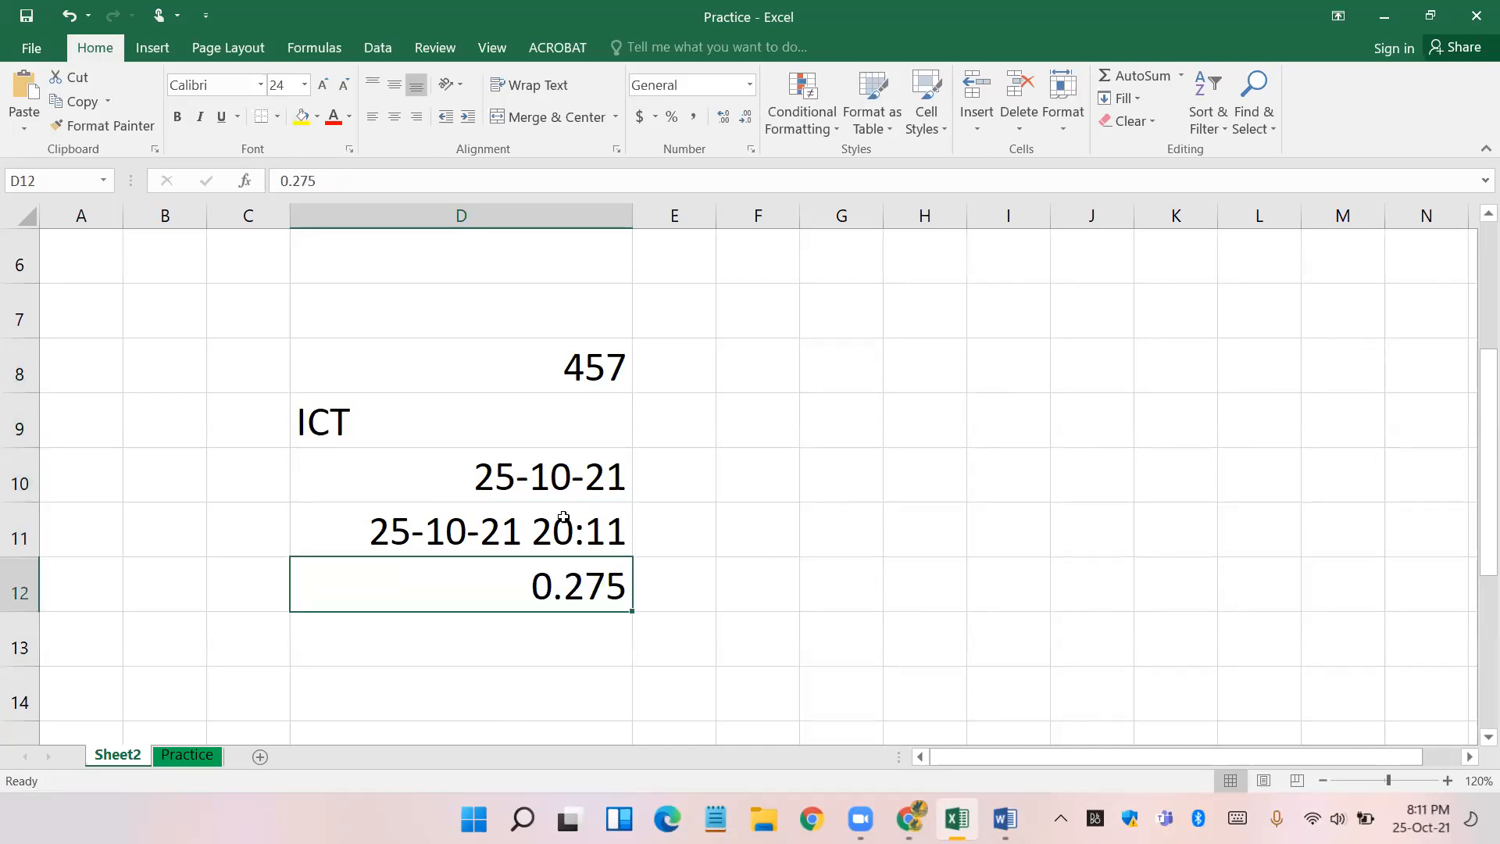
{"action": "left_click", "coordinate": [532, 364]}
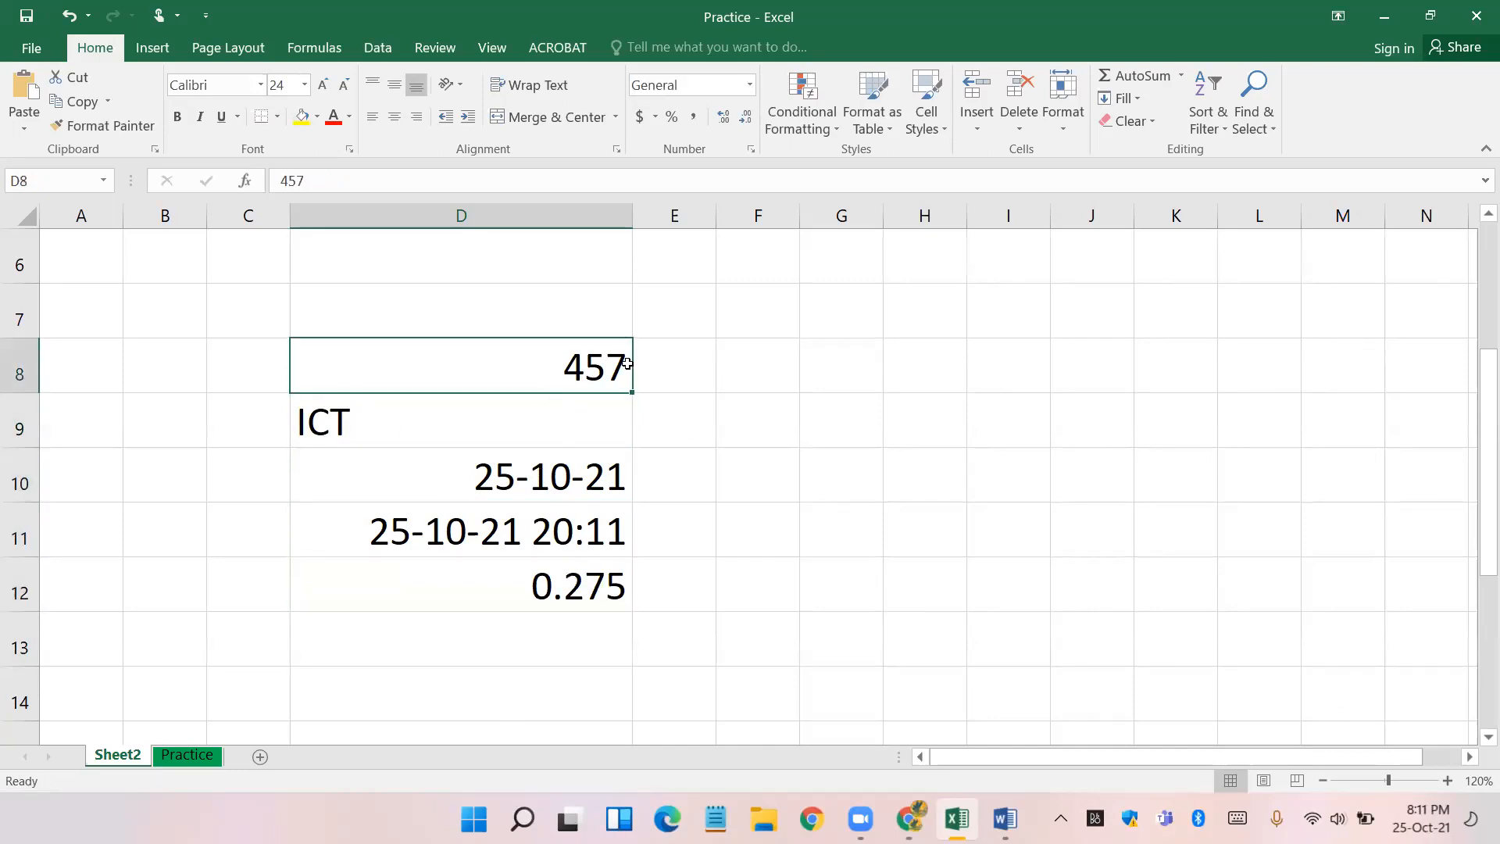
- Label cell E8 "Numarical value" and widen column E to a little over four times its width
{"action": "left_click", "coordinate": [693, 378]}
{"action": "type", "text": "Num"}
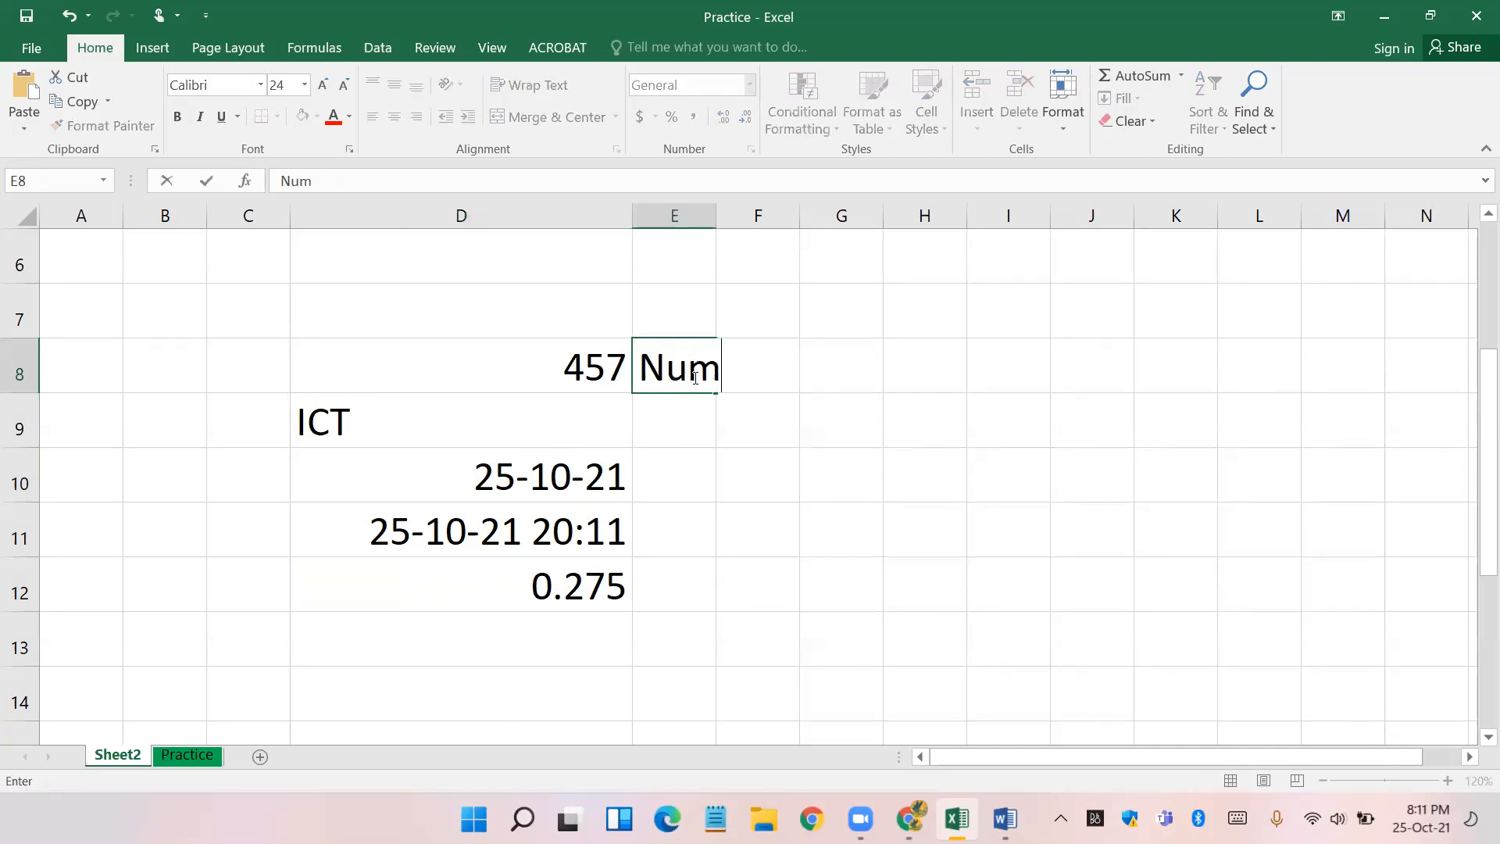
{"action": "type", "text": "arical v"}
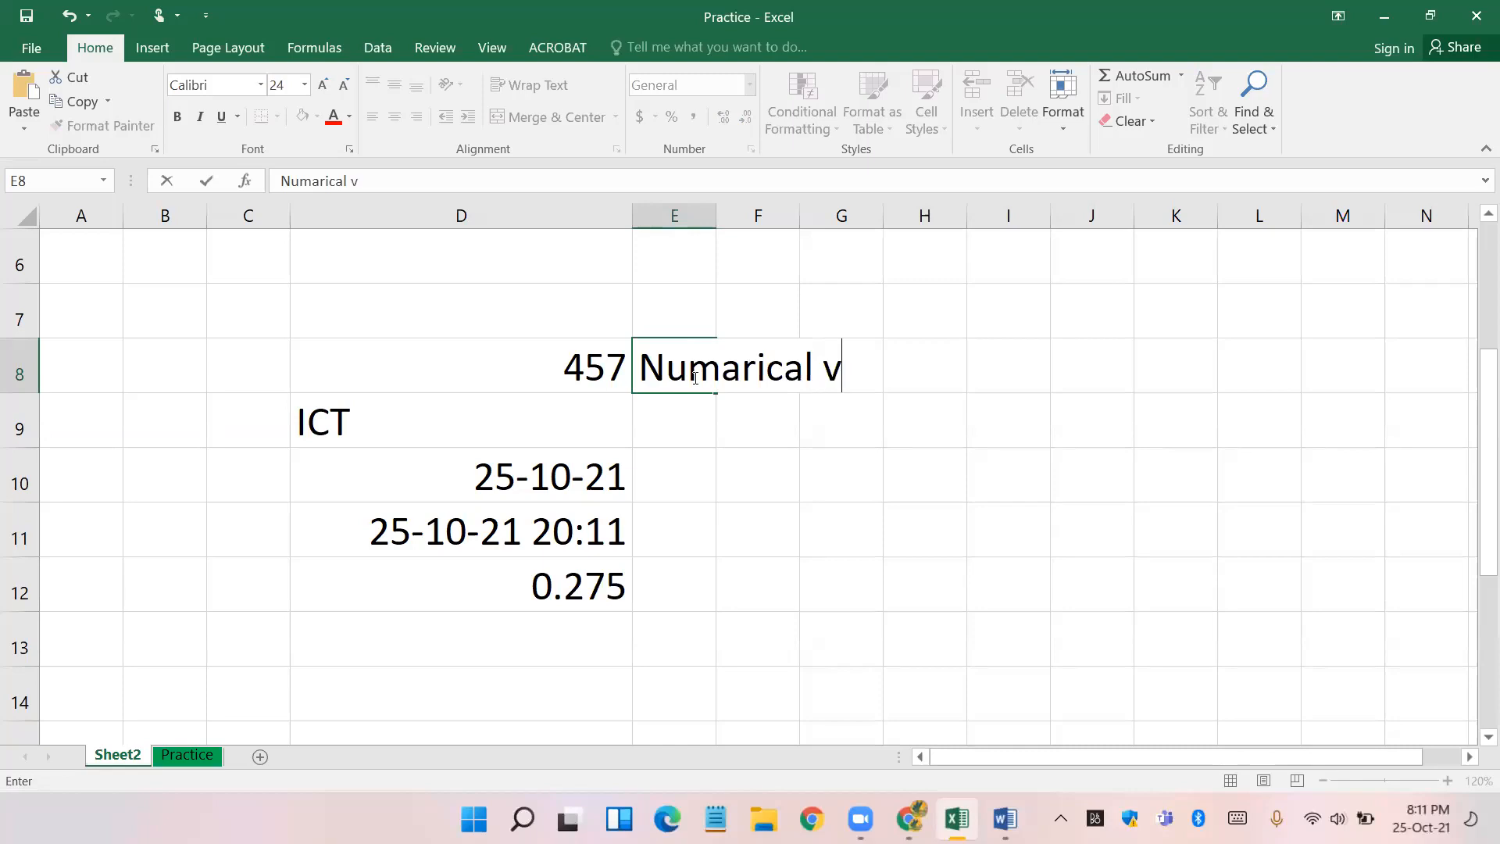
{"action": "type", "text": "alue"}
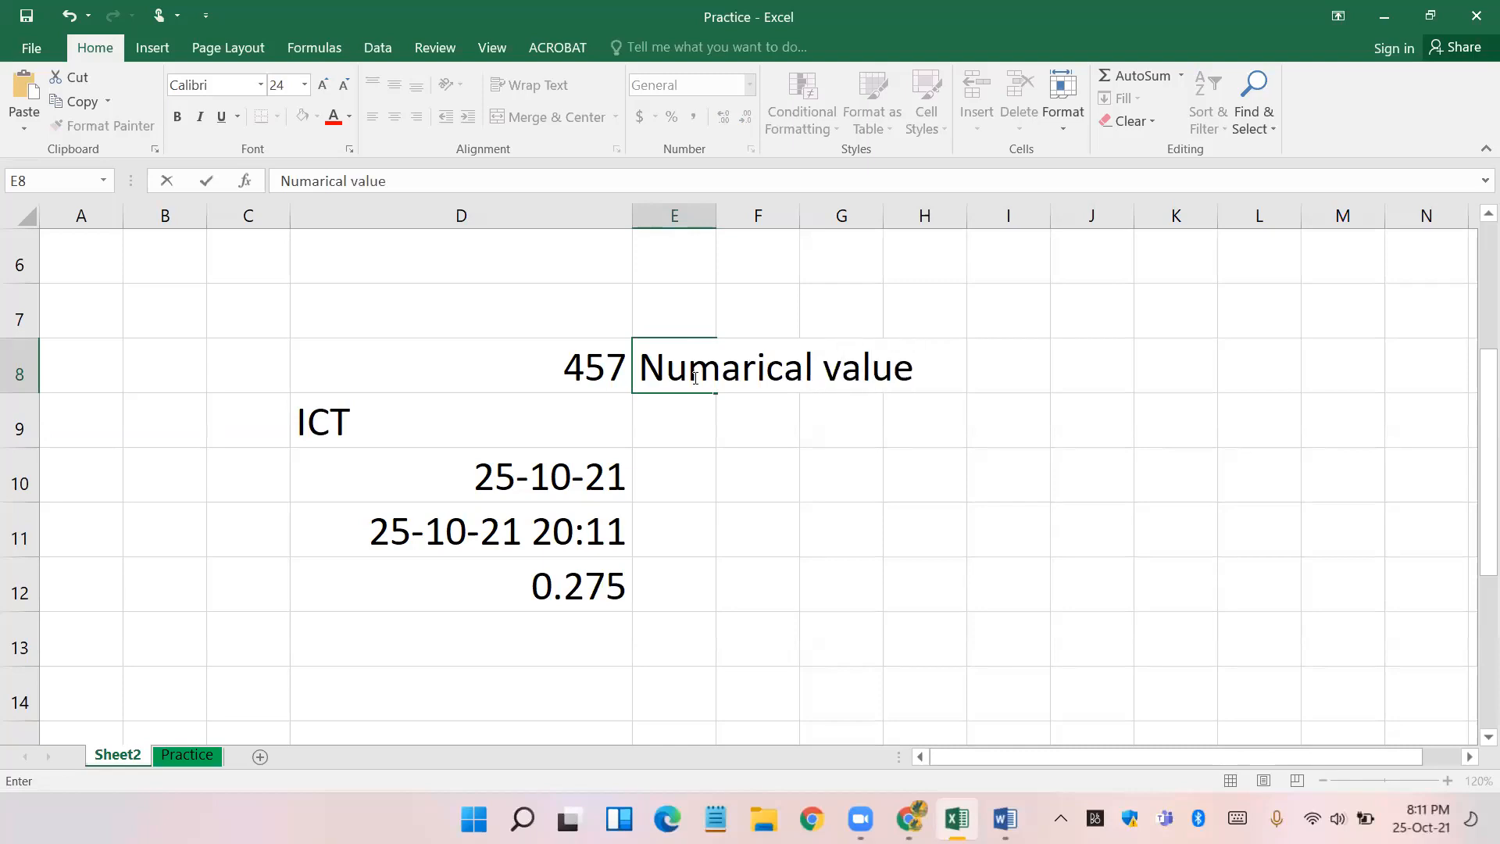
{"action": "left_click", "coordinate": [796, 530]}
{"action": "left_click_drag", "start_coordinate": [716, 222], "coordinate": [998, 231]}
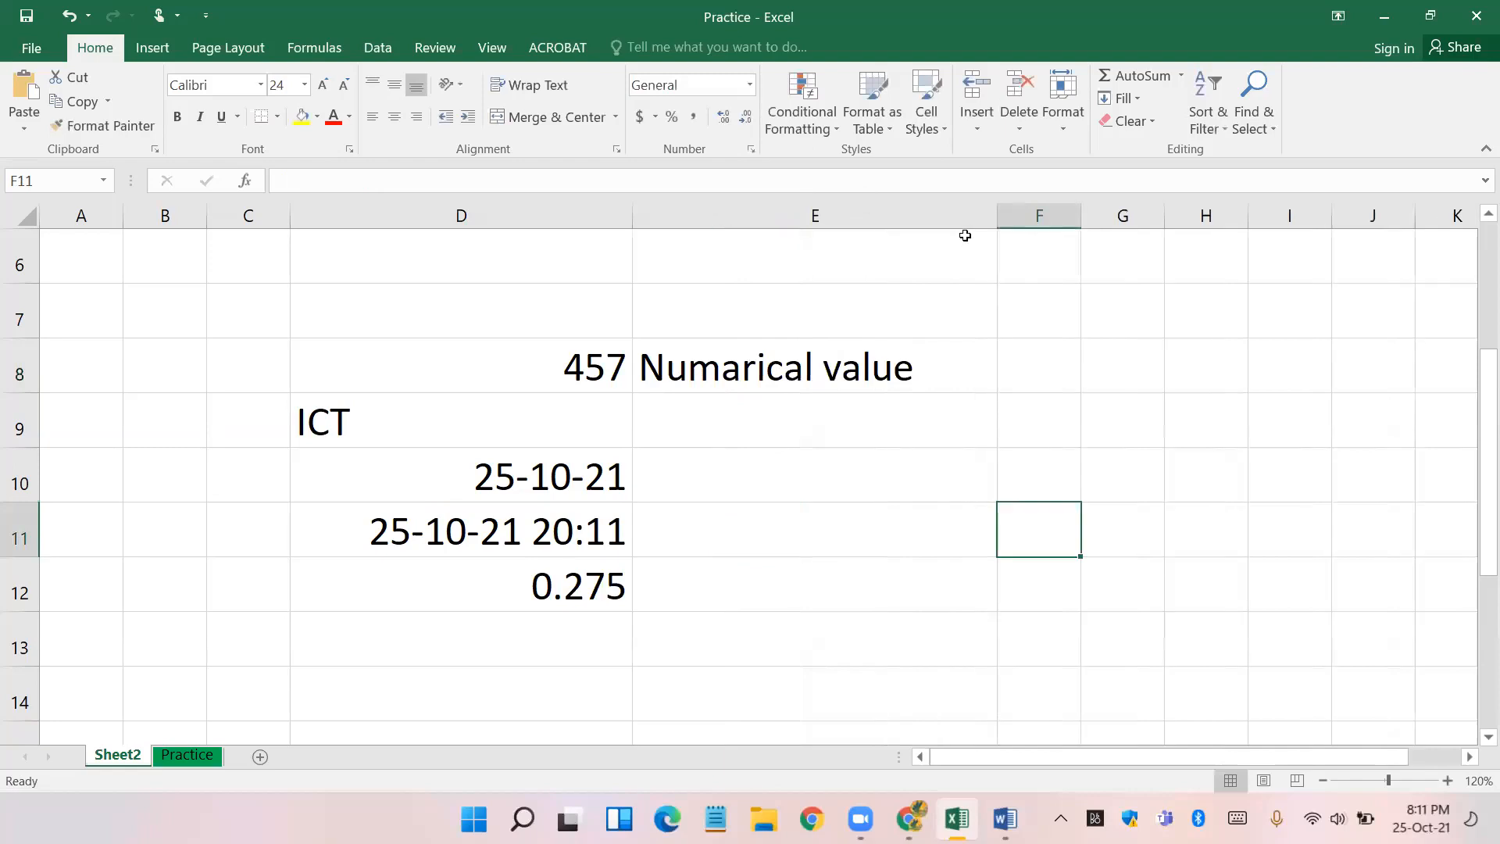
- Label the ICT entry as "Non-numarical value" in cell E9
{"action": "left_click", "coordinate": [354, 422]}
{"action": "left_click", "coordinate": [656, 425]}
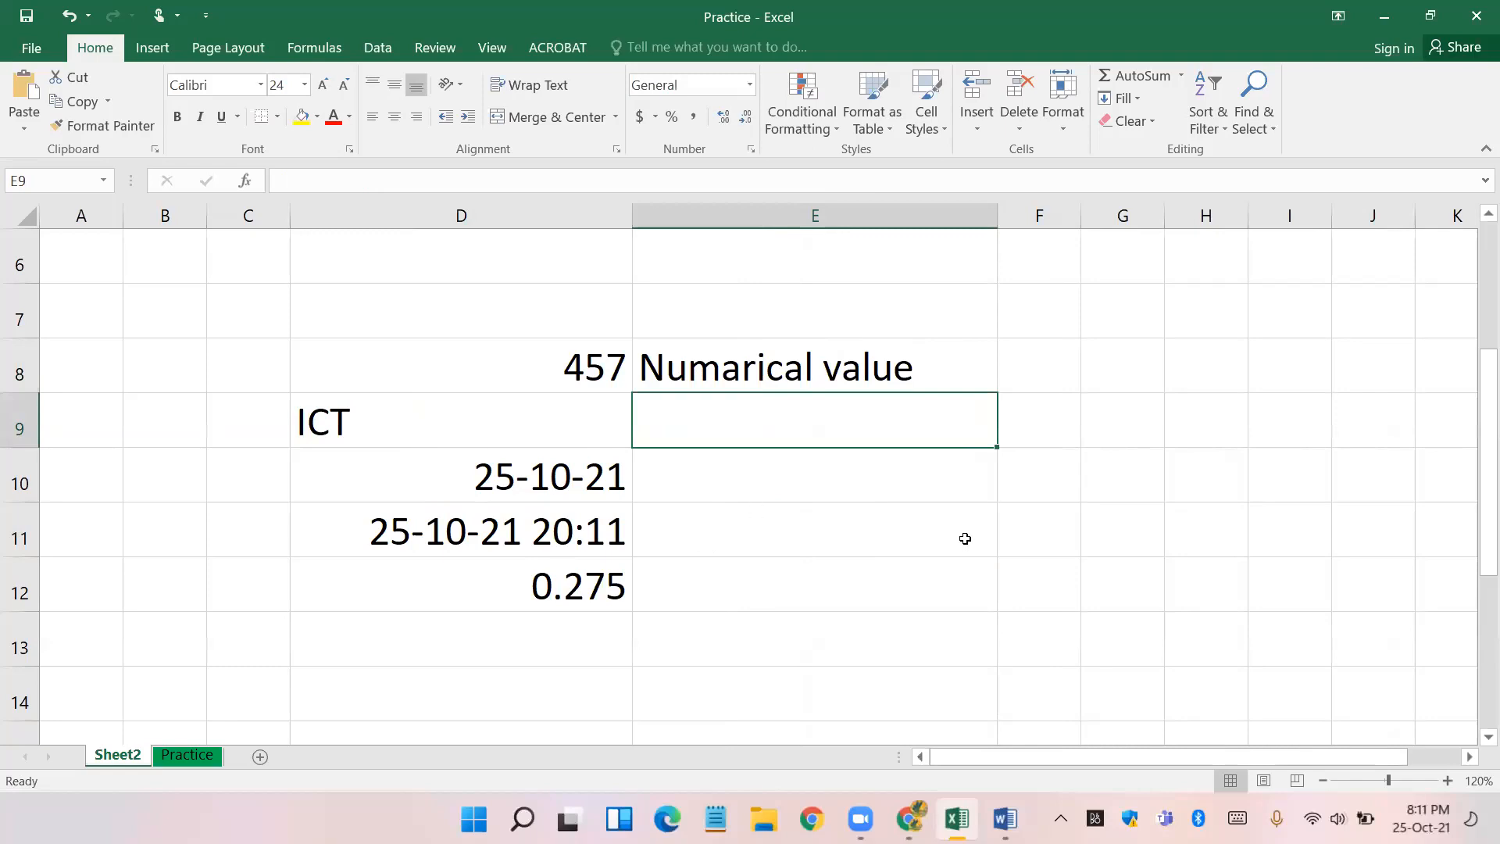
{"action": "type", "text": "Non-numarical value"}
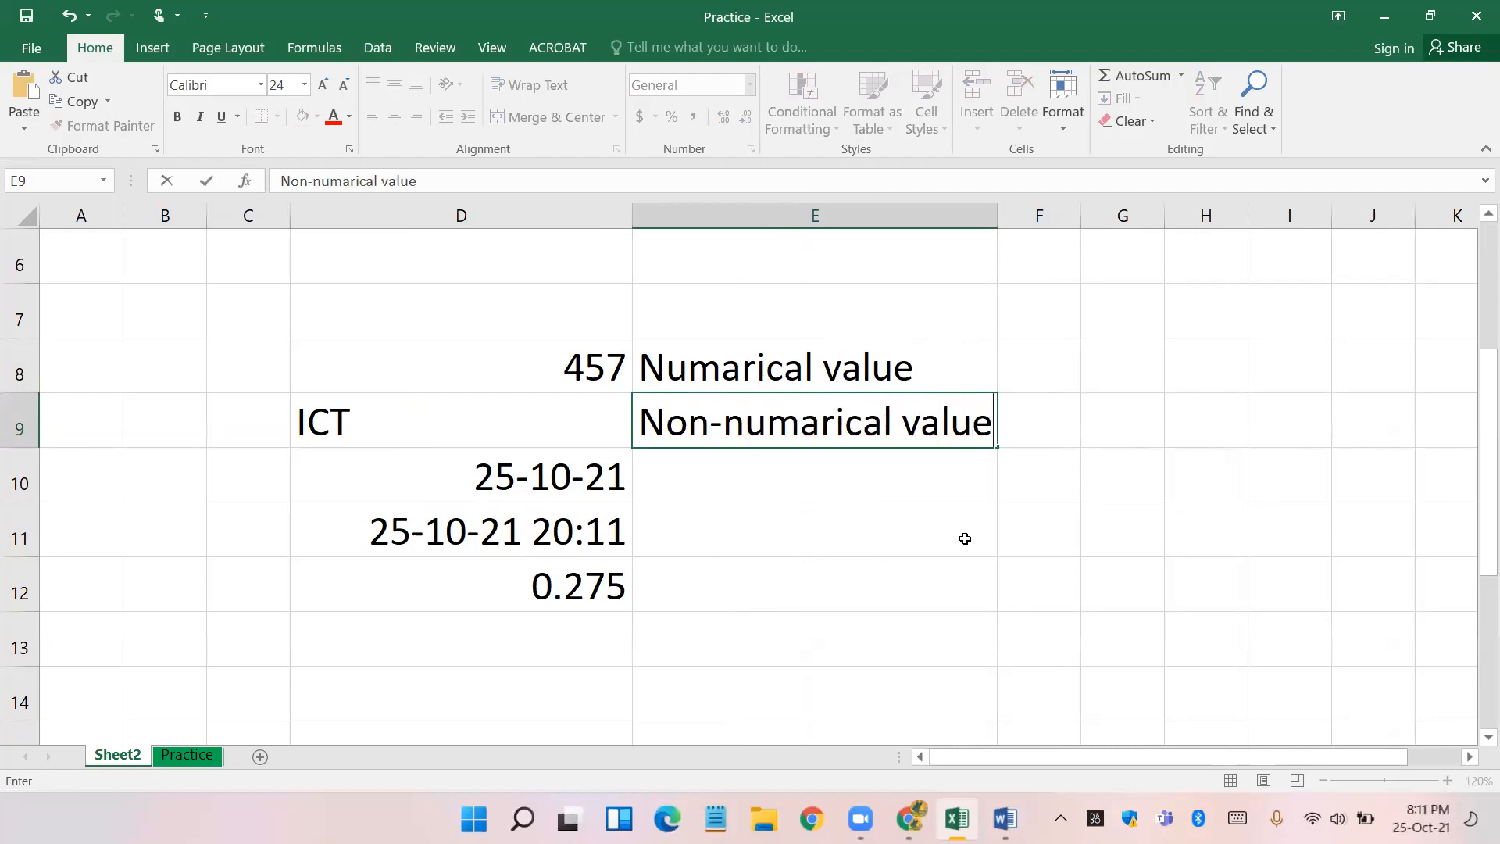
{"action": "left_click", "coordinate": [929, 541]}
- Enter the Tamil label "இலக்கப்பெறுமானம்" in cell F8 using the Kalaham font, and enter "x" in cell F9
{"action": "left_click", "coordinate": [1031, 374]}
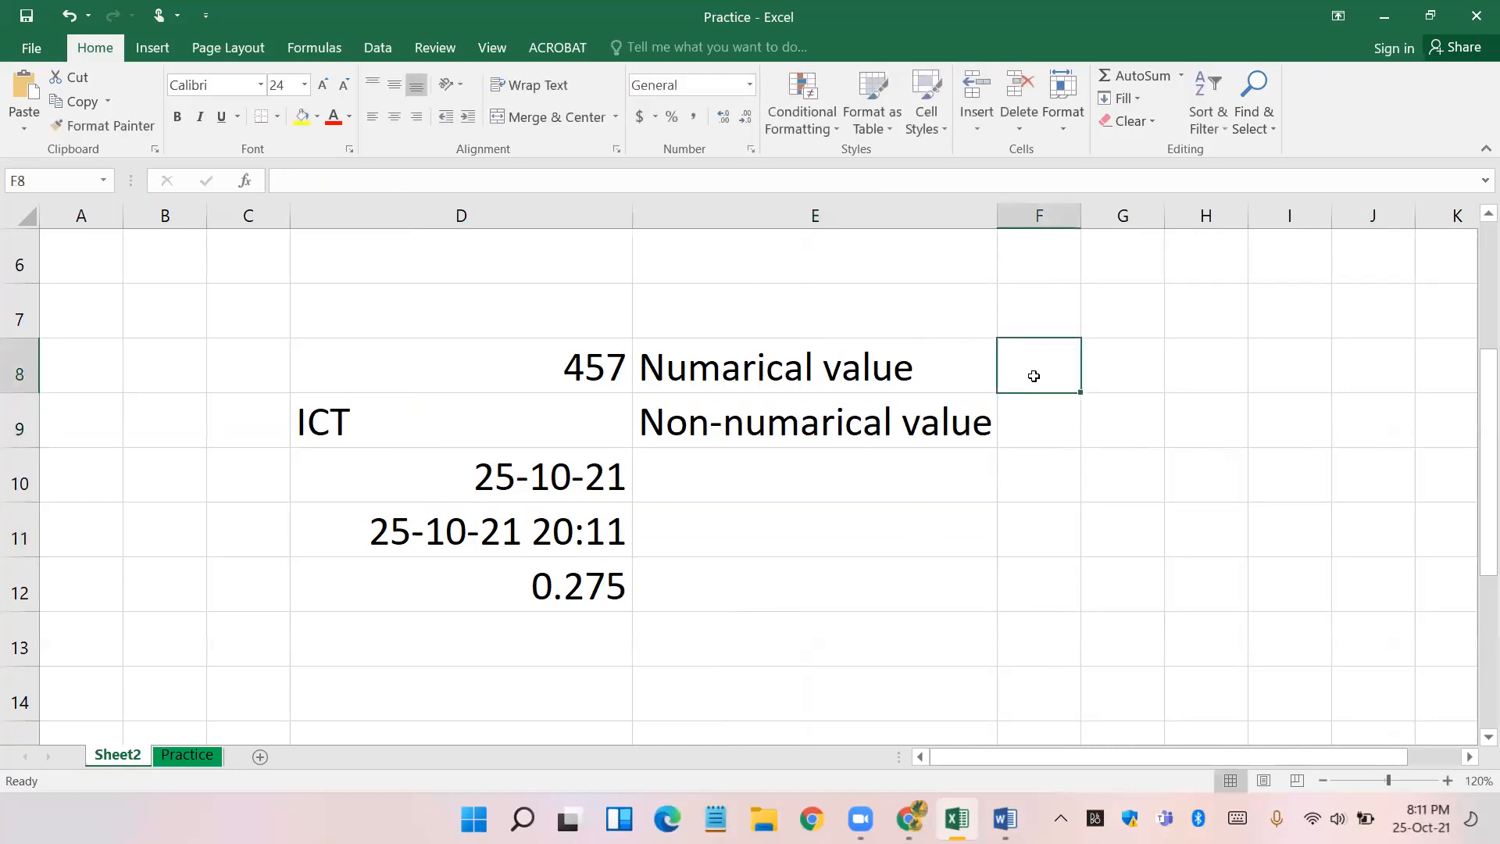
{"action": "left_click", "coordinate": [228, 84]}
{"action": "type", "text": "Kalaham,y"}
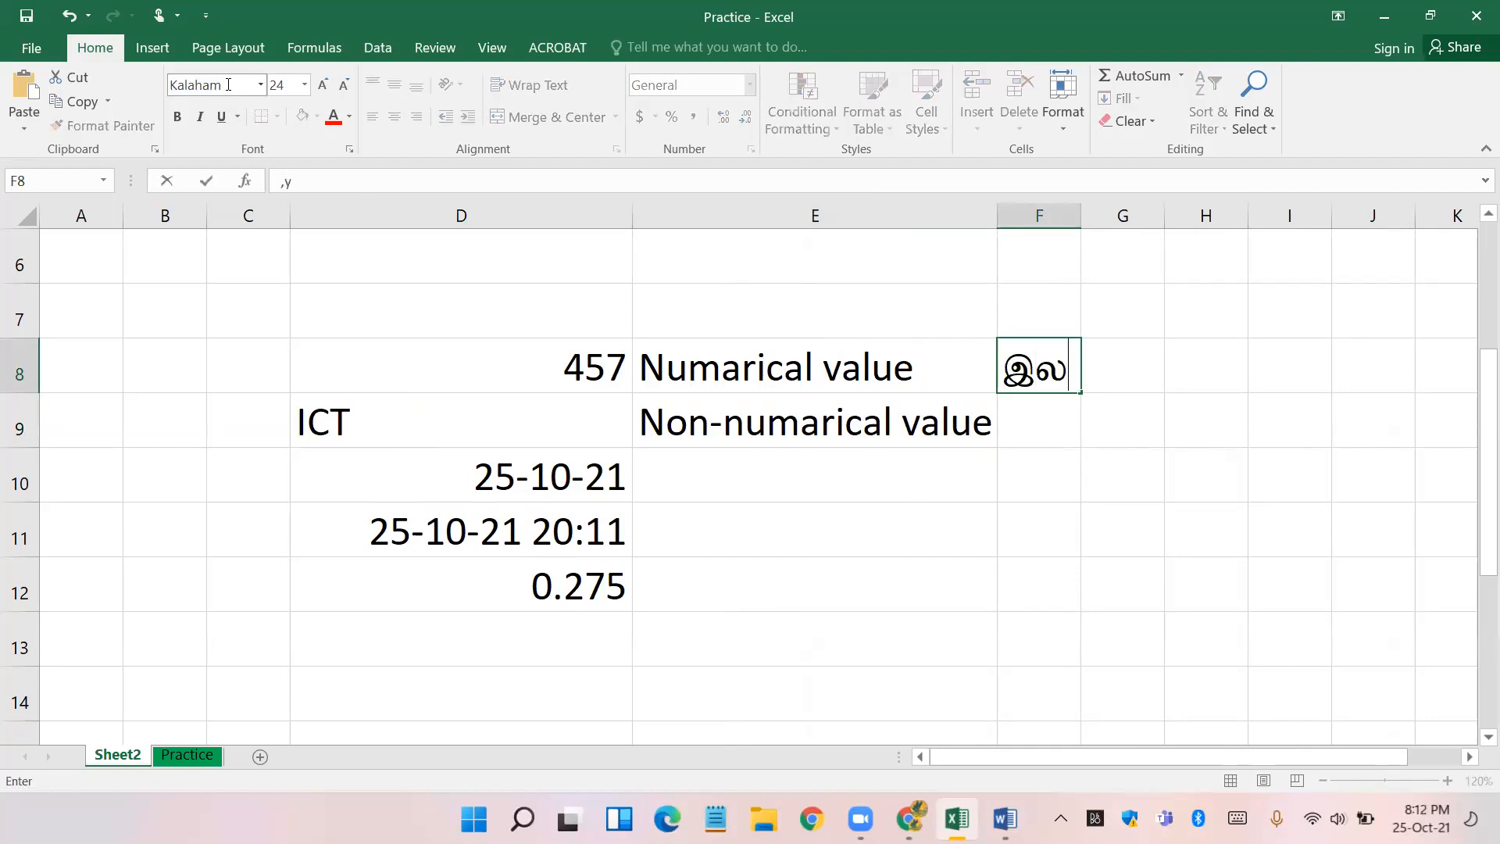
{"action": "type", "text": "f;f"}
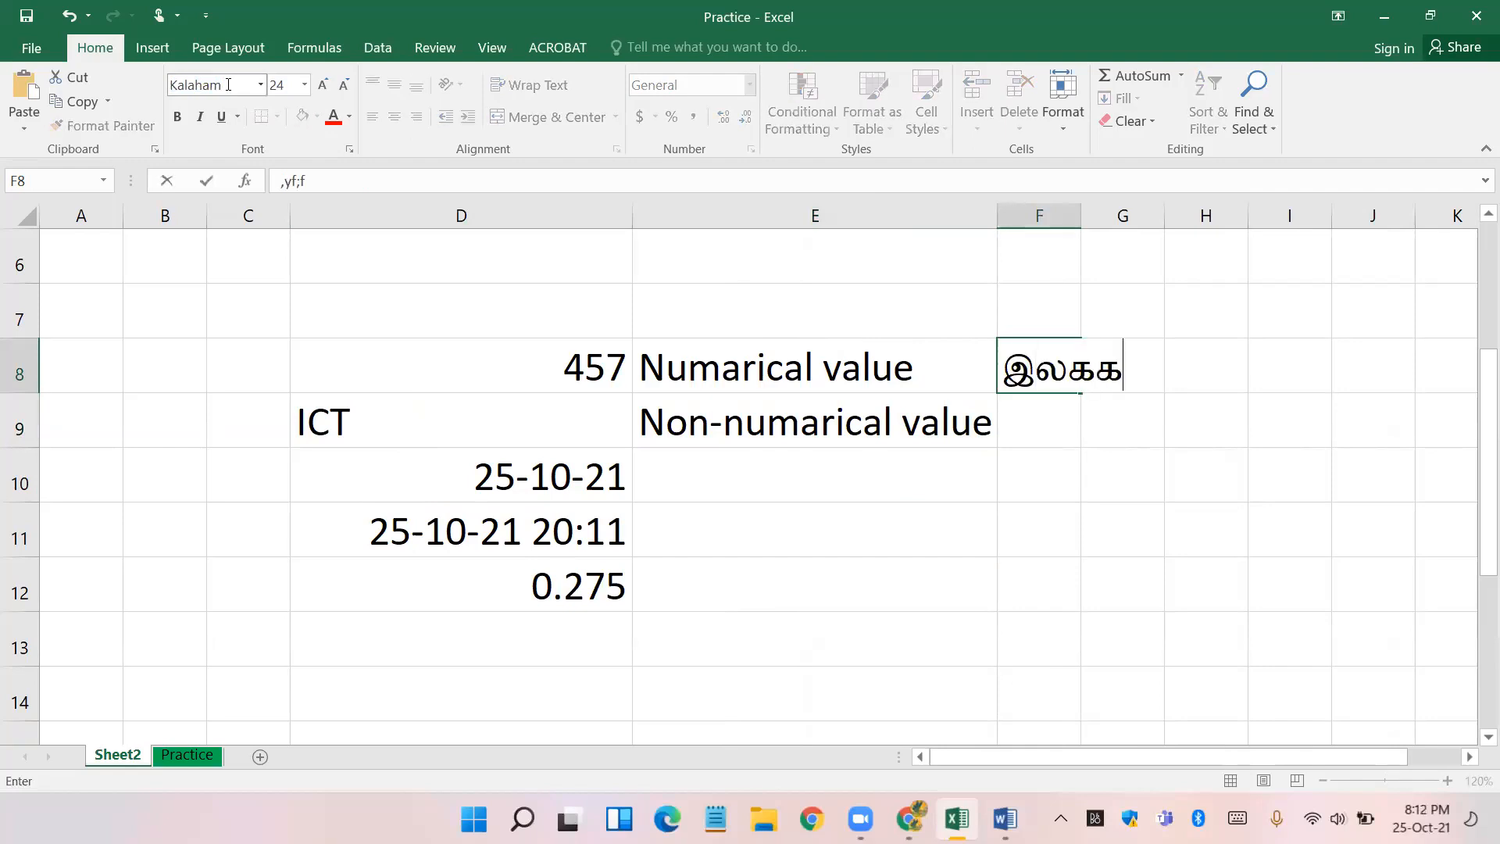
{"action": "type", "text": "g;ngWkhdk;"}
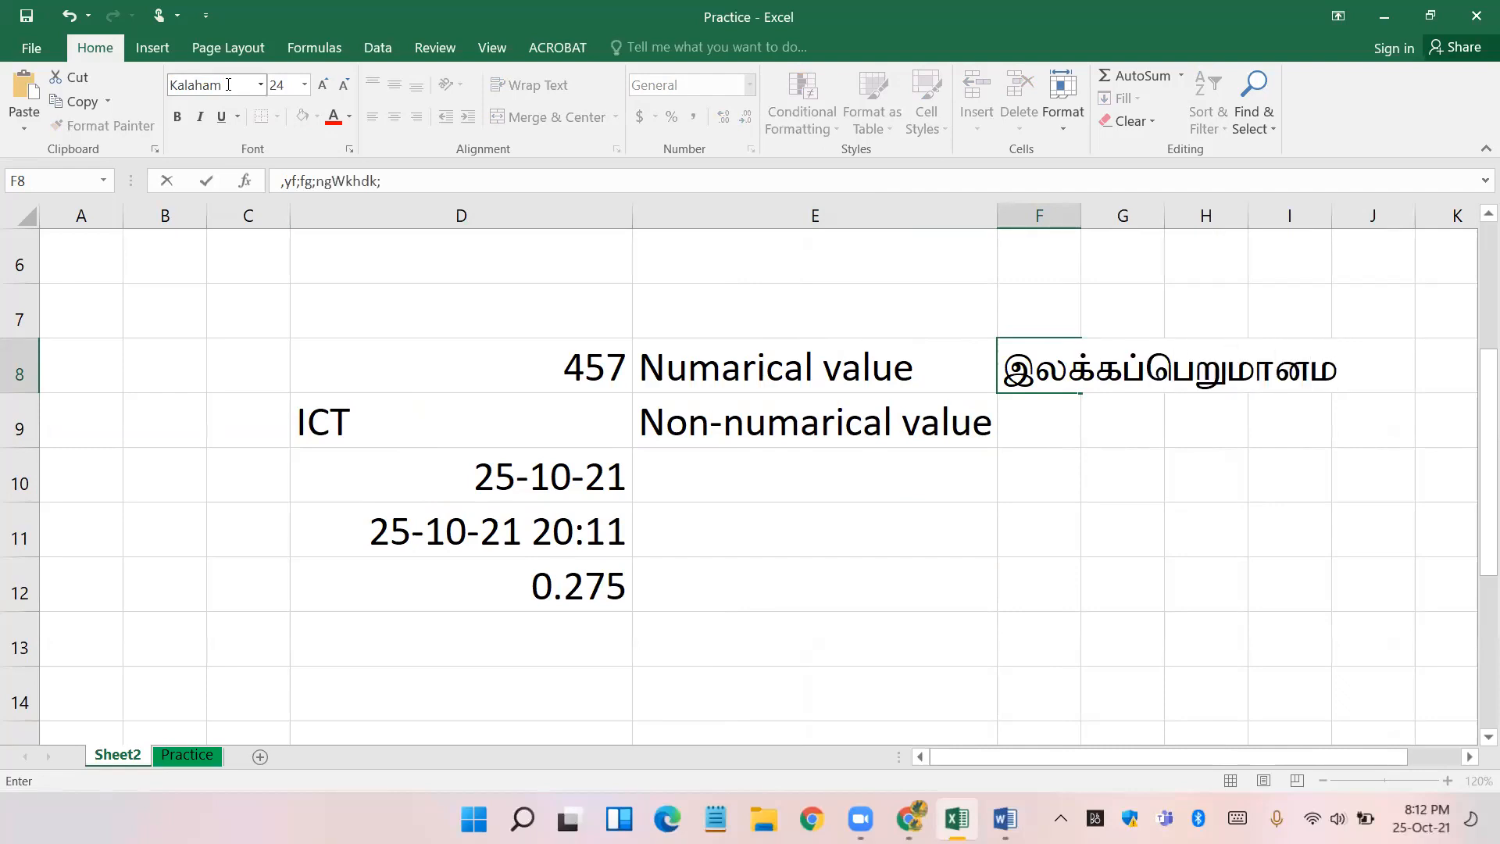
{"action": "key", "text": "Return"}
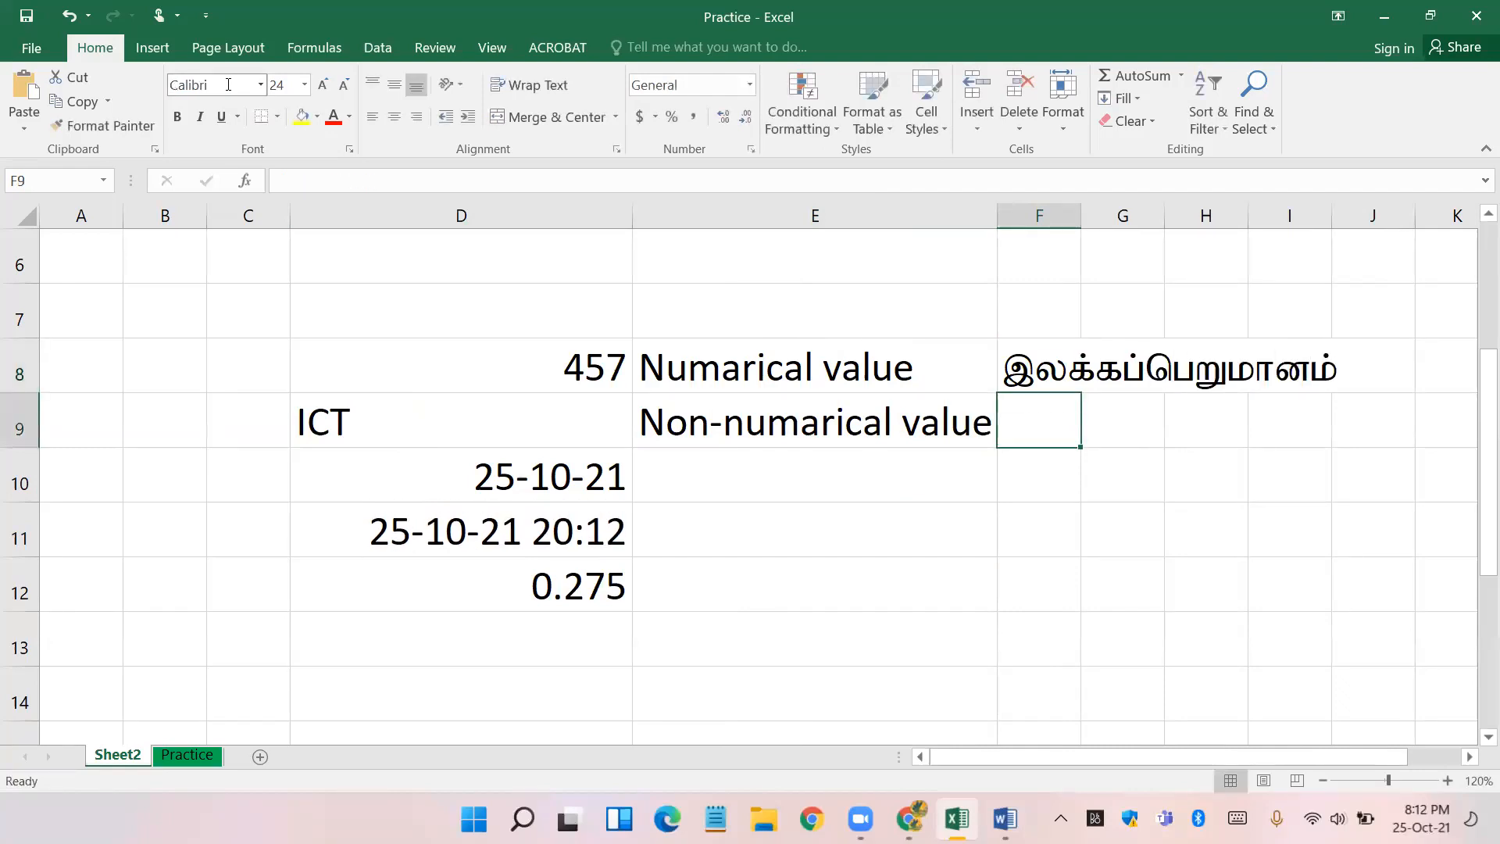
{"action": "type", "text": "x"}
{"action": "key", "text": "Return"}
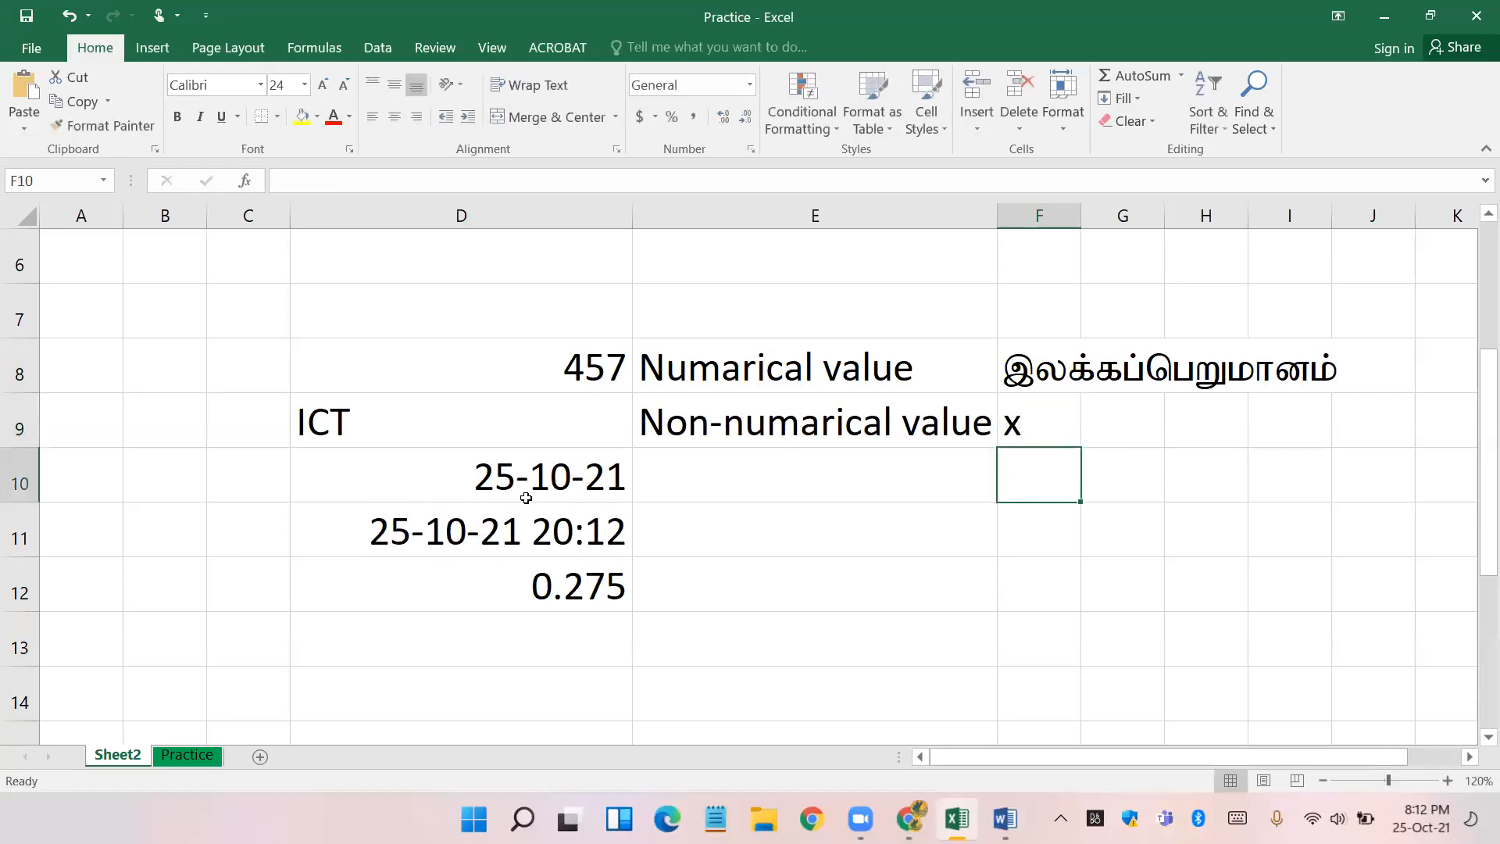
- Copy the "Numarical value" label from E8 into E10 through E12 and widen column D by about a fifth
{"action": "left_click", "coordinate": [575, 482]}
{"action": "left_click", "coordinate": [755, 368]}
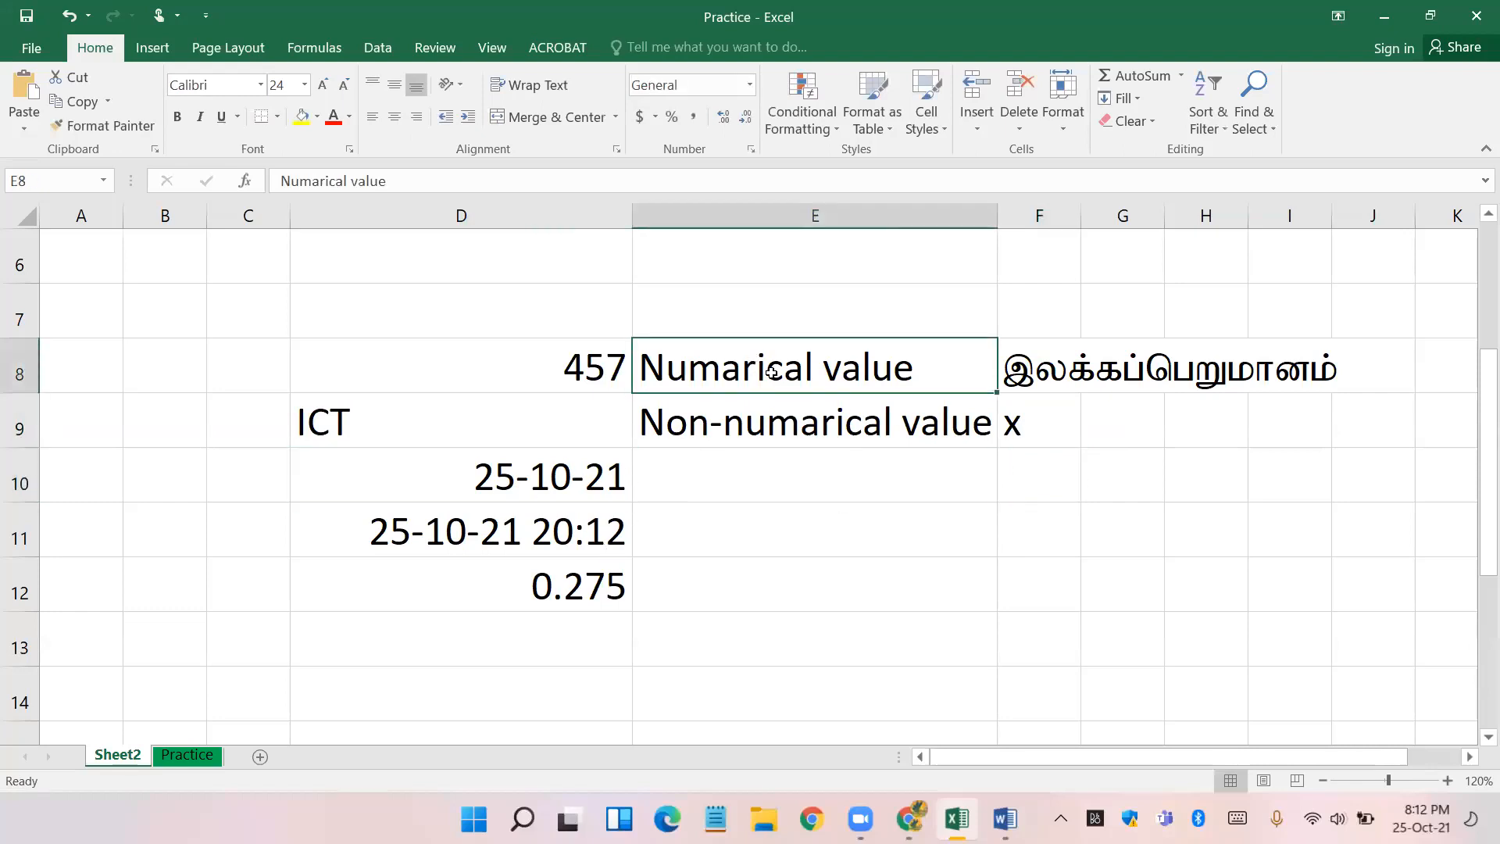
{"action": "key", "text": "ctrl+c"}
{"action": "left_click_drag", "start_coordinate": [779, 464], "coordinate": [790, 583]}
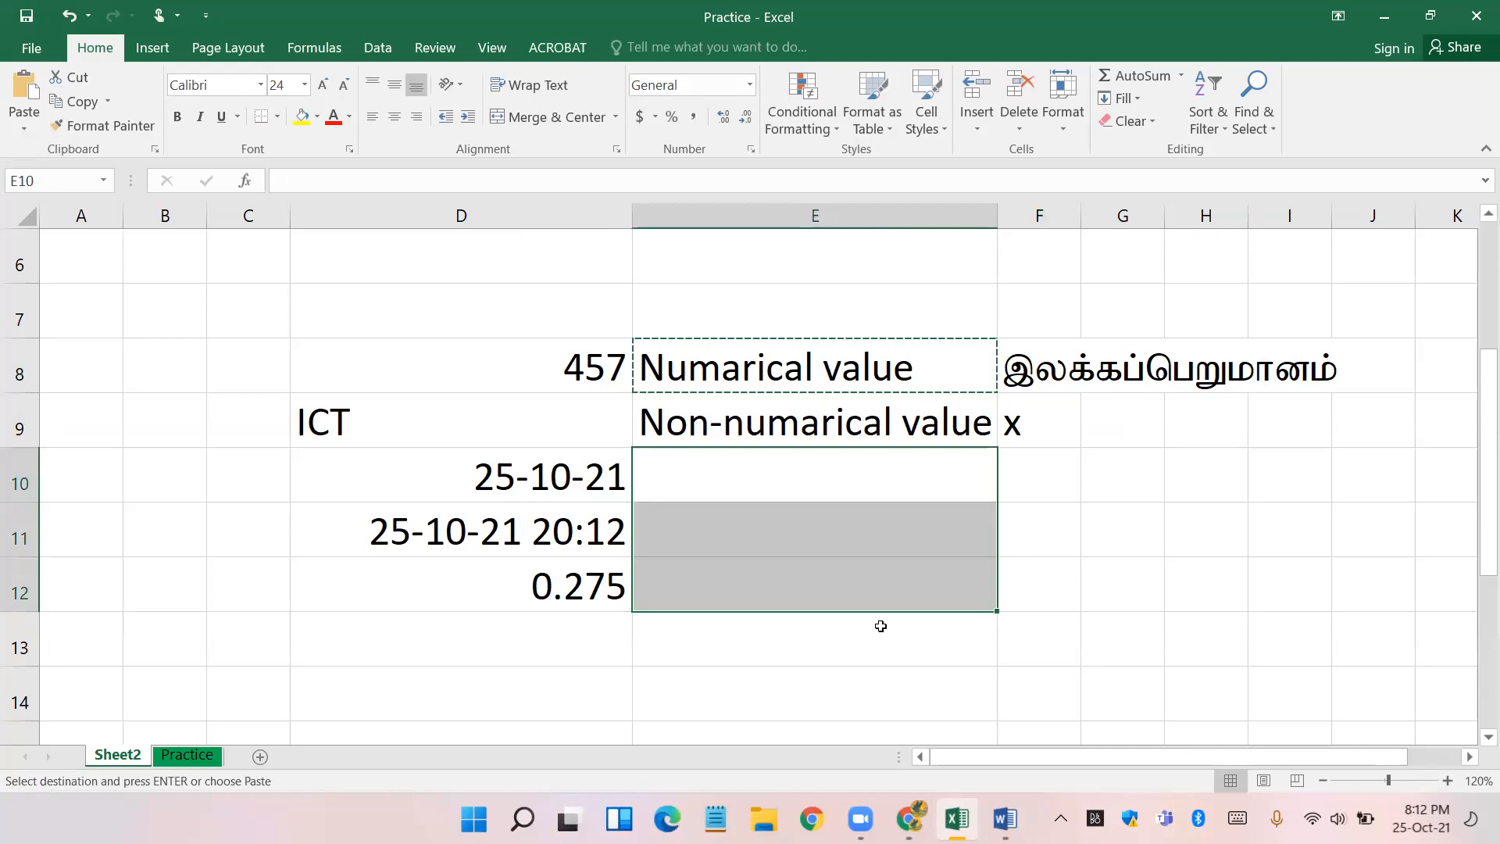
{"action": "key", "text": "ctrl+v"}
{"action": "left_click", "coordinate": [1278, 678]}
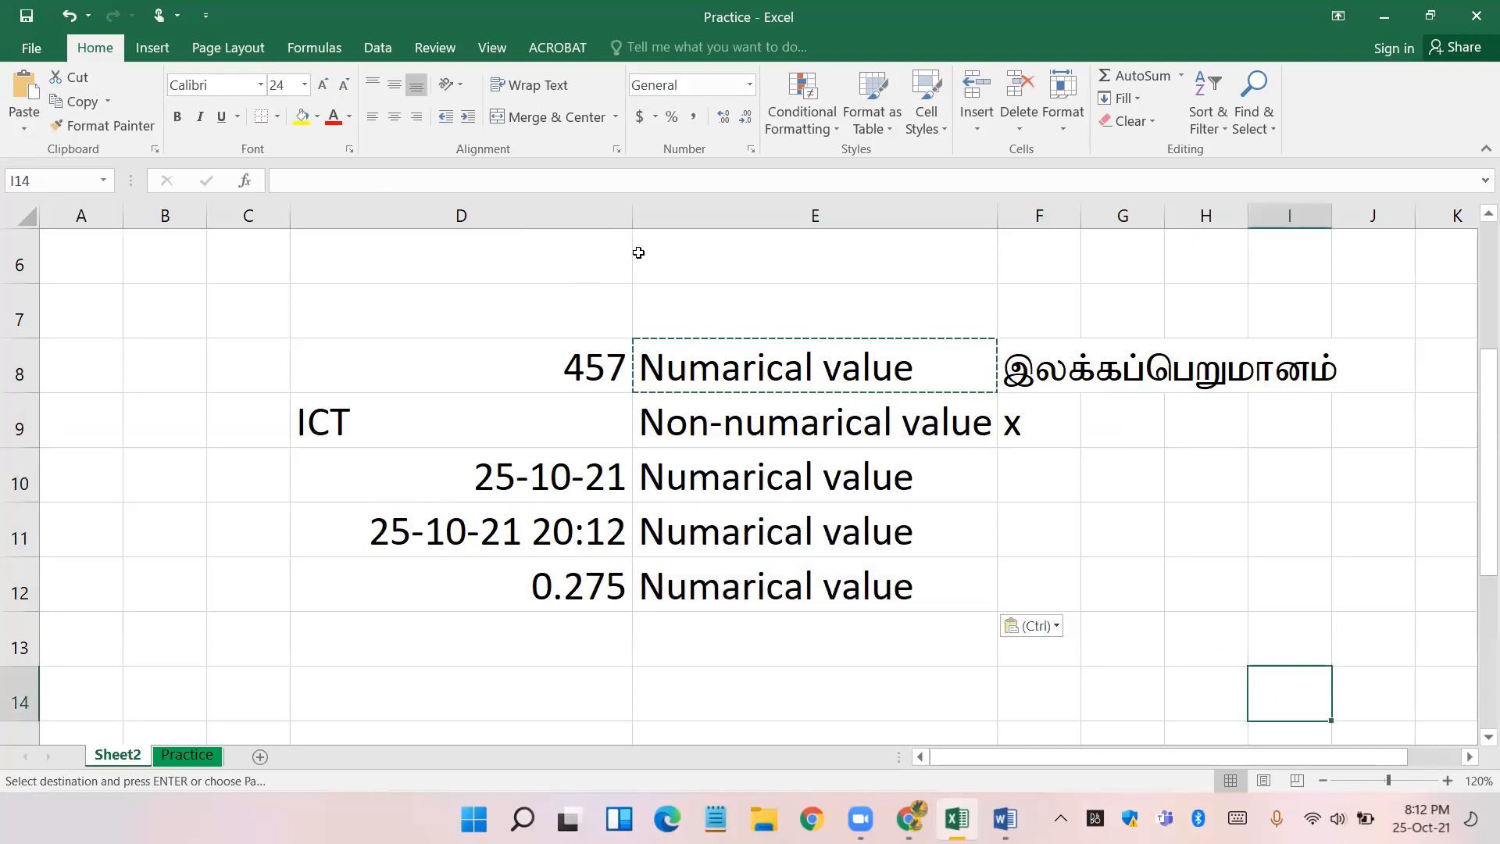
{"action": "key", "text": "Escape"}
{"action": "left_click_drag", "start_coordinate": [632, 217], "coordinate": [707, 219]}
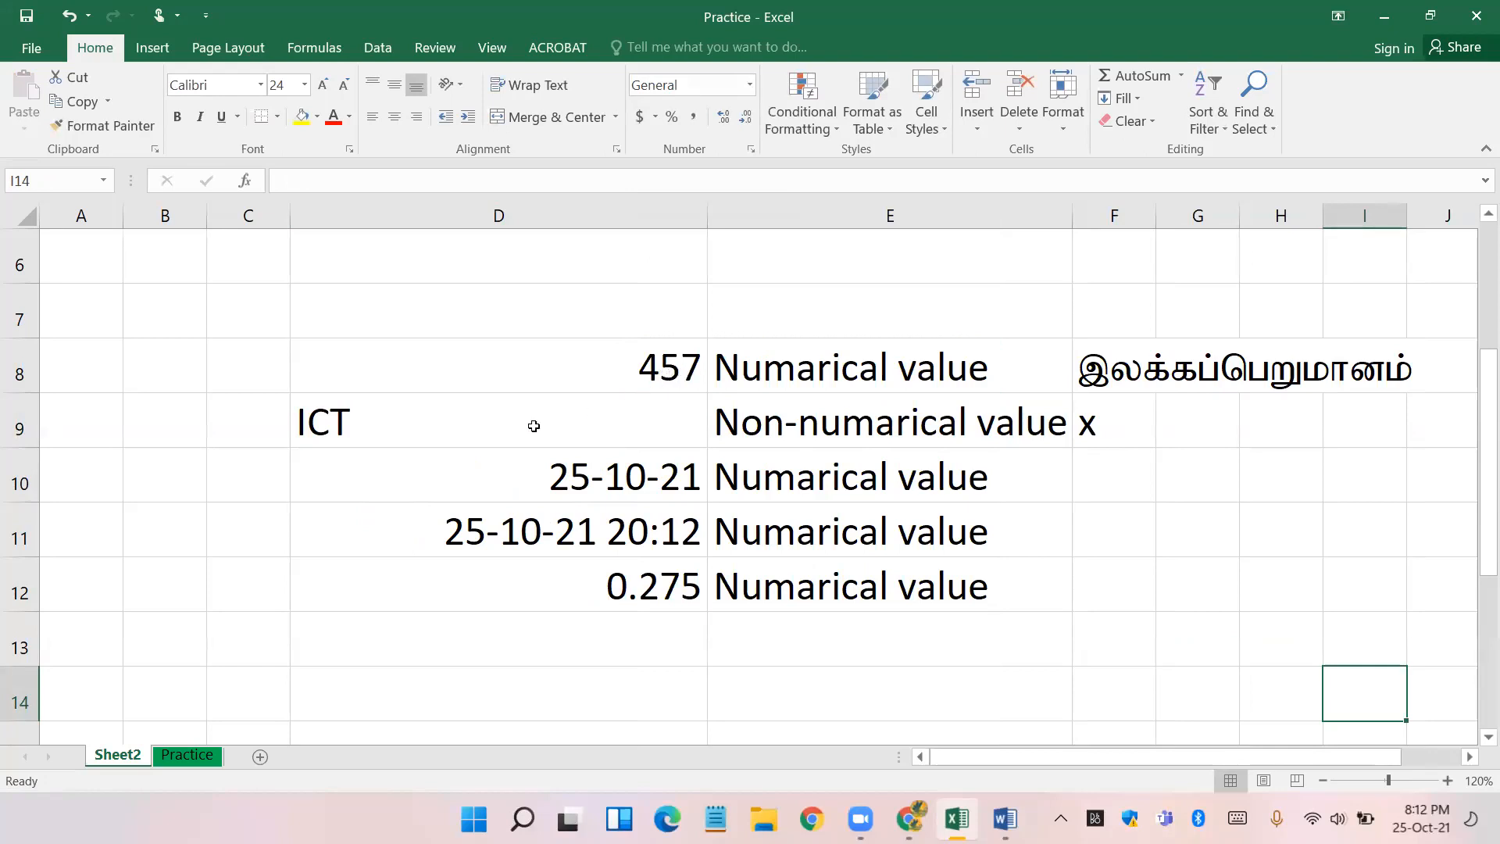
- Compare the alignment of the entries in D8 through D11 and enter "Class" in cell D13
{"action": "left_click", "coordinate": [414, 424]}
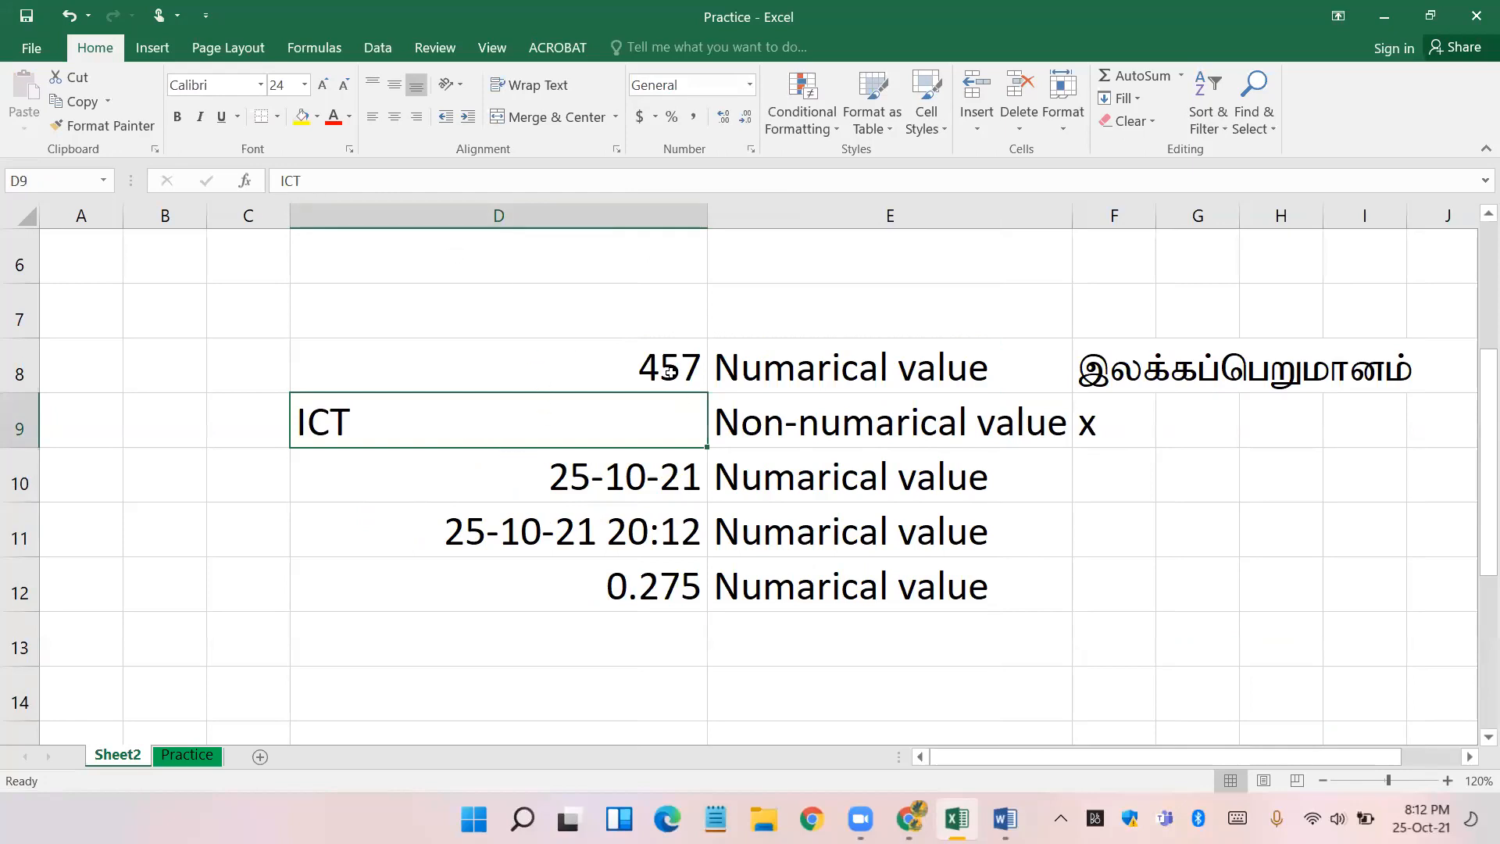
{"action": "left_click_drag", "start_coordinate": [670, 372], "coordinate": [675, 547]}
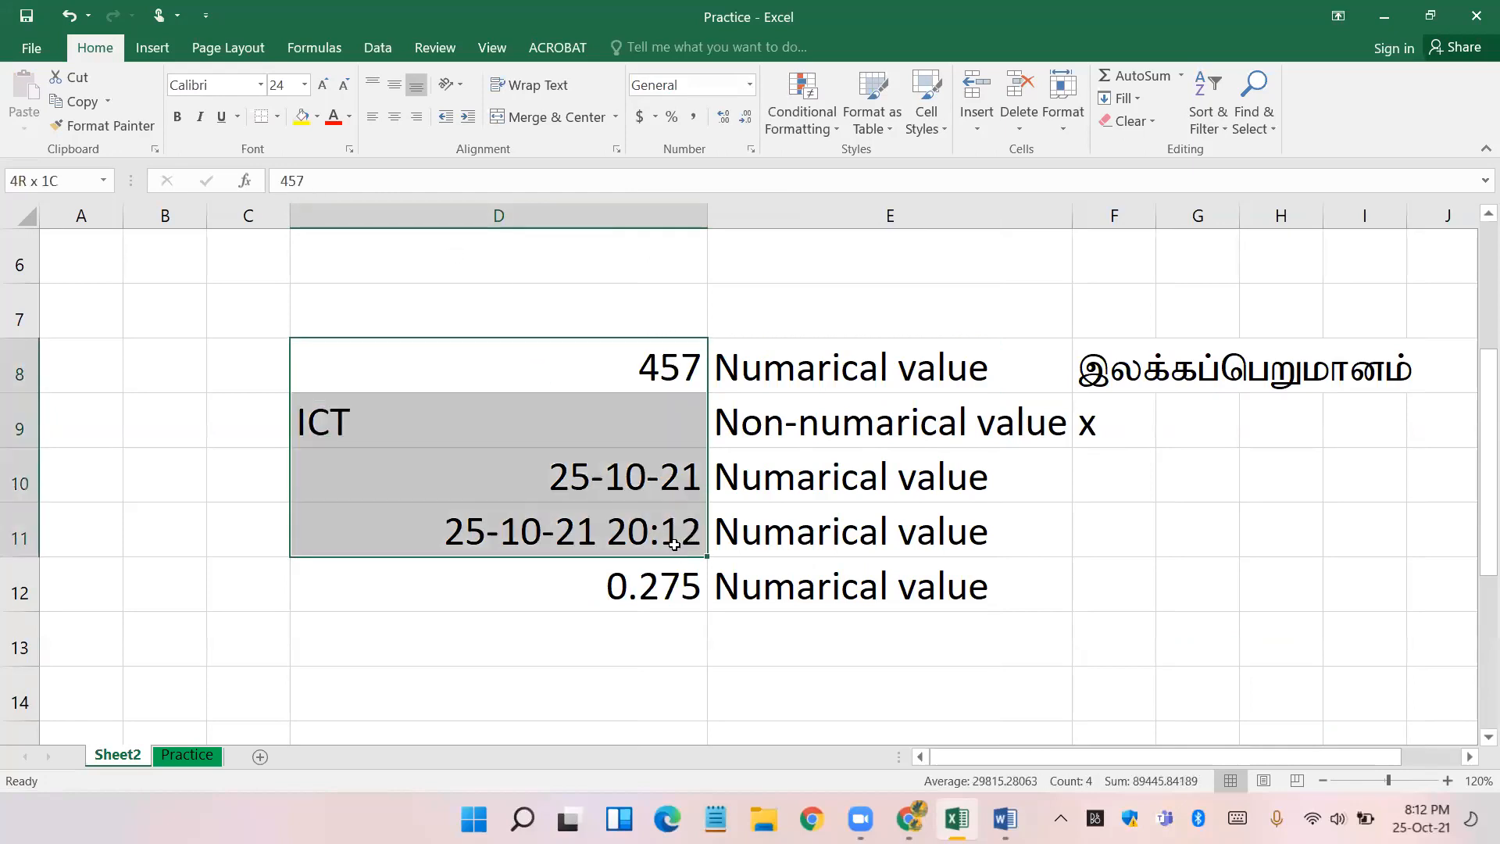
{"action": "left_click", "coordinate": [371, 416]}
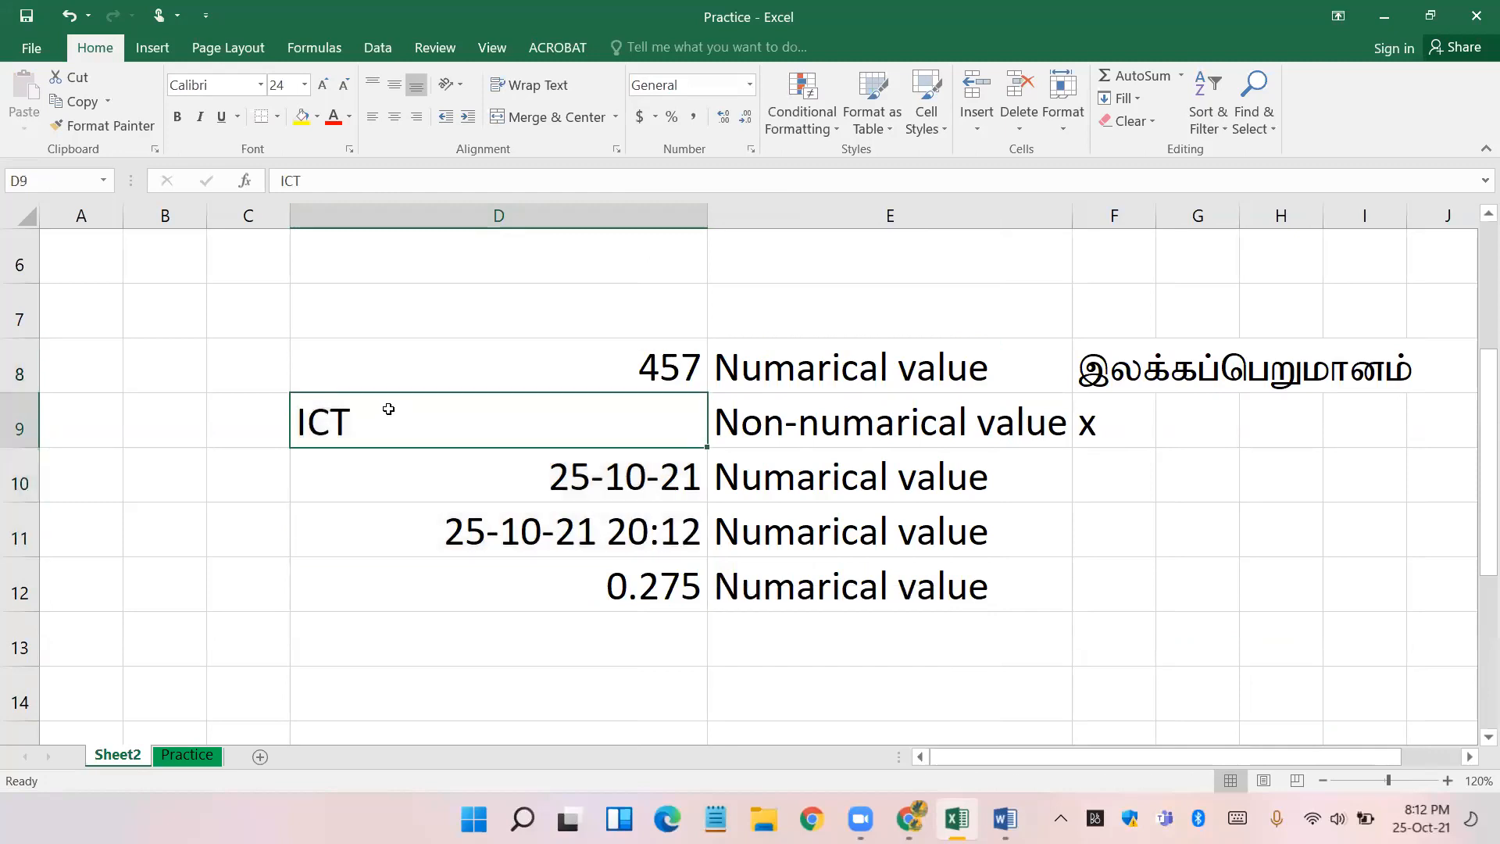
{"action": "key", "text": "Down"}
{"action": "left_click", "coordinate": [519, 651]}
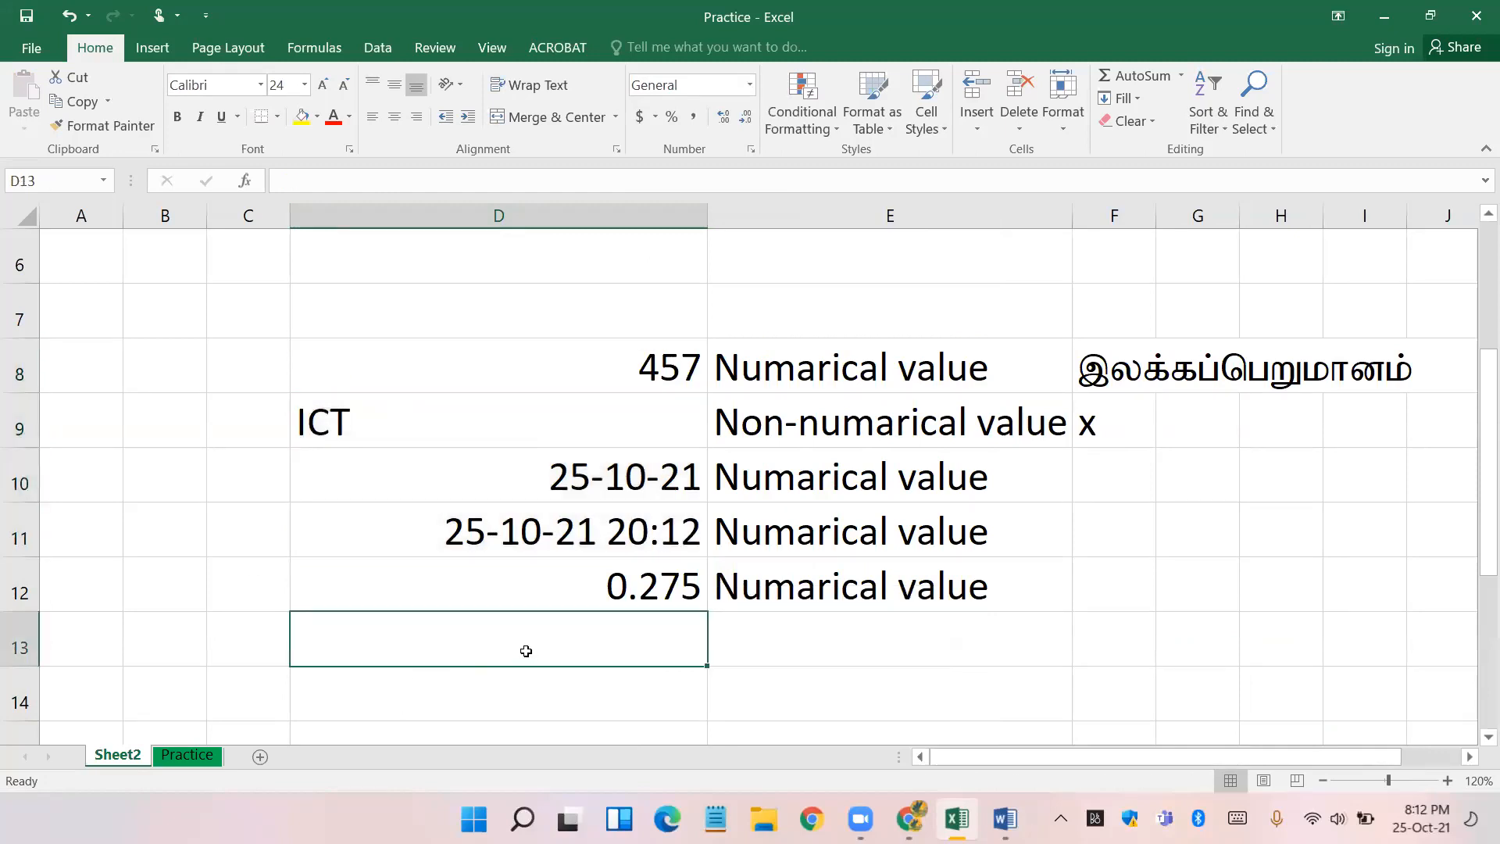
{"action": "type", "text": "CLass"}
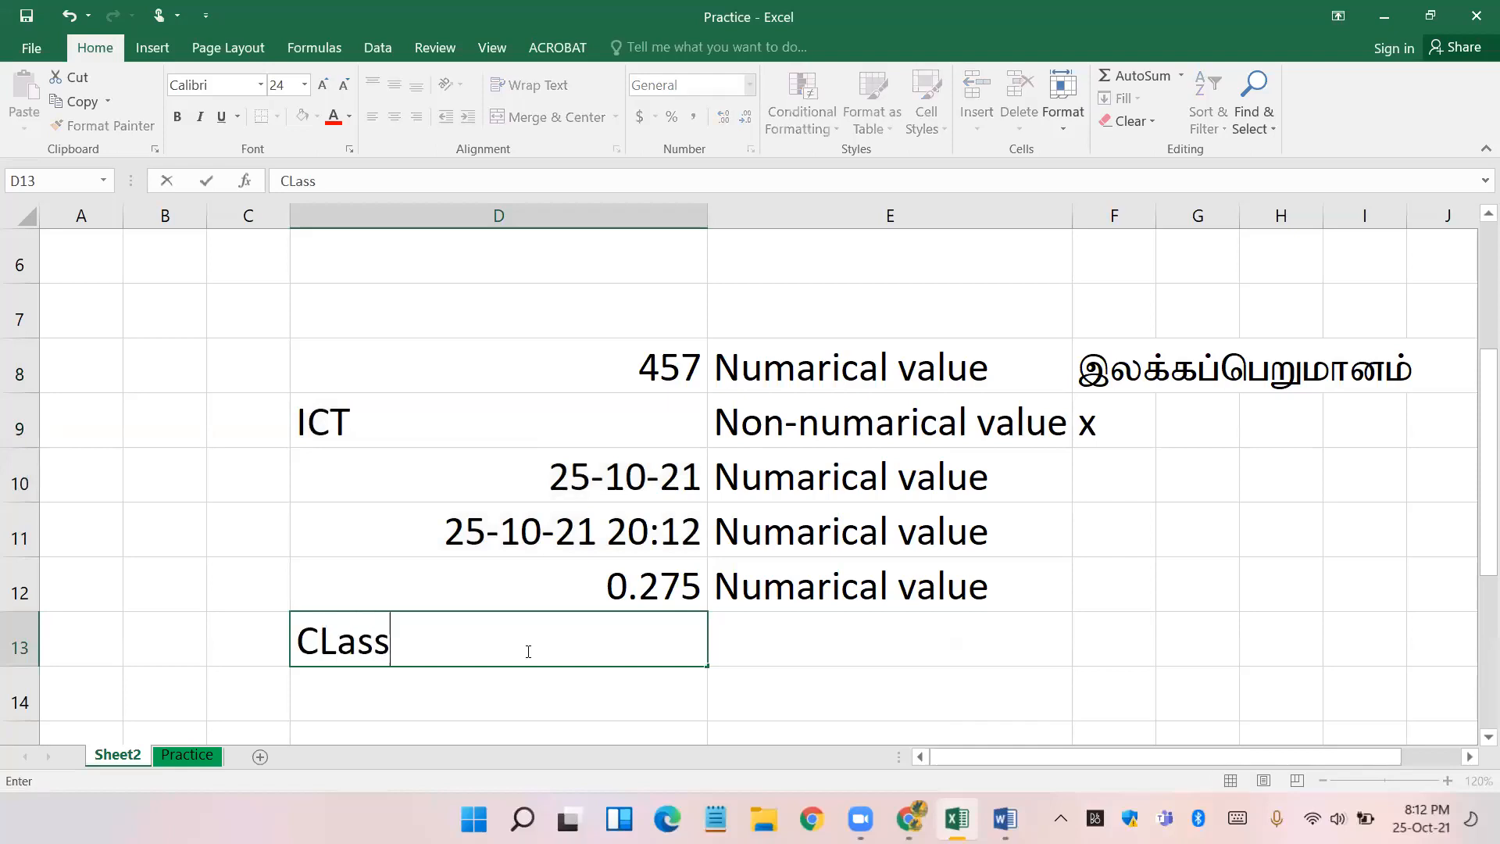
{"action": "key", "text": "Return"}
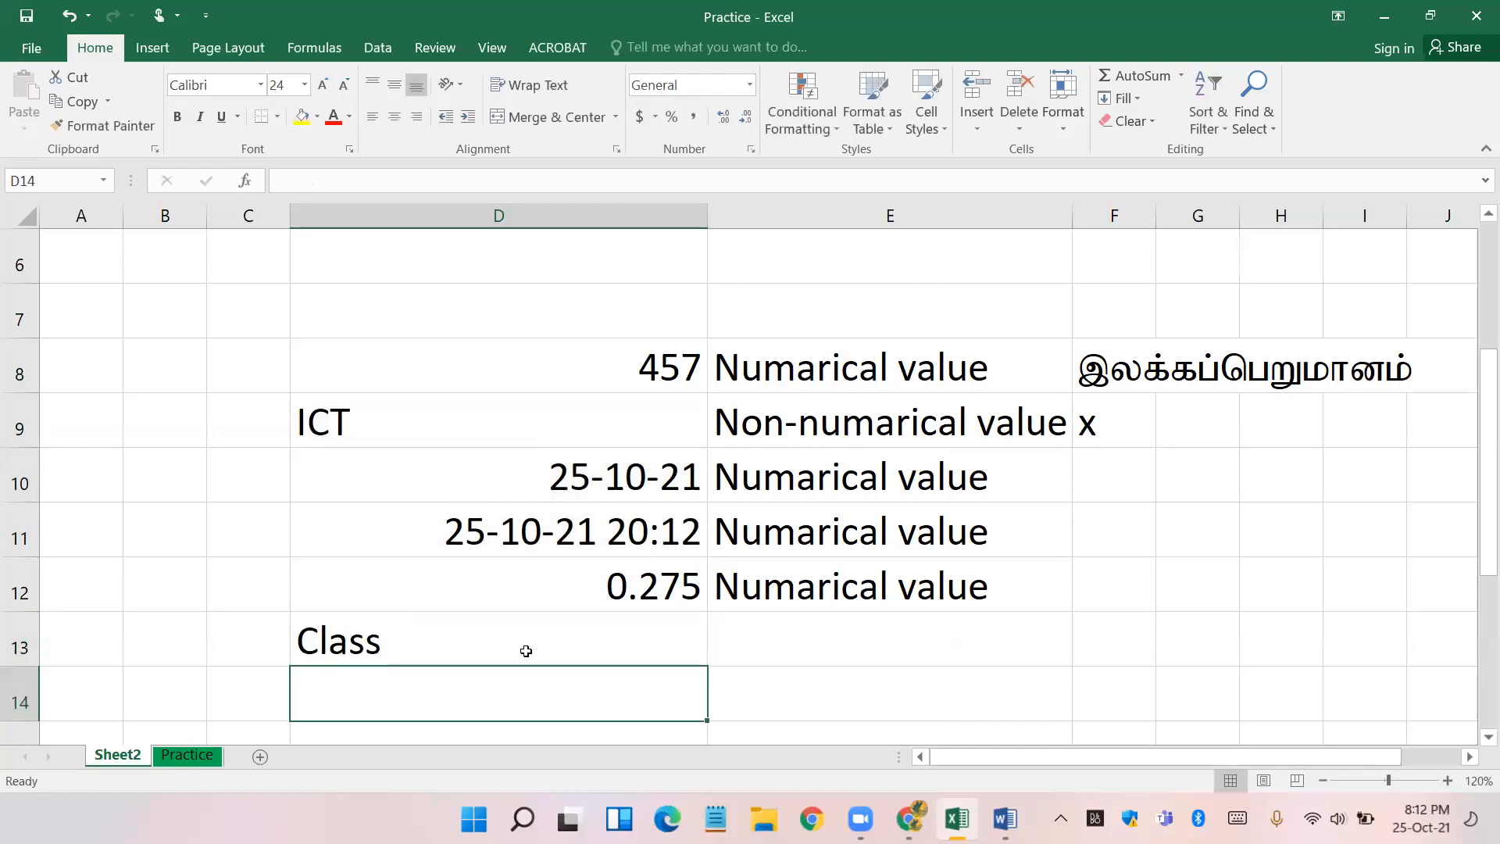
- Examine the text and numeric samples in D8 through D13, comparing how each type is aligned in its cell
{"action": "left_click", "coordinate": [375, 650]}
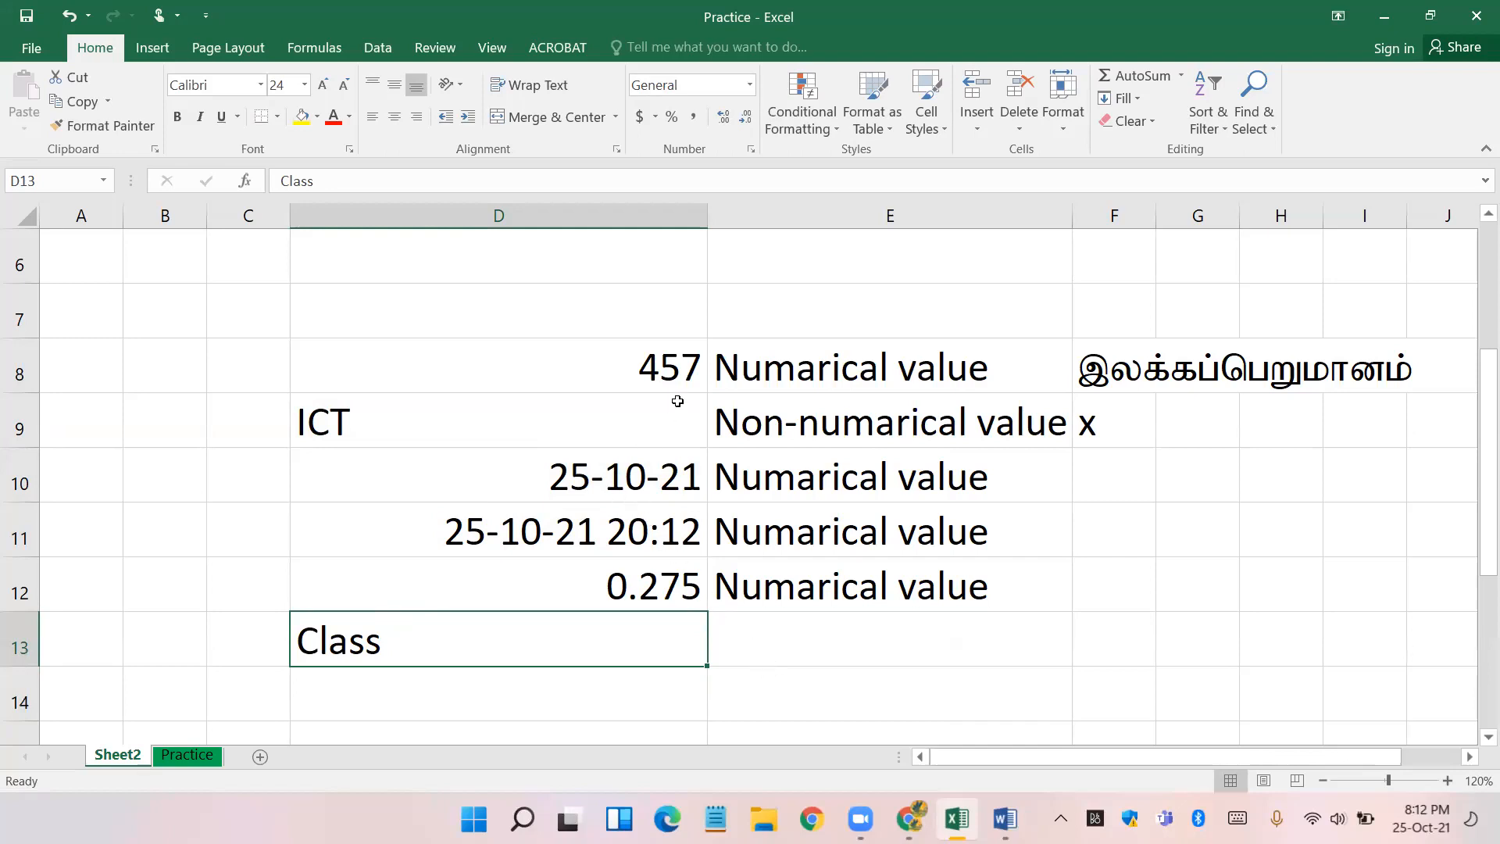
{"action": "left_click", "coordinate": [665, 373]}
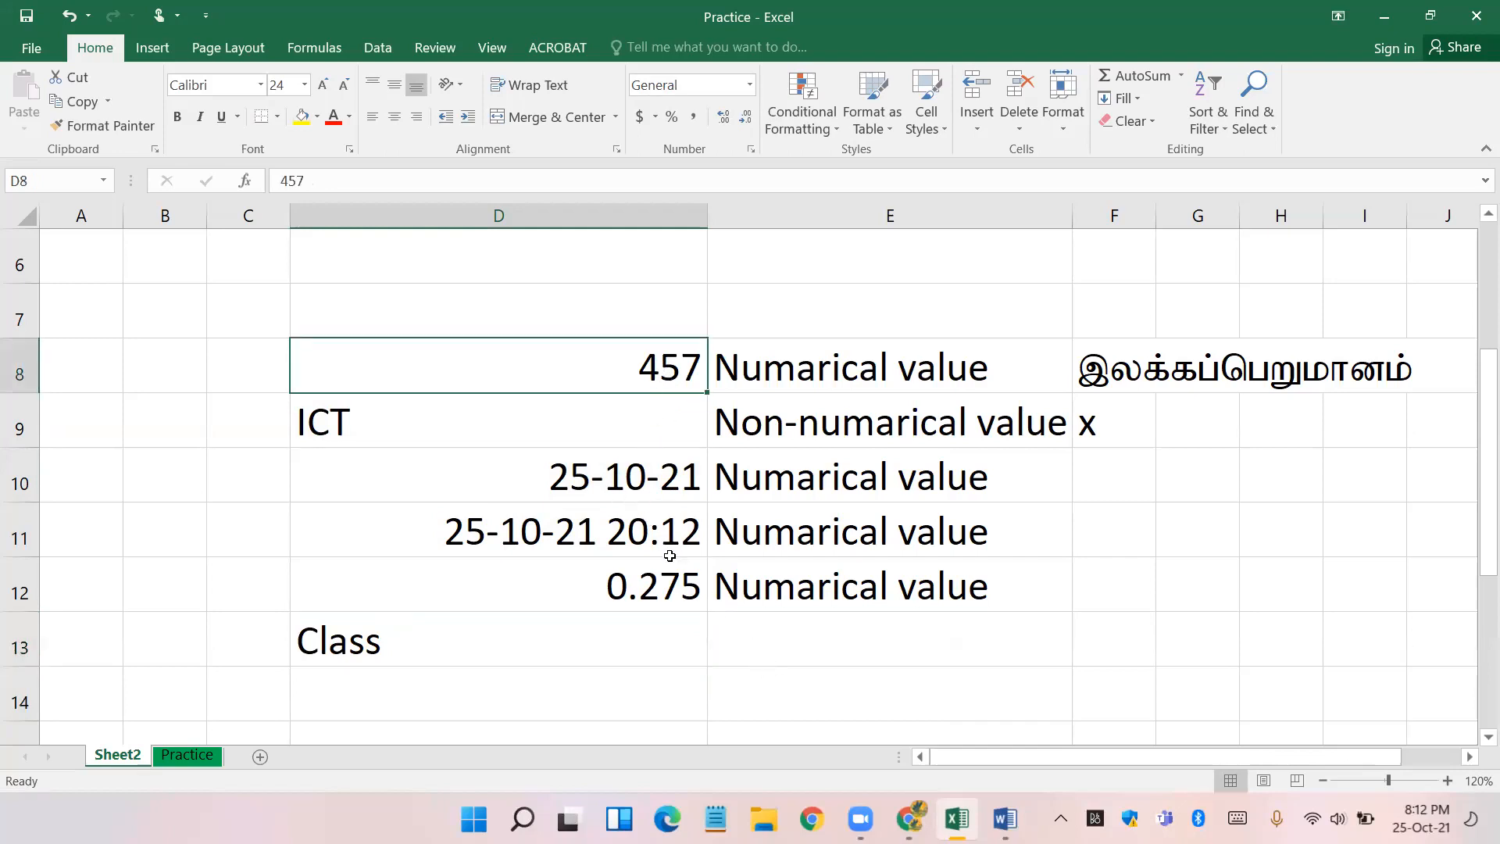
{"action": "scroll", "coordinate": [670, 553], "scroll_direction": "down", "scroll_amount": 3}
{"action": "scroll", "coordinate": [670, 549], "scroll_direction": "up", "scroll_amount": 3}
{"action": "scroll", "coordinate": [648, 663], "scroll_direction": "down", "scroll_amount": 3}
{"action": "scroll", "coordinate": [586, 607], "scroll_direction": "up", "scroll_amount": 3}
{"action": "left_click", "coordinate": [433, 428]}
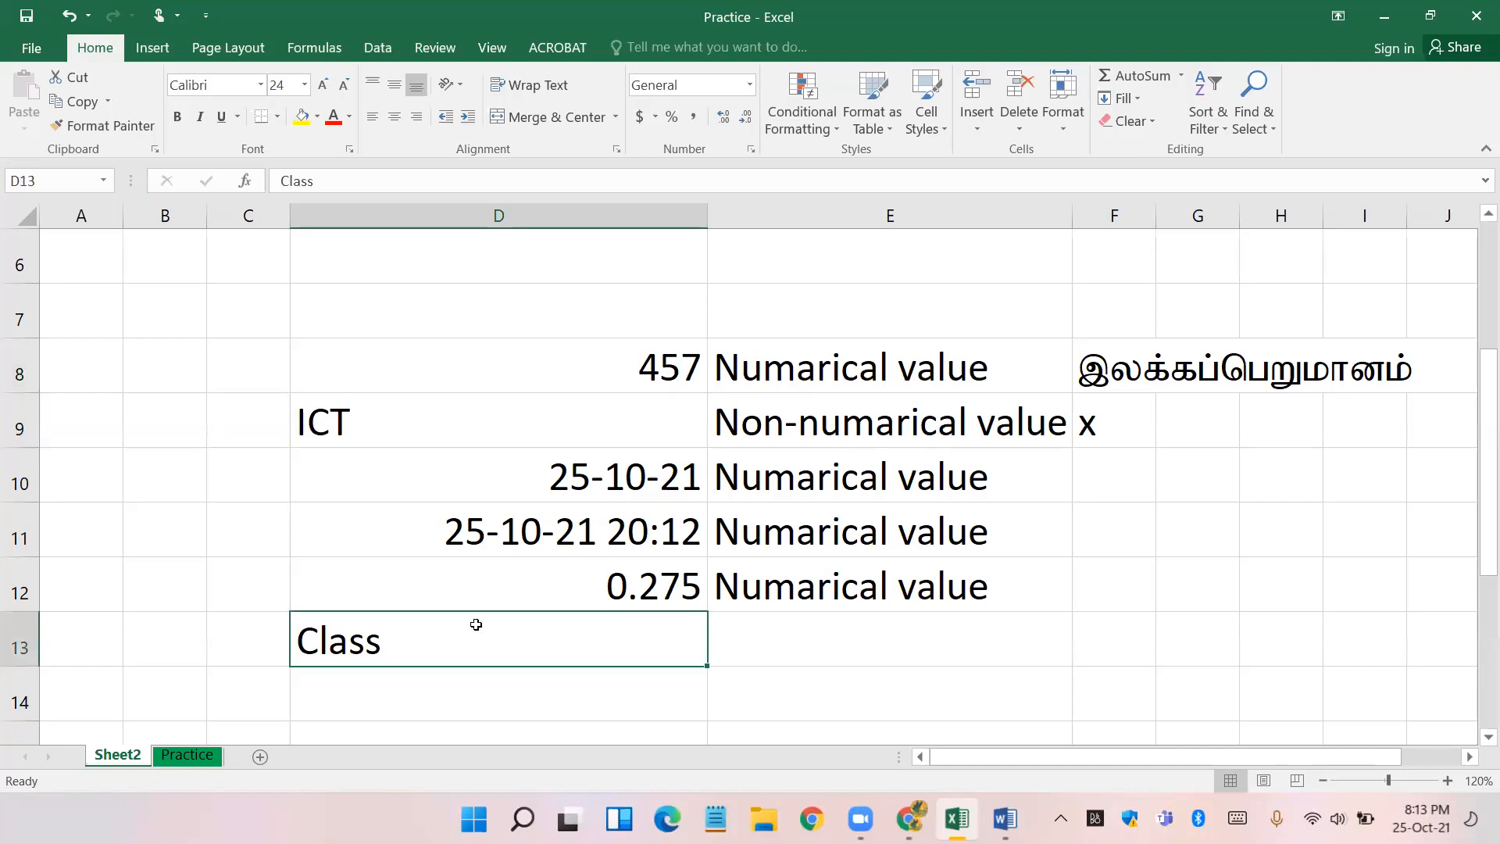
{"action": "left_click", "coordinate": [646, 368]}
{"action": "left_click", "coordinate": [637, 483]}
{"action": "left_click", "coordinate": [657, 547]}
{"action": "left_click", "coordinate": [677, 599]}
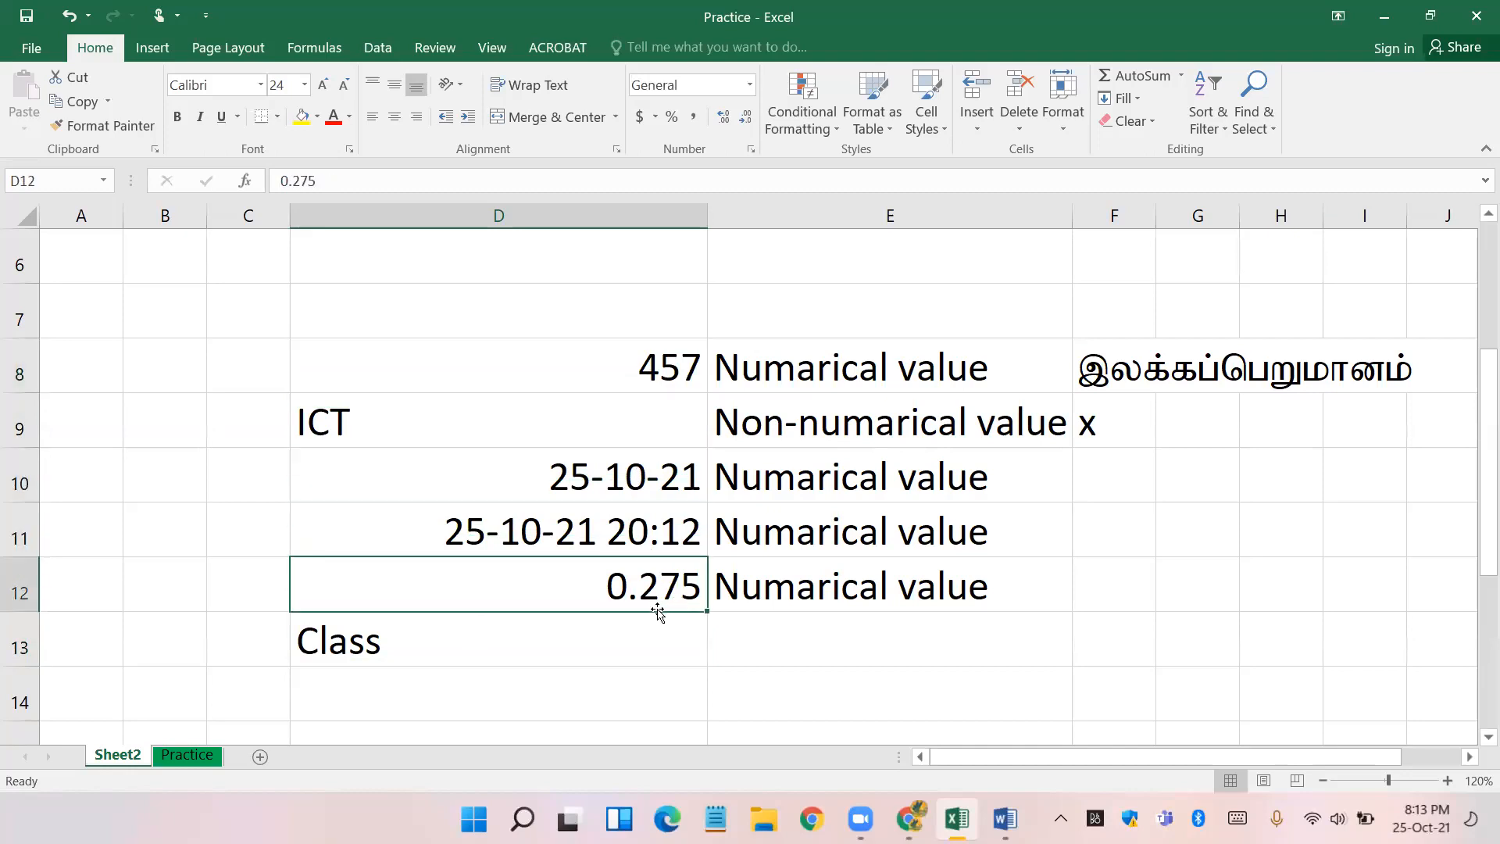
- Label the value types in column F: "Date" in F10, "Time" in F11 and "Floating number" in F12
{"action": "left_click", "coordinate": [614, 473]}
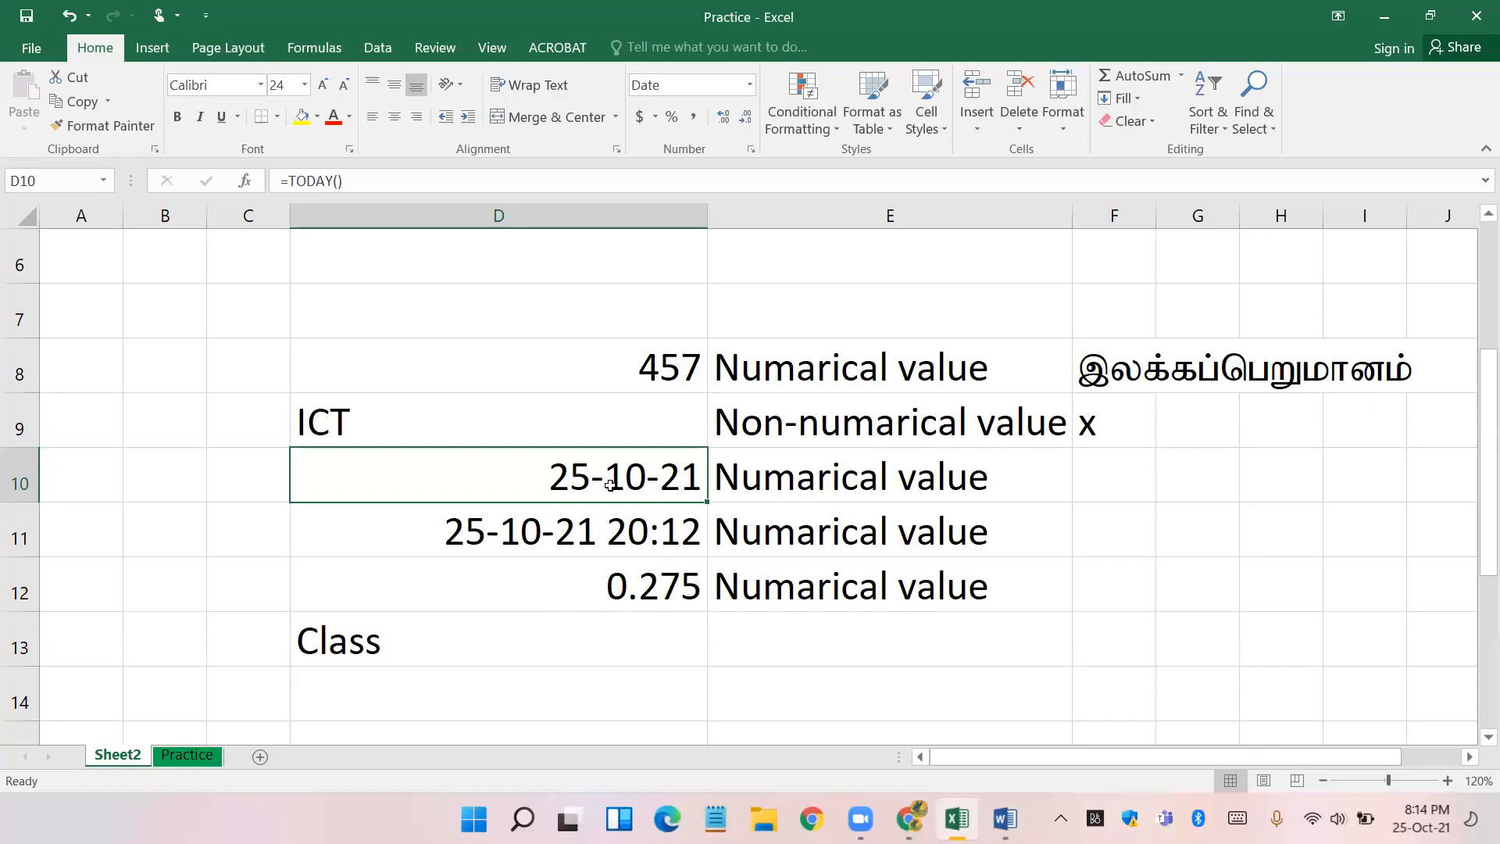
{"action": "left_click", "coordinate": [1110, 473]}
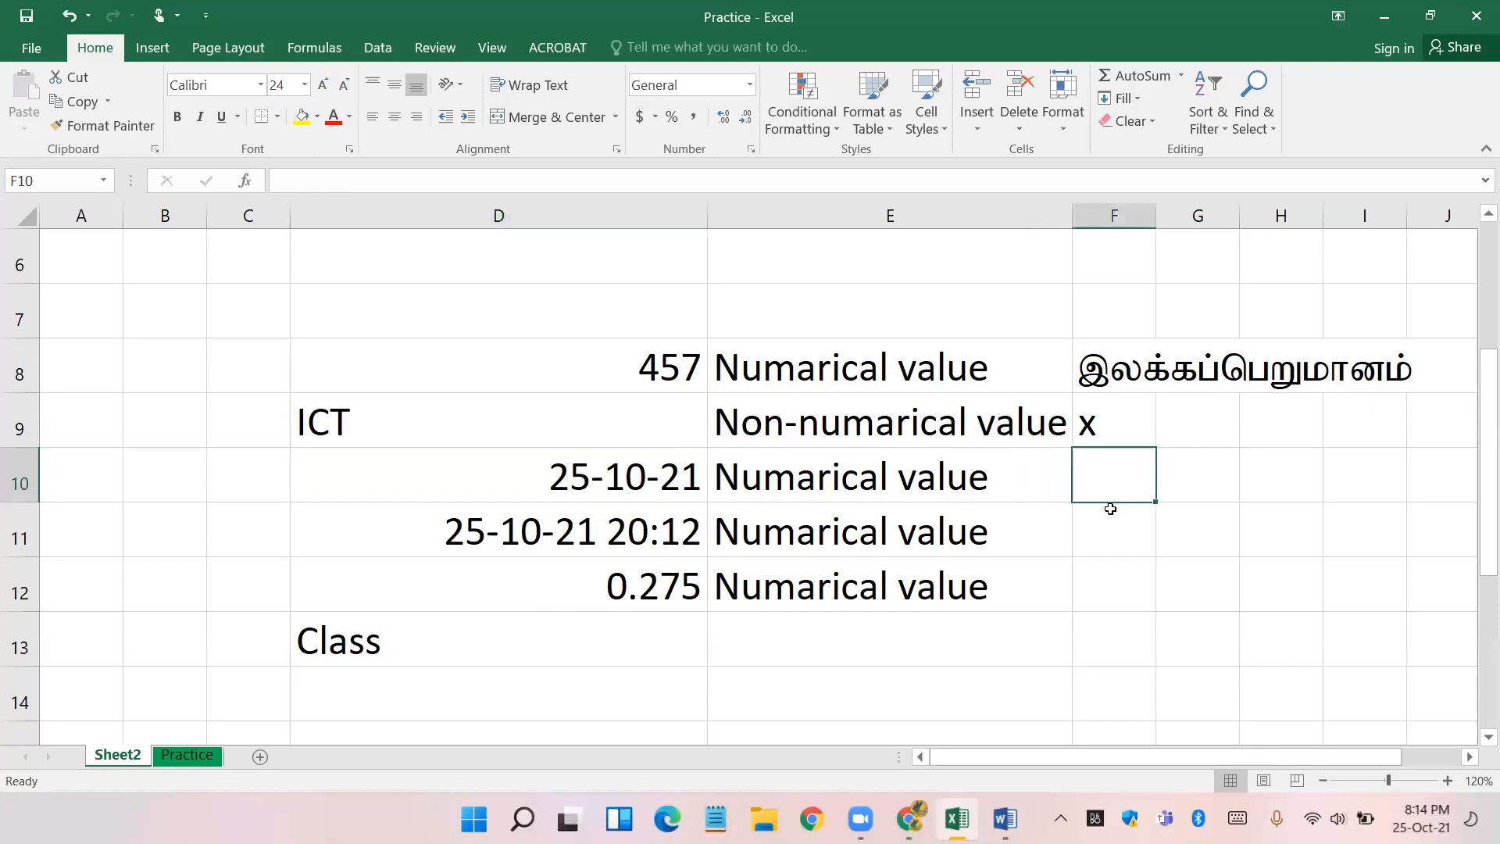
{"action": "type", "text": "Date"}
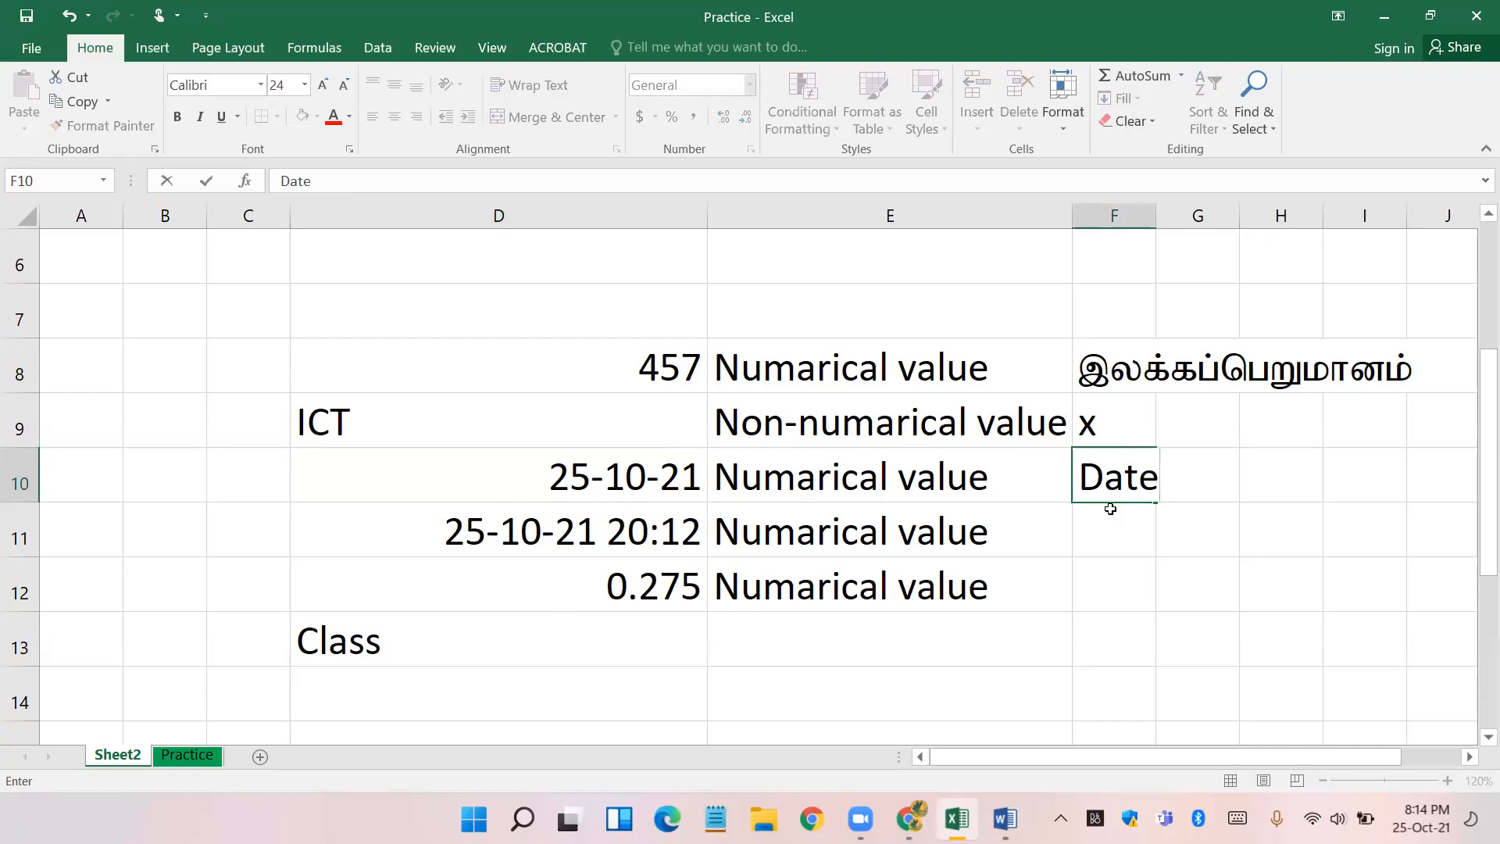
{"action": "left_click", "coordinate": [1120, 529]}
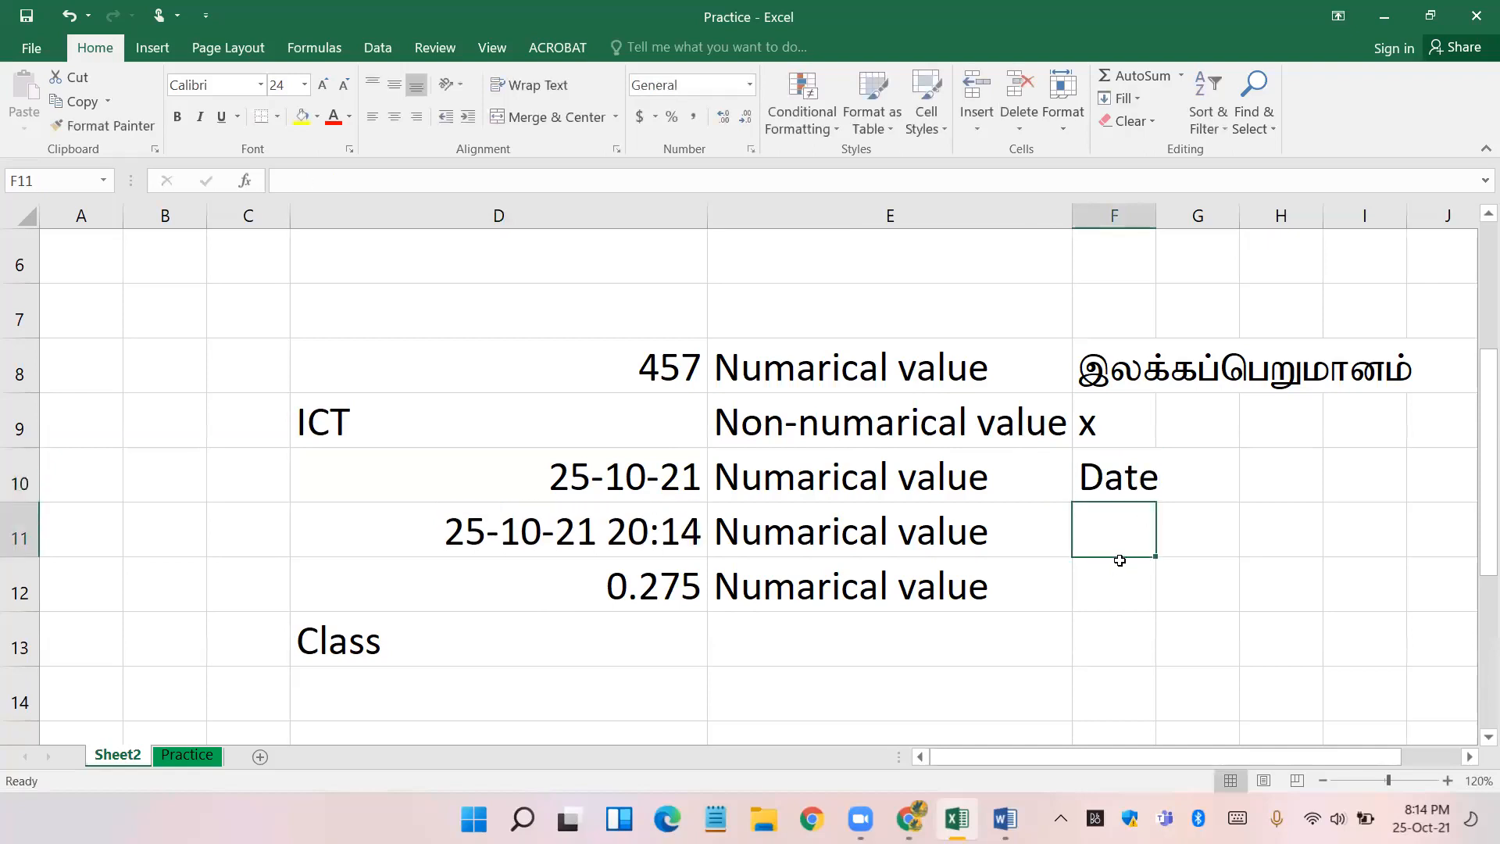
{"action": "type", "text": "Time"}
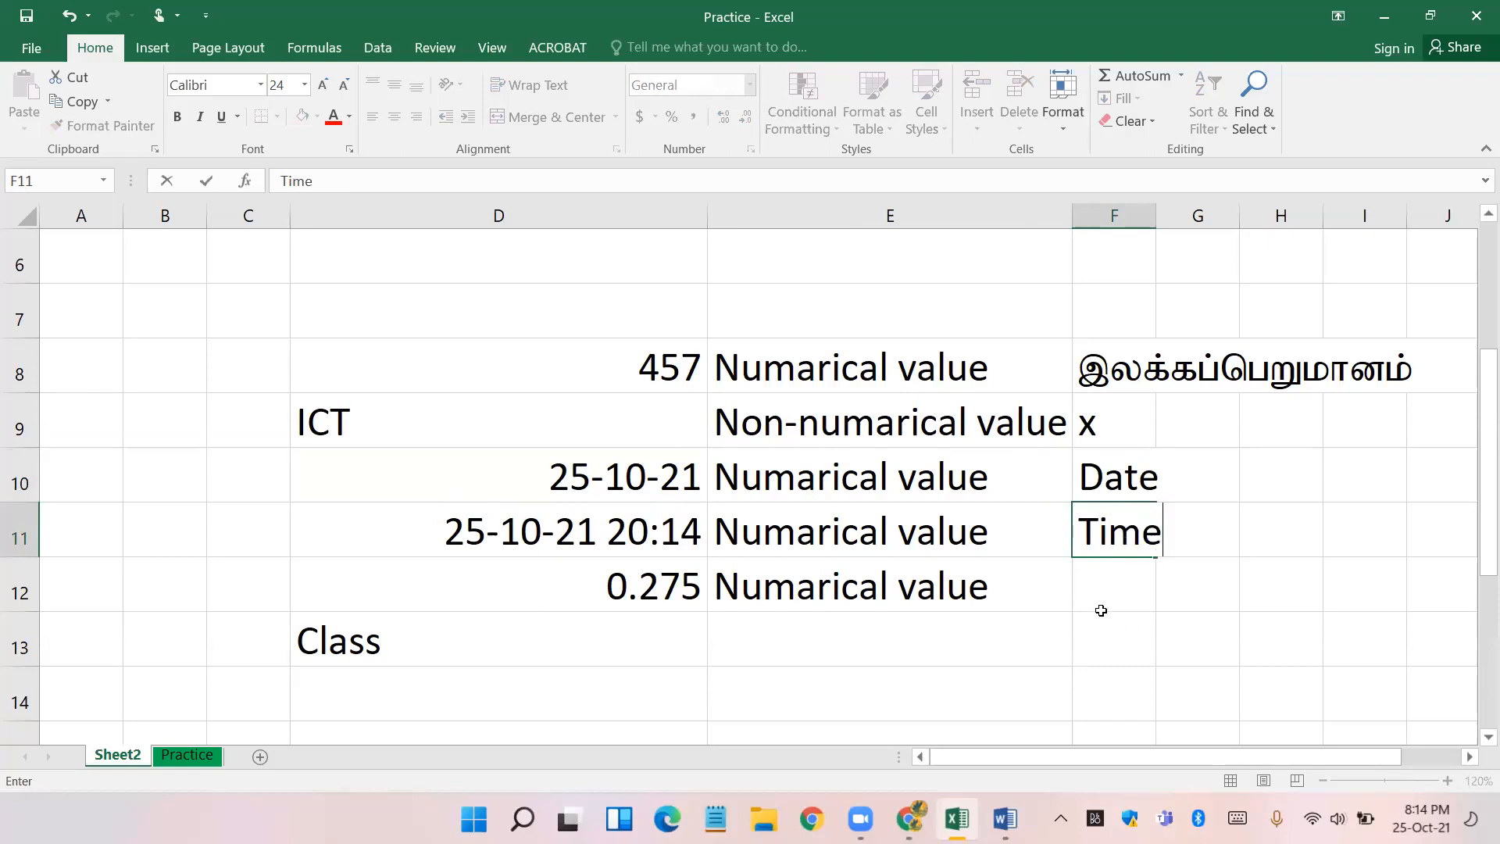
{"action": "left_click", "coordinate": [1094, 587]}
{"action": "type", "text": "Floa"}
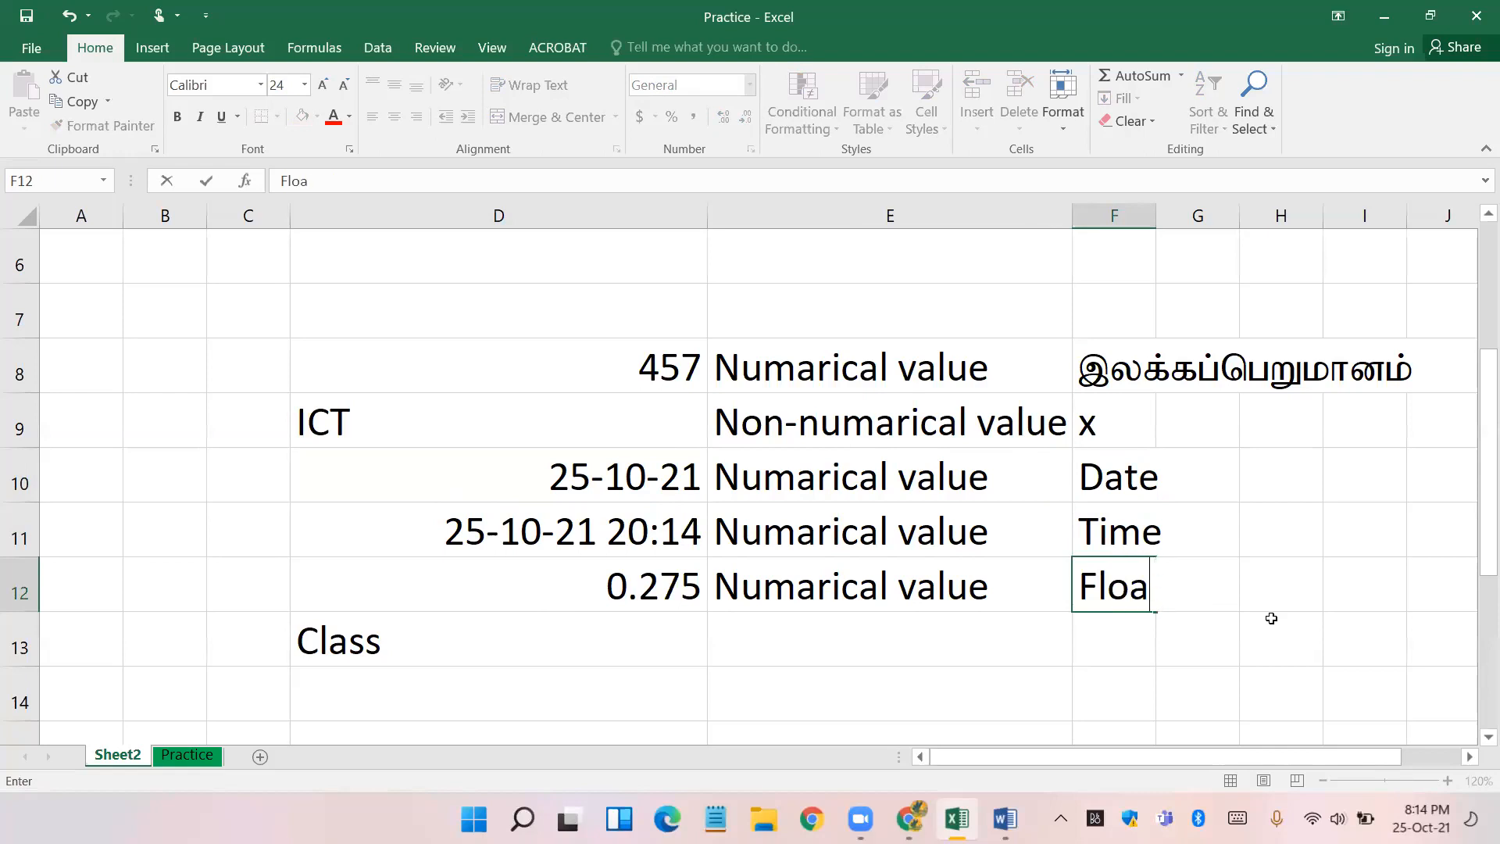
{"action": "type", "text": "ting number"}
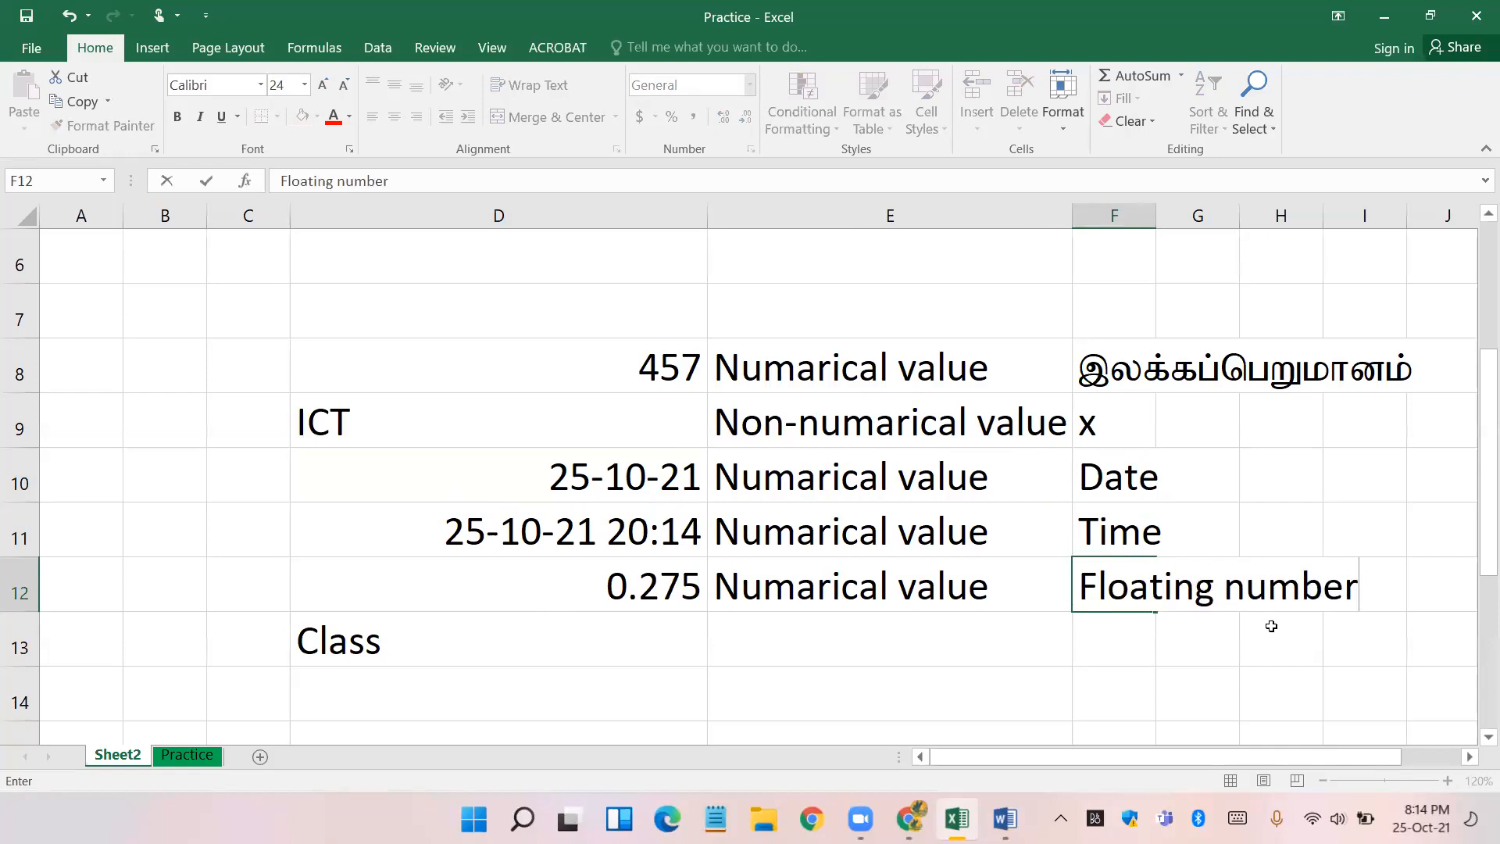
{"action": "left_click", "coordinate": [1267, 657]}
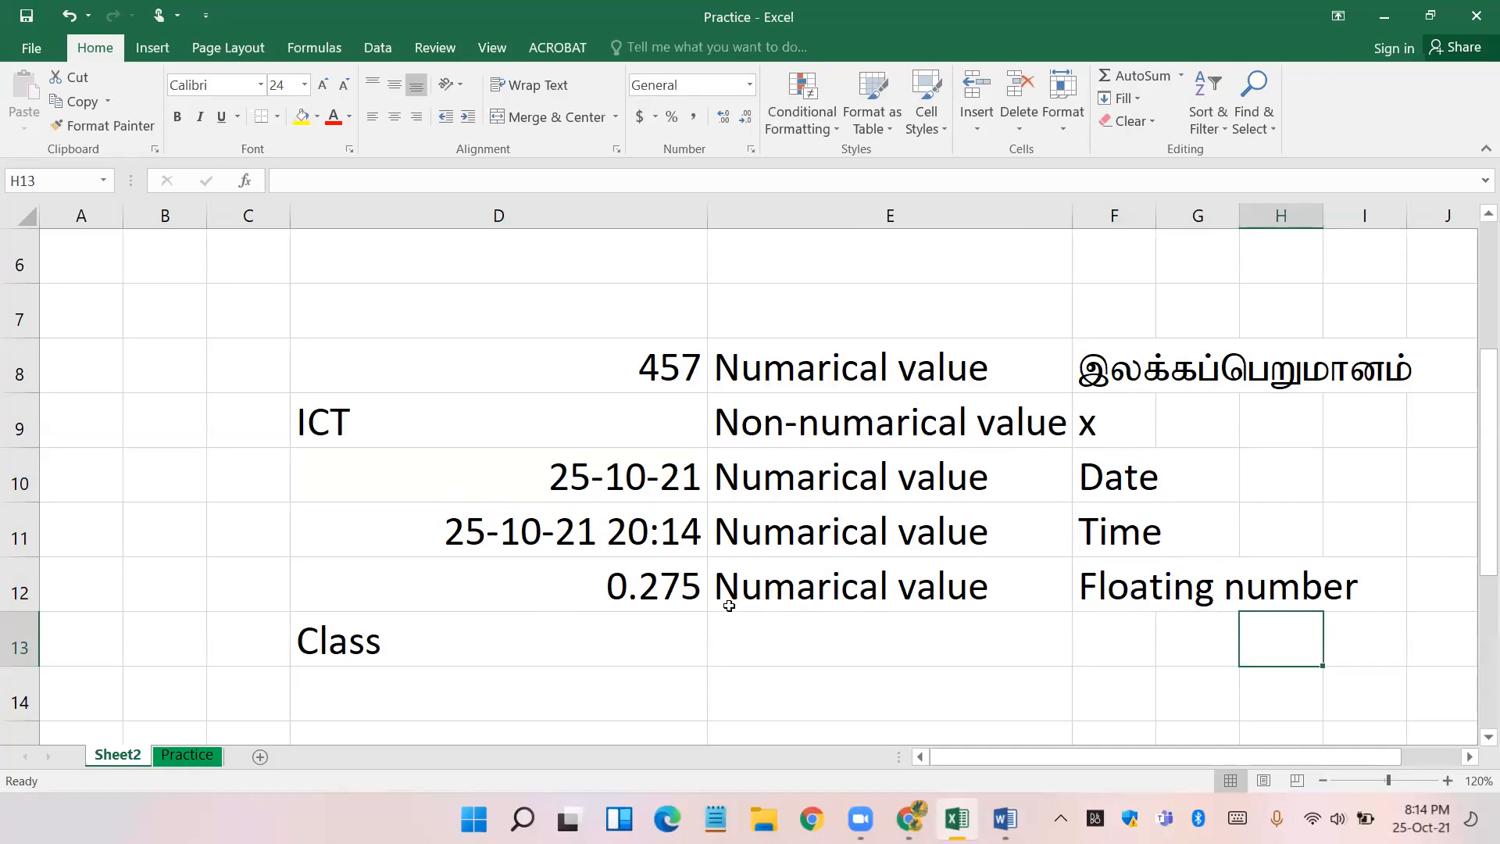
- Enter 150 in cell D14 and label it "Integer" in cell E14
{"action": "left_click", "coordinate": [631, 700]}
{"action": "type", "text": "150"}
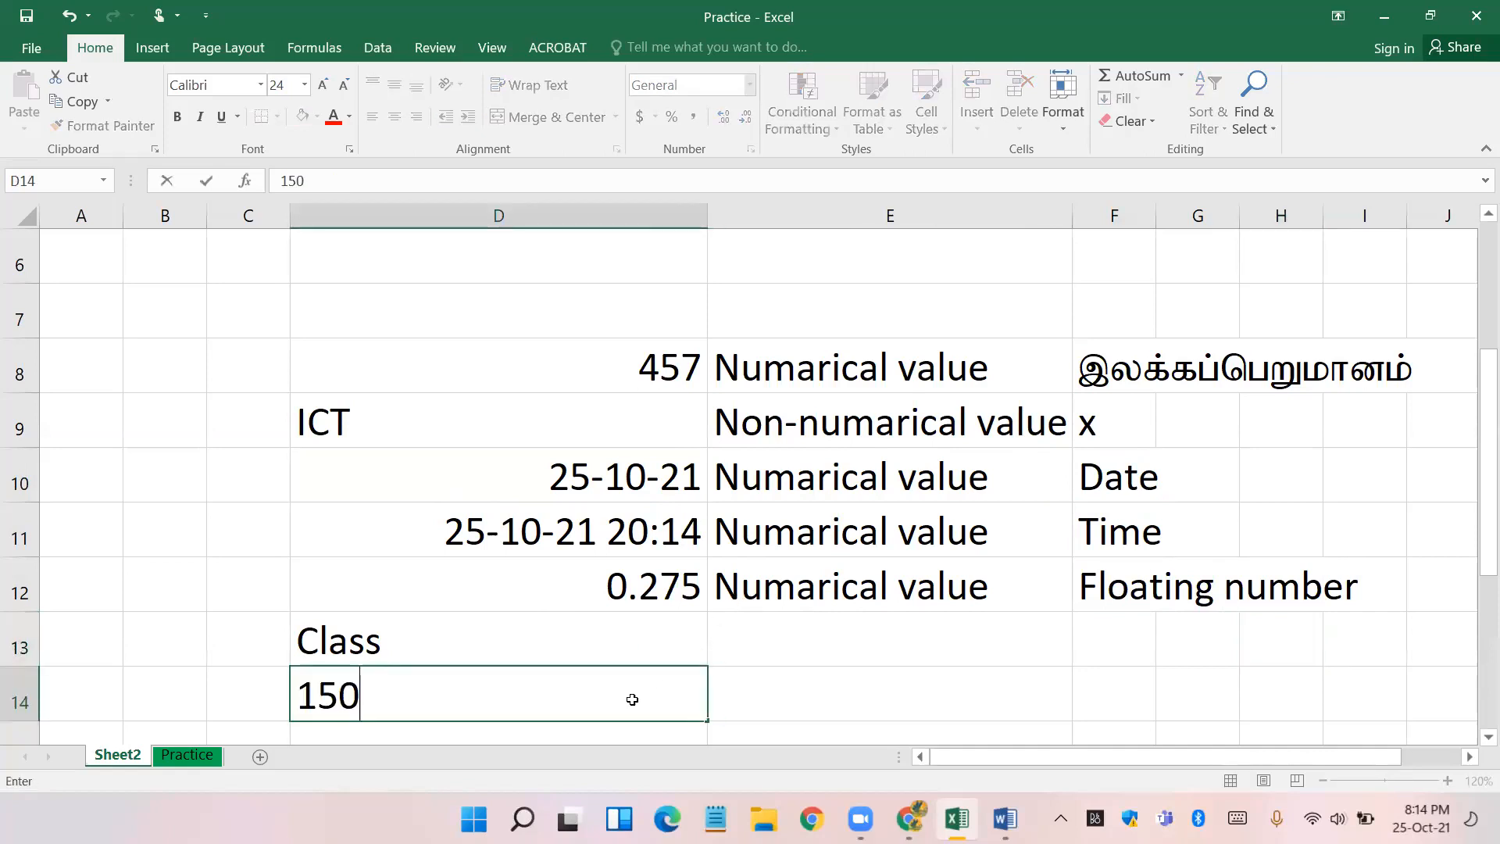
{"action": "key", "text": "Return"}
{"action": "left_click", "coordinate": [838, 635]}
{"action": "type", "text": "Integer"}
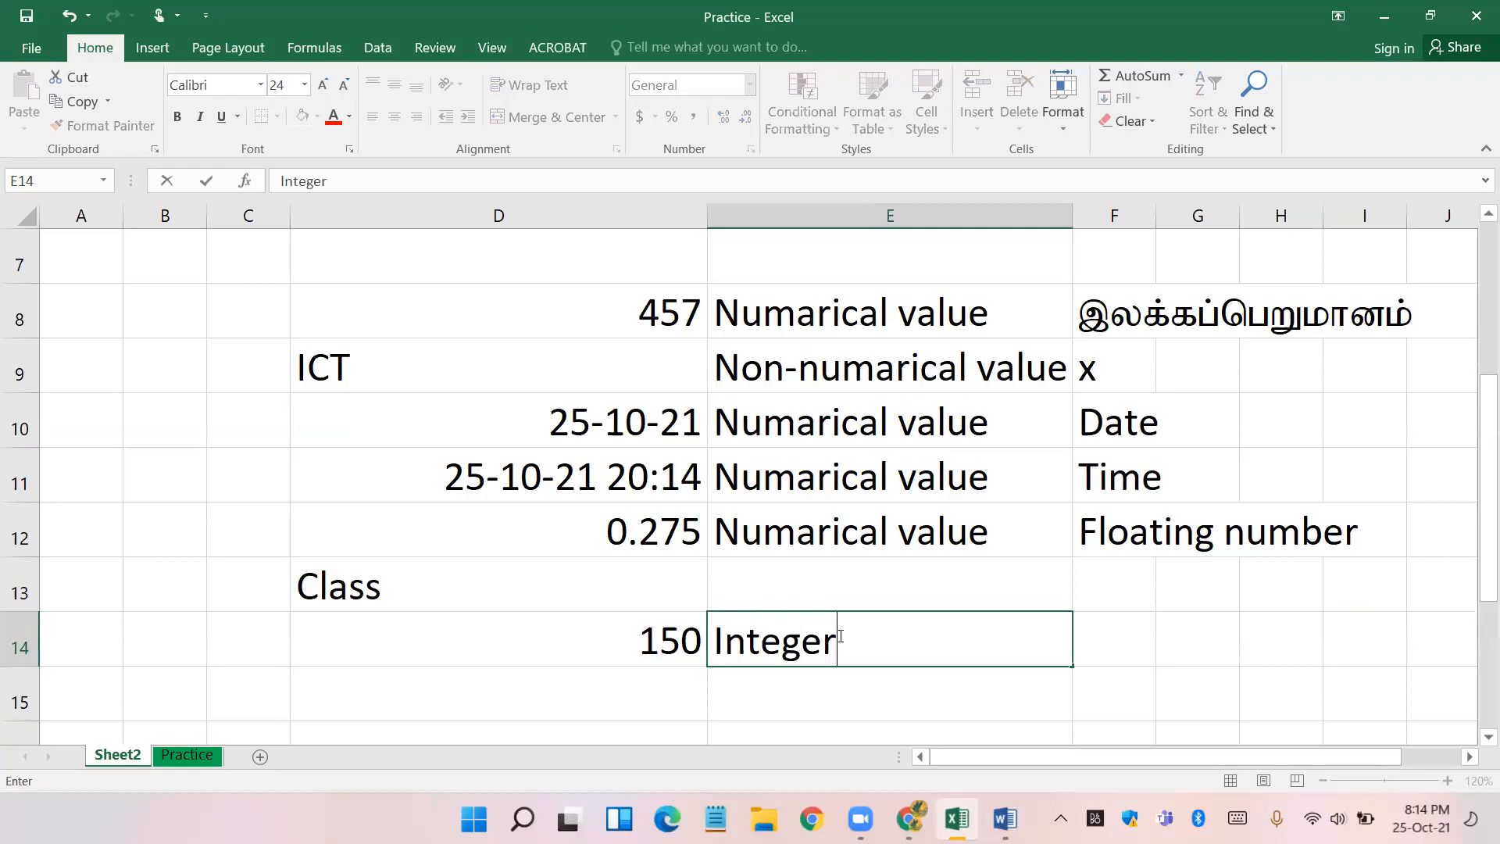
{"action": "key", "text": "Return"}
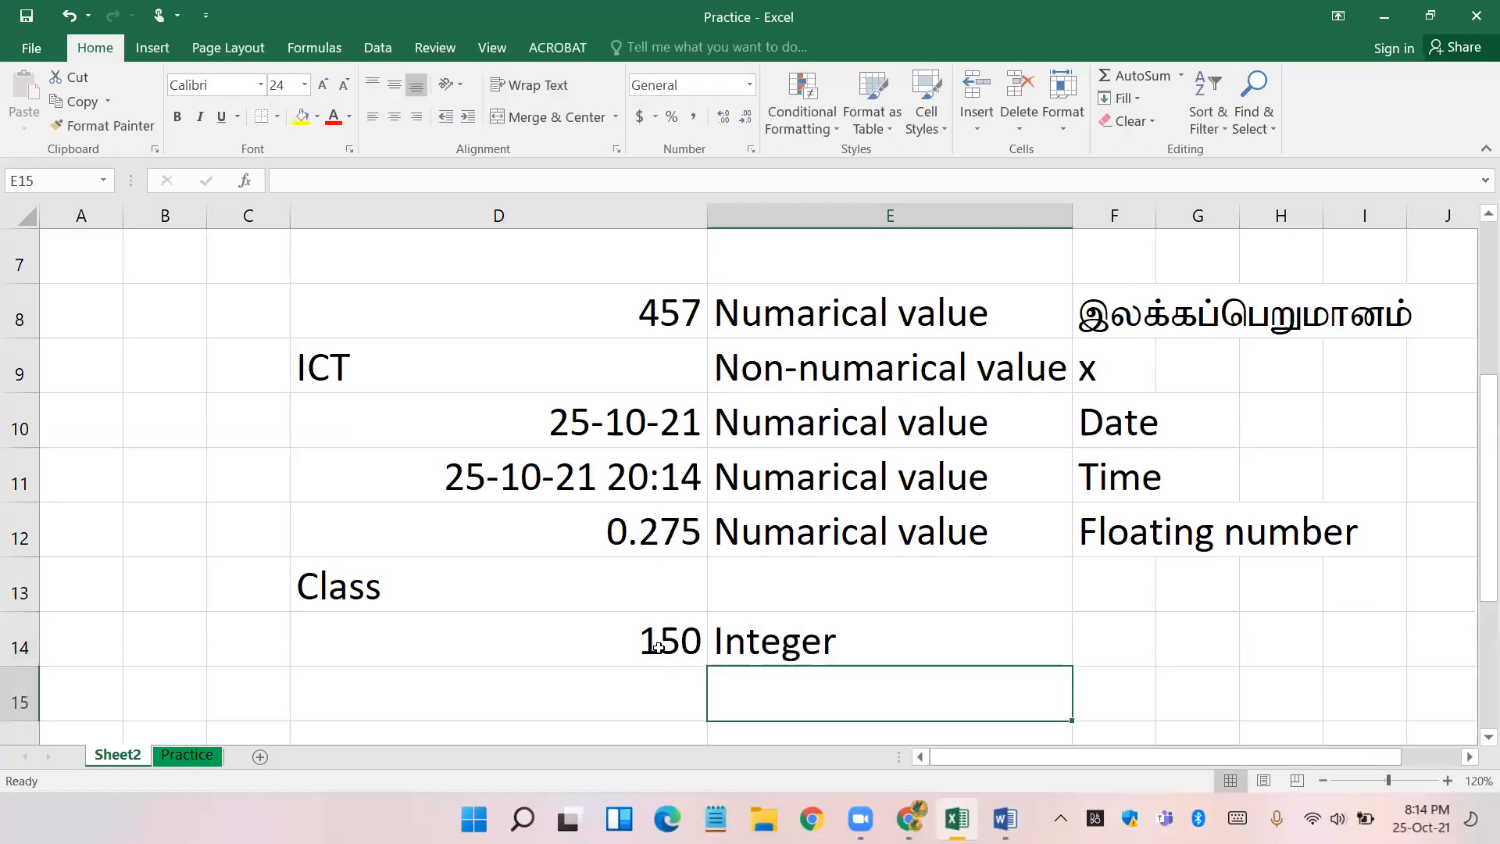
- Review the integer in D14 against the number, date and text samples in D8 through D10
{"action": "left_click", "coordinate": [665, 650]}
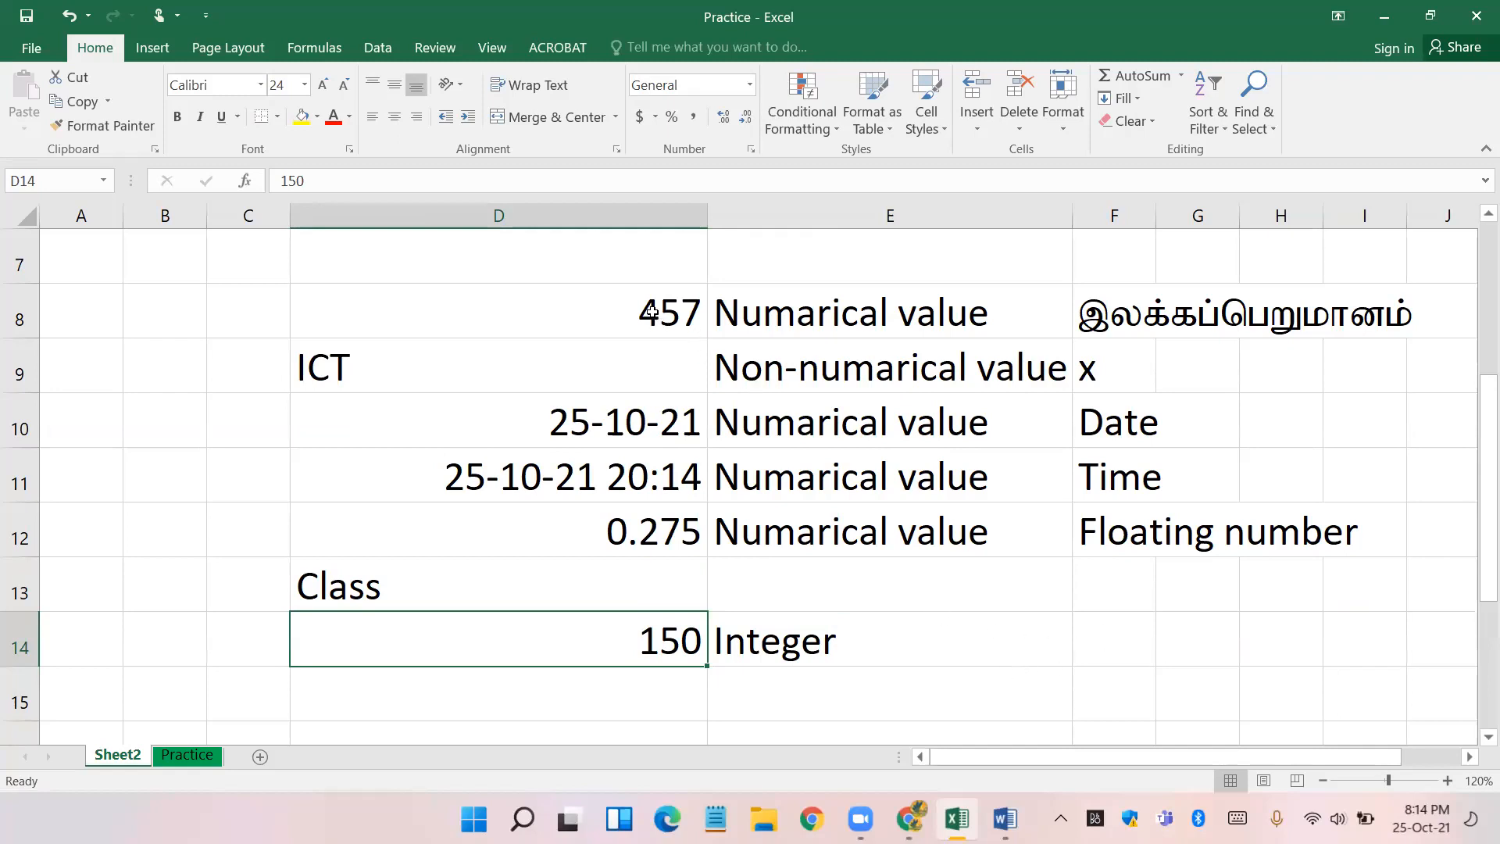
{"action": "left_click", "coordinate": [652, 312]}
{"action": "left_click", "coordinate": [663, 431]}
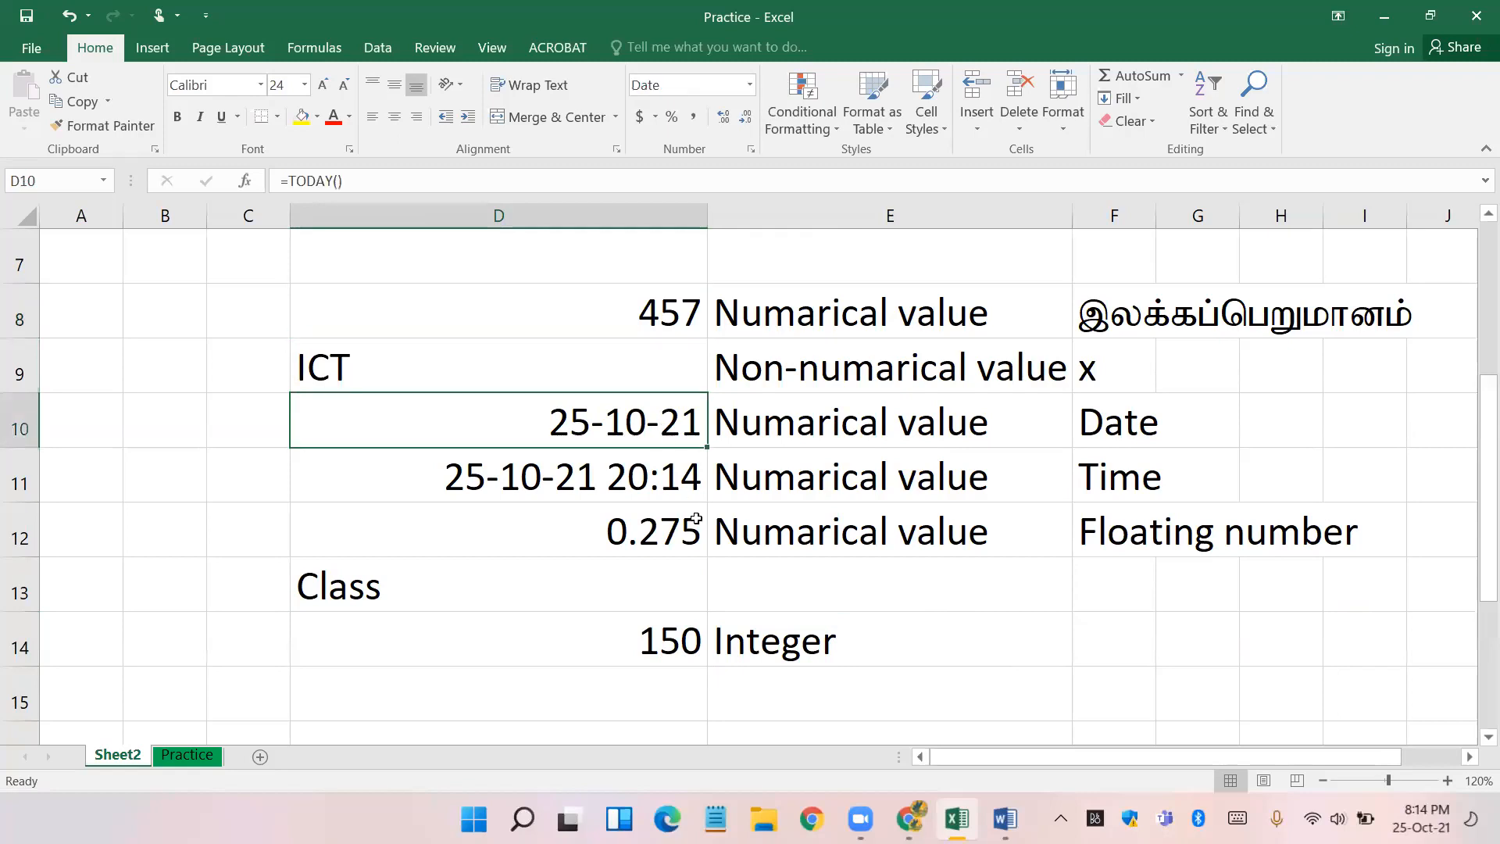
{"action": "left_click", "coordinate": [661, 314]}
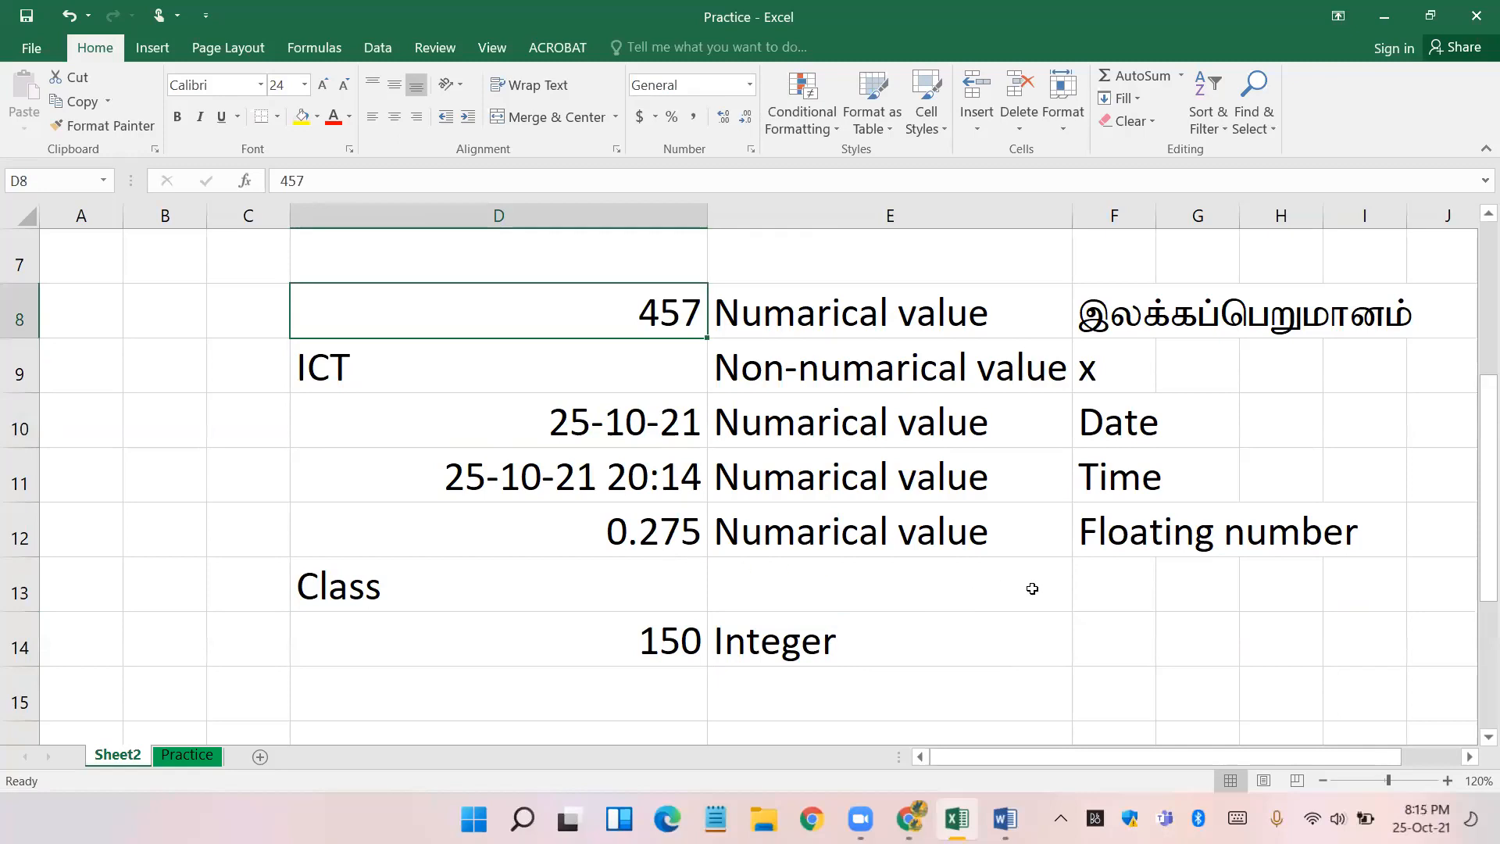
{"action": "left_click", "coordinate": [403, 370]}
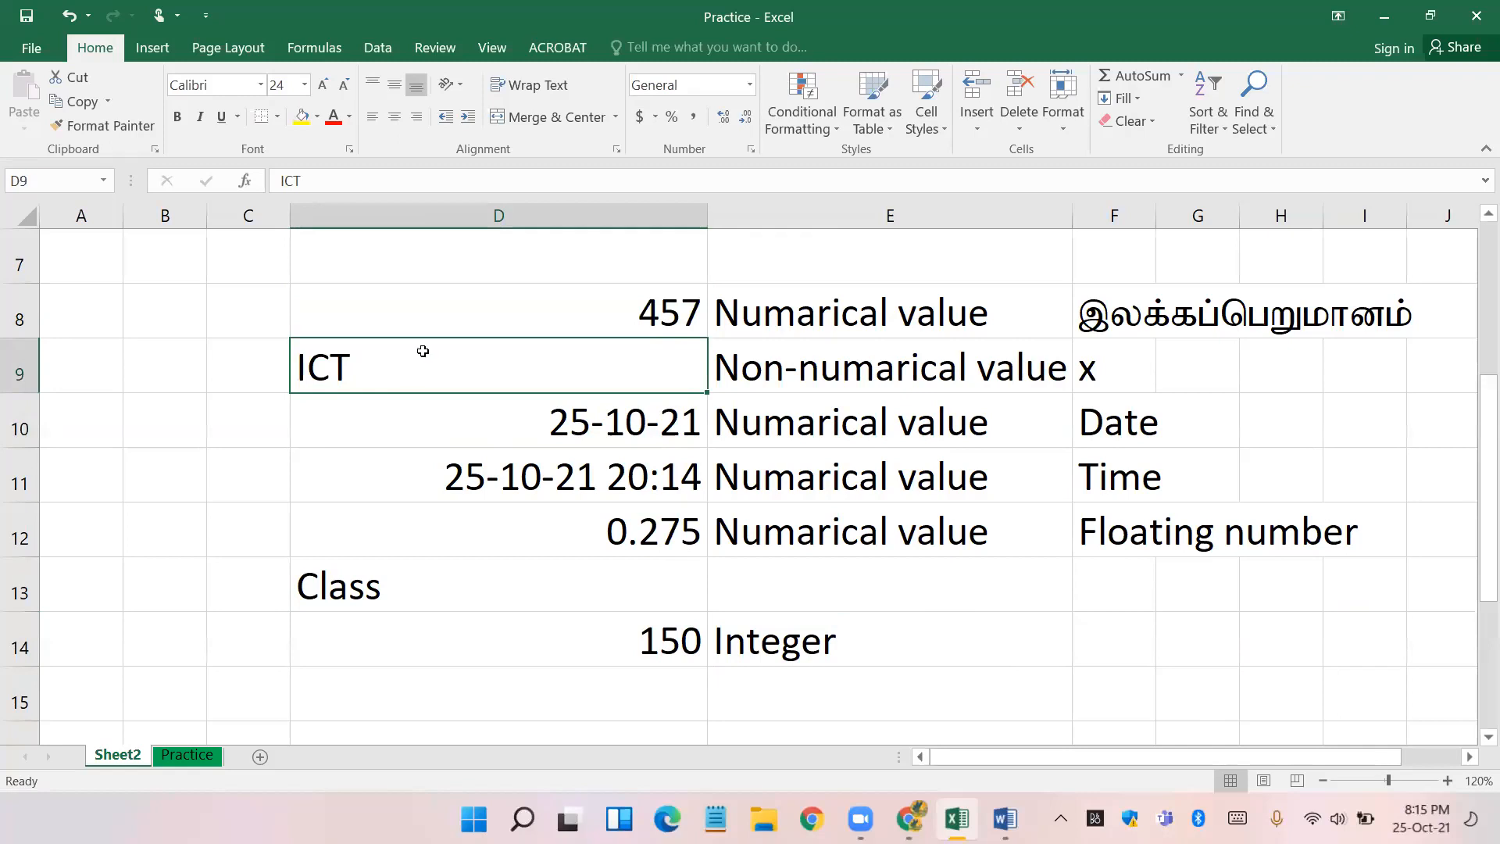
- Label the text samples ICT and Class by entering "Text" in cells B9 and B13
{"action": "left_click", "coordinate": [227, 369]}
{"action": "left_click", "coordinate": [171, 365]}
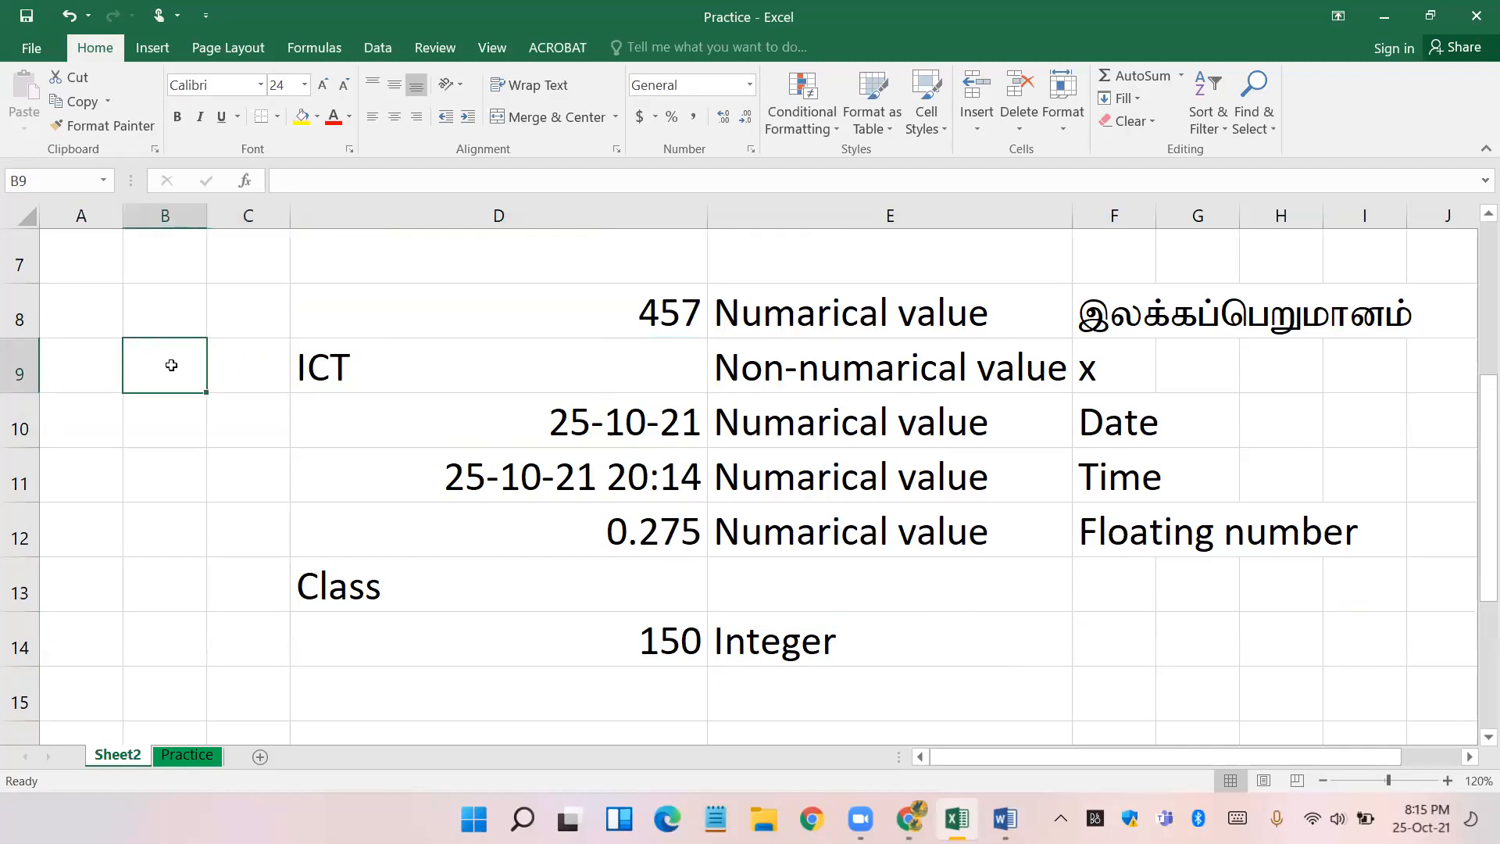
{"action": "type", "text": "Te"}
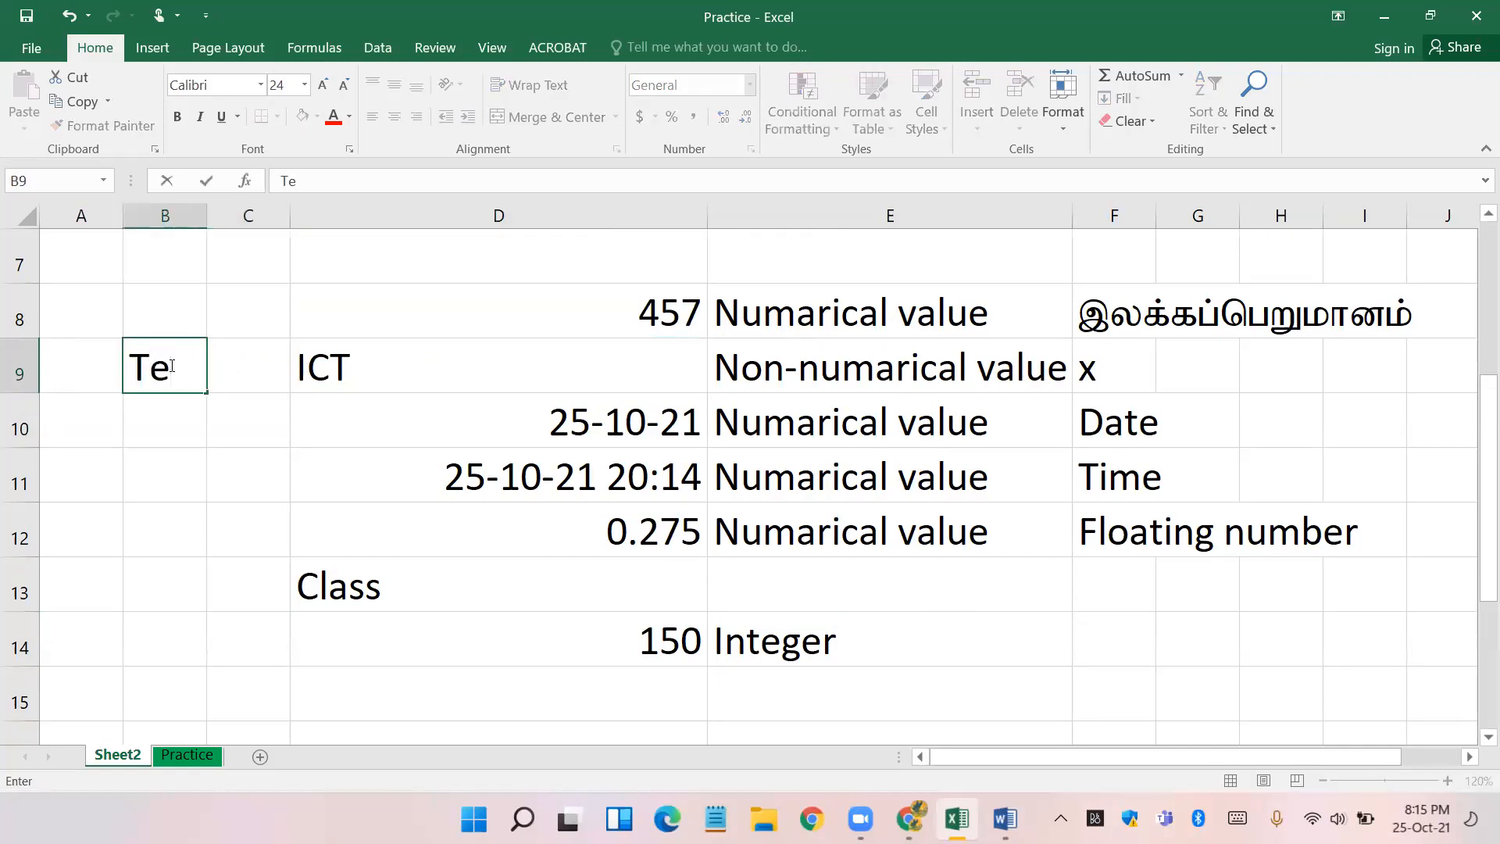
{"action": "type", "text": "xt"}
{"action": "left_click", "coordinate": [174, 582]}
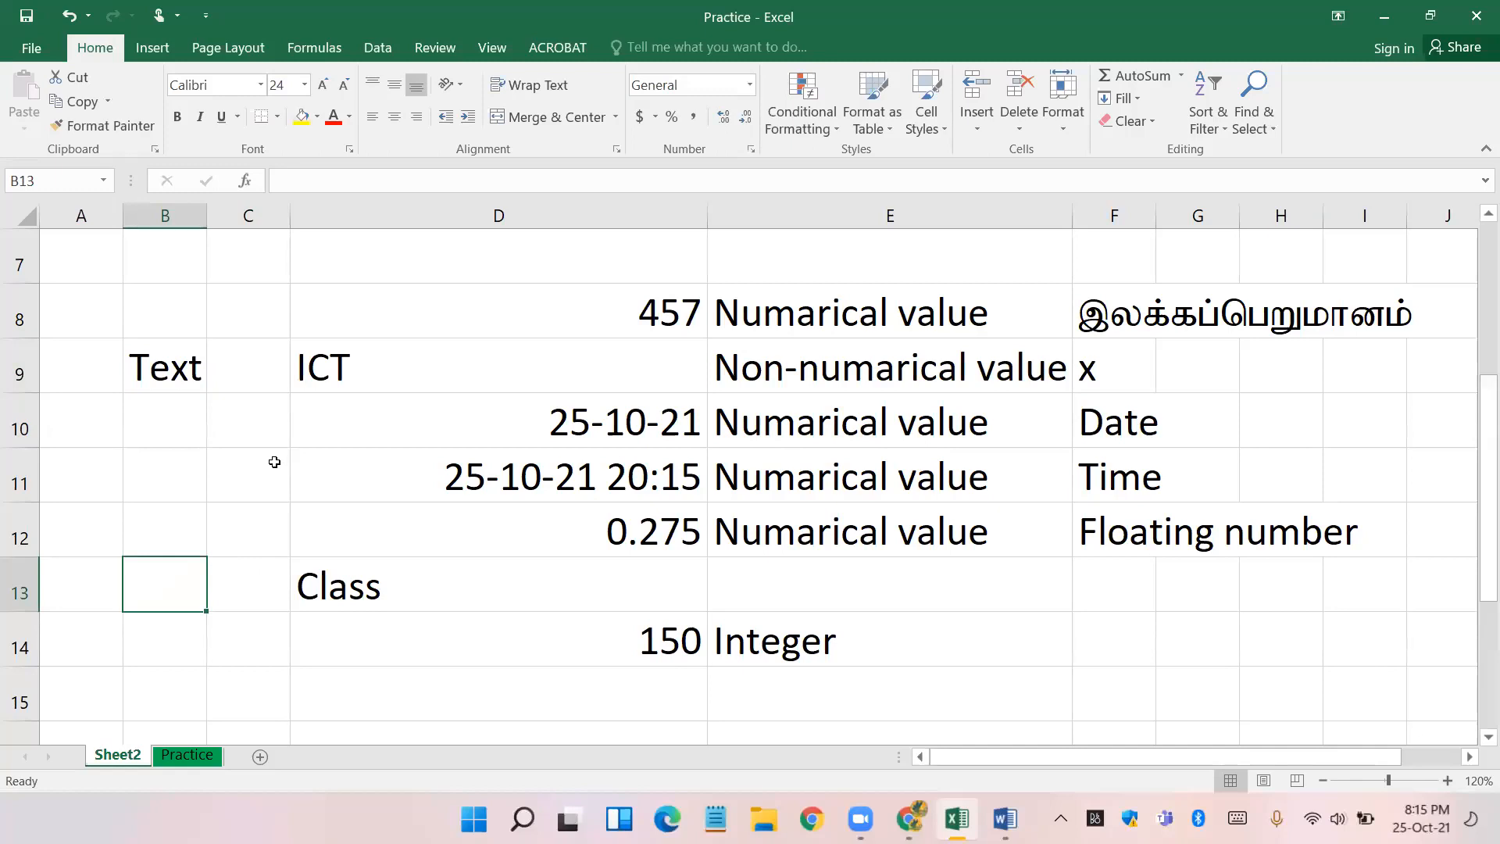
{"action": "type", "text": "Text"}
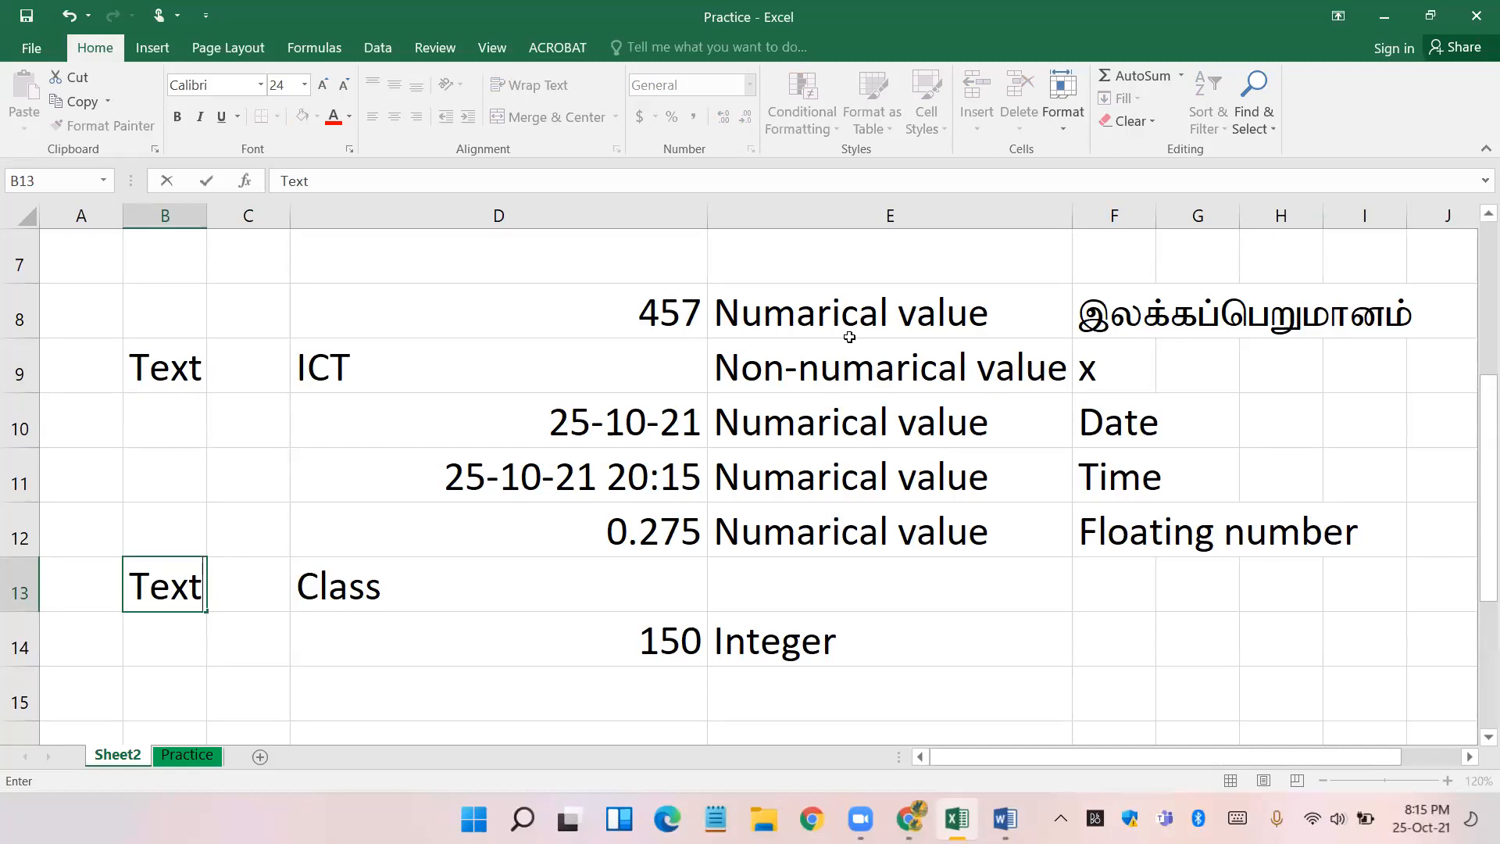
- Compare the default alignment of the numeric and date samples in D8, D10 and D12 with the text in D9
{"action": "left_click", "coordinate": [662, 316]}
{"action": "left_click", "coordinate": [656, 417]}
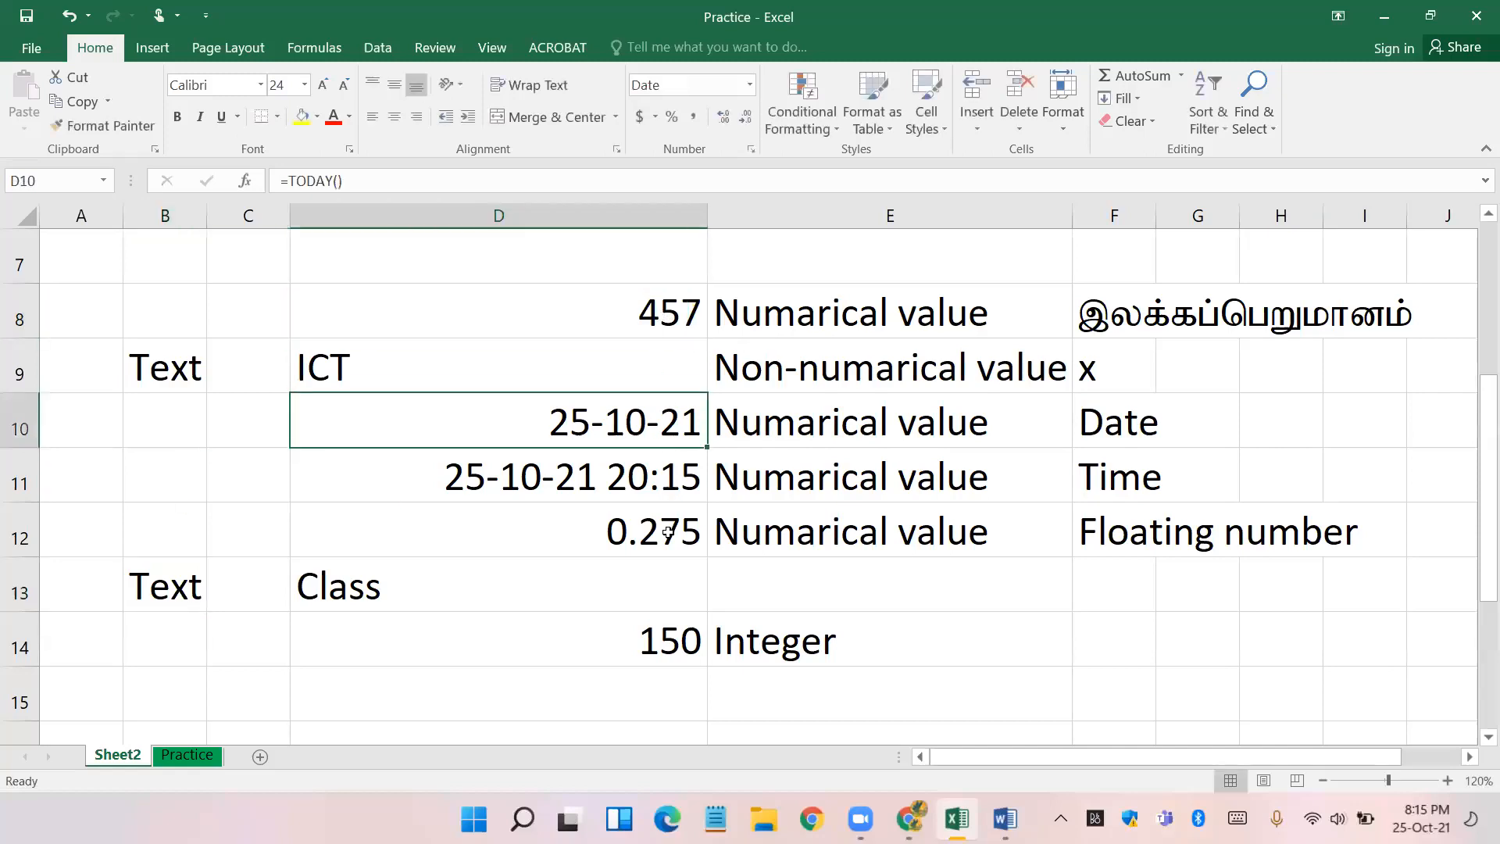
{"action": "left_click", "coordinate": [669, 532]}
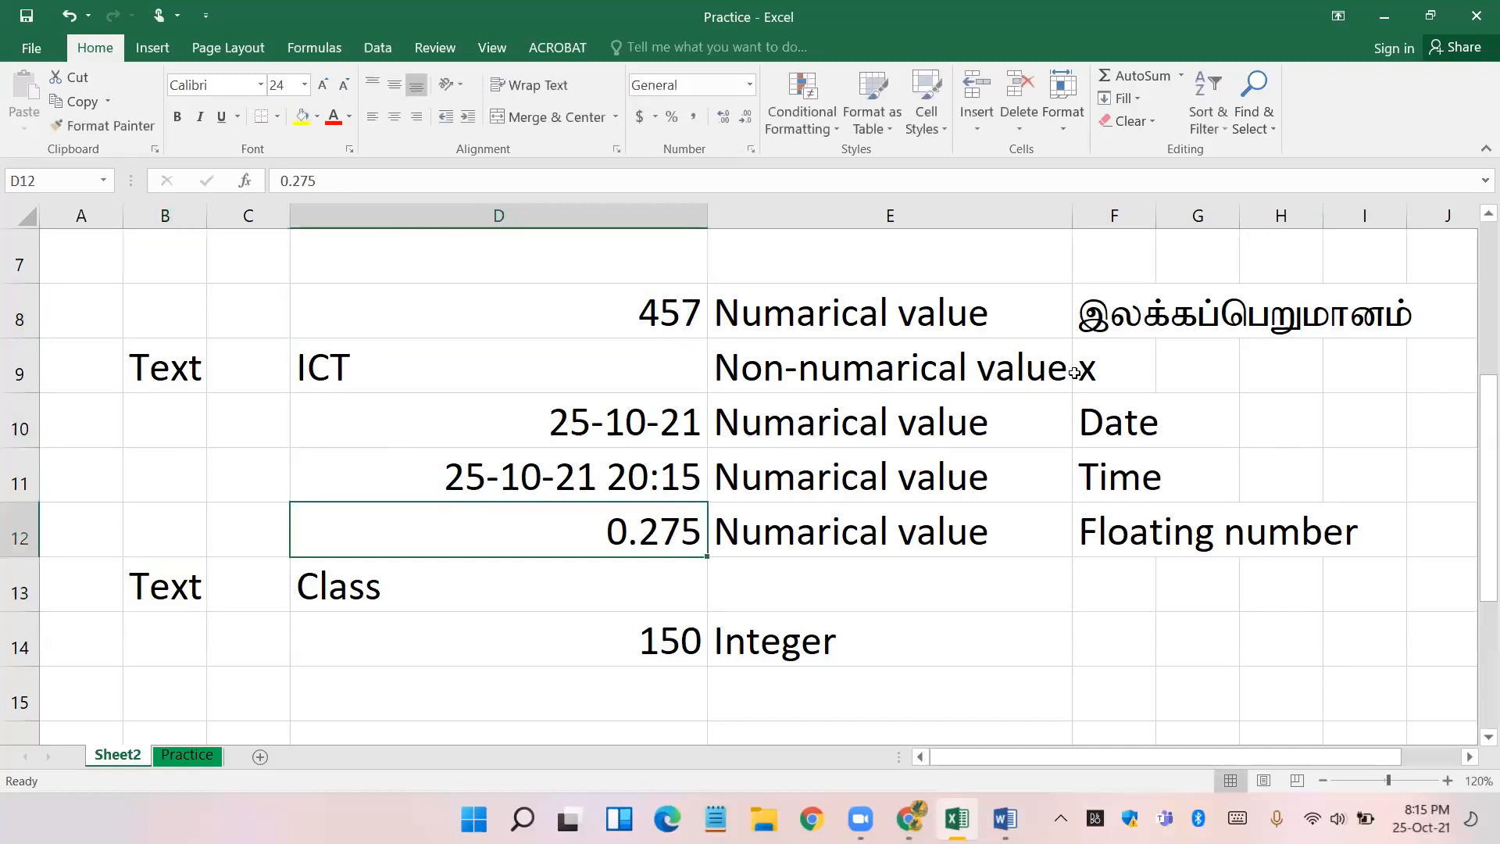
{"action": "left_click", "coordinate": [358, 376]}
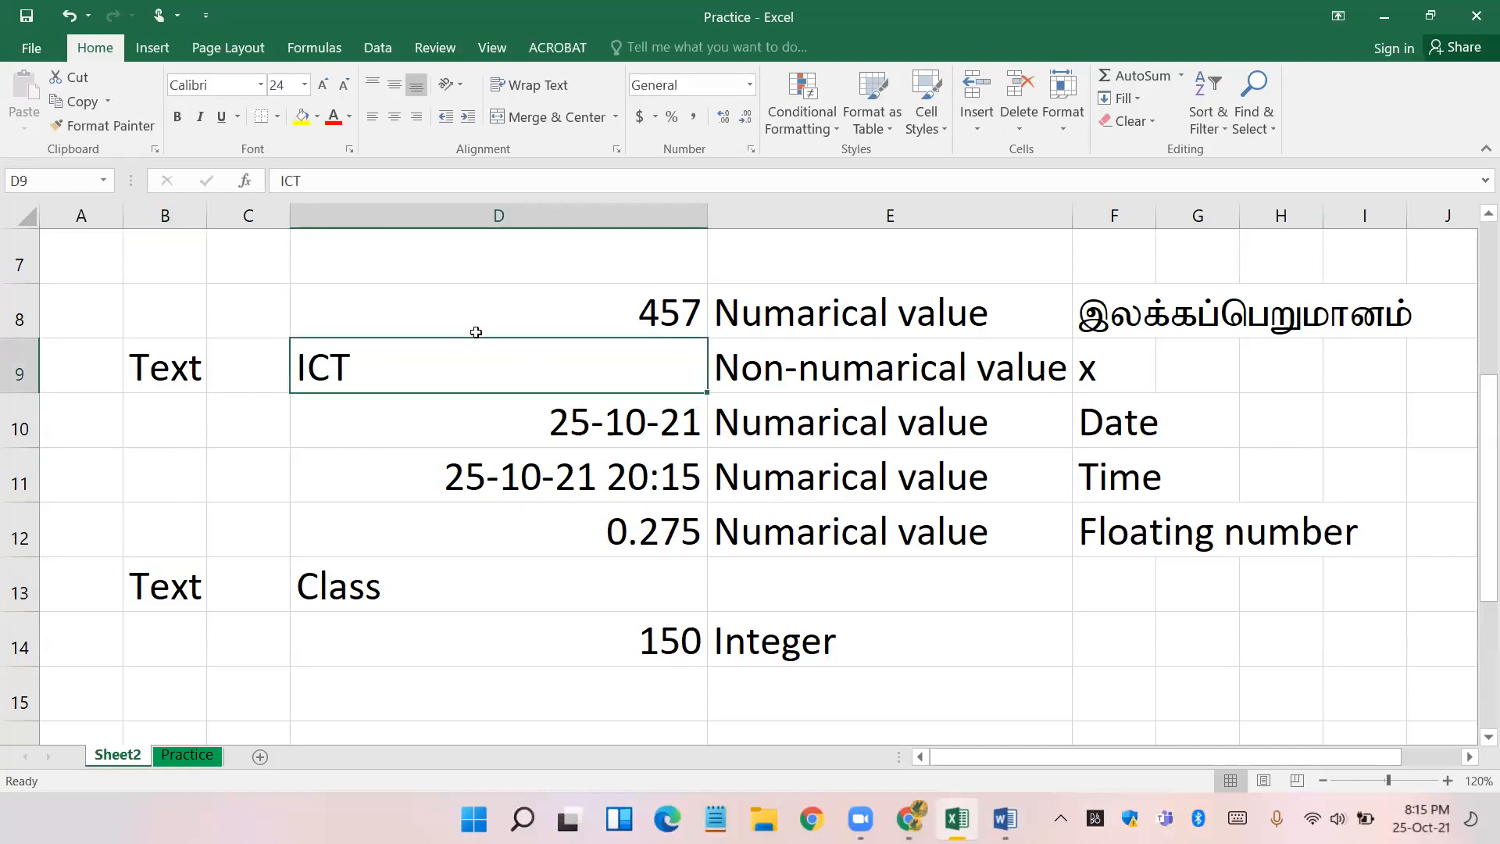
{"action": "left_click", "coordinate": [544, 419]}
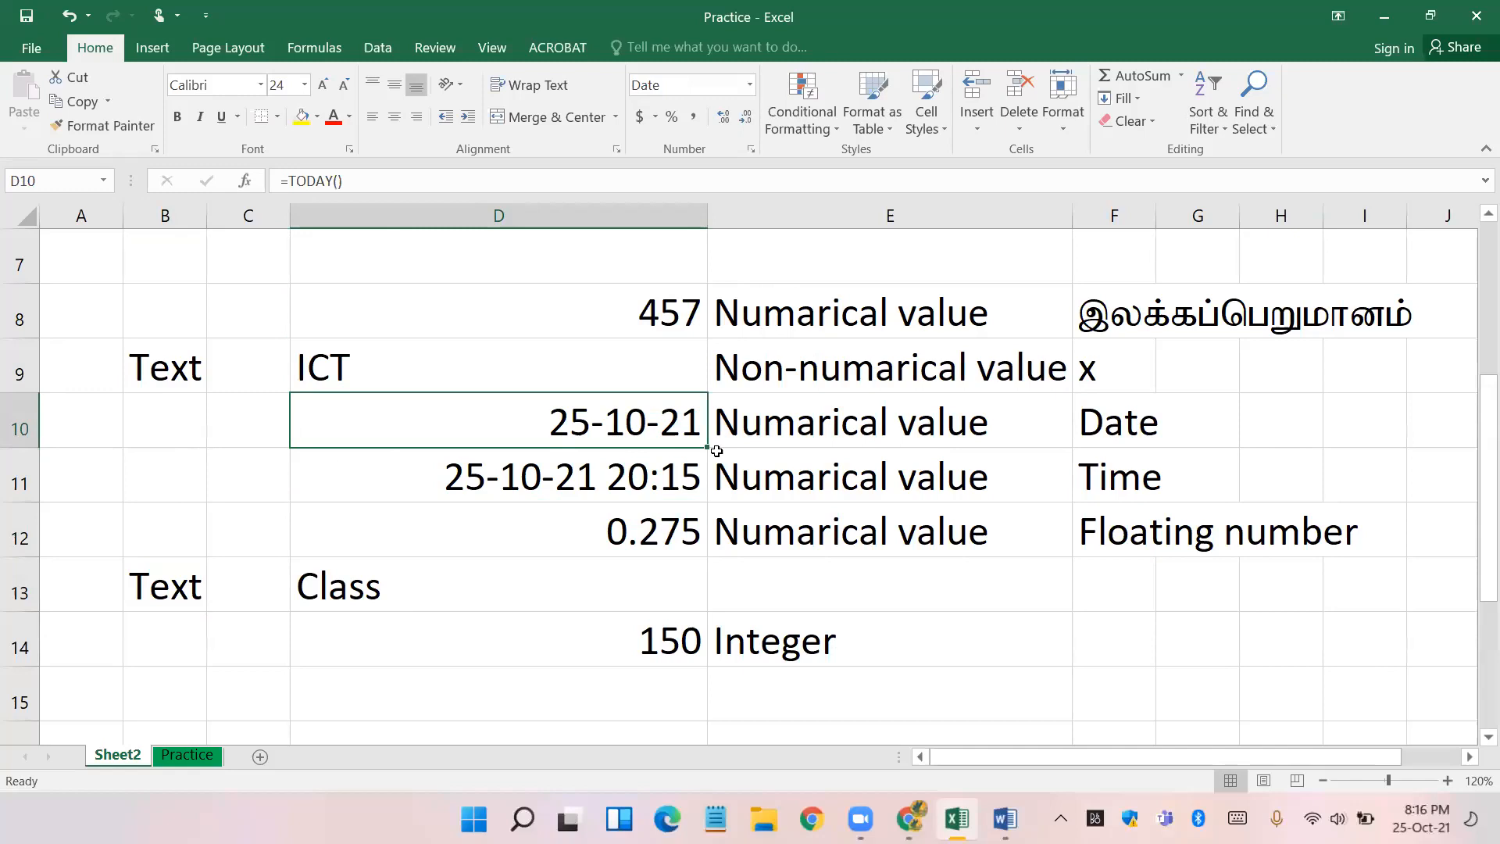
{"action": "left_click", "coordinate": [491, 363]}
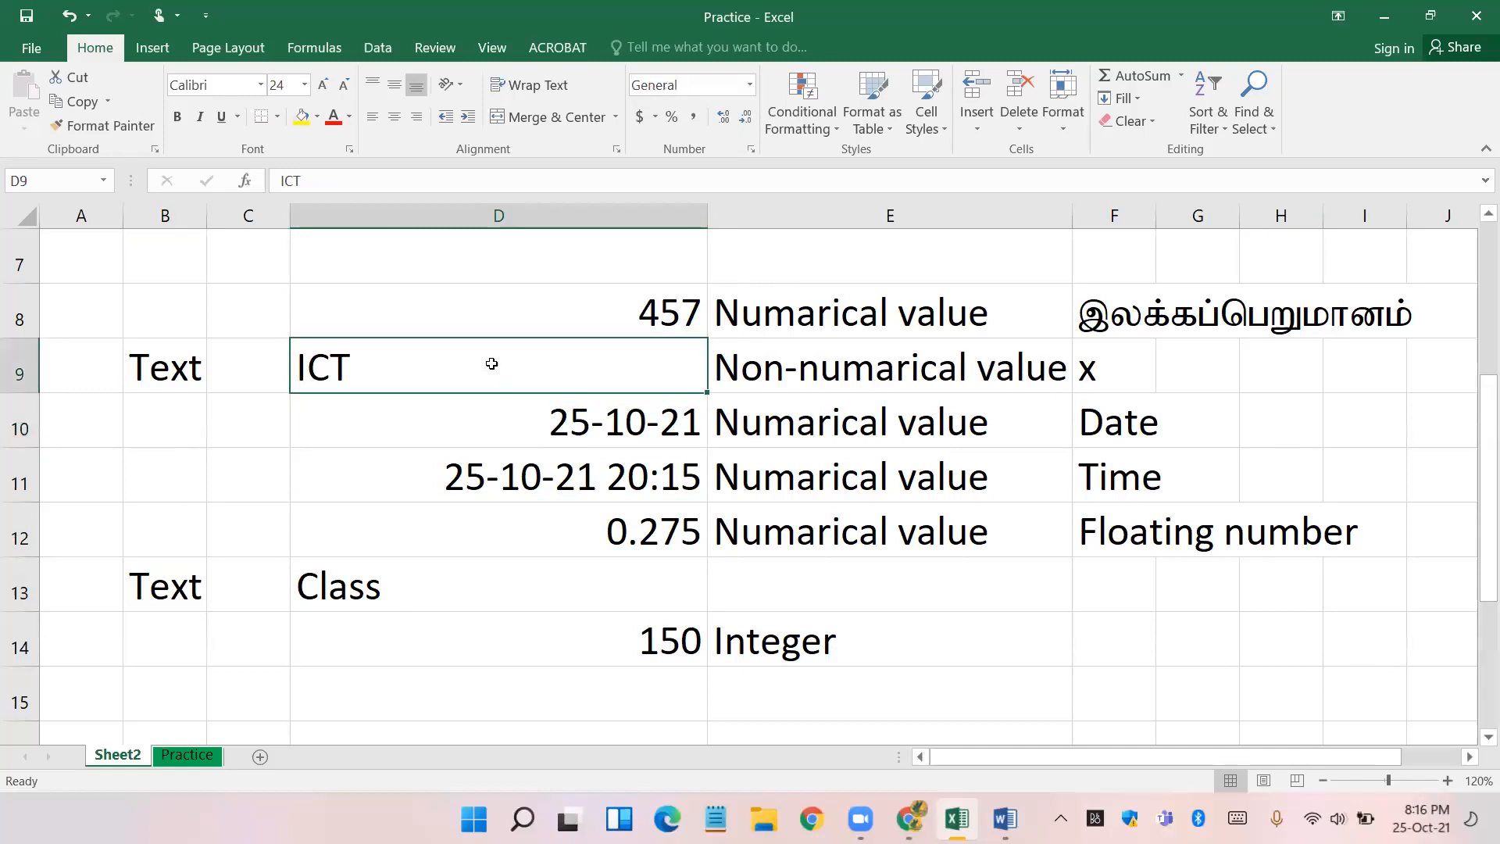
{"action": "left_click", "coordinate": [616, 311]}
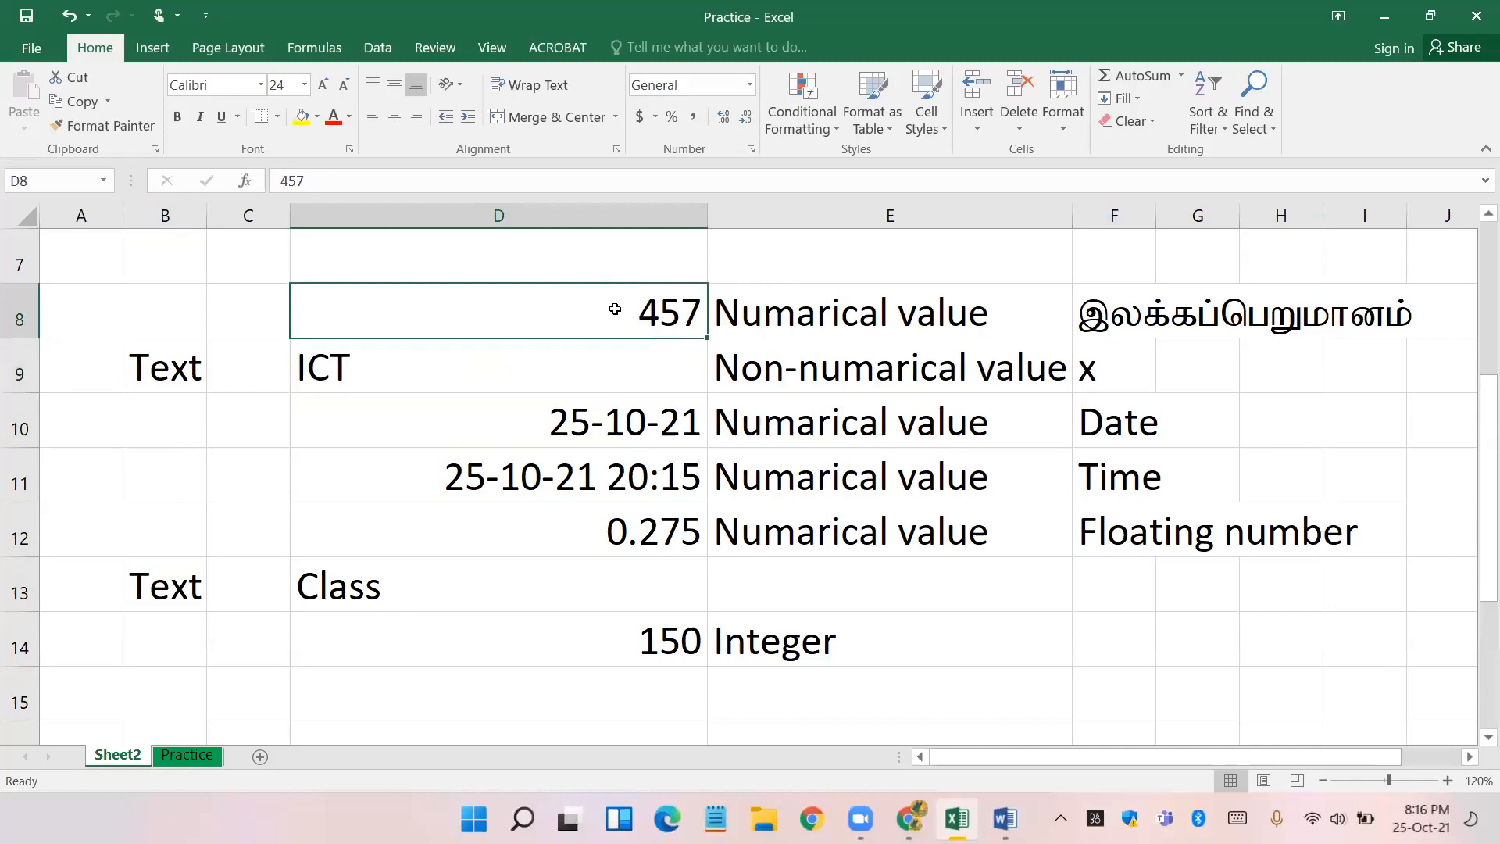
- Enter the heading "Default இயல்பு" in cell D7, using the Kalaham font for the Tamil word
{"action": "left_click", "coordinate": [528, 268]}
{"action": "type", "text": "Def"}
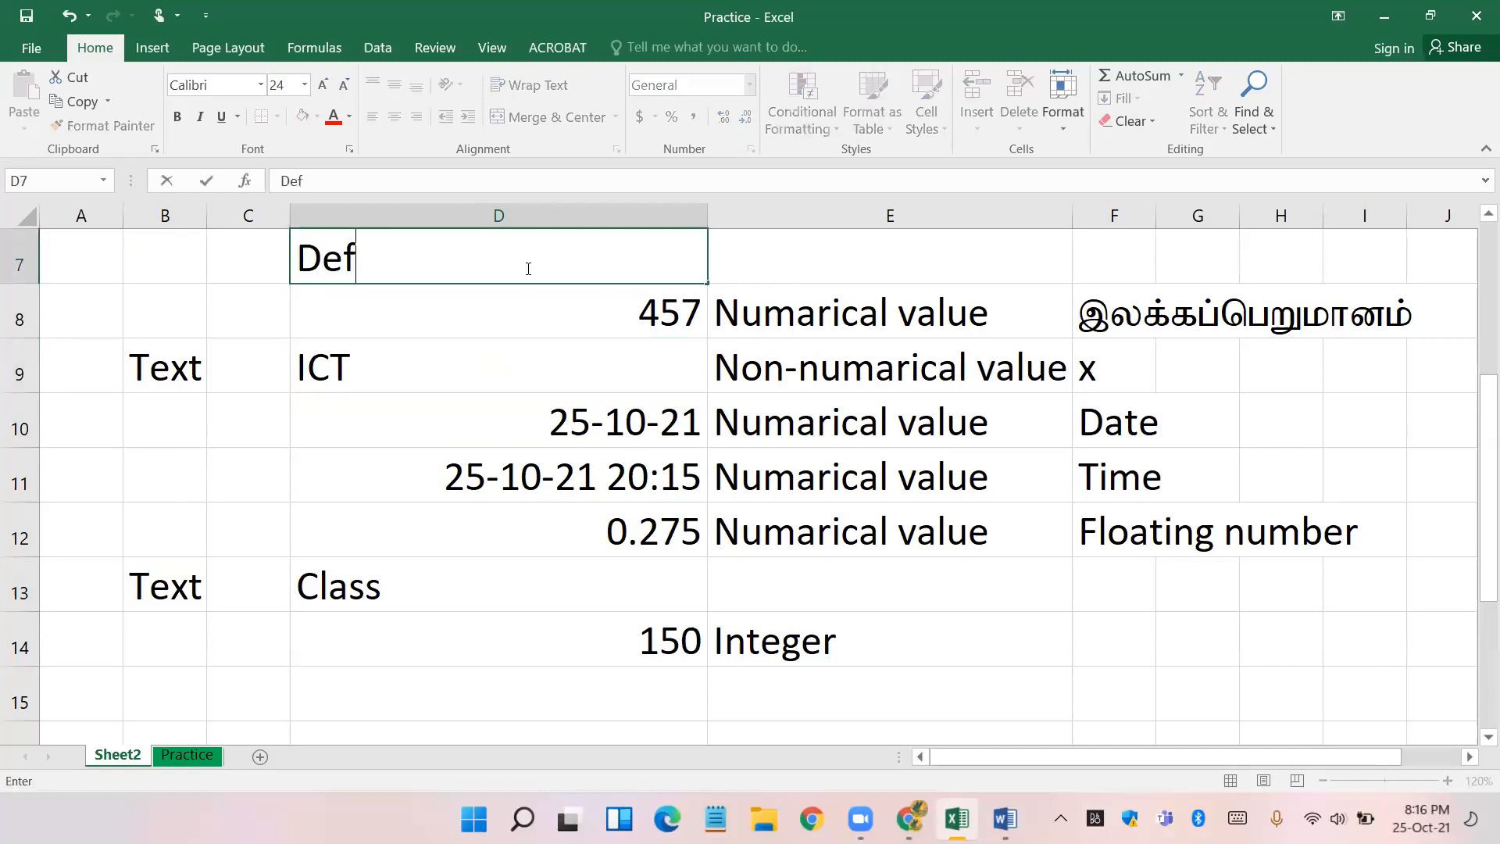
{"action": "type", "text": "ault"}
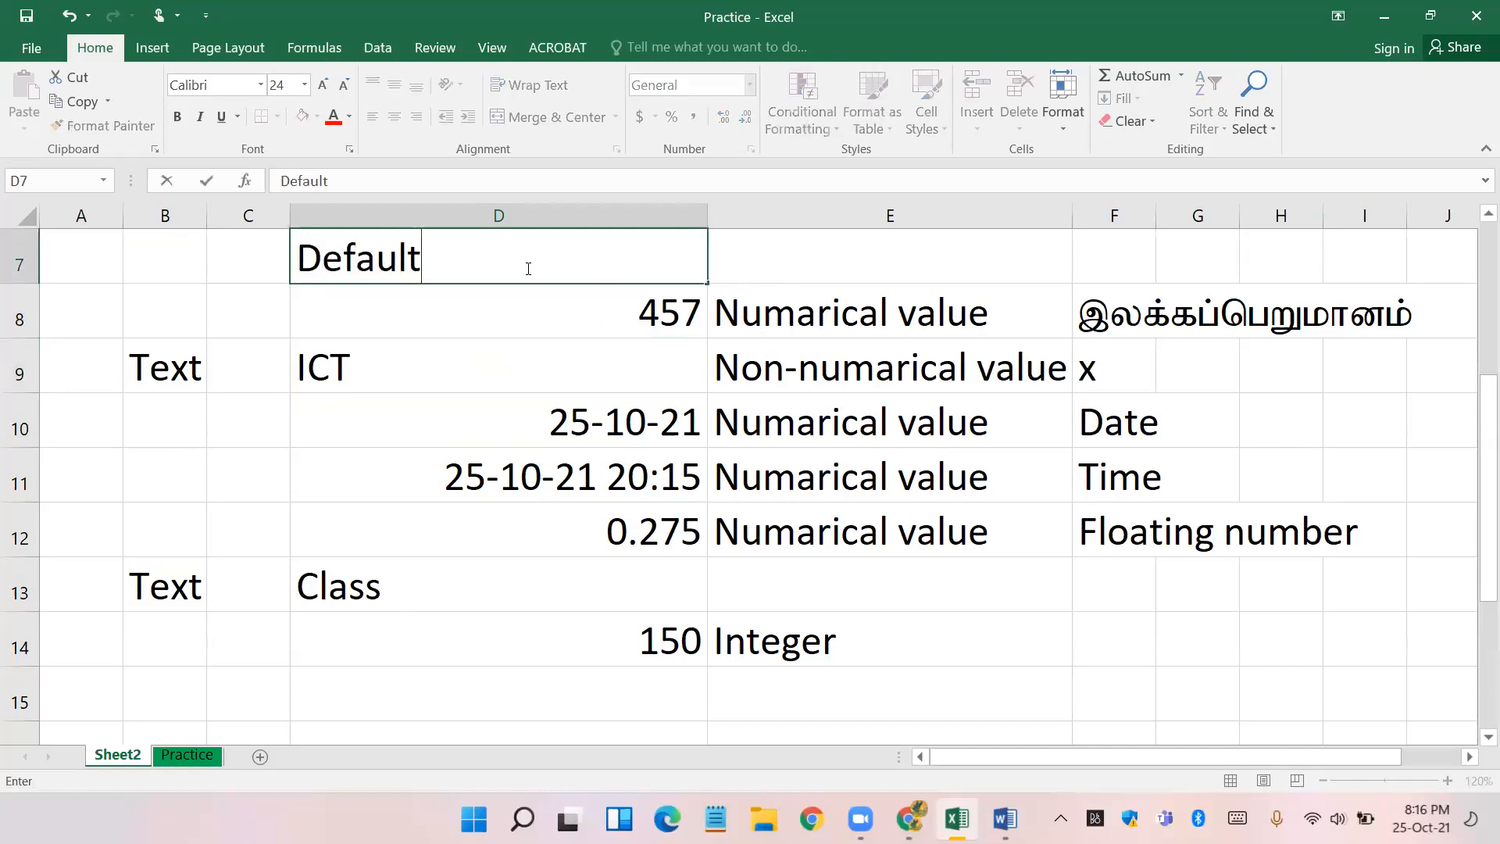
{"action": "left_click", "coordinate": [240, 86]}
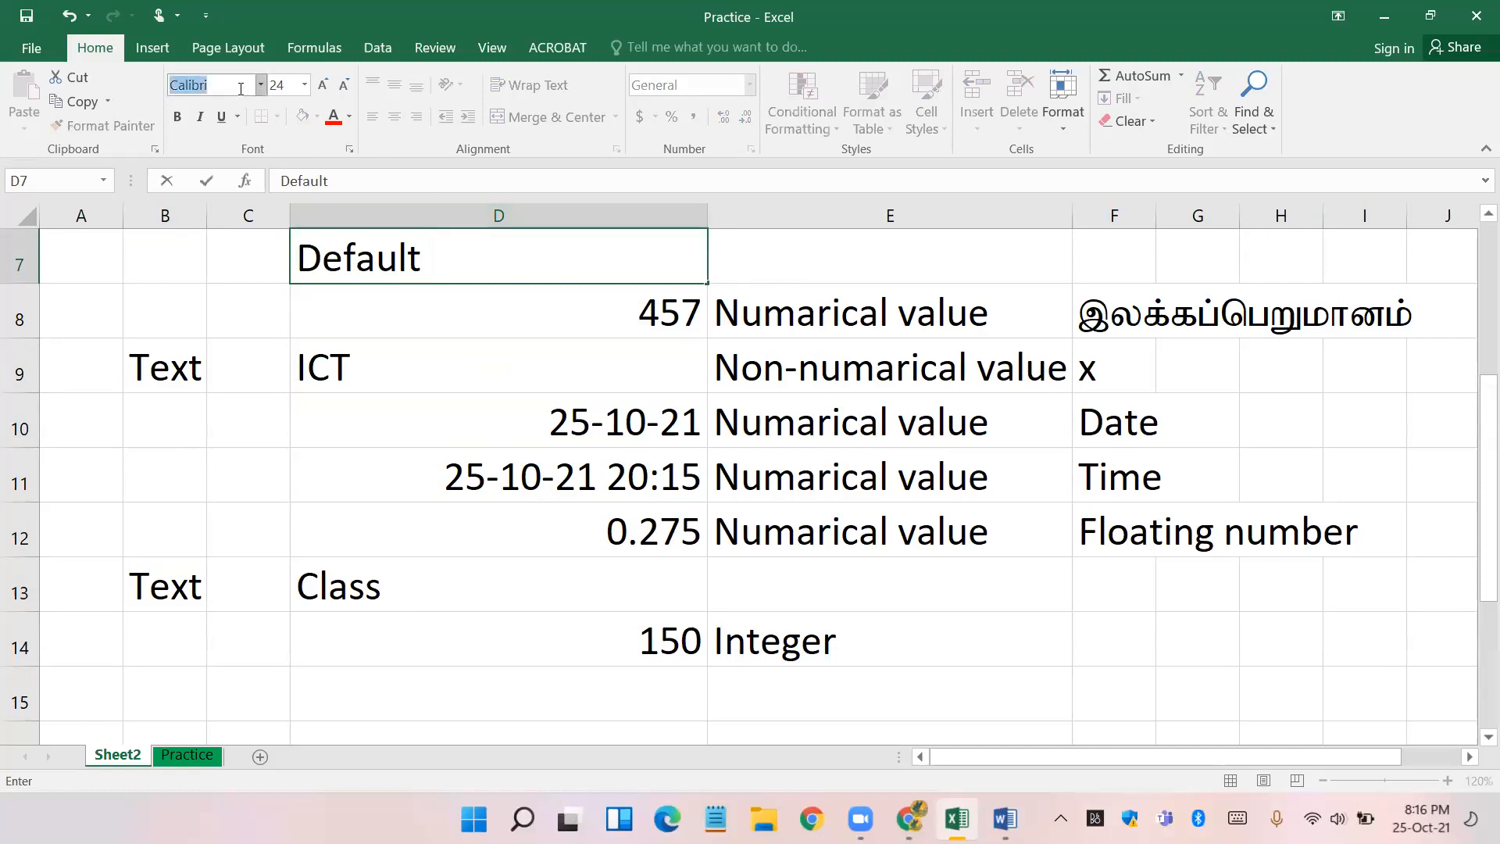
{"action": "type", "text": "Kalaham"}
{"action": "type", "text": " ,a"}
{"action": "type", "text": "y;G"}
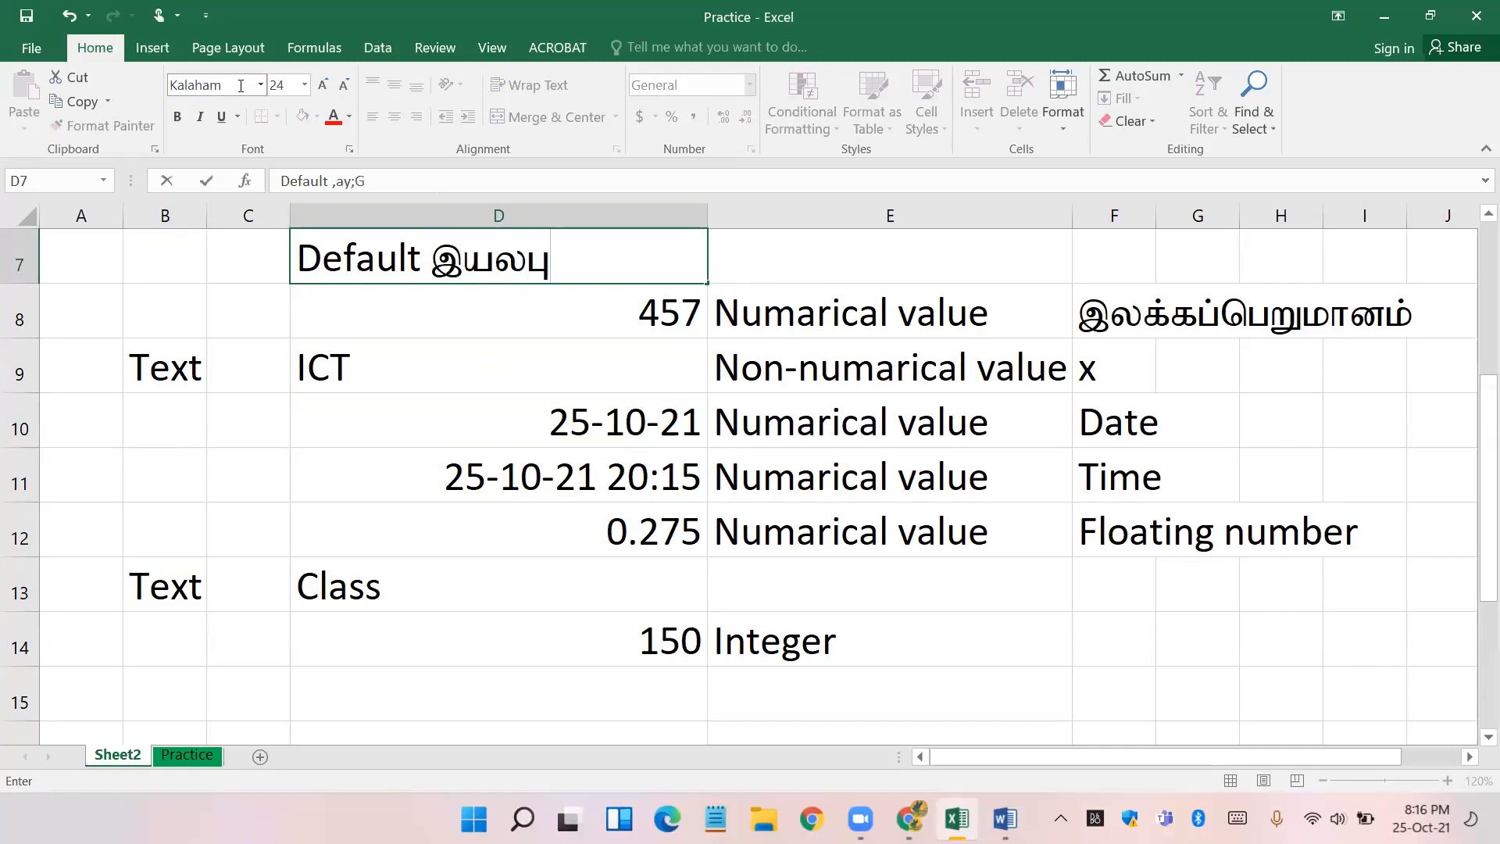
{"action": "left_click", "coordinate": [462, 382]}
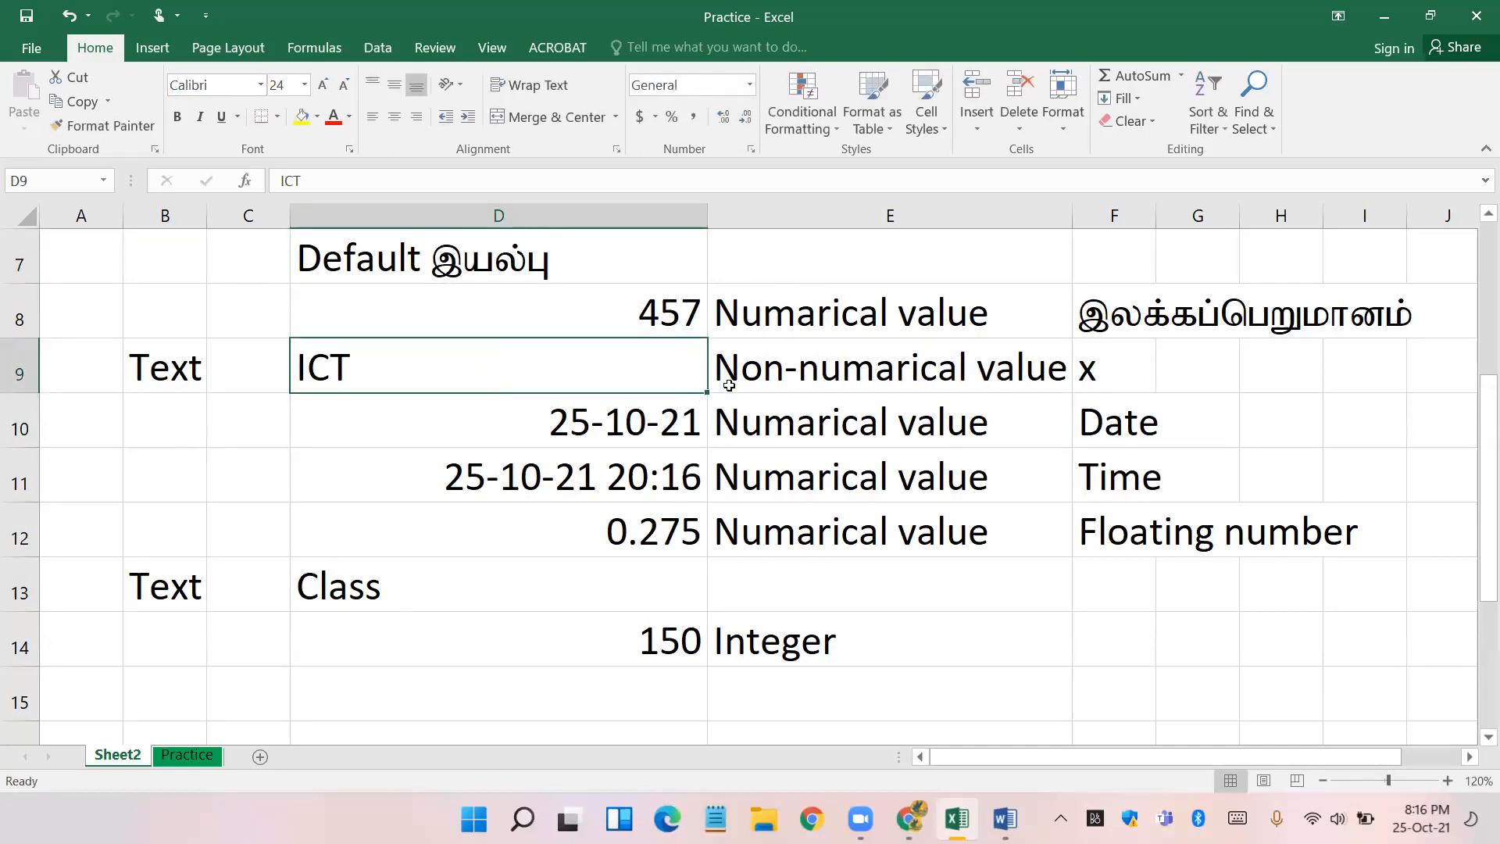
- Check the number in D8 and the text in D9 against the heading above them
{"action": "left_click", "coordinate": [667, 320]}
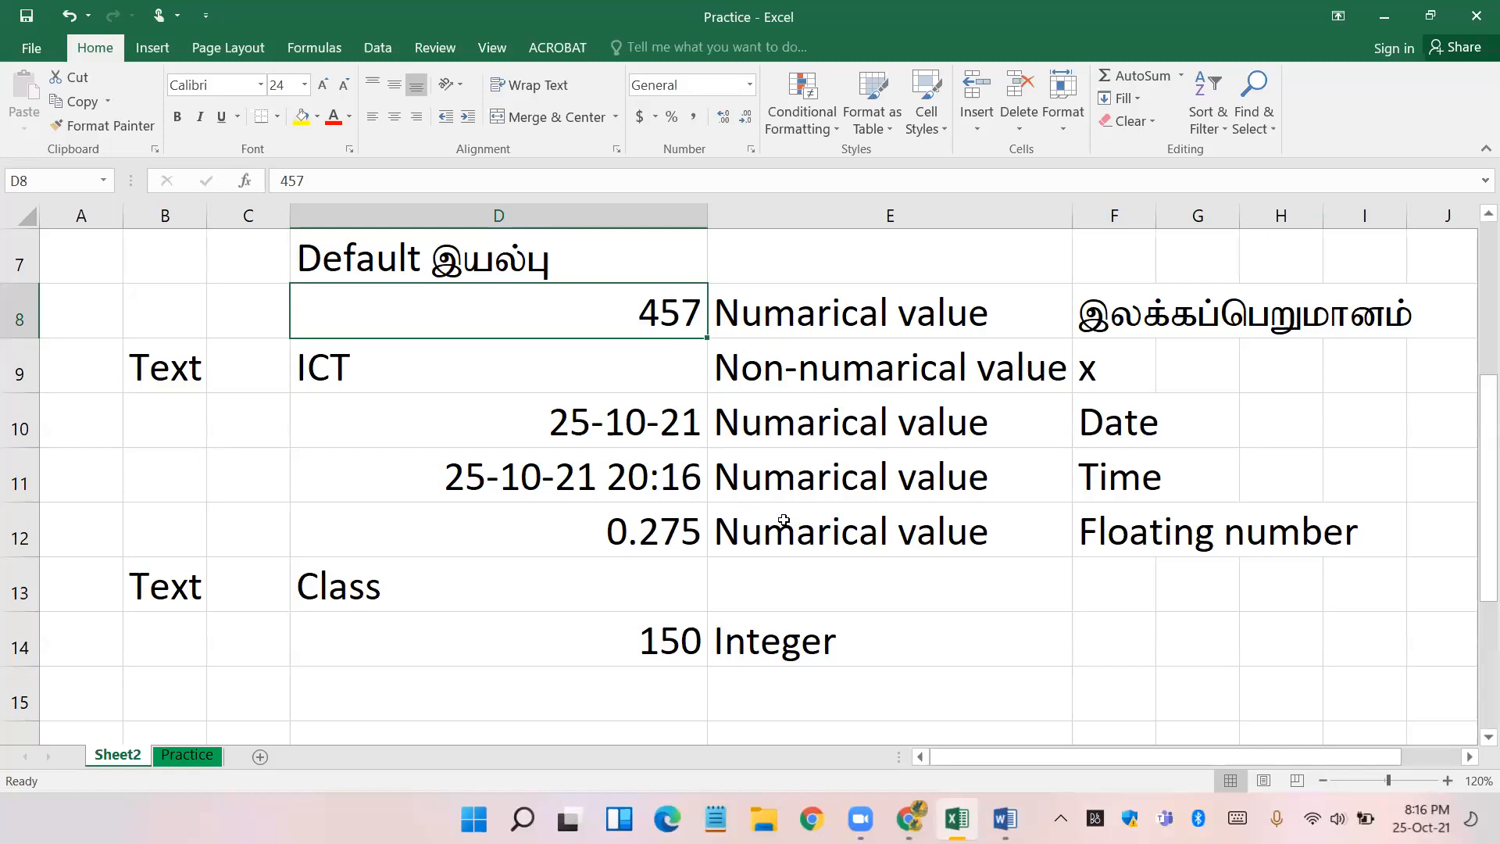
{"action": "left_click", "coordinate": [448, 379]}
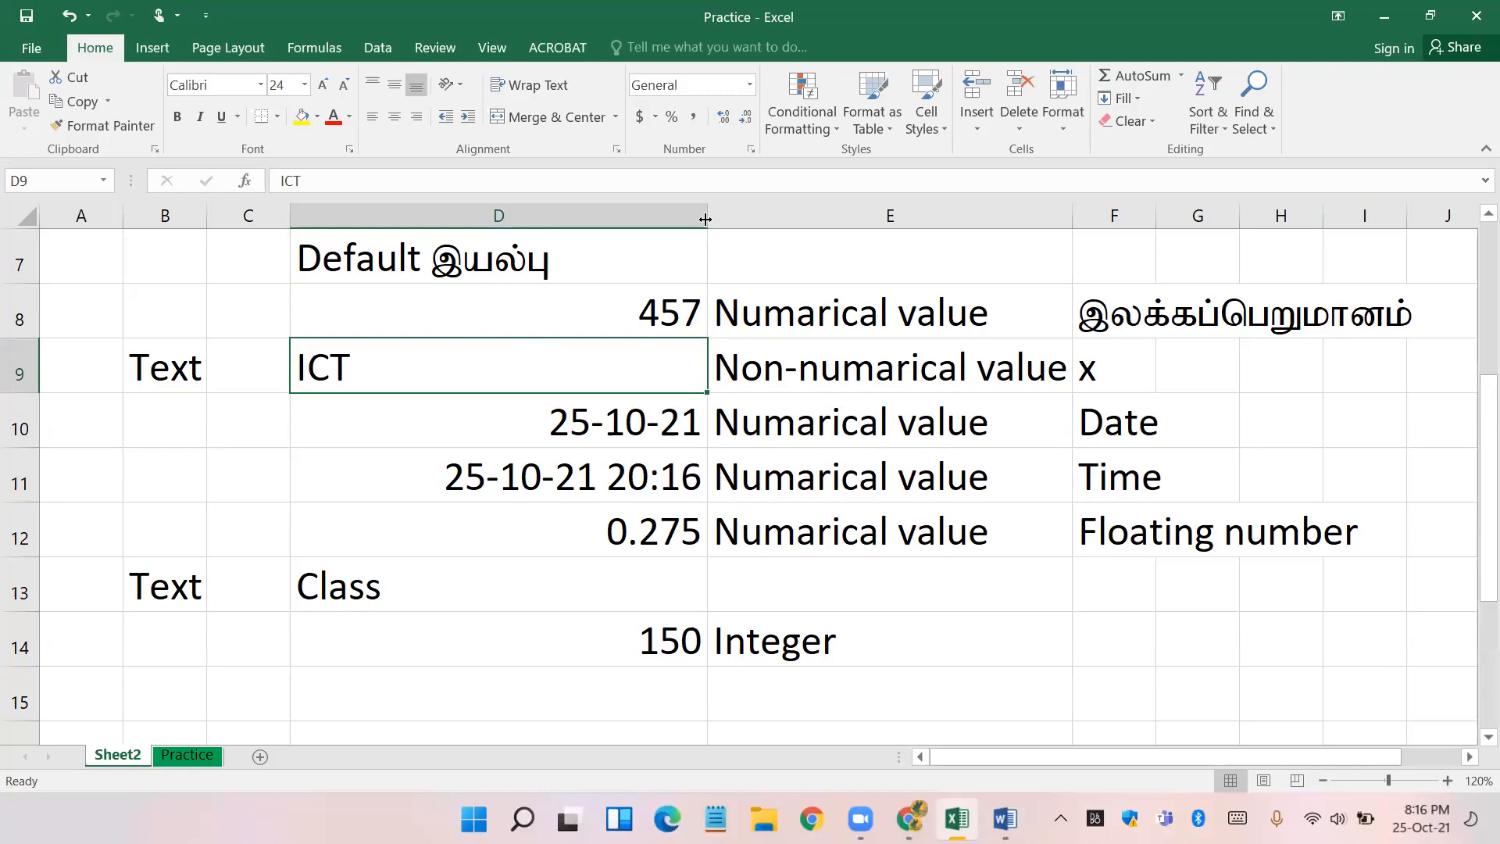
- Enter the additional numeric samples 458, 12 and 0.25 in cells D17, D18 and D19
{"action": "scroll", "coordinate": [706, 258], "scroll_direction": "down", "scroll_amount": 3}
{"action": "left_click", "coordinate": [594, 383]}
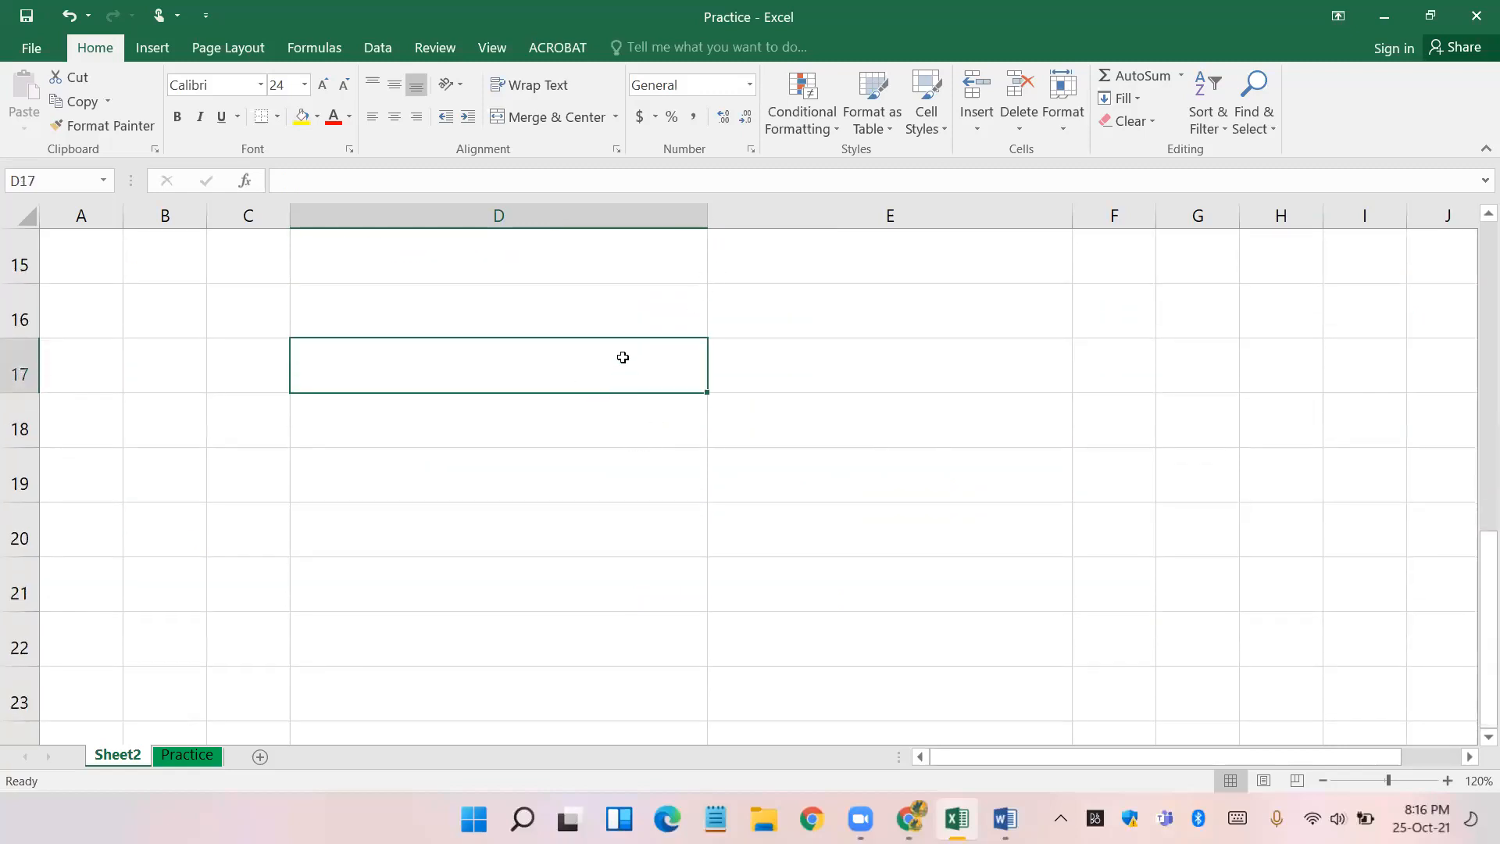
{"action": "type", "text": "458"}
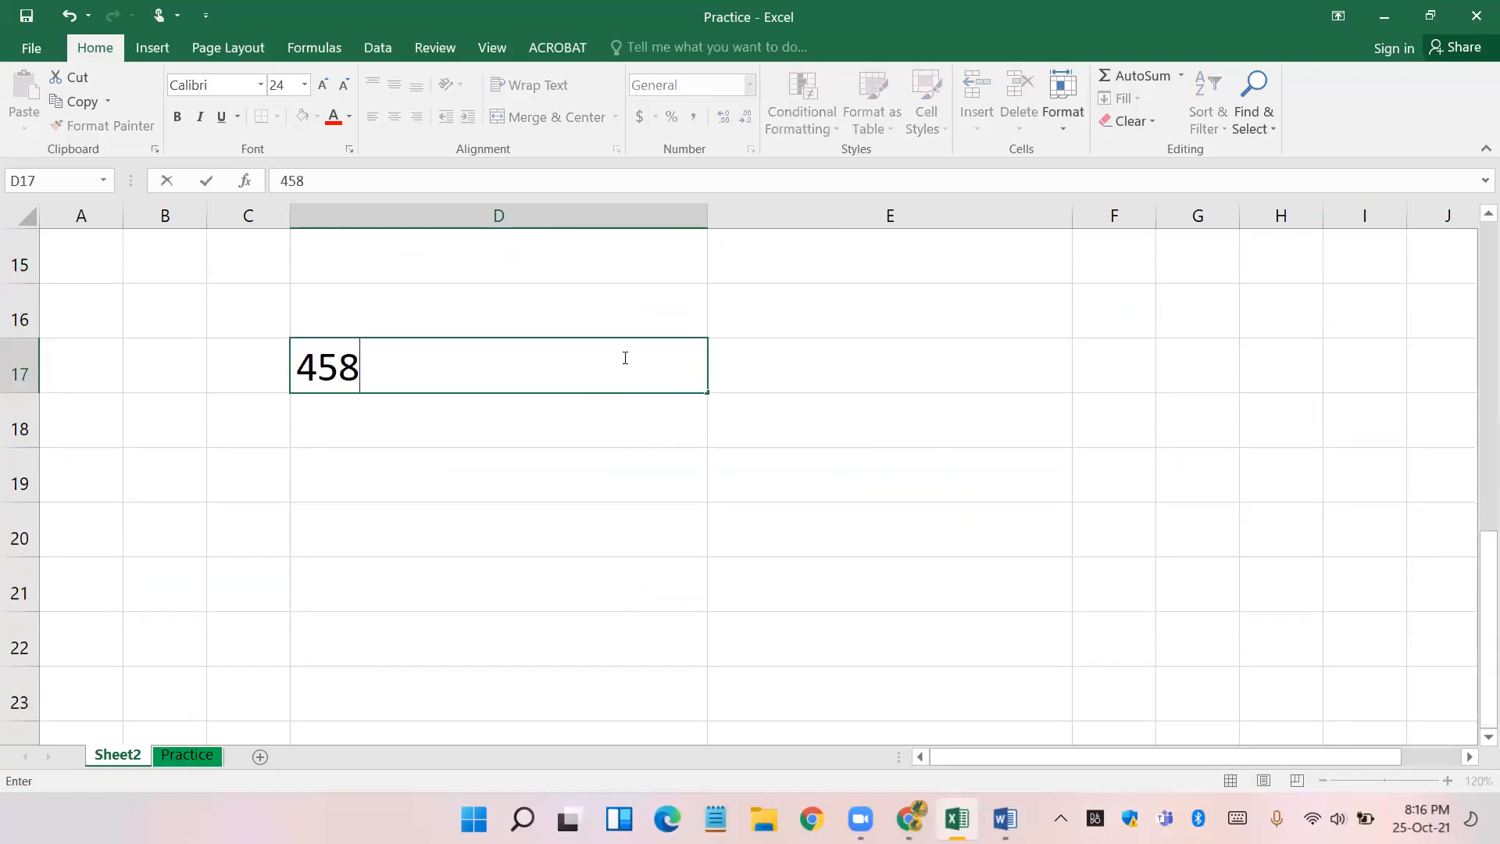
{"action": "key", "text": "Return"}
{"action": "type", "text": "12"}
{"action": "key", "text": "Return"}
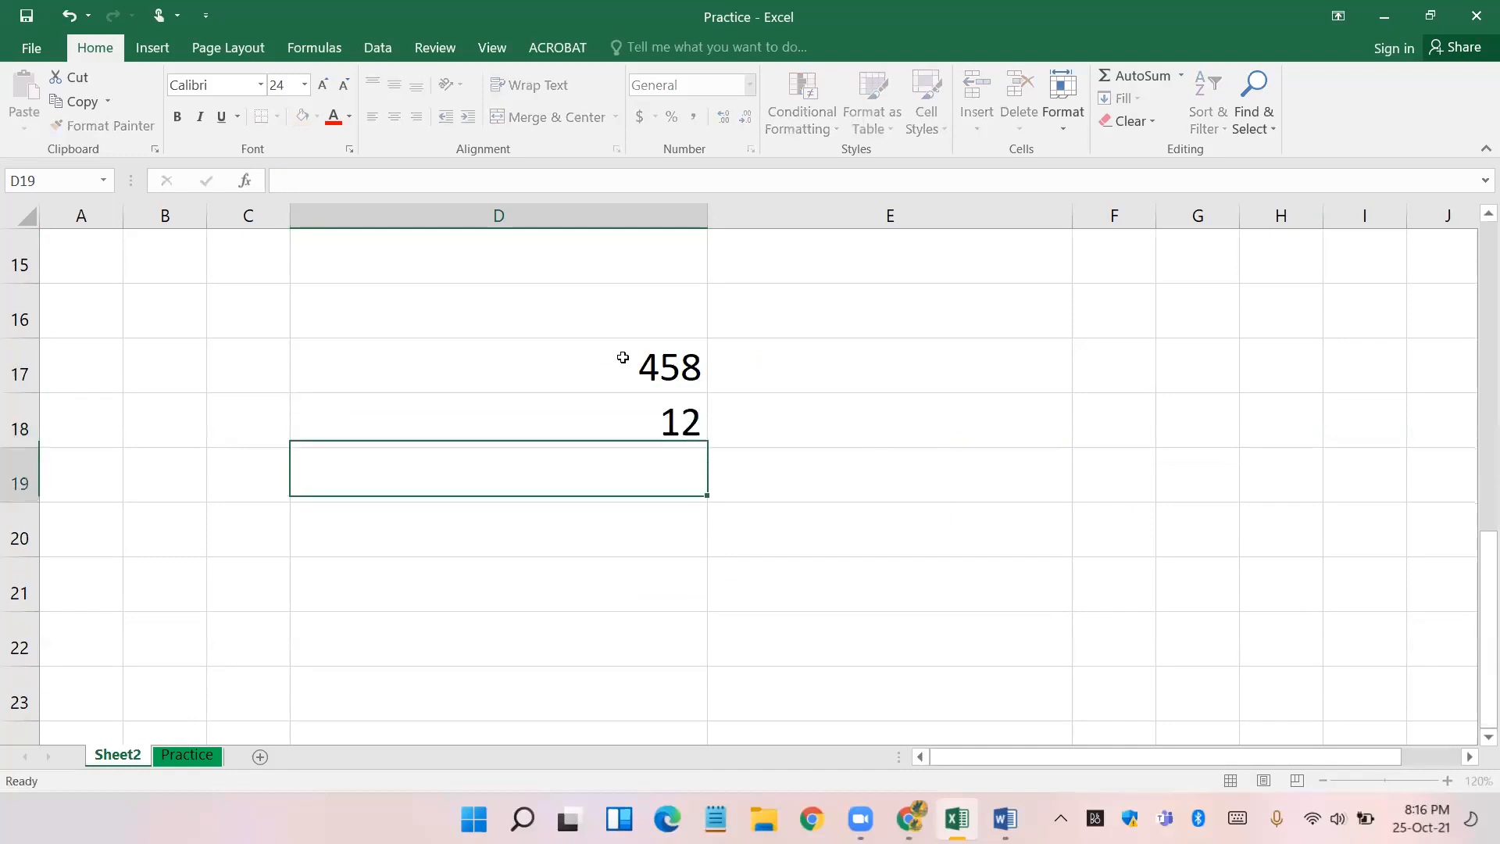
{"action": "type", "text": "0.25"}
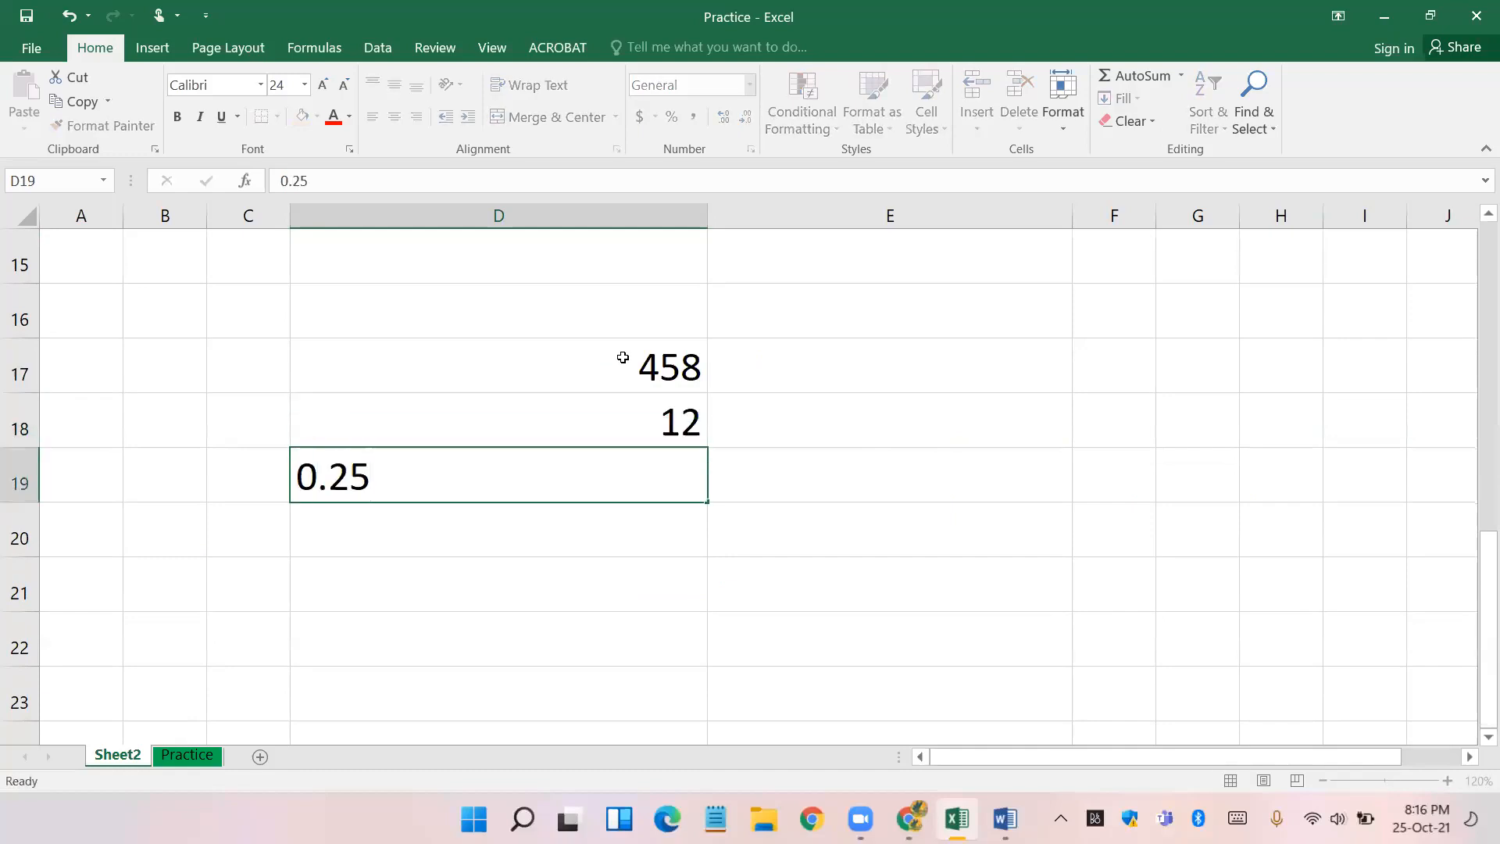
{"action": "key", "text": "Return"}
- Format the numbers in D17:D19 to show two decimal places
{"action": "left_click_drag", "start_coordinate": [610, 387], "coordinate": [613, 461]}
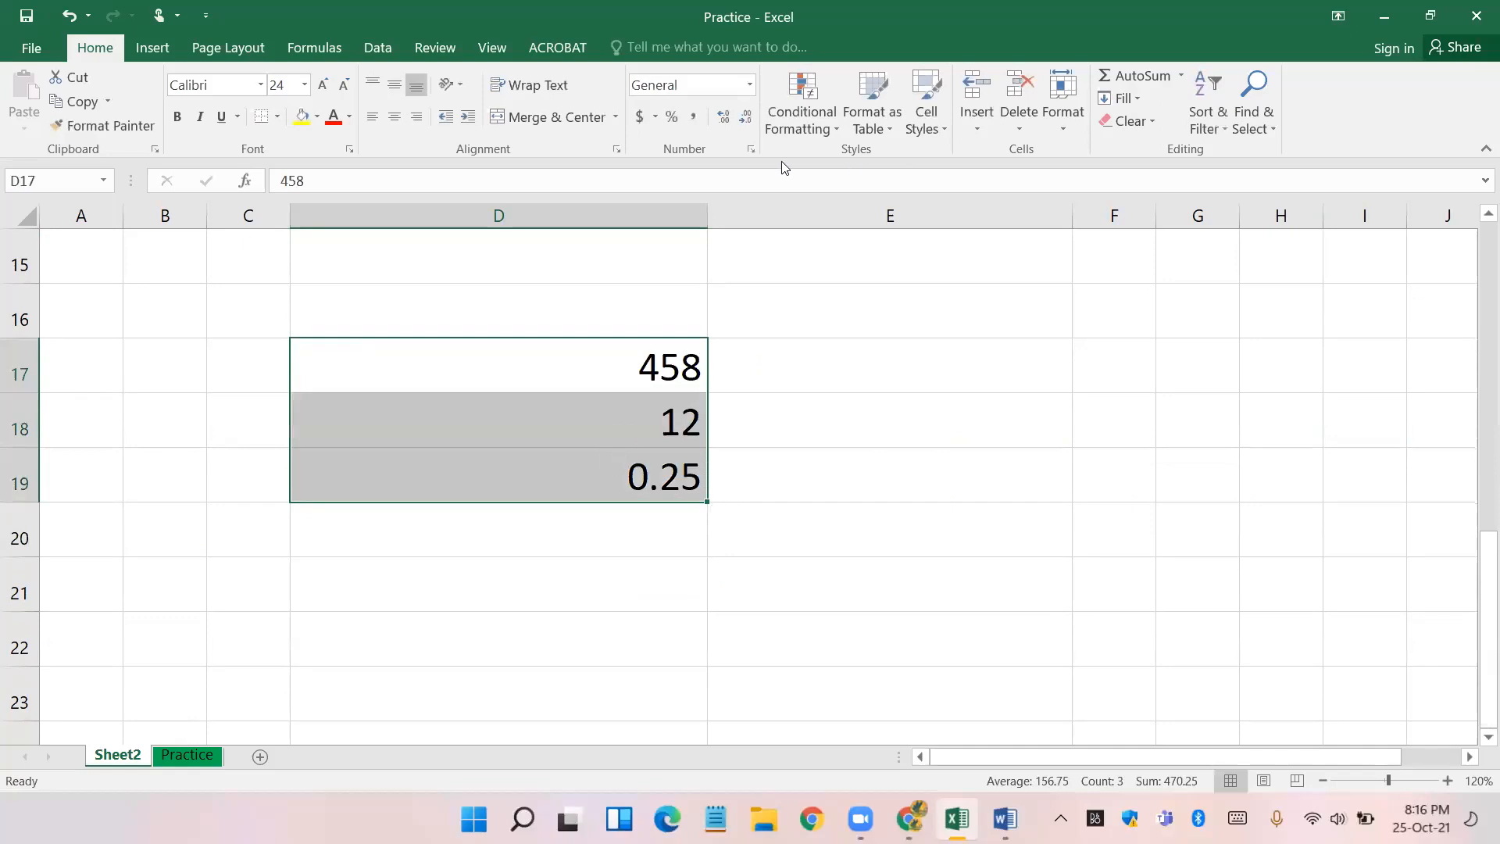
{"action": "left_click", "coordinate": [724, 116]}
{"action": "left_click", "coordinate": [748, 125]}
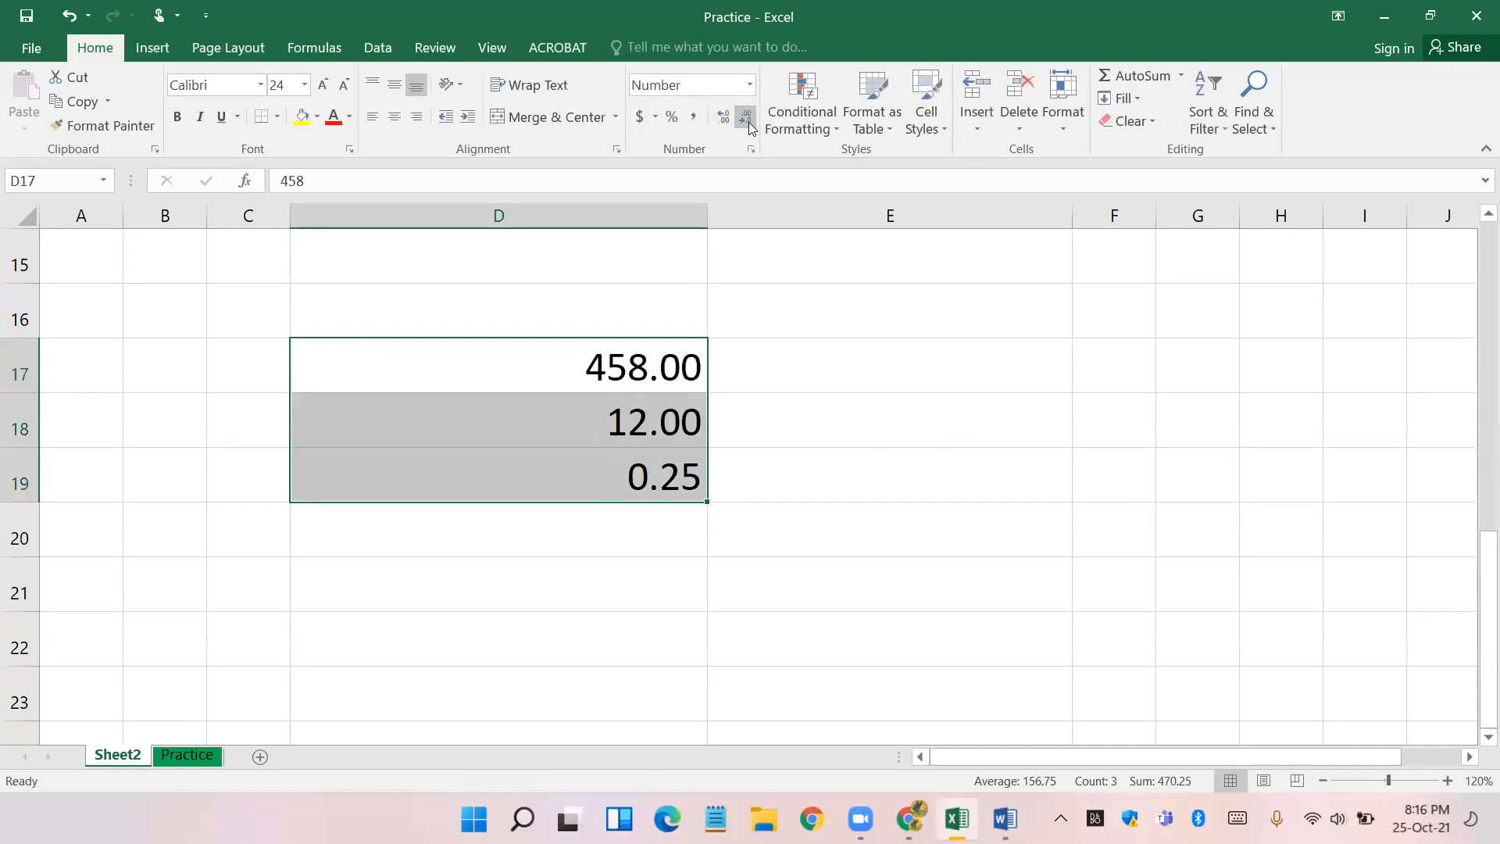
{"action": "left_click", "coordinate": [907, 590]}
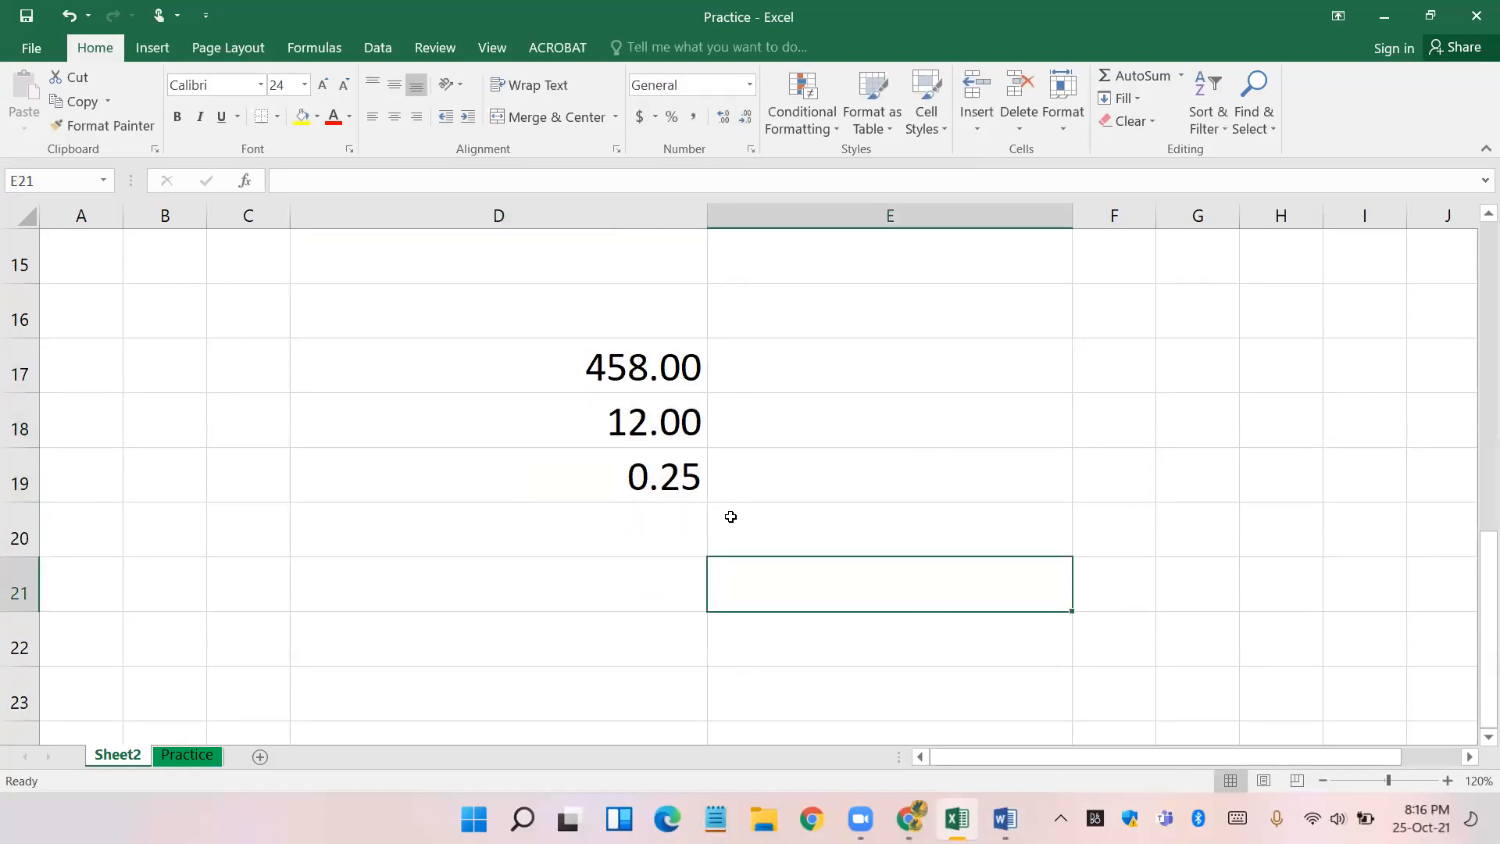
- Left-align the numbers in D17:D19 as a trial and return them to right alignment
{"action": "left_click_drag", "start_coordinate": [668, 383], "coordinate": [664, 477]}
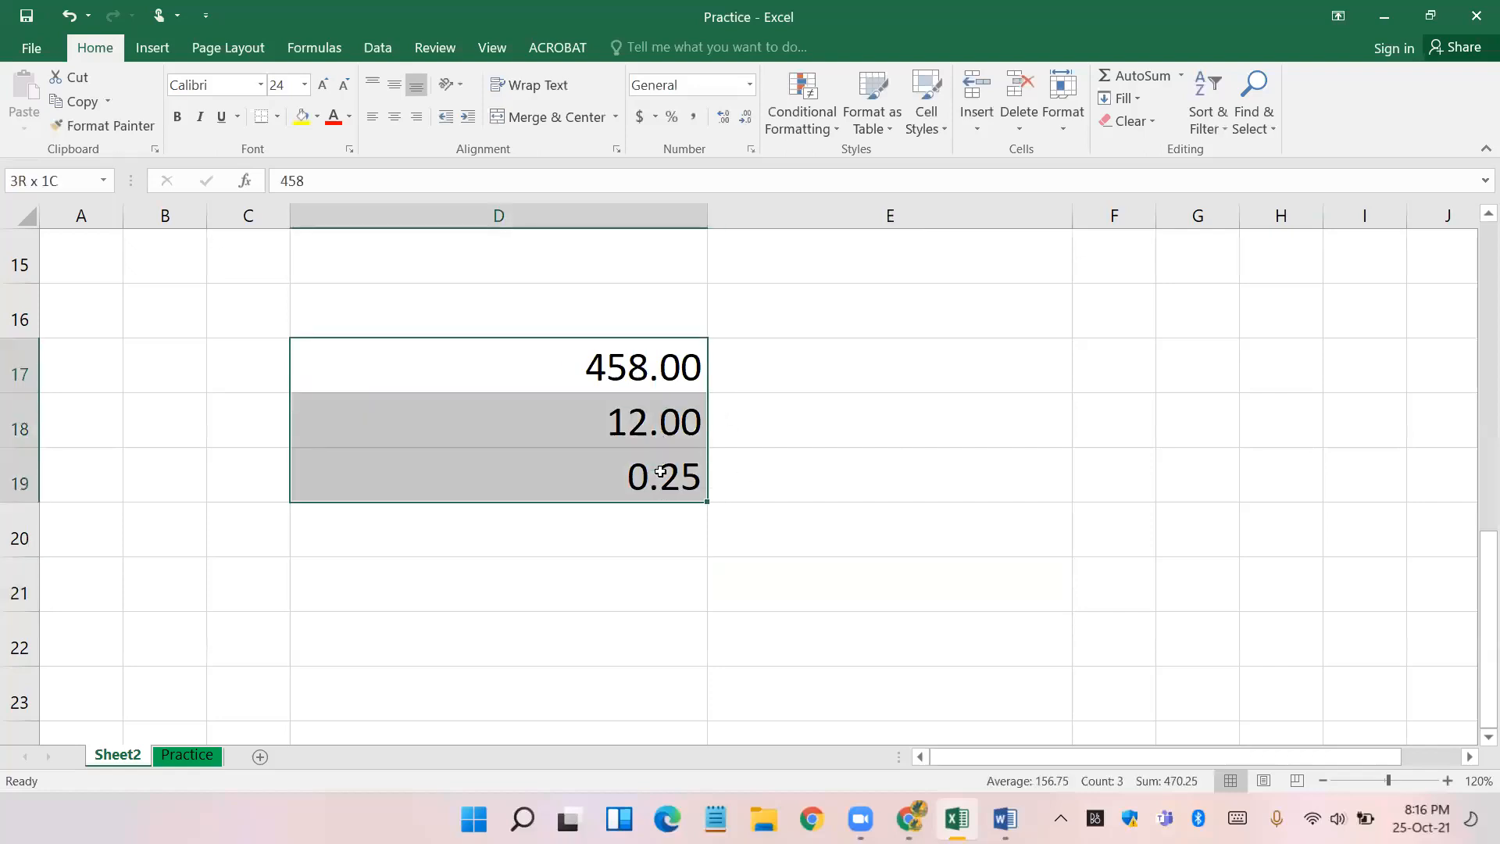
{"action": "left_click", "coordinate": [374, 117]}
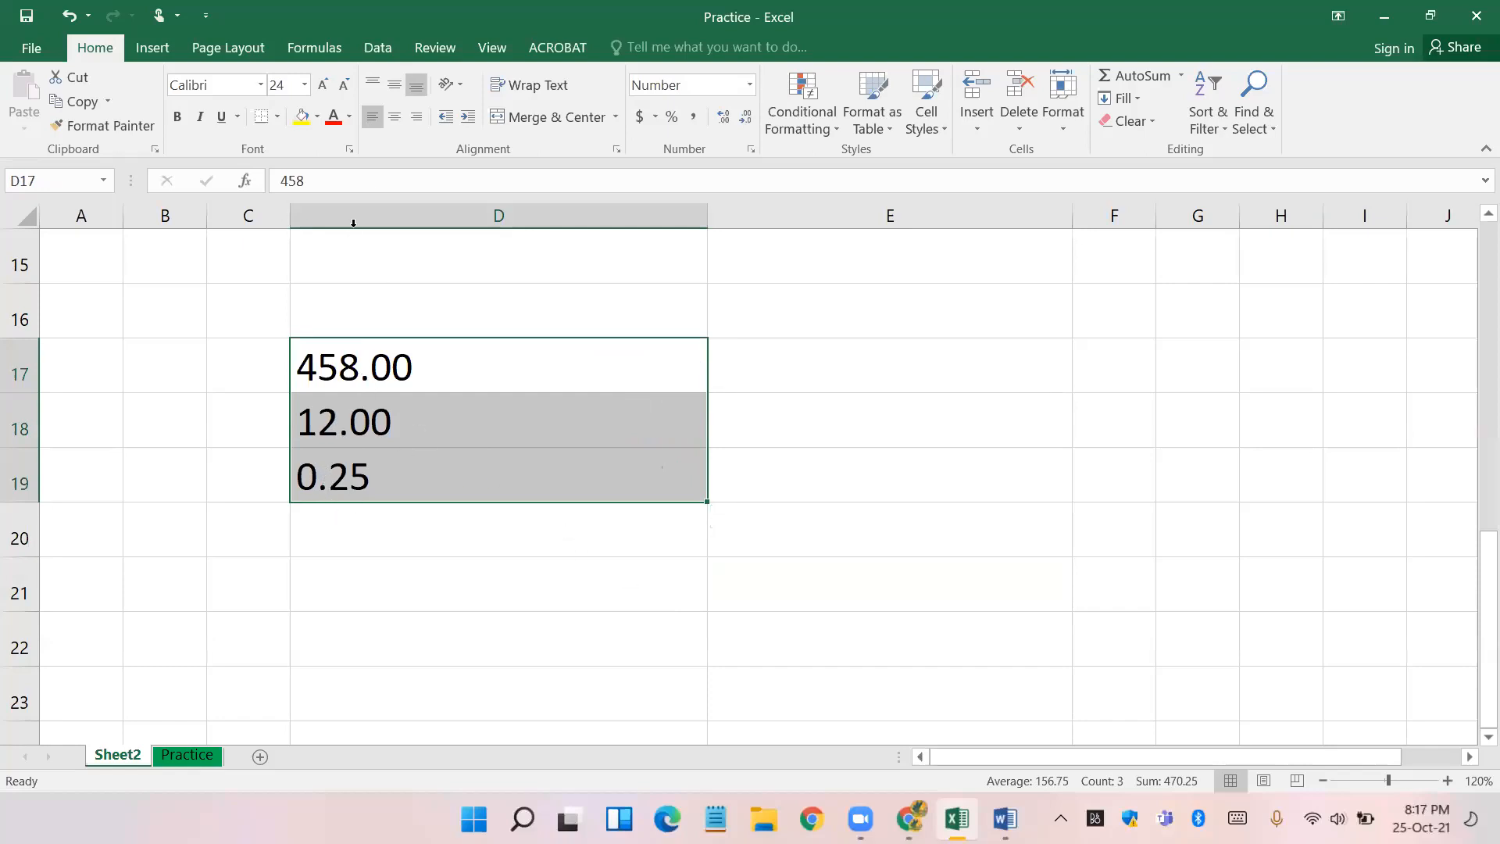
{"action": "left_click", "coordinate": [417, 116]}
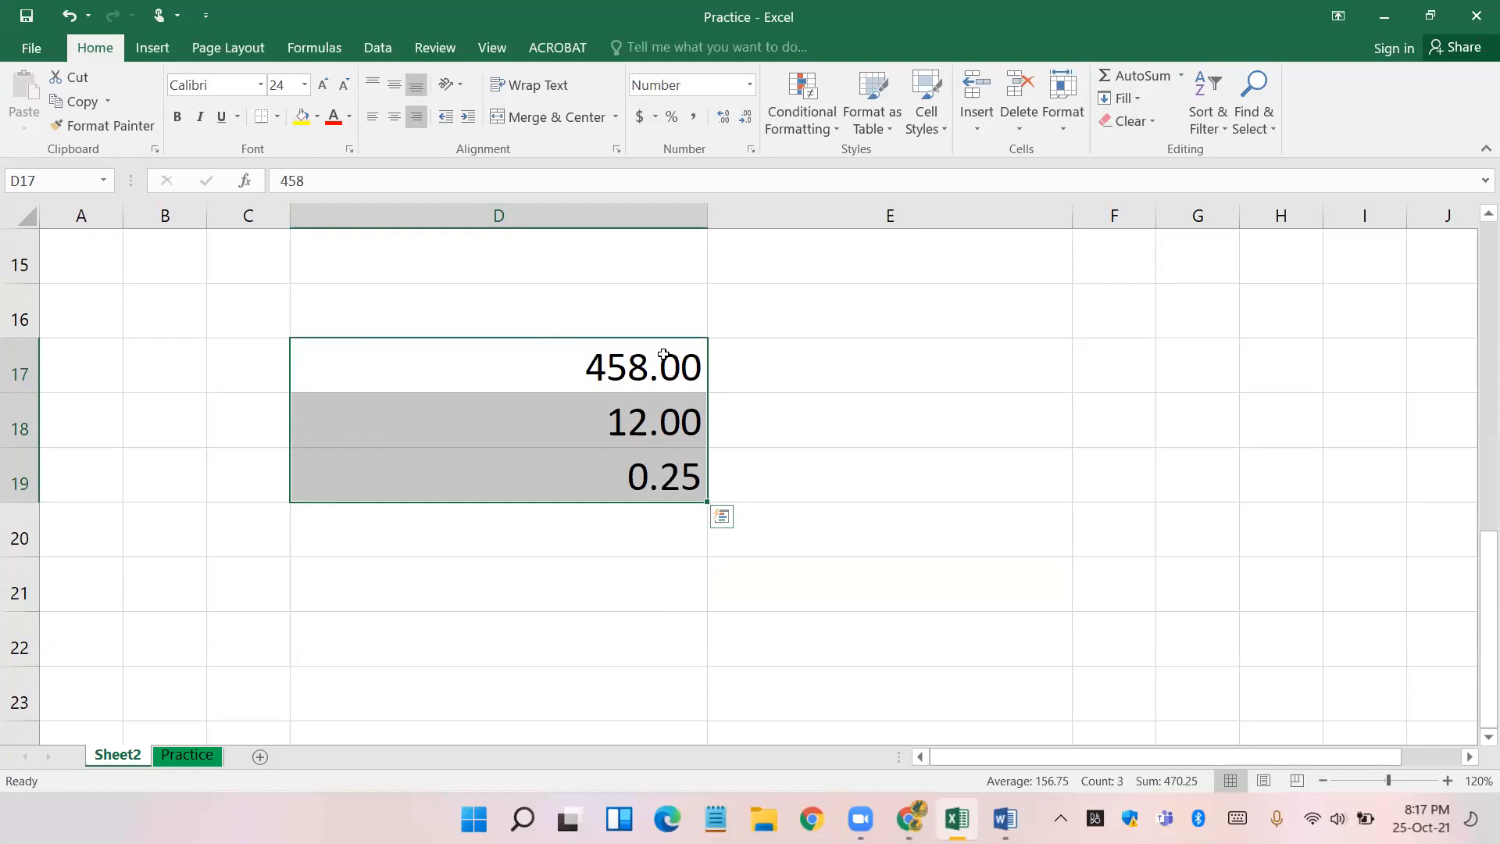
- Review the labelled text and numeric samples in rows 7 to 19, including the text in D9
{"action": "scroll", "coordinate": [879, 495], "scroll_direction": "up", "scroll_amount": 5}
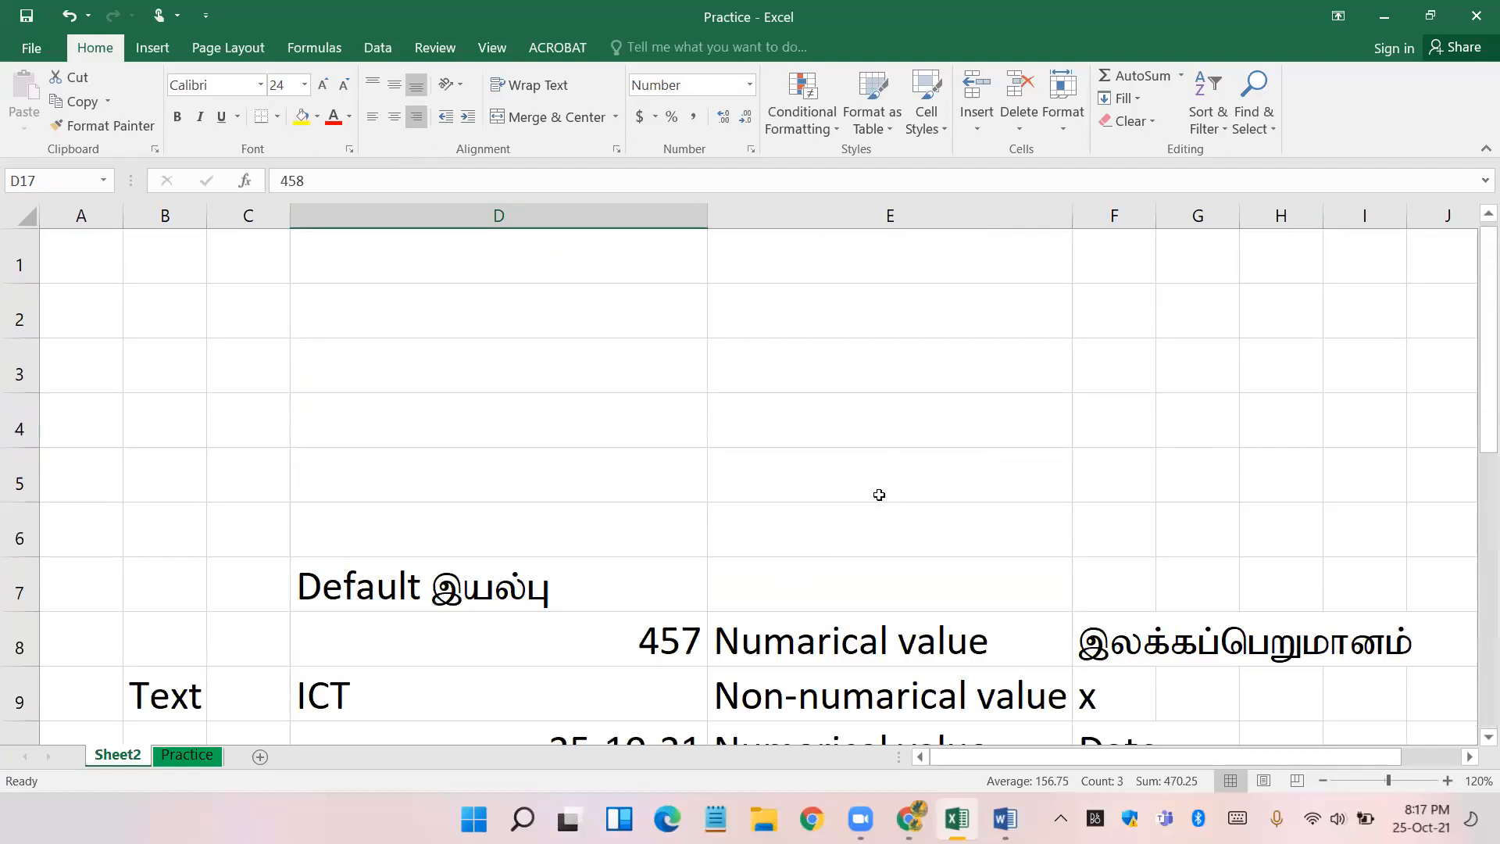
{"action": "scroll", "coordinate": [879, 495], "scroll_direction": "down", "scroll_amount": 3}
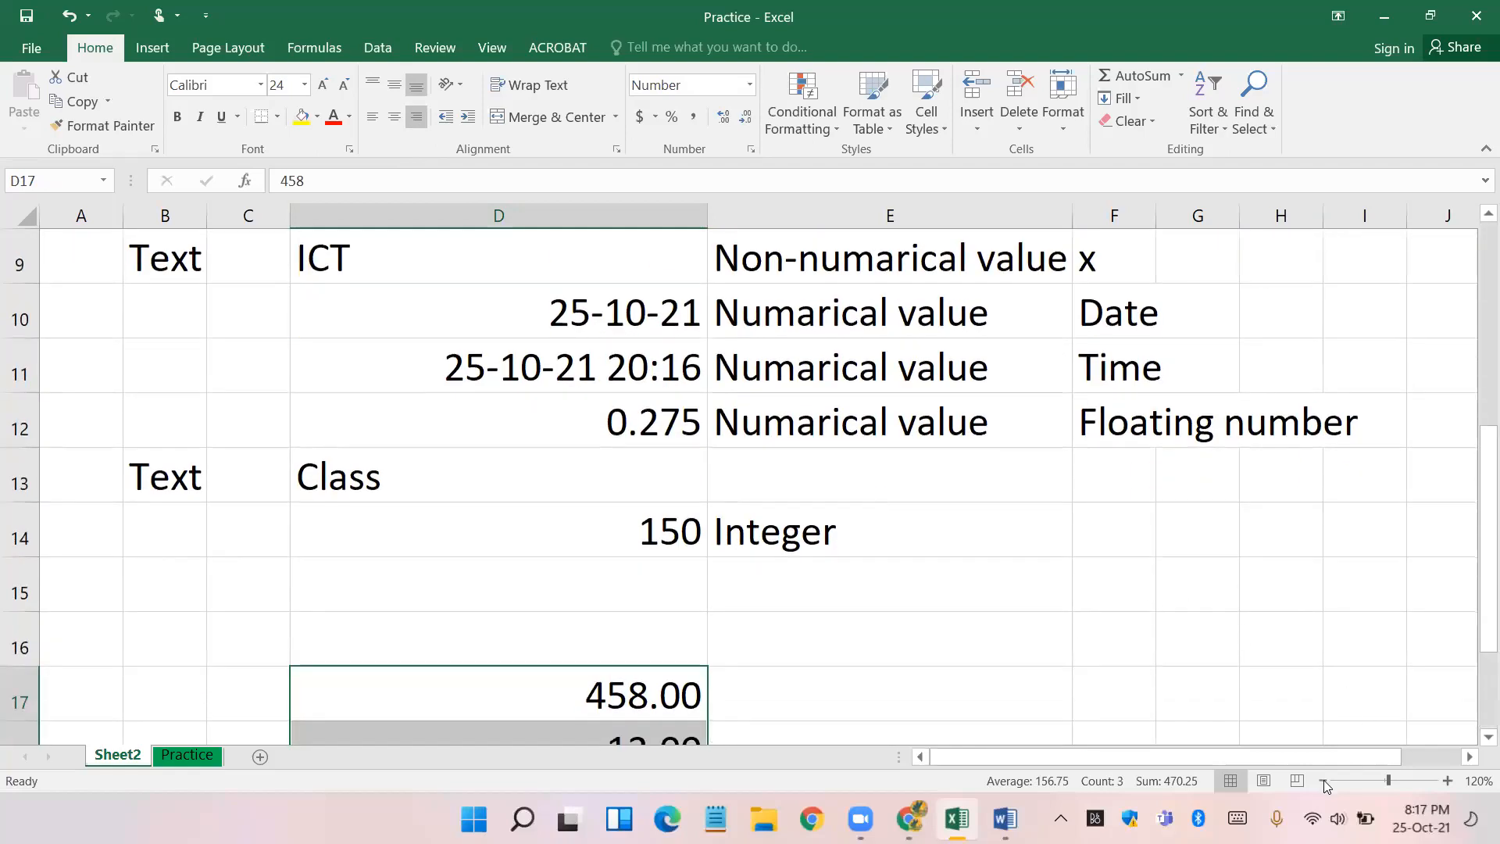
{"action": "left_click", "coordinate": [1323, 782]}
{"action": "left_click_drag", "start_coordinate": [1480, 531], "coordinate": [1485, 457]}
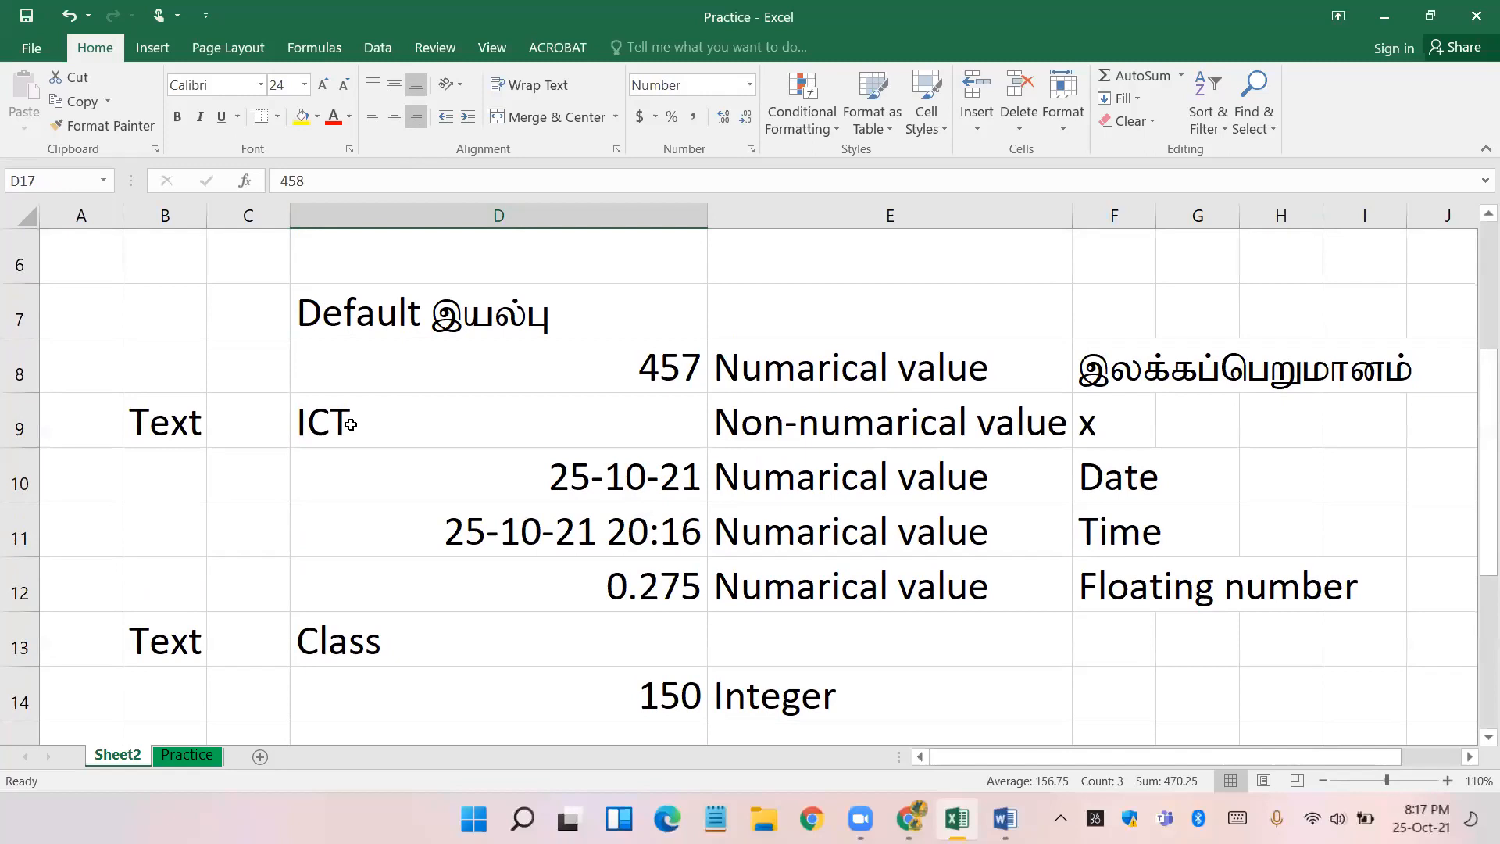
{"action": "left_click", "coordinate": [308, 415]}
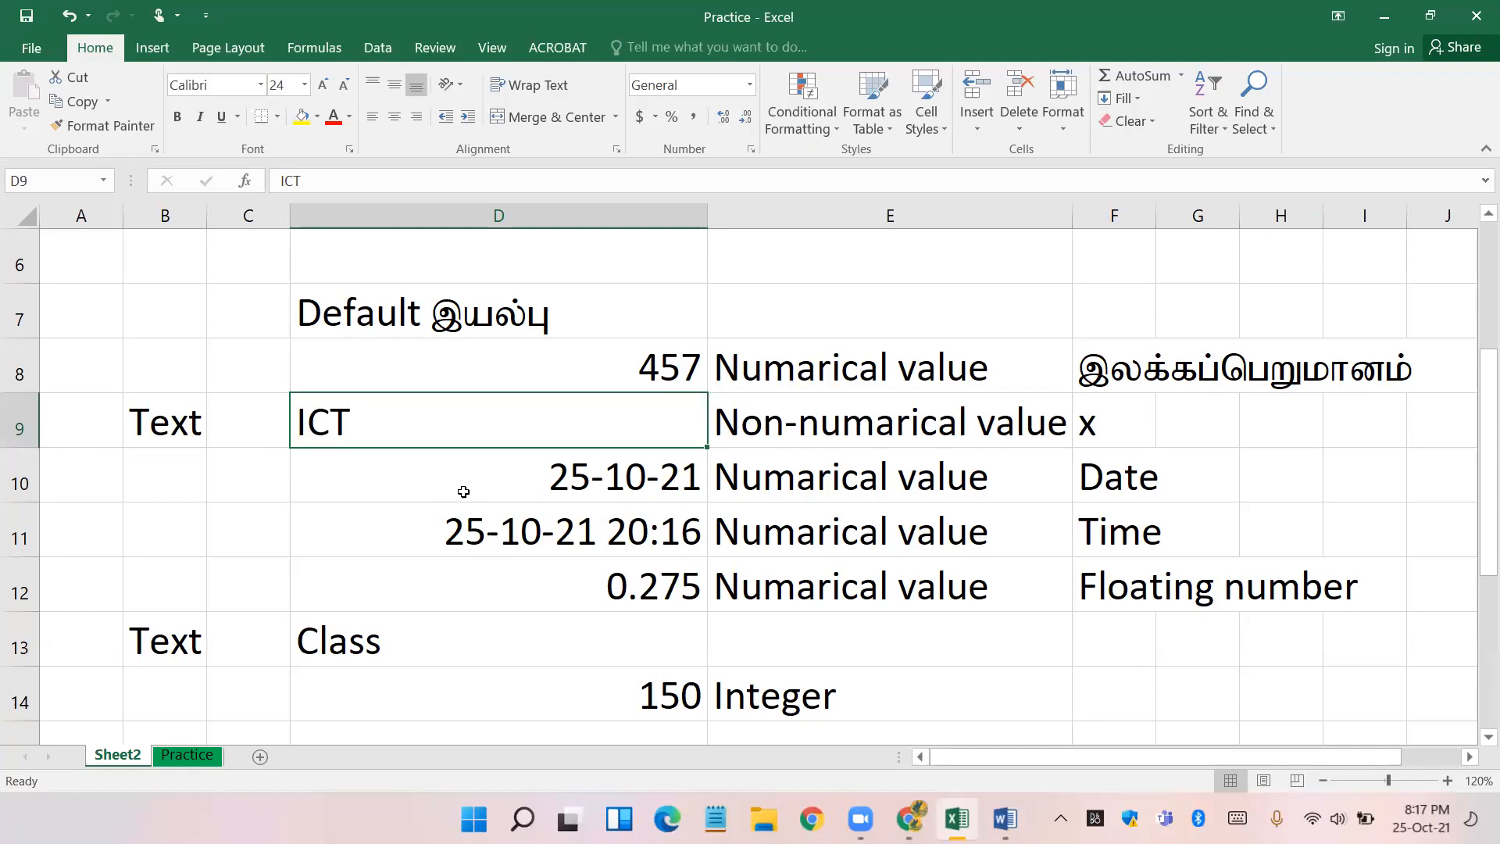
{"action": "scroll", "coordinate": [462, 489], "scroll_direction": "down", "scroll_amount": 3}
{"action": "scroll", "coordinate": [464, 491], "scroll_direction": "up", "scroll_amount": 5}
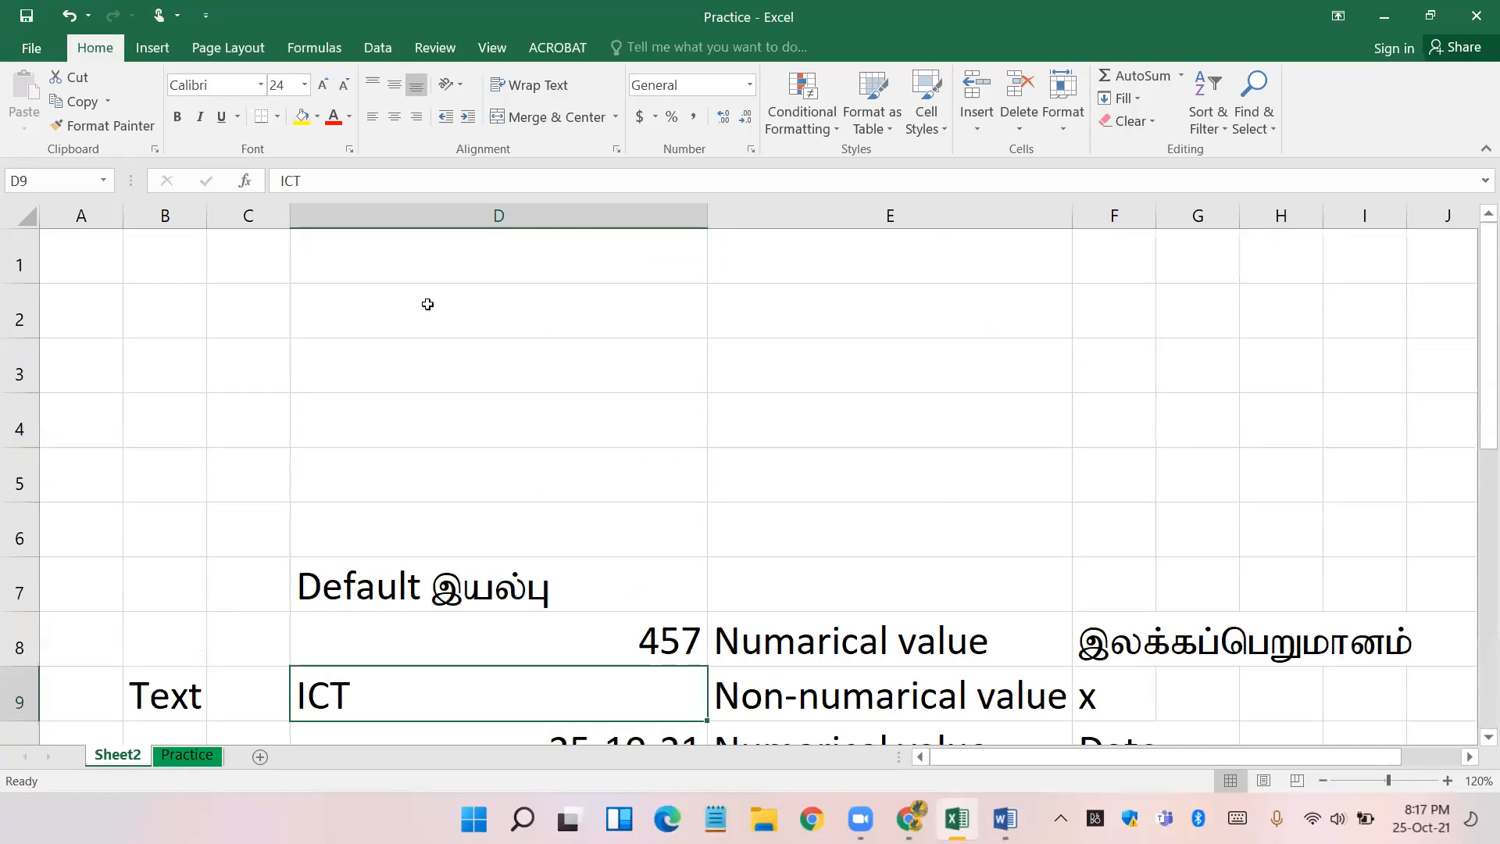
{"action": "scroll", "coordinate": [577, 316], "scroll_direction": "down", "scroll_amount": 5}
{"action": "scroll", "coordinate": [577, 319], "scroll_direction": "up", "scroll_amount": 5}
{"action": "scroll", "coordinate": [576, 318], "scroll_direction": "down", "scroll_amount": 5}
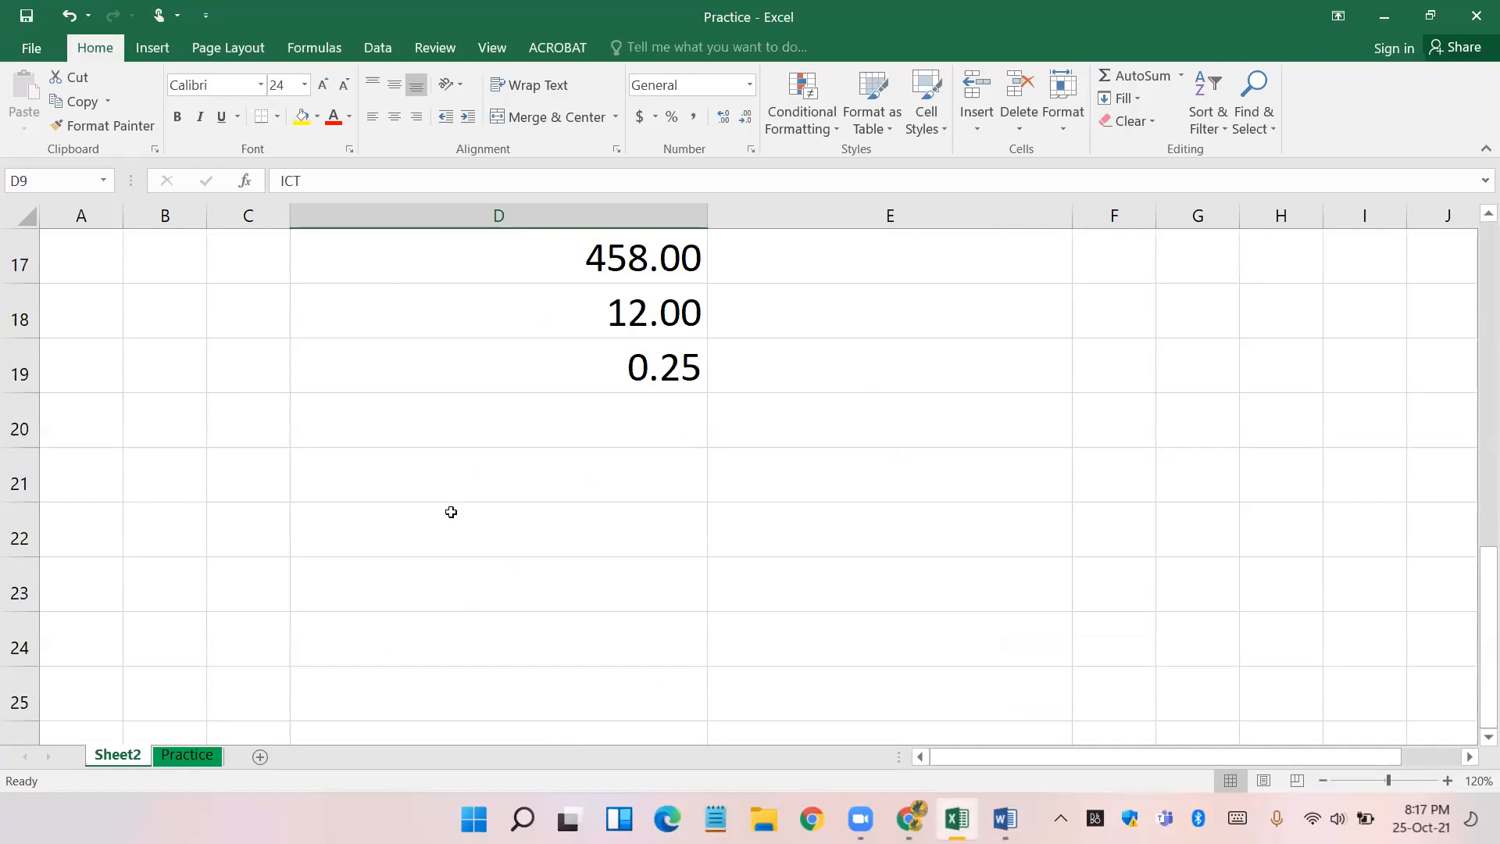
{"action": "left_click", "coordinate": [450, 538]}
{"action": "type", "text": "A"}
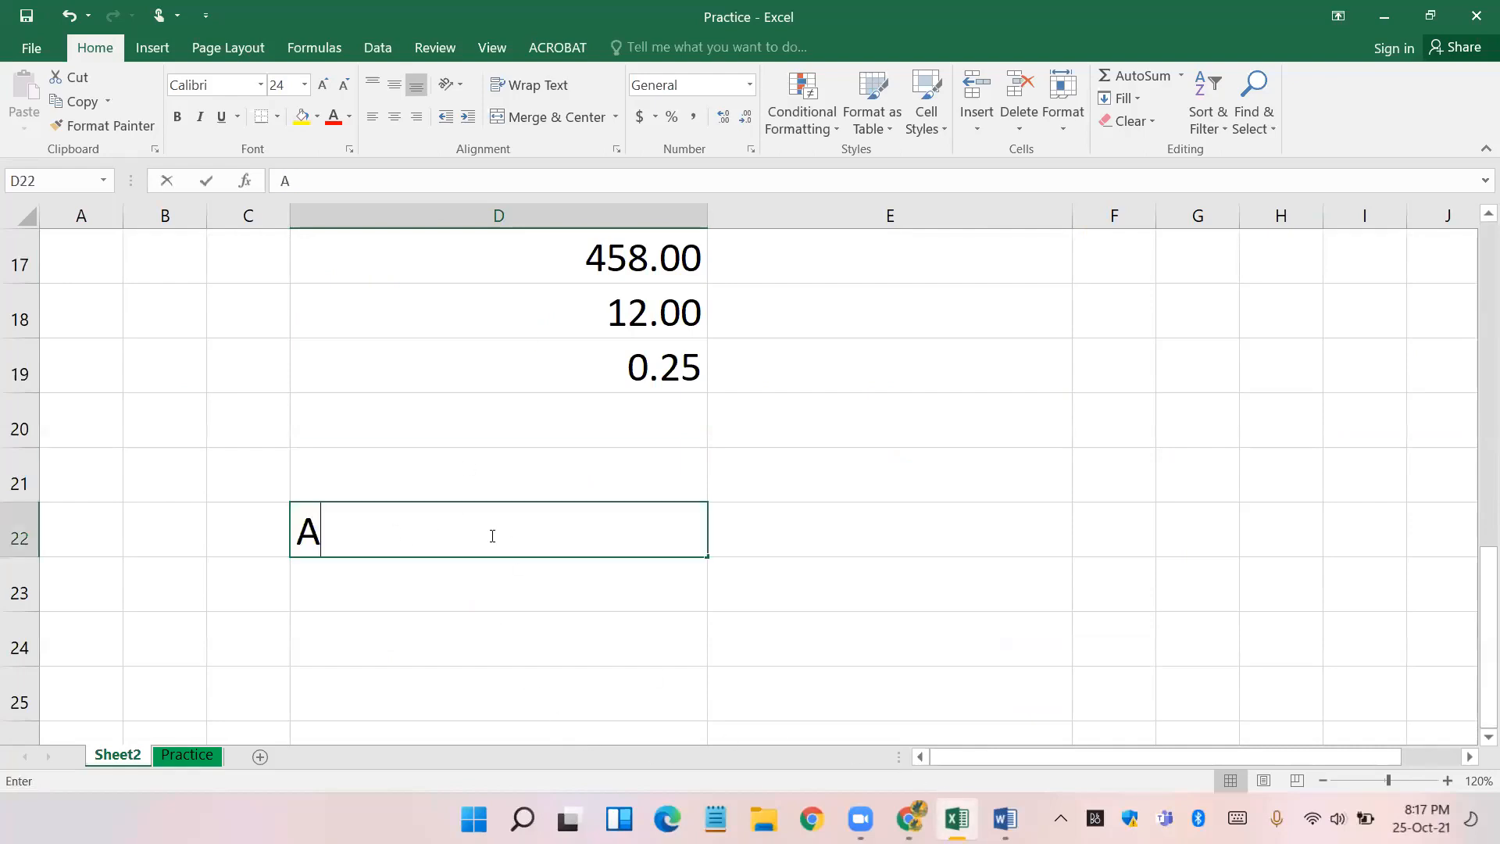
{"action": "key", "text": "BackSpace"}
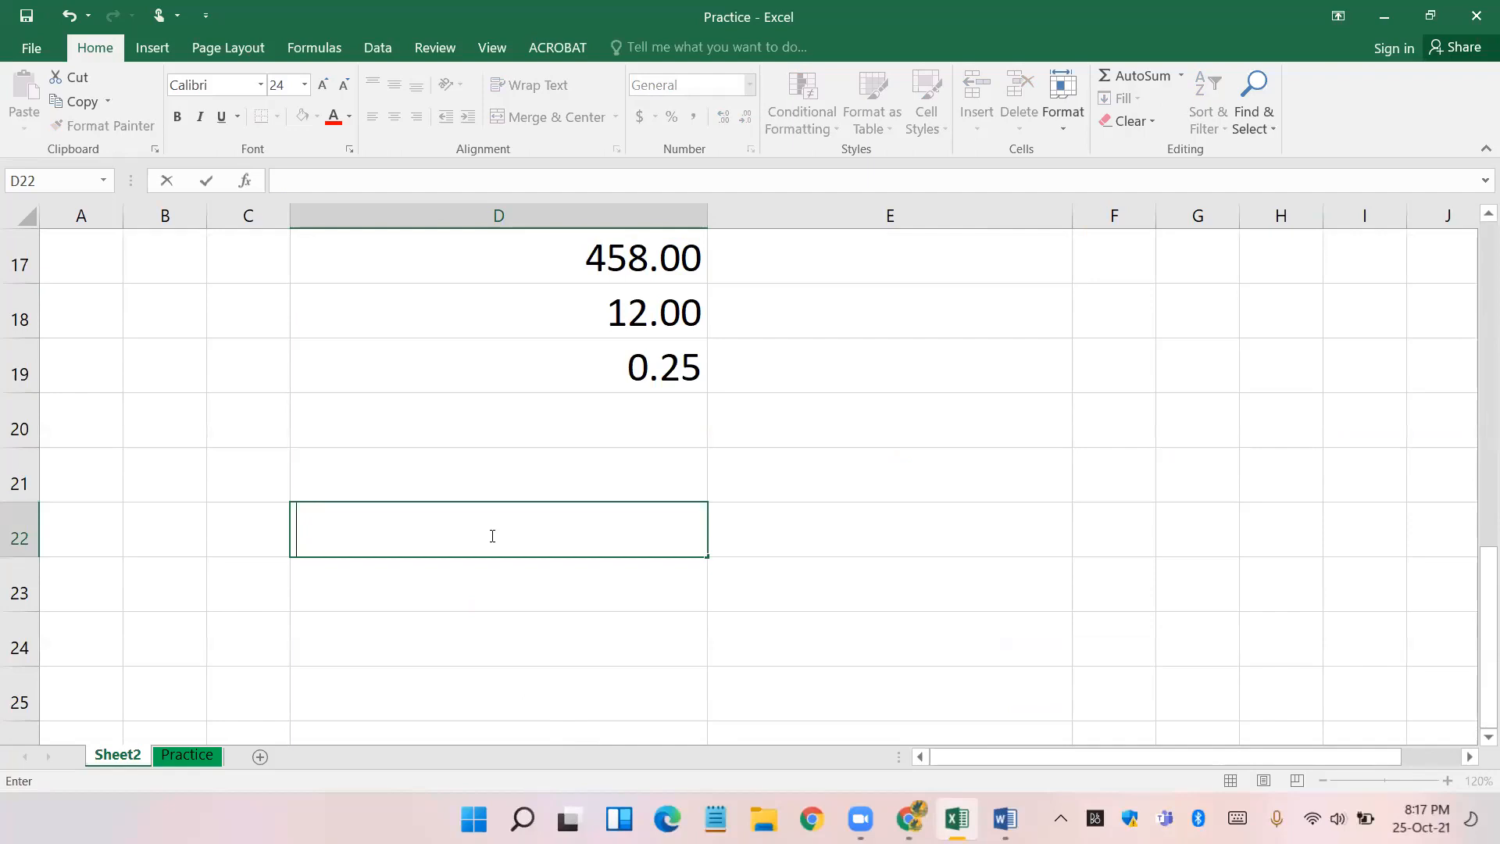
- Switch to the Word notes and write the heading "Alignment" in the blank area below the COUNT function section
{"action": "left_click", "coordinate": [1006, 819]}
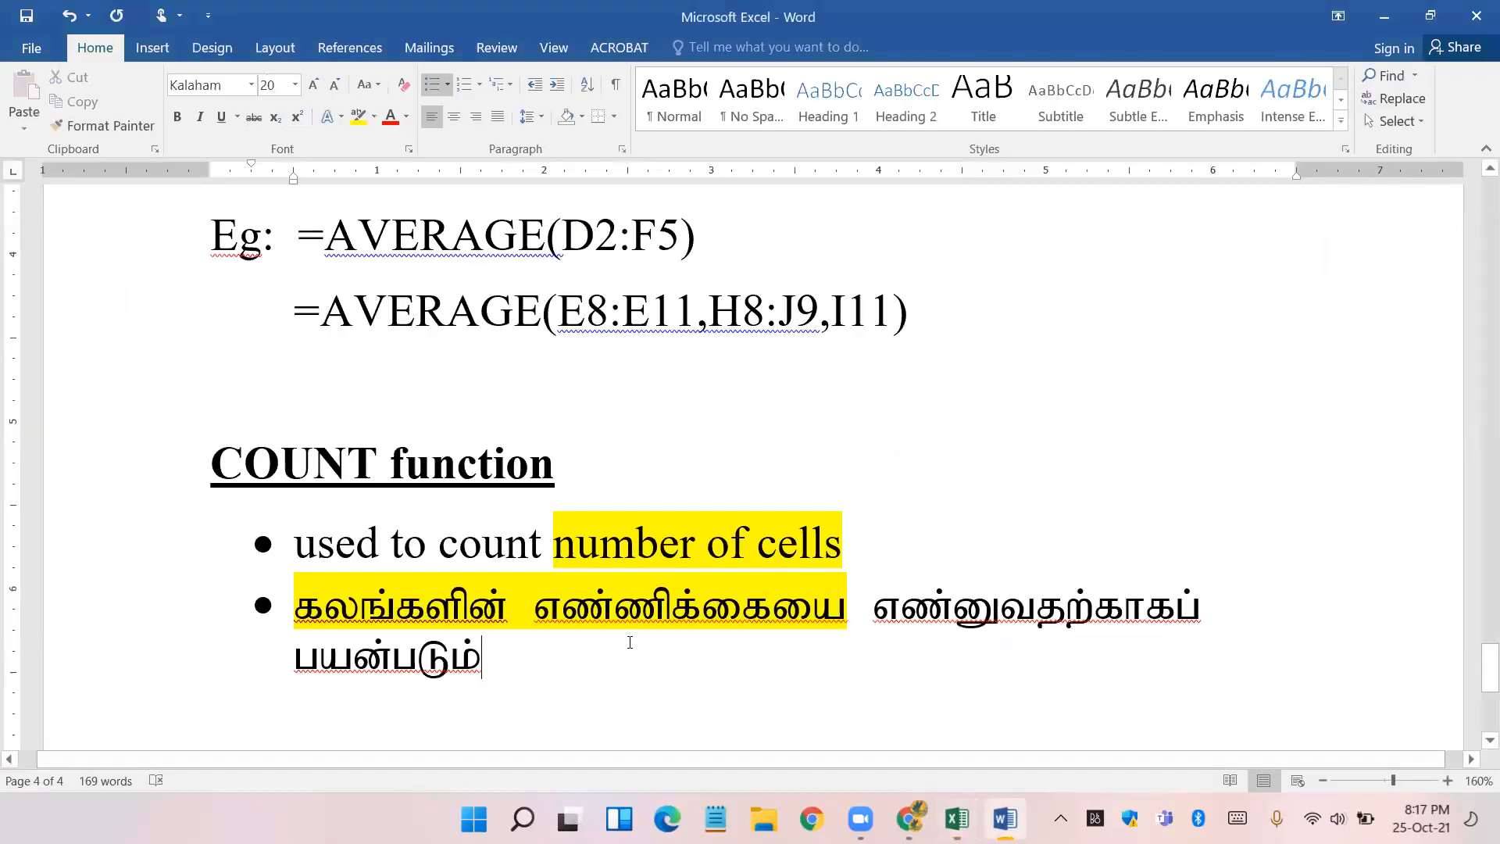
{"action": "scroll", "coordinate": [617, 630], "scroll_direction": "down", "scroll_amount": 3}
{"action": "scroll", "coordinate": [558, 561], "scroll_direction": "down", "scroll_amount": 3}
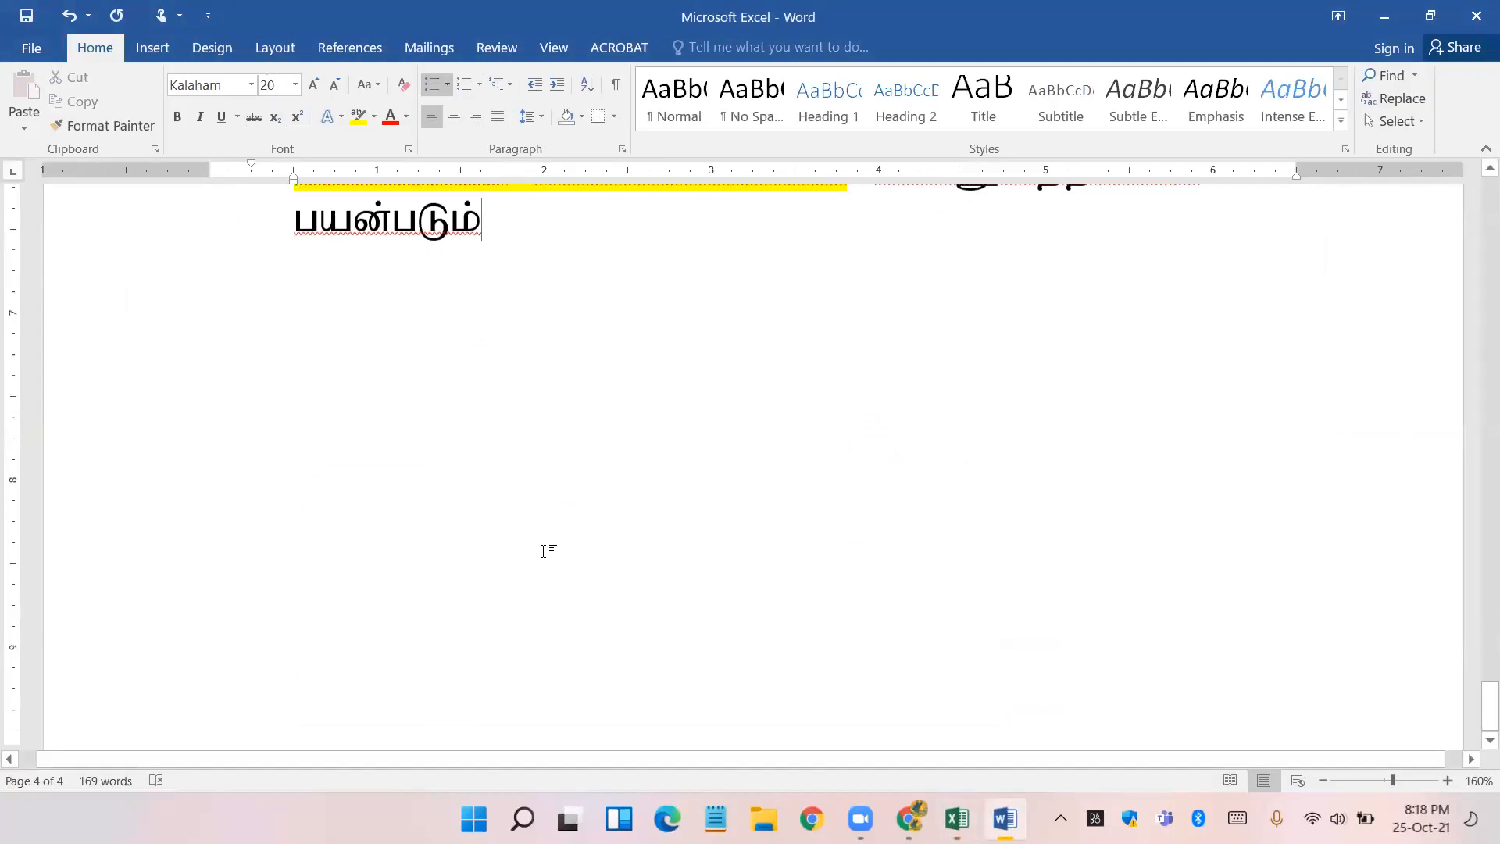
{"action": "key", "text": "Down"}
{"action": "key", "text": "Down"}
{"action": "key", "text": "Down"}
{"action": "key", "text": "Down"}
{"action": "key", "text": "Down"}
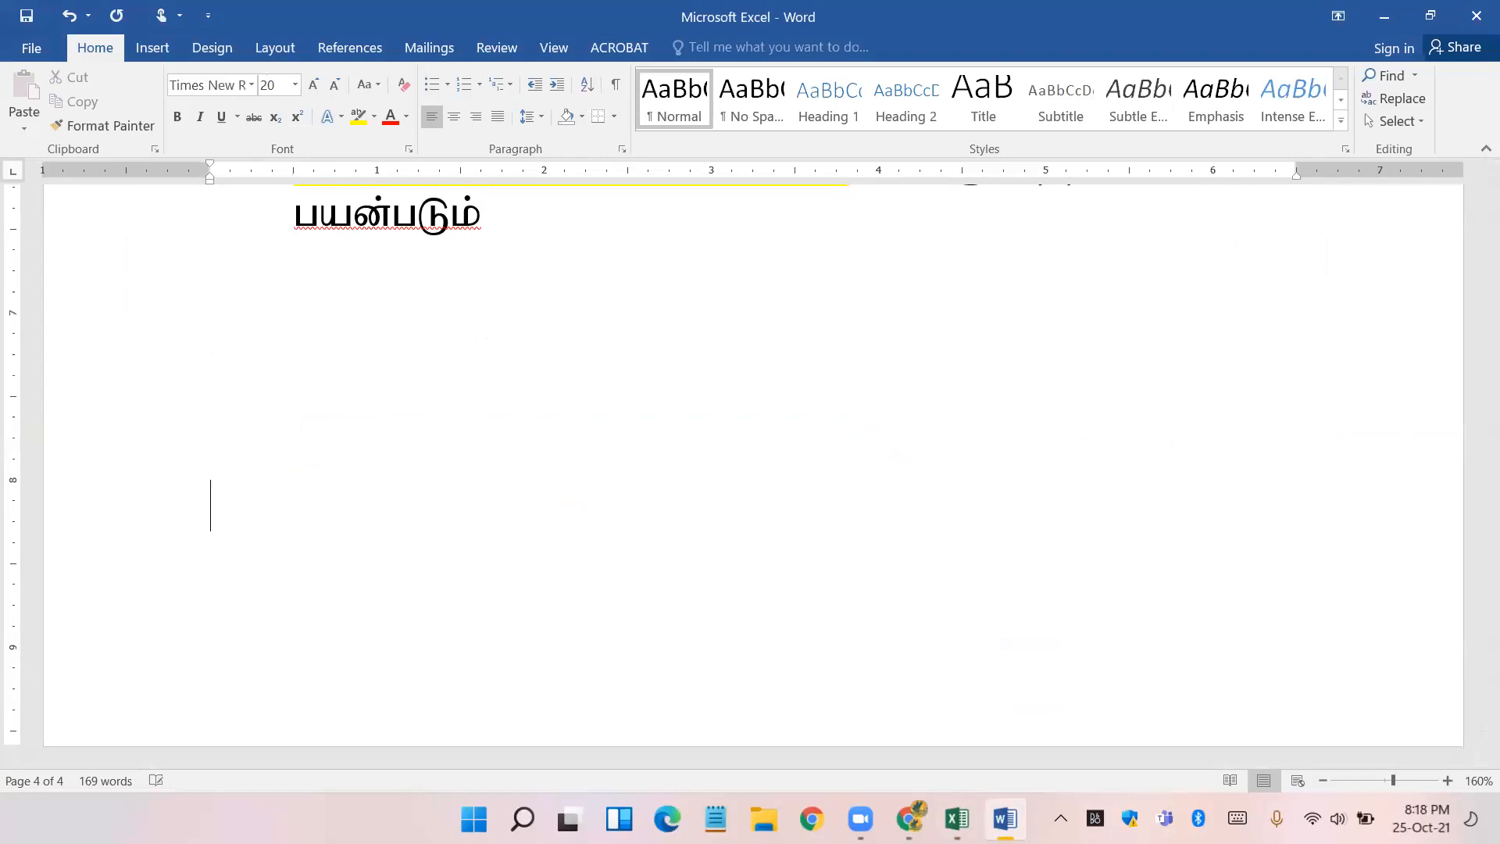
{"action": "type", "text": "Alignment"}
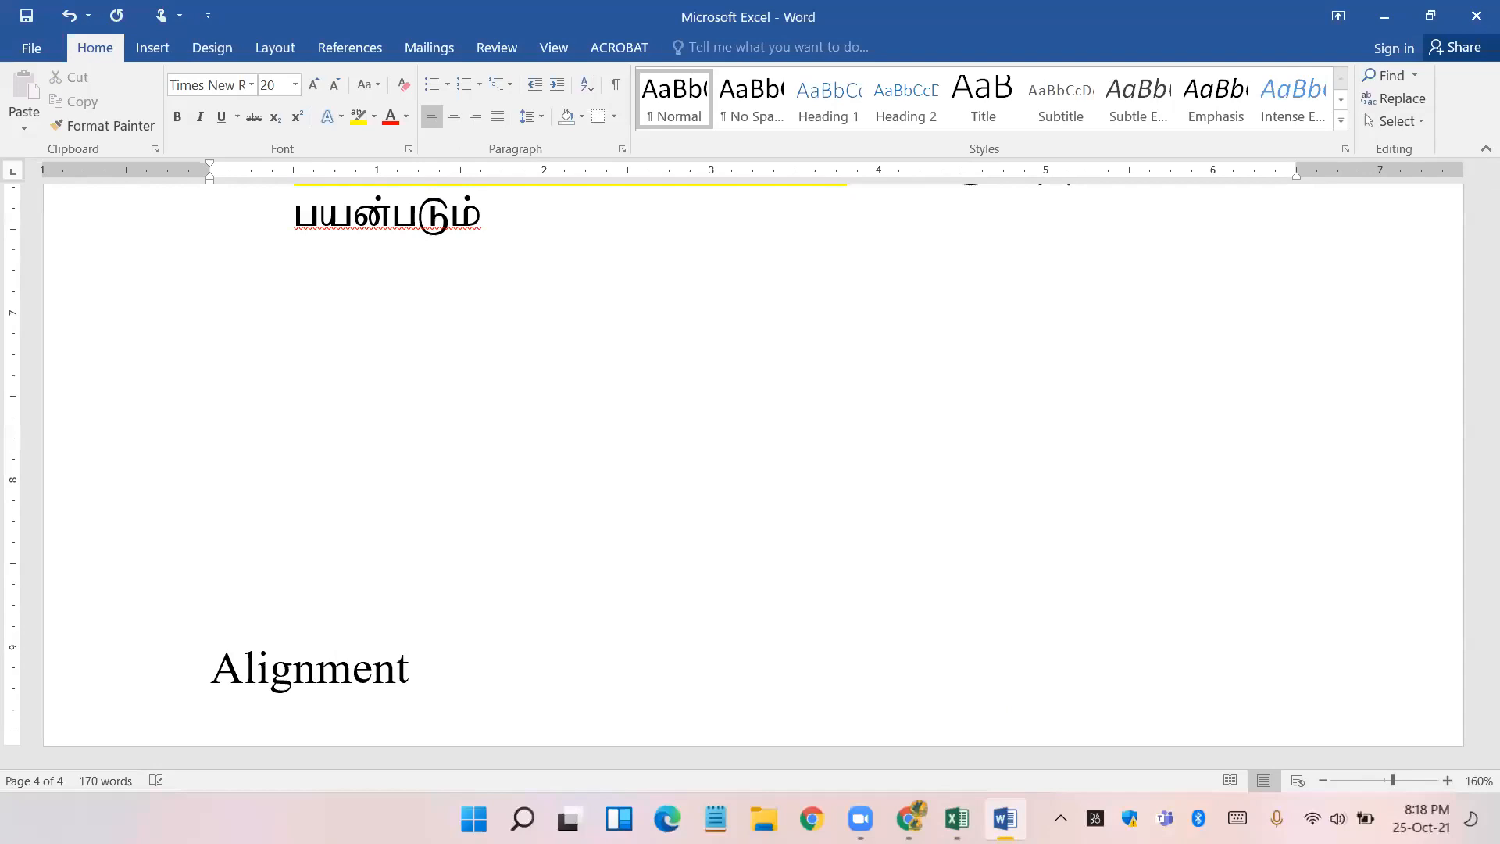
- Add the Tamil translation "நேர்ப்படுத்தல்" in the Kalaham font after "Alignment" and start a new line below it
{"action": "left_click", "coordinate": [211, 77]}
{"action": "type", "text": "Kalaham"}
{"action": "key", "text": "Return"}
{"action": "type", "text": "நேர்"}
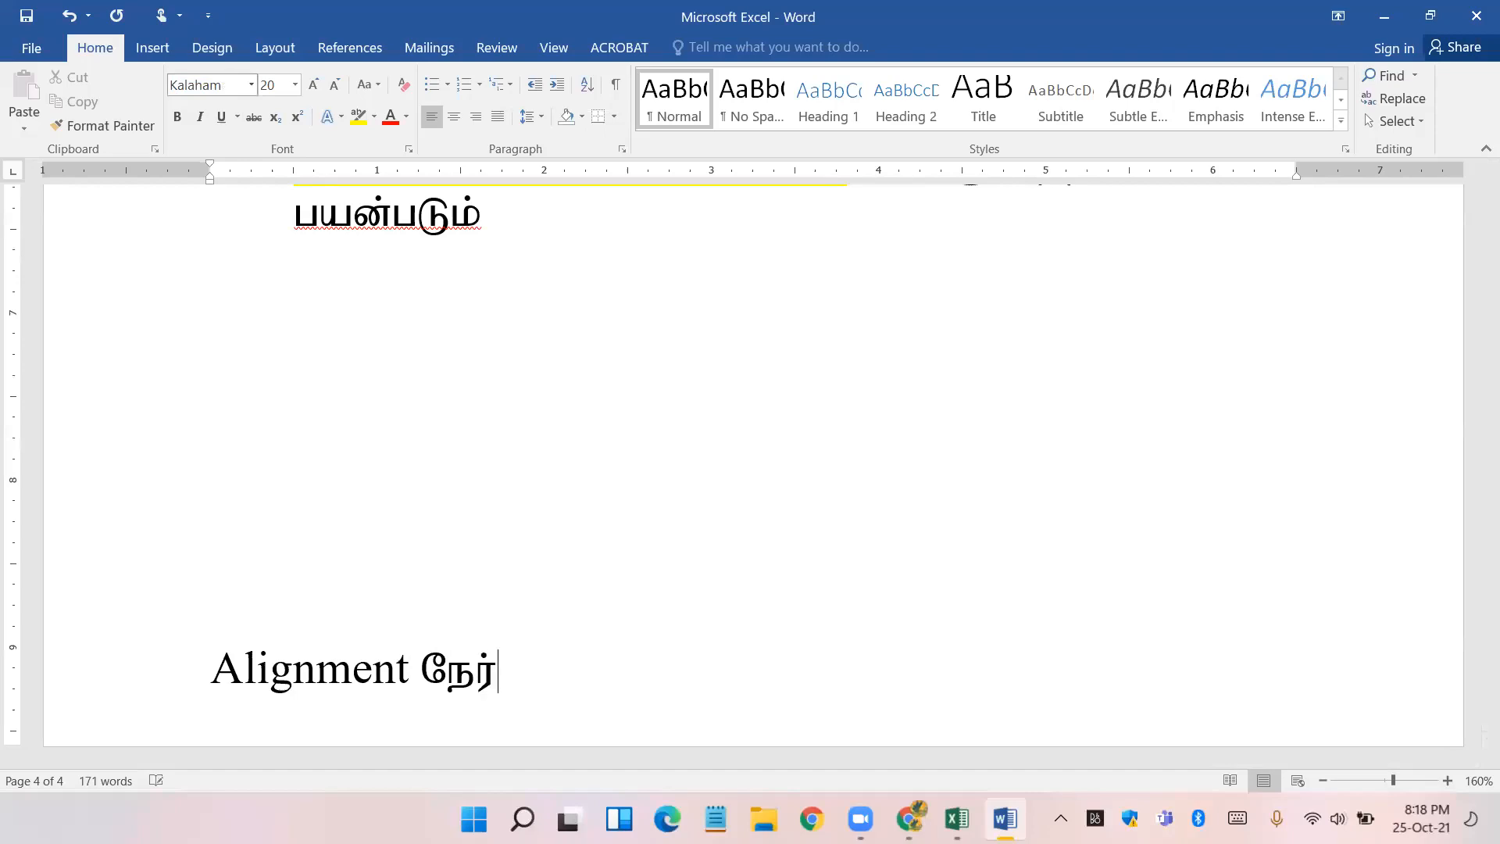
{"action": "type", "text": "ப்படுத்தல்"}
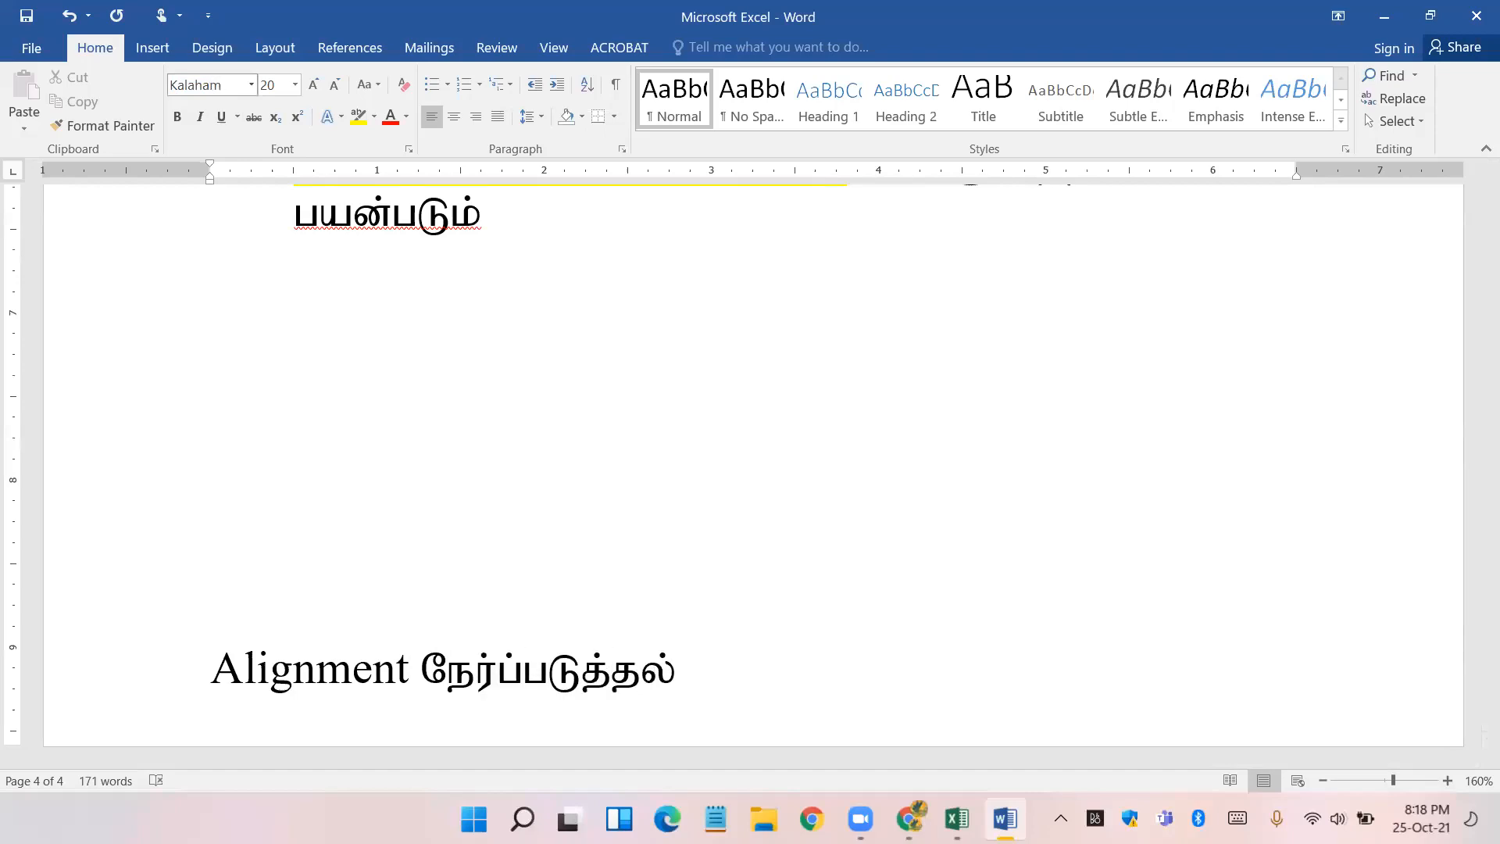
{"action": "key", "text": "Return"}
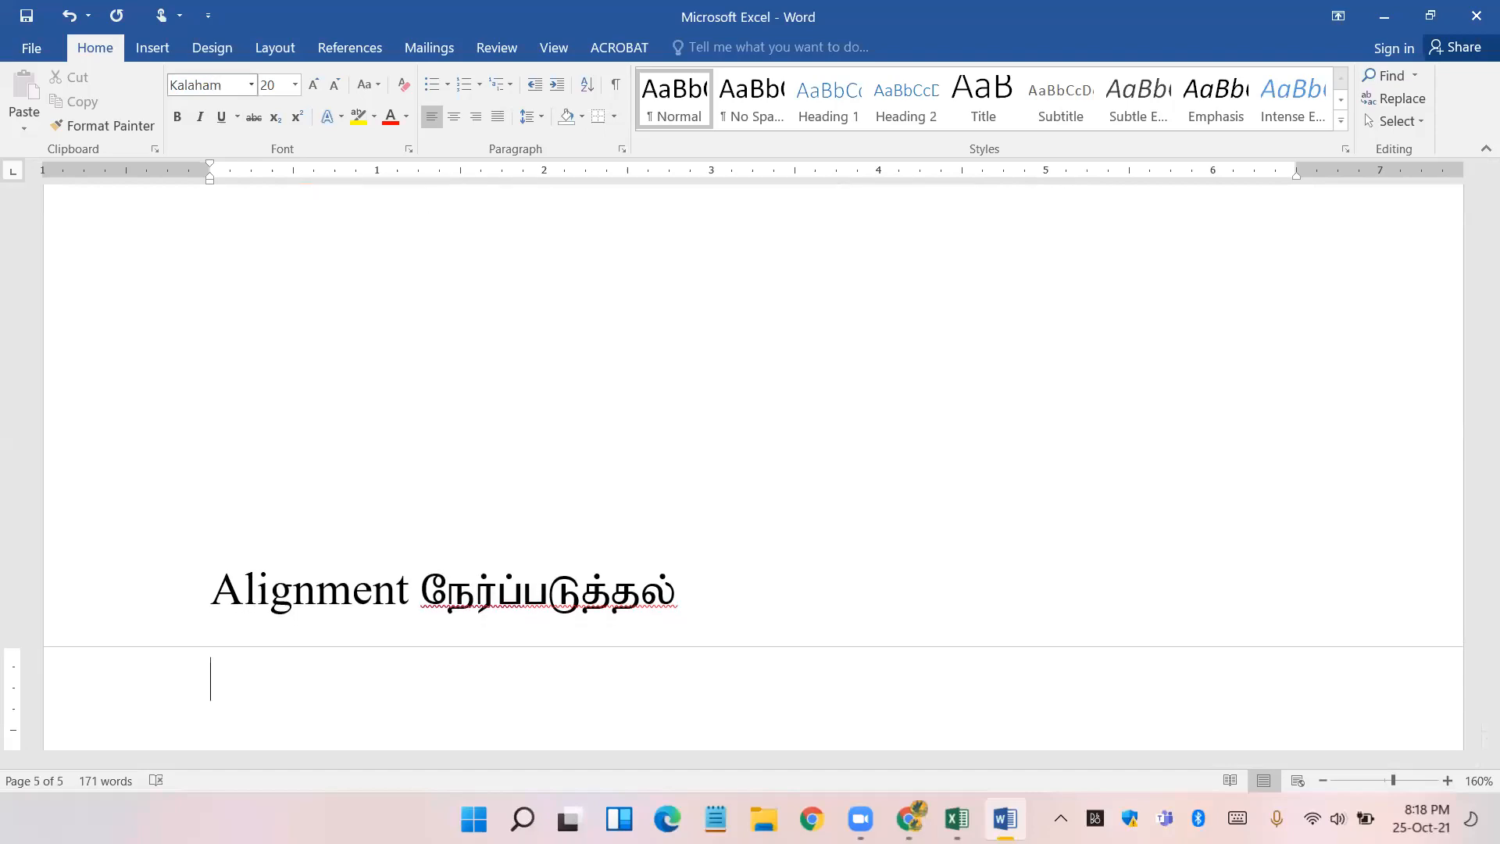
- Insert a blank line above the Alignment heading to move it onto the next page, and go to the line below it
{"action": "left_click", "coordinate": [235, 582]}
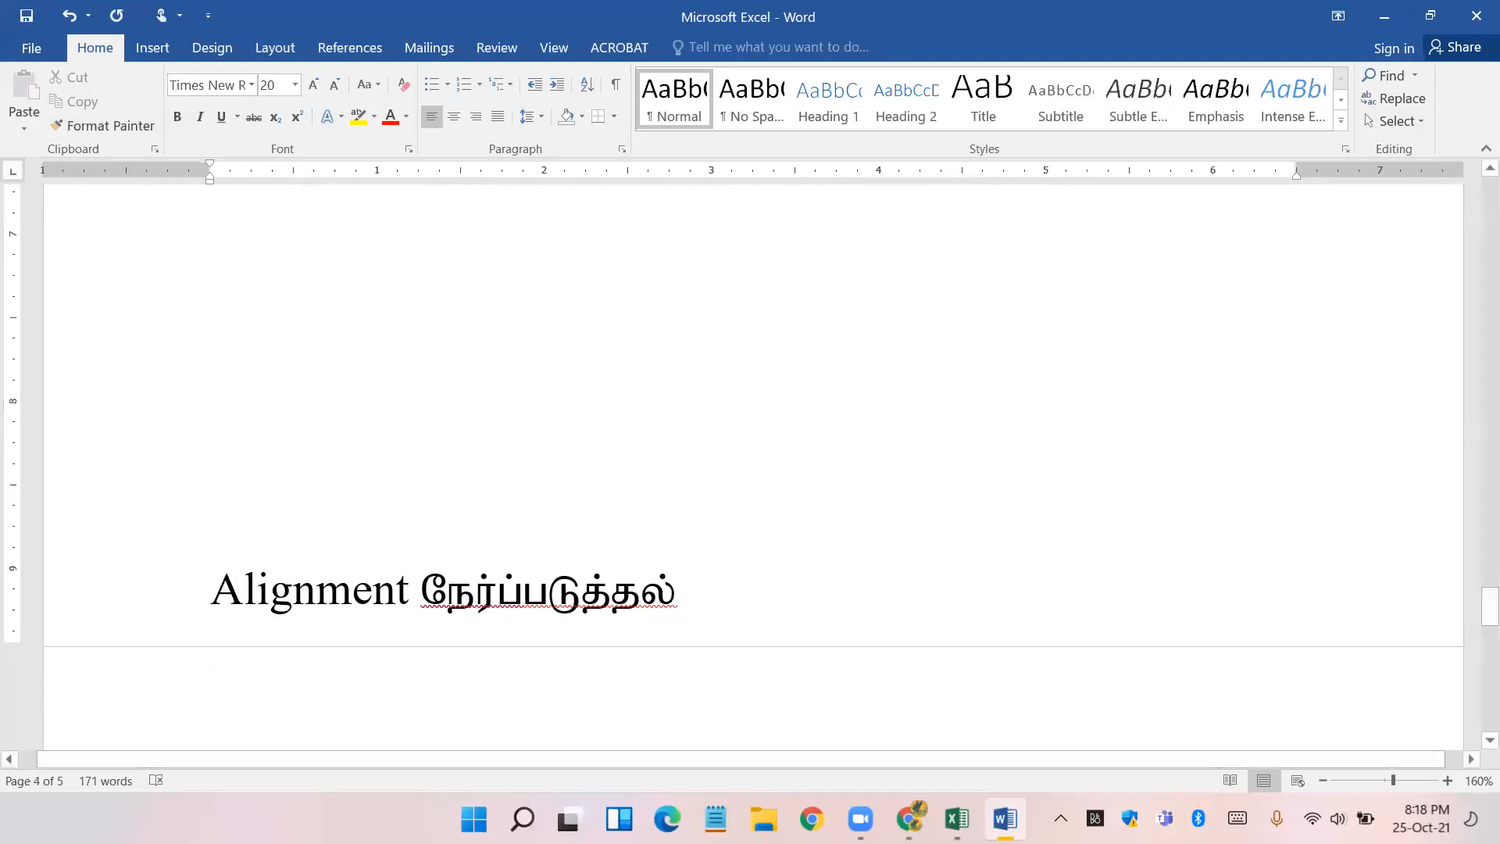
{"action": "key", "text": "Return"}
{"action": "scroll", "coordinate": [608, 499], "scroll_direction": "down", "scroll_amount": 3}
{"action": "key", "text": "Down"}
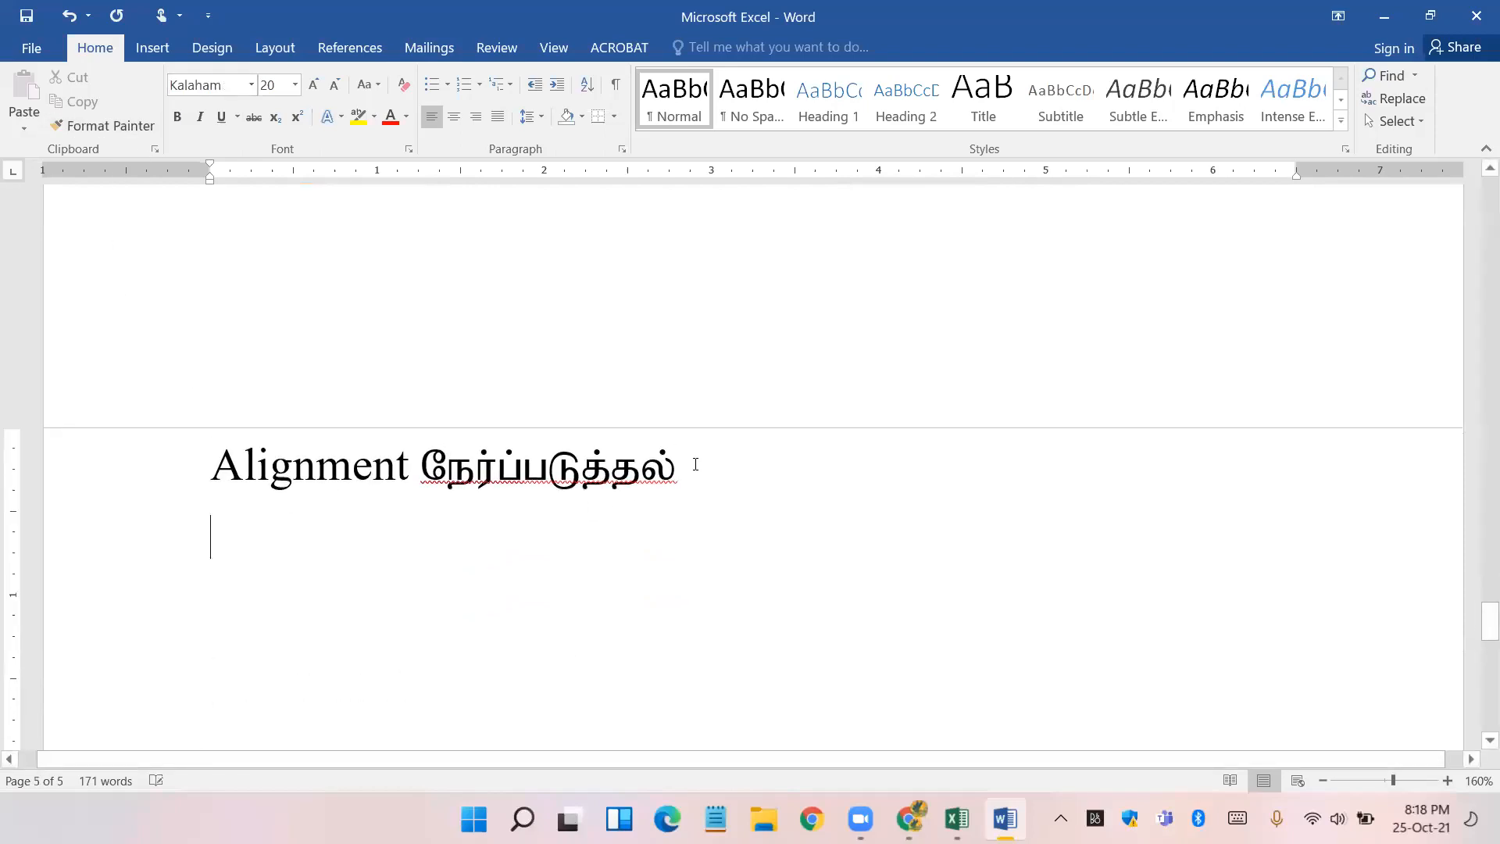
- List Left, Right, Center and Justify on separate lines in Times New Roman under the Alignment heading
{"action": "left_click", "coordinate": [251, 86]}
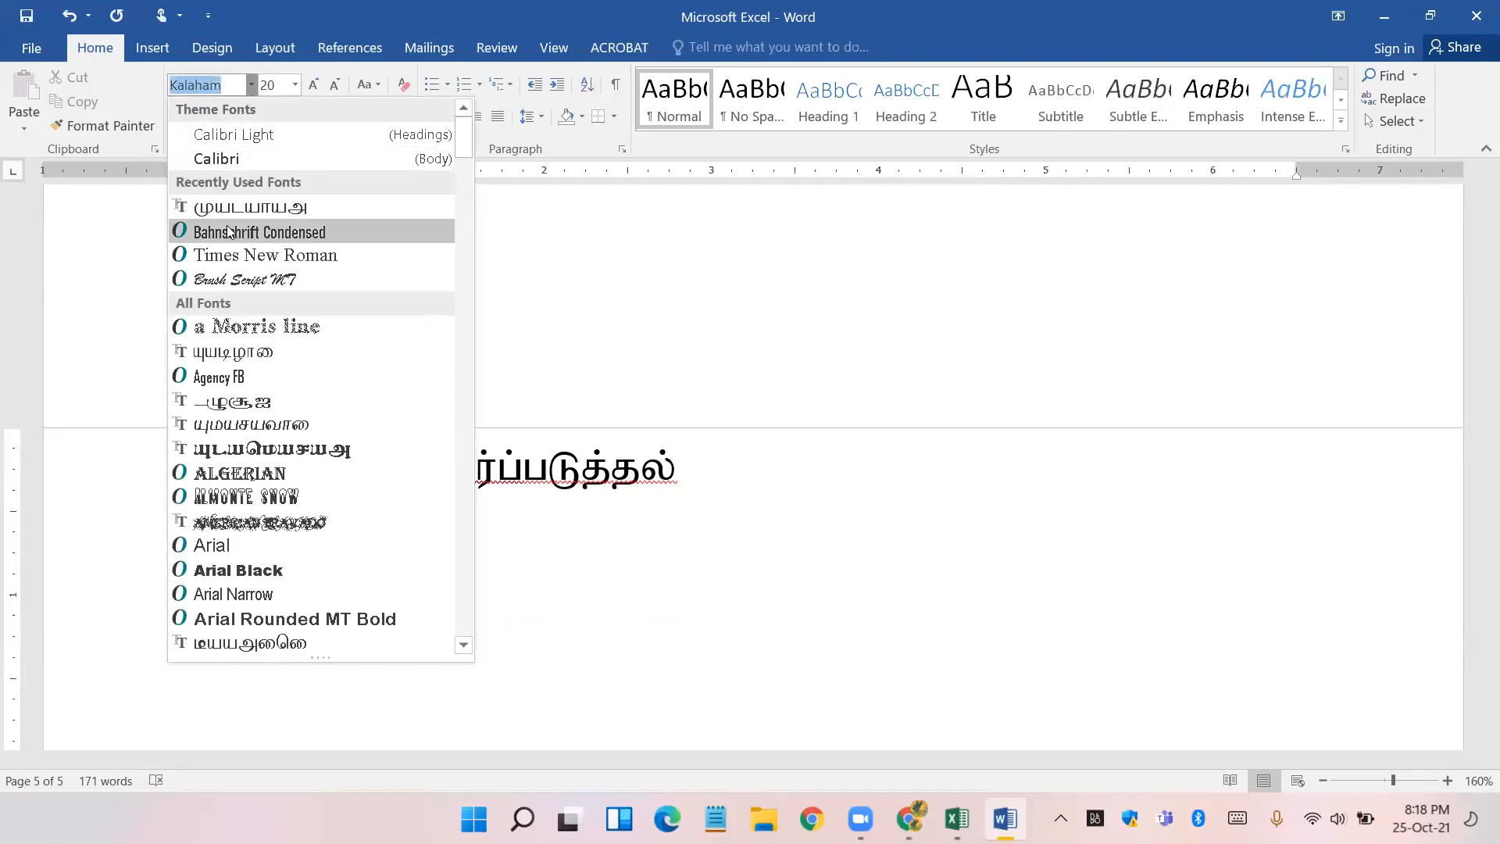
{"action": "left_click", "coordinate": [249, 256]}
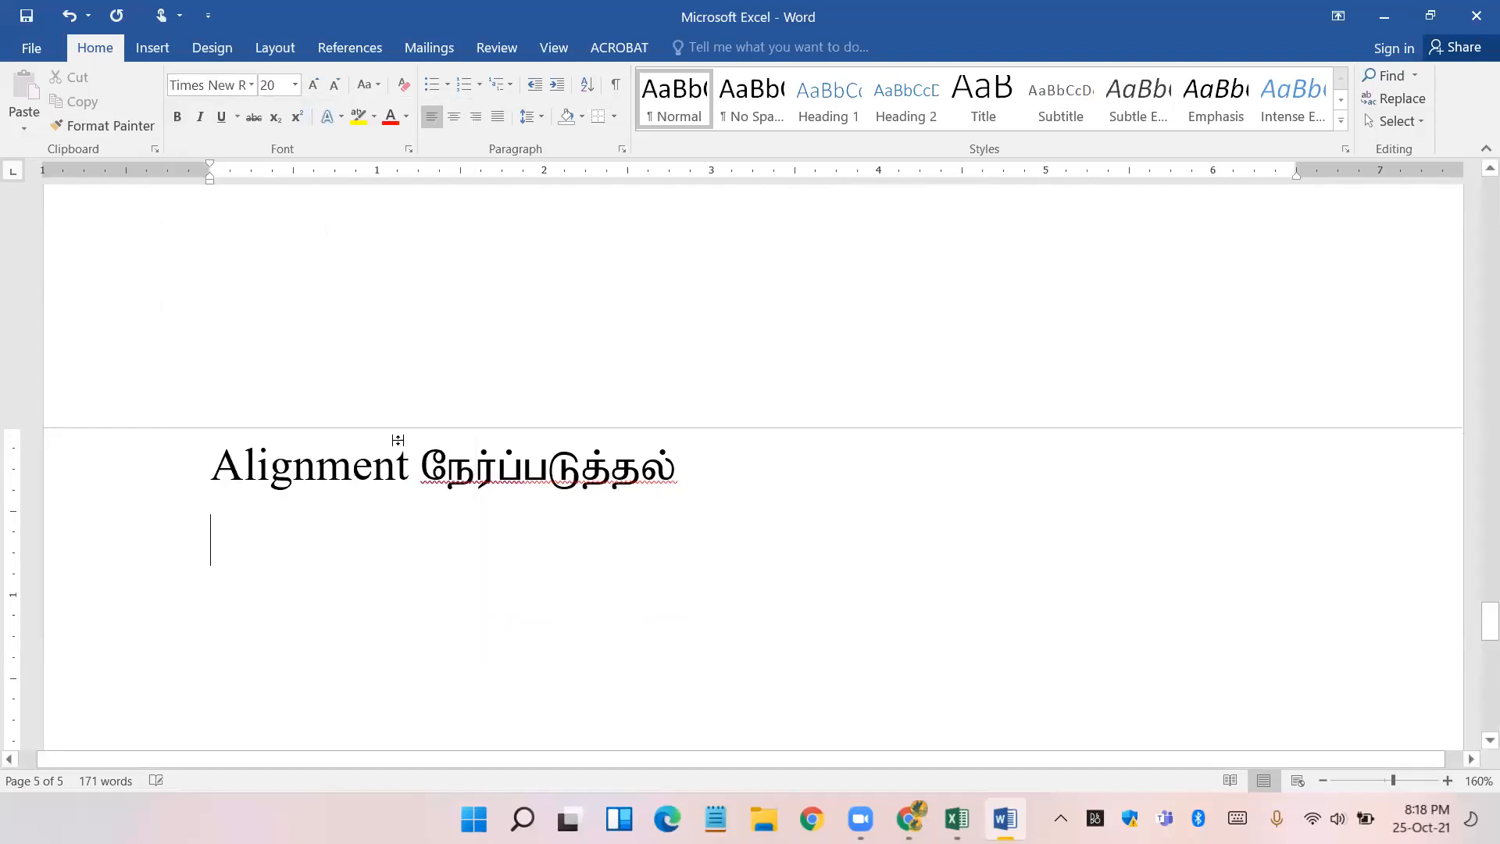
{"action": "type", "text": "L"}
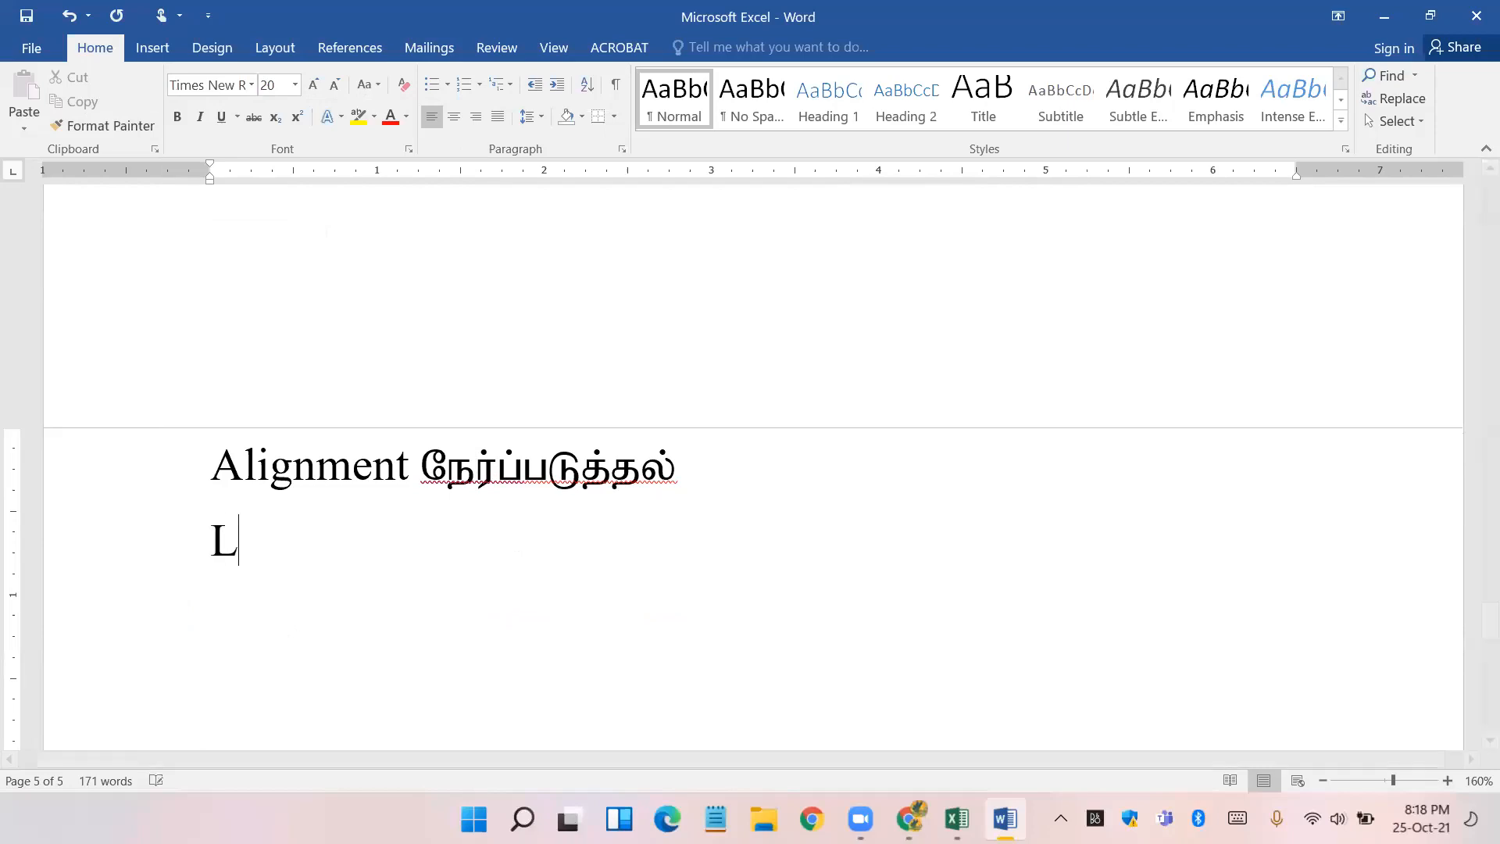
{"action": "type", "text": "eft"}
{"action": "key", "text": "Return"}
{"action": "type", "text": "R"}
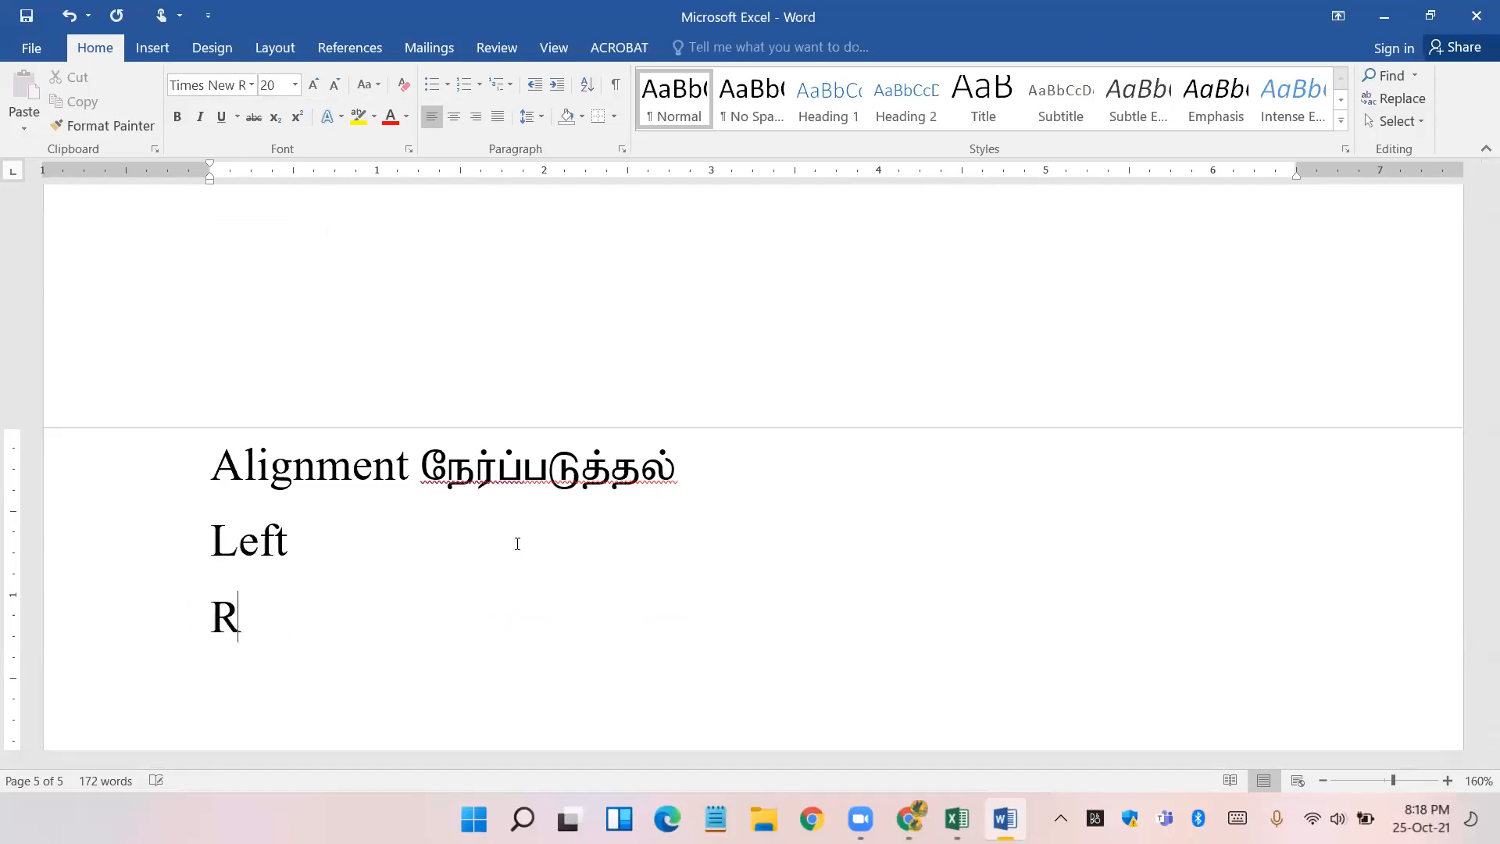
{"action": "type", "text": "ight"}
{"action": "key", "text": "Return"}
{"action": "type", "text": "Center"}
{"action": "key", "text": "Return"}
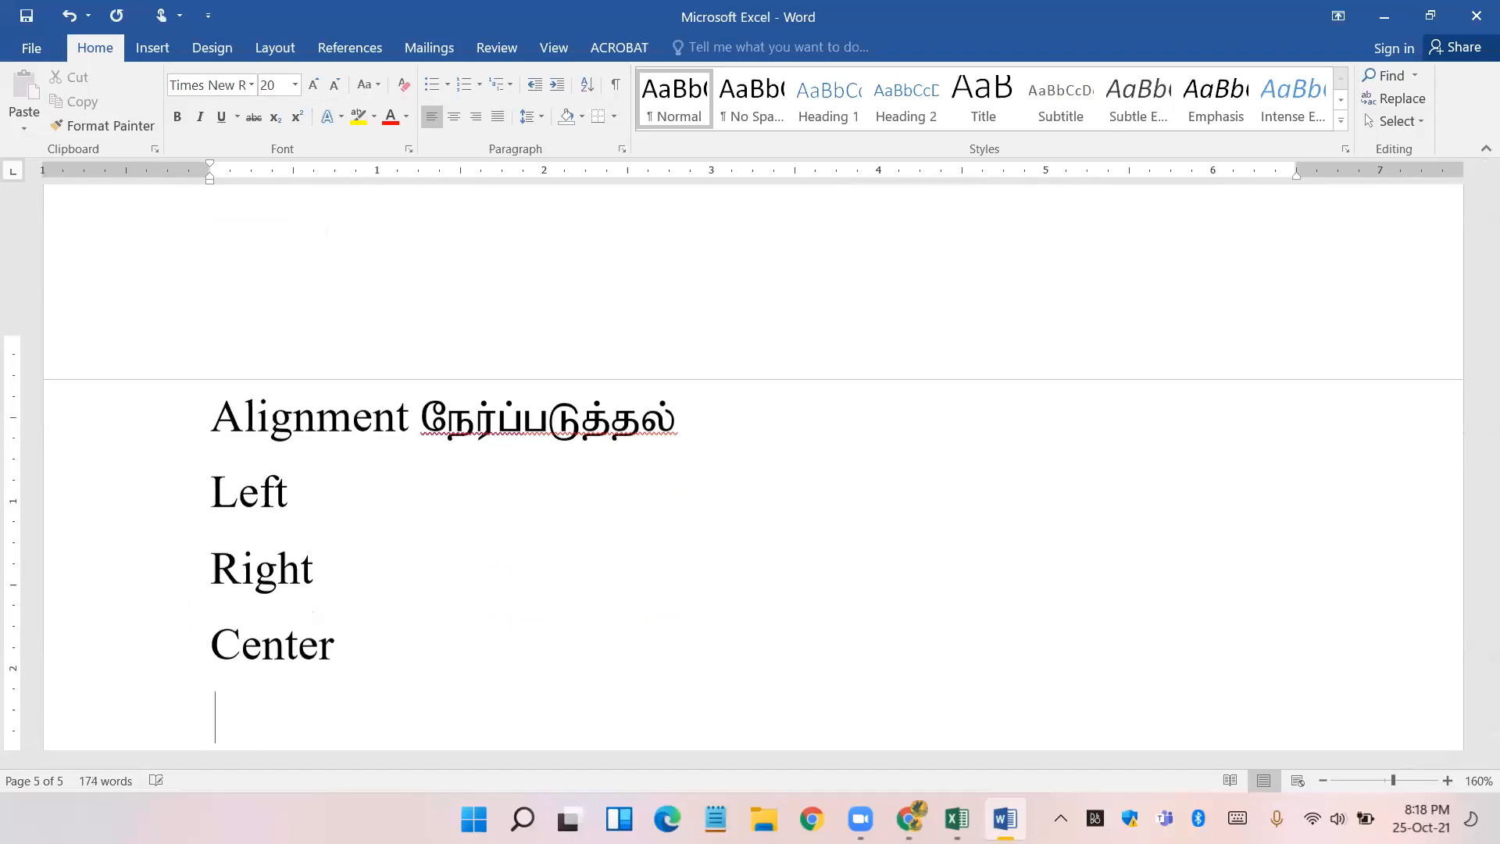
{"action": "type", "text": "Justify"}
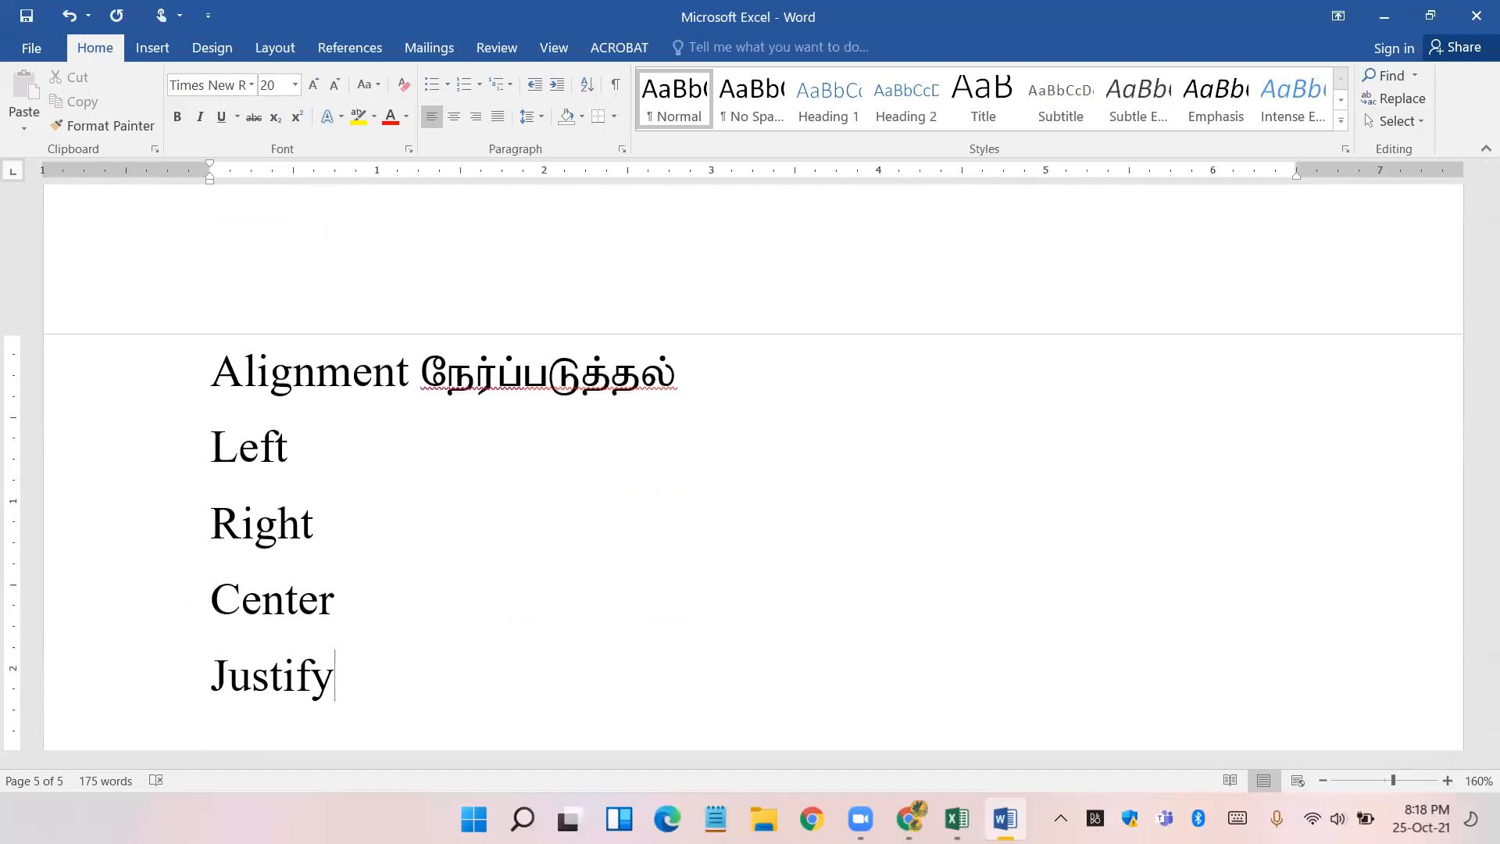
{"action": "key", "text": "Return"}
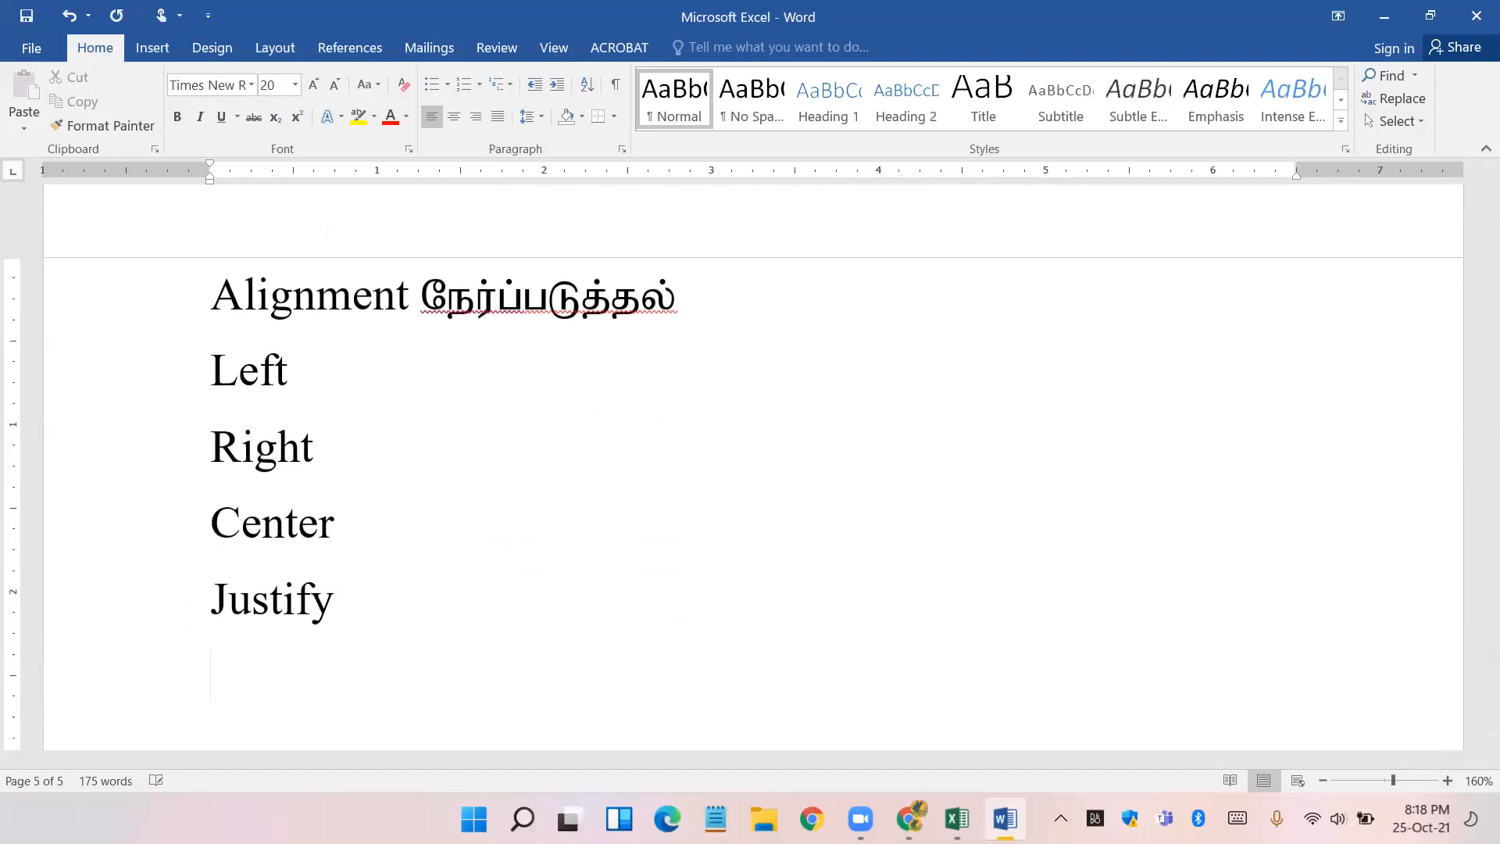
- Go through the listed alignment types one by one, from Left to Justify
{"action": "left_click", "coordinate": [290, 372]}
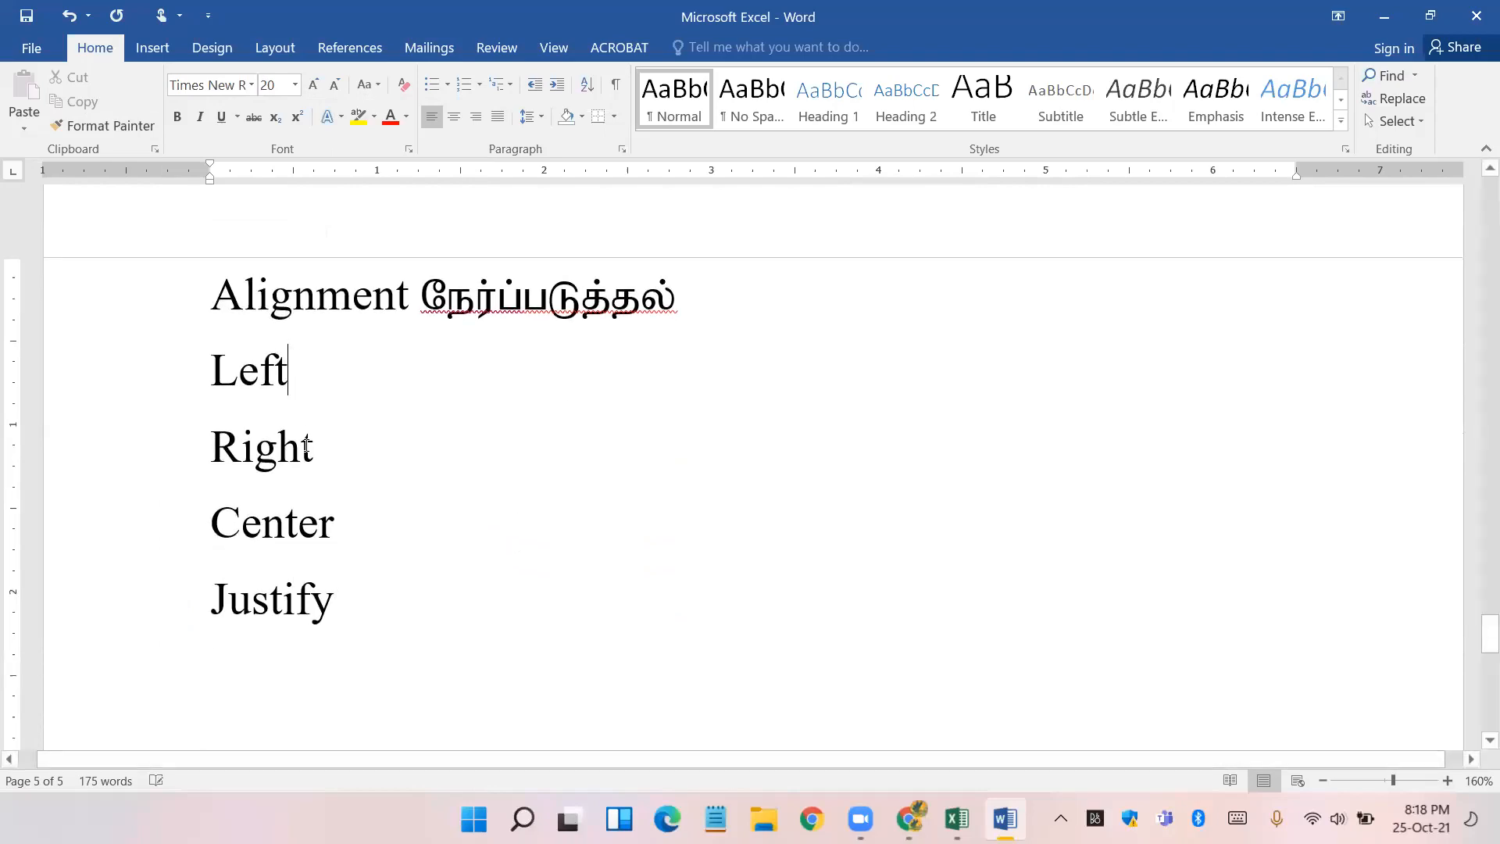
{"action": "left_click", "coordinate": [326, 451]}
{"action": "left_click", "coordinate": [346, 528]}
{"action": "left_click", "coordinate": [353, 610]}
{"action": "left_click", "coordinate": [1323, 781]}
{"action": "scroll", "coordinate": [859, 547], "scroll_direction": "down", "scroll_amount": 3}
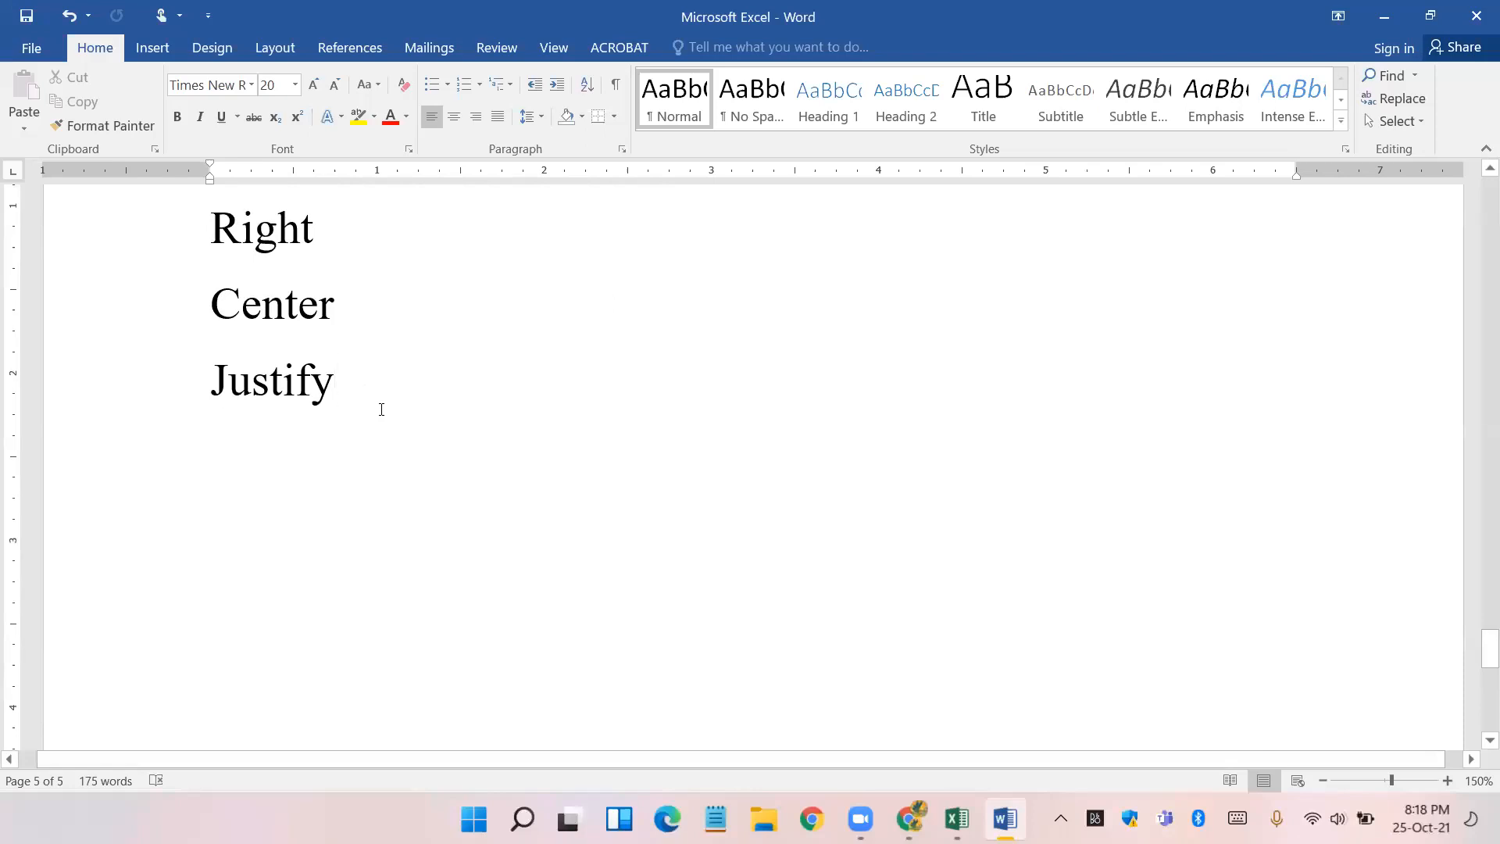
- Leave blank space below Justify and write the sample-text formula =rand(5,10)
{"action": "key", "text": "Return"}
{"action": "key", "text": "Return"}
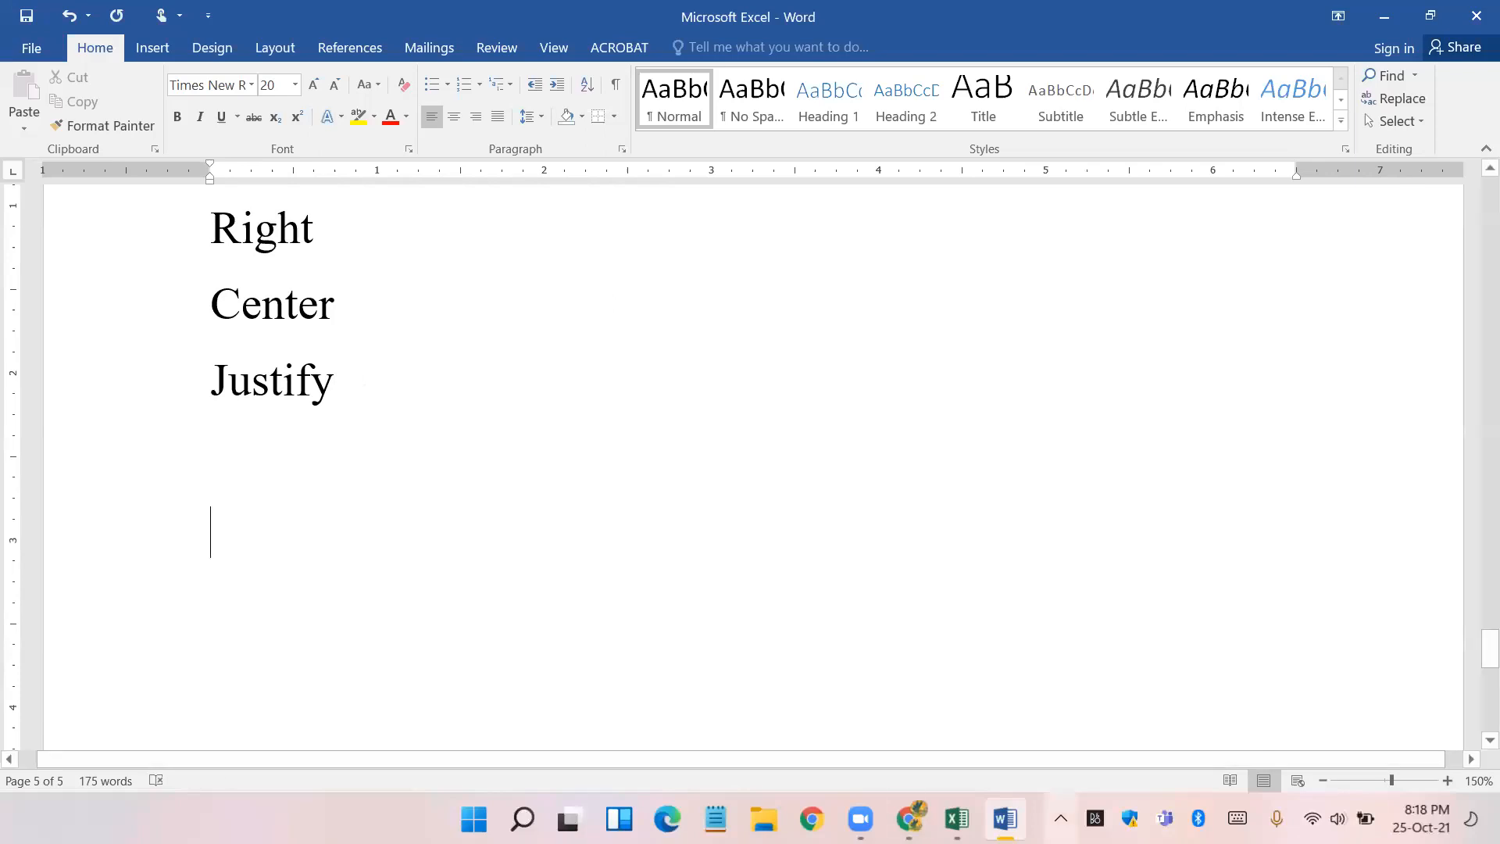
{"action": "scroll", "coordinate": [560, 540], "scroll_direction": "down", "scroll_amount": 5}
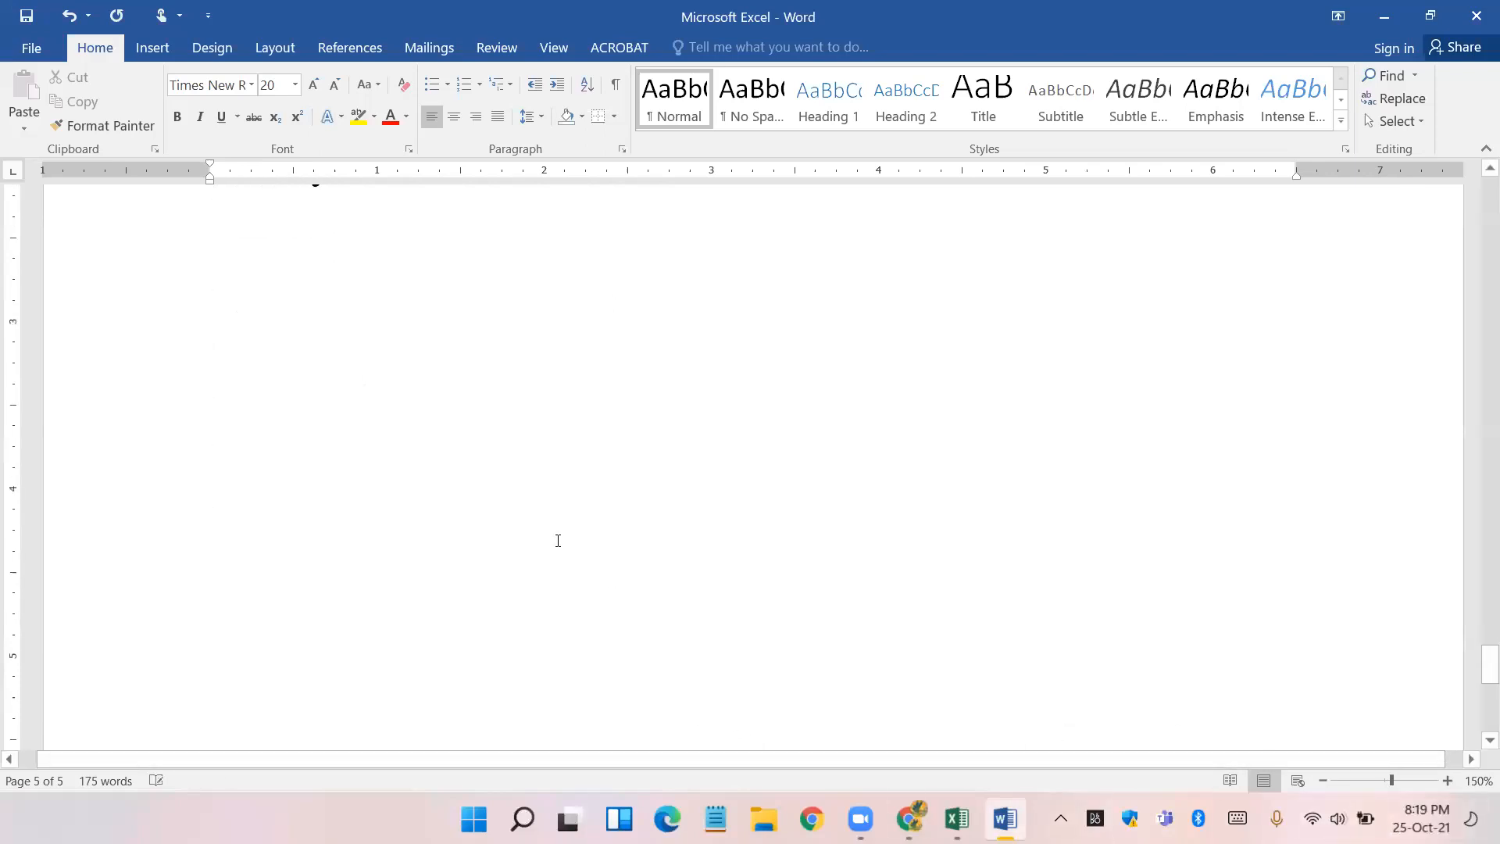
{"action": "scroll", "coordinate": [473, 489], "scroll_direction": "up", "scroll_amount": 5}
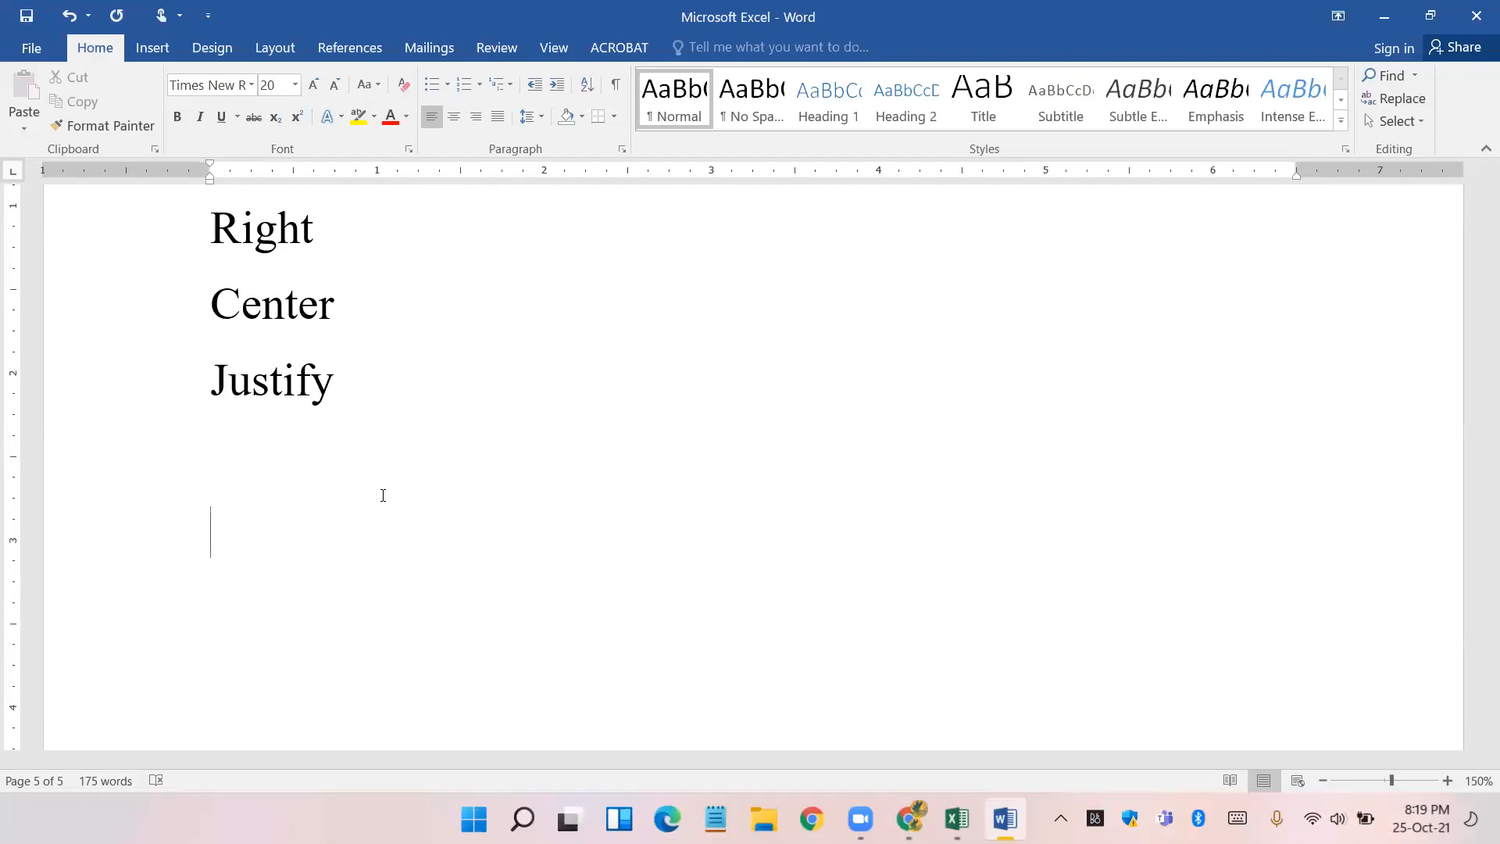
{"action": "type", "text": "=rand"}
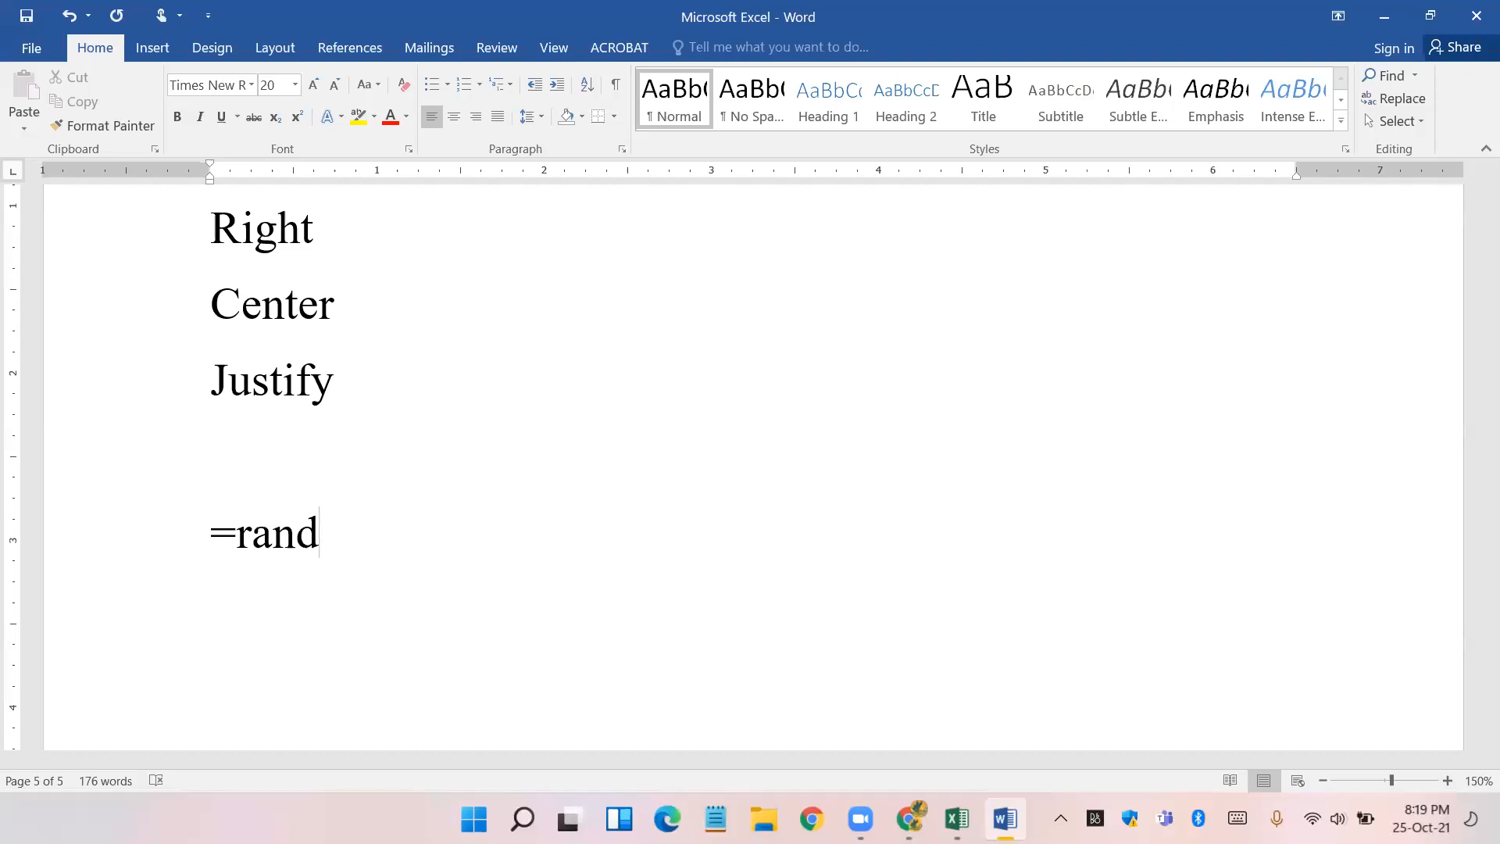
{"action": "type", "text": "("}
{"action": "type", "text": "5,"}
{"action": "type", "text": "10"}
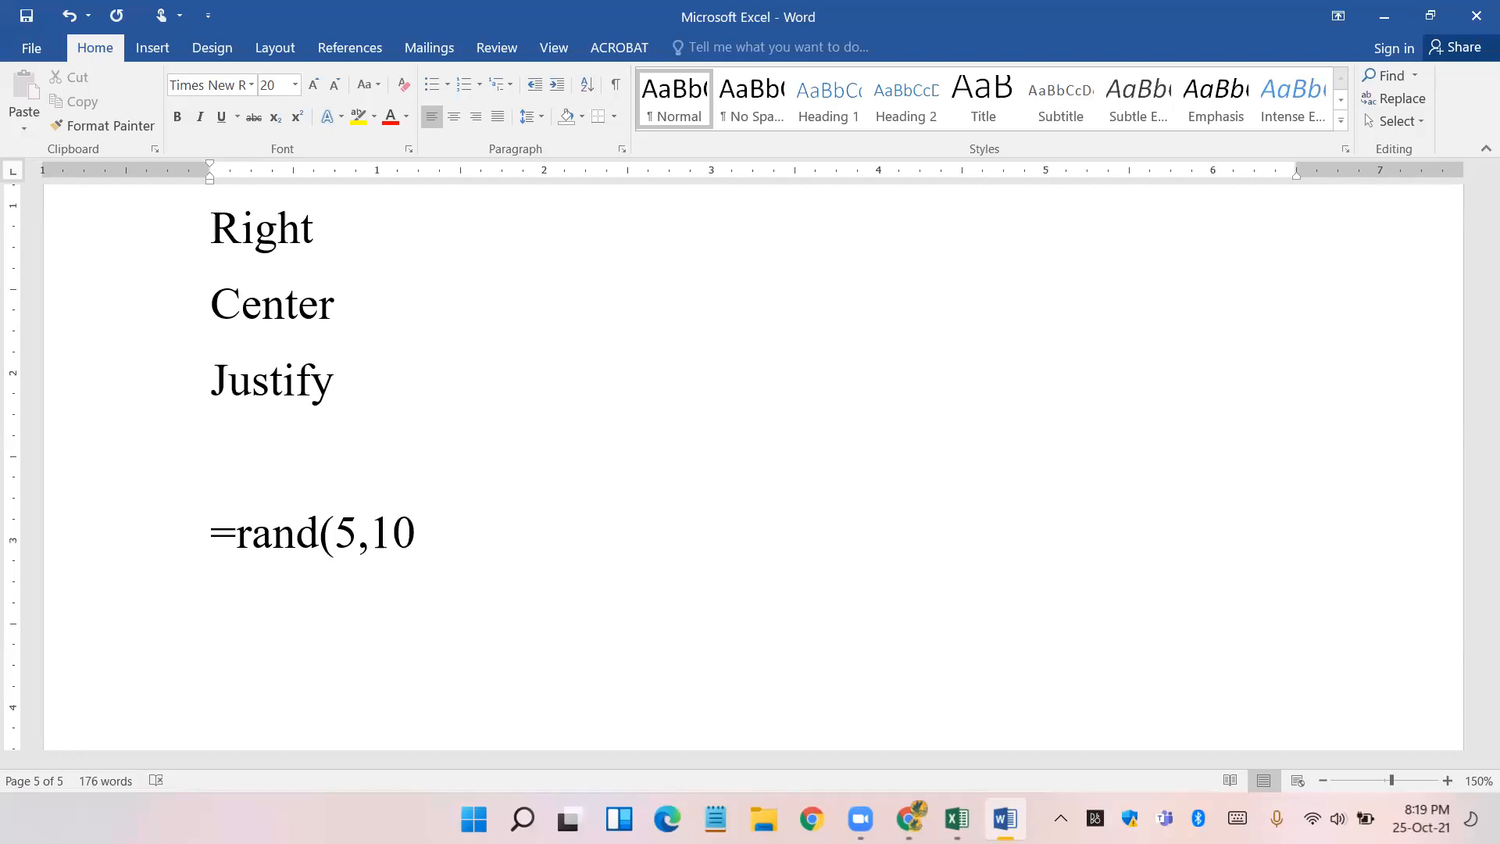
{"action": "type", "text": ")"}
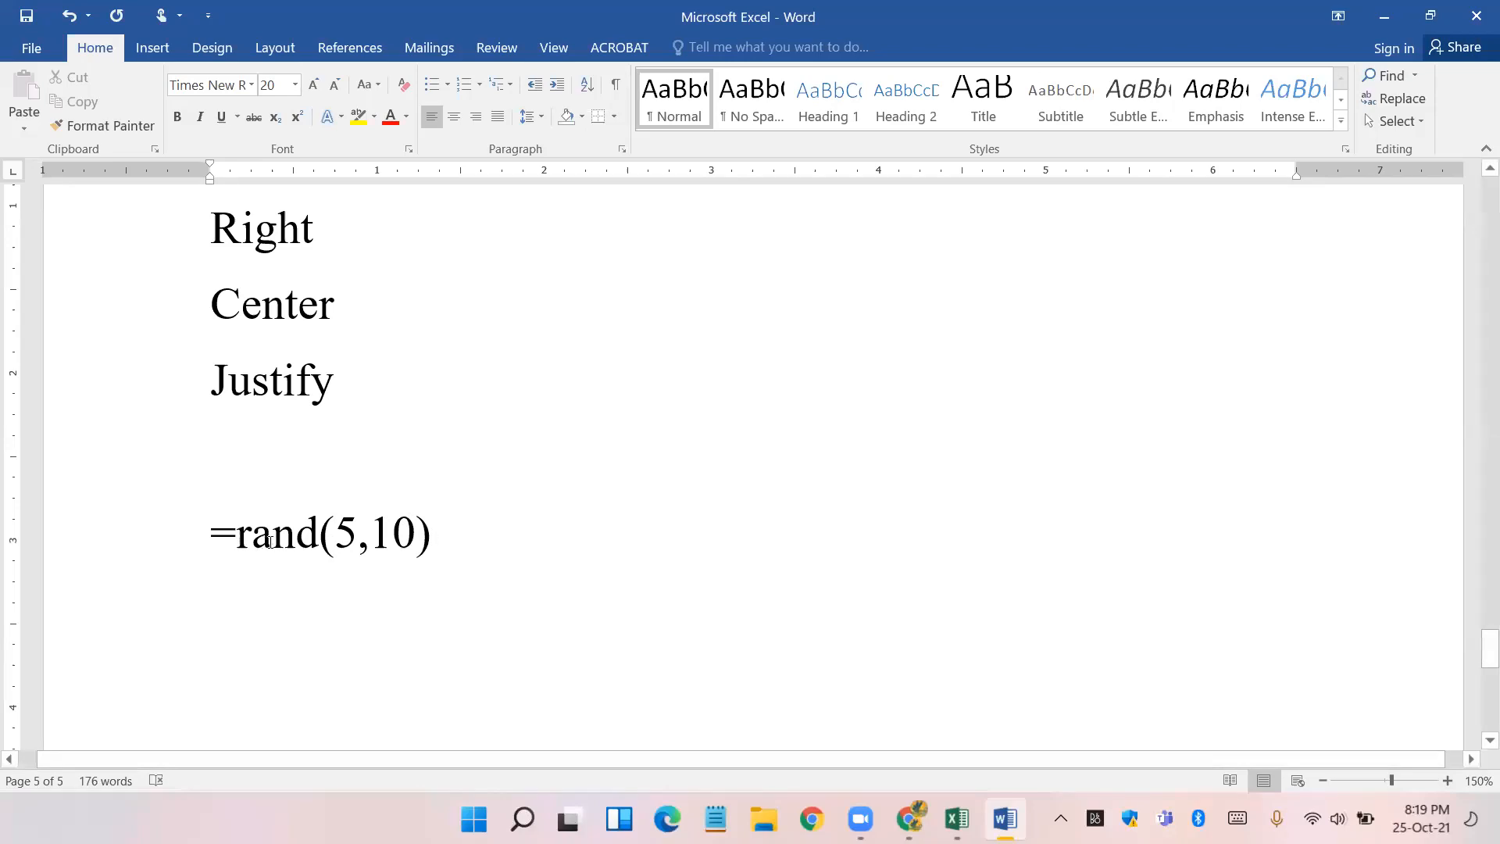
- Highlight the whole =rand(5,10) formula, its first argument 5 and its second argument 10 in turn
{"action": "left_click_drag", "start_coordinate": [217, 535], "coordinate": [431, 551]}
{"action": "left_click", "coordinate": [435, 561]}
{"action": "double_click", "coordinate": [348, 532]}
{"action": "left_click_drag", "start_coordinate": [419, 538], "coordinate": [371, 545]}
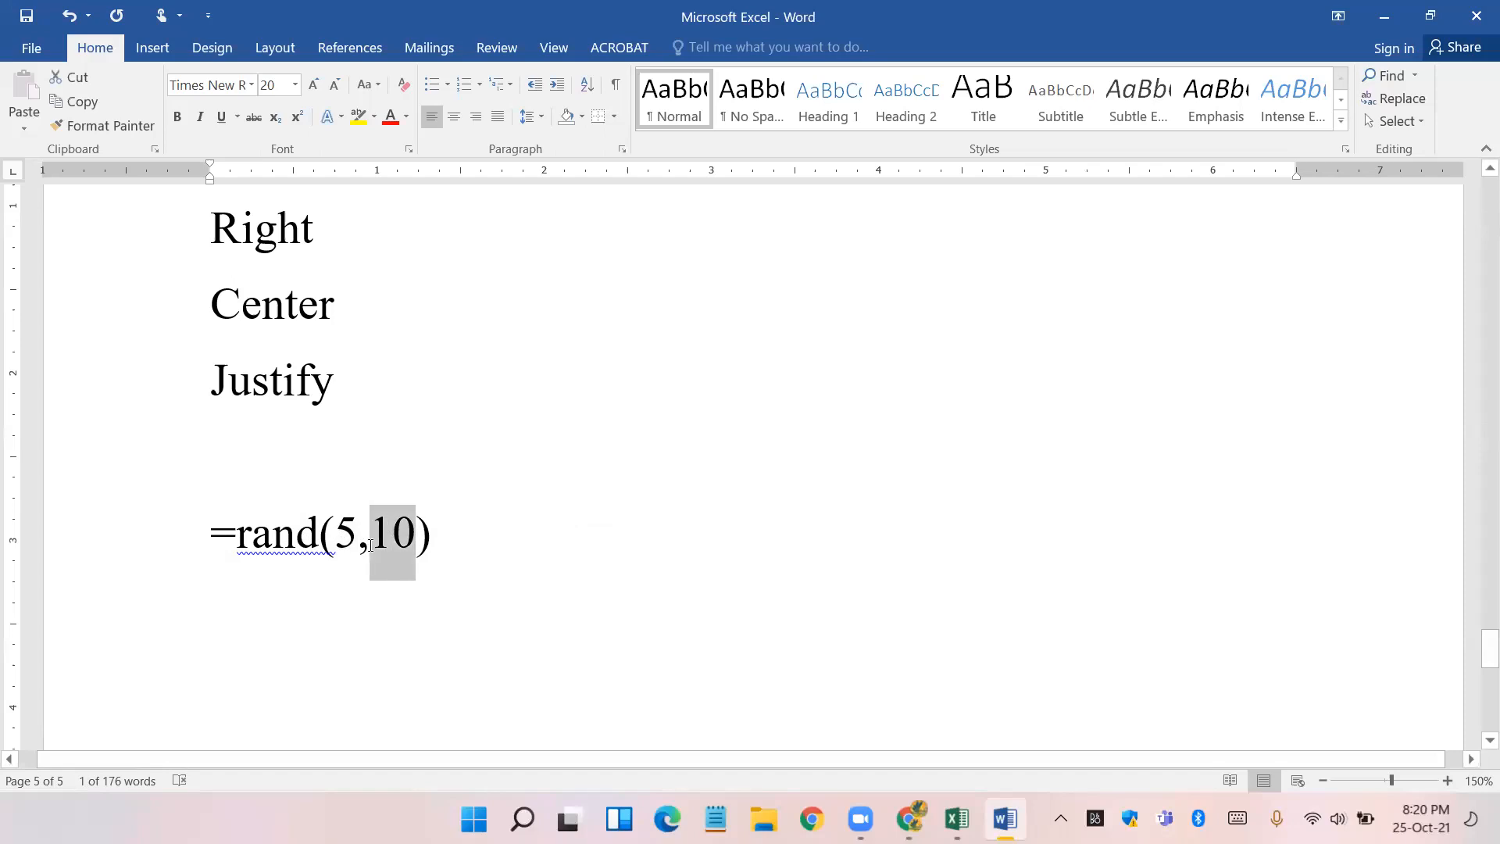
{"action": "left_click", "coordinate": [431, 542]}
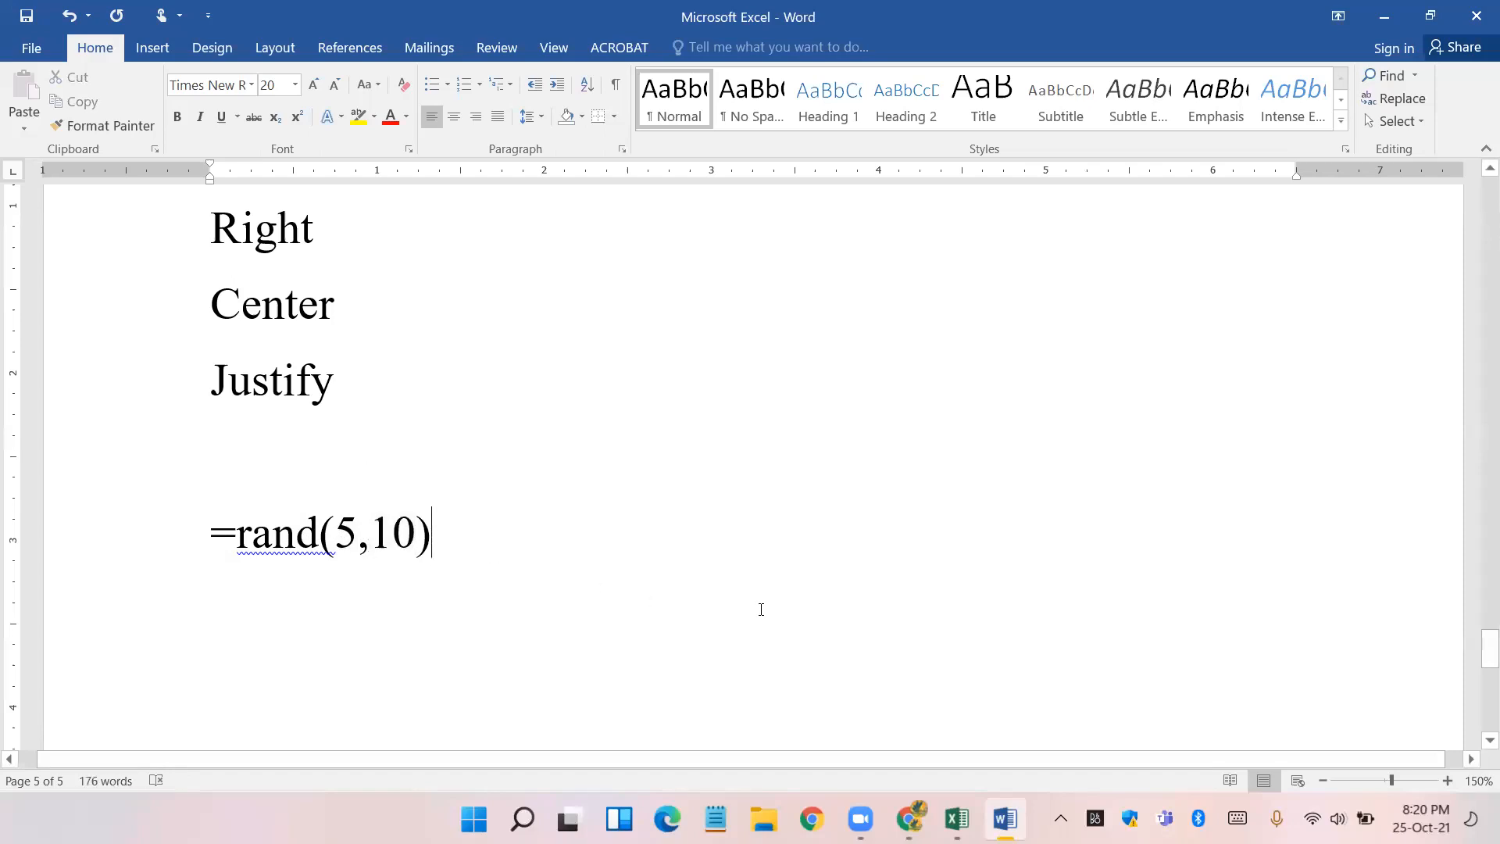
- Generate the sample paragraphs from the =rand(5,10) formula
{"action": "key", "text": "Return"}
{"action": "scroll", "coordinate": [704, 626], "scroll_direction": "down", "scroll_amount": 5}
{"action": "scroll", "coordinate": [712, 630], "scroll_direction": "up", "scroll_amount": 5}
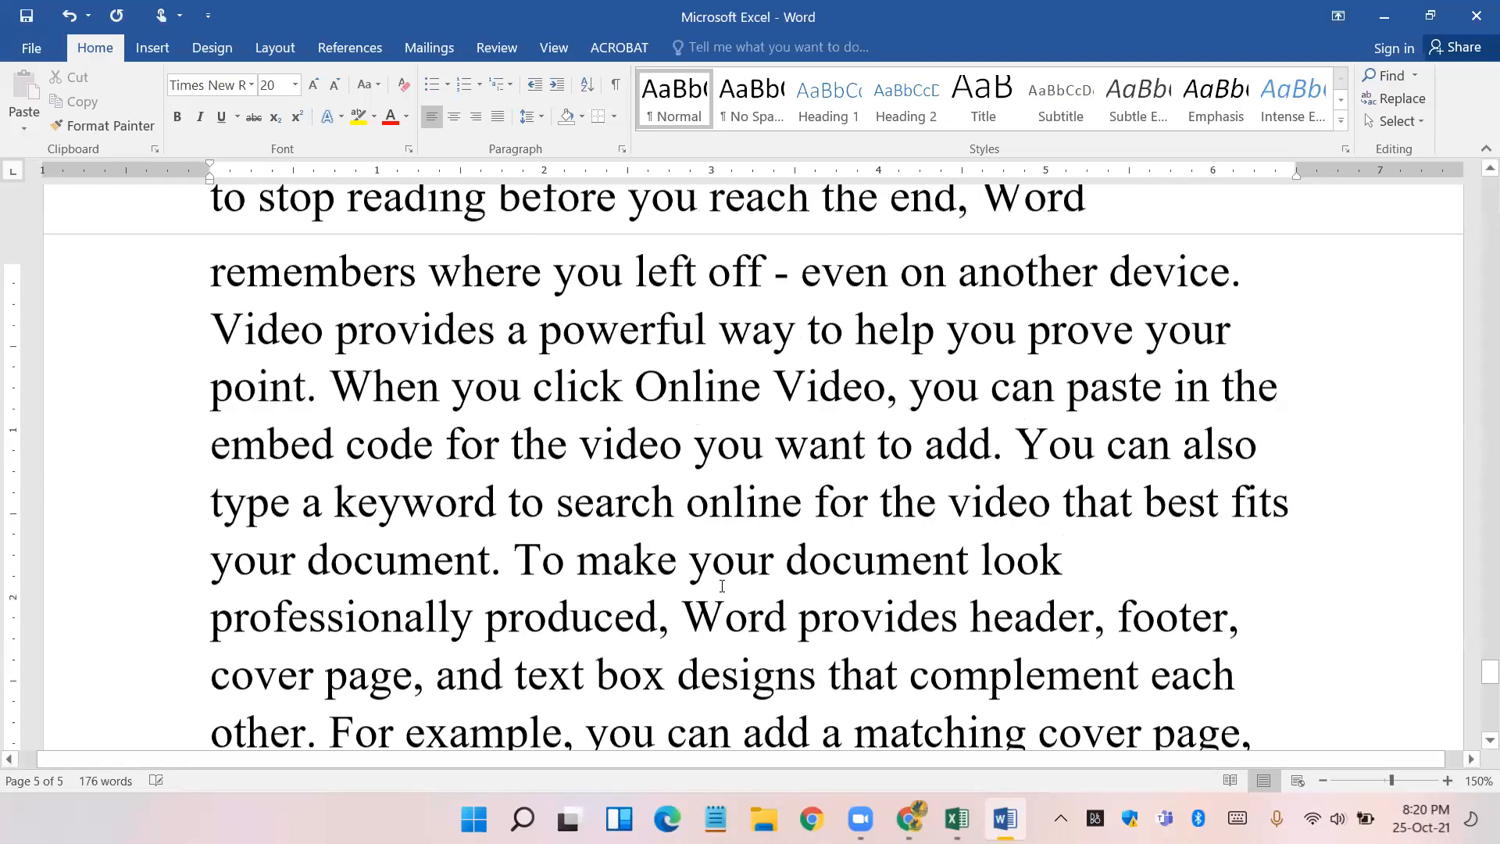
- Look through the generated sample paragraphs at different zoom levels, from the document's end back to the text below Justify
{"action": "scroll", "coordinate": [722, 586], "scroll_direction": "down", "scroll_amount": 8}
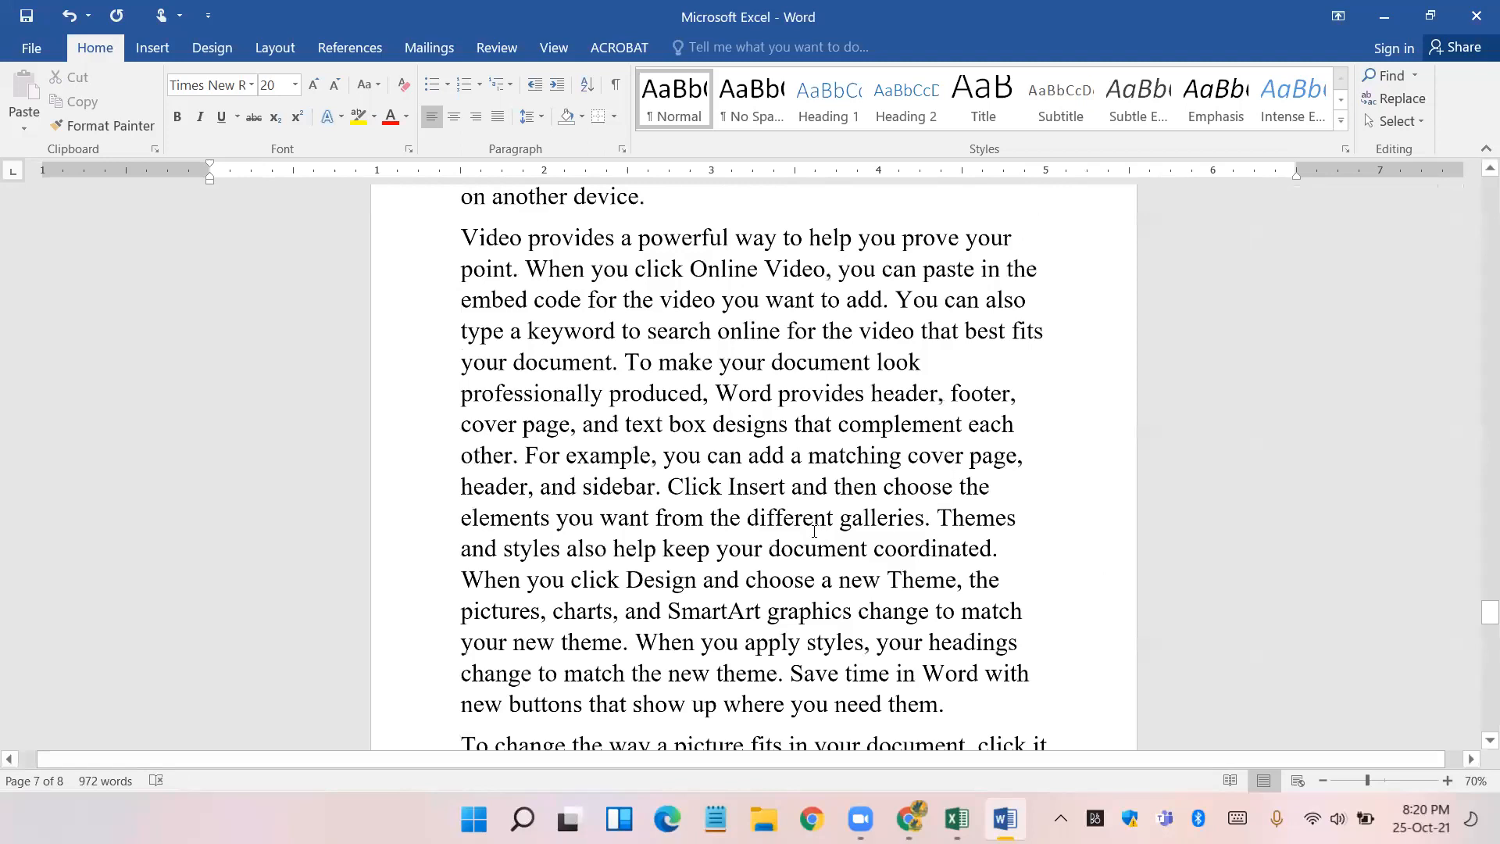
{"action": "scroll", "coordinate": [814, 530], "scroll_direction": "down", "scroll_amount": 4}
{"action": "scroll", "coordinate": [801, 461], "scroll_direction": "up", "scroll_amount": 3}
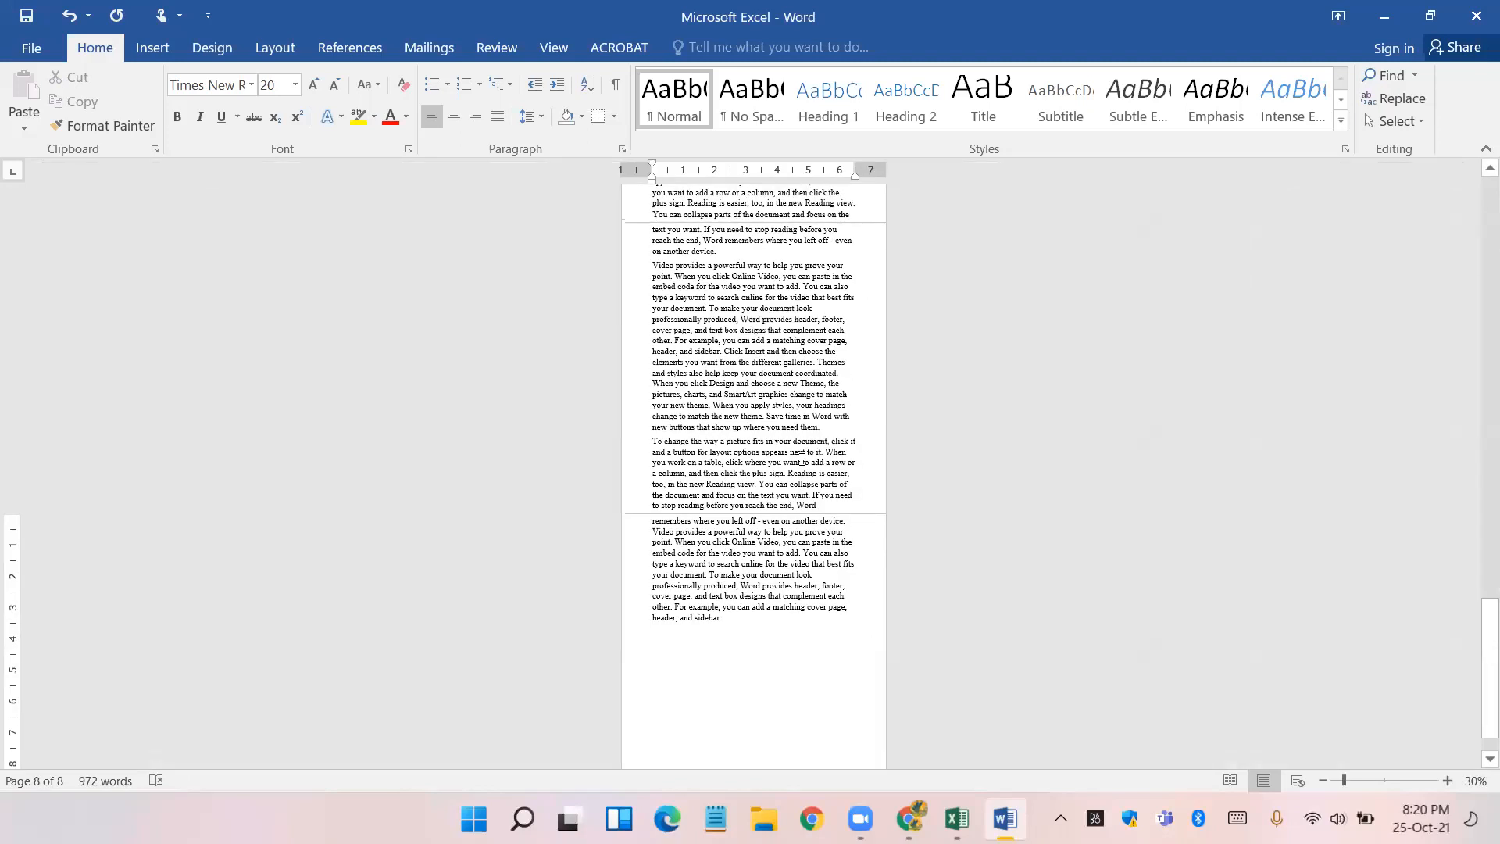
{"action": "scroll", "coordinate": [811, 463], "scroll_direction": "up", "scroll_amount": 3}
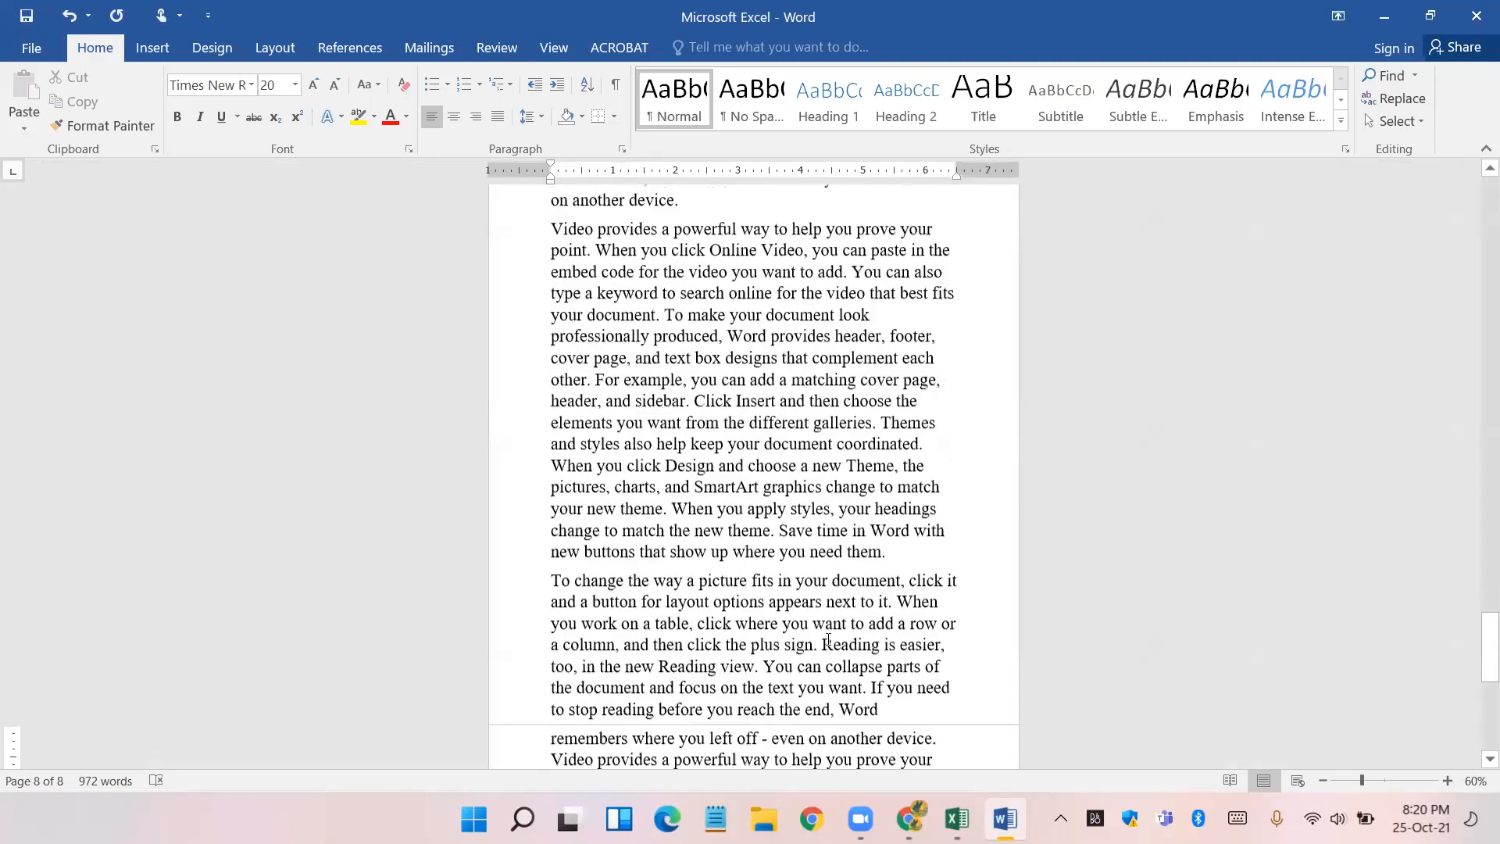
{"action": "scroll", "coordinate": [904, 641], "scroll_direction": "down", "scroll_amount": 1}
{"action": "left_click", "coordinate": [903, 640]}
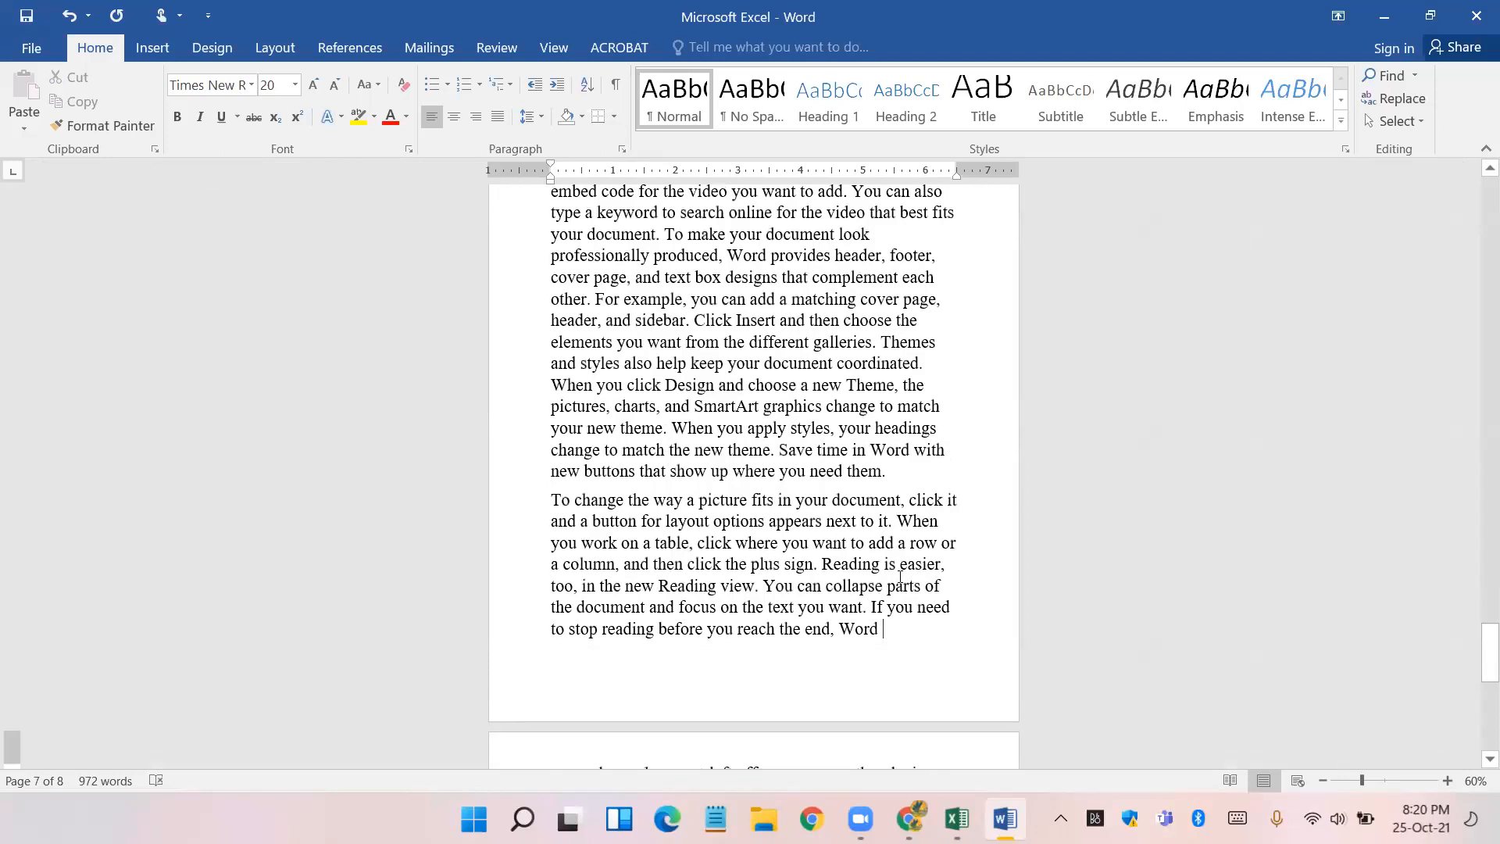
{"action": "scroll", "coordinate": [901, 559], "scroll_direction": "up", "scroll_amount": 5}
{"action": "scroll", "coordinate": [900, 560], "scroll_direction": "up", "scroll_amount": 4}
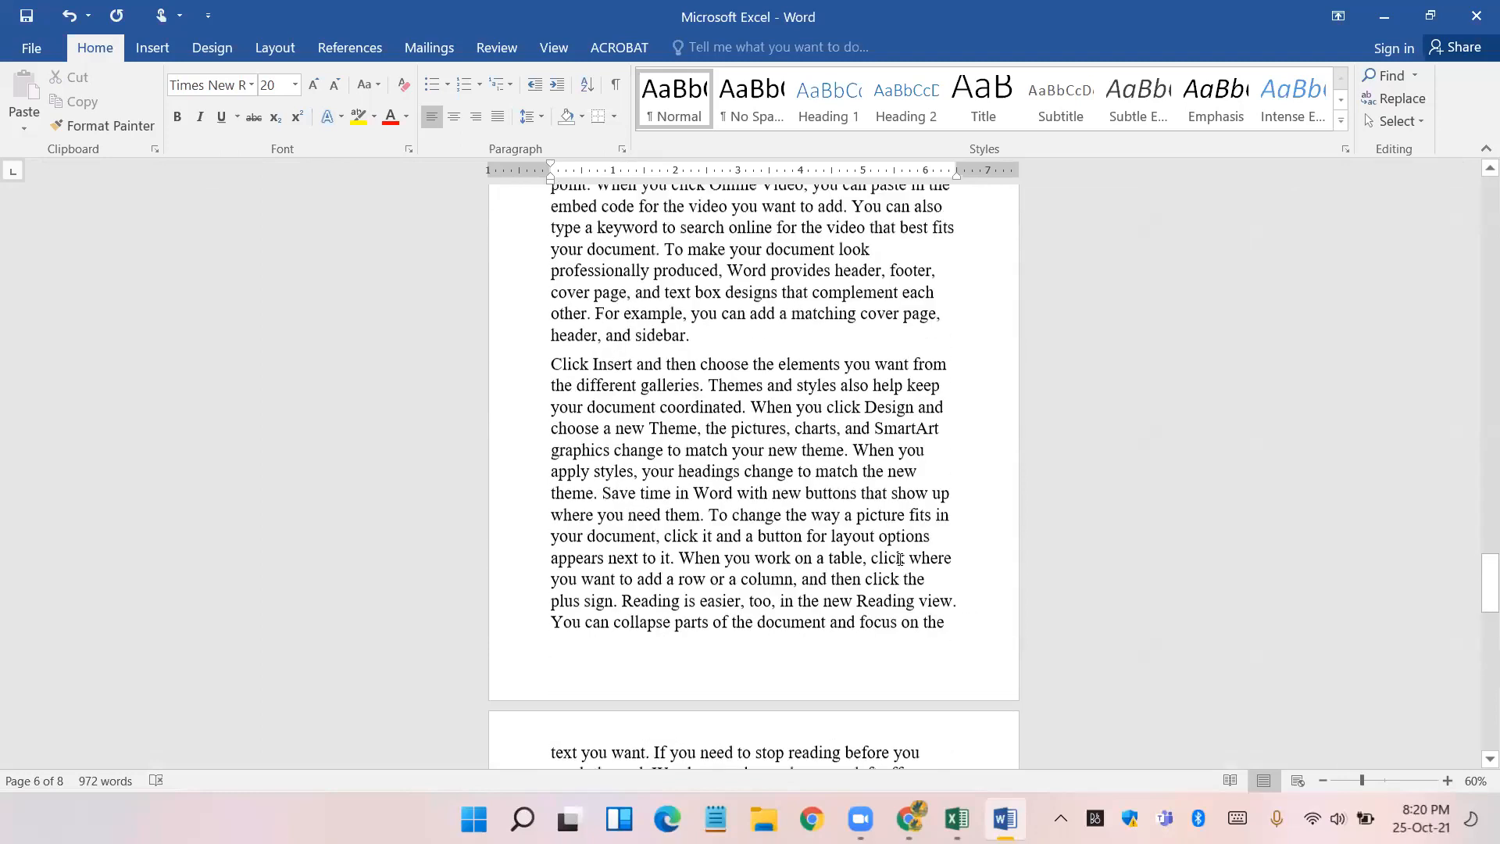
{"action": "scroll", "coordinate": [900, 560], "scroll_direction": "up", "scroll_amount": 6}
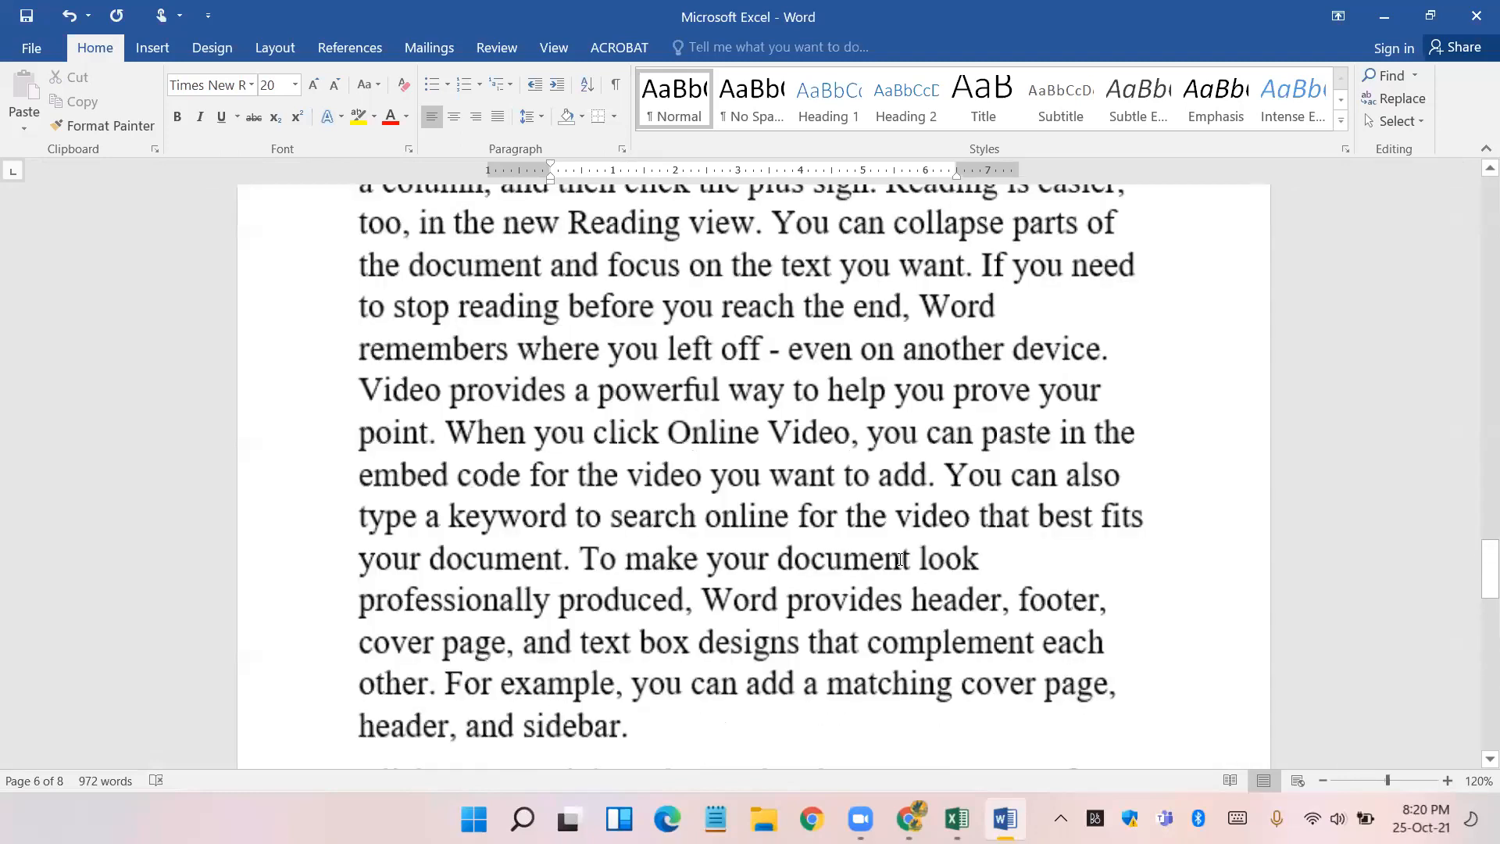
{"action": "scroll", "coordinate": [875, 522], "scroll_direction": "up", "scroll_amount": 1}
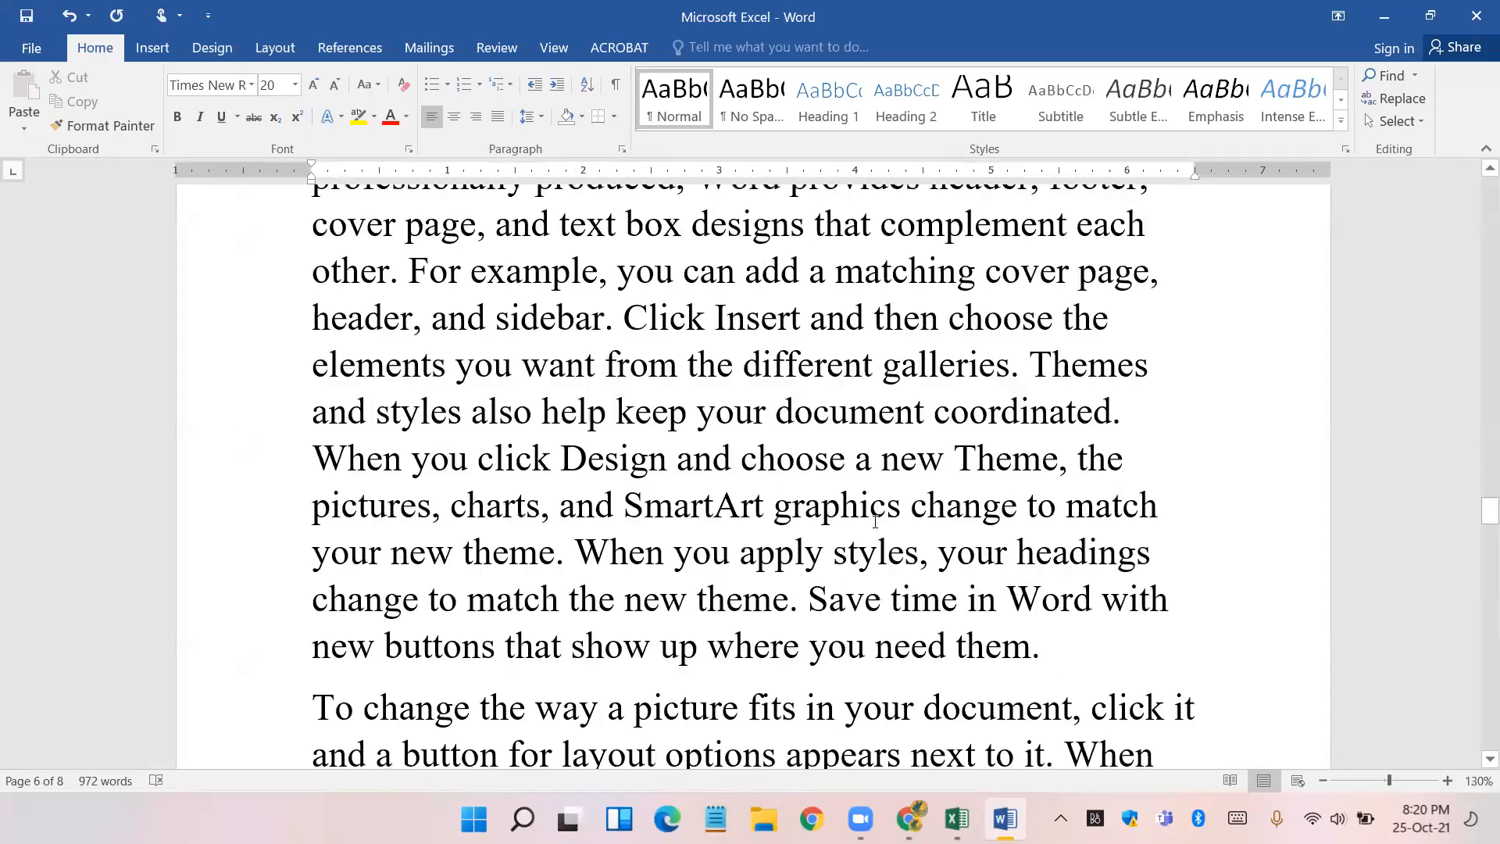
{"action": "scroll", "coordinate": [871, 515], "scroll_direction": "up", "scroll_amount": 3}
{"action": "scroll", "coordinate": [864, 503], "scroll_direction": "down", "scroll_amount": 6}
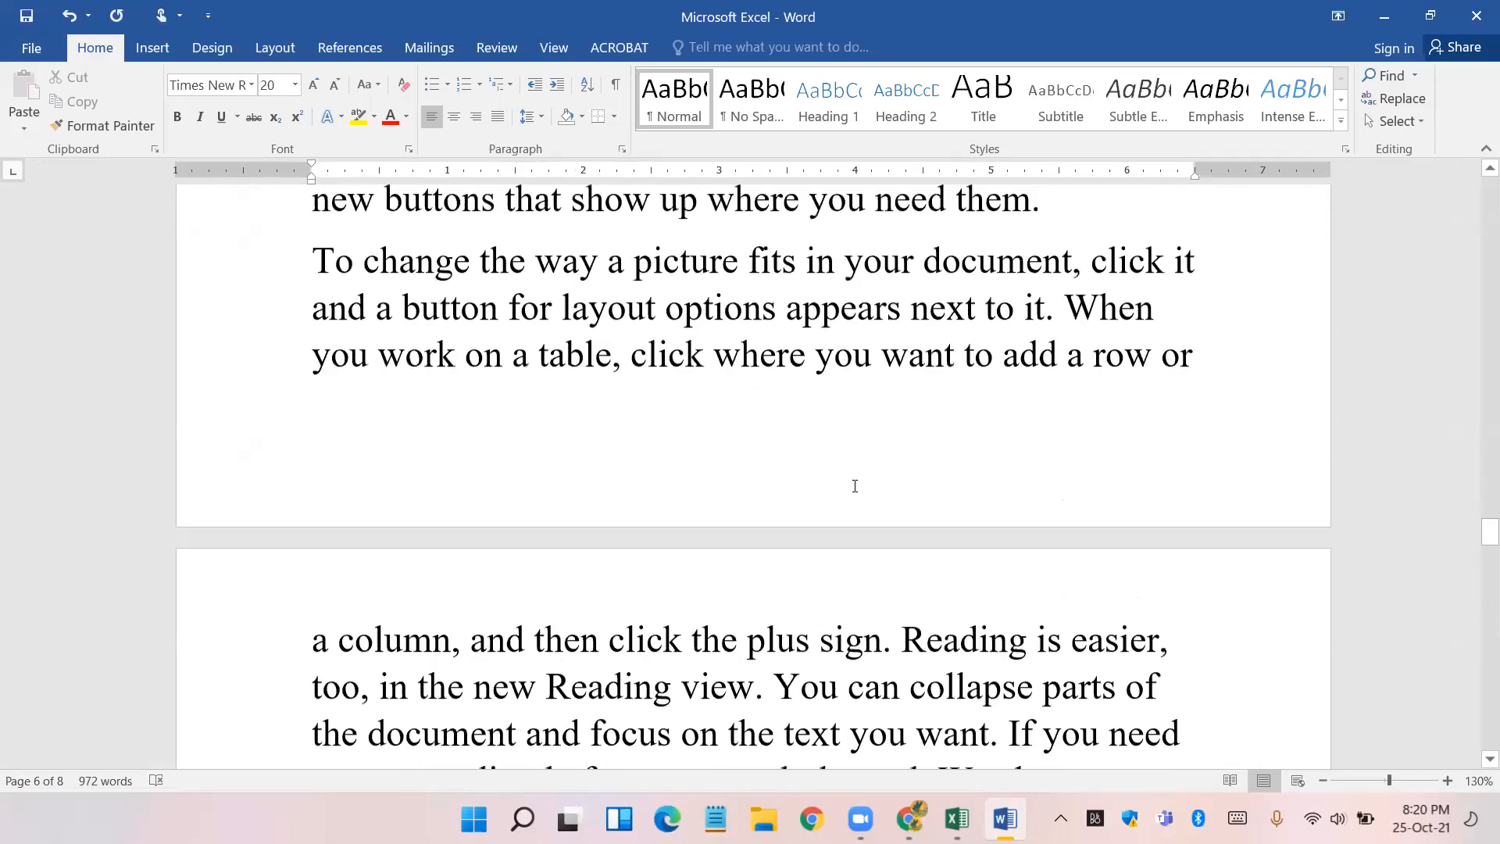
{"action": "scroll", "coordinate": [855, 486], "scroll_direction": "down", "scroll_amount": 10}
{"action": "scroll", "coordinate": [635, 398], "scroll_direction": "up", "scroll_amount": 8}
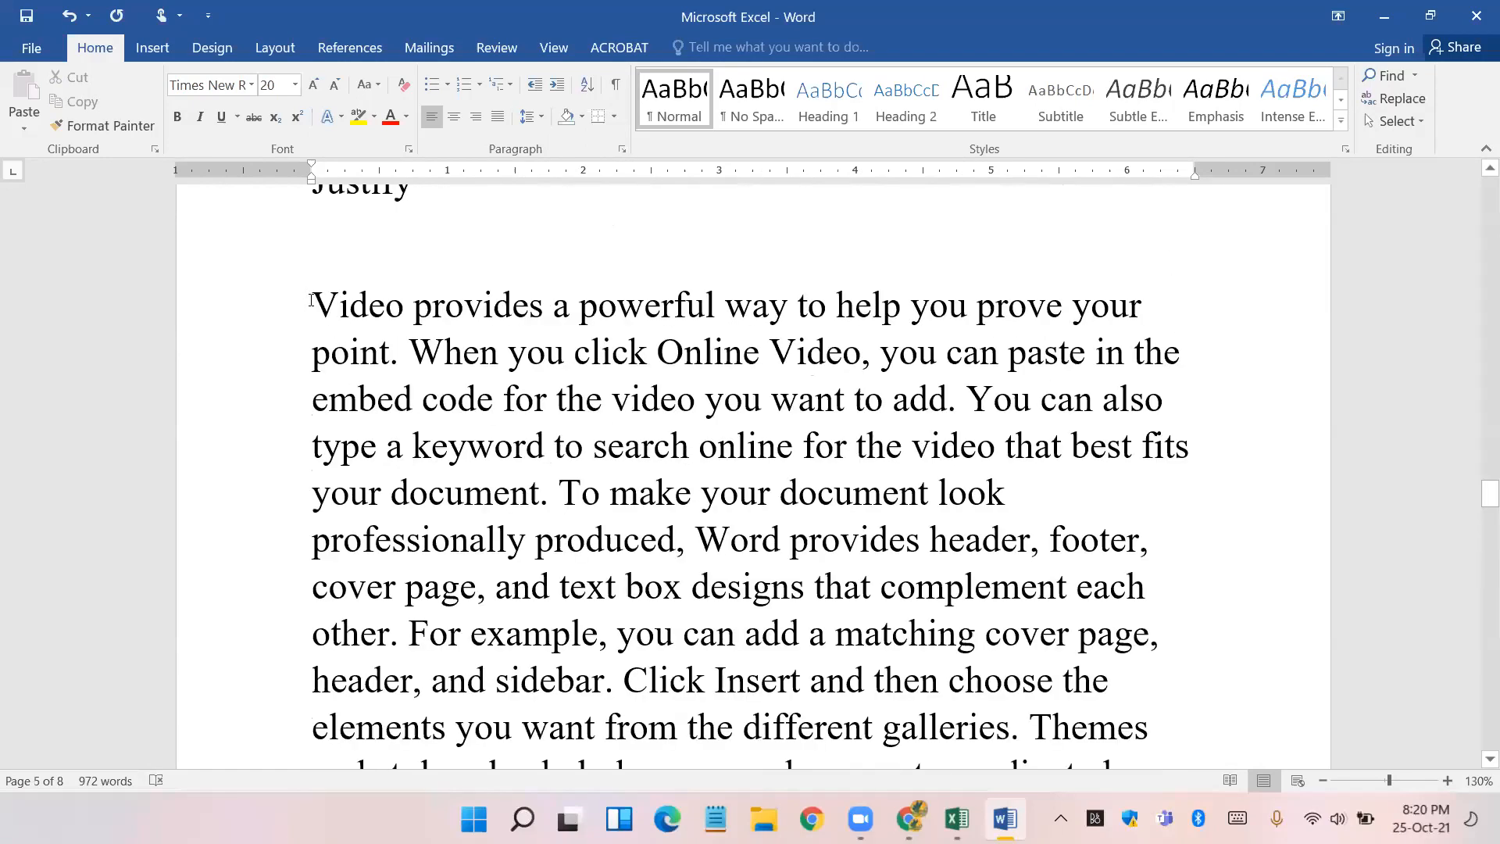
- Delete all the generated sample paragraphs below the Justify line
{"action": "scroll", "coordinate": [312, 299], "scroll_direction": "up", "scroll_amount": 3}
{"action": "left_click_drag", "start_coordinate": [313, 487], "coordinate": [827, 723]}
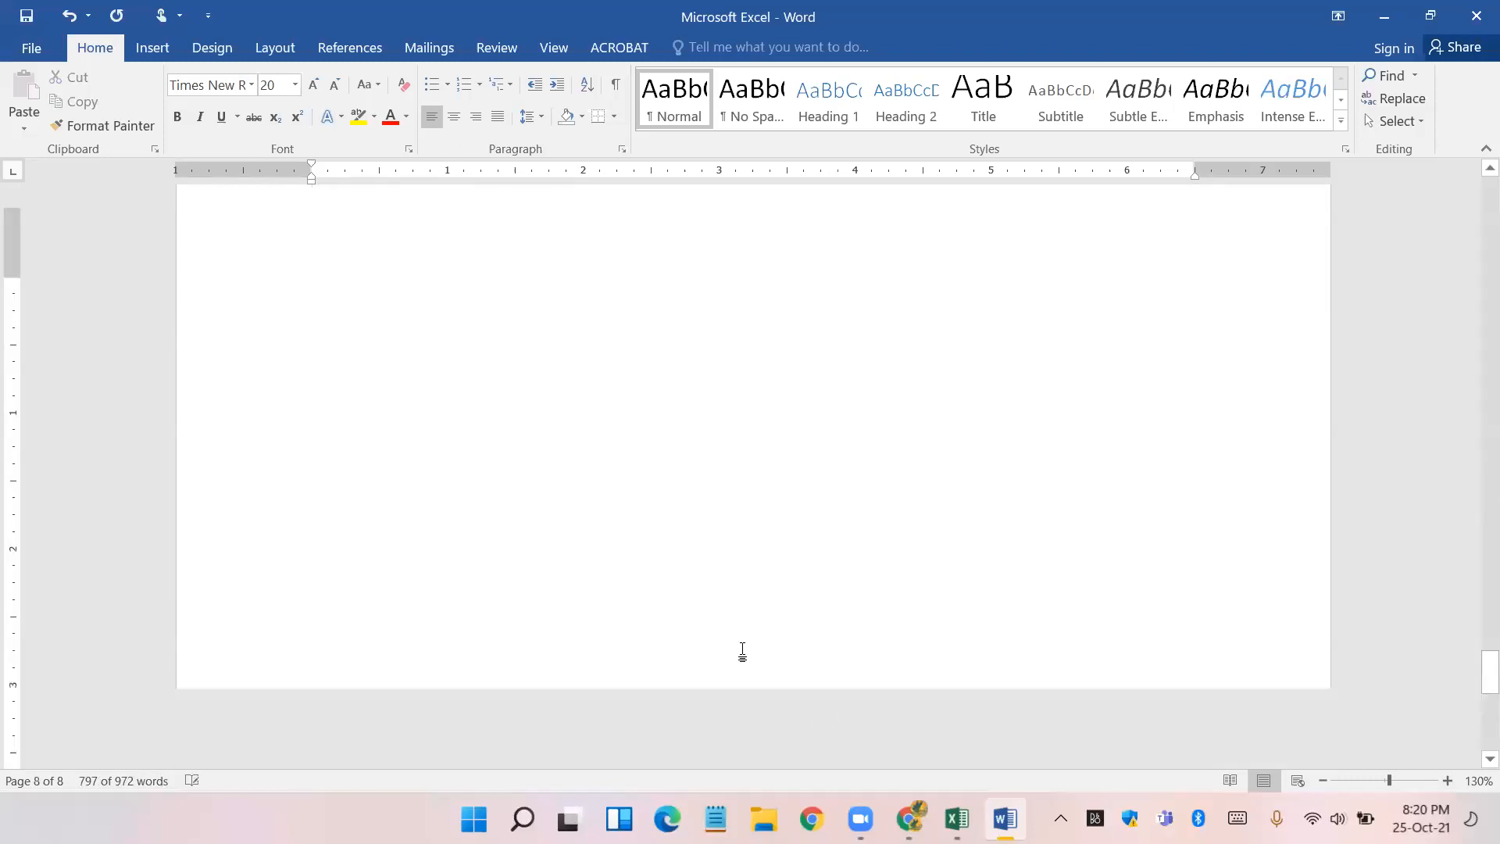
{"action": "key", "text": "Delete"}
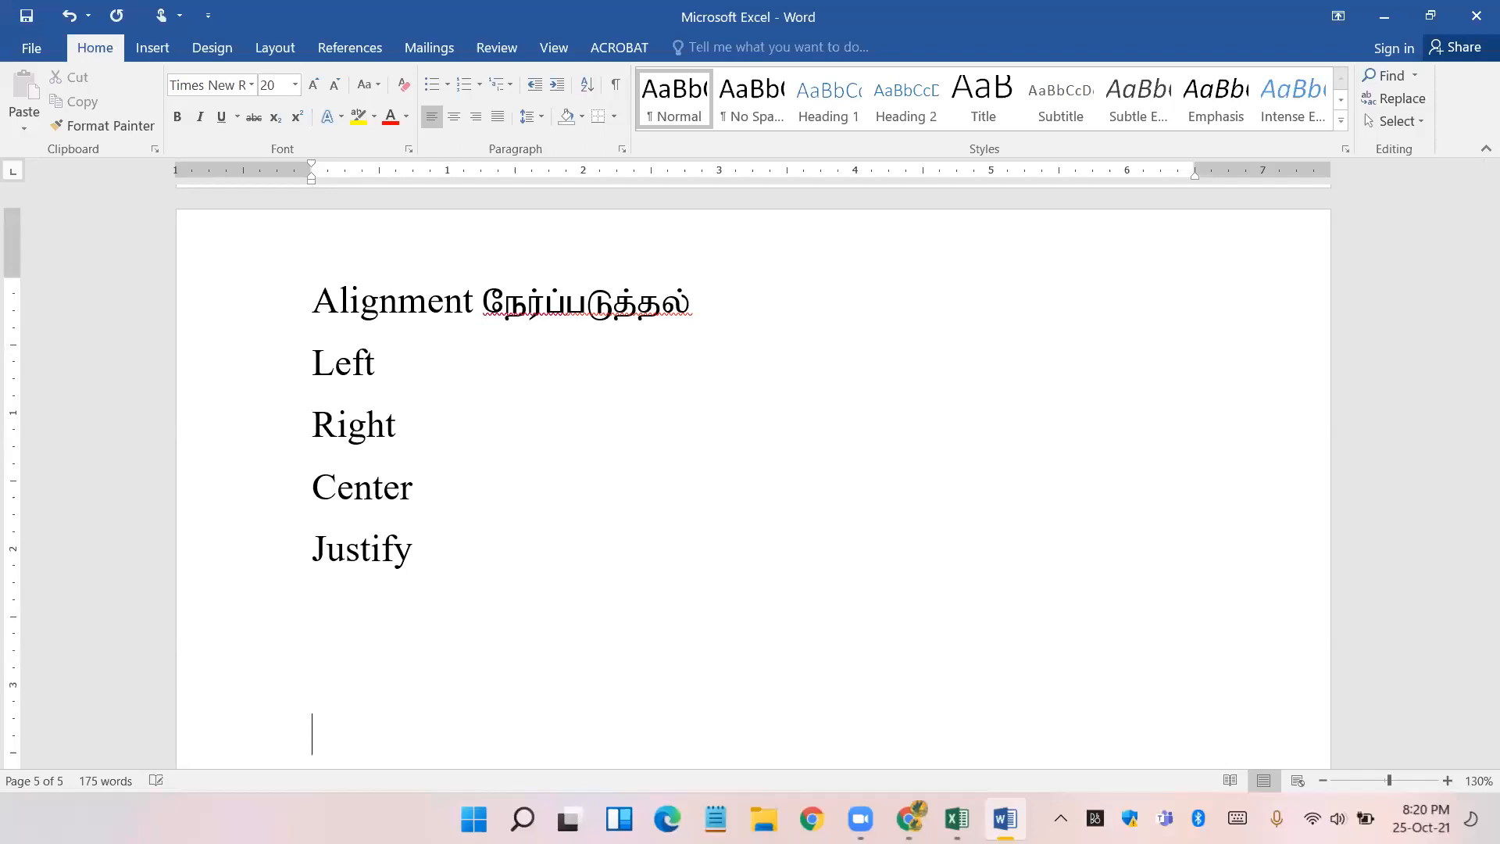
- Set the font size to 14 for the empty line below Justify
{"action": "scroll", "coordinate": [513, 479], "scroll_direction": "down", "scroll_amount": 2}
{"action": "left_click", "coordinate": [320, 86]}
{"action": "left_click", "coordinate": [320, 86]}
{"action": "left_click", "coordinate": [320, 86]}
{"action": "left_click", "coordinate": [334, 86]}
{"action": "left_click", "coordinate": [335, 86]}
{"action": "left_click", "coordinate": [334, 86]}
{"action": "left_click", "coordinate": [335, 86]}
{"action": "left_click", "coordinate": [335, 86]}
- Write the formula =RAND(5,3) below Justify and generate the sample paragraphs from it
{"action": "type", "text": "="}
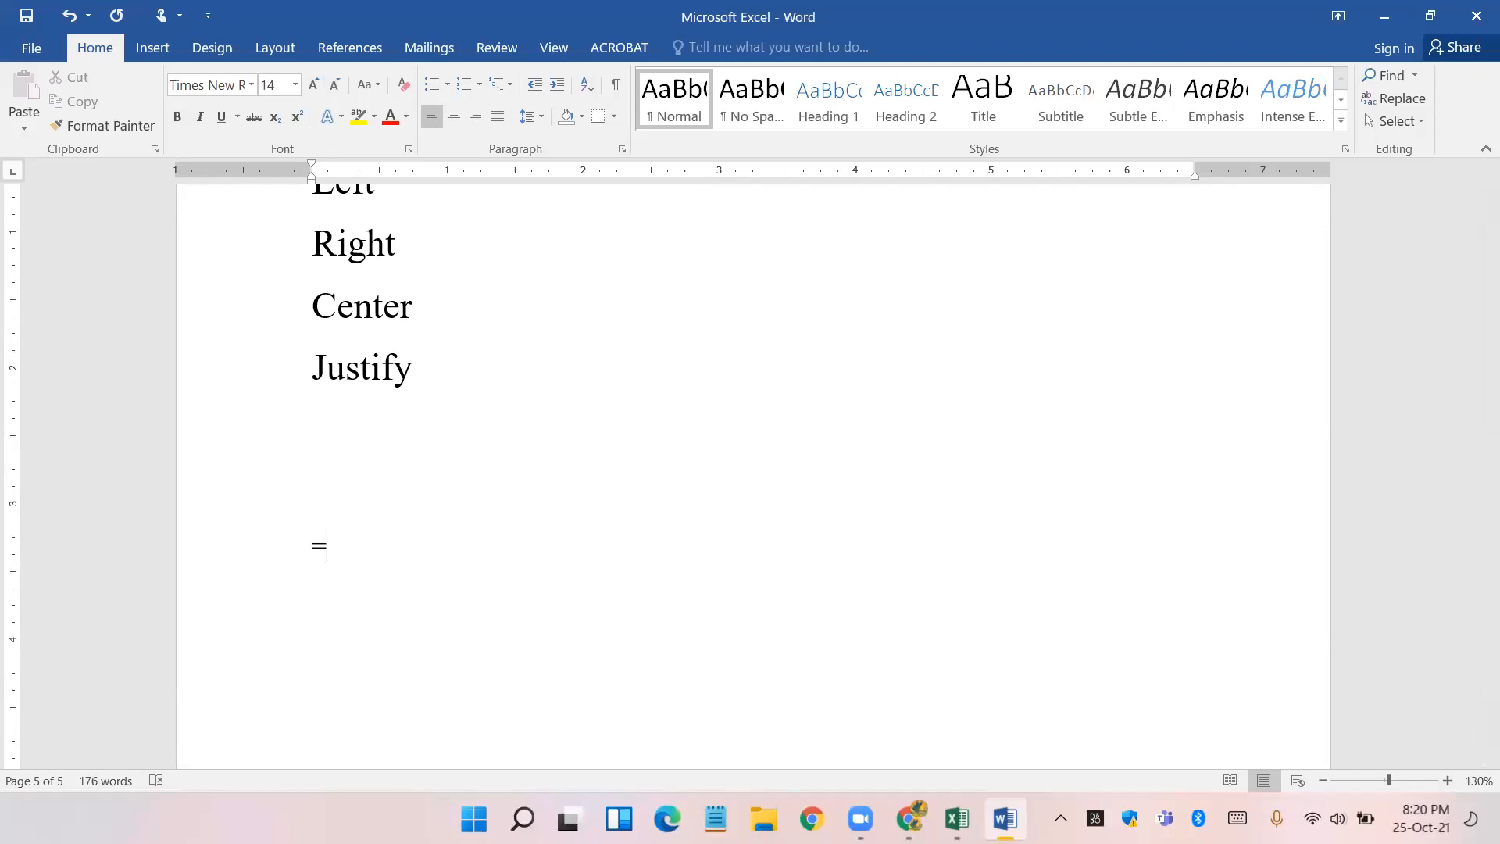
{"action": "type", "text": "RAND(5,3"}
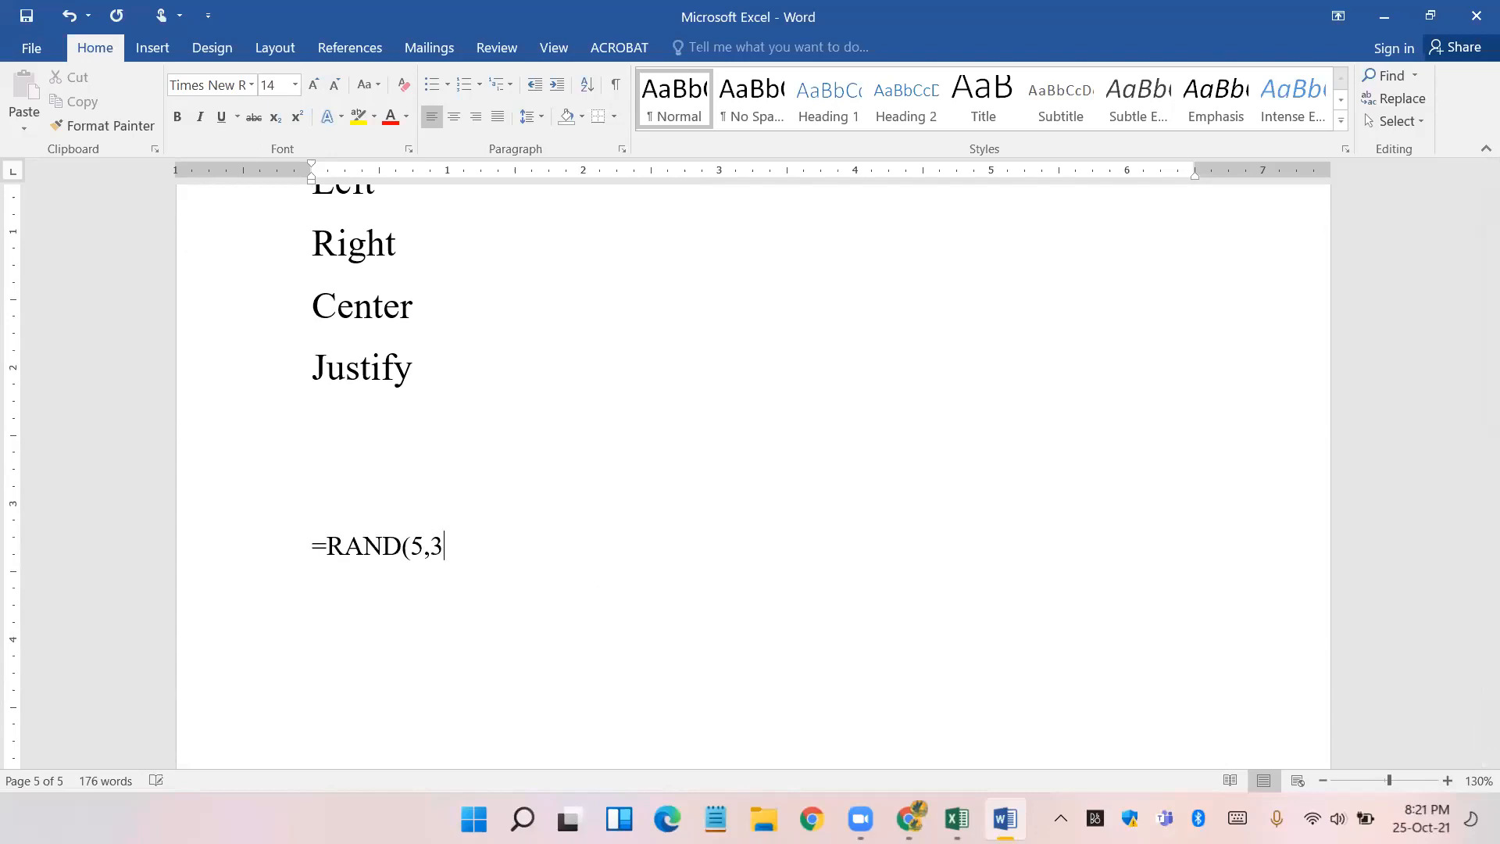
{"action": "type", "text": ")"}
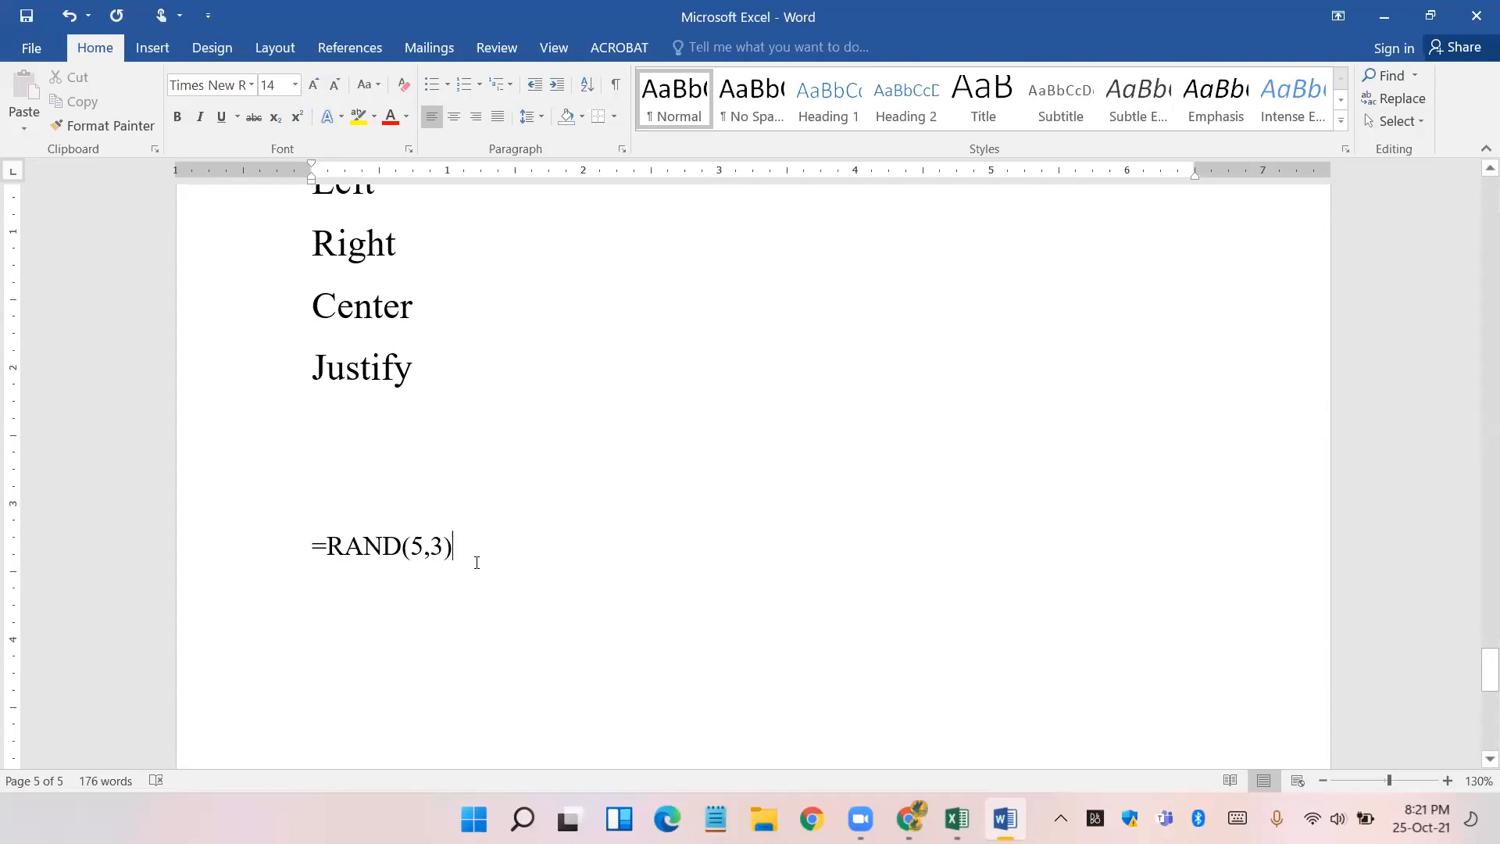
{"action": "key", "text": "Return"}
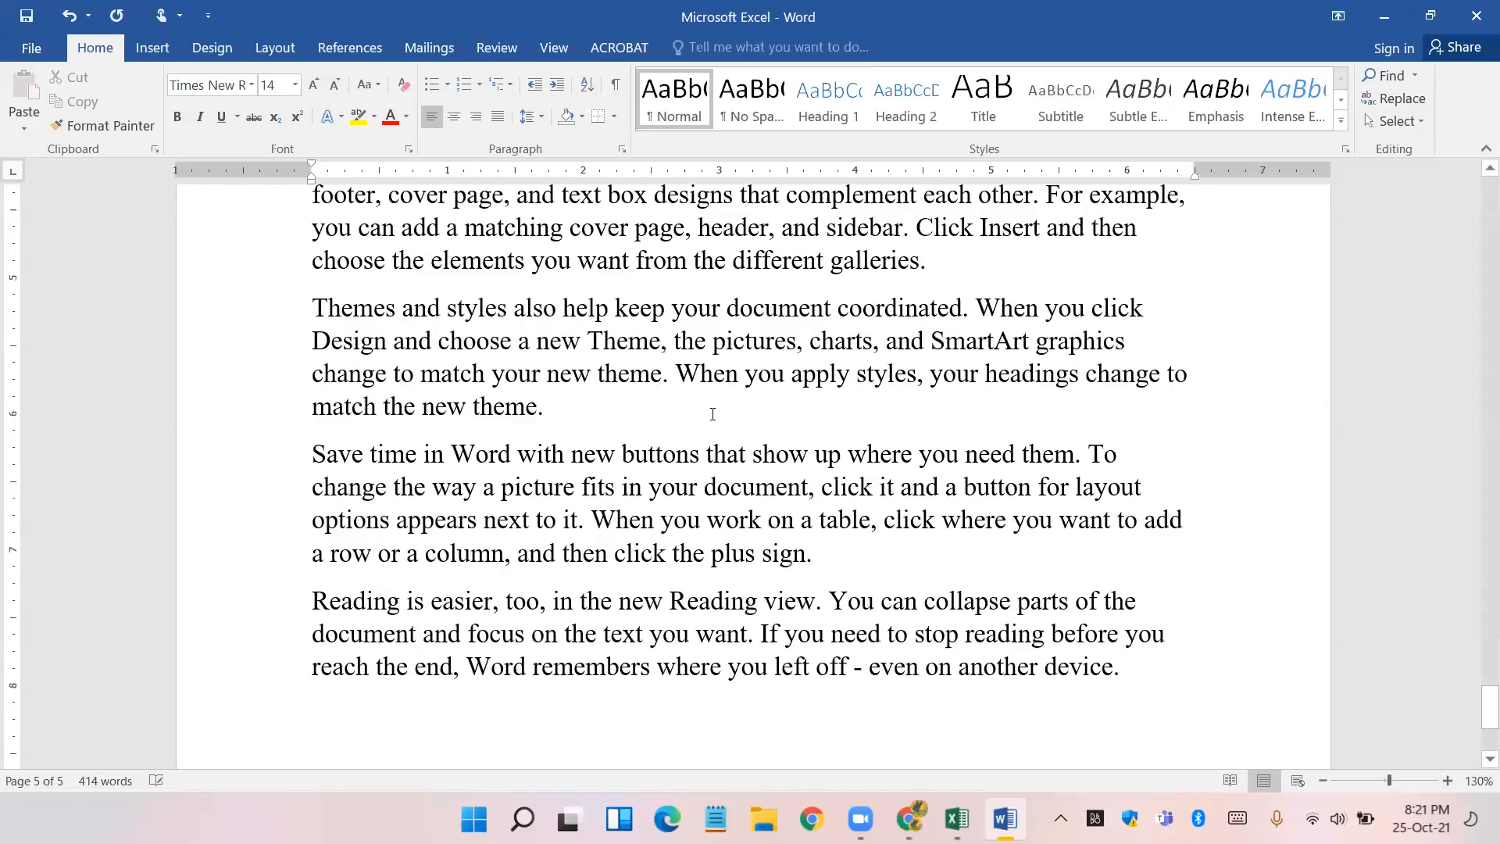
- Highlight the whole first sample paragraph, starting with "Video provides", at 150% zoom
{"action": "scroll", "coordinate": [725, 630], "scroll_direction": "up", "scroll_amount": 4}
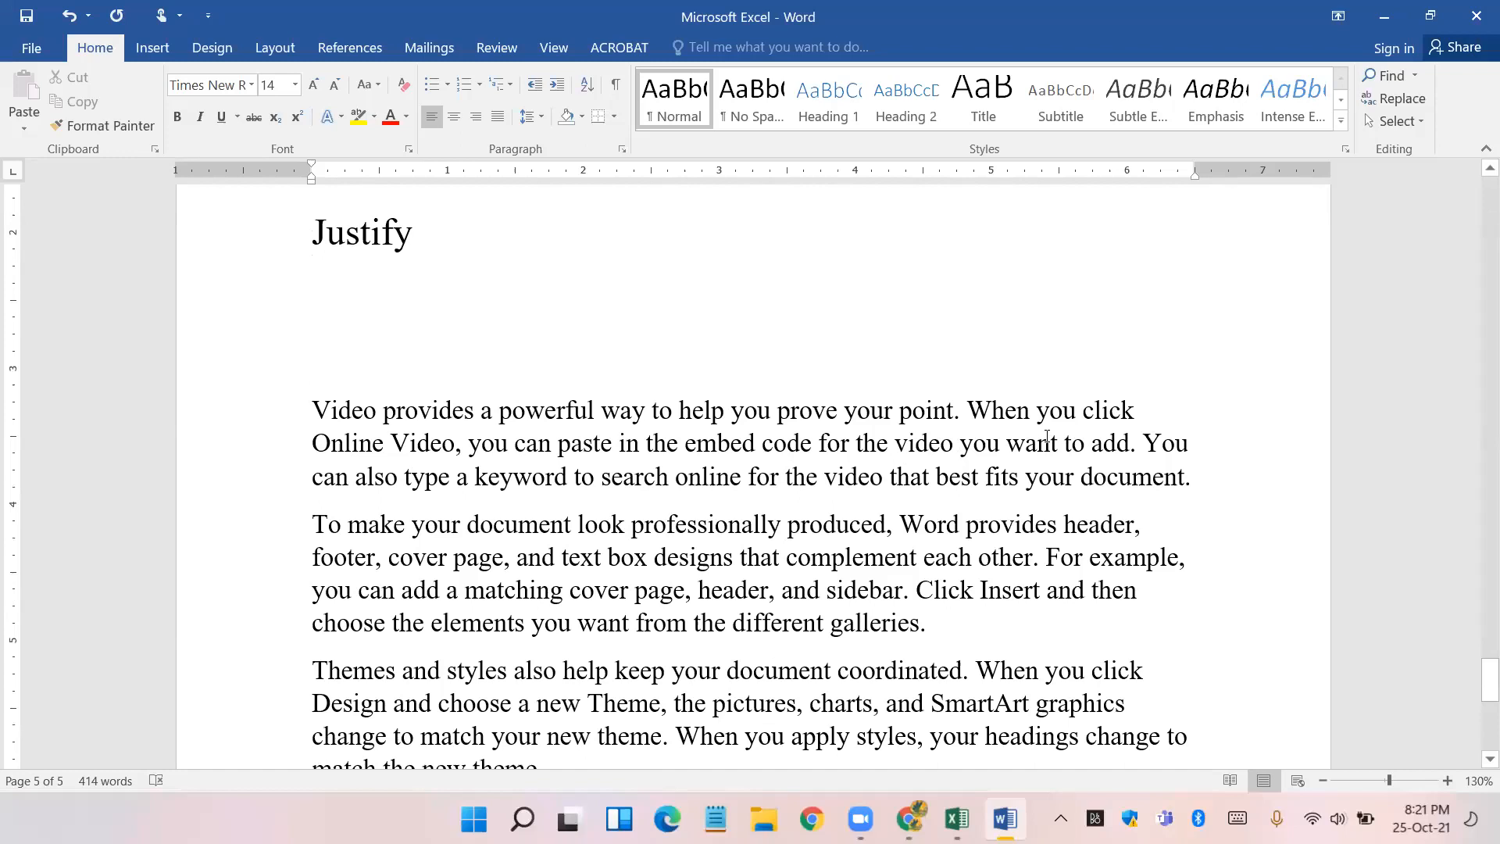
{"action": "scroll", "coordinate": [1047, 437], "scroll_direction": "up", "scroll_amount": 1}
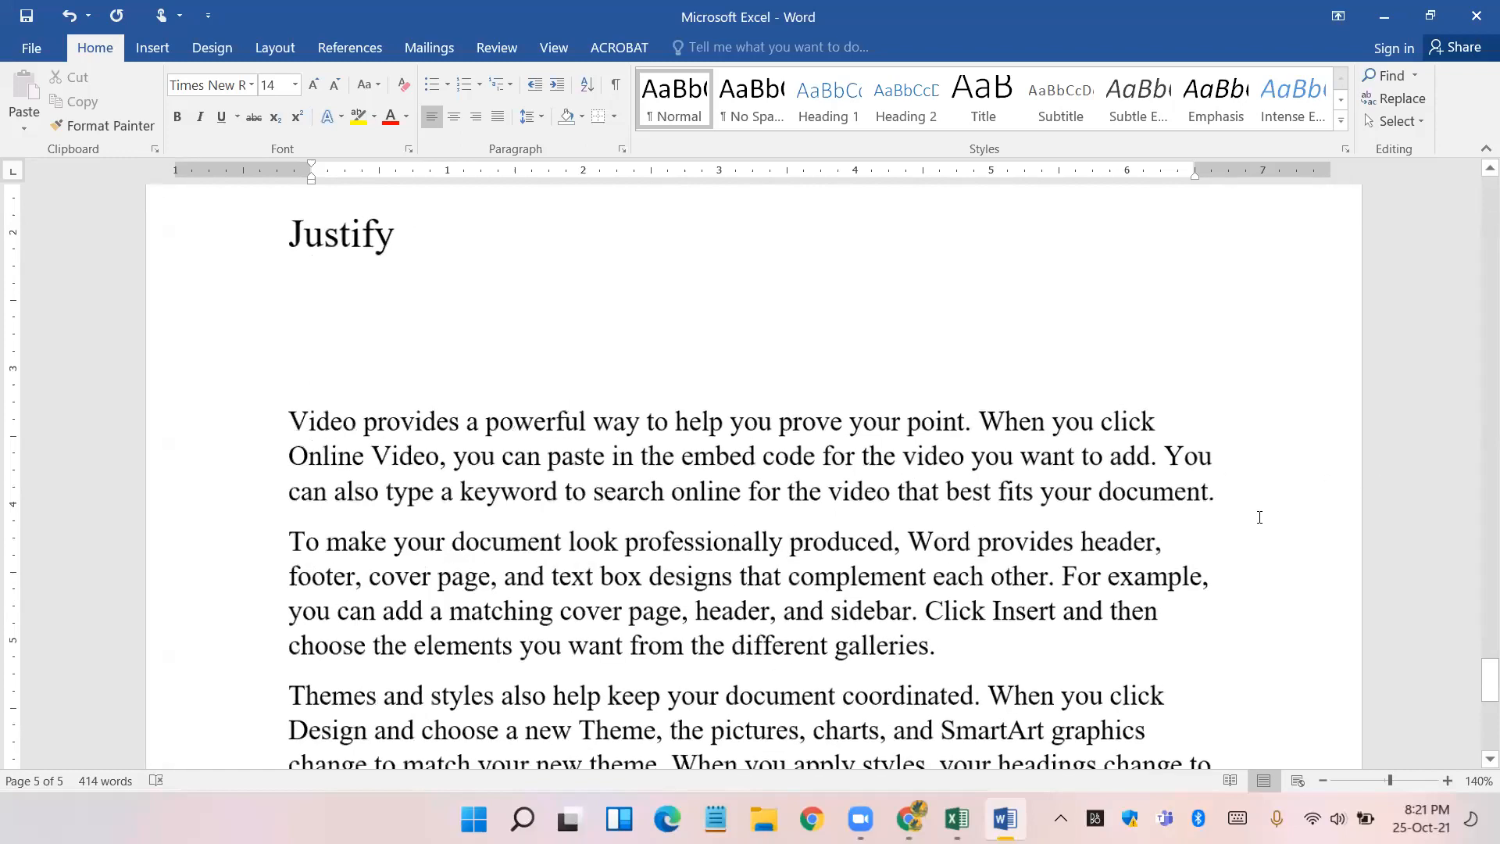
{"action": "scroll", "coordinate": [287, 478], "scroll_direction": "up", "scroll_amount": 1}
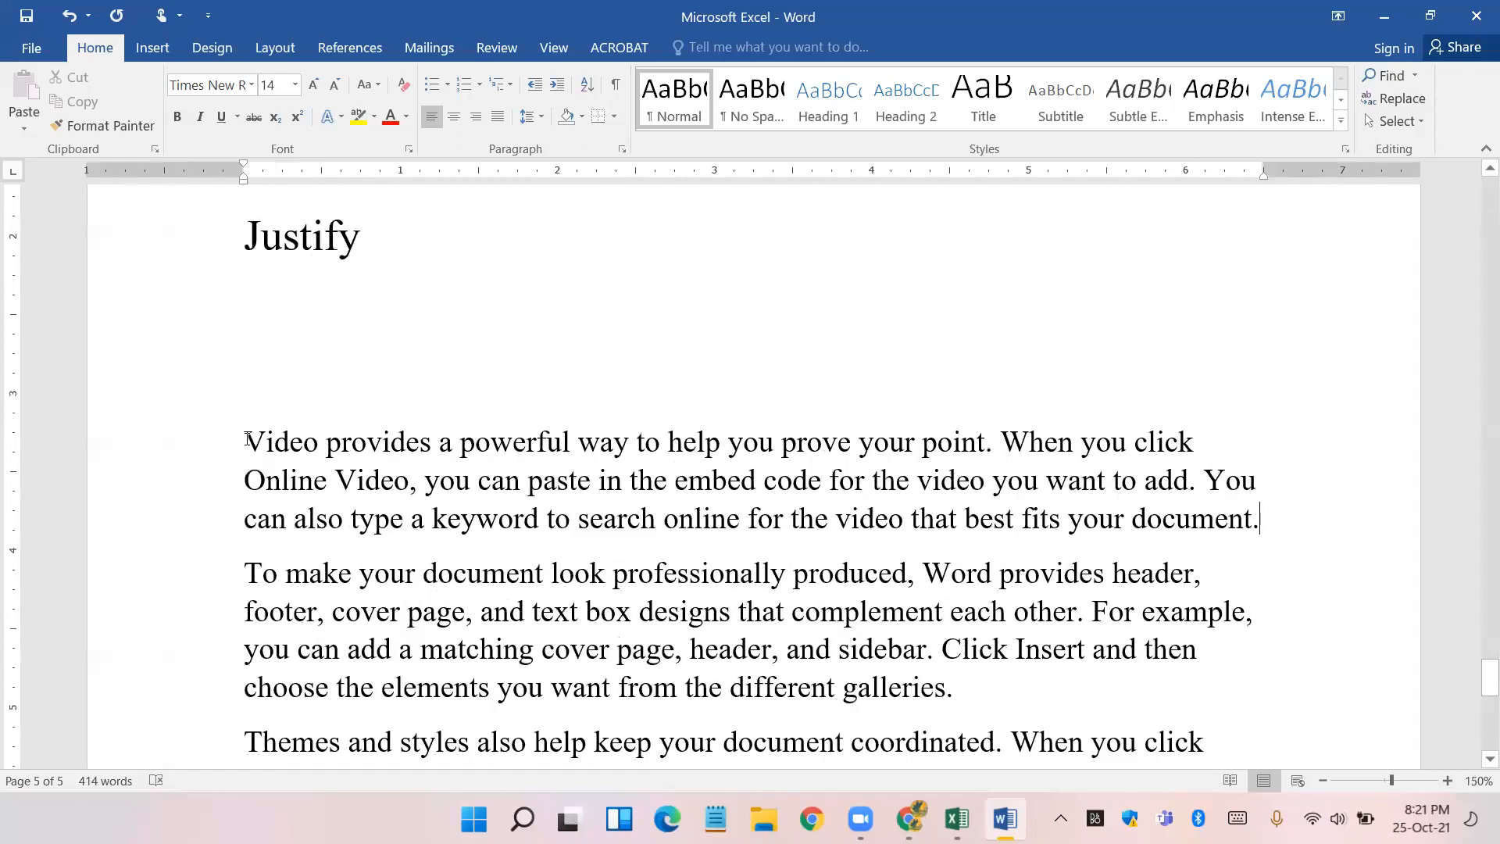
{"action": "triple_click", "coordinate": [1323, 515]}
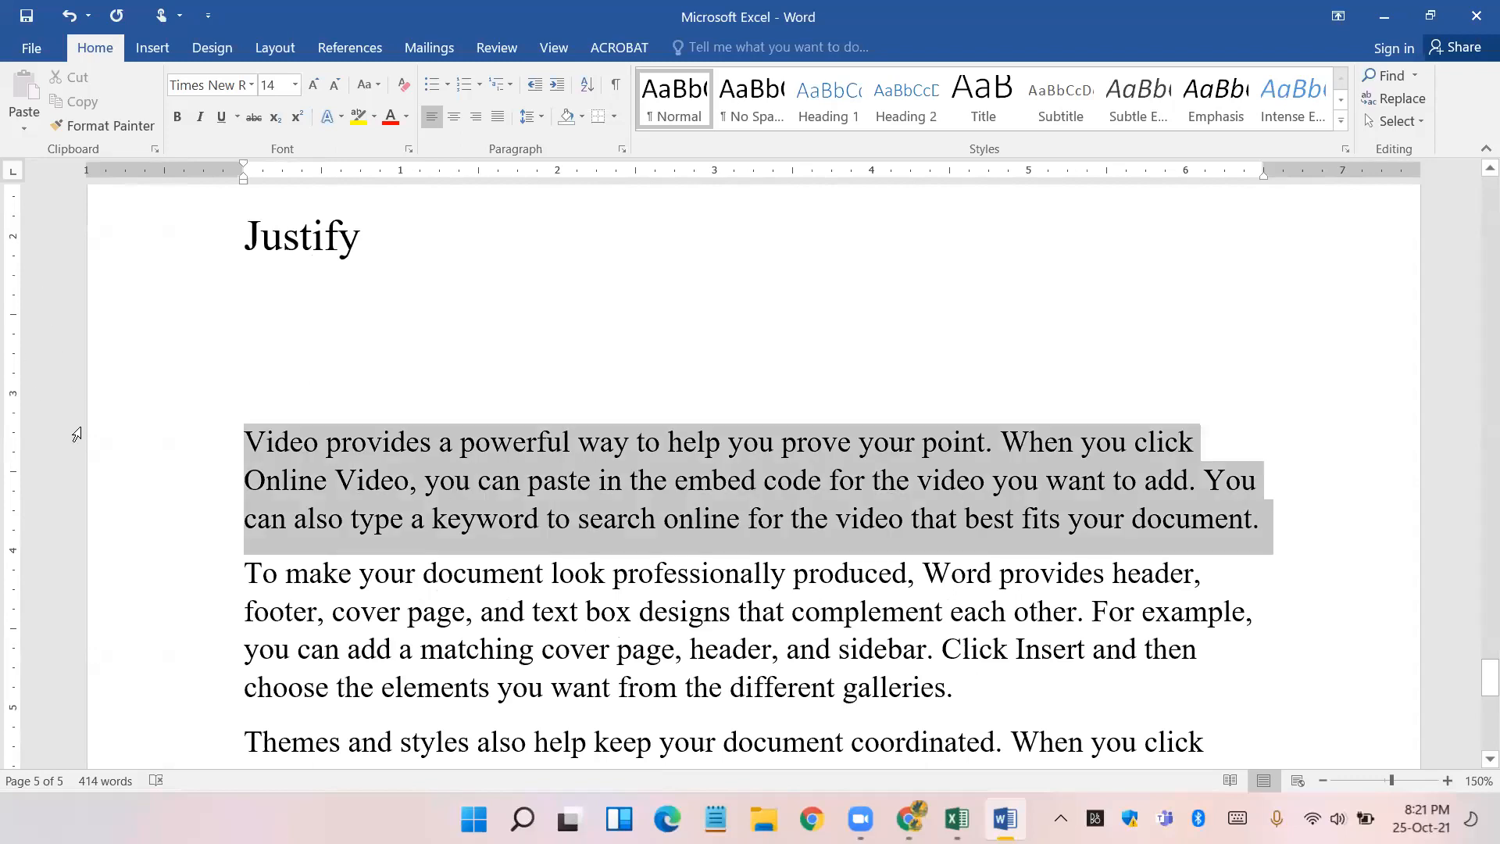
{"action": "left_click", "coordinate": [254, 436]}
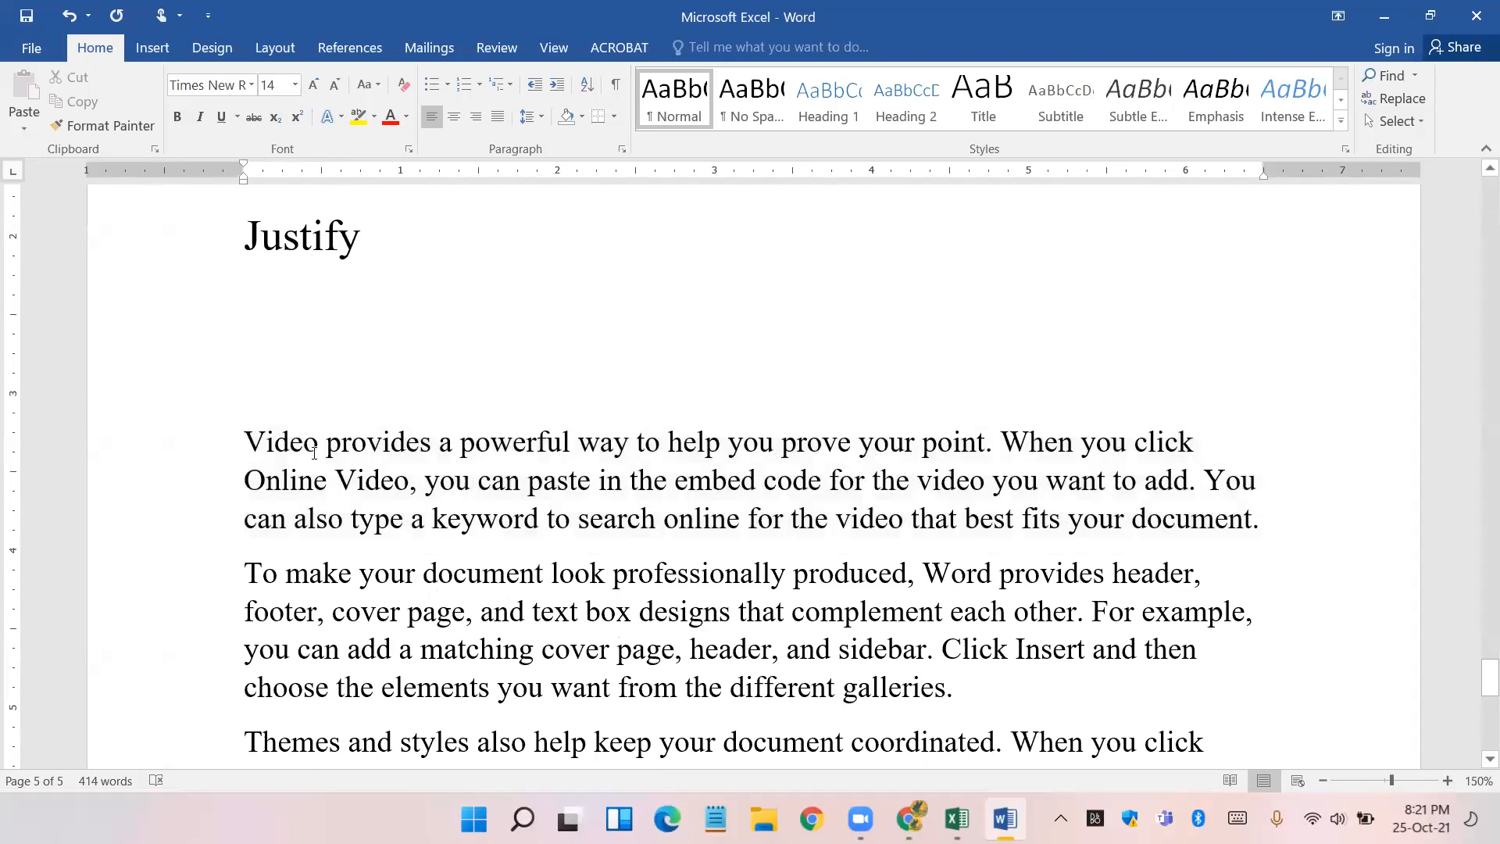
{"action": "left_click", "coordinate": [1329, 502], "text": "shift"}
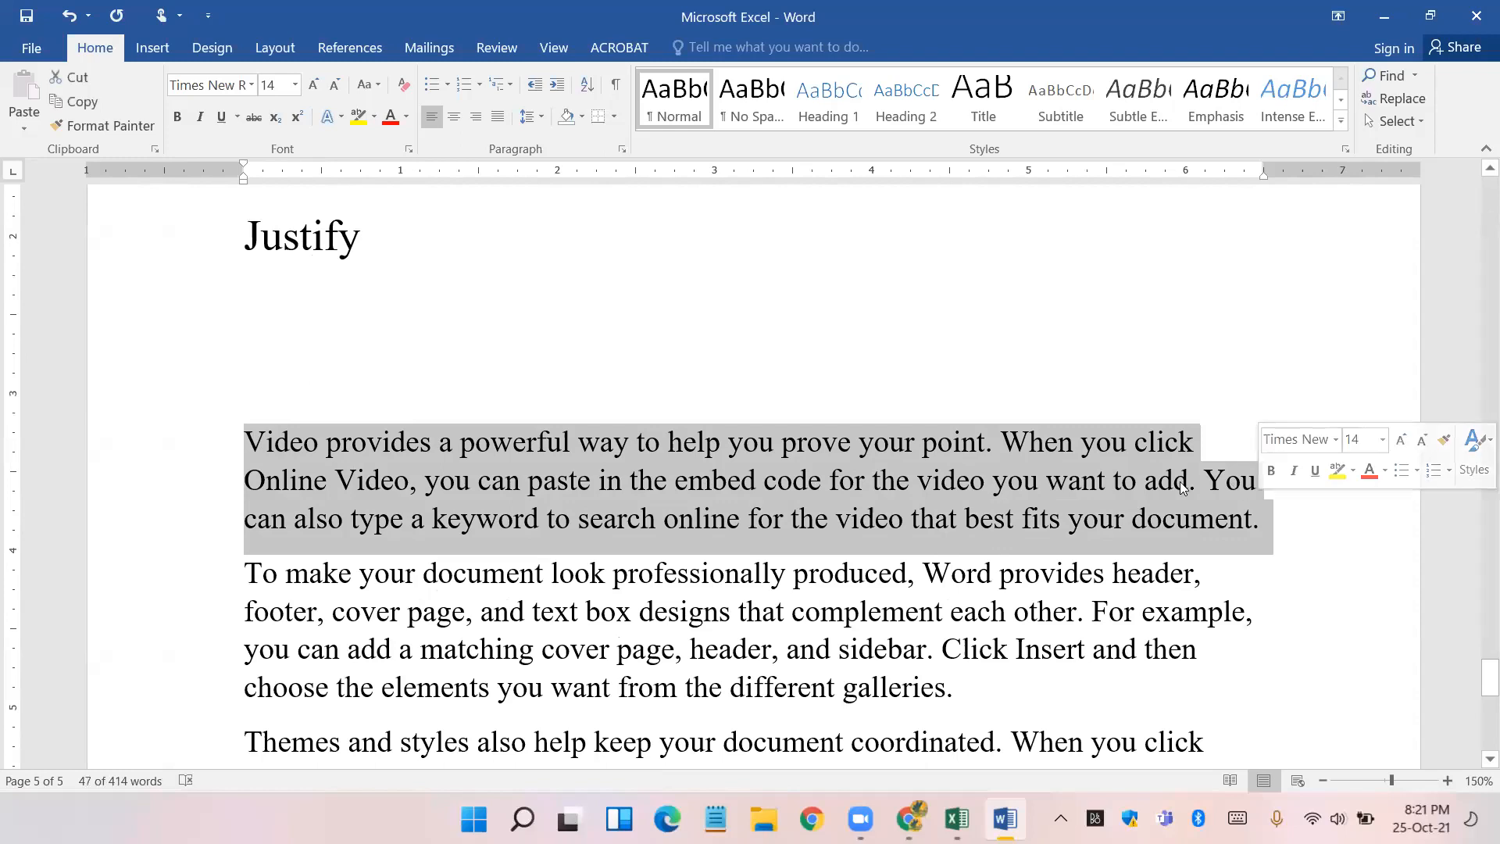
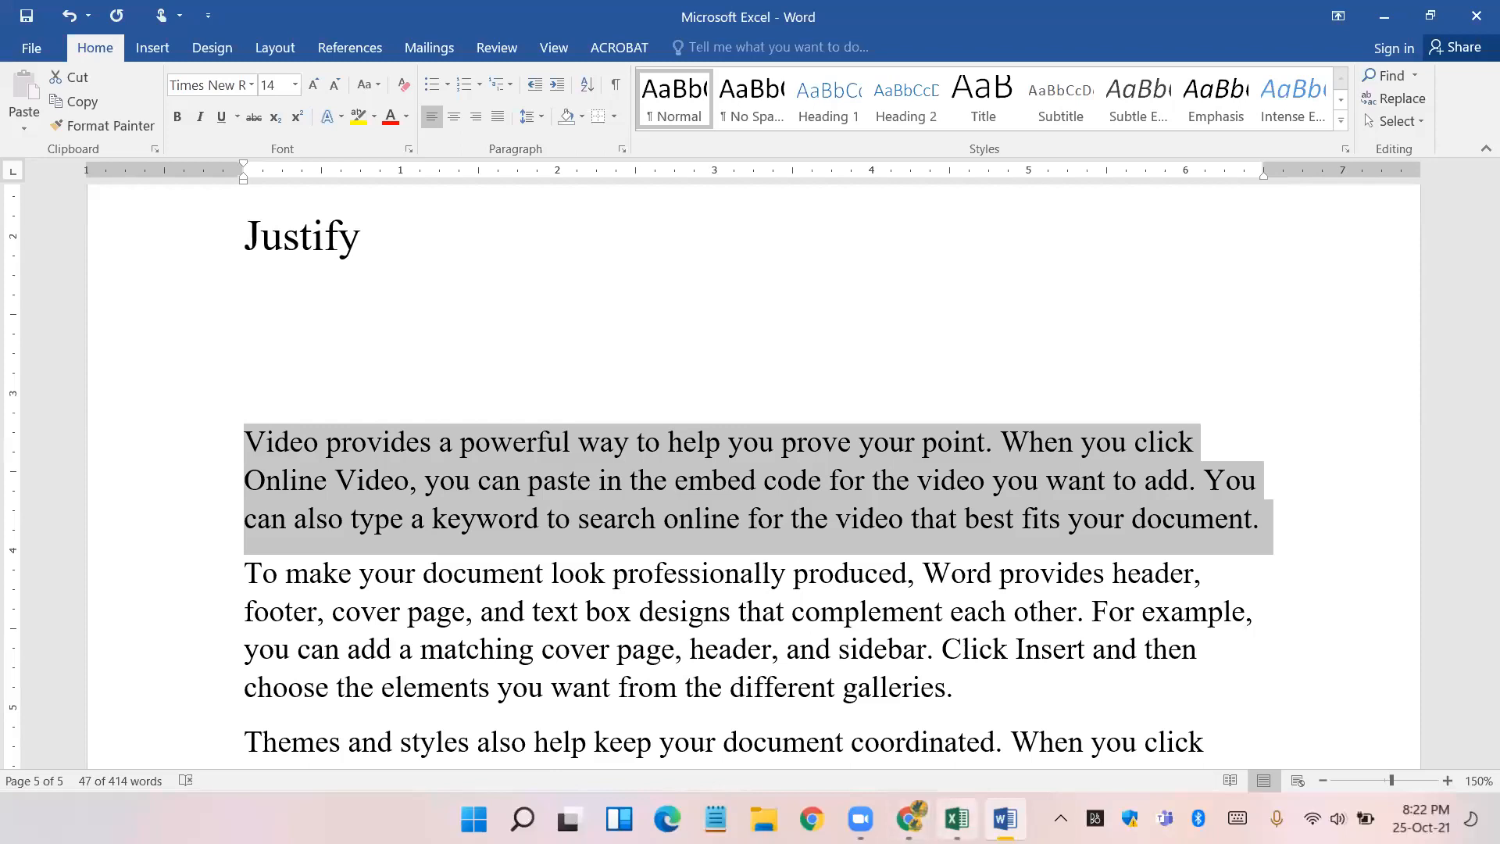
- Switch to the Excel Practice workbook, end the pending entry in cell D22 with that cell selected, and return to Word
{"action": "left_click", "coordinate": [958, 819]}
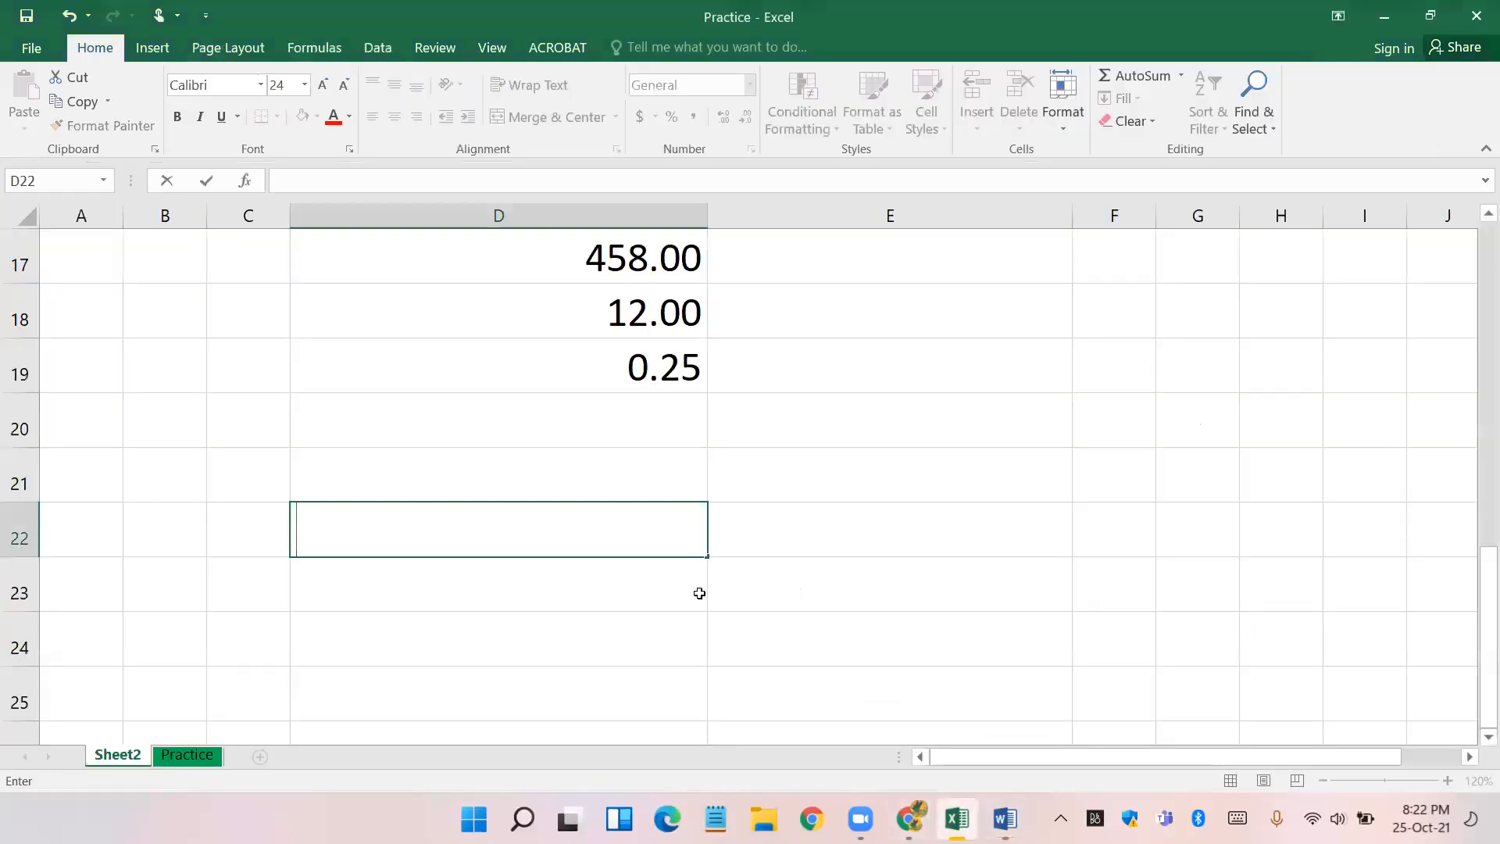
{"action": "left_click", "coordinate": [858, 551]}
{"action": "left_click", "coordinate": [612, 534]}
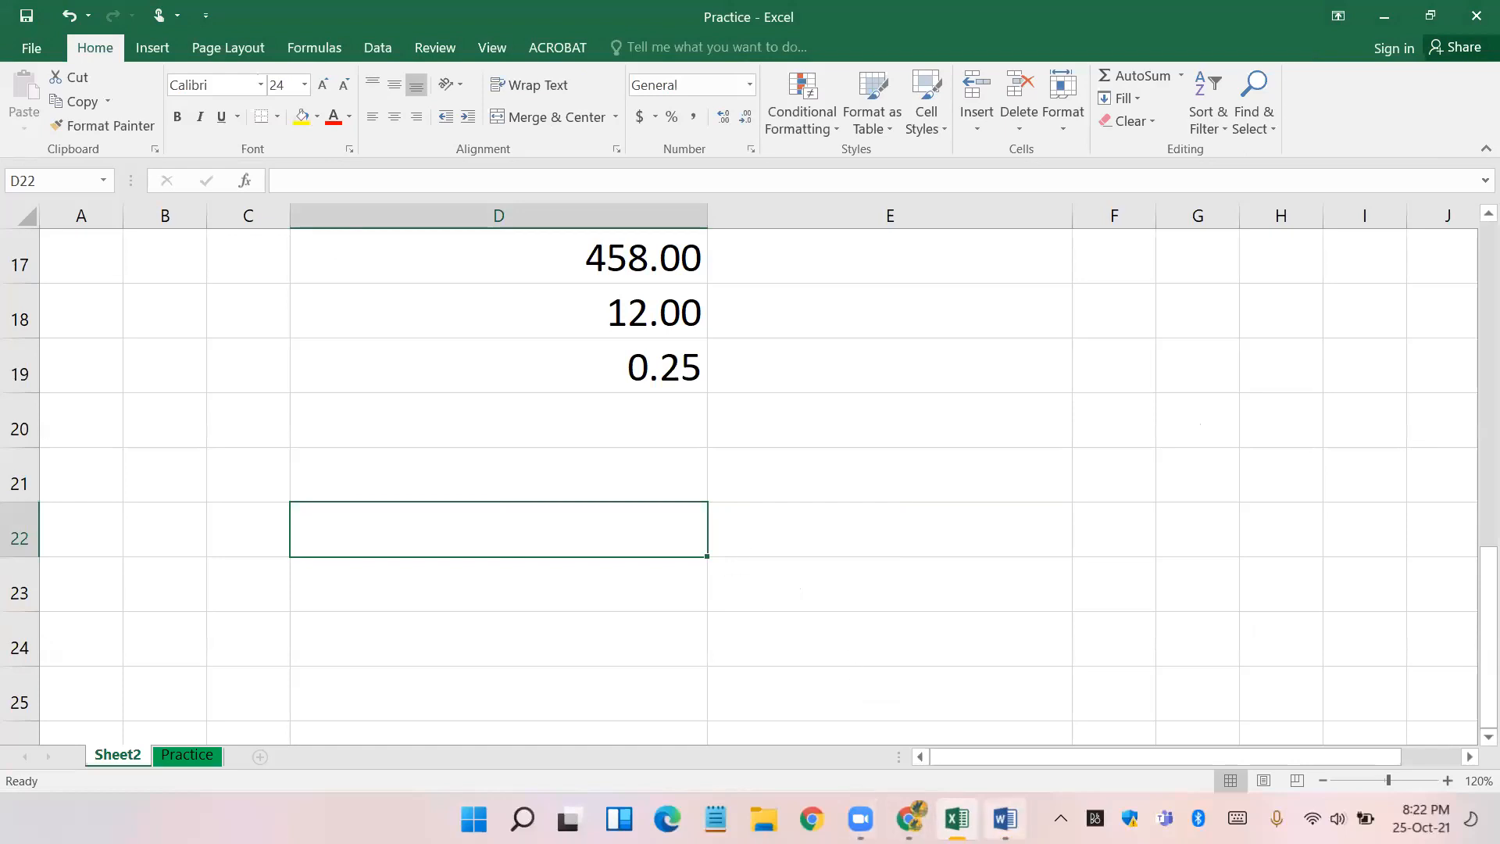
{"action": "left_click", "coordinate": [1006, 819]}
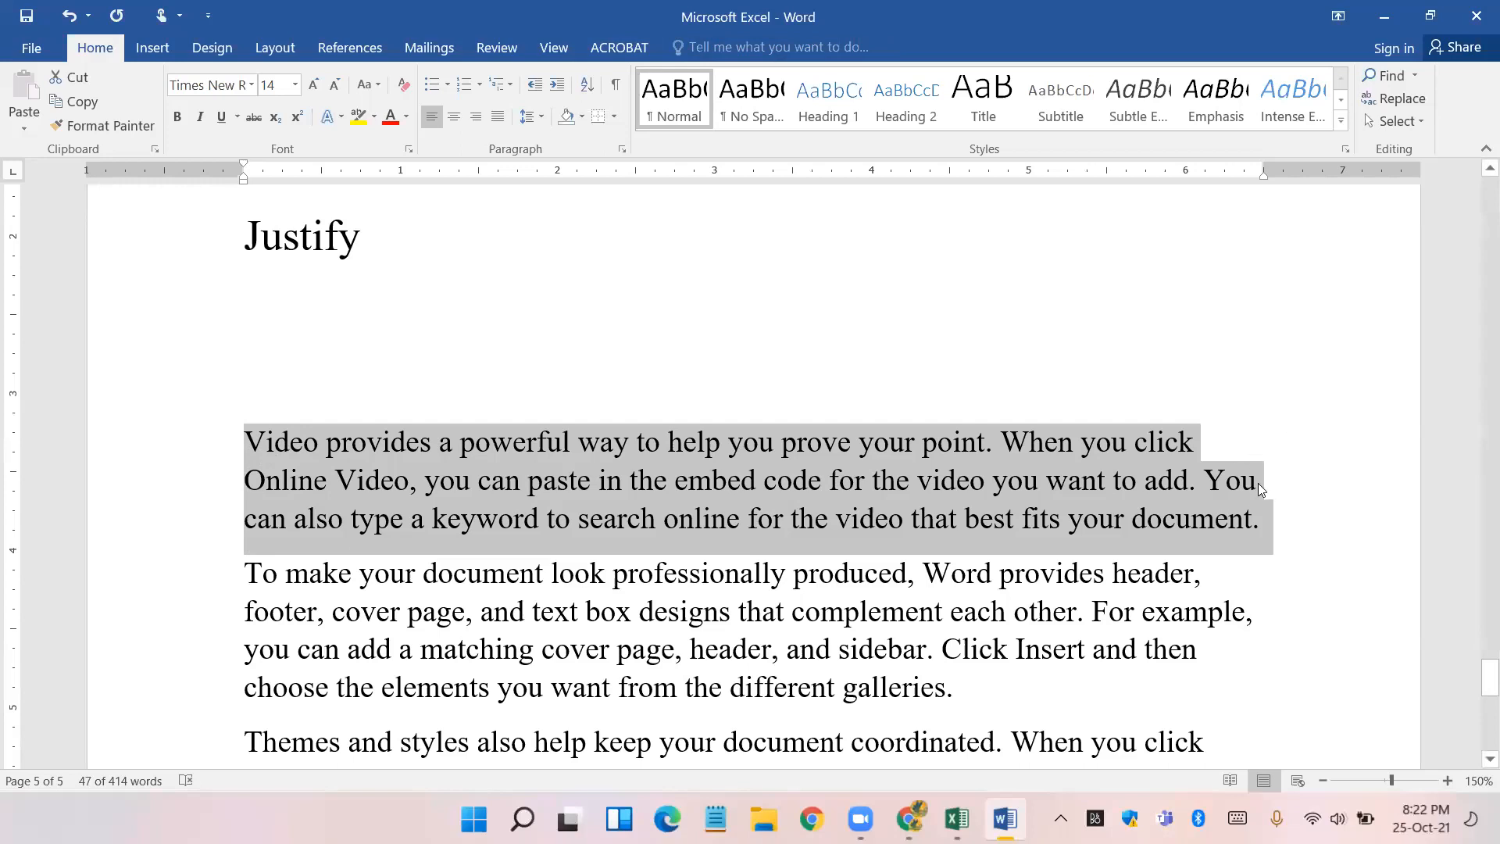
- Separate the first three sample paragraphs with an empty line after each of the first two, and select the first paragraph
{"action": "left_click", "coordinate": [727, 577]}
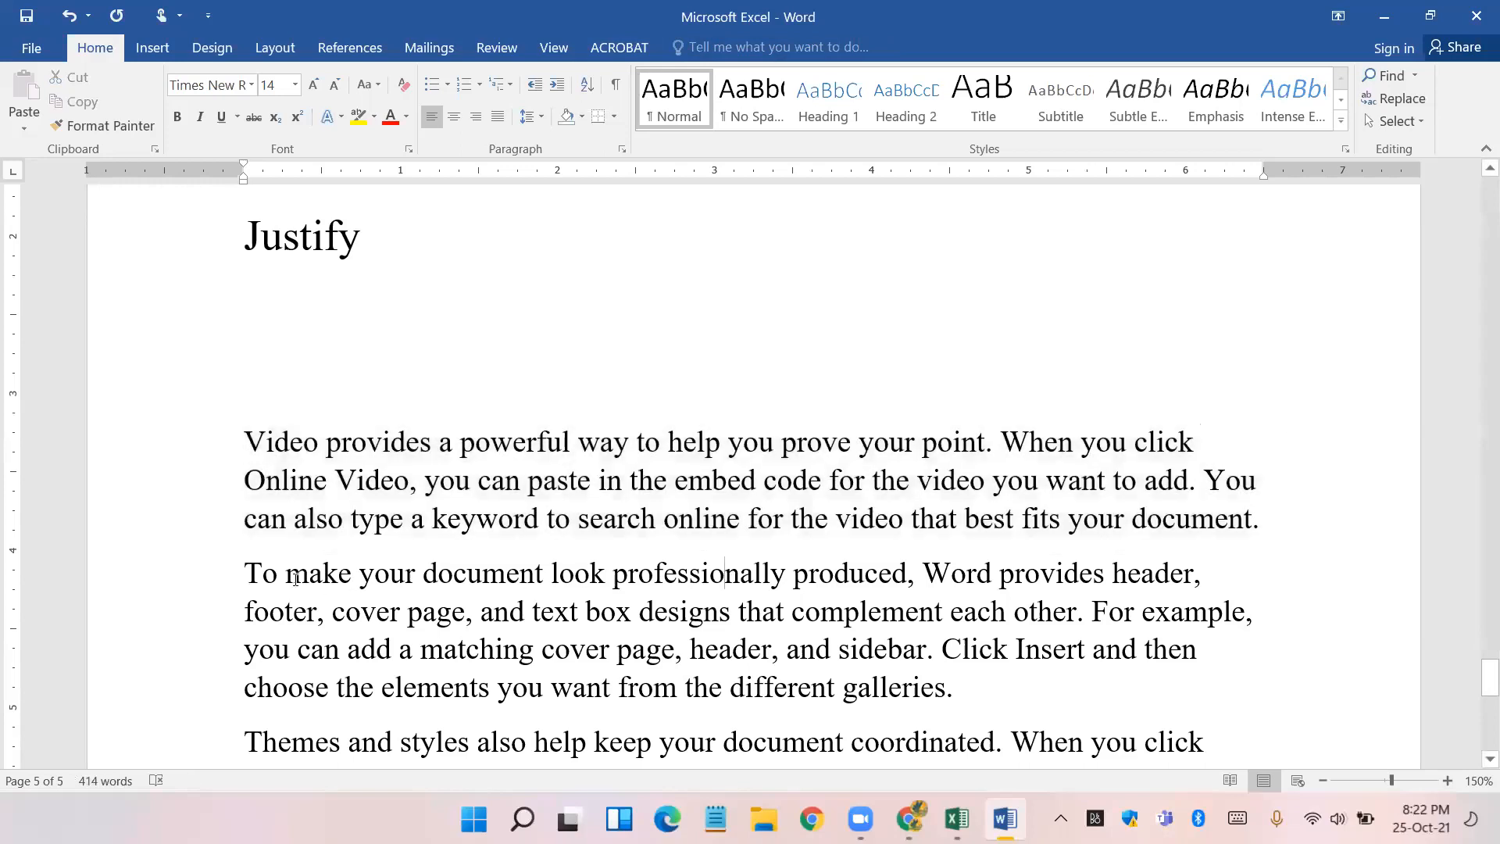
{"action": "left_click", "coordinate": [1289, 521]}
{"action": "key", "text": "Return"}
{"action": "scroll", "coordinate": [1170, 533], "scroll_direction": "down", "scroll_amount": 3}
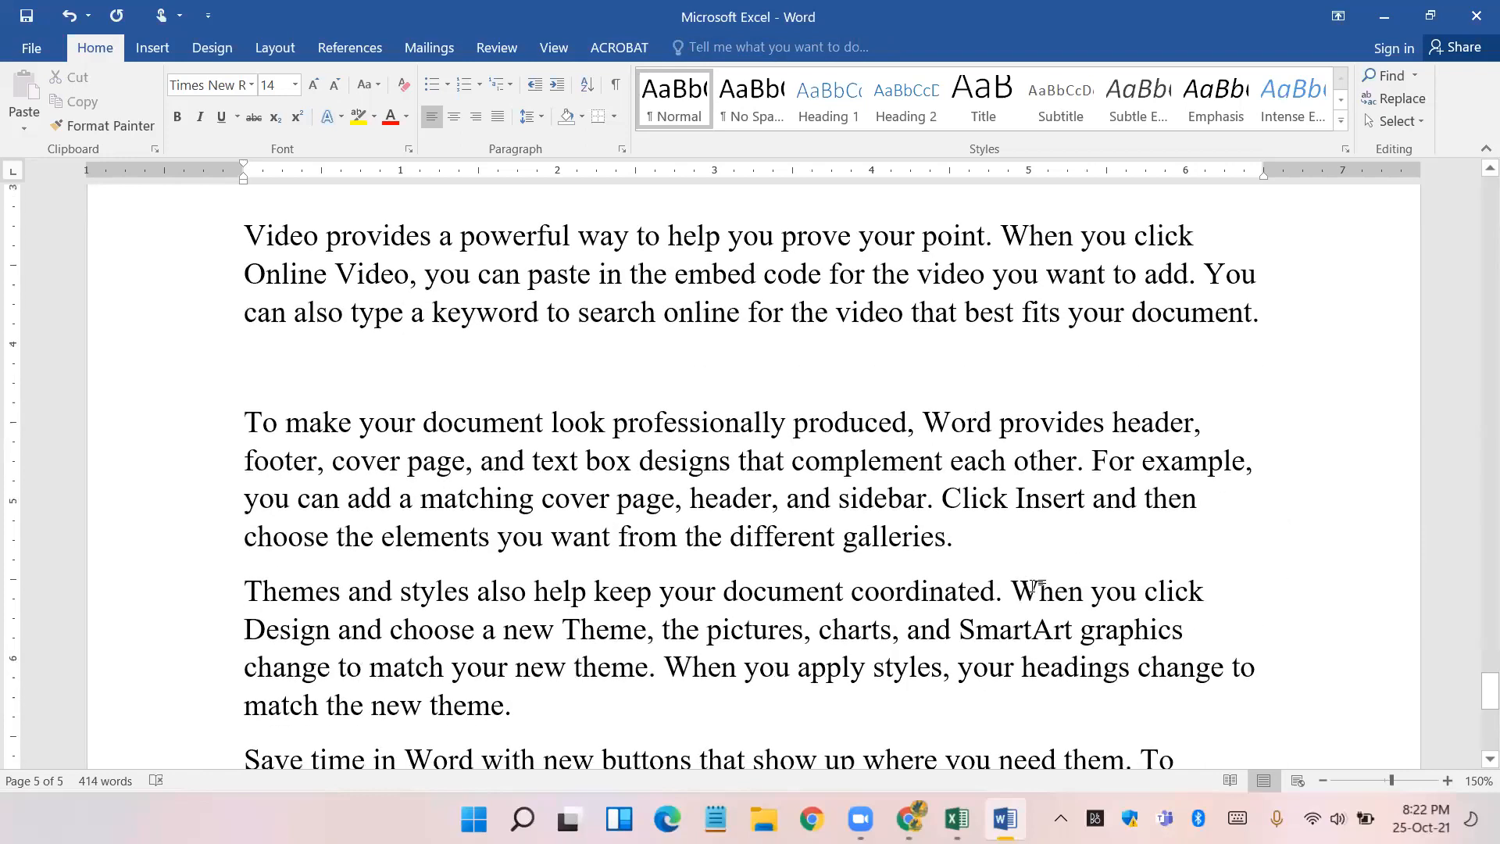
{"action": "left_click", "coordinate": [1035, 557]}
{"action": "key", "text": "Return"}
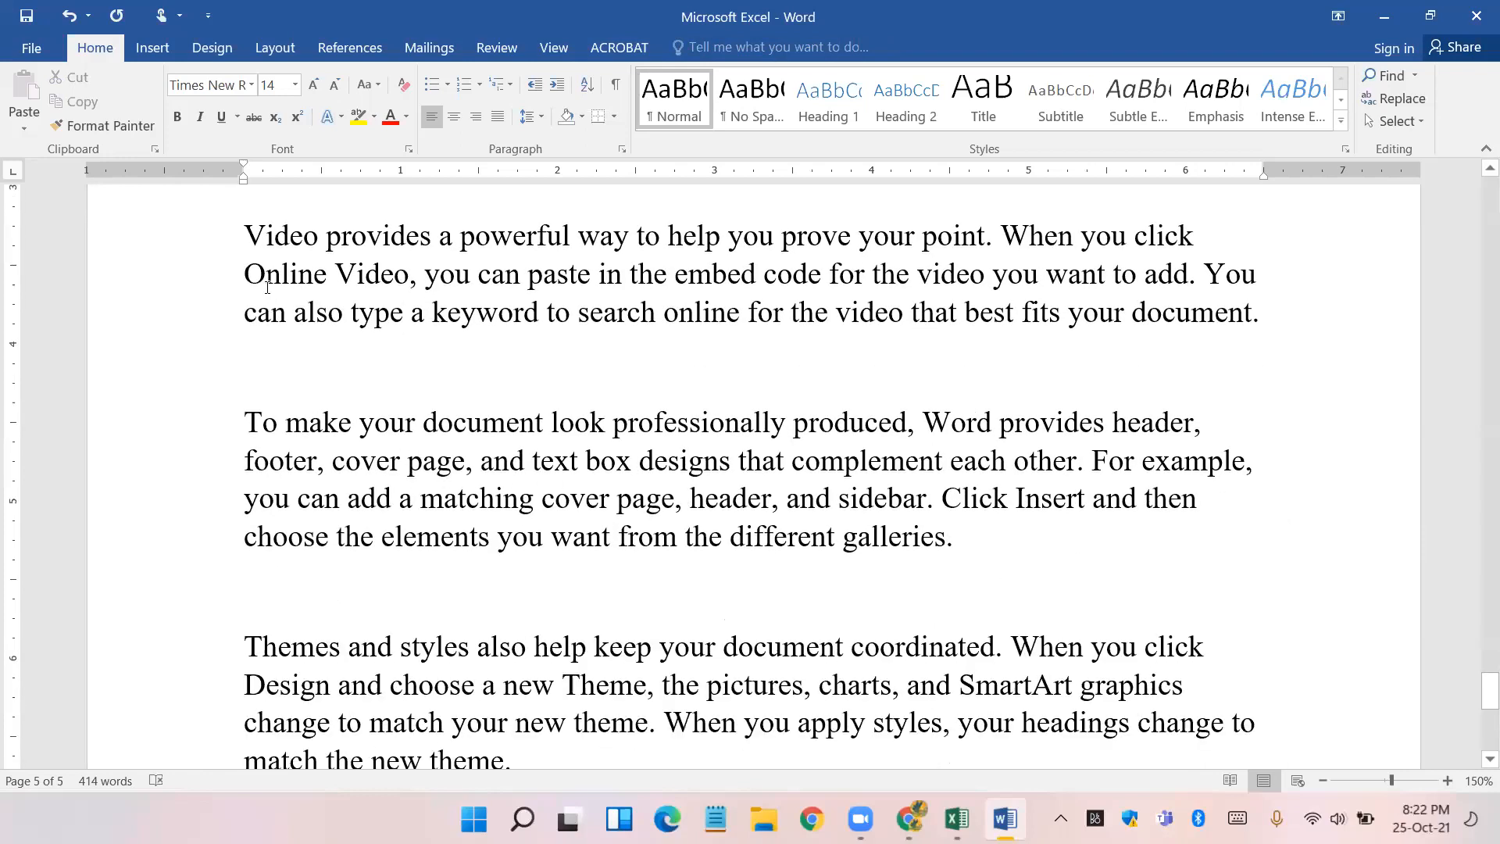
{"action": "left_click_drag", "start_coordinate": [244, 235], "coordinate": [1325, 317]}
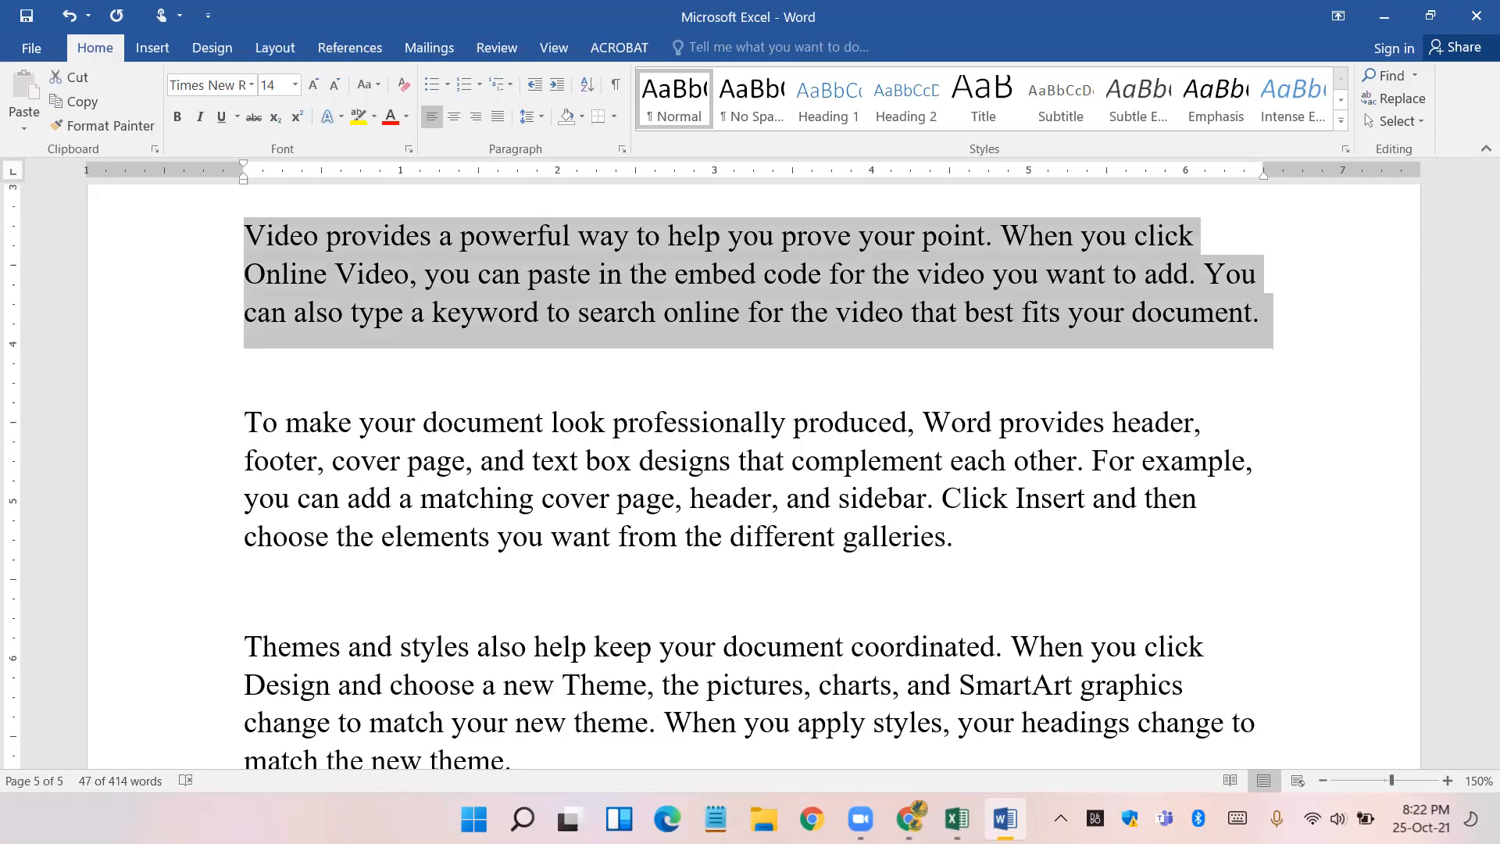
{"action": "key", "text": "super+s"}
{"action": "type", "text": "mag"}
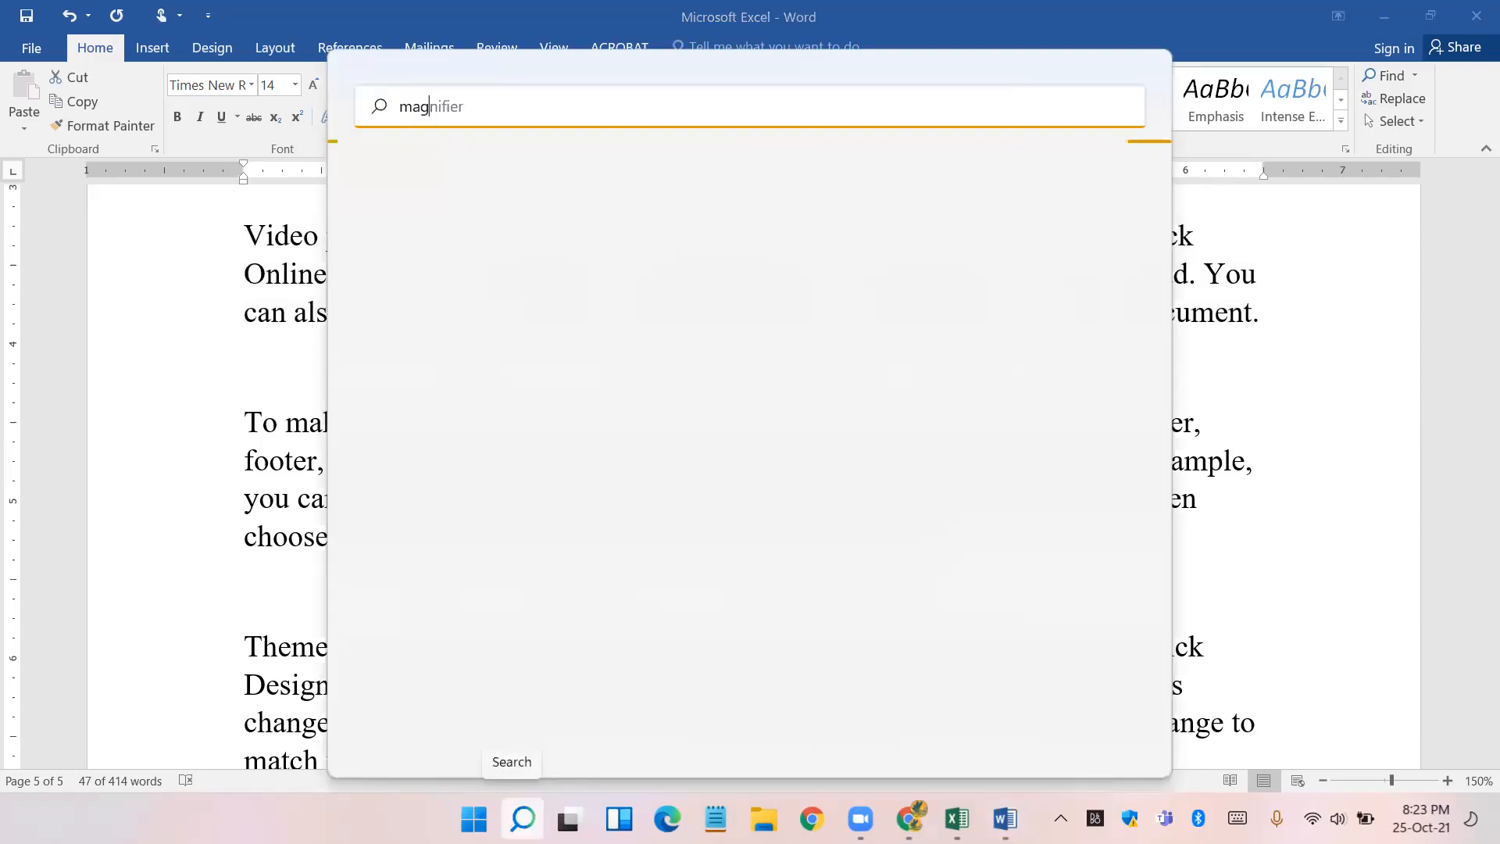
{"action": "key", "text": "Escape"}
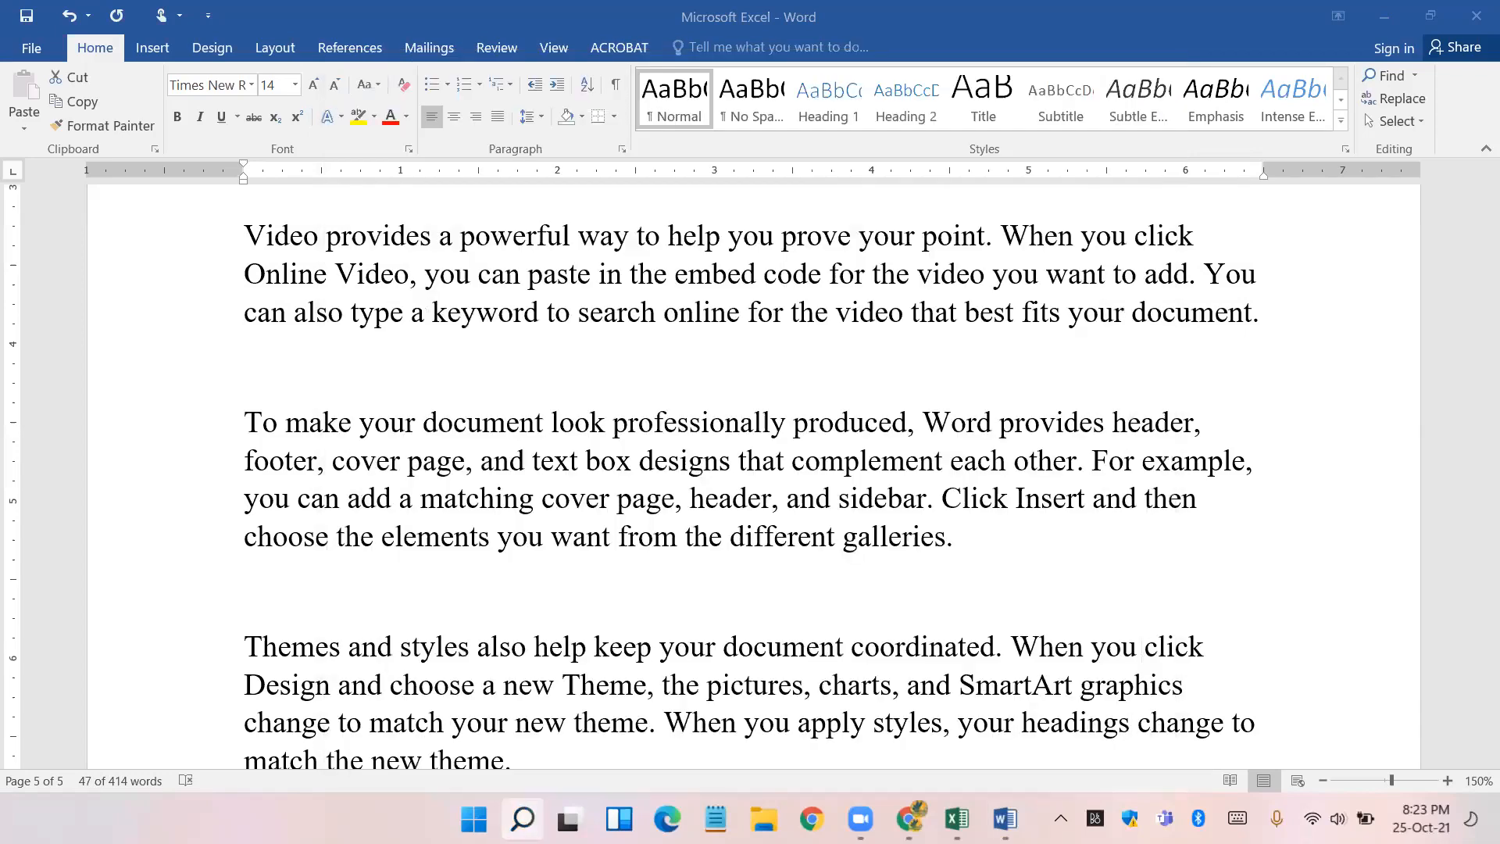
- Find and open the Windows Magnifier app, and enlarge the screen by one zoom increment
{"action": "left_click", "coordinate": [523, 818]}
{"action": "left_click", "coordinate": [523, 819]}
{"action": "left_click", "coordinate": [525, 817]}
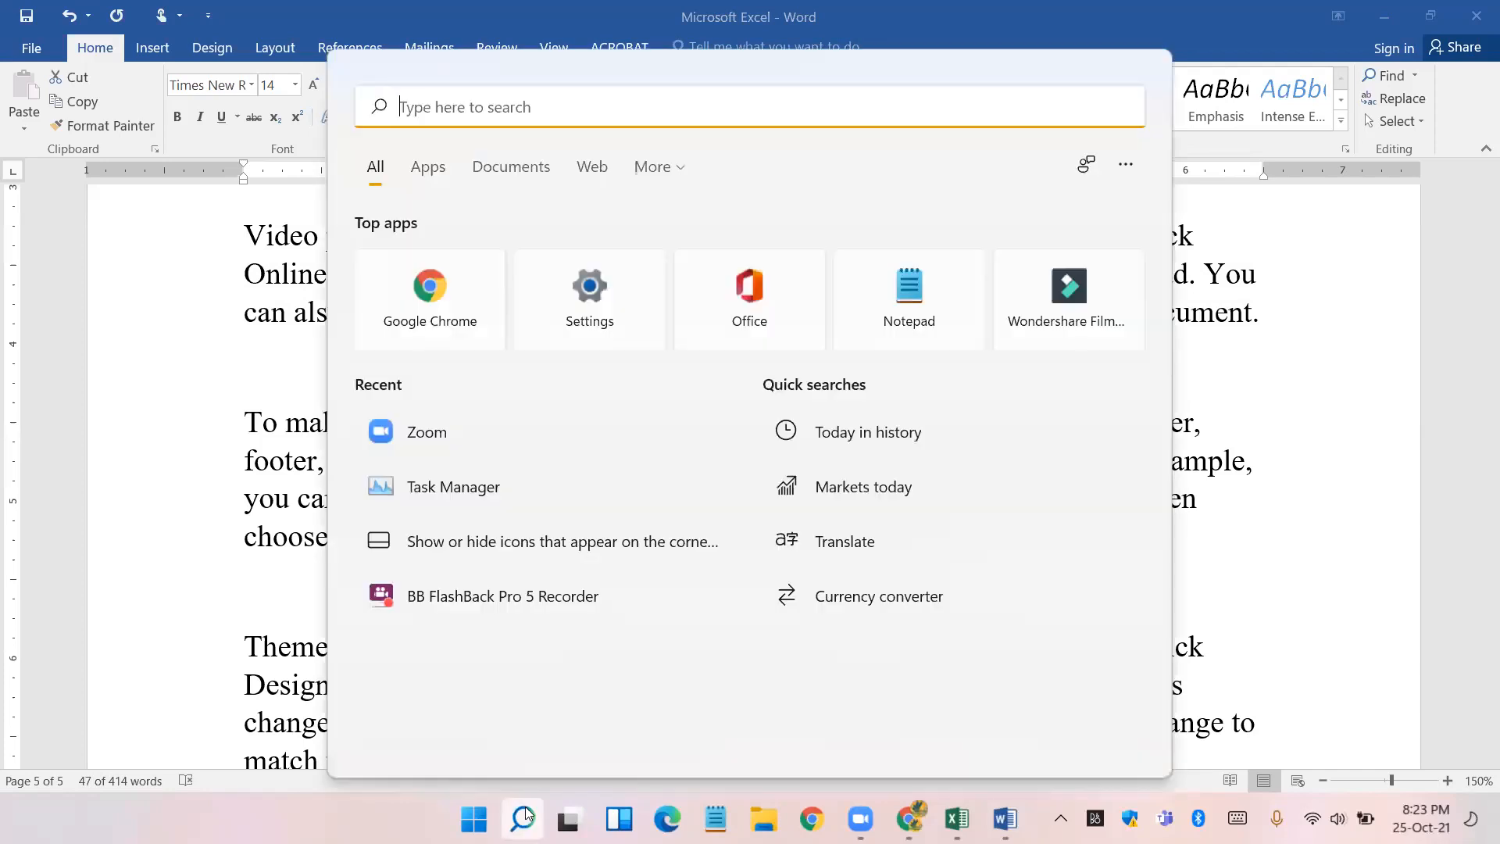
{"action": "type", "text": "ma"}
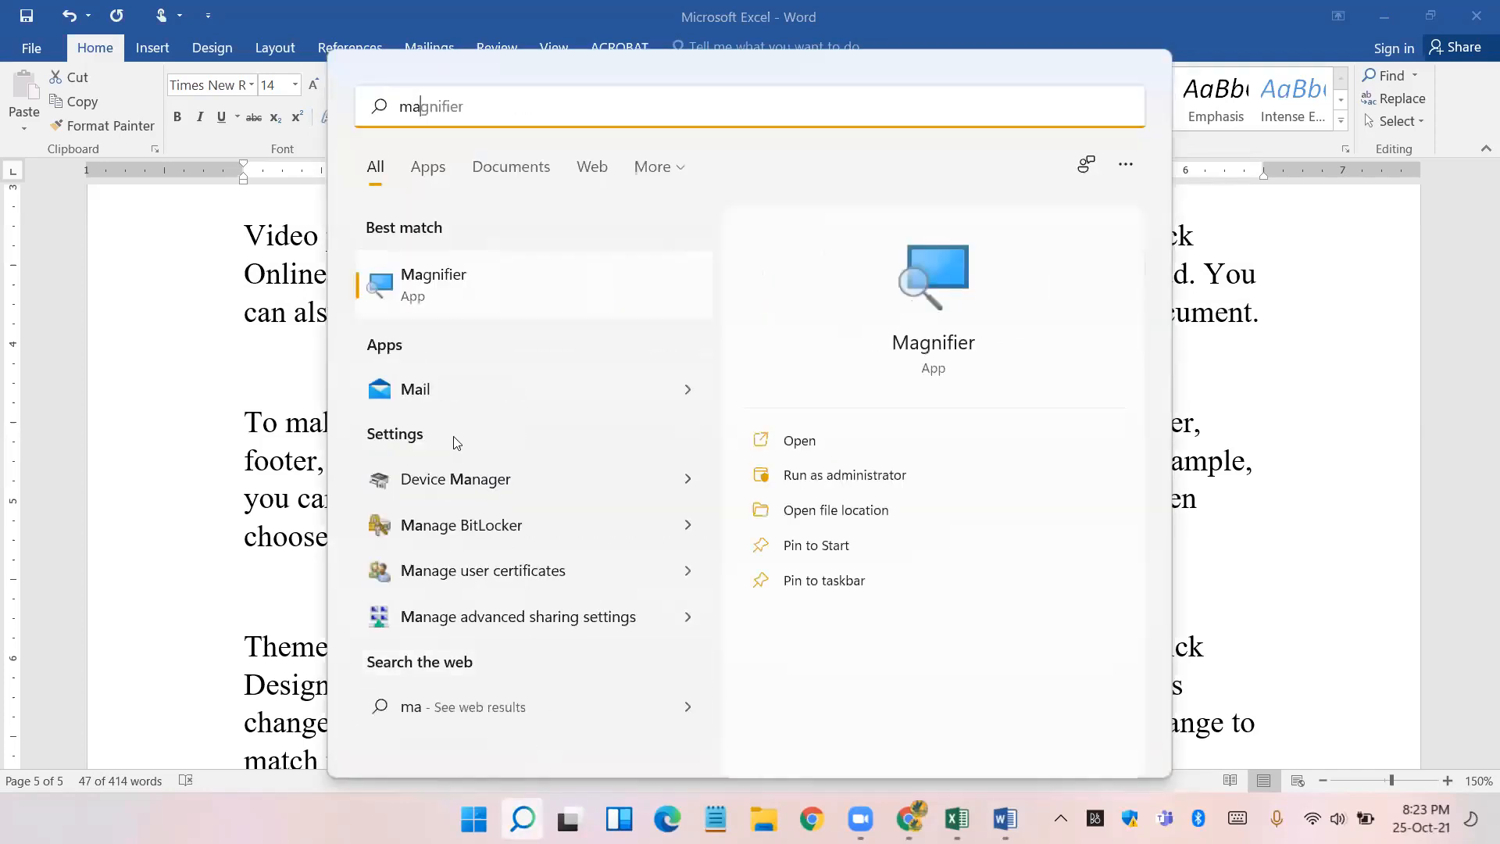
{"action": "left_click", "coordinate": [431, 302]}
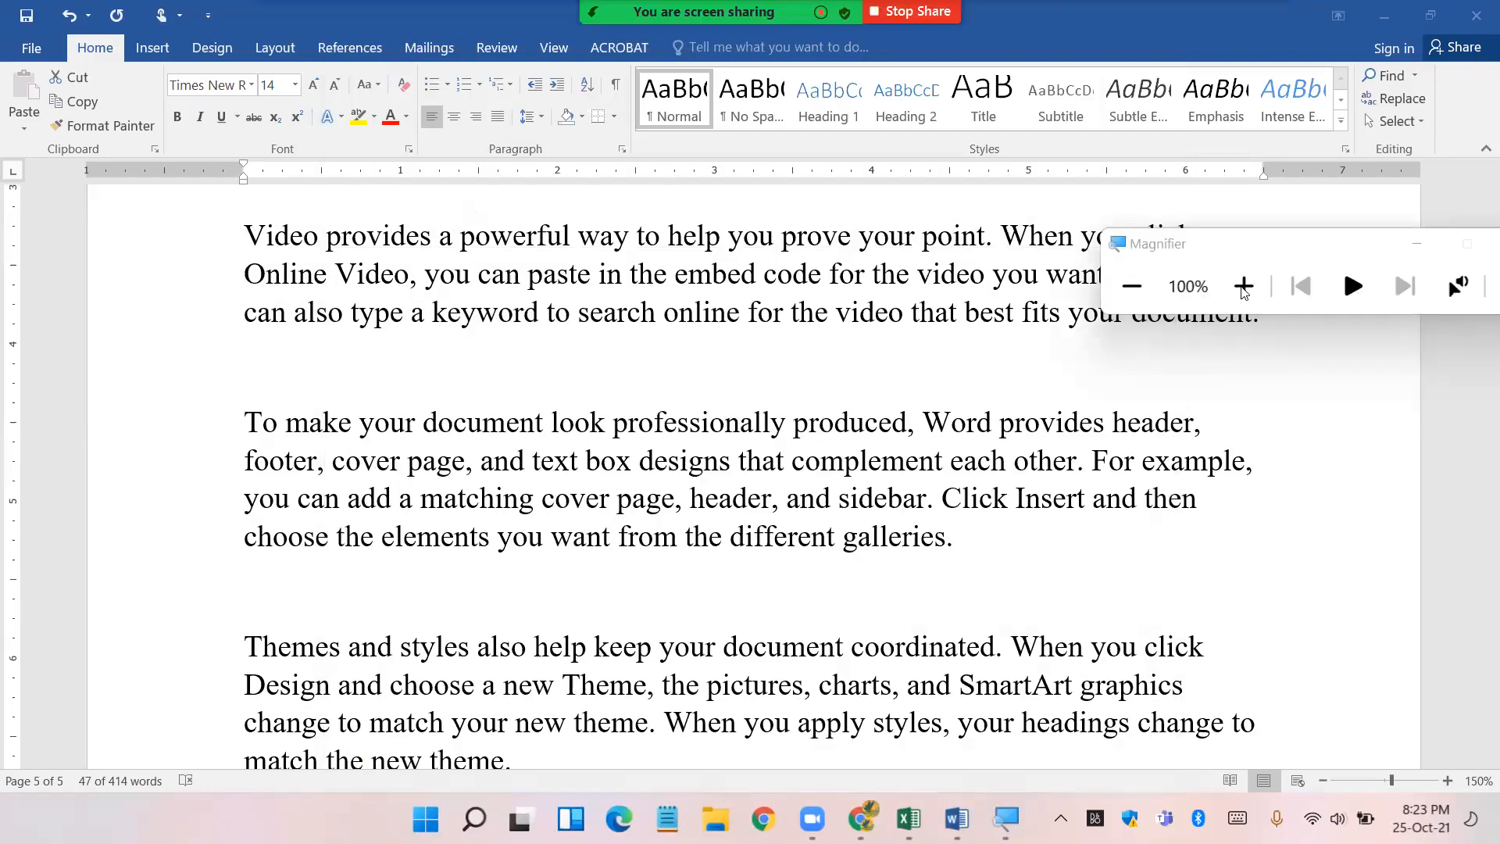
{"action": "left_click", "coordinate": [1244, 286]}
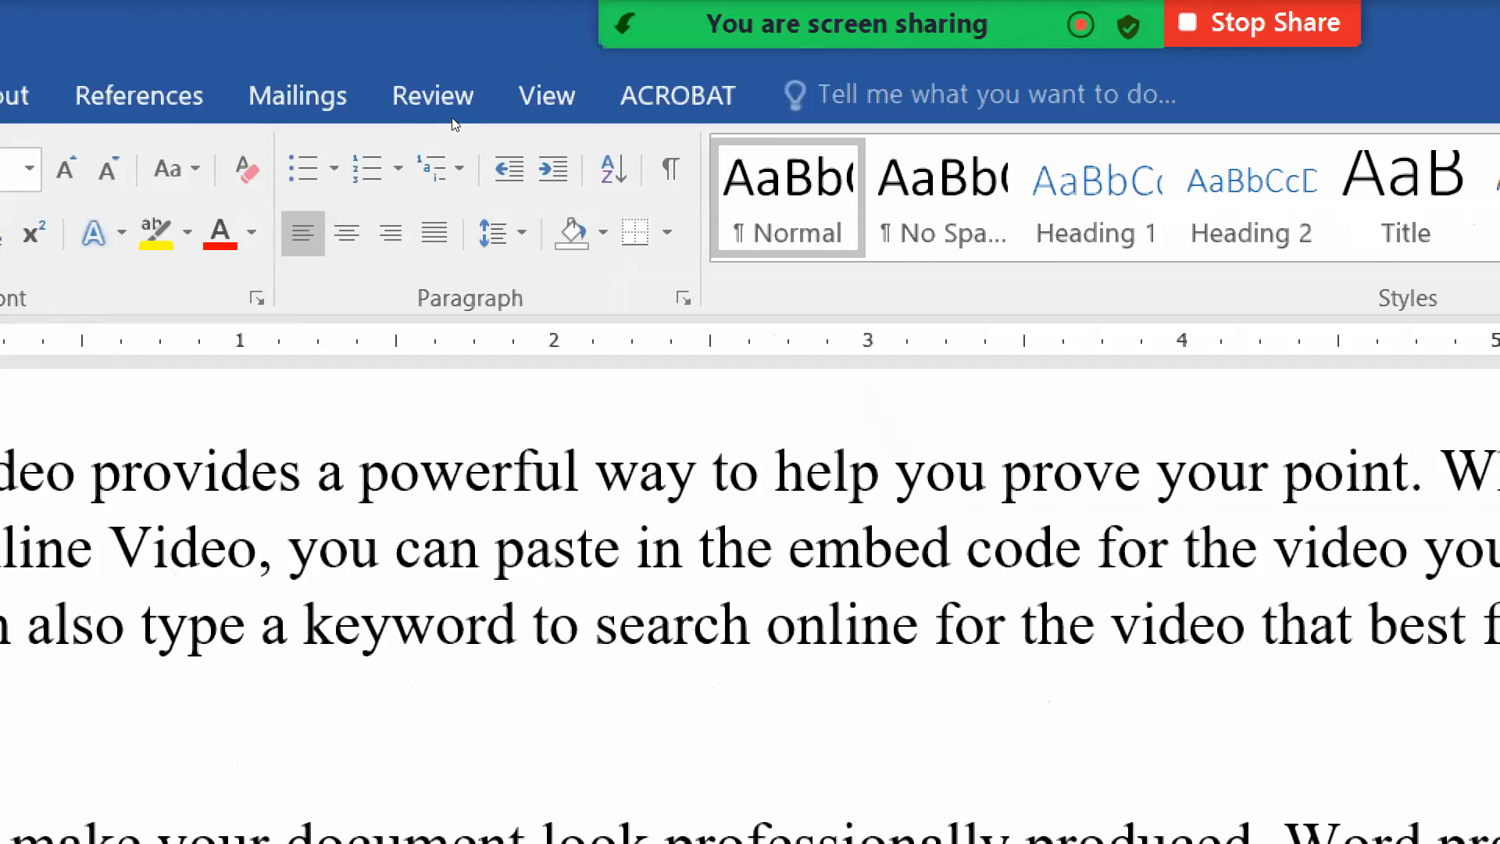
- Demonstrate center, right, justified and left alignment on the whole first sample paragraph, leaving it justified
{"action": "key", "text": "ctrl+shift+Down"}
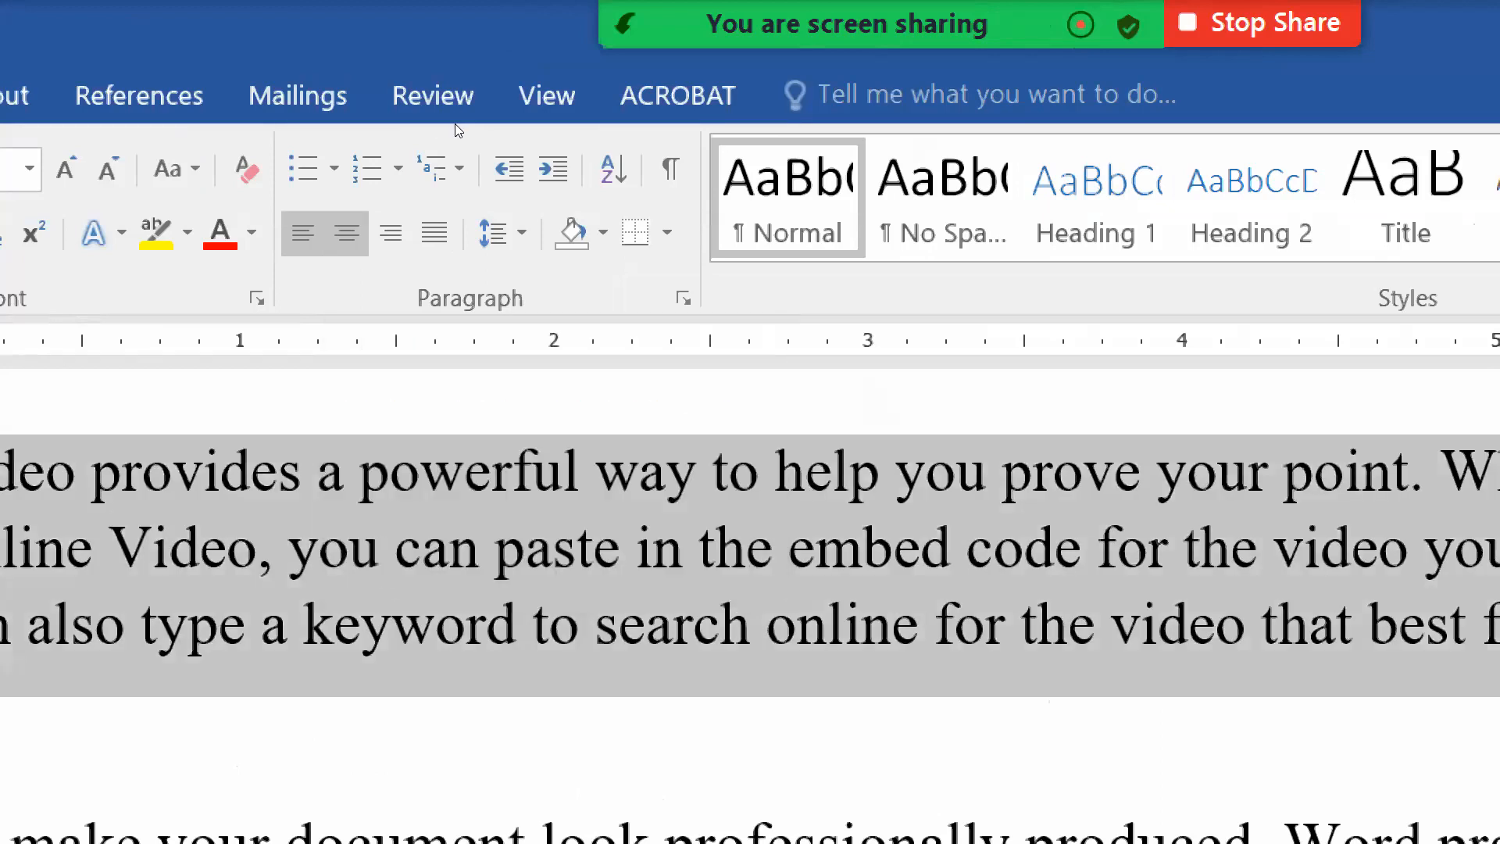
{"action": "key", "text": "ctrl+e"}
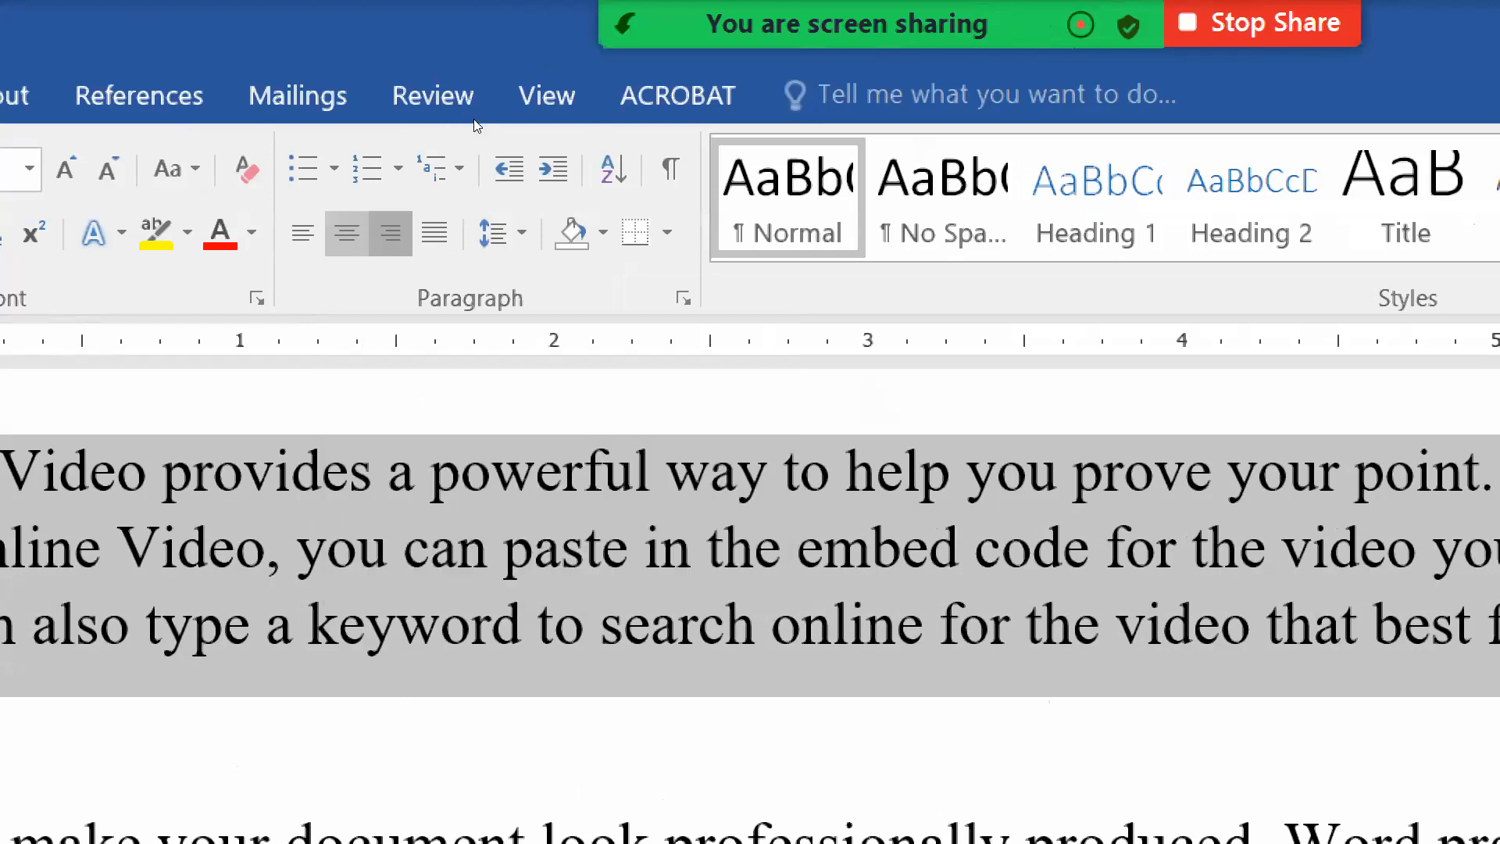
{"action": "left_click", "coordinate": [390, 232]}
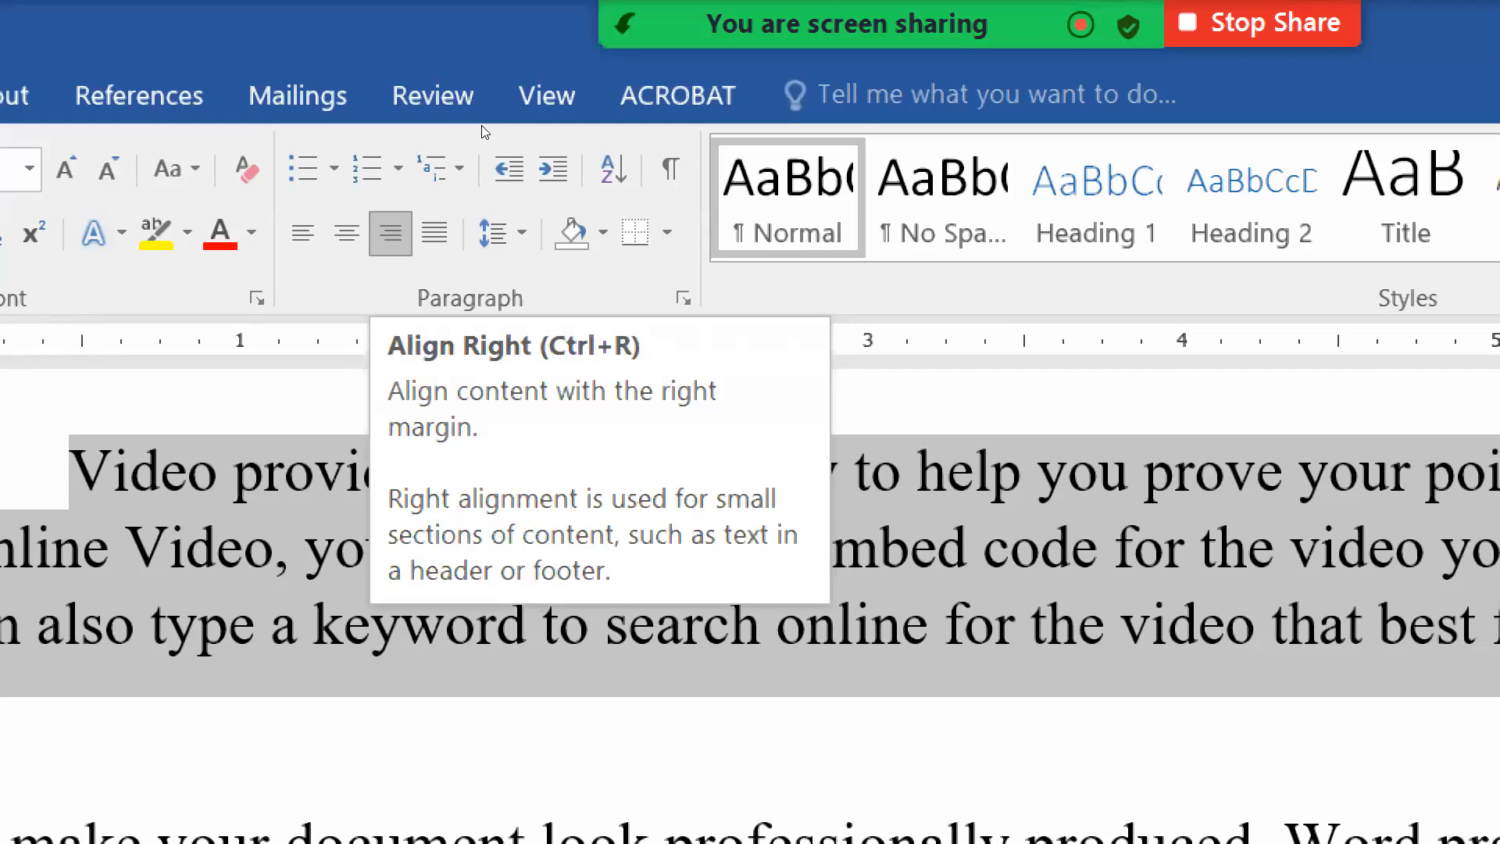
{"action": "key", "text": "ctrl+j"}
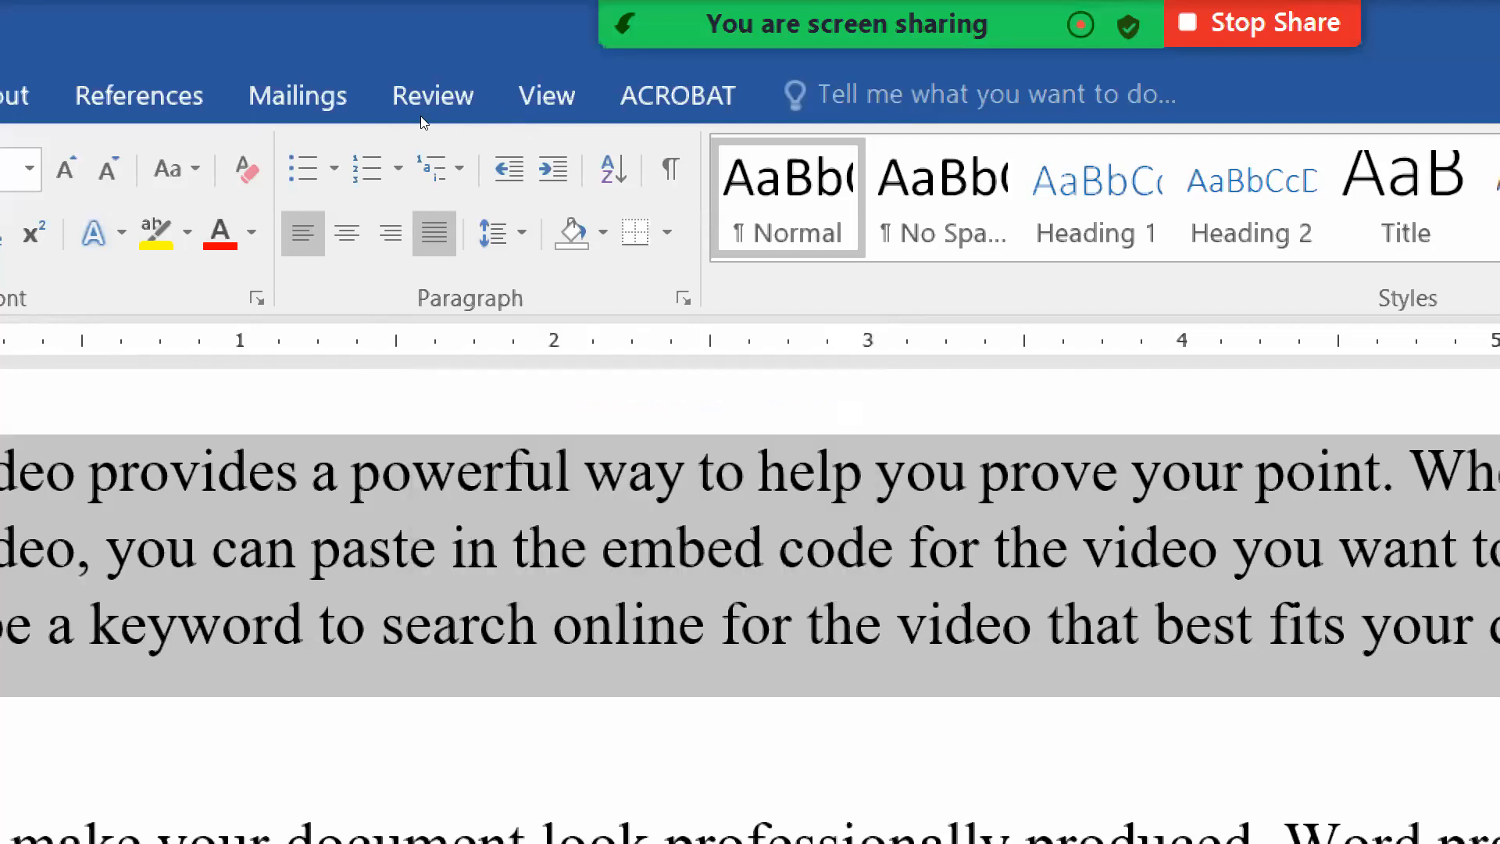
{"action": "key", "text": "ctrl+l"}
{"action": "key", "text": "ctrl+e"}
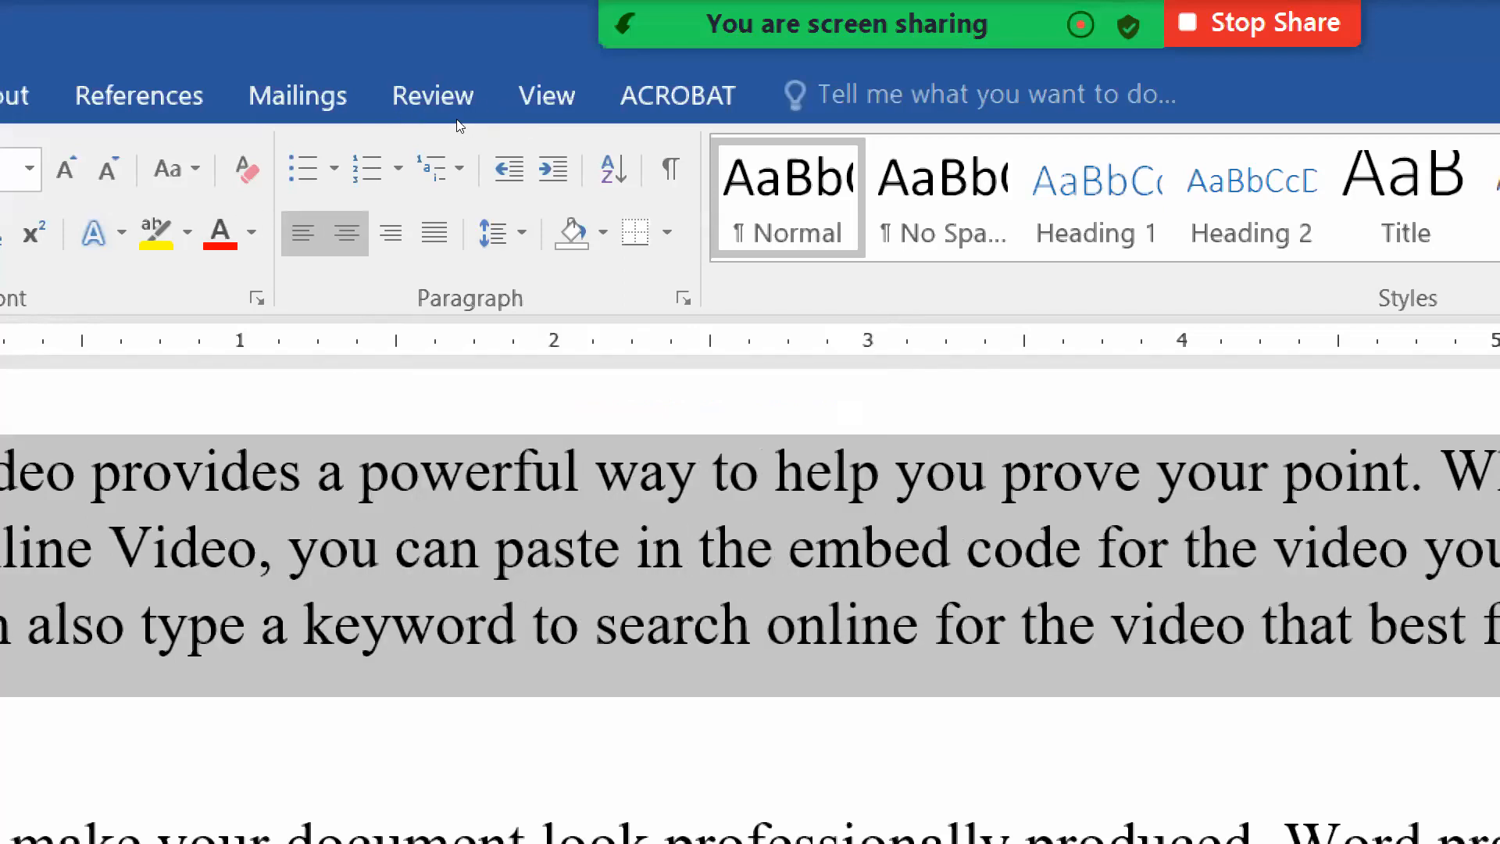
{"action": "key", "text": "ctrl+r"}
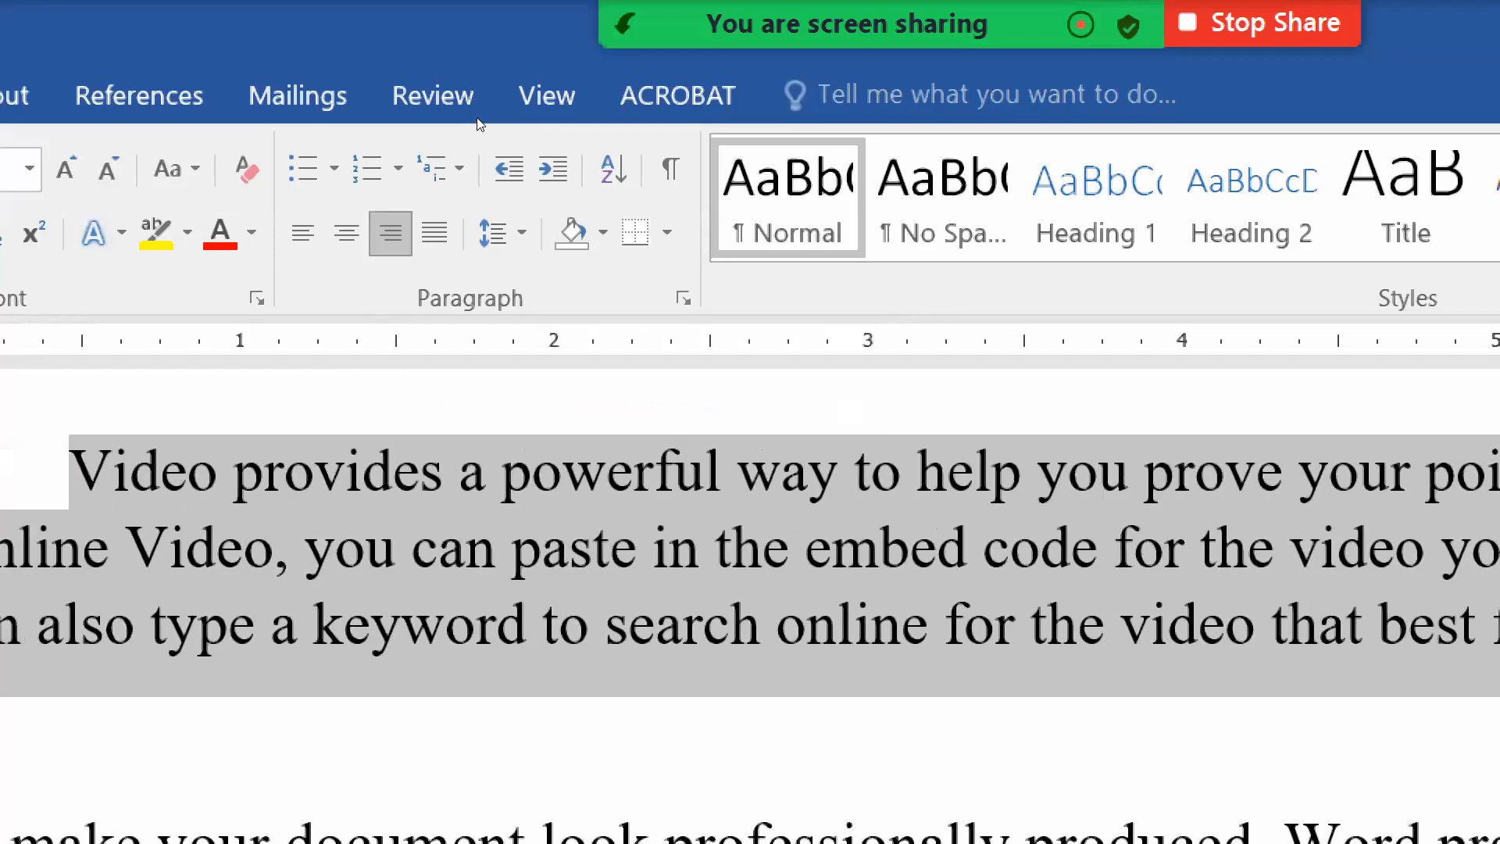
{"action": "key", "text": "ctrl+j"}
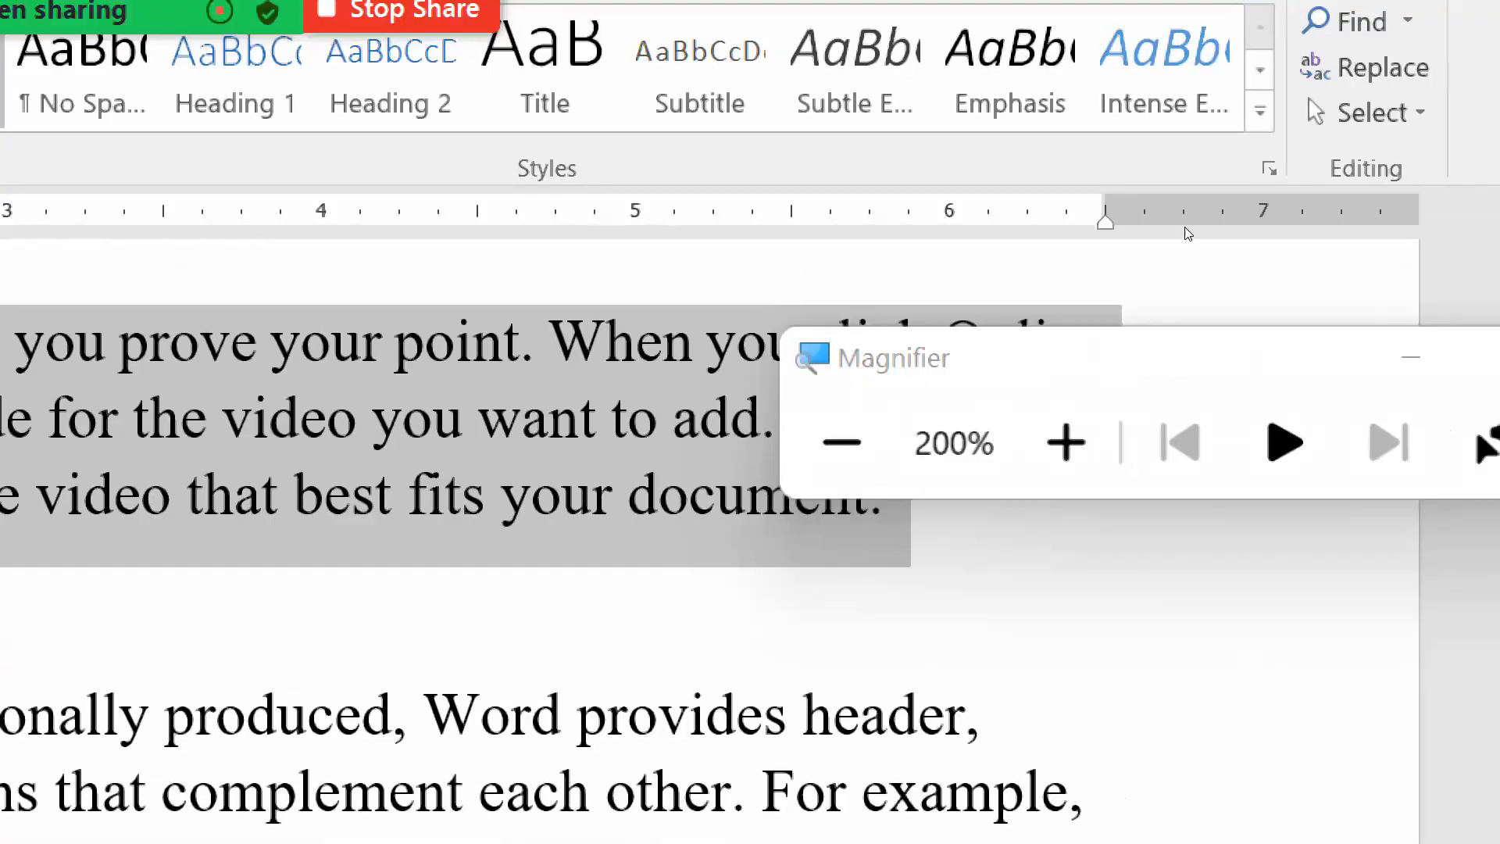
- Return Magnifier to 100%, minimize its window, and deselect the first paragraph
{"action": "left_click", "coordinate": [841, 444]}
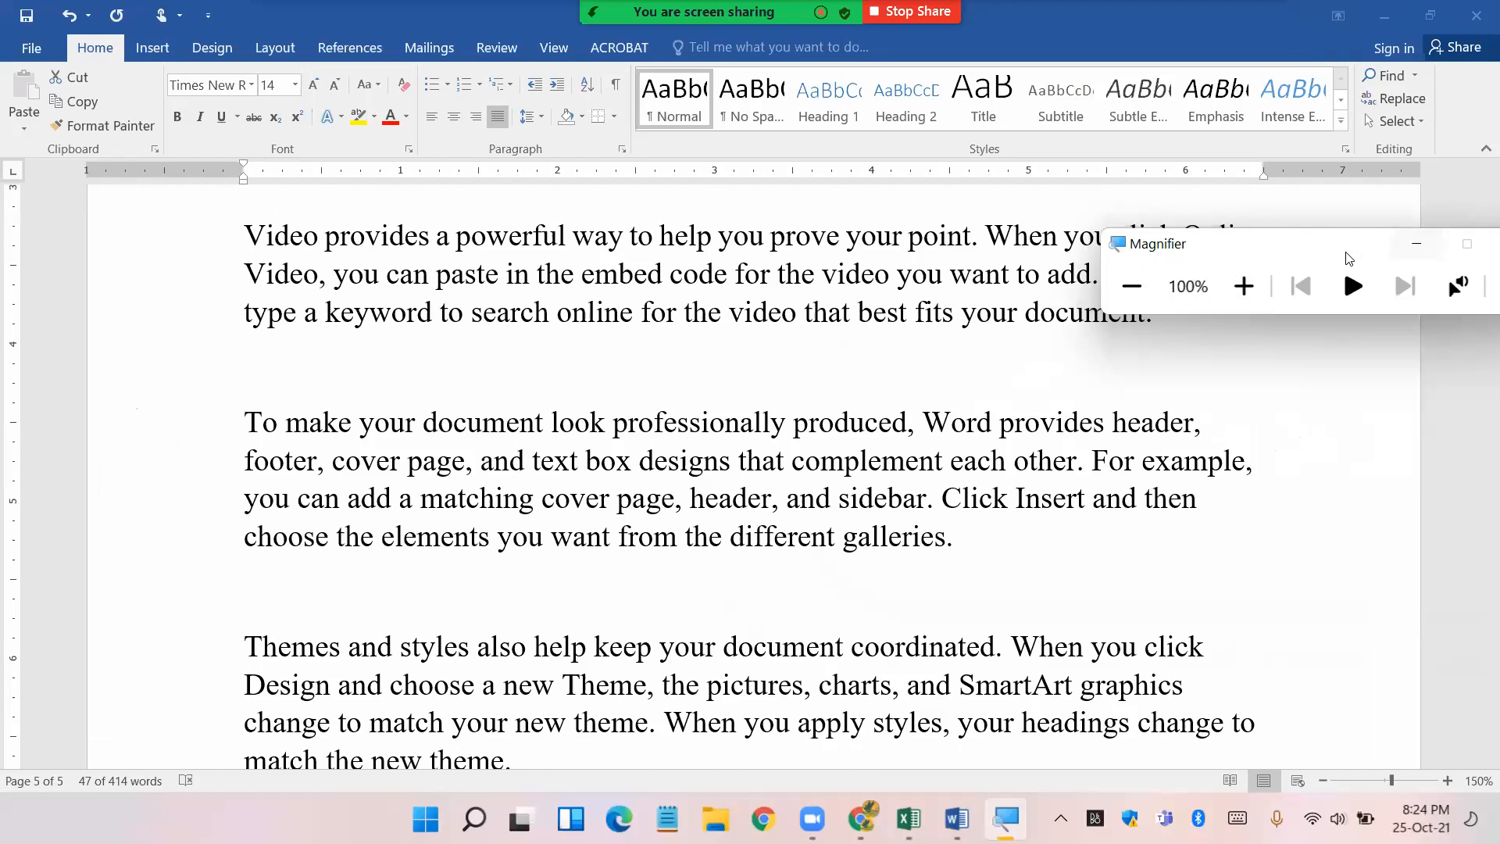
{"action": "left_click", "coordinate": [1416, 245]}
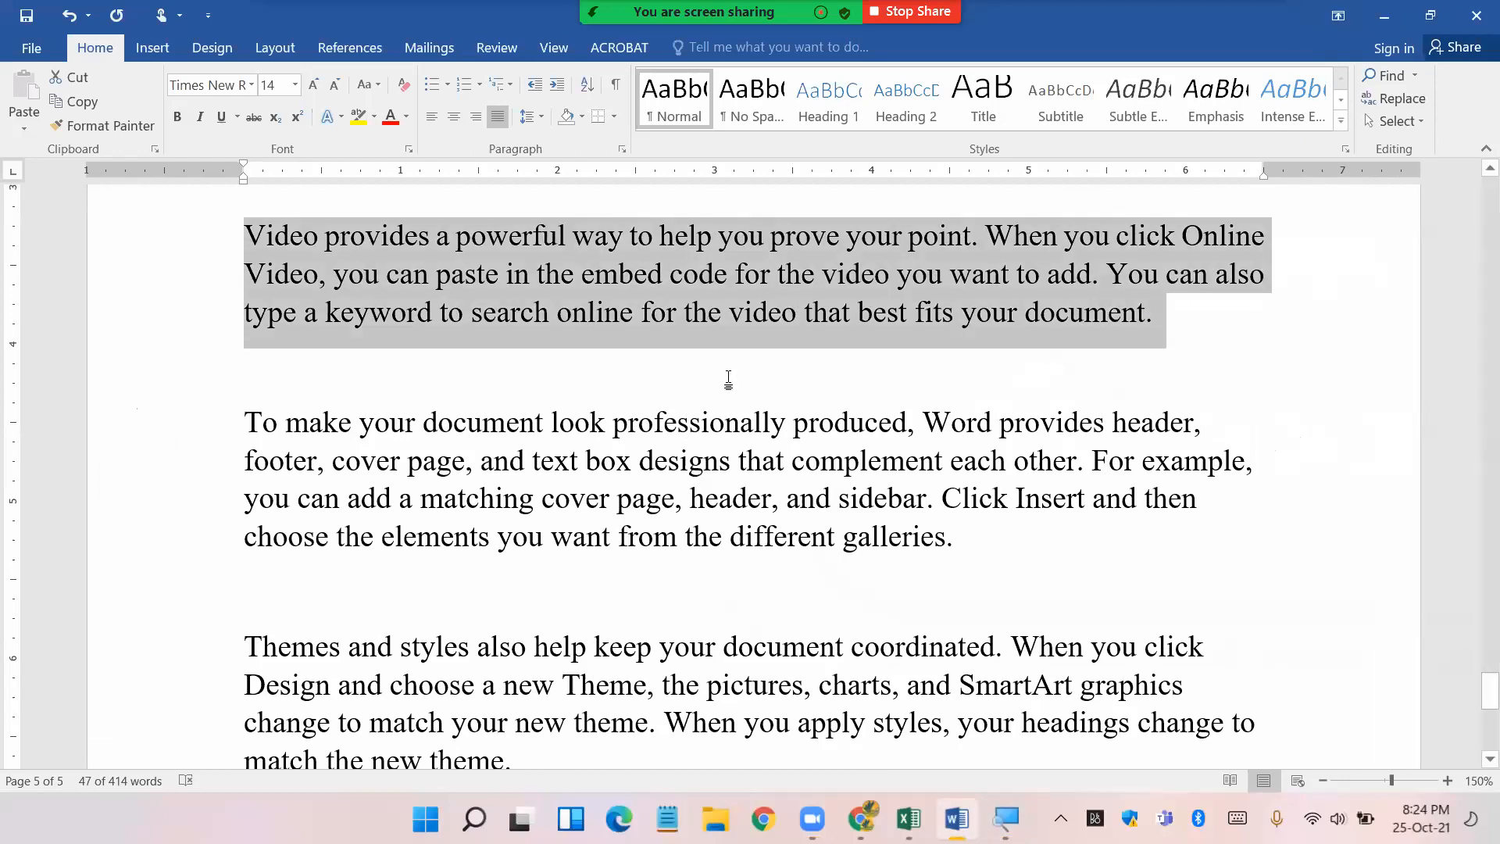
{"action": "left_click", "coordinate": [728, 378]}
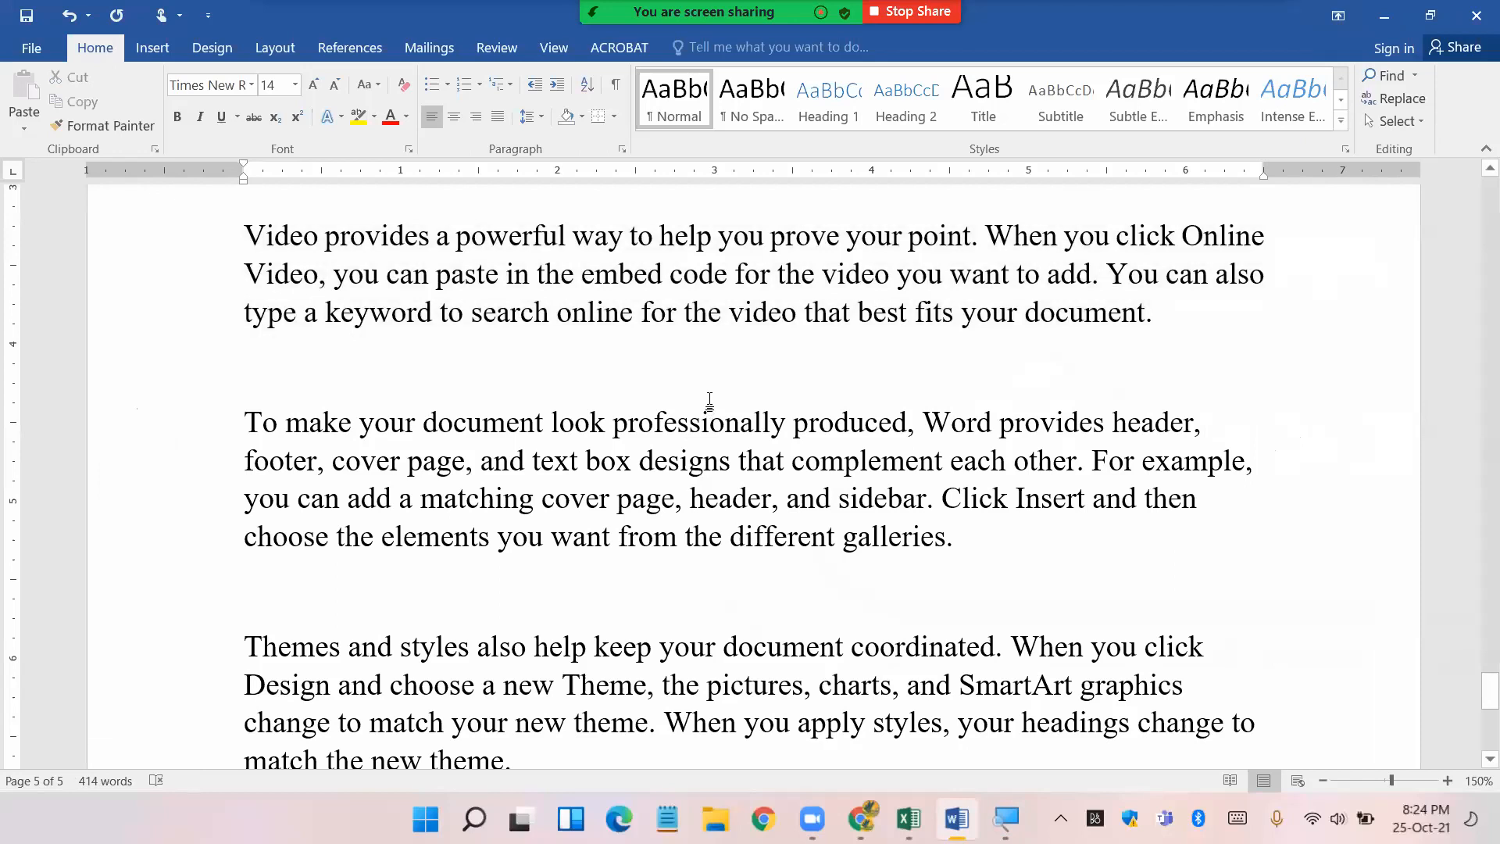
- Right-align the second sample paragraph, starting with "To make your document", and shade it yellow
{"action": "left_click_drag", "start_coordinate": [249, 435], "coordinate": [943, 543]}
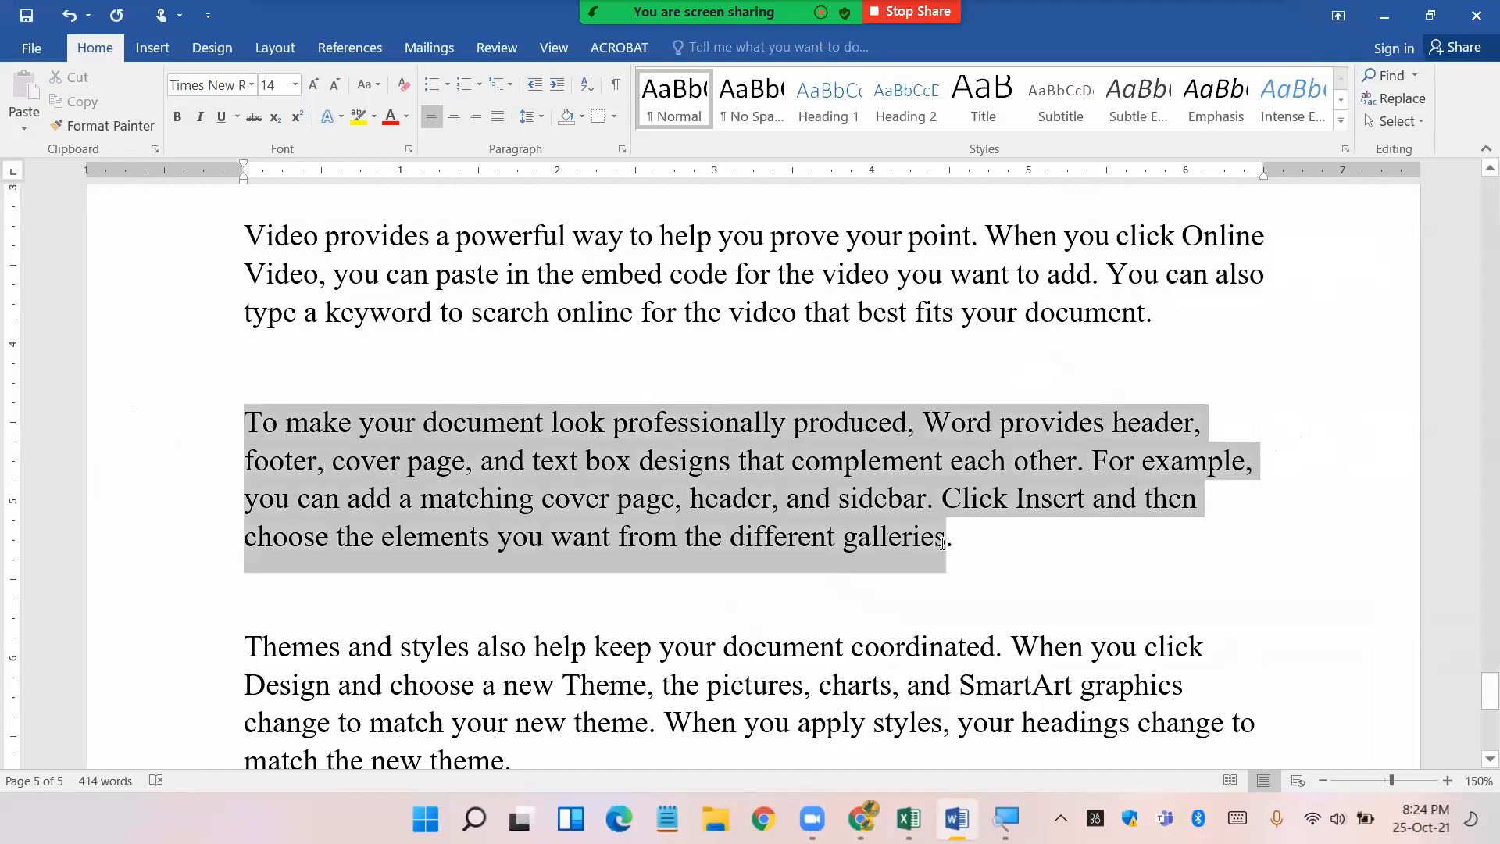
{"action": "left_click", "coordinate": [475, 116]}
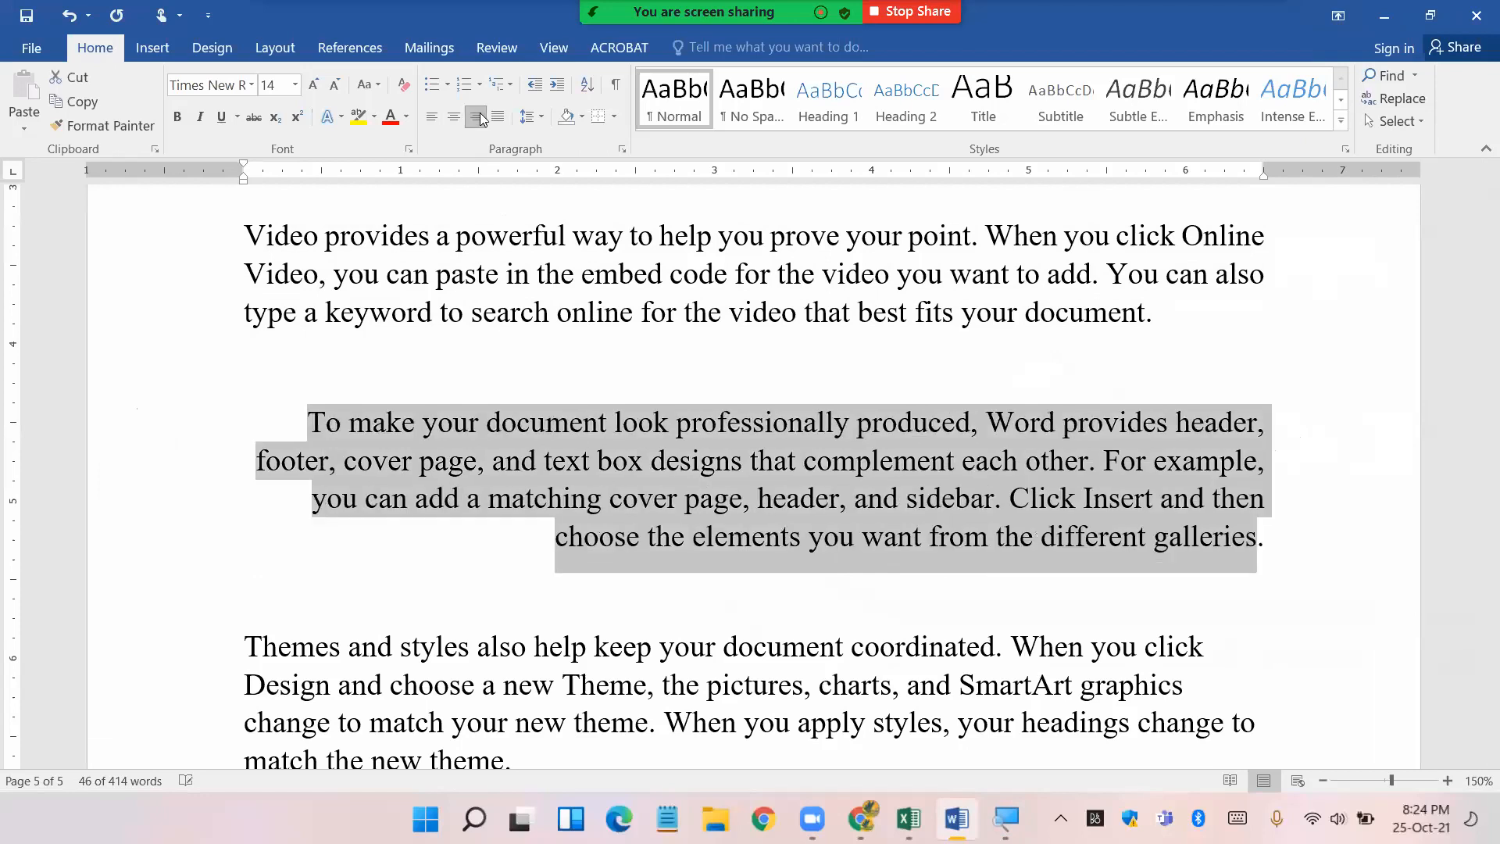
{"action": "left_click", "coordinate": [1165, 532]}
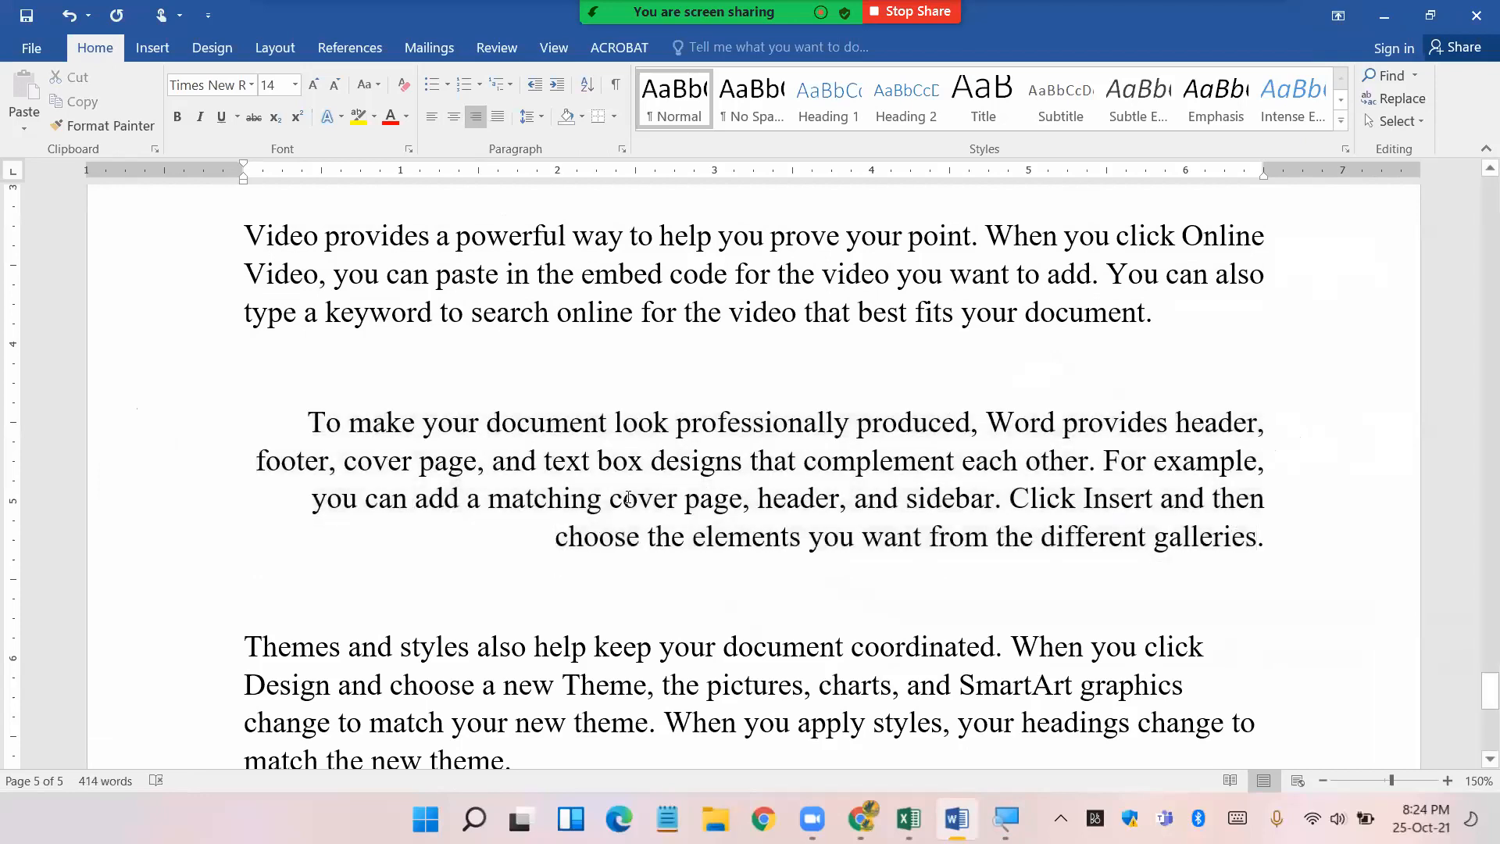
{"action": "left_click_drag", "start_coordinate": [303, 424], "coordinate": [1277, 551]}
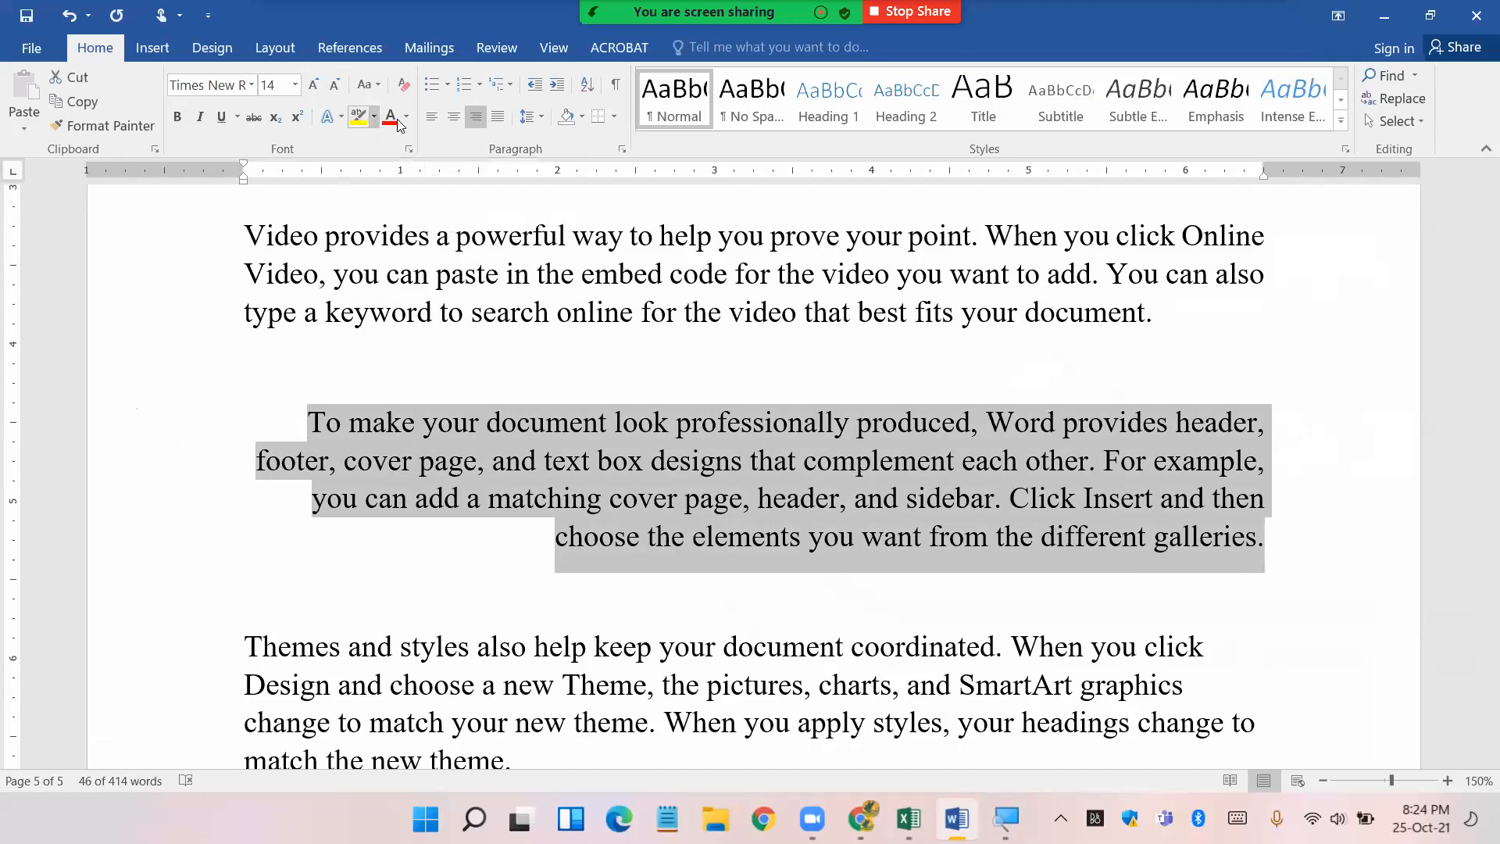
{"action": "left_click", "coordinate": [580, 118]}
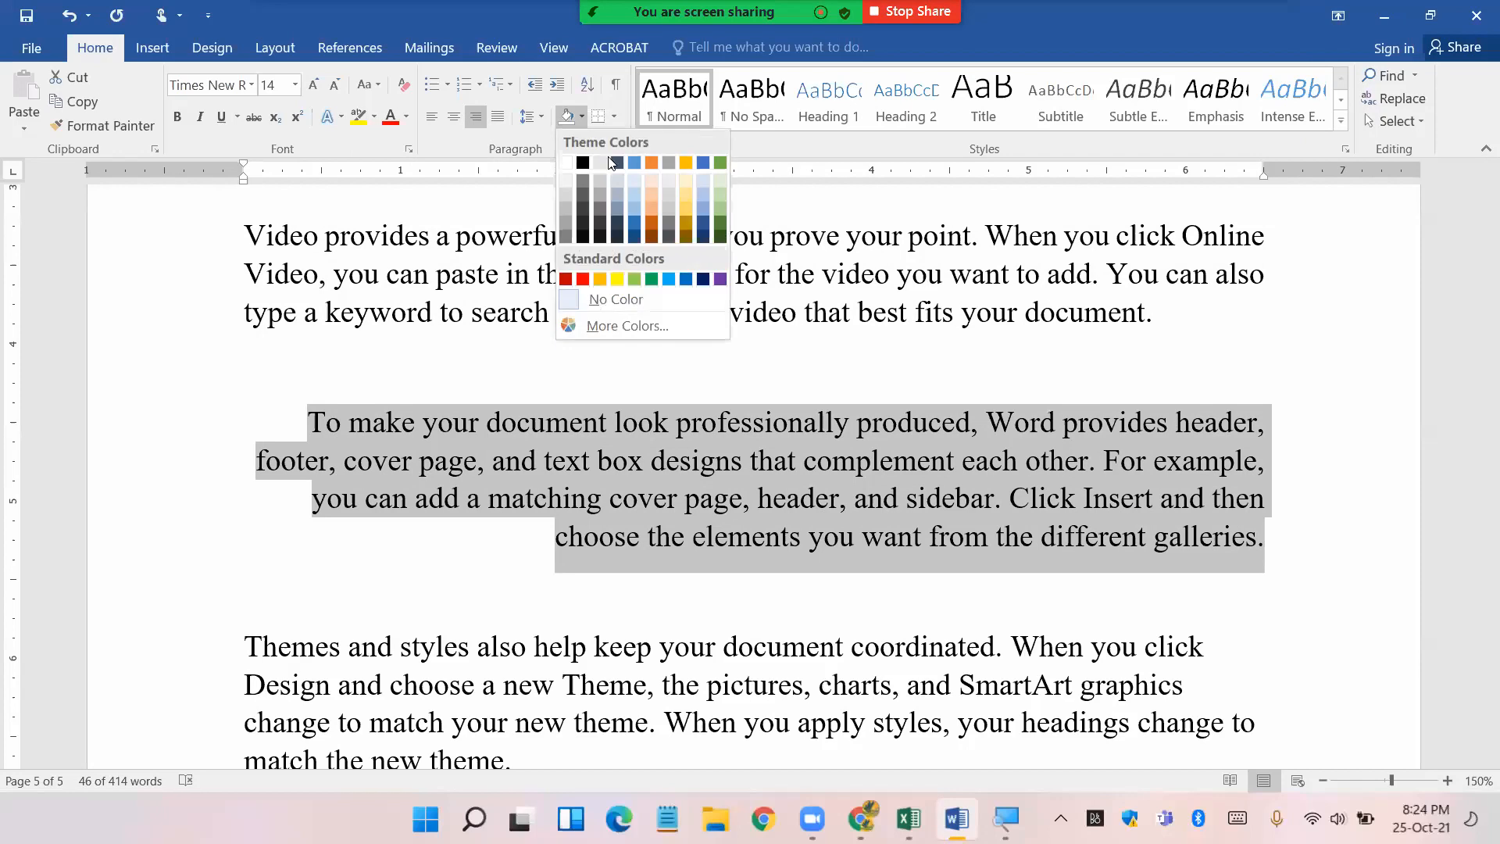
{"action": "left_click", "coordinate": [617, 279]}
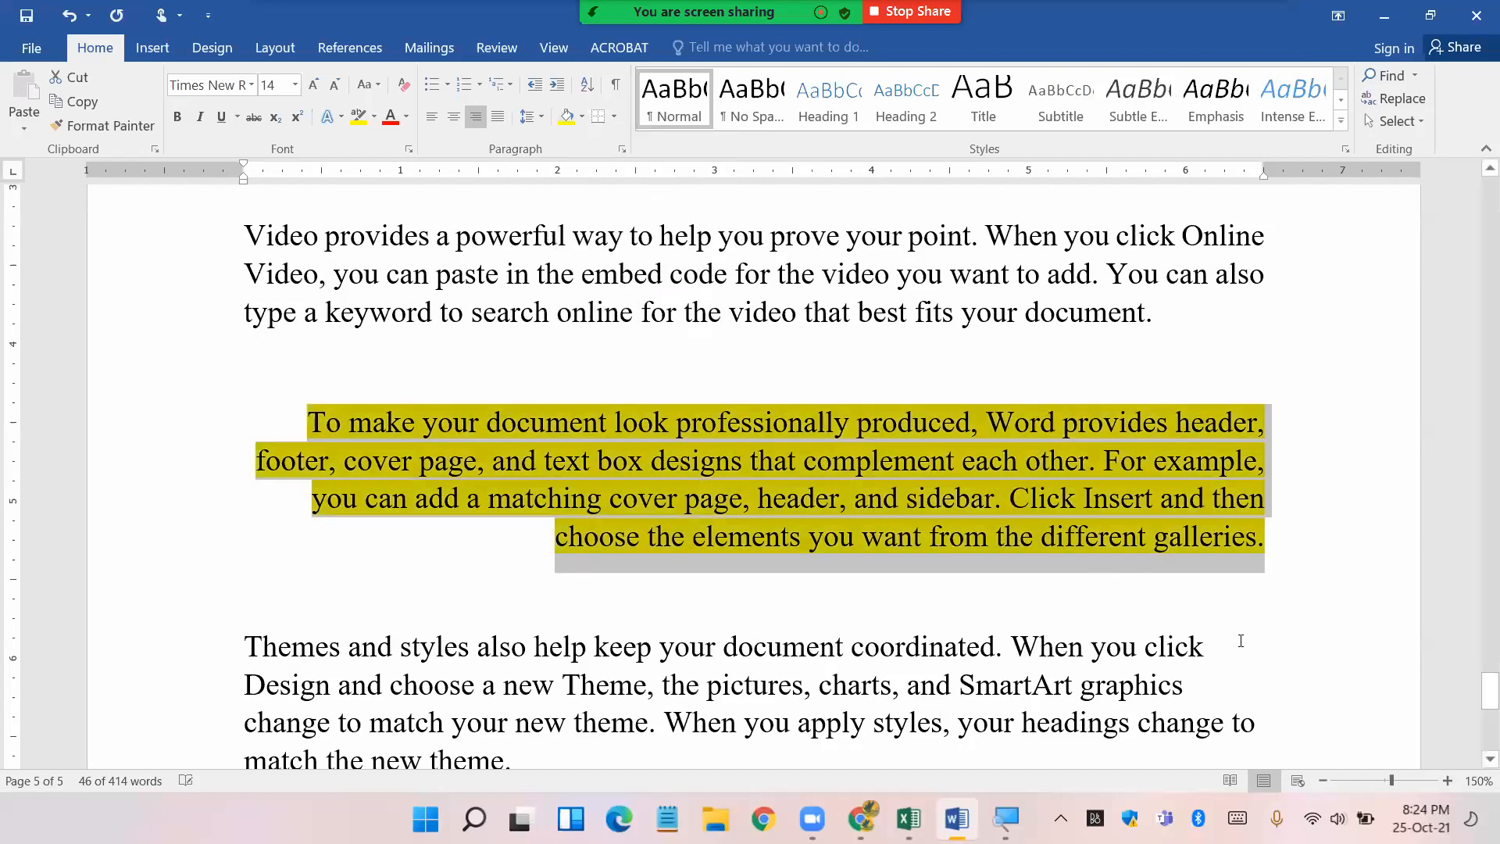
{"action": "left_click", "coordinate": [1241, 641]}
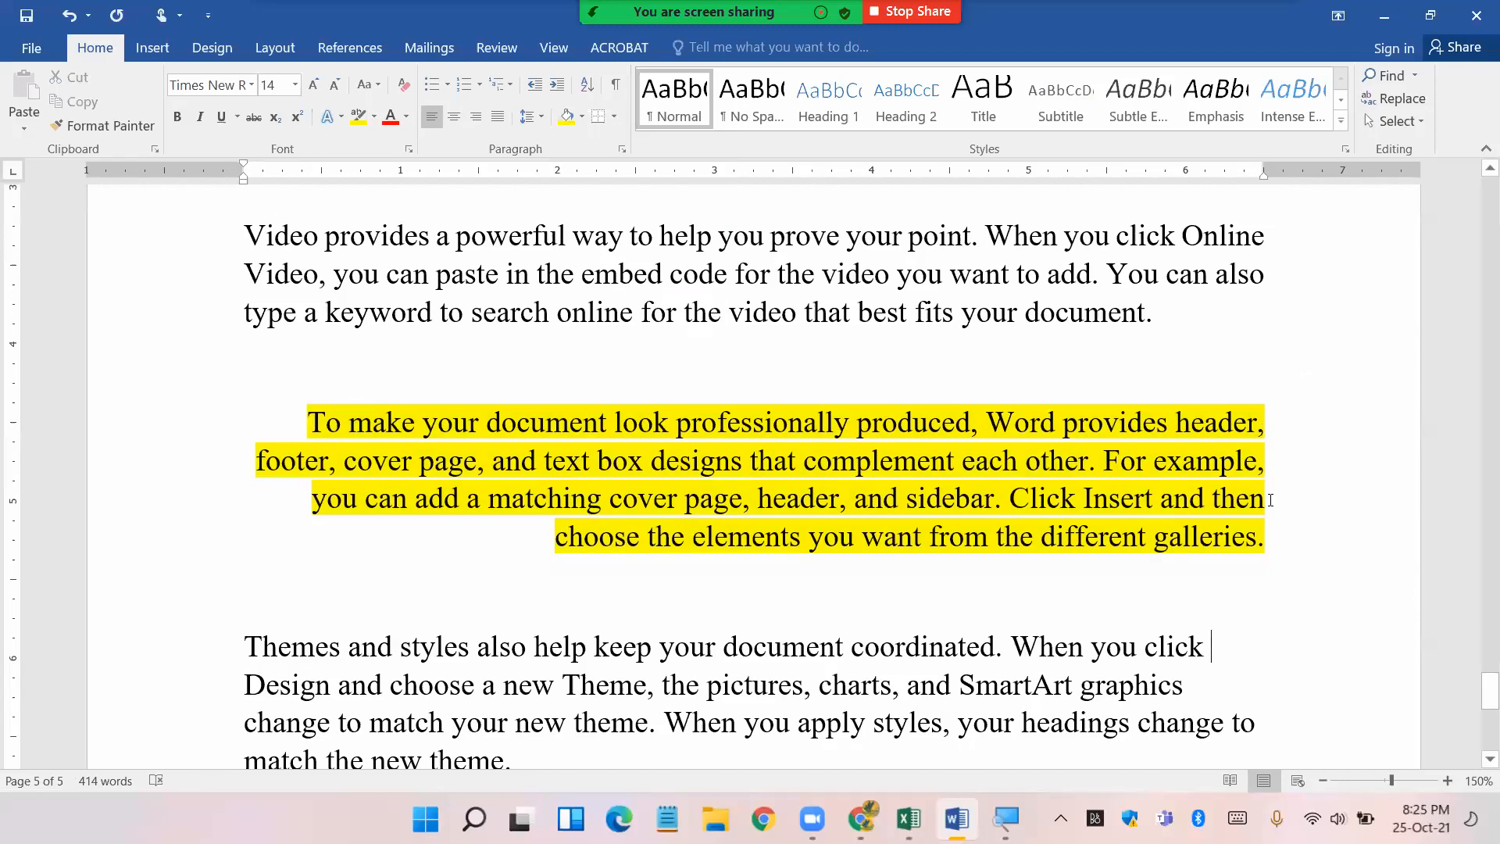
- Shade the whole first sample paragraph, starting with "Video provides", light green
{"action": "left_click", "coordinate": [955, 479]}
{"action": "left_click_drag", "start_coordinate": [239, 234], "coordinate": [1256, 319]}
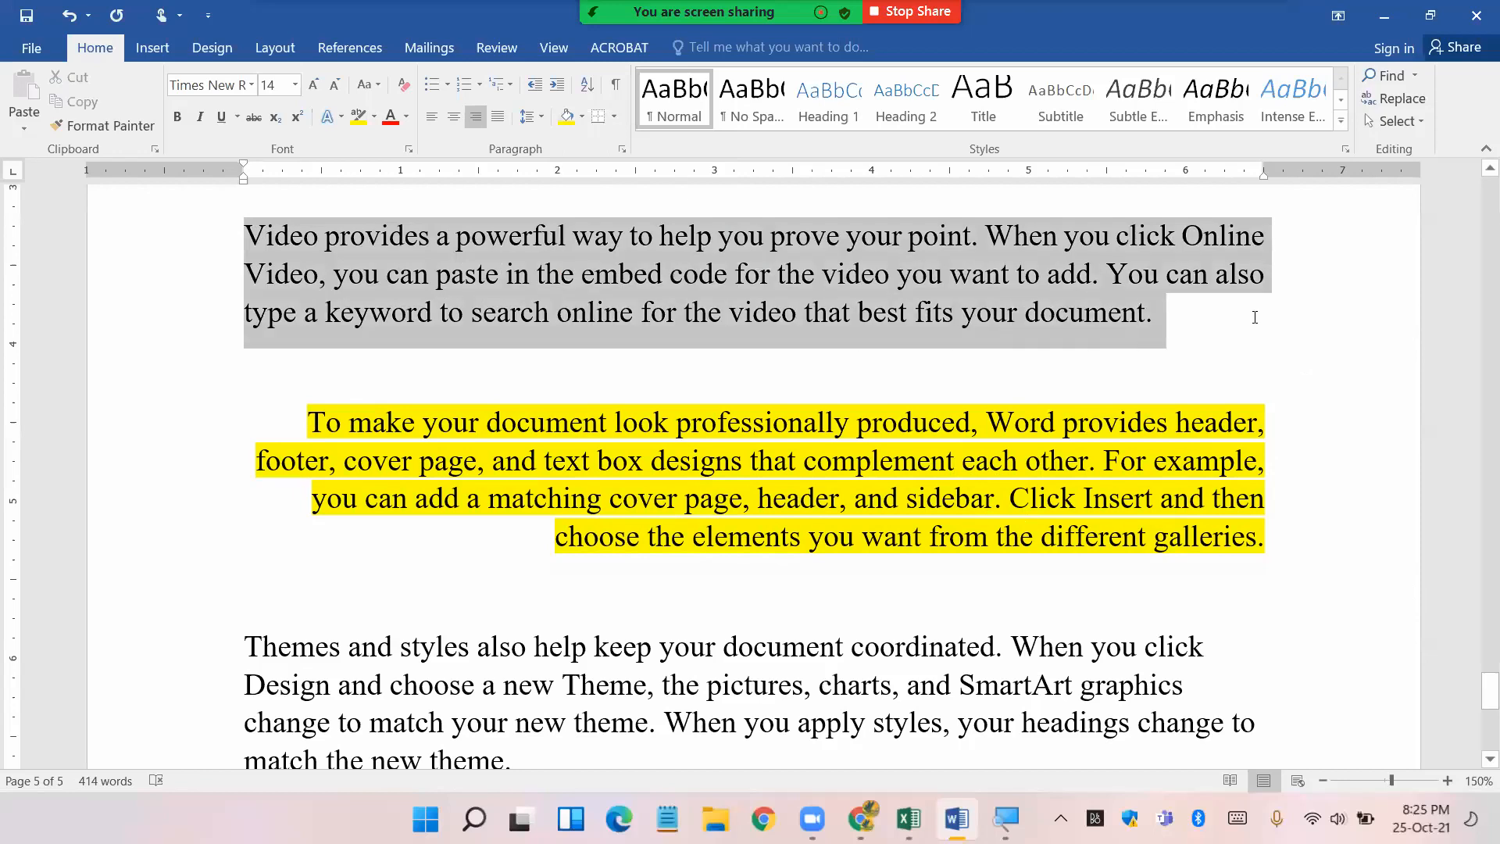
{"action": "left_click", "coordinate": [581, 116]}
{"action": "left_click", "coordinate": [635, 279]}
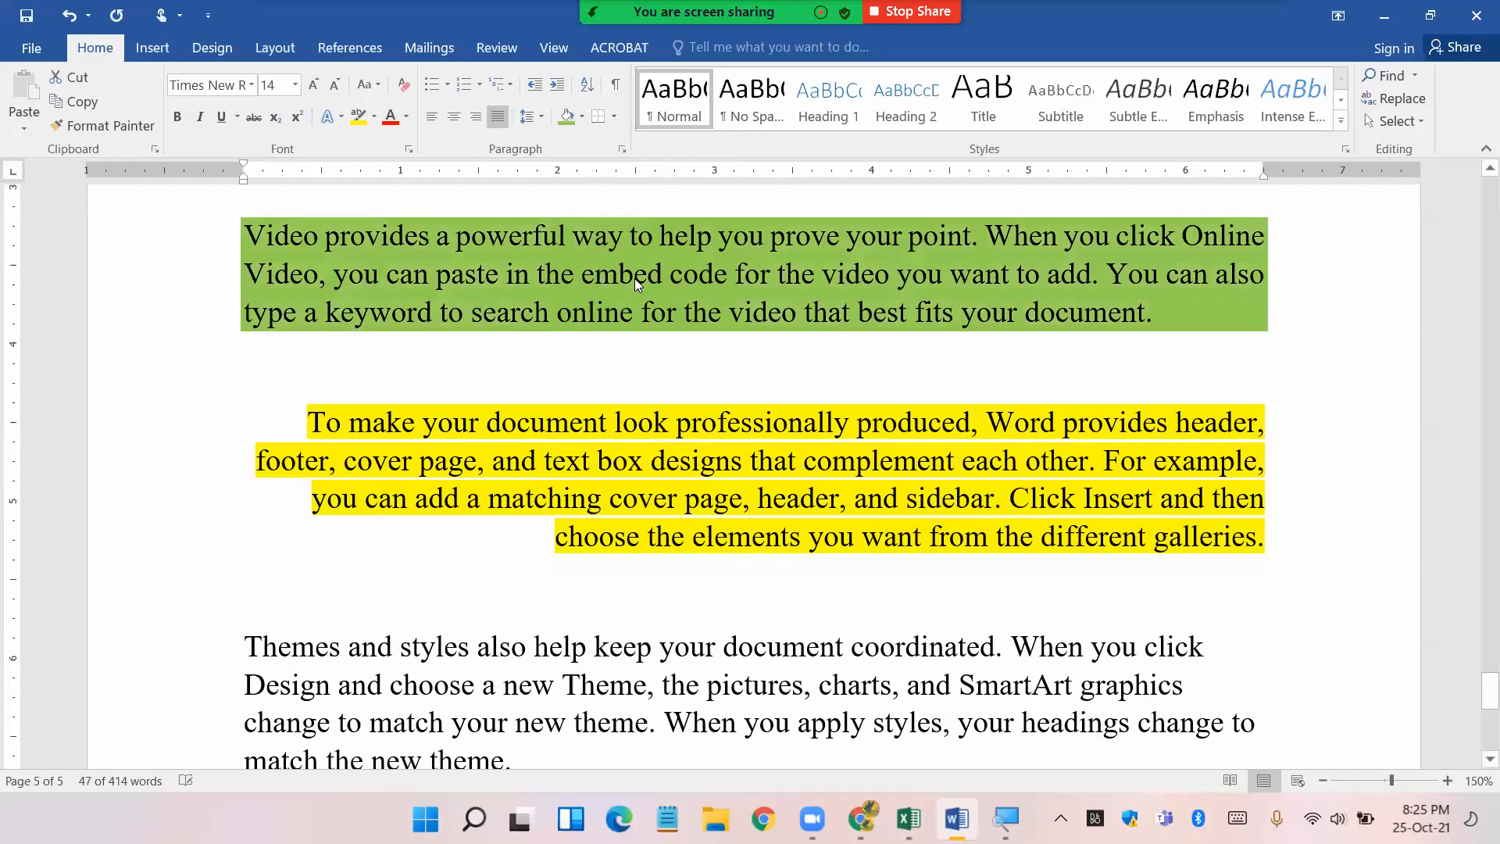
{"action": "left_click", "coordinate": [534, 315]}
{"action": "left_click", "coordinate": [236, 242]}
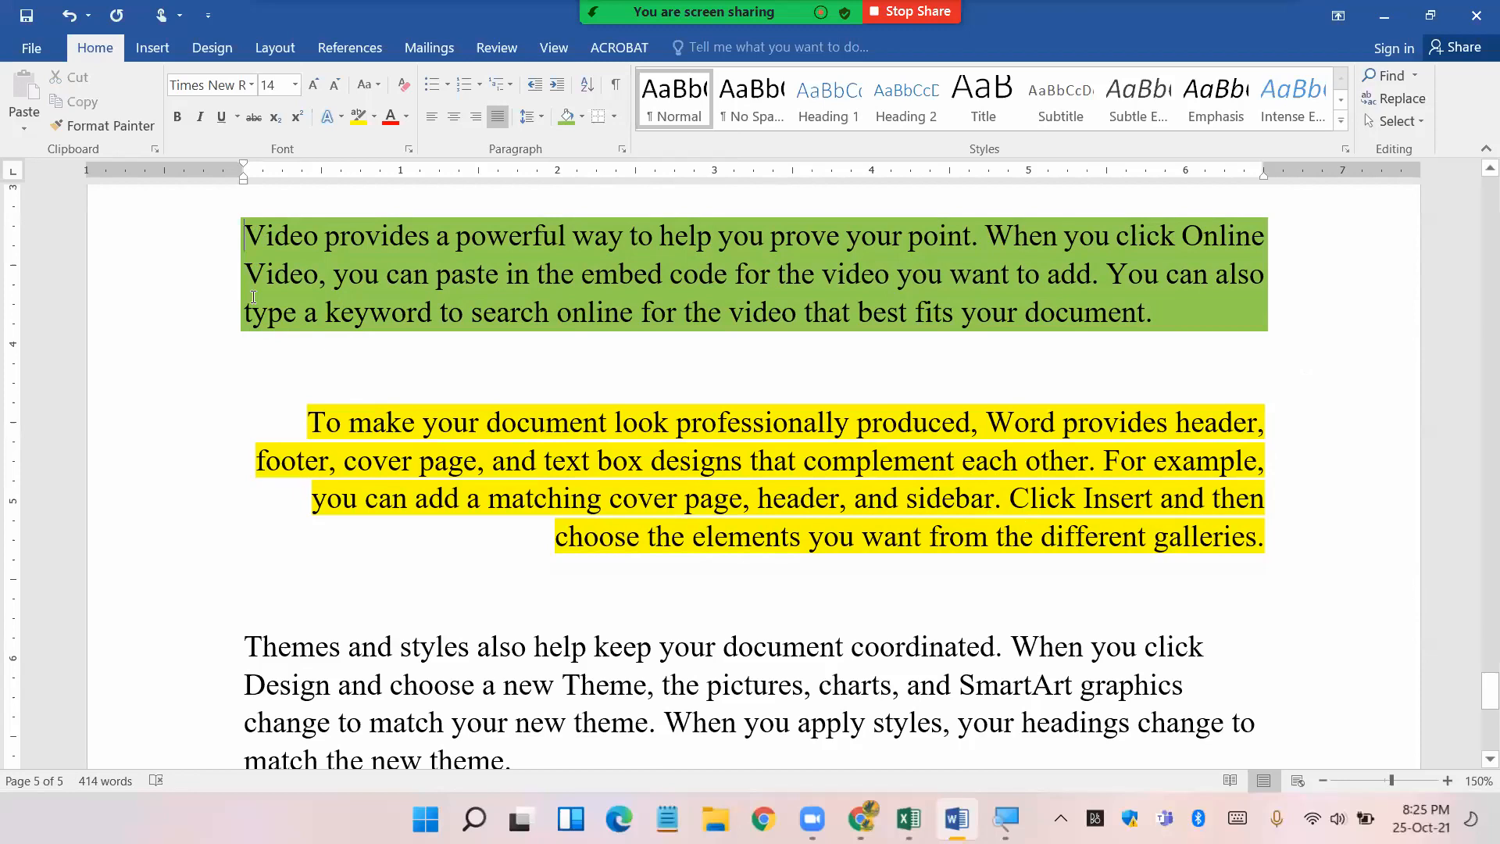
{"action": "left_click", "coordinate": [1194, 447]}
{"action": "left_click_drag", "start_coordinate": [243, 226], "coordinate": [359, 275]}
{"action": "left_click", "coordinate": [947, 461]}
- Center the third sample paragraph, starting with "Themes and styles", and shade it light blue
{"action": "scroll", "coordinate": [997, 494], "scroll_direction": "down", "scroll_amount": 2}
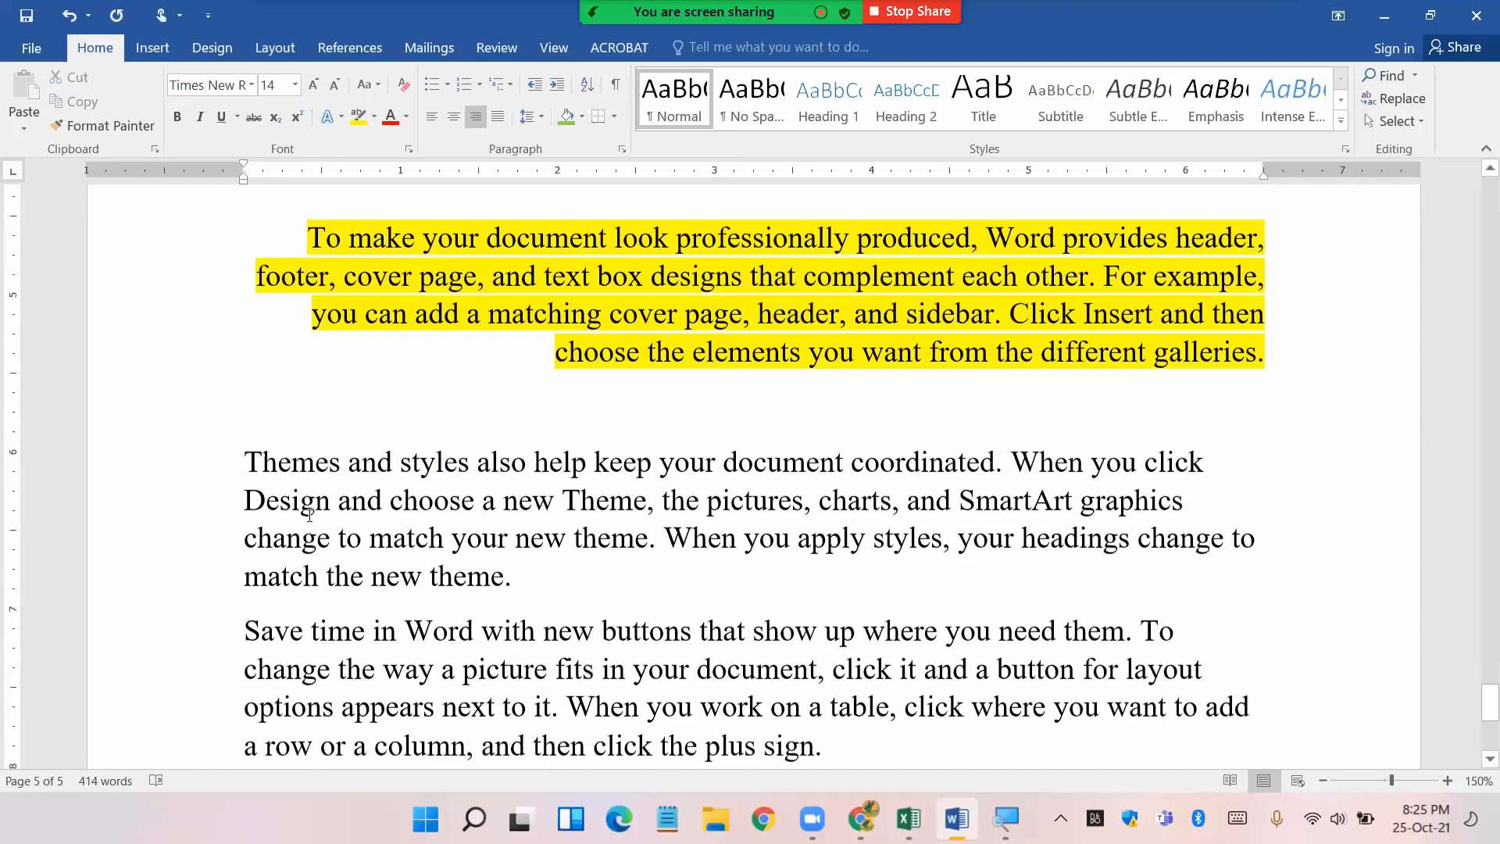
{"action": "left_click_drag", "start_coordinate": [245, 440], "coordinate": [530, 546]}
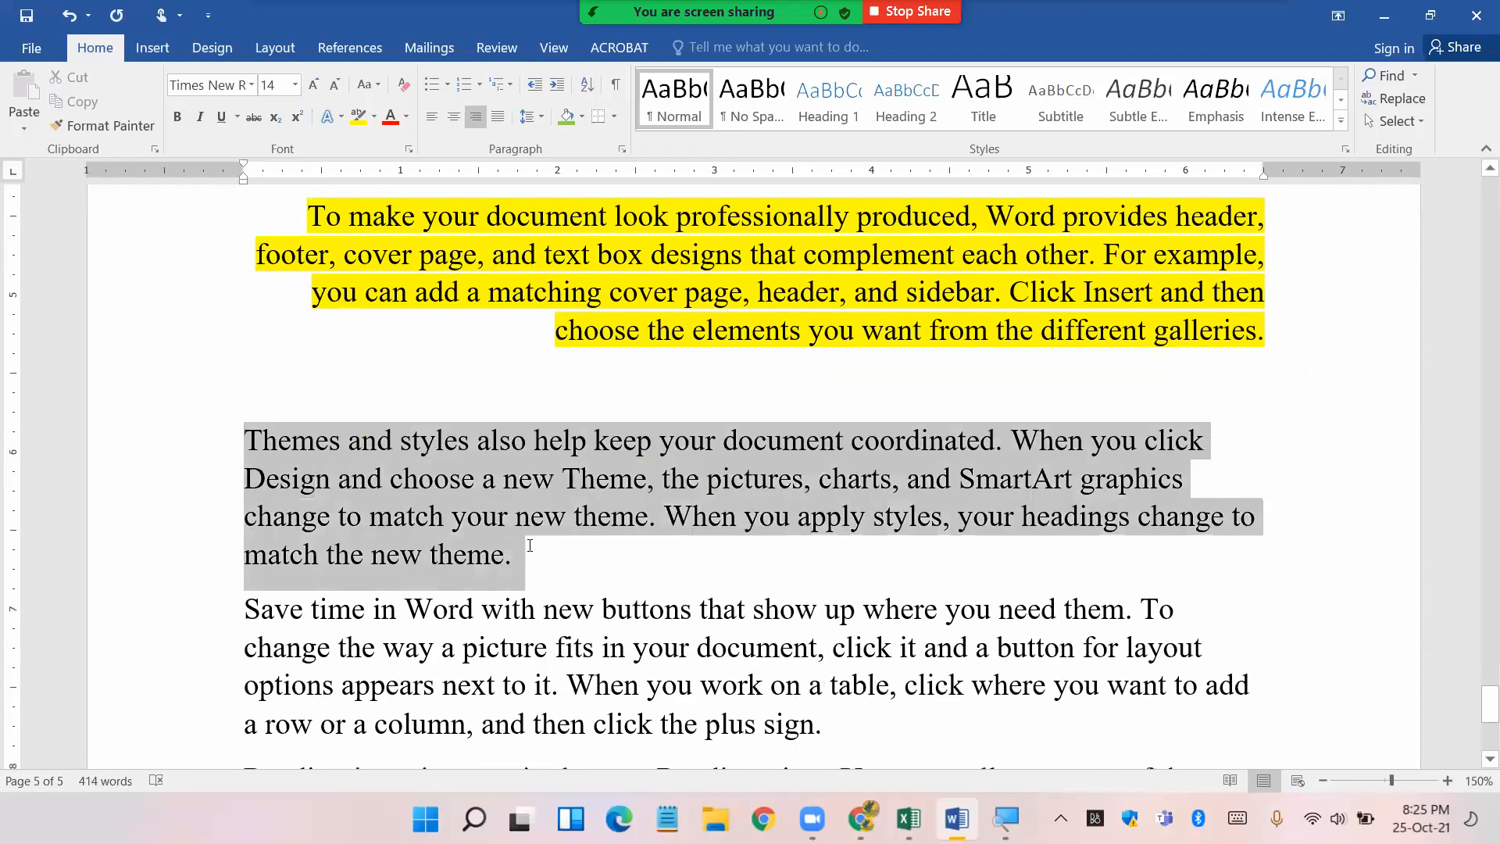
{"action": "left_click", "coordinate": [454, 117]}
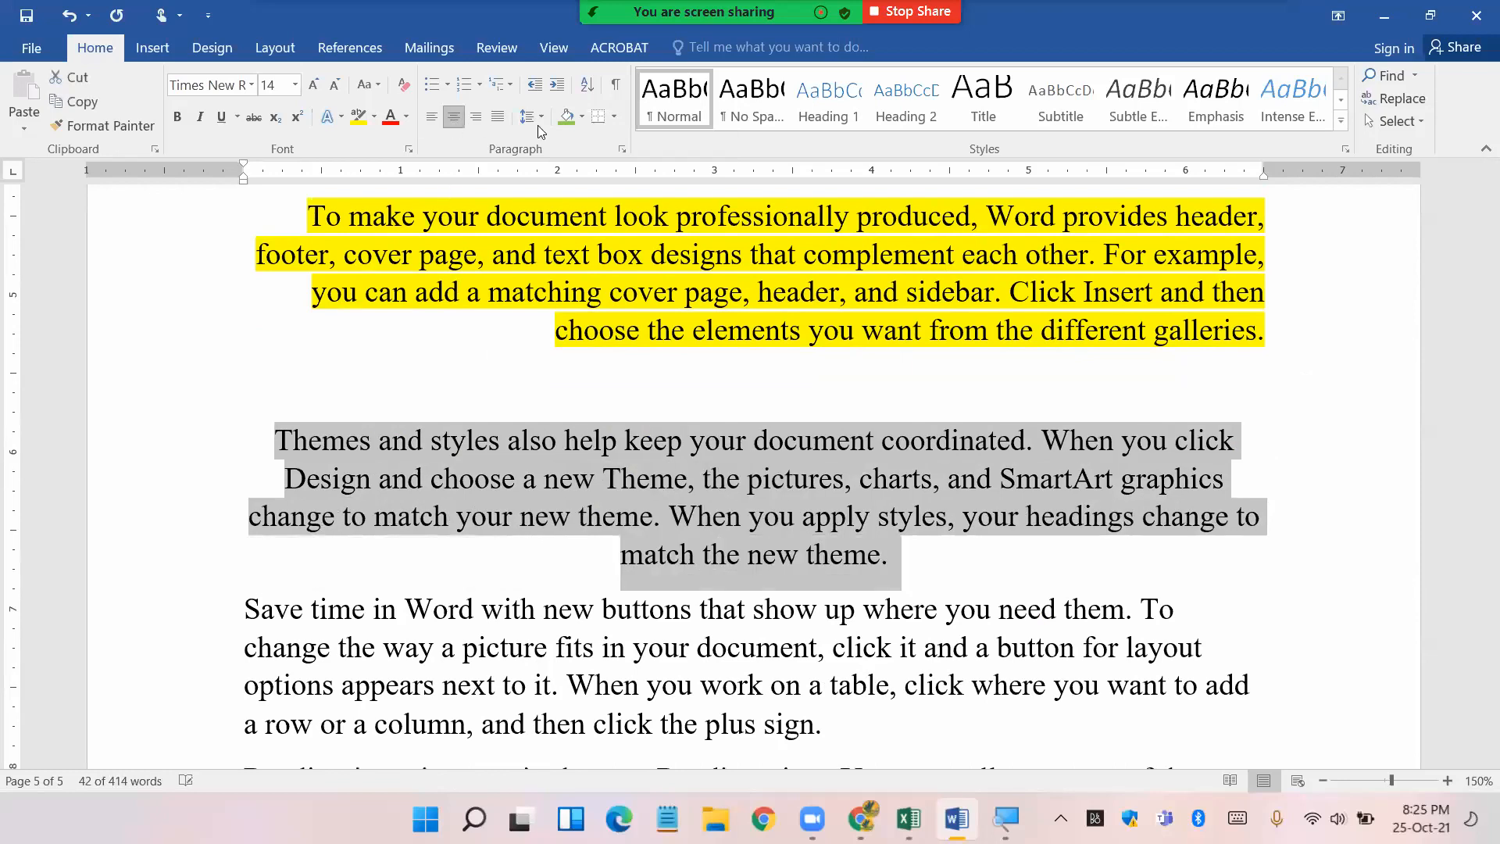
{"action": "left_click", "coordinate": [615, 117]}
{"action": "left_click", "coordinate": [583, 117]}
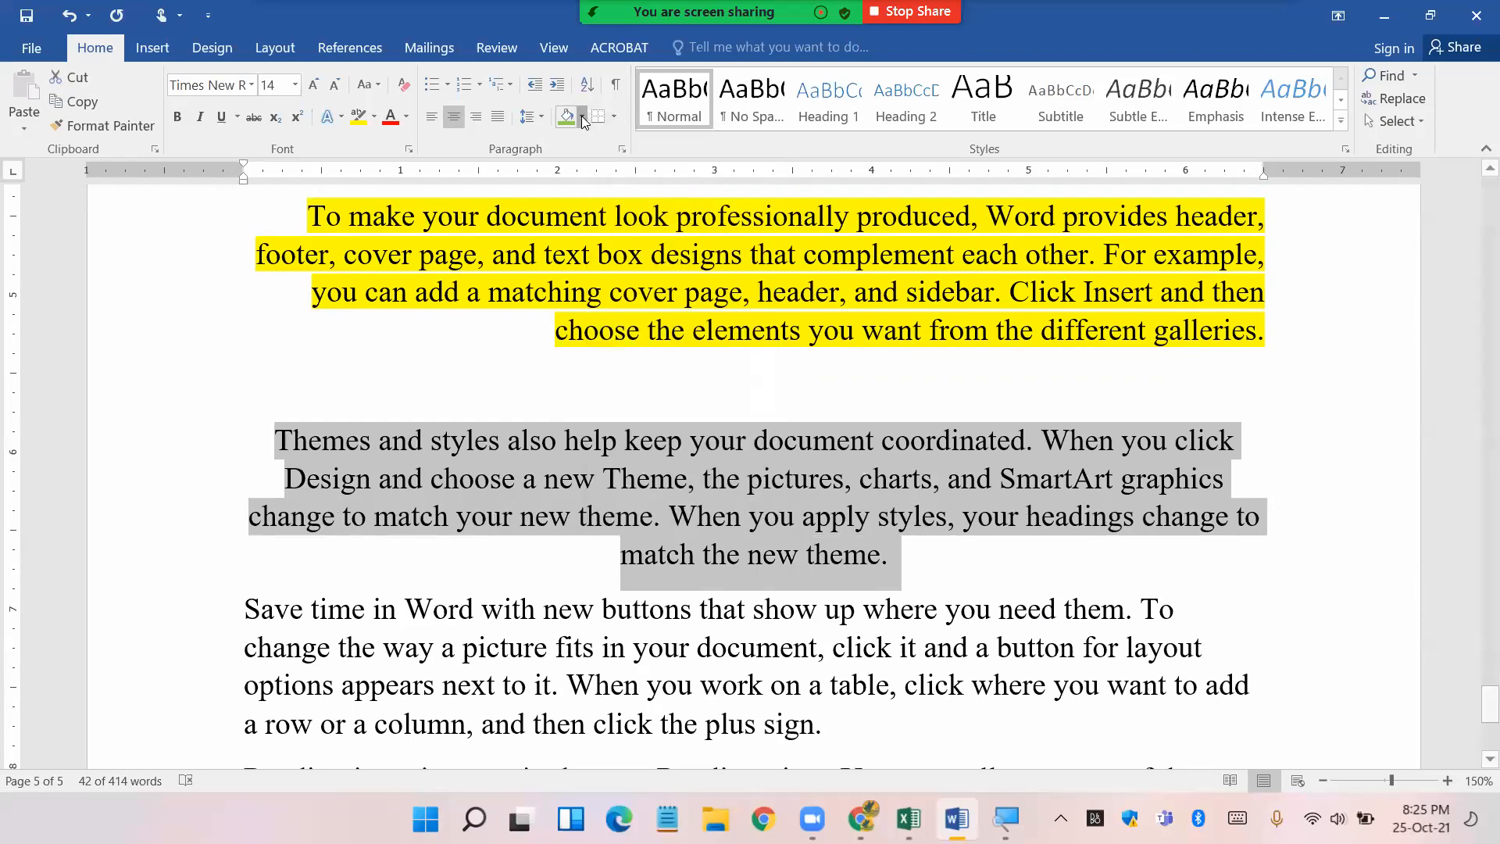
{"action": "left_click", "coordinate": [669, 279]}
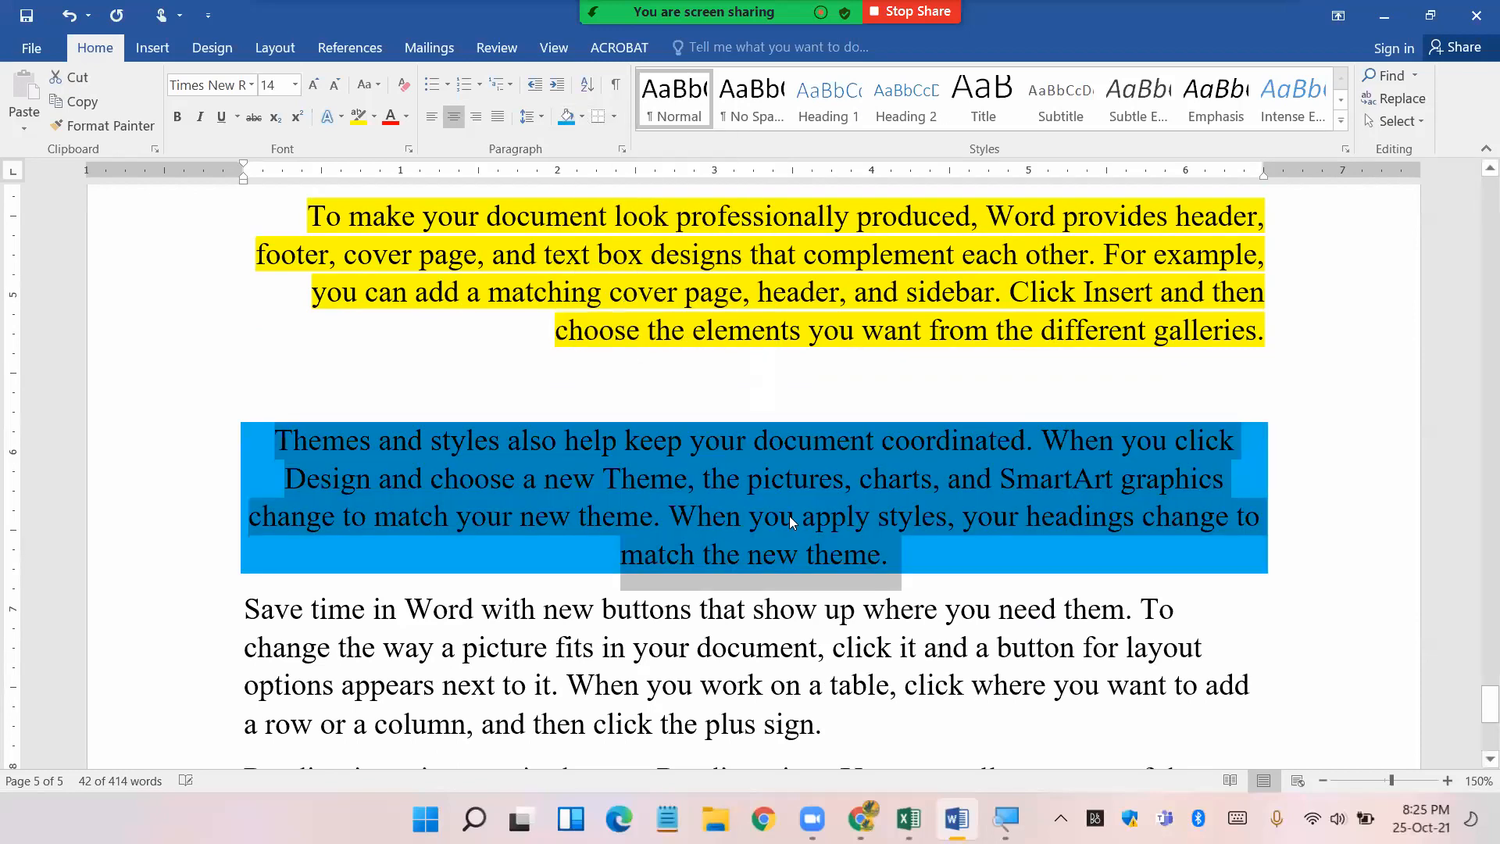
{"action": "left_click", "coordinate": [965, 538]}
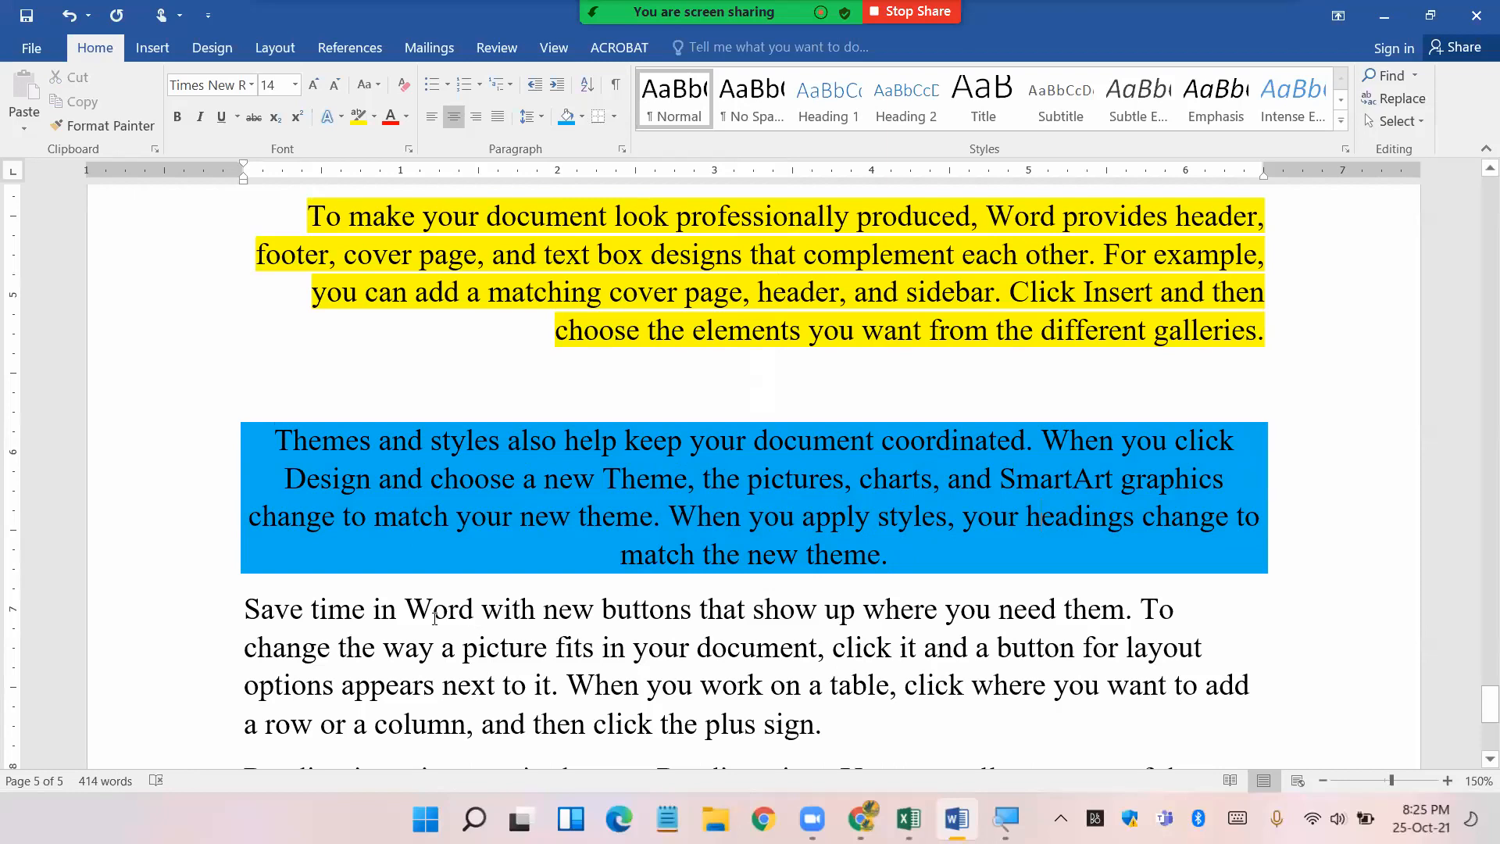
- Insert an empty line before the fourth sample paragraph, starting with "Save time in Word", and justify that paragraph
{"action": "left_click", "coordinate": [240, 612]}
{"action": "key", "text": "Return"}
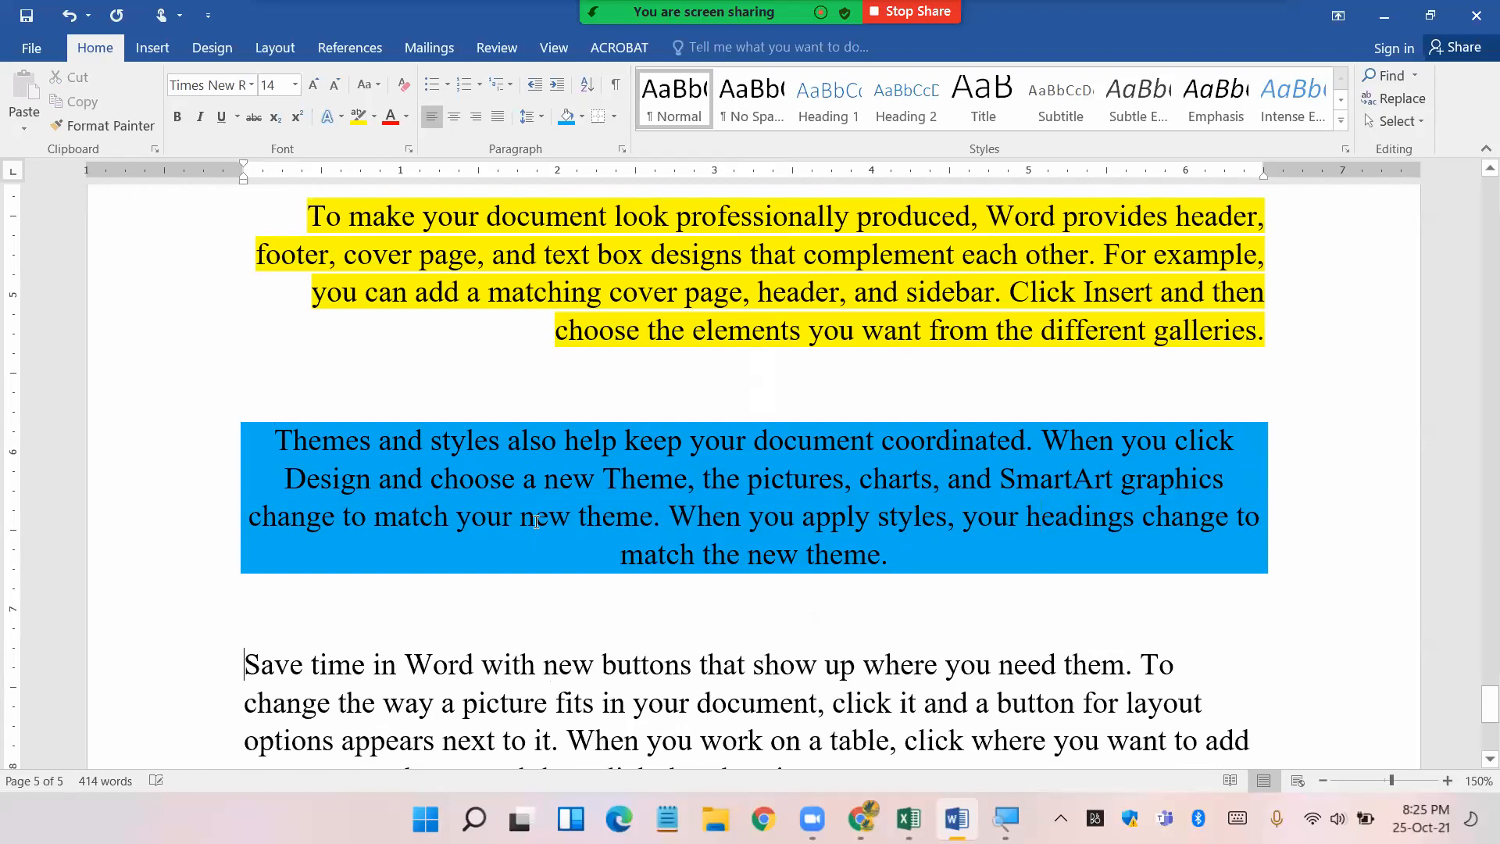
{"action": "scroll", "coordinate": [539, 506], "scroll_direction": "down", "scroll_amount": 3}
{"action": "left_click_drag", "start_coordinate": [233, 451], "coordinate": [817, 541]}
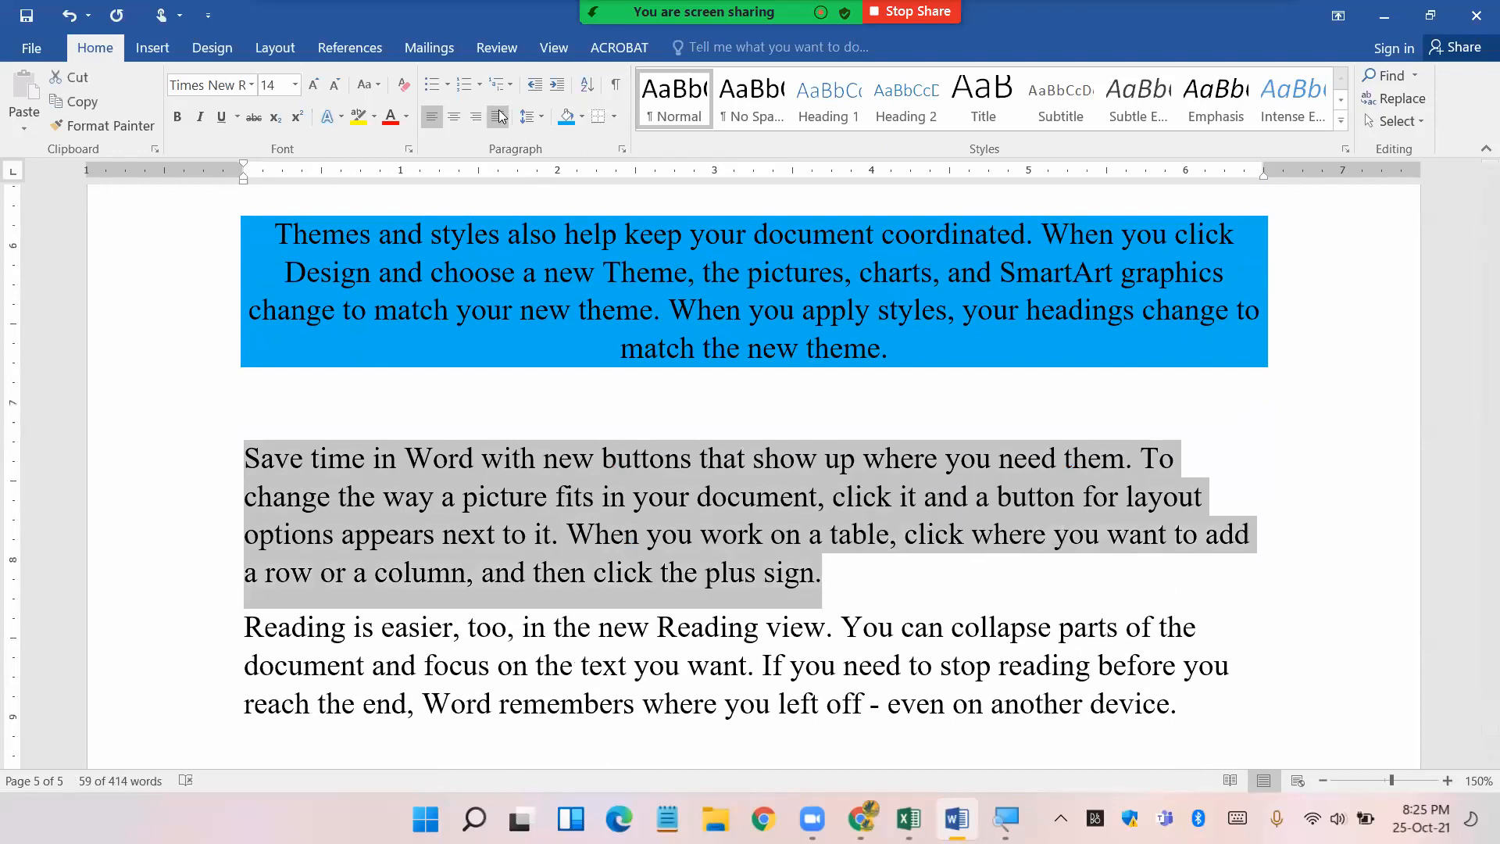
{"action": "key", "text": "ctrl+j"}
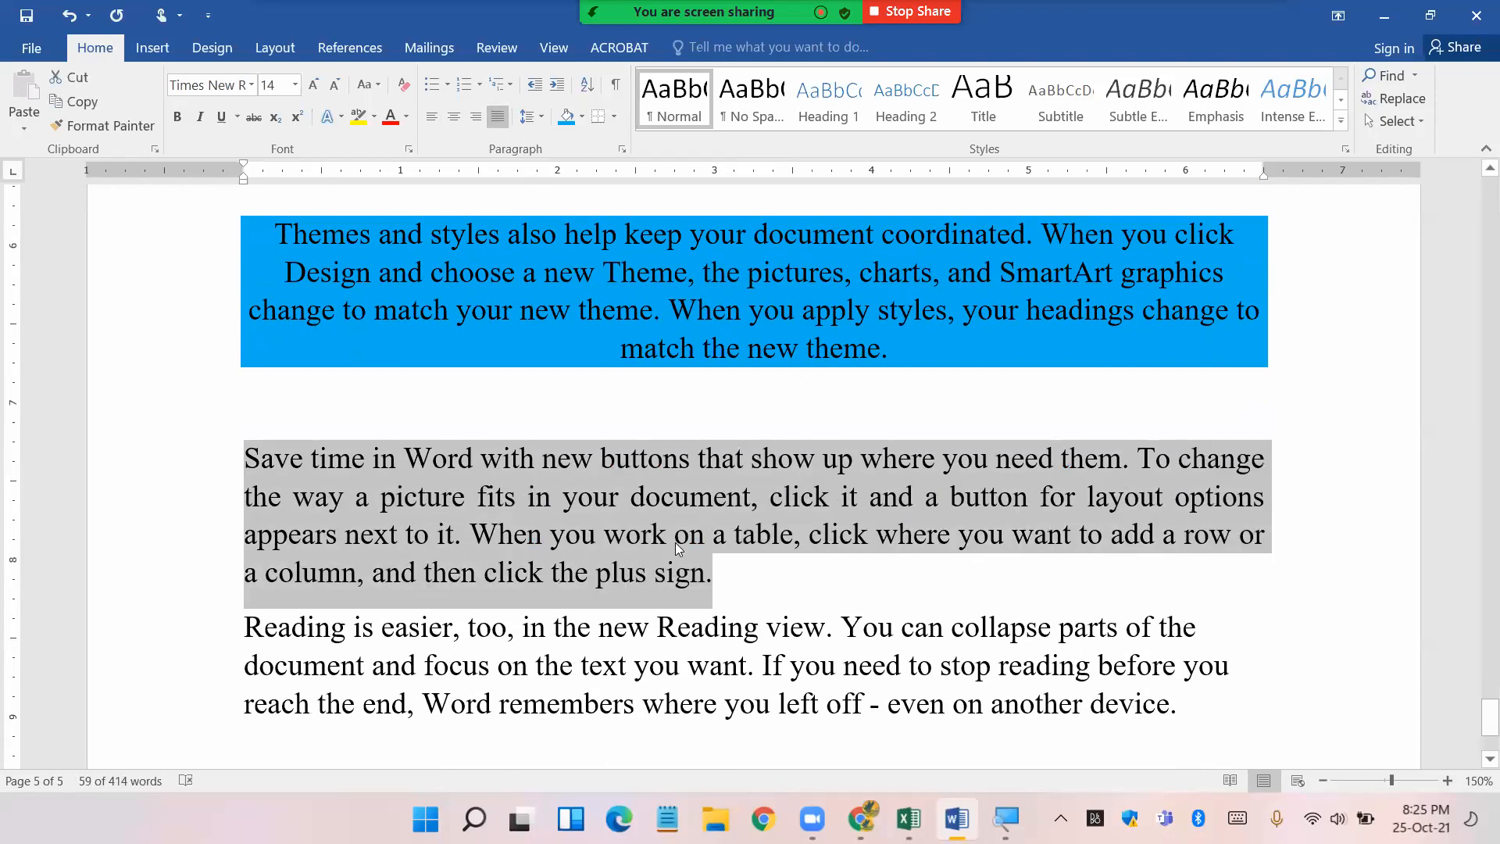
- Shade the justified fourth paragraph with a light gold theme color
{"action": "left_click", "coordinate": [581, 117]}
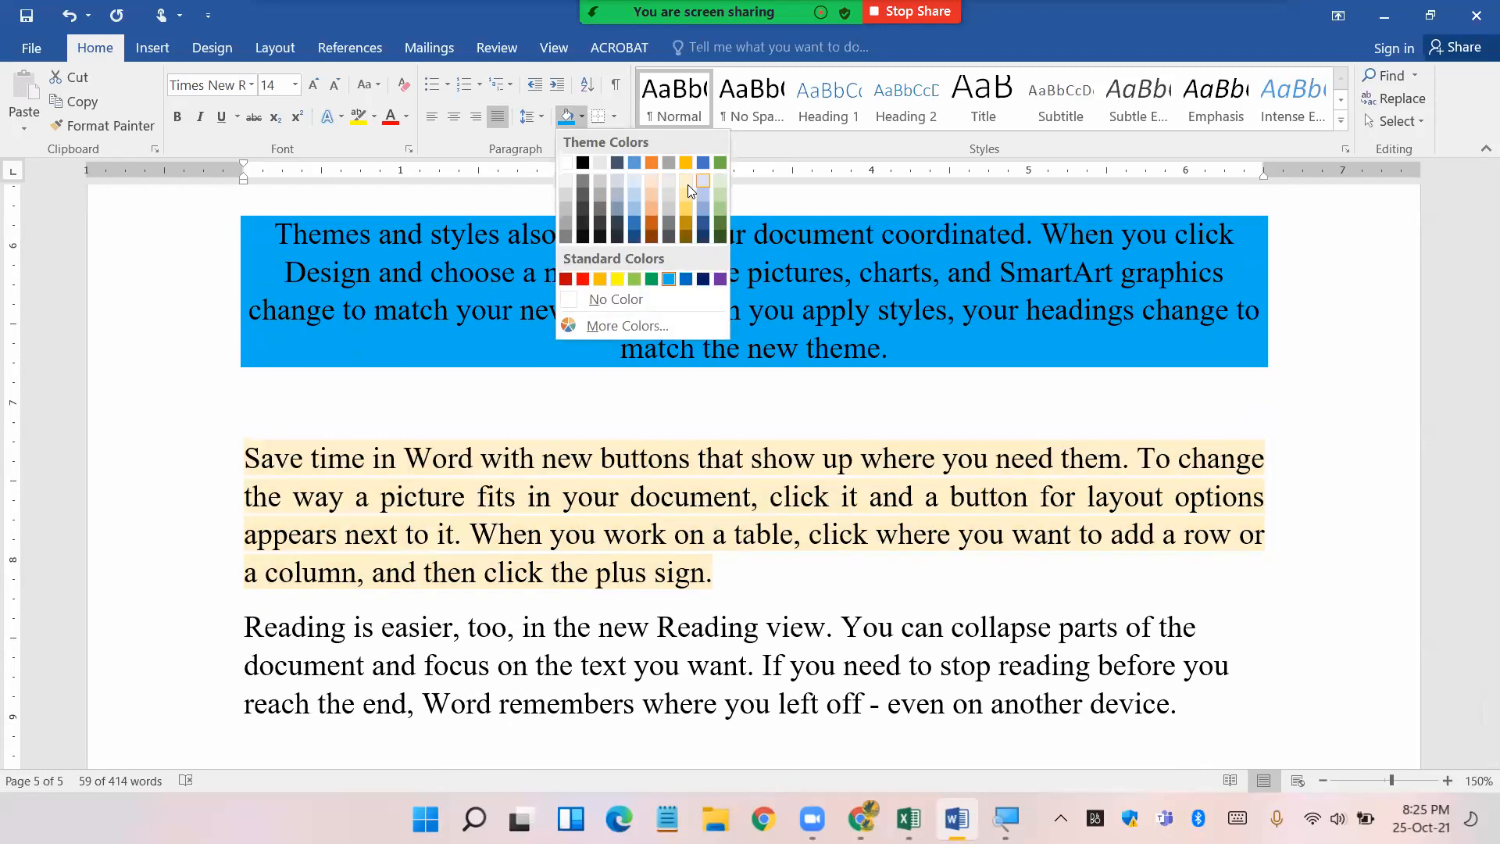
{"action": "left_click", "coordinate": [683, 197]}
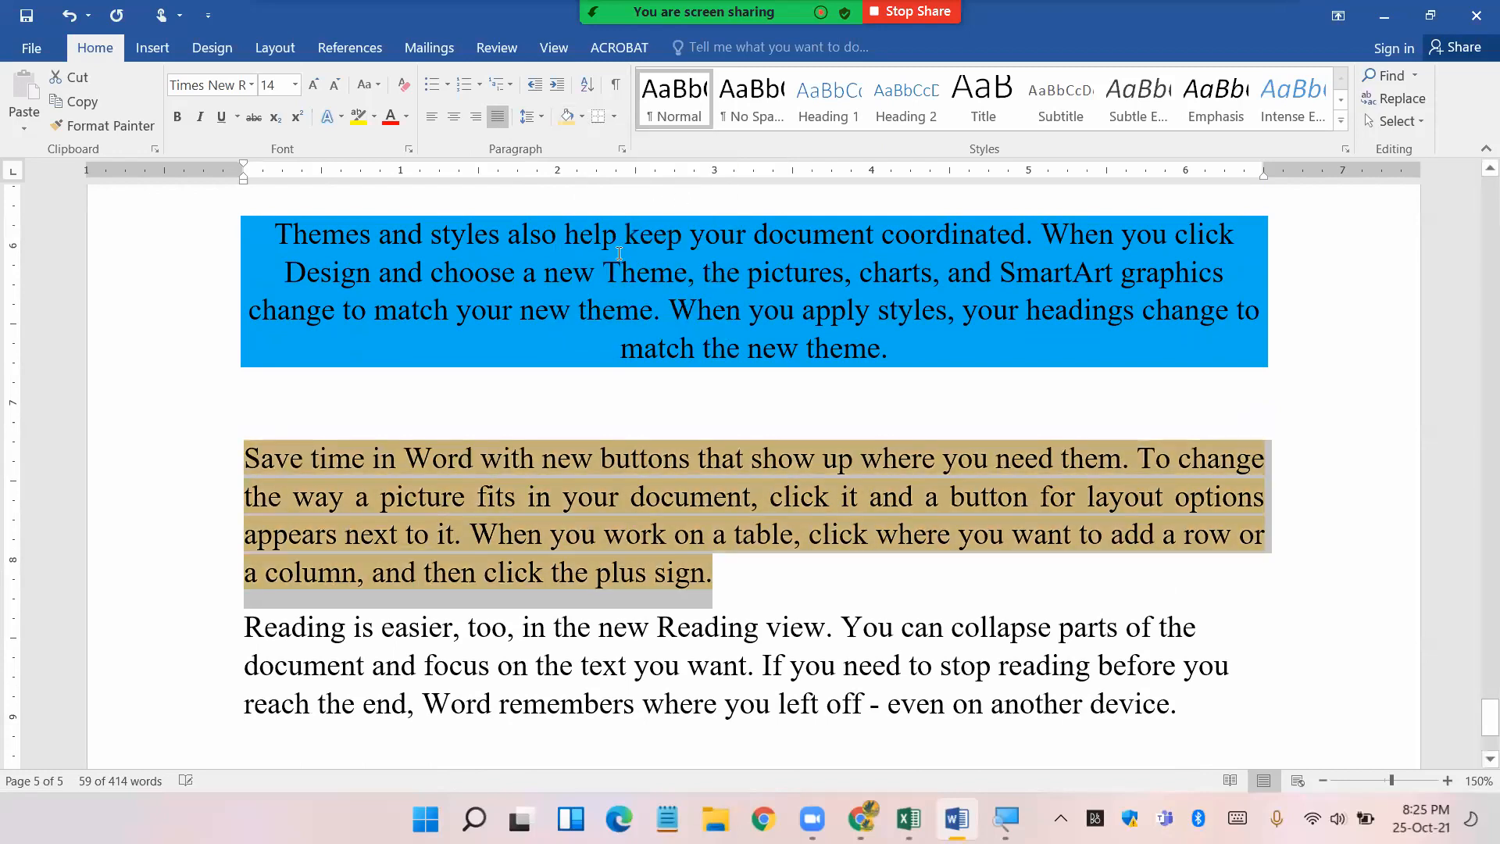
{"action": "left_click", "coordinate": [711, 513]}
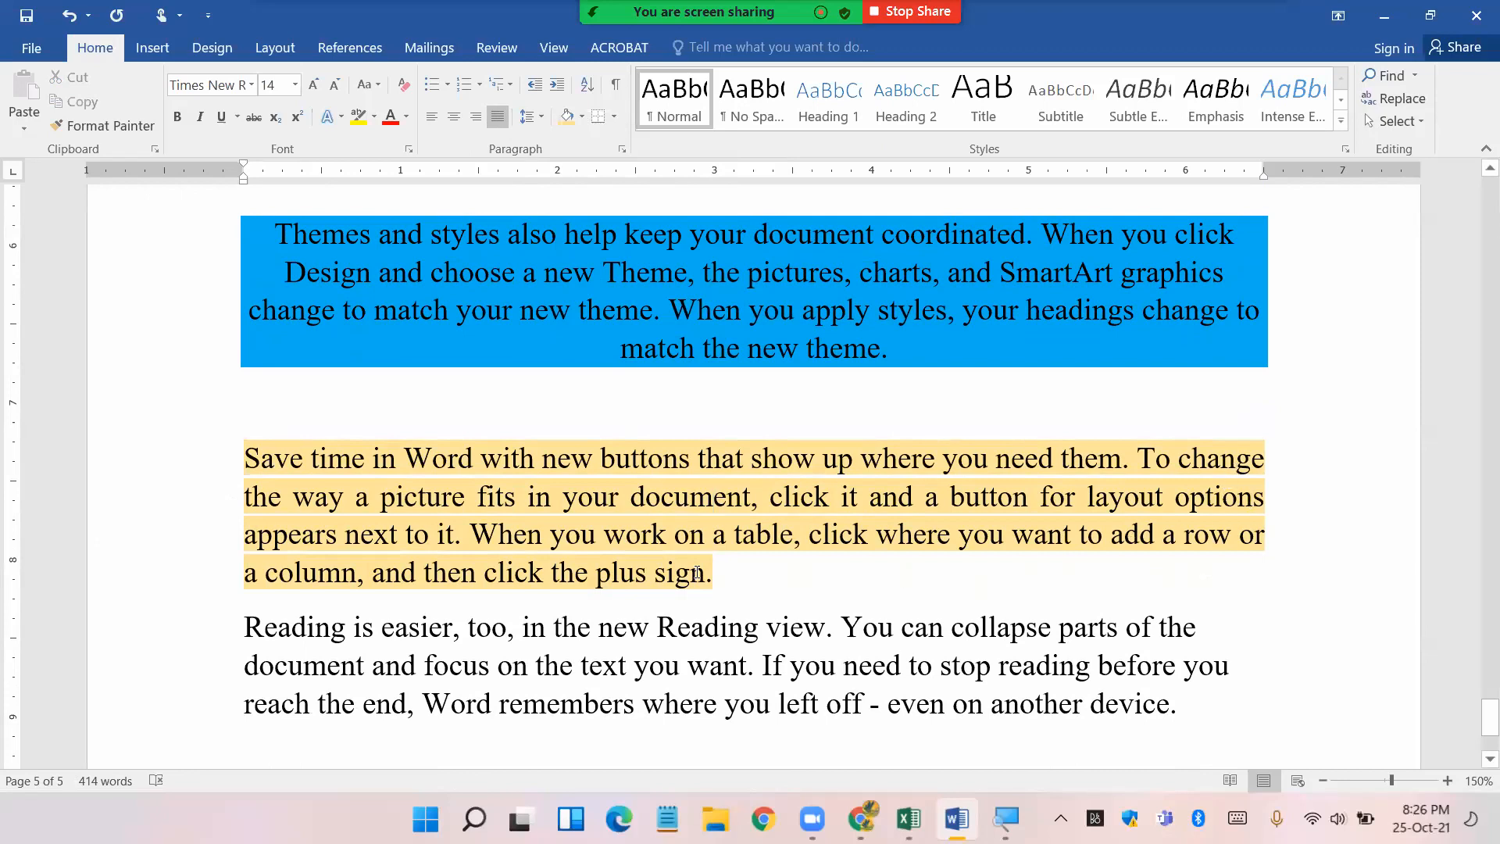
- Left-align the first sample paragraph, starting with "Video provides"
{"action": "scroll", "coordinate": [706, 569], "scroll_direction": "up", "scroll_amount": 2}
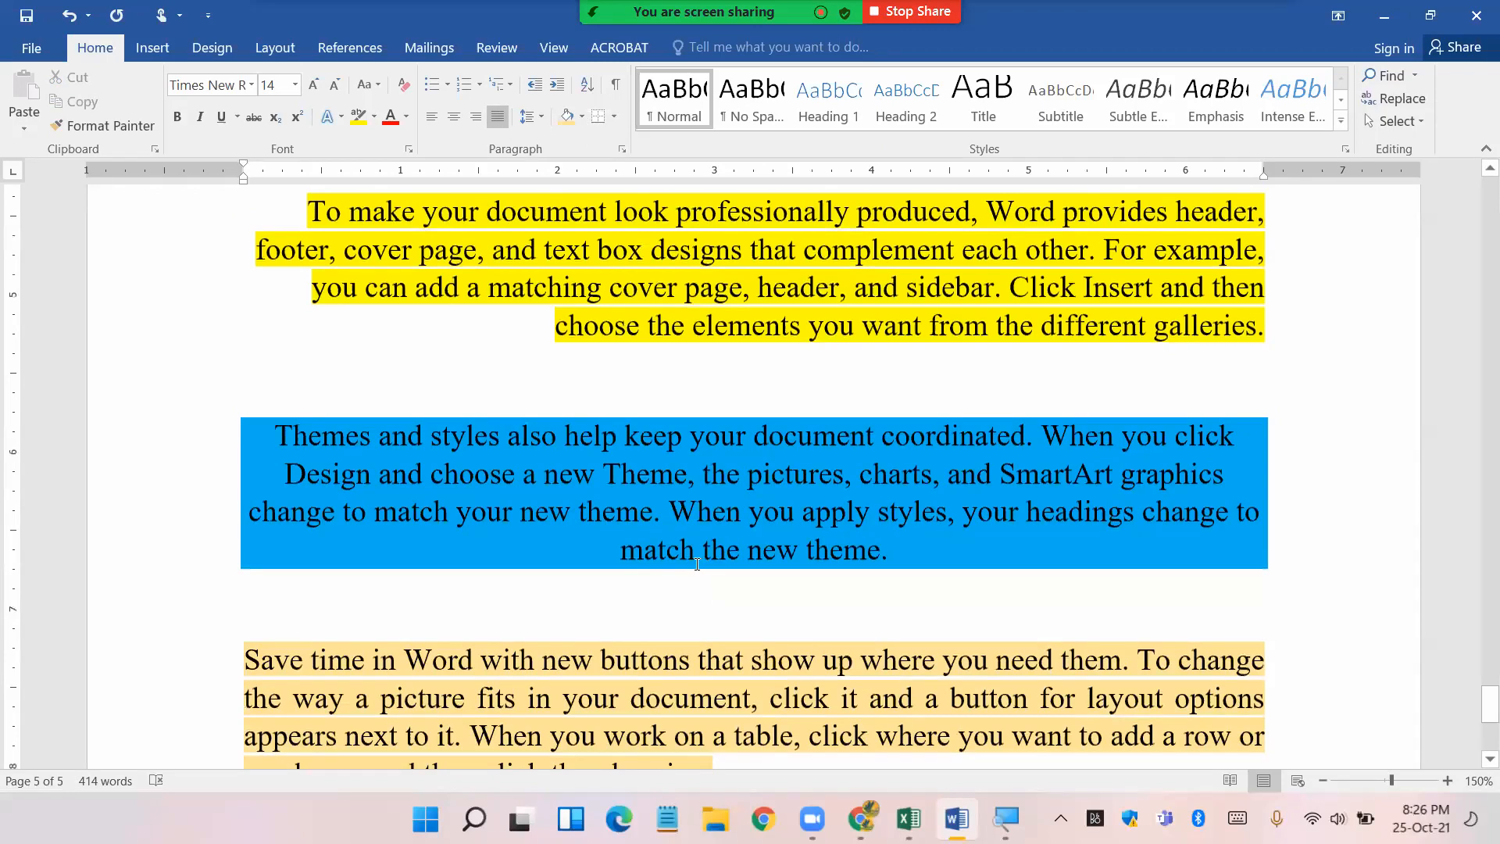
{"action": "scroll", "coordinate": [697, 563], "scroll_direction": "up", "scroll_amount": 2}
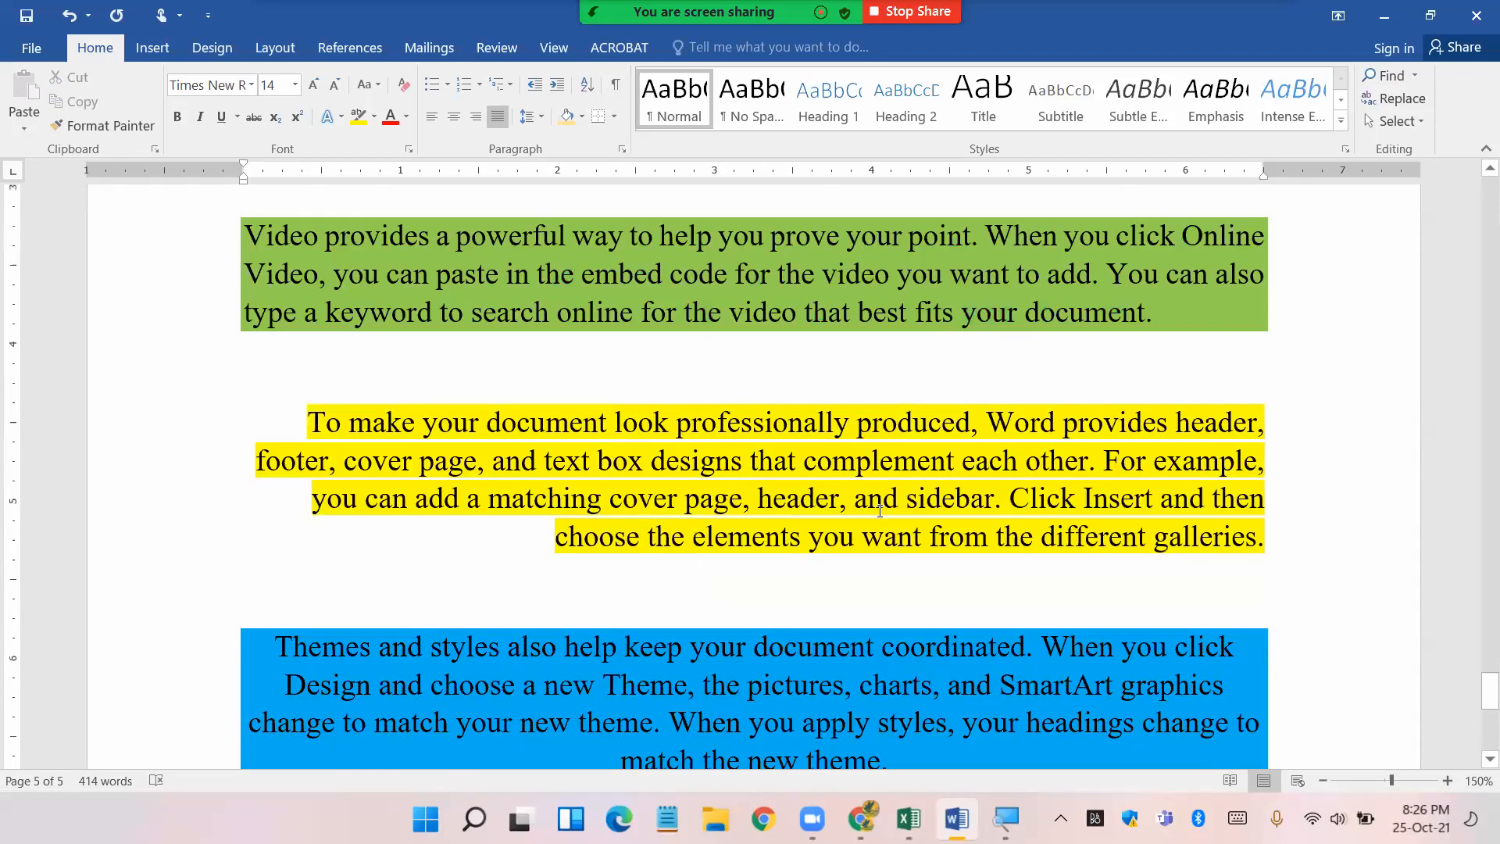
{"action": "scroll", "coordinate": [880, 511], "scroll_direction": "up", "scroll_amount": 2}
{"action": "left_click_drag", "start_coordinate": [505, 447], "coordinate": [342, 409]}
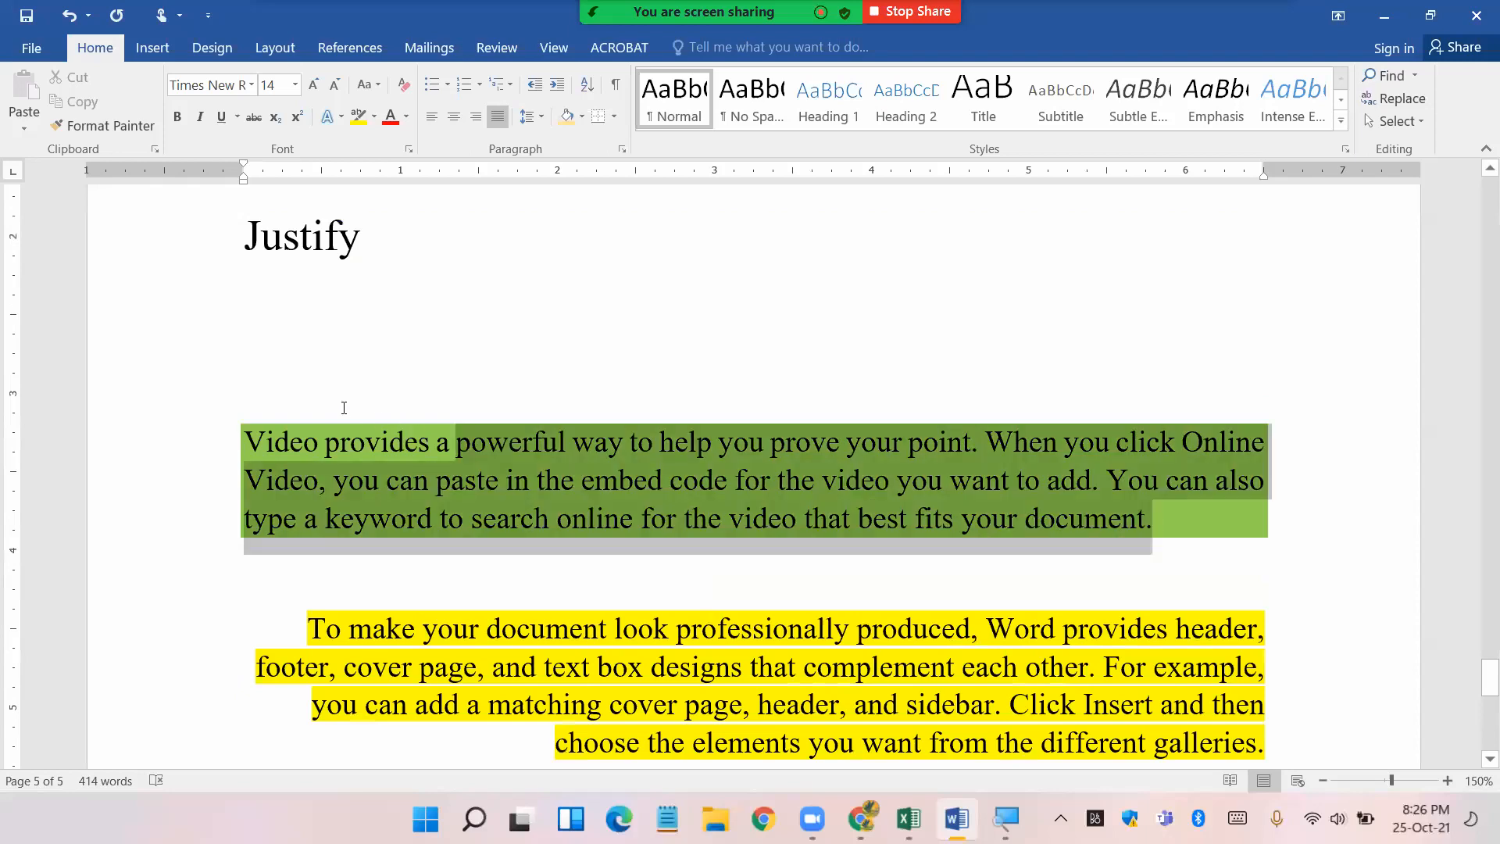
{"action": "left_click", "coordinate": [431, 116]}
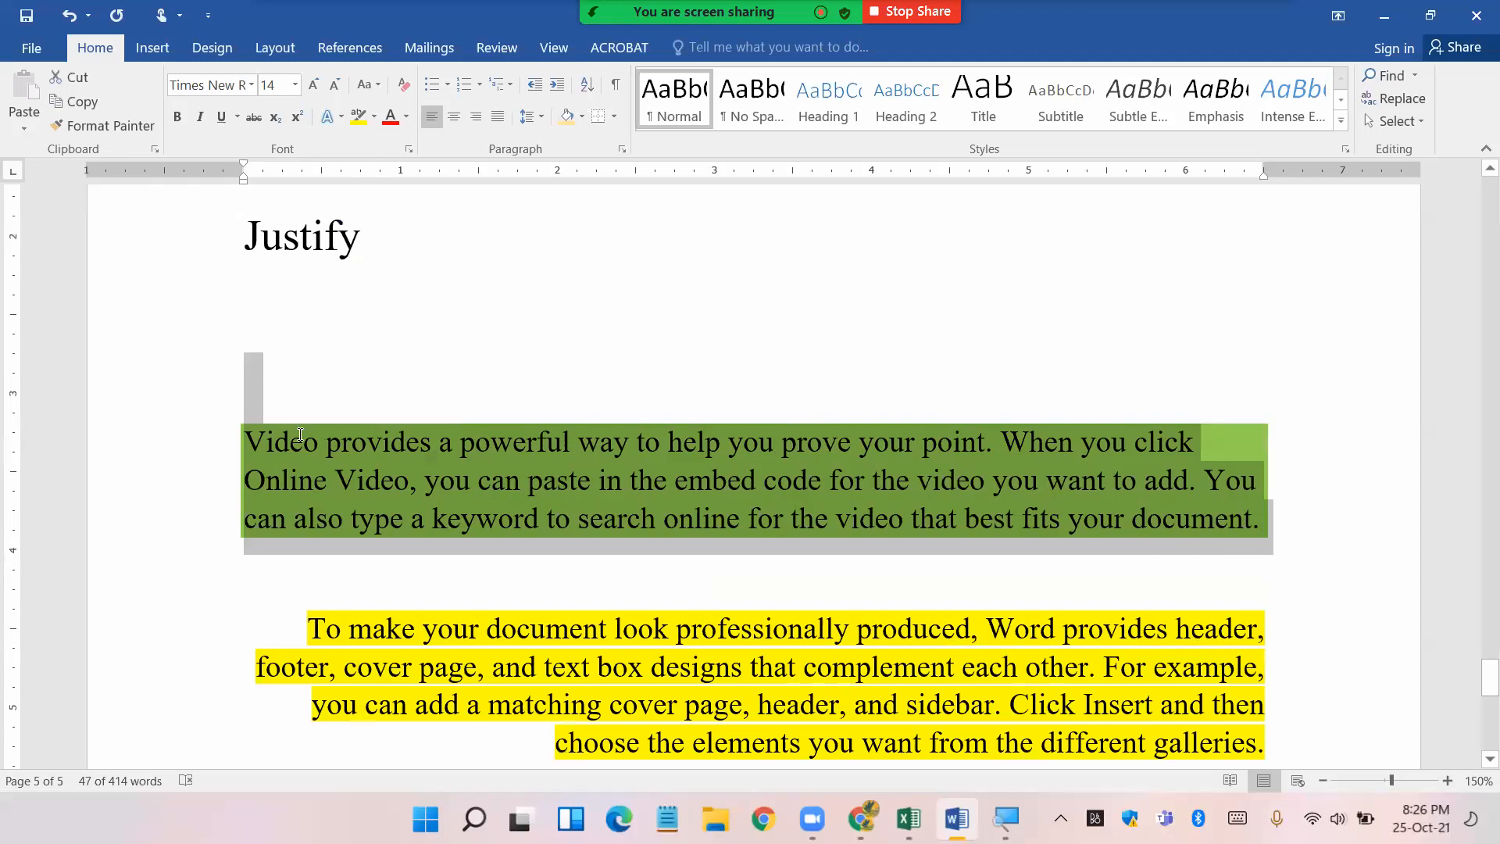
{"action": "left_click", "coordinate": [285, 332]}
- Review the four shaded sample paragraphs in order, comparing left, right, center and justified alignment
{"action": "left_click_drag", "start_coordinate": [245, 444], "coordinate": [1233, 508]}
{"action": "scroll", "coordinate": [977, 493], "scroll_direction": "down", "scroll_amount": 2}
{"action": "left_click", "coordinate": [944, 482]}
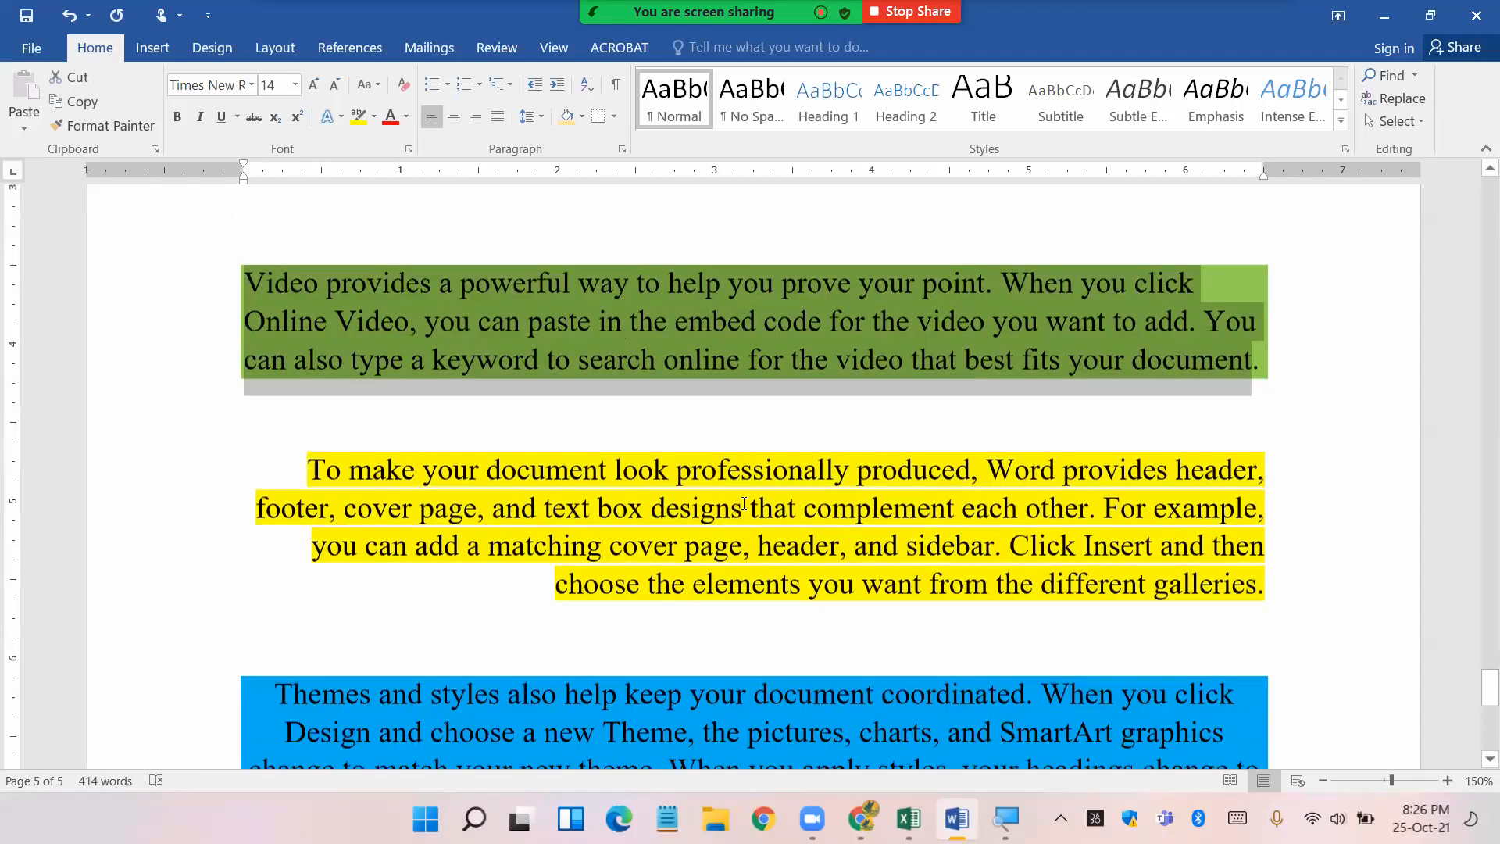
{"action": "left_click_drag", "start_coordinate": [315, 424], "coordinate": [1268, 533]}
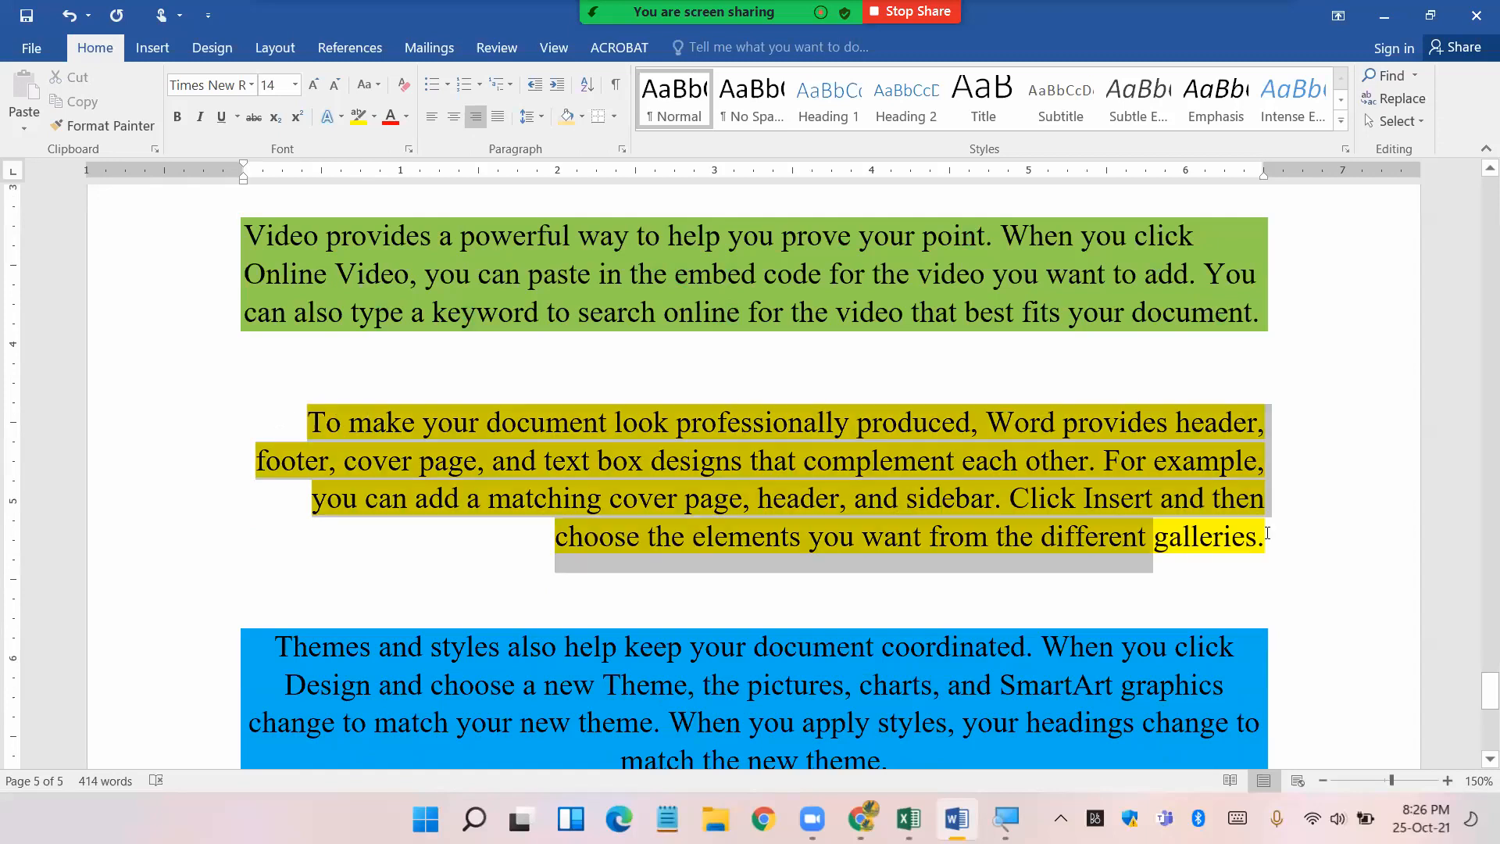
{"action": "scroll", "coordinate": [699, 505], "scroll_direction": "down", "scroll_amount": 2}
{"action": "left_click", "coordinate": [699, 508]}
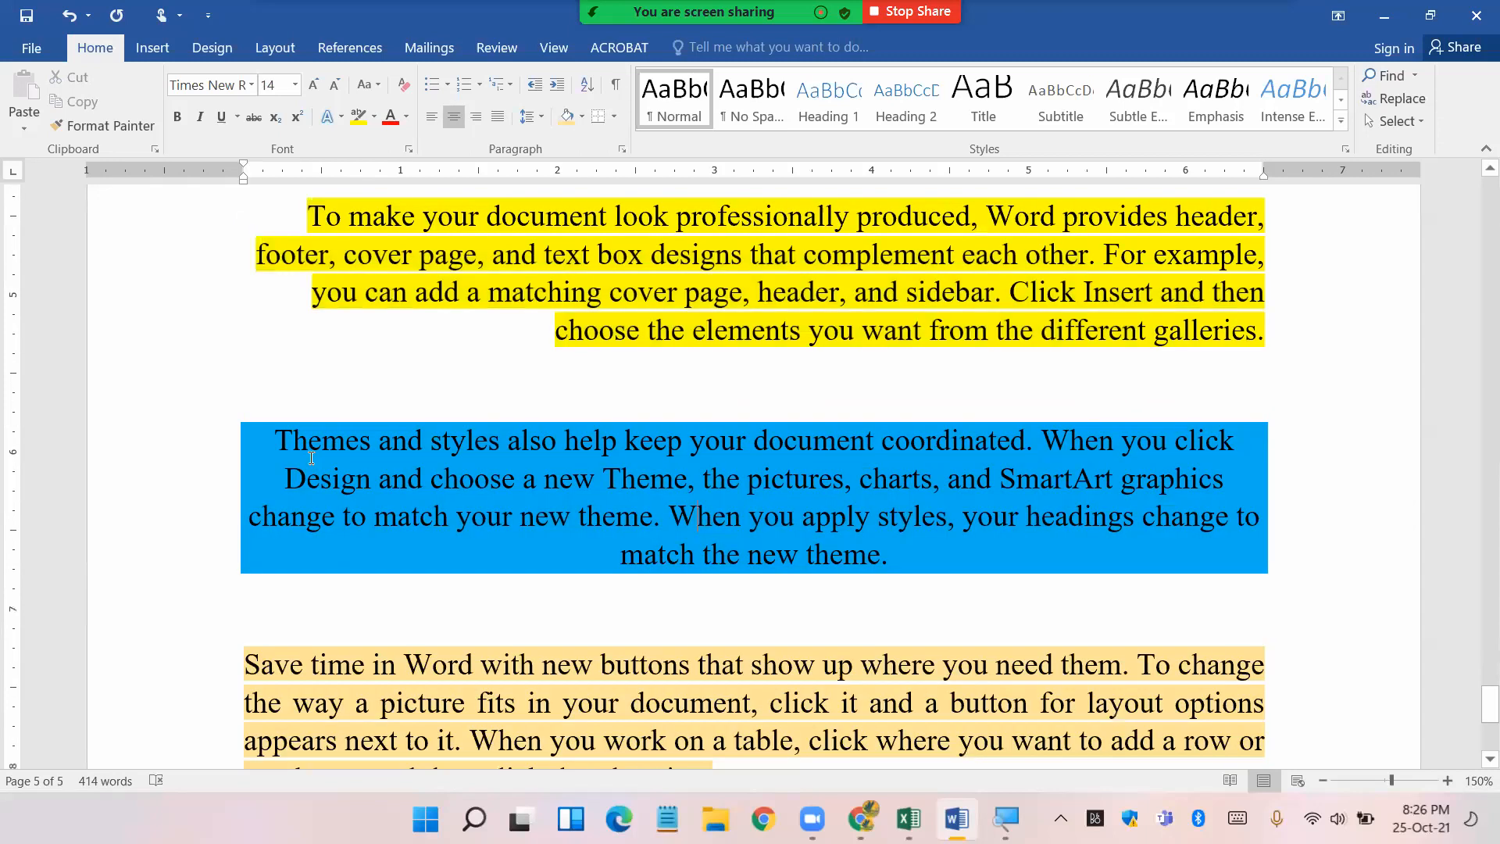
{"action": "triple_click", "coordinate": [934, 525]}
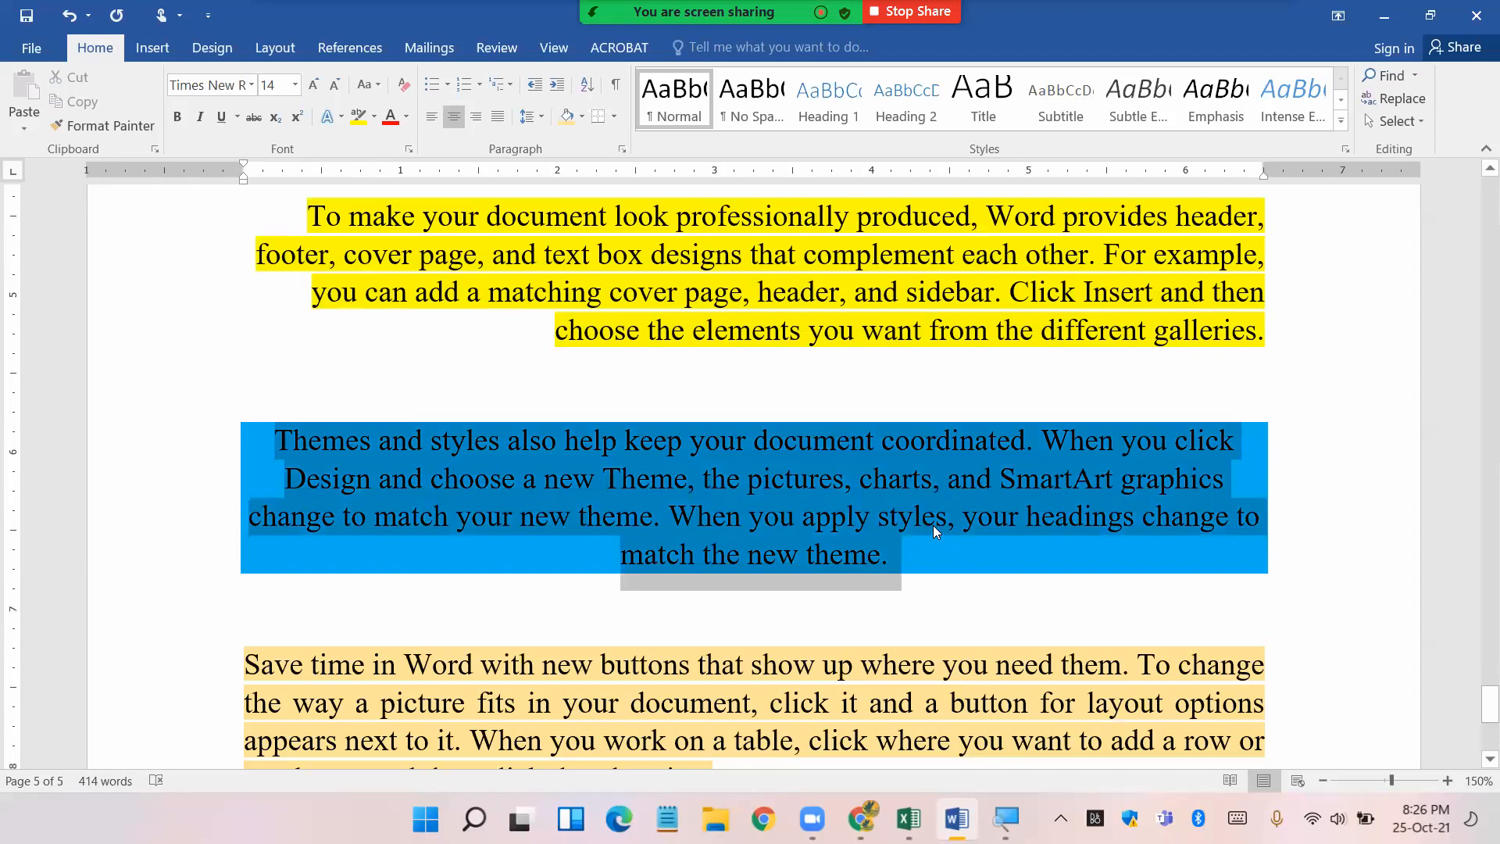
{"action": "scroll", "coordinate": [747, 520], "scroll_direction": "down", "scroll_amount": 2}
{"action": "left_click", "coordinate": [730, 574]}
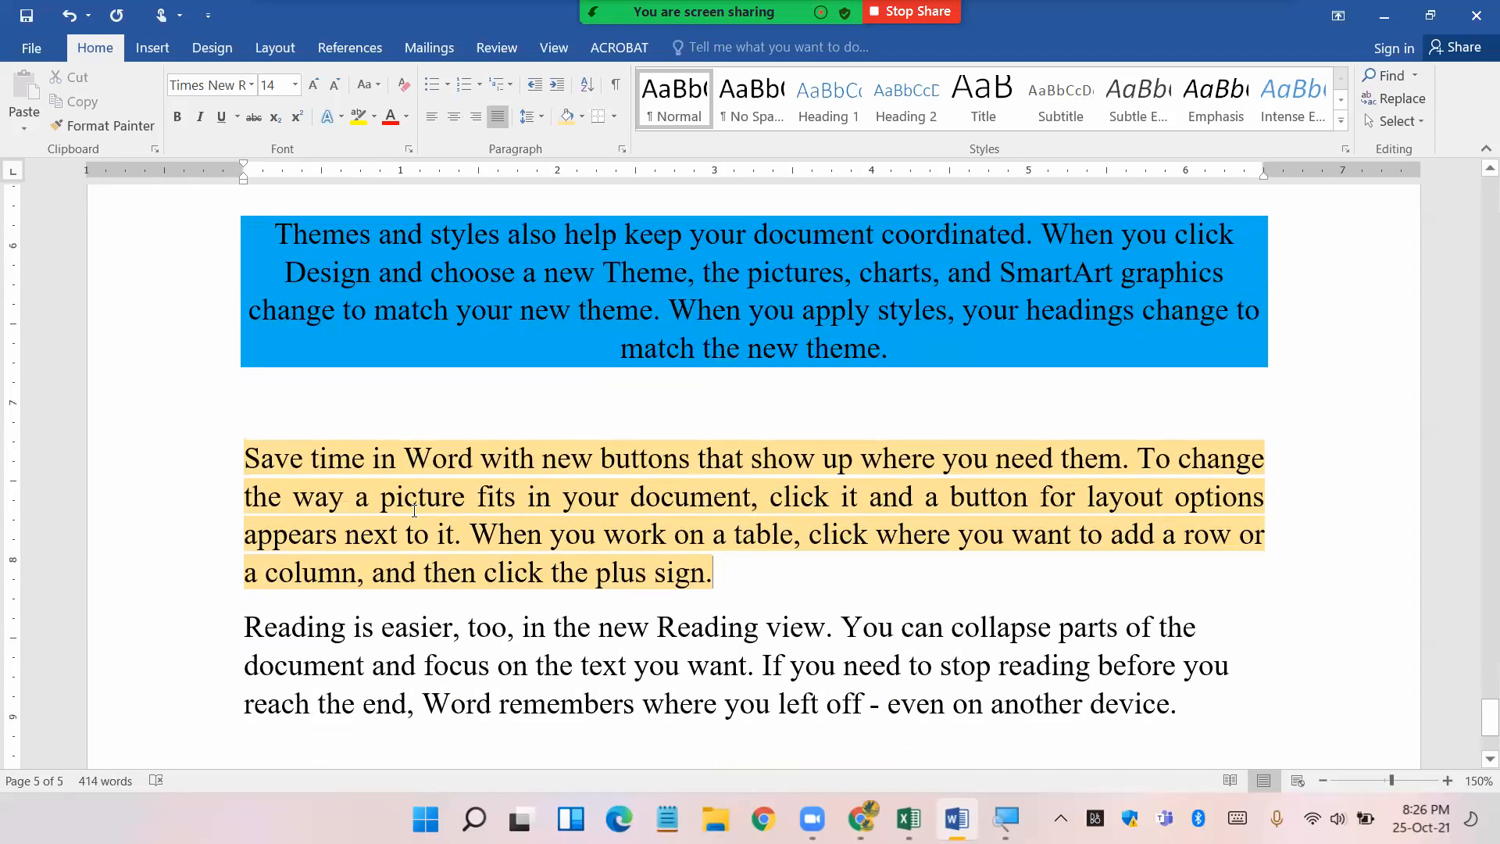
{"action": "left_click", "coordinate": [247, 442], "text": "shift"}
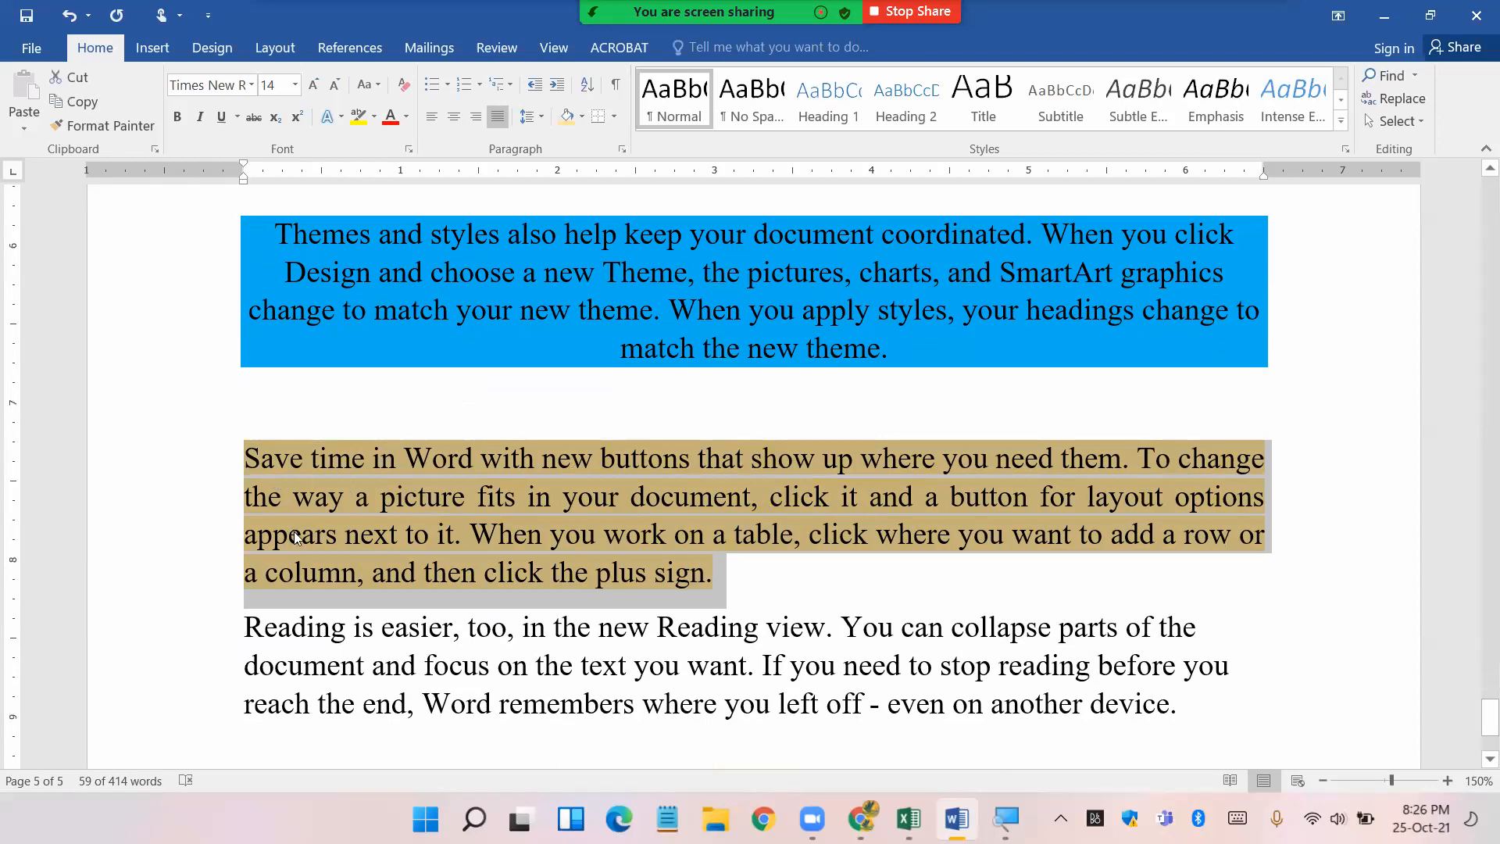
{"action": "left_click", "coordinate": [765, 612]}
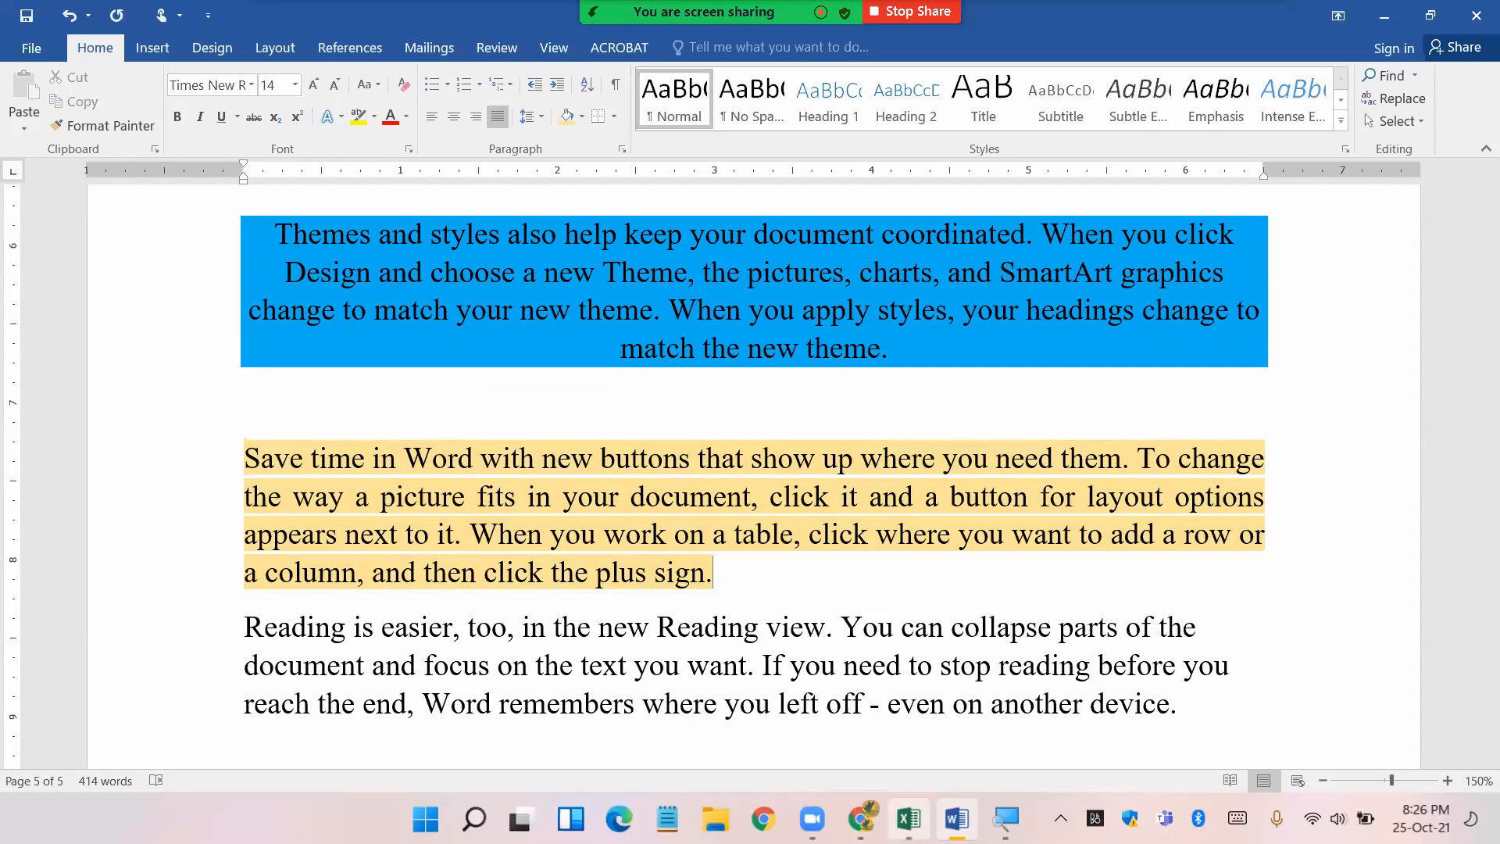
- Switch to the Excel workbook and widen column D on Sheet2 to make room for a sample text
{"action": "left_click", "coordinate": [909, 818]}
{"action": "scroll", "coordinate": [823, 556], "scroll_direction": "down", "scroll_amount": 2}
{"action": "scroll", "coordinate": [823, 553], "scroll_direction": "down", "scroll_amount": 1}
{"action": "left_click", "coordinate": [519, 386]}
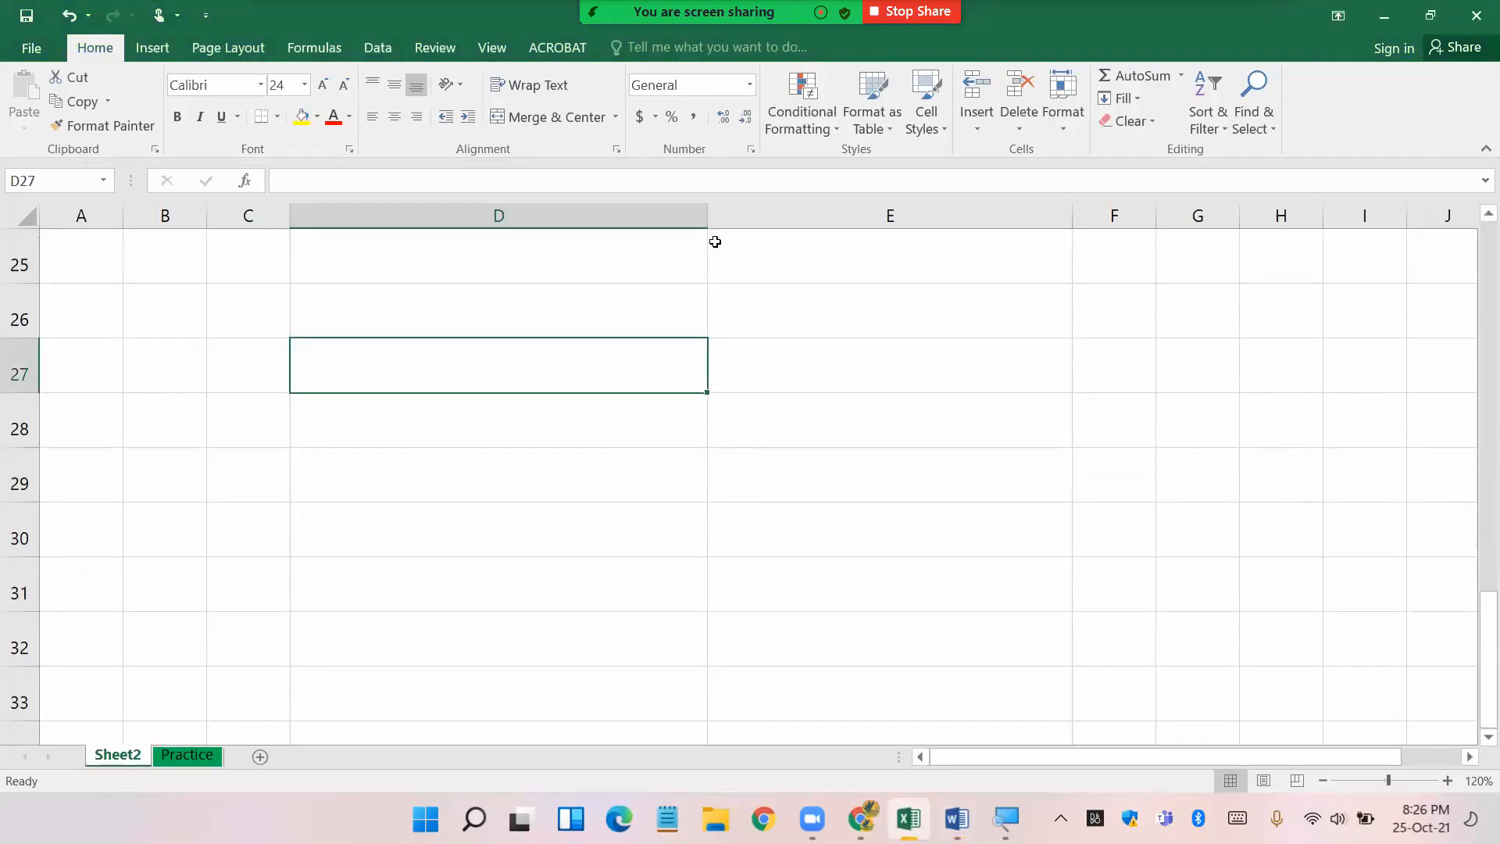
{"action": "left_click_drag", "start_coordinate": [708, 218], "coordinate": [905, 234]}
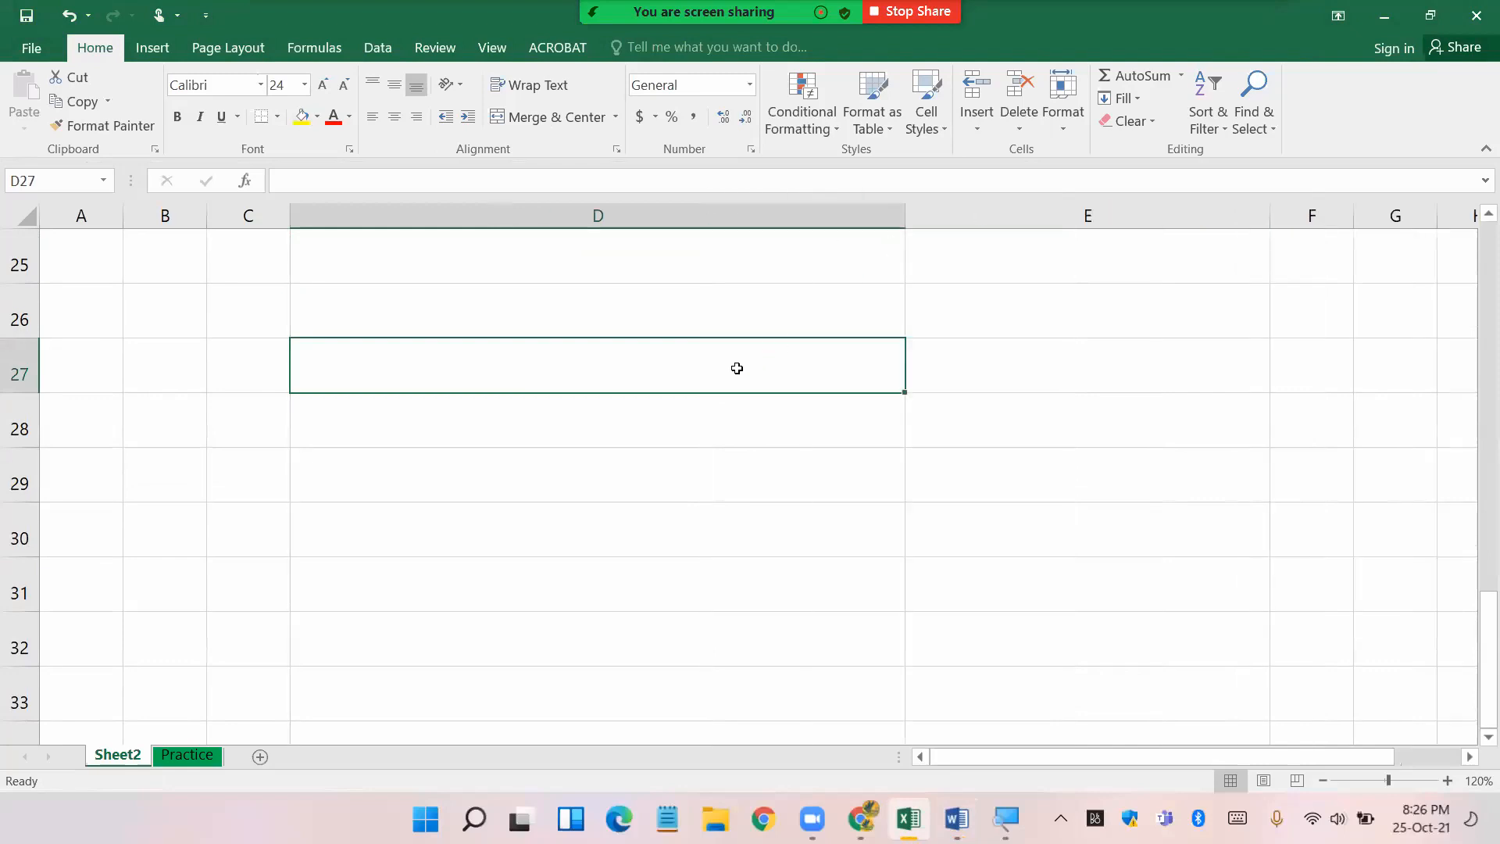
- Enter "AL-Azhar College" in cell D27
{"action": "left_click", "coordinate": [747, 485]}
{"action": "left_click", "coordinate": [664, 374]}
{"action": "type", "text": "AL-Azhar Co"}
{"action": "type", "text": "llege"}
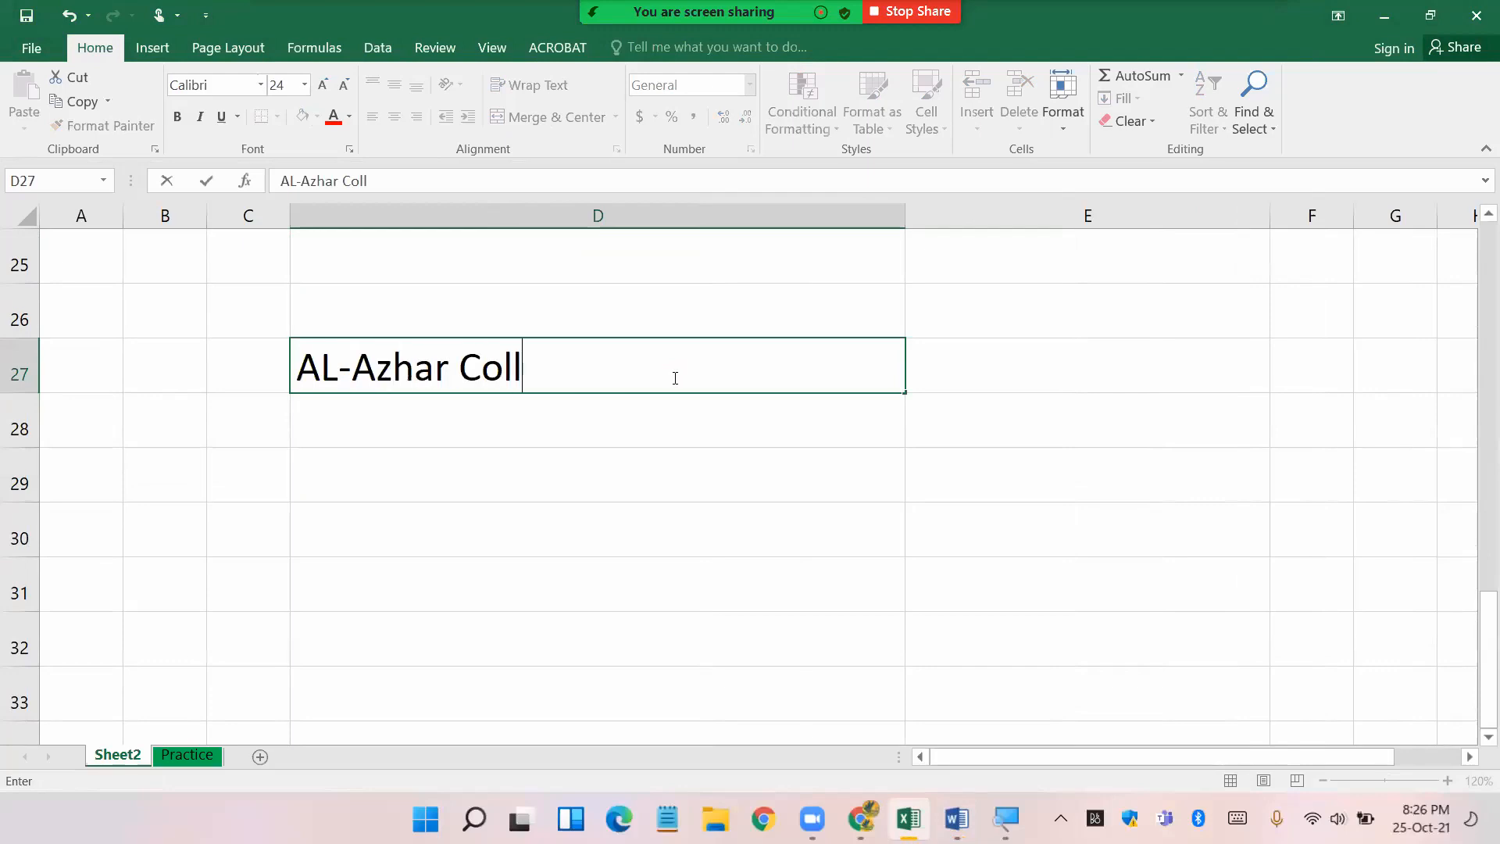
{"action": "left_click", "coordinate": [671, 454]}
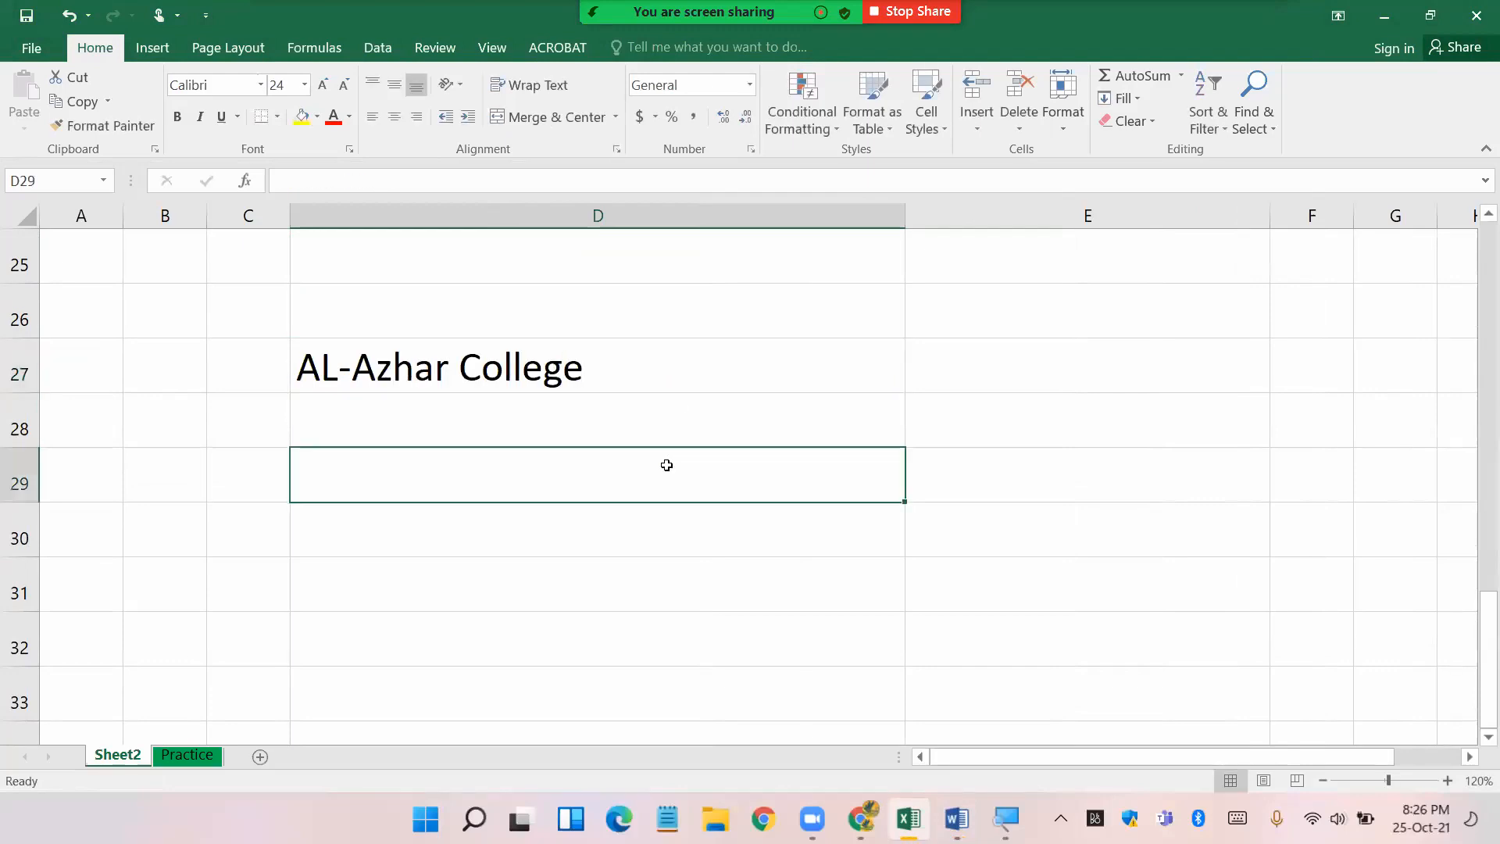
- Make row 27 about three times as tall and format cell D27 with a yellow fill and bold text
{"action": "left_click_drag", "start_coordinate": [22, 391], "coordinate": [57, 514]}
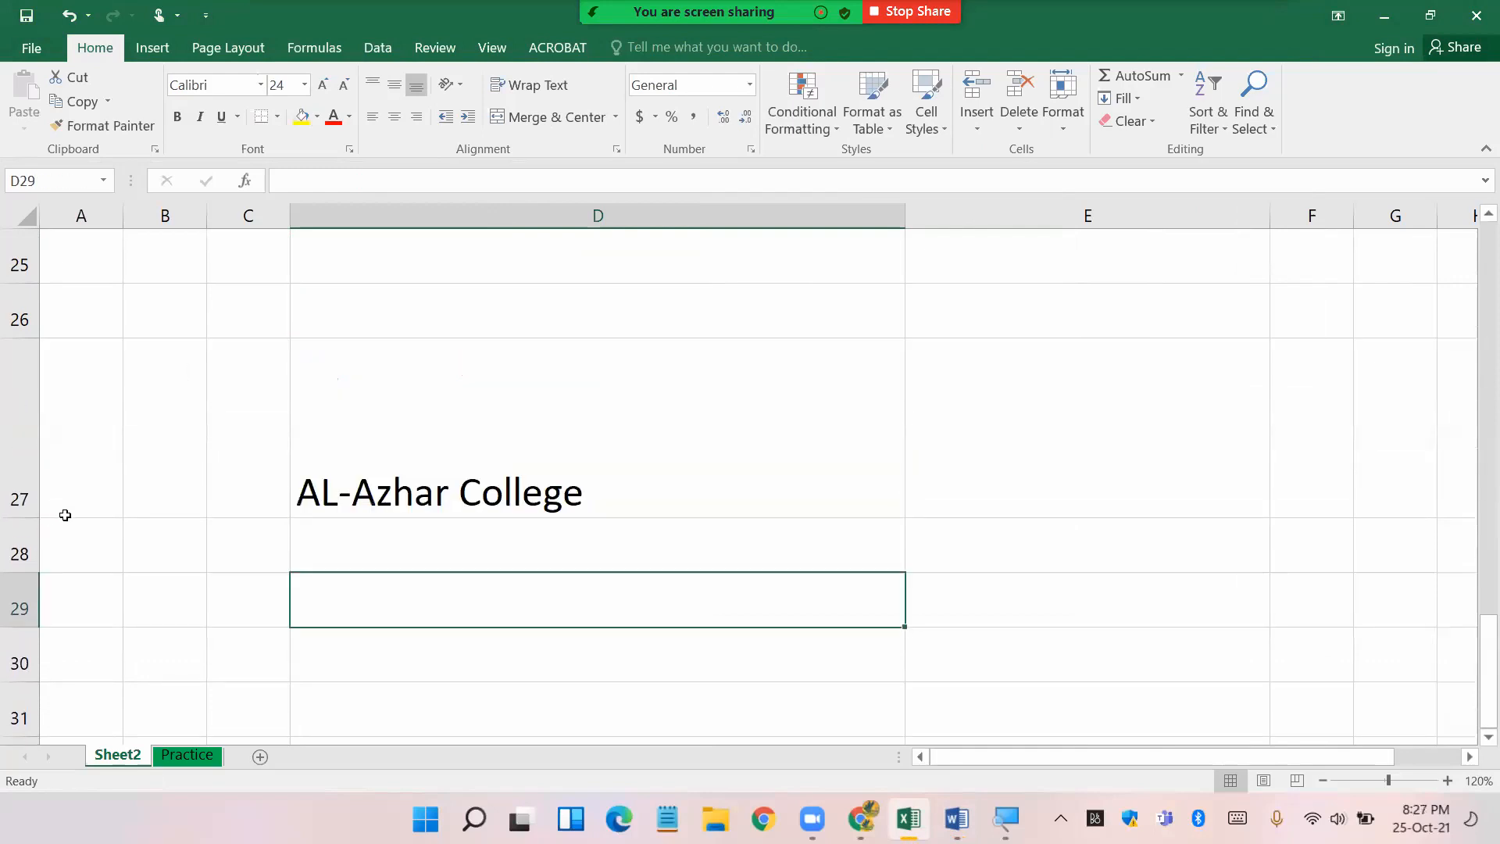
{"action": "left_click", "coordinate": [352, 463]}
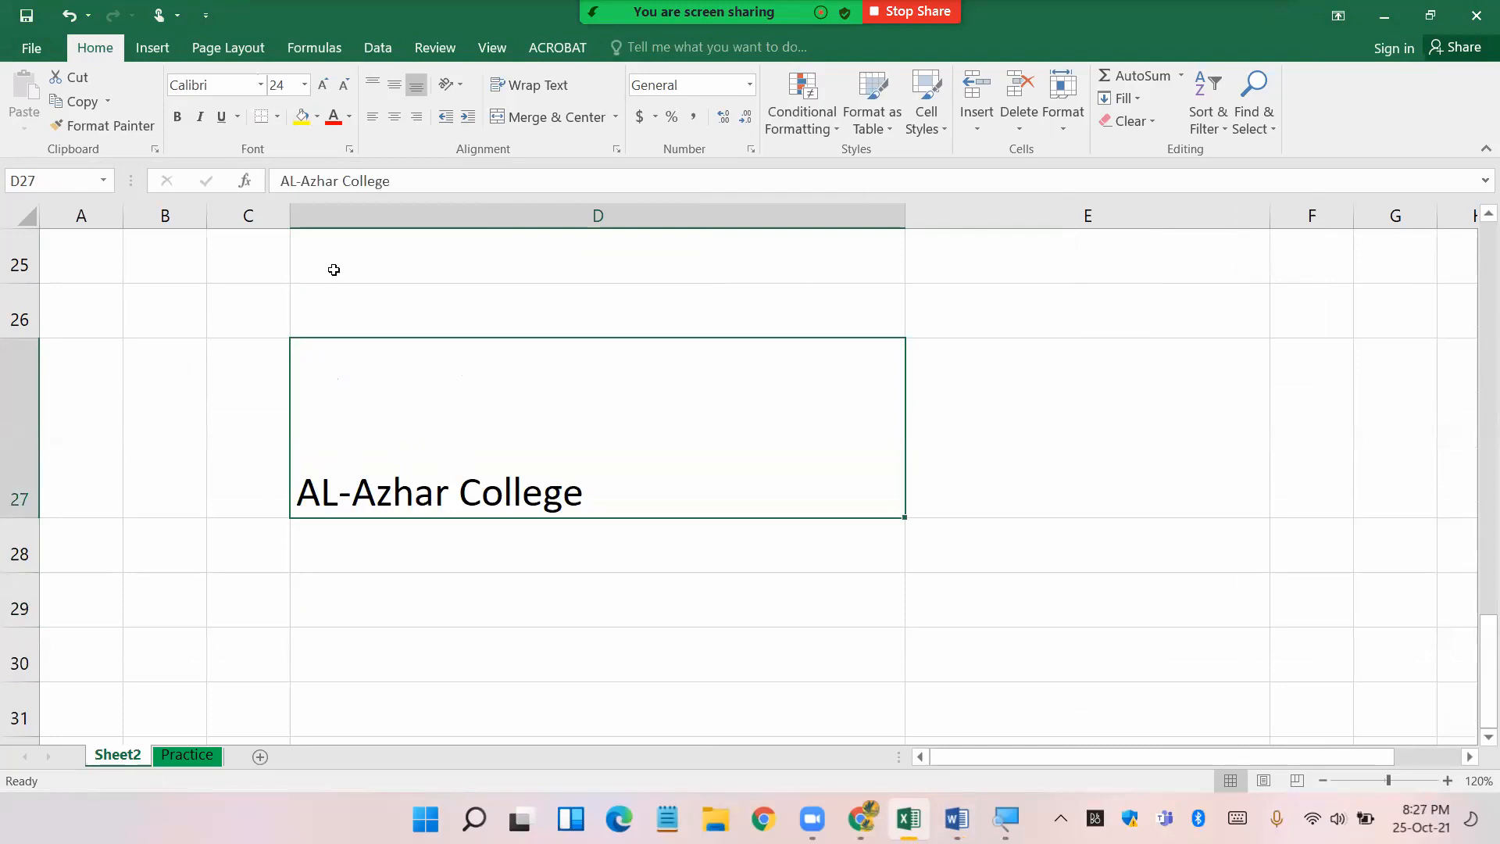
{"action": "left_click", "coordinate": [302, 118]}
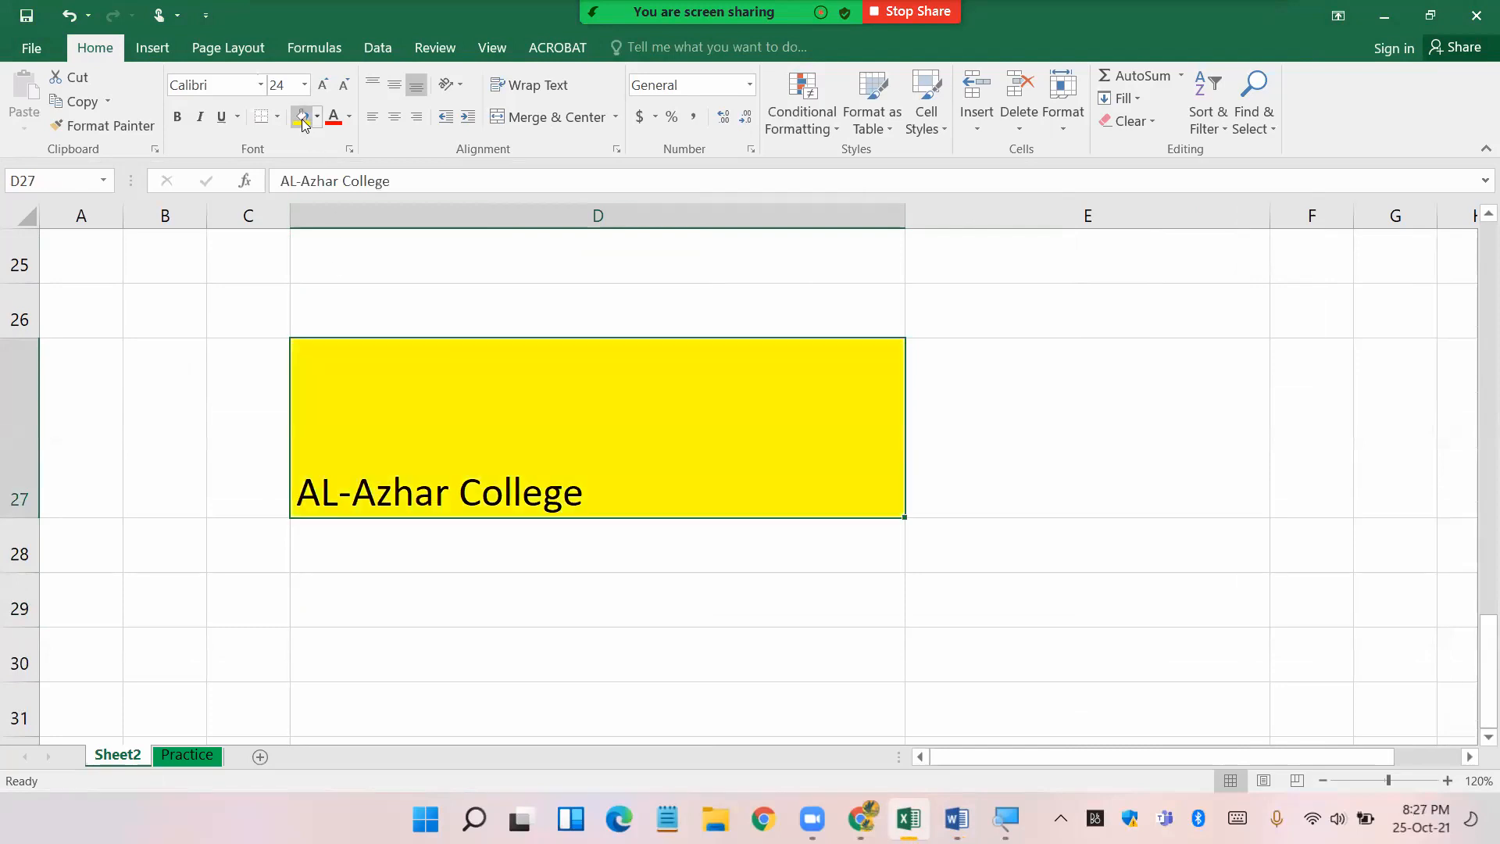
{"action": "left_click", "coordinate": [177, 117]}
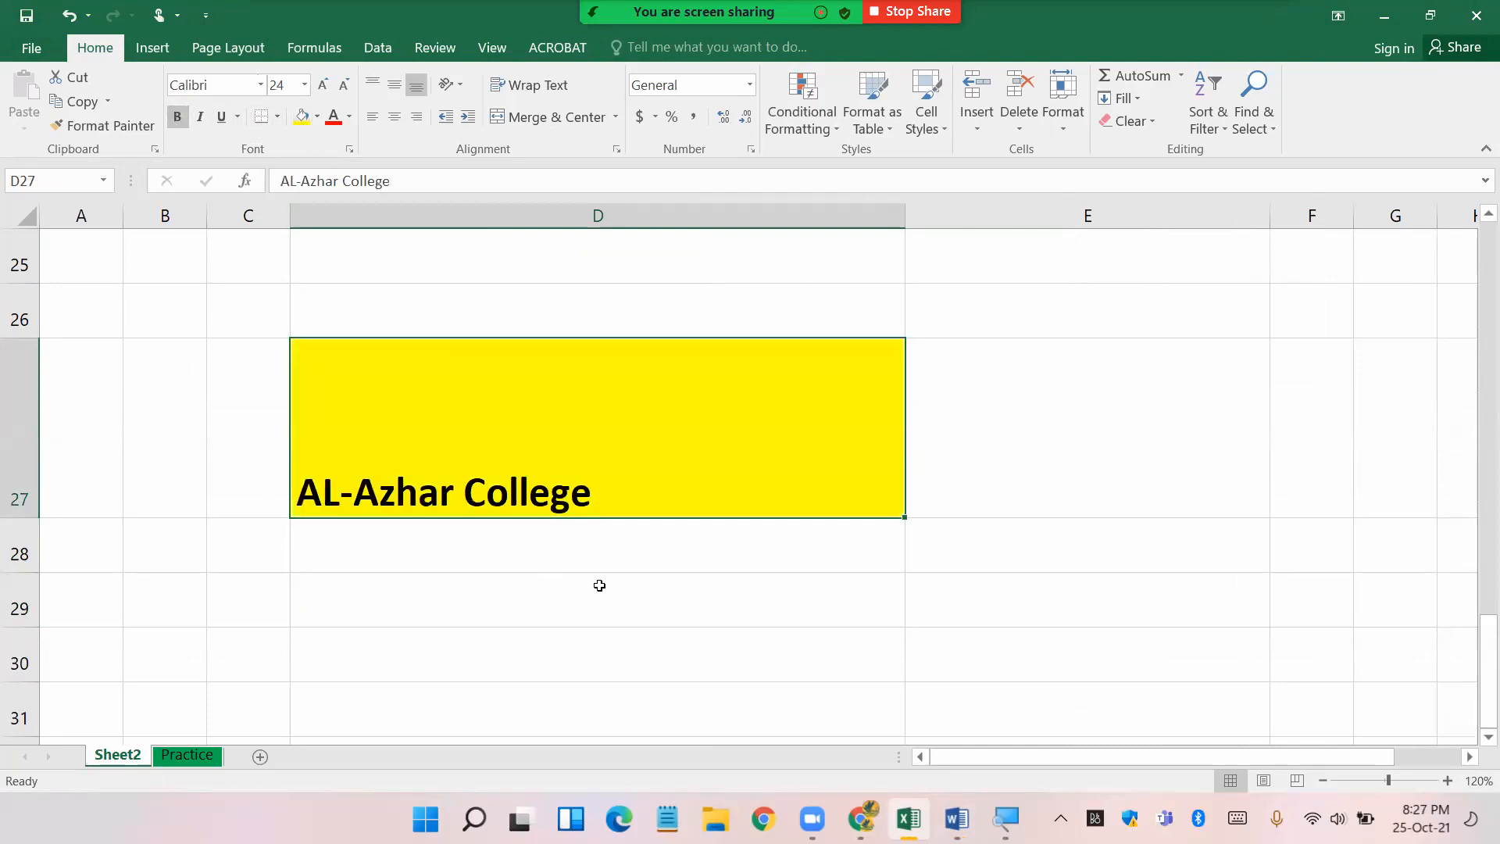
{"action": "left_click", "coordinate": [569, 614]}
- Center the text in D27 horizontally and try middle, bottom, top and again middle vertical alignment
{"action": "left_click", "coordinate": [450, 516]}
{"action": "left_click", "coordinate": [400, 124]}
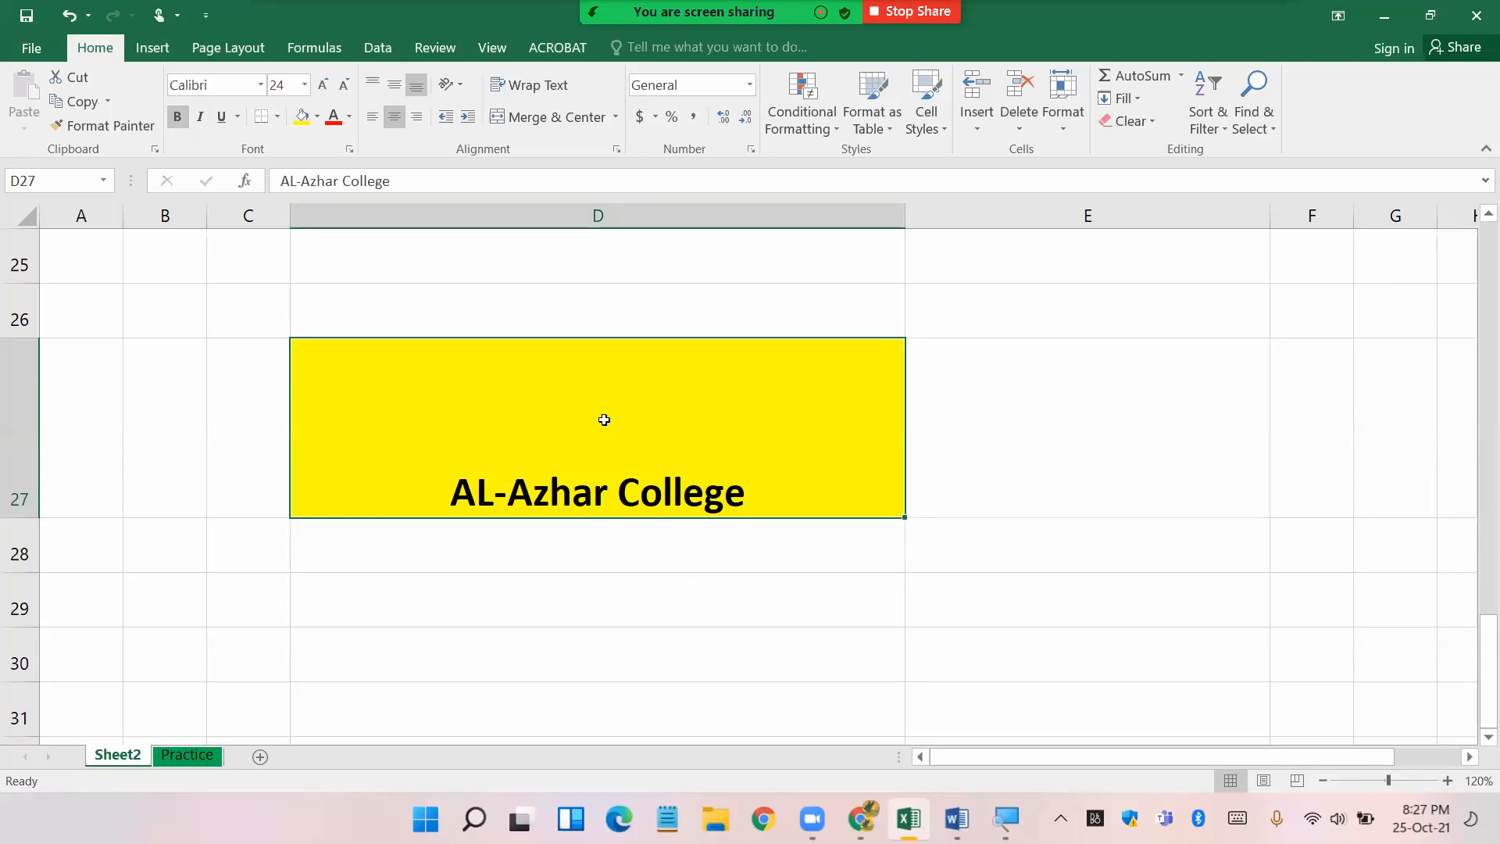
{"action": "left_click", "coordinate": [395, 85]}
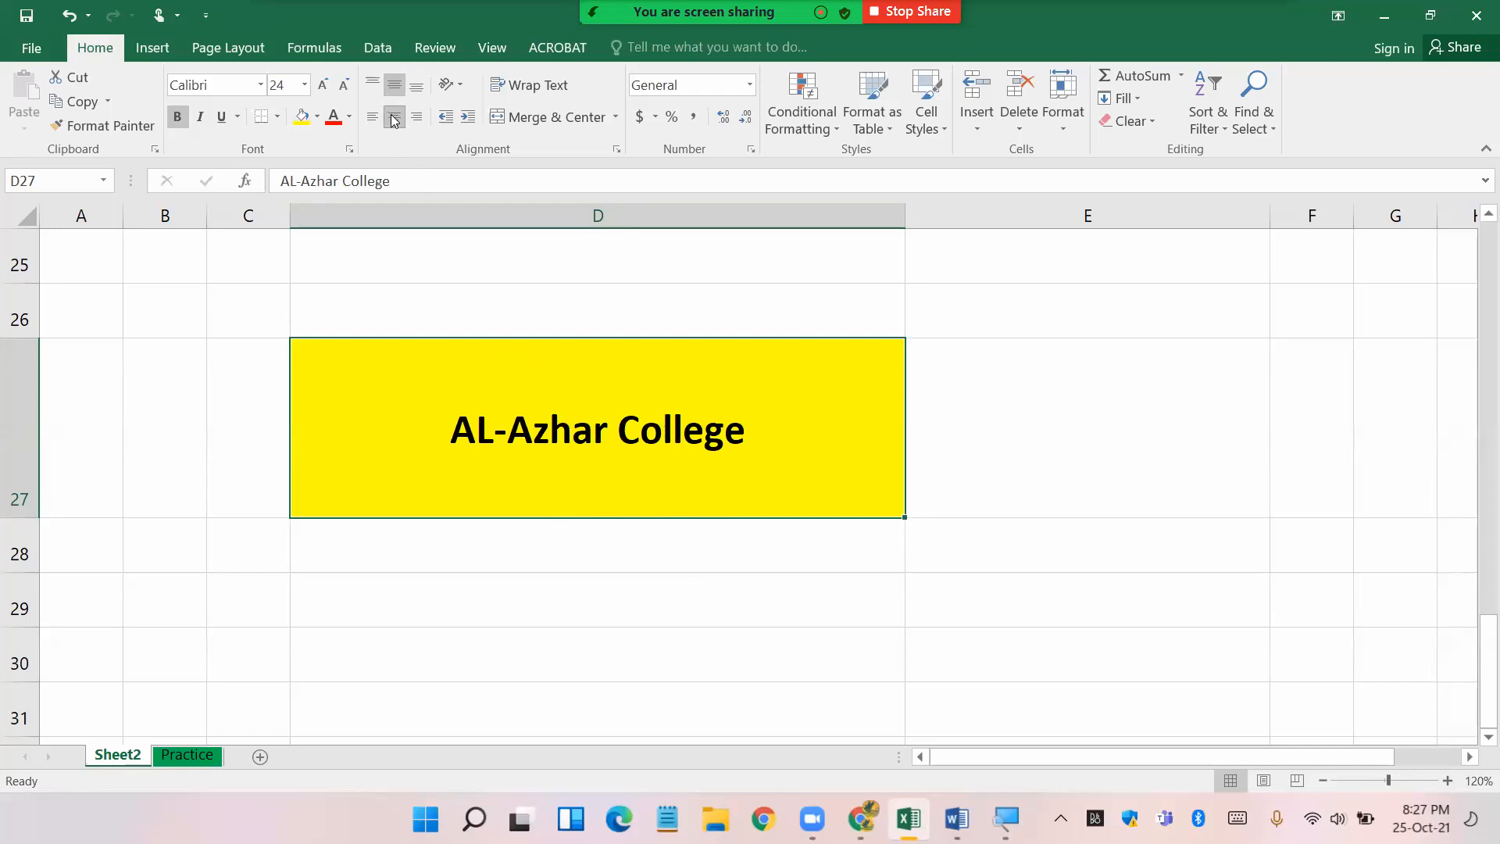
{"action": "left_click", "coordinate": [415, 85]}
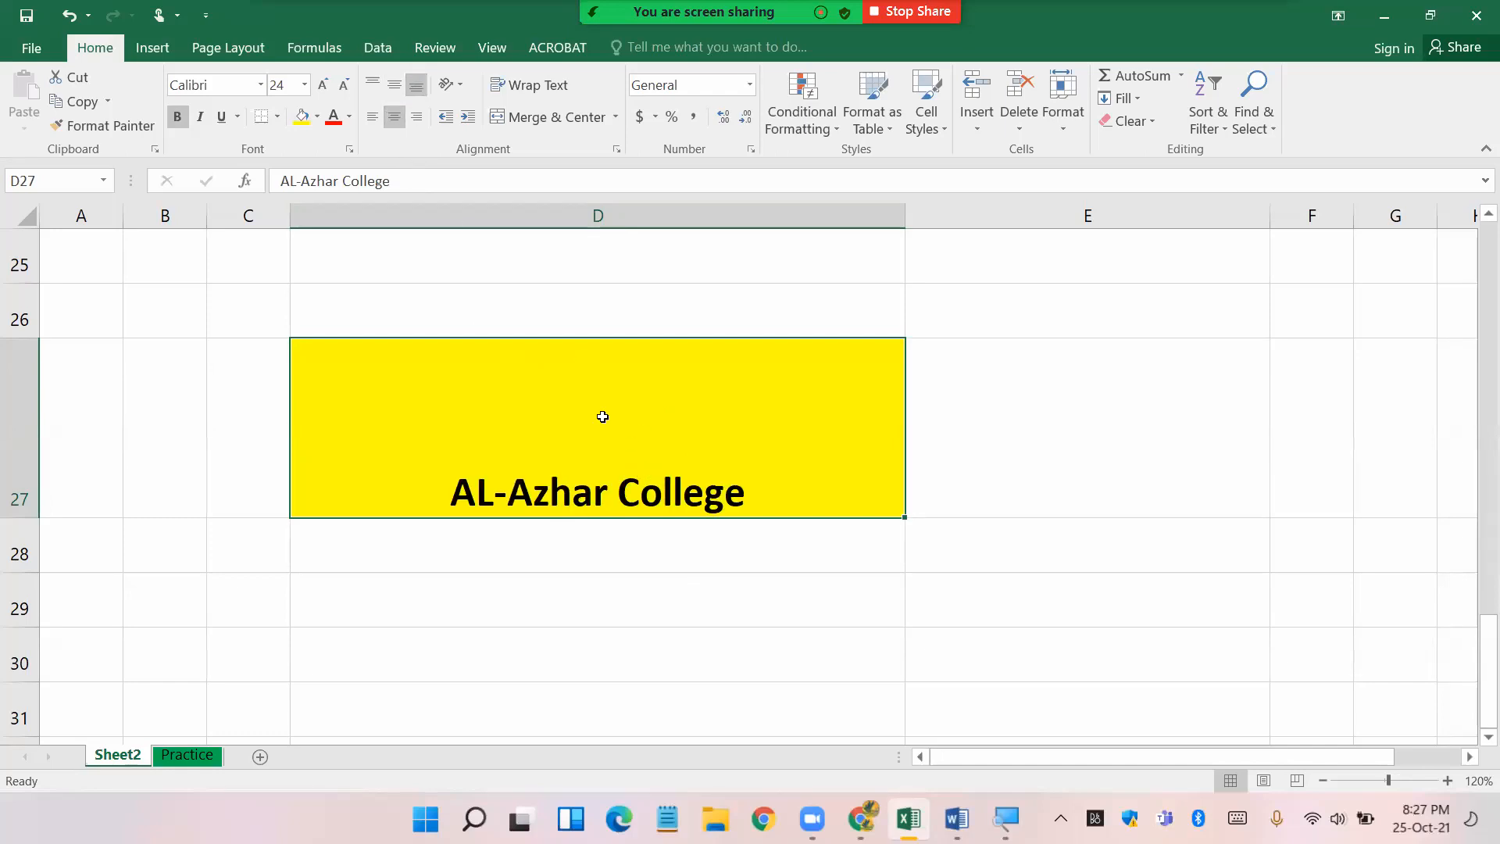
{"action": "left_click", "coordinate": [372, 84]}
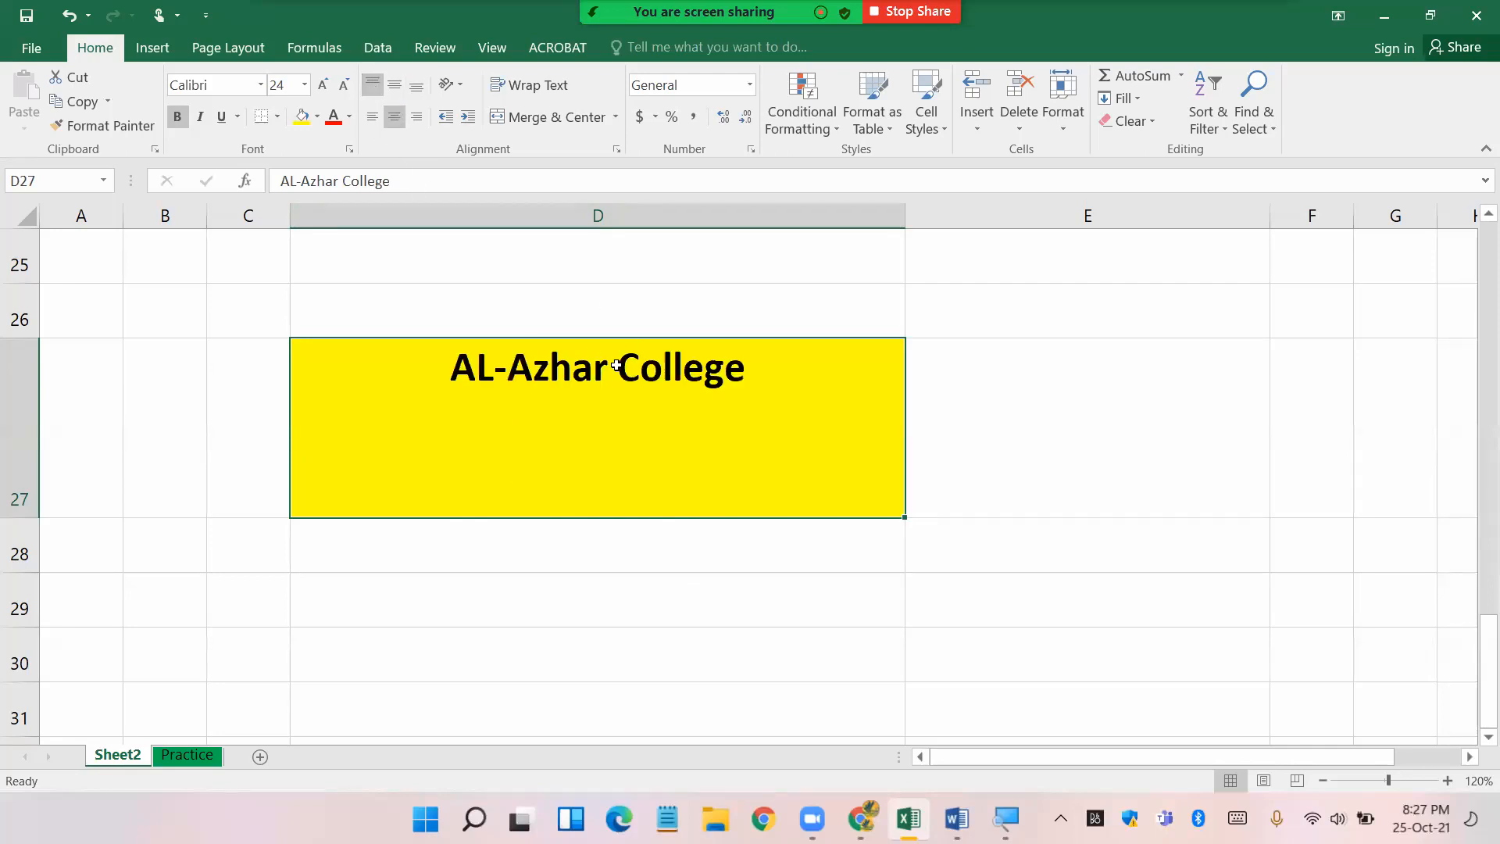
{"action": "left_click", "coordinate": [389, 85]}
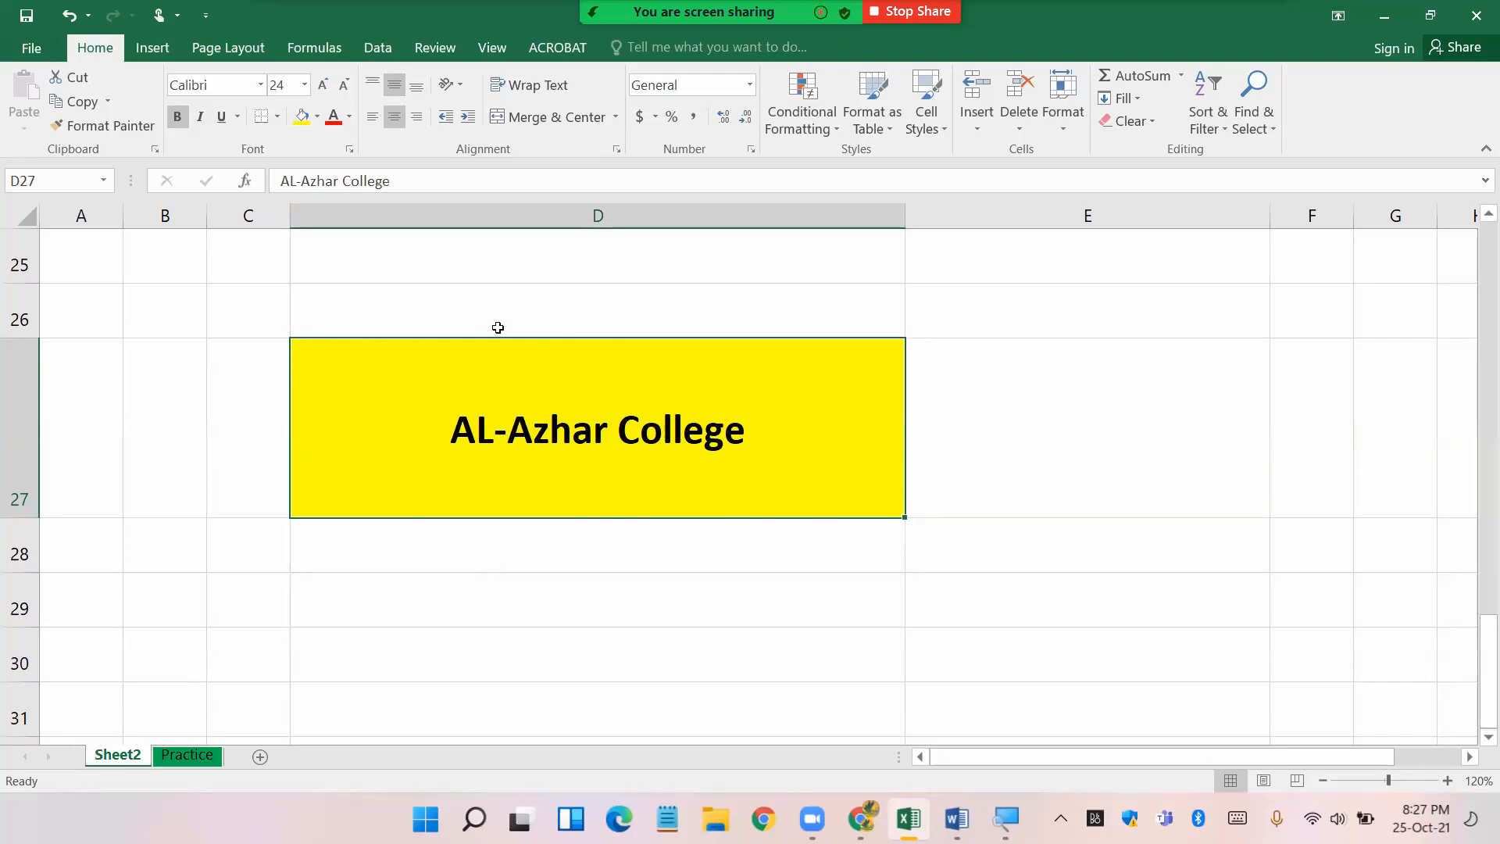
- Left-align the text in D27 and cycle its vertical alignment twice through top, middle and bottom
{"action": "left_click", "coordinate": [375, 117]}
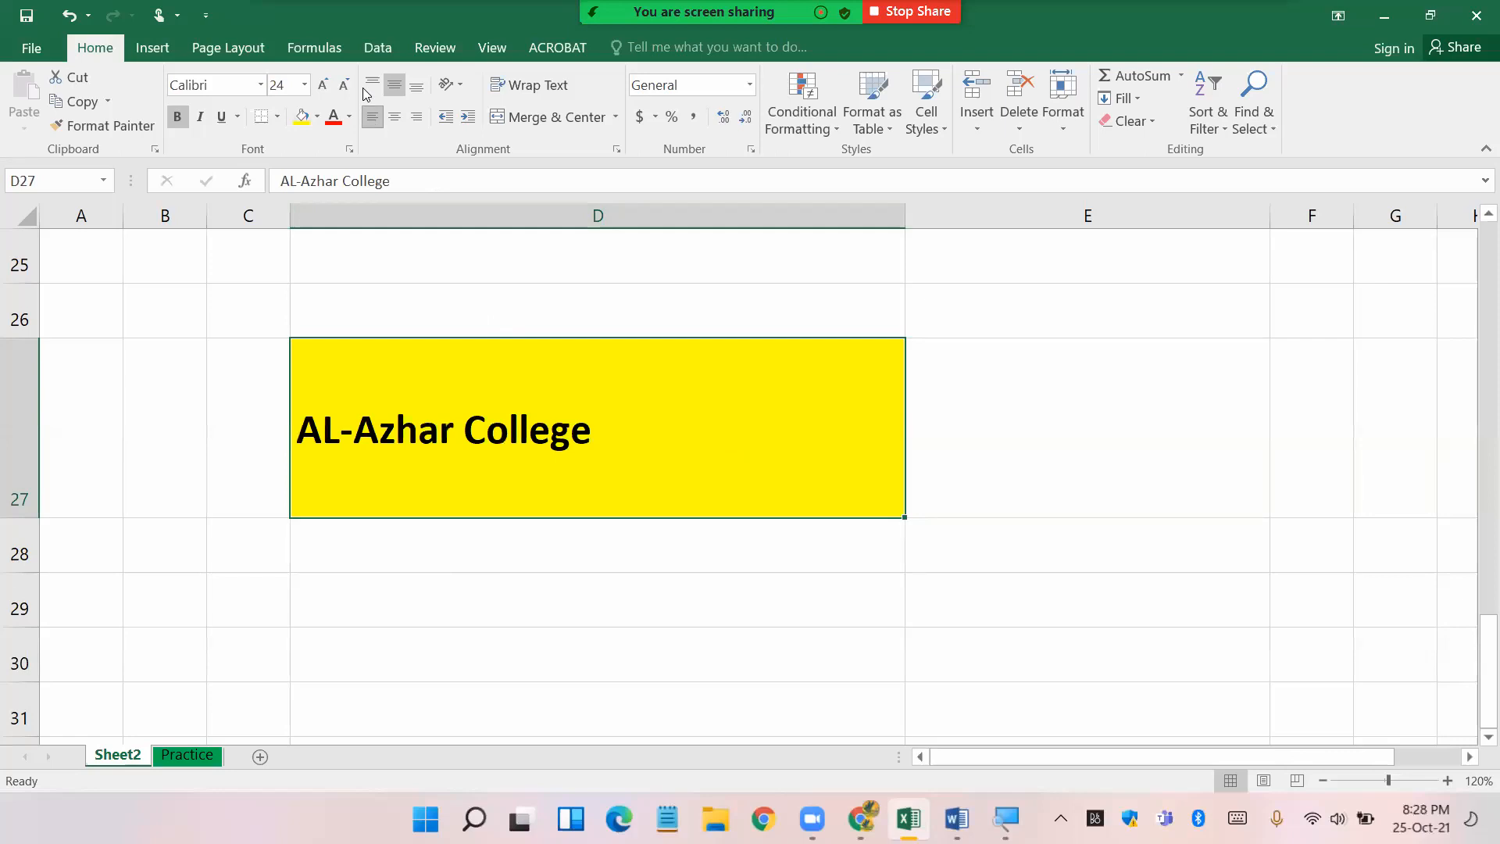
{"action": "left_click", "coordinate": [375, 92]}
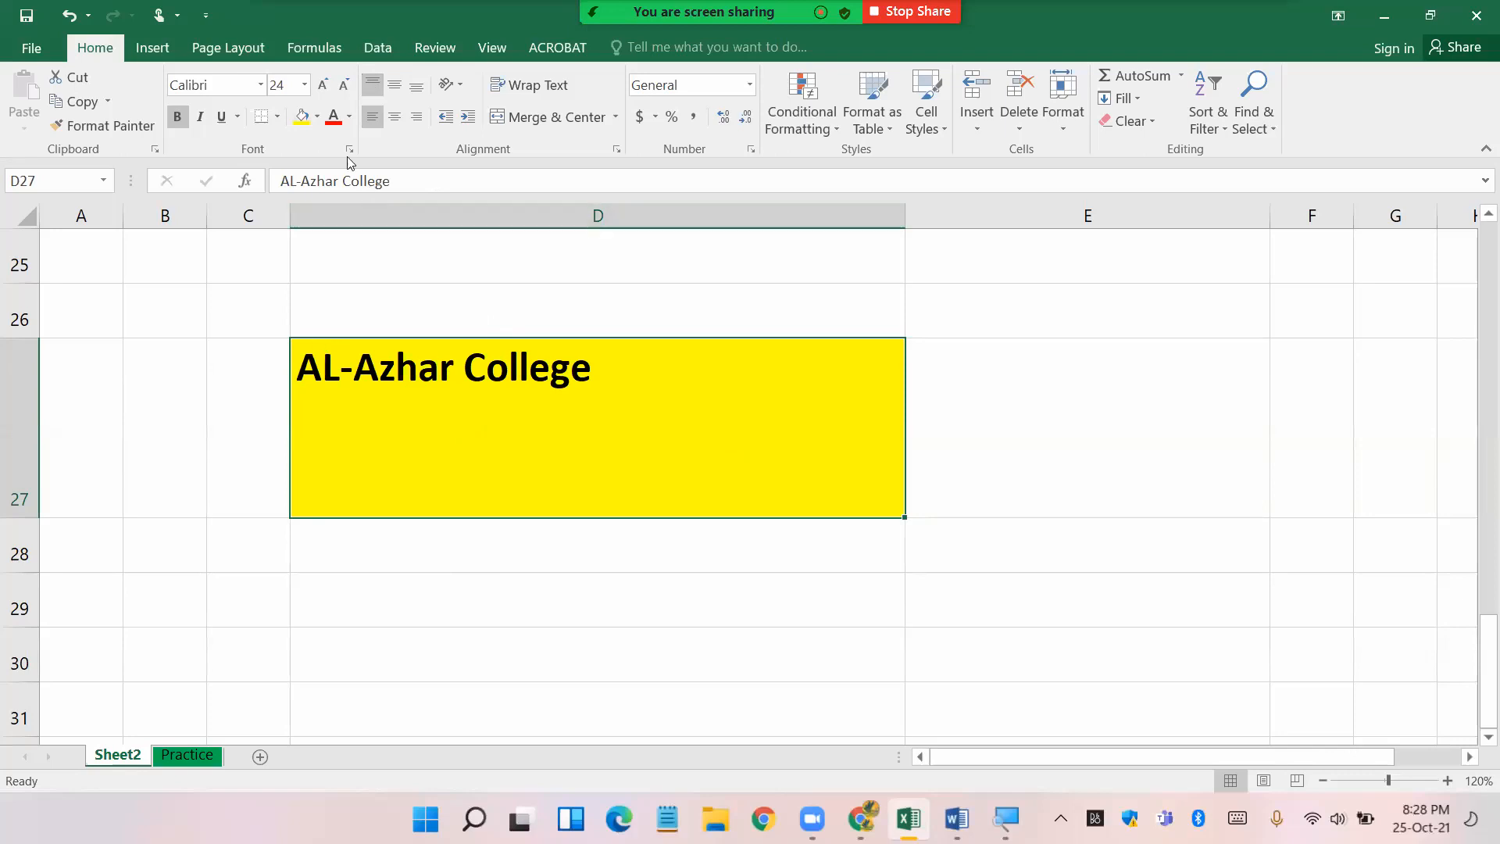
{"action": "left_click", "coordinate": [389, 83]}
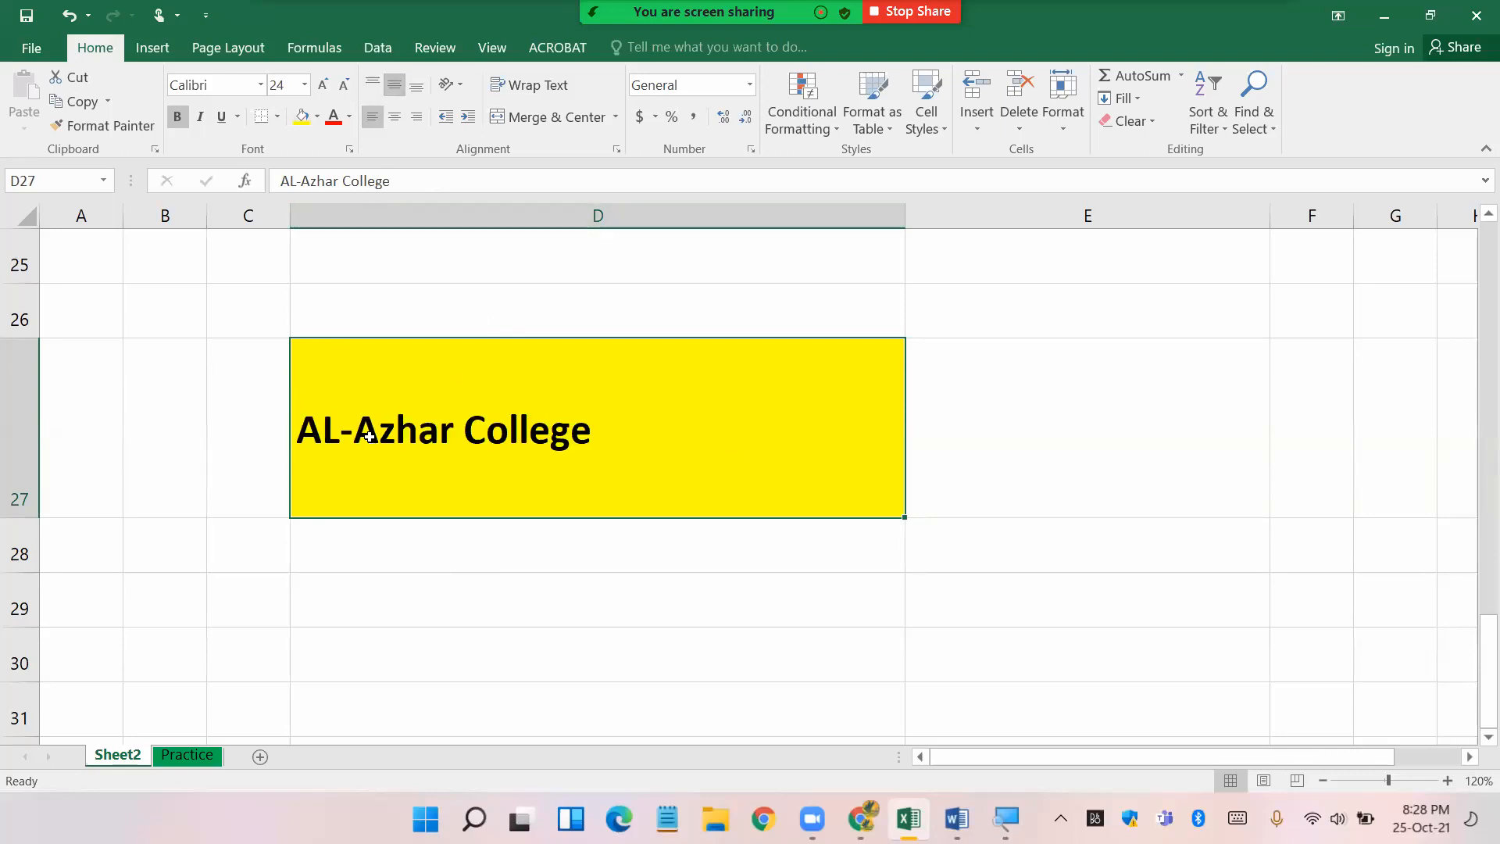
{"action": "left_click", "coordinate": [417, 85]}
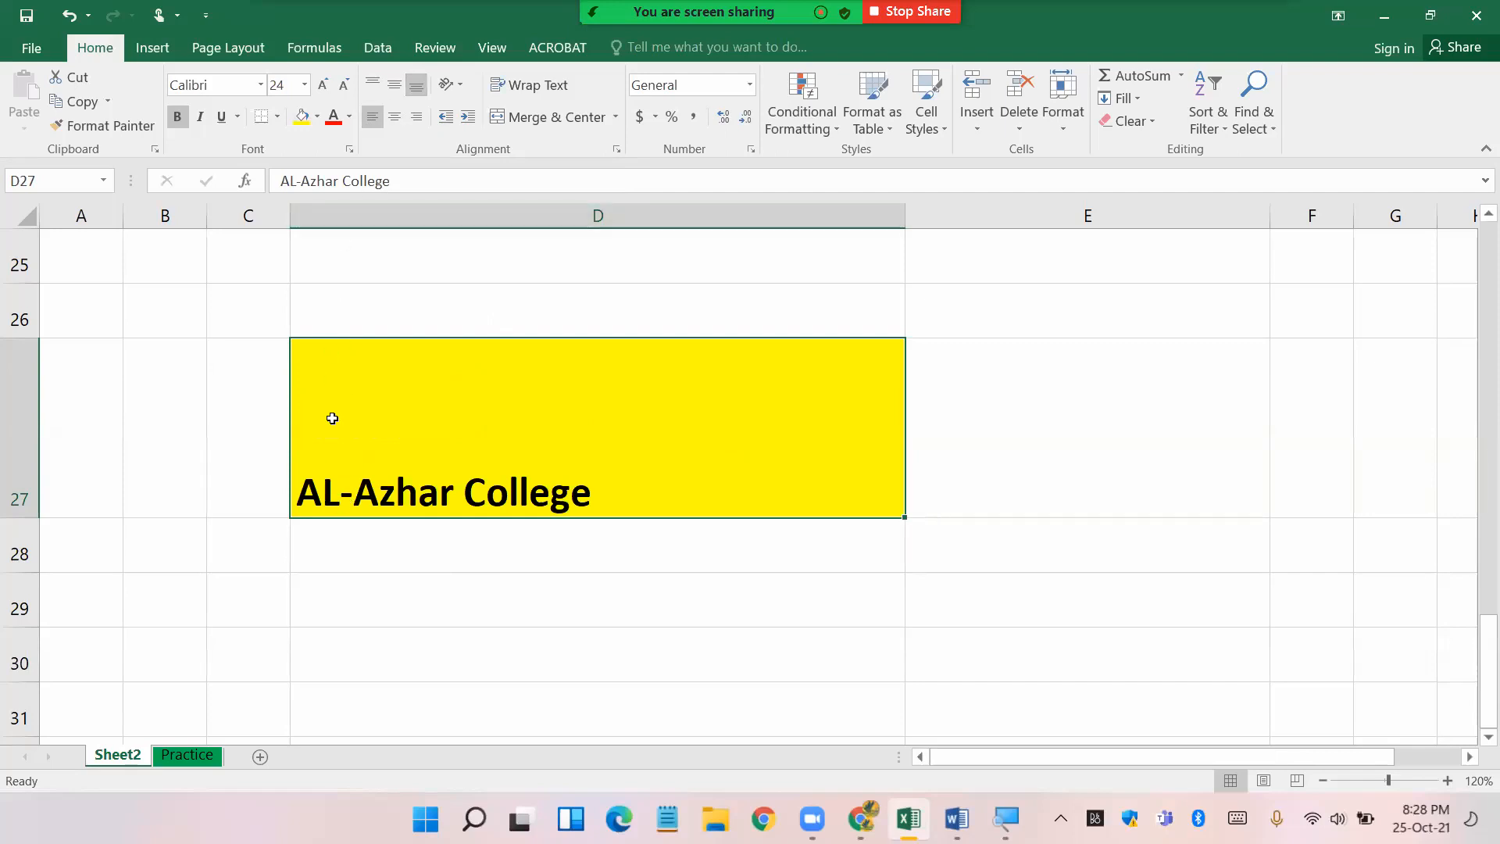
{"action": "left_click", "coordinate": [365, 83]}
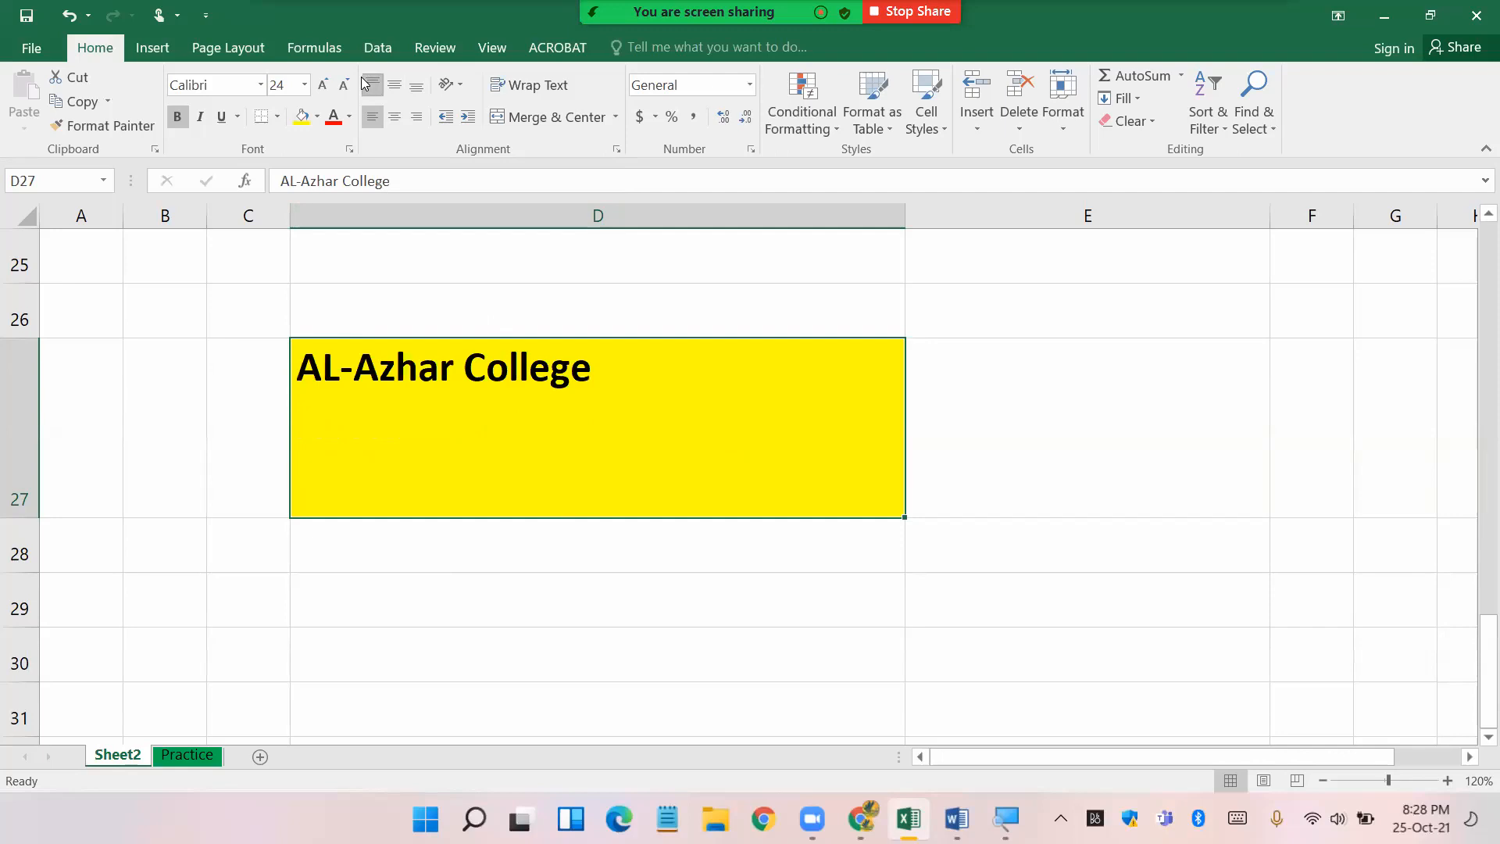
{"action": "left_click", "coordinate": [395, 86]}
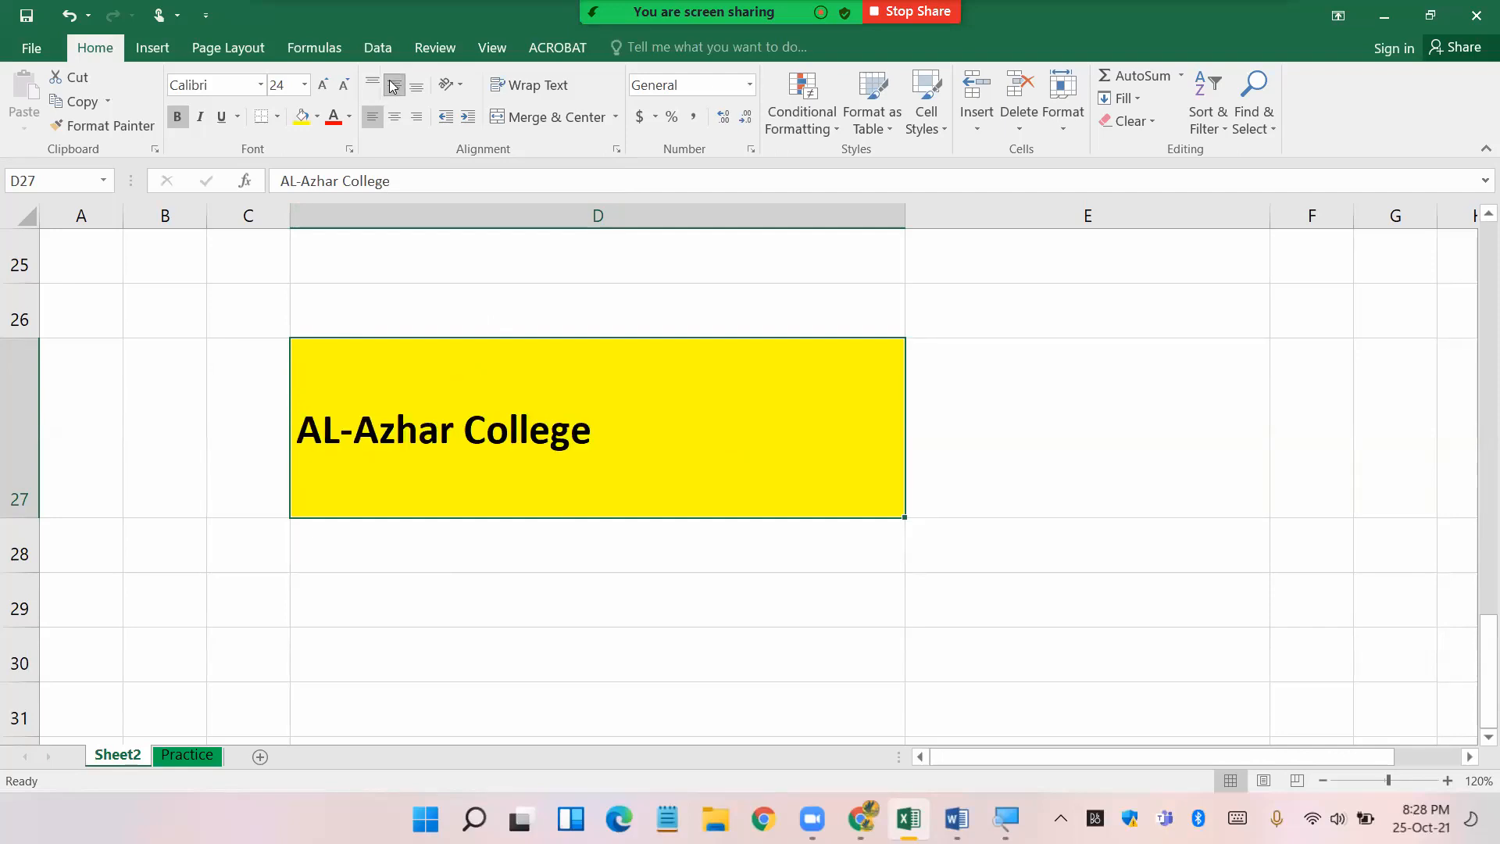
{"action": "left_click", "coordinate": [416, 92]}
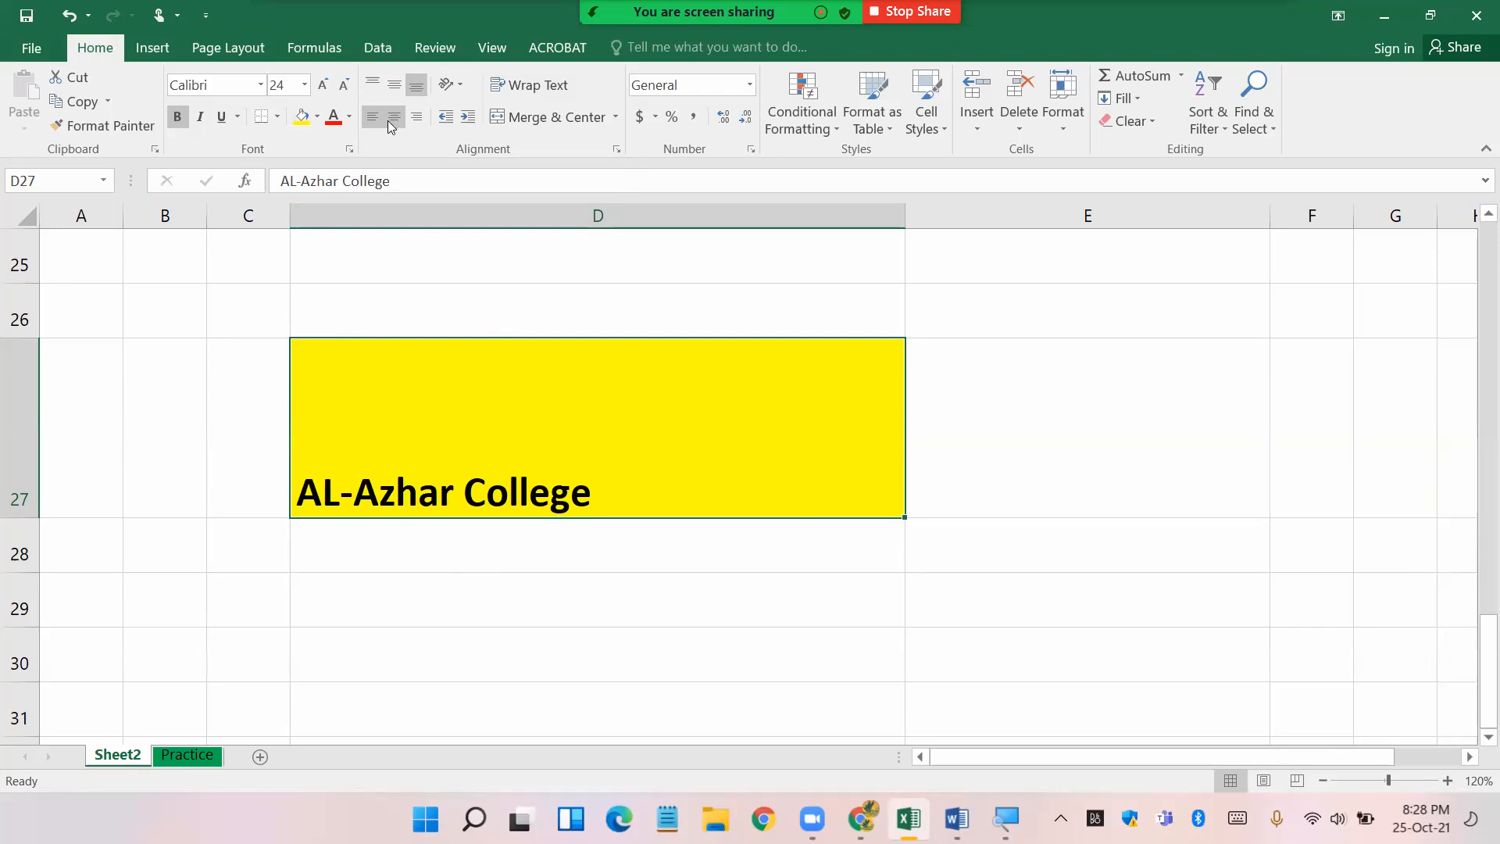
- Center D27's text horizontally, try middle and top vertical alignment, and finish with the text right-aligned at the top of the cell
{"action": "left_click", "coordinate": [394, 117]}
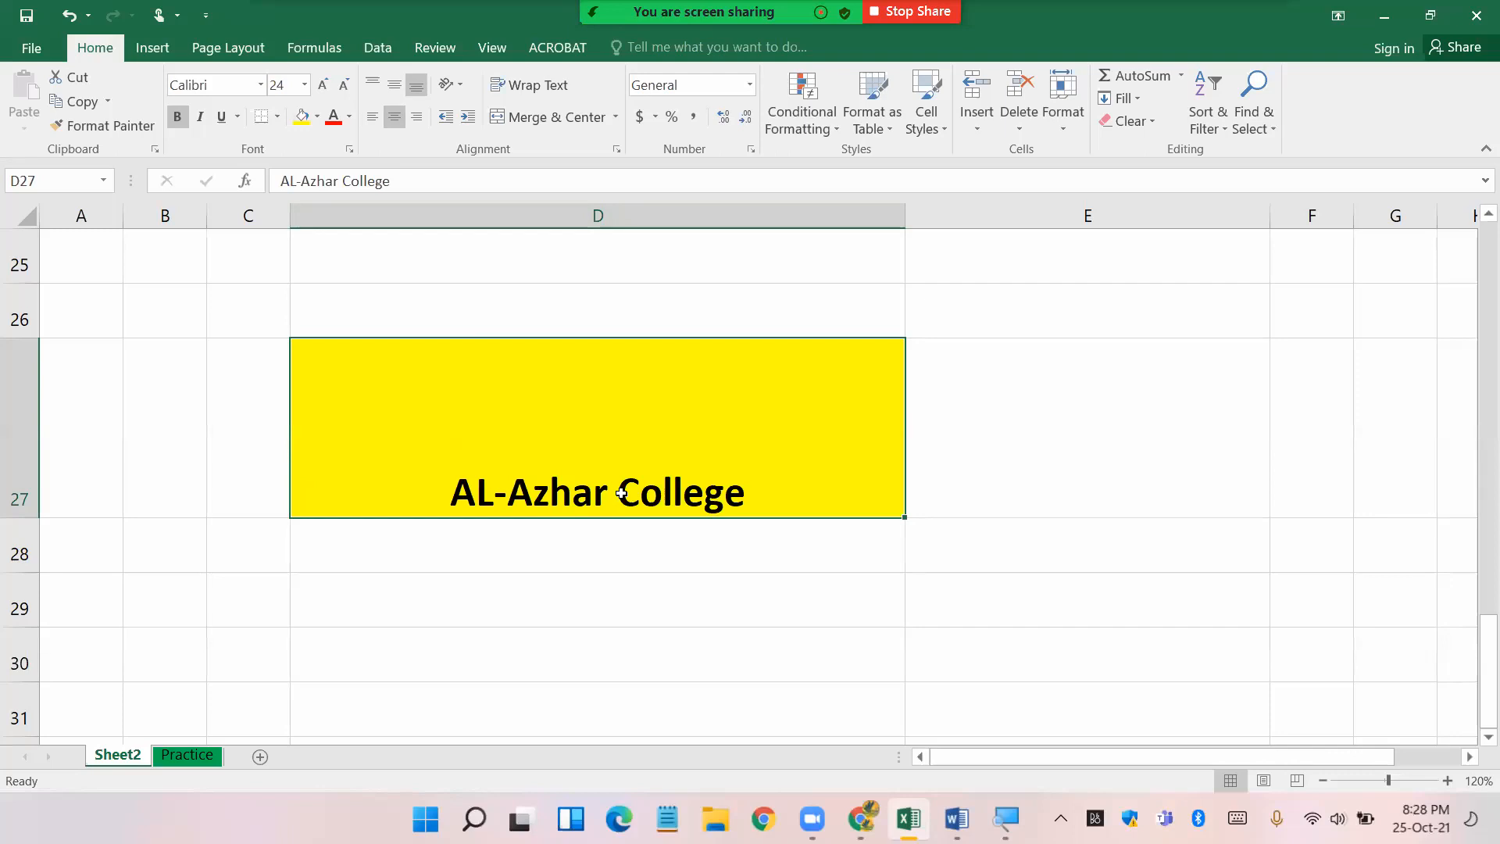
{"action": "left_click", "coordinate": [397, 89]}
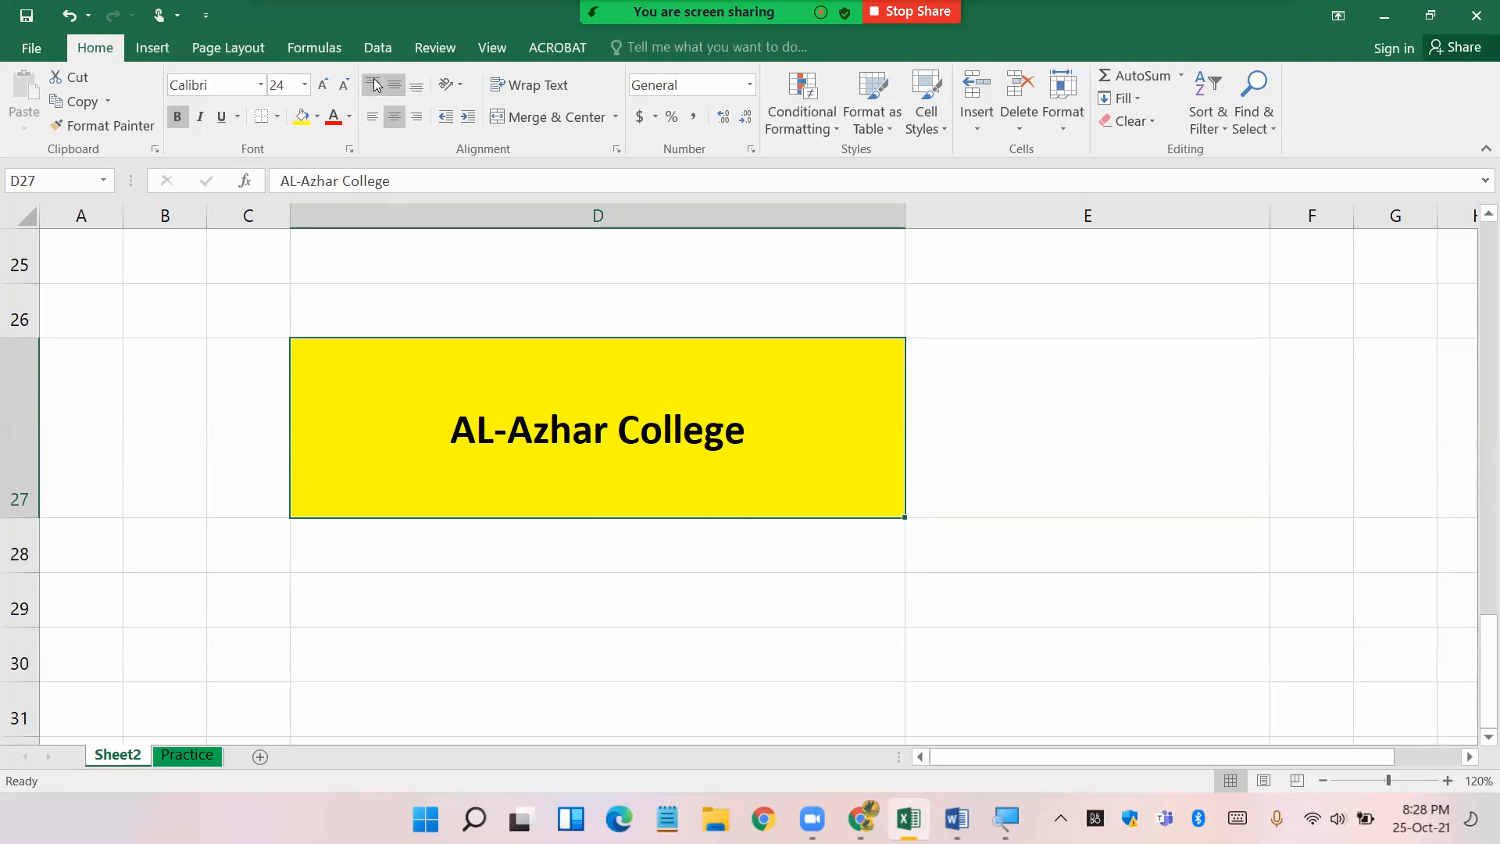
{"action": "left_click", "coordinate": [374, 85]}
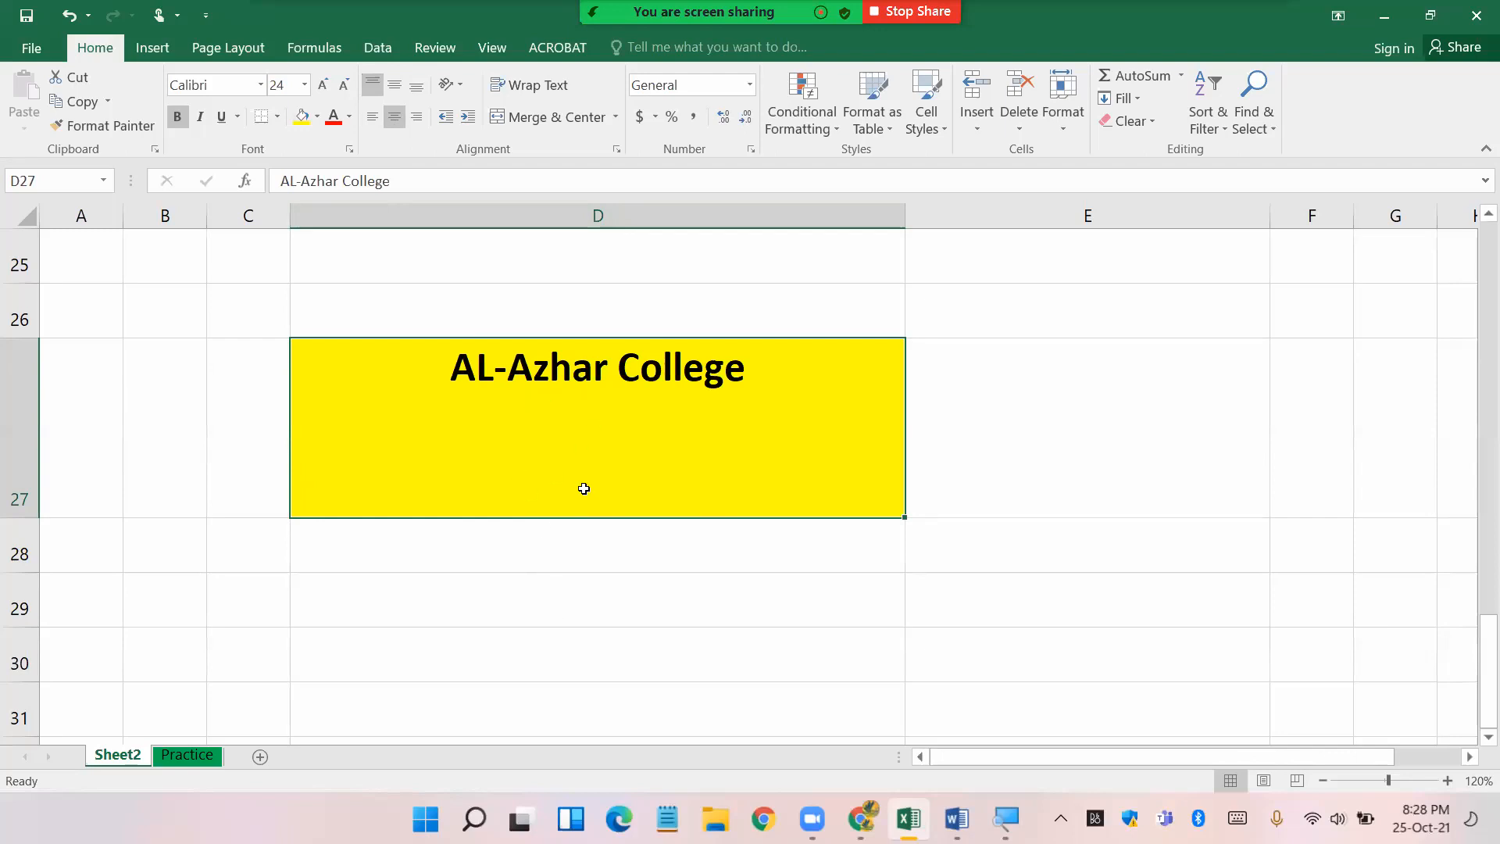
{"action": "left_click", "coordinate": [416, 118]}
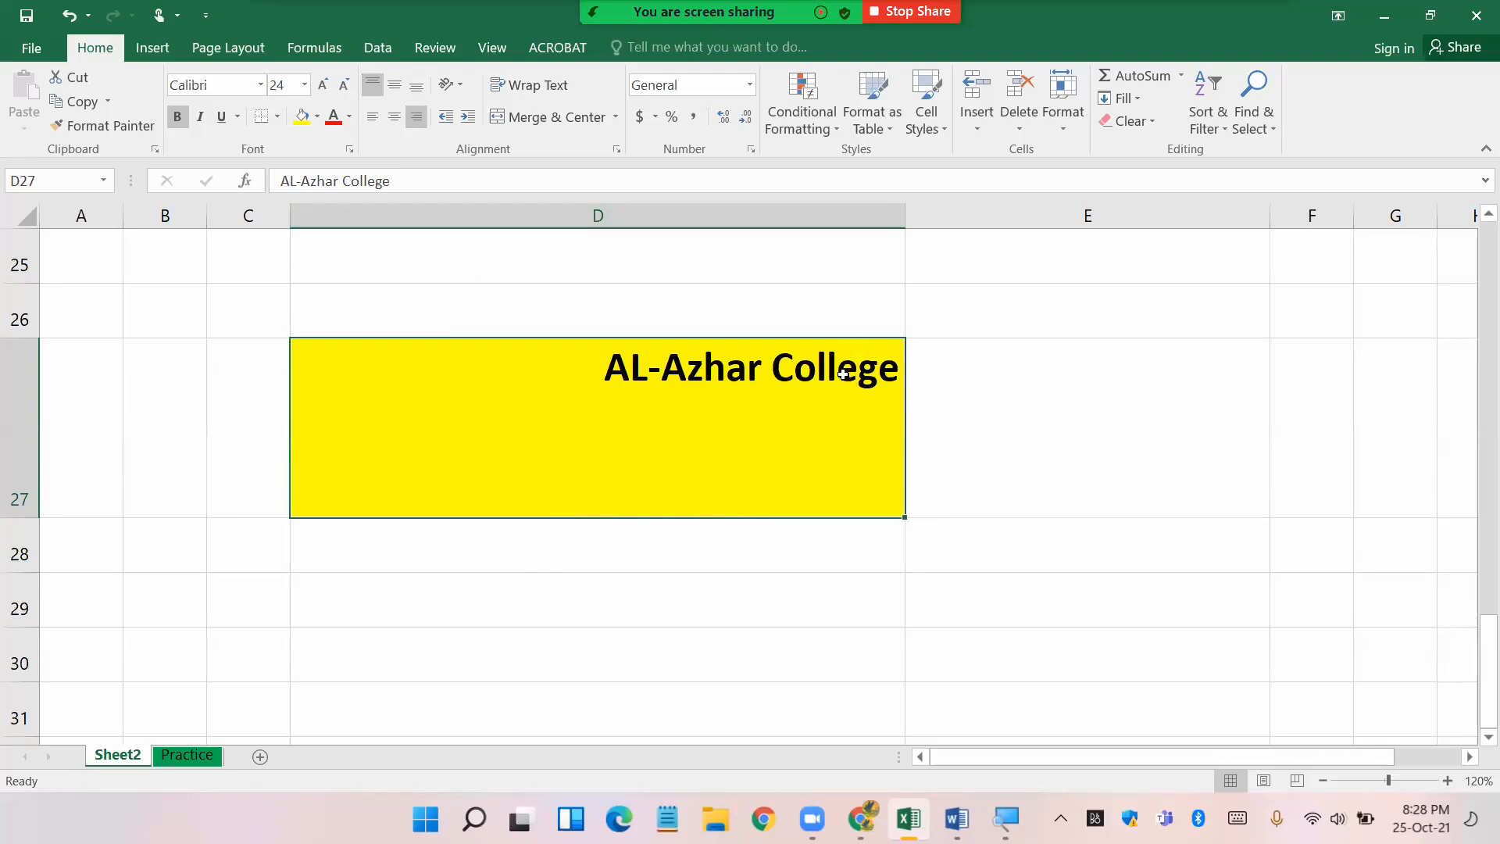
- Try middle and bottom alignment on D27's right-aligned text, center it horizontally, and finish with it vertically in the middle
{"action": "left_click", "coordinate": [395, 85]}
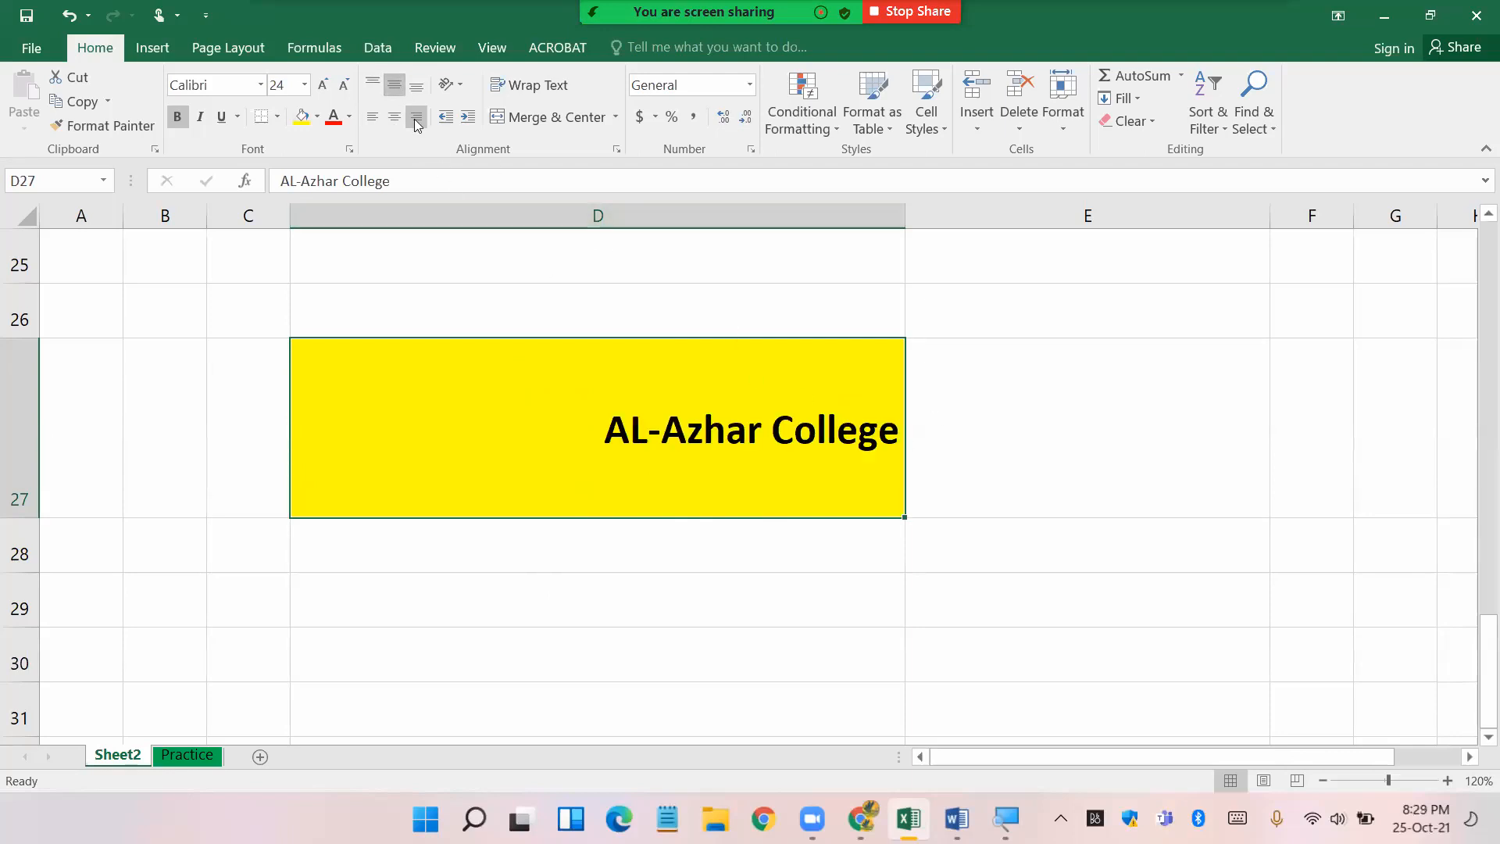
{"action": "left_click", "coordinate": [418, 84]}
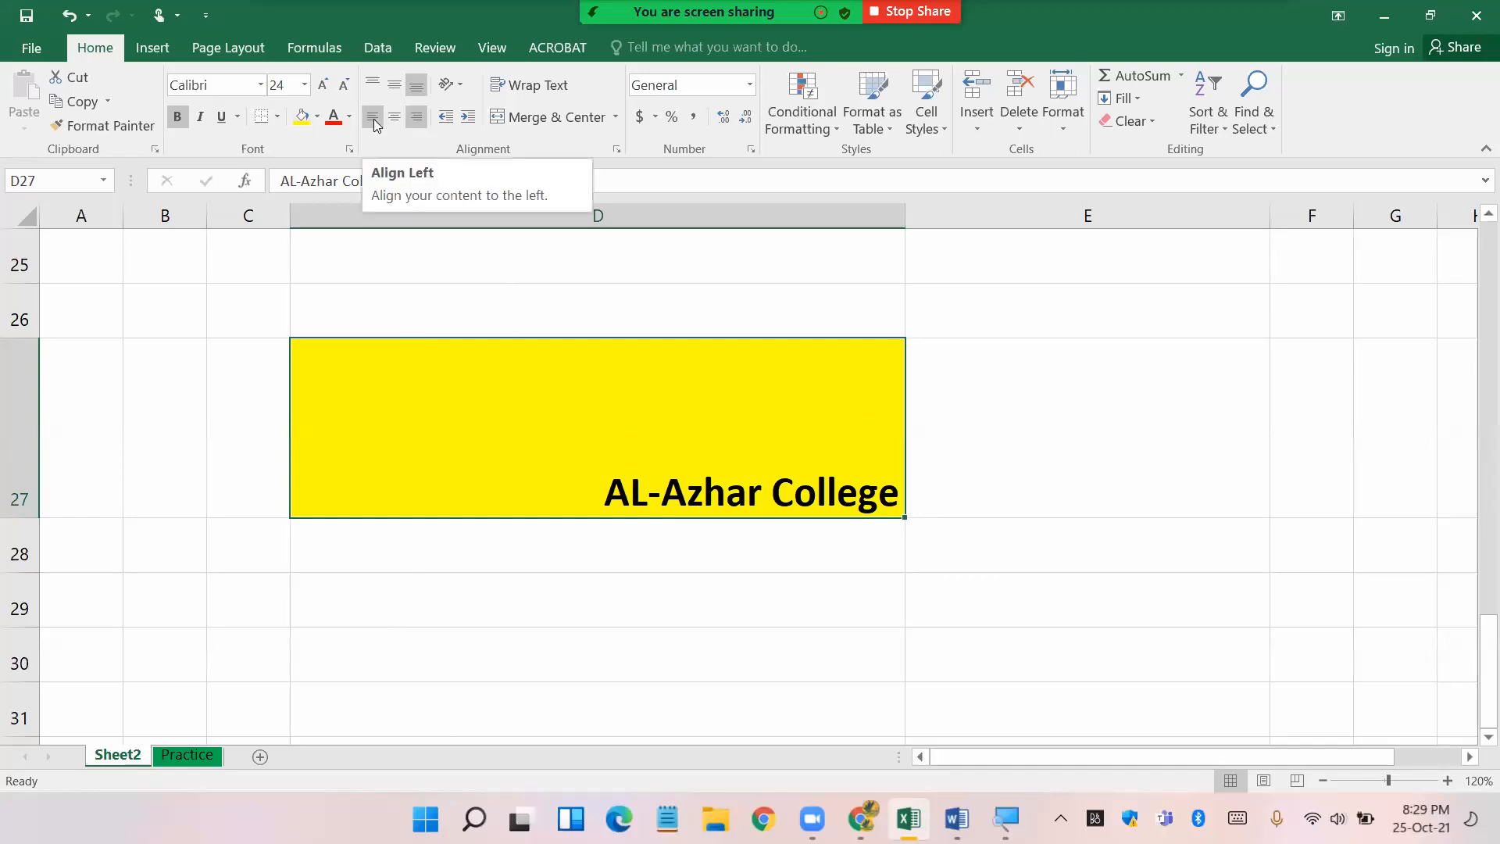
{"action": "left_click", "coordinate": [399, 121]}
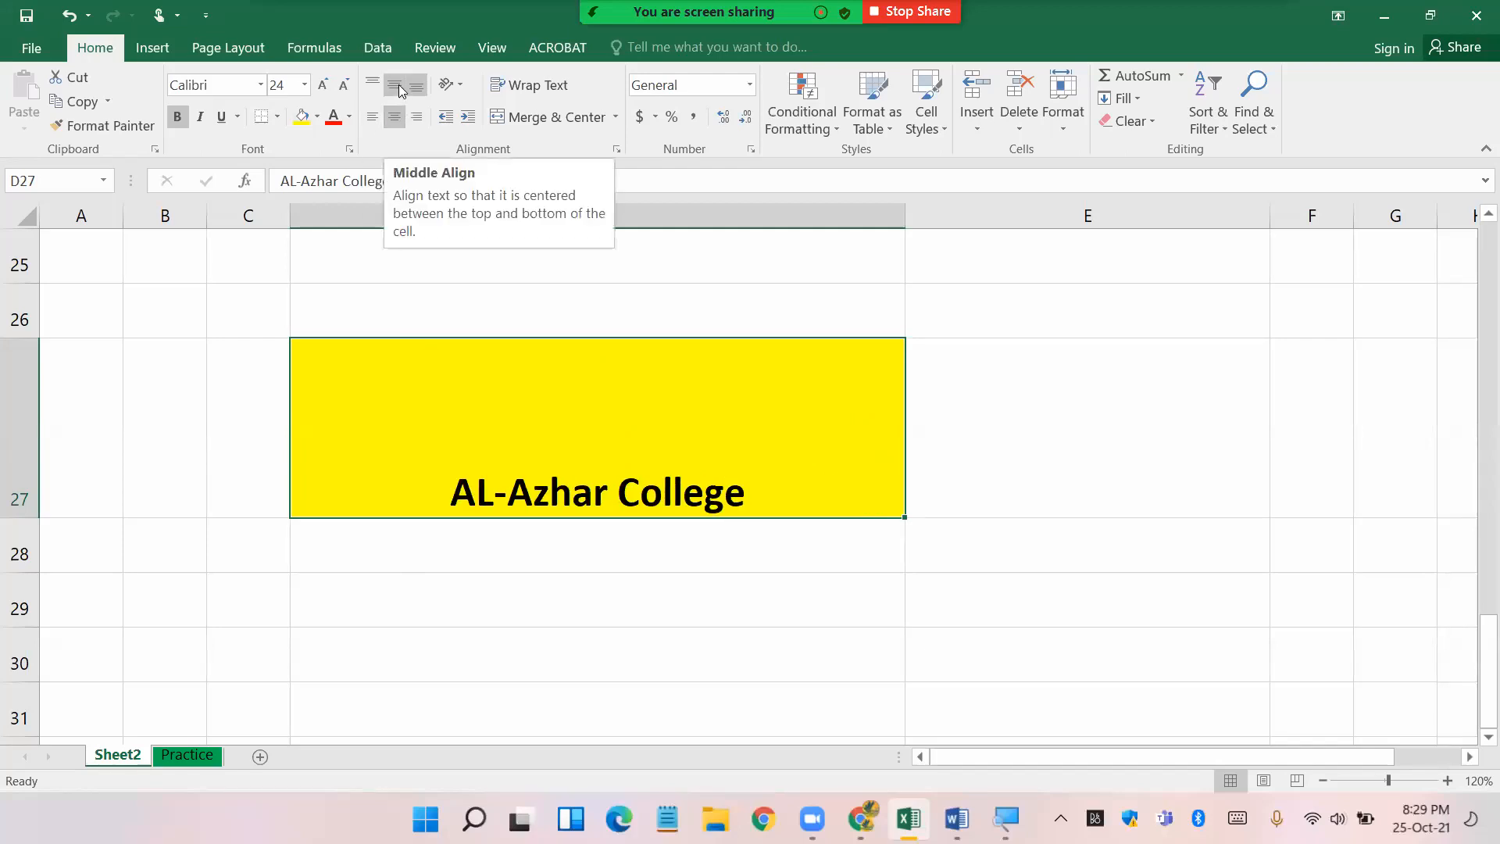
{"action": "left_click", "coordinate": [397, 86]}
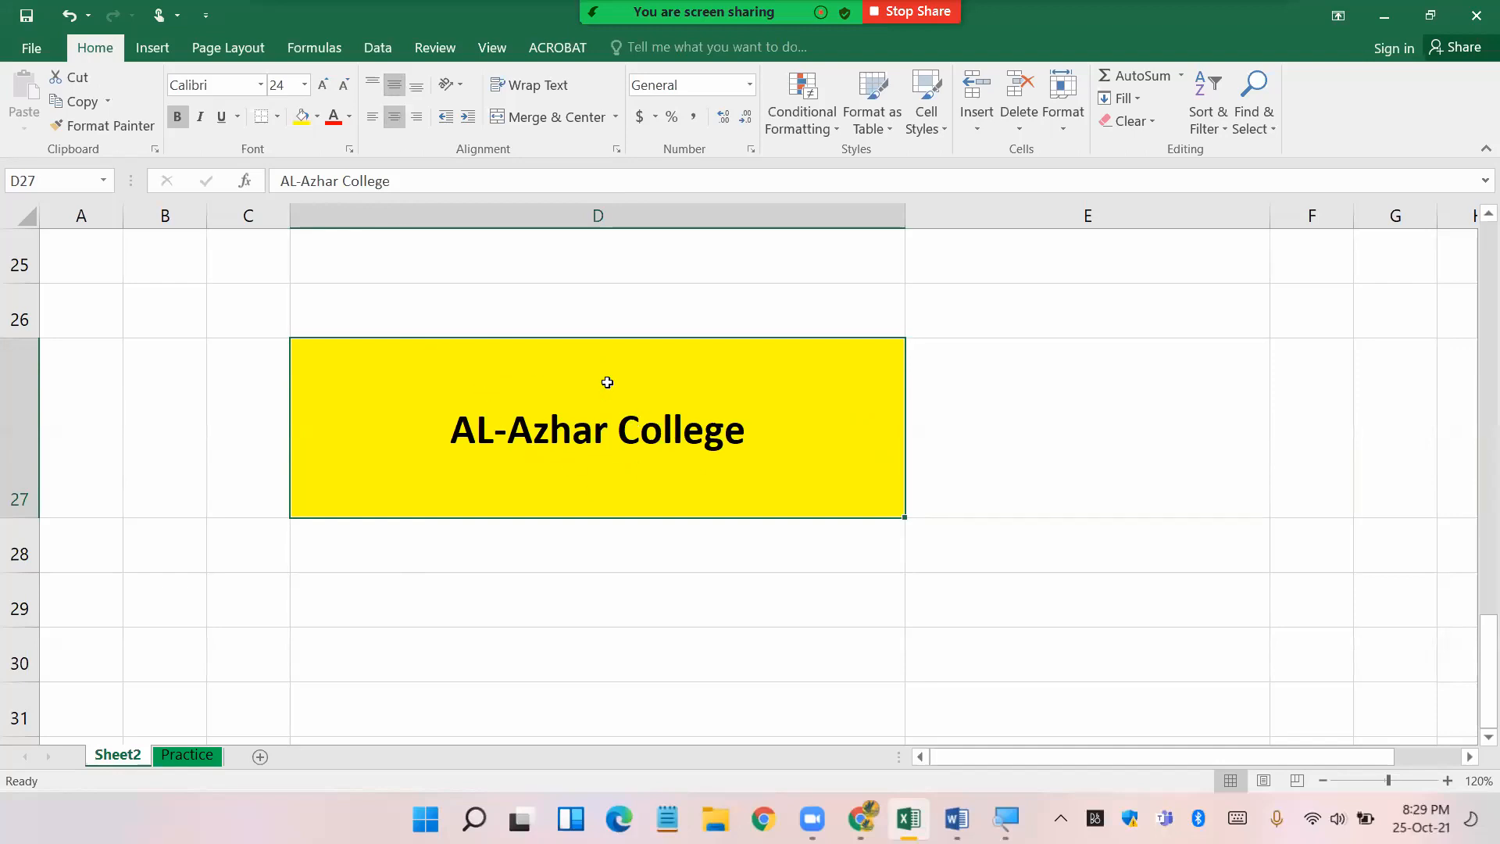
{"action": "left_click", "coordinate": [418, 88]}
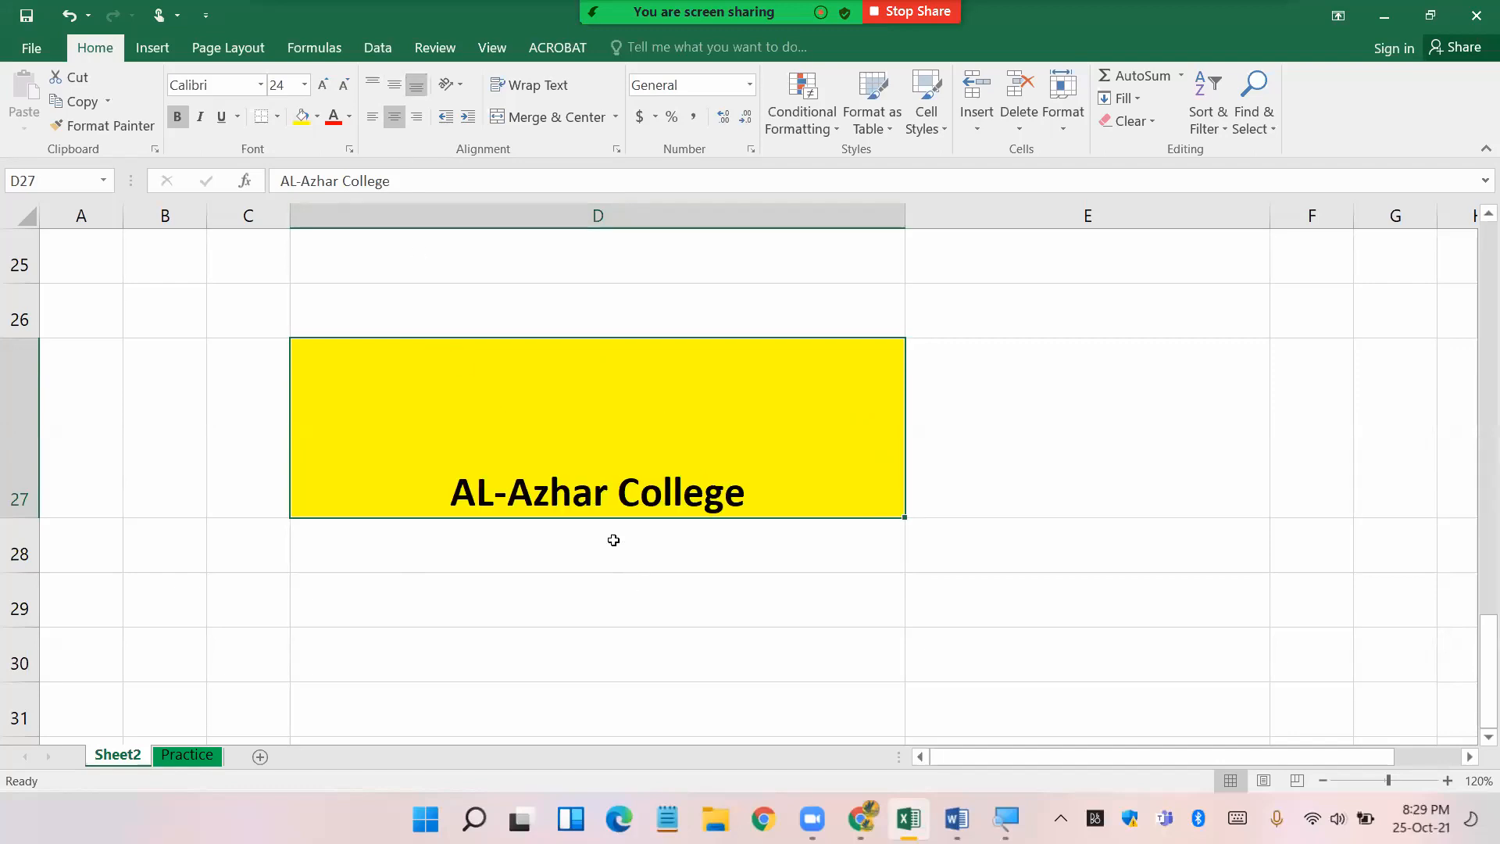
{"action": "left_click", "coordinate": [397, 84]}
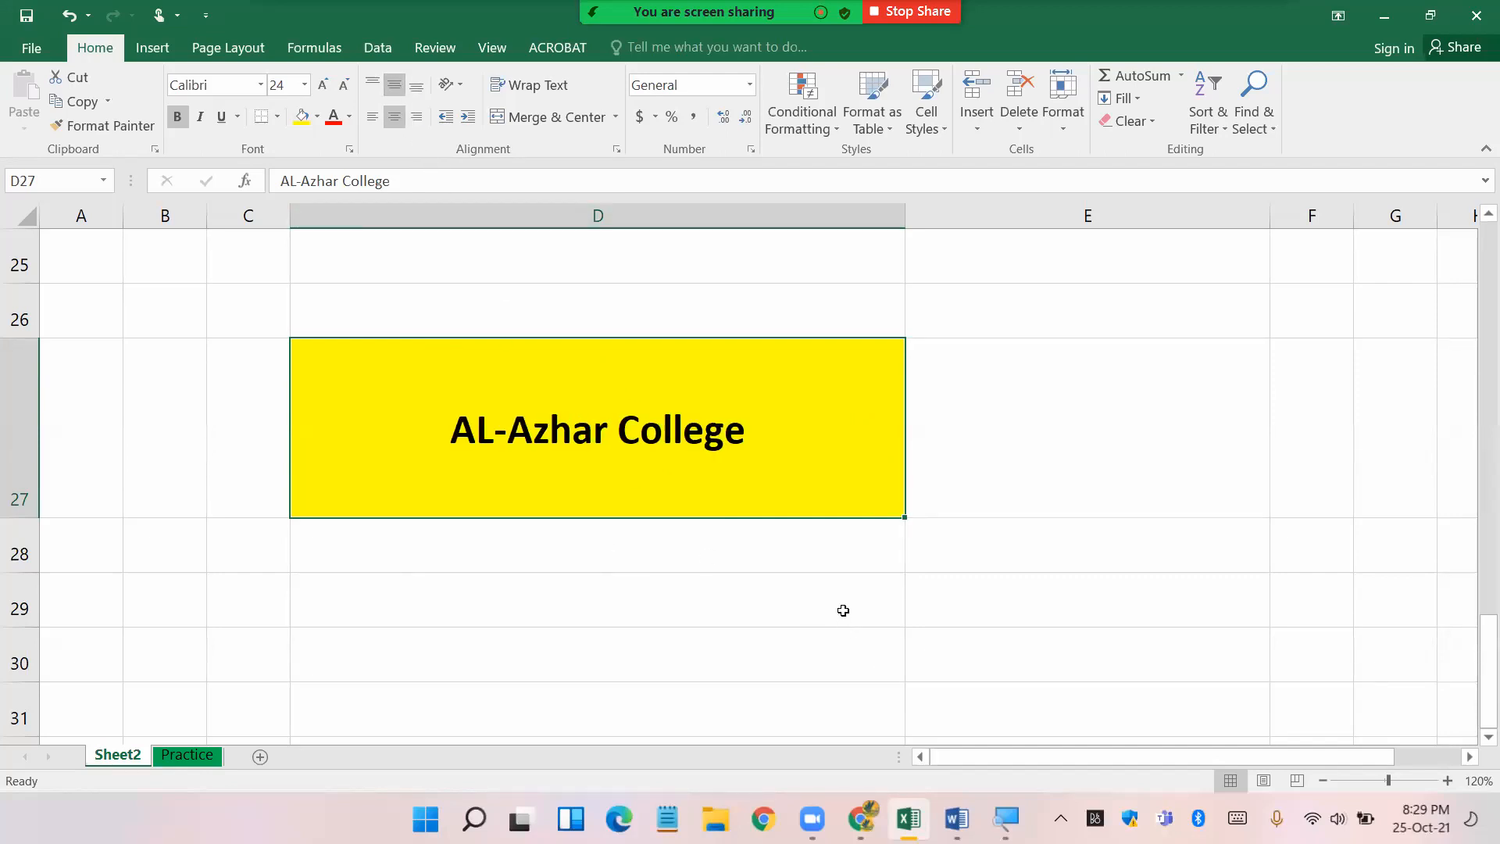
- Center the ICT text in D9 horizontally, try right alignment, and center it again
{"action": "scroll", "coordinate": [843, 610], "scroll_direction": "up", "scroll_amount": 7}
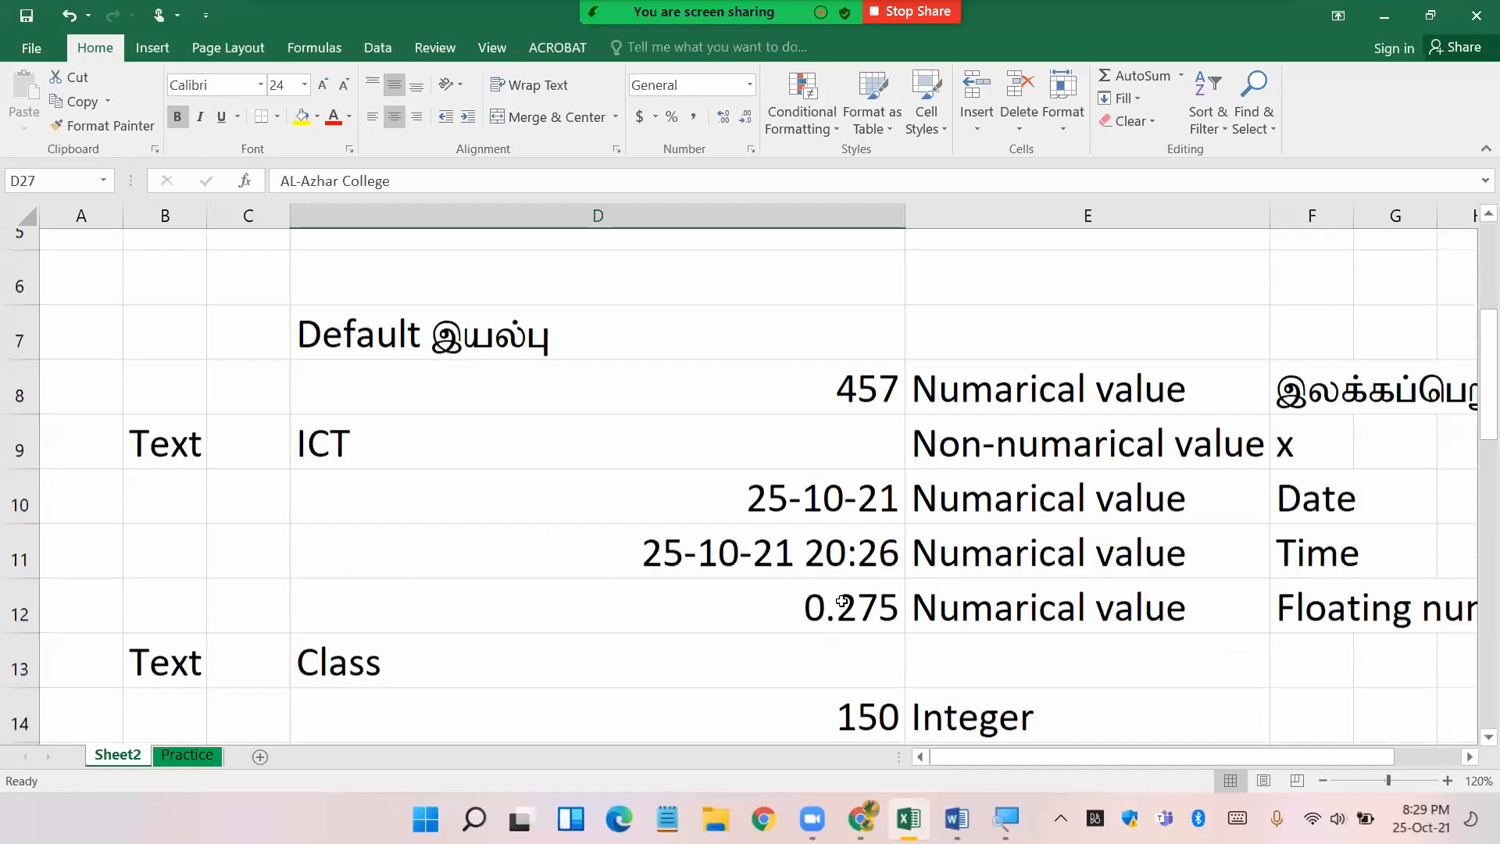
{"action": "scroll", "coordinate": [843, 601], "scroll_direction": "down", "scroll_amount": 1}
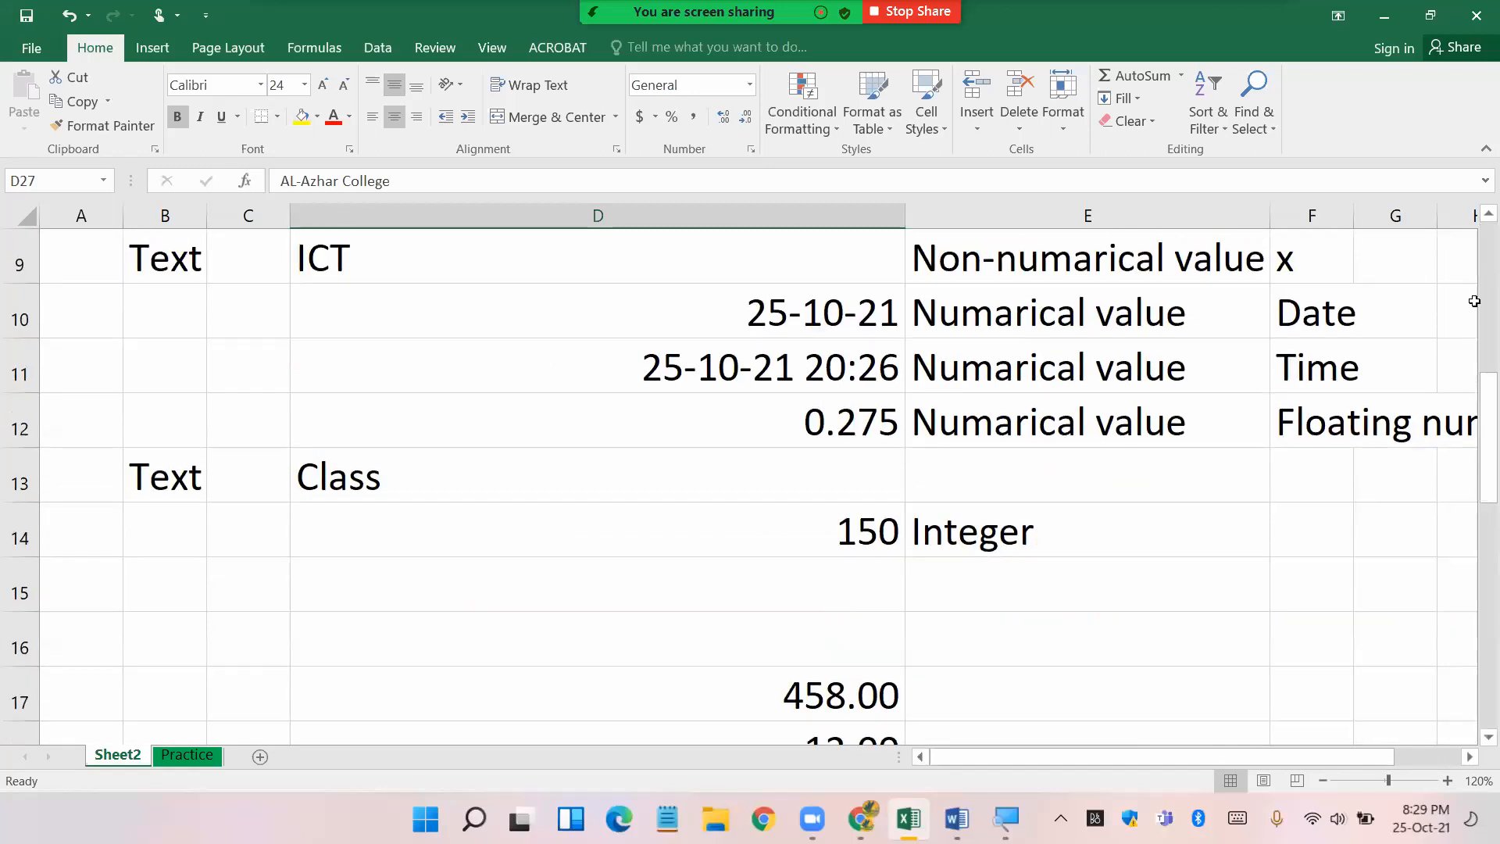
{"action": "left_click", "coordinate": [1488, 214]}
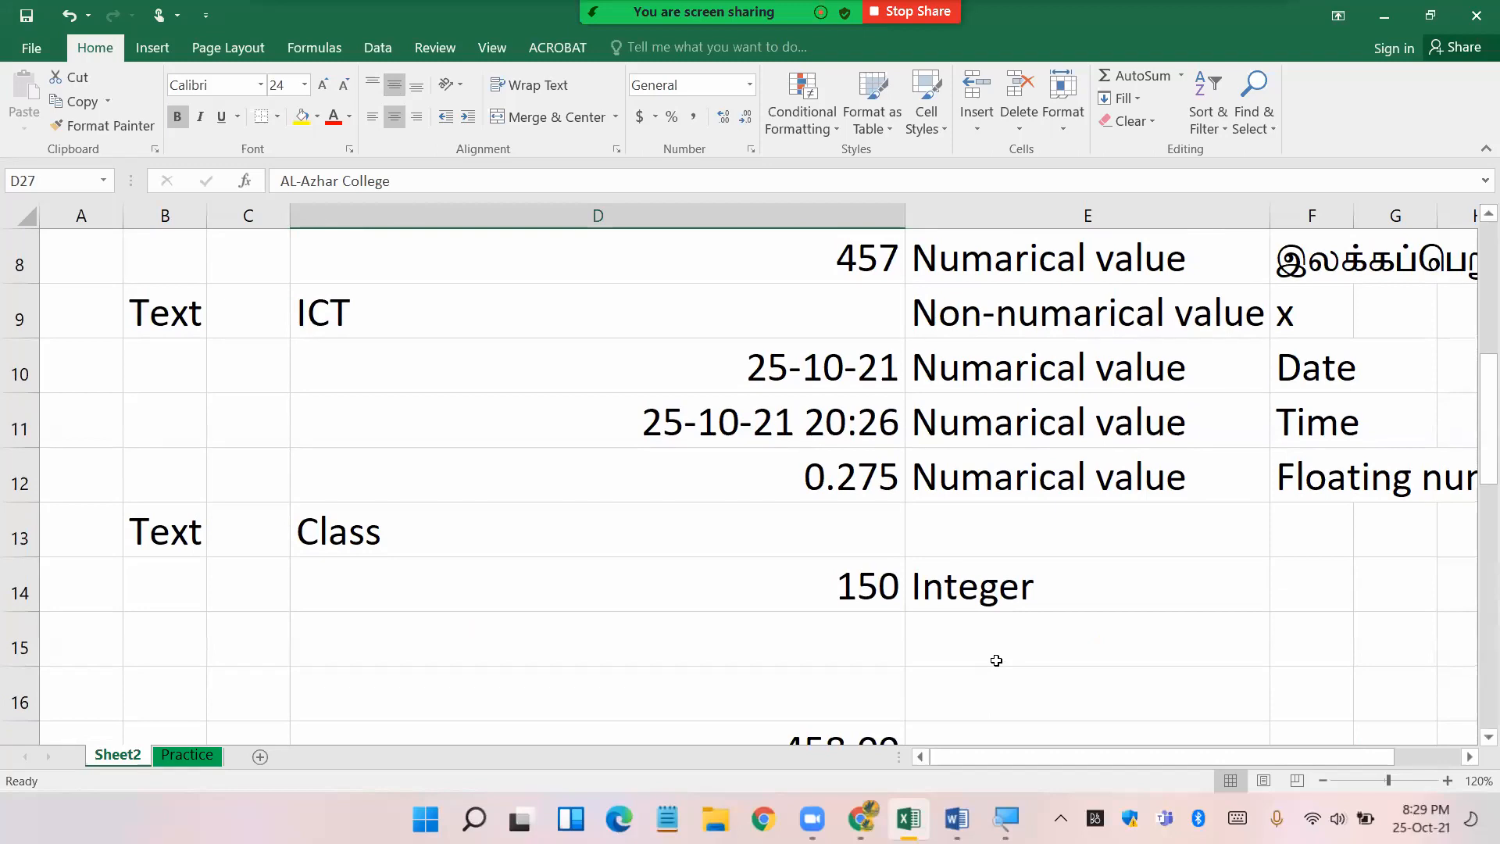
{"action": "left_click", "coordinate": [1488, 213]}
{"action": "left_click", "coordinate": [1487, 213]}
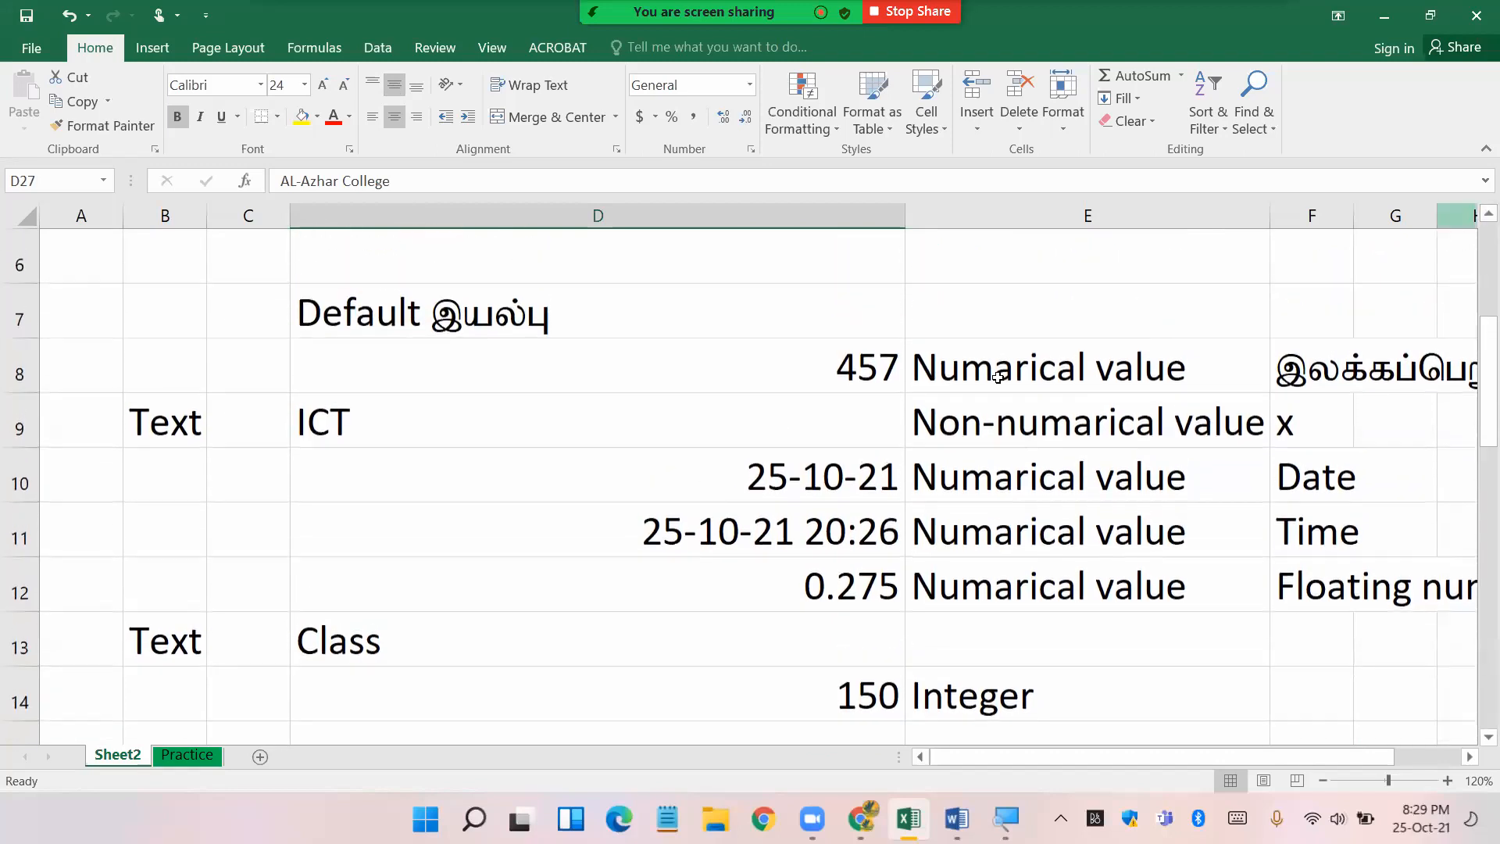
{"action": "left_click", "coordinate": [366, 424]}
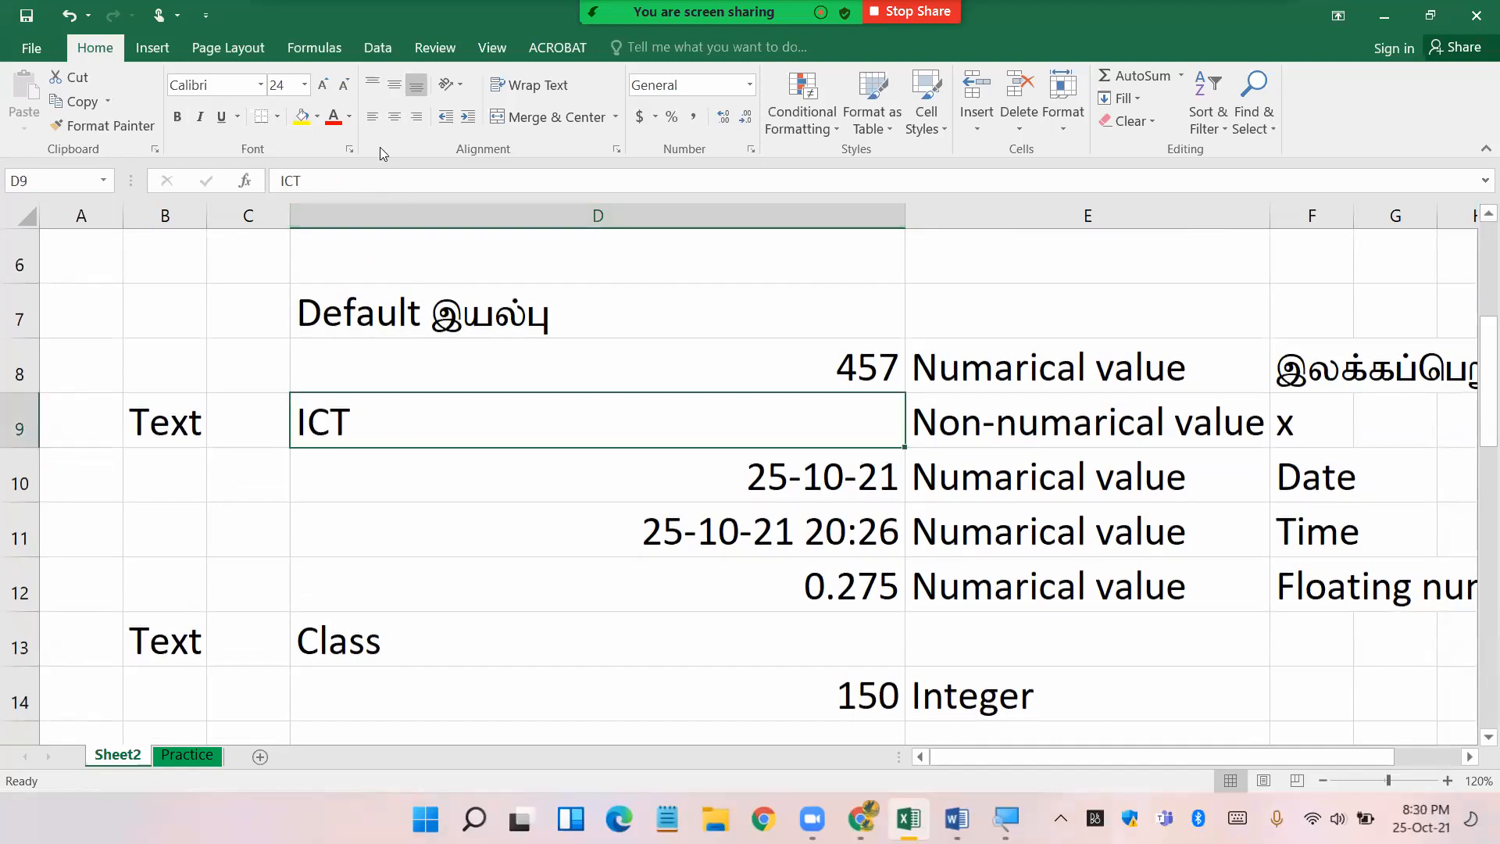
{"action": "left_click", "coordinate": [395, 116]}
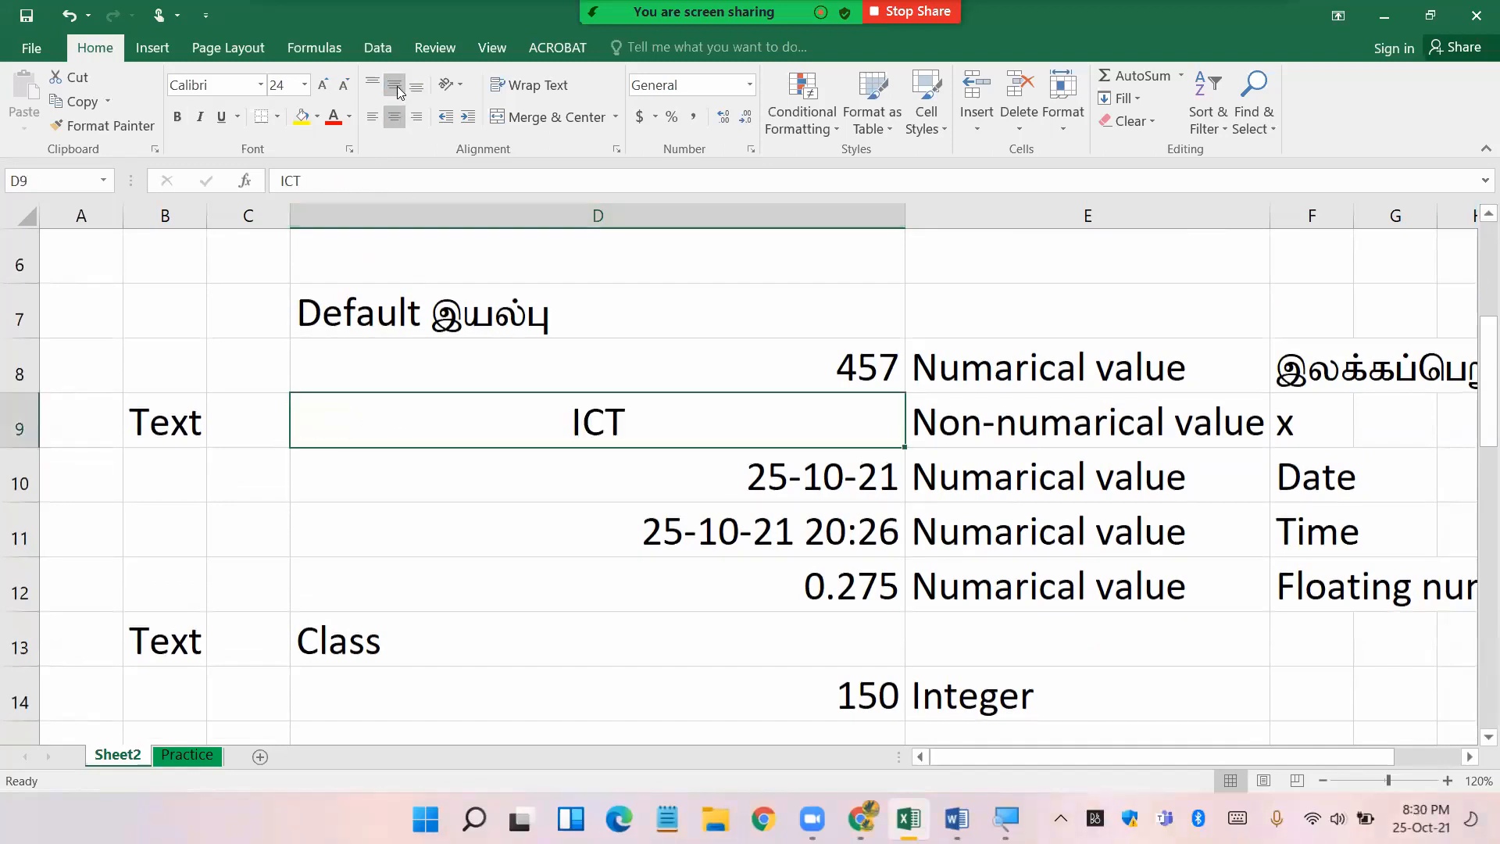
{"action": "left_click", "coordinate": [416, 117]}
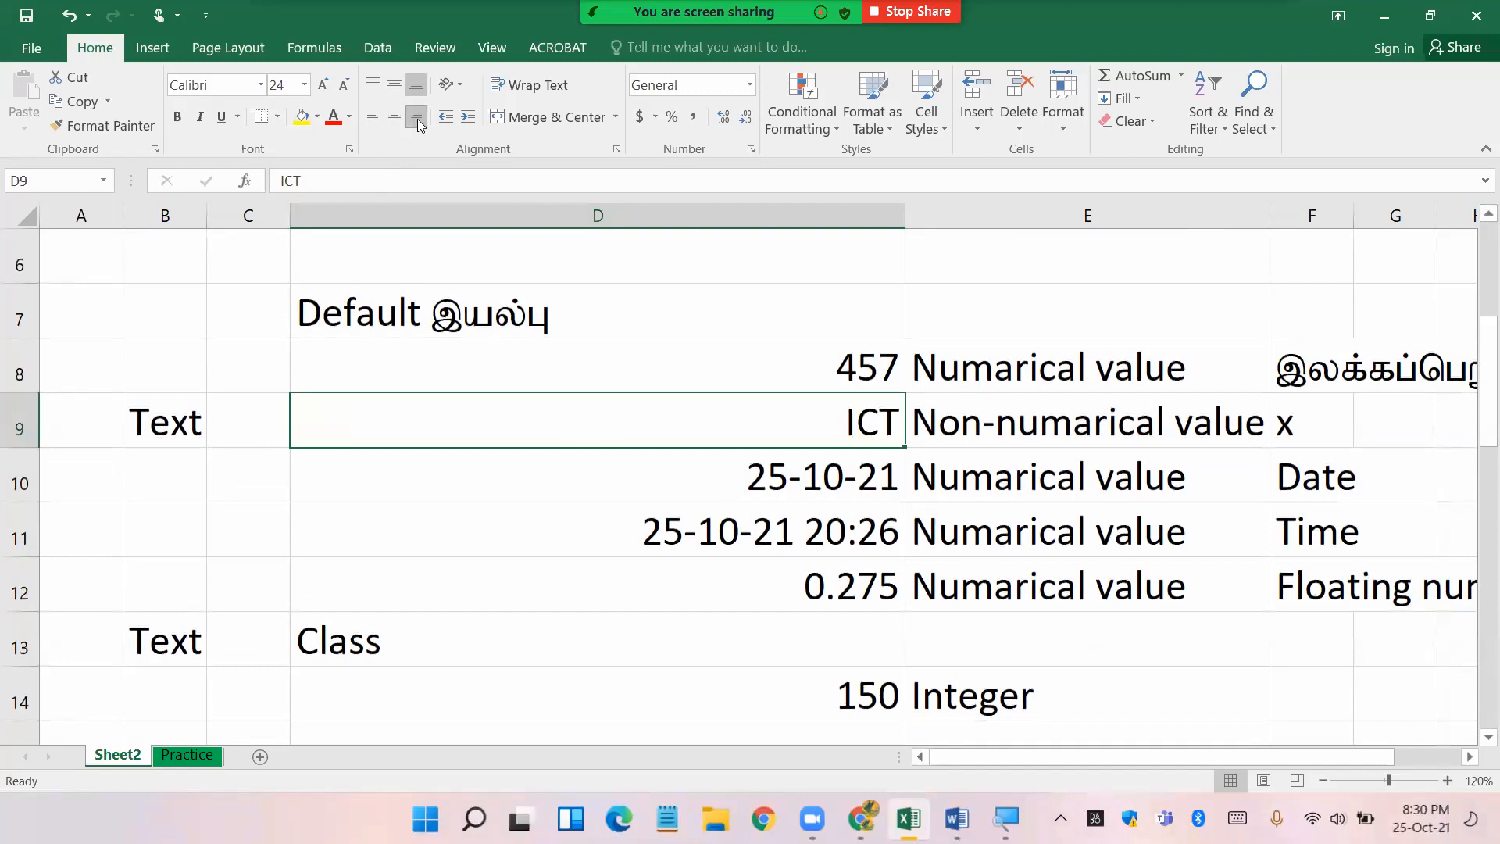
{"action": "left_click", "coordinate": [395, 117]}
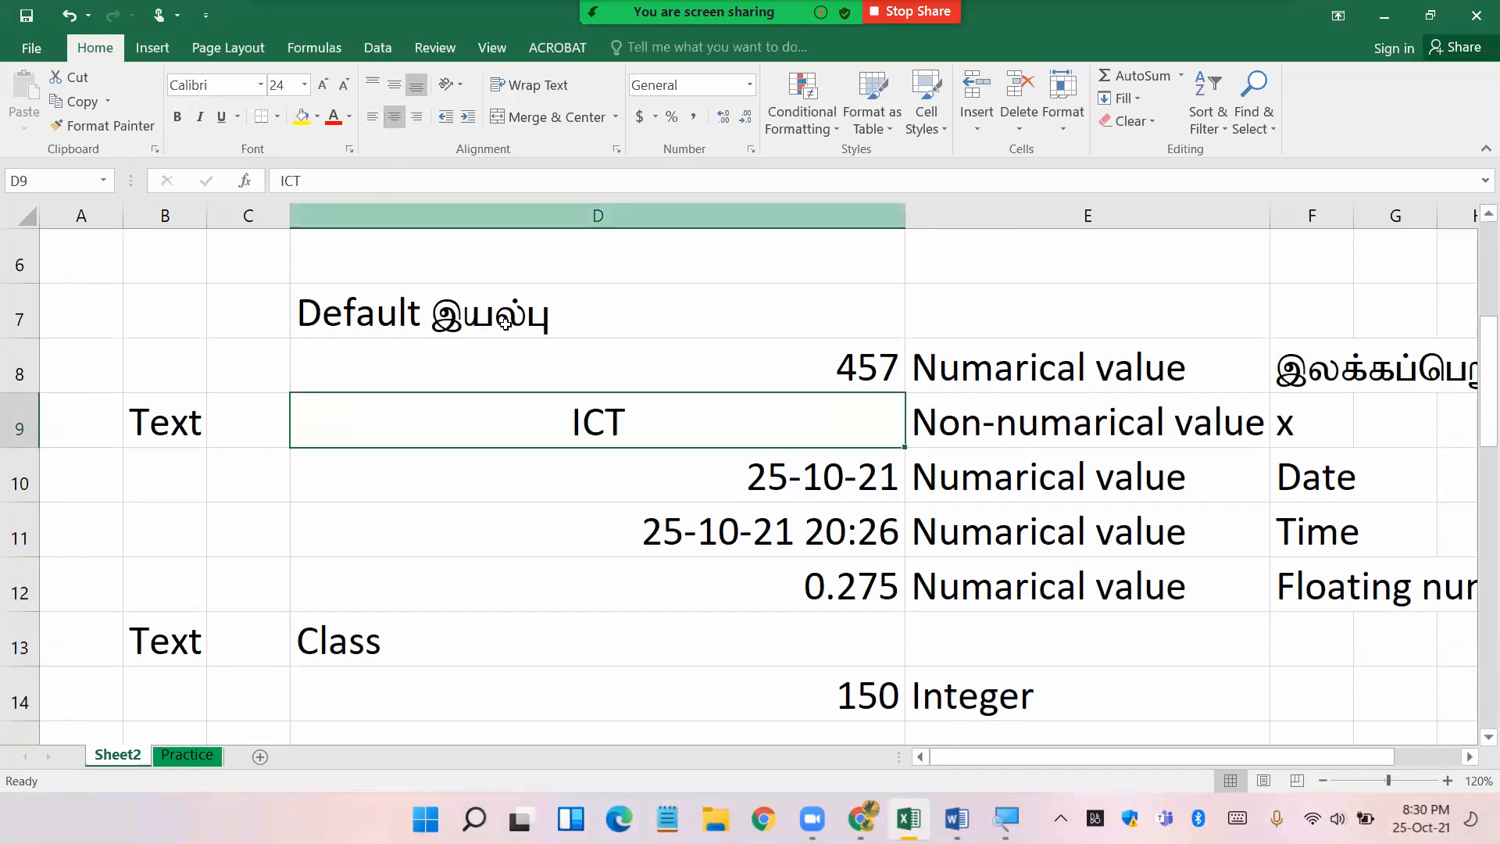
- Fill cell D9 with yellow, try right alignment, and finish with the text left-aligned
{"action": "left_click", "coordinate": [301, 116]}
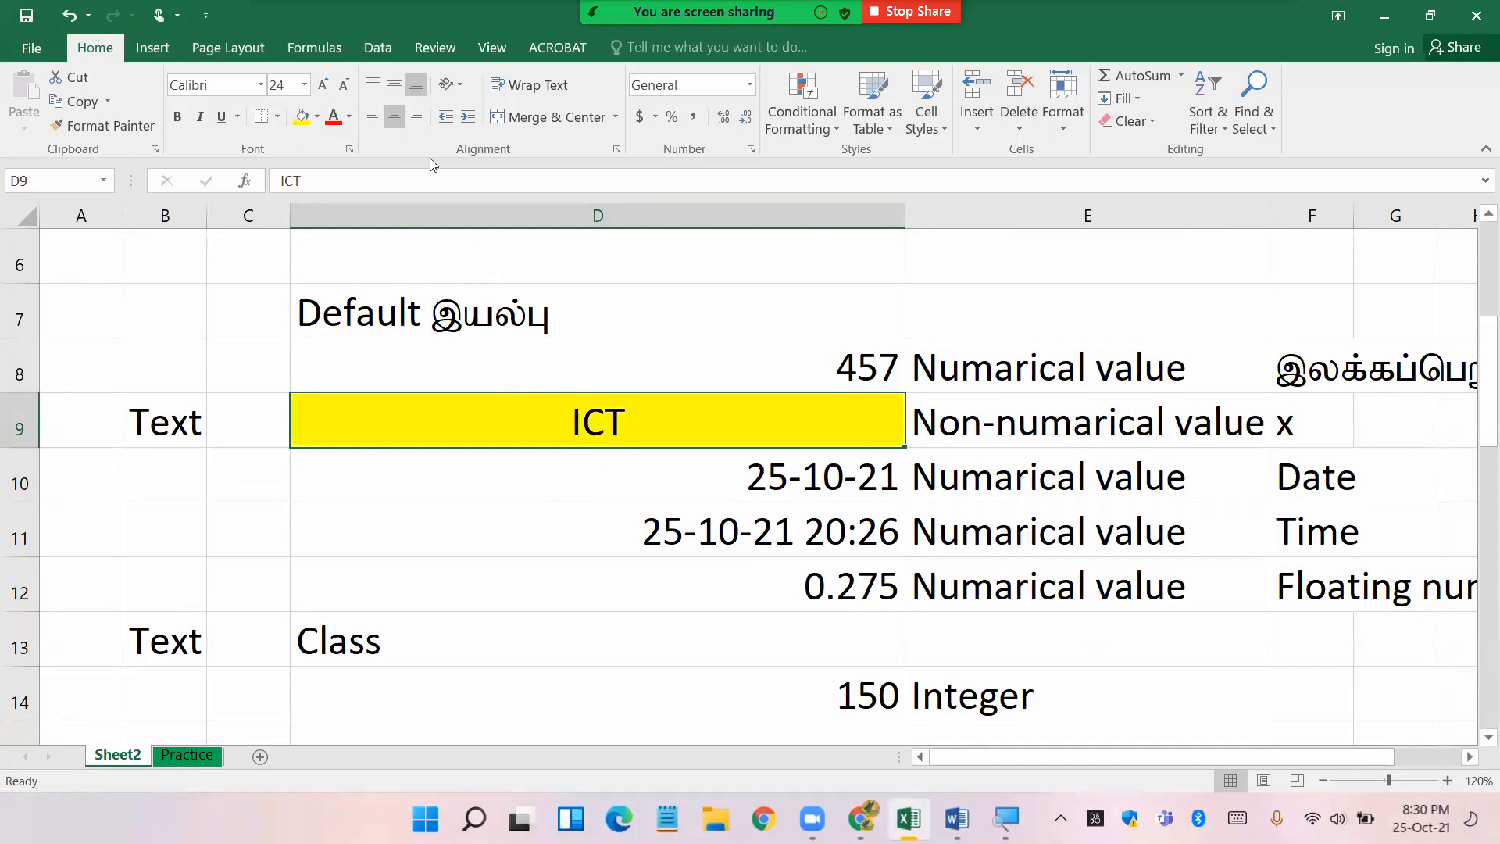
{"action": "left_click", "coordinate": [417, 118]}
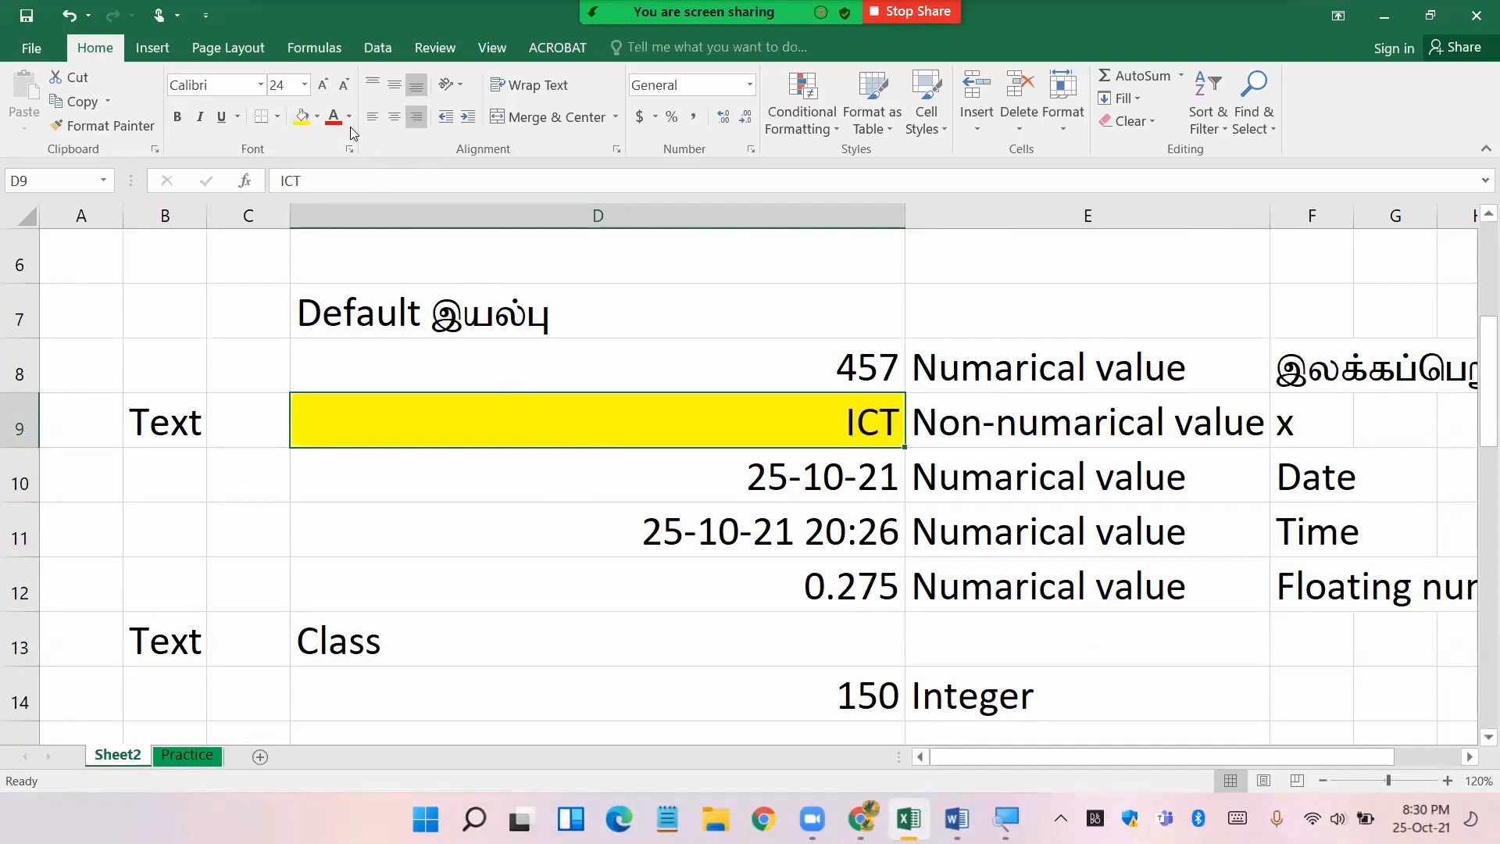
{"action": "left_click", "coordinate": [379, 119]}
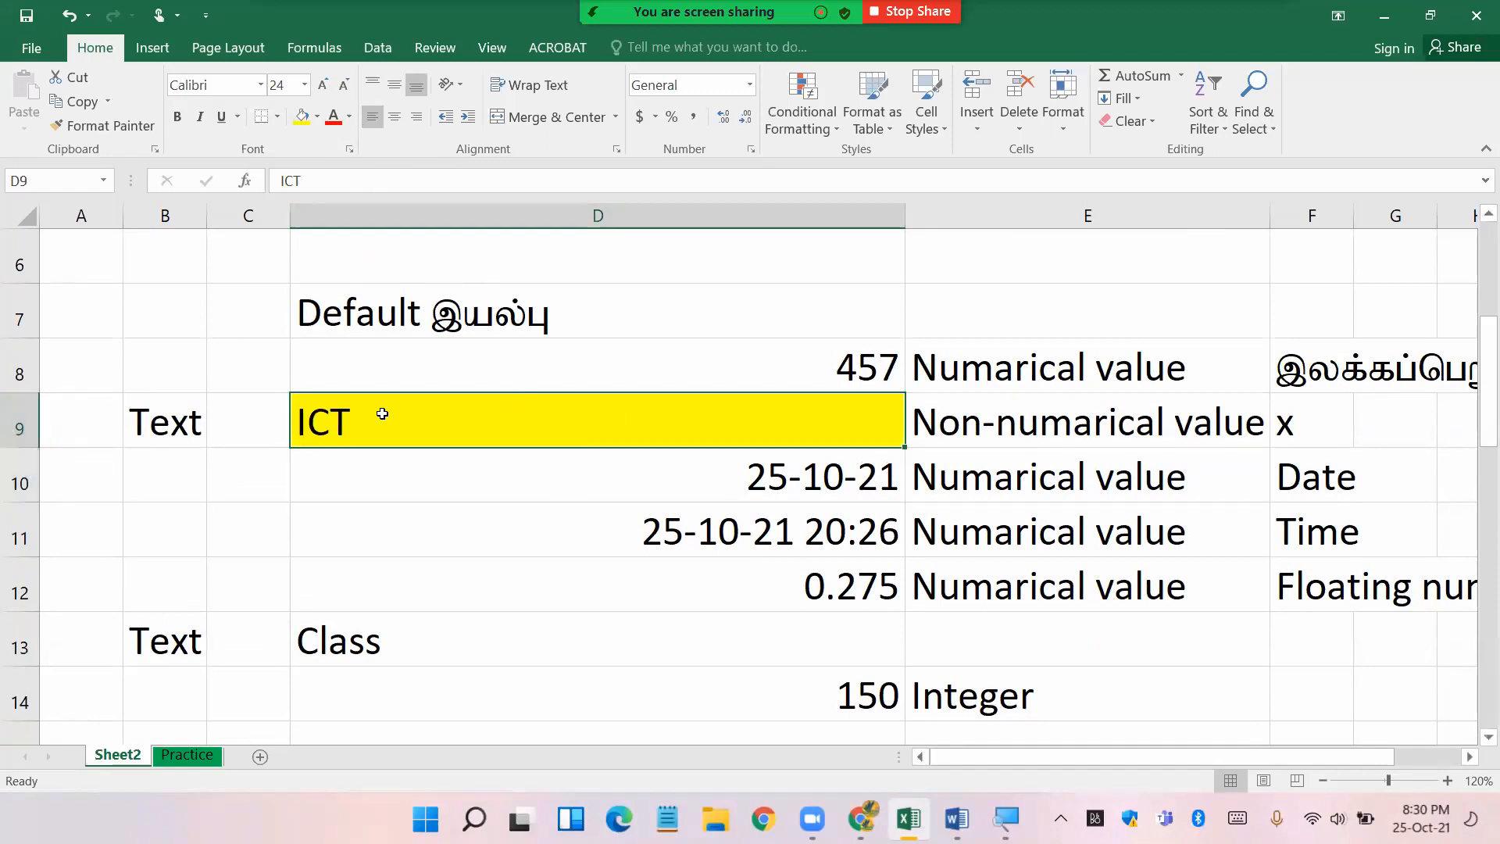
- Try a shorter row 9, autofit its height again, and center the text in D9 horizontally
{"action": "mouse_move", "coordinate": [29, 447]}
{"action": "left_mouse_down"}
{"action": "mouse_move", "coordinate": [35, 568]}
{"action": "mouse_move", "coordinate": [15, 560]}
{"action": "mouse_move", "coordinate": [15, 428]}
{"action": "left_mouse_up"}
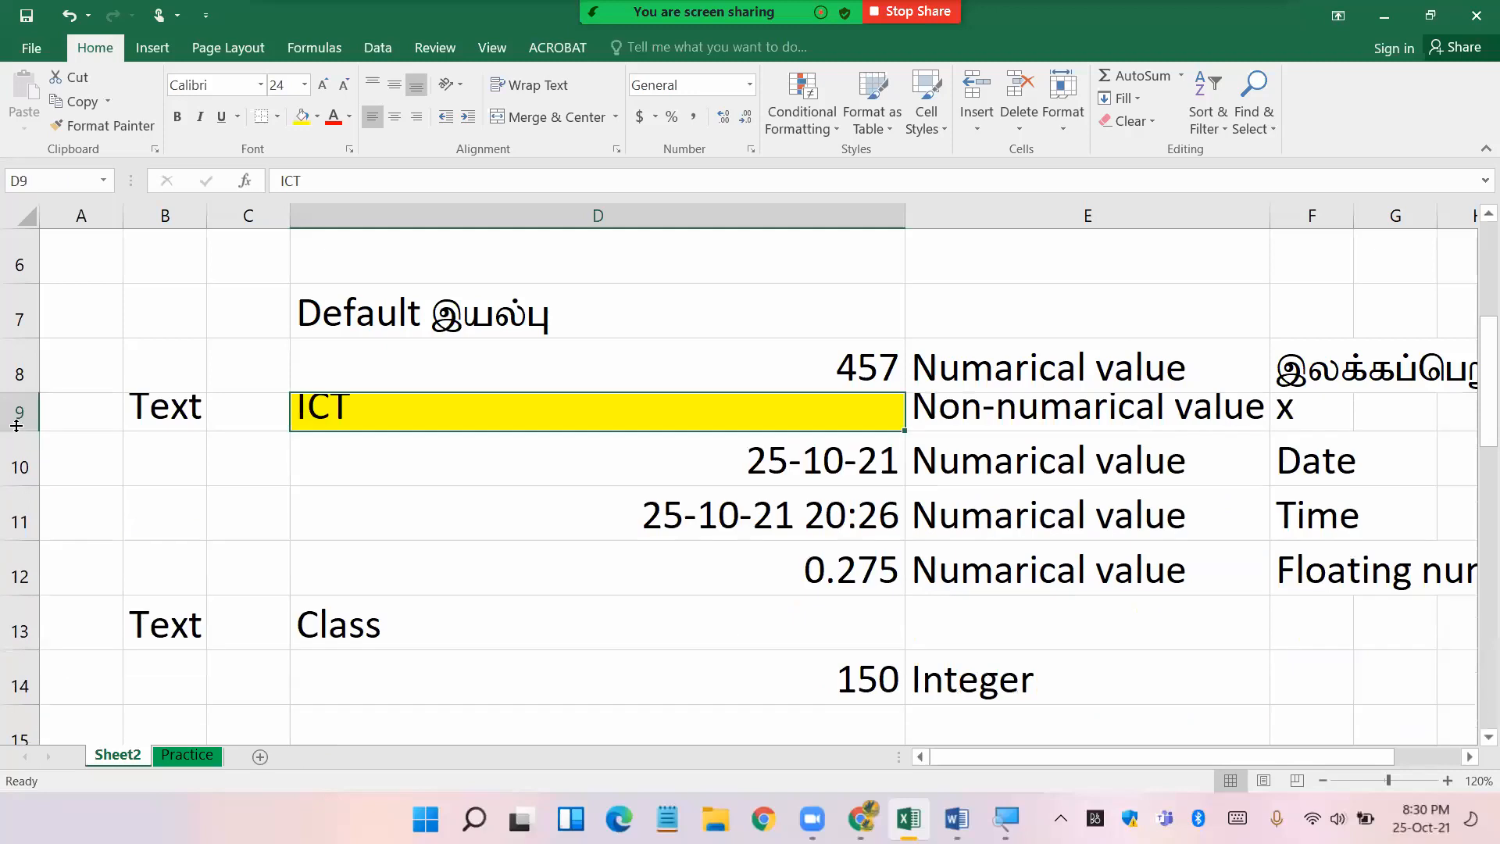
{"action": "double_click", "coordinate": [14, 429]}
{"action": "left_click", "coordinate": [395, 116]}
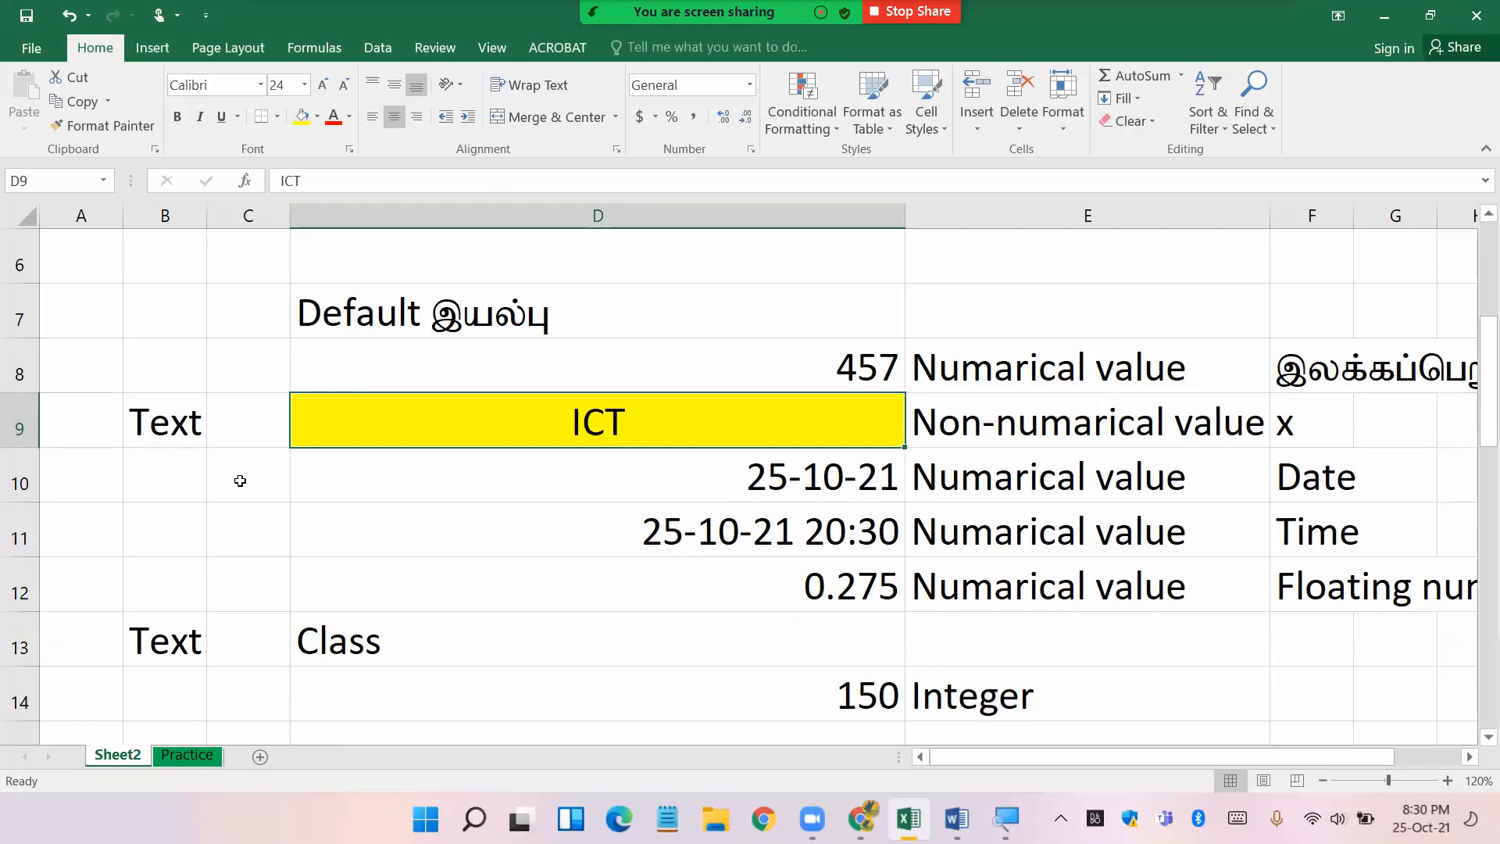
- Make row 9 nearly three times as tall, then set D9's text to middle vertical and left horizontal alignment
{"action": "left_click_drag", "start_coordinate": [24, 446], "coordinate": [24, 544]}
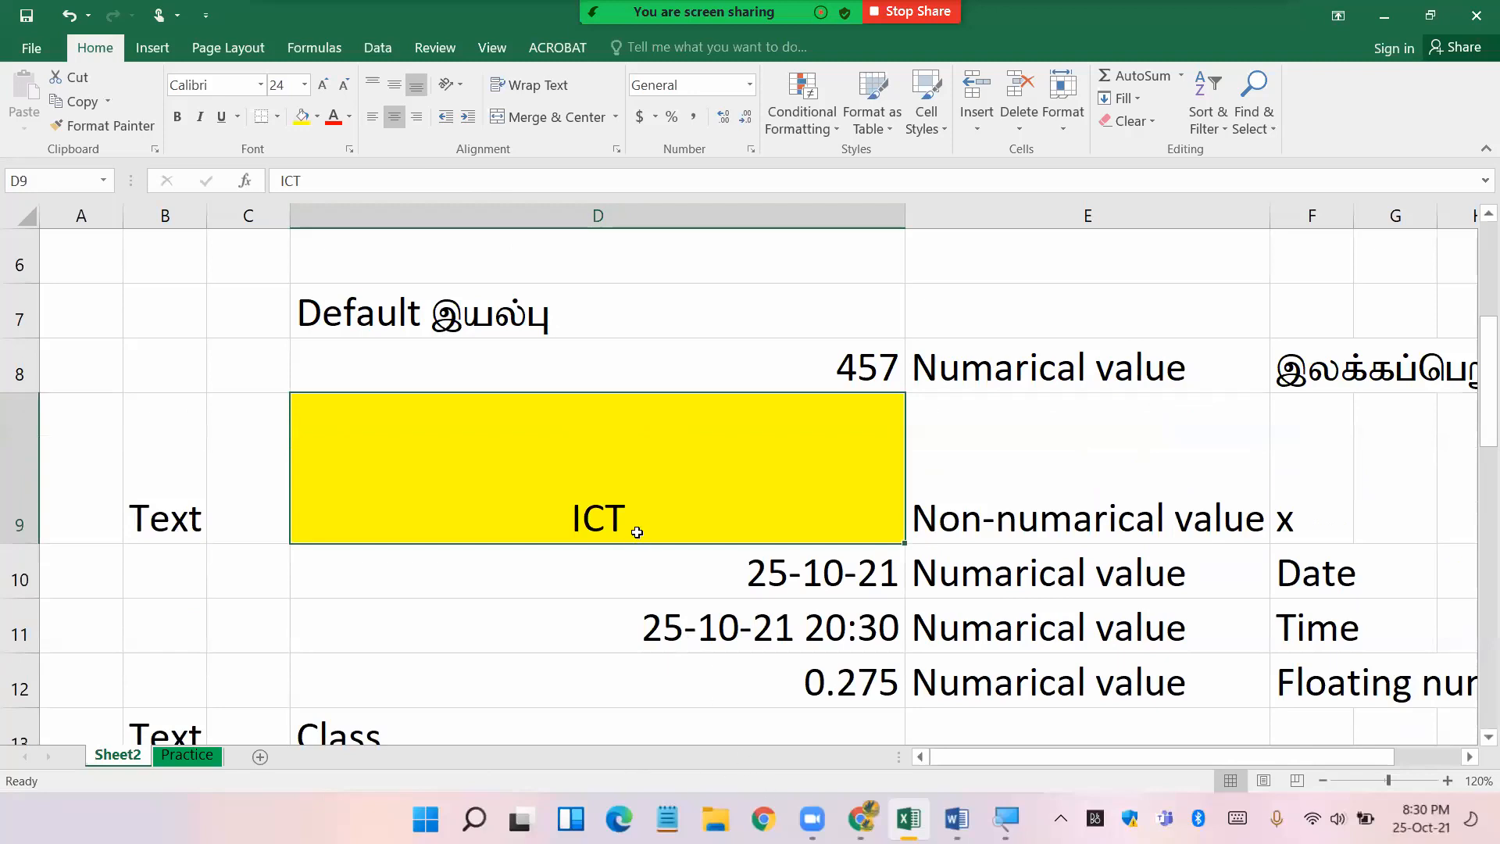
{"action": "left_click", "coordinate": [603, 582]}
{"action": "left_click", "coordinate": [638, 495]}
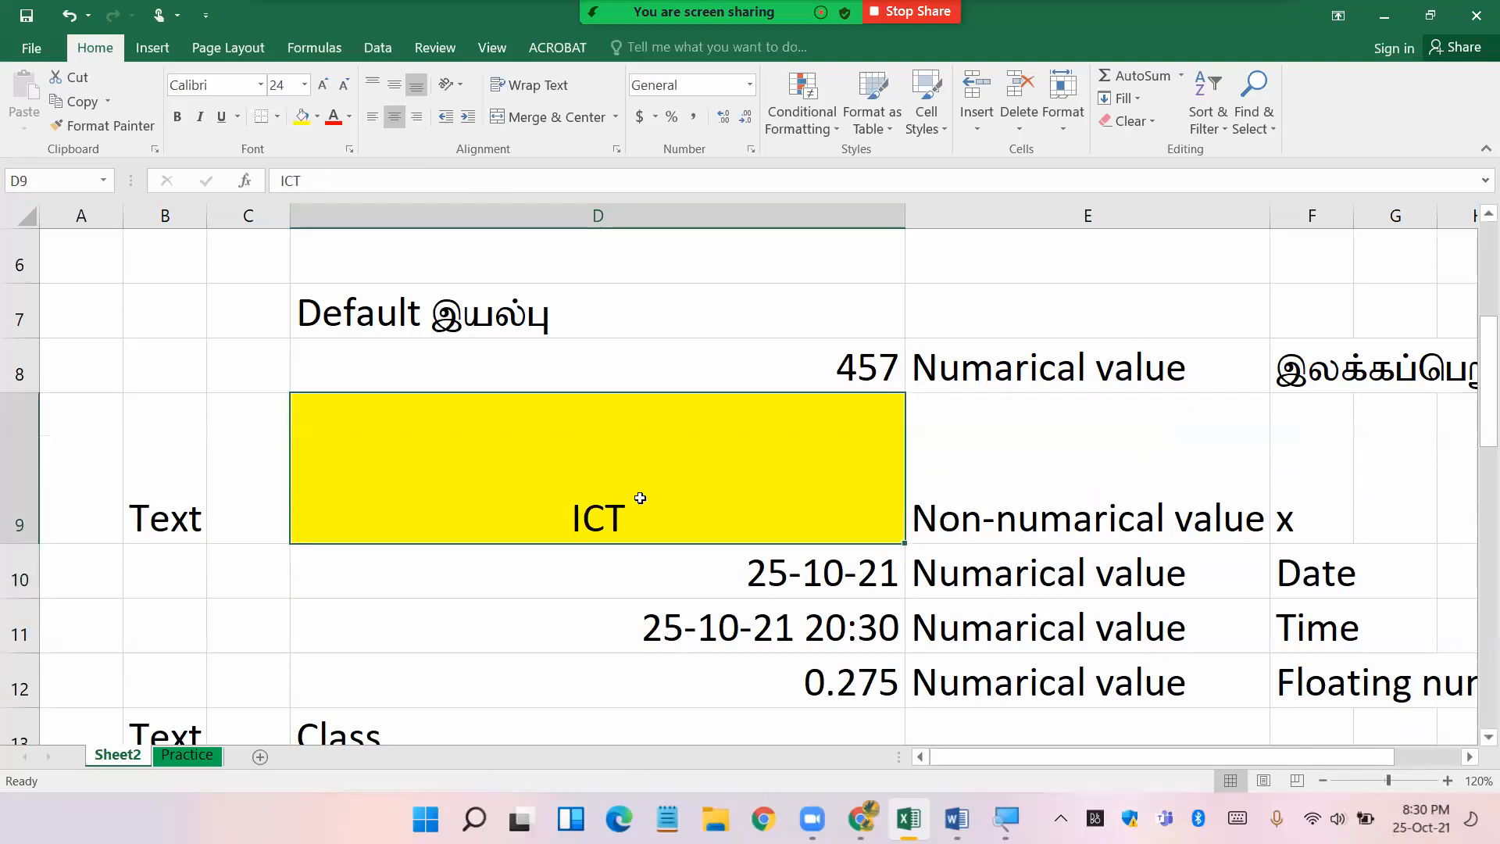
{"action": "left_click", "coordinate": [394, 86]}
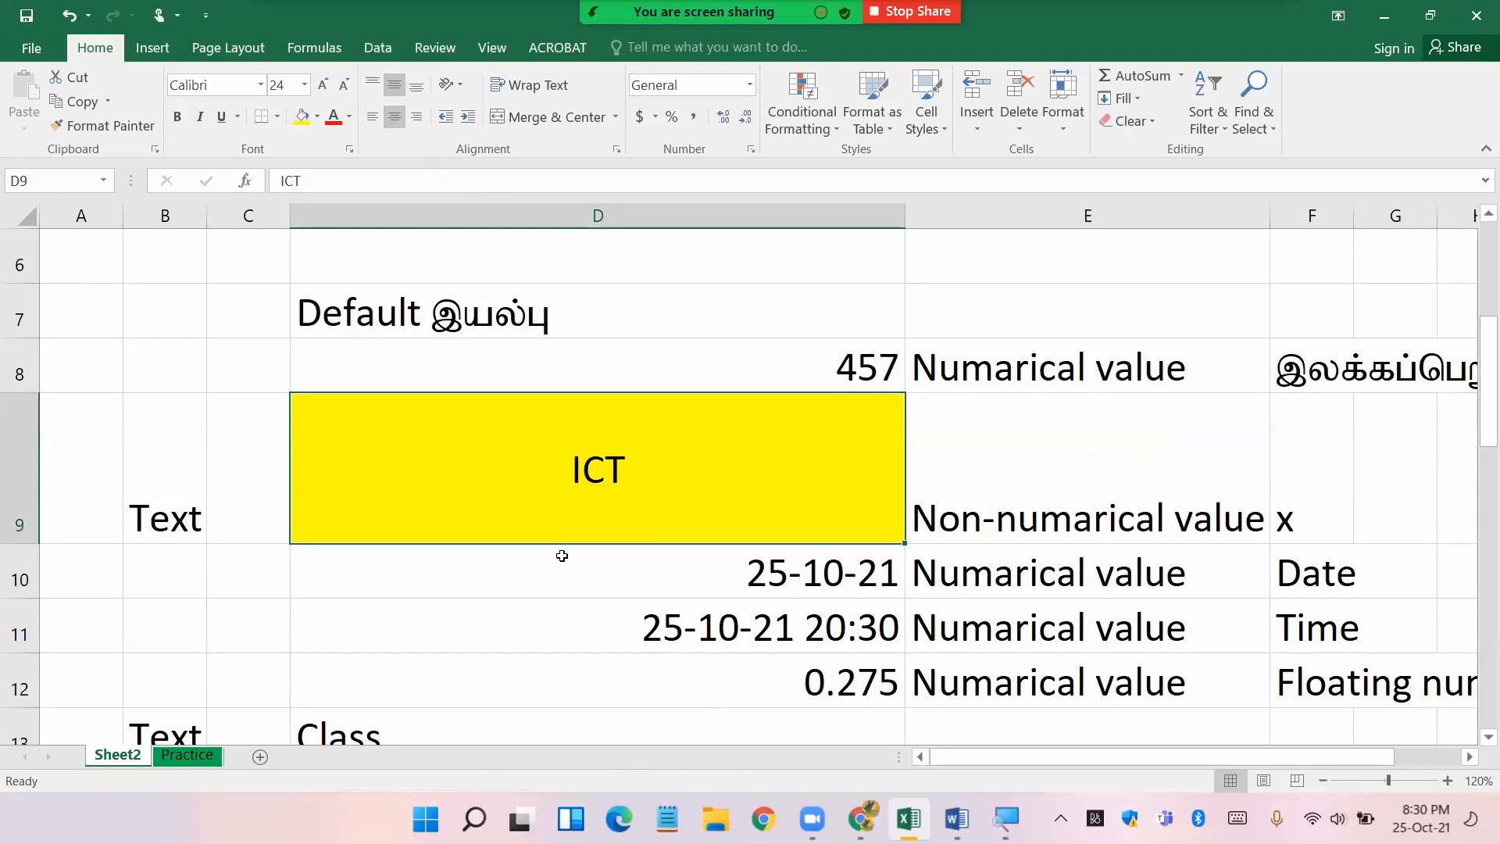
{"action": "left_click", "coordinate": [374, 118]}
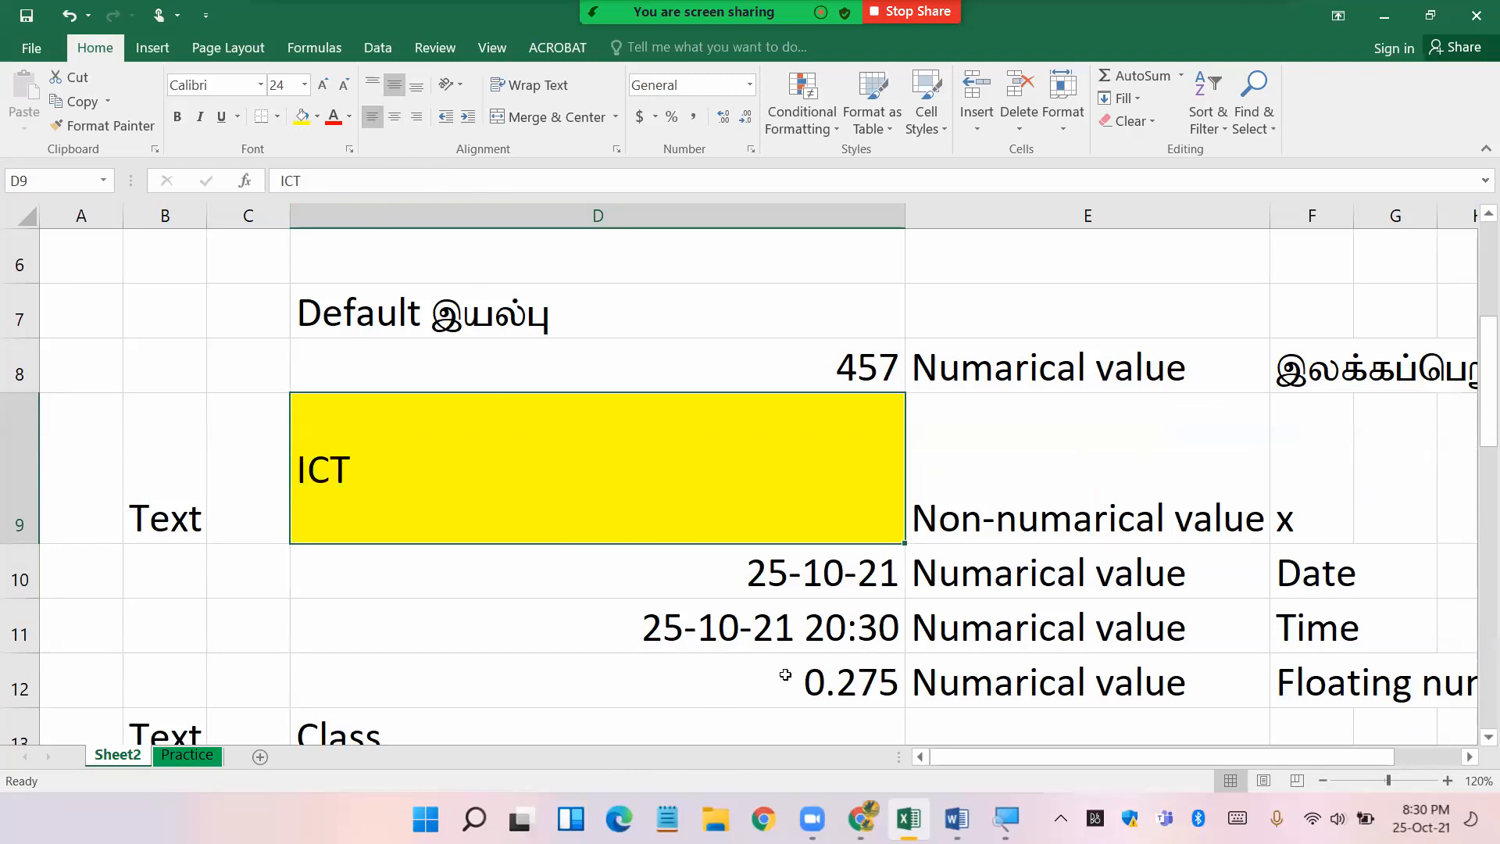
- Delete columns A through H from Sheet2 to clear the sample data
{"action": "left_click", "coordinate": [491, 327]}
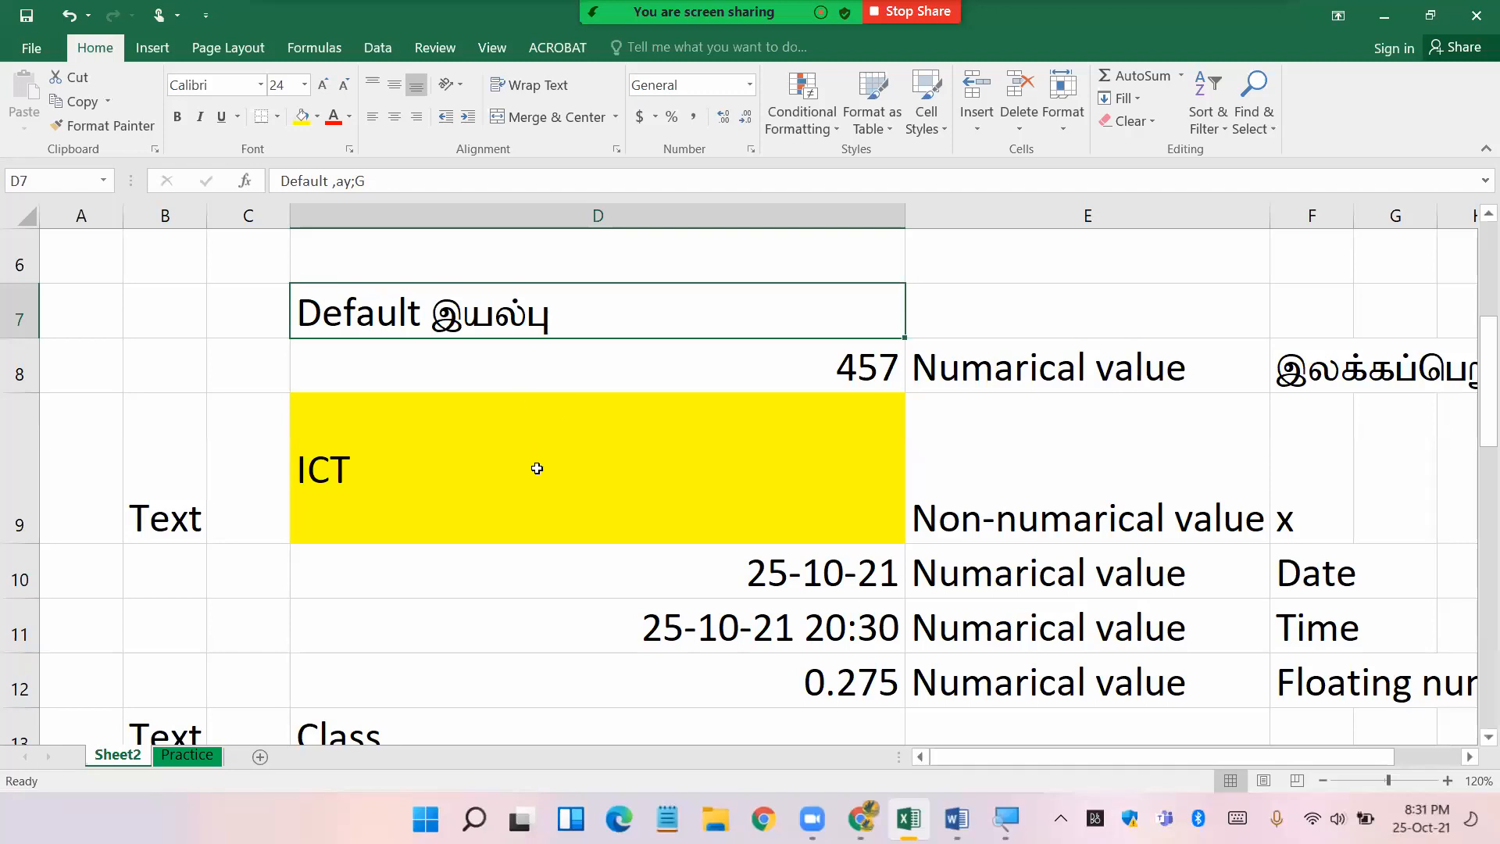
{"action": "scroll", "coordinate": [536, 469], "scroll_direction": "up", "scroll_amount": 2}
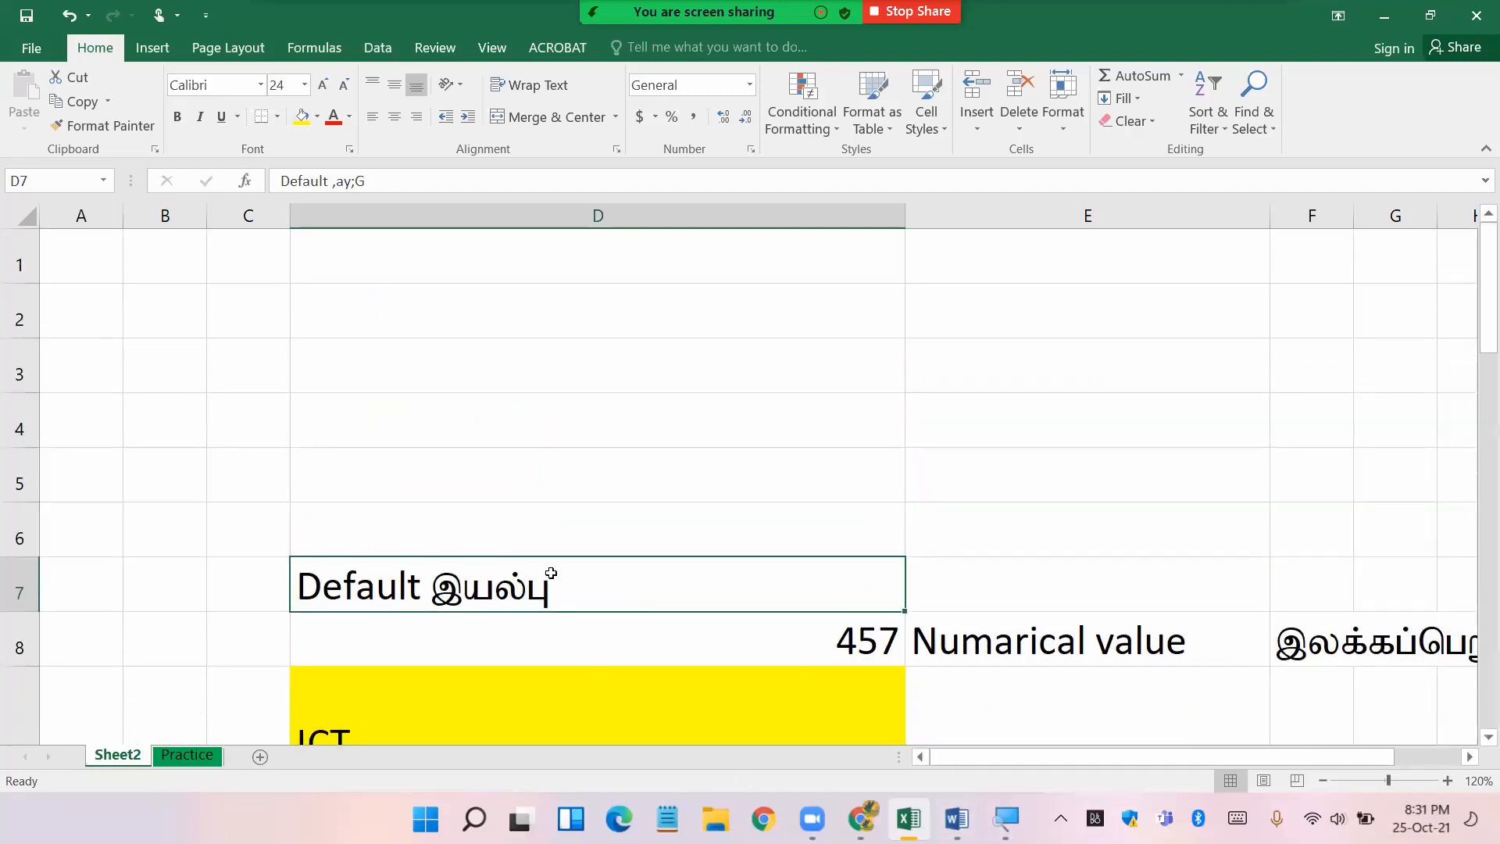
{"action": "left_click_drag", "start_coordinate": [117, 253], "coordinate": [1379, 319]}
{"action": "right_click", "coordinate": [1317, 219]}
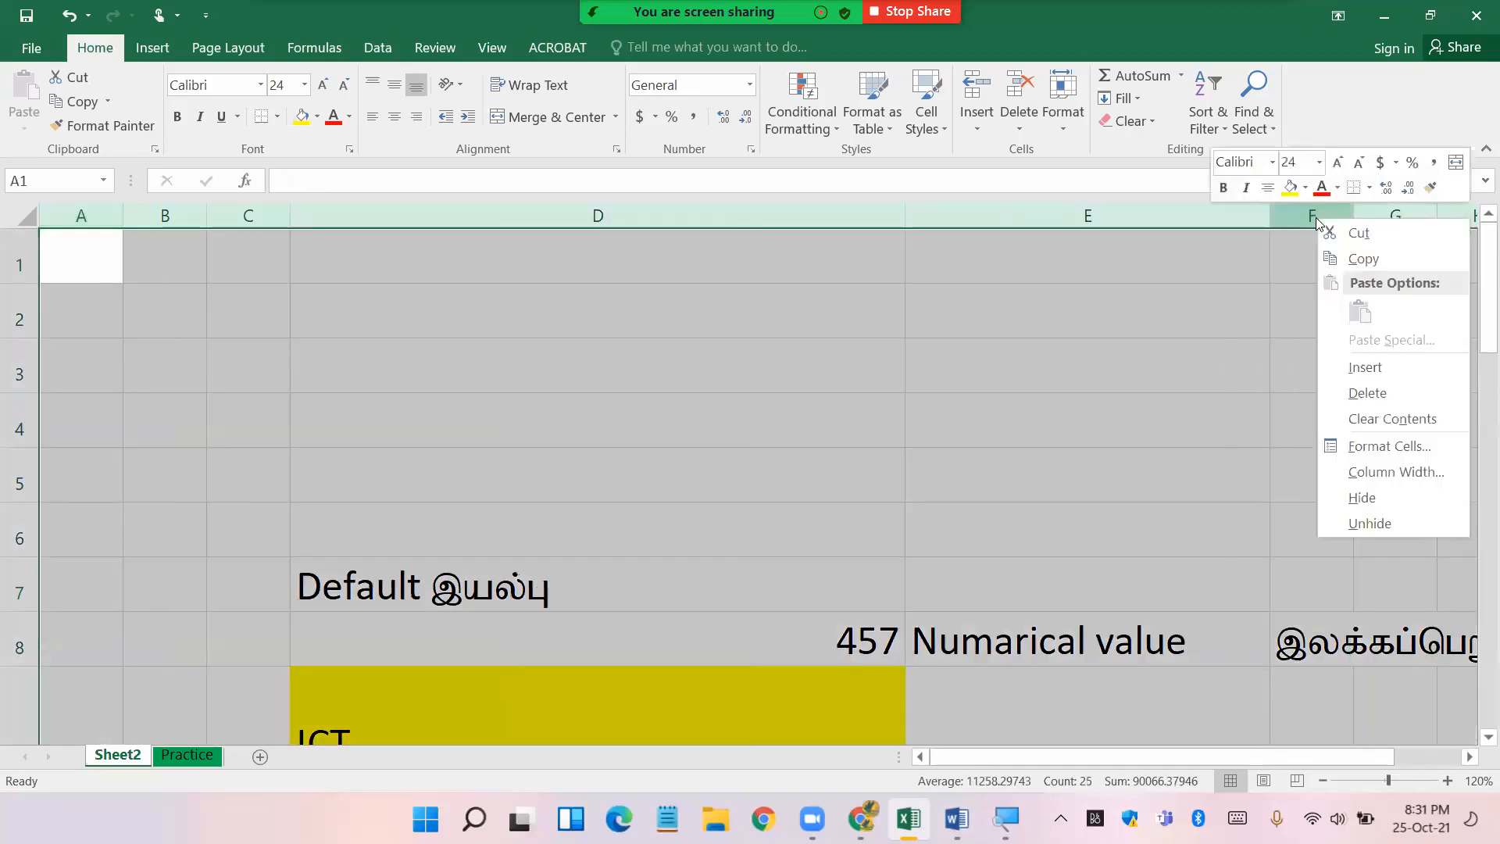
{"action": "left_click", "coordinate": [1367, 394]}
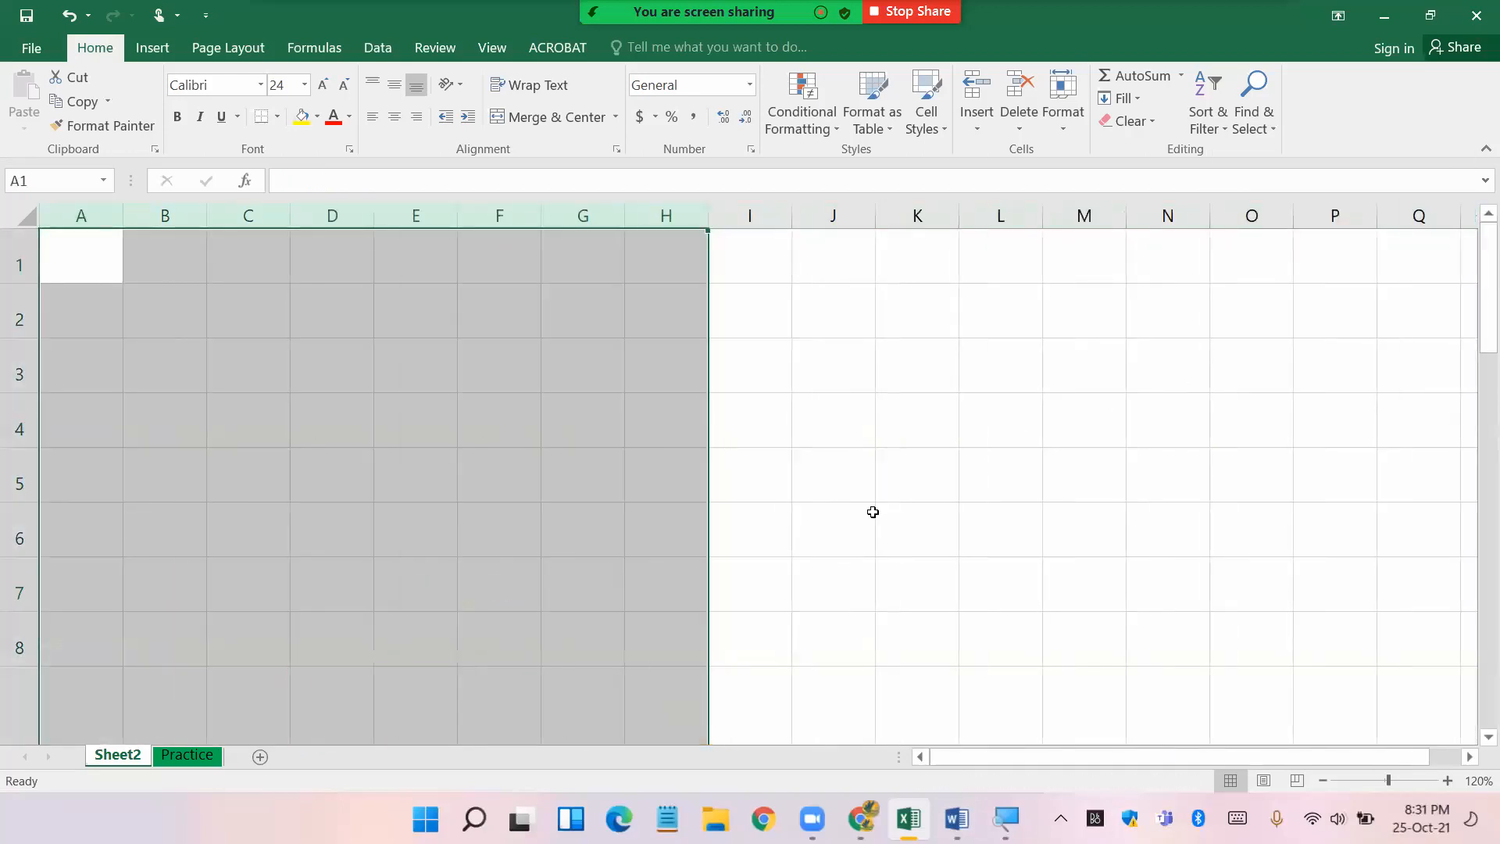
- Widen column D to about four times its width and enter 250 in D2 and 0.25 in D3
{"action": "left_click", "coordinate": [377, 429]}
{"action": "left_click_drag", "start_coordinate": [375, 216], "coordinate": [634, 249]}
{"action": "left_click", "coordinate": [531, 305]}
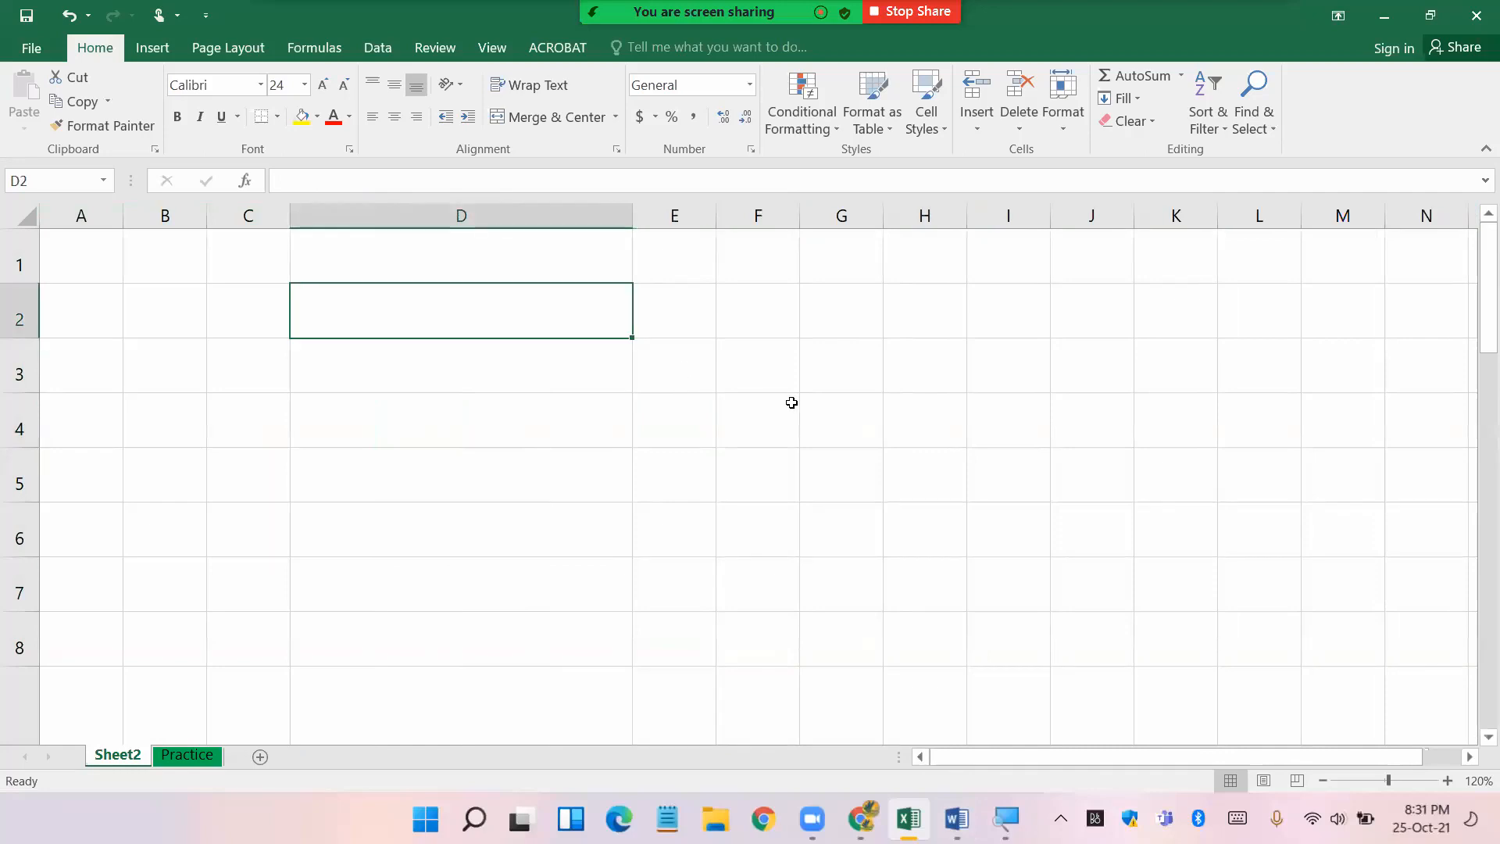
{"action": "type", "text": "250"}
{"action": "key", "text": "Return"}
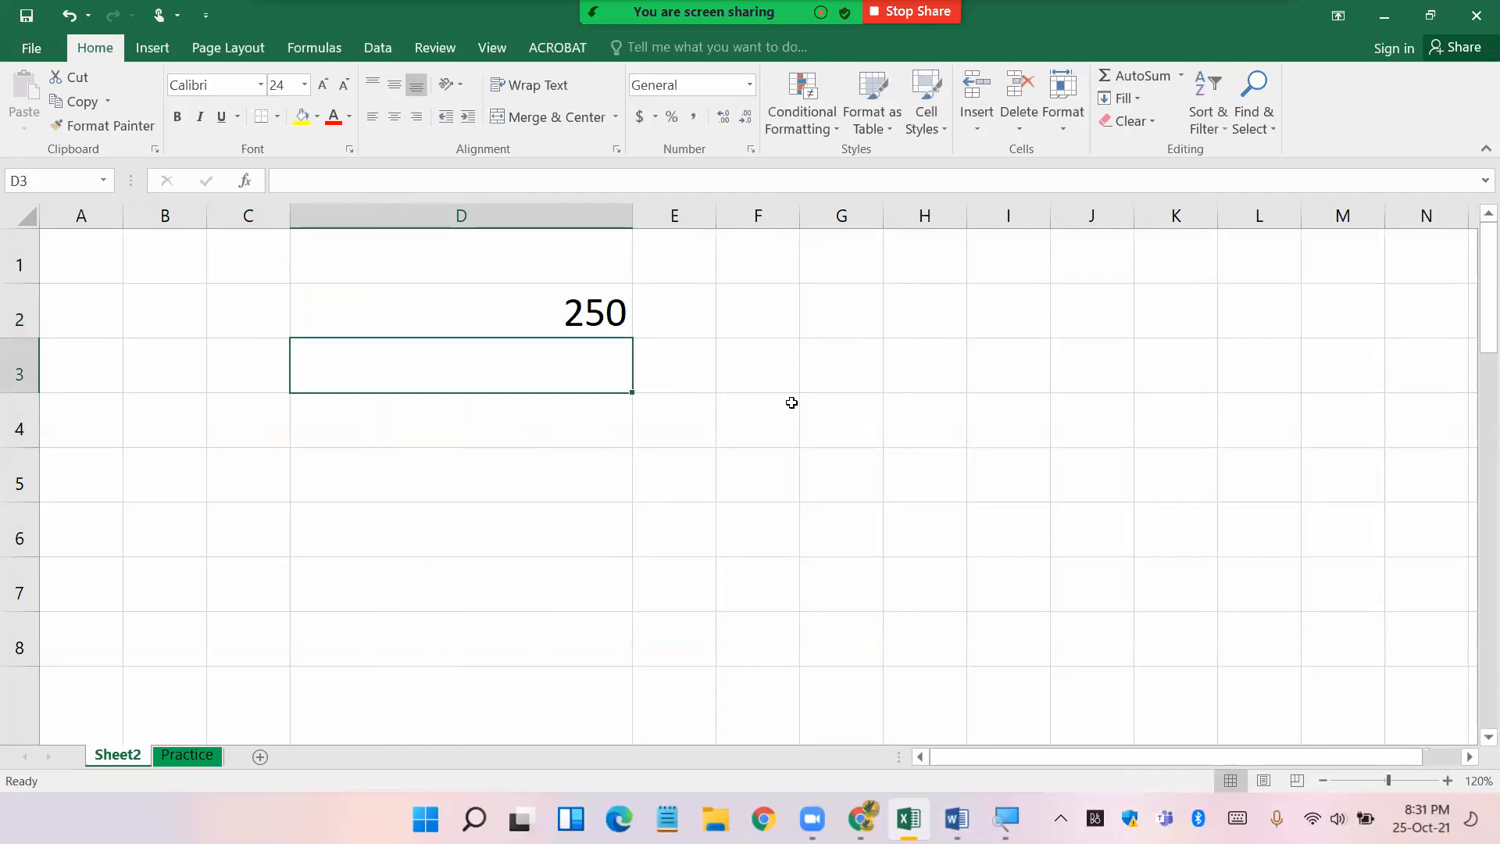
{"action": "type", "text": "0.25"}
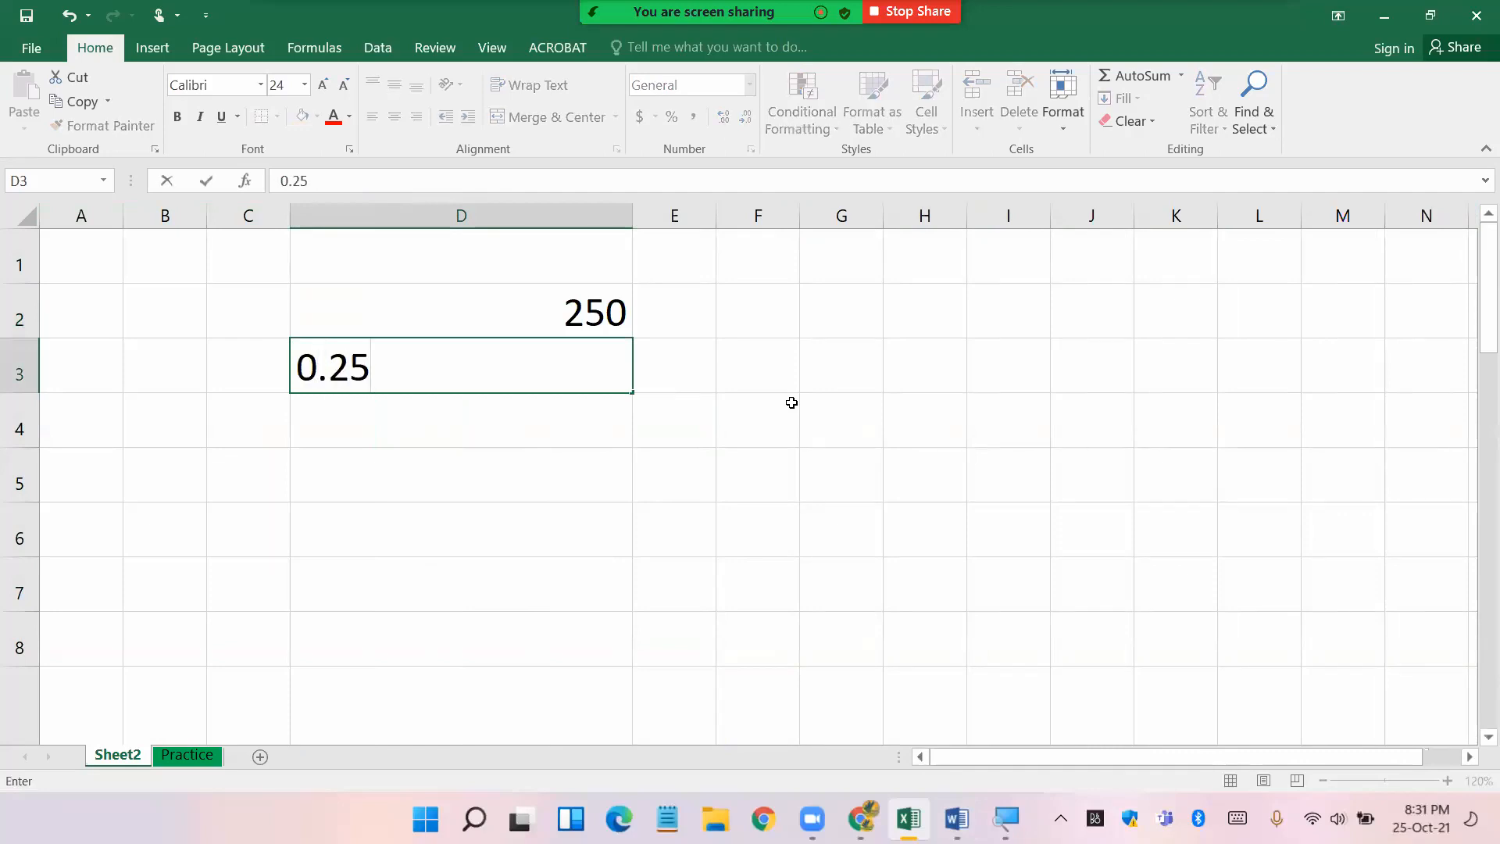
{"action": "key", "text": "Return"}
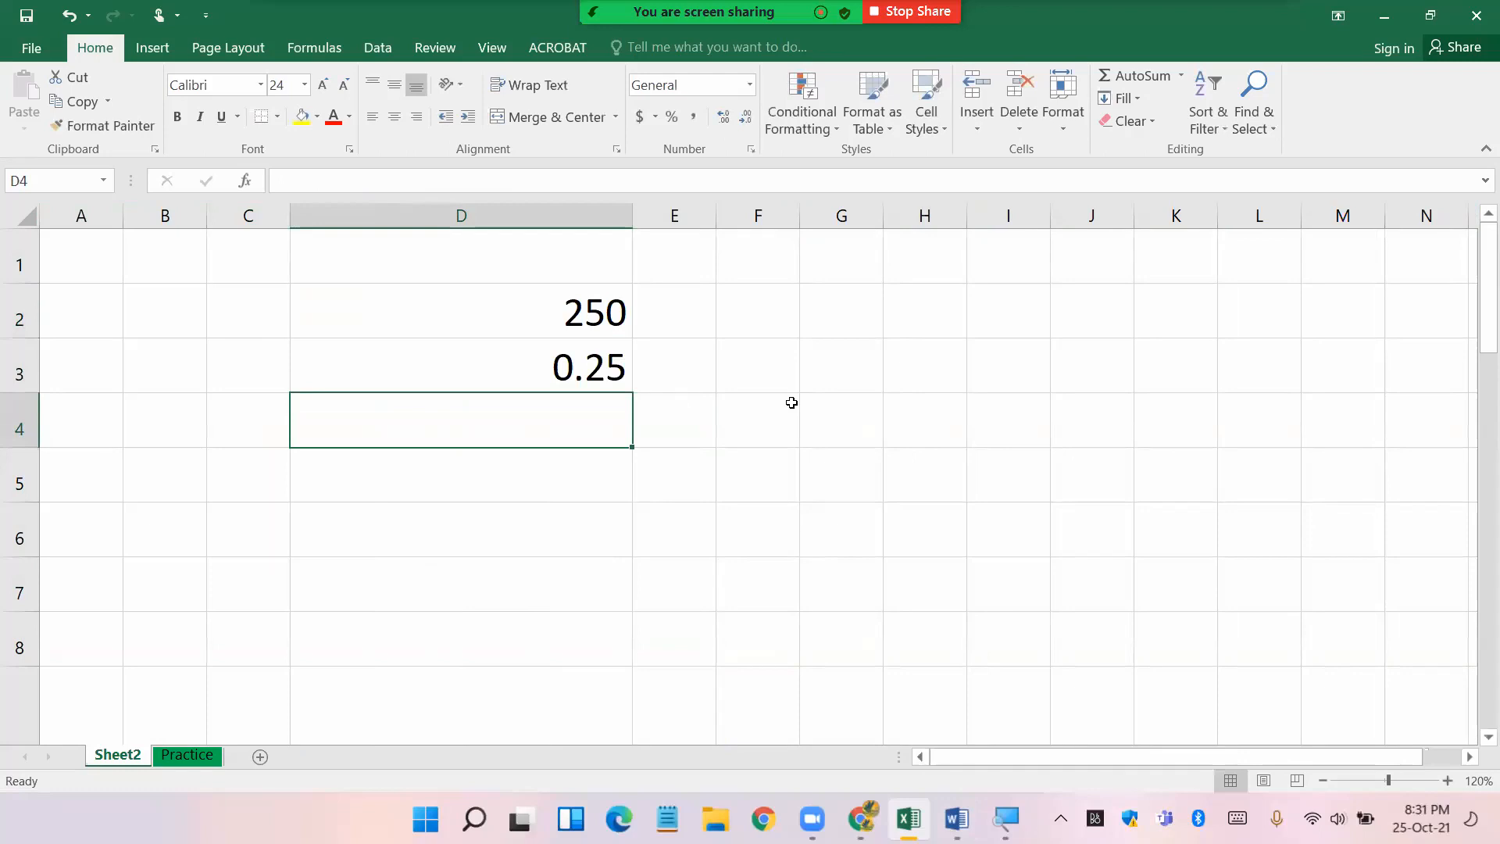
- Enter the text ICT in D5 and Class in D7
{"action": "key", "text": "Down"}
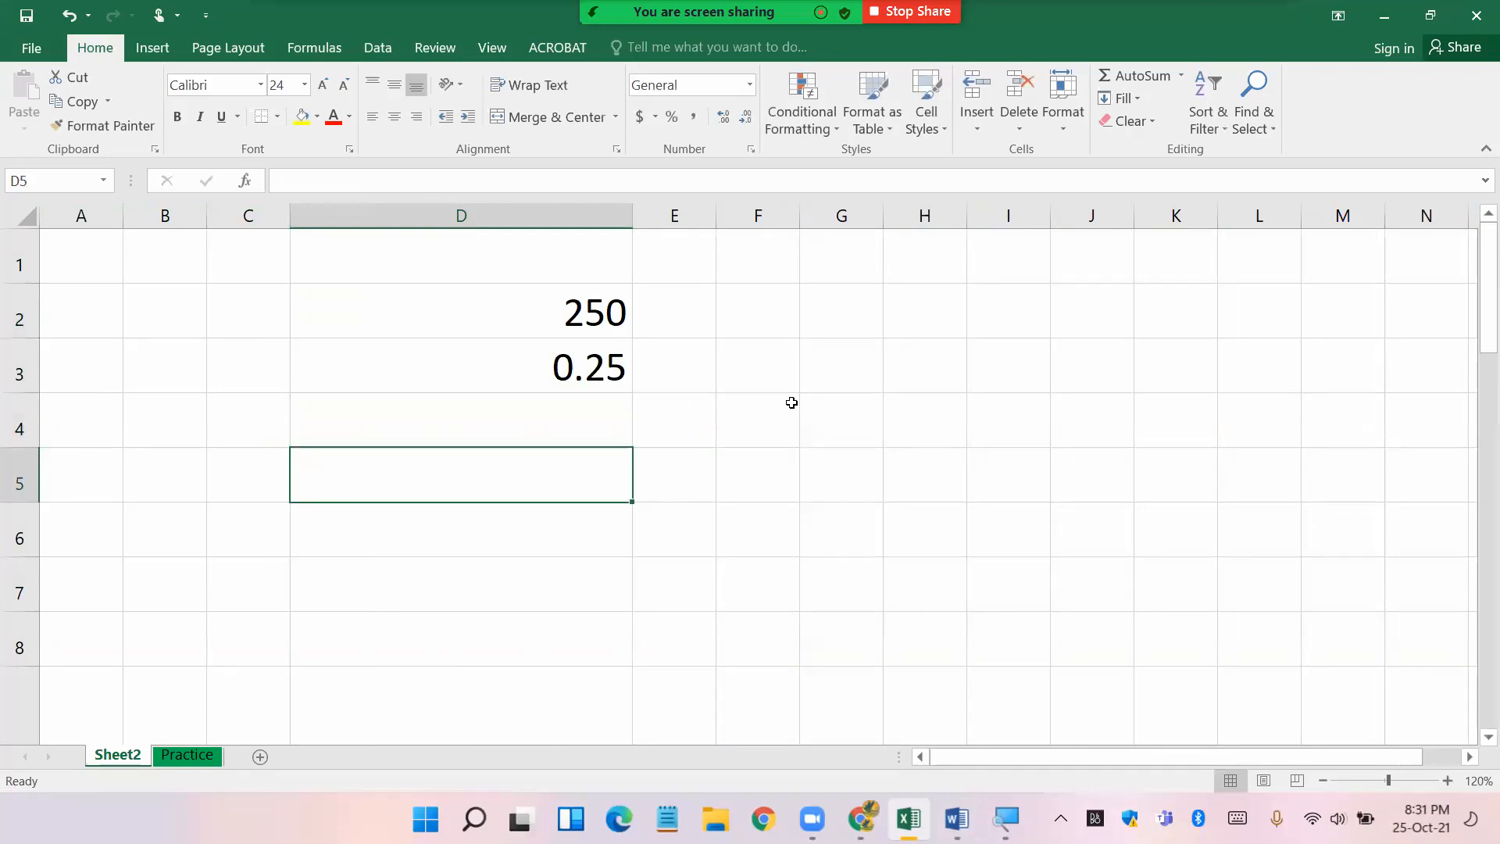
{"action": "left_click", "coordinate": [618, 431]}
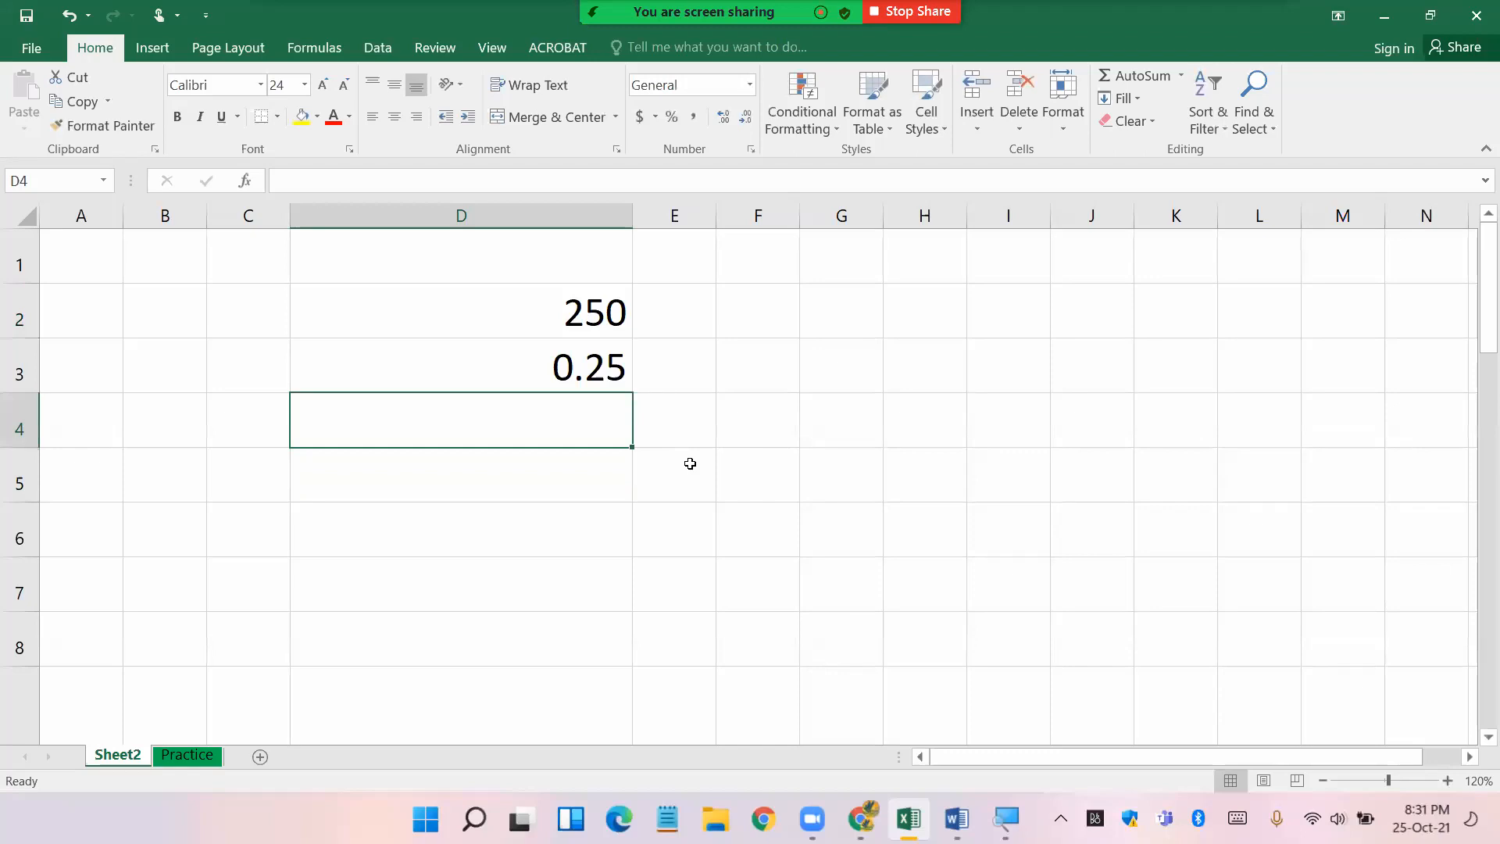
{"action": "left_click", "coordinate": [602, 479]}
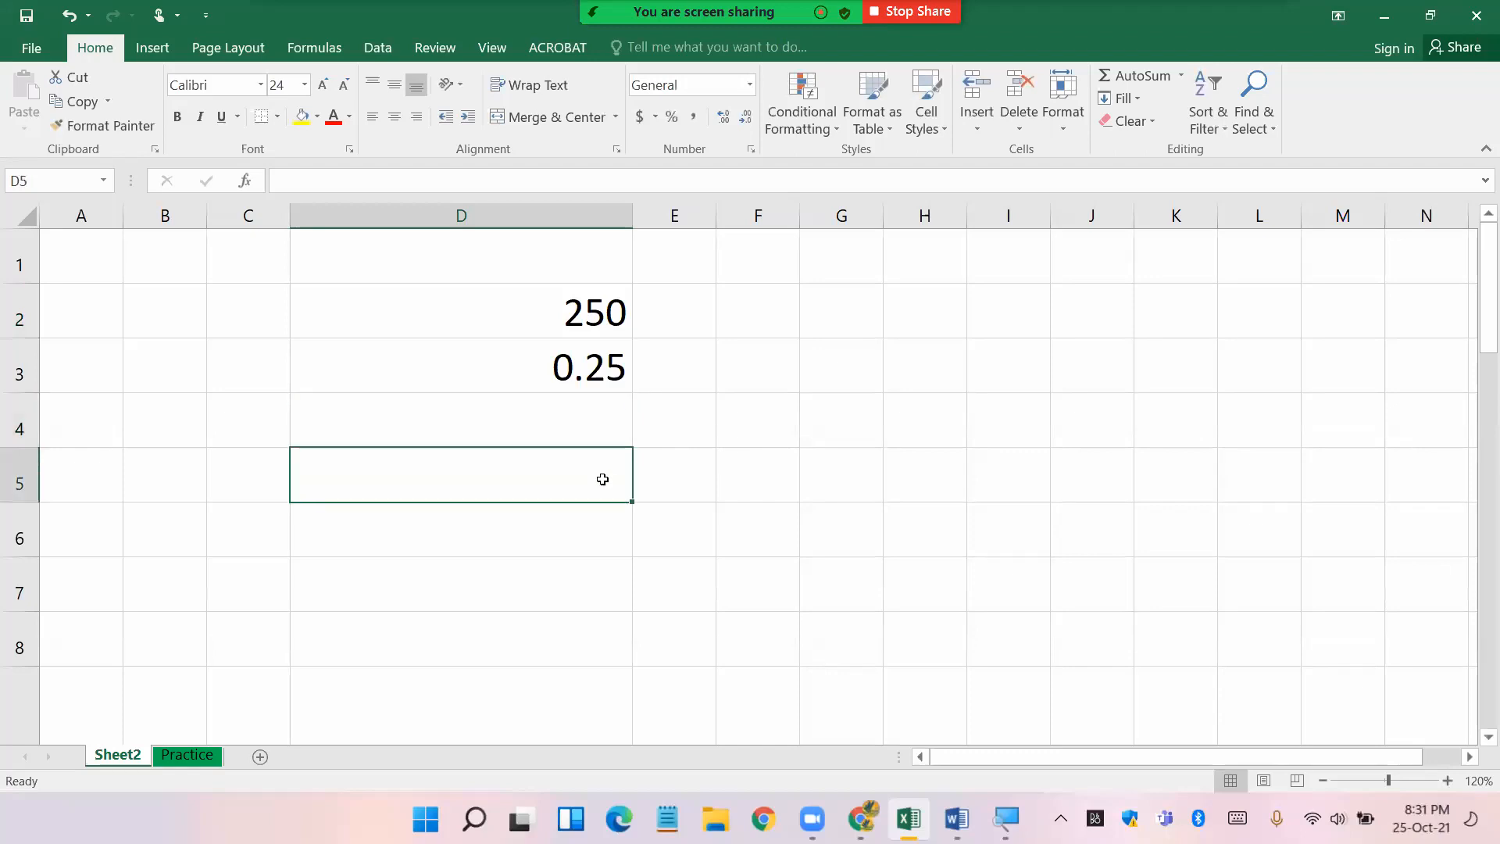
{"action": "type", "text": "ICT"}
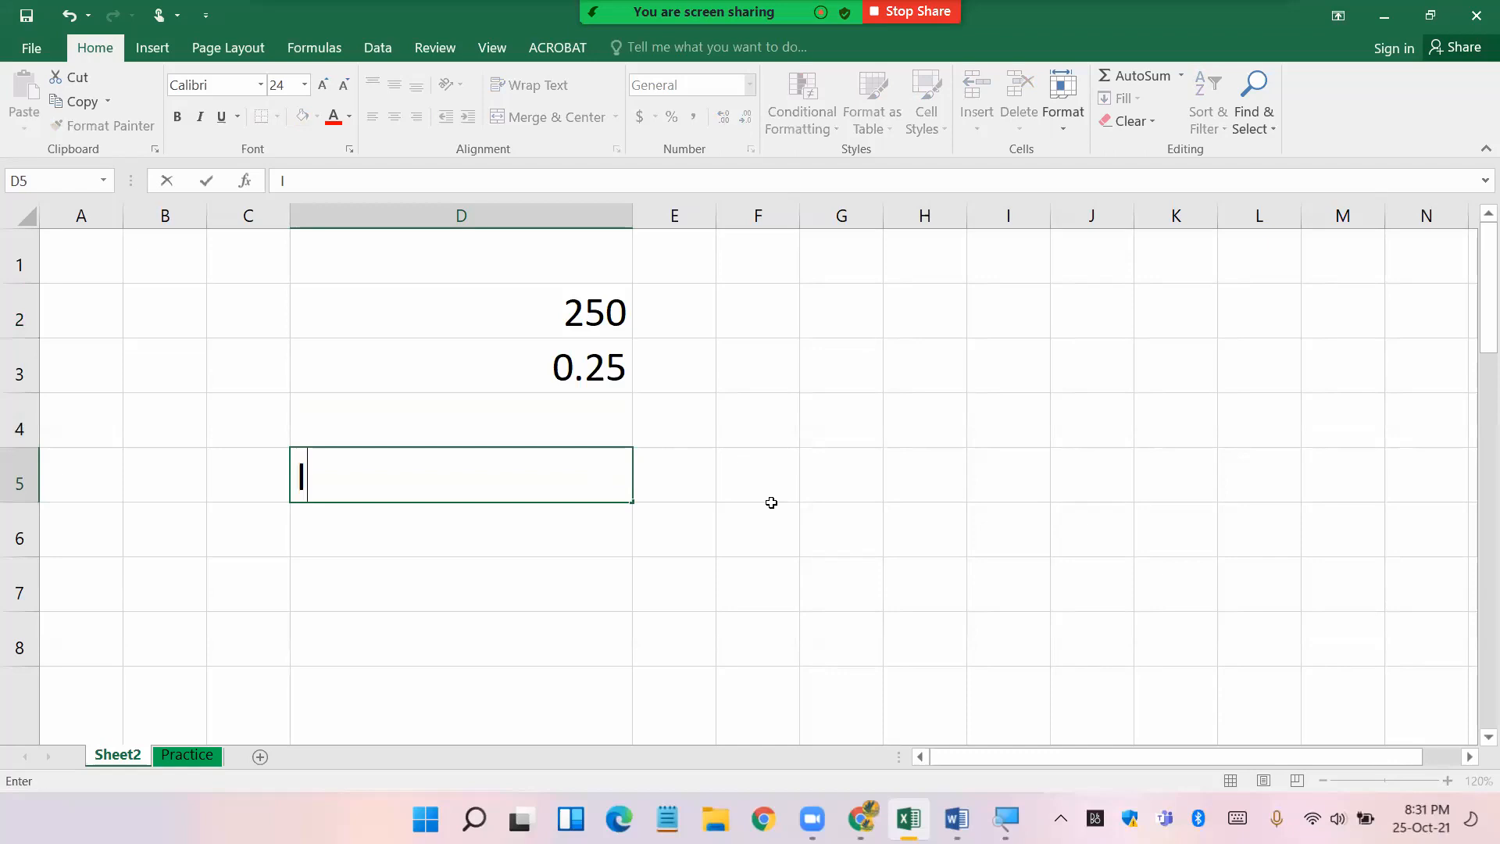
{"action": "key", "text": "Return"}
{"action": "key", "text": "Return"}
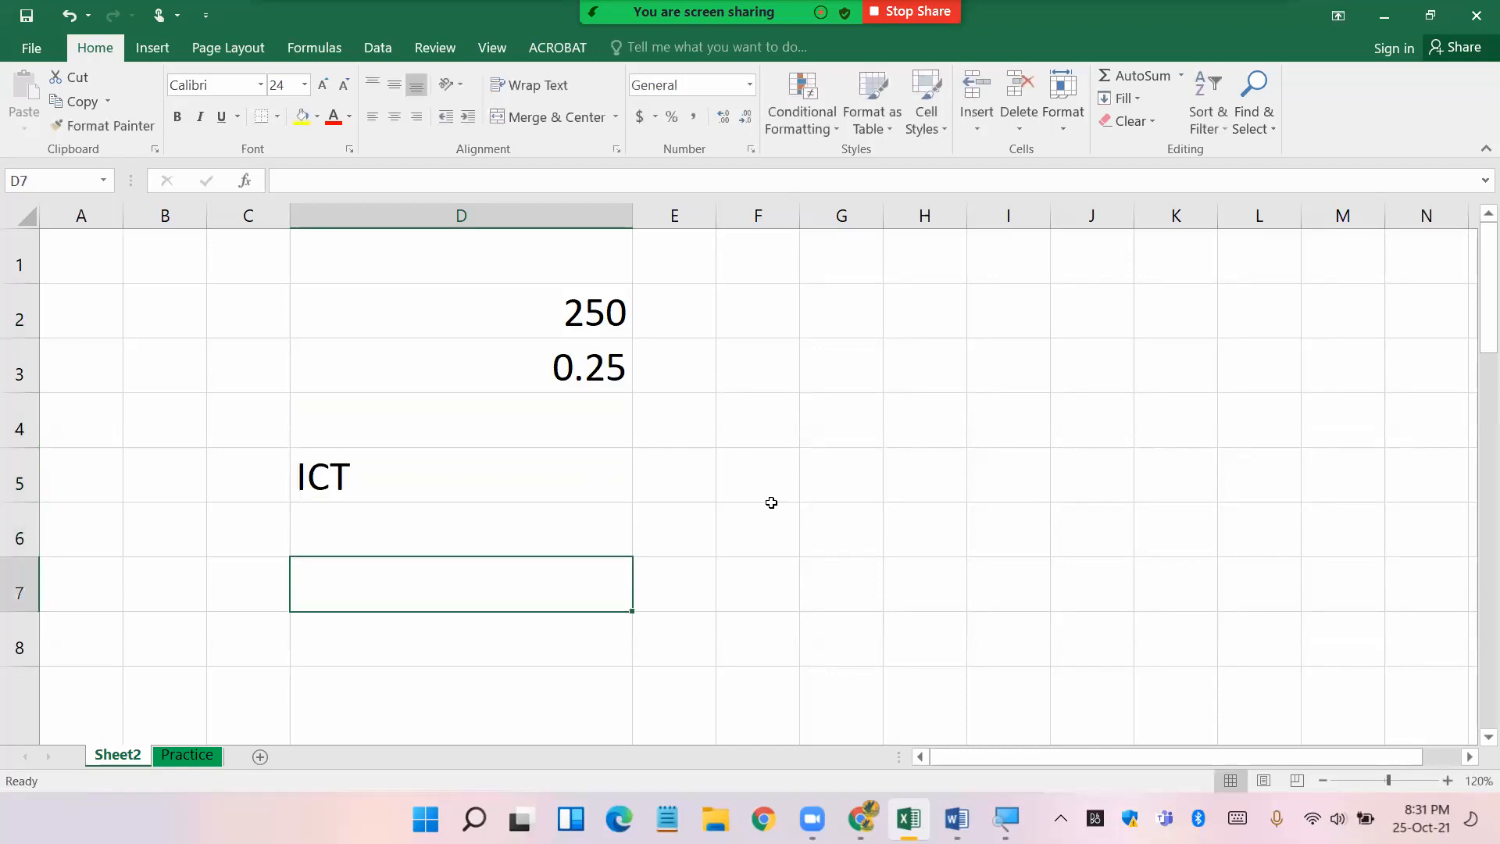
{"action": "type", "text": "CLass"}
{"action": "key", "text": "Return"}
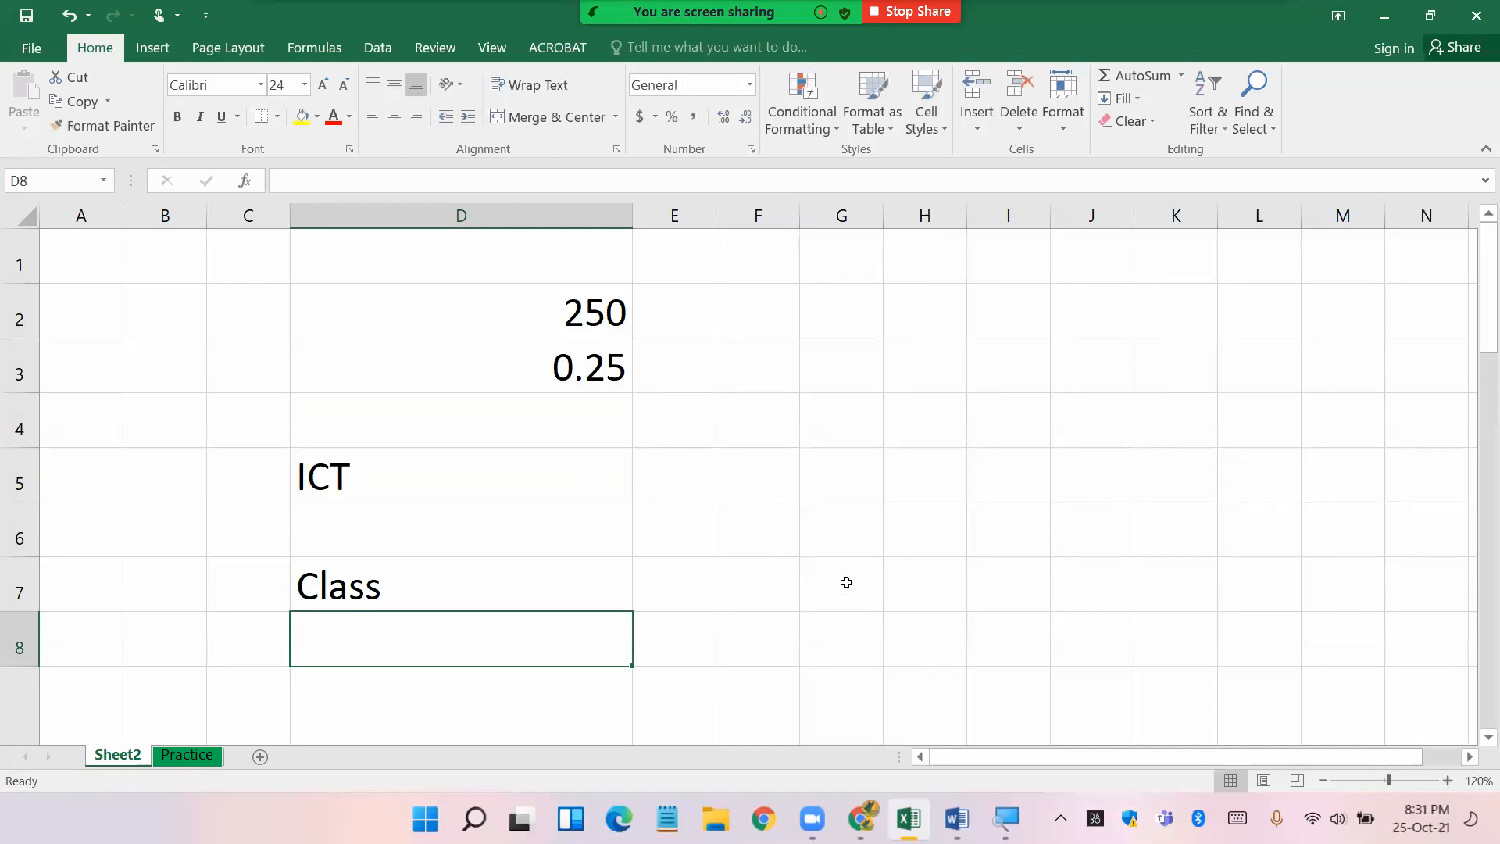
- Enter the date 25/10/2021 in D8 and autofit the height of row 9
{"action": "type", "text": "25/"}
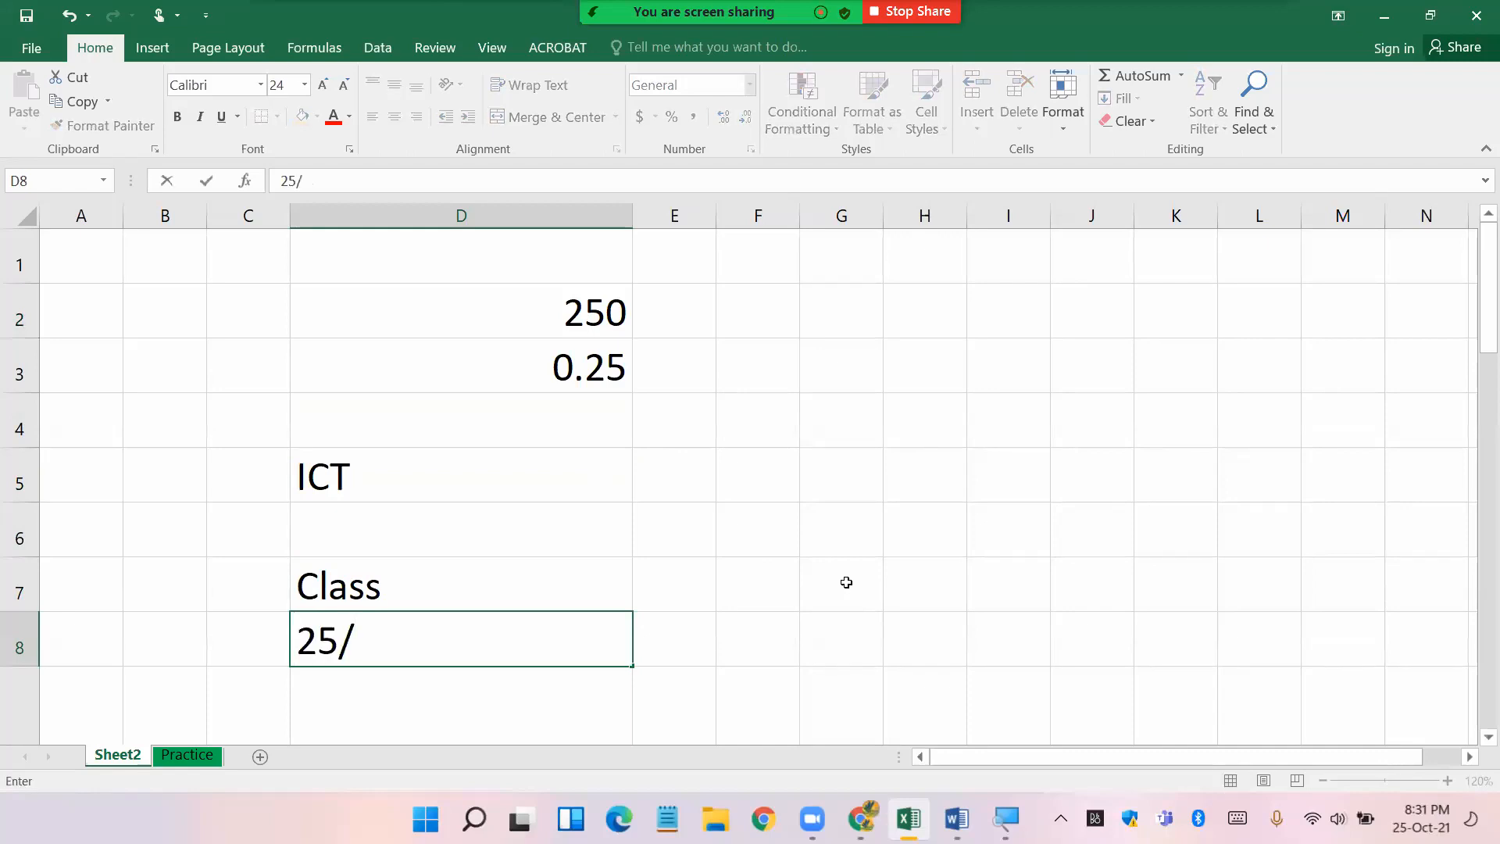
{"action": "type", "text": "10/2021"}
{"action": "key", "text": "Return"}
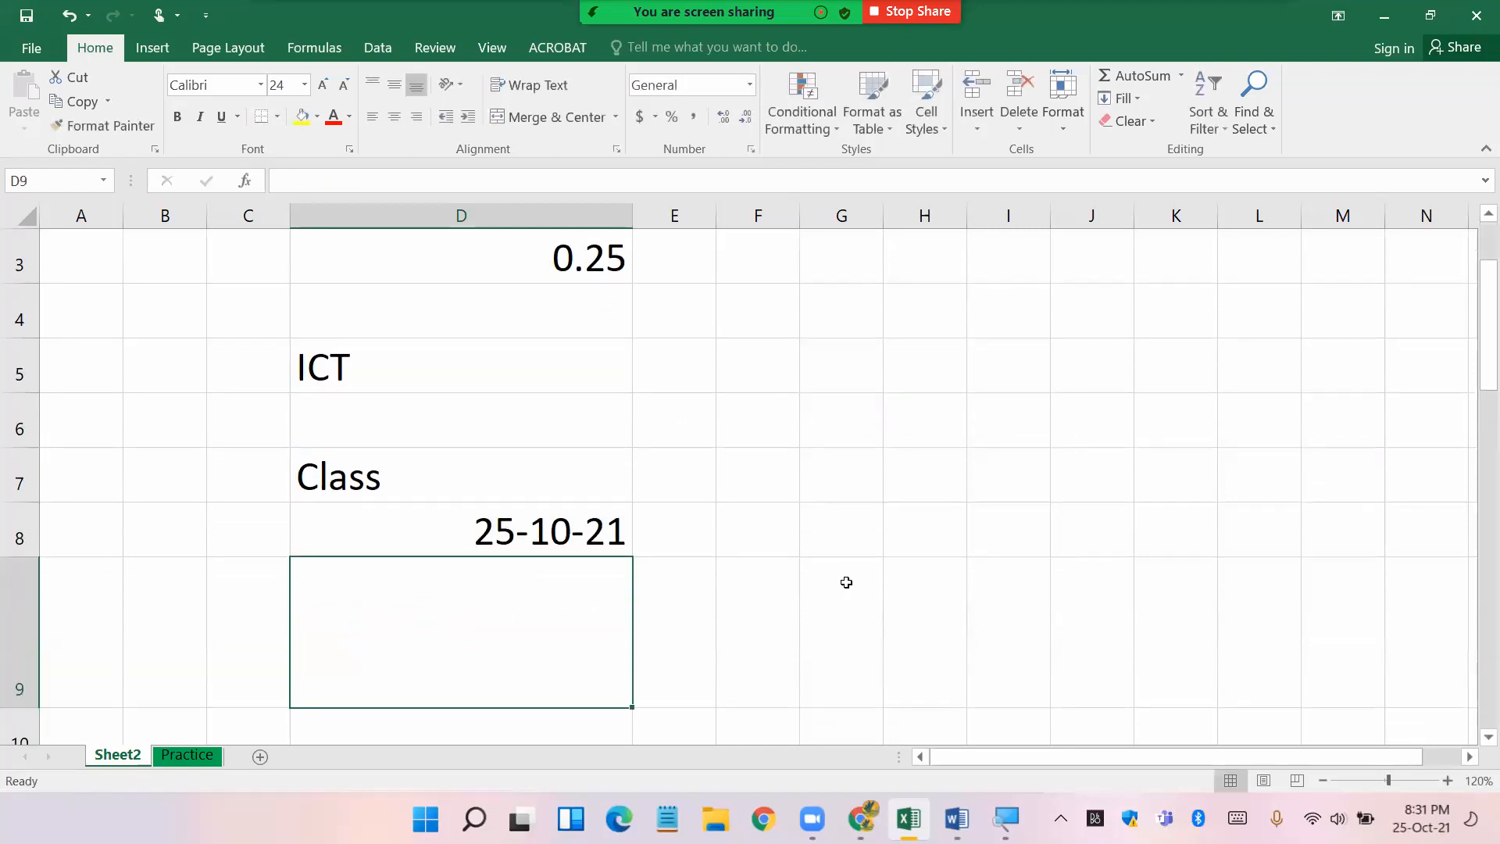
{"action": "left_click", "coordinate": [541, 543]}
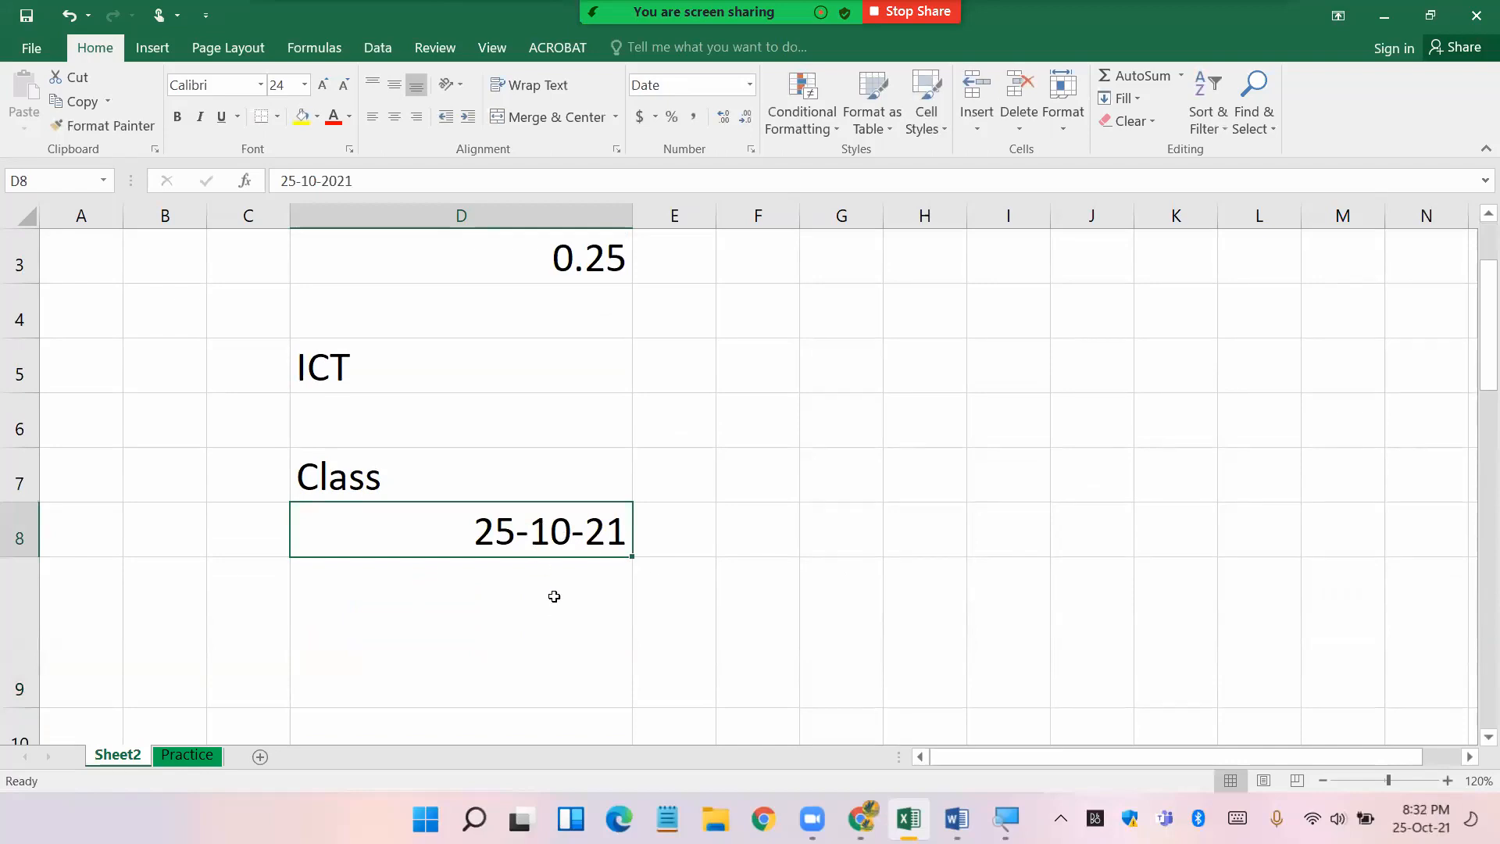
{"action": "left_click", "coordinate": [503, 617]}
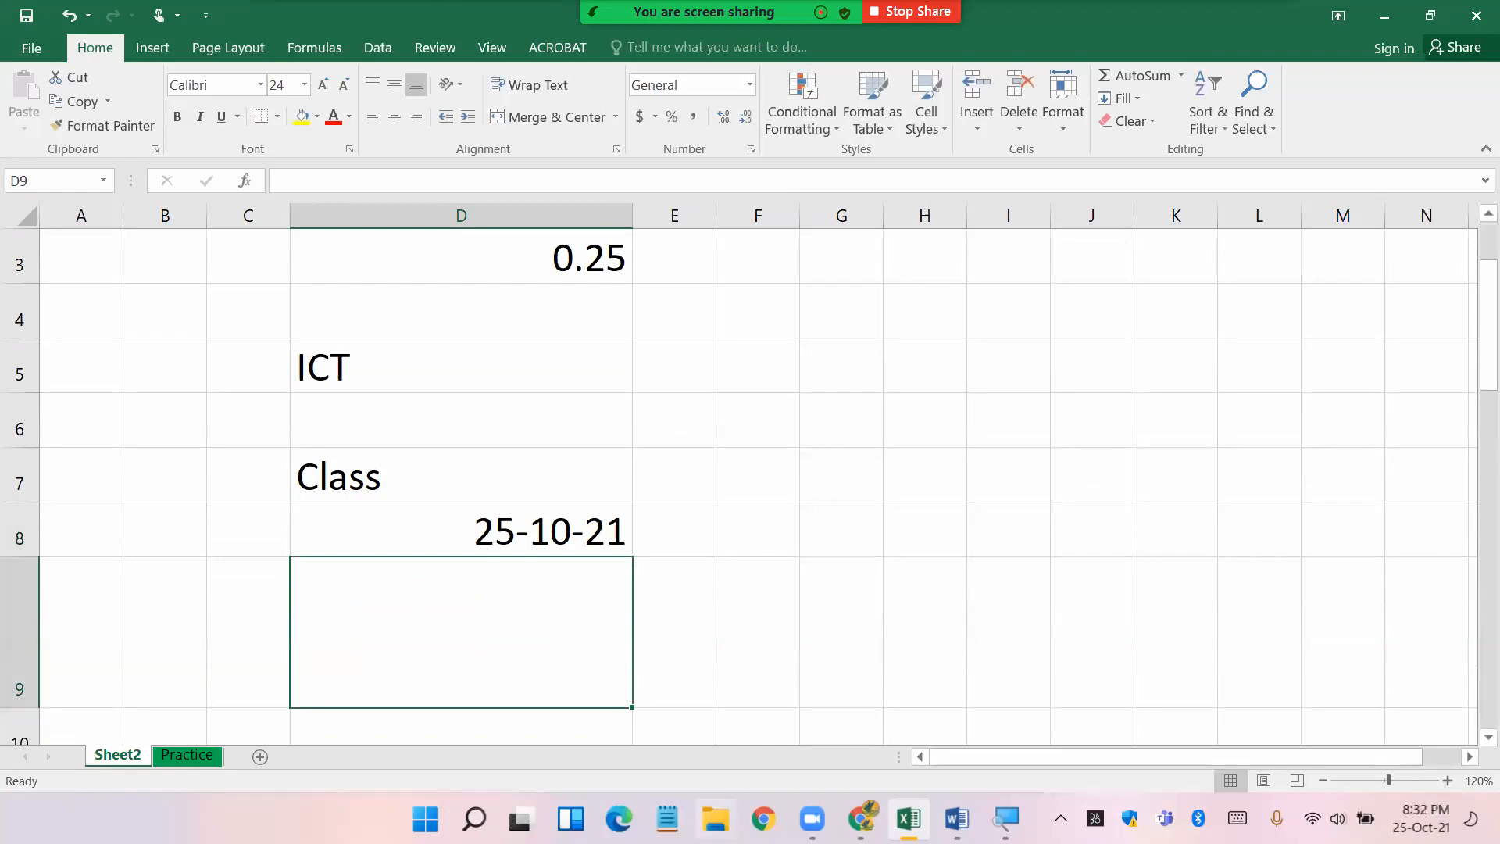
{"action": "double_click", "coordinate": [27, 708]}
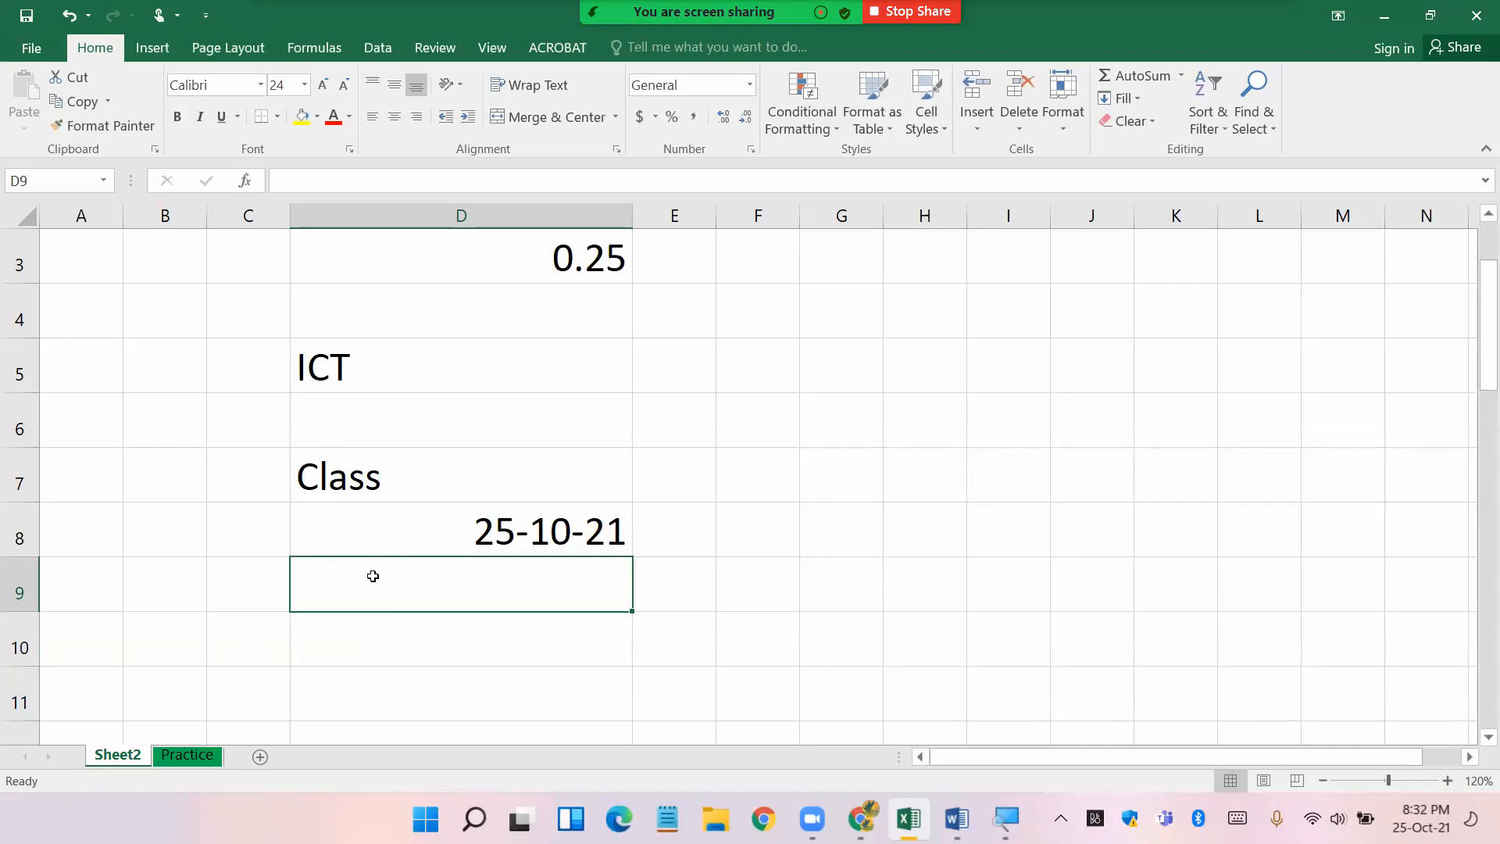
- Enter 8.32 in D9, below the date
{"action": "type", "text": "8"}
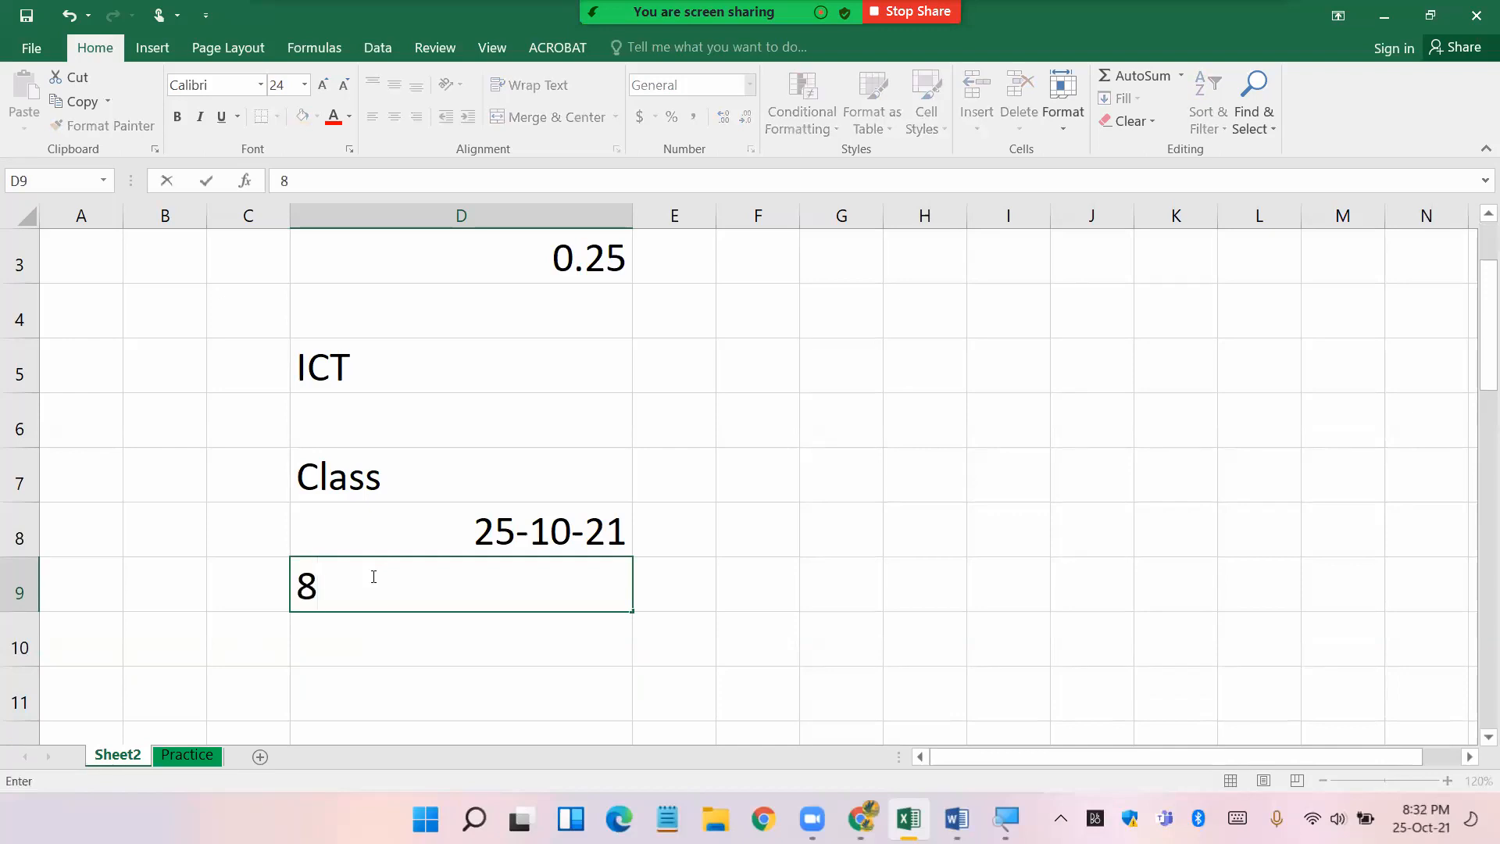
{"action": "type", "text": ":30"}
{"action": "key", "text": "BackSpace"}
{"action": "key", "text": "BackSpace"}
{"action": "key", "text": "BackSpace"}
{"action": "type", "text": ".32"}
{"action": "key", "text": "Return"}
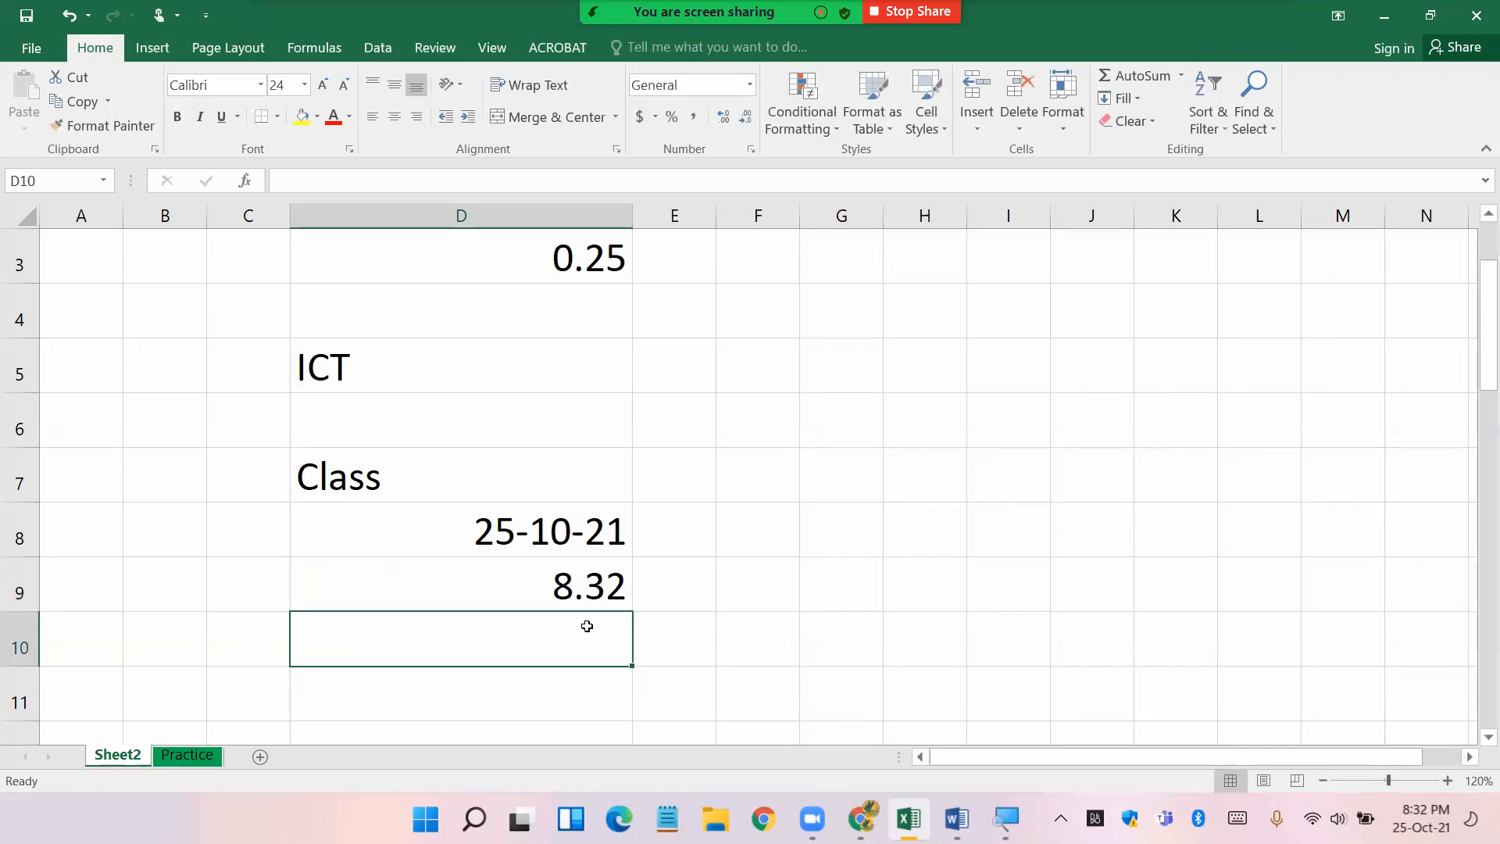
- Try to replace the value in D9 with the time 8:32p, without a space before the p
{"action": "double_click", "coordinate": [590, 592]}
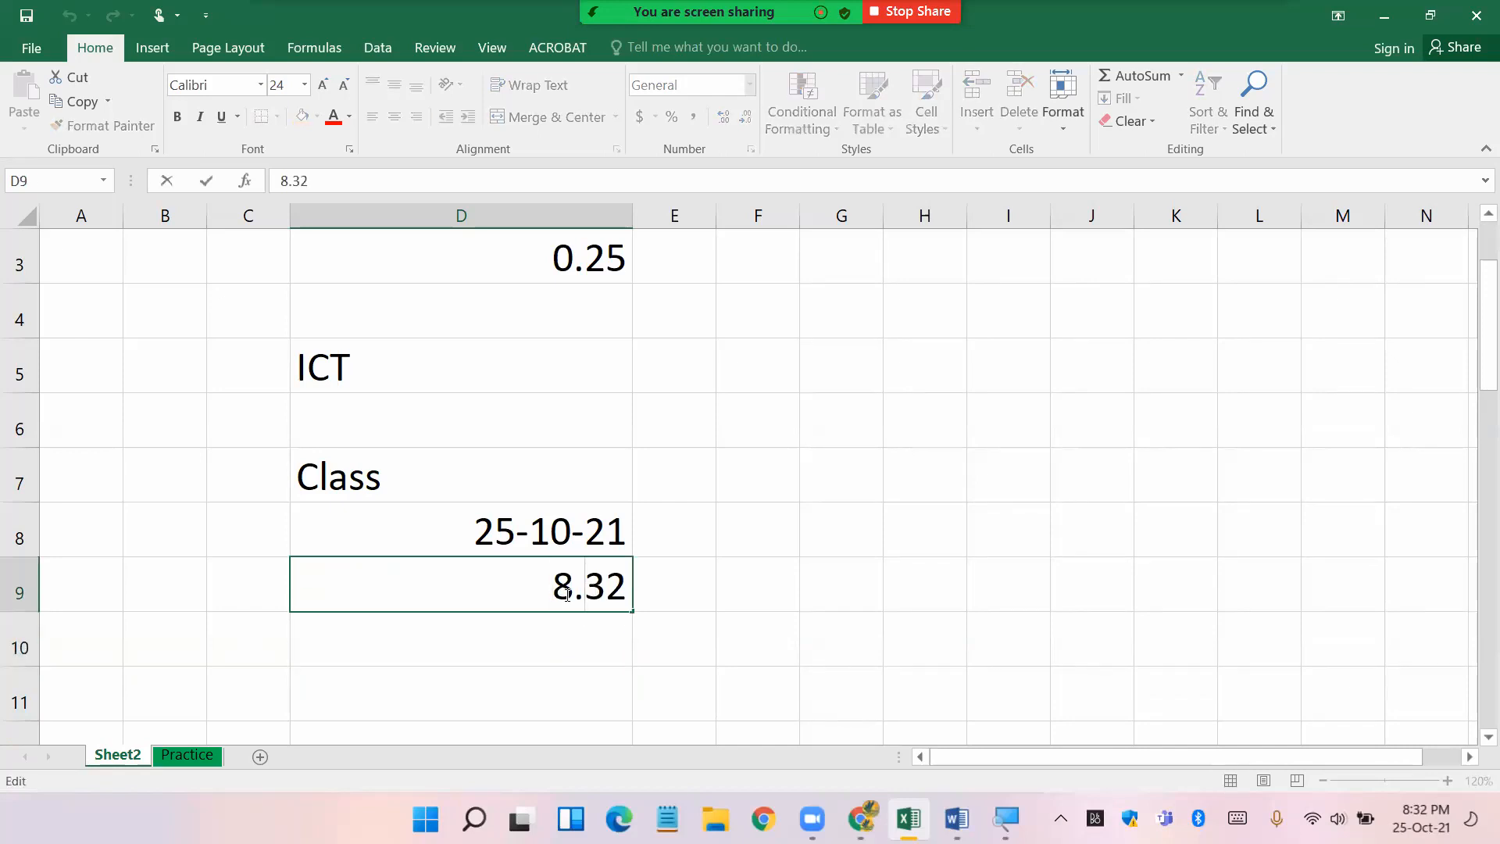
{"action": "left_click_drag", "start_coordinate": [536, 587], "coordinate": [673, 586]}
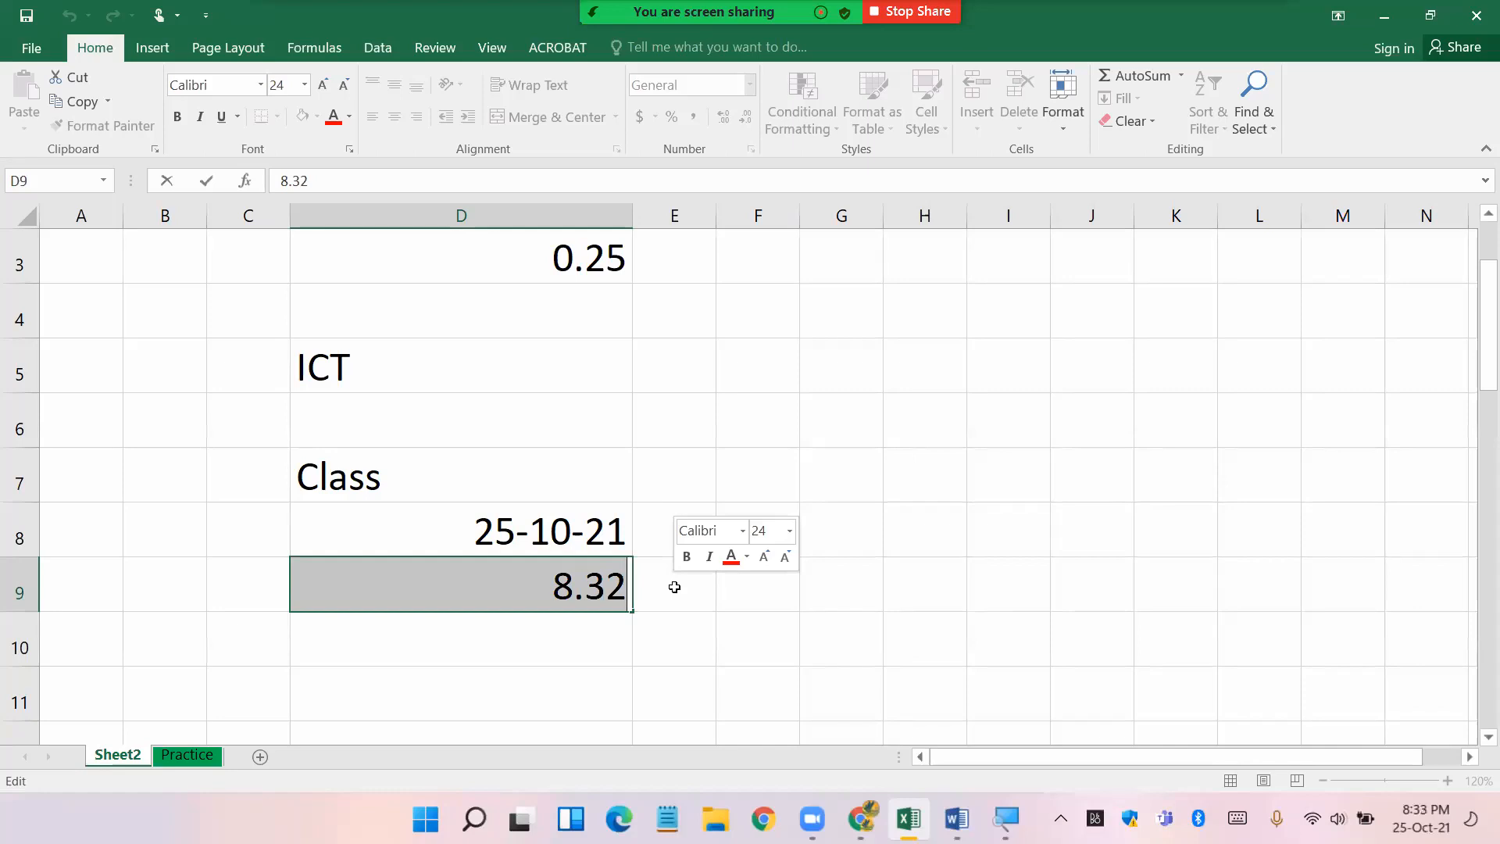
{"action": "type", "text": "8:"}
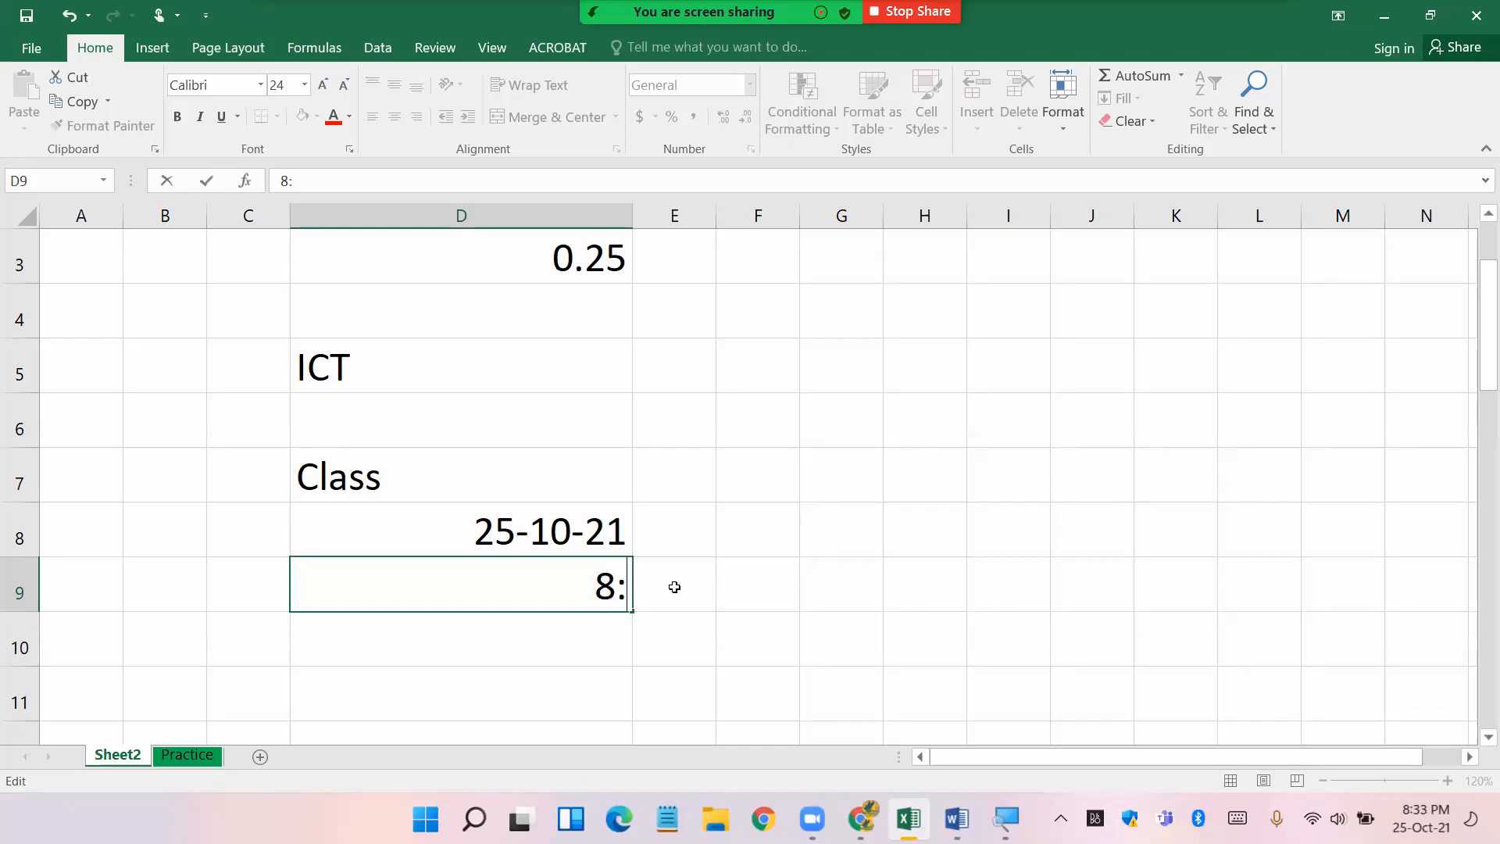
{"action": "type", "text": "32"}
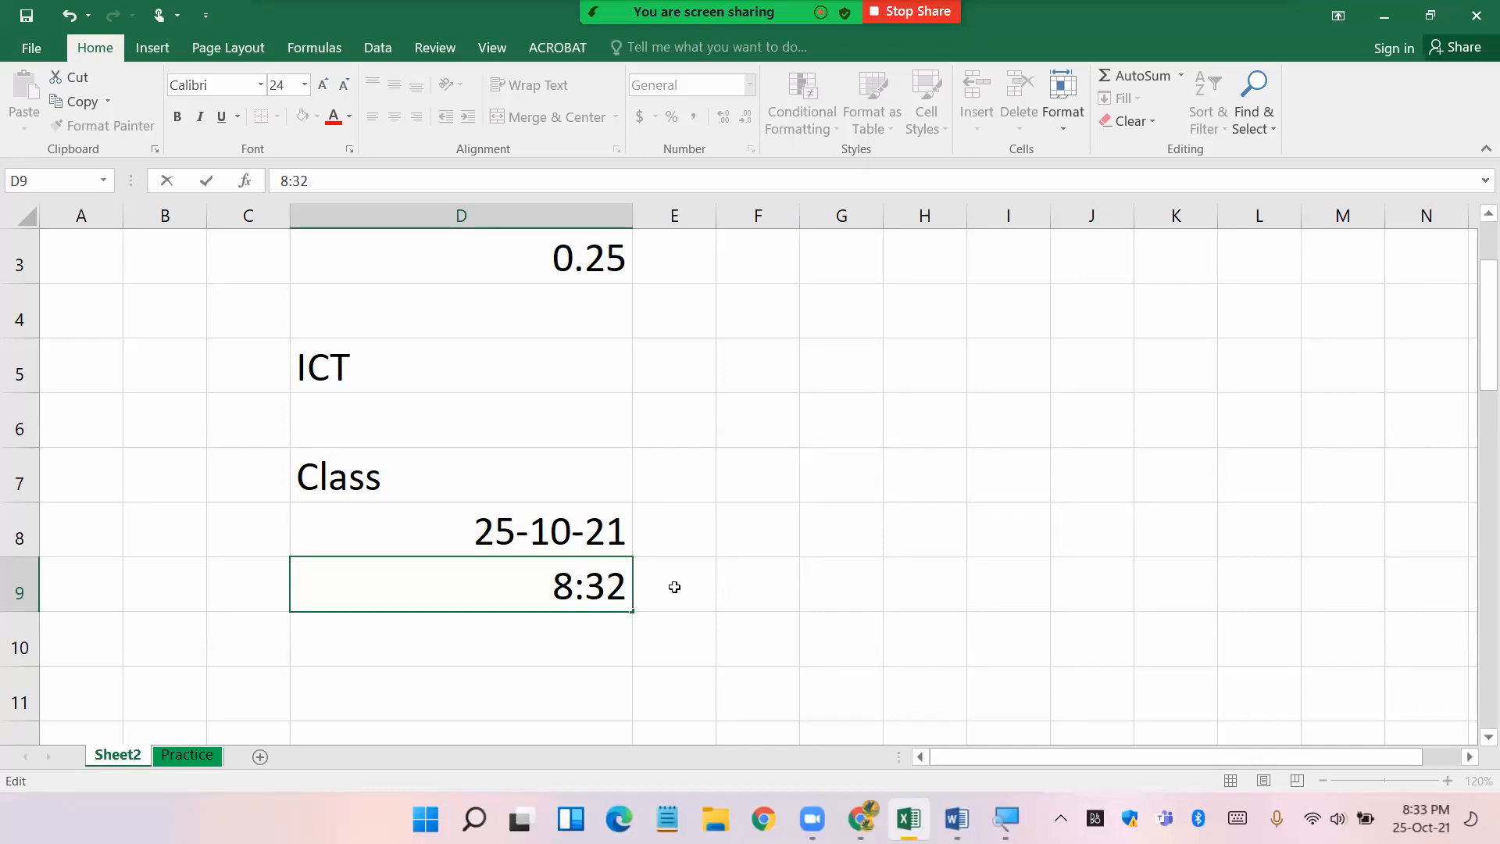
{"action": "type", "text": "p"}
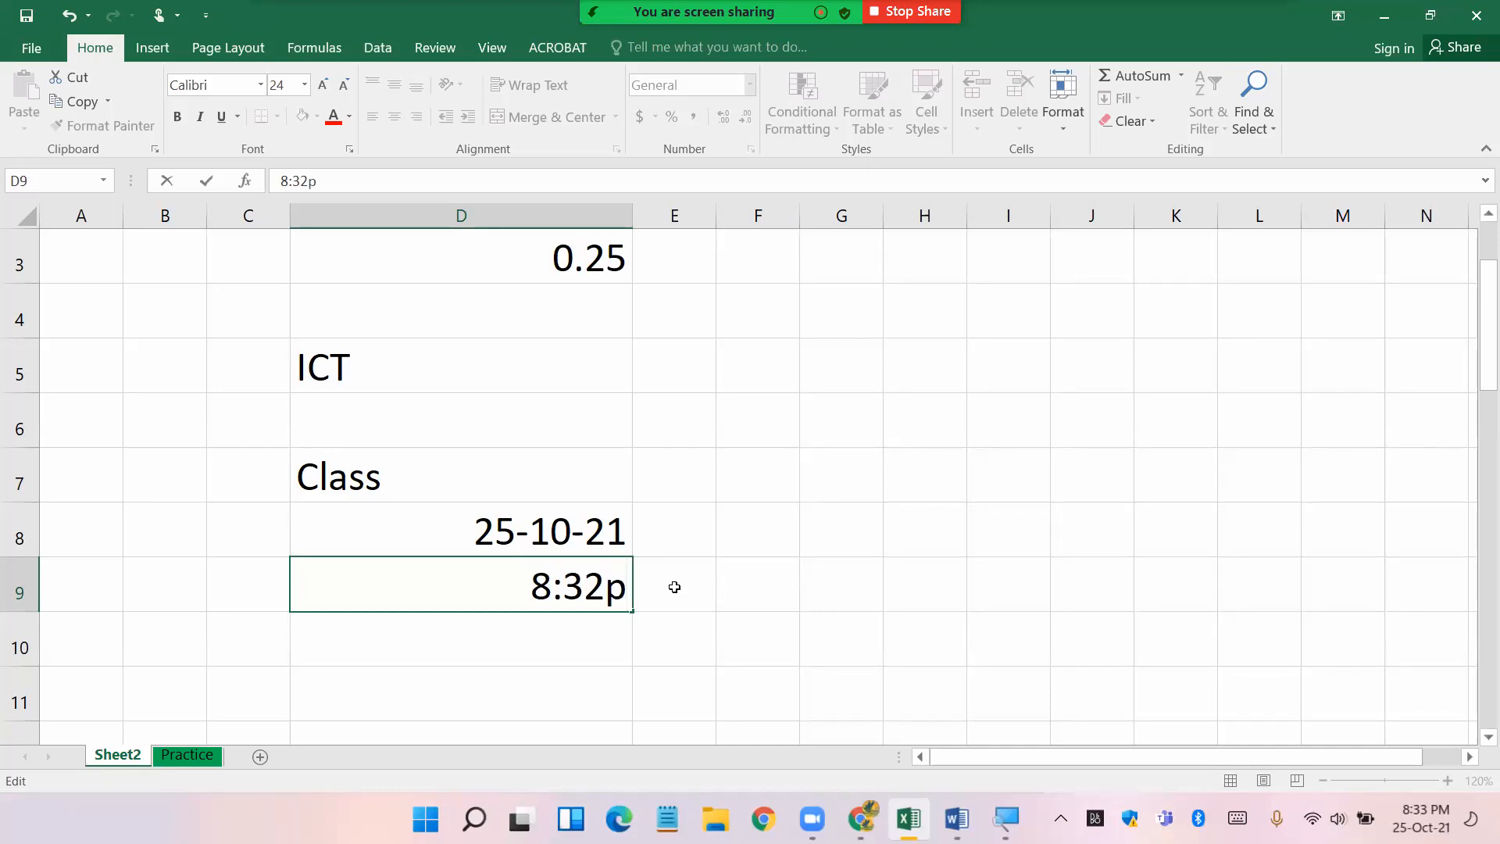
{"action": "key", "text": "Return"}
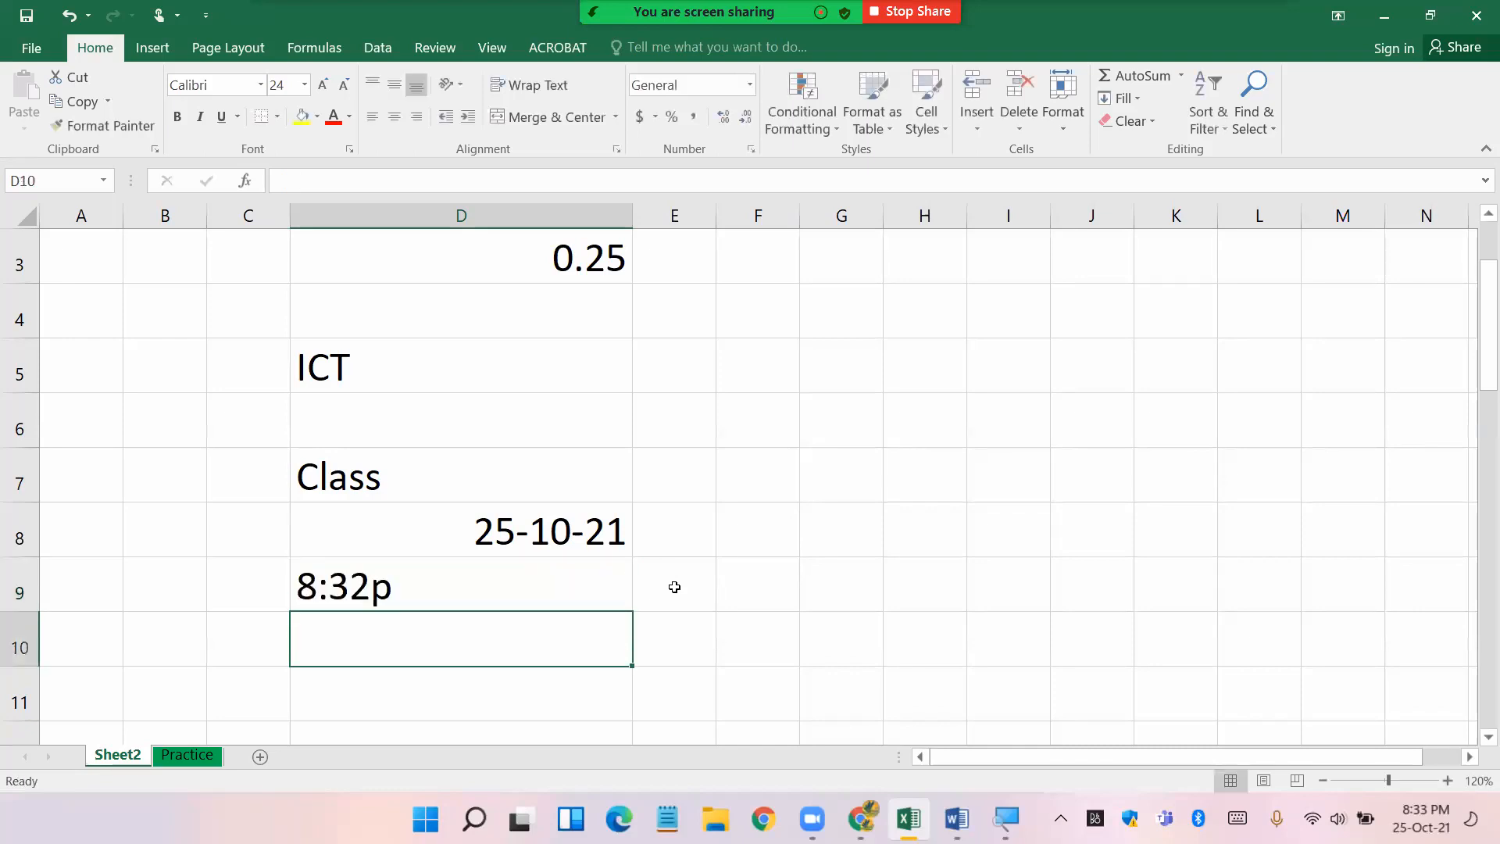
- Correct the time in D9 to 8:32 p, with a space before the p
{"action": "left_click", "coordinate": [418, 578]}
{"action": "double_click", "coordinate": [416, 576]}
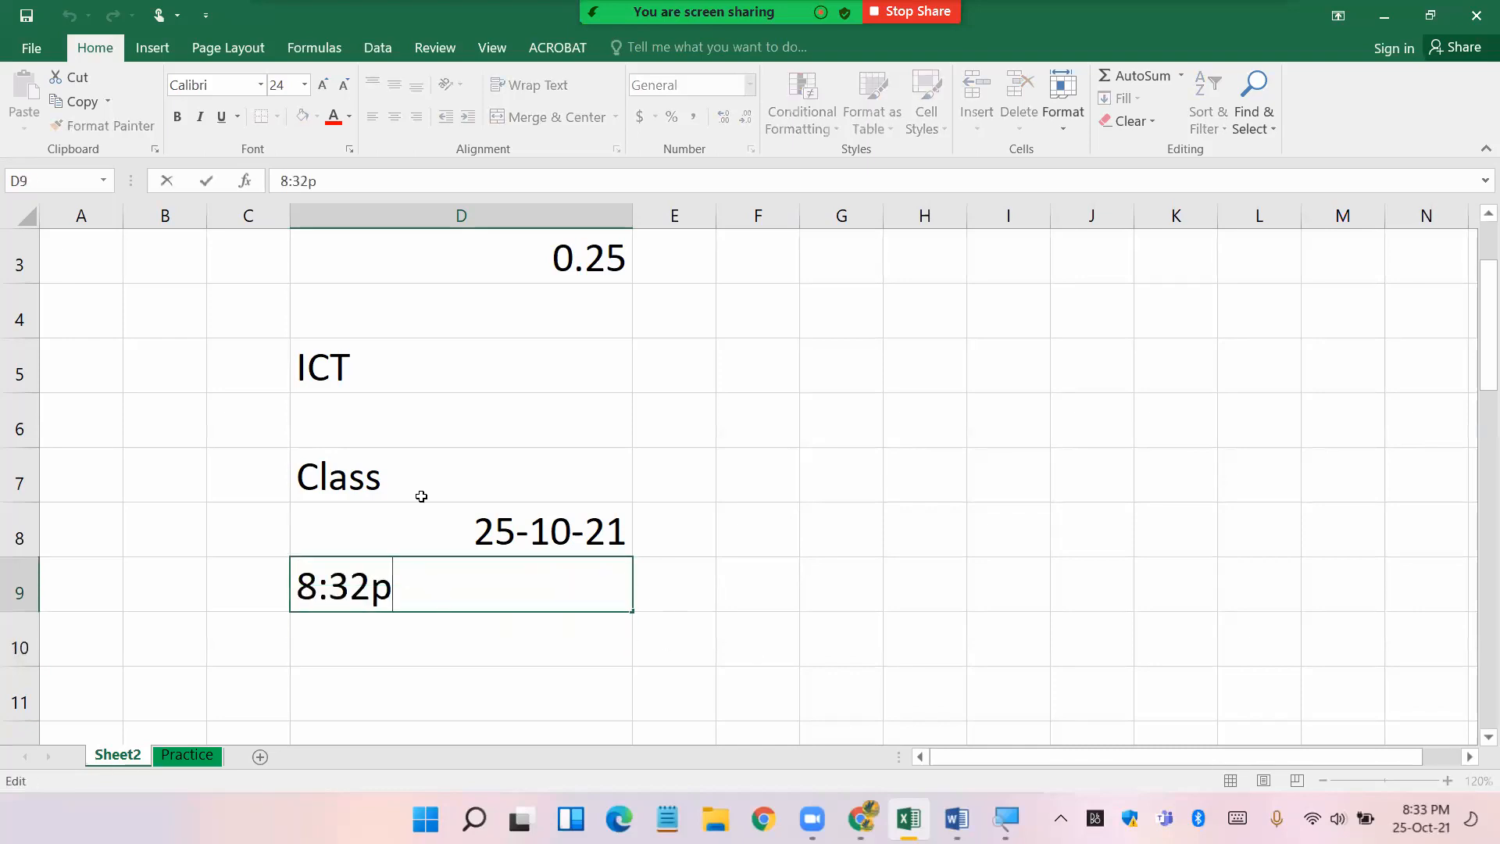
{"action": "key", "text": "BackSpace"}
{"action": "type", "text": "p"}
{"action": "key", "text": "Return"}
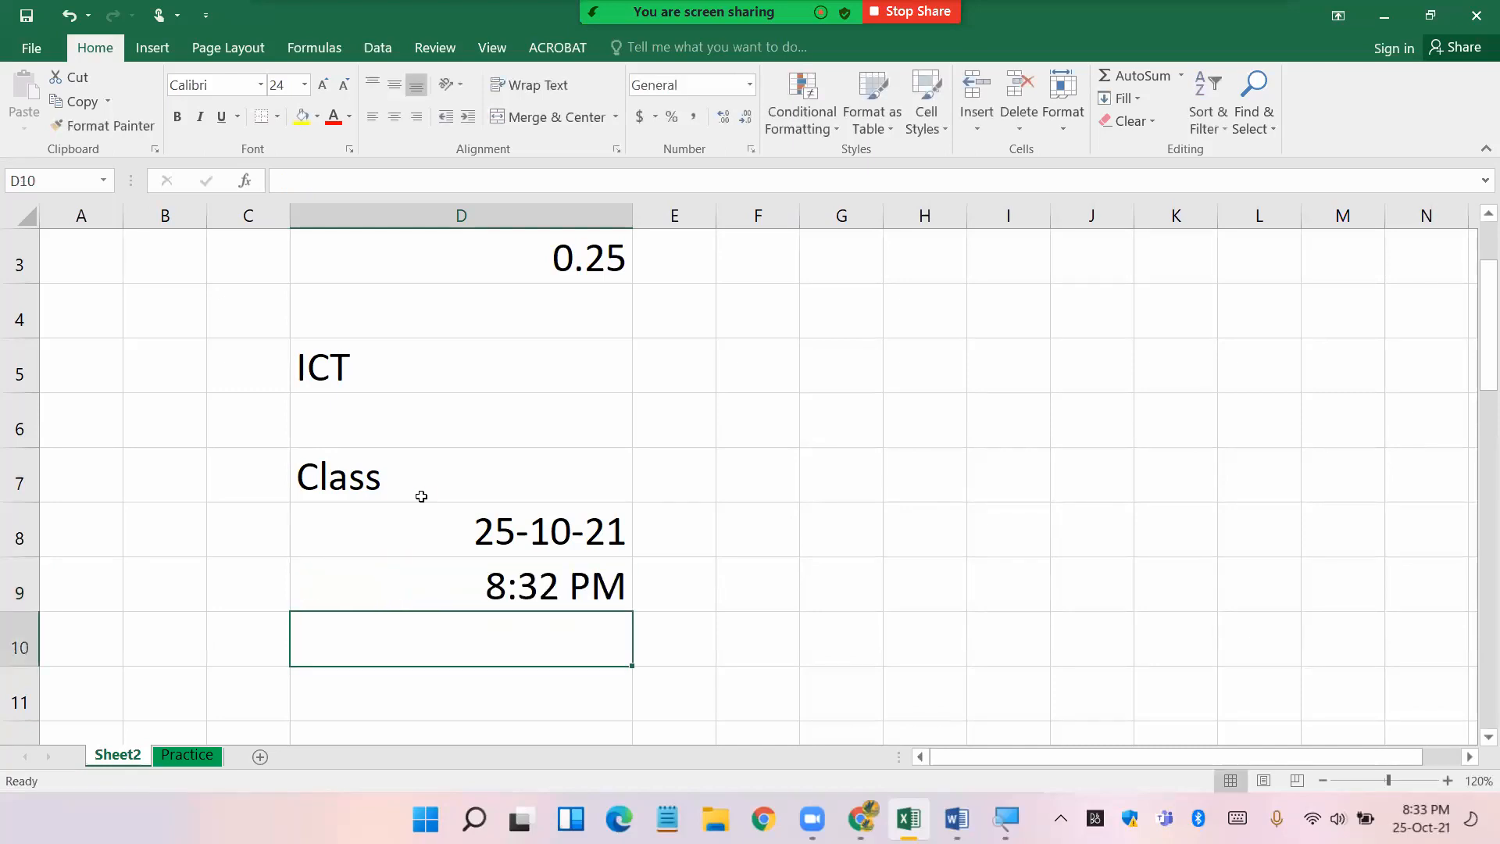
- Clear the time from D9
{"action": "double_click", "coordinate": [606, 594]}
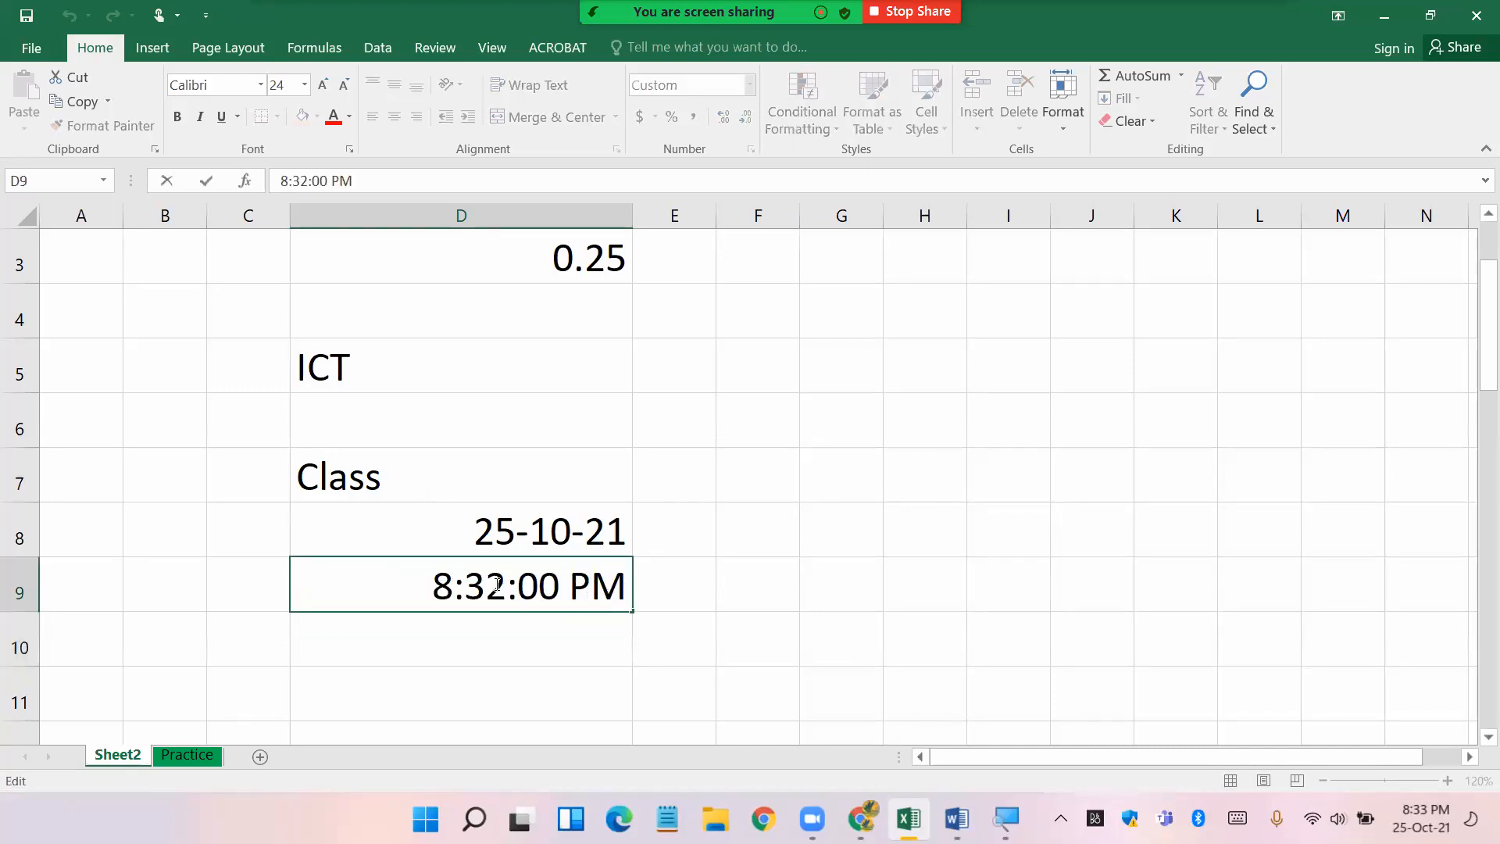
{"action": "left_click_drag", "start_coordinate": [415, 587], "coordinate": [670, 596]}
{"action": "key", "text": "BackSpace"}
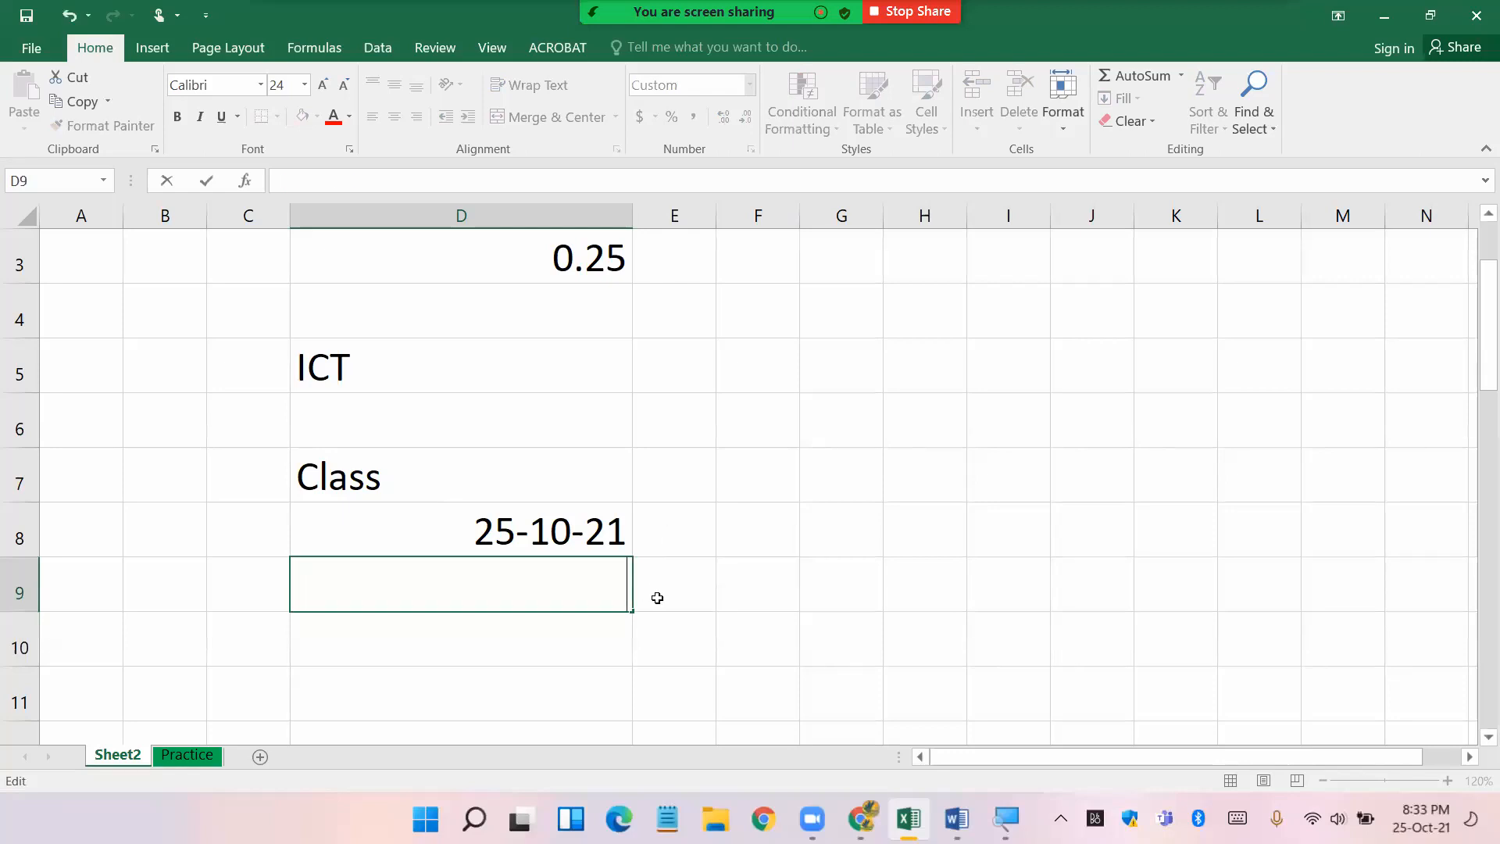
{"action": "left_click", "coordinate": [747, 630]}
{"action": "left_click", "coordinate": [506, 593]}
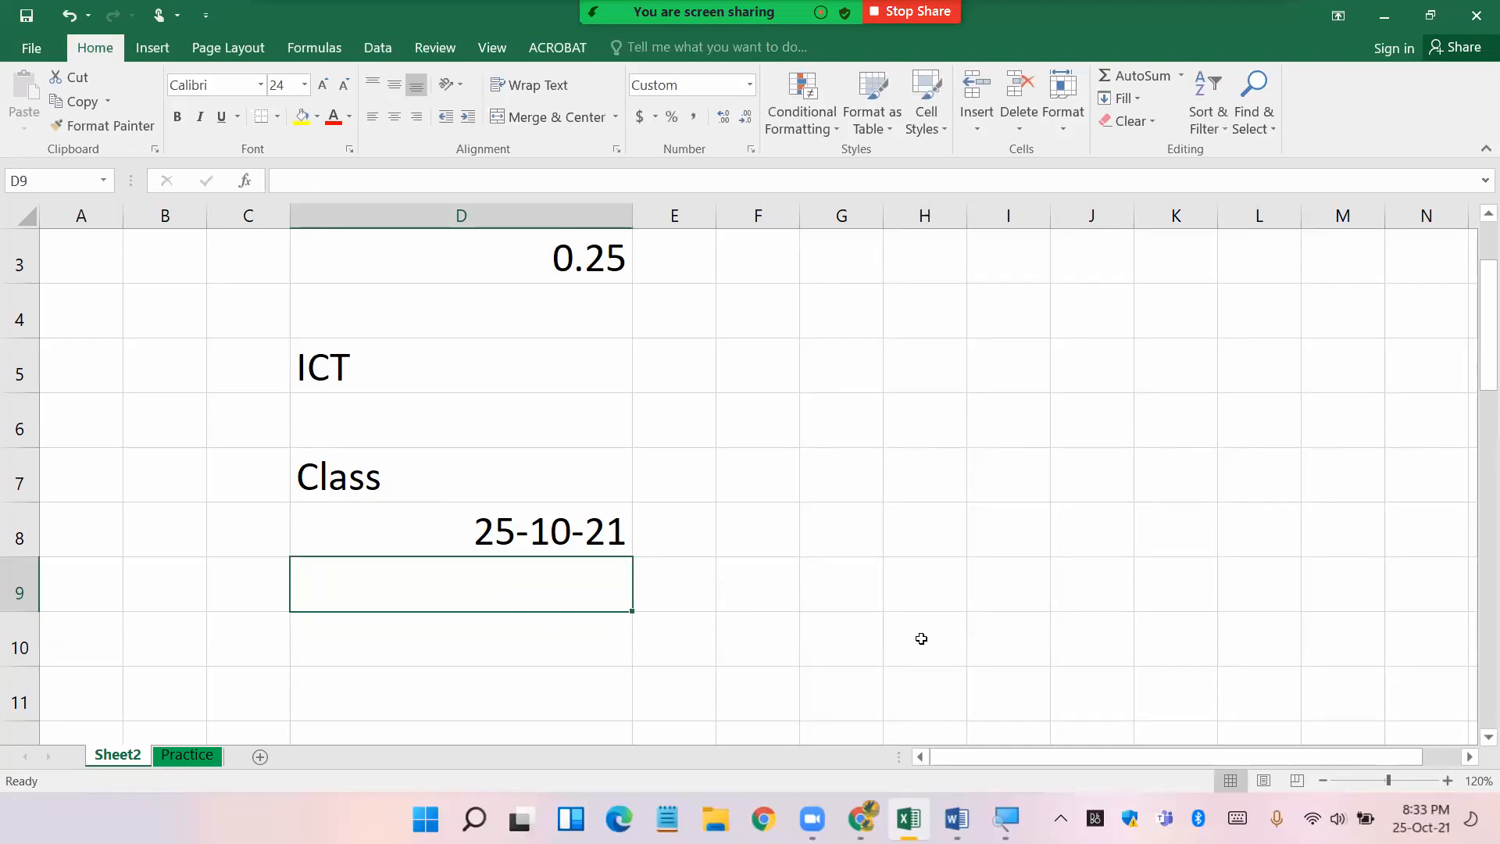
- Enter the time 8:33 p in D9 and select the cell to check its stored value
{"action": "left_click", "coordinate": [808, 637]}
{"action": "left_click", "coordinate": [546, 583]}
{"action": "type", "text": "8"}
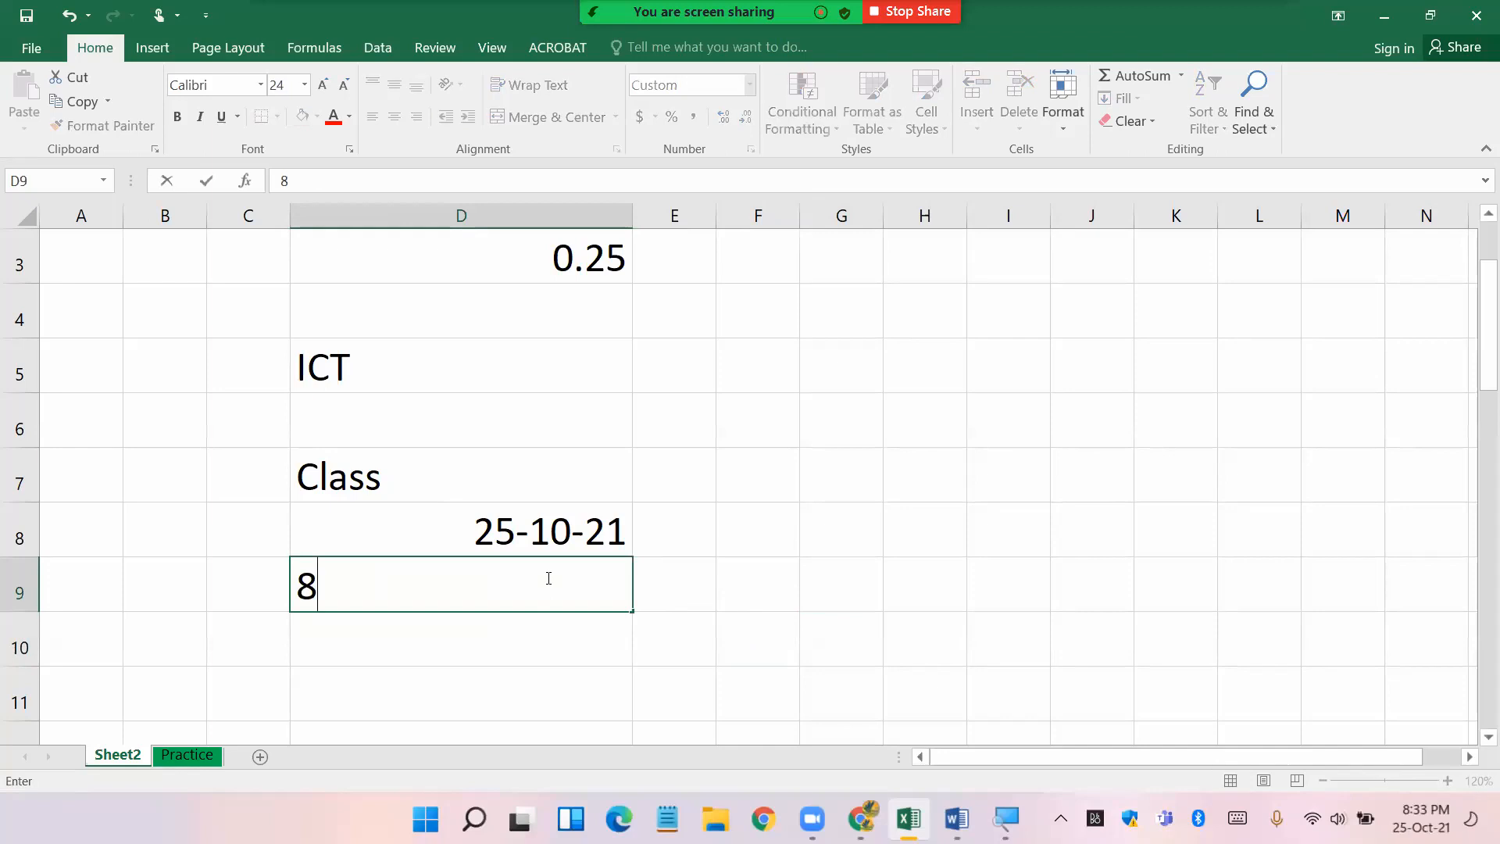
{"action": "type", "text": ":33 p"}
{"action": "key", "text": "Return"}
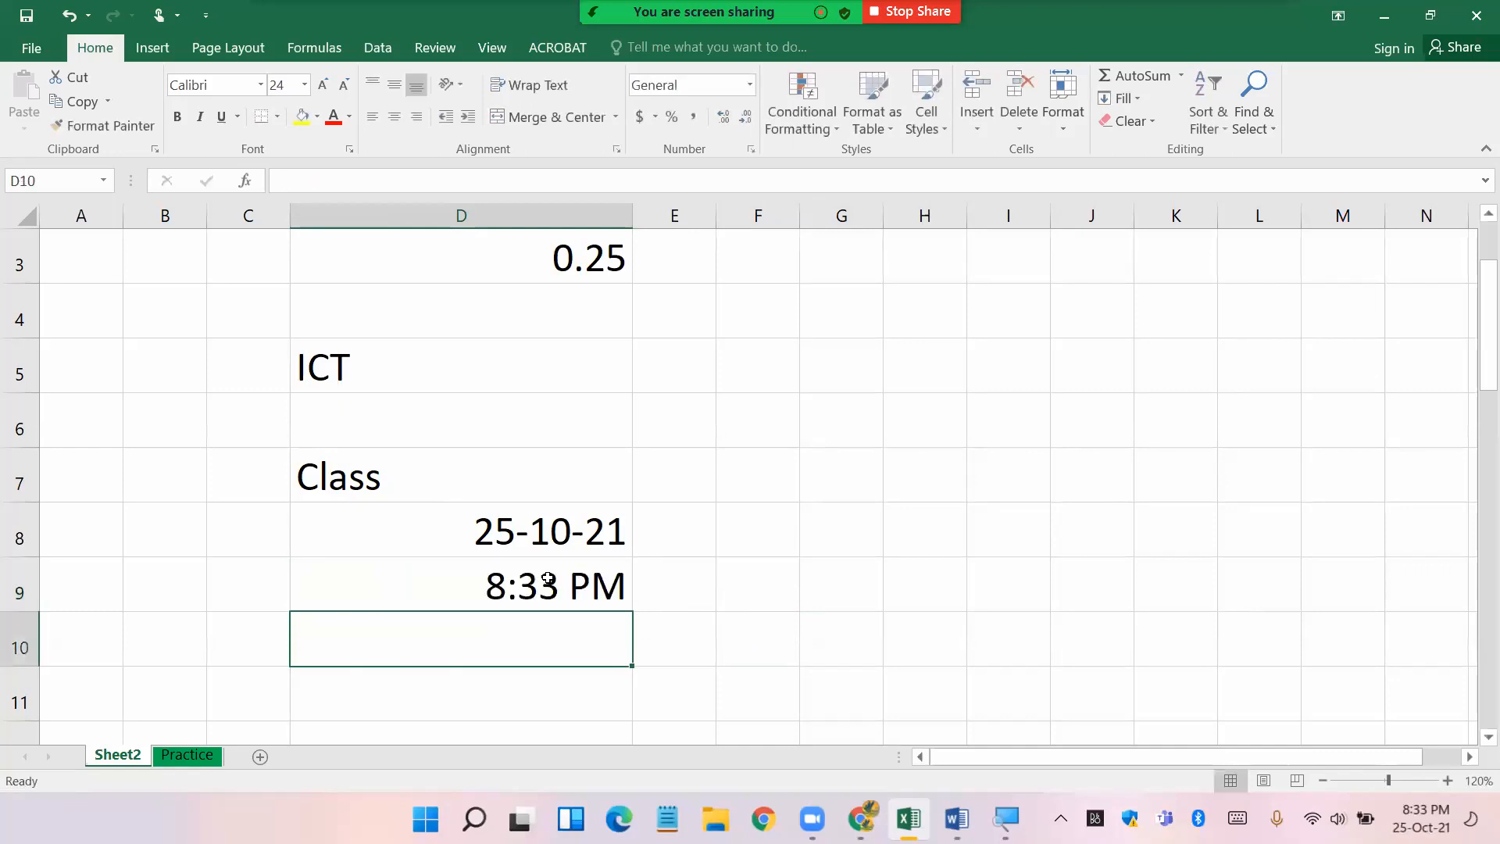
{"action": "left_click", "coordinate": [564, 588]}
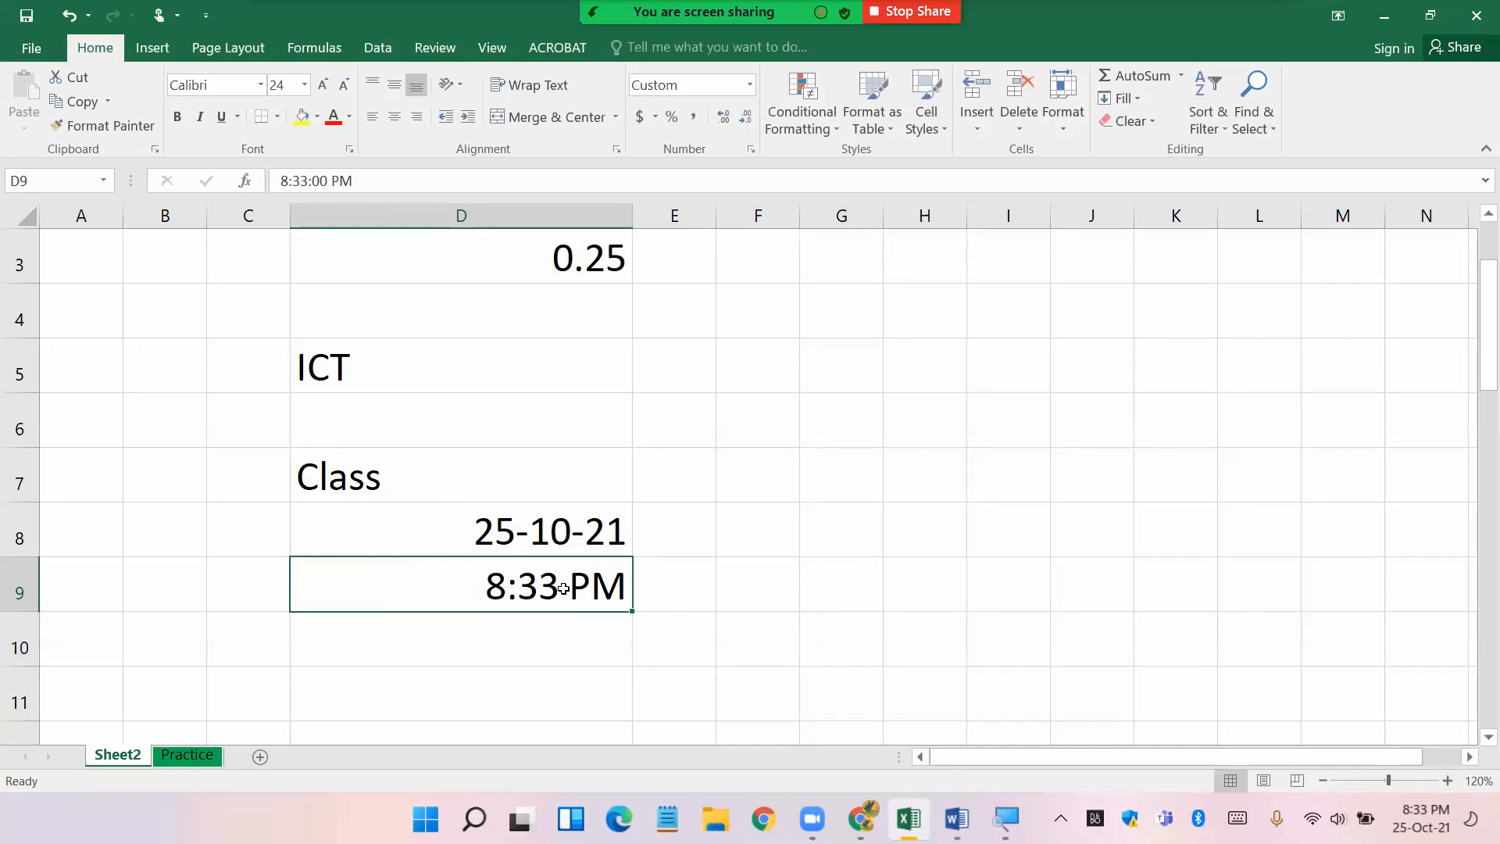
- Label the value 250 by entering Integer in F2
{"action": "scroll", "coordinate": [635, 582], "scroll_direction": "up", "scroll_amount": 1}
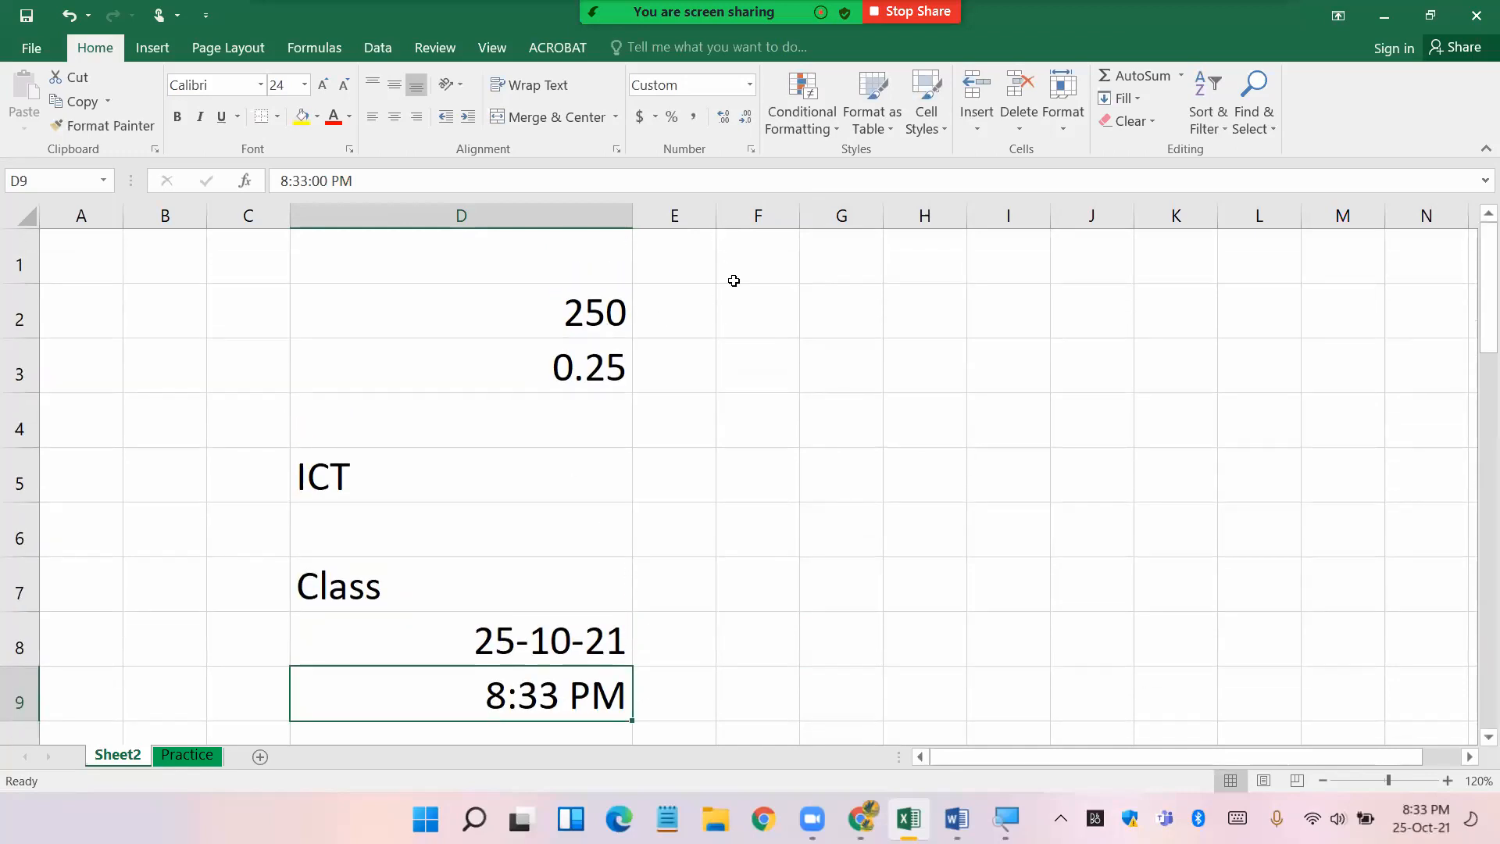
{"action": "left_click", "coordinate": [745, 318]}
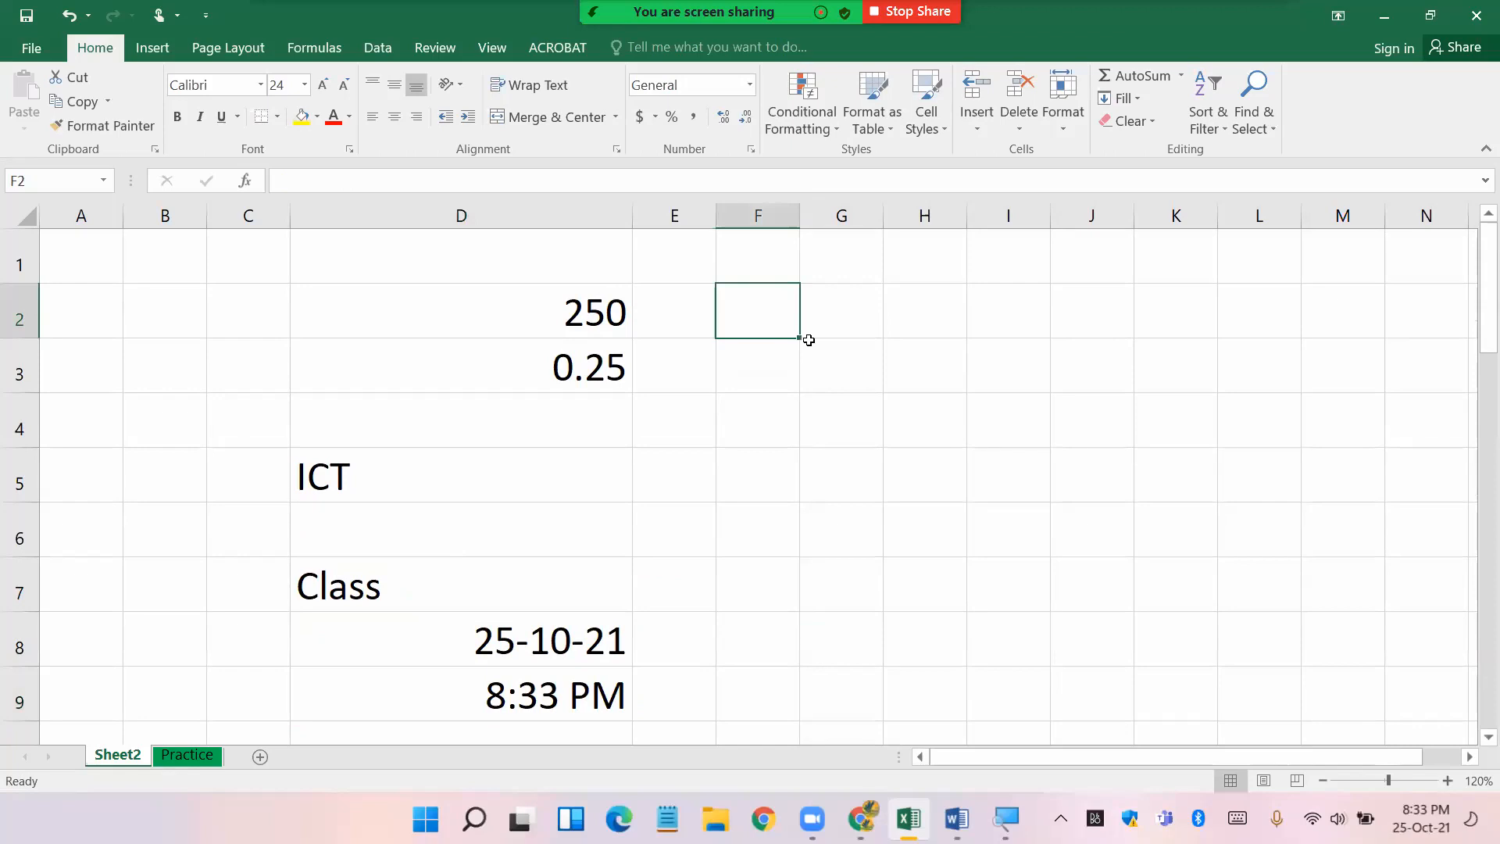
{"action": "type", "text": "Integer"}
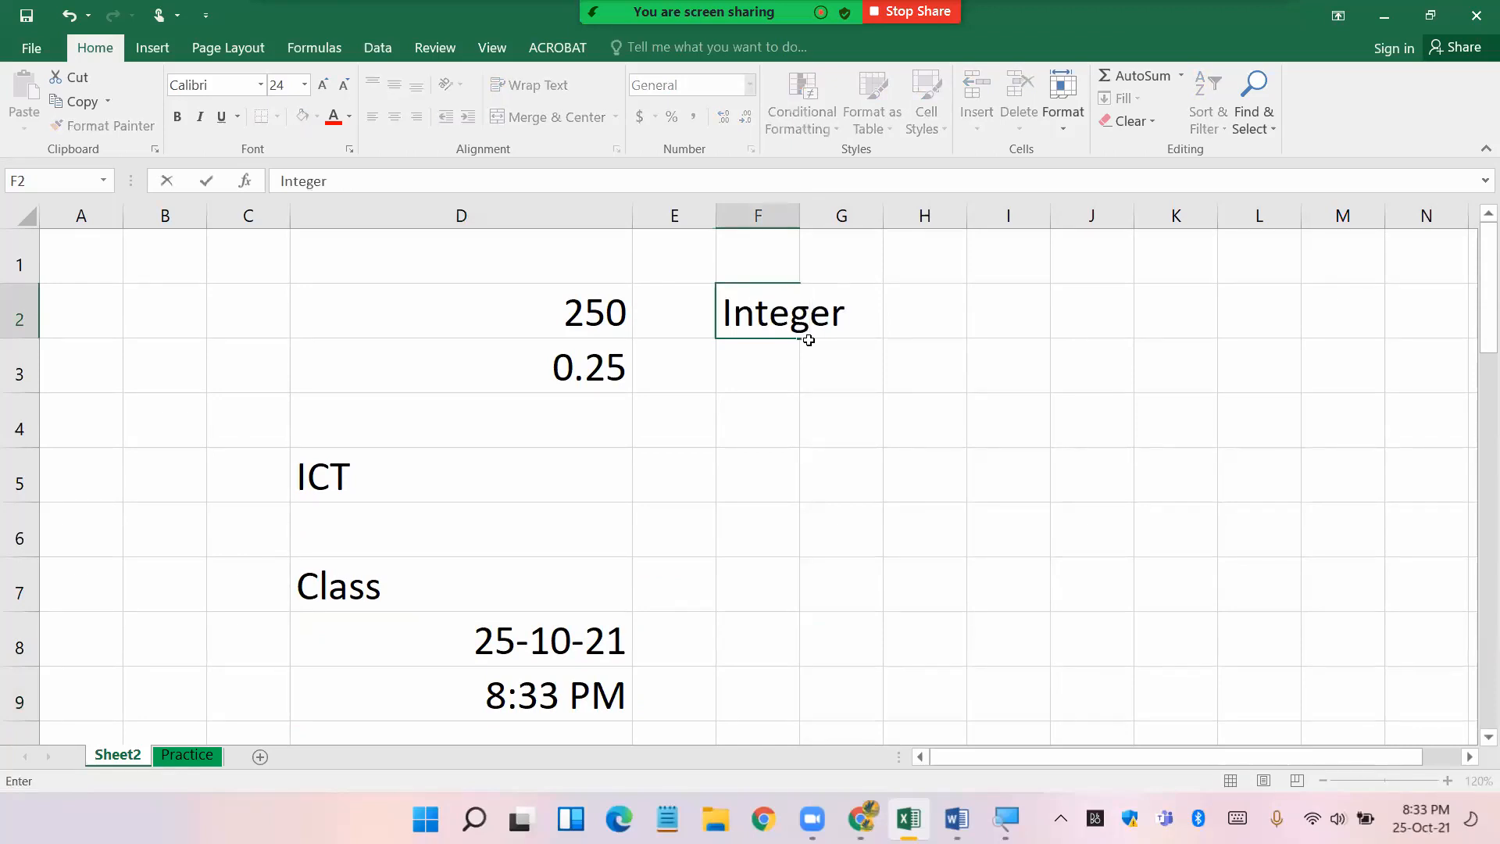
{"action": "left_click", "coordinate": [763, 378]}
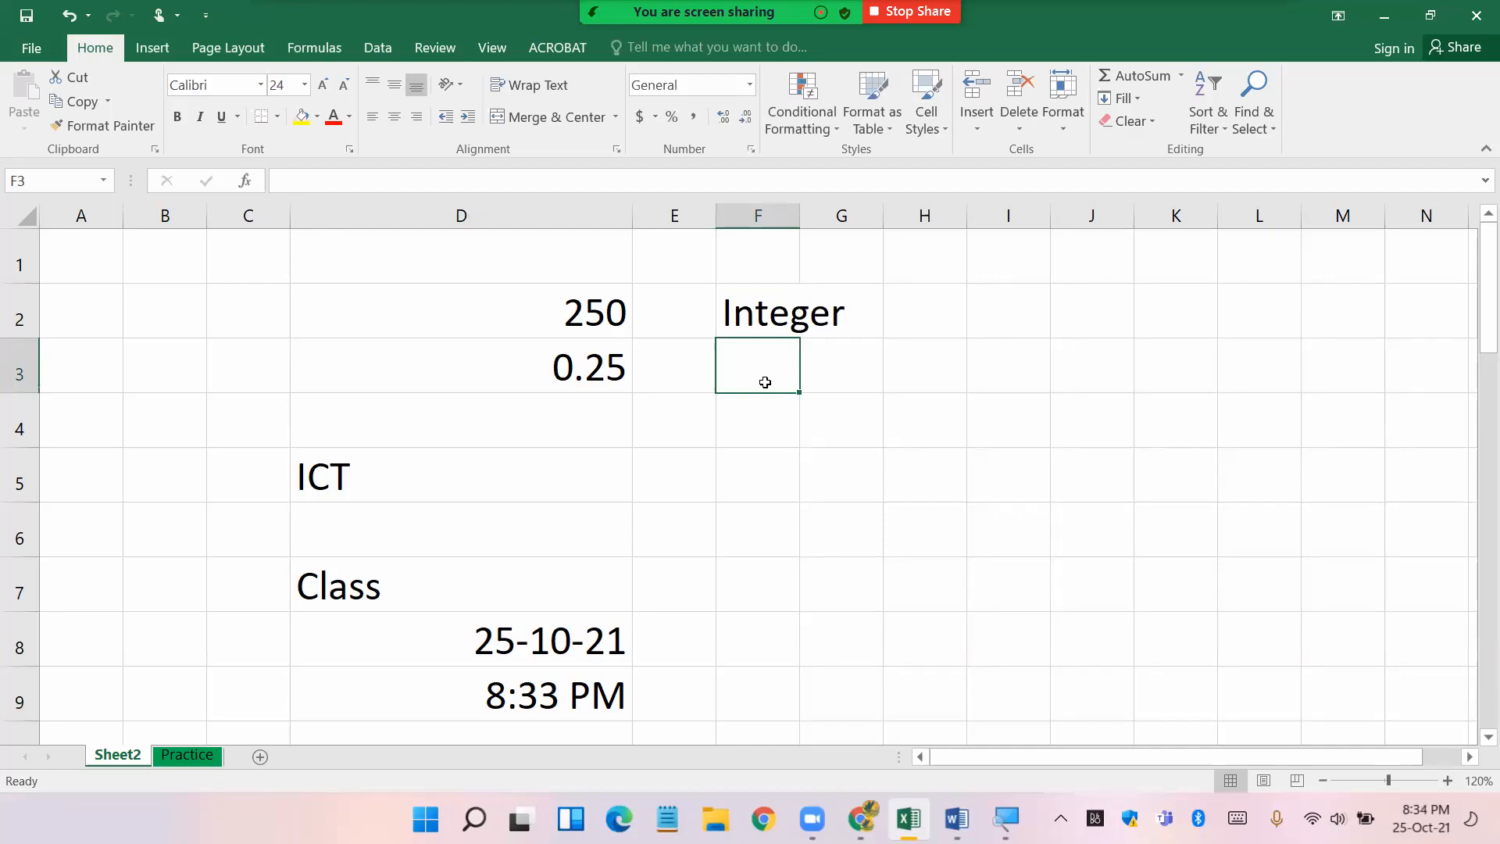
- Enter the label "floating number" in F3 and "blank cell" in F4
{"action": "type", "text": "flo"}
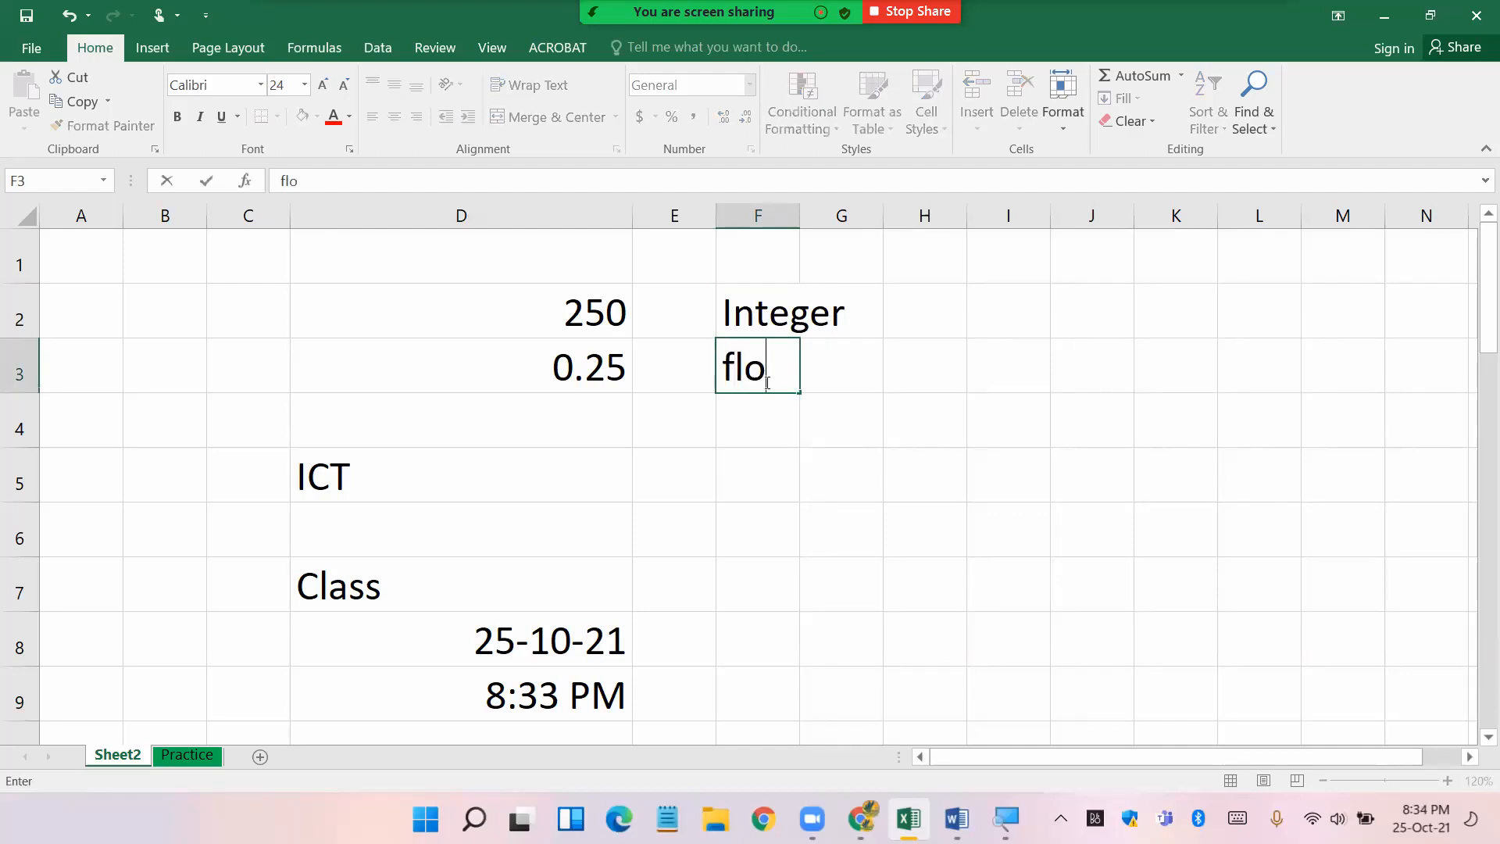
{"action": "type", "text": "ating number"}
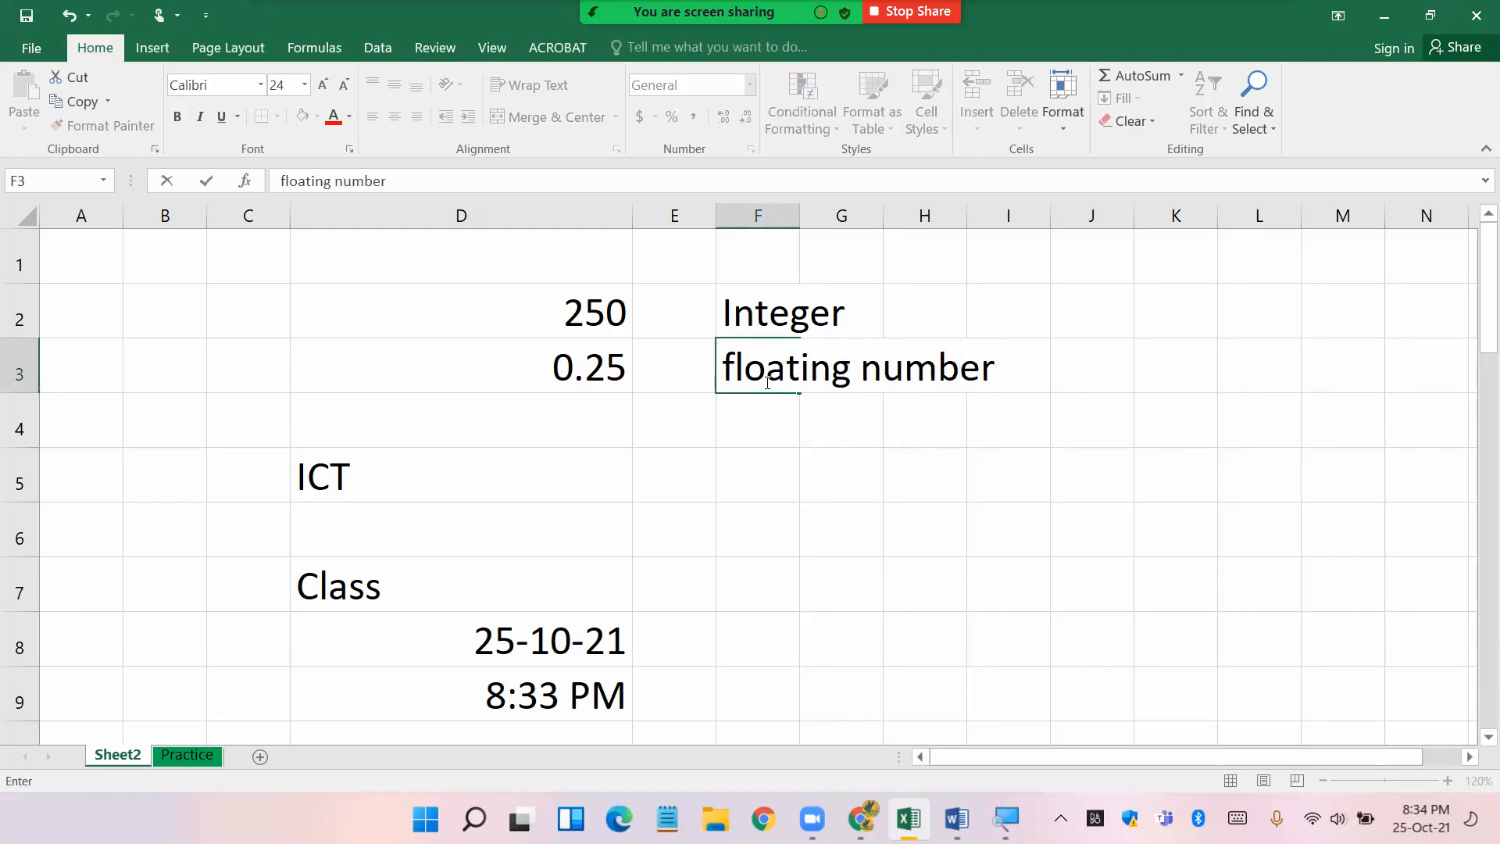
{"action": "key", "text": "Return"}
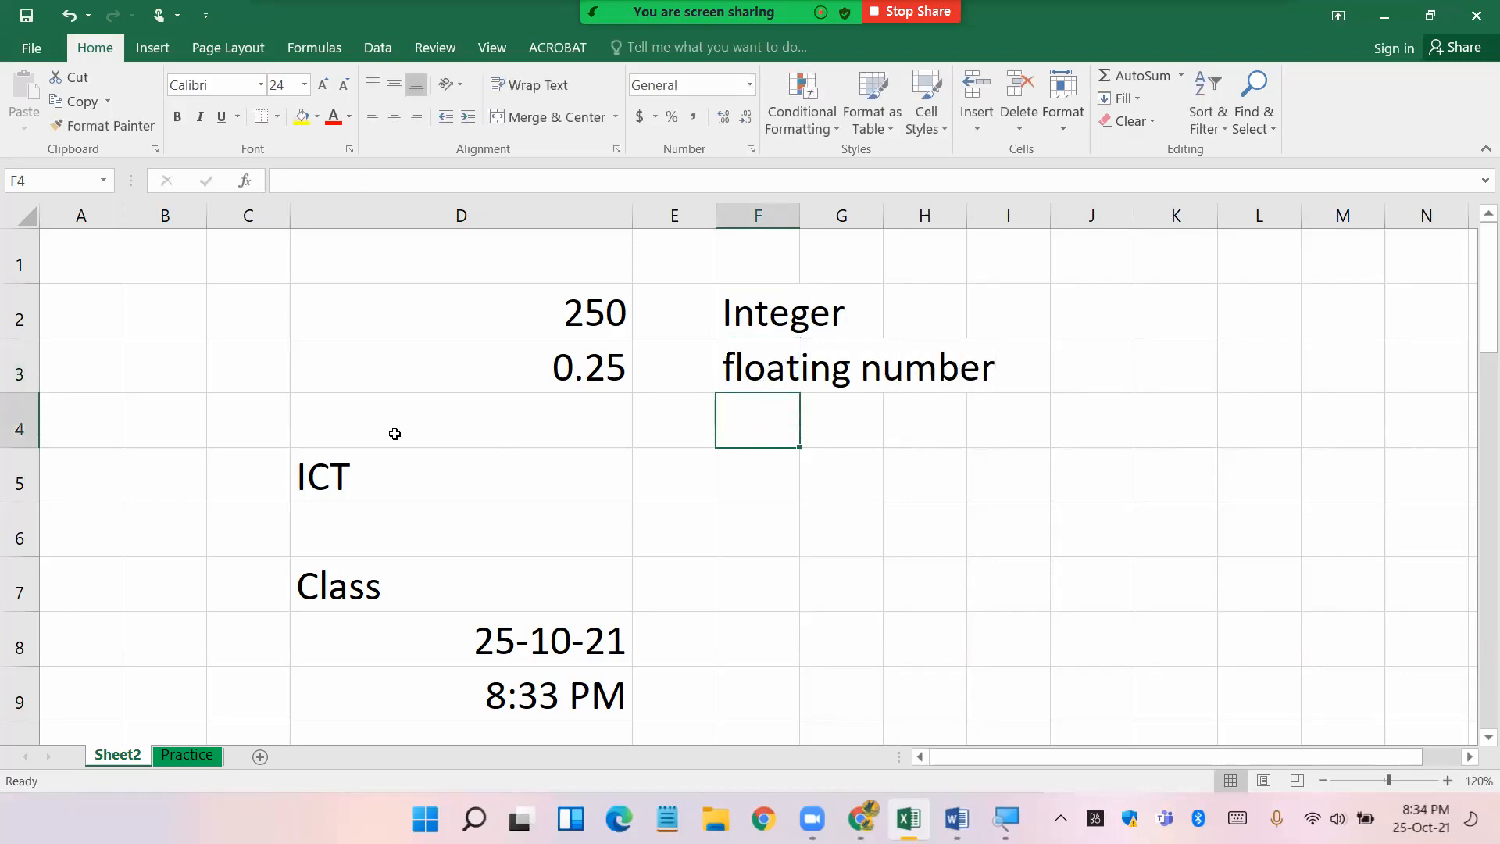
{"action": "type", "text": "blank cell"}
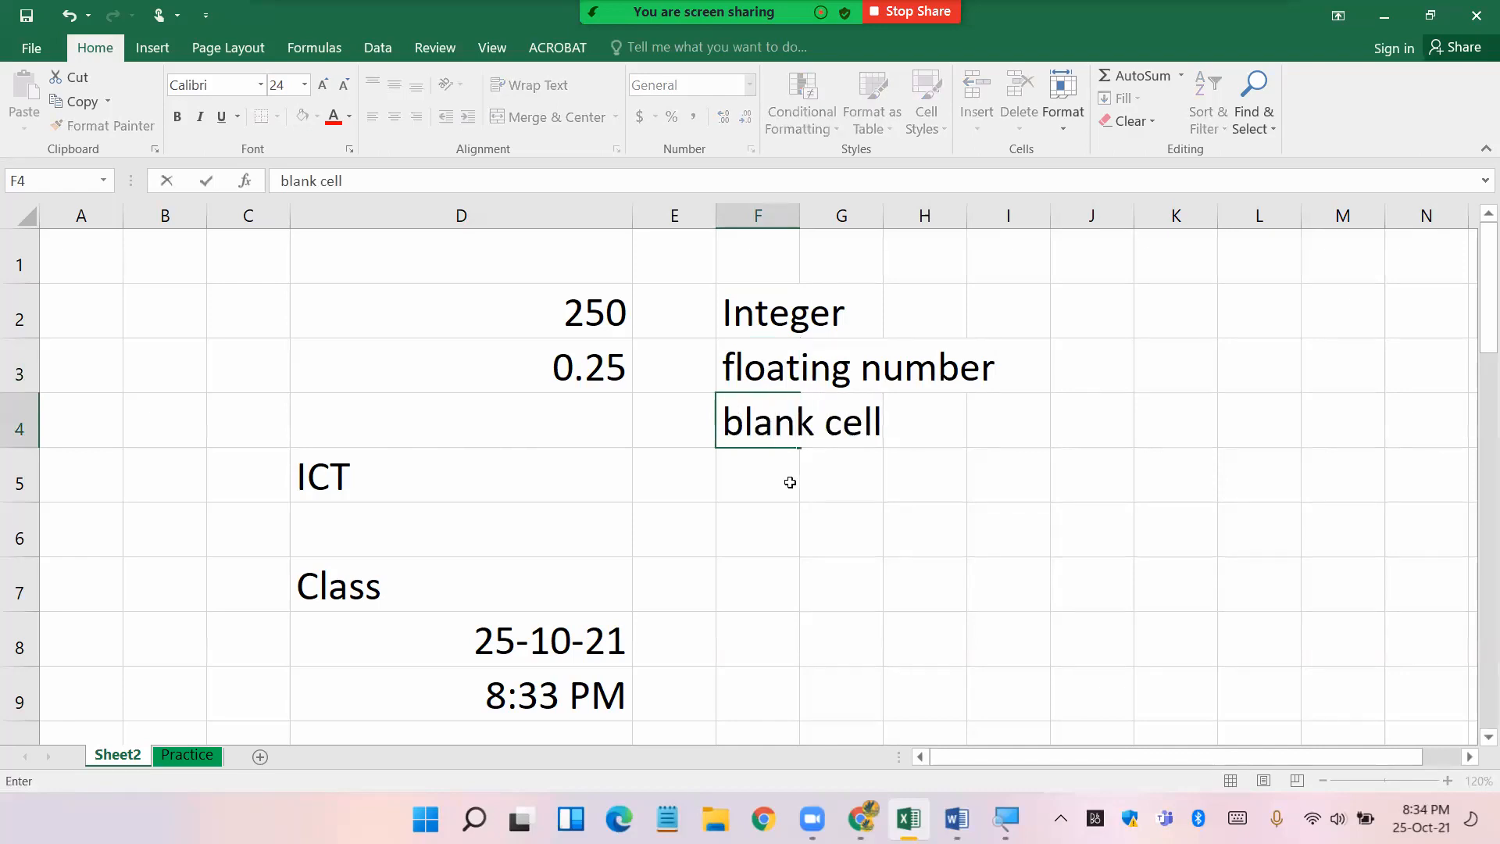
{"action": "left_click", "coordinate": [816, 519]}
- Label the ICT row as "text" in F5 and the empty row below it as "blank cell" in F6
{"action": "left_click", "coordinate": [500, 428]}
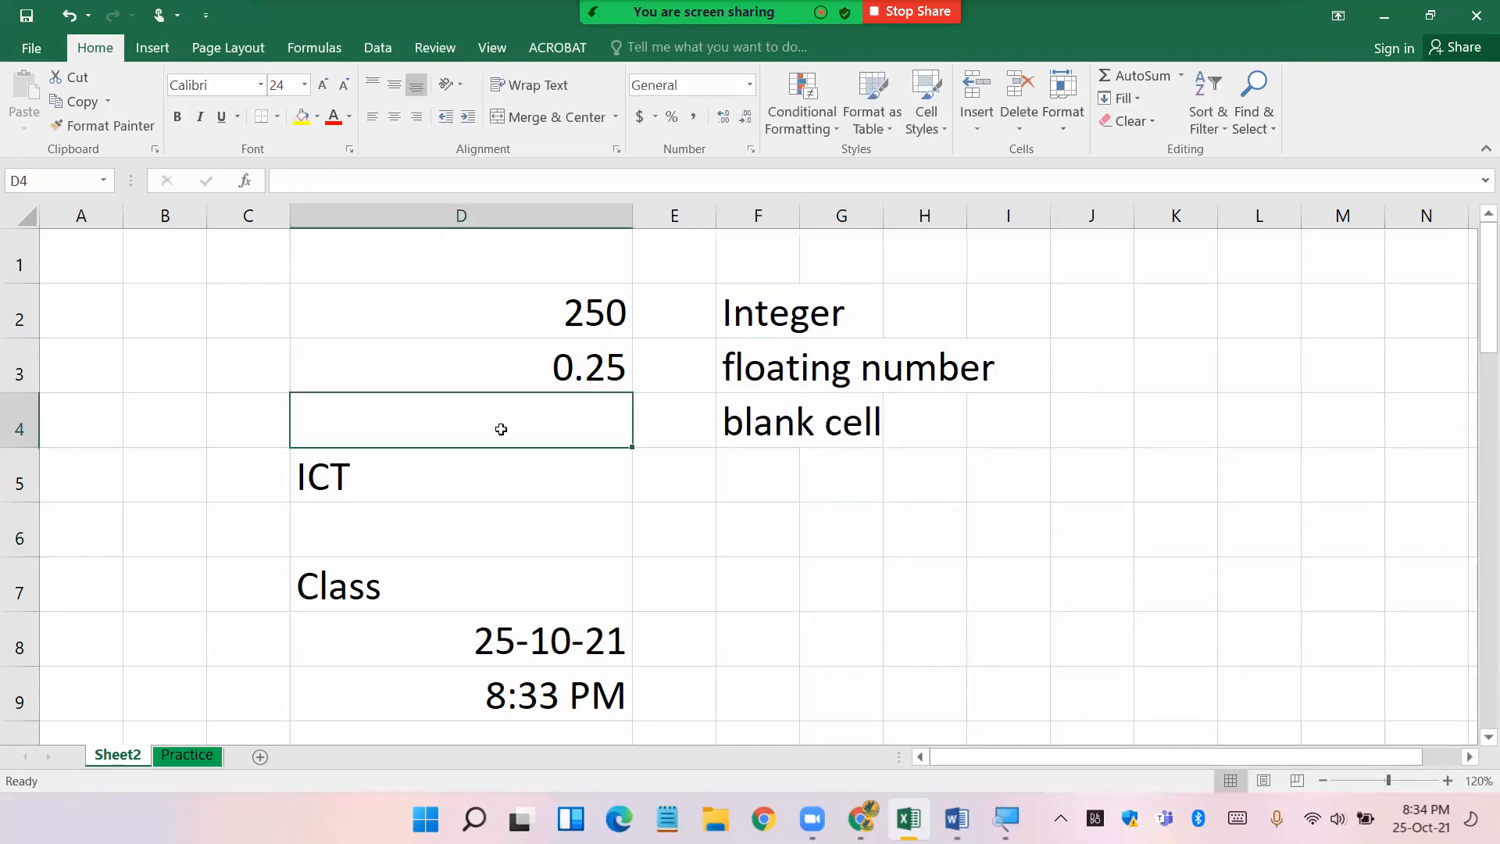
{"action": "left_click", "coordinate": [508, 482]}
{"action": "left_click", "coordinate": [743, 485]}
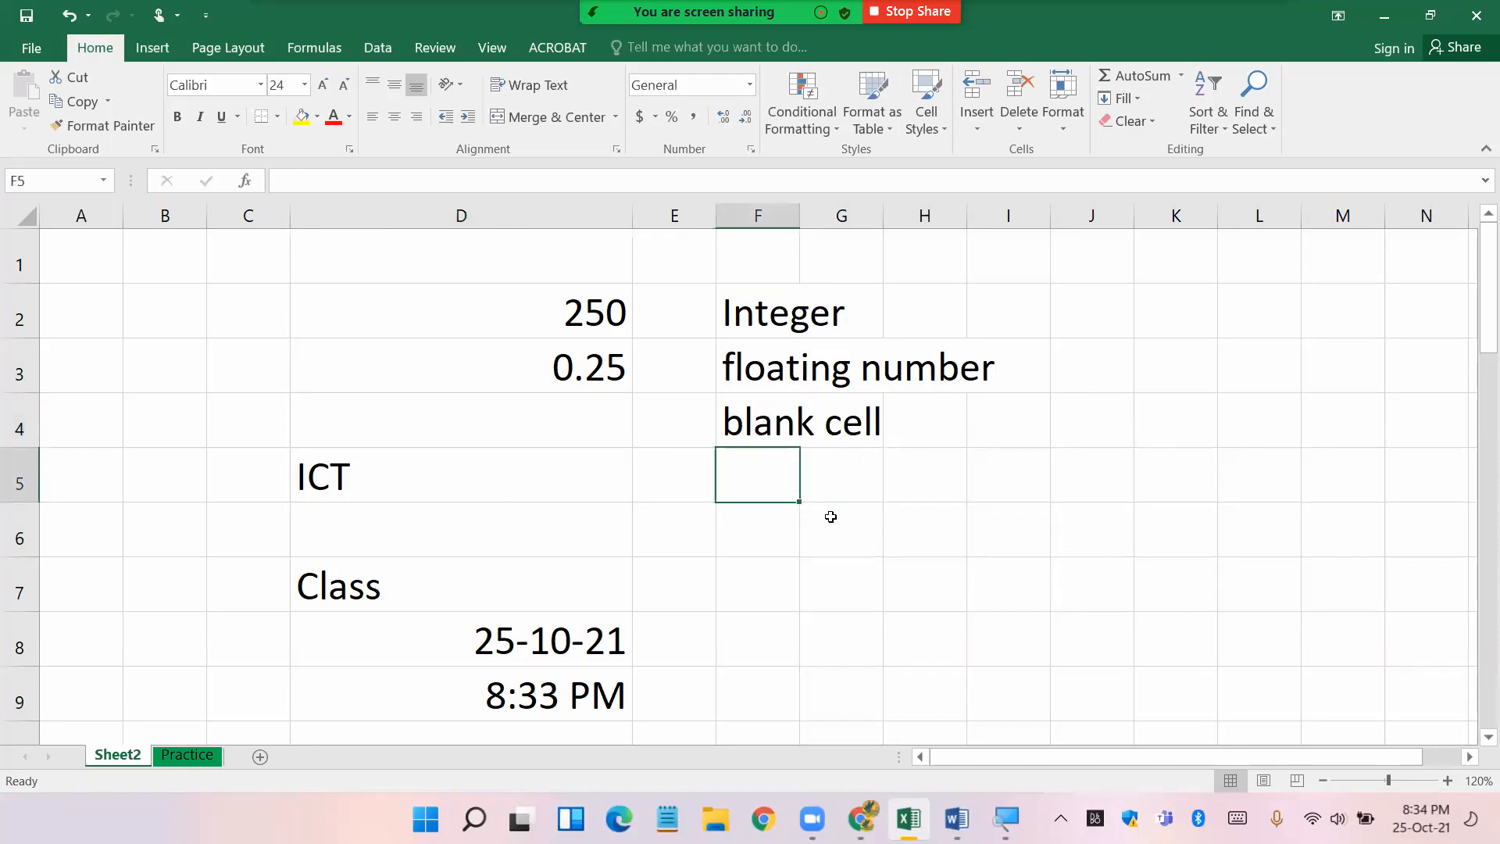
{"action": "type", "text": "text"}
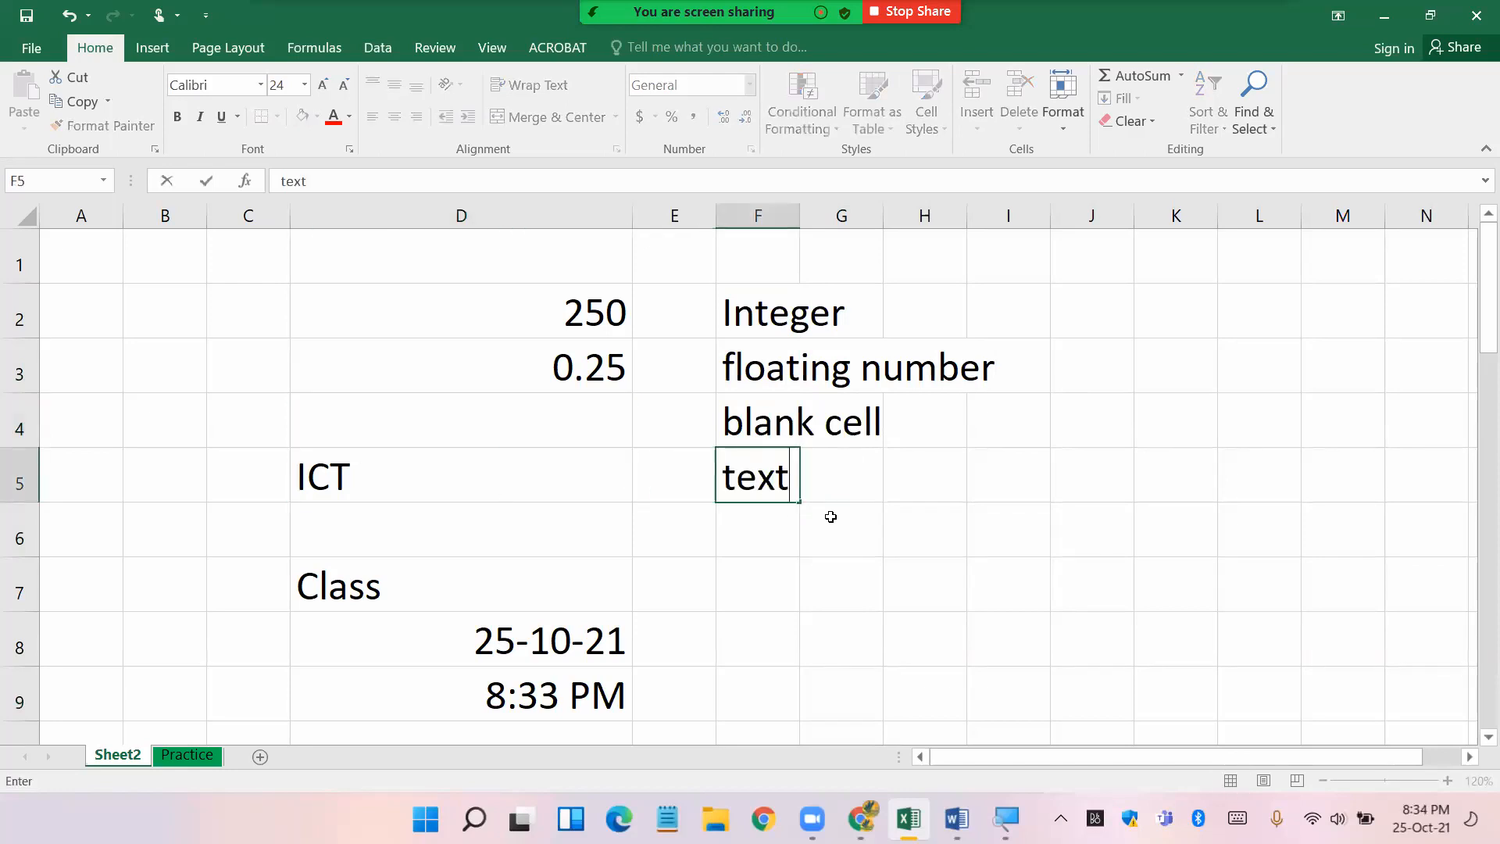
{"action": "left_click", "coordinate": [742, 536]}
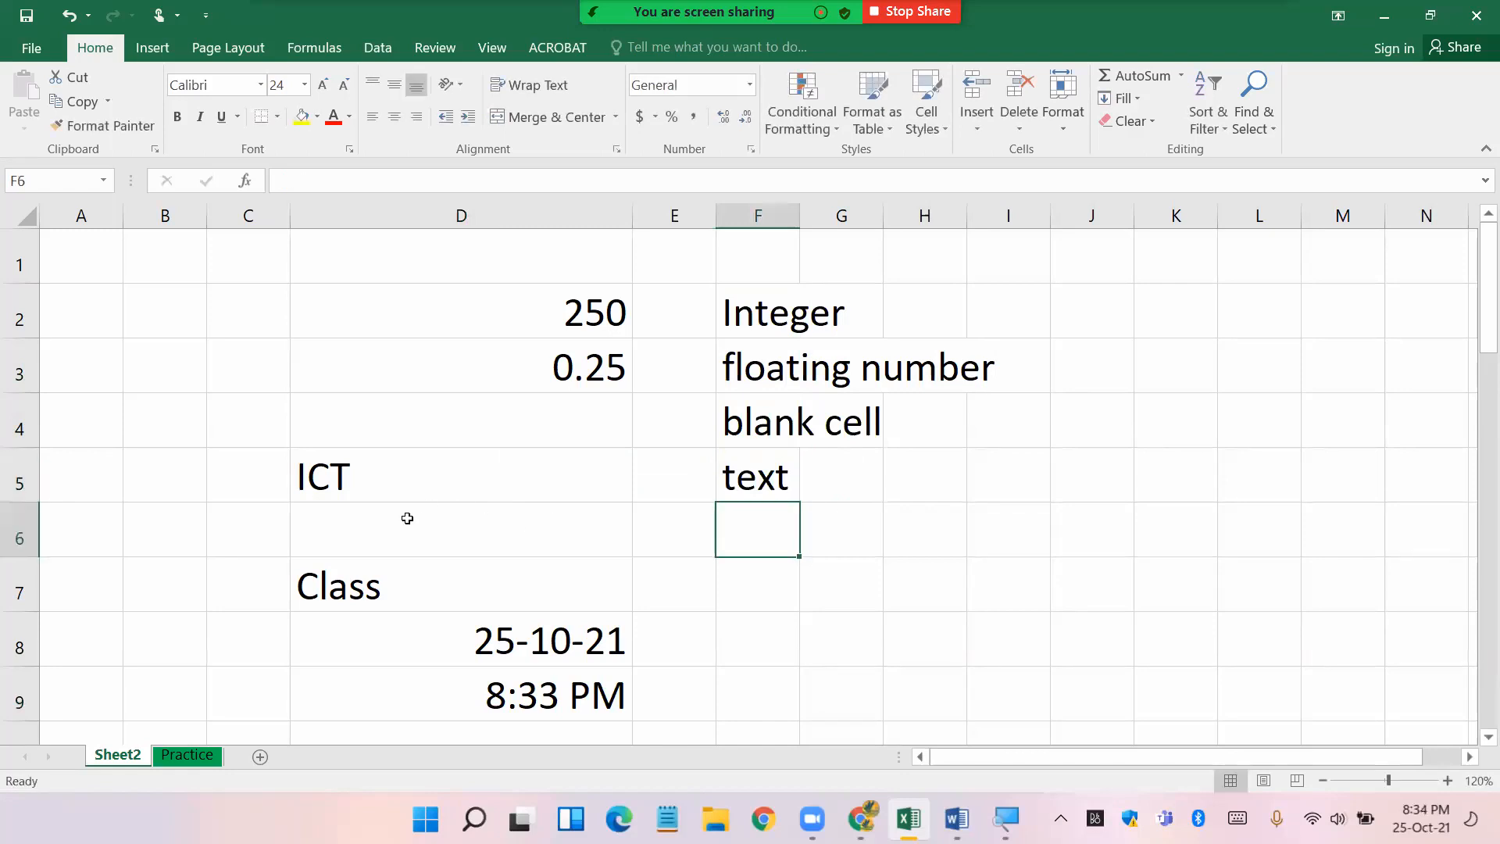
{"action": "type", "text": "blank"}
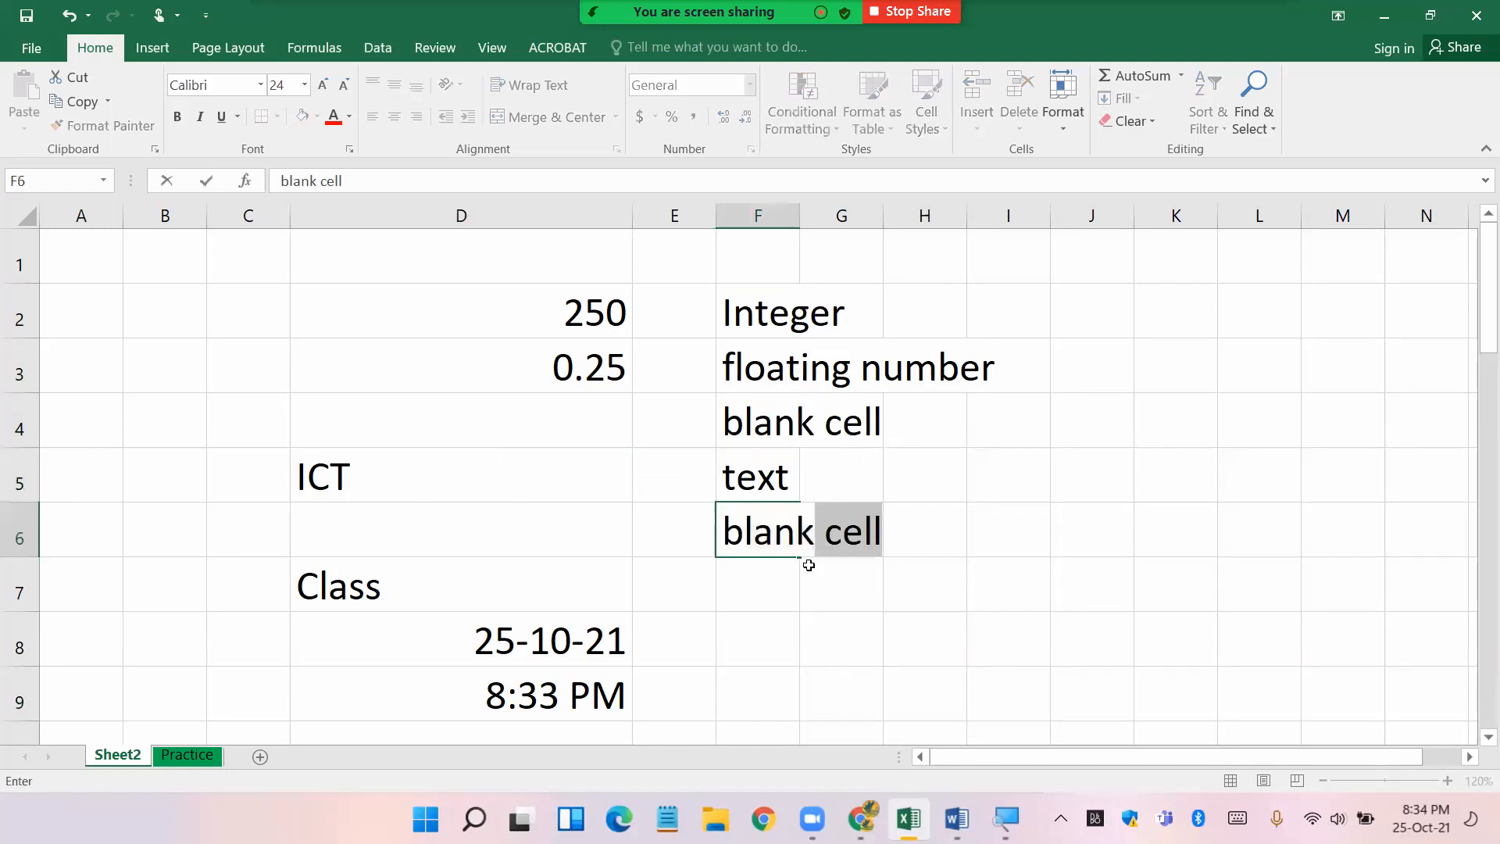
- Fill F7 to F9 with the data type labels "text", "date" and "time"
{"action": "left_click", "coordinate": [764, 588]}
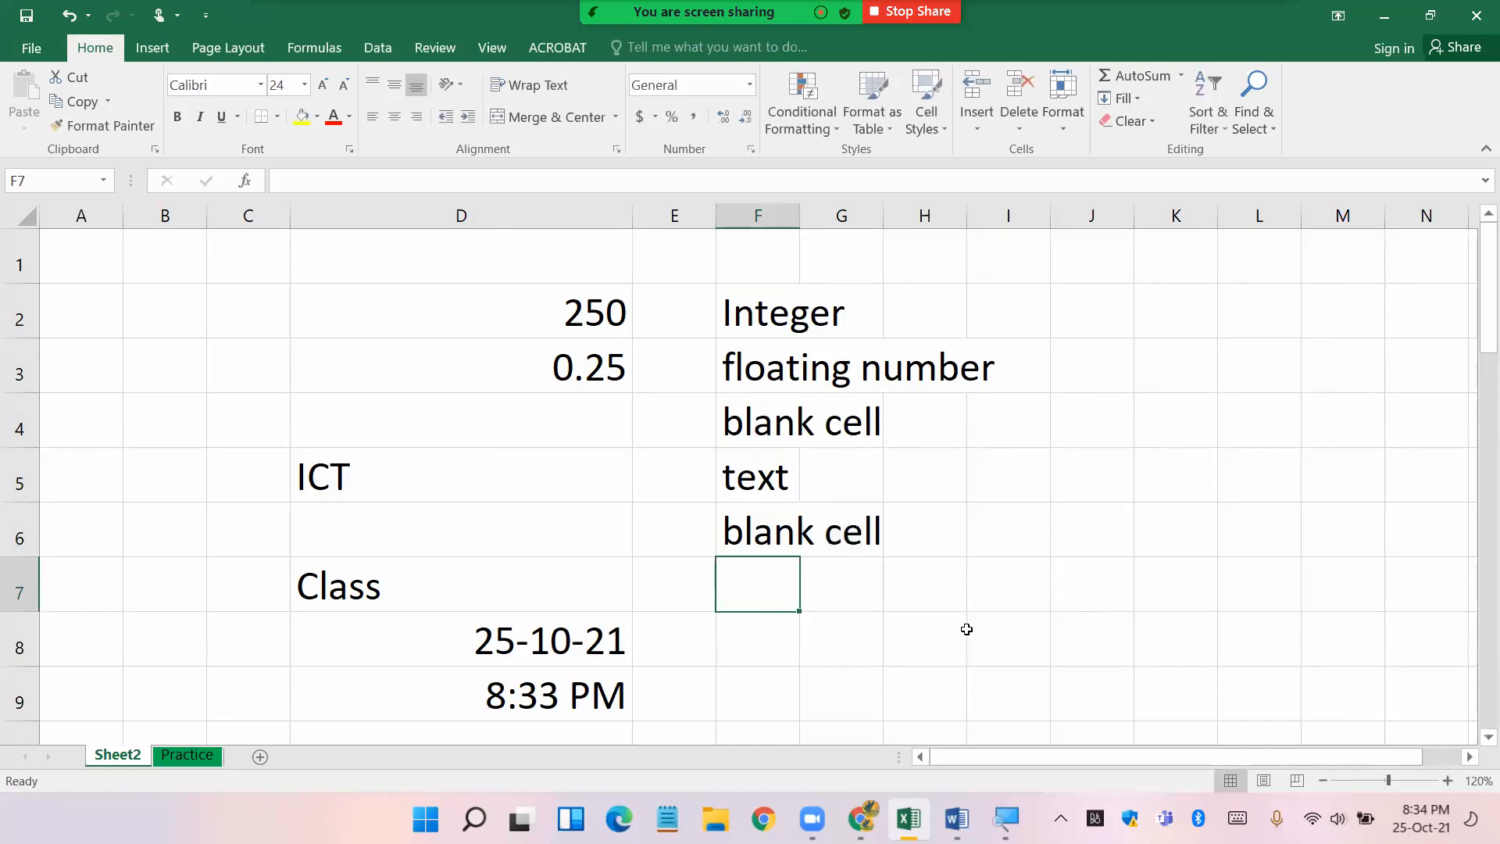
{"action": "type", "text": "text"}
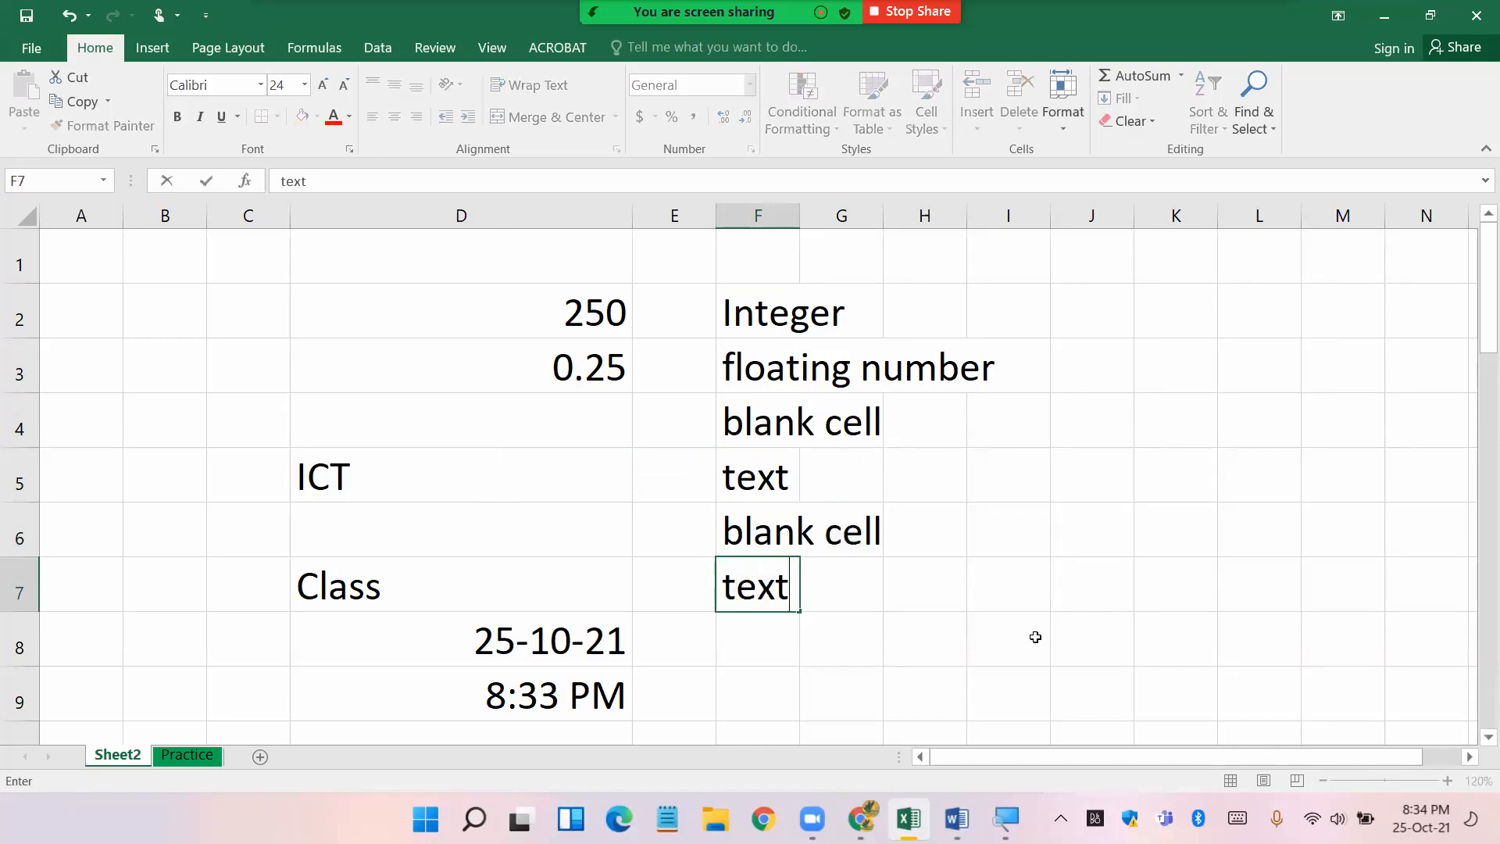
{"action": "left_click", "coordinate": [778, 660]}
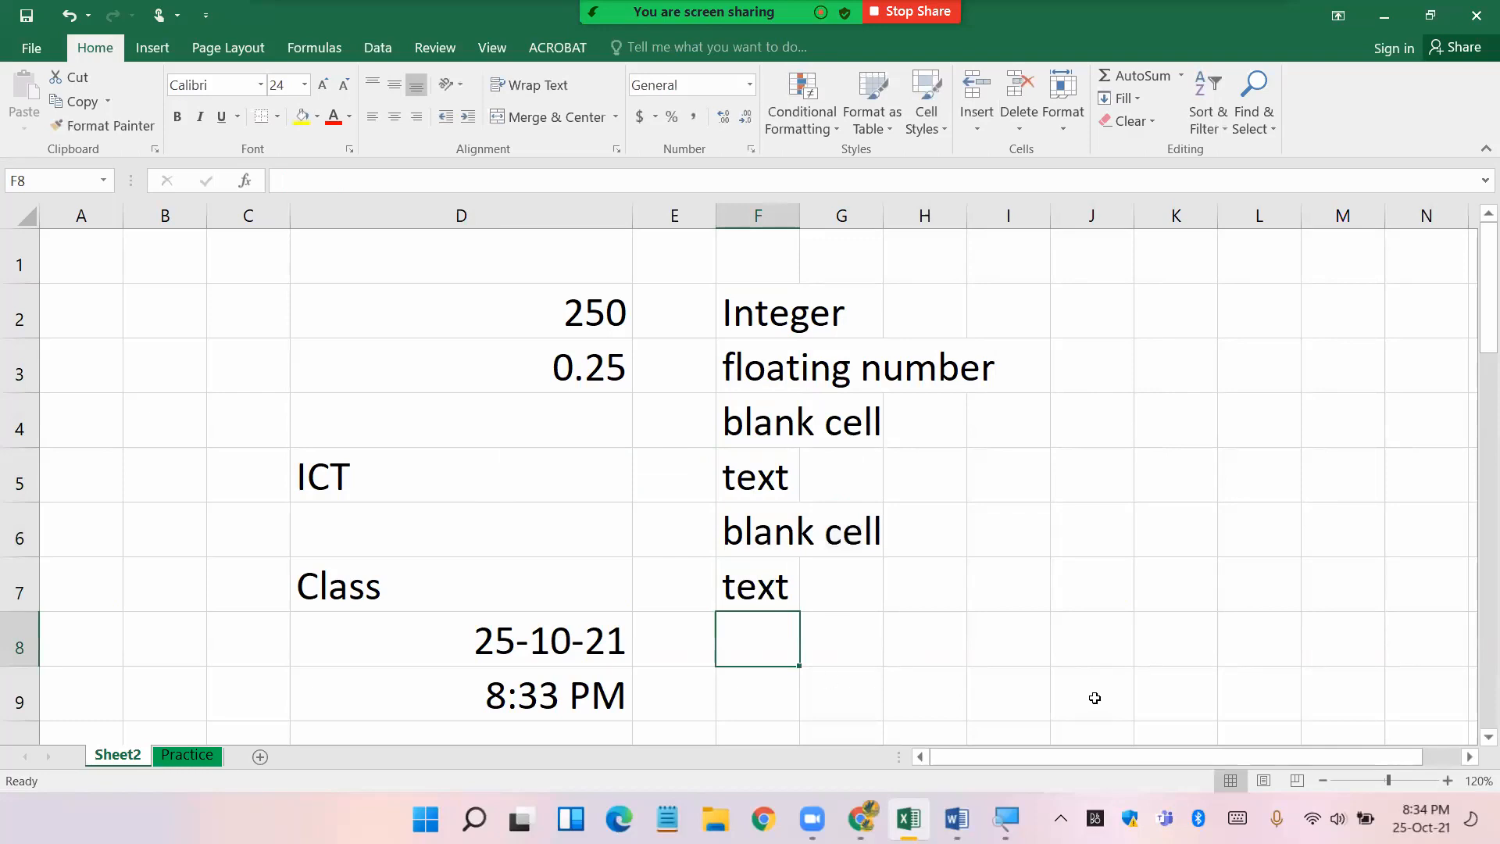
{"action": "type", "text": "date"}
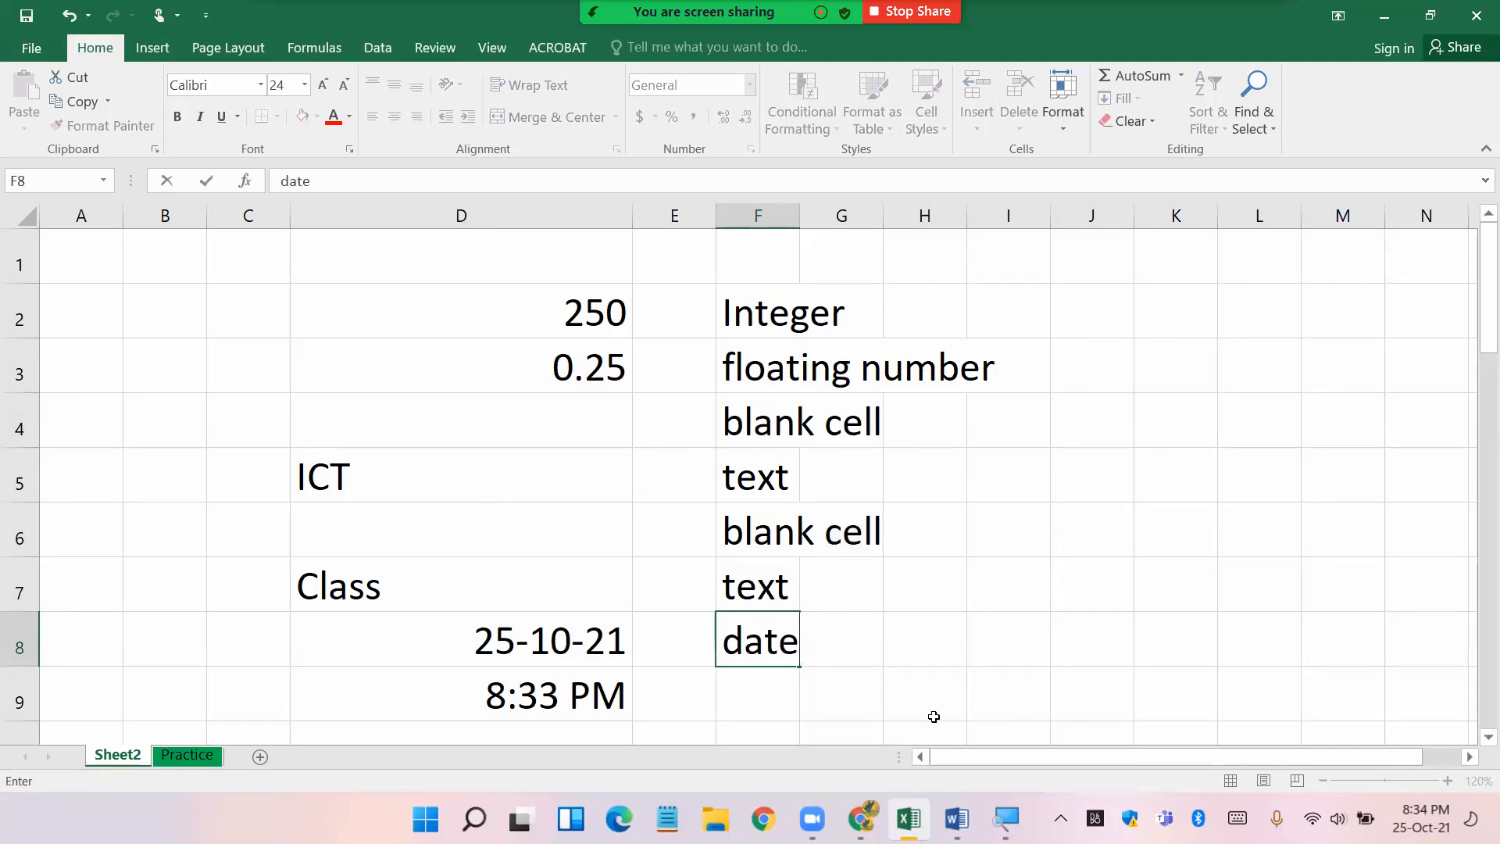
{"action": "left_click", "coordinate": [750, 699]}
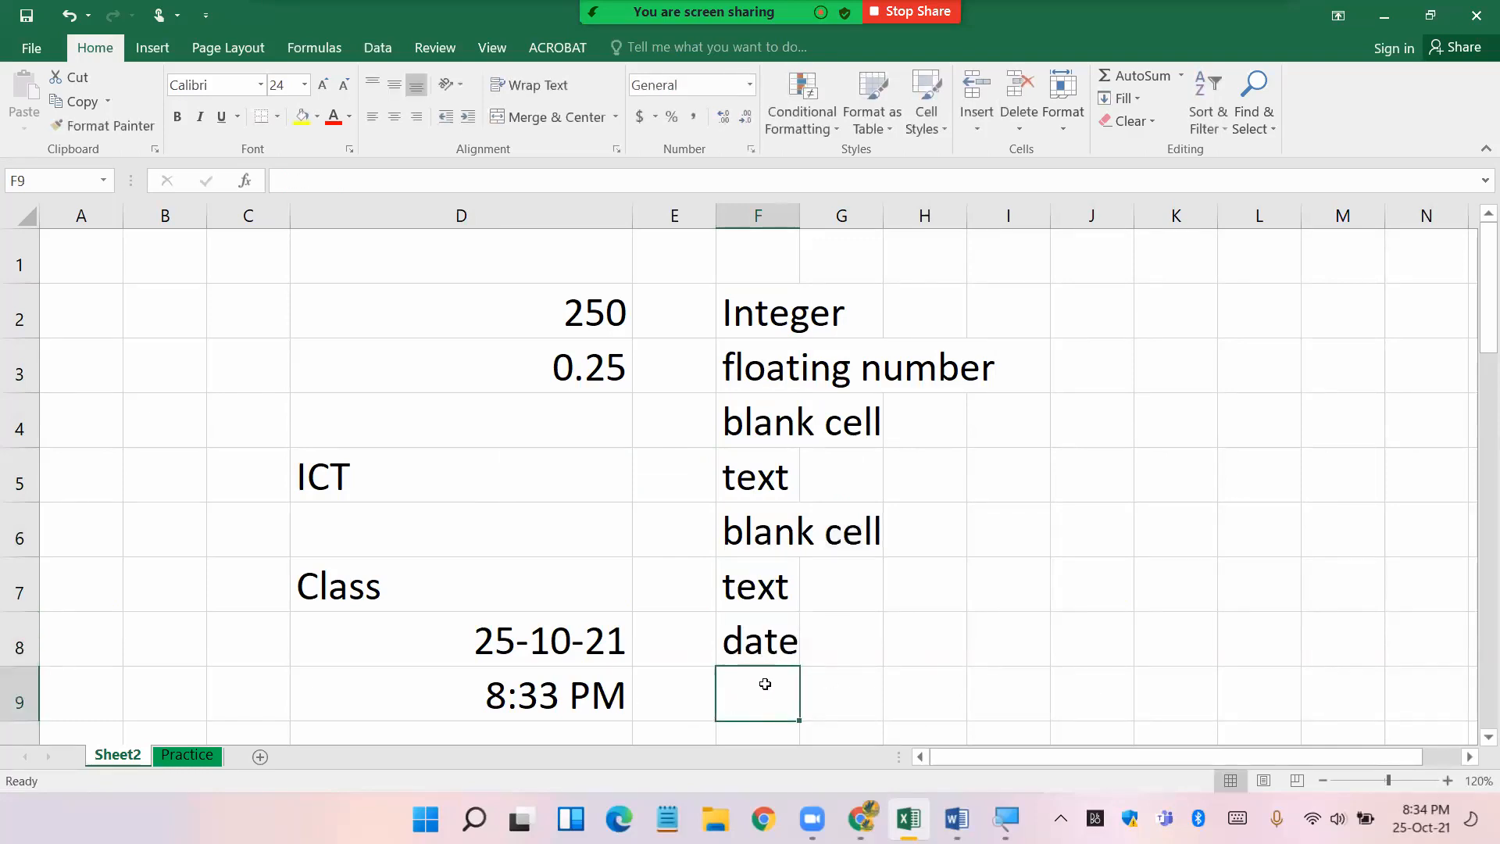
{"action": "type", "text": "time"}
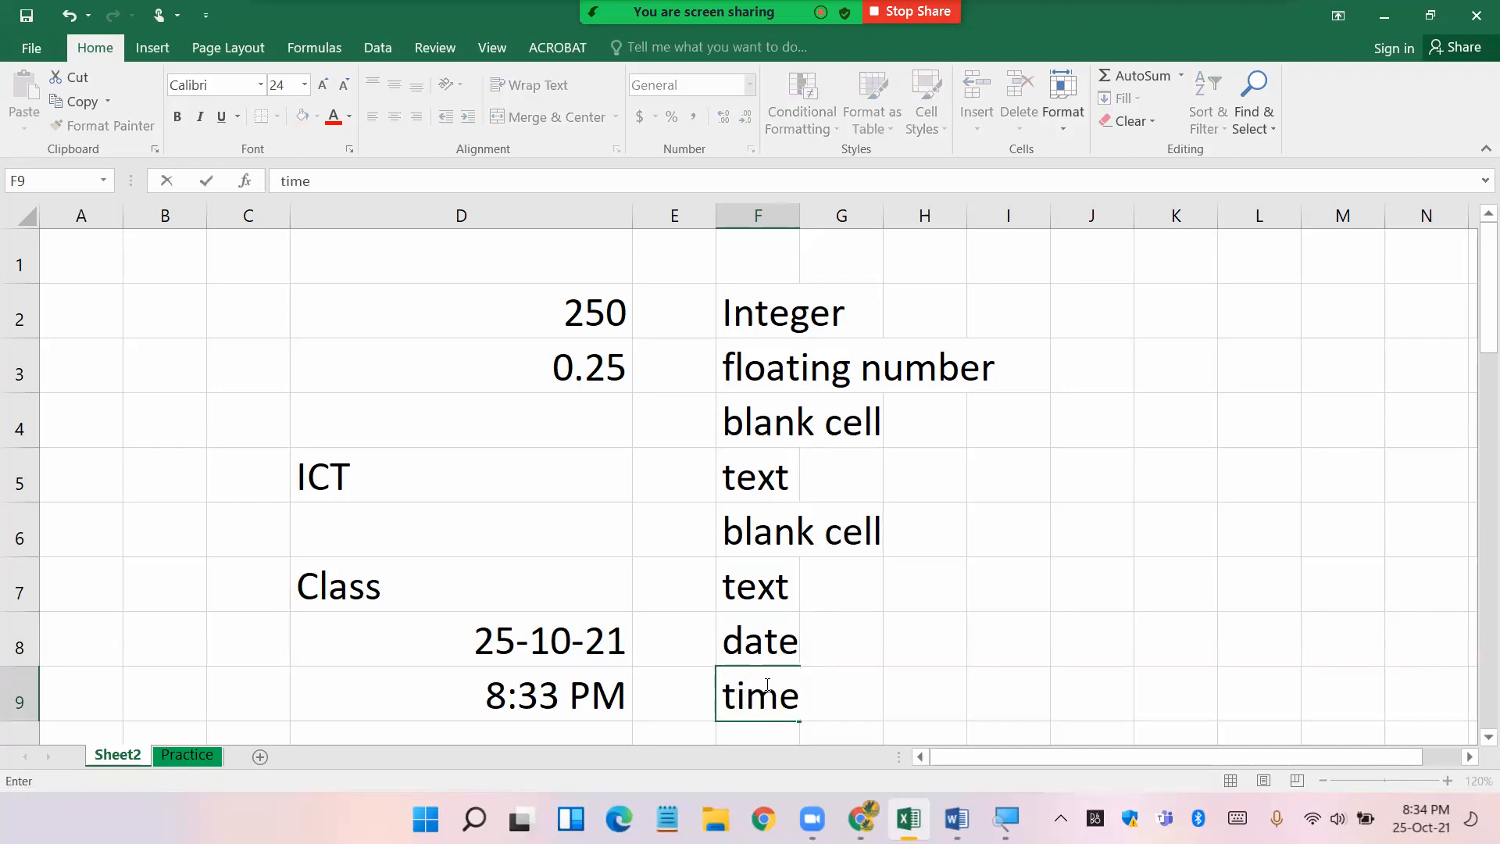
{"action": "left_click", "coordinate": [1105, 654]}
{"action": "scroll", "coordinate": [984, 588], "scroll_direction": "down", "scroll_amount": 3}
{"action": "scroll", "coordinate": [983, 588], "scroll_direction": "up", "scroll_amount": 3}
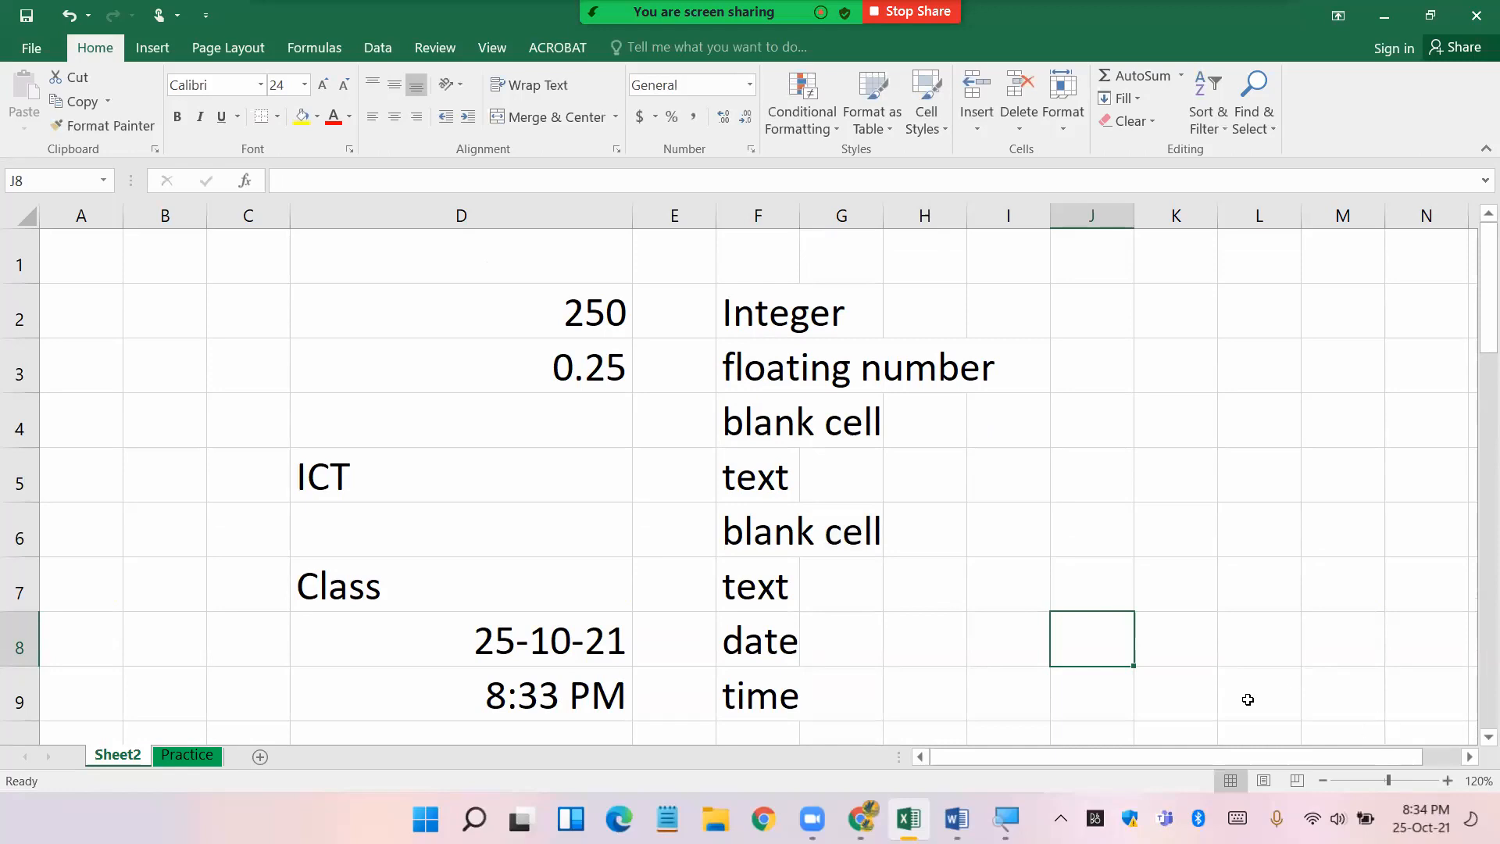
- Format cell D10 with a yellow fill and thick outside borders
{"action": "left_click", "coordinate": [1324, 781]}
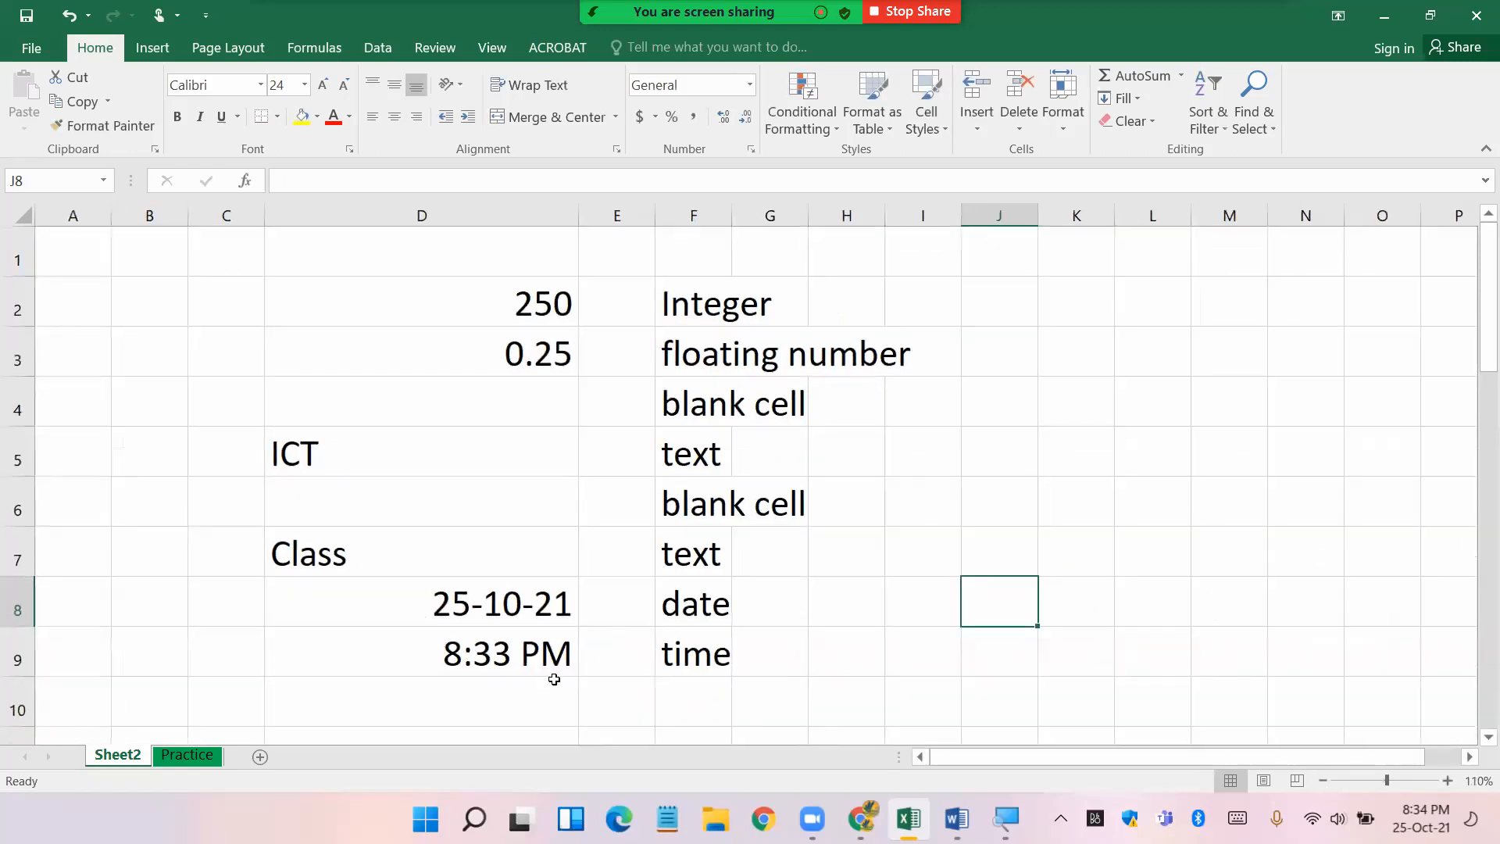
{"action": "left_click", "coordinate": [532, 709]}
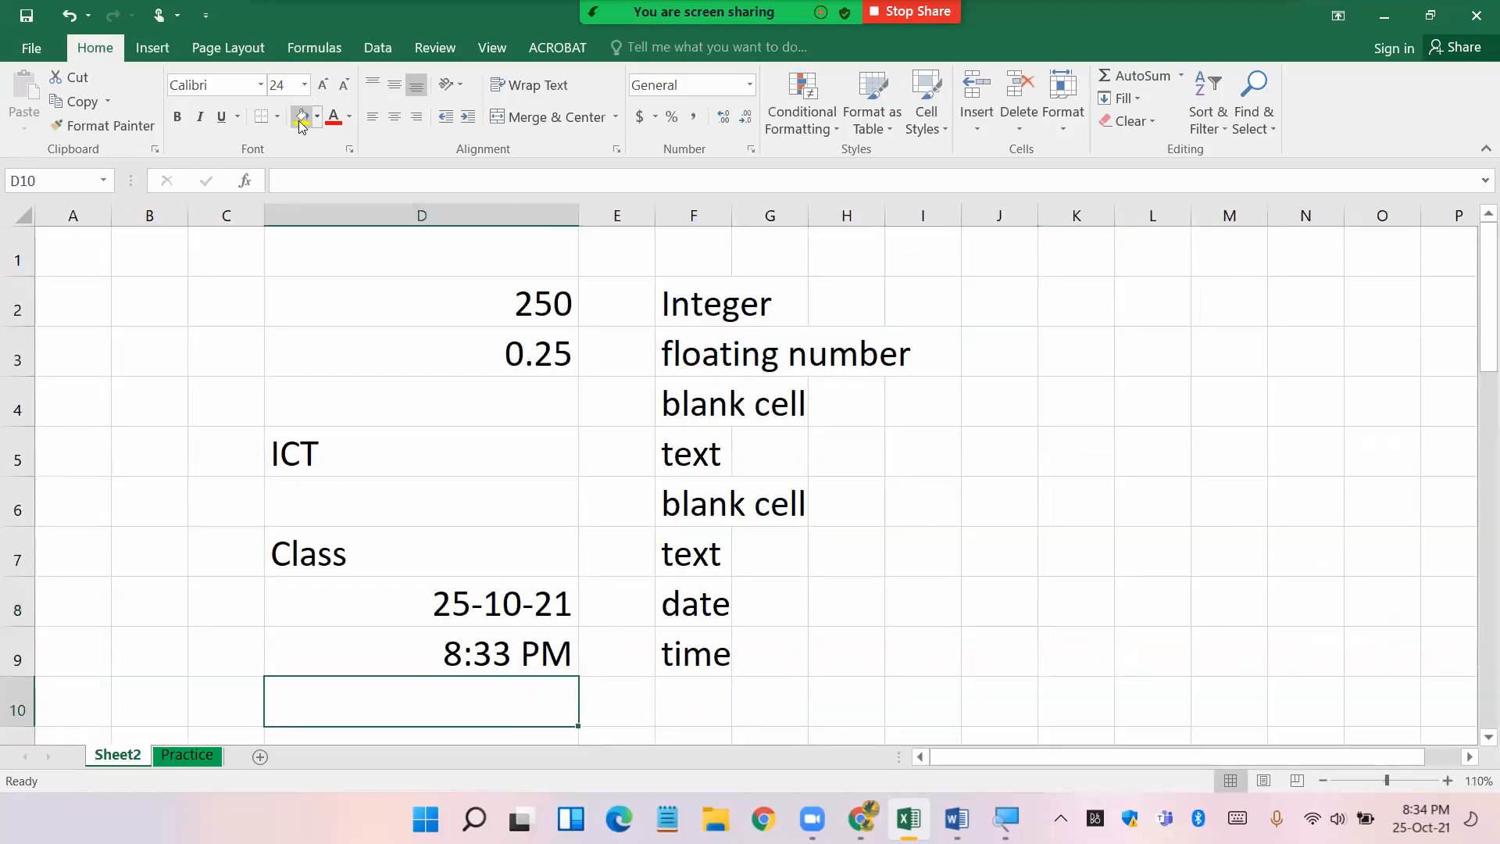
{"action": "left_click", "coordinate": [301, 122]}
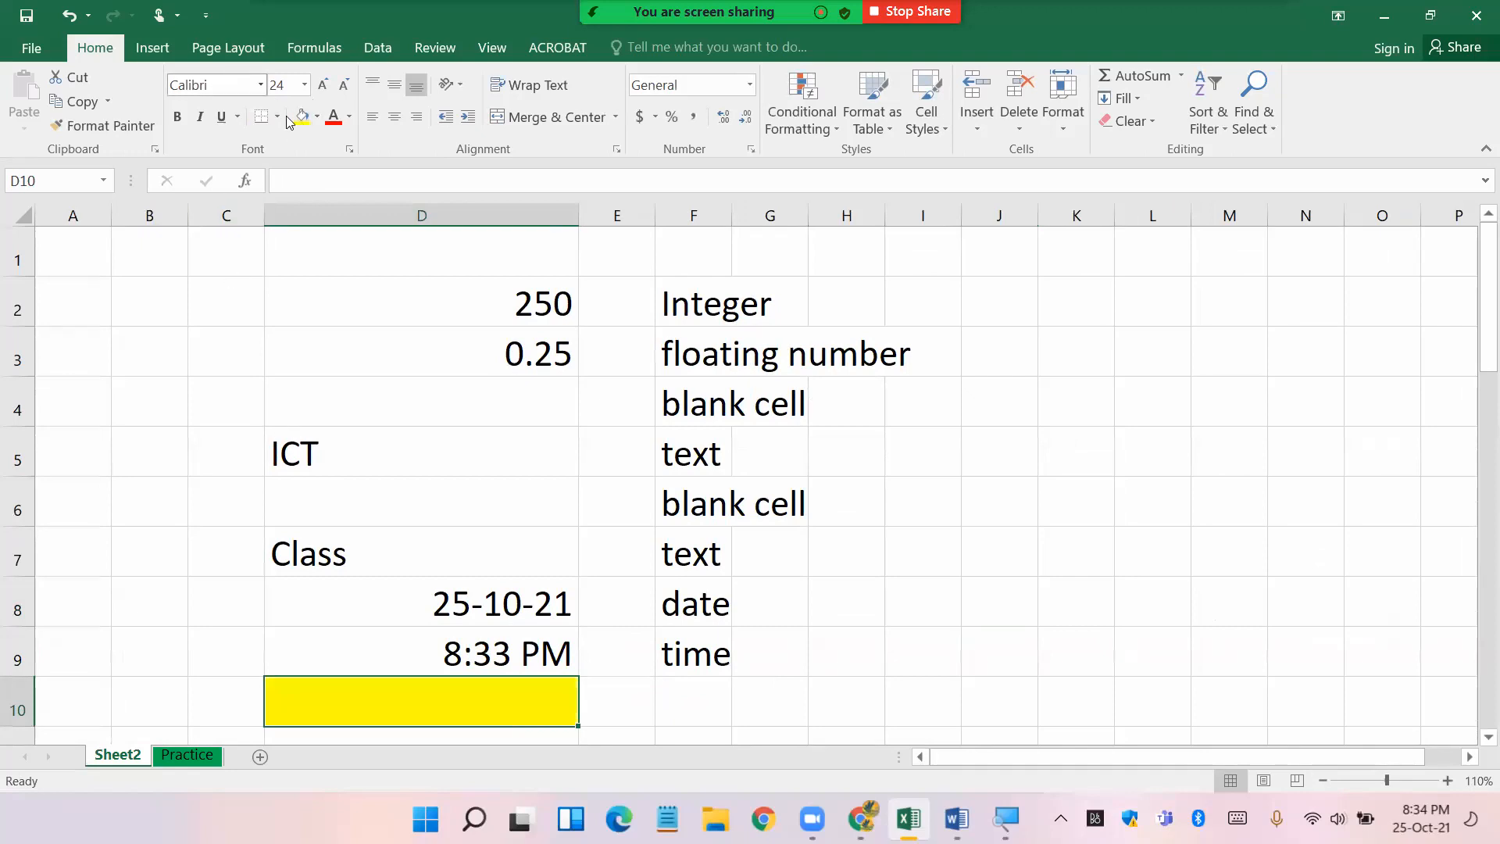
{"action": "left_click", "coordinate": [275, 118]}
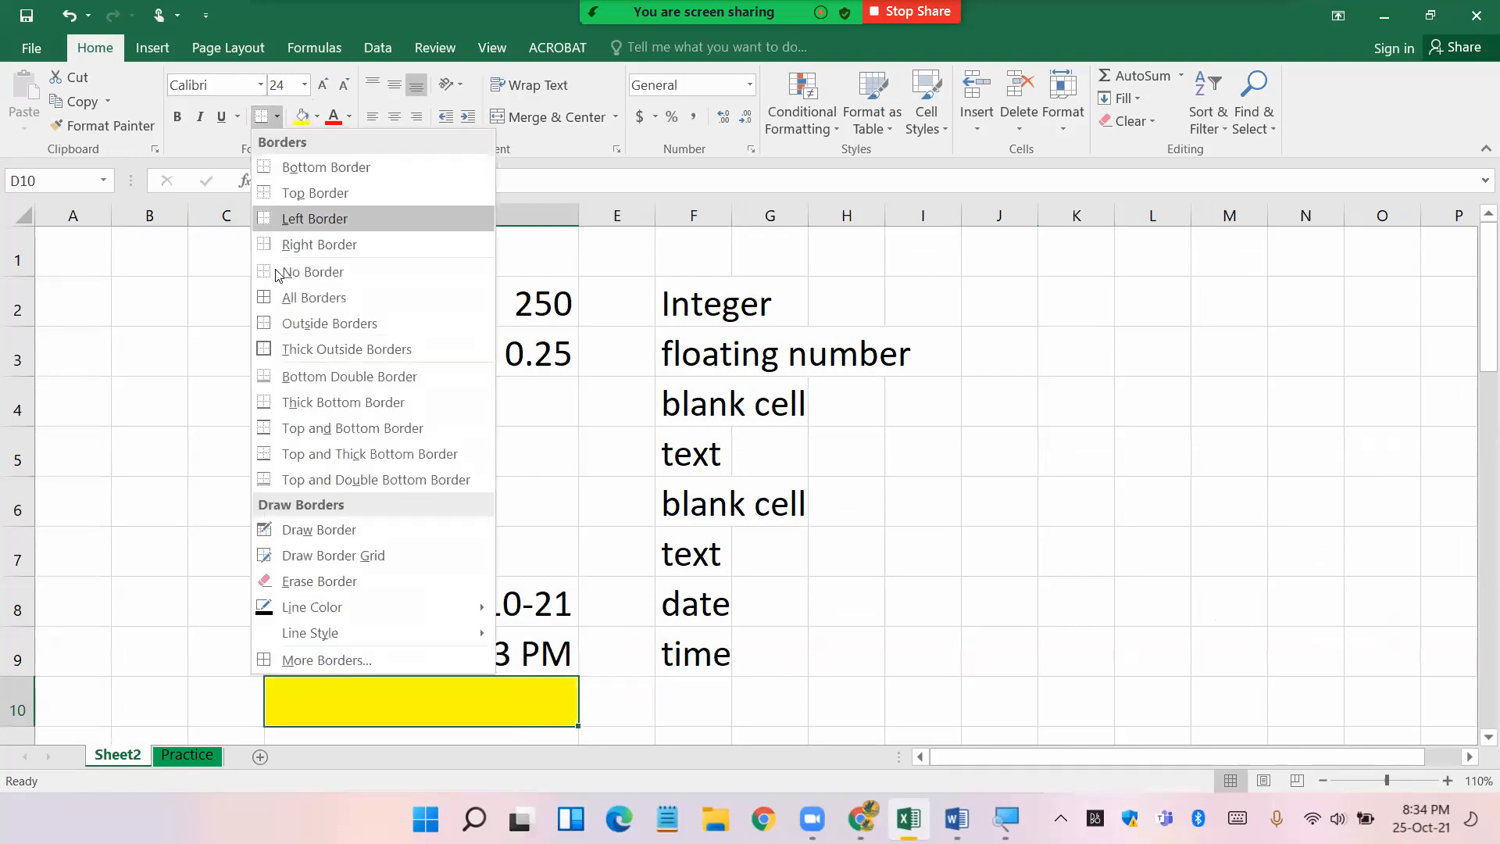
{"action": "left_click", "coordinate": [291, 351]}
{"action": "left_click", "coordinate": [987, 719]}
- Write the formula =count(D2:D9) in the yellow cell D10
{"action": "left_click", "coordinate": [530, 704]}
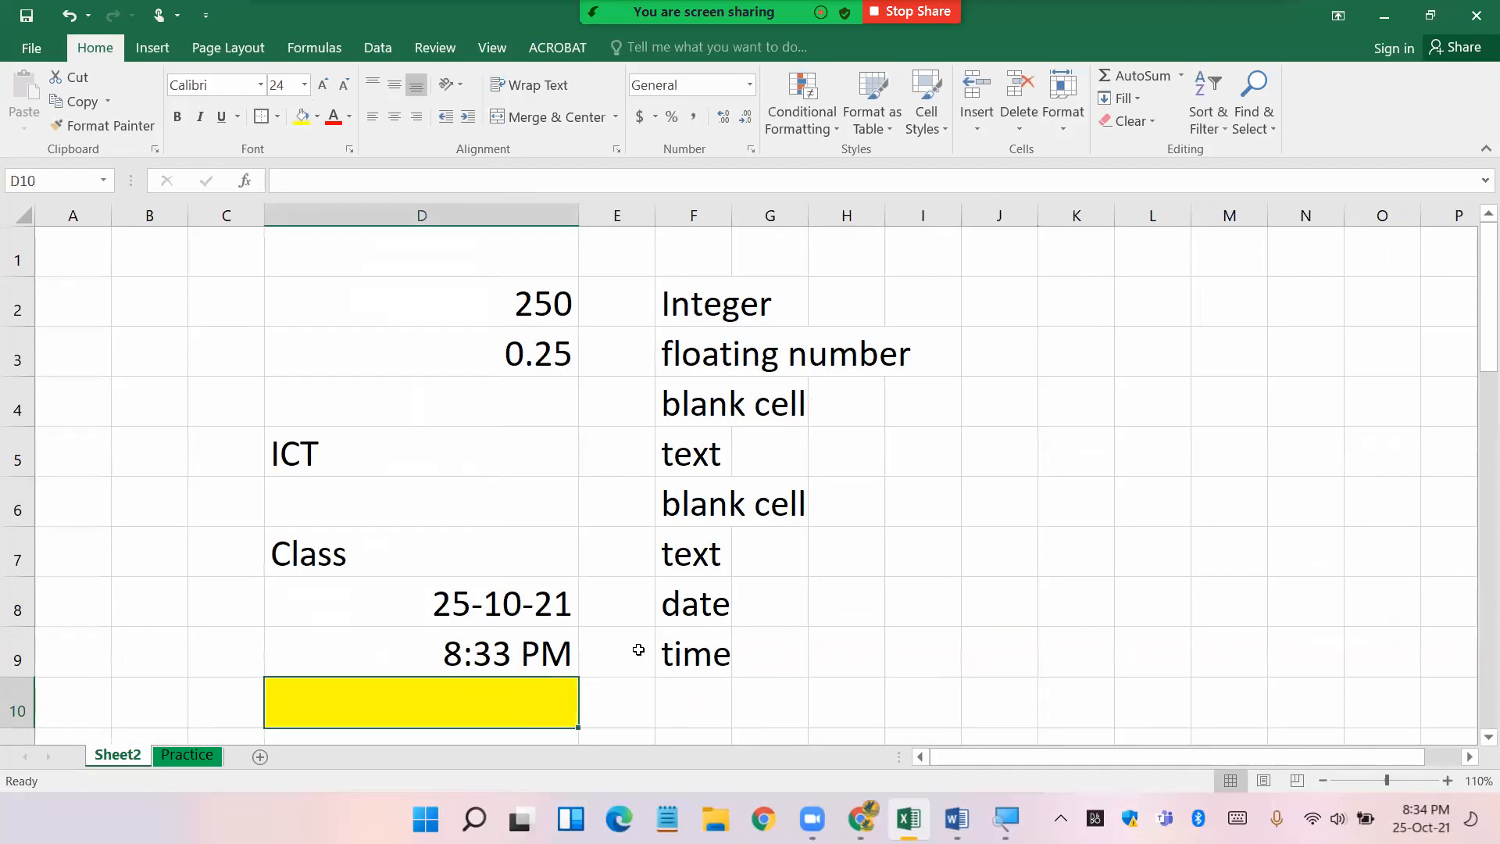
{"action": "type", "text": "=cou"}
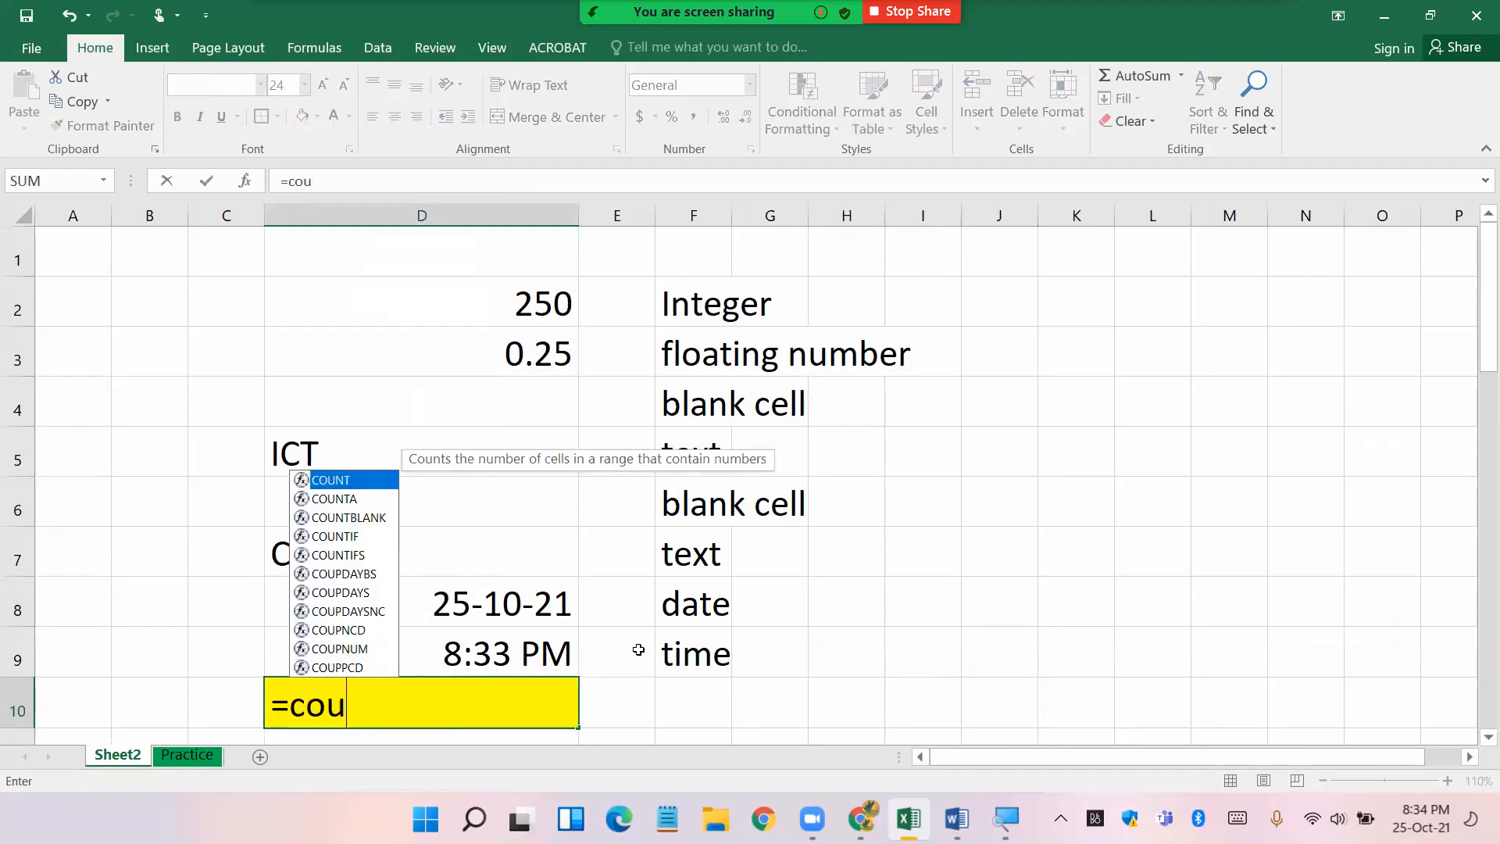
{"action": "type", "text": "nt*"}
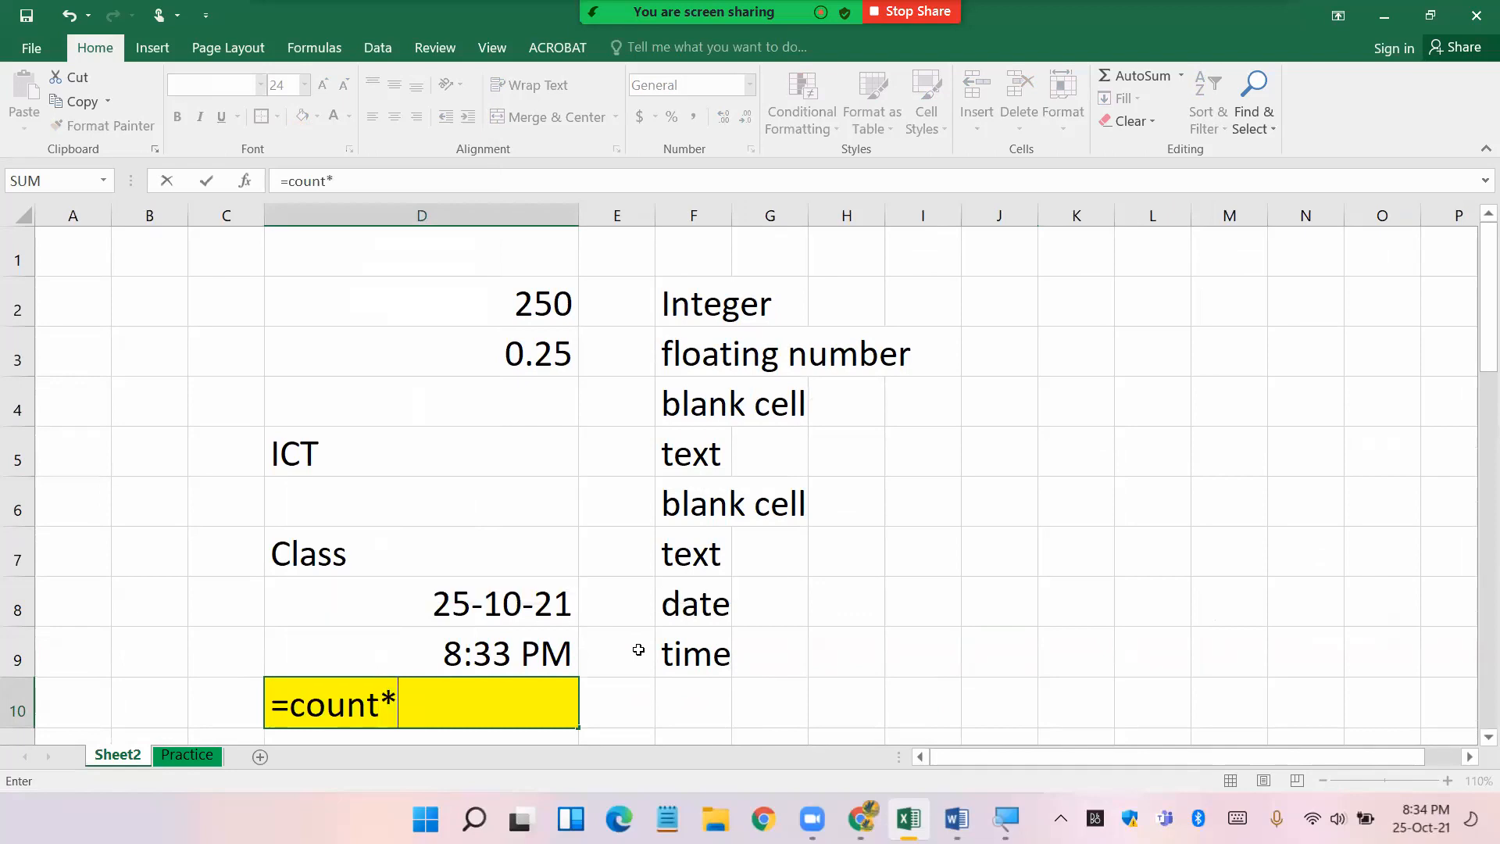
{"action": "key", "text": "BackSpace"}
{"action": "type", "text": "("}
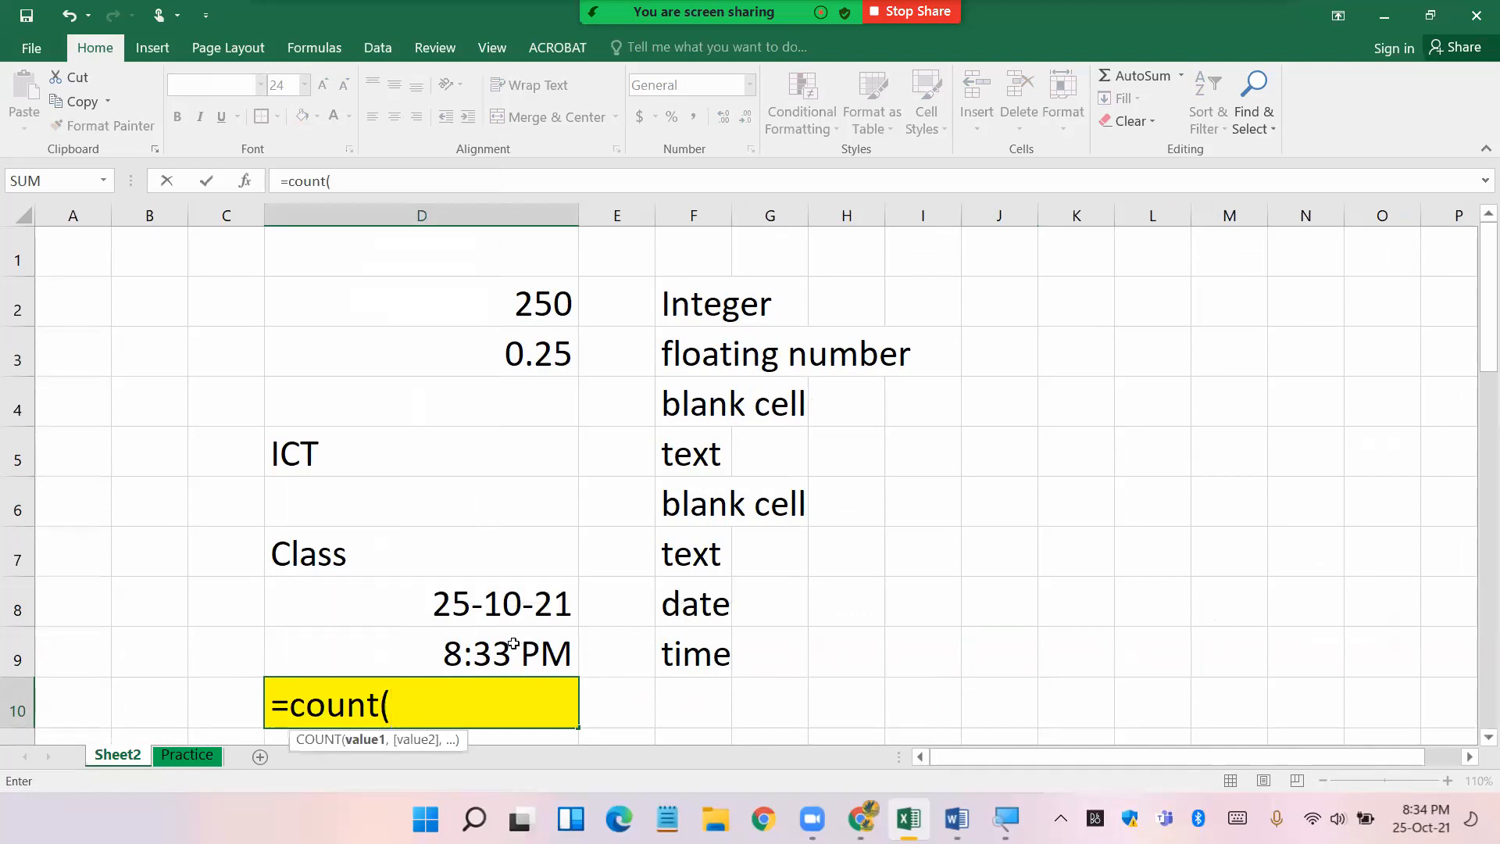
{"action": "left_click_drag", "start_coordinate": [479, 304], "coordinate": [510, 645]}
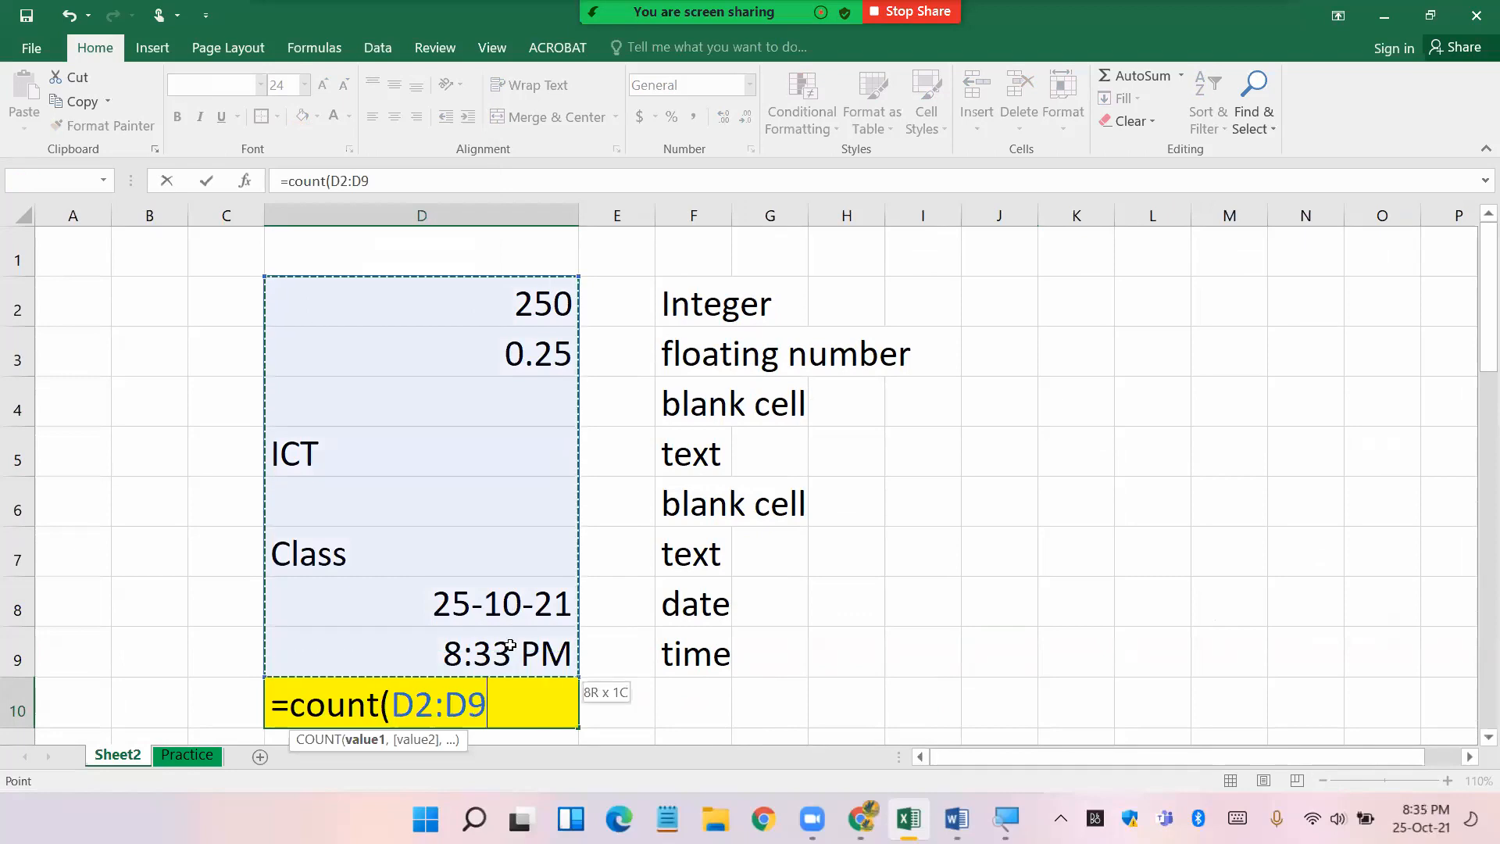
{"action": "type", "text": ")"}
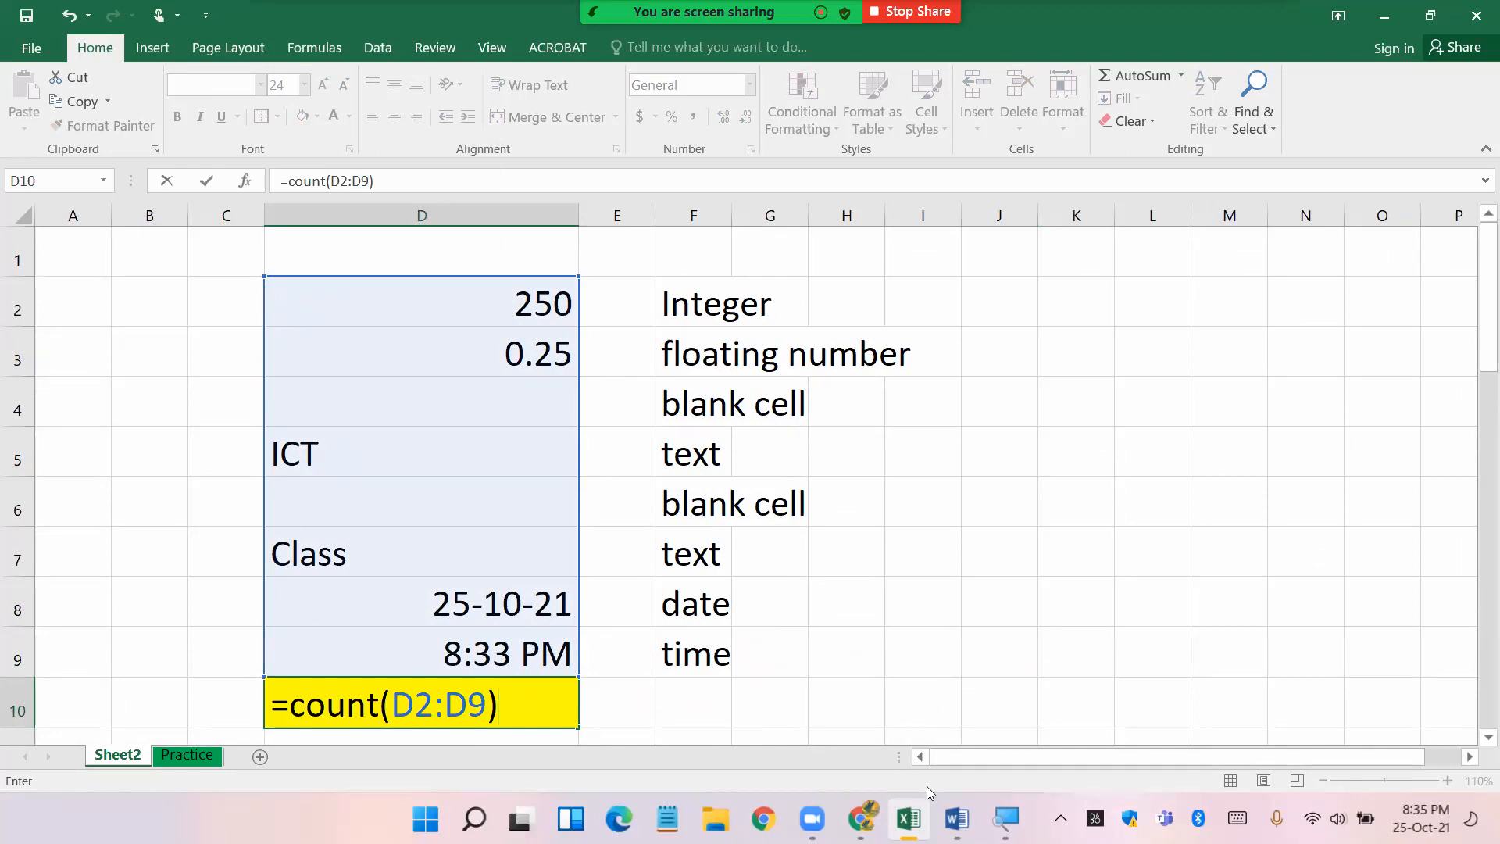
- Switch to the Word document to review the notes on the COUNT function, and return to the Excel sheet
{"action": "left_click", "coordinate": [957, 819]}
{"action": "scroll", "coordinate": [669, 524], "scroll_direction": "up", "scroll_amount": 5}
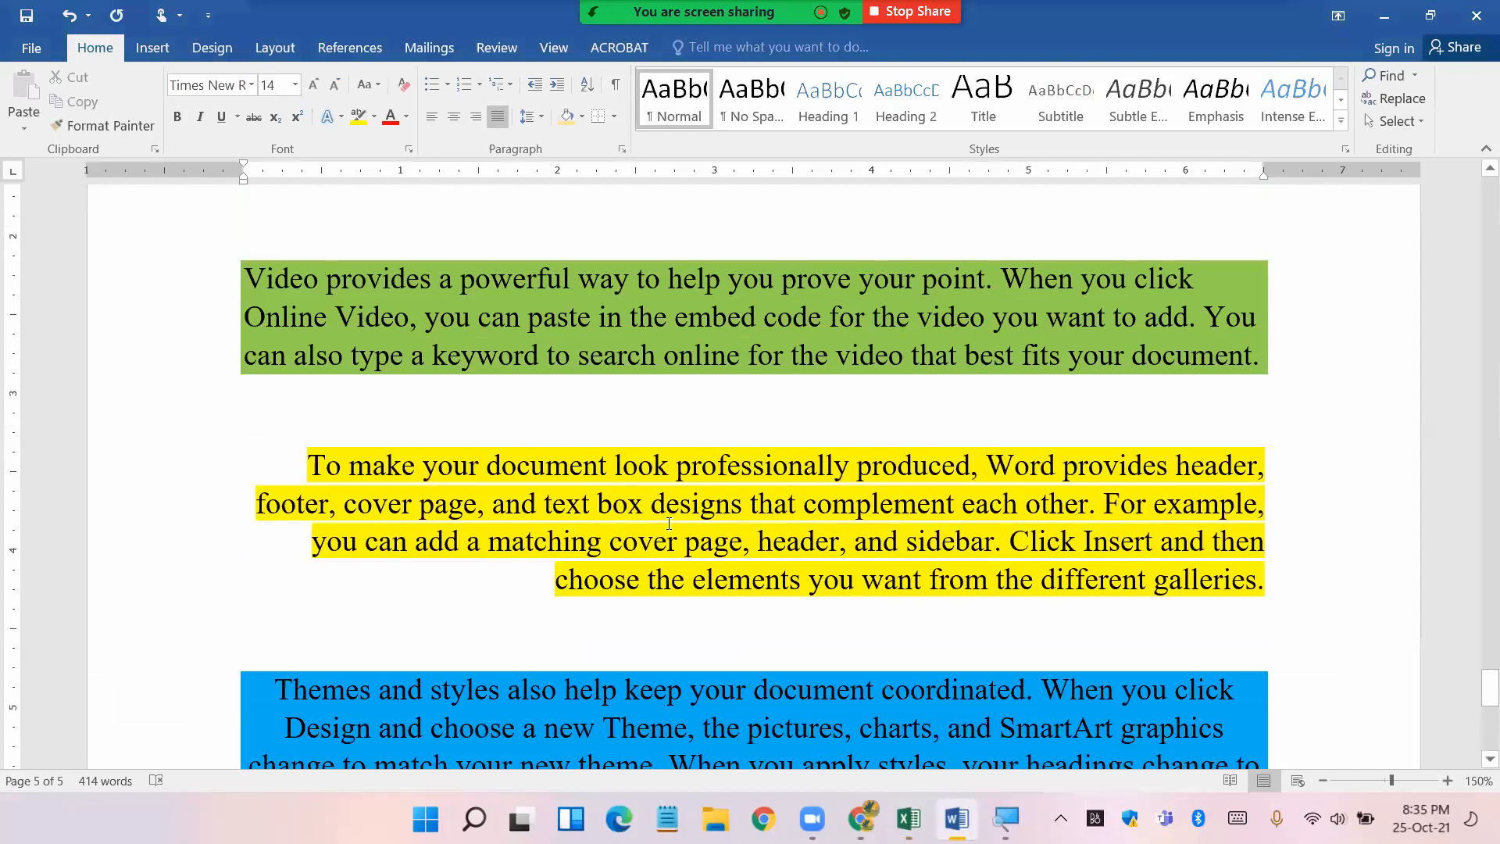
{"action": "scroll", "coordinate": [669, 524], "scroll_direction": "up", "scroll_amount": 10}
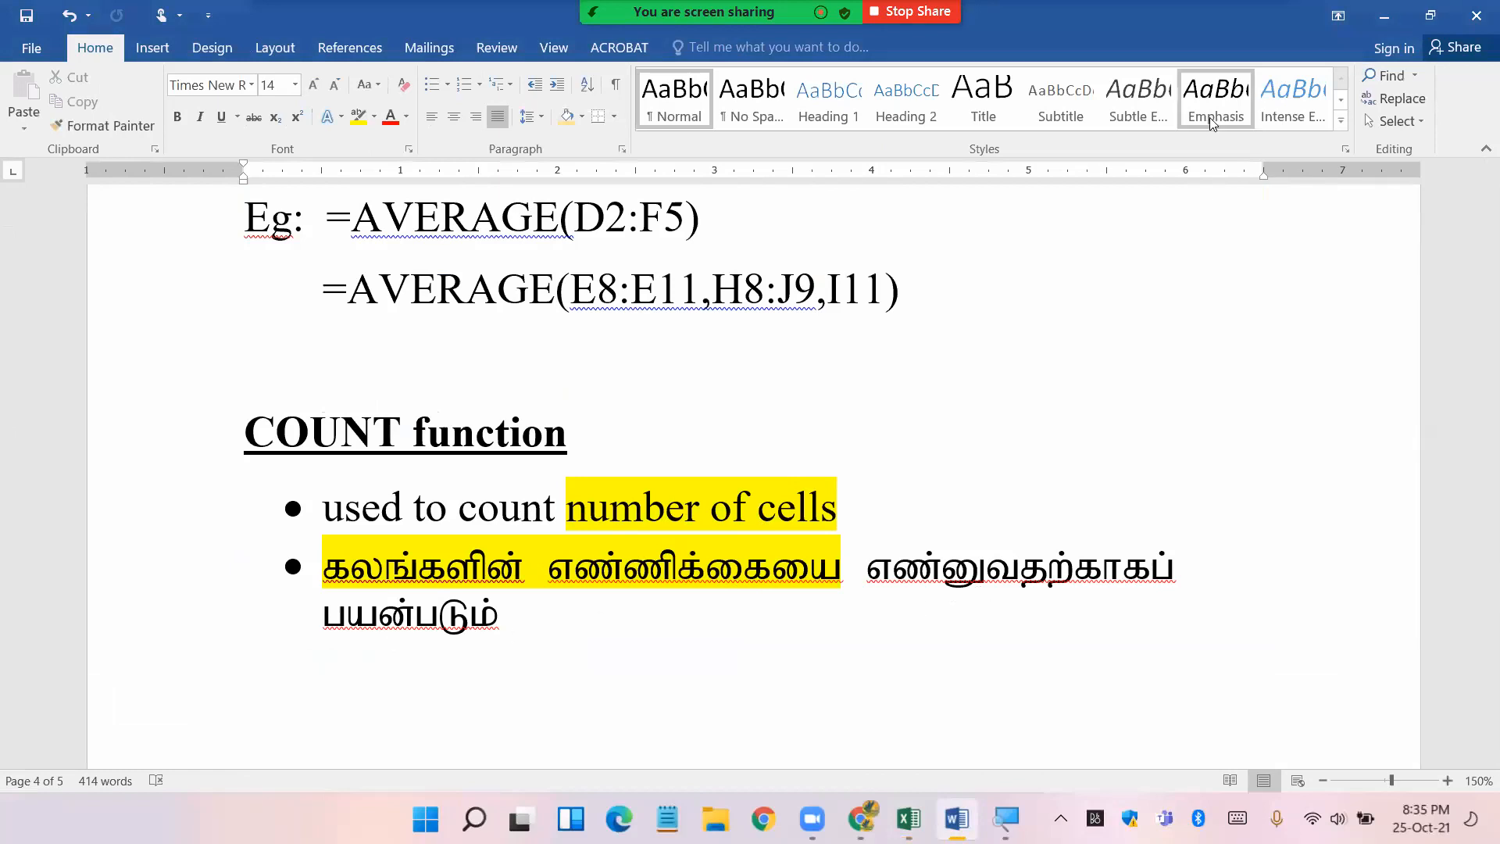
{"action": "left_click", "coordinate": [1384, 15]}
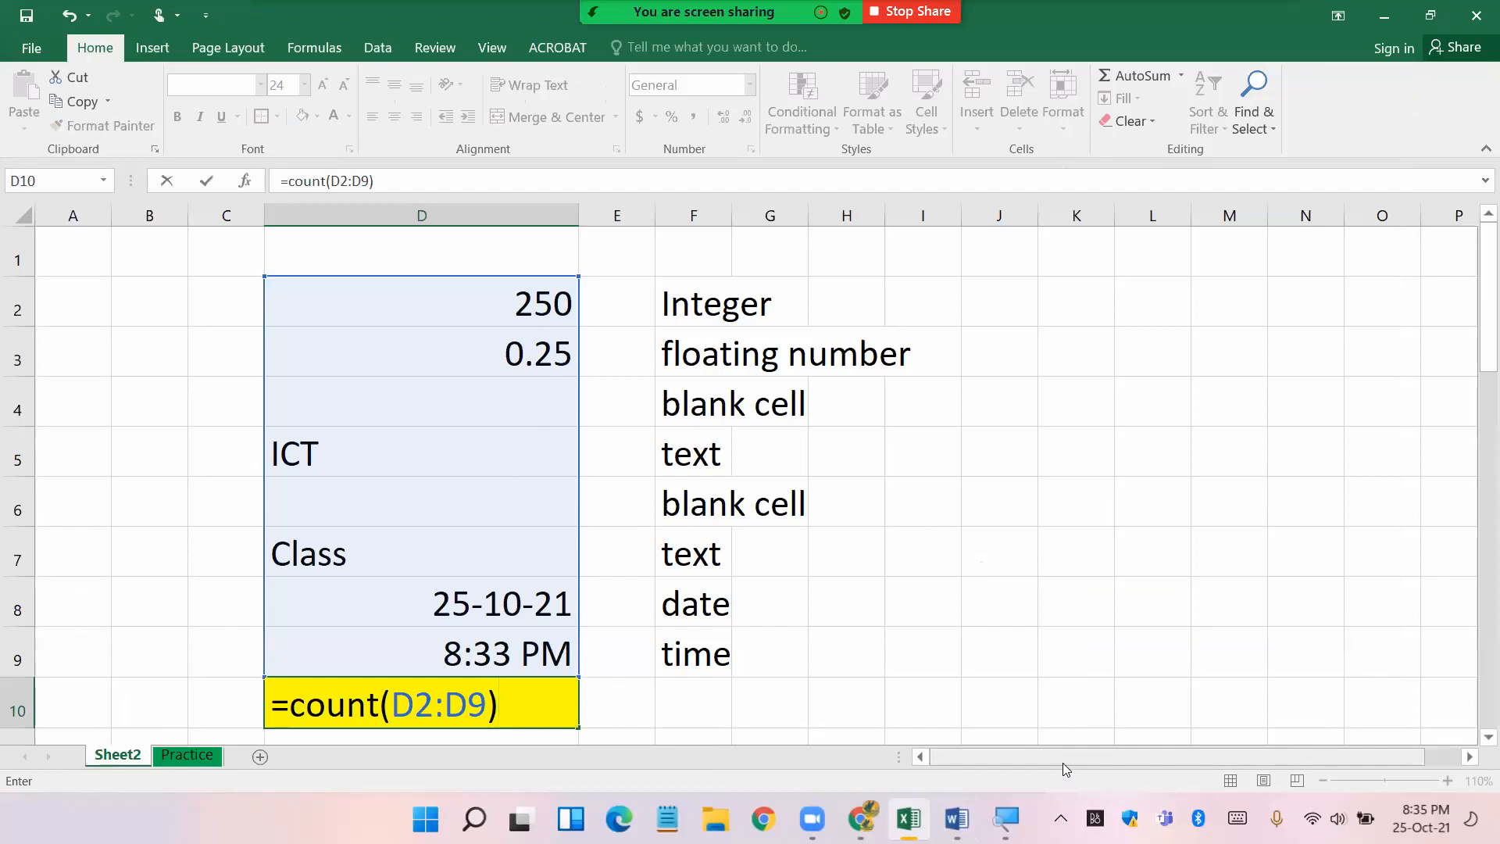
- Commit the COUNT formula in D10 and select the cell to check its result
{"action": "key", "text": "Return"}
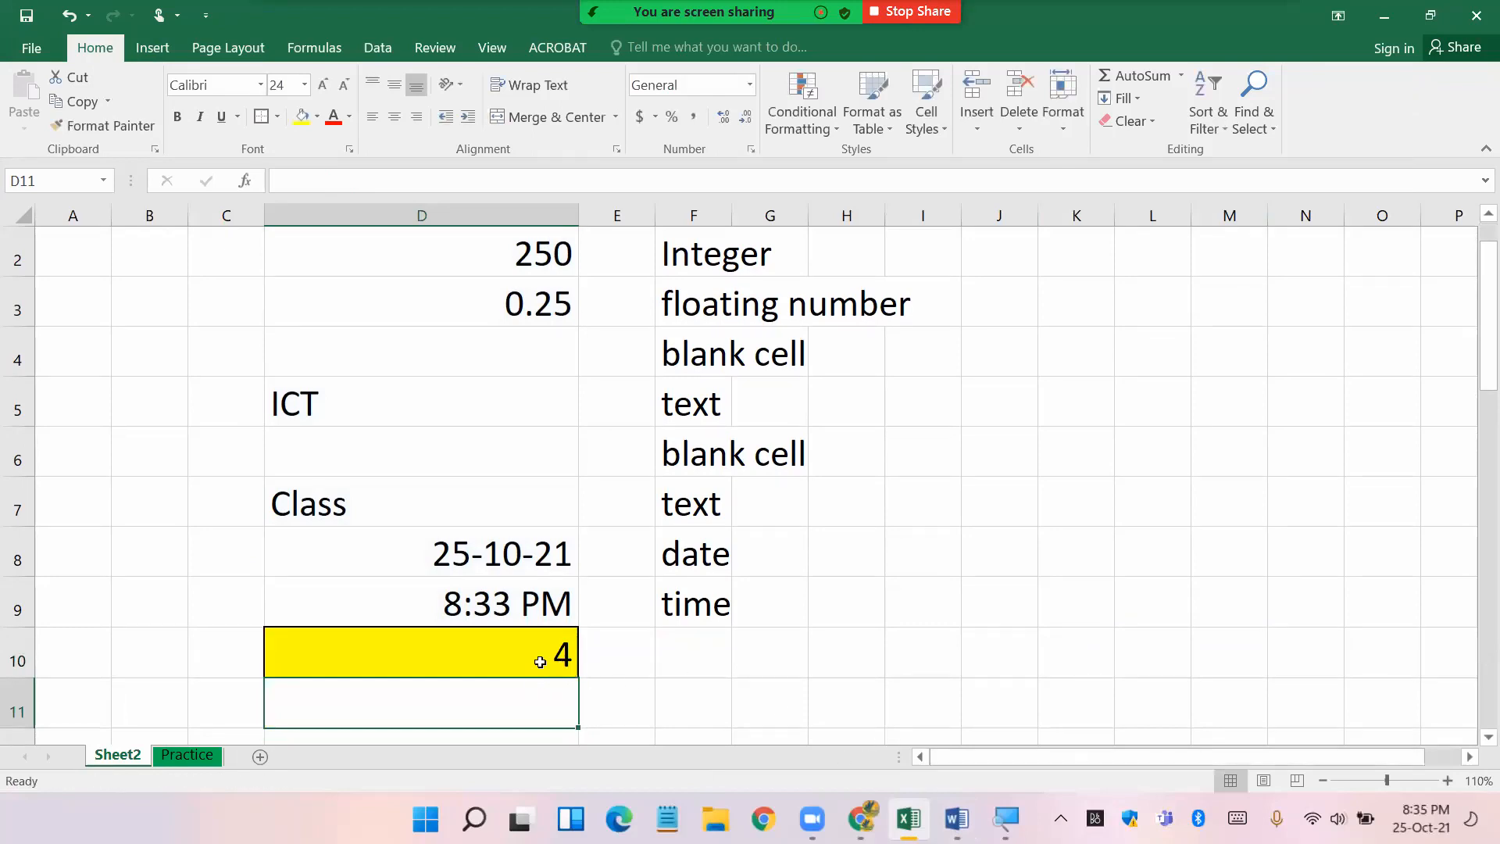
{"action": "left_click", "coordinate": [682, 663]}
{"action": "left_click", "coordinate": [535, 654]}
{"action": "left_click", "coordinate": [823, 676]}
{"action": "left_click", "coordinate": [520, 654]}
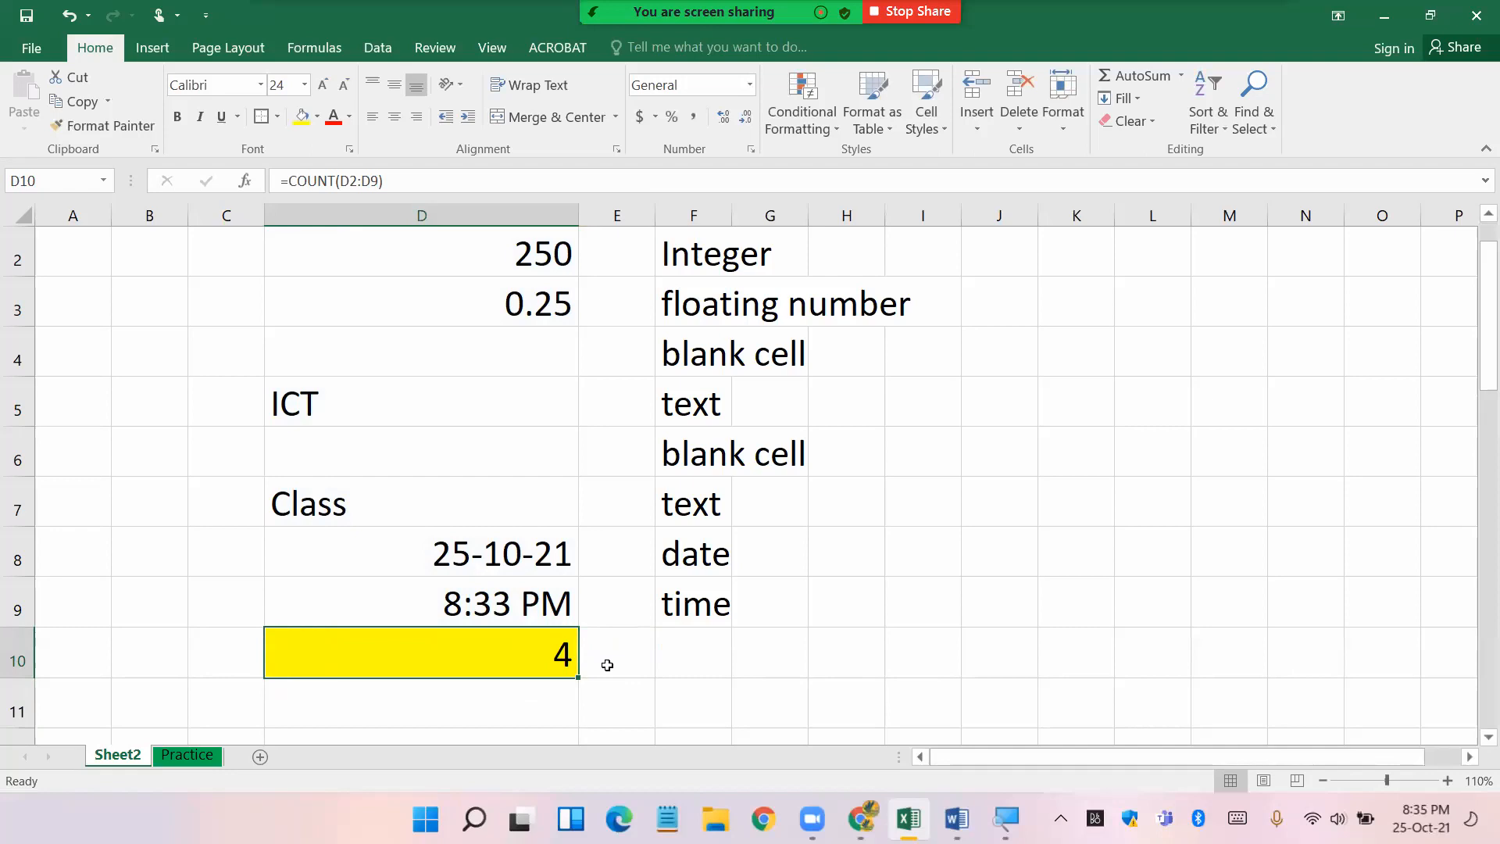
{"action": "left_click", "coordinate": [690, 669]}
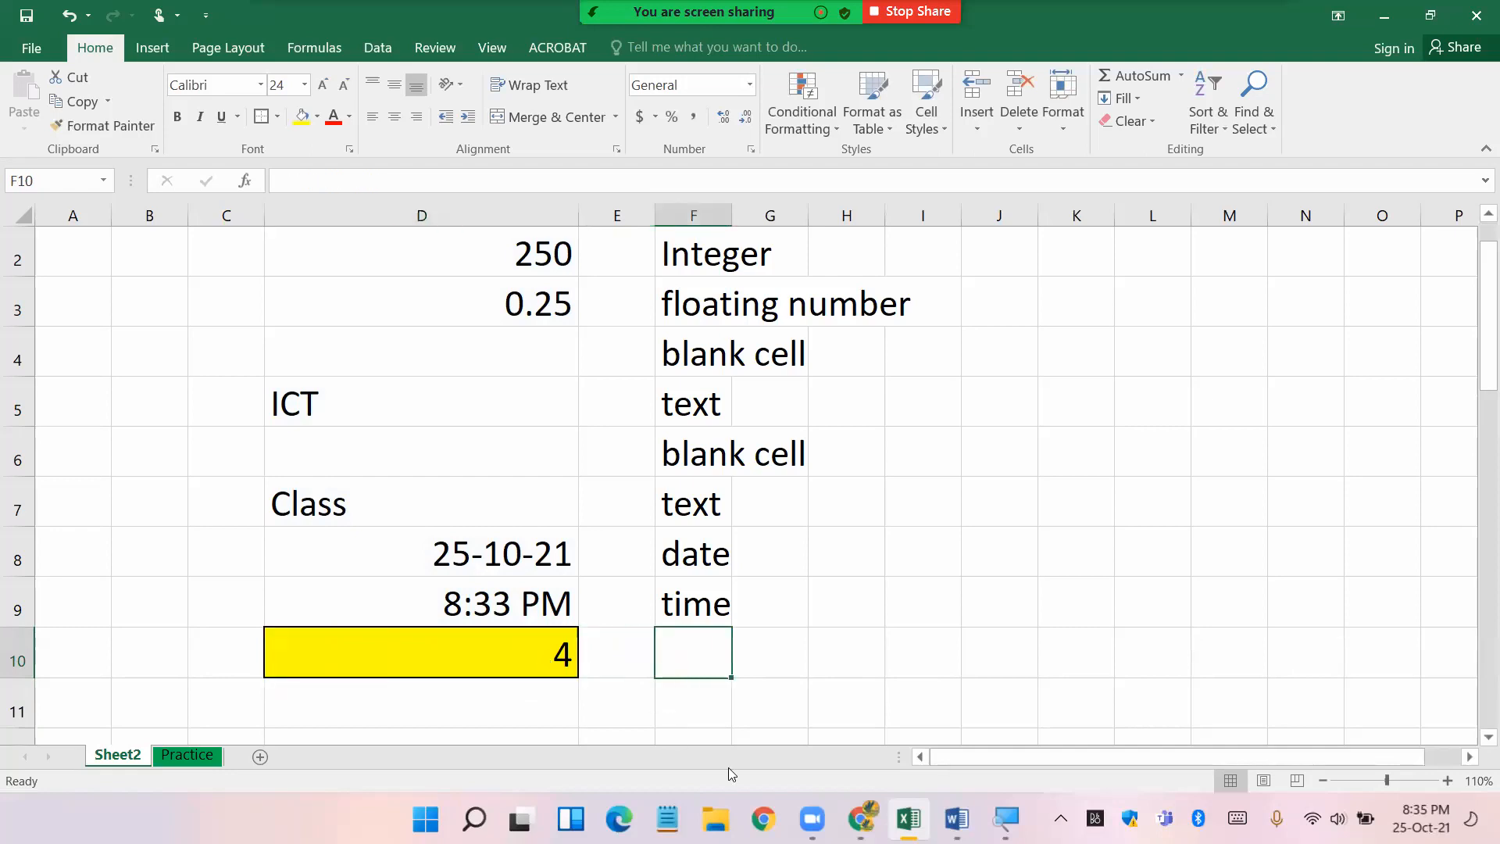
{"action": "type", "text": "Num"}
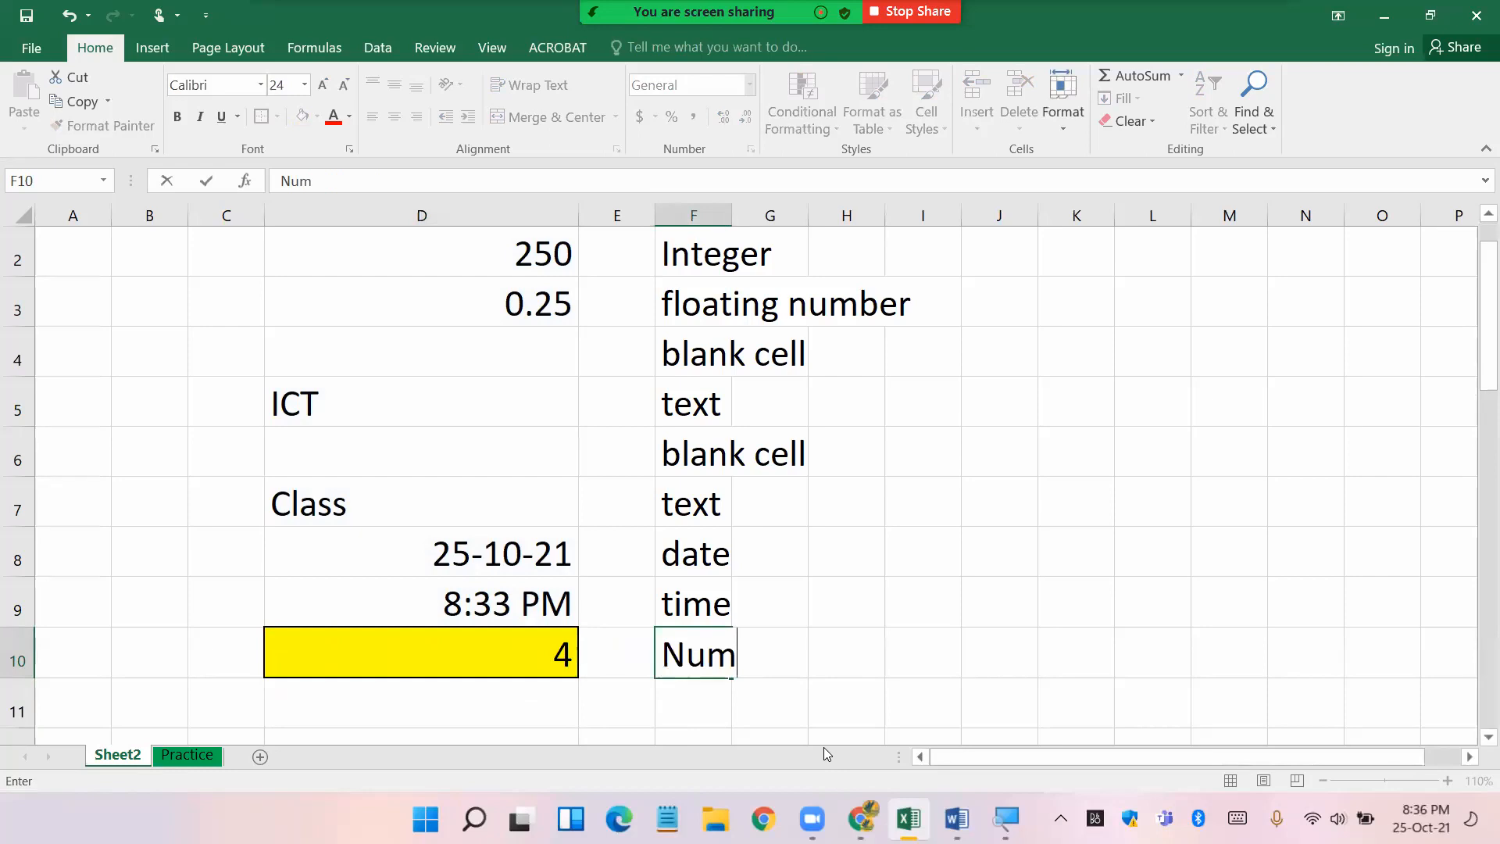
{"action": "key", "text": "BackSpace"}
{"action": "key", "text": "BackSpace"}
{"action": "key", "text": "BackSpace"}
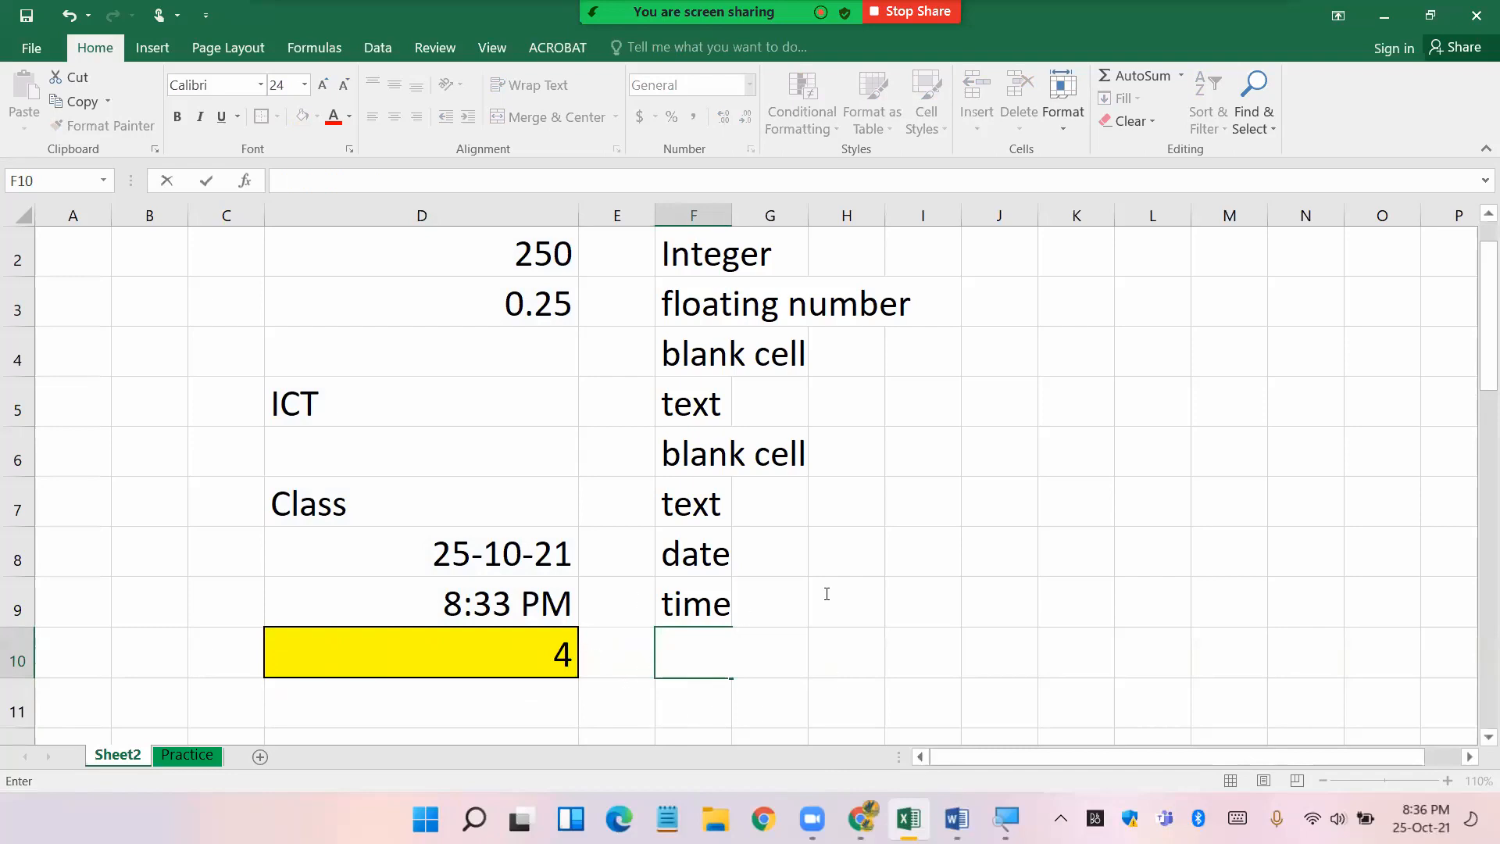
- Switch to the Word document and start a new unbulleted paragraph below the COUNT notes with the text "COUNT function"
{"action": "key", "text": "alt+Tab"}
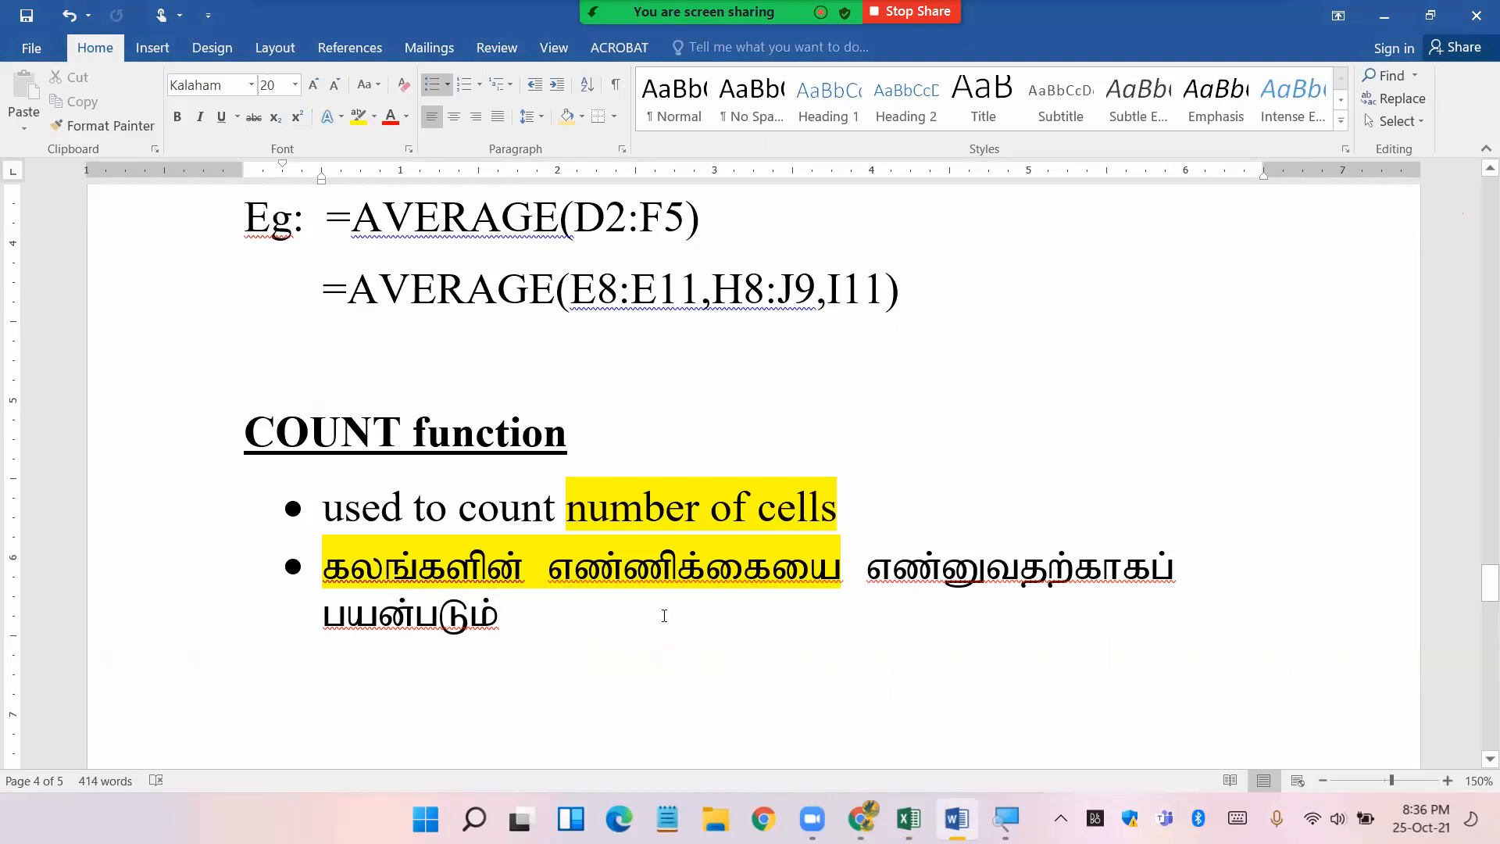
{"action": "key", "text": "Return"}
{"action": "key", "text": "Return"}
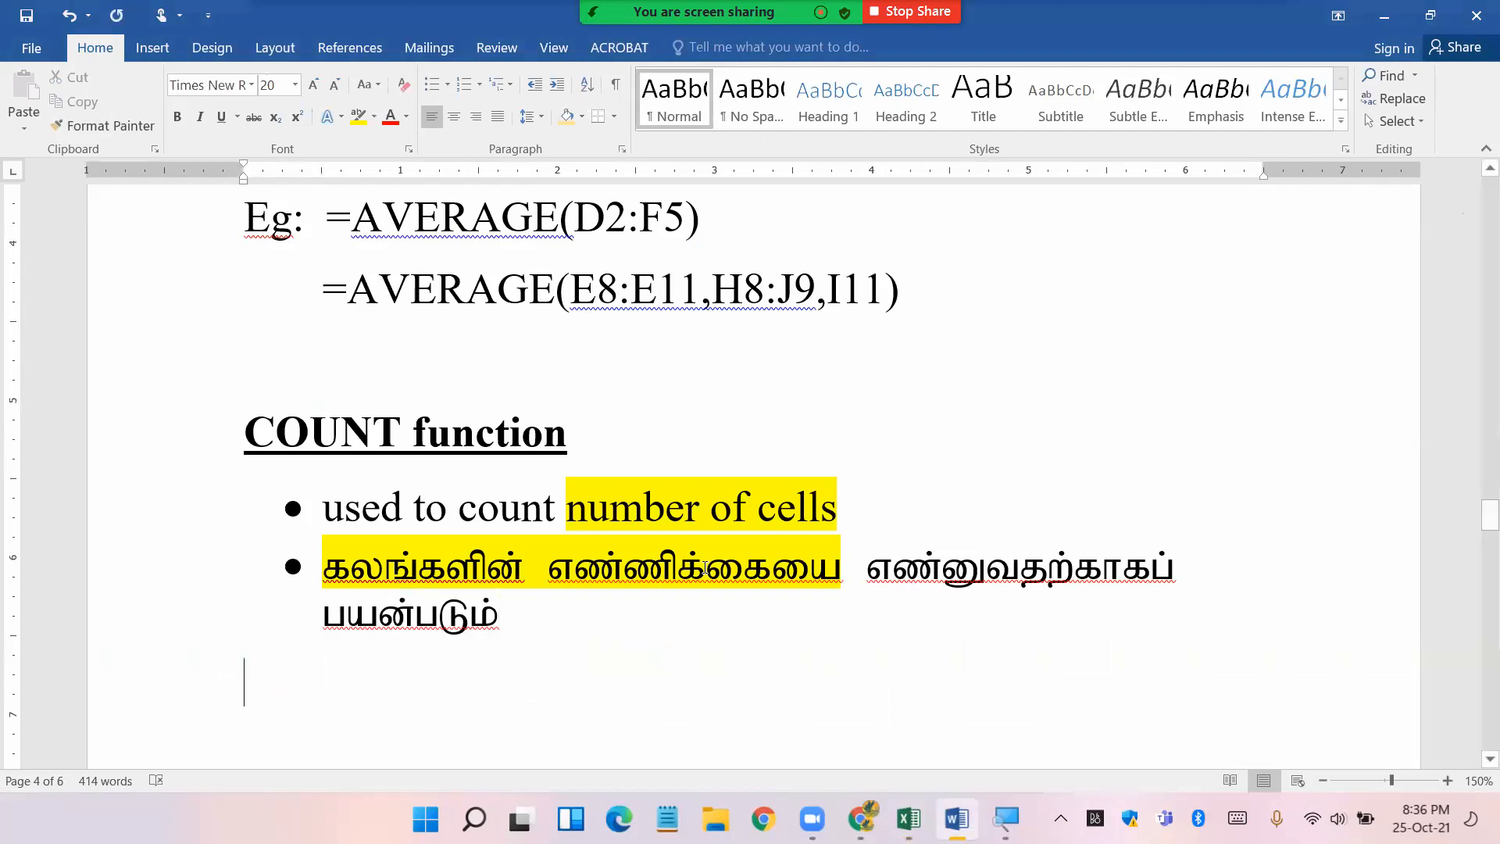
{"action": "type", "text": "COU"}
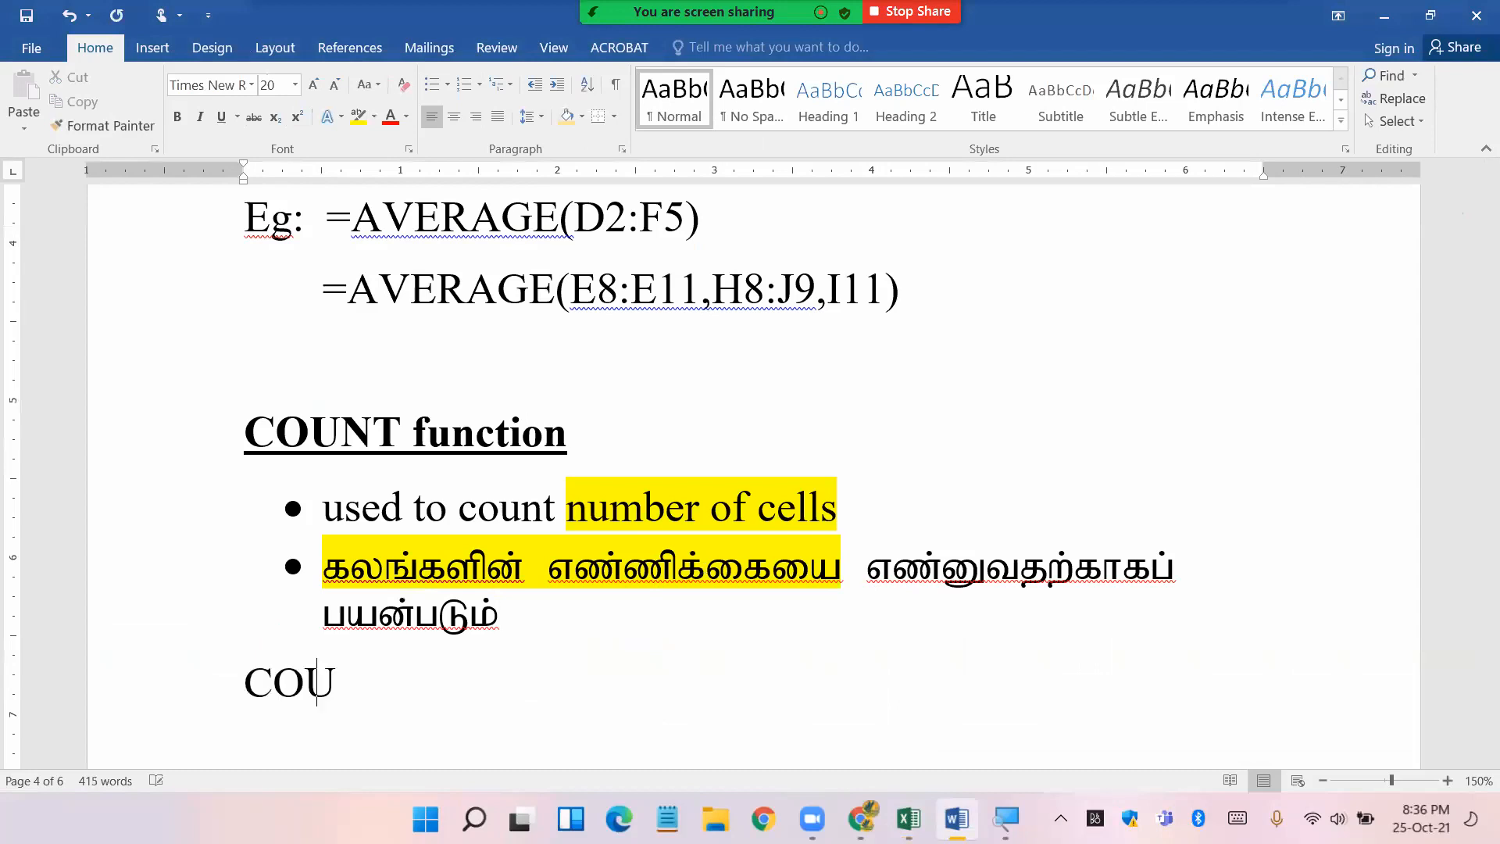
{"action": "type", "text": "NT fu"}
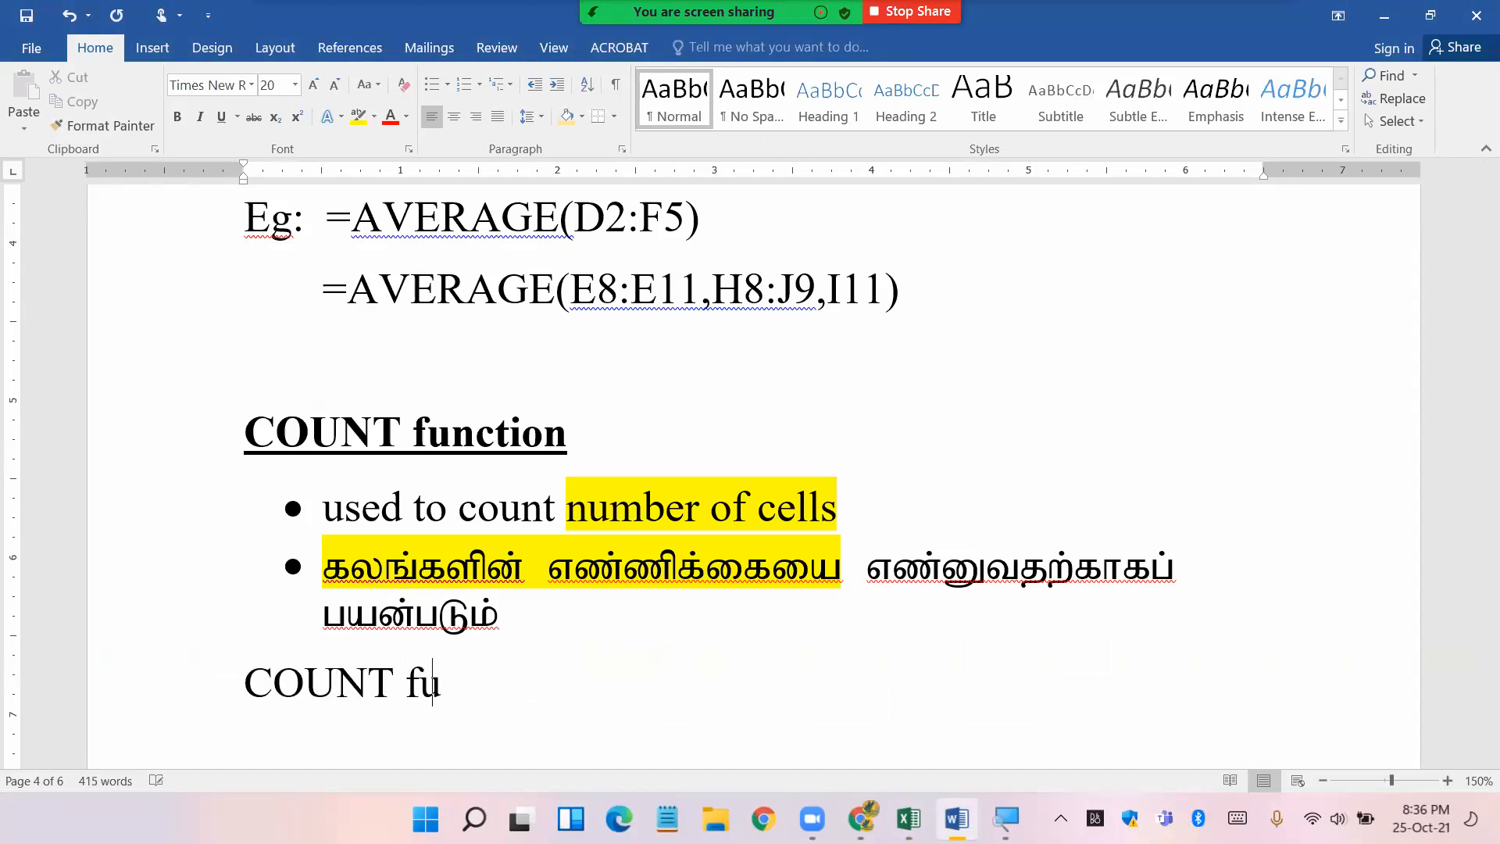
{"action": "type", "text": "nction"}
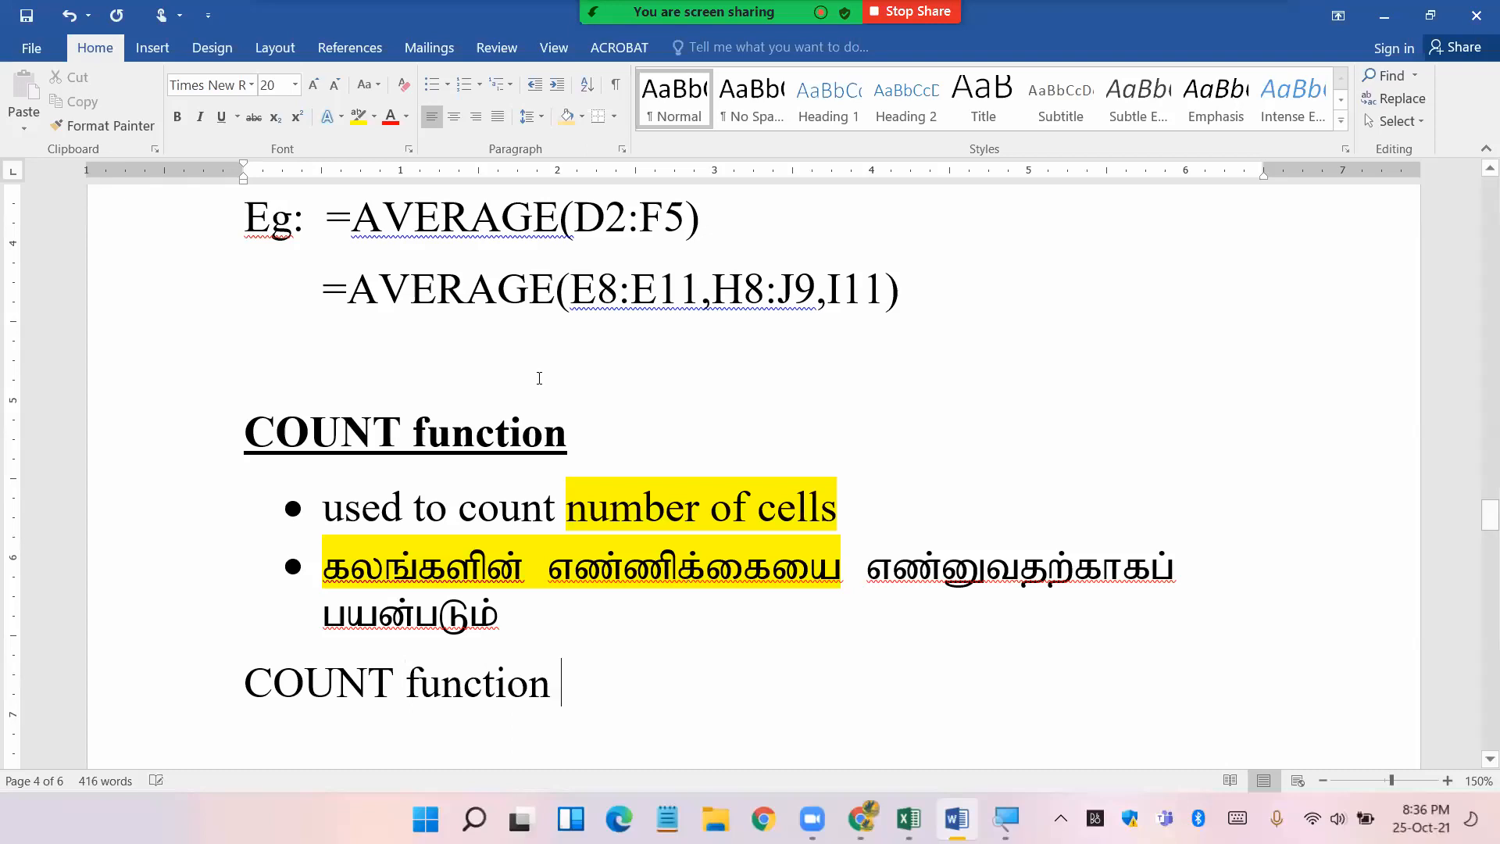
- Set the font to Kalaham and continue the new line with the Tamil text "எத்தனை கலங்களில் எண்"
{"action": "left_click", "coordinate": [217, 93]}
{"action": "type", "text": "Kalaham"}
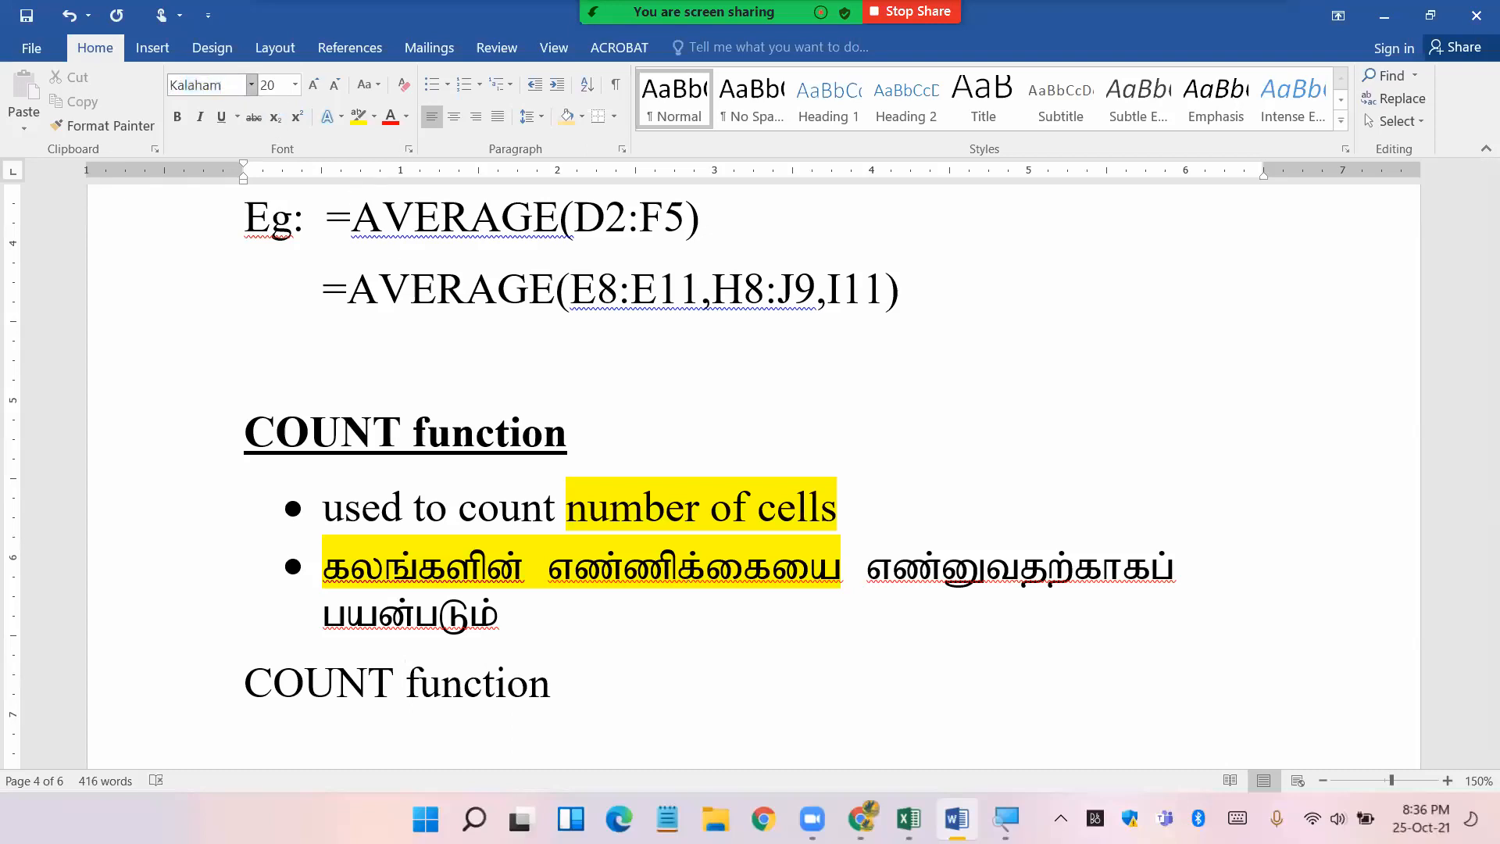
{"action": "key", "text": "Return"}
{"action": "type", "text": "எத்தனை க"}
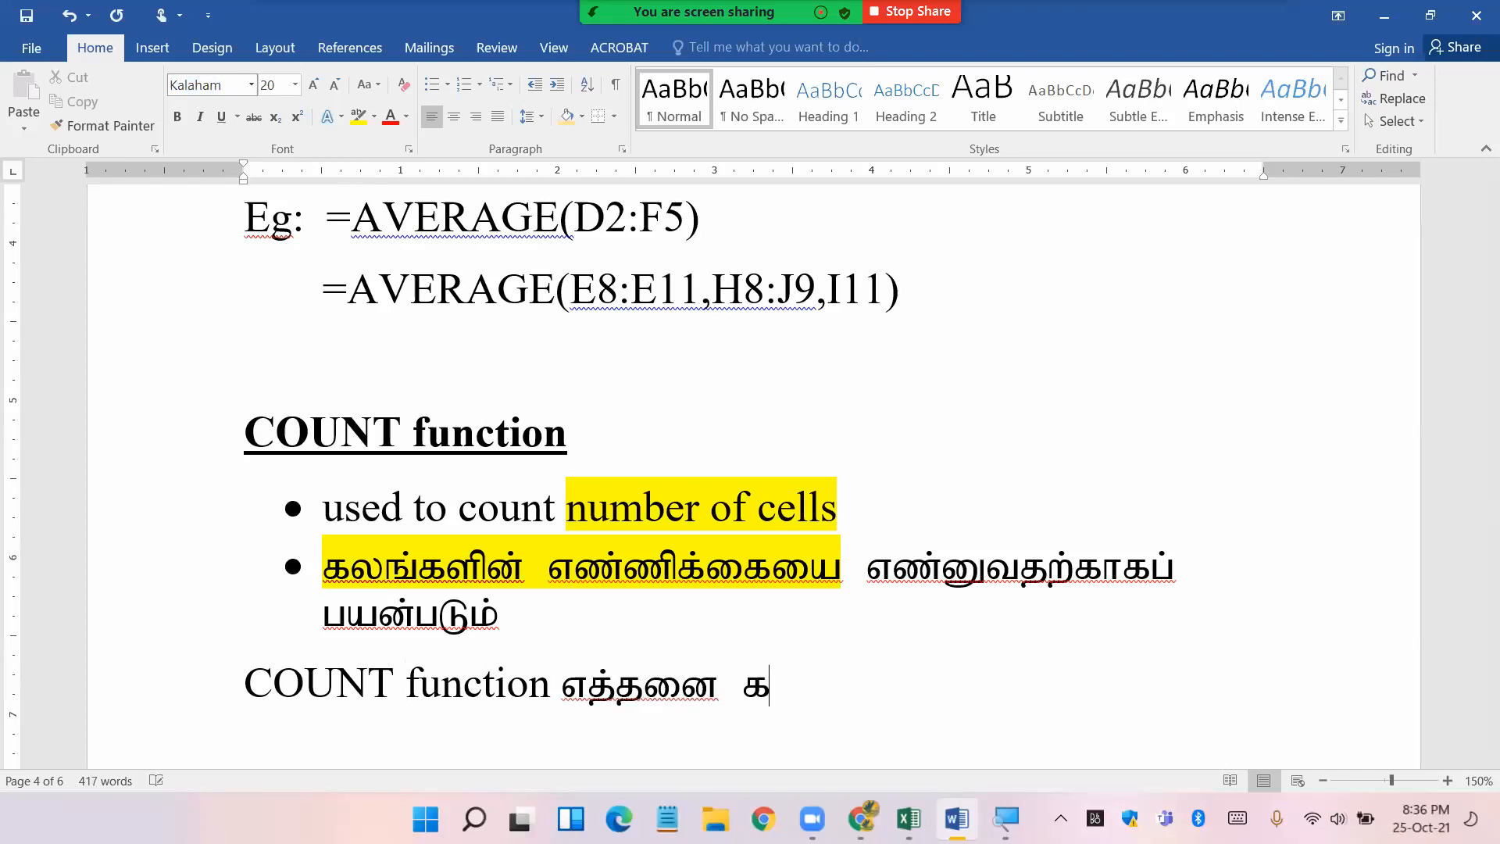
{"action": "type", "text": "லங்கள"}
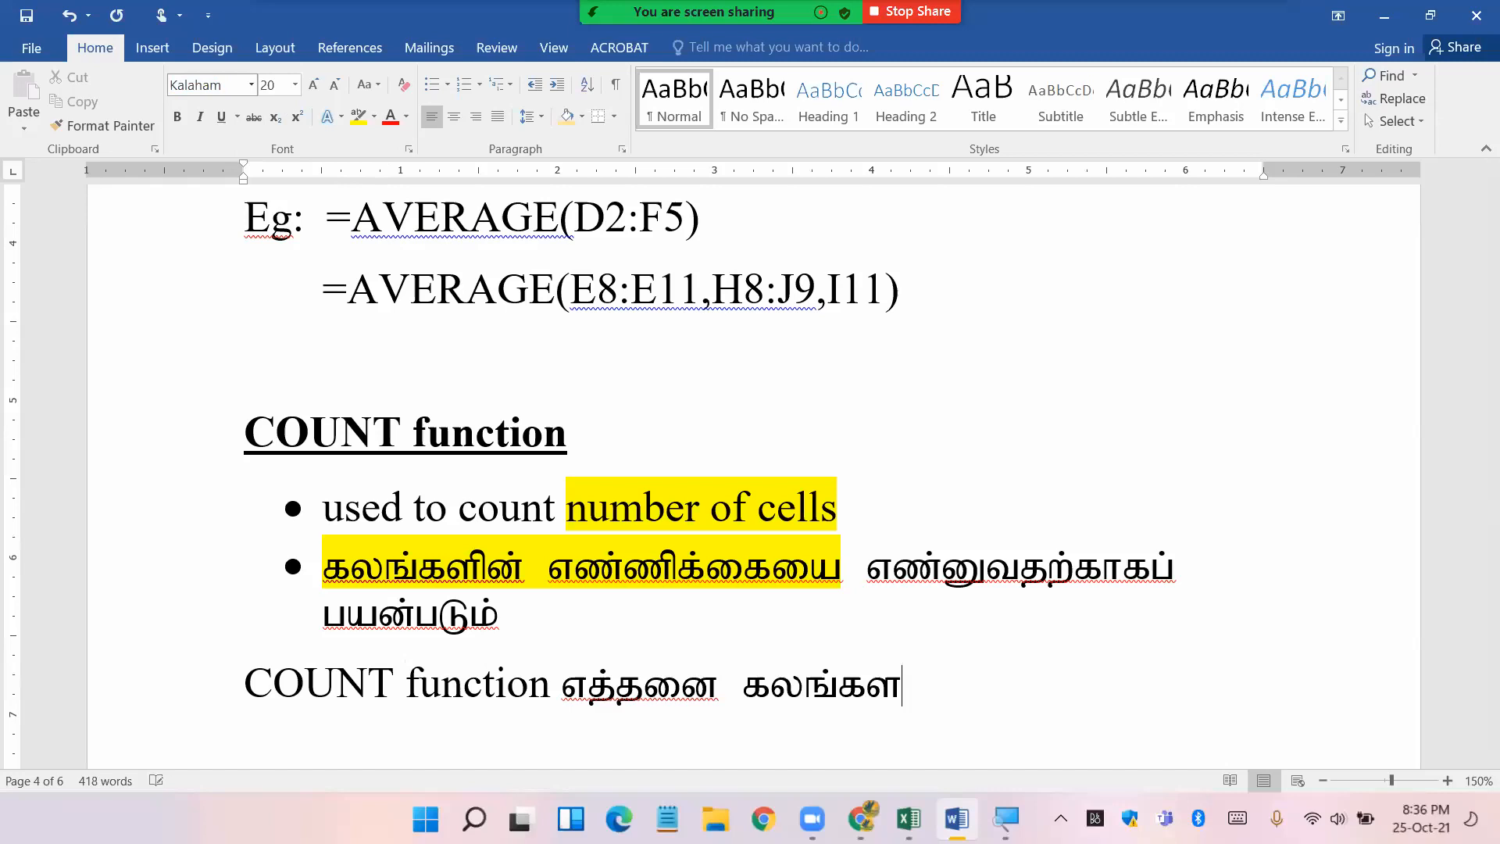
{"action": "type", "text": "ில்"}
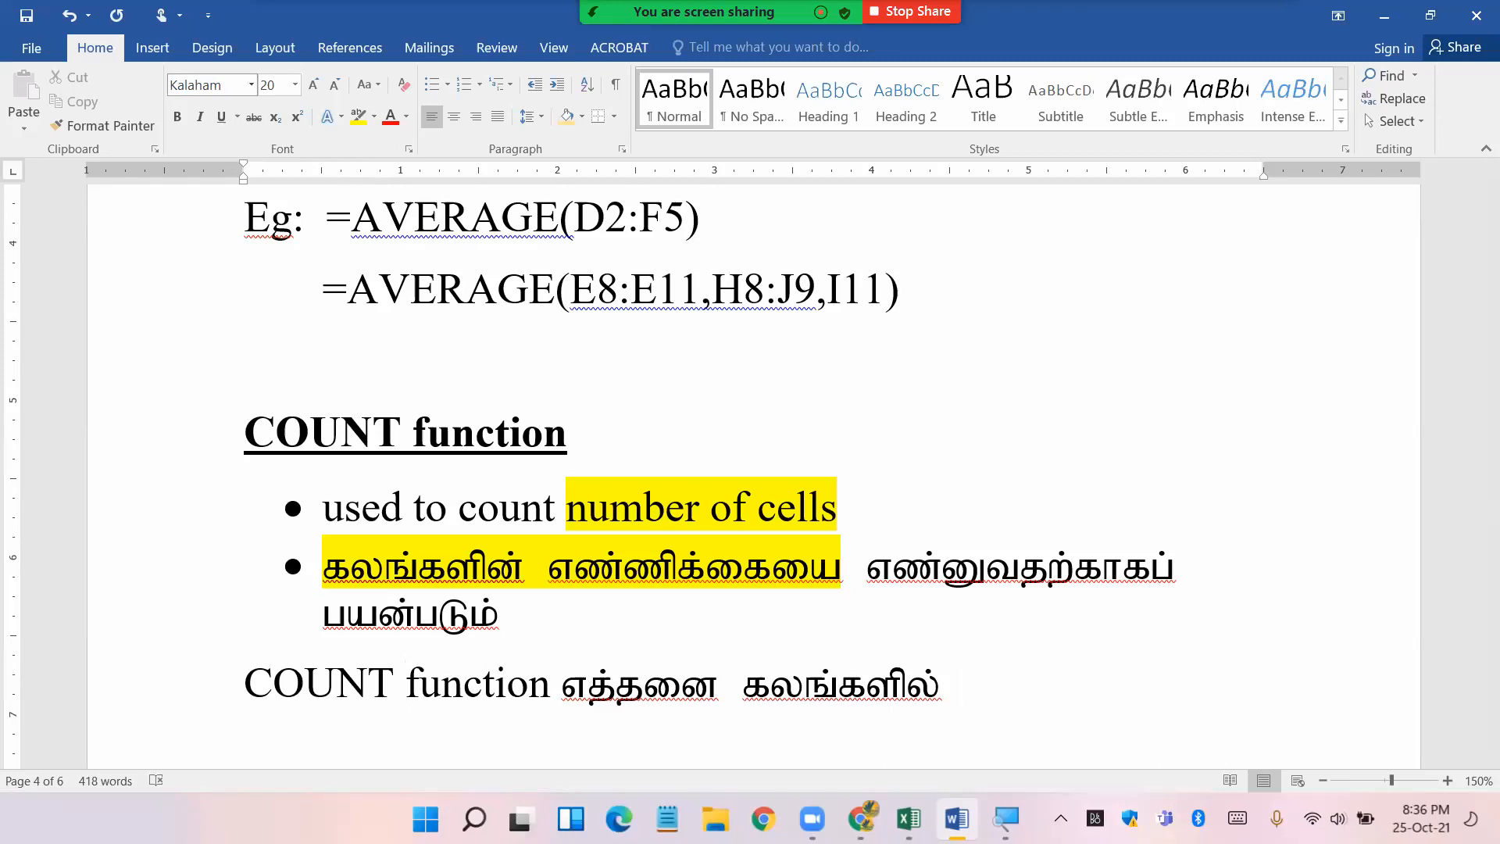
{"action": "type", "text": "  எண்"}
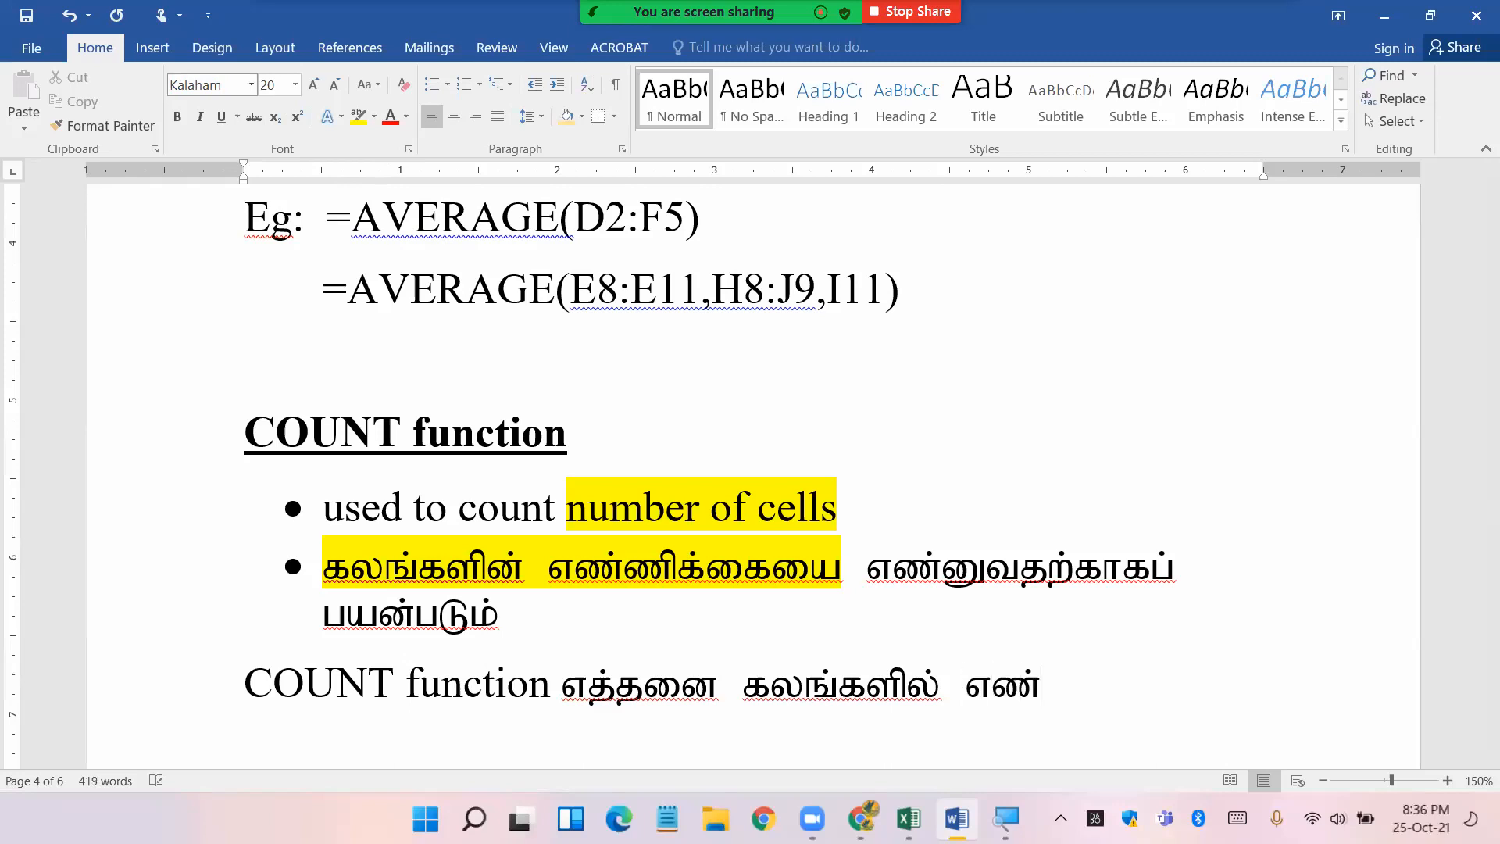
- Complete the Tamil sentence with "பெறுமானங்கள் உள்ளன என்பதனை எண்ணும்." and start a new paragraph below it
{"action": "type", "text": "  பெறு"}
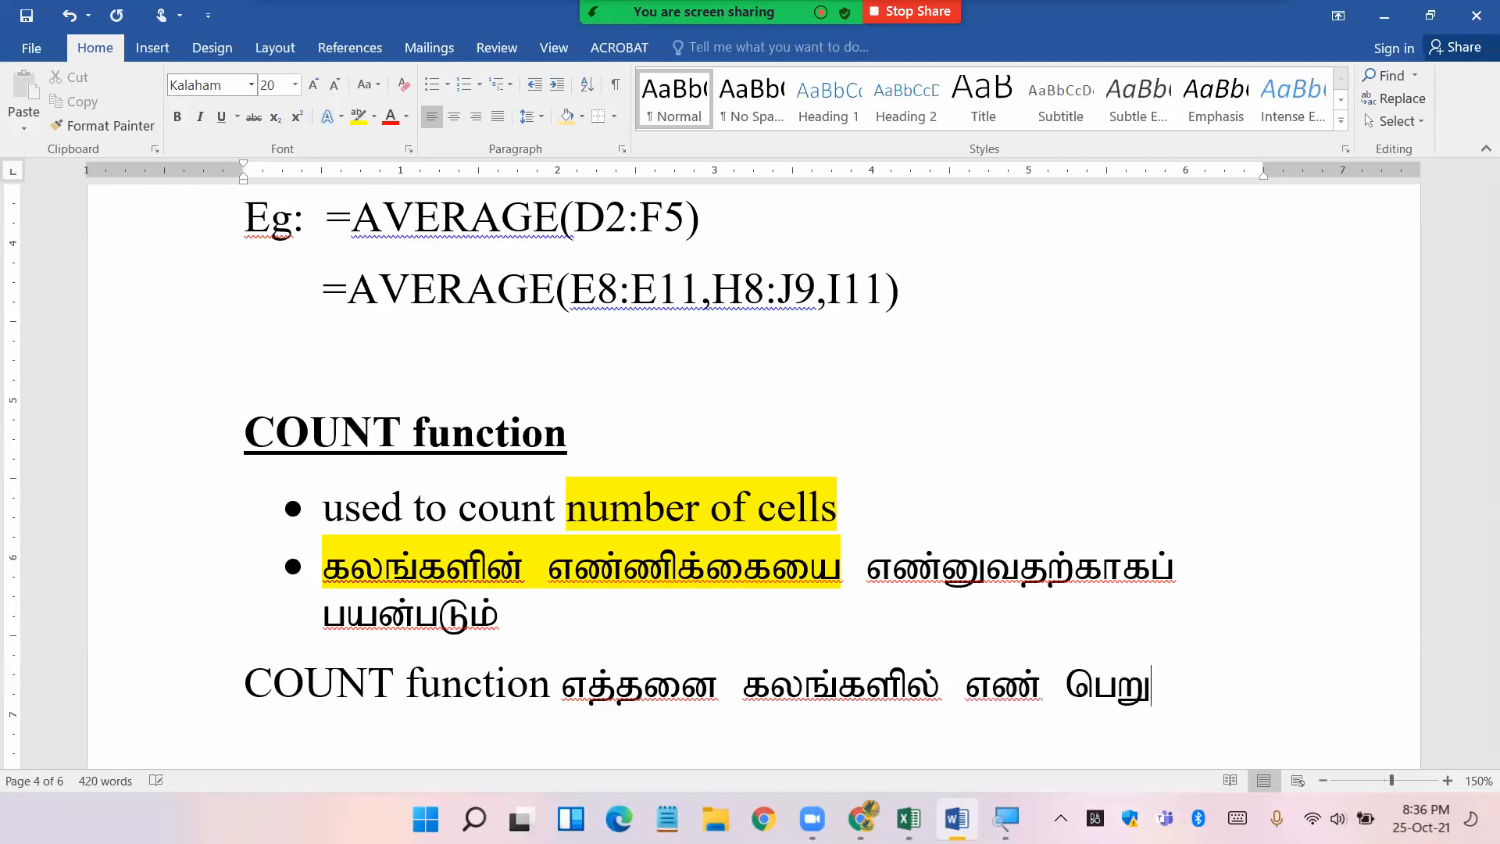
{"action": "type", "text": "மானங்கள்  உ"}
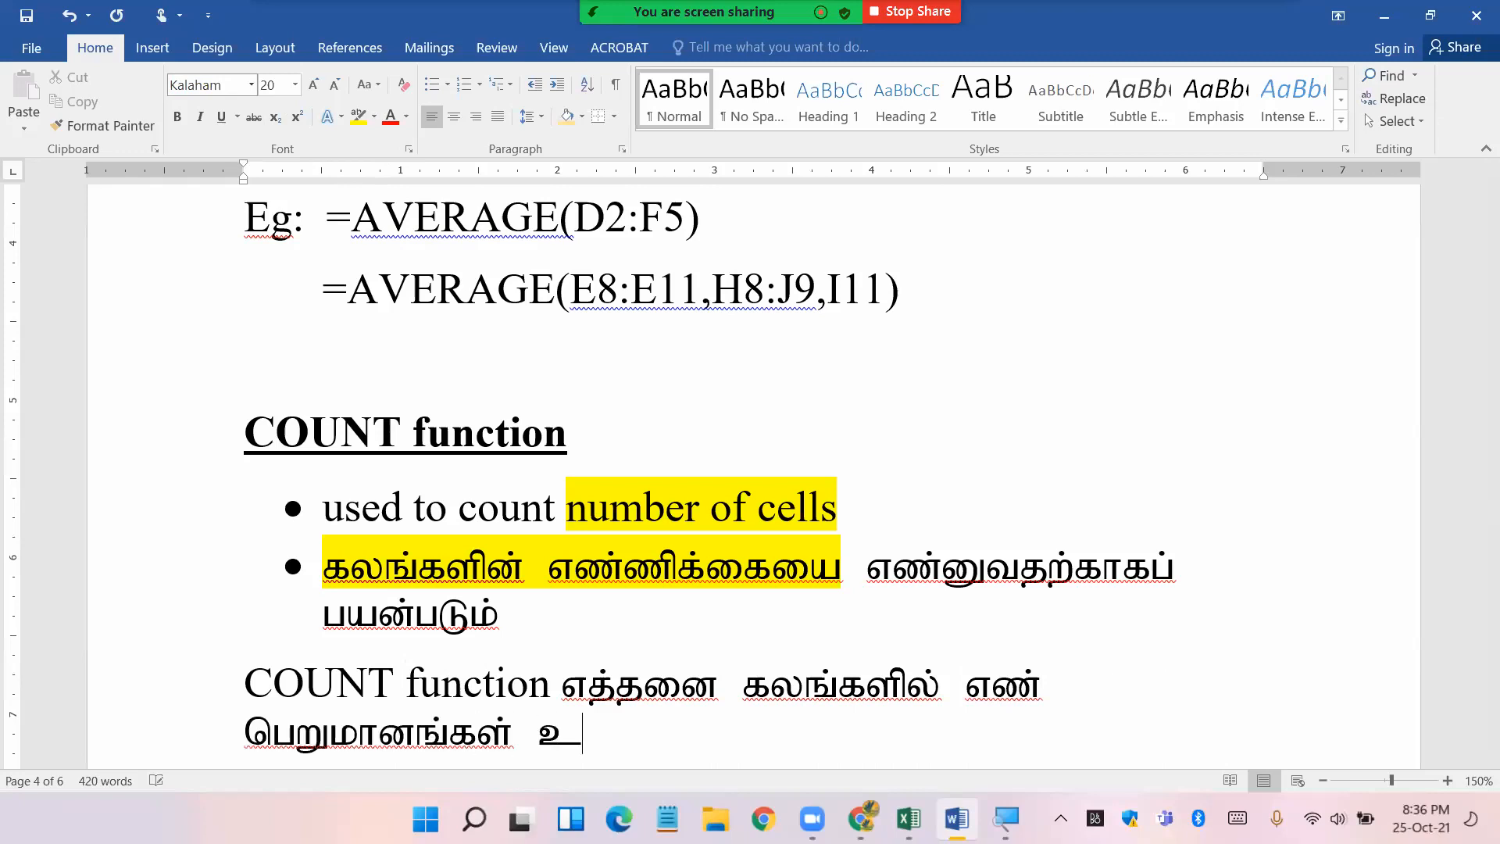
{"action": "type", "text": "ள்ளன  என"}
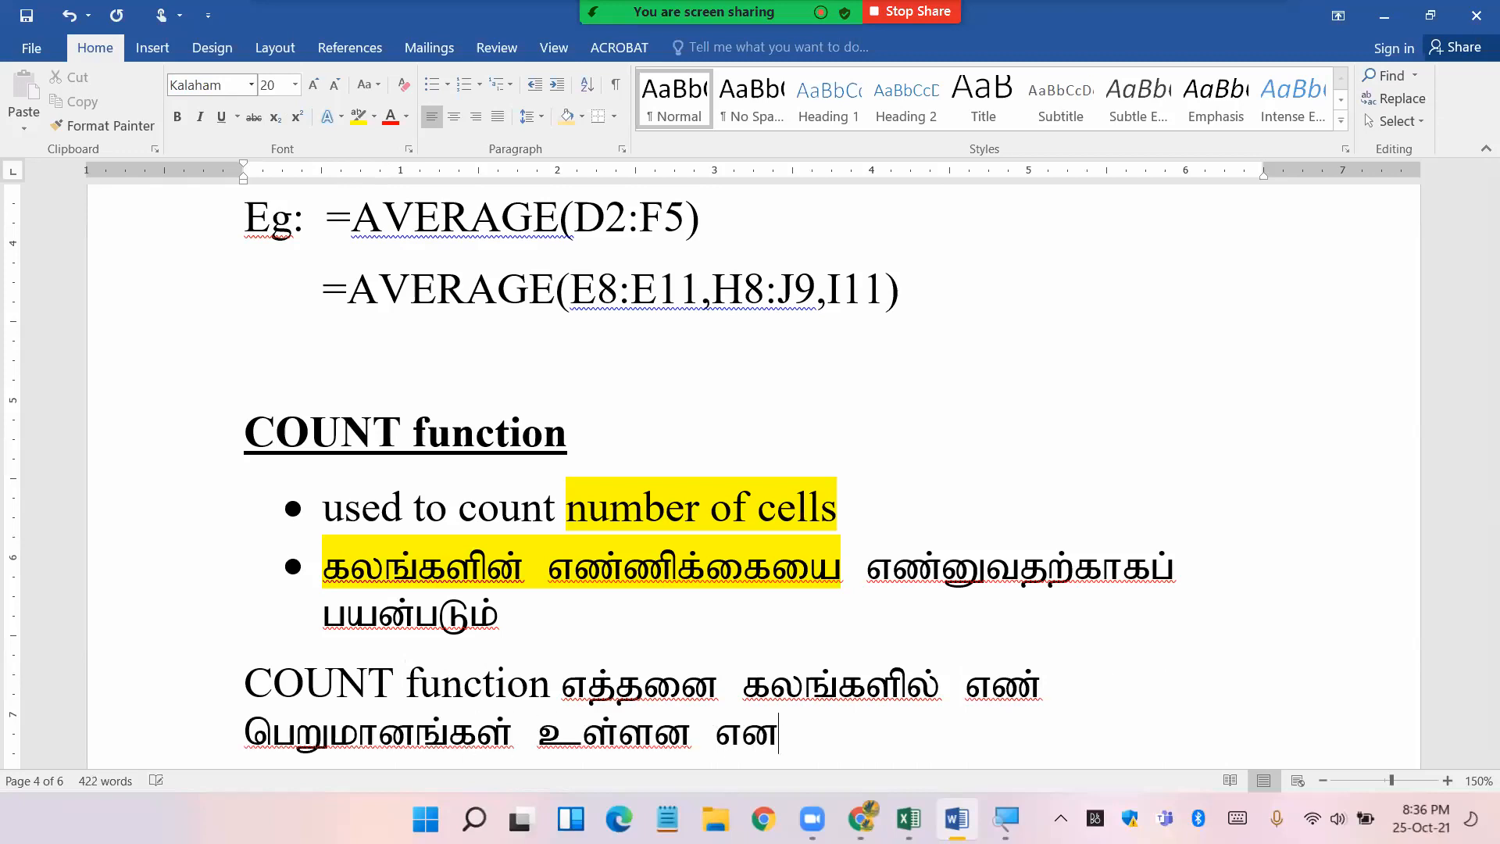
{"action": "type", "text": "்பதை"}
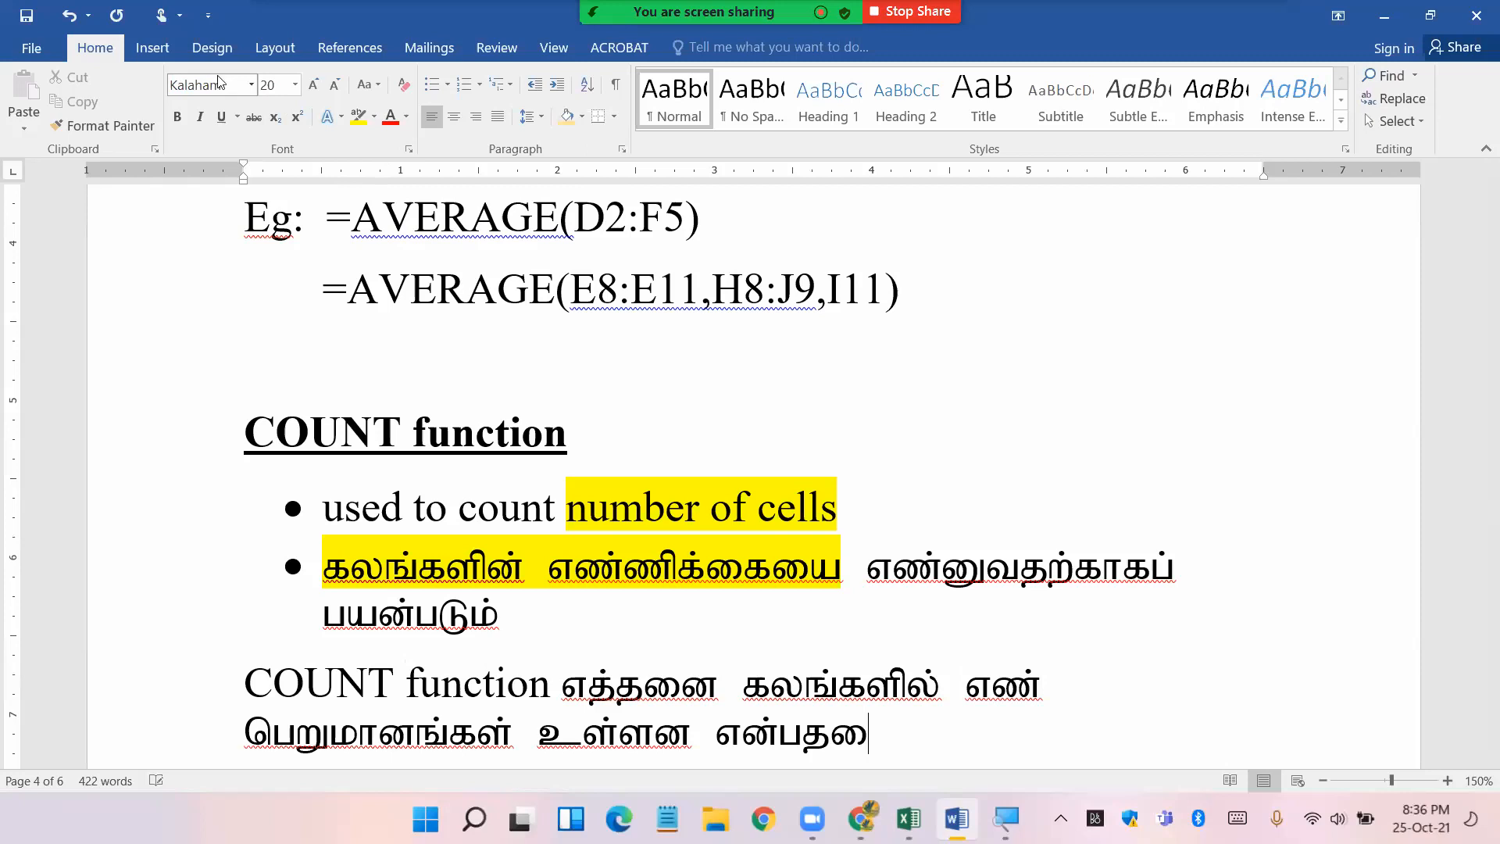
{"action": "type", "text": "னை  எண"}
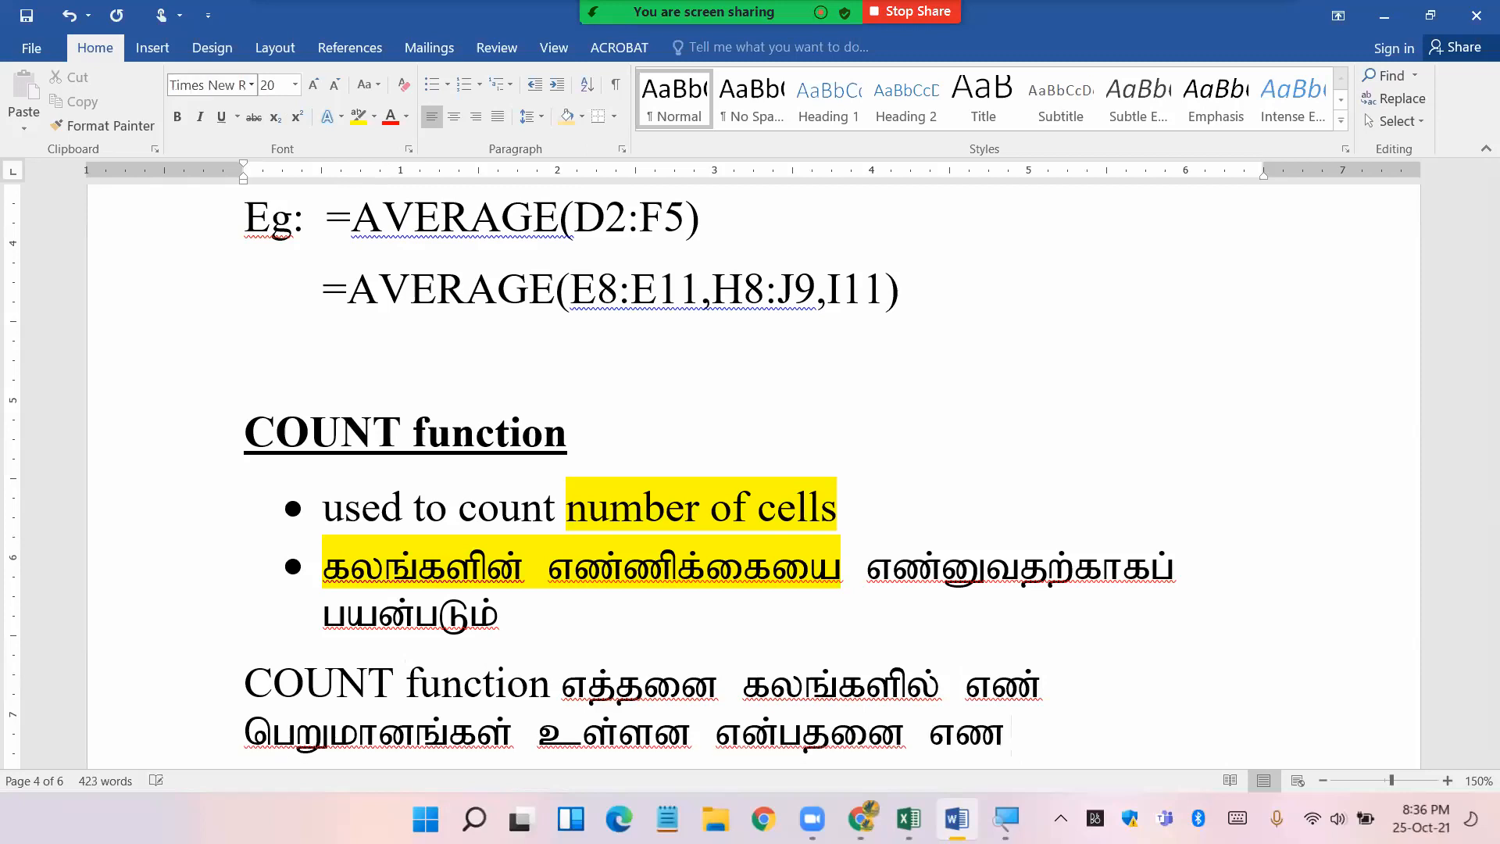
{"action": "key", "text": "Left"}
{"action": "key", "text": "Right"}
{"action": "type", "text": "்ணும்"}
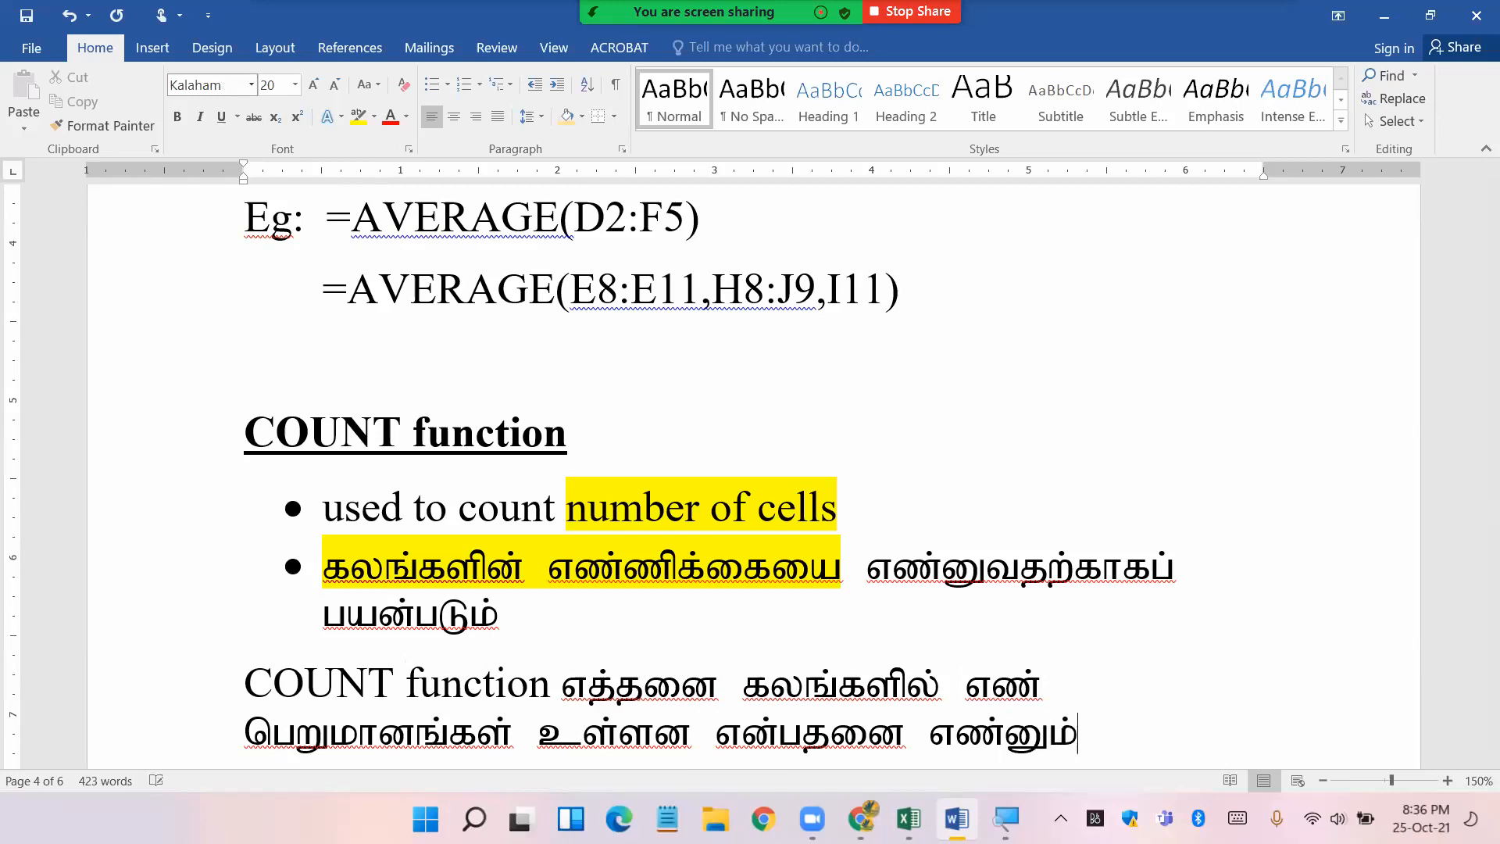
{"action": "type", "text": "."}
{"action": "key", "text": "Return"}
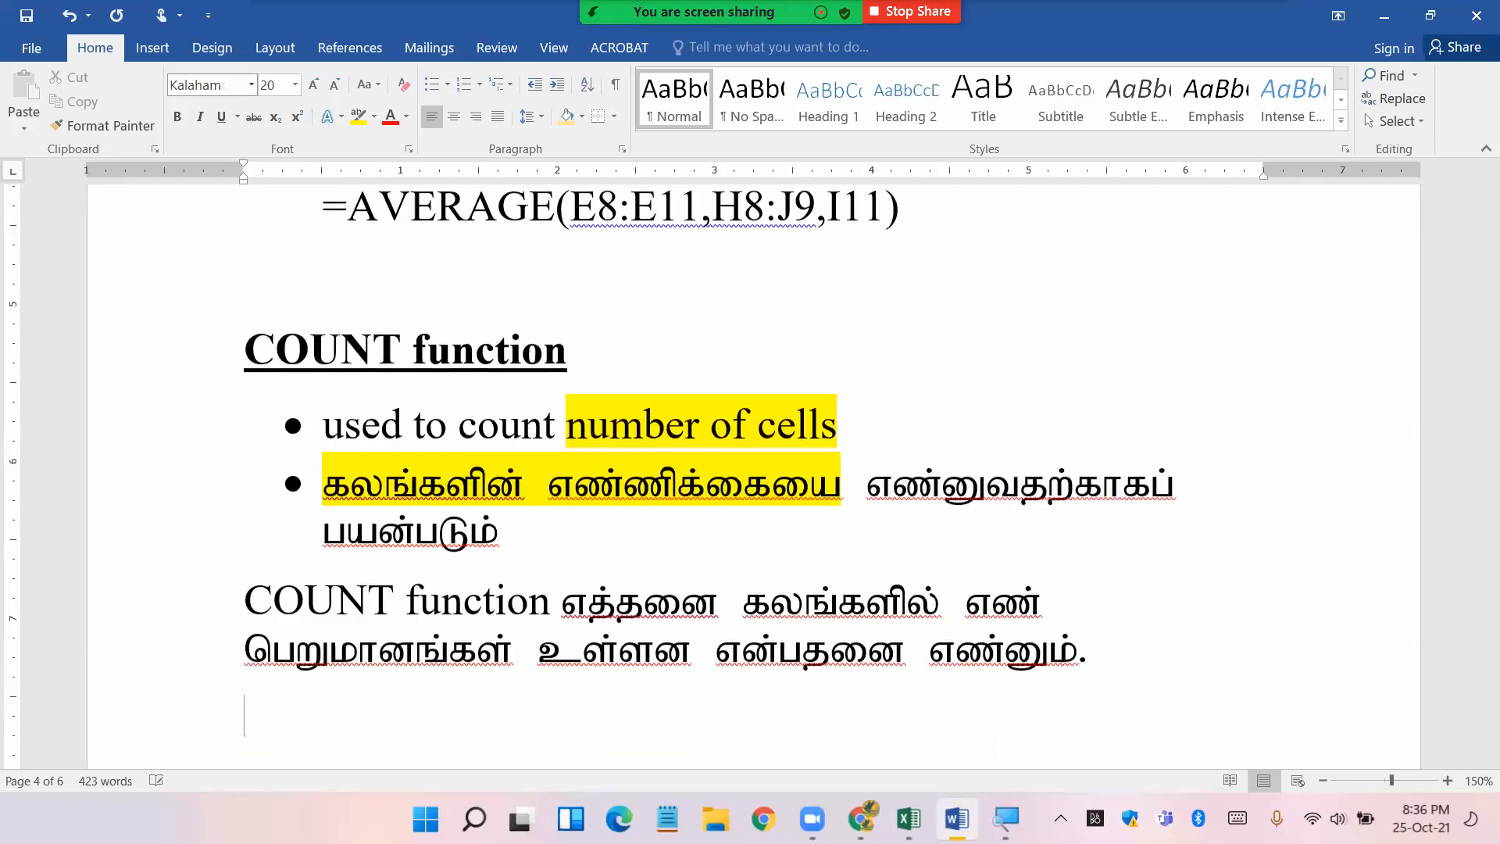
- Insert a blank line between the bullets and the new COUNT function sentence, and highlight the whole sentence in yellow
{"action": "scroll", "coordinate": [419, 302], "scroll_direction": "down", "scroll_amount": 1}
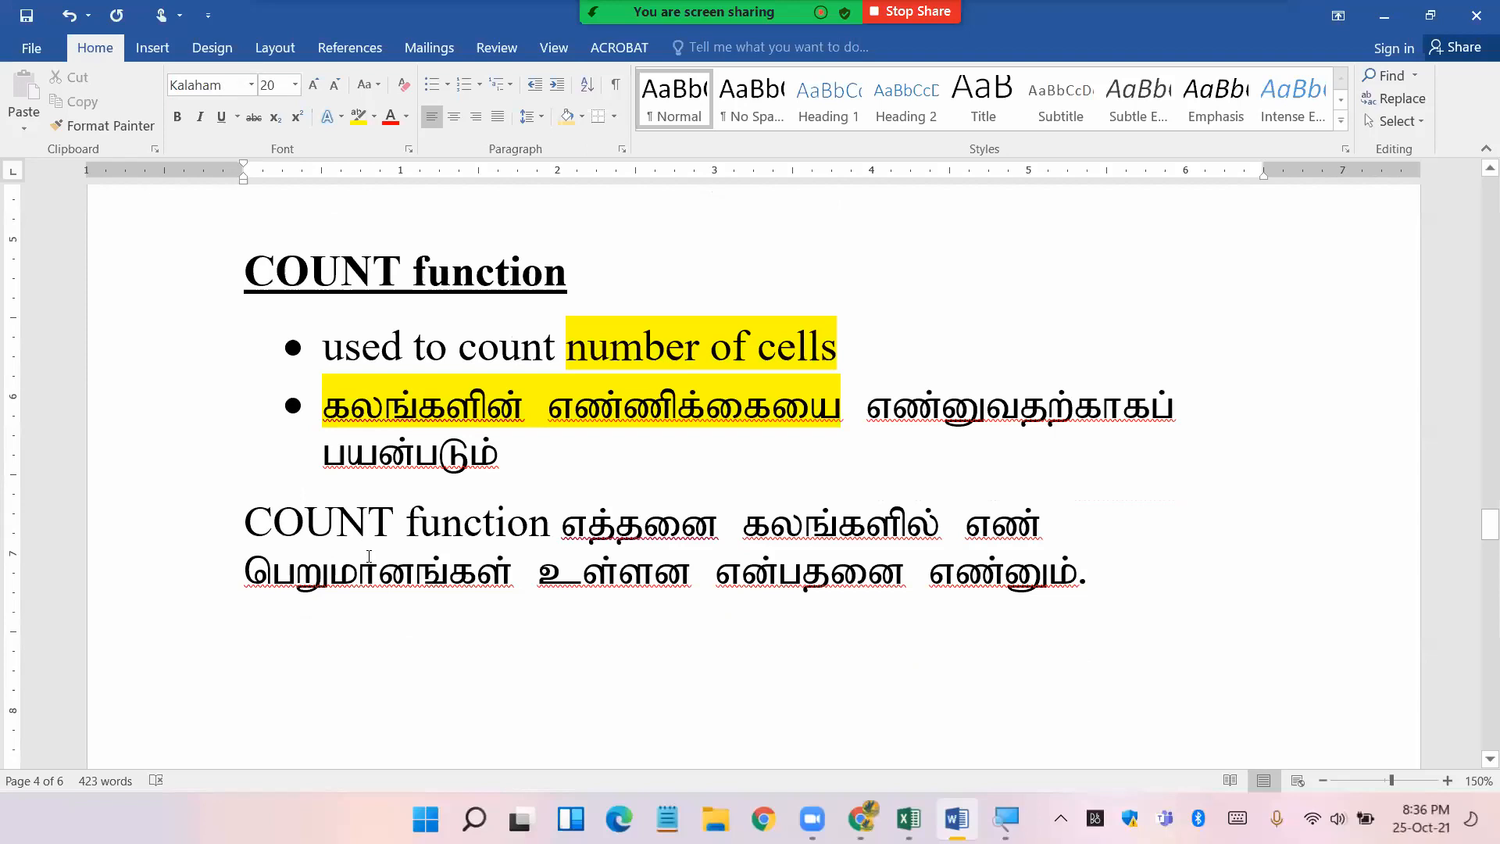
{"action": "left_click_drag", "start_coordinate": [535, 454], "coordinate": [319, 363]}
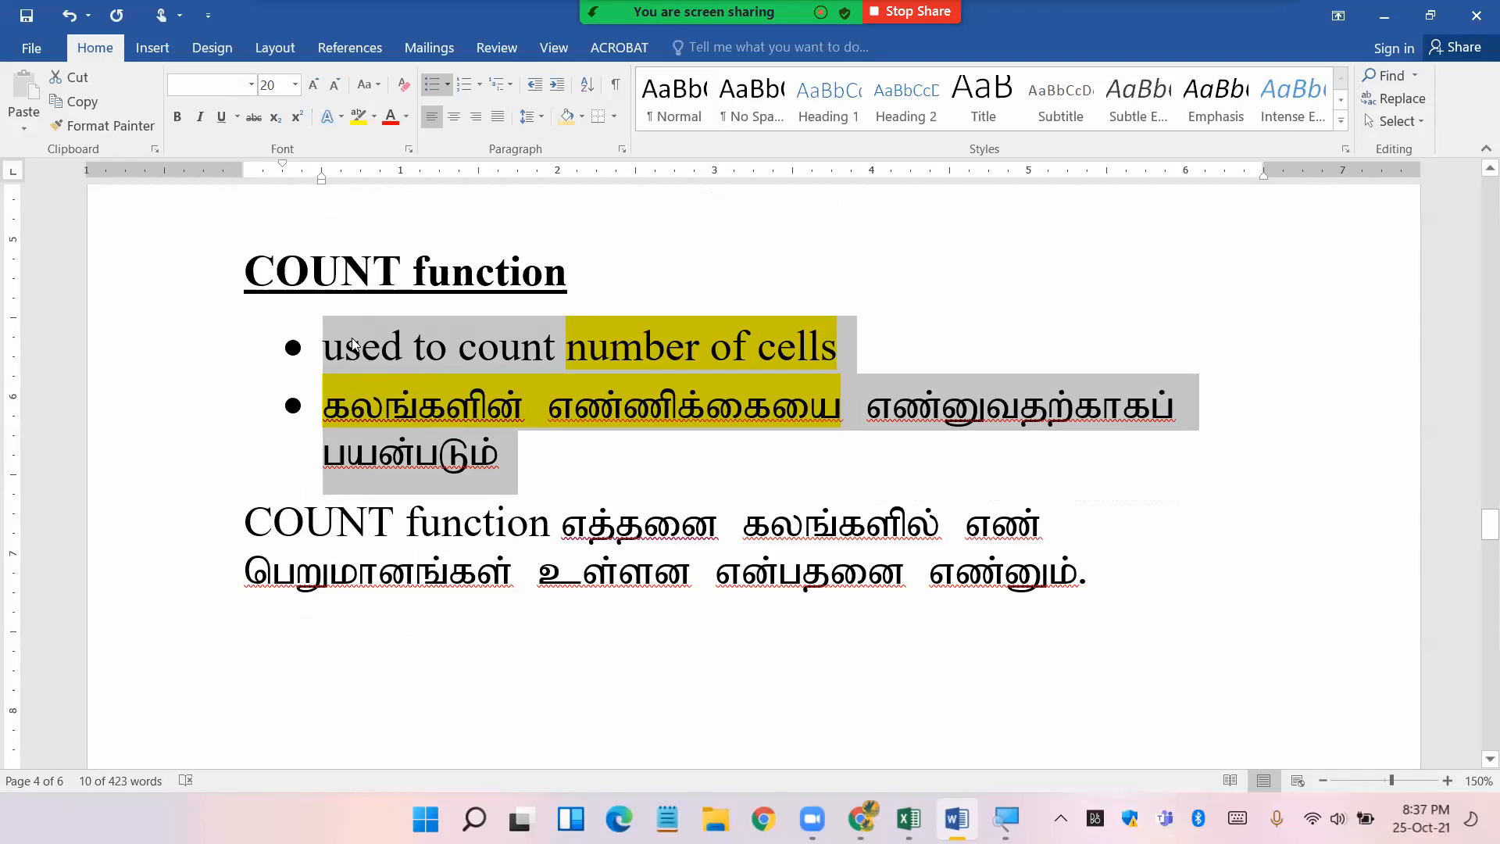
{"action": "left_click", "coordinate": [637, 678]}
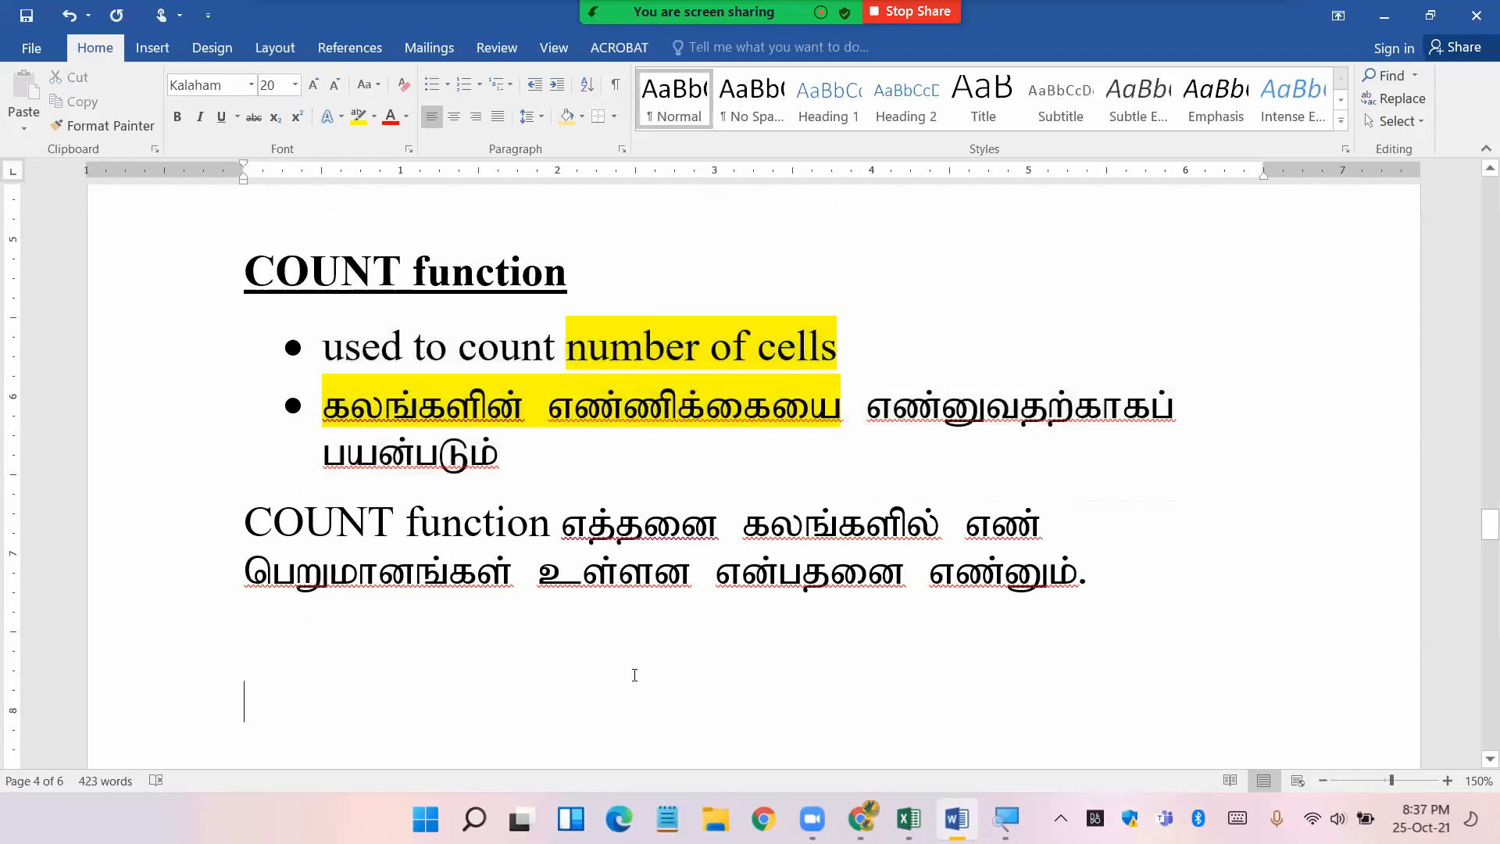
{"action": "left_click", "coordinate": [233, 509]}
{"action": "key", "text": "Return"}
{"action": "left_click_drag", "start_coordinate": [242, 594], "coordinate": [1073, 638]}
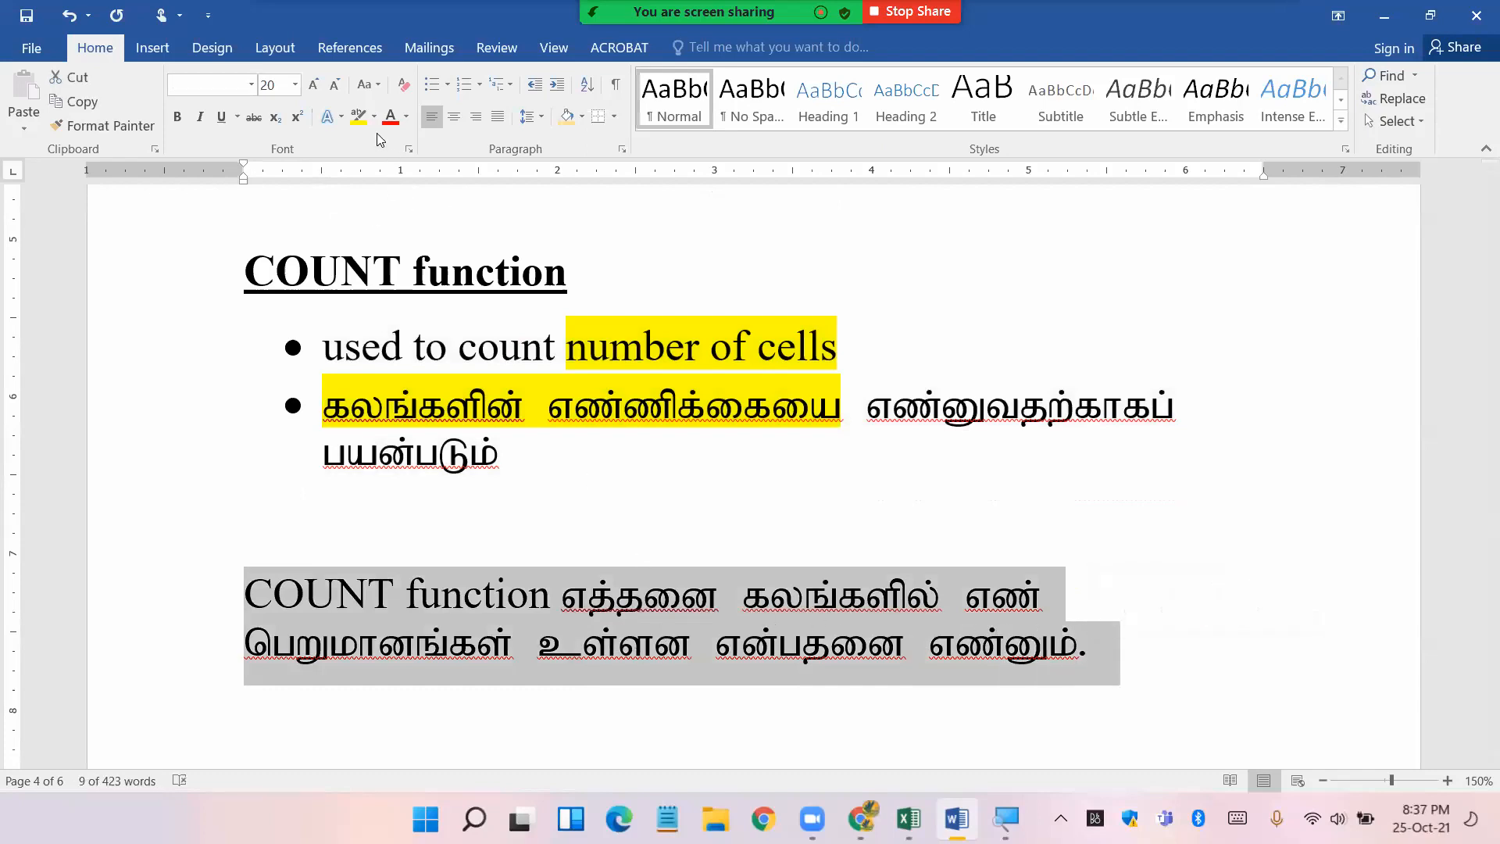
{"action": "left_click", "coordinate": [358, 116]}
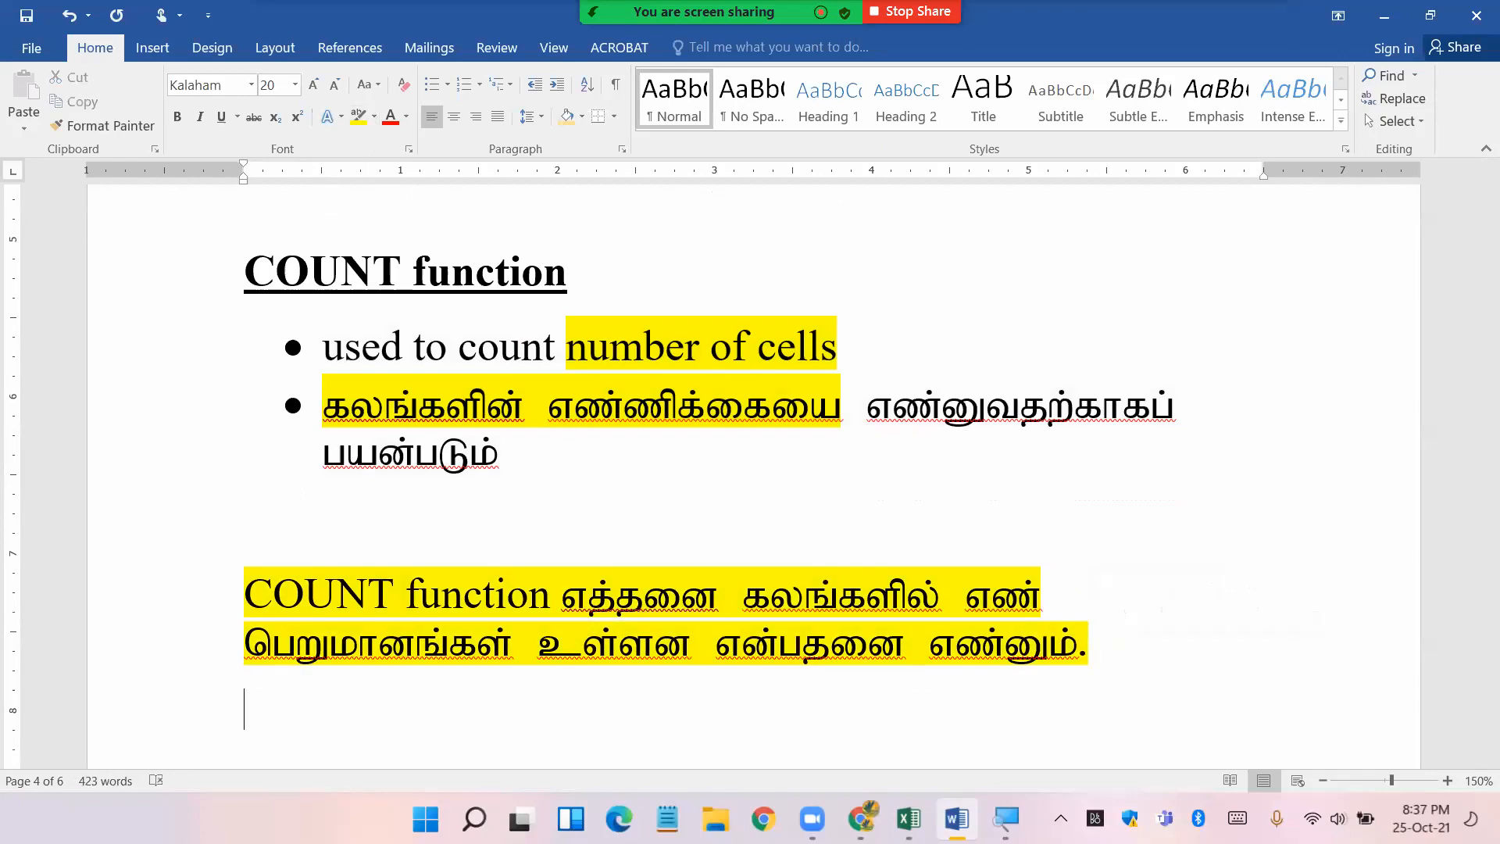
{"action": "type", "text": "CO"}
{"action": "key", "text": "BackSpace"}
{"action": "key", "text": "BackSpace"}
{"action": "key", "text": "BackSpace"}
{"action": "type", "text": "C"}
{"action": "key", "text": "BackSpace"}
- Write "Count function count the number of cells" on the line below the highlighted Tamil sentence
{"action": "scroll", "coordinate": [1060, 598], "scroll_direction": "down", "scroll_amount": 3}
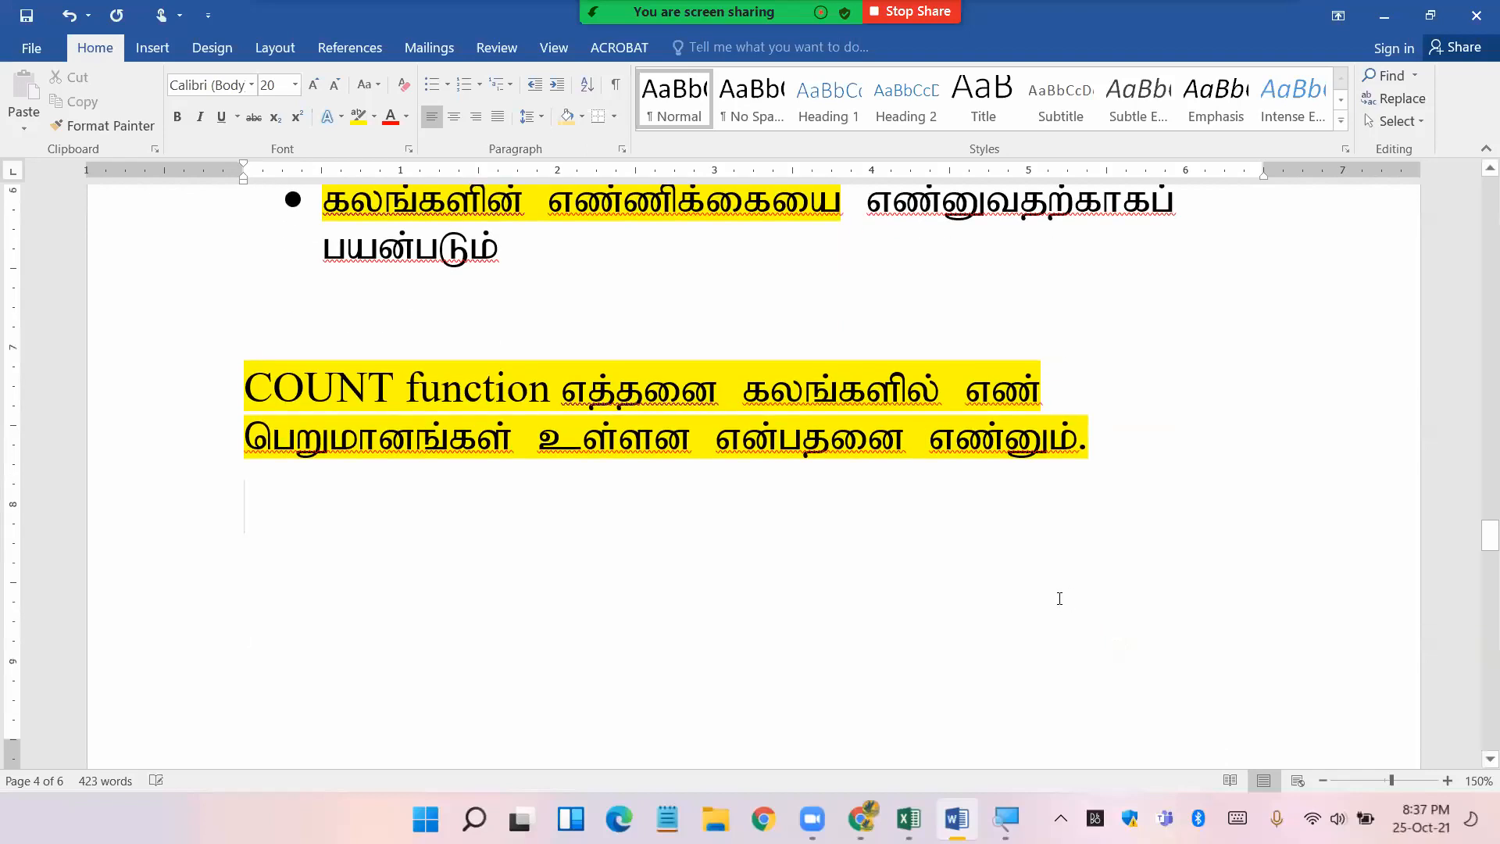
{"action": "type", "text": "COunt"}
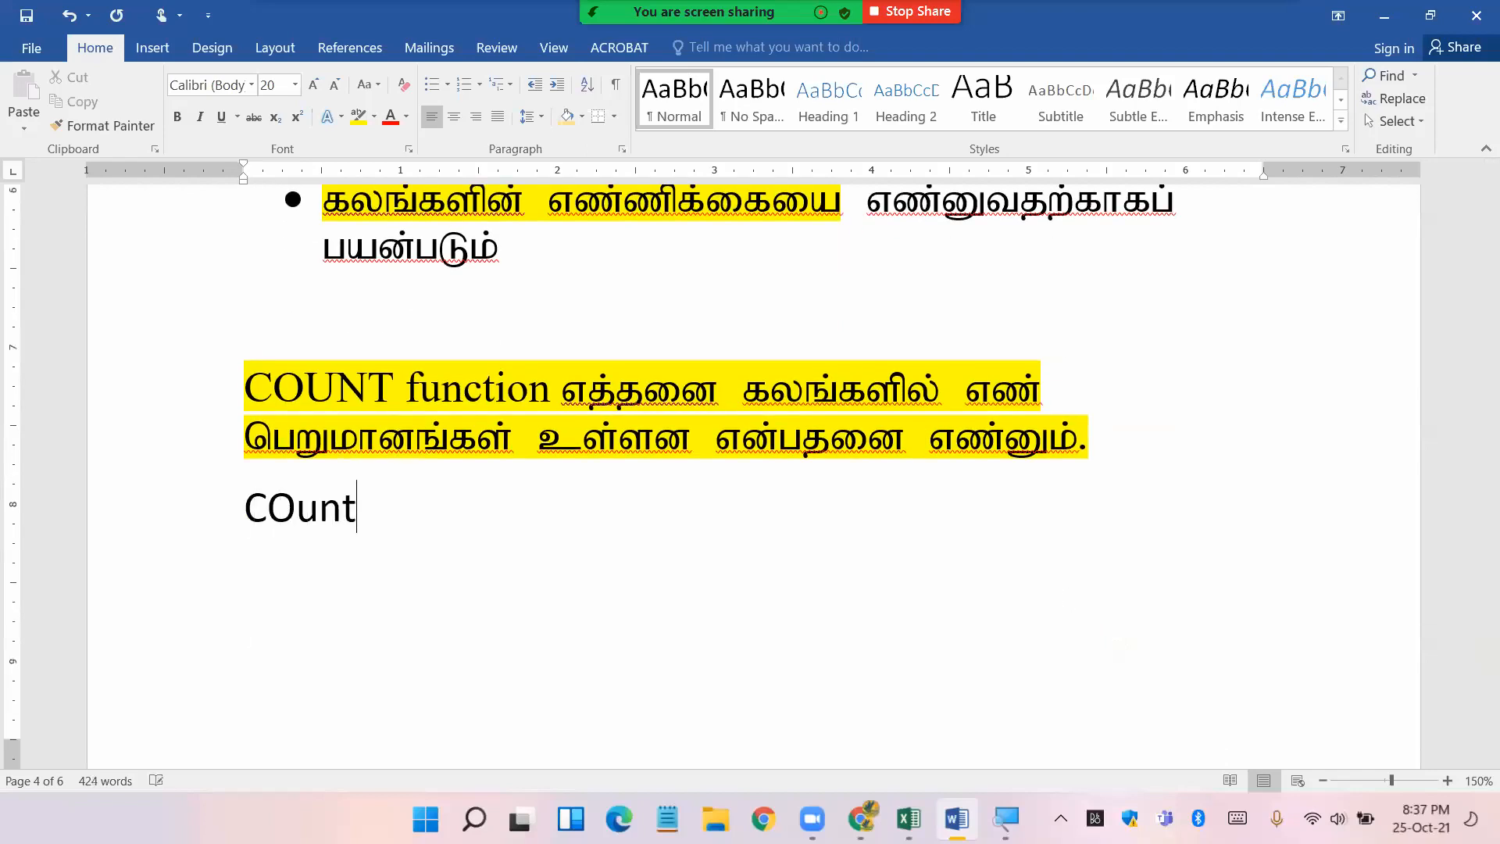
{"action": "type", "text": " fu"}
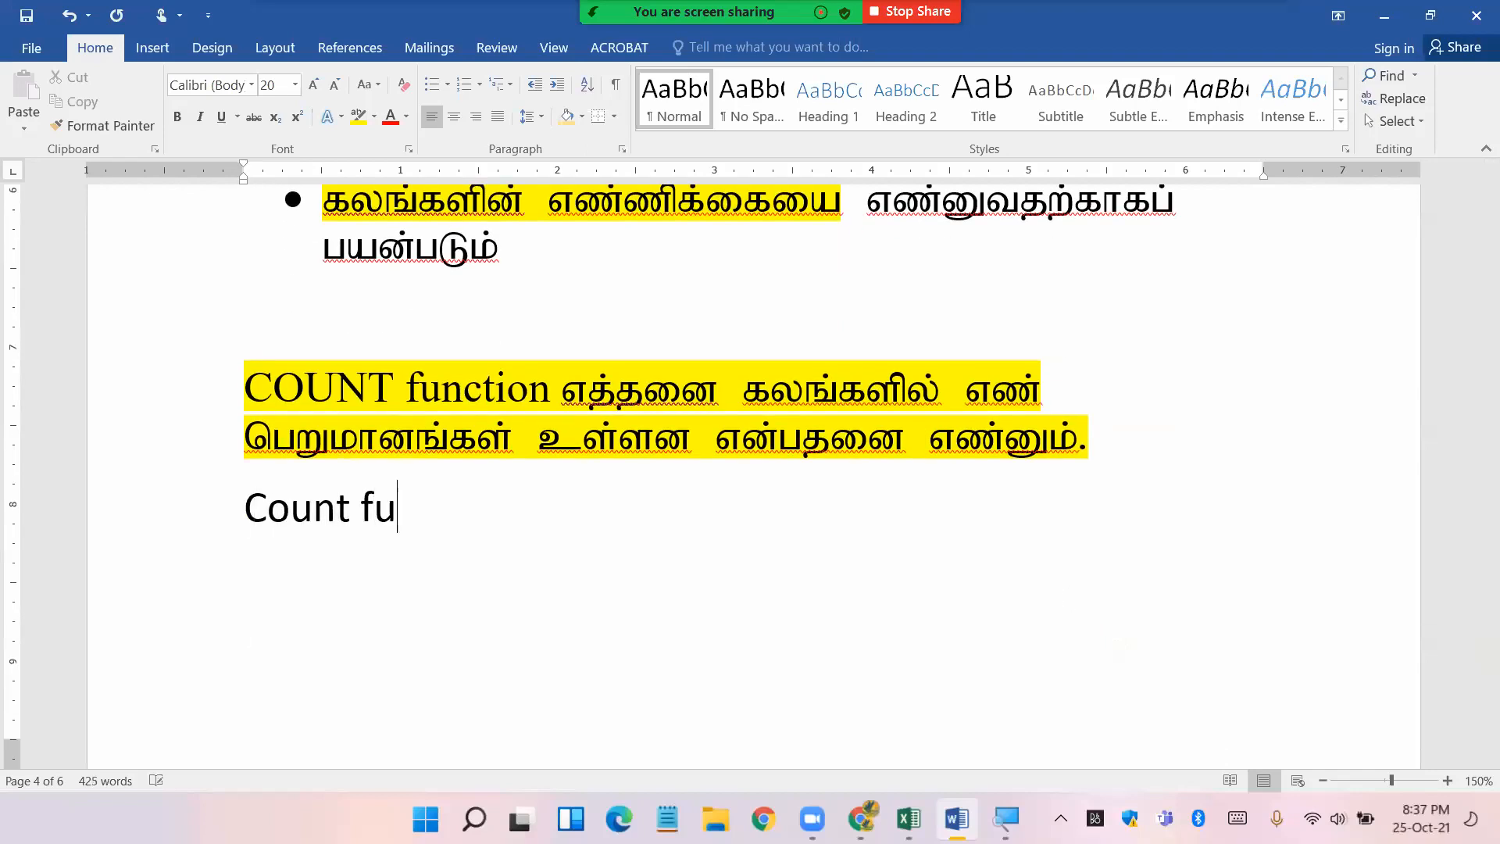
{"action": "type", "text": "nctio"}
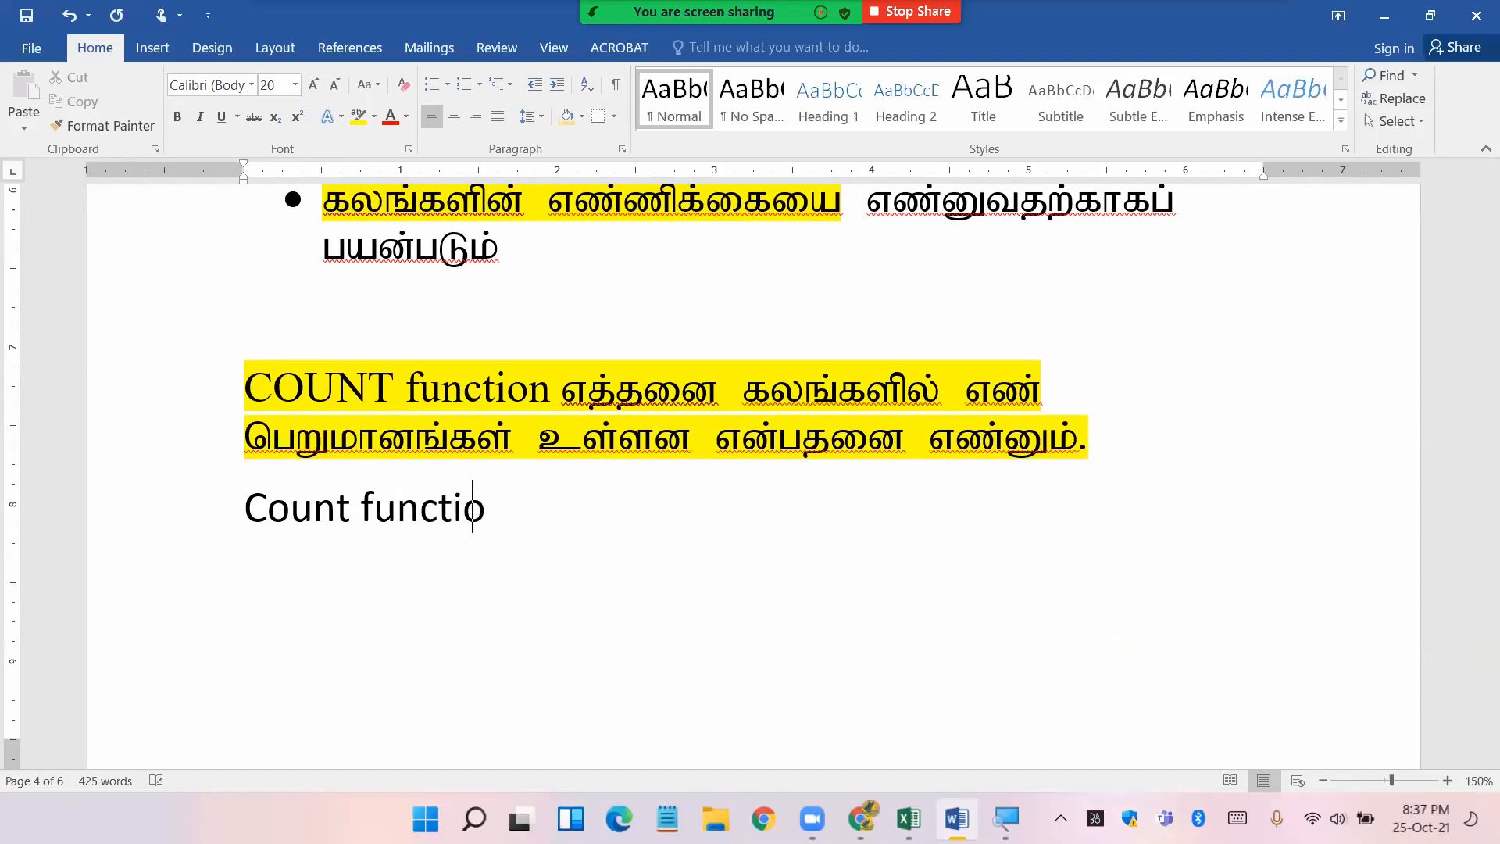
{"action": "type", "text": "n count the nu"}
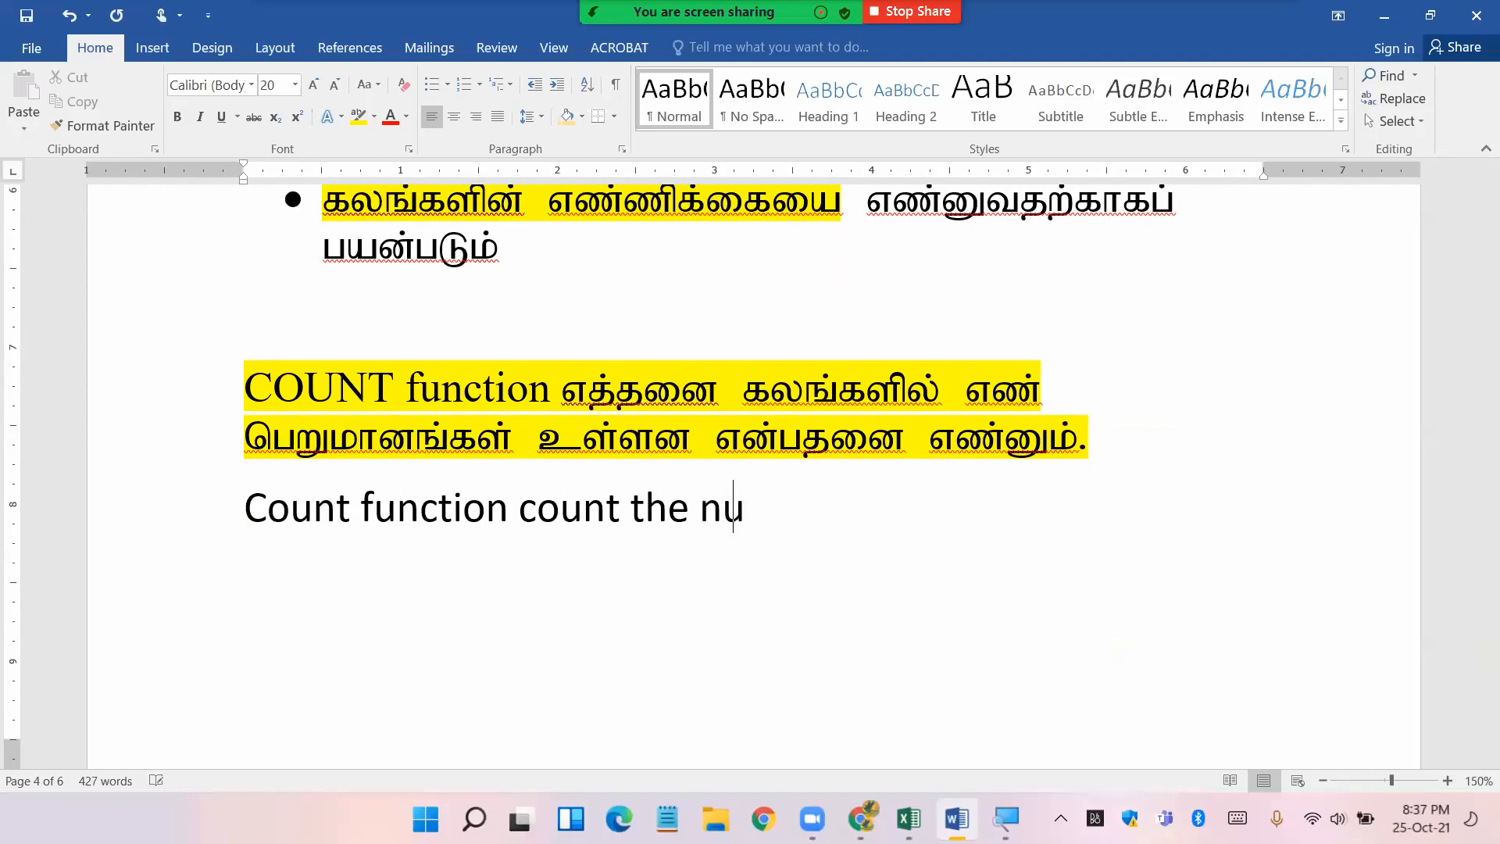
{"action": "type", "text": "mber "}
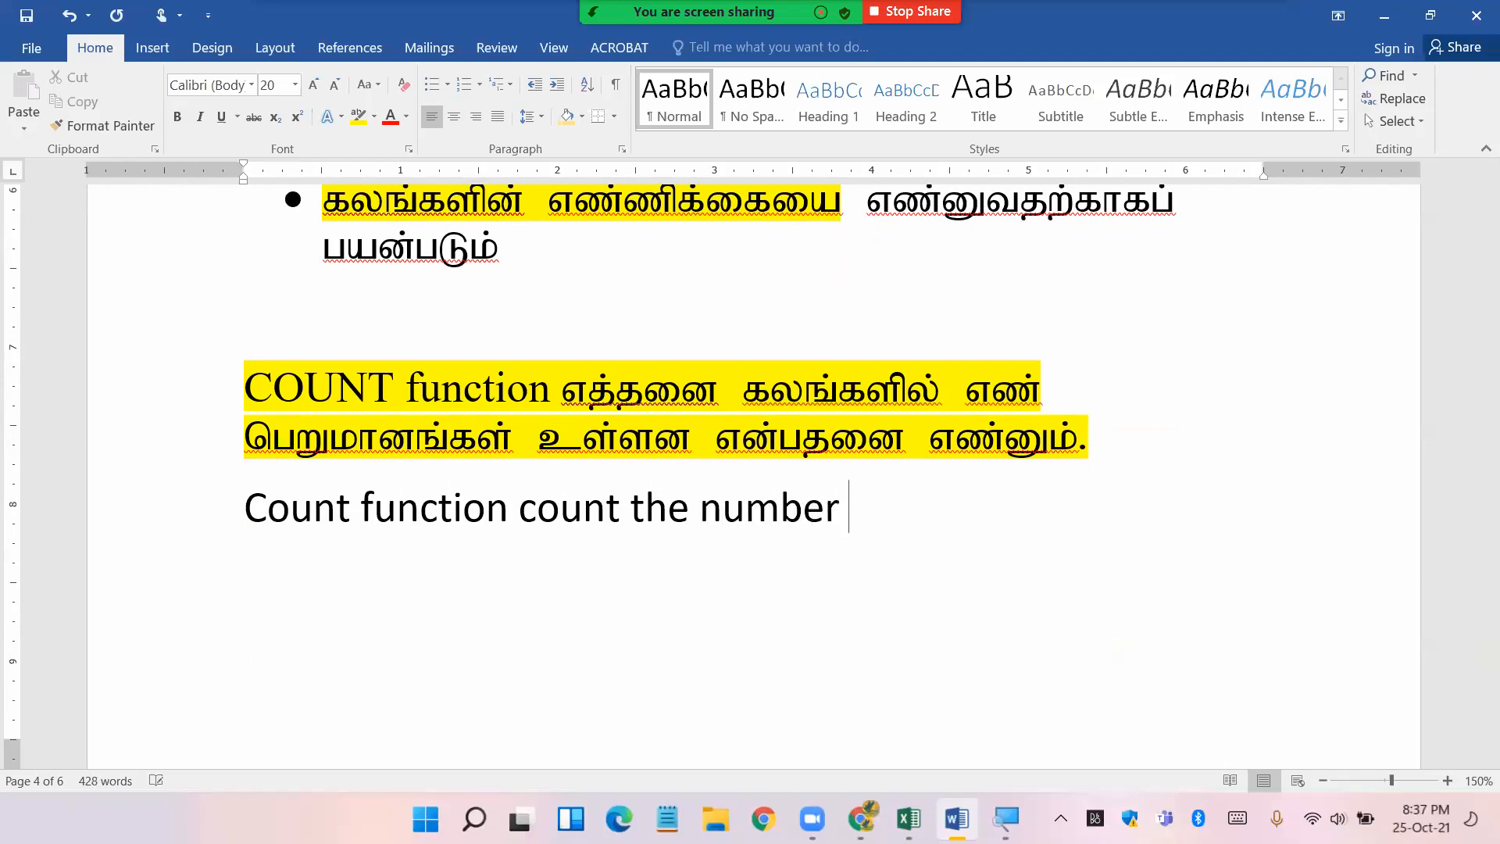
{"action": "type", "text": "of cells "}
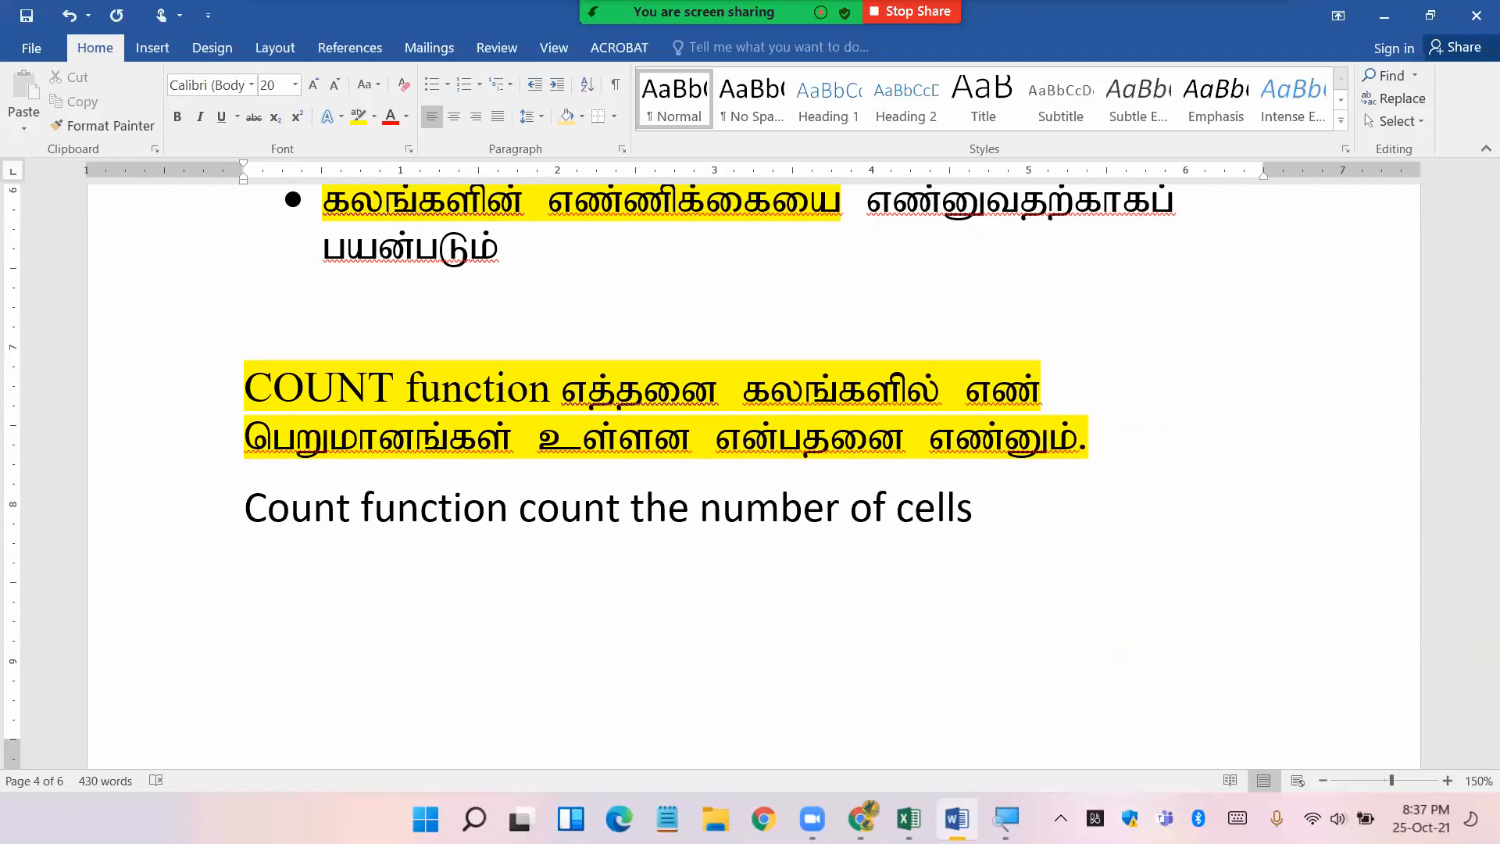
- Complete the English sentence with "which contains numerical values ."
{"action": "type", "text": "which ci"}
{"action": "key", "text": "BackSpace"}
{"action": "type", "text": "o"}
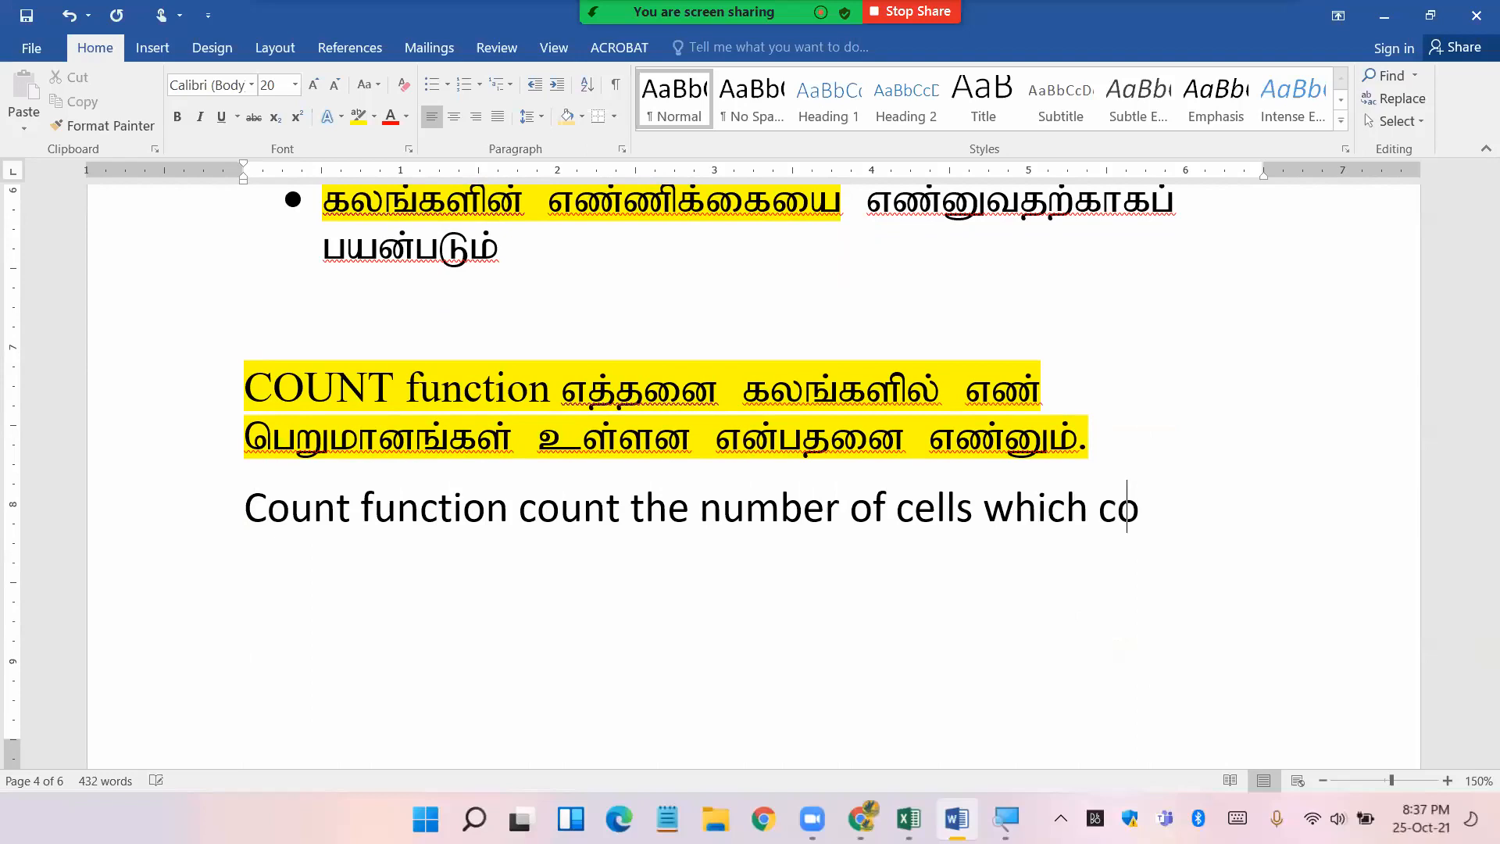
{"action": "type", "text": "ntain"}
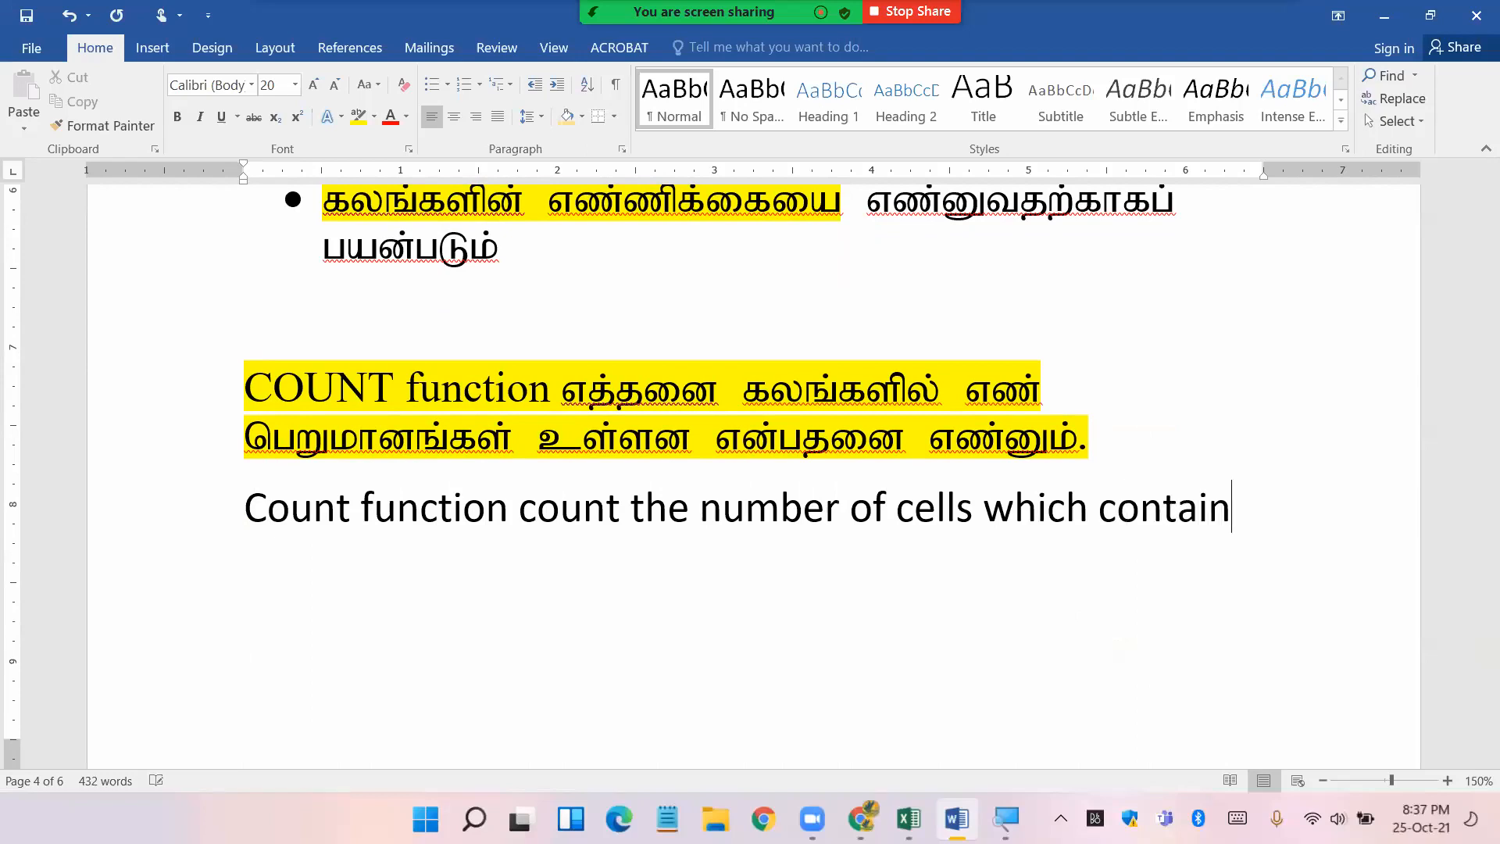
{"action": "type", "text": "es\\"}
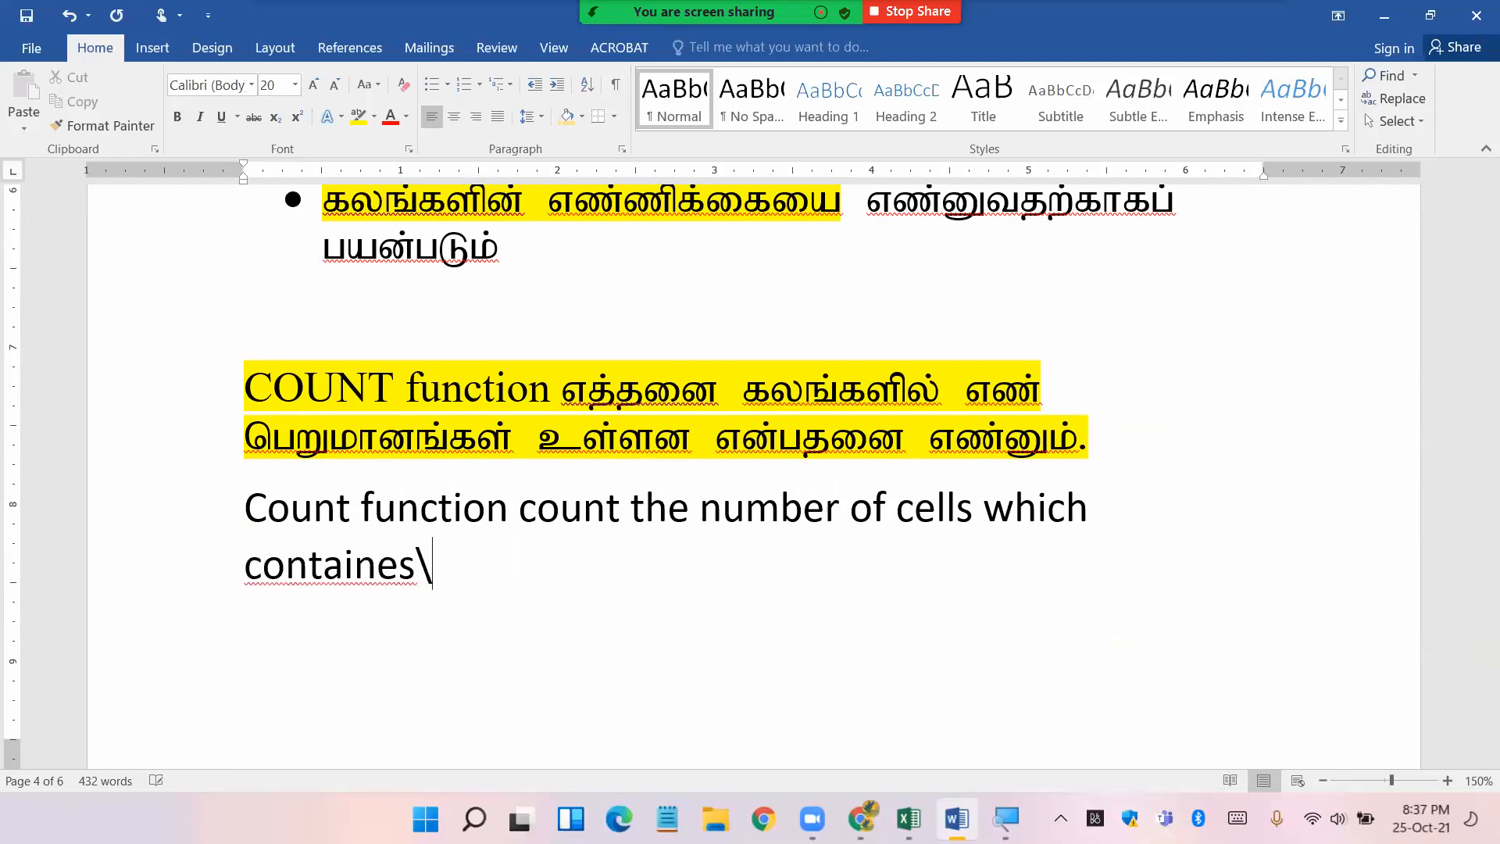
{"action": "key", "text": "BackSpace"}
{"action": "key", "text": "BackSpace"}
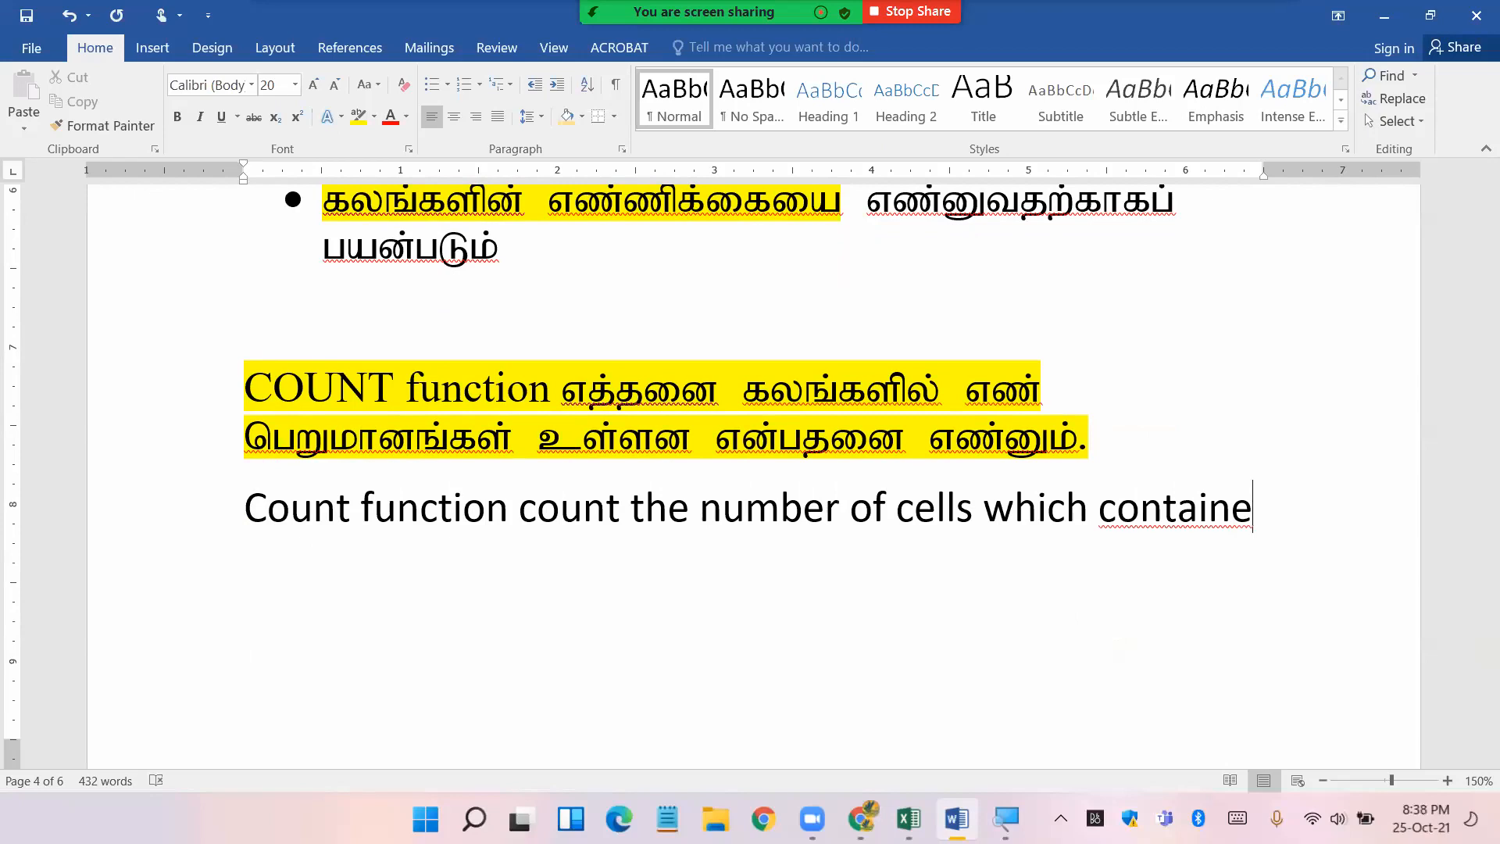
{"action": "key", "text": "BackSpace"}
{"action": "type", "text": "s "}
{"action": "type", "text": "numarical values ."}
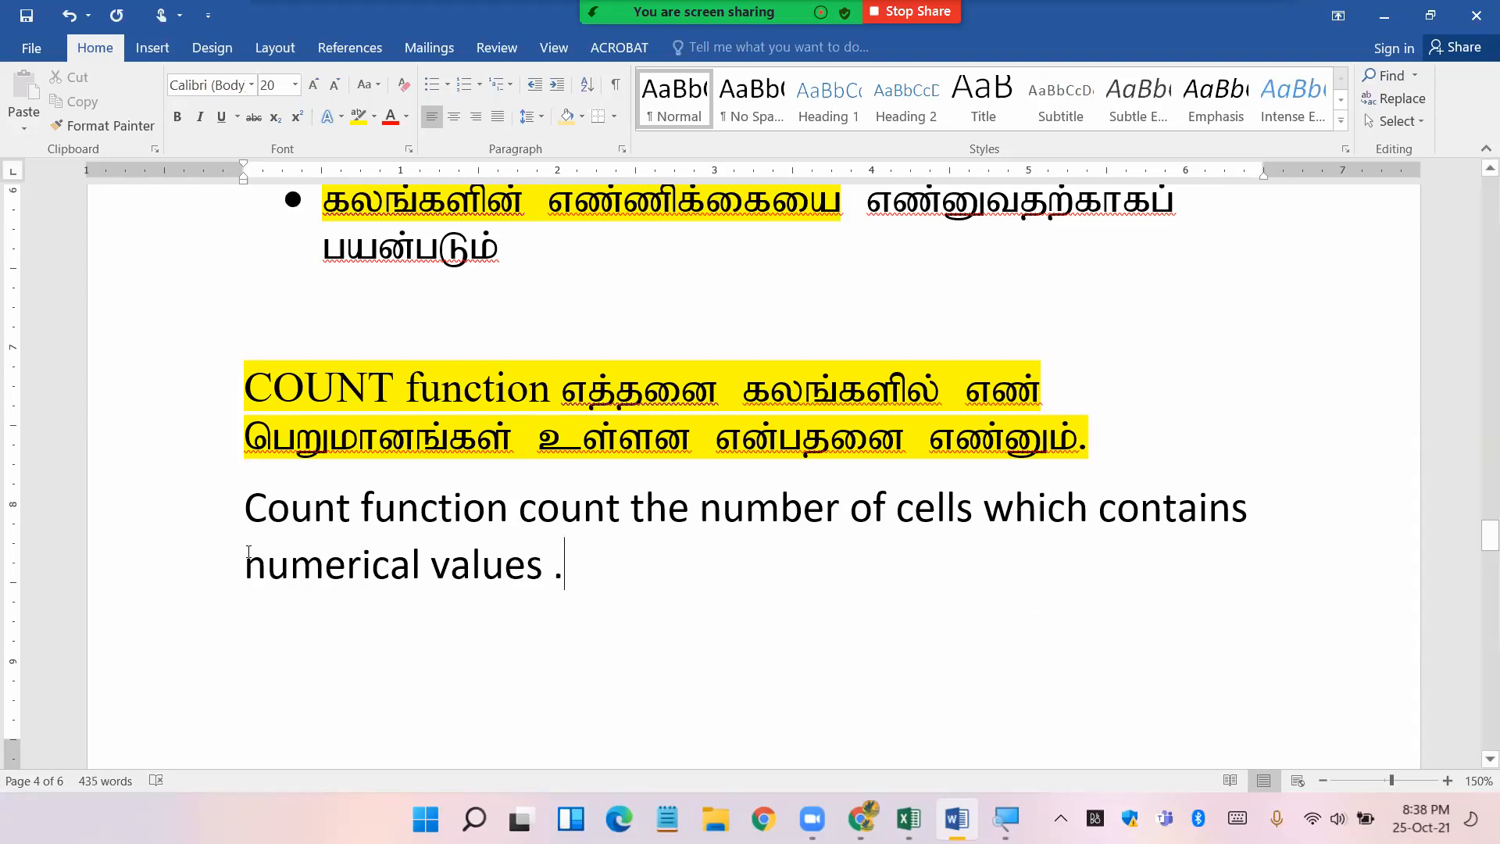
- Highlight "numerical values" in yellow and remove the space before the full stop in the English COUNT sentence
{"action": "left_click_drag", "start_coordinate": [246, 557], "coordinate": [536, 562]}
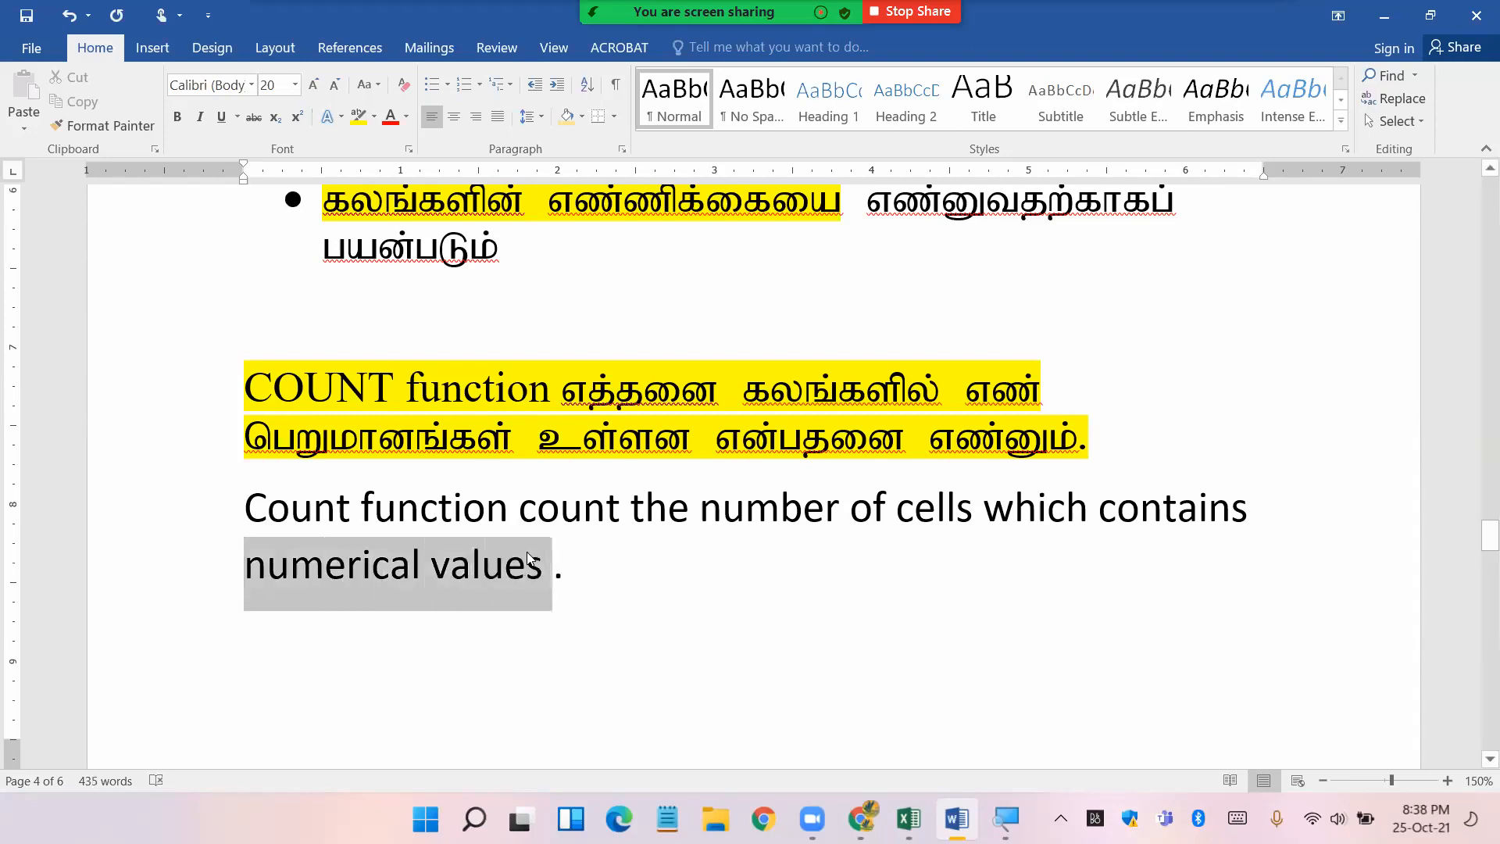
{"action": "left_click", "coordinate": [359, 116]}
{"action": "left_click", "coordinate": [778, 633]}
{"action": "left_click", "coordinate": [569, 558]}
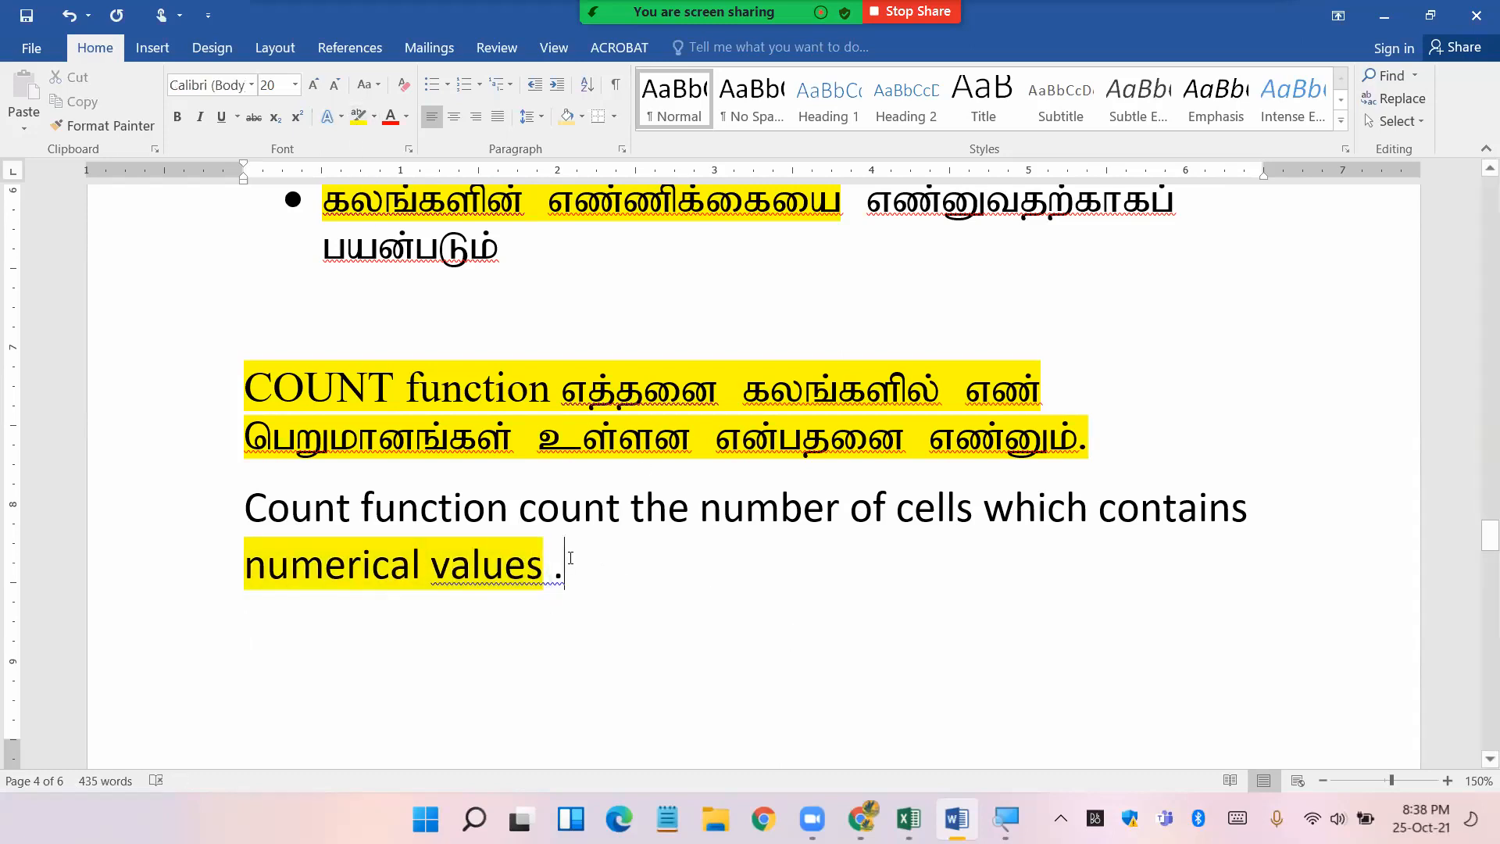
{"action": "key", "text": "BackSpace"}
{"action": "key", "text": "BackSpace"}
{"action": "type", "text": "."}
{"action": "left_click", "coordinate": [698, 650]}
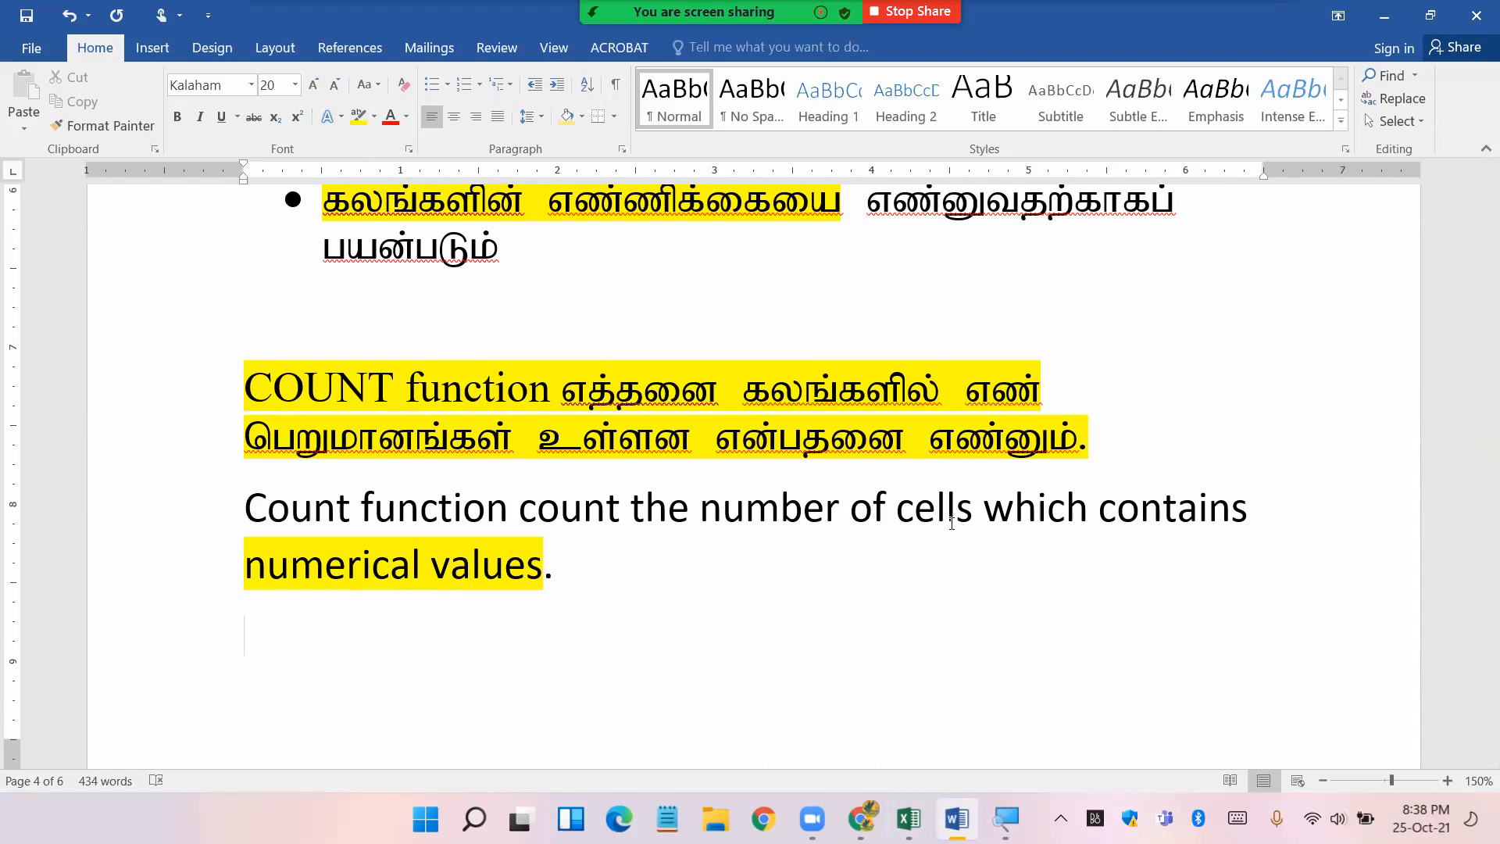
- Switch to the Excel workbook, enter 150 in the blank cell D4 and check the COUNT result in D10
{"action": "left_click", "coordinate": [909, 818]}
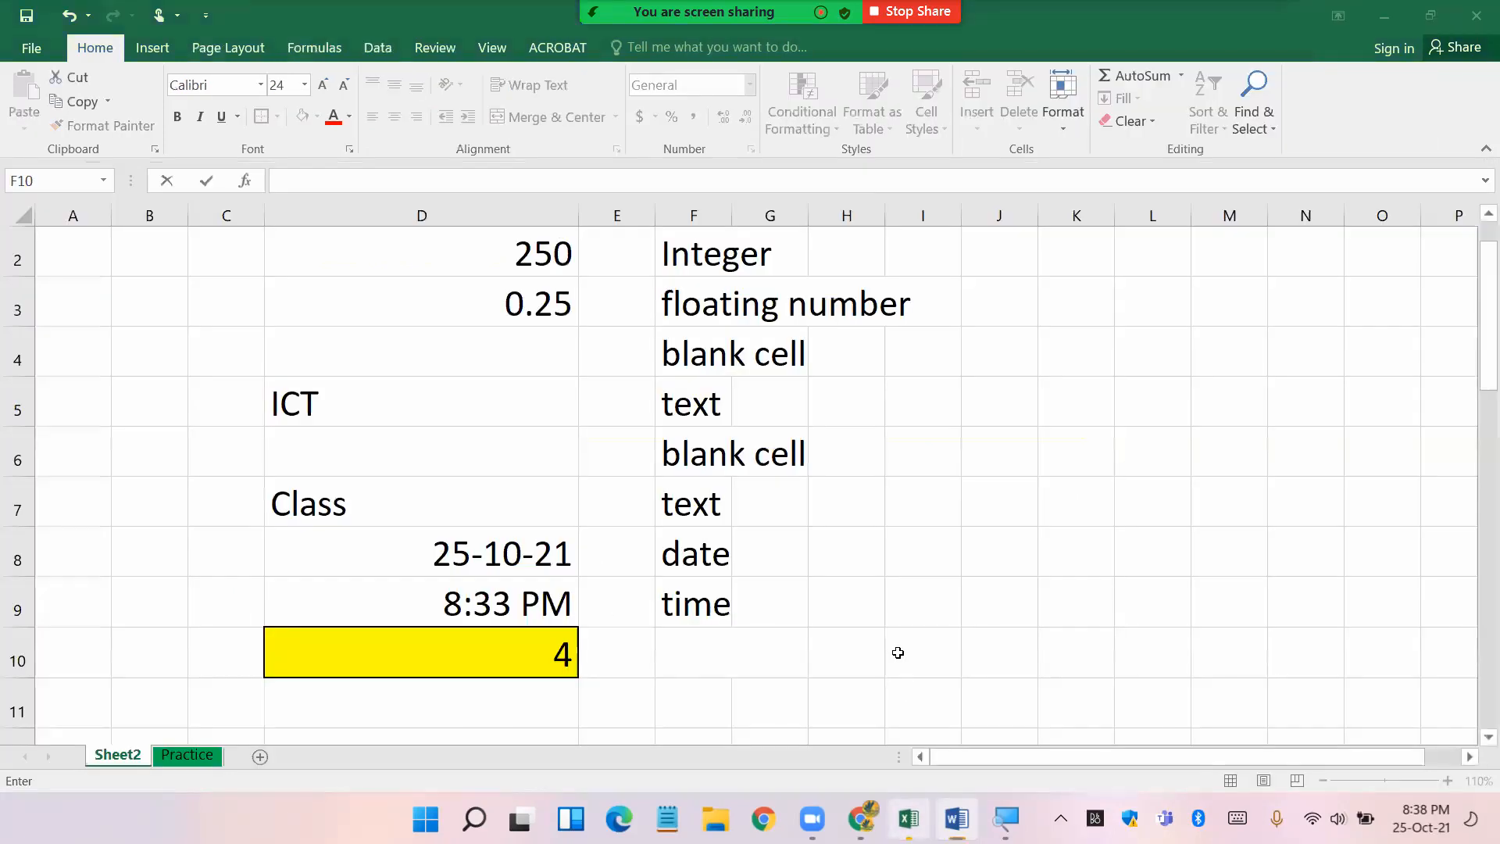
{"action": "left_click", "coordinate": [889, 621]}
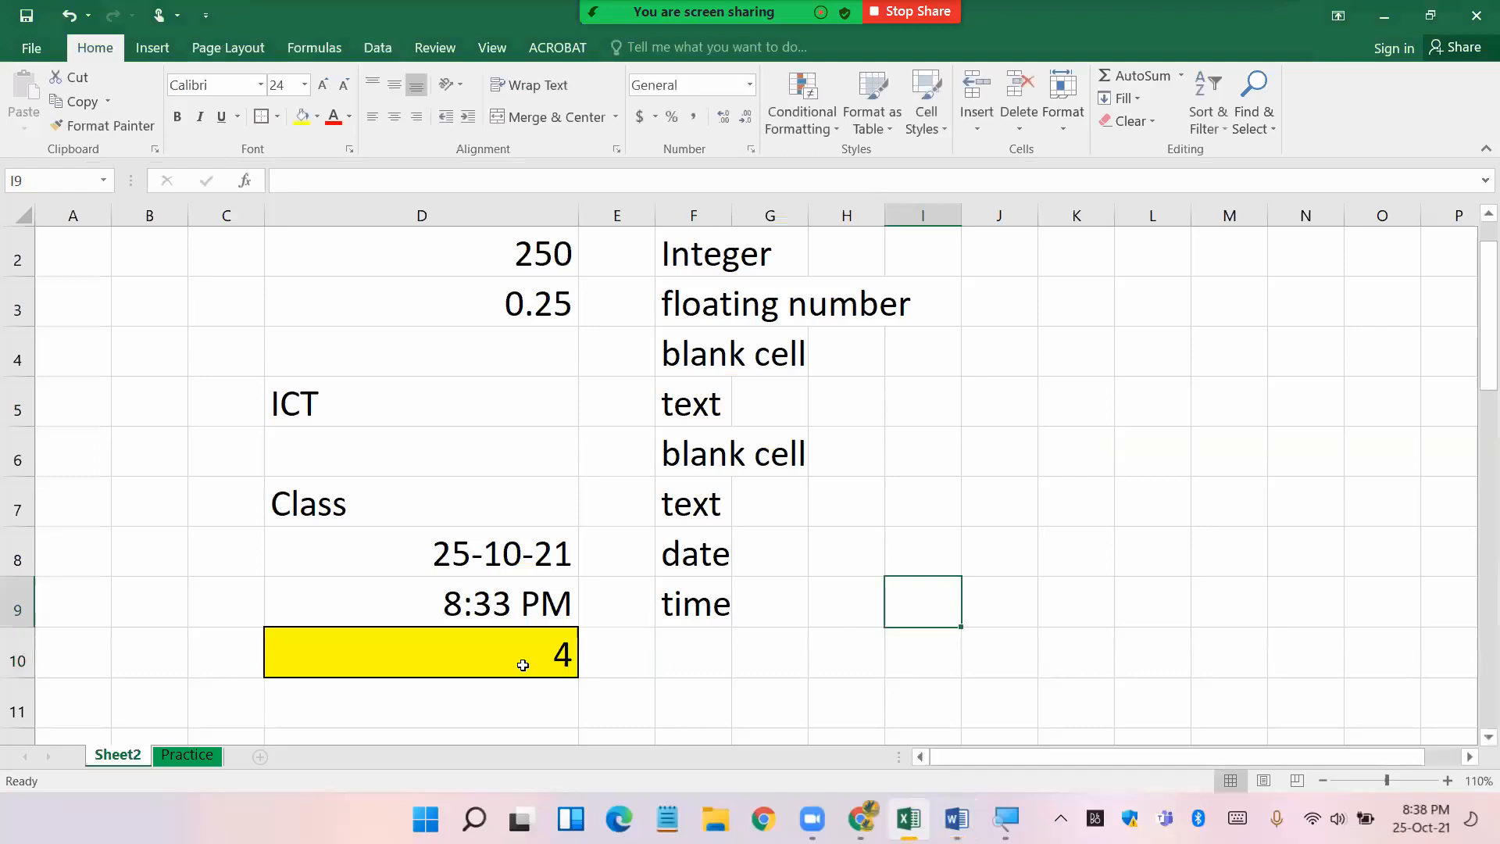
{"action": "left_click", "coordinate": [521, 663]}
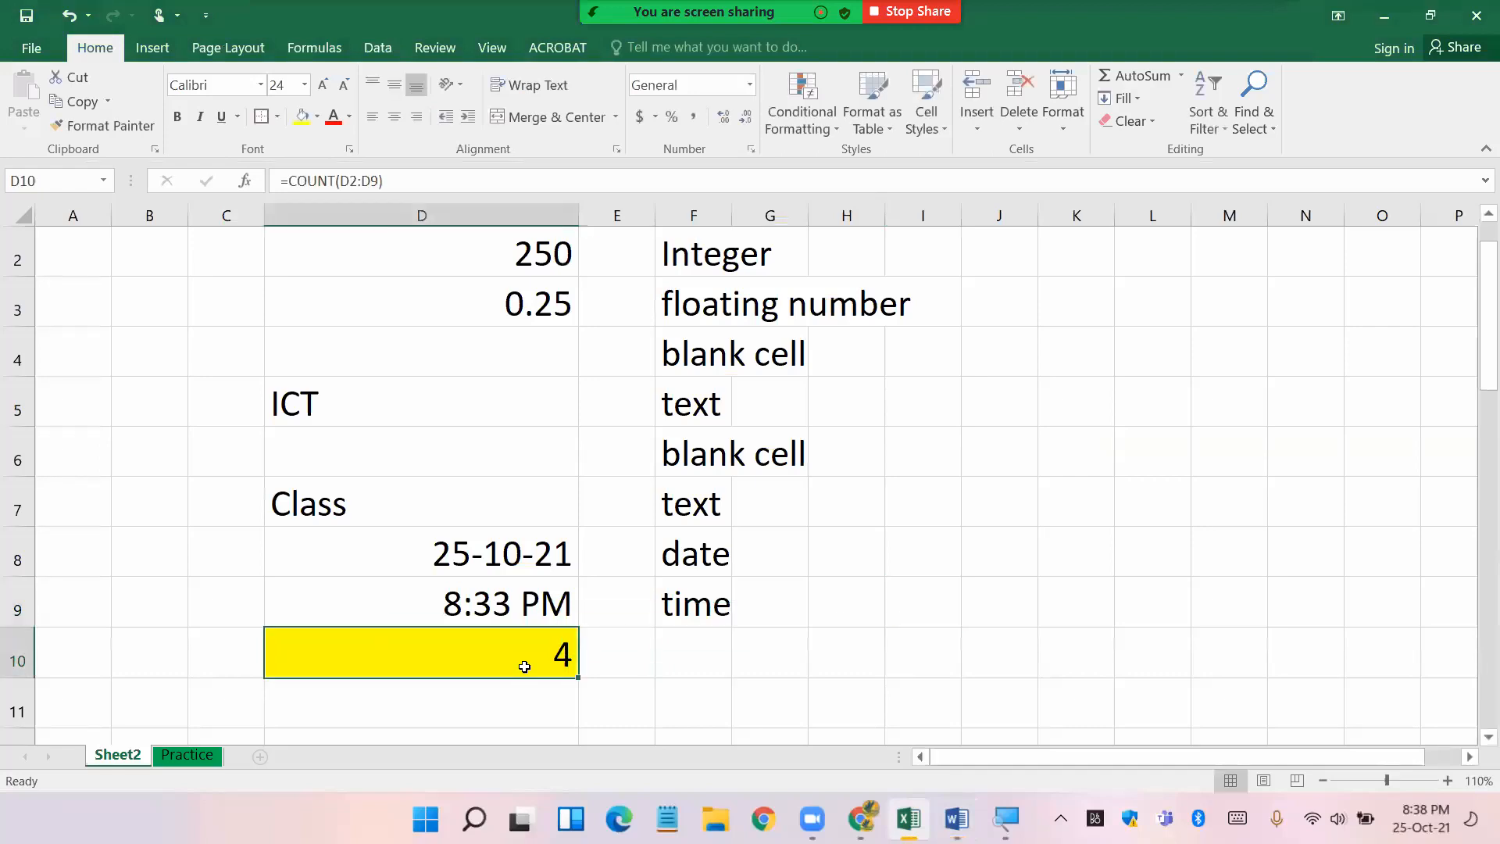
{"action": "left_click", "coordinate": [512, 369]}
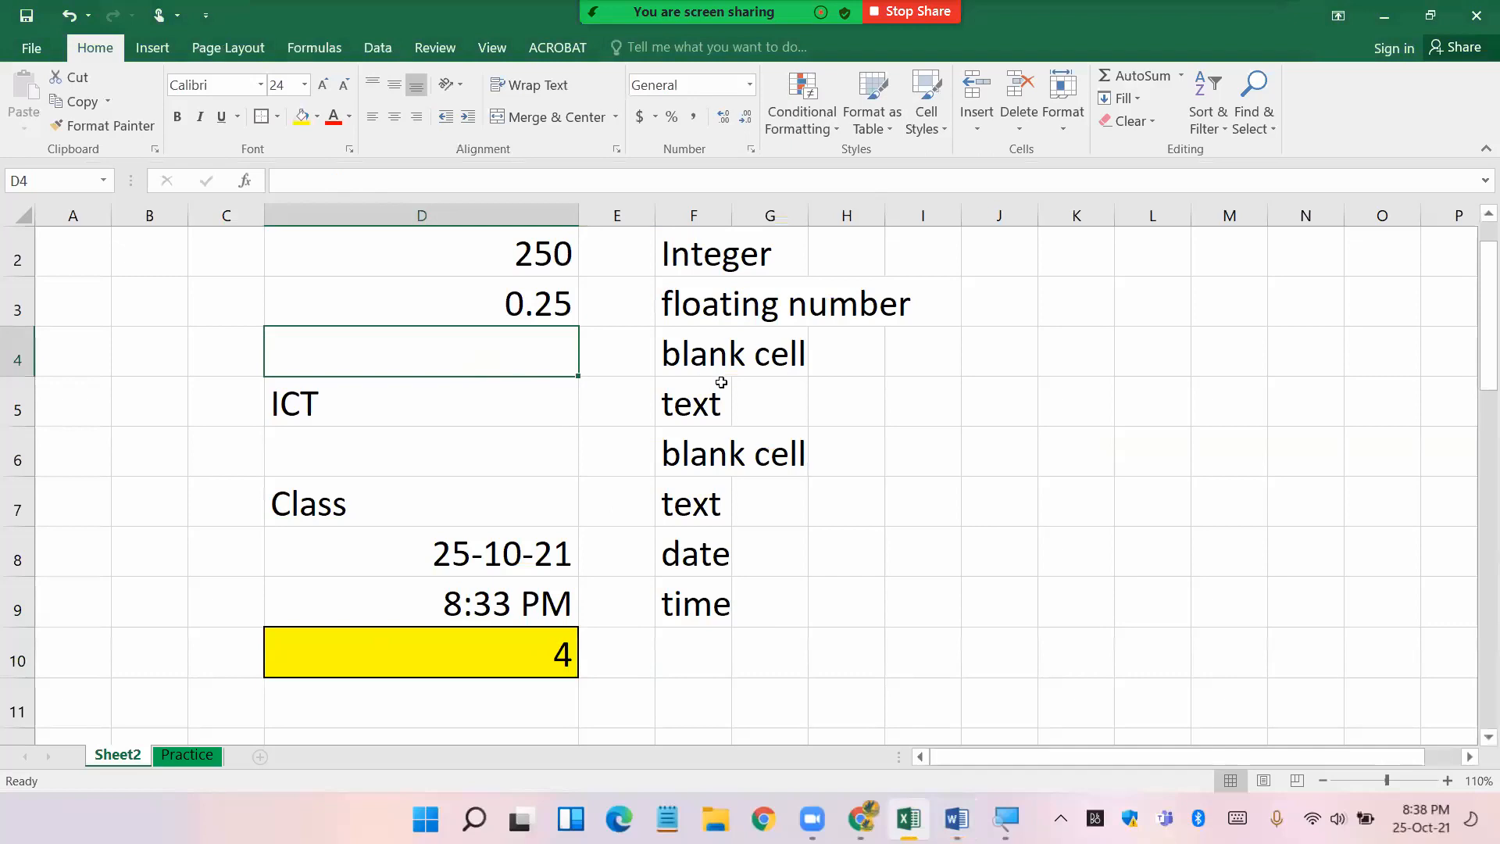
{"action": "type", "text": "150"}
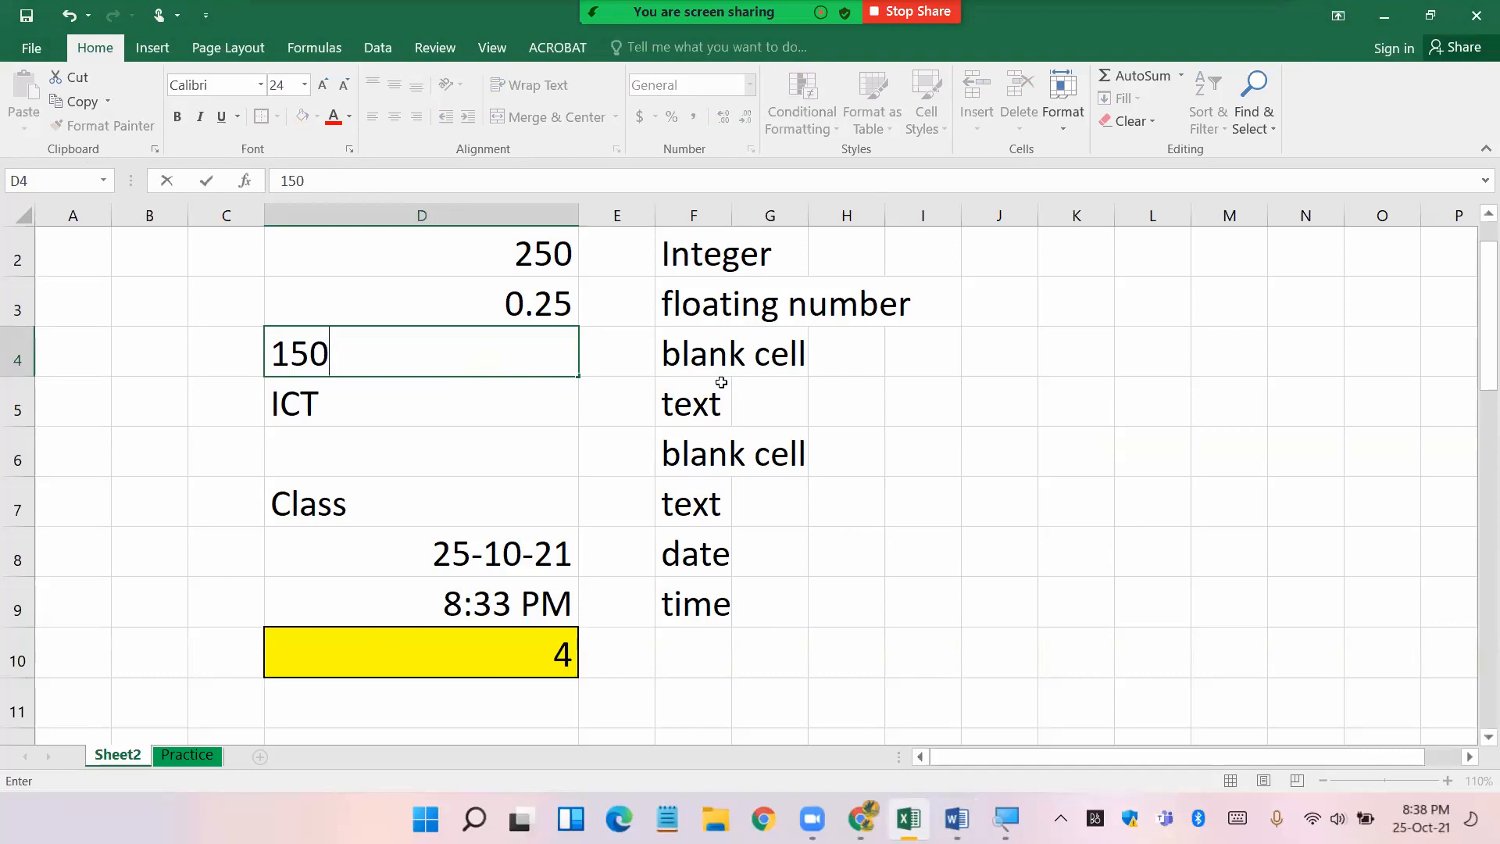
{"action": "key", "text": "Return"}
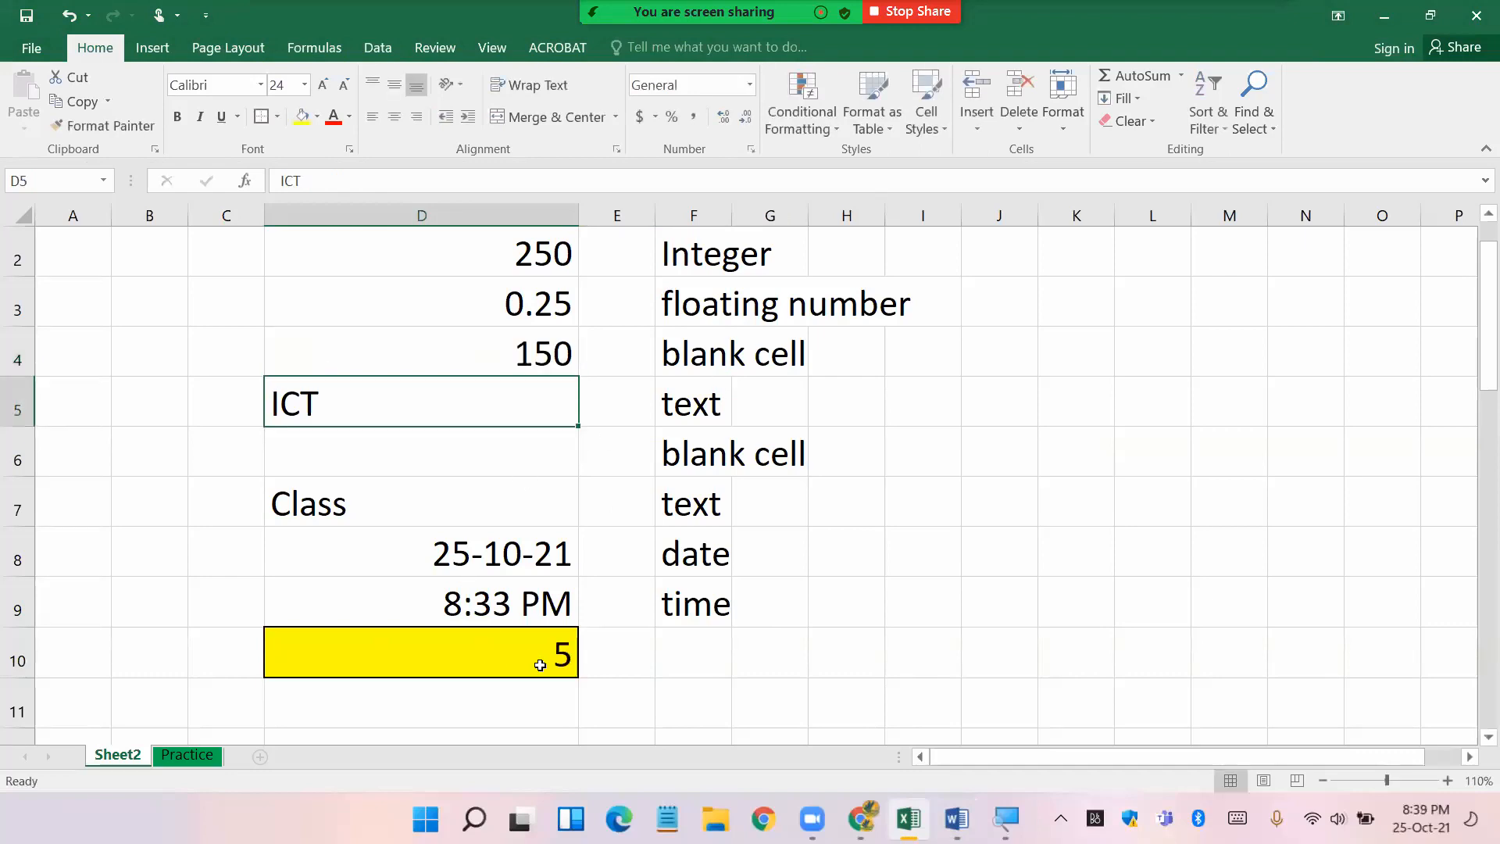
{"action": "left_click", "coordinate": [540, 665]}
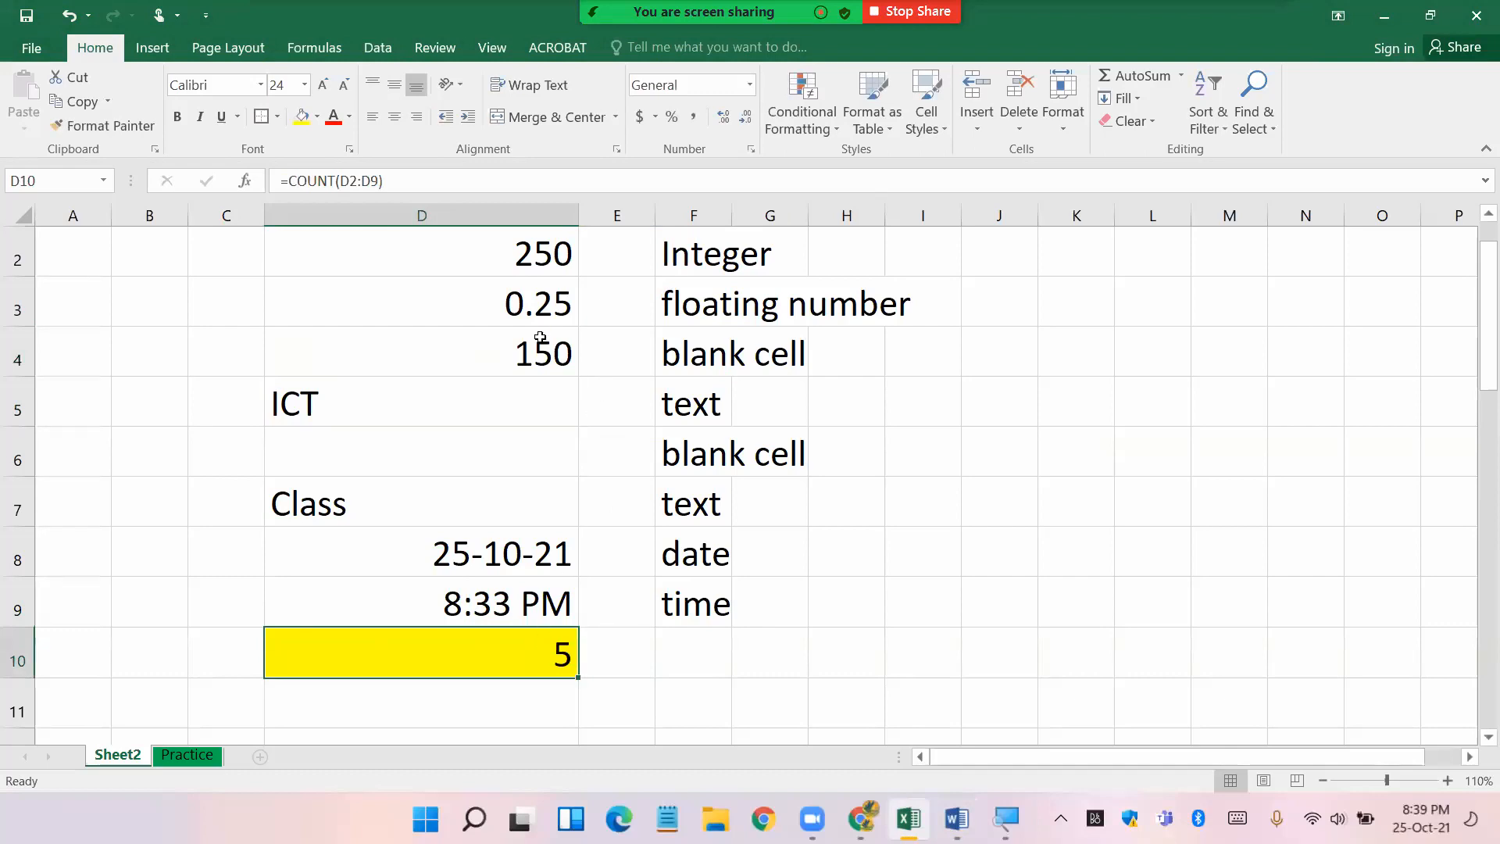
- Replace the floating number in cell D3 with the word "Text"
{"action": "left_click", "coordinate": [521, 315]}
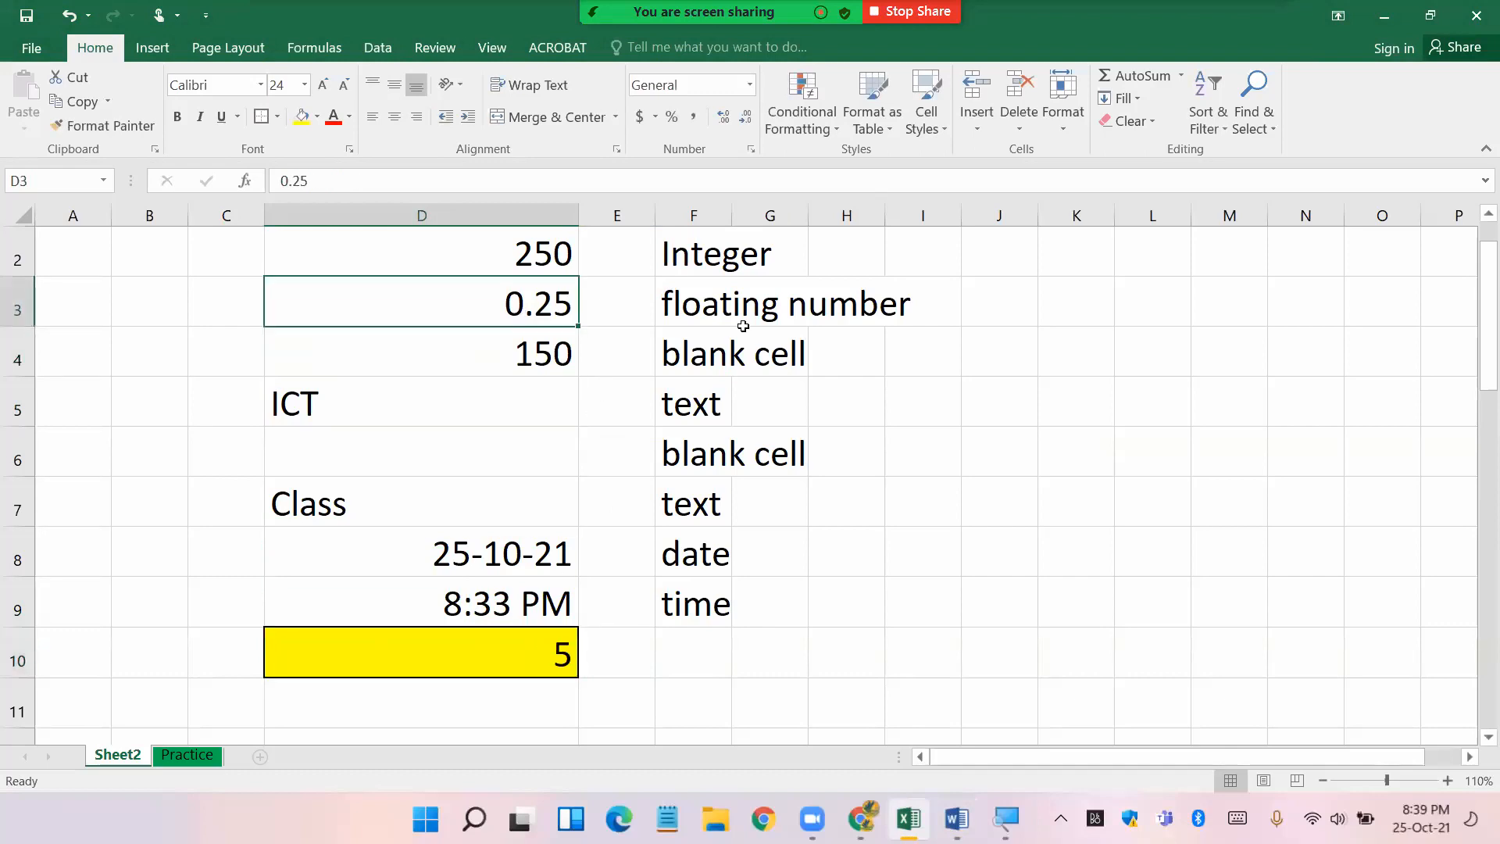
{"action": "key", "text": "BackSpace"}
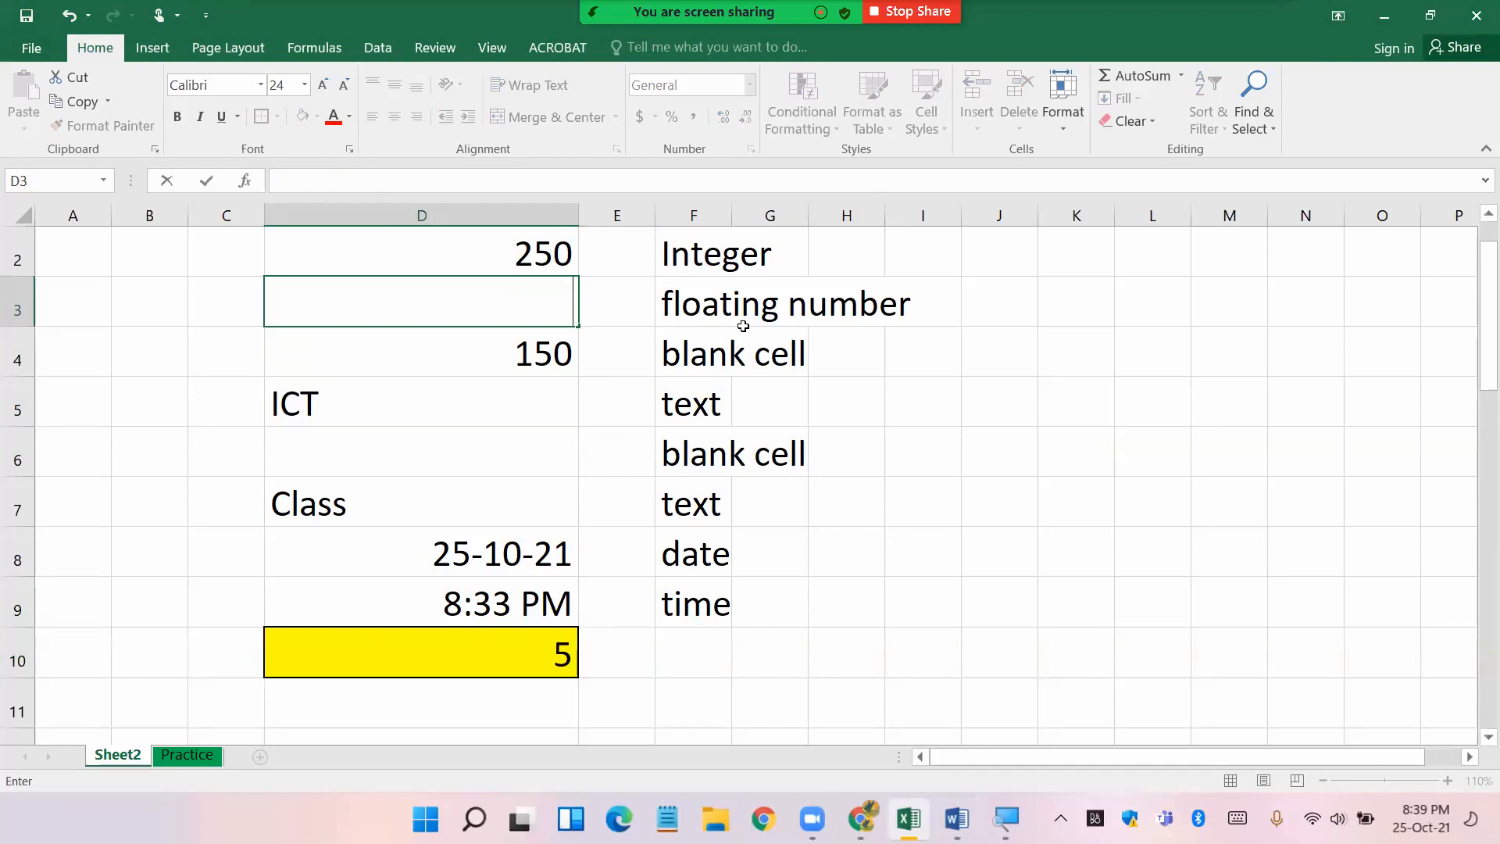
{"action": "type", "text": "Text"}
{"action": "key", "text": "Return"}
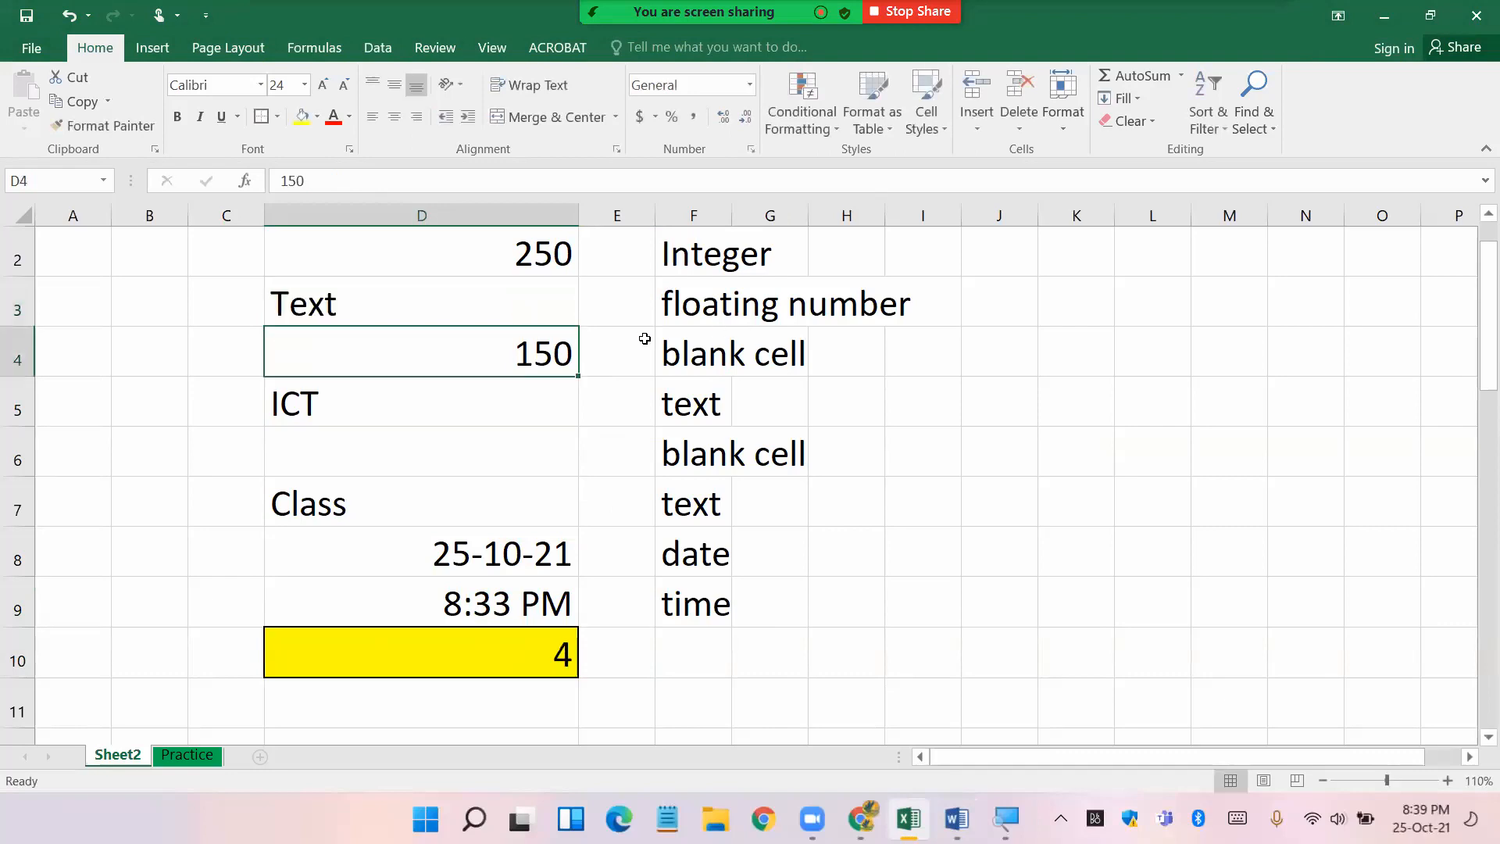
- Examine the text, number, date and time cells in column D and the COUNT formula in D10
{"action": "left_click", "coordinate": [363, 315]}
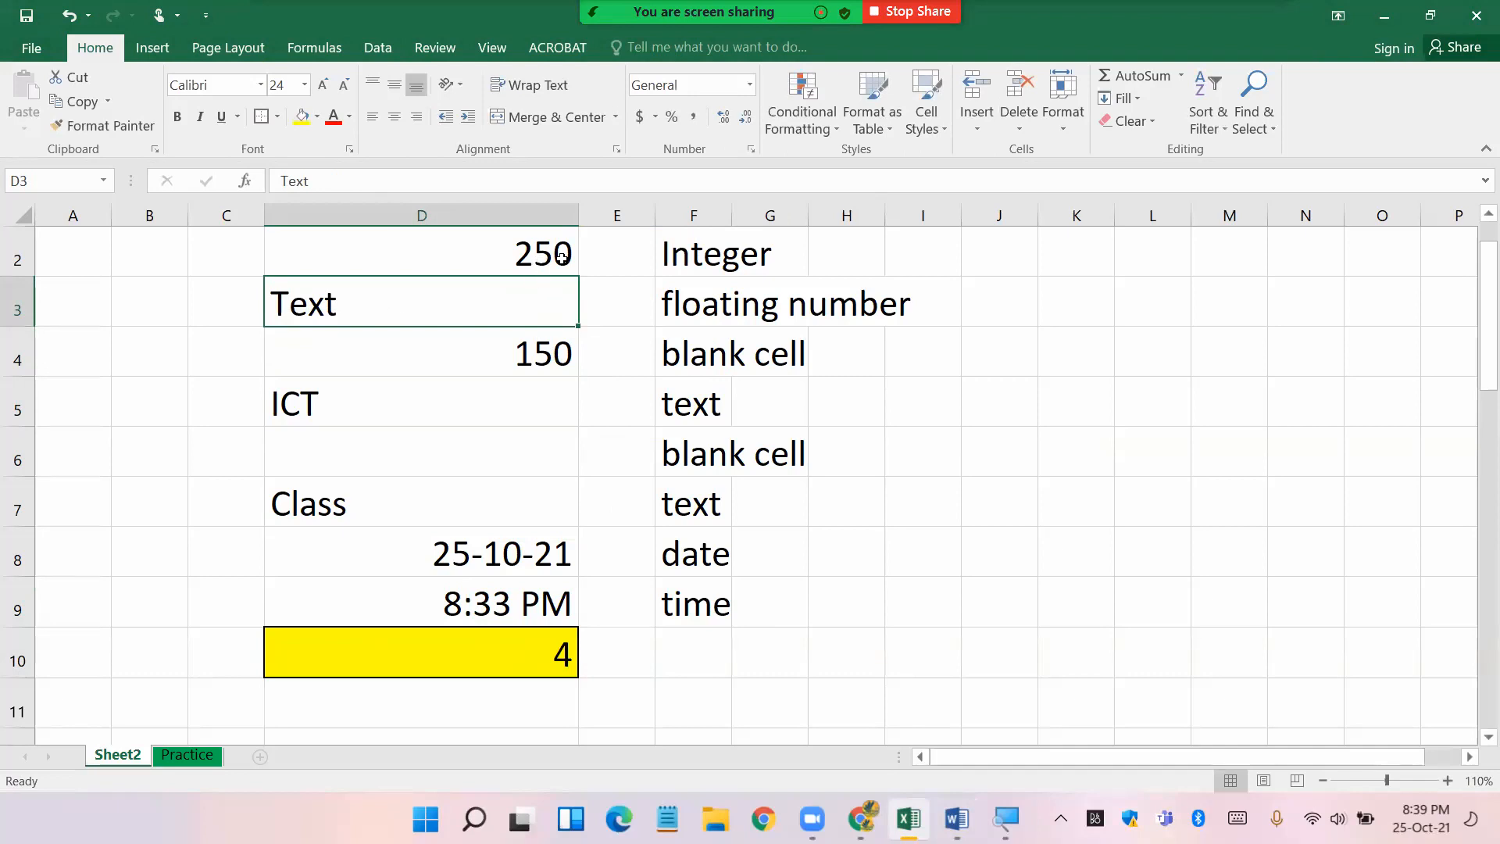
{"action": "left_click", "coordinate": [523, 356]}
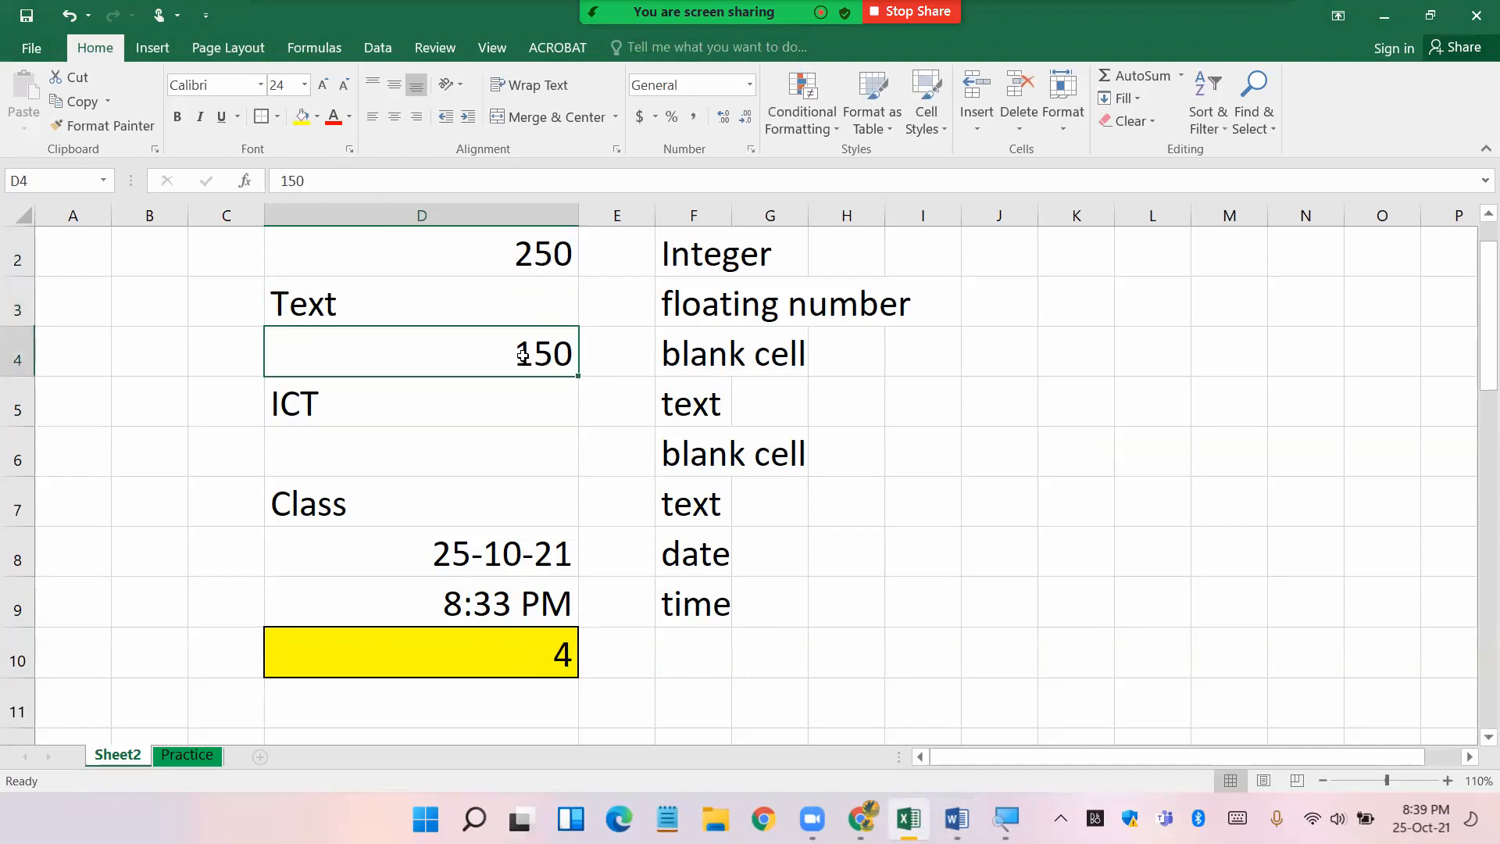
{"action": "left_click", "coordinate": [495, 557]}
{"action": "left_click", "coordinate": [534, 614]}
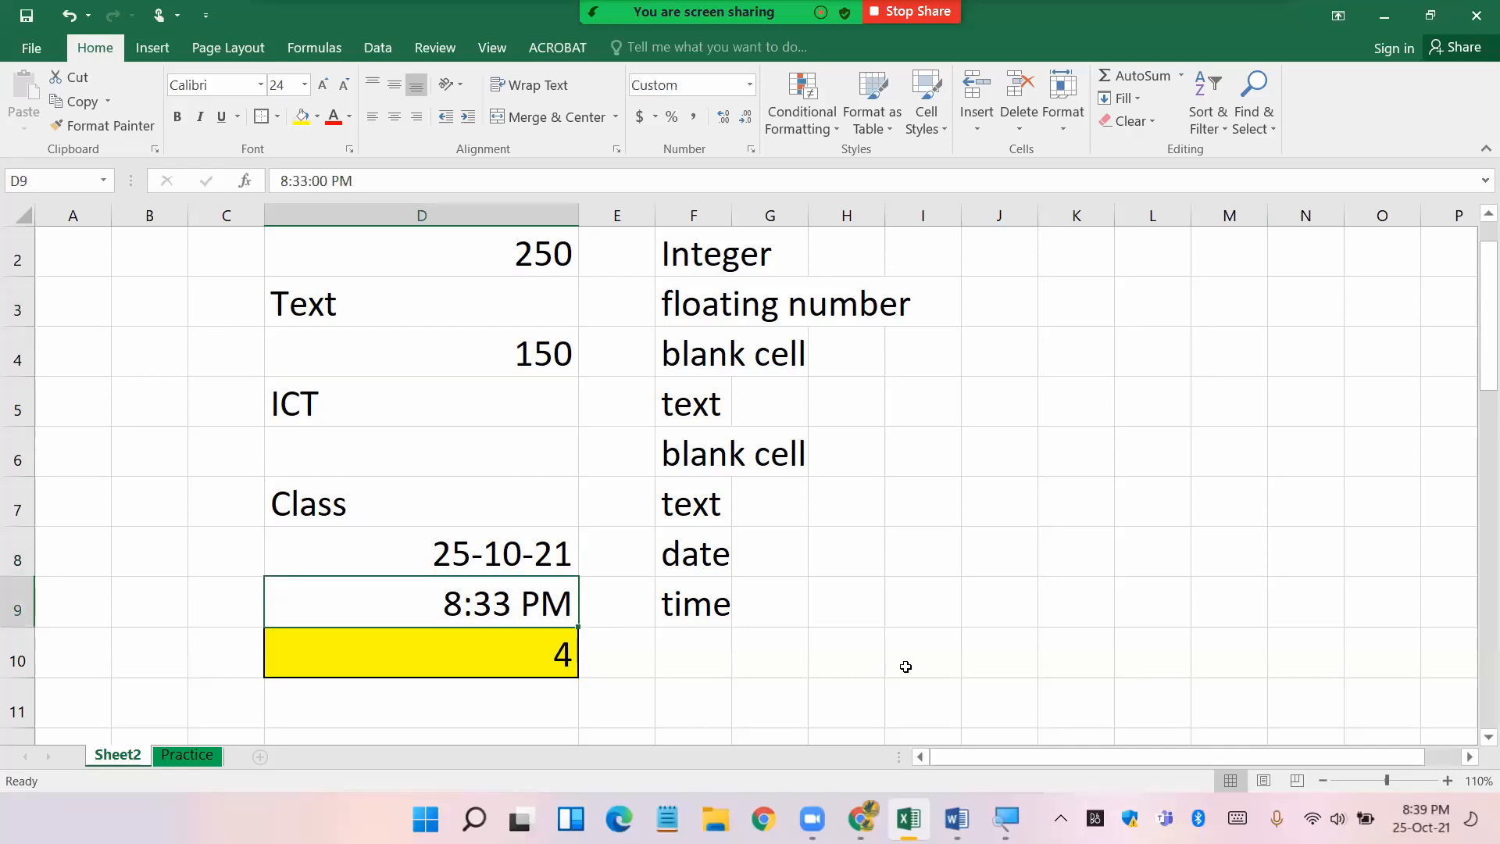
{"action": "left_click", "coordinate": [537, 659]}
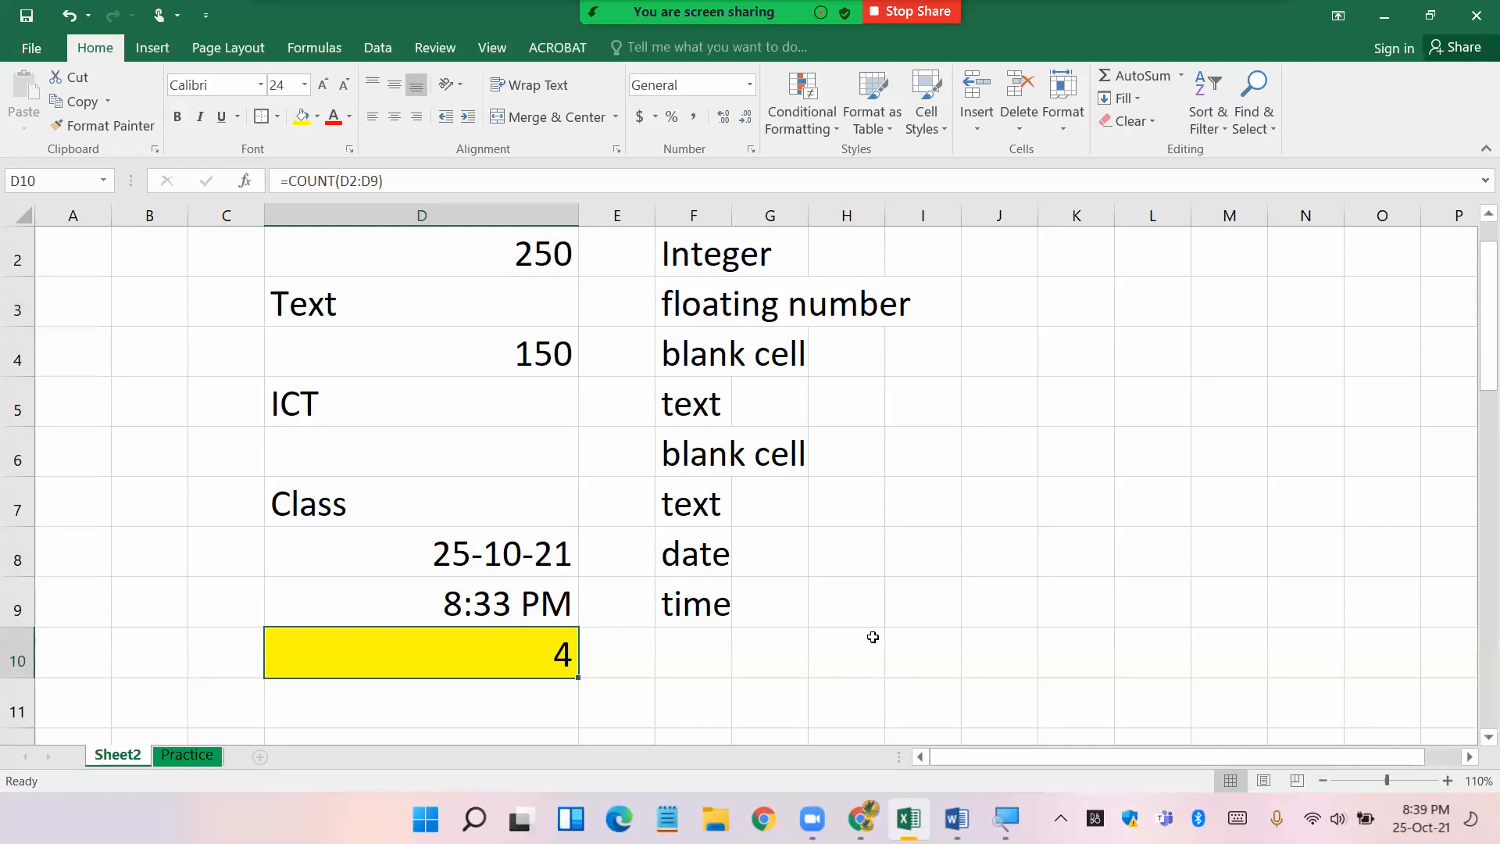
{"action": "left_click", "coordinate": [873, 637]}
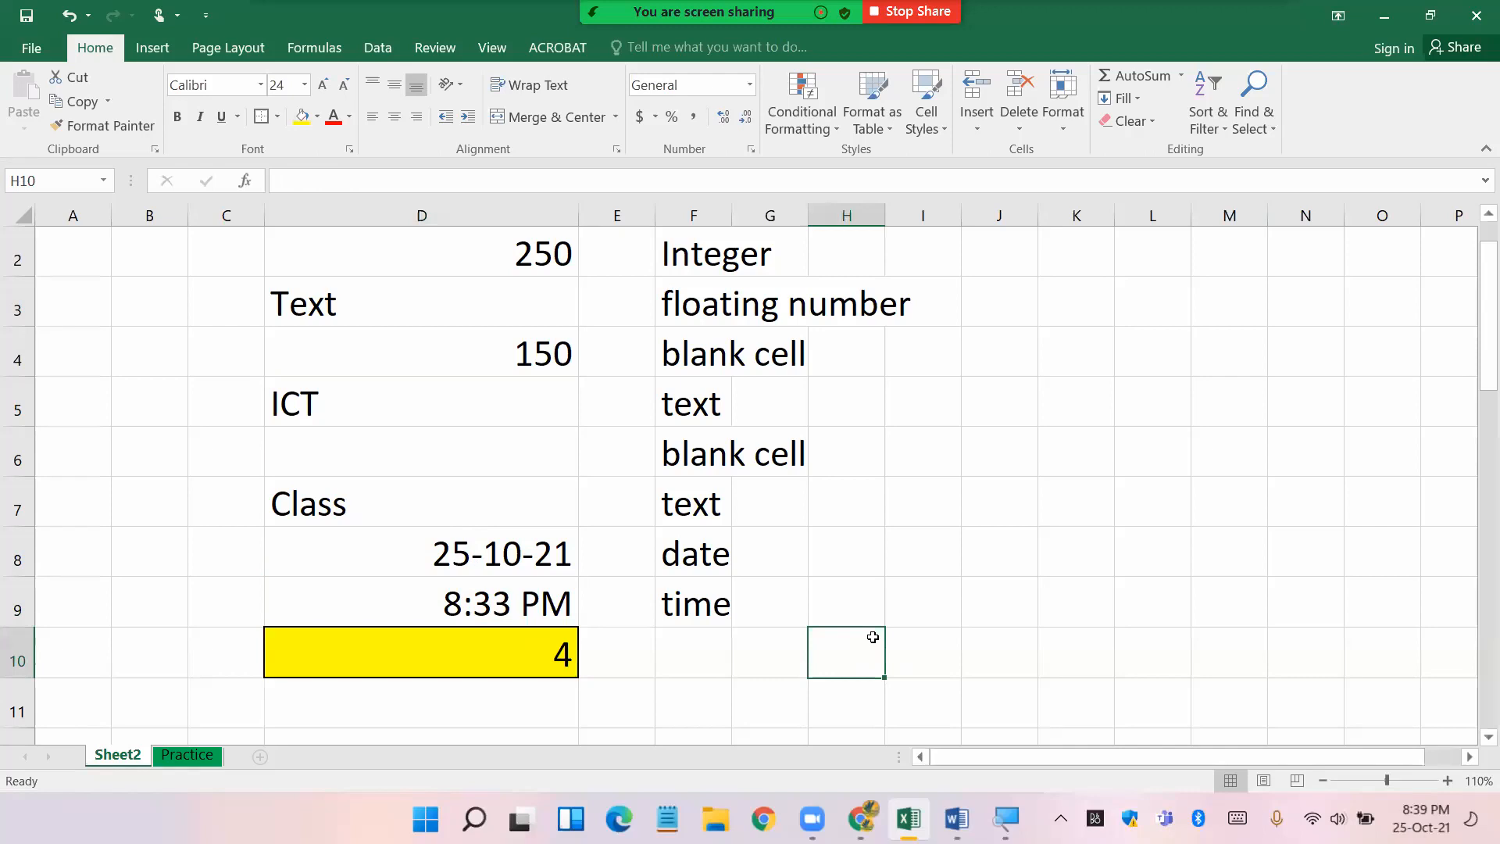
{"action": "double_click", "coordinate": [545, 657]}
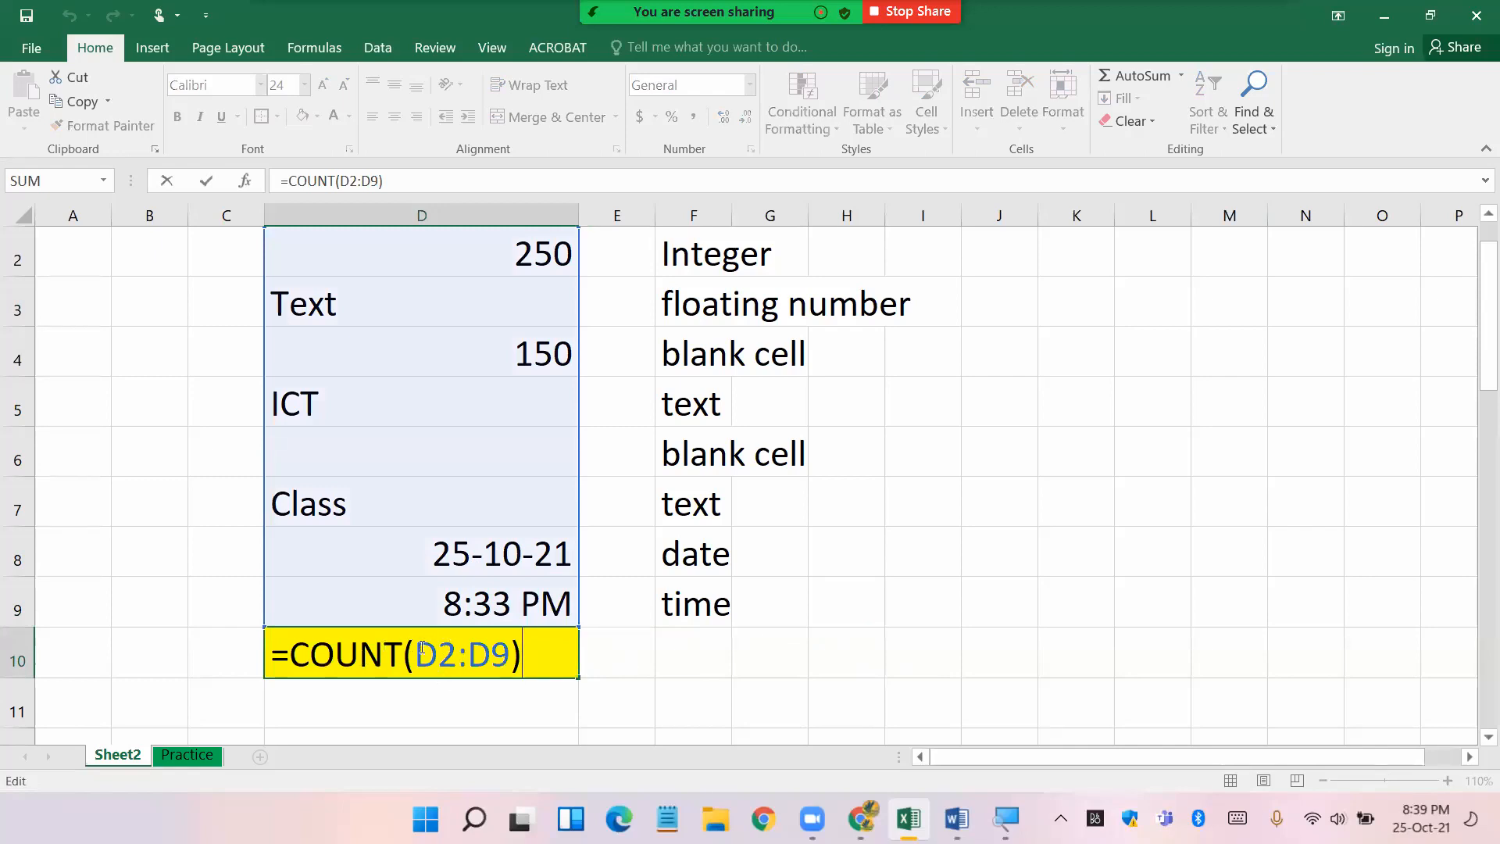
{"action": "left_click_drag", "start_coordinate": [289, 656], "coordinate": [528, 666]}
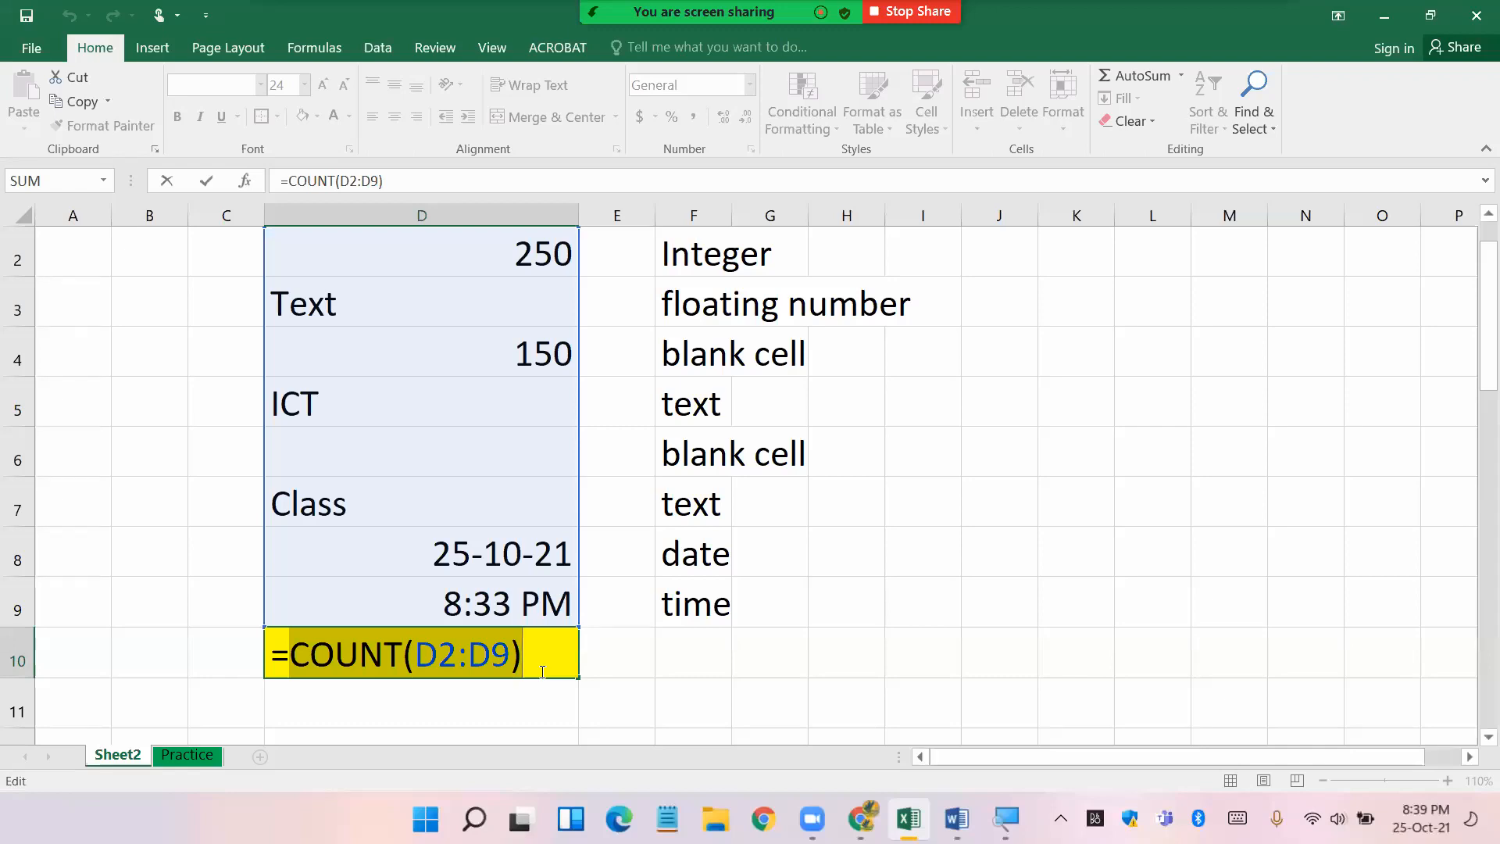
{"action": "left_click", "coordinate": [552, 671]}
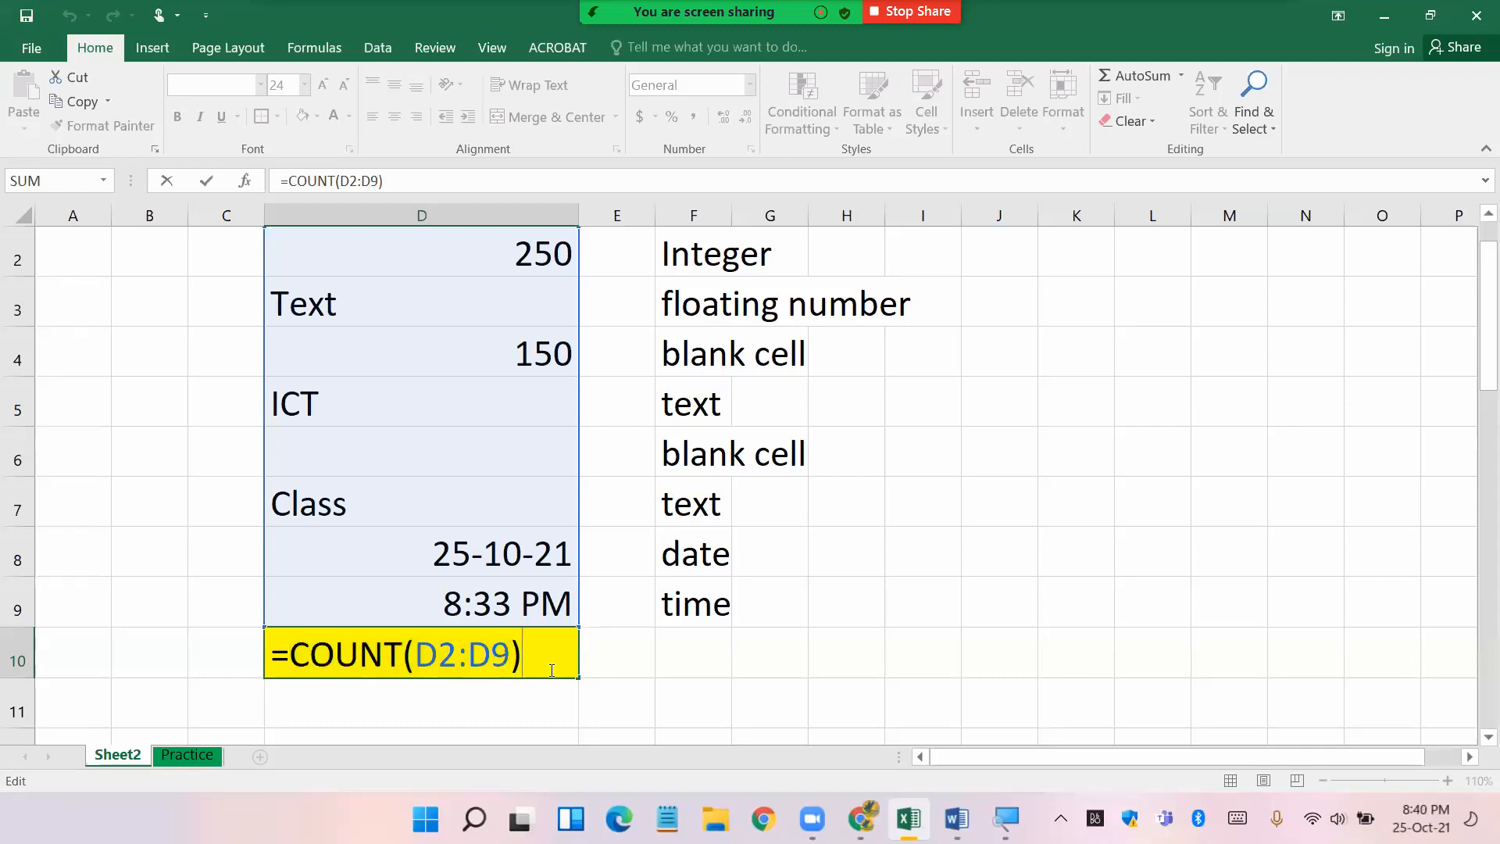
{"action": "key", "text": "Return"}
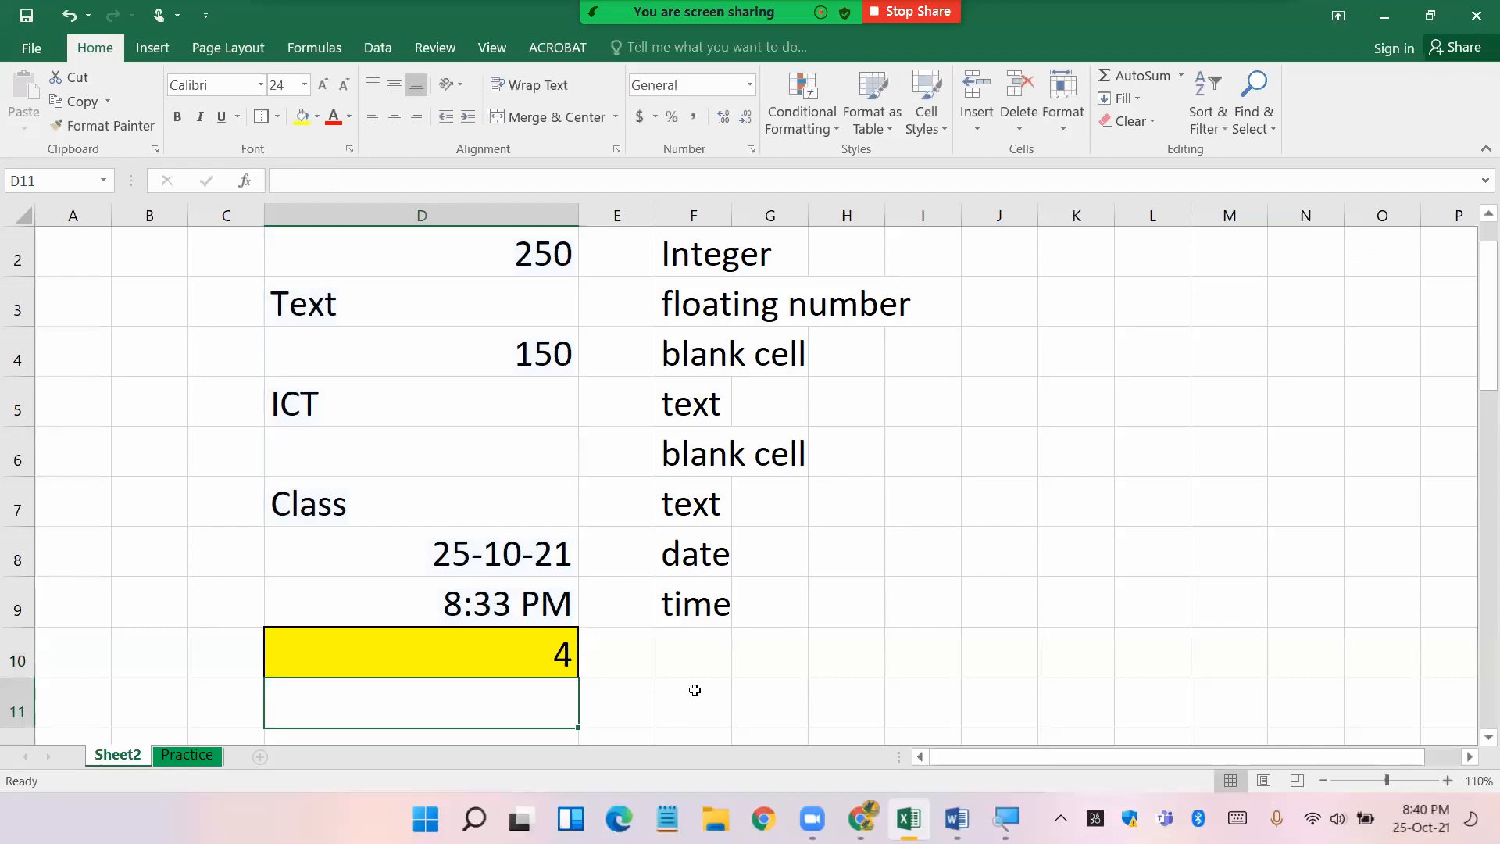
- Switch to the Word notes, copy the "COUNT function" heading below the English sentence and change the copy to "COUNTA function"
{"action": "left_click", "coordinate": [946, 814]}
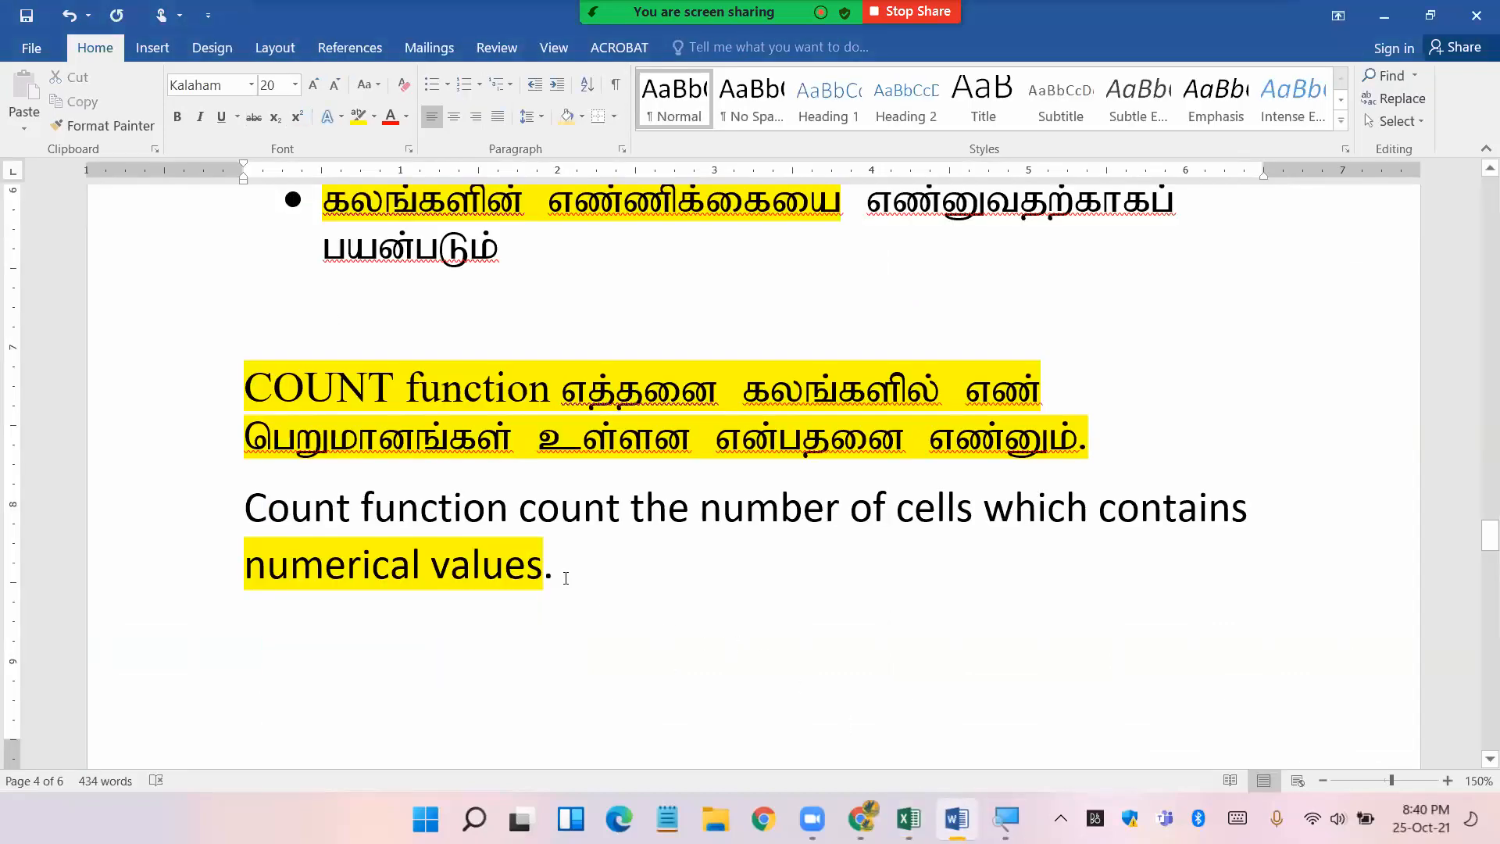
{"action": "scroll", "coordinate": [566, 579], "scroll_direction": "up", "scroll_amount": 2}
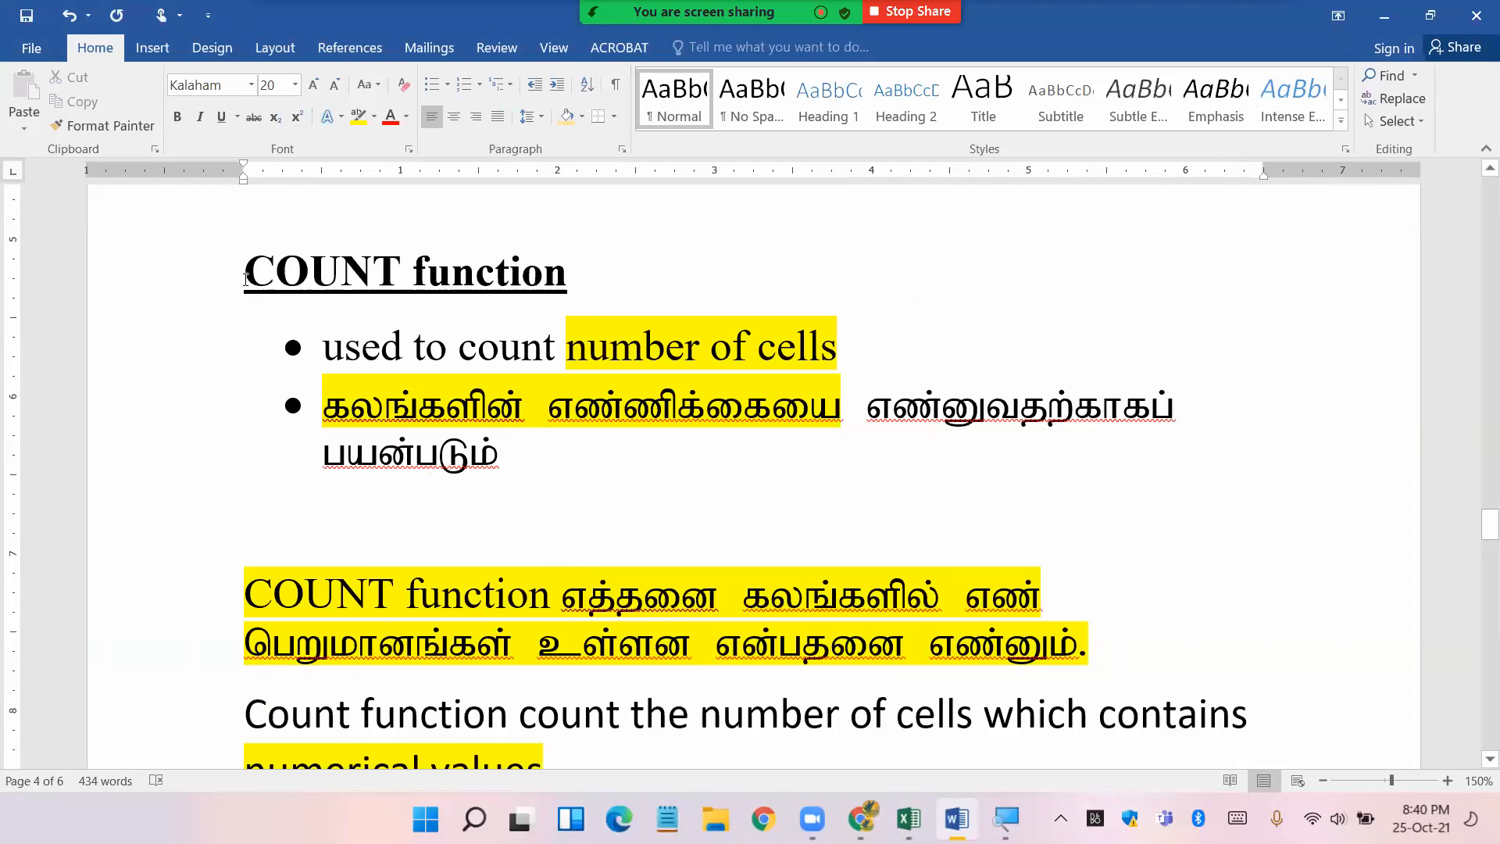
{"action": "left_click_drag", "start_coordinate": [245, 275], "coordinate": [560, 273]}
{"action": "key", "text": "ctrl+c"}
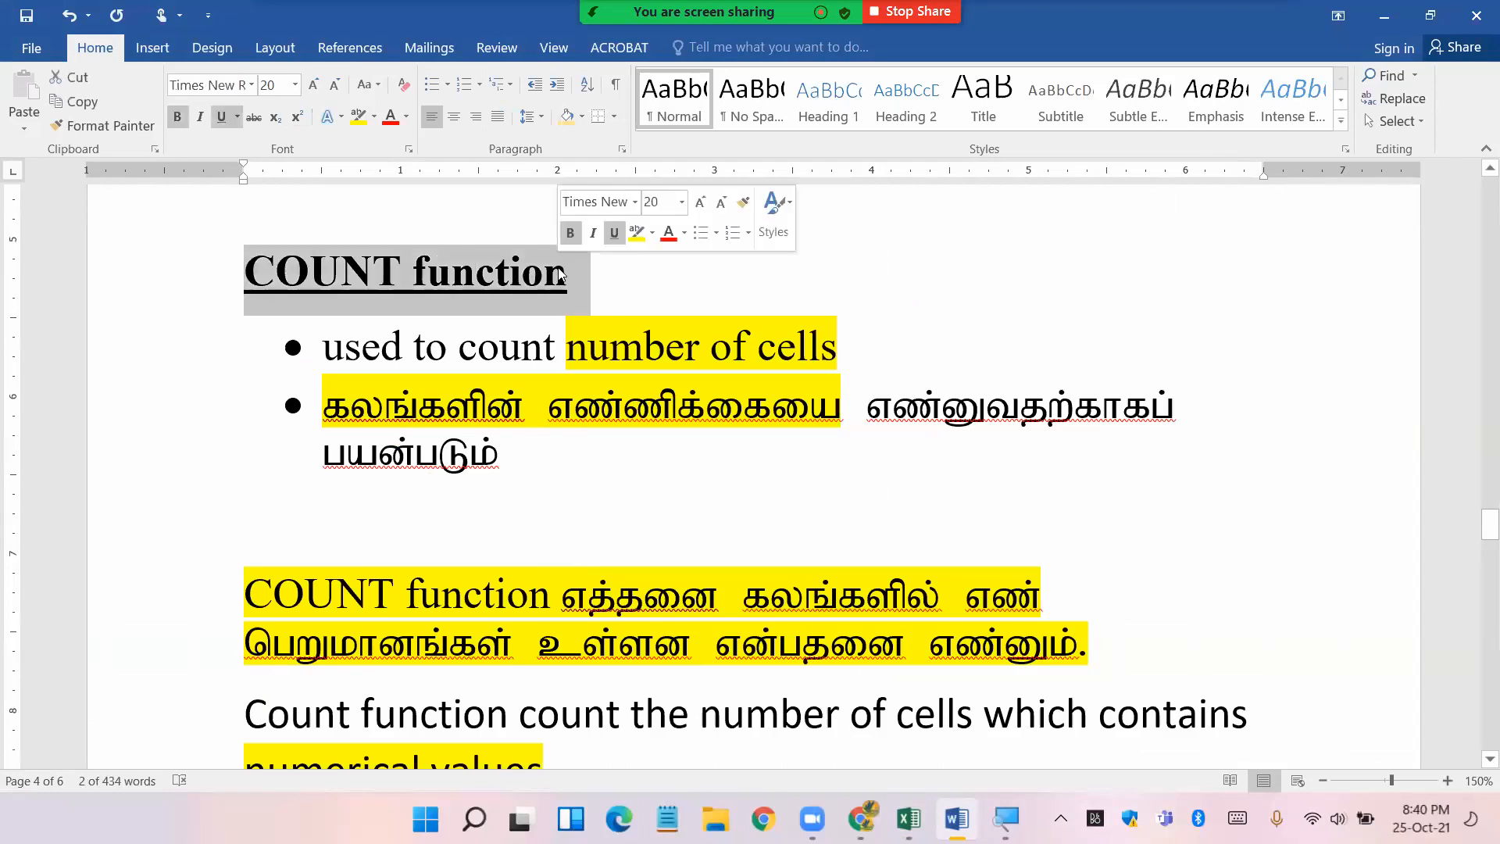
{"action": "scroll", "coordinate": [532, 469], "scroll_direction": "down", "scroll_amount": 4}
{"action": "left_click", "coordinate": [500, 482]}
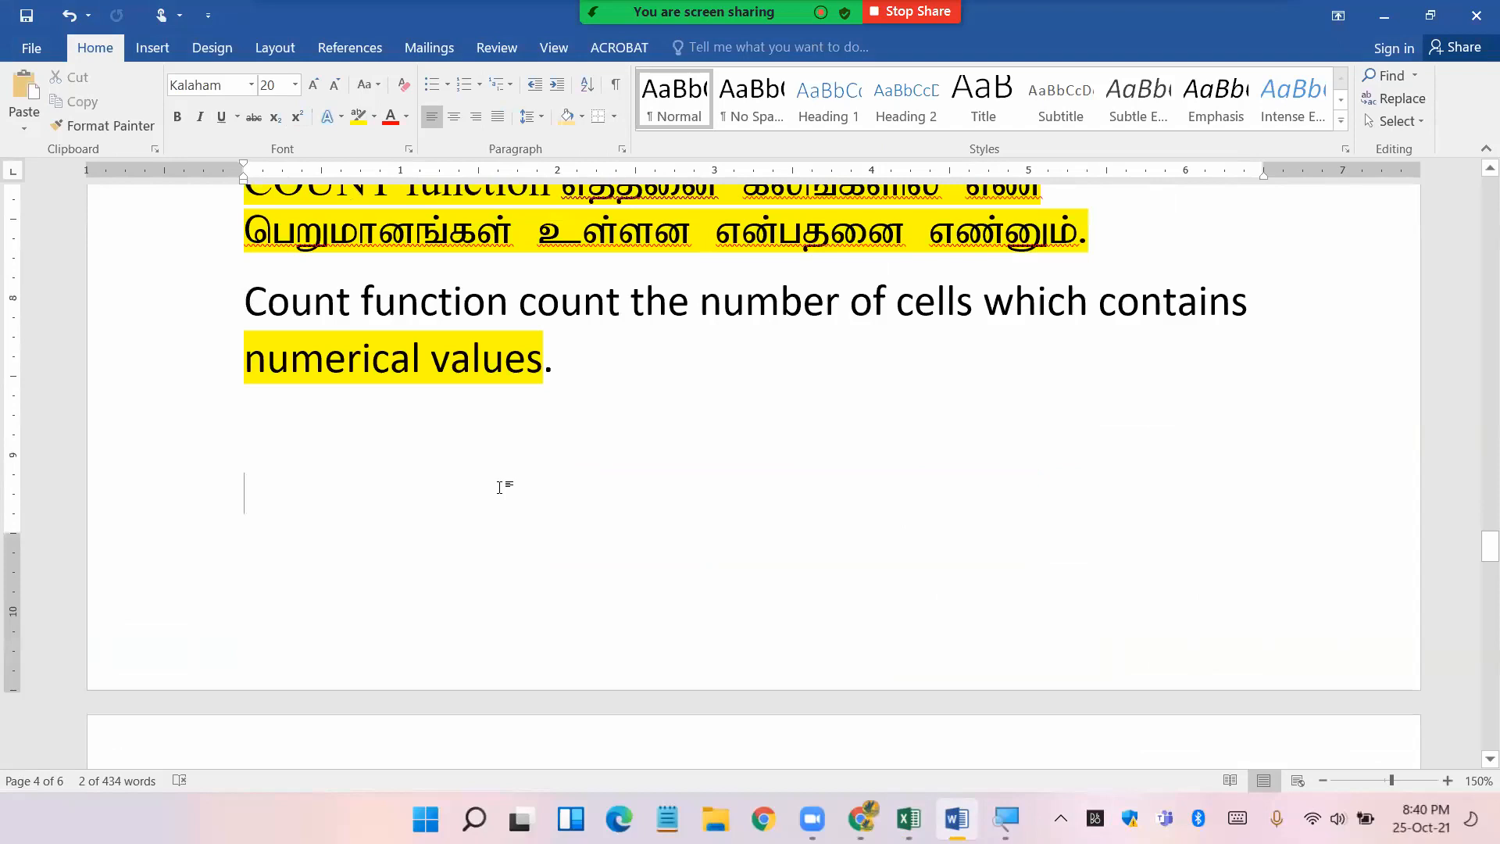
{"action": "key", "text": "ctrl+v"}
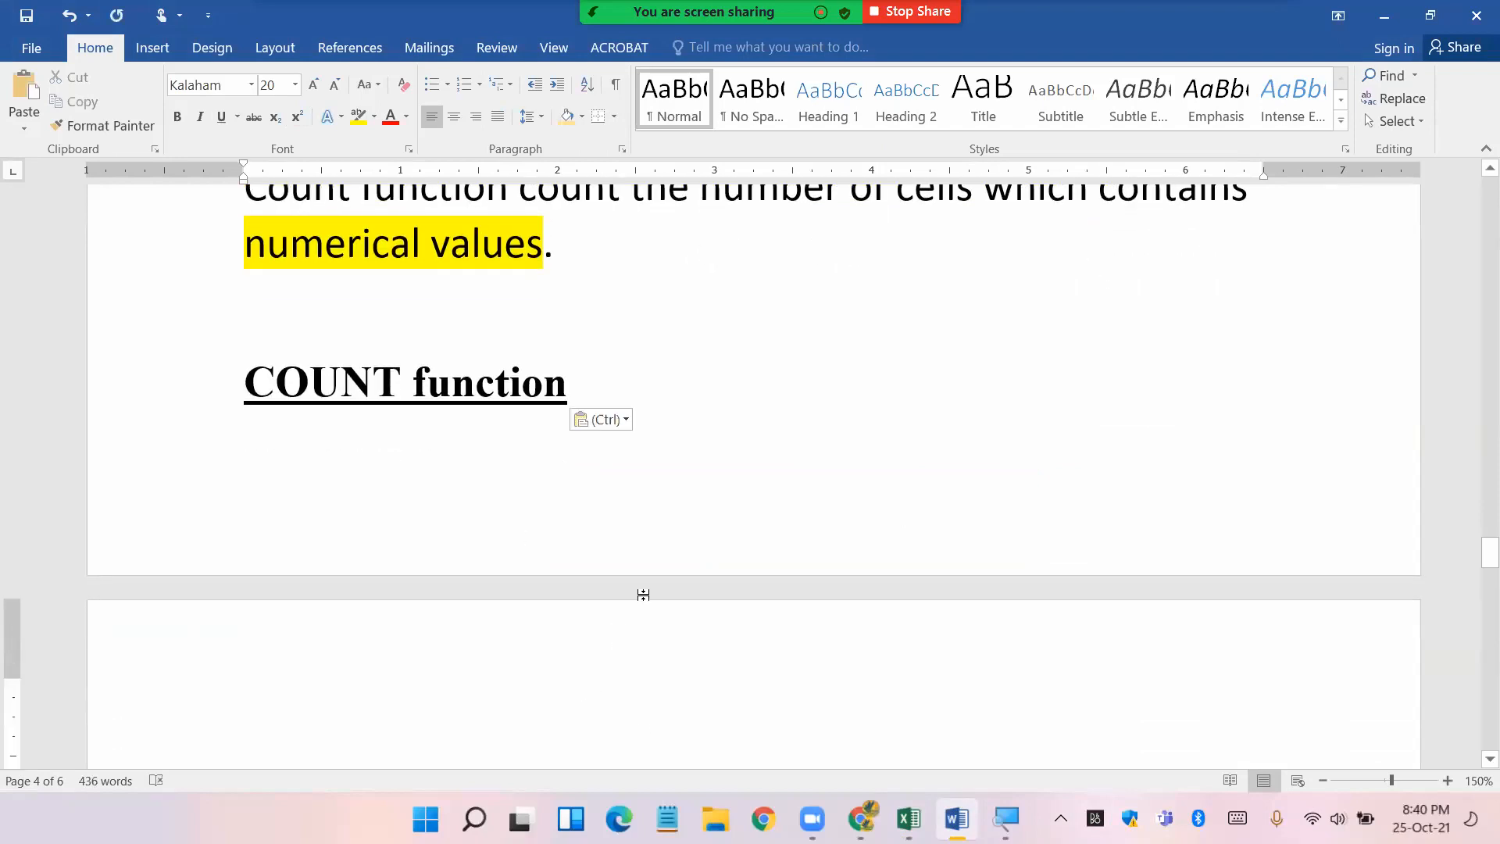
{"action": "key", "text": "BackSpace"}
{"action": "left_click", "coordinate": [404, 381]}
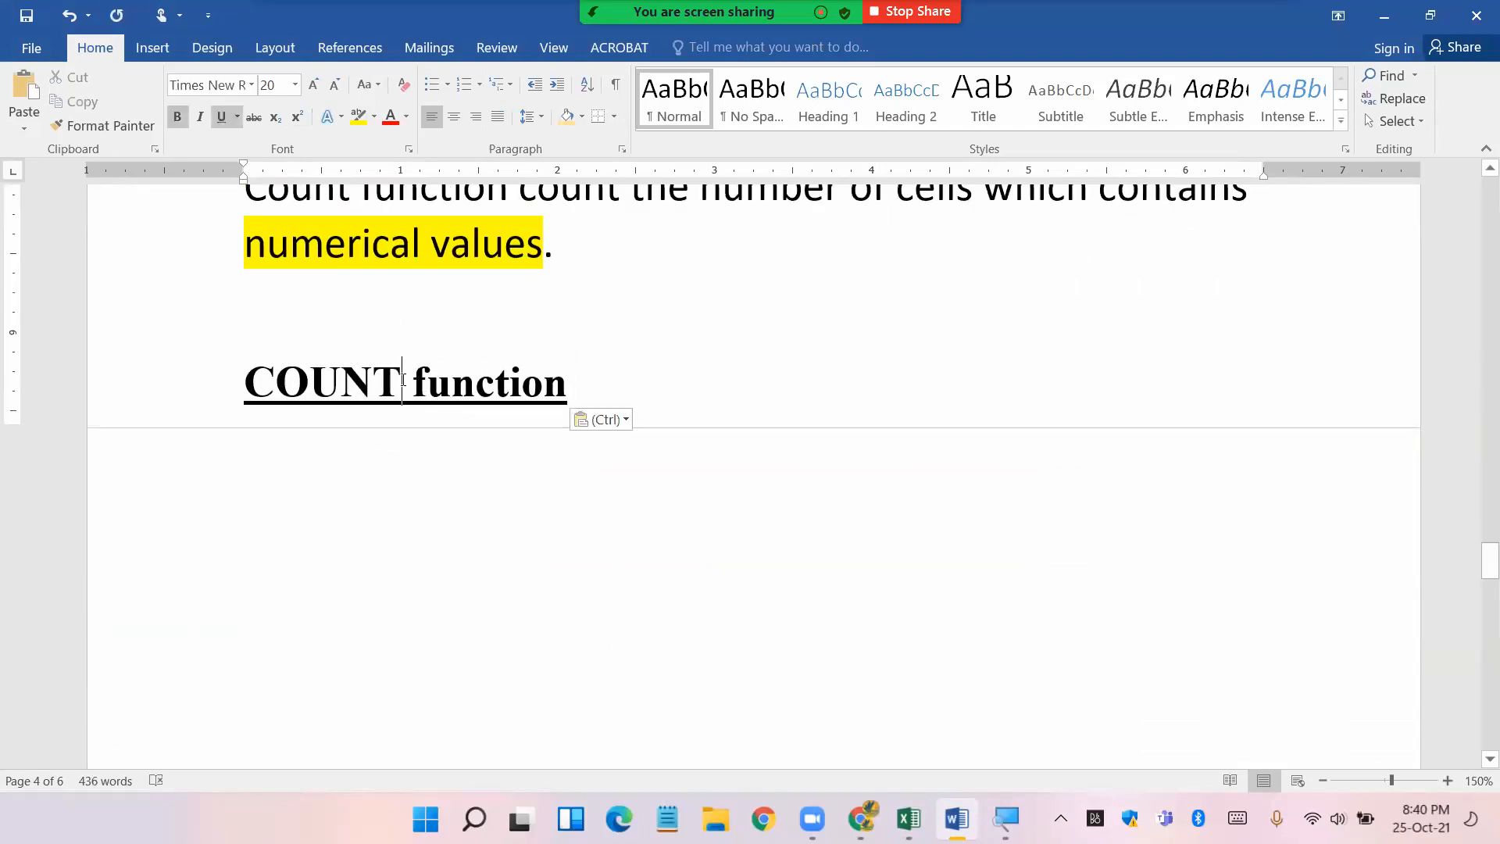
{"action": "type", "text": "A"}
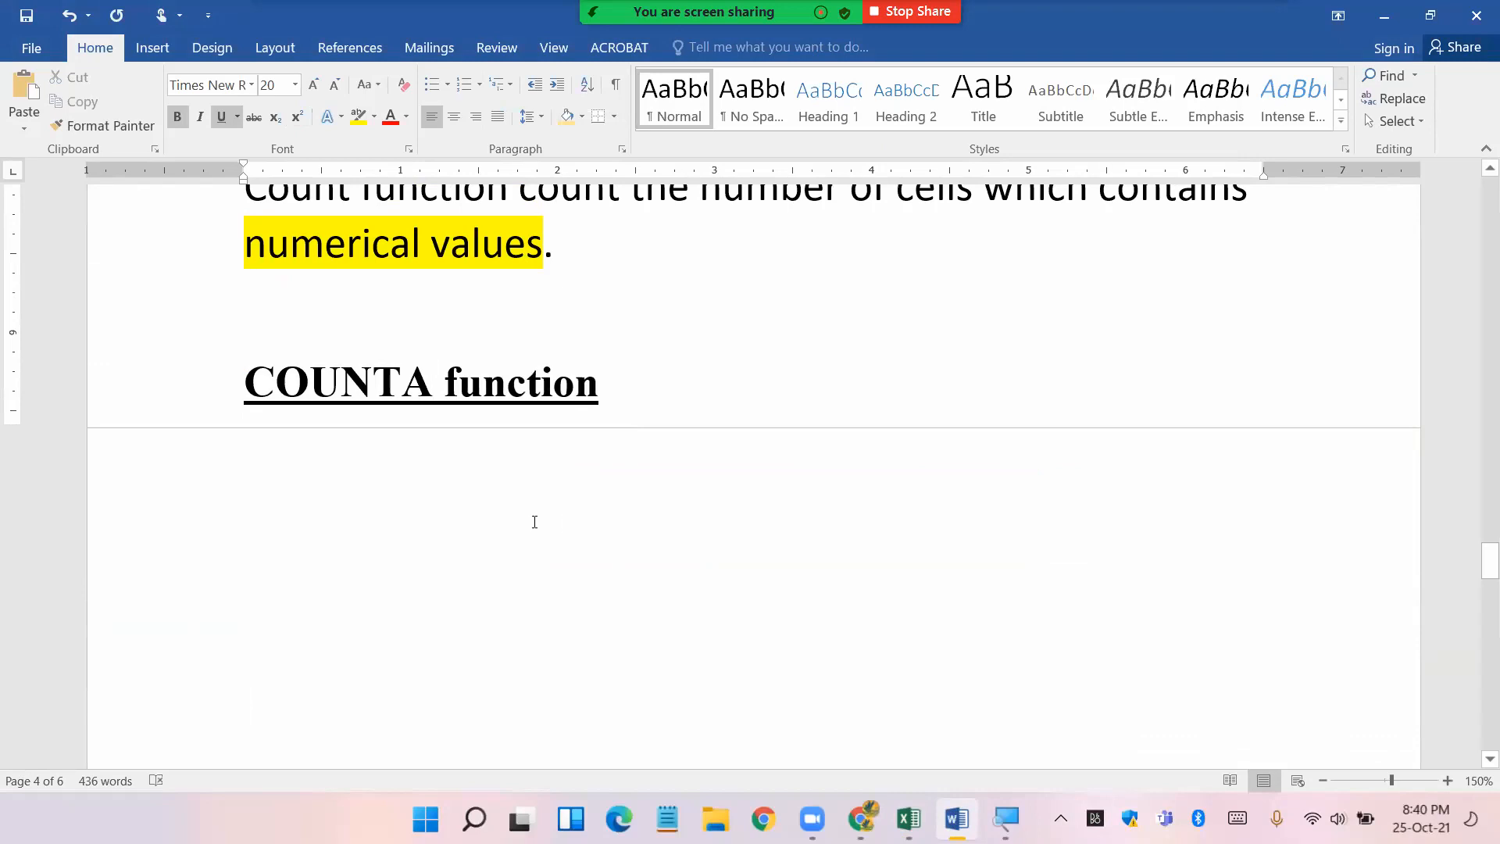
- Copy the Tamil and English COUNT sentences beneath the COUNTA heading and change "COUNT" to "COUNTA" in the Tamil copy
{"action": "left_click", "coordinate": [535, 522]}
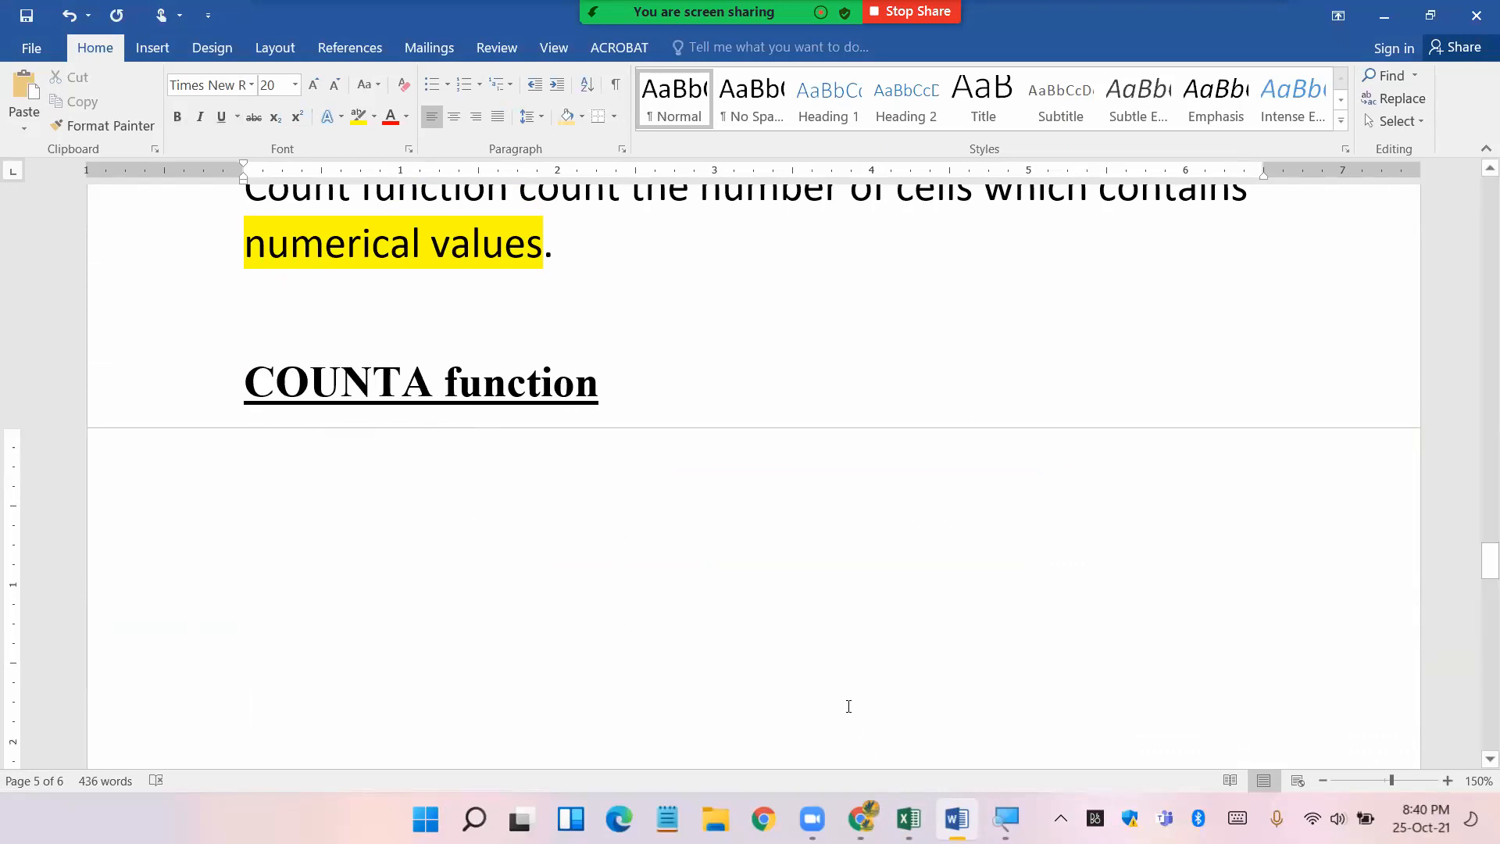
{"action": "scroll", "coordinate": [651, 596], "scroll_direction": "up", "scroll_amount": 3}
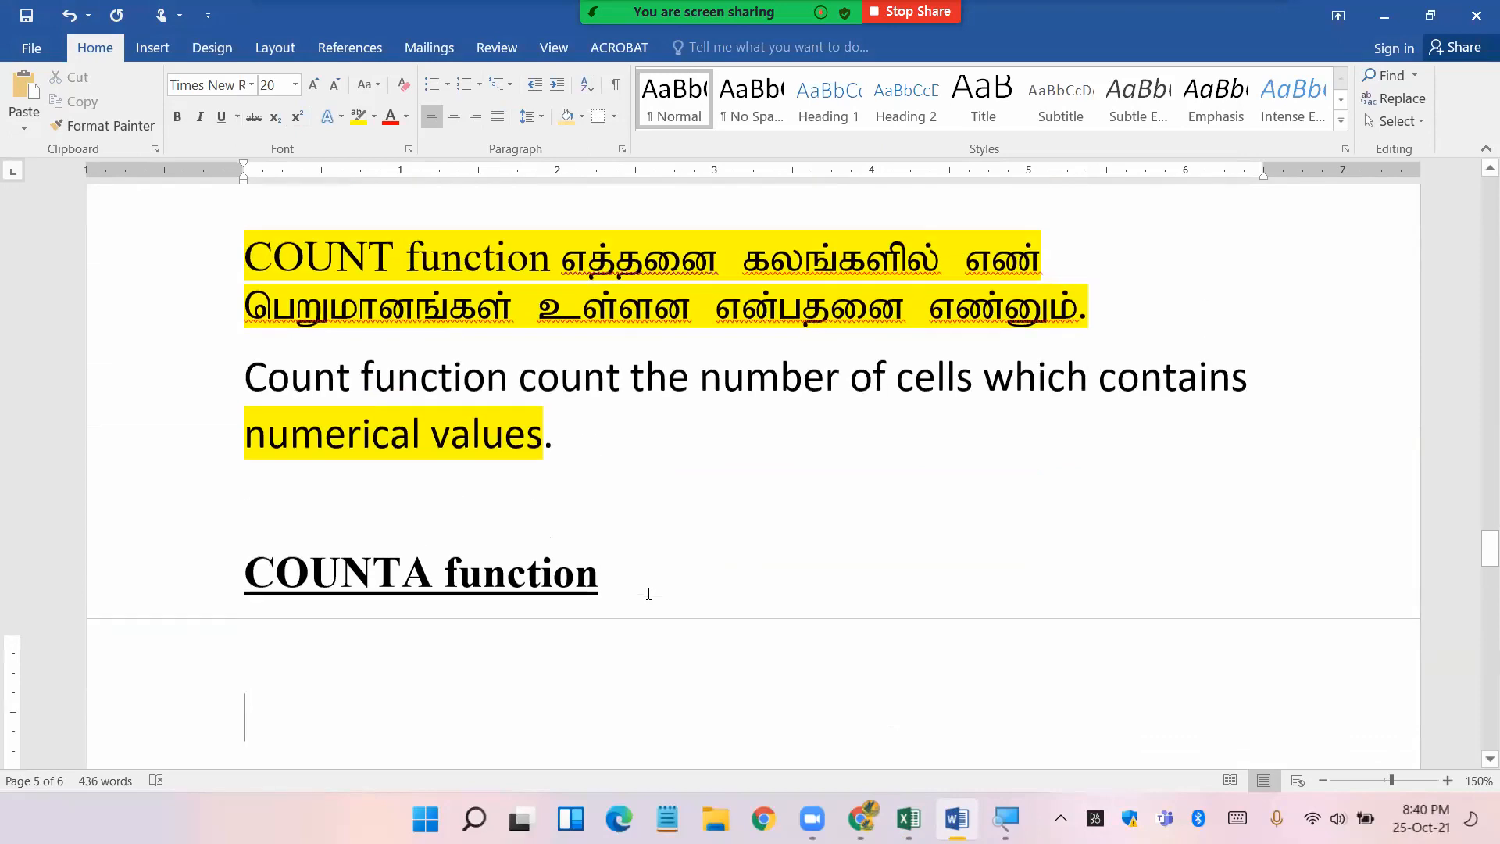
{"action": "left_click_drag", "start_coordinate": [251, 266], "coordinate": [586, 469]}
{"action": "key", "text": "ctrl+c"}
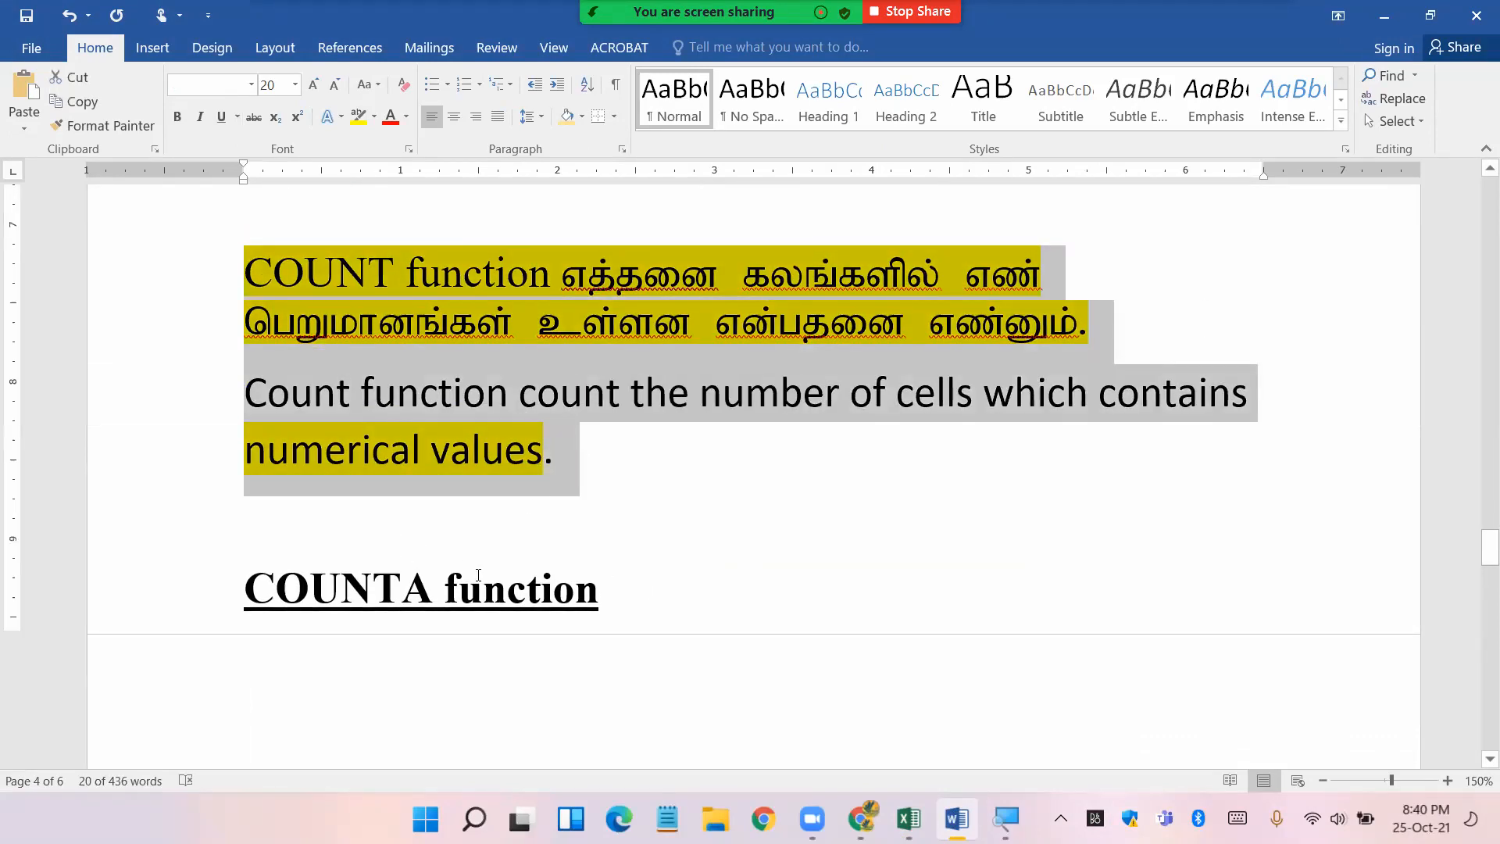
{"action": "left_click", "coordinate": [371, 708]}
{"action": "key", "text": "ctrl+v"}
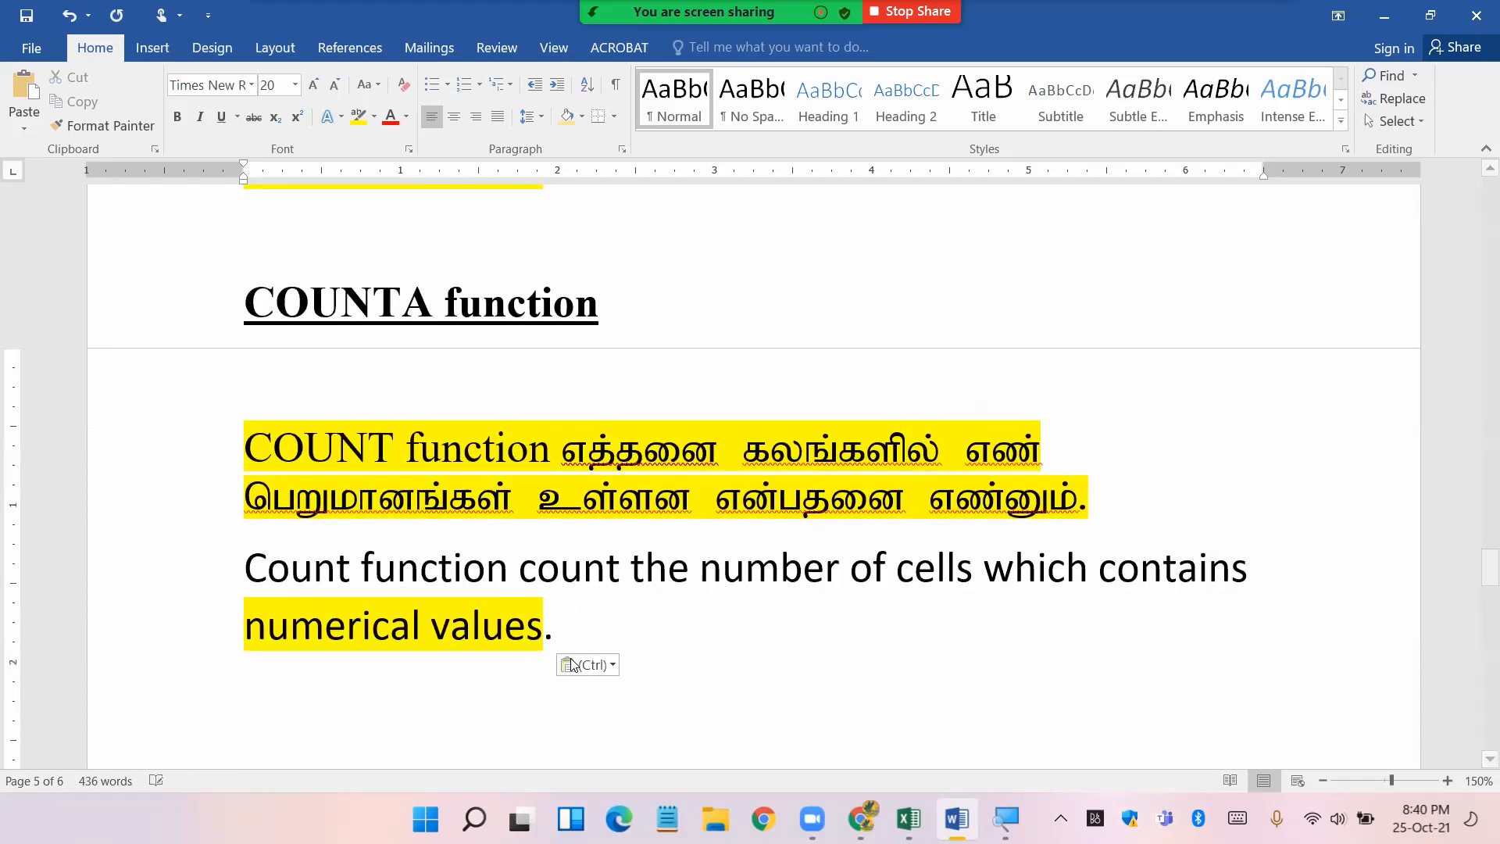
{"action": "left_click", "coordinate": [388, 453]}
{"action": "type", "text": "A"}
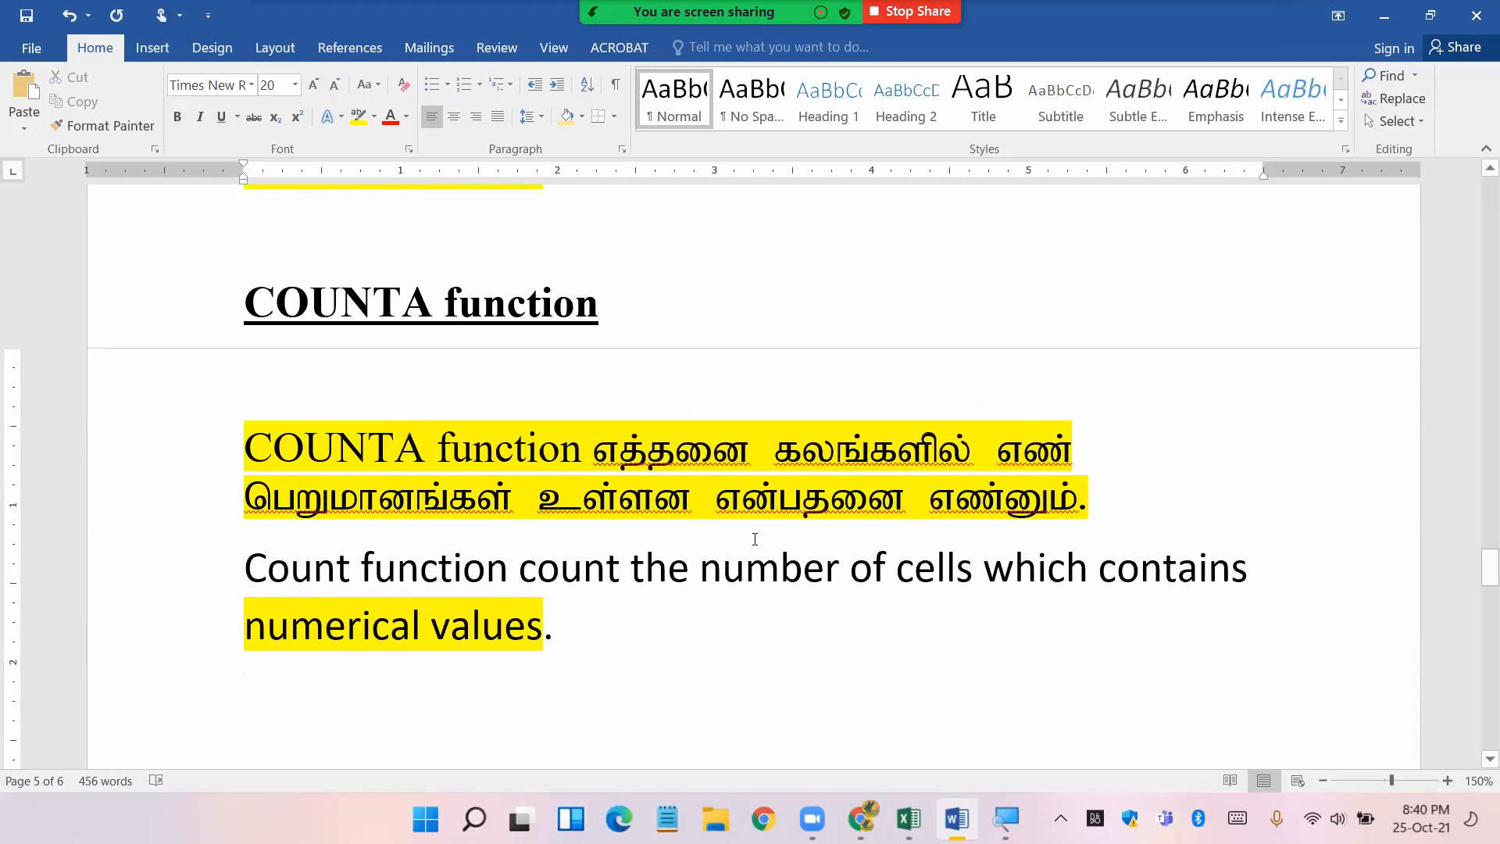
- Insert "மற்றும் Text" after "பெறுமானங்கள்" in the Tamil COUNTA sentence
{"action": "left_click", "coordinate": [524, 508]}
{"action": "type", "text": "மற"}
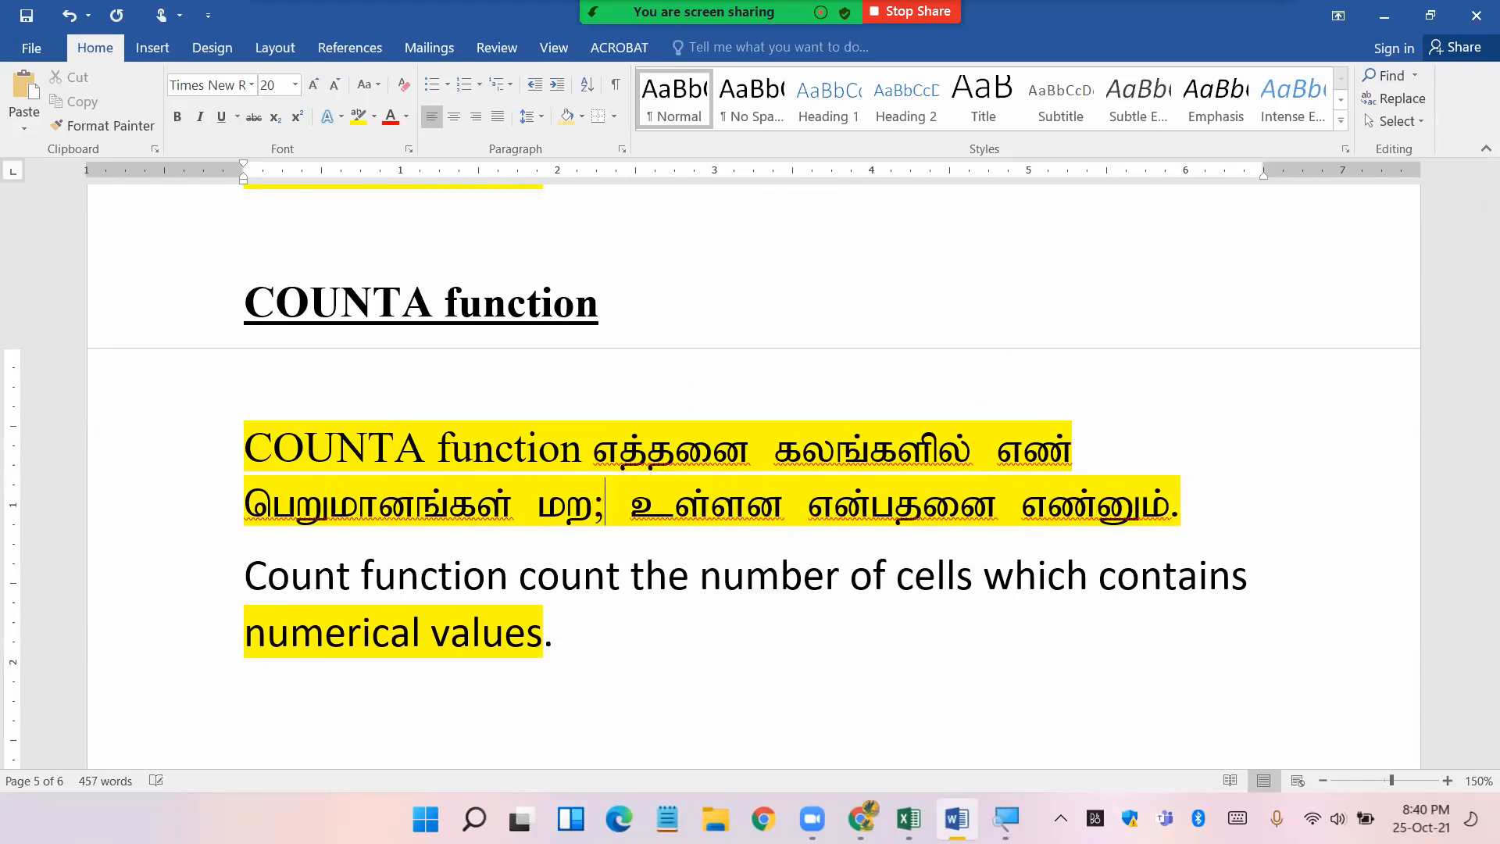
{"action": "key", "text": "BackSpace"}
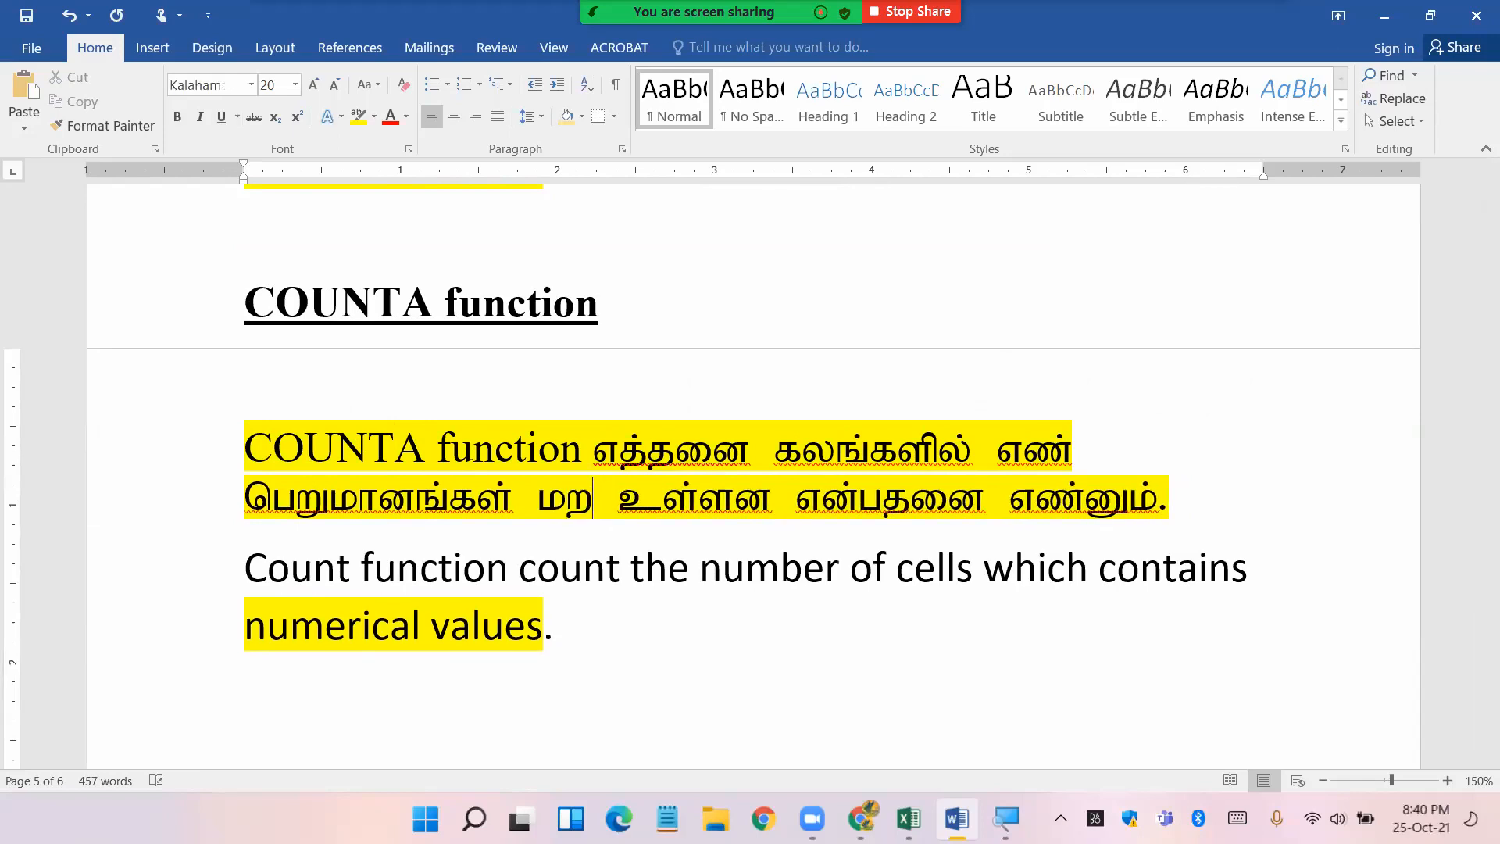
{"action": "type", "text": "்றும்"}
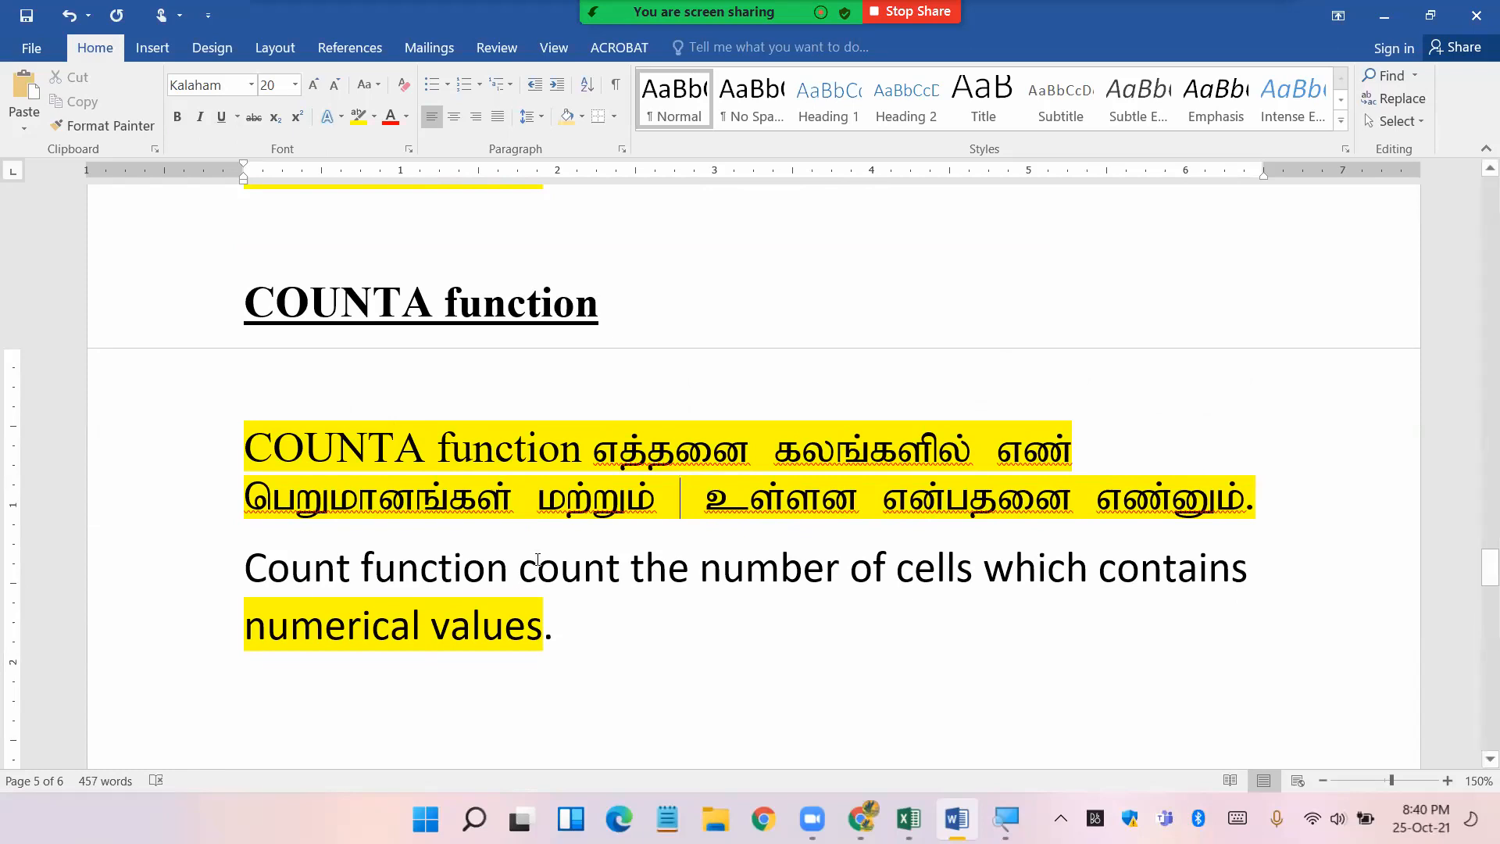
{"action": "type", "text": "வுந "}
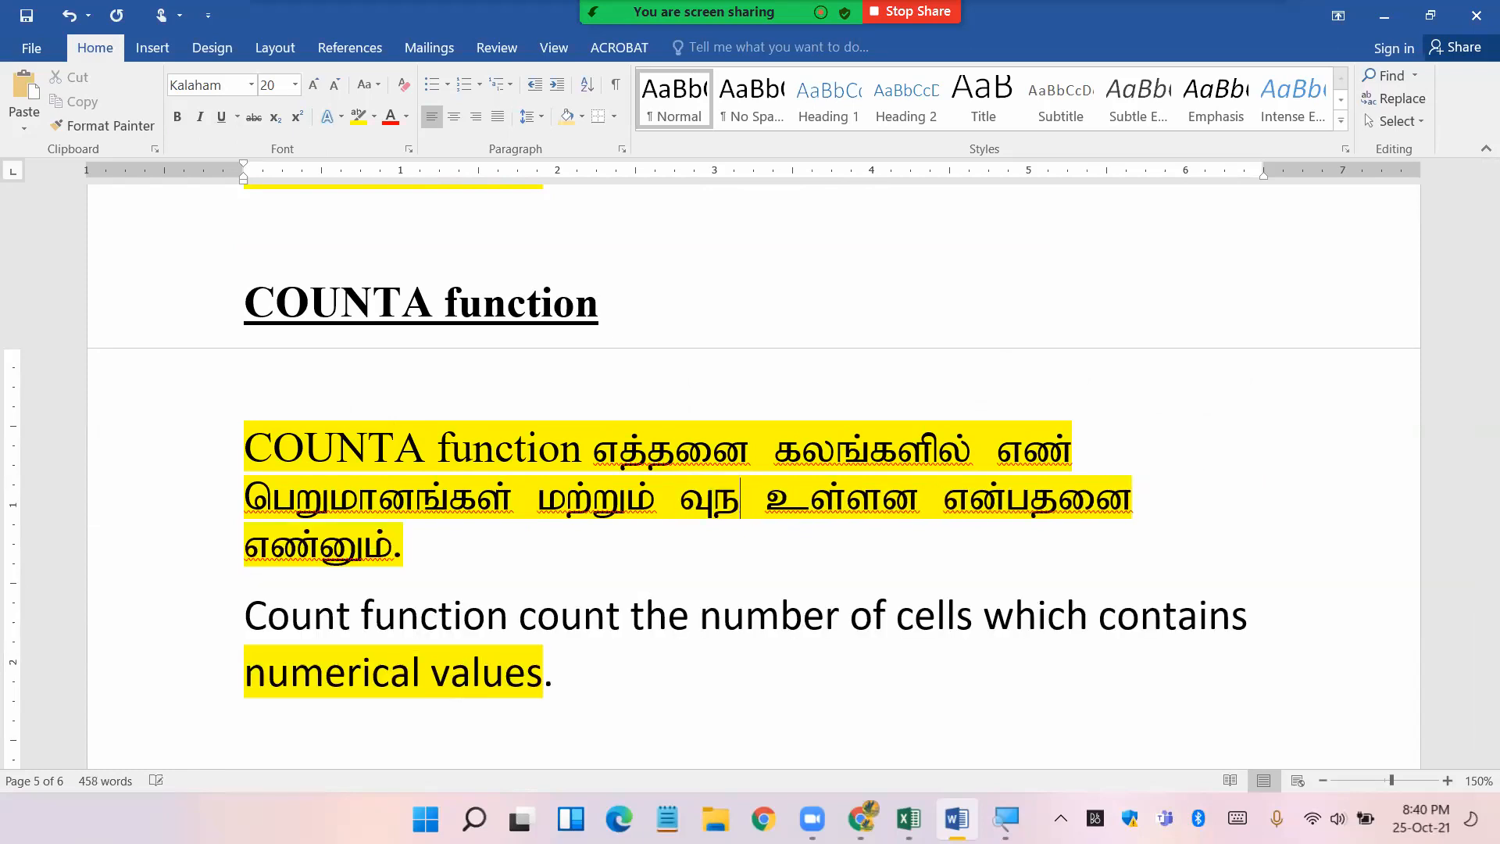
{"action": "type", "text": "ஒவ"}
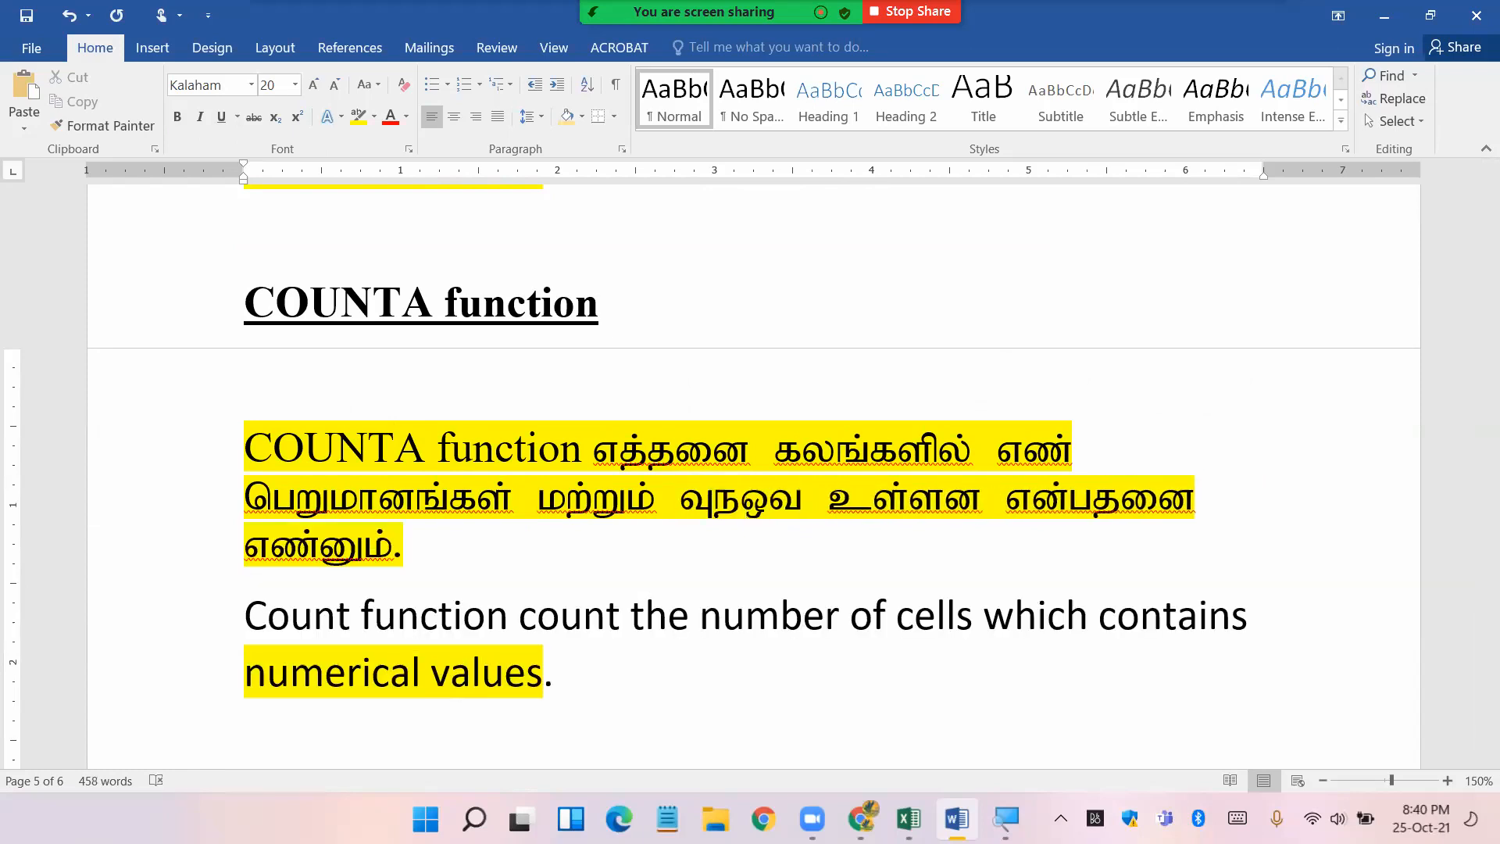
{"action": "left_click_drag", "start_coordinate": [685, 500], "coordinate": [809, 500]}
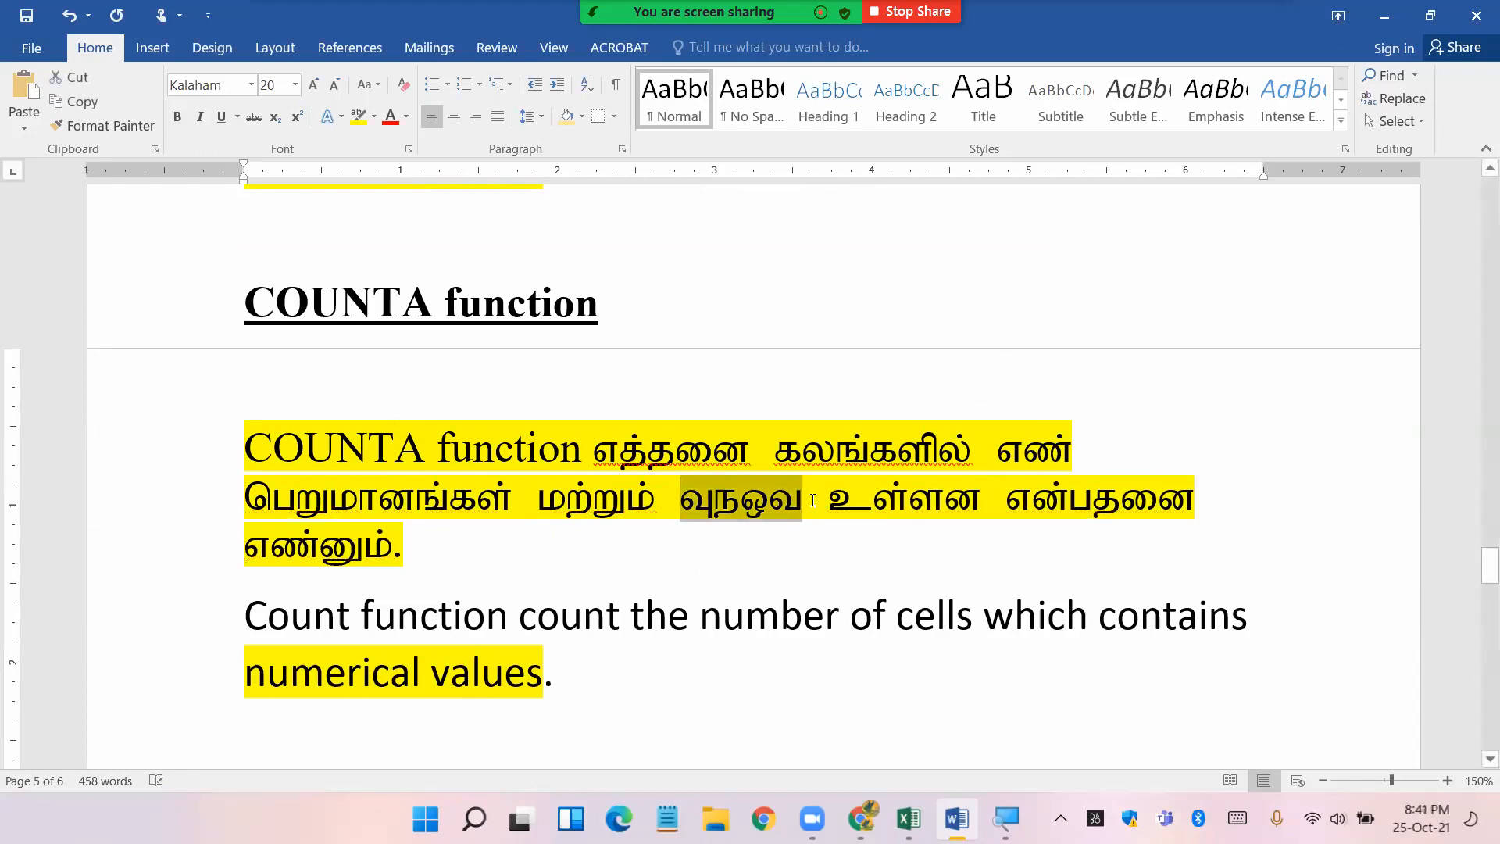
{"action": "type", "text": "Text"}
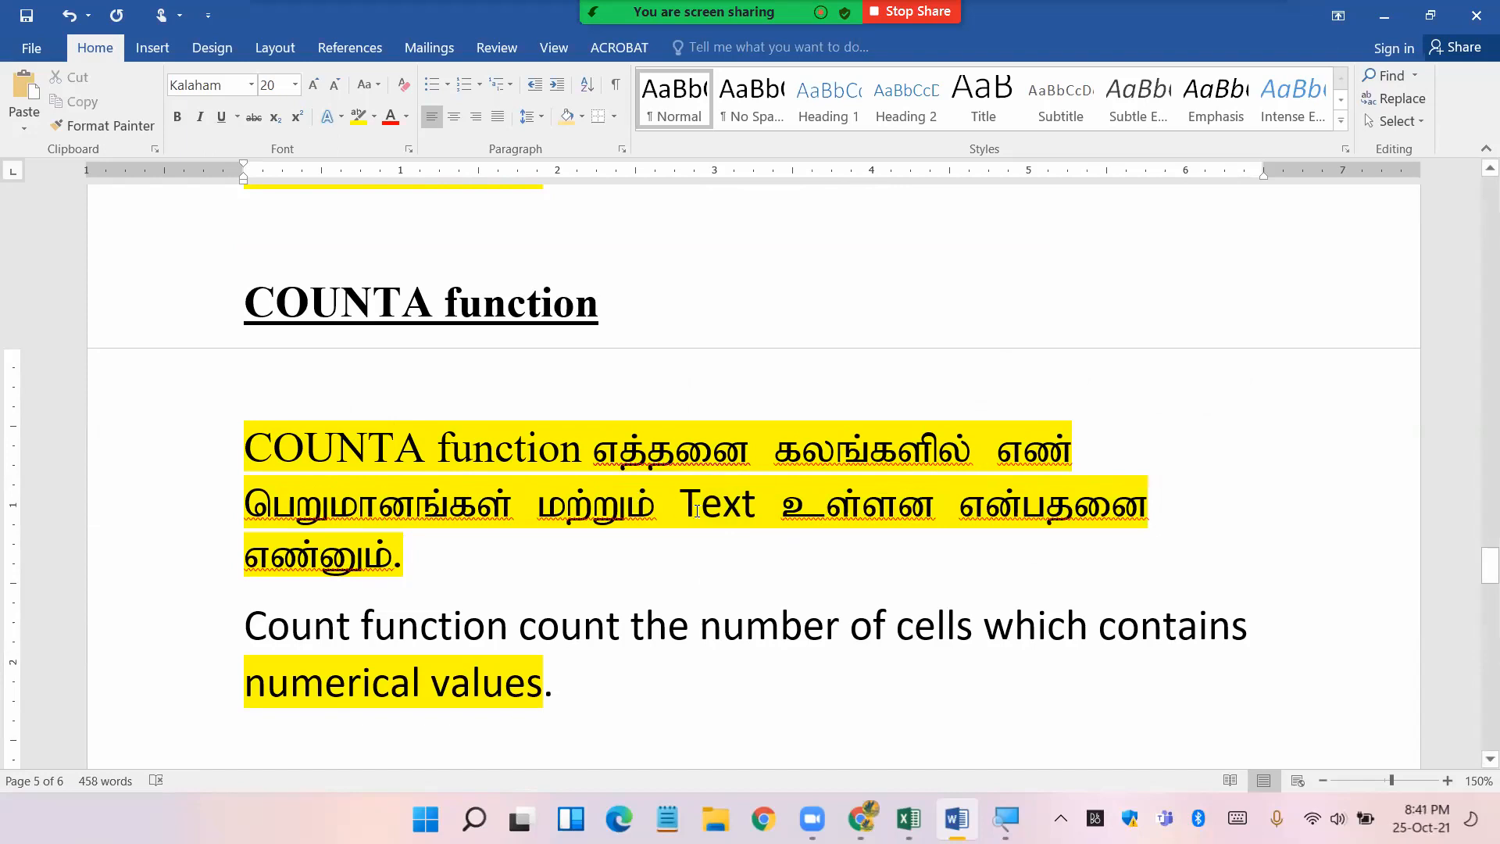
{"action": "left_click_drag", "start_coordinate": [681, 506], "coordinate": [754, 509]}
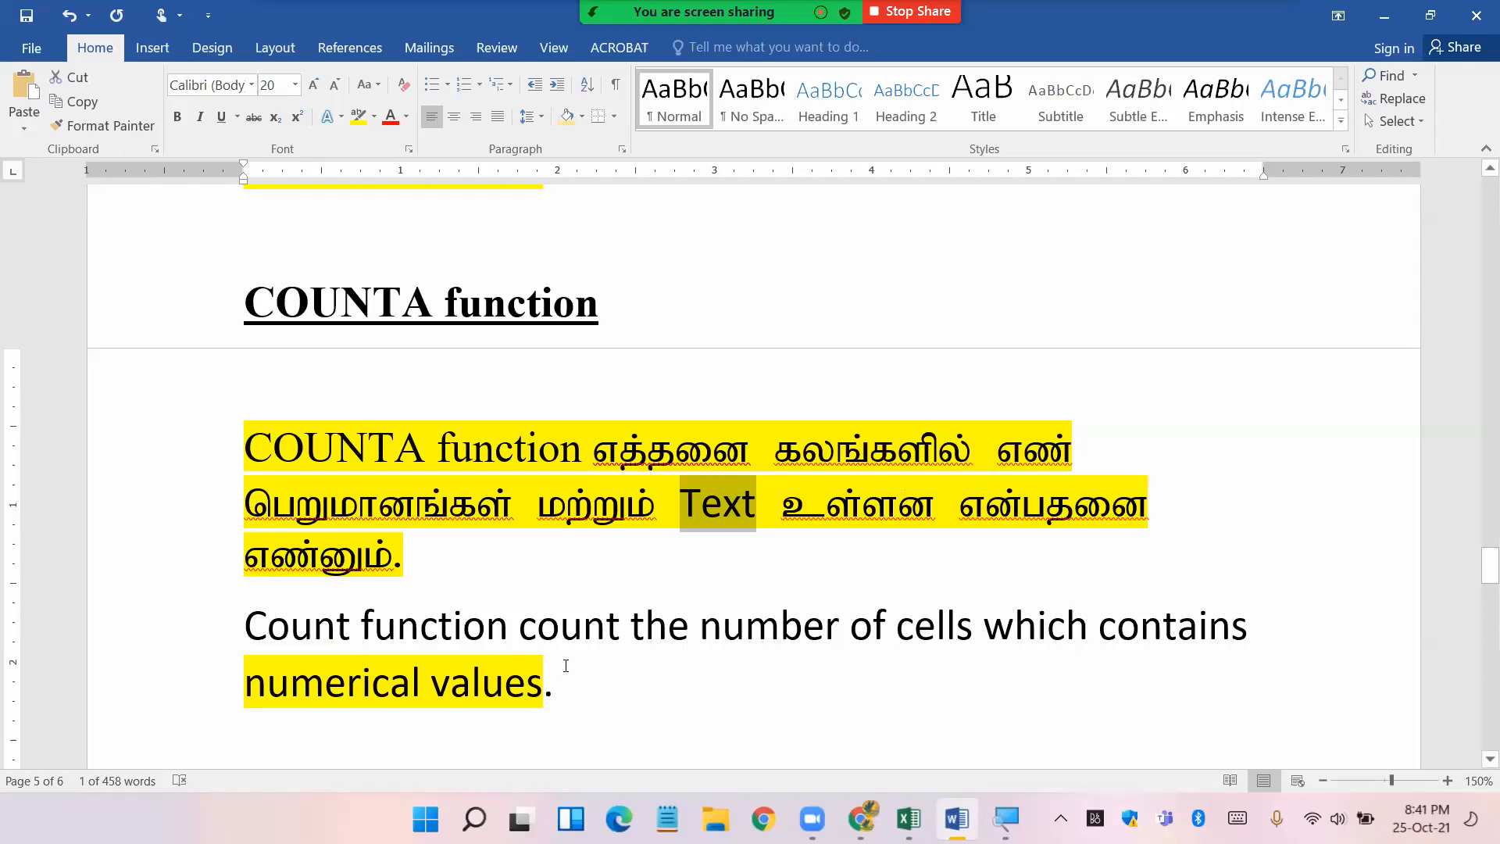
- Add "& non-numerical values" before the full stop of the English sentence under the COUNTA heading, correcting the spelling of "numerical"
{"action": "left_click", "coordinate": [539, 689]}
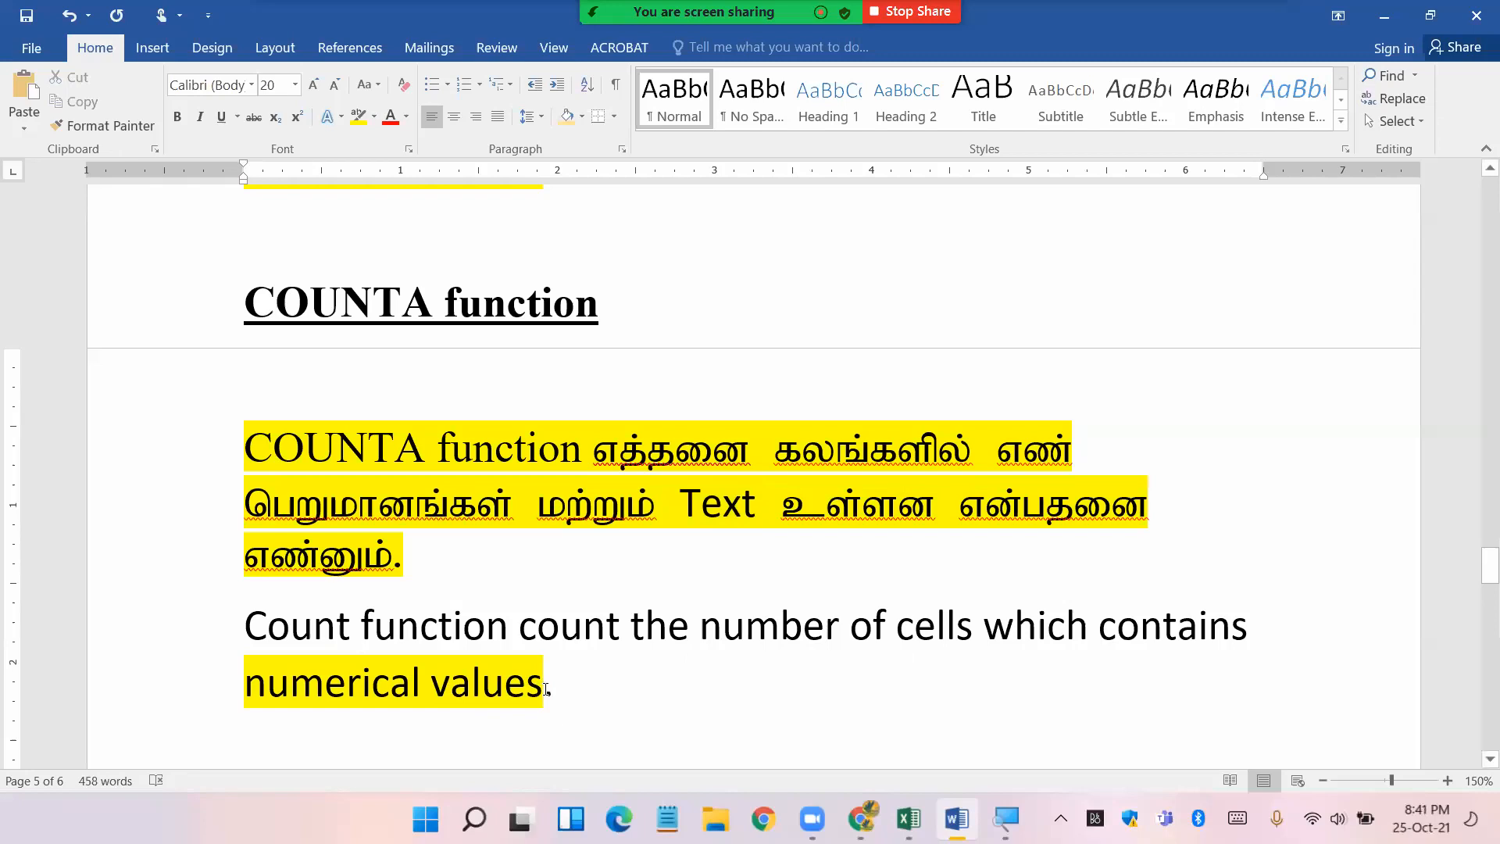
{"action": "type", "text": "& n"}
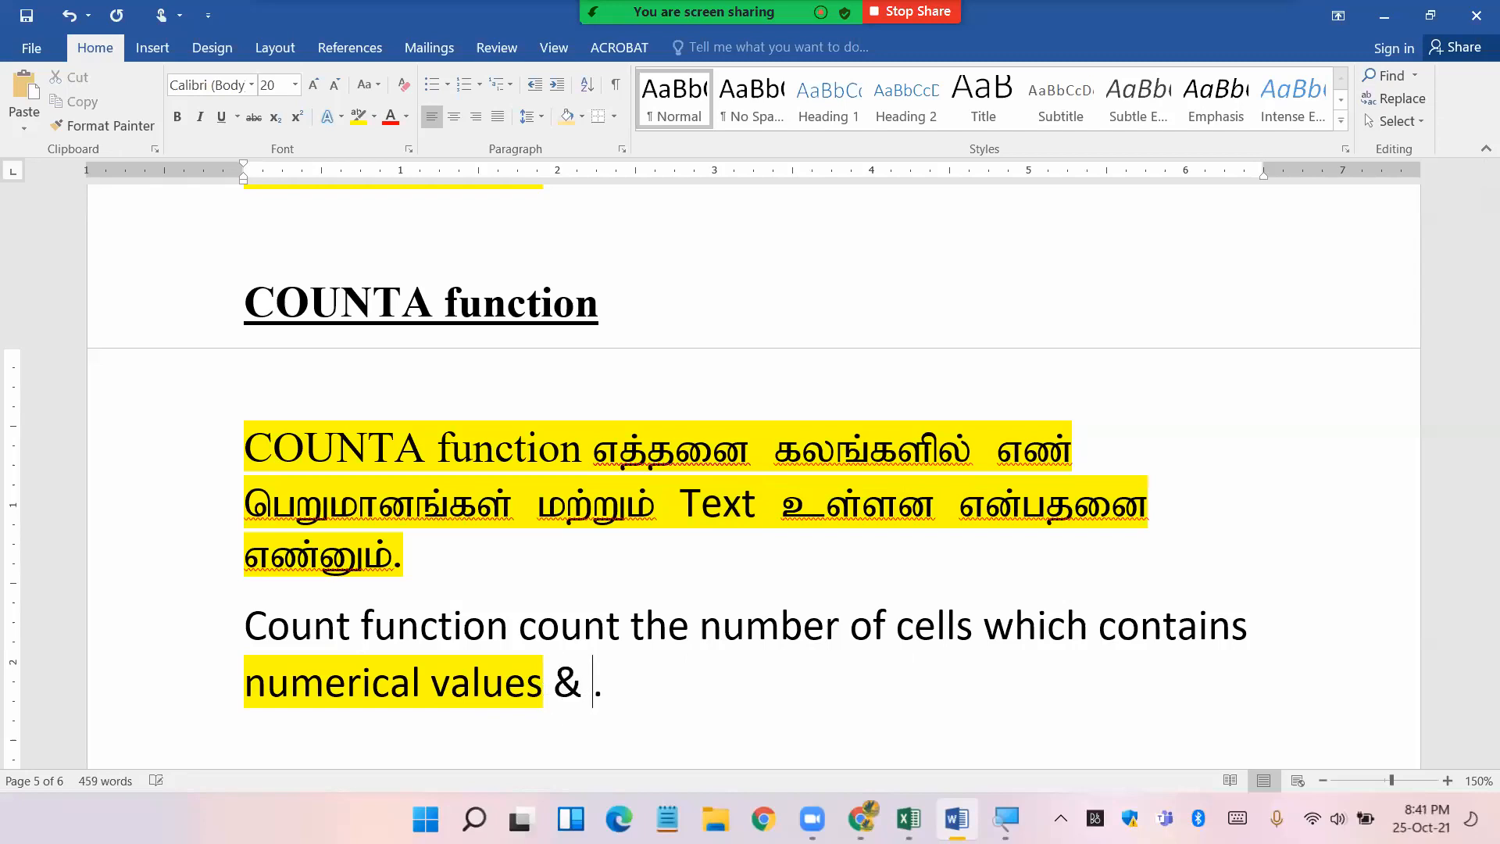
{"action": "type", "text": "on-num"}
{"action": "type", "text": "arical"}
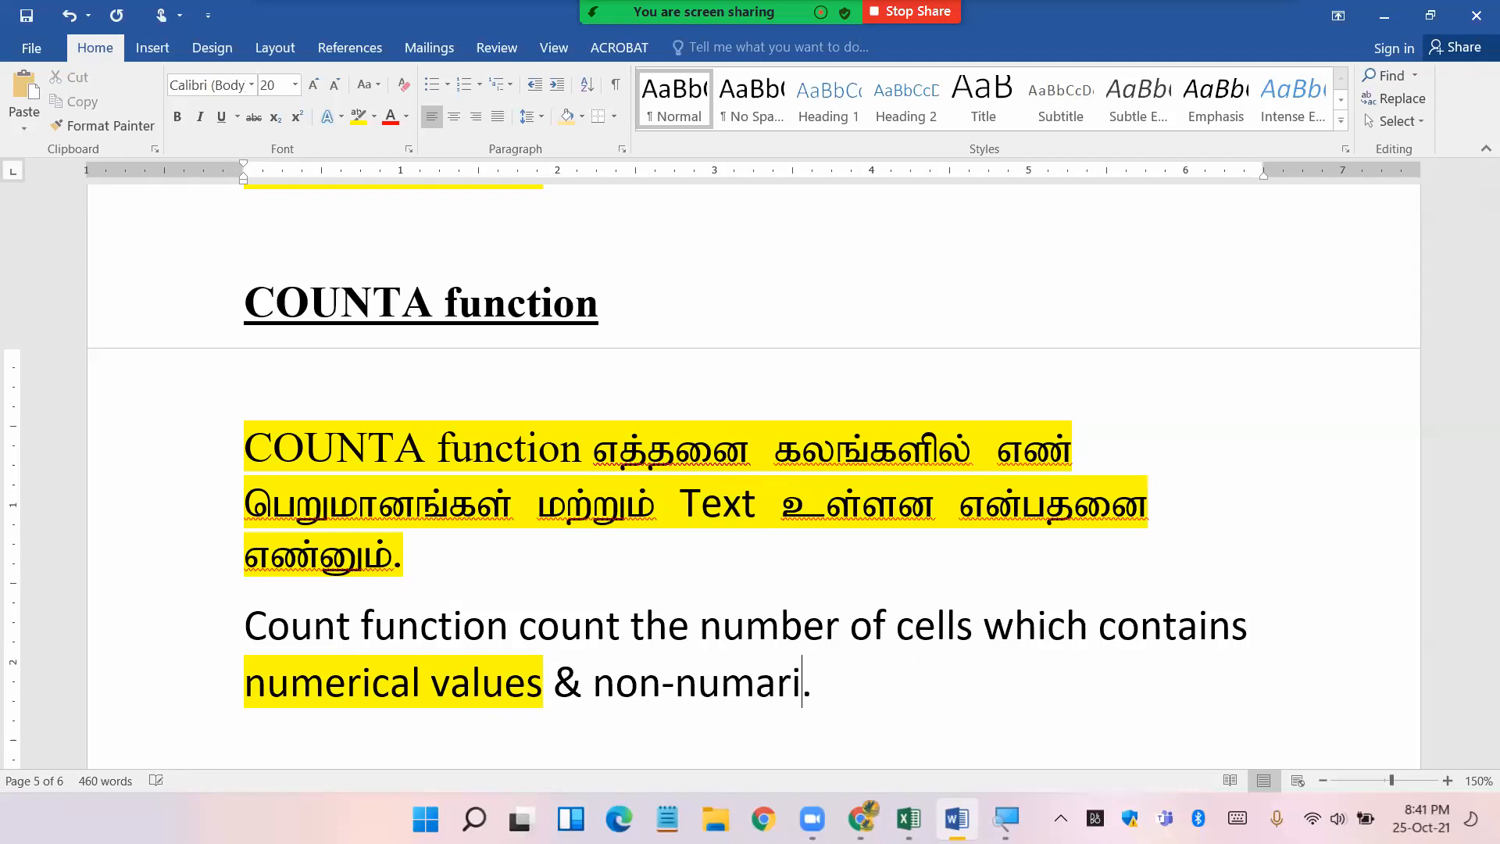
{"action": "type", "text": " valu"}
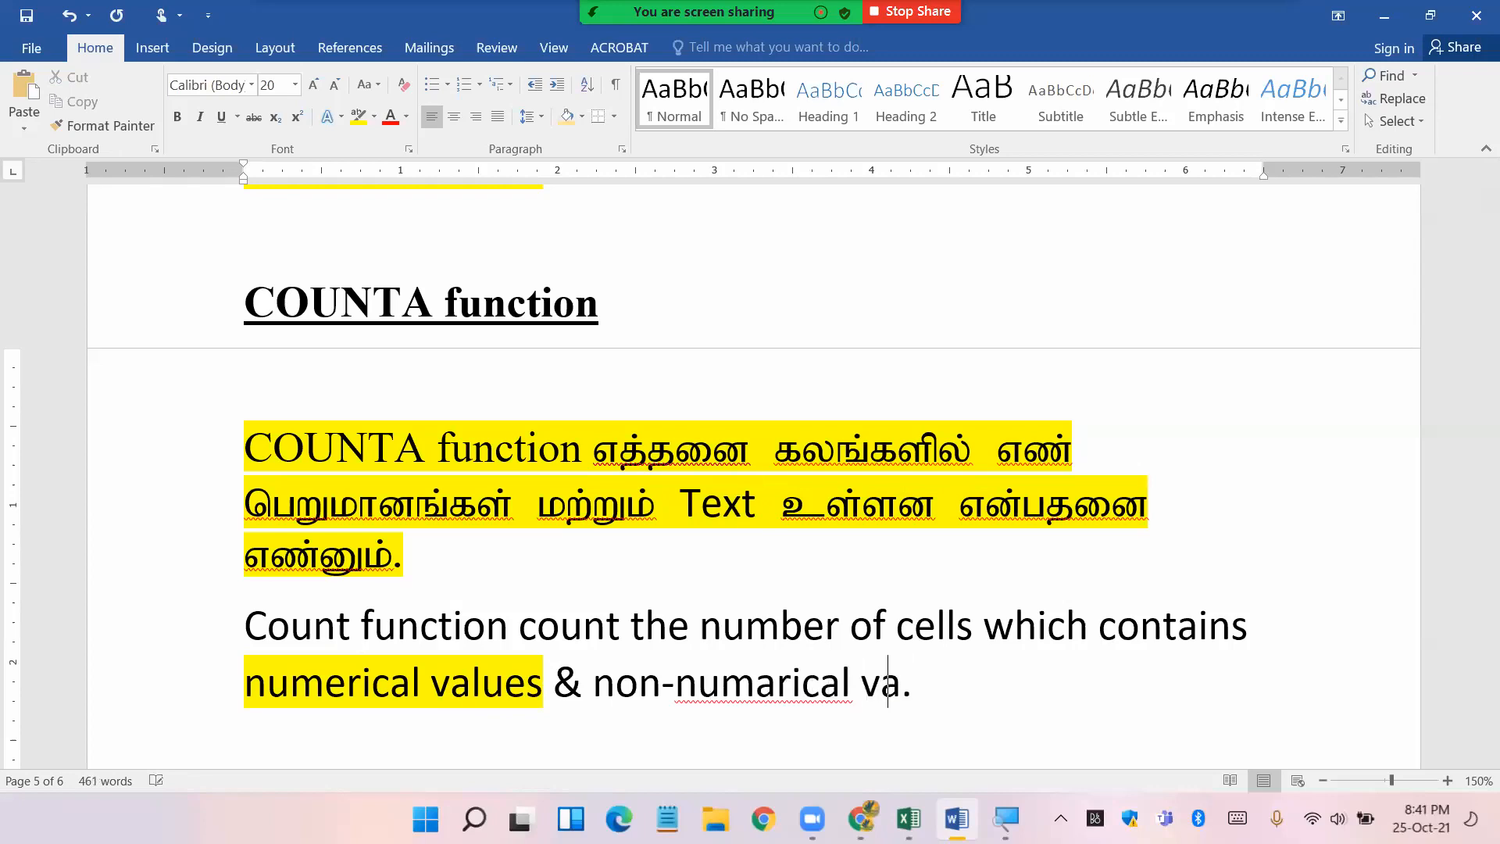
{"action": "type", "text": "es"}
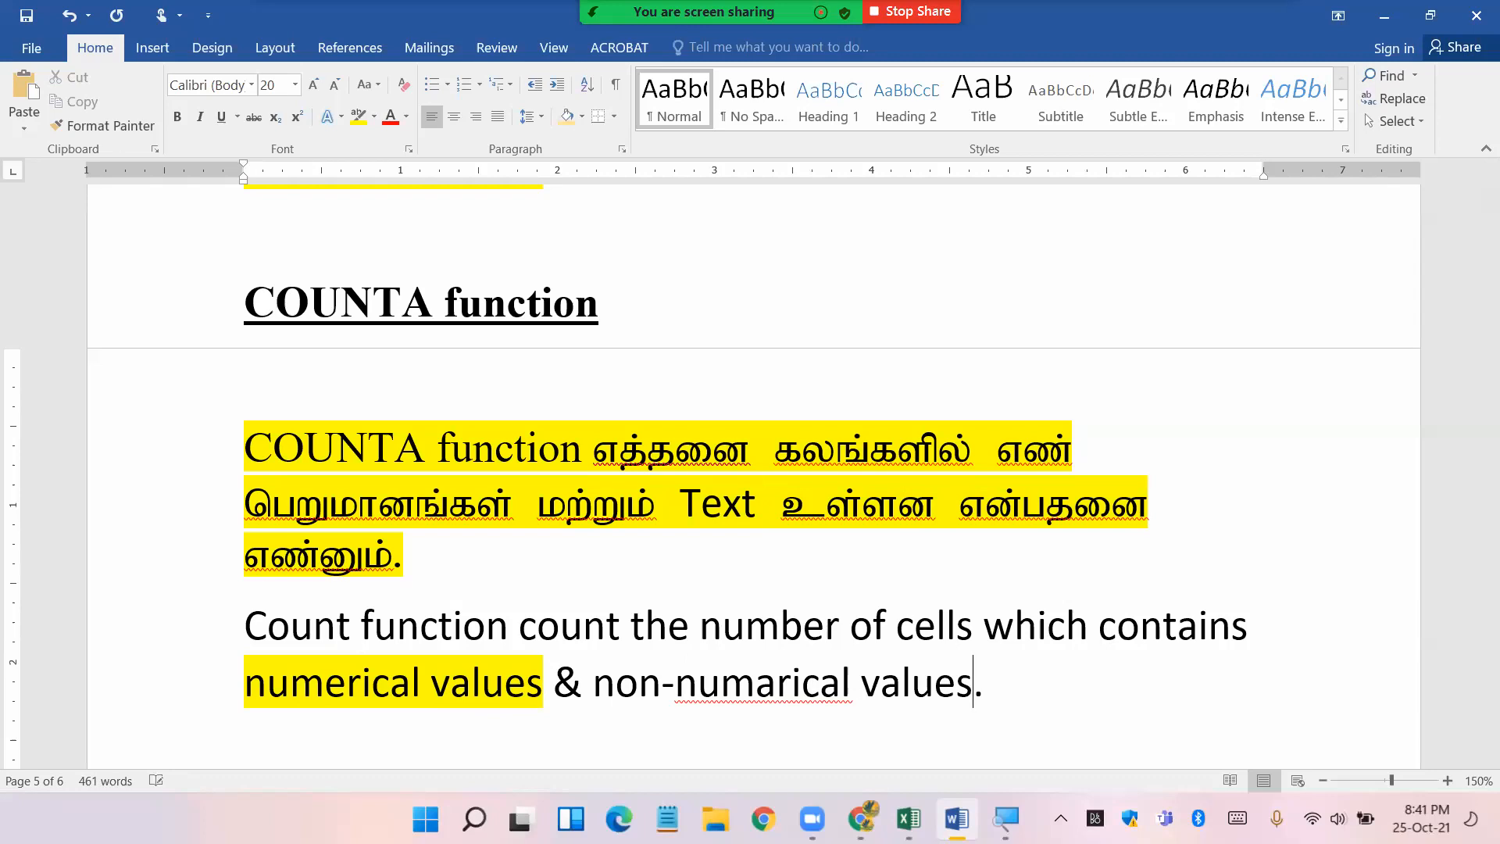
{"action": "key", "text": "End"}
{"action": "right_click", "coordinate": [830, 674]}
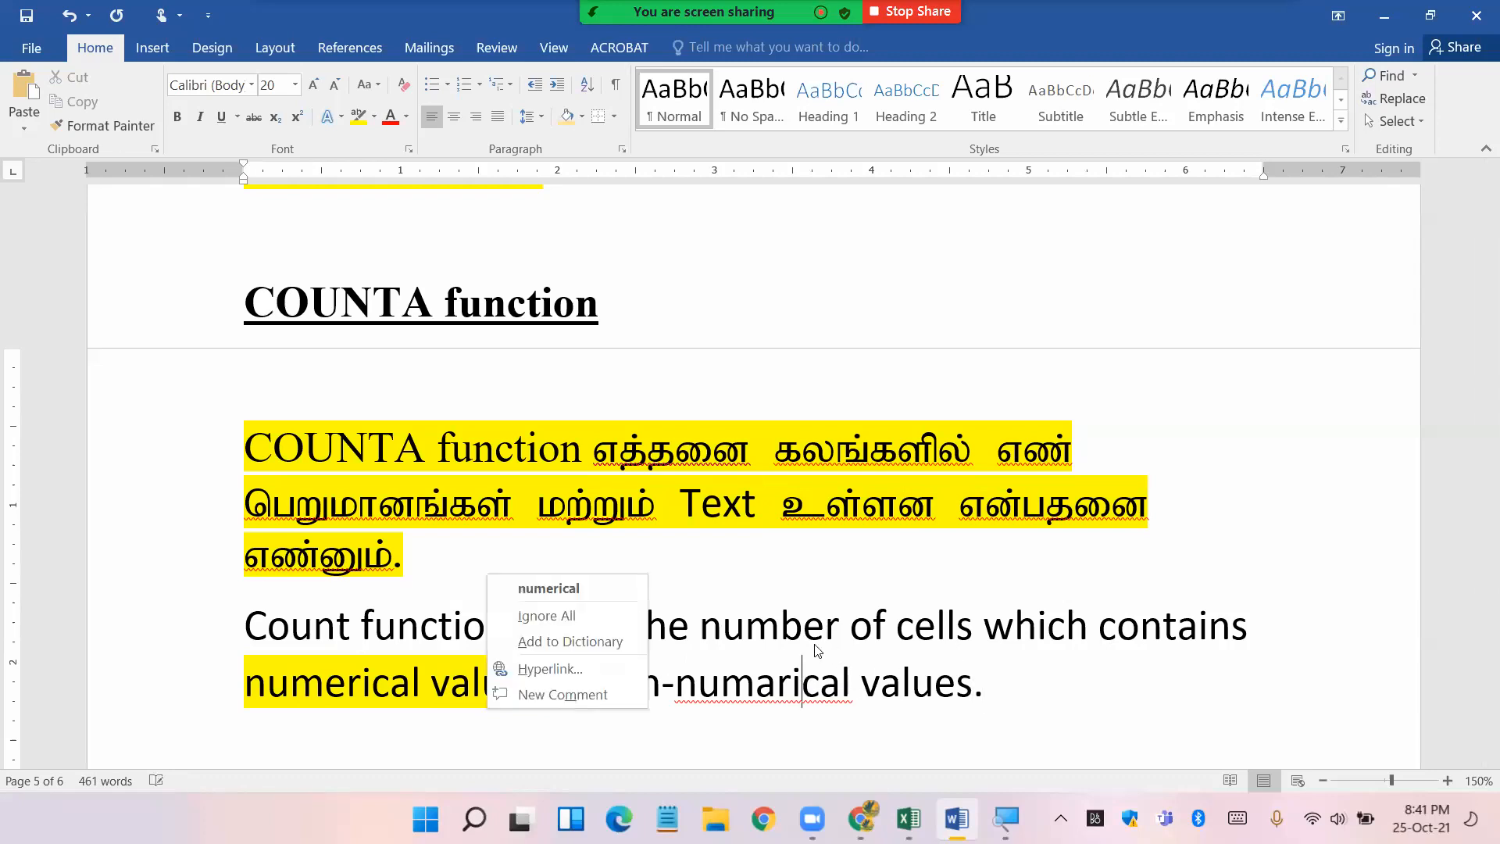
{"action": "left_click", "coordinate": [603, 591]}
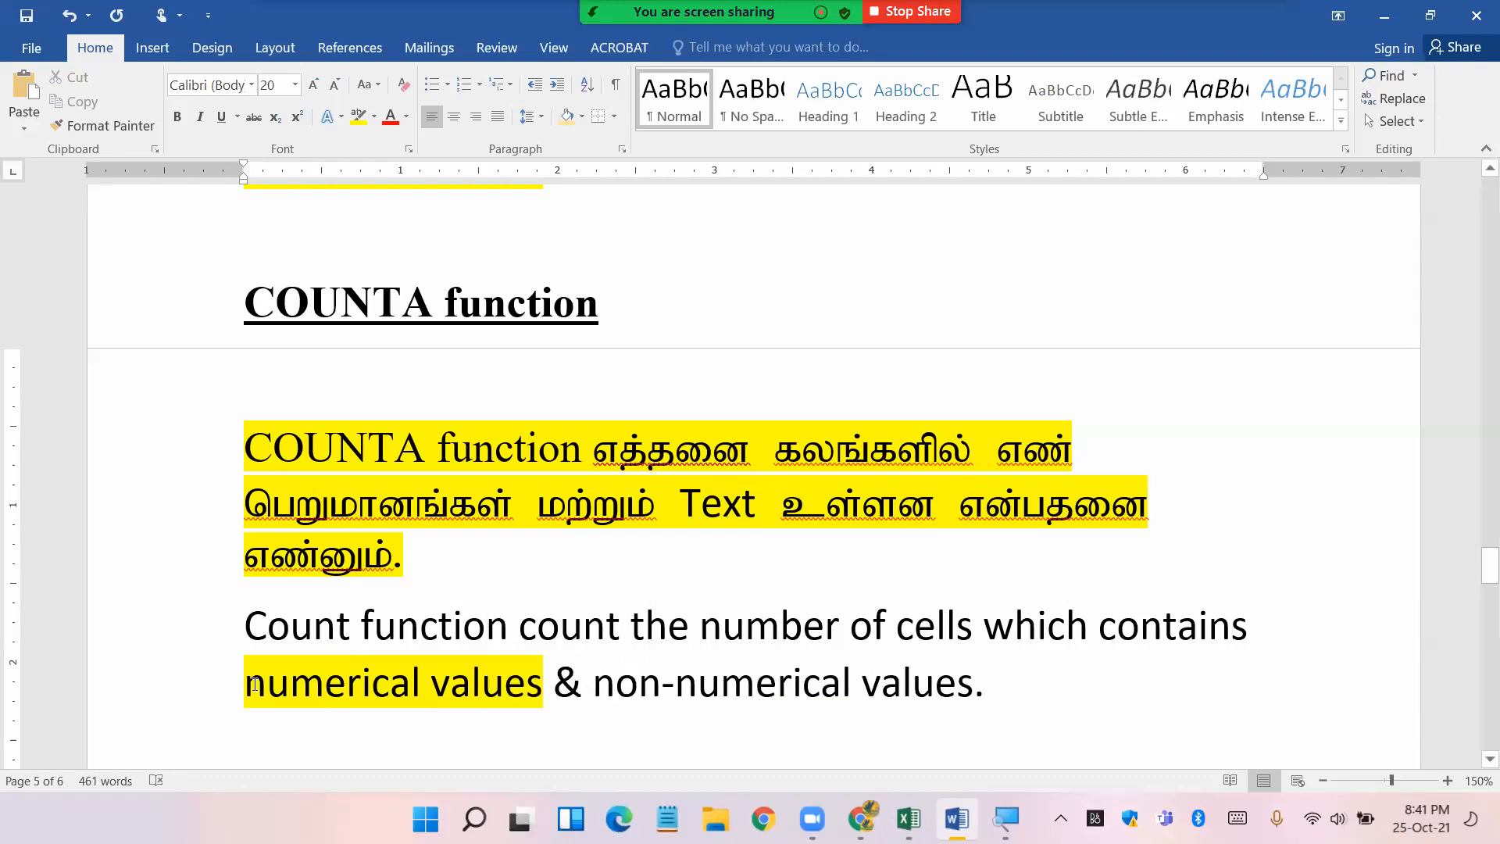
- Highlight "numerical values & non-numerical values" in yellow in the English sentence under the COUNTA heading
{"action": "left_click_drag", "start_coordinate": [249, 684], "coordinate": [972, 679]}
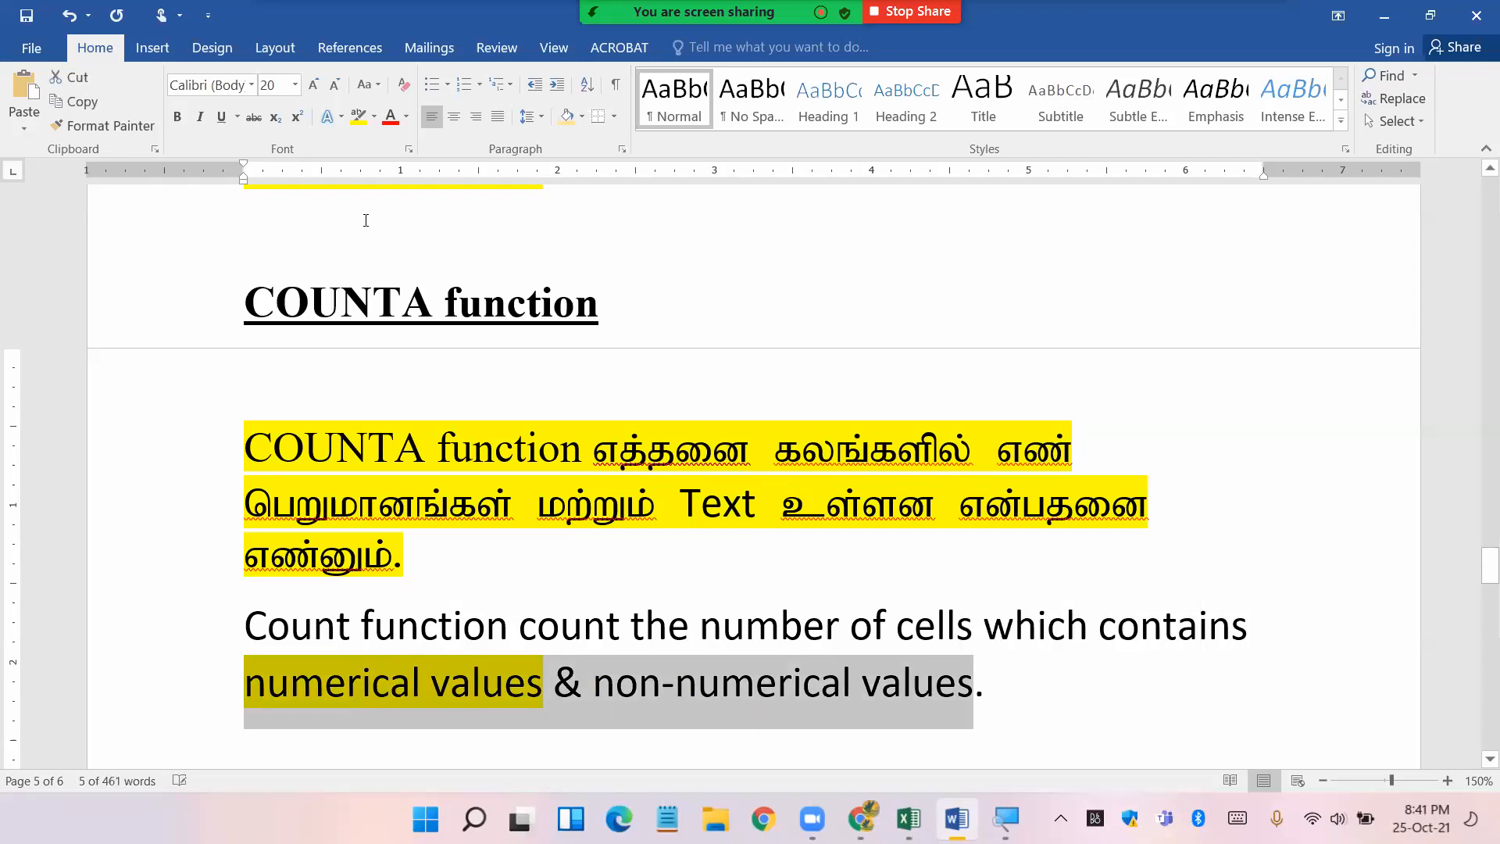
{"action": "left_click", "coordinate": [361, 117]}
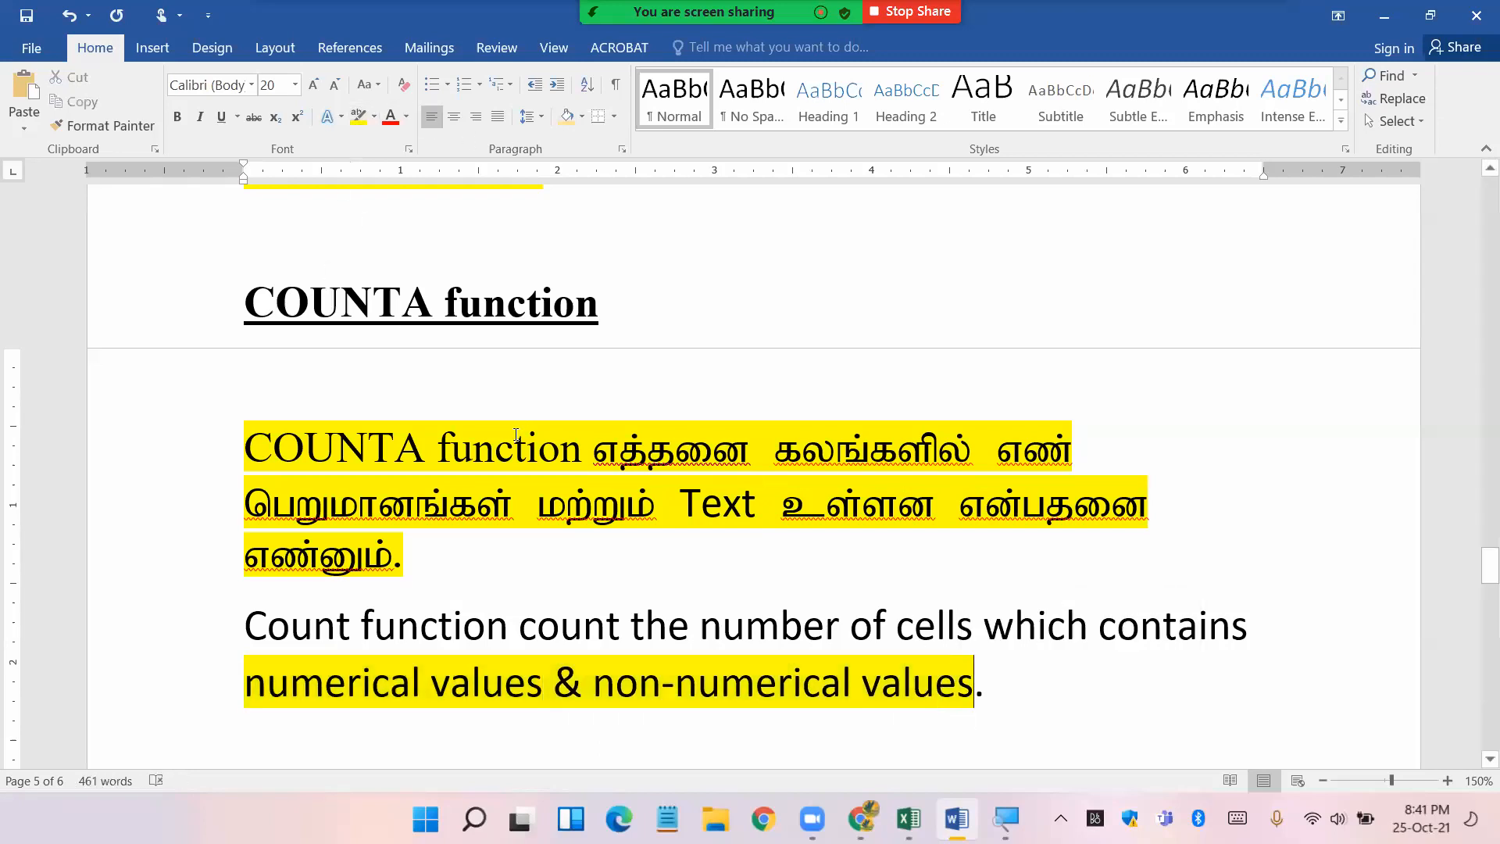
{"action": "left_click", "coordinate": [688, 508]}
{"action": "left_click_drag", "start_coordinate": [682, 504], "coordinate": [756, 506]}
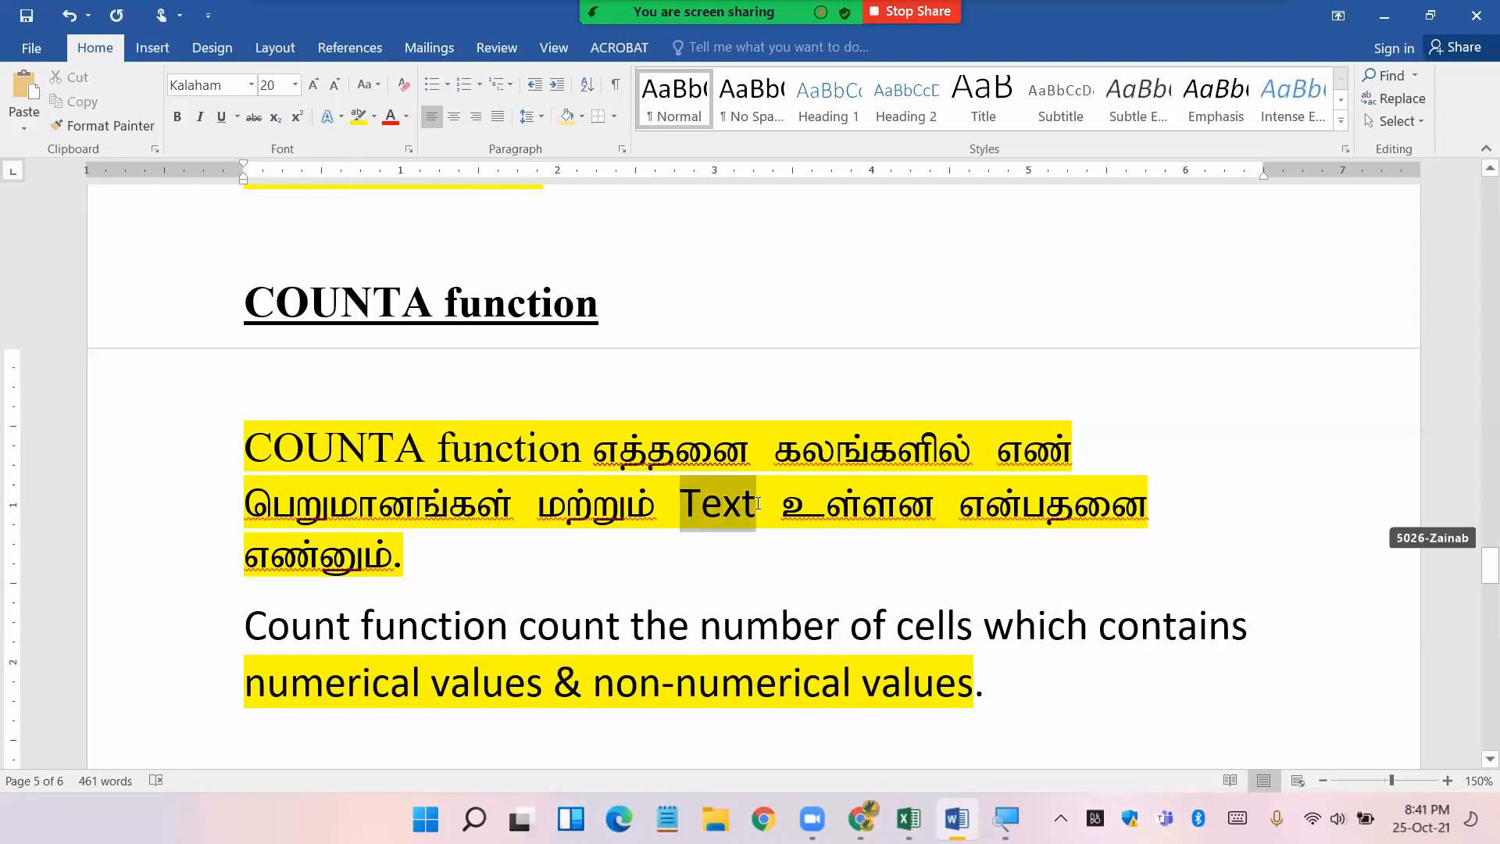
{"action": "left_click", "coordinate": [742, 579]}
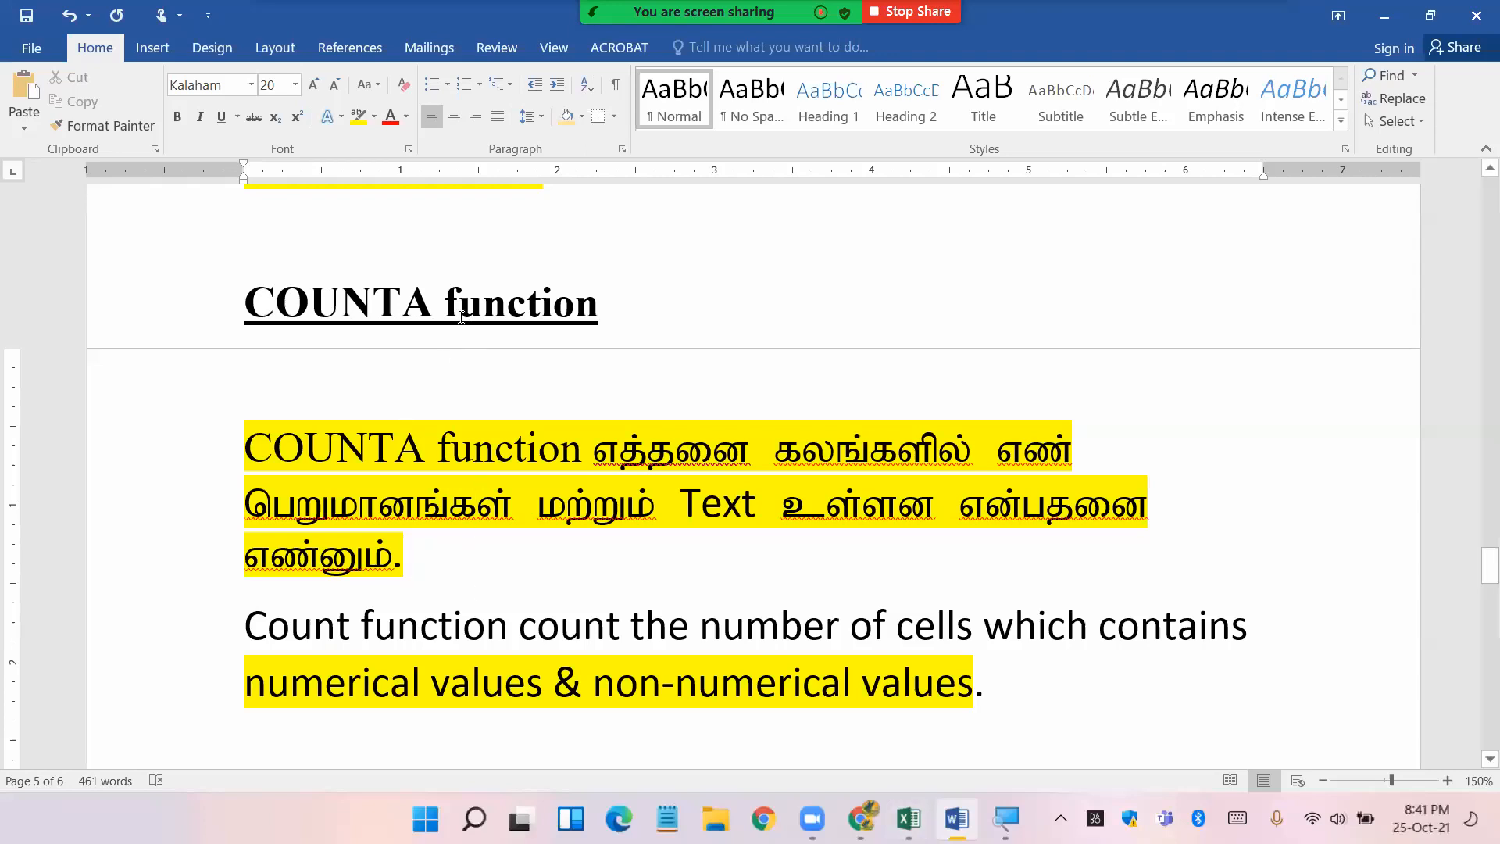
- Switch to the Excel workbook and change the formula in D10 to =COUNTA(D2:D9)
{"action": "left_click_drag", "start_coordinate": [427, 305], "coordinate": [251, 326]}
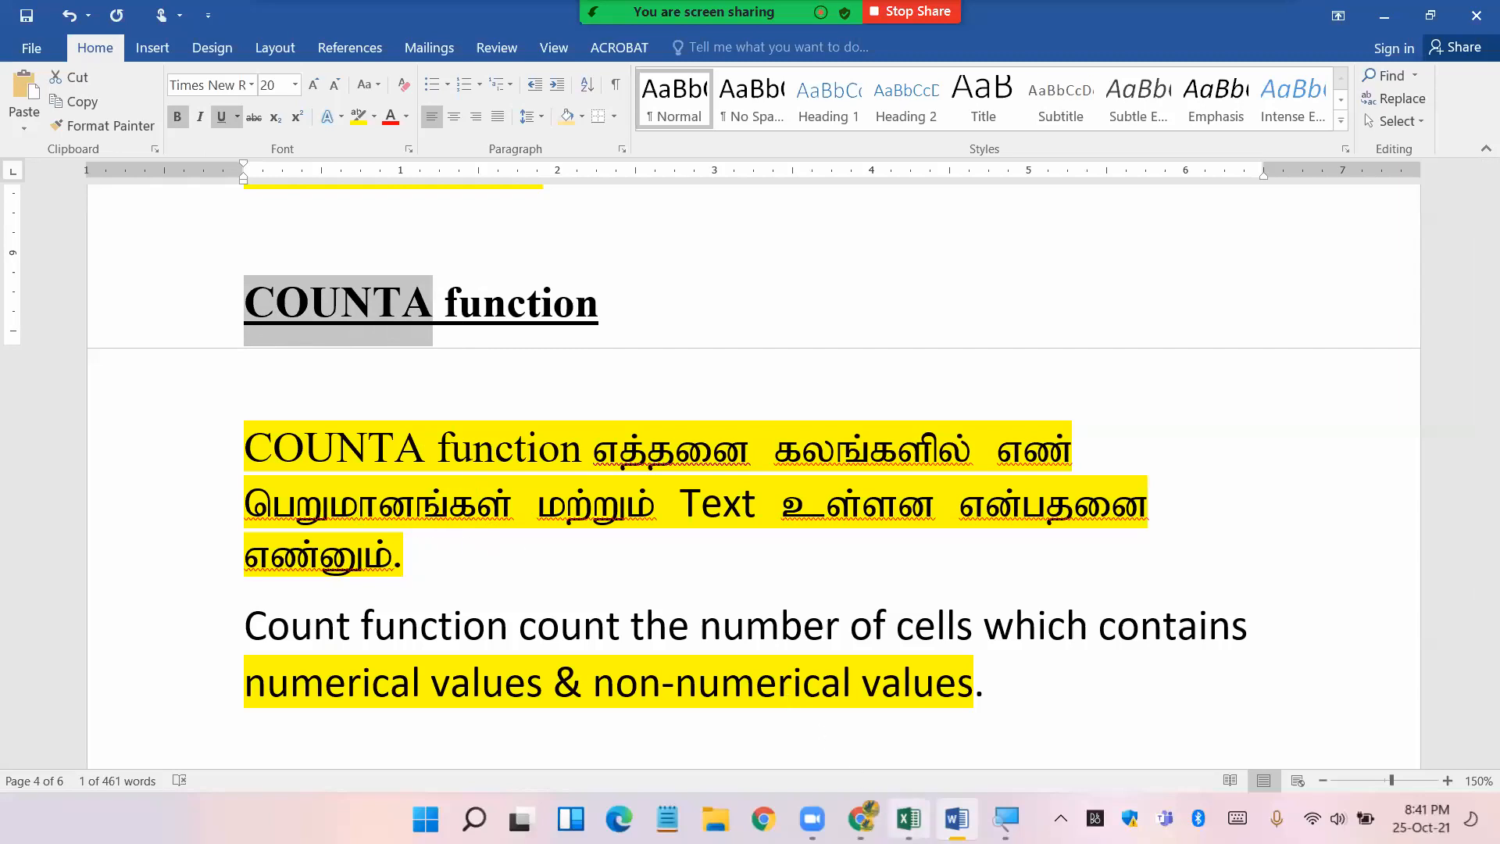
{"action": "left_click", "coordinate": [909, 819]}
{"action": "double_click", "coordinate": [510, 648]}
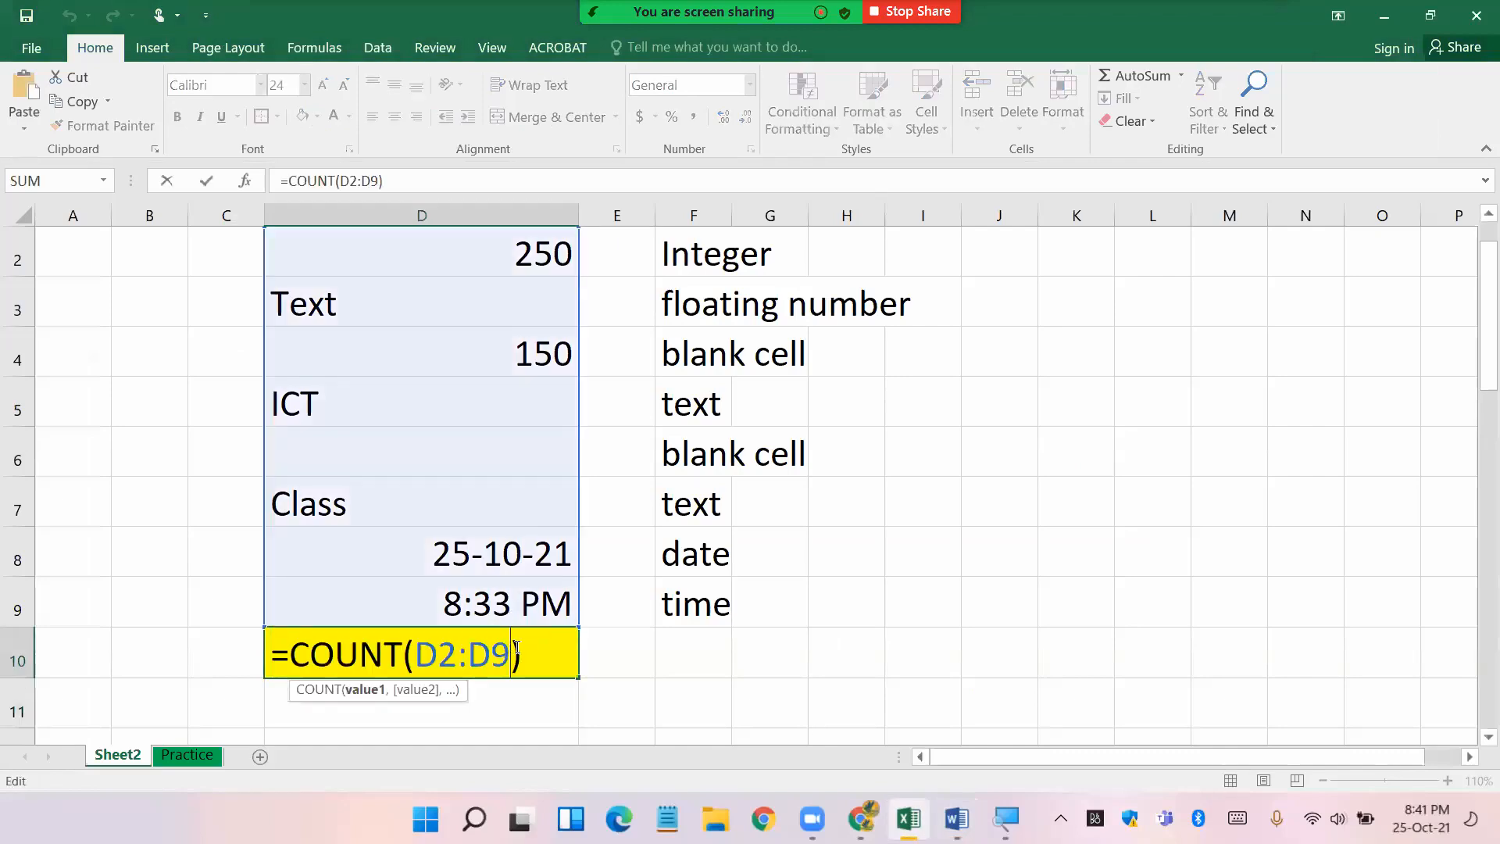
{"action": "left_click", "coordinate": [397, 655]}
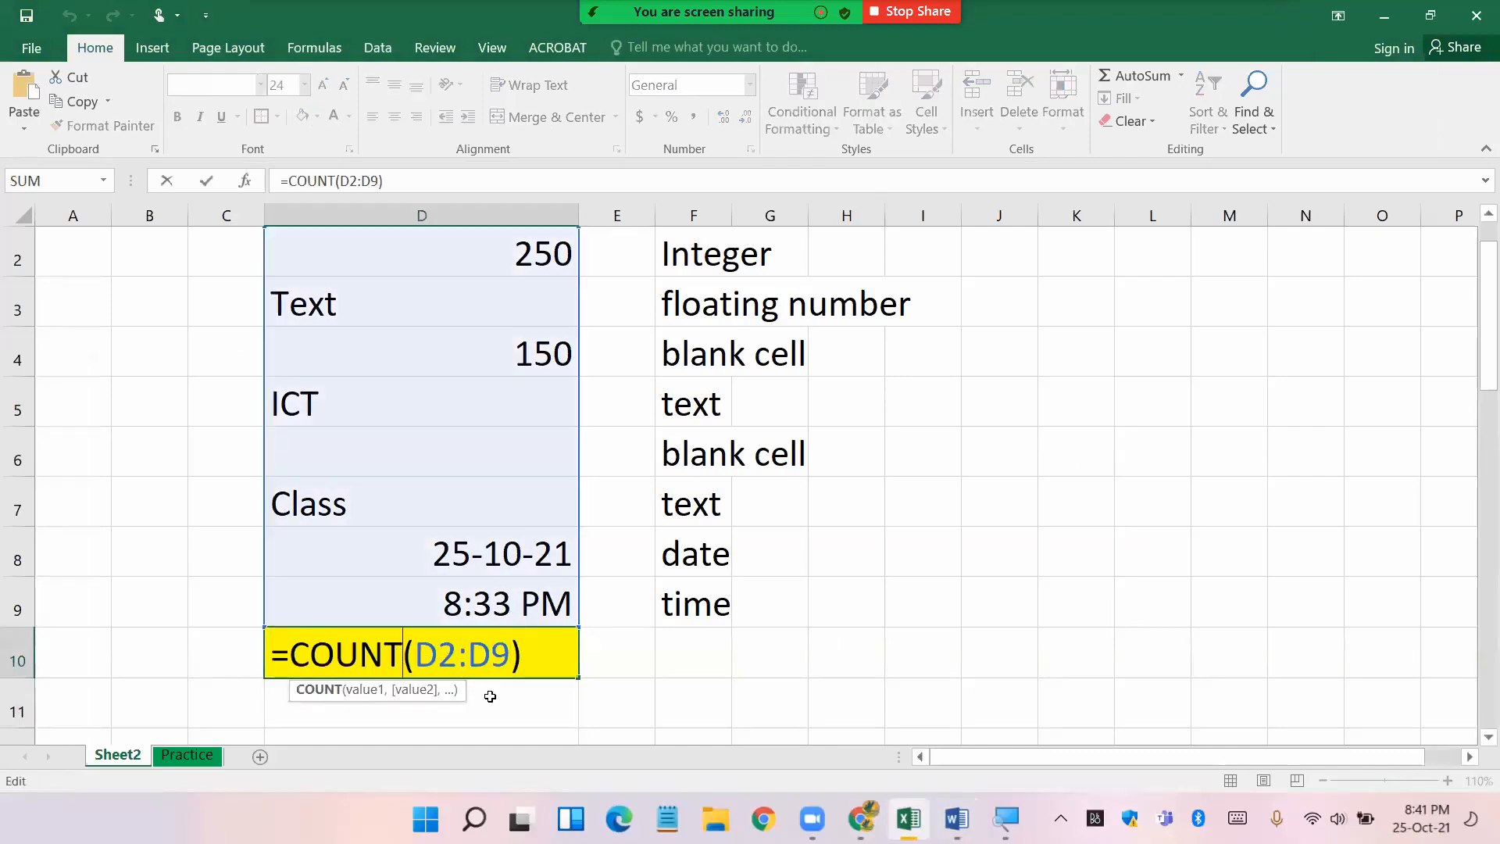
{"action": "type", "text": "A"}
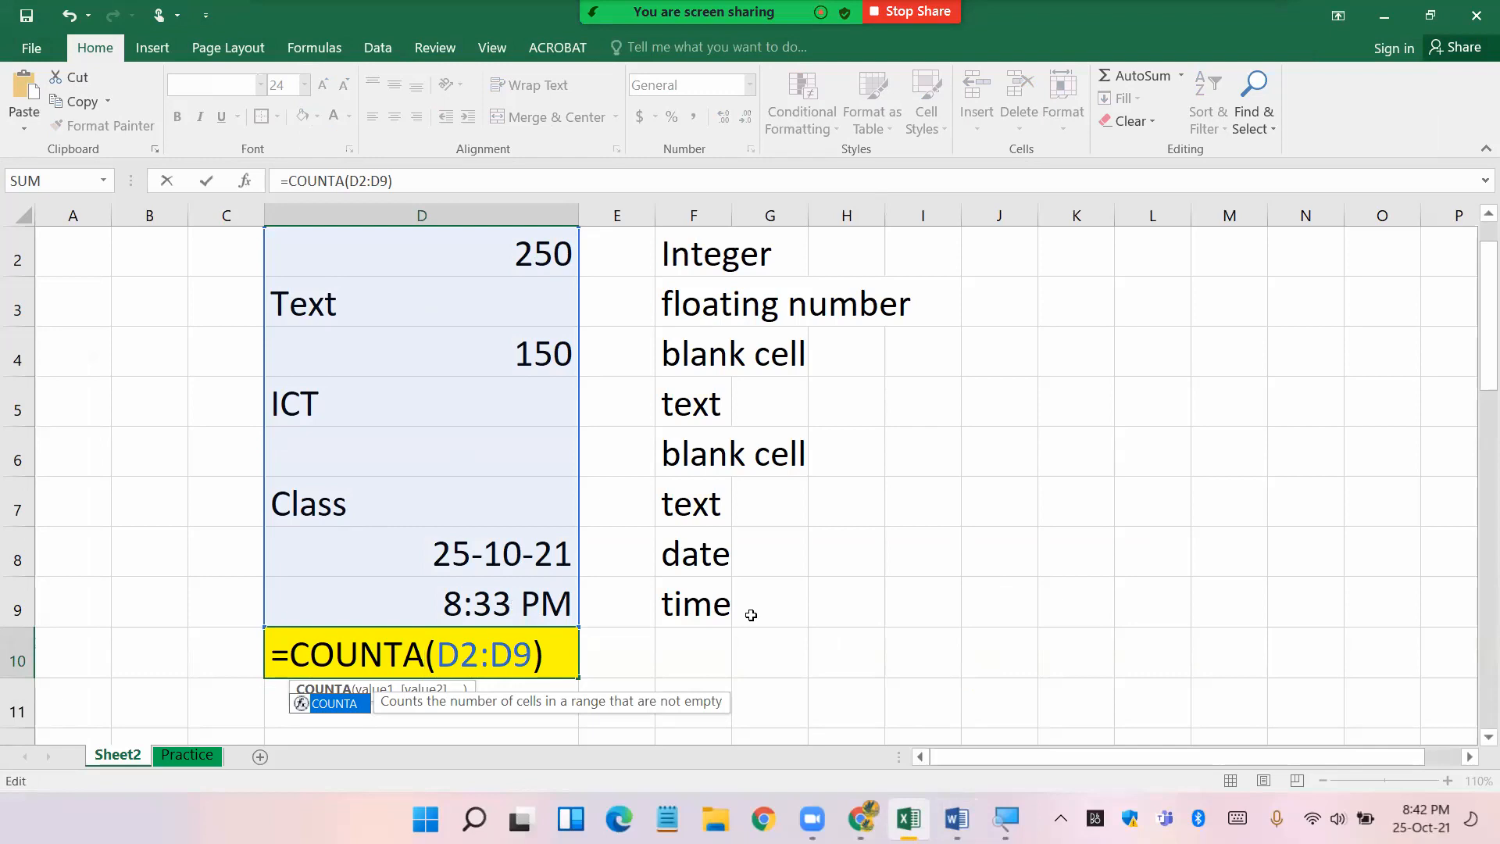
{"action": "key", "text": "Return"}
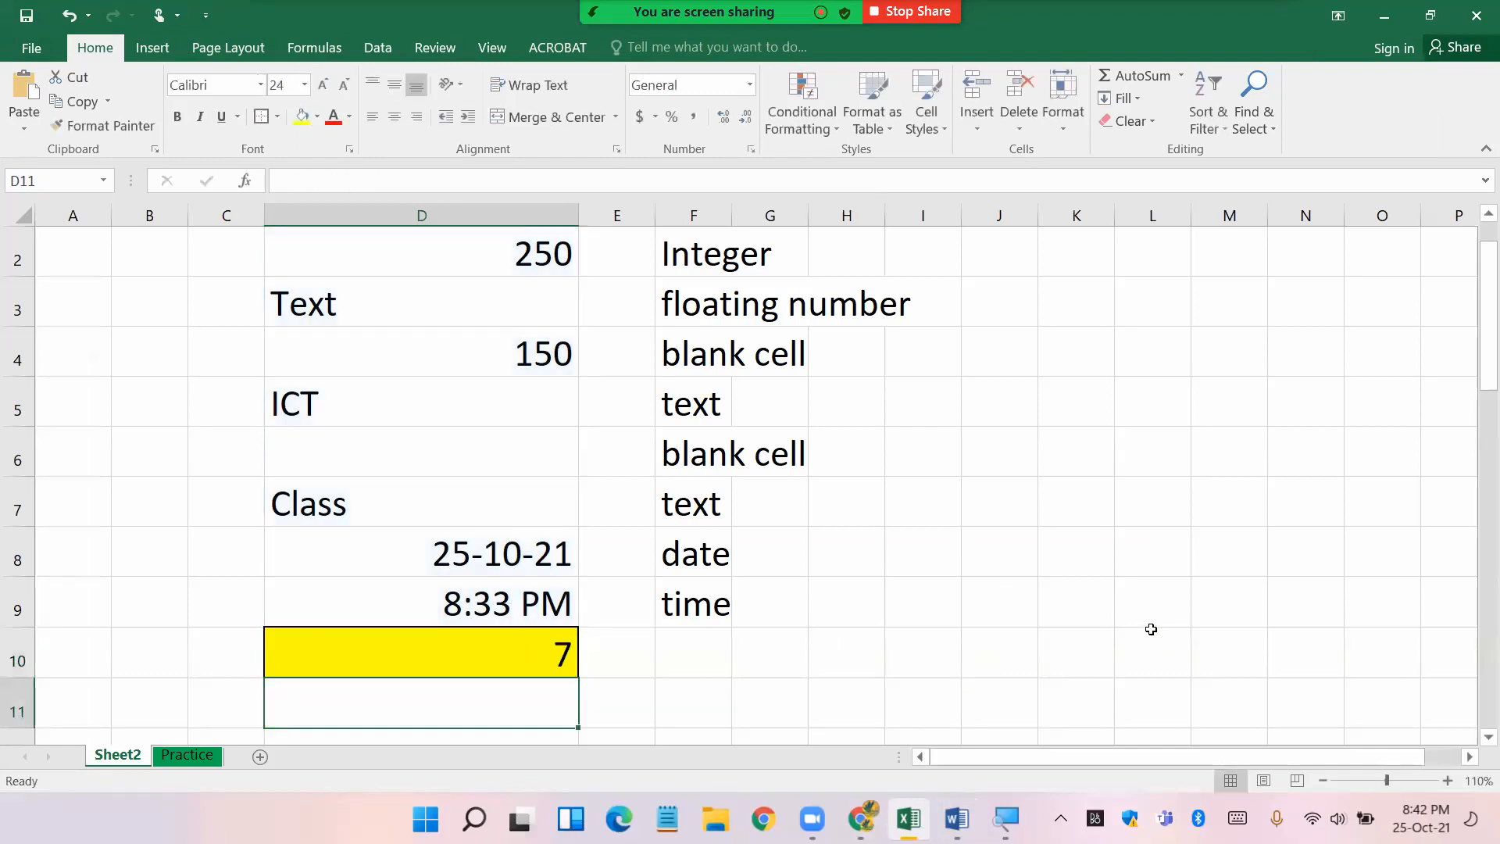
{"action": "left_click", "coordinate": [522, 658]}
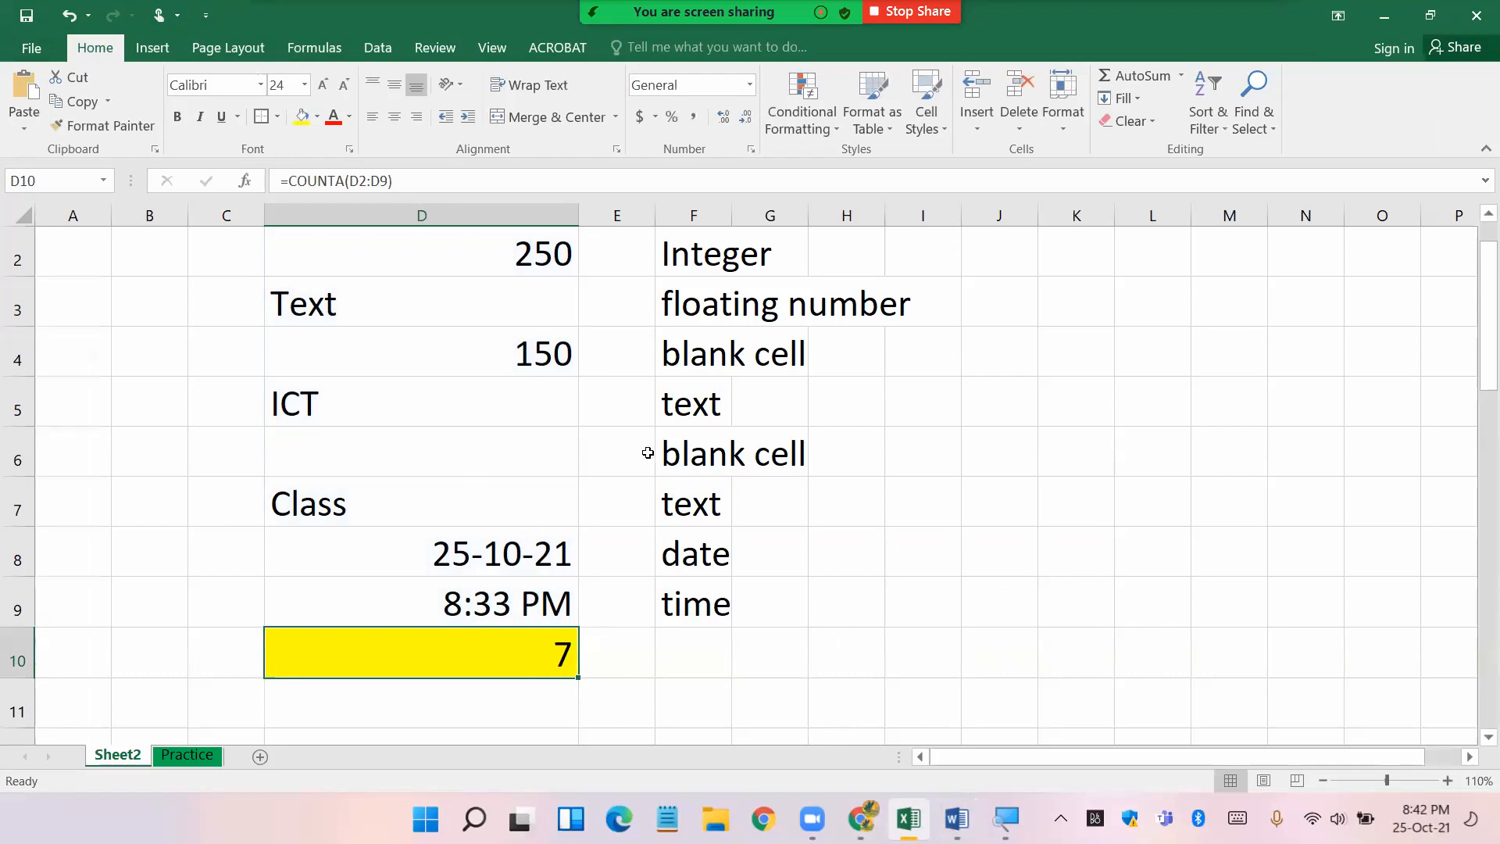
- Enter the test text "vhgcvhgcv" in blank cell D6 to try the COUNTA formula on a filled cell
{"action": "left_click", "coordinate": [1323, 781]}
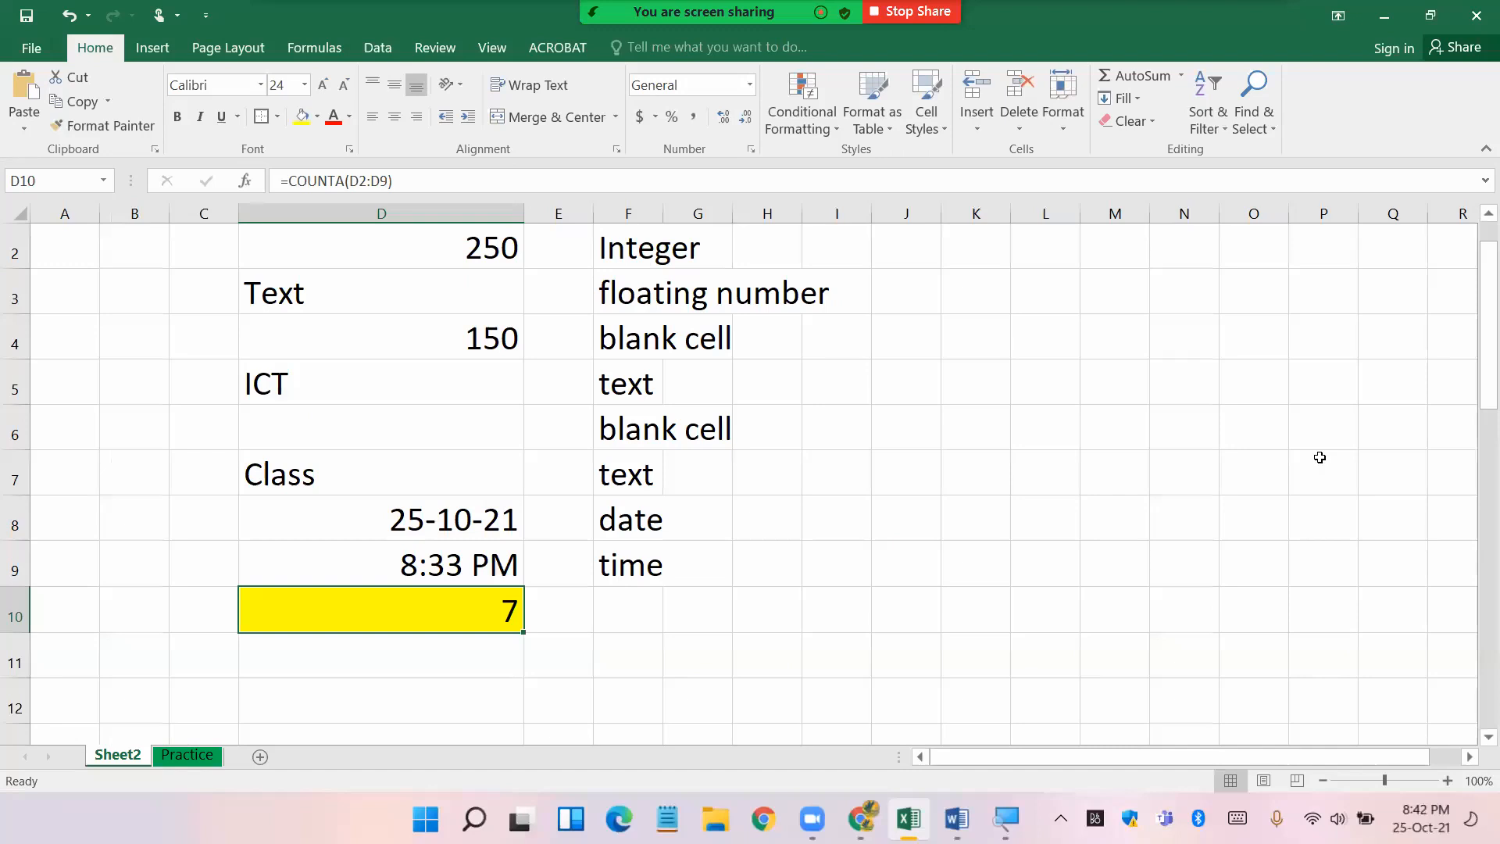
{"action": "left_click_drag", "start_coordinate": [1479, 319], "coordinate": [1477, 300]}
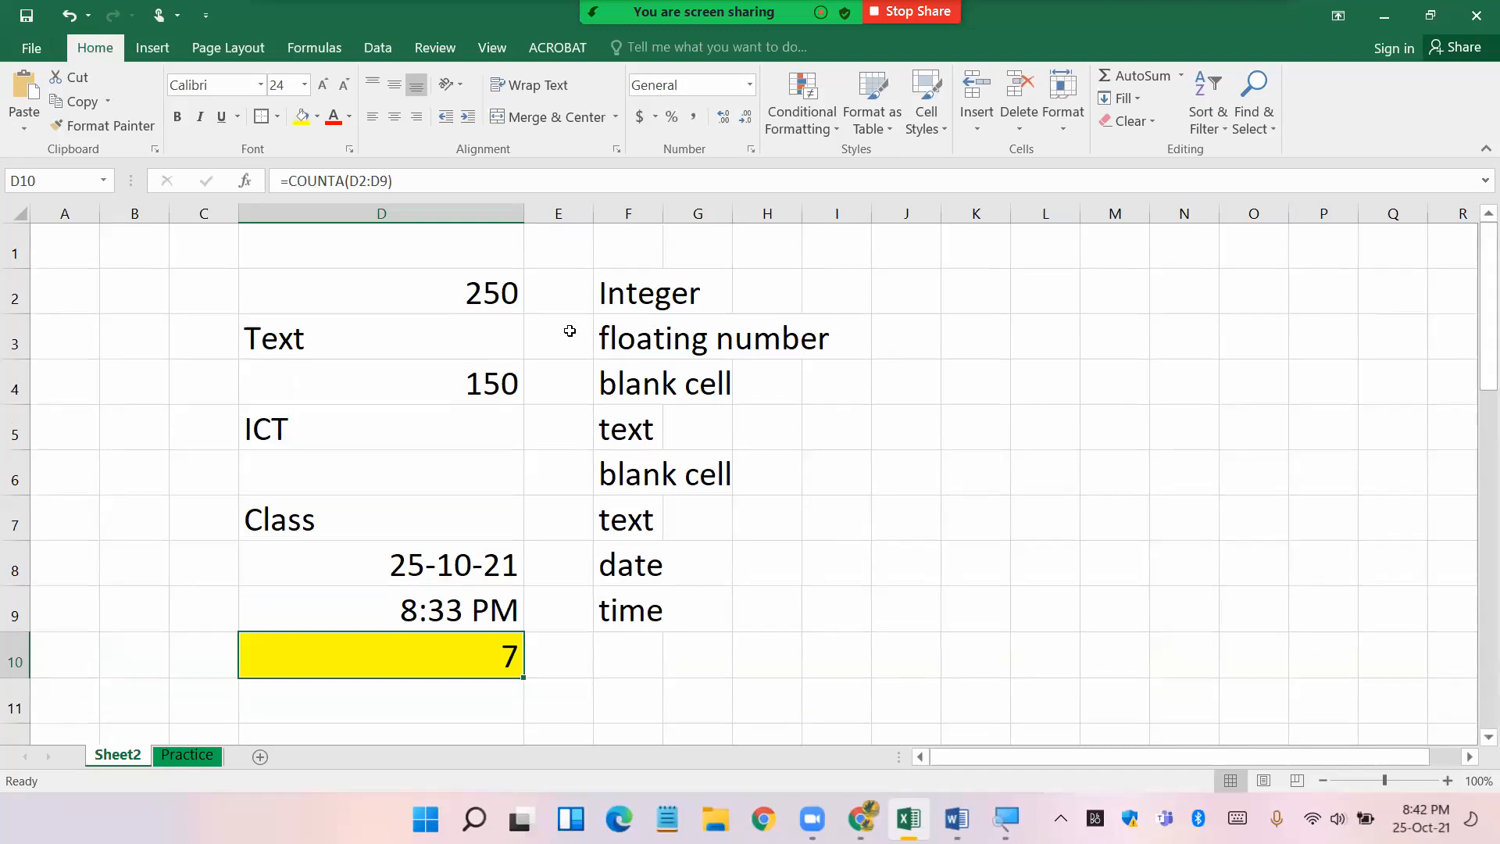
{"action": "left_click", "coordinate": [368, 482]}
{"action": "double_click", "coordinate": [366, 472]}
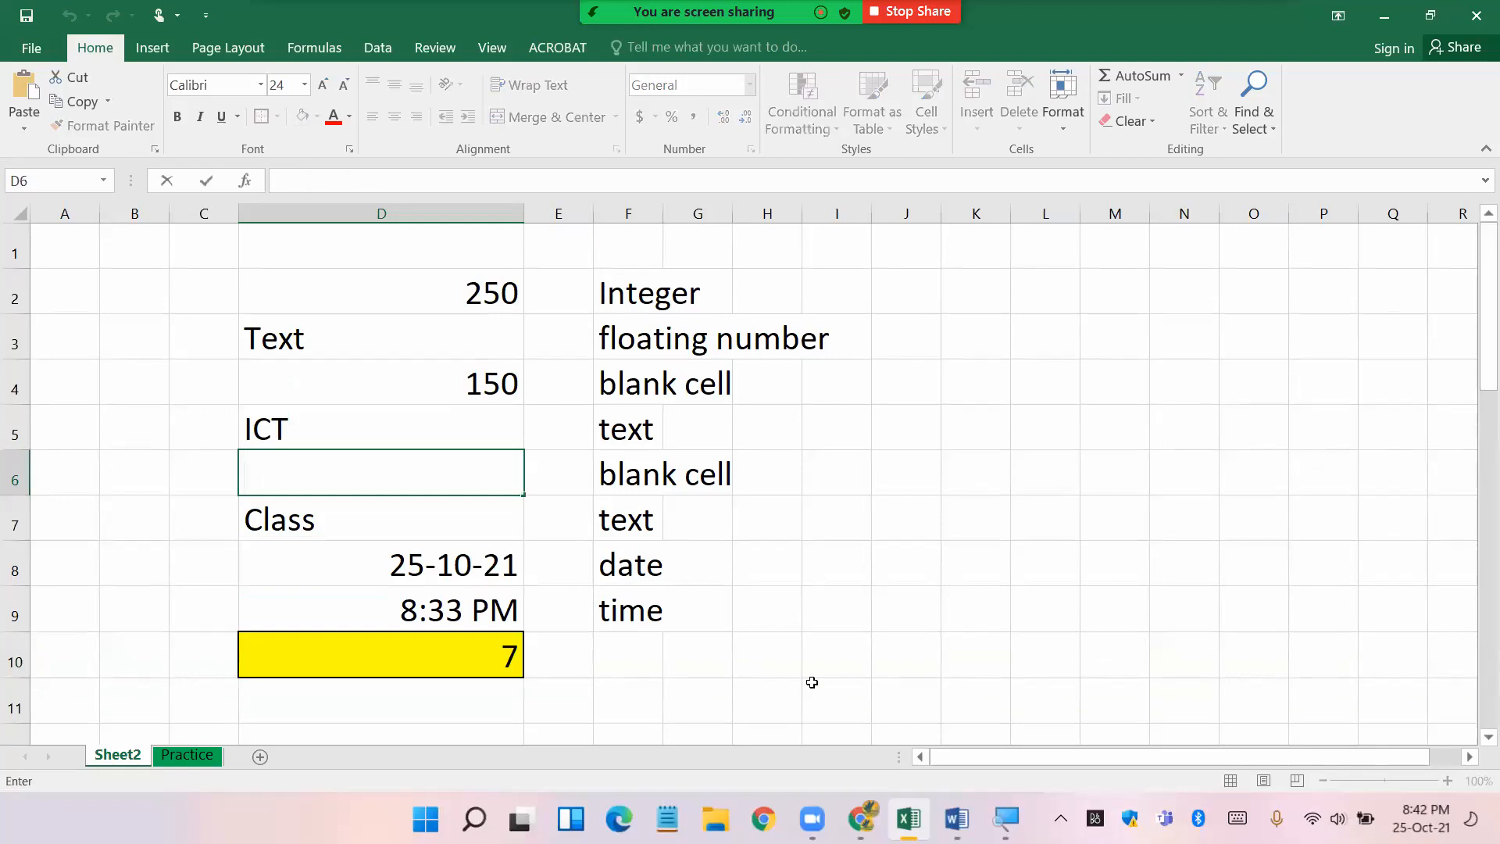
{"action": "left_click", "coordinate": [894, 681]}
{"action": "left_click", "coordinate": [432, 474]}
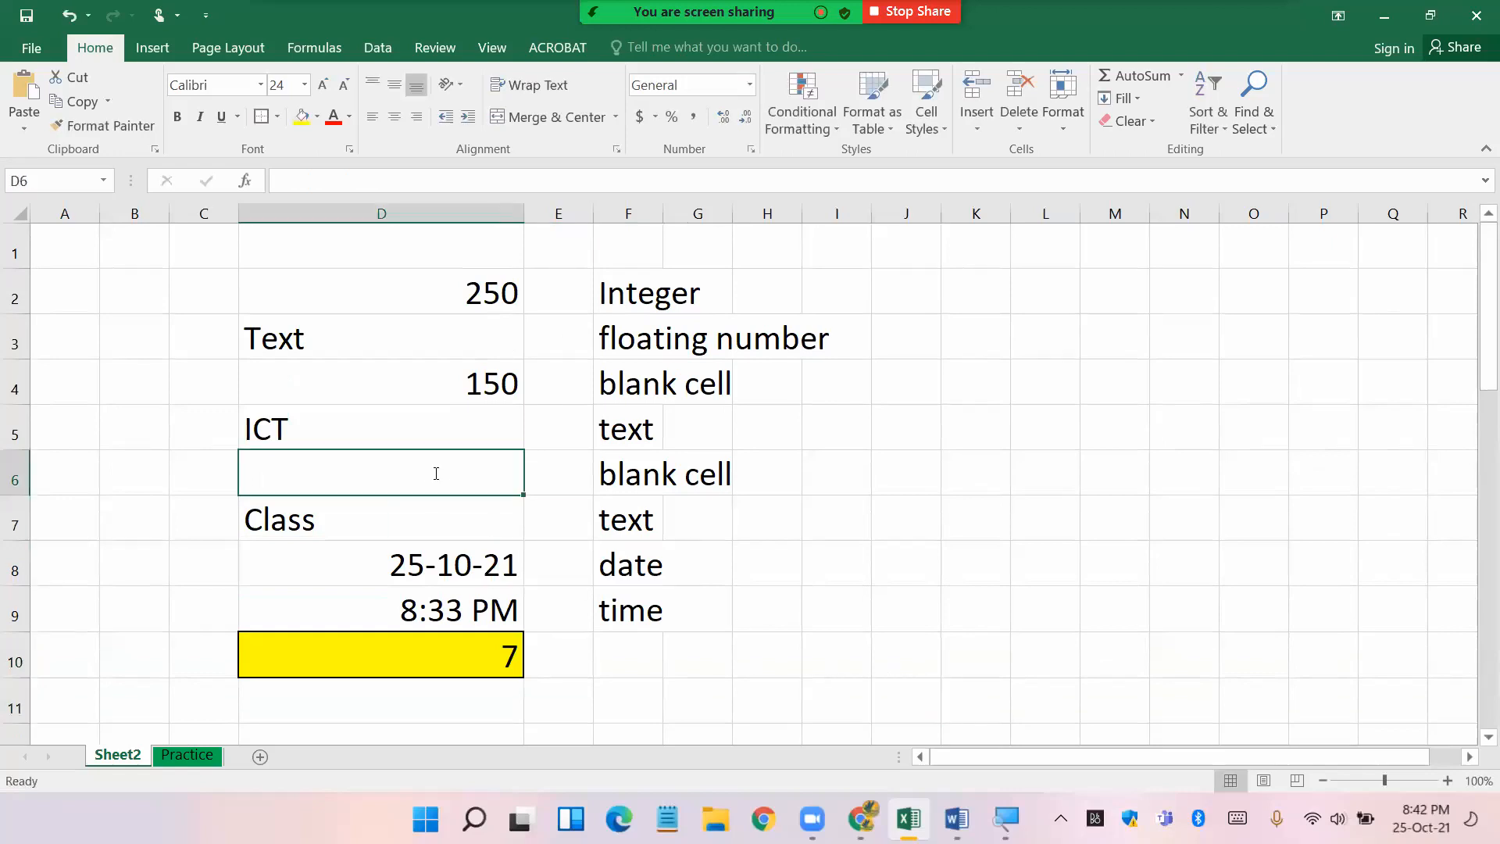
{"action": "type", "text": "vhgcvhgcv"}
{"action": "key", "text": "Return"}
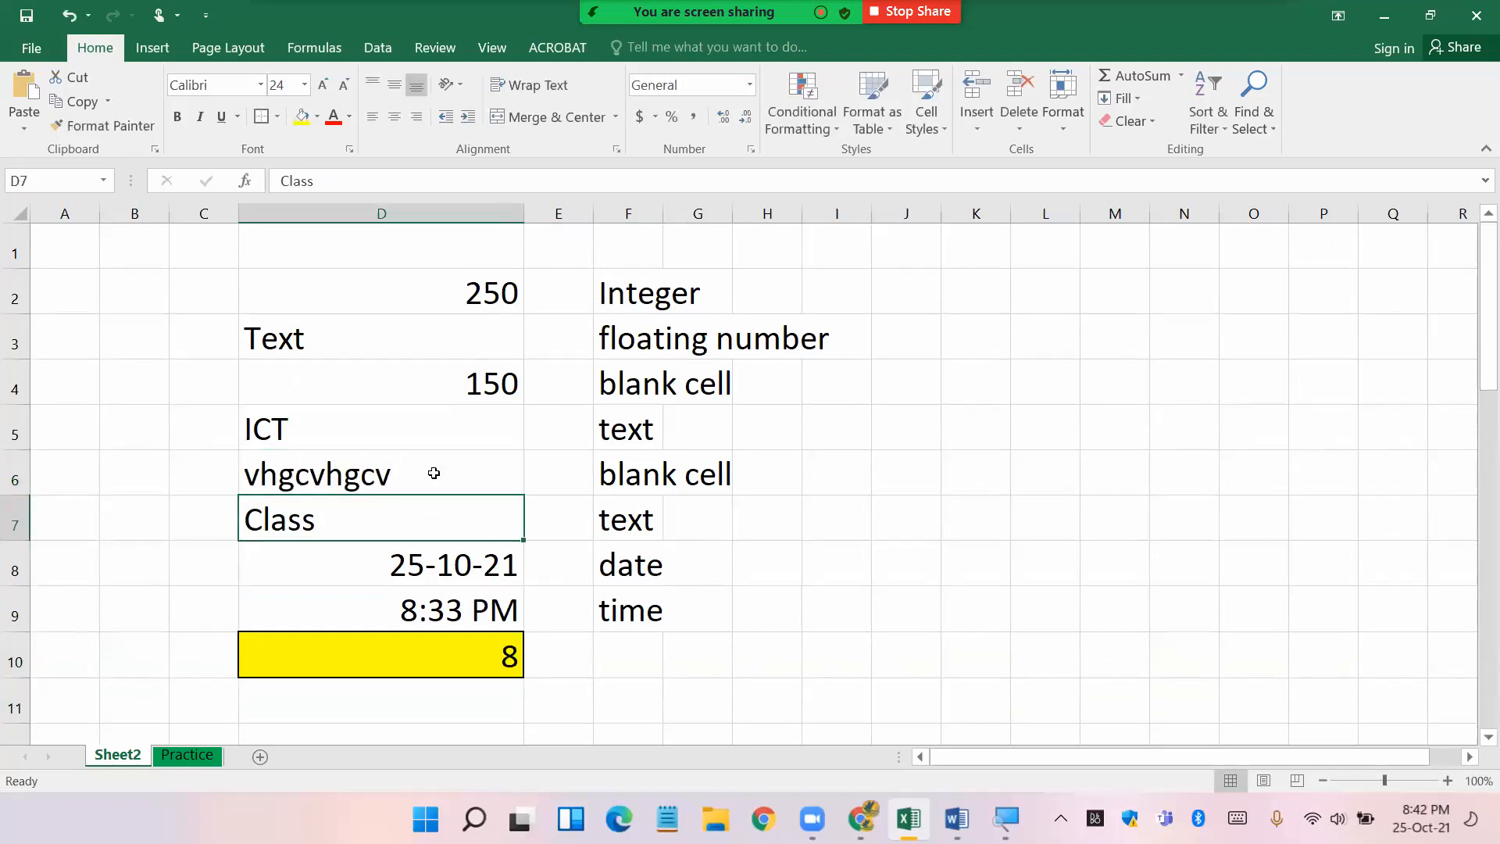
- Clear the test text from cell D6 and select the COUNTA formula cell D10
{"action": "left_click", "coordinate": [412, 480]}
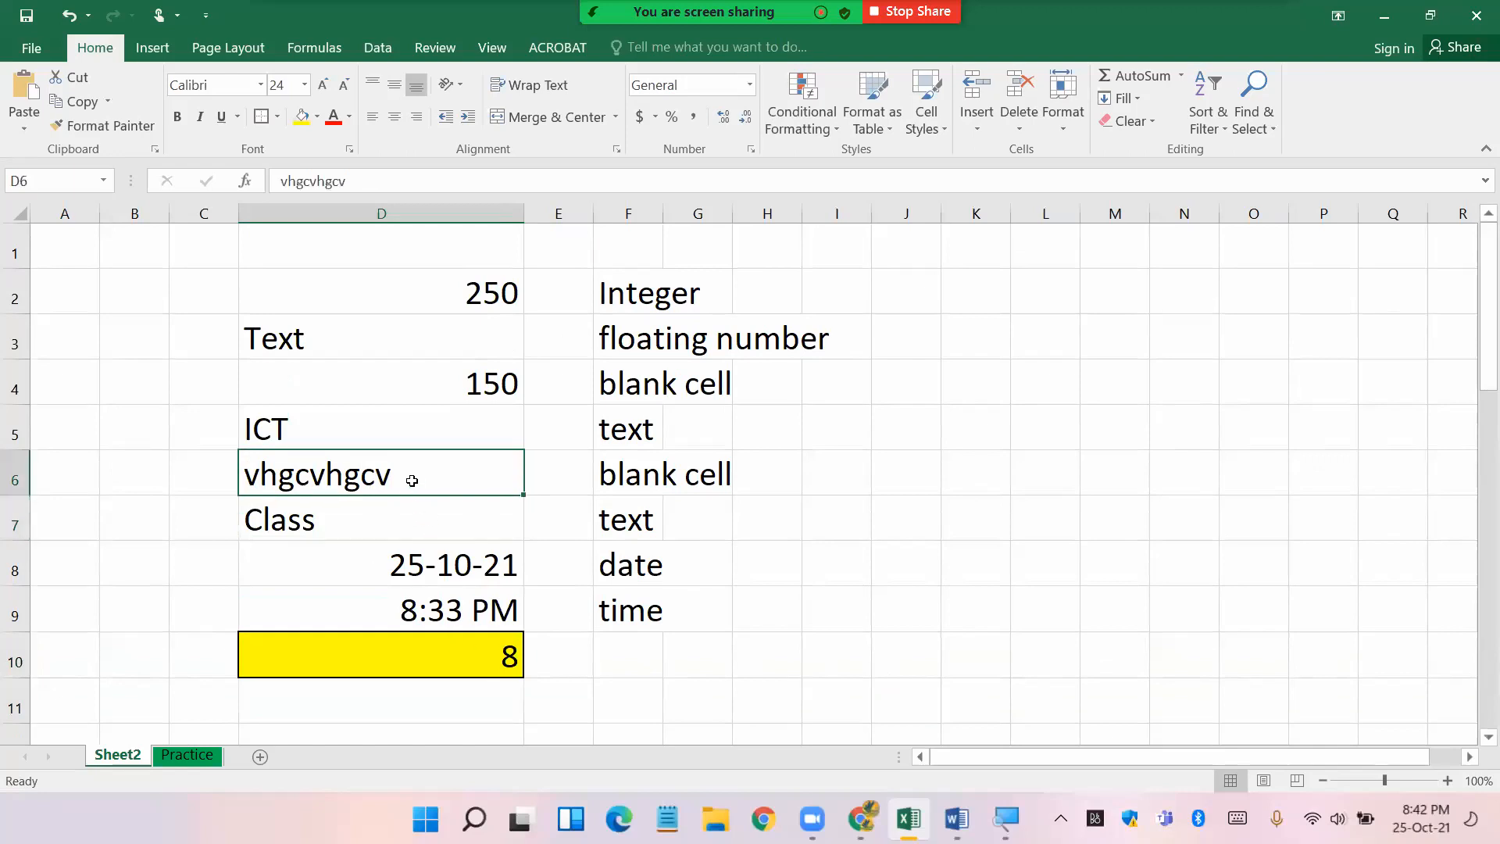
{"action": "key", "text": "Delete"}
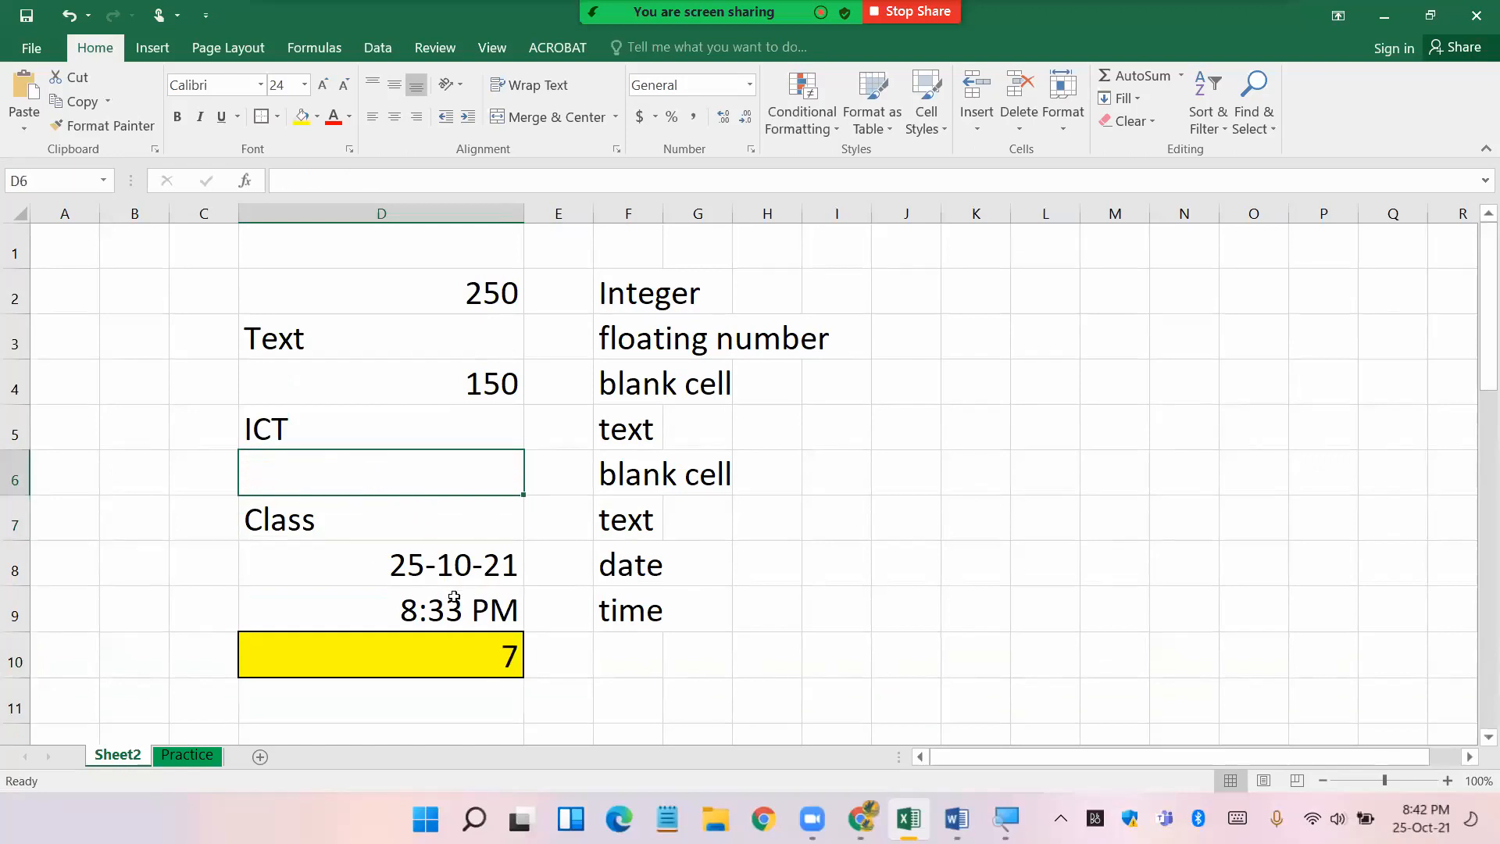
{"action": "left_click", "coordinate": [465, 660]}
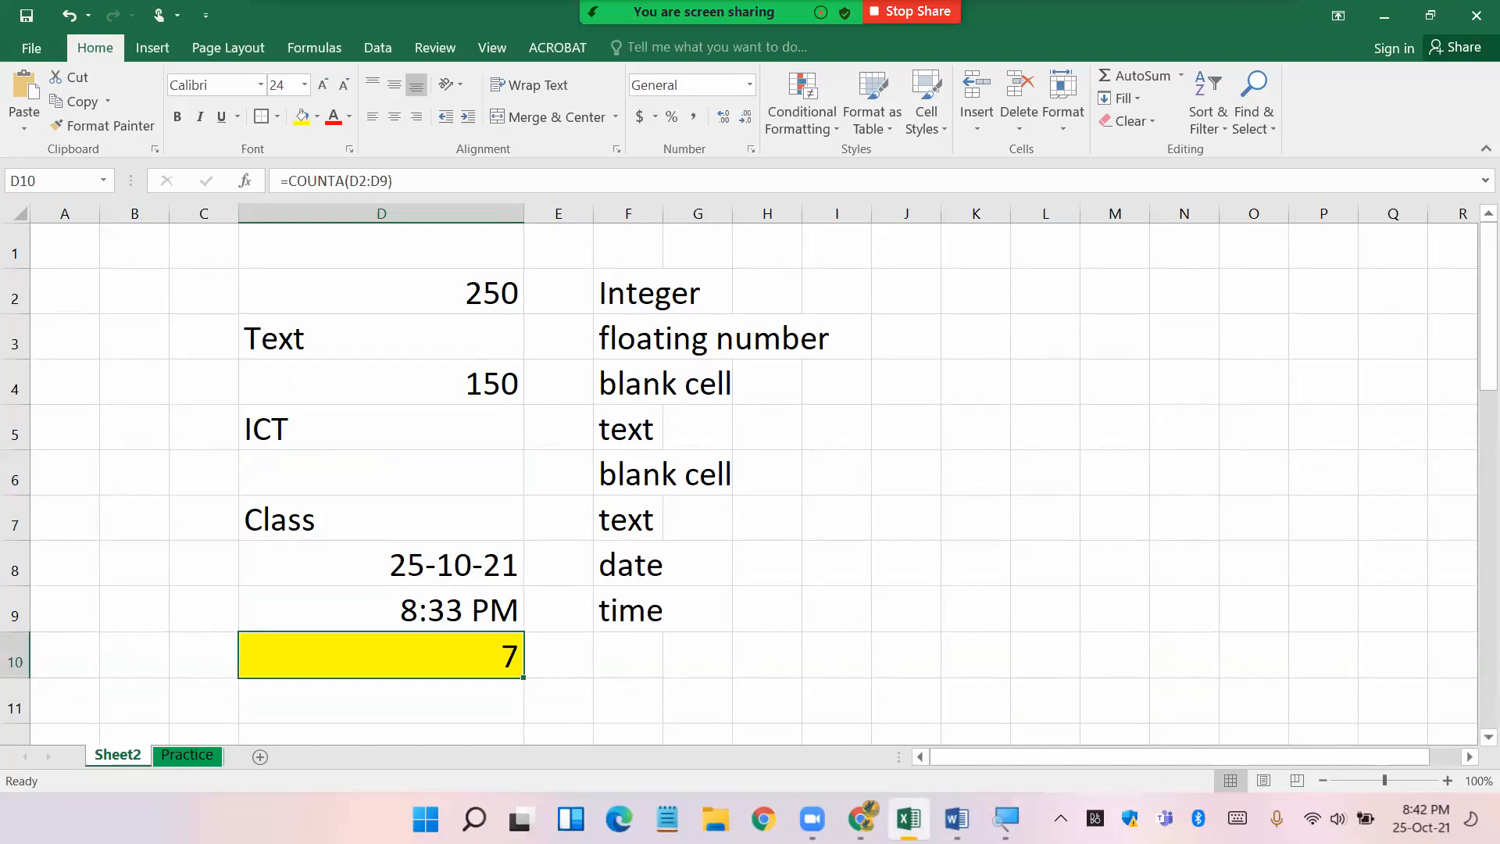
- Switch to the Word notes and paste a copy of the "COUNTA function" heading below the COUNTA explanation's English sentence
{"action": "left_click", "coordinate": [957, 819]}
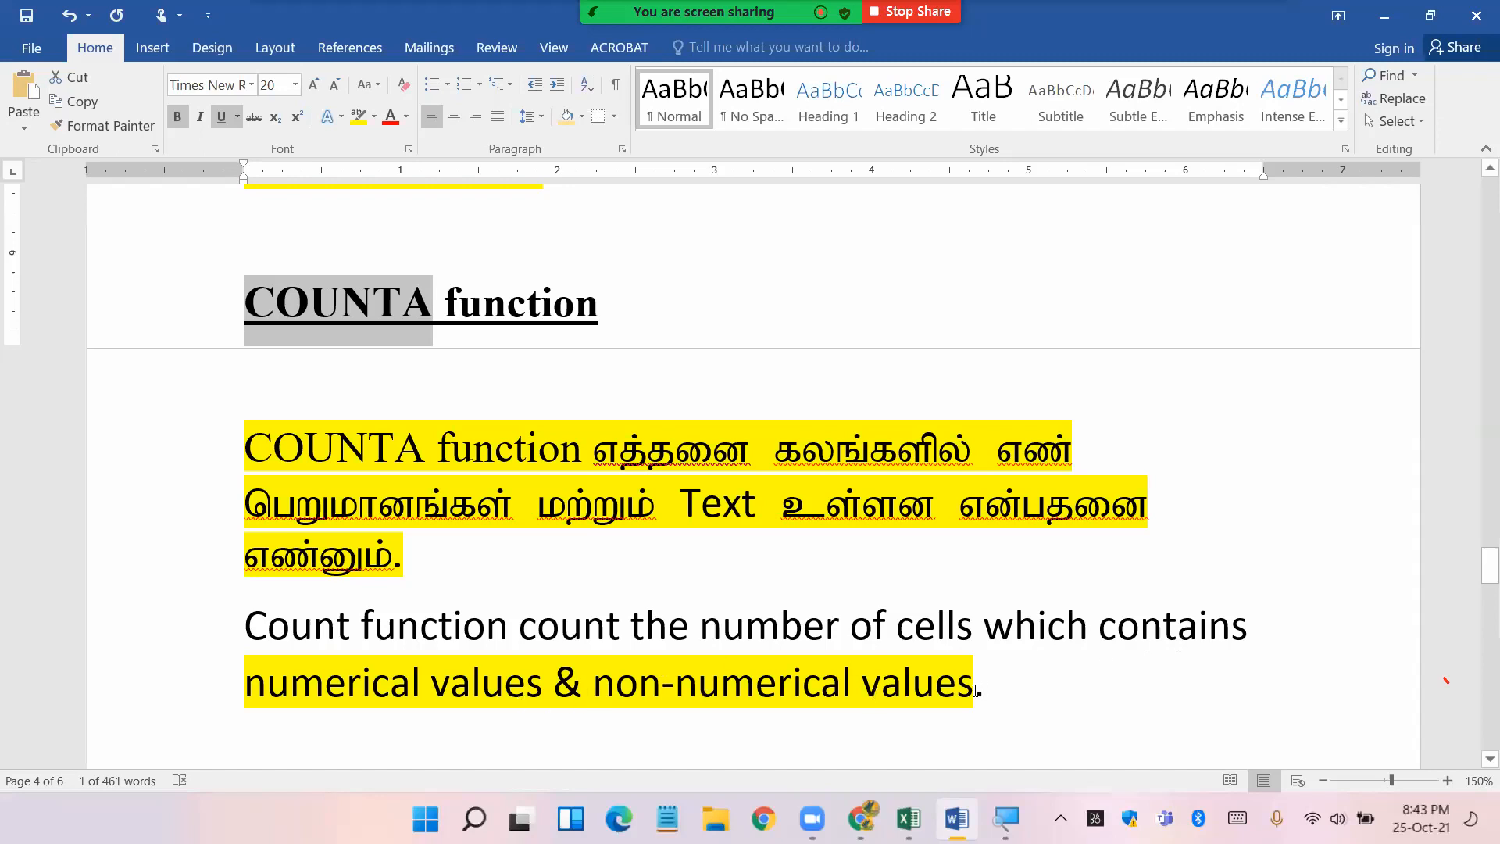
{"action": "scroll", "coordinate": [448, 452], "scroll_direction": "down", "scroll_amount": 2}
{"action": "scroll", "coordinate": [351, 375], "scroll_direction": "up", "scroll_amount": 2}
{"action": "left_click", "coordinate": [241, 301]}
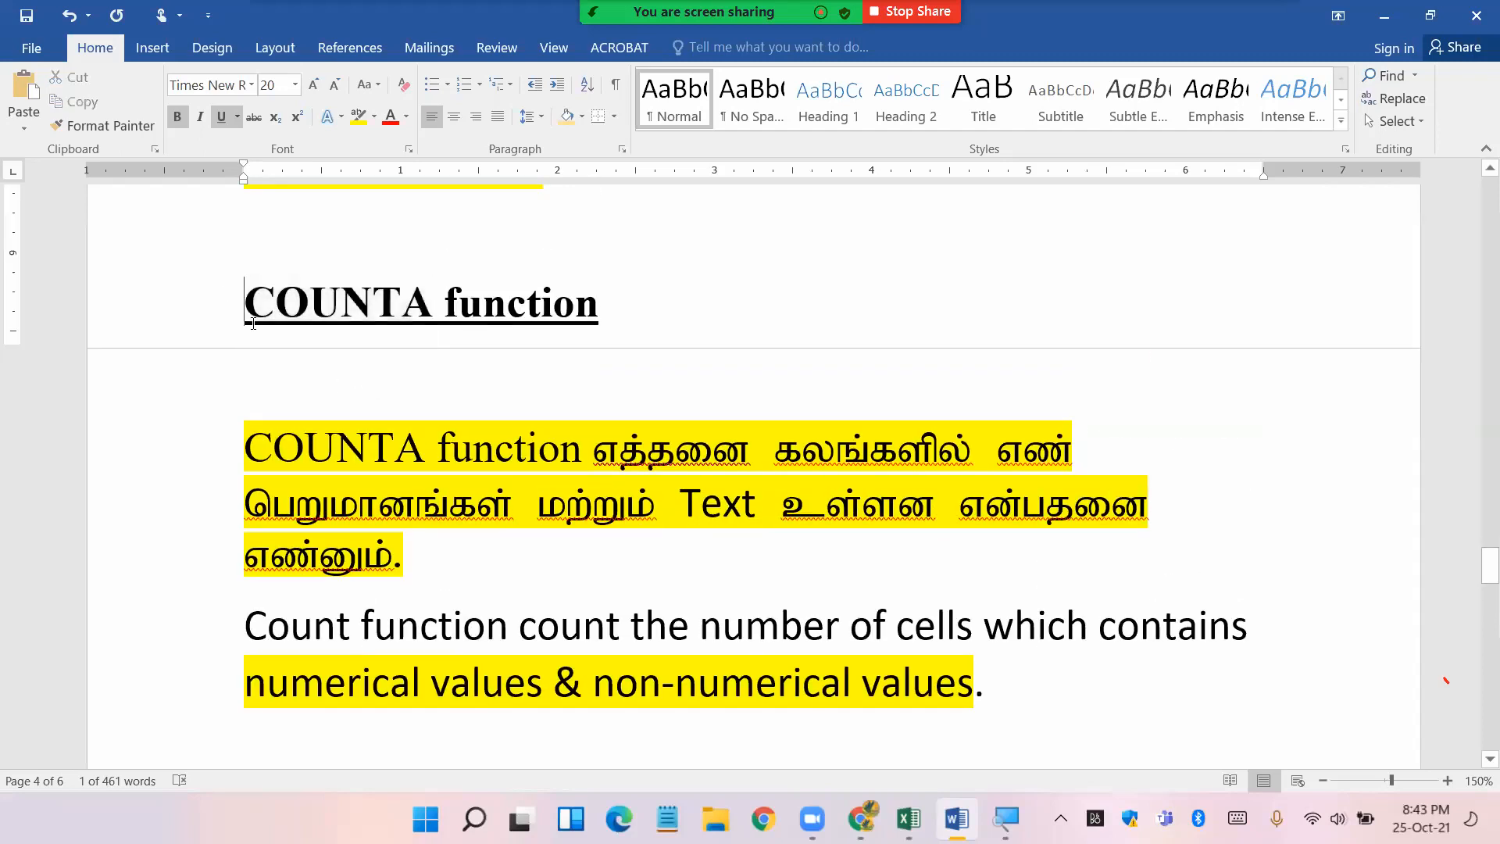
{"action": "left_click_drag", "start_coordinate": [241, 302], "coordinate": [662, 313]}
{"action": "key", "text": "ctrl+c"}
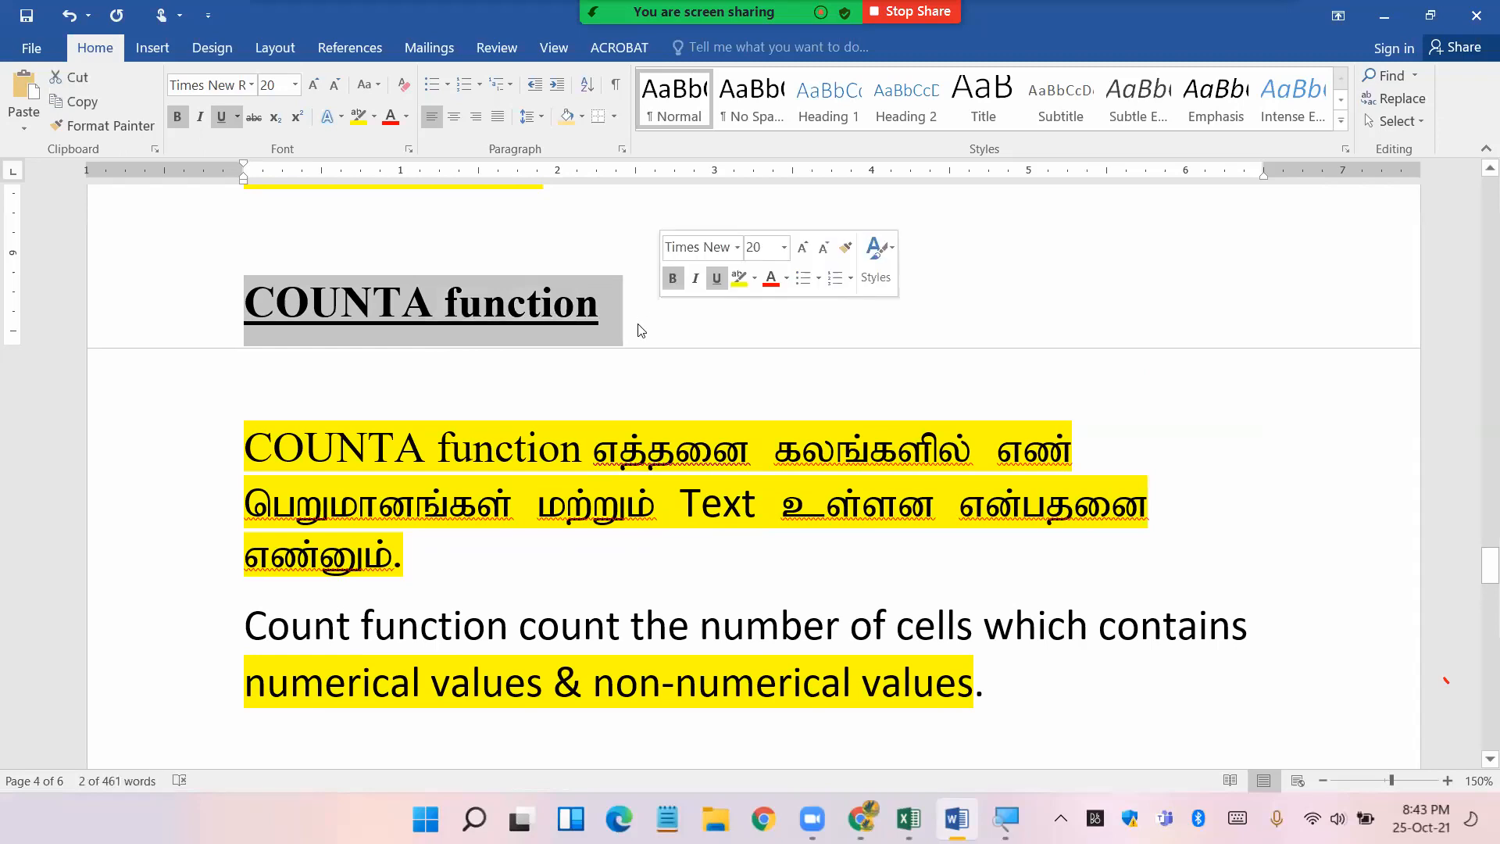
{"action": "left_click", "coordinate": [381, 756]}
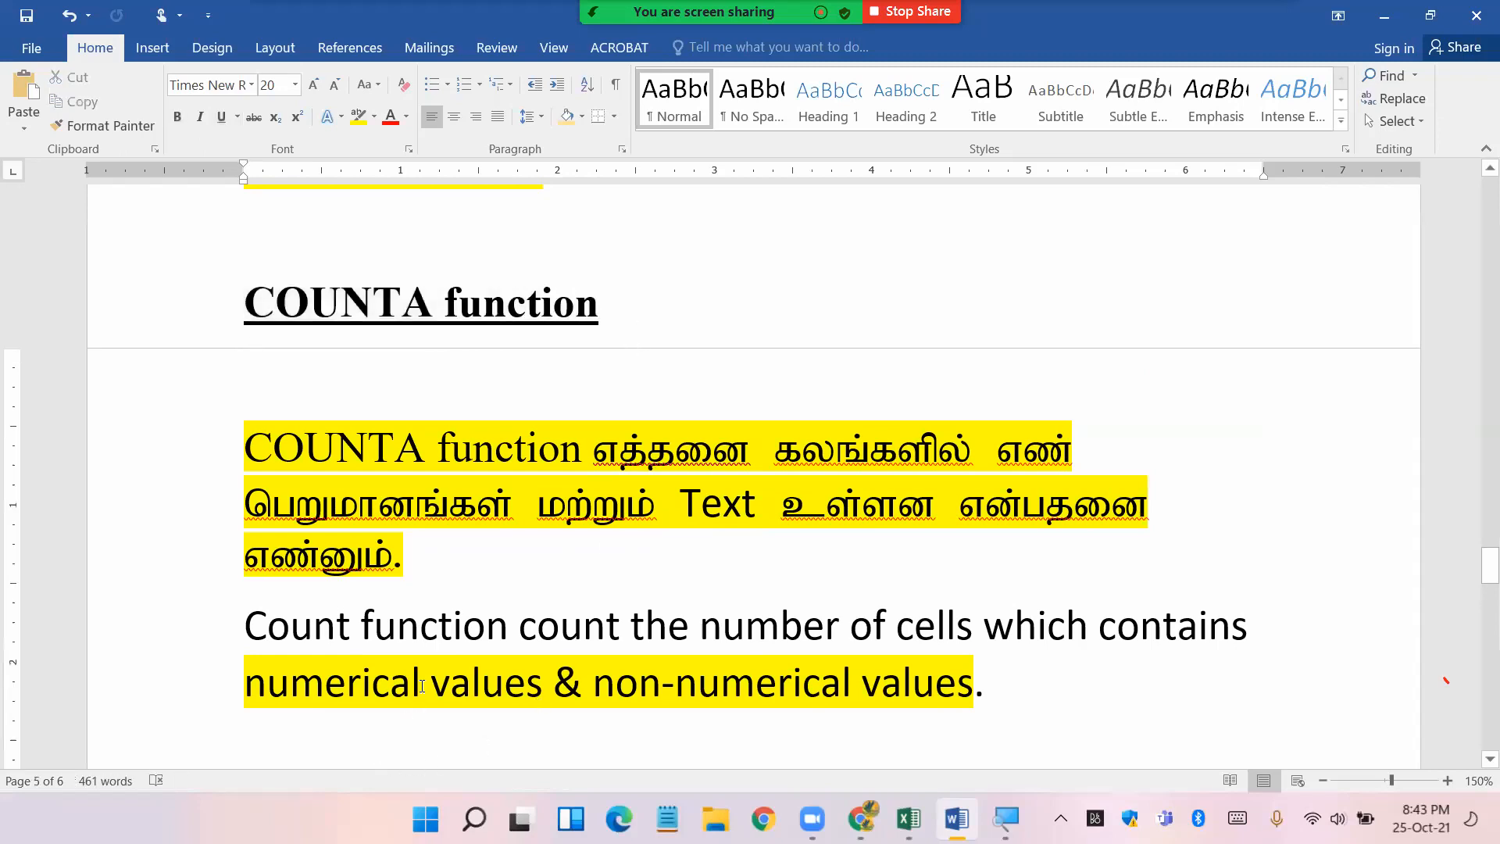
{"action": "key", "text": "Return"}
{"action": "key", "text": "Return"}
{"action": "key", "text": "ctrl+v"}
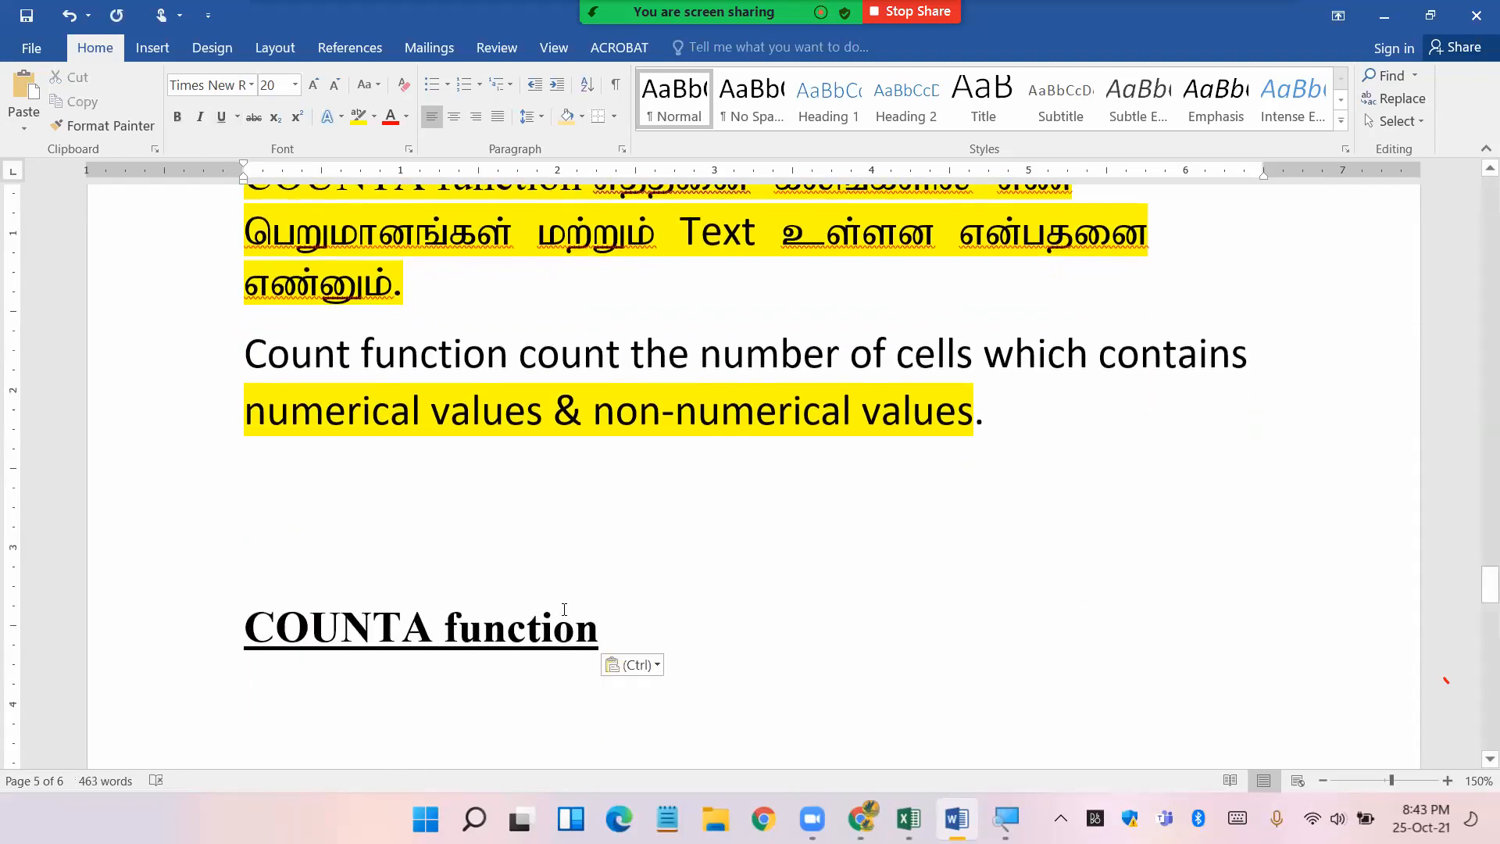
- Change the copied heading to read "COUNTBLANK function"
{"action": "left_click", "coordinate": [605, 617]}
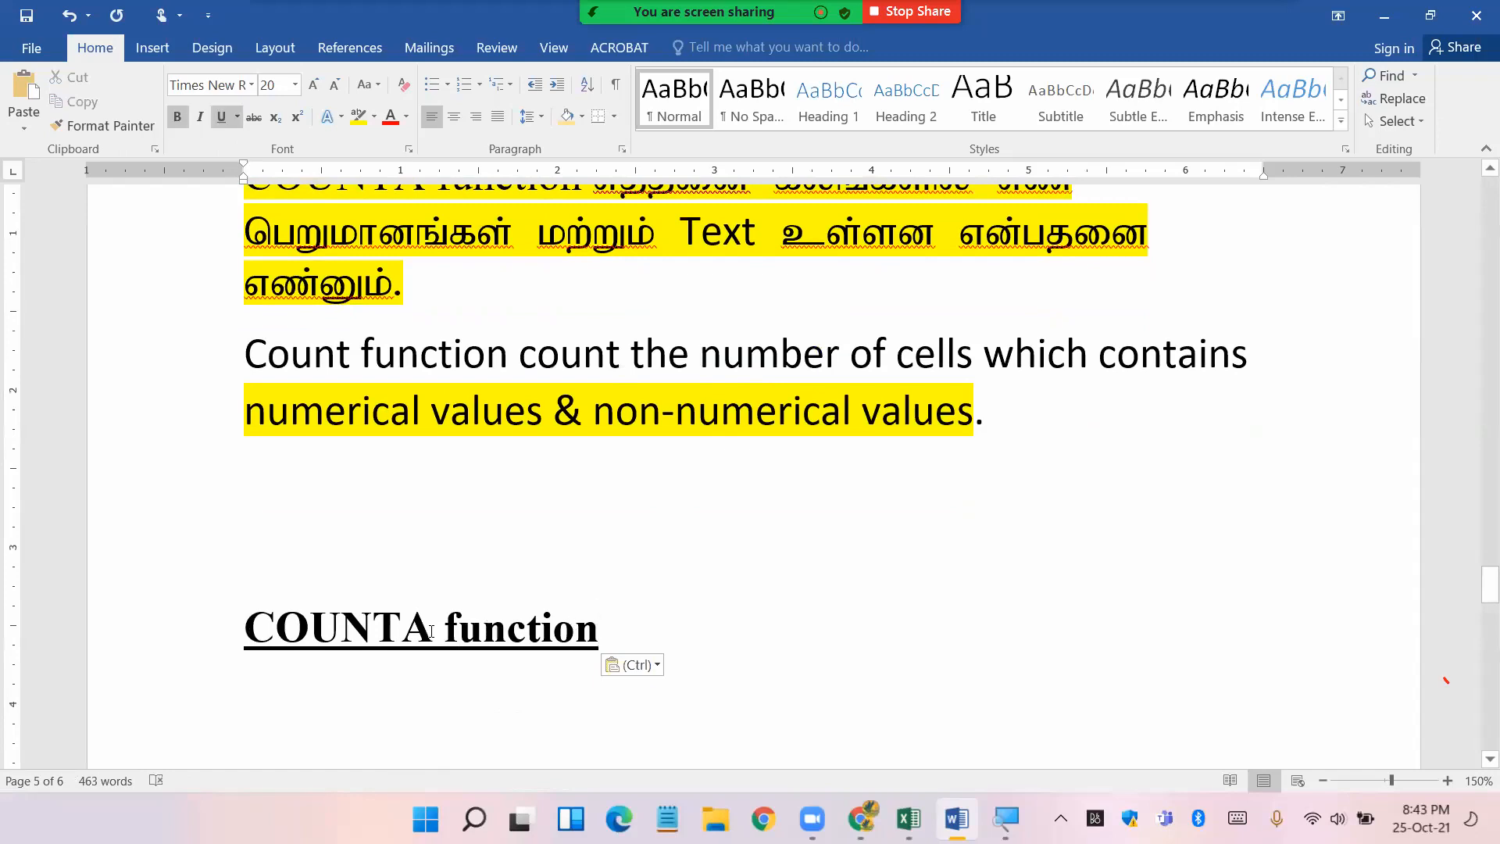
{"action": "key", "text": "BackSpace"}
{"action": "type", "text": "BL"}
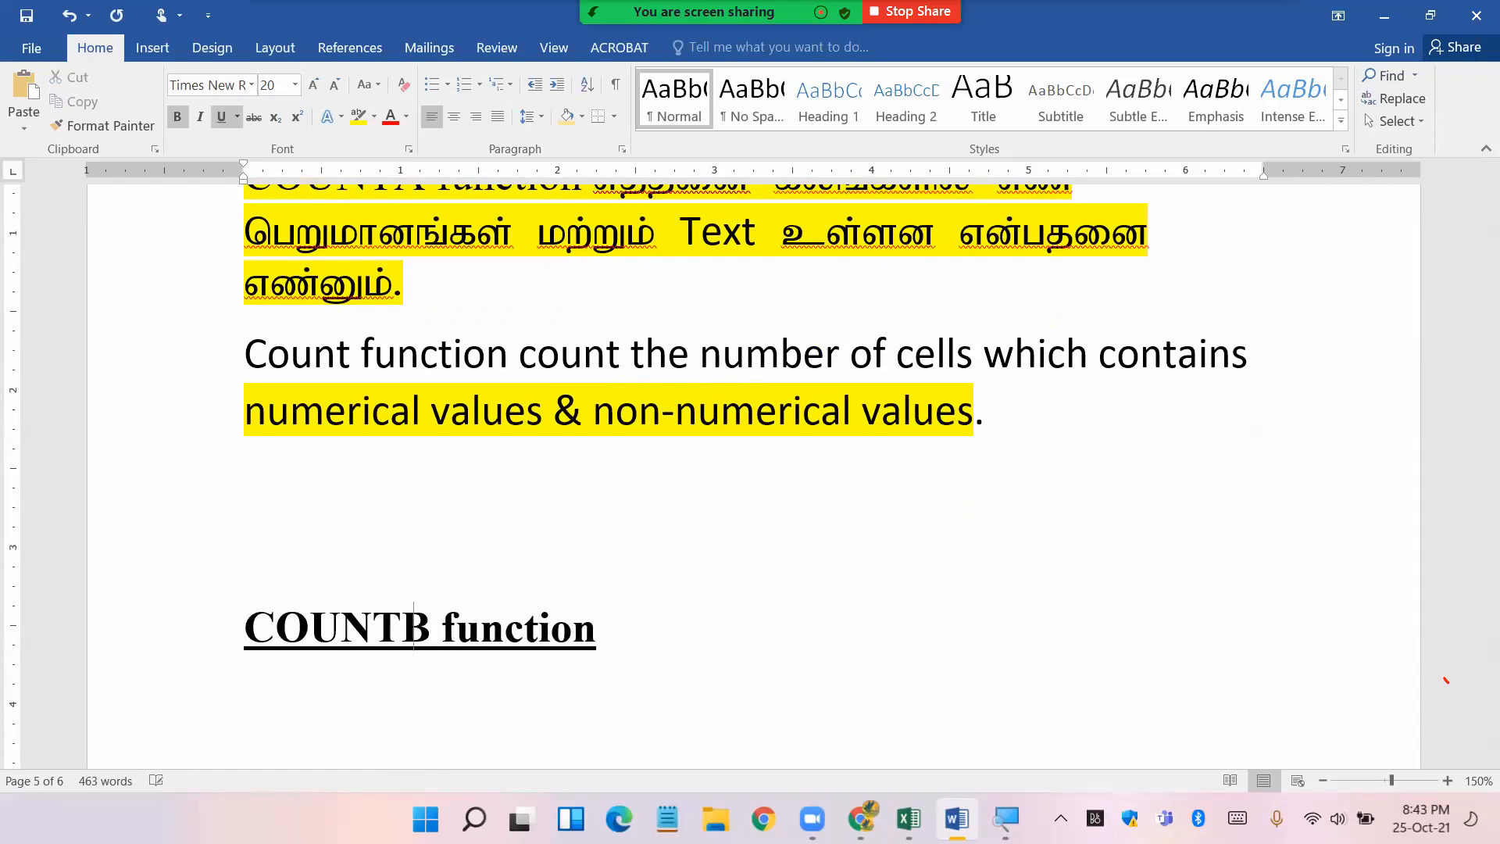
{"action": "type", "text": "ANK"}
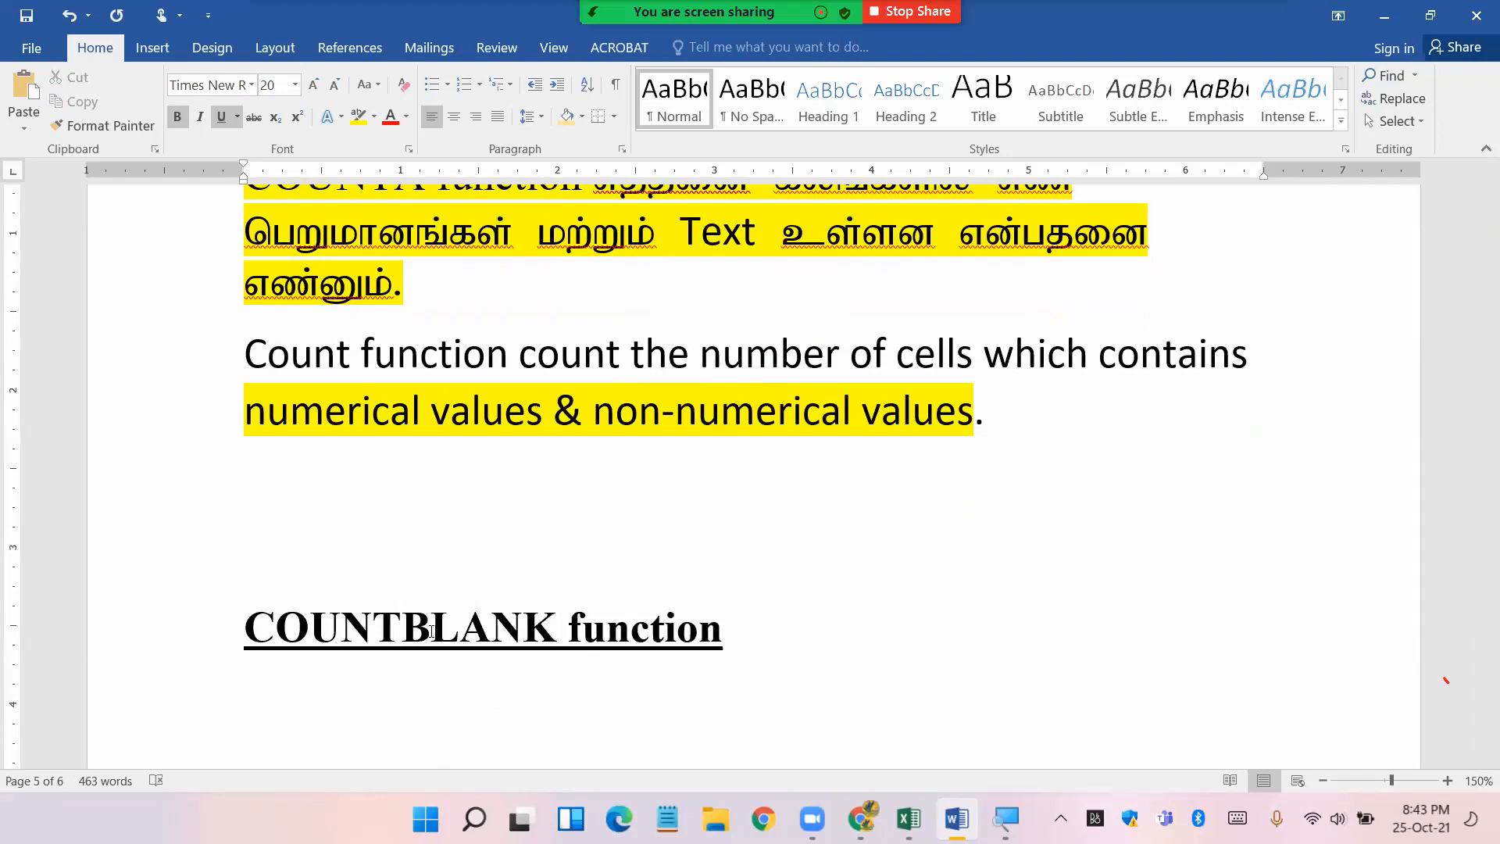
{"action": "left_click", "coordinate": [405, 635]}
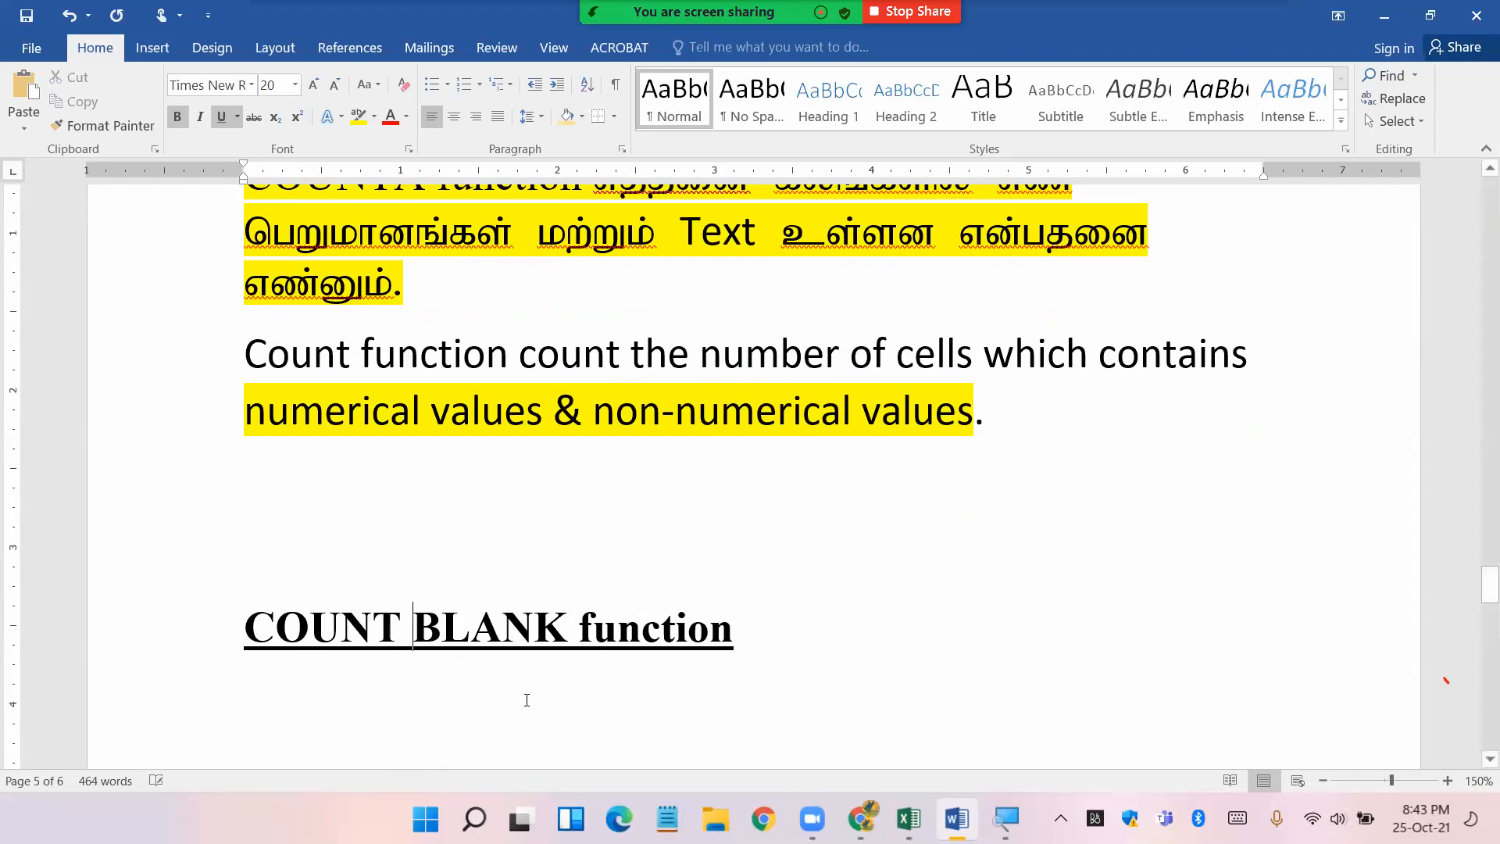
{"action": "left_click", "coordinate": [527, 700]}
{"action": "left_click", "coordinate": [427, 646]}
{"action": "key", "text": "BackSpace"}
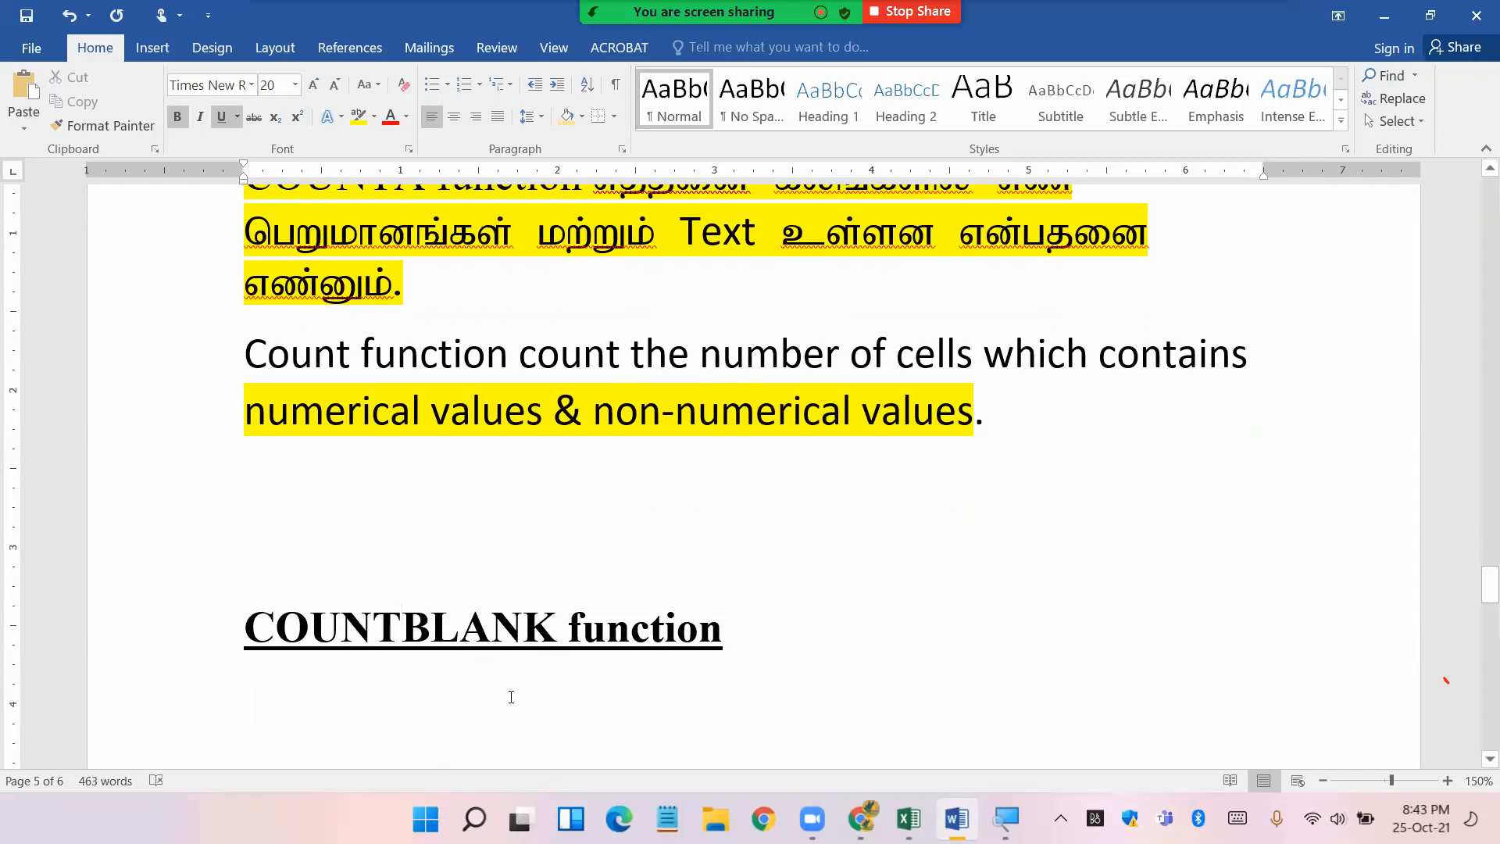
- Copy the Tamil and English COUNTA explanations and paste them under the COUNTBLANK function heading
{"action": "scroll", "coordinate": [348, 559], "scroll_direction": "up", "scroll_amount": 3}
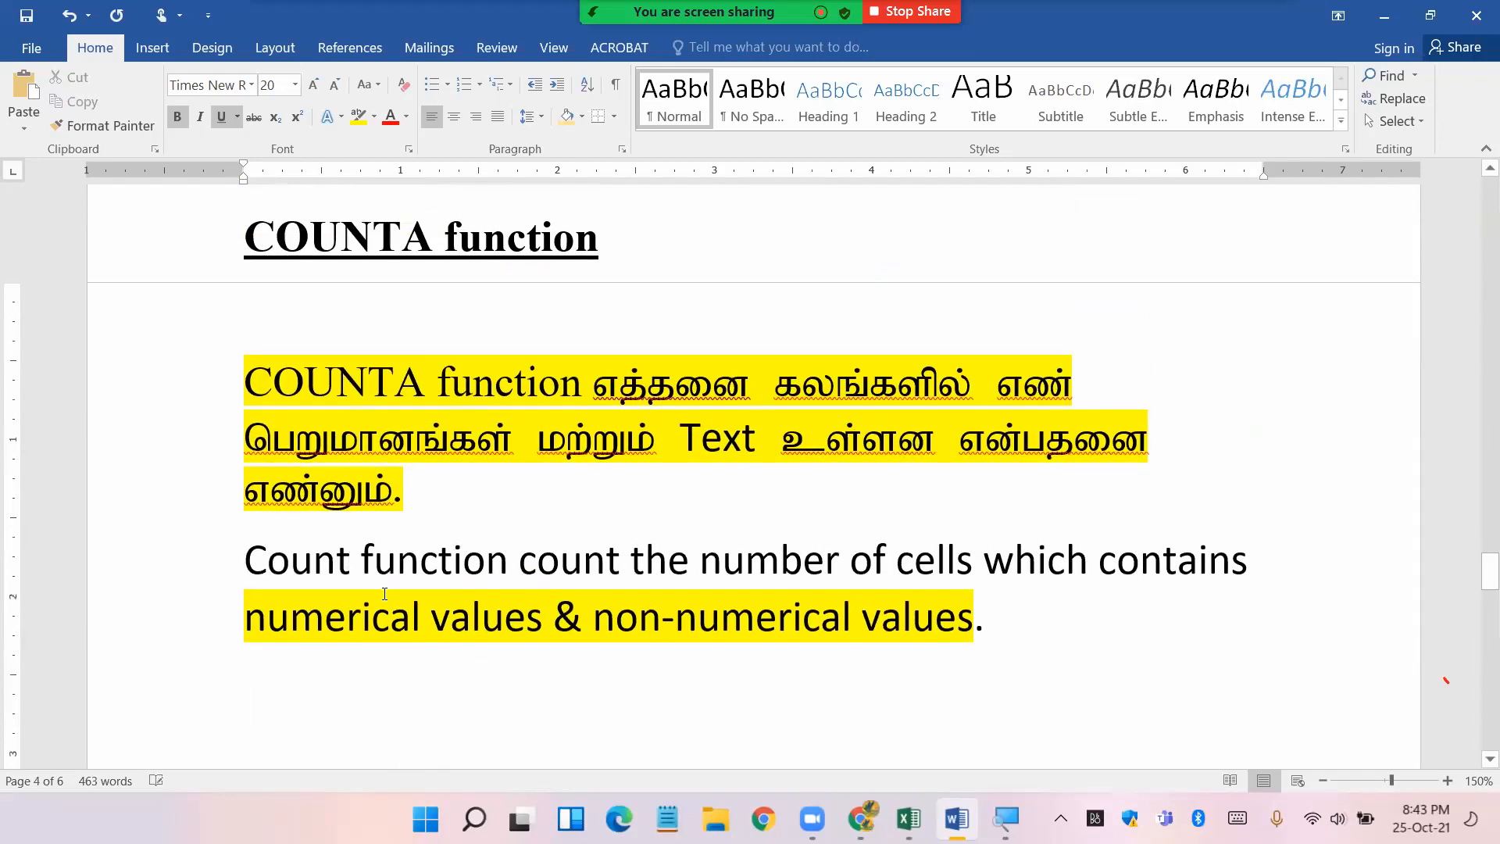
{"action": "left_click_drag", "start_coordinate": [248, 383], "coordinate": [1049, 635]}
{"action": "key", "text": "ctrl+c"}
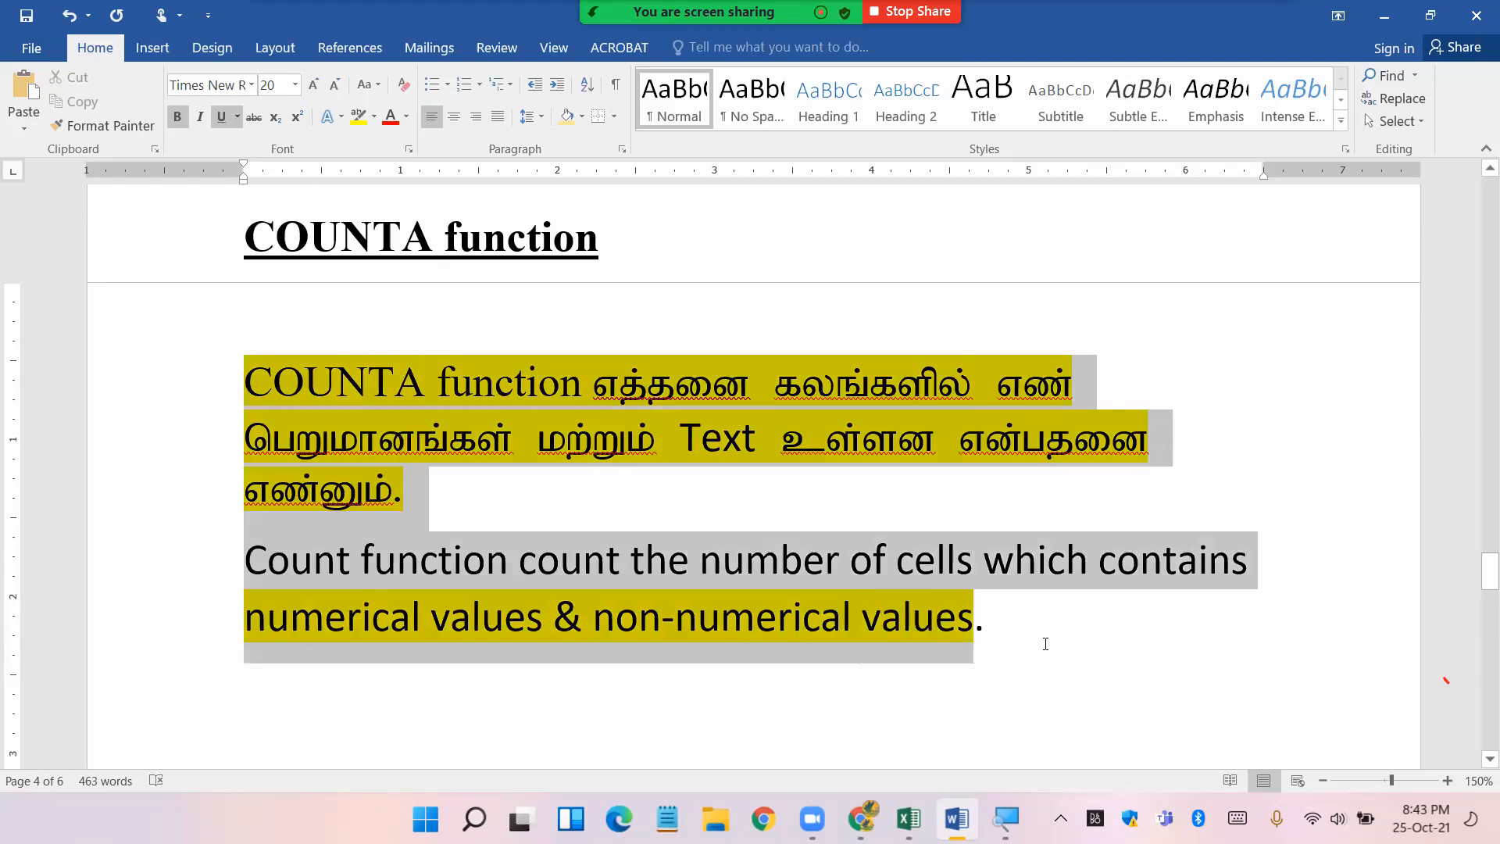
{"action": "scroll", "coordinate": [360, 574], "scroll_direction": "down", "scroll_amount": 6}
{"action": "left_click", "coordinate": [357, 568]}
{"action": "key", "text": "ctrl+v"}
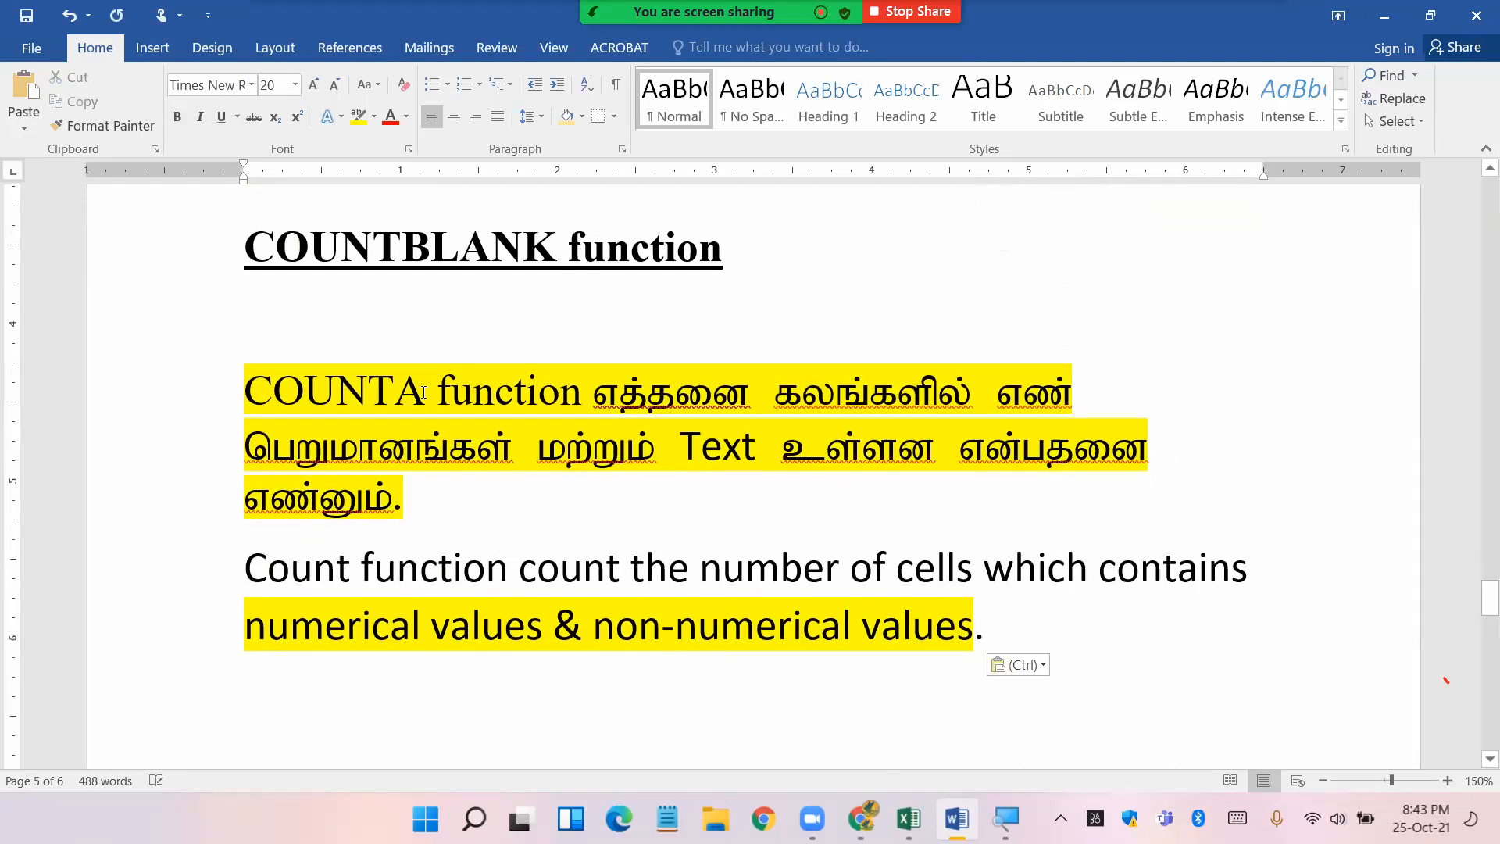
- Change COUNTA to COUNTBLANK at the start of the pasted Tamil sentence
{"action": "left_click", "coordinate": [415, 385]}
{"action": "key", "text": "BackSpace"}
{"action": "type", "text": "BLANK"}
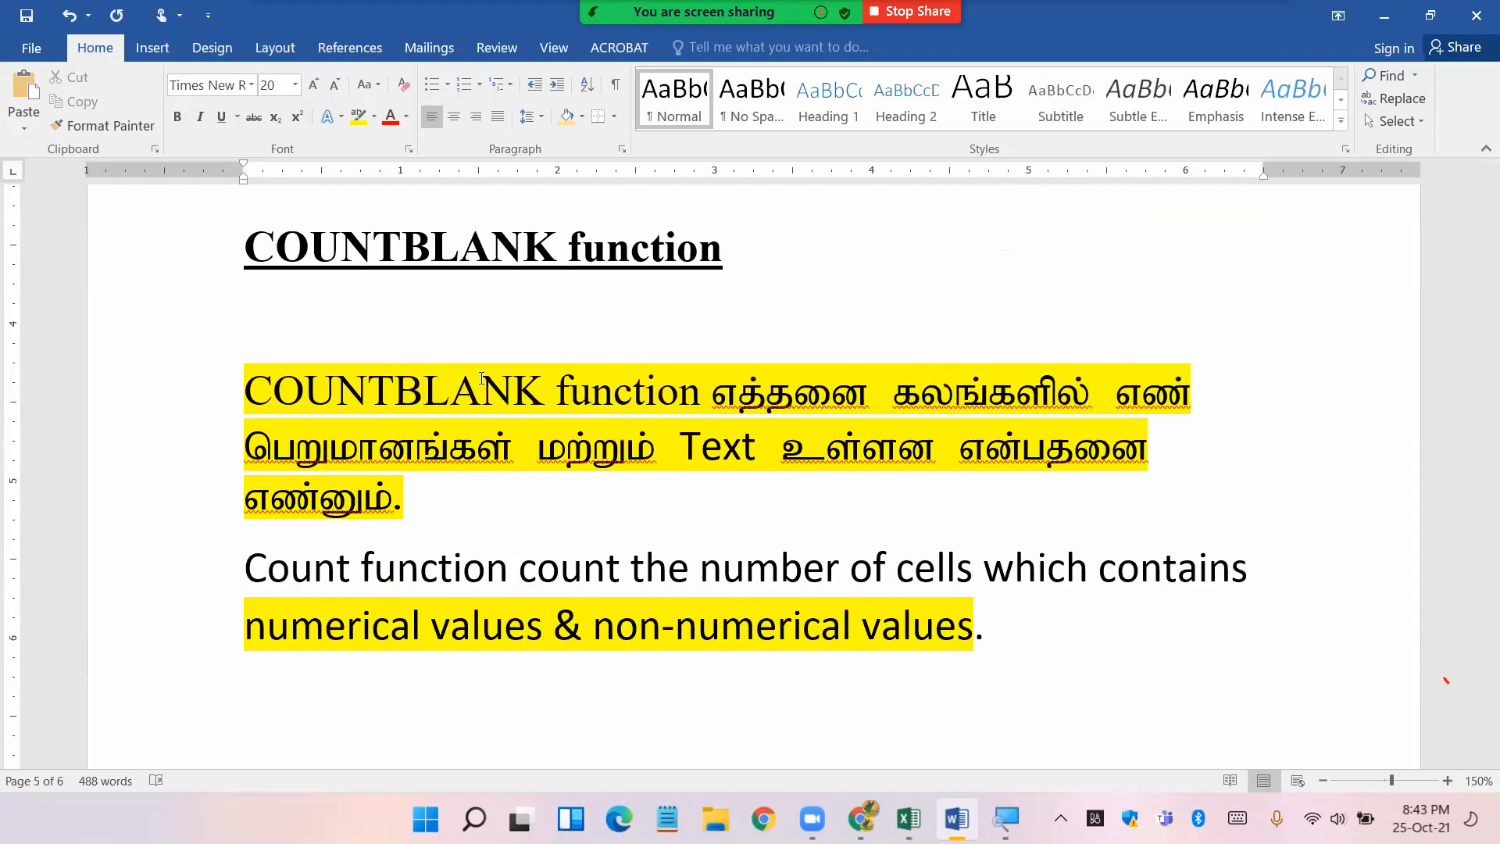
- Reword கலங்களில் in the COUNTBLANK Tamil sentence as "கலங்கள் வெற்றுக்கலங்களாக உள்ளன"
{"action": "left_click", "coordinate": [1112, 396]}
{"action": "key", "text": "BackSpace"}
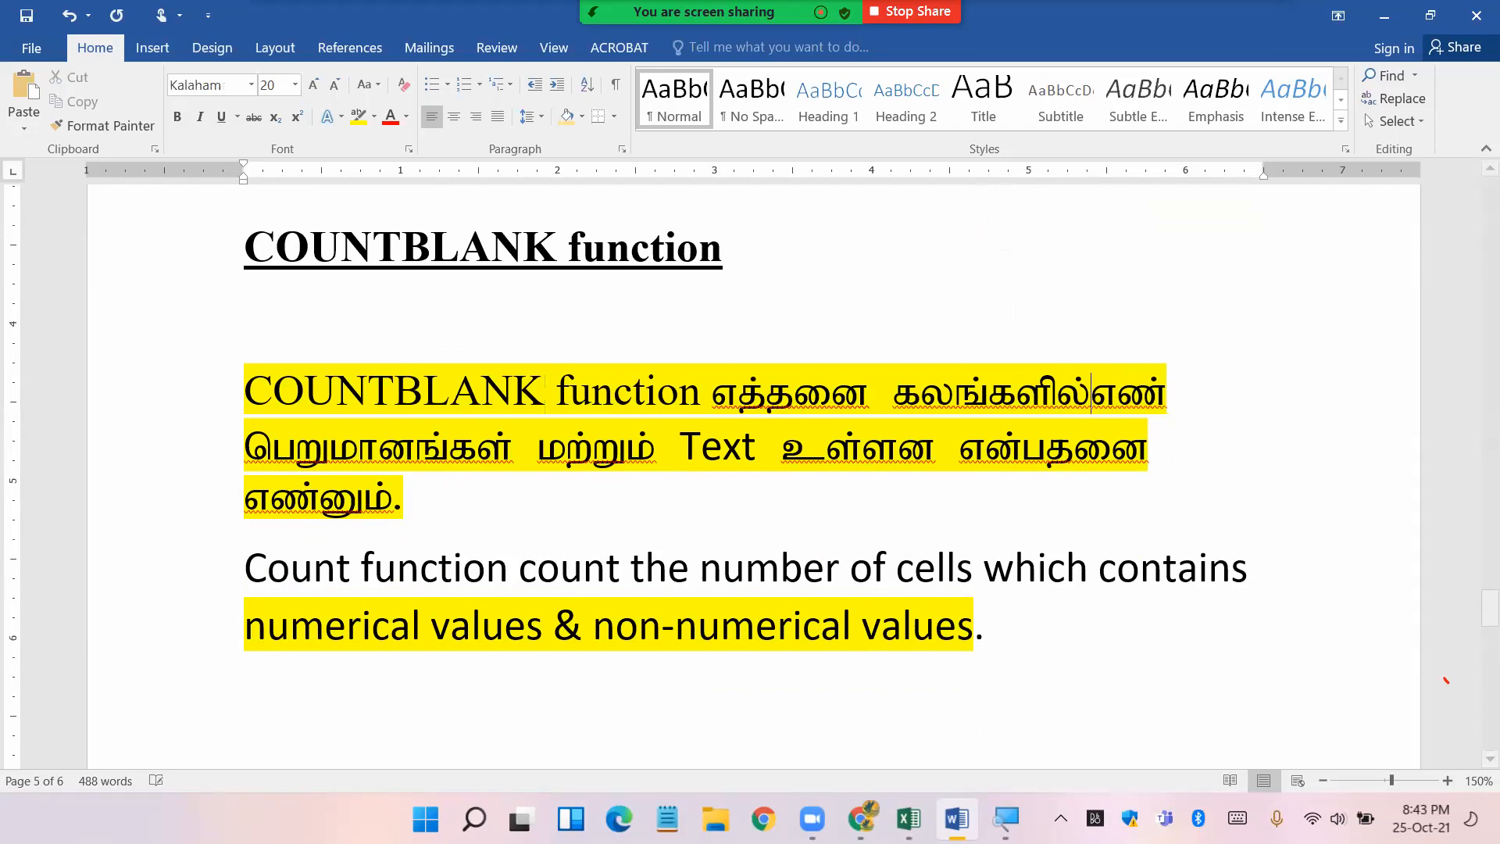
{"action": "key", "text": "BackSpace"}
{"action": "key", "text": "BackSpace"}
{"action": "key", "text": "BackSpace"}
{"action": "type", "text": "் வெற்"}
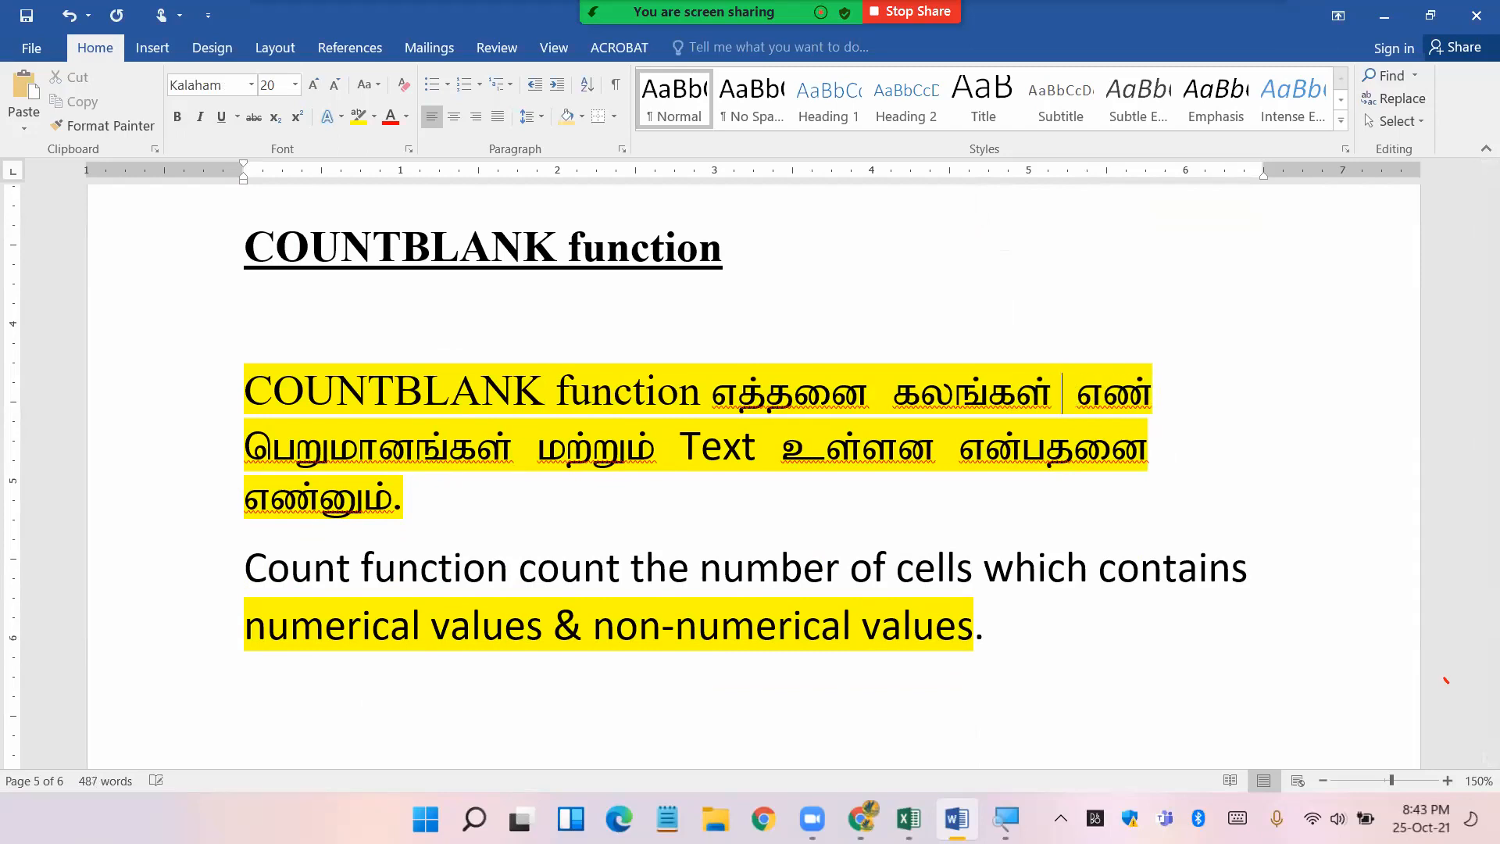
{"action": "type", "text": "றுக்"}
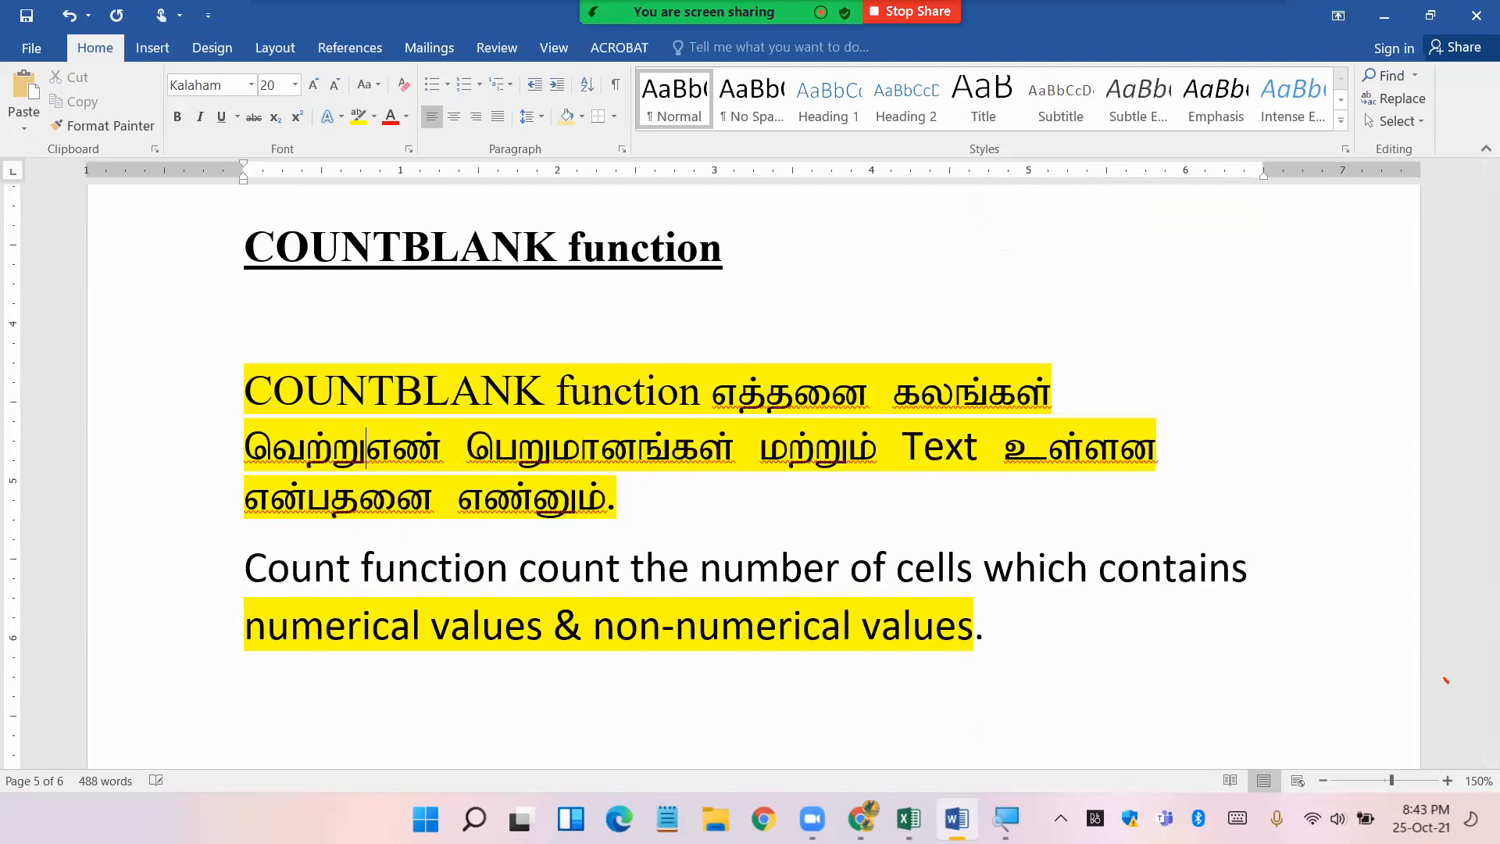
{"action": "type", "text": "கல"}
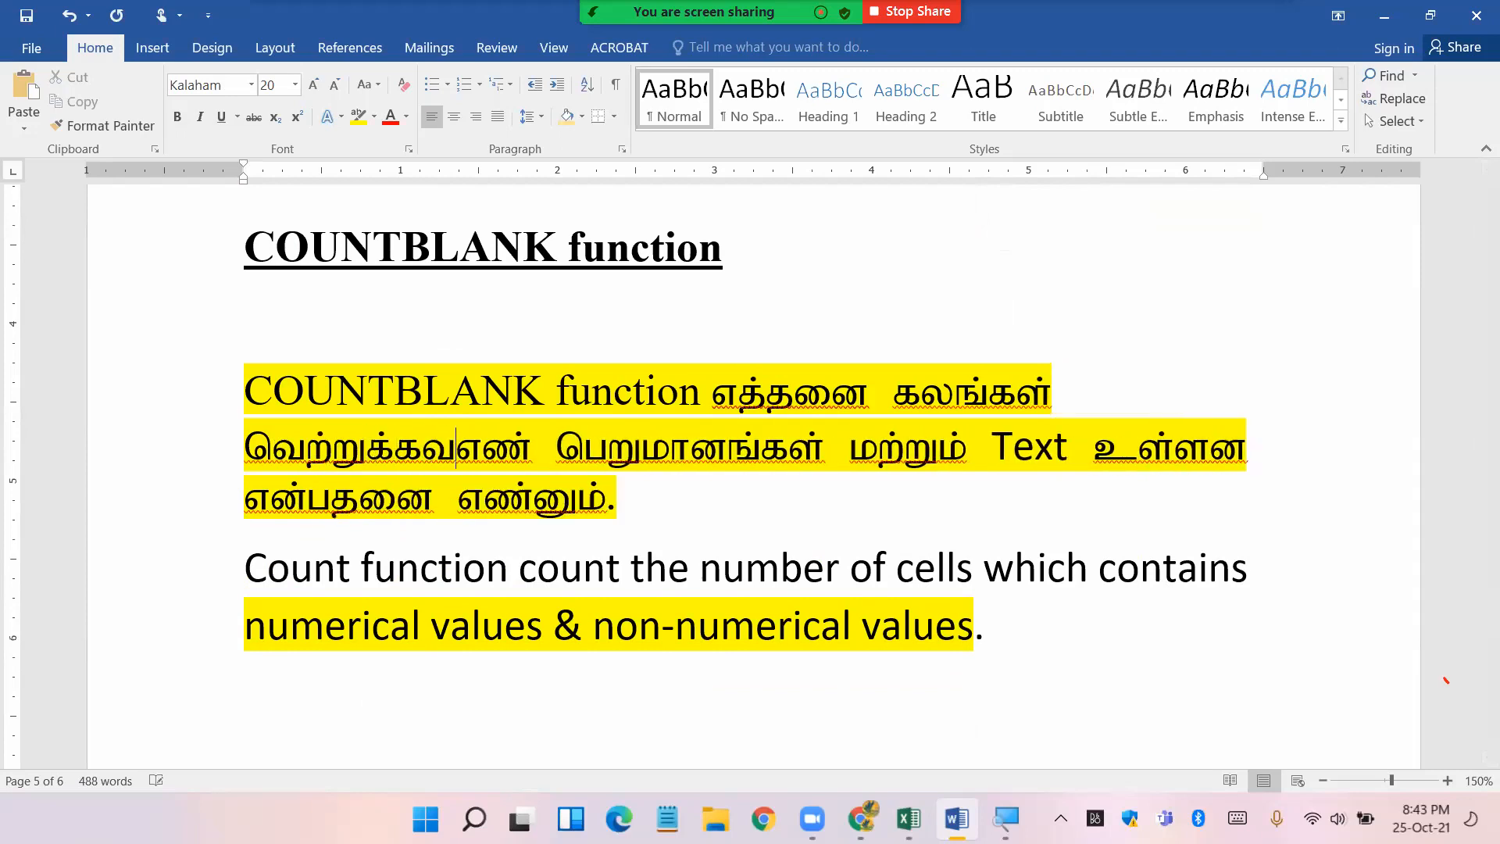
{"action": "type", "text": "ங்"}
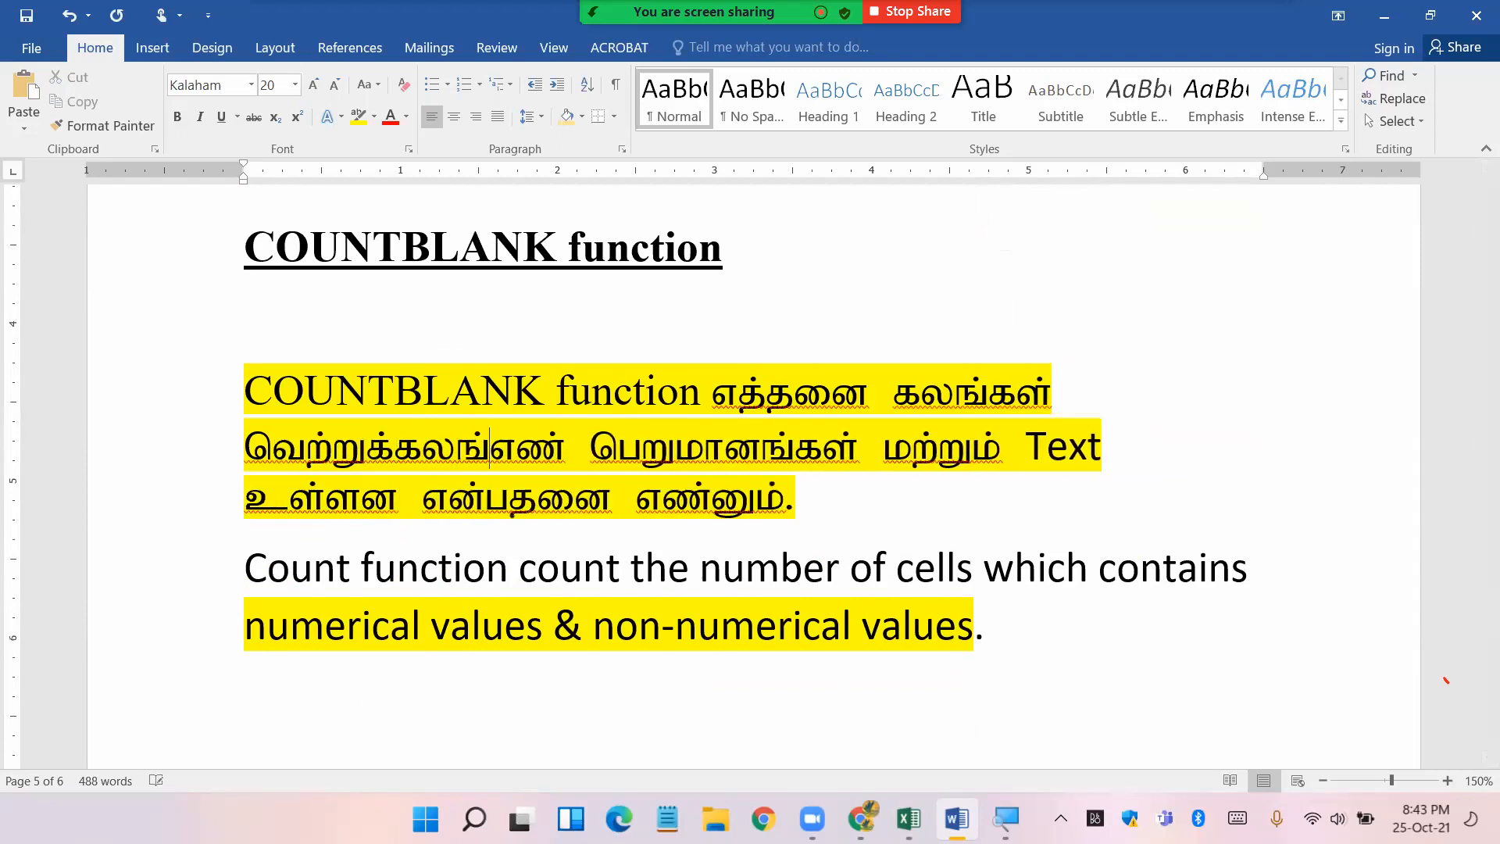
{"action": "type", "text": "களாக"}
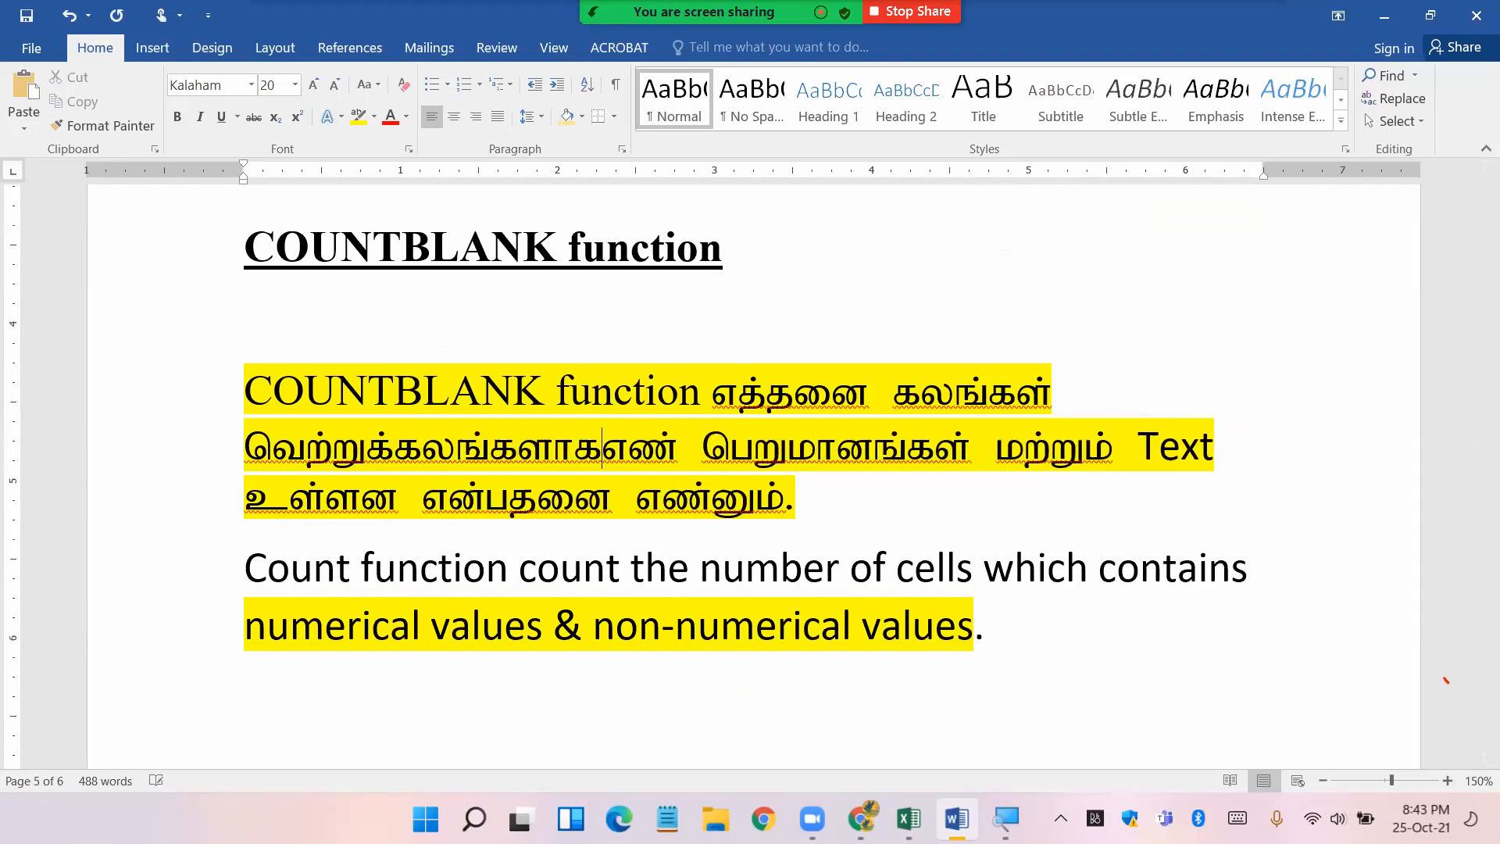
{"action": "type", "text": " உள்ள"}
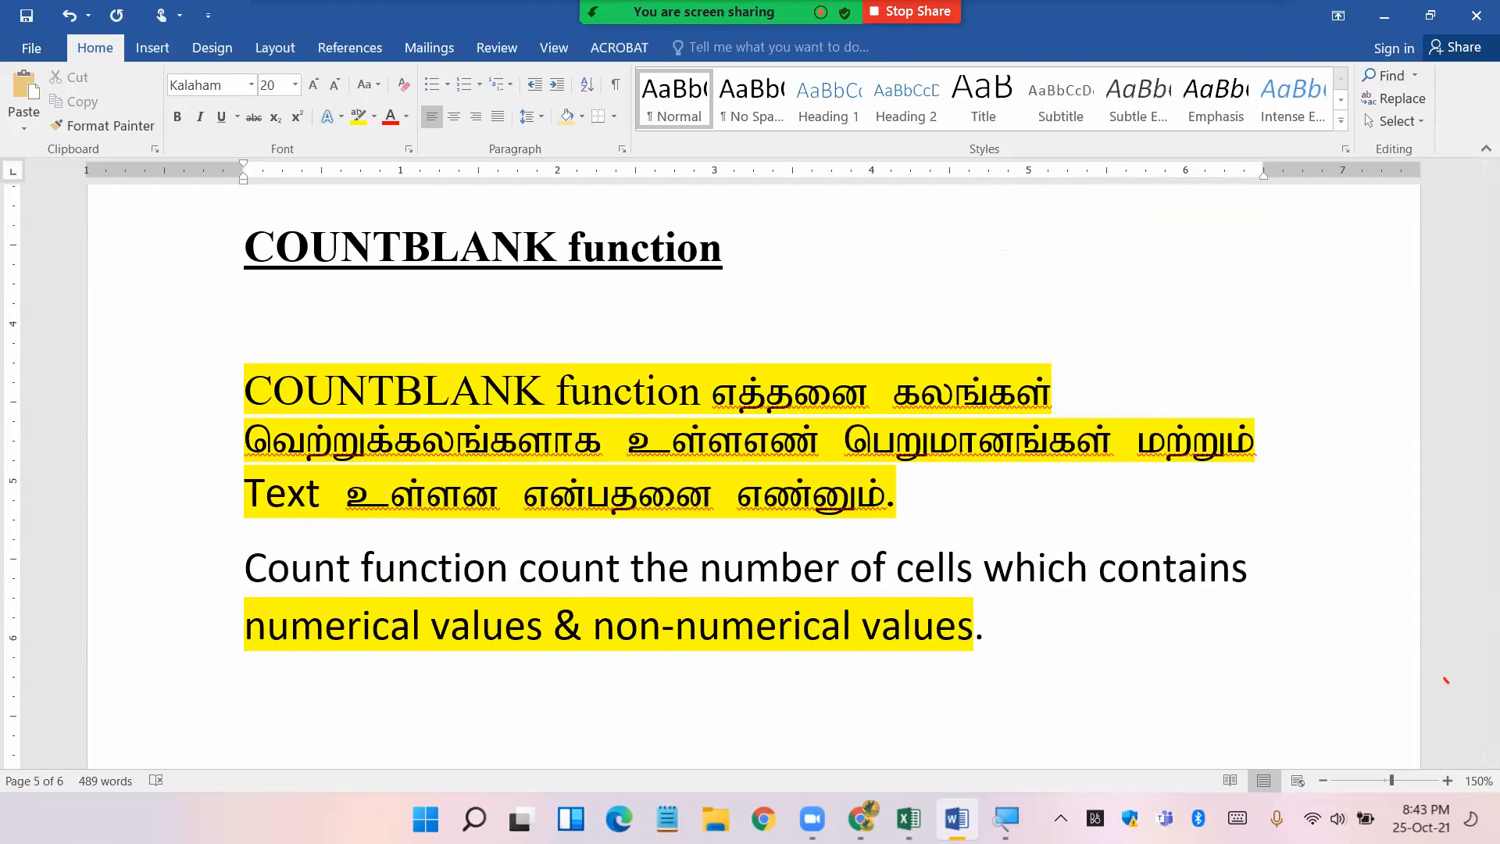
{"action": "type", "text": "ன"}
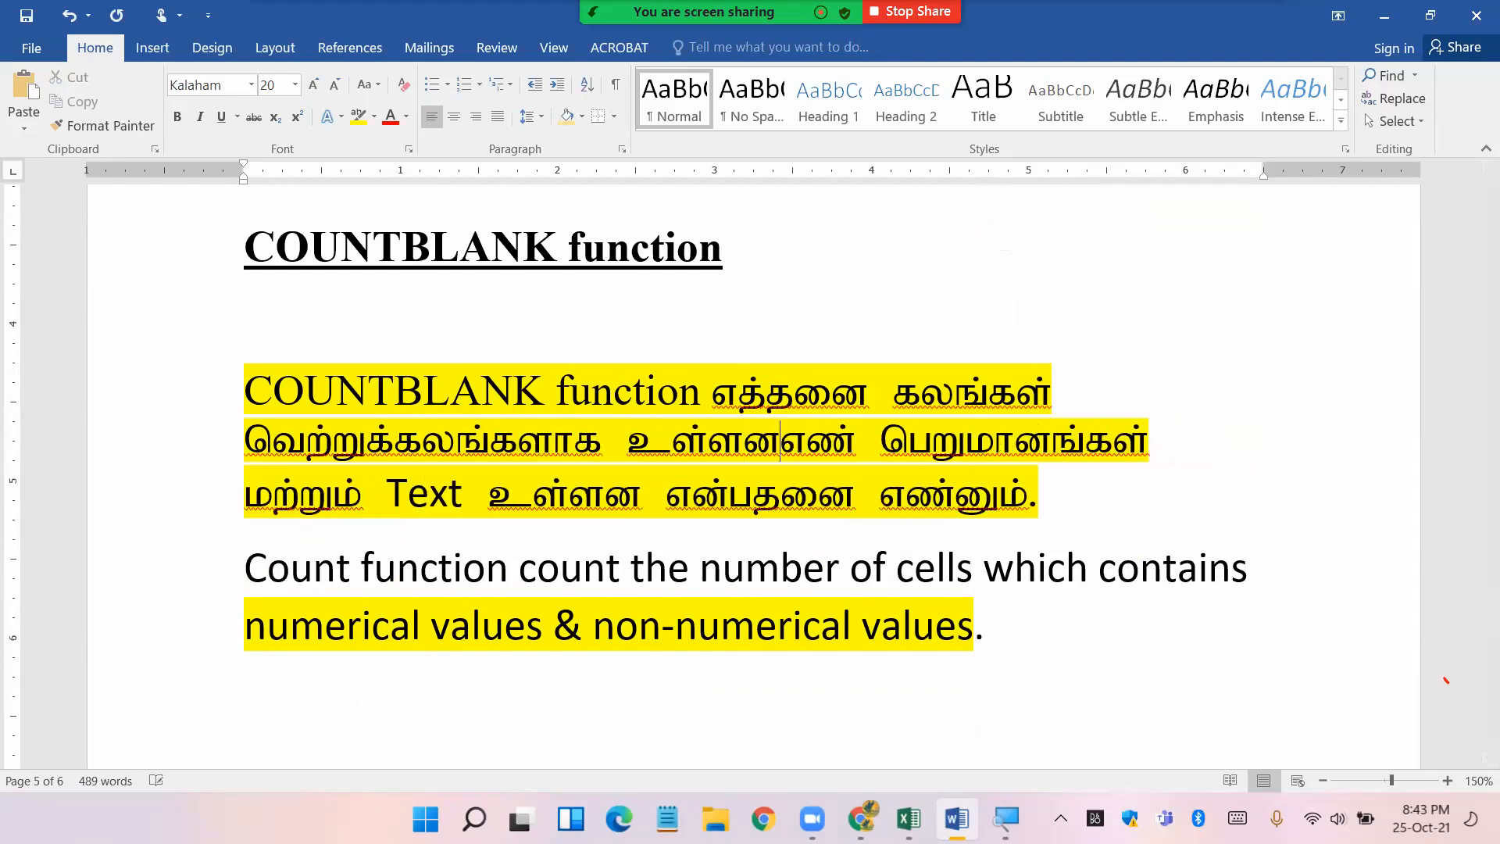
- Delete the leftover words "எண் பெறுமானங்கள் மற்றும் Text உள்ளன" before என்பதனை in the COUNTBLANK Tamil sentence
{"action": "left_click", "coordinate": [662, 500]}
{"action": "key", "text": "BackSpace"}
{"action": "key", "text": "BackSpace"}
{"action": "key", "text": "BackSpace"}
{"action": "key", "text": "BackSpace"}
{"action": "key", "text": "BackSpace"}
{"action": "key", "text": "BackSpace"}
{"action": "key", "text": "BackSpace"}
{"action": "key", "text": "BackSpace"}
{"action": "key", "text": "BackSpace"}
{"action": "key", "text": "BackSpace"}
{"action": "key", "text": "BackSpace"}
{"action": "key", "text": "BackSpace"}
{"action": "key", "text": "BackSpace"}
{"action": "key", "text": "BackSpace"}
{"action": "key", "text": "BackSpace"}
{"action": "key", "text": "BackSpace"}
{"action": "key", "text": "BackSpace"}
{"action": "key", "text": "BackSpace"}
{"action": "key", "text": "BackSpace"}
{"action": "key", "text": "BackSpace"}
{"action": "key", "text": "BackSpace"}
{"action": "key", "text": "BackSpace"}
{"action": "key", "text": "BackSpace"}
{"action": "key", "text": "BackSpace"}
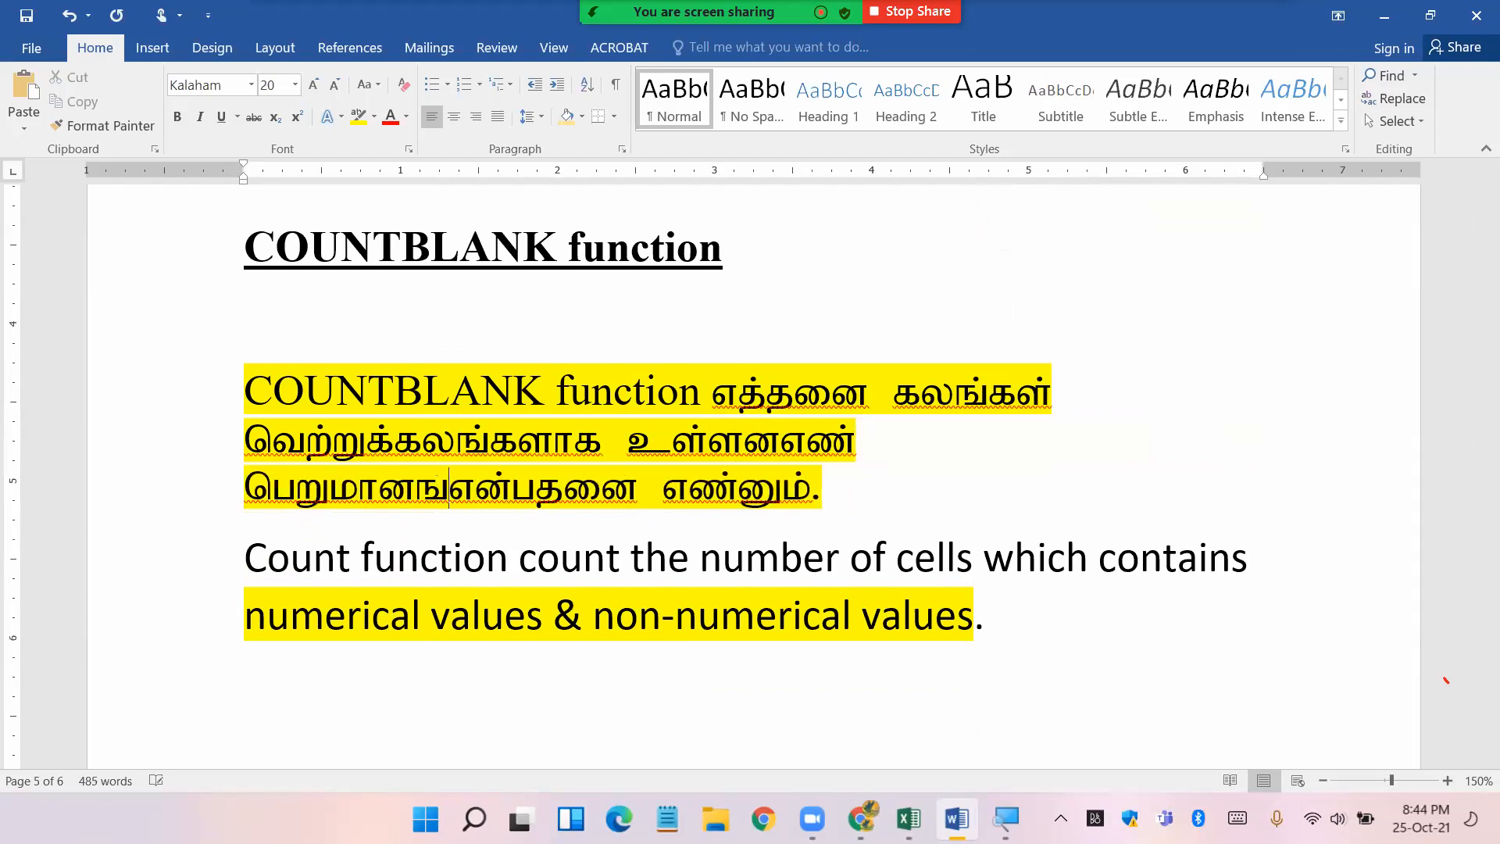
{"action": "key", "text": "BackSpace"}
{"action": "key", "text": "BackSpace"}
{"action": "key", "text": "BackSpace"}
{"action": "key", "text": "BackSpace"}
{"action": "key", "text": "BackSpace"}
{"action": "key", "text": "BackSpace"}
{"action": "key", "text": "BackSpace"}
{"action": "key", "text": "BackSpace"}
{"action": "key", "text": "BackSpace"}
{"action": "key", "text": "BackSpace"}
{"action": "key", "text": "BackSpace"}
{"action": "key", "text": "BackSpace"}
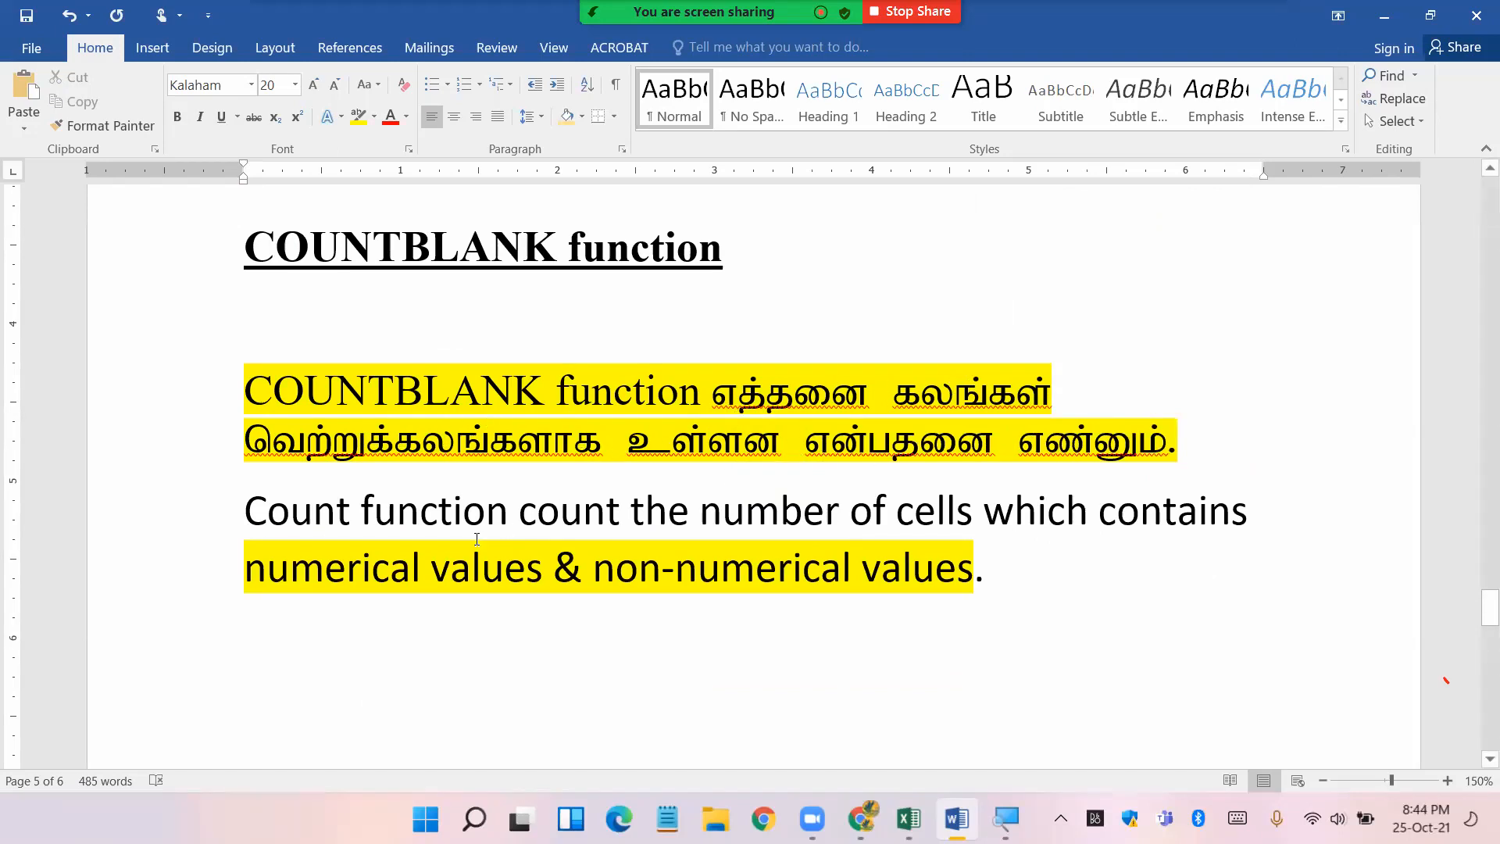
- Change "Count" to "COUNTBLANK" at the start of the English sentence under the COUNTBLANK heading
{"action": "left_click", "coordinate": [348, 520]}
{"action": "key", "text": "BackSpace"}
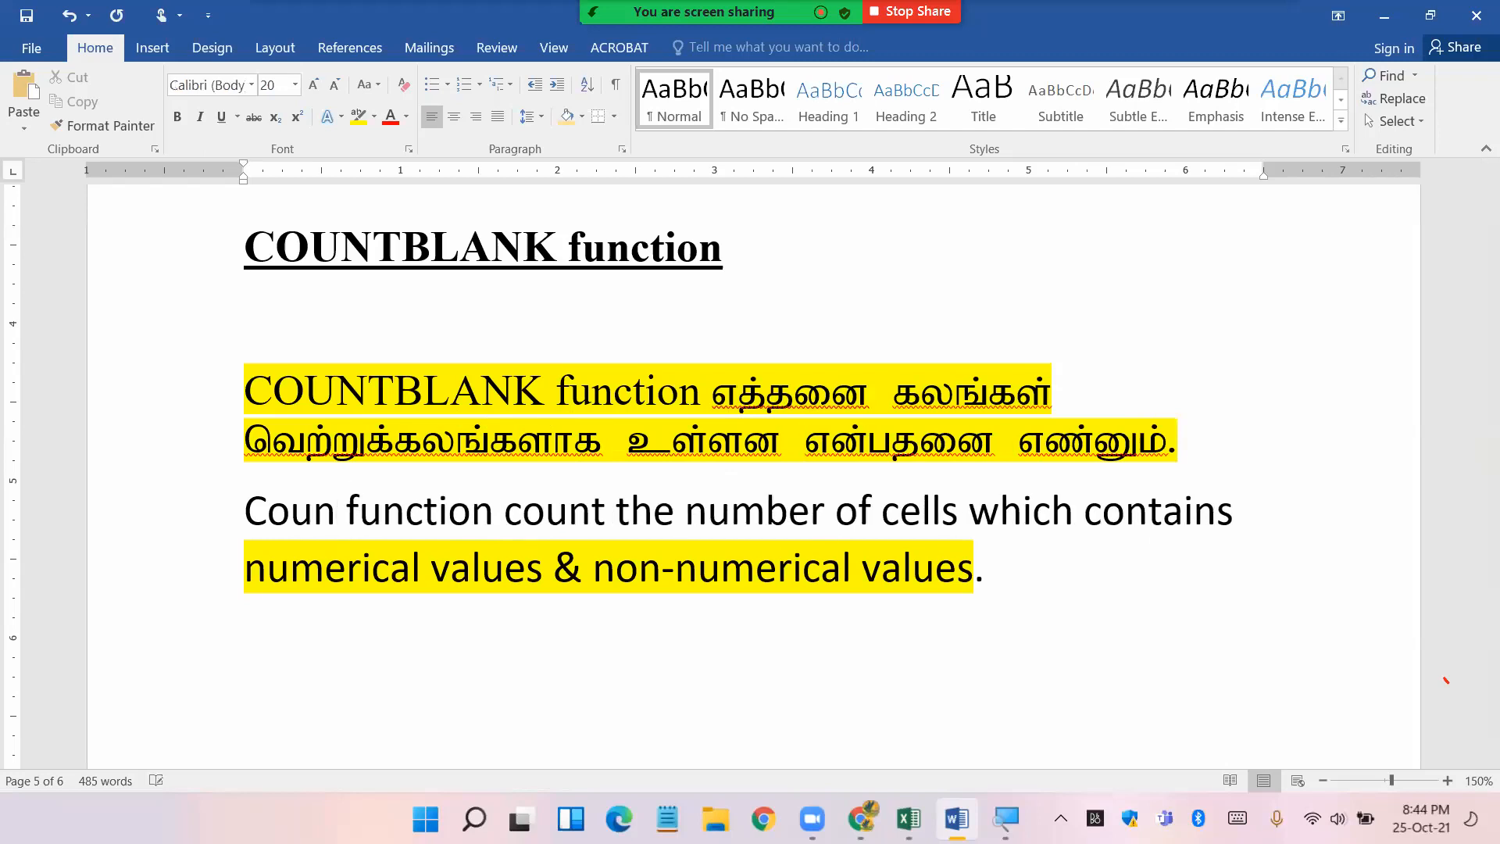
{"action": "key", "text": "BackSpace"}
{"action": "key", "text": "BackSpace"}
{"action": "key", "text": "BackSpace"}
{"action": "type", "text": "OUNTBLANK"}
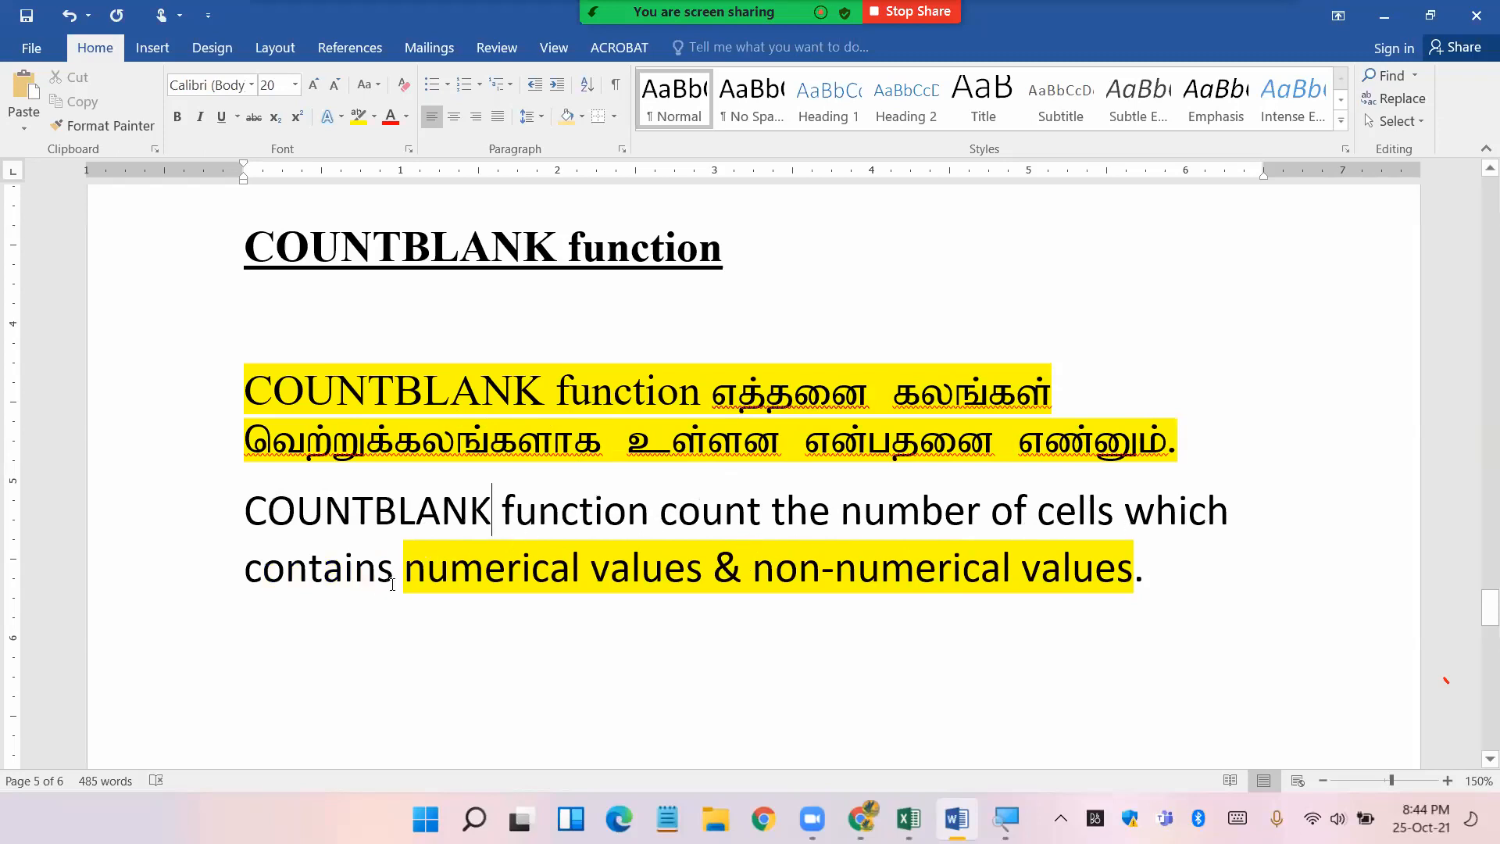
- Replace the highlighted "numerical values & non-numerical values." in the COUNTBLANK English sentence with "blanks."
{"action": "left_click_drag", "start_coordinate": [392, 575], "coordinate": [499, 573]}
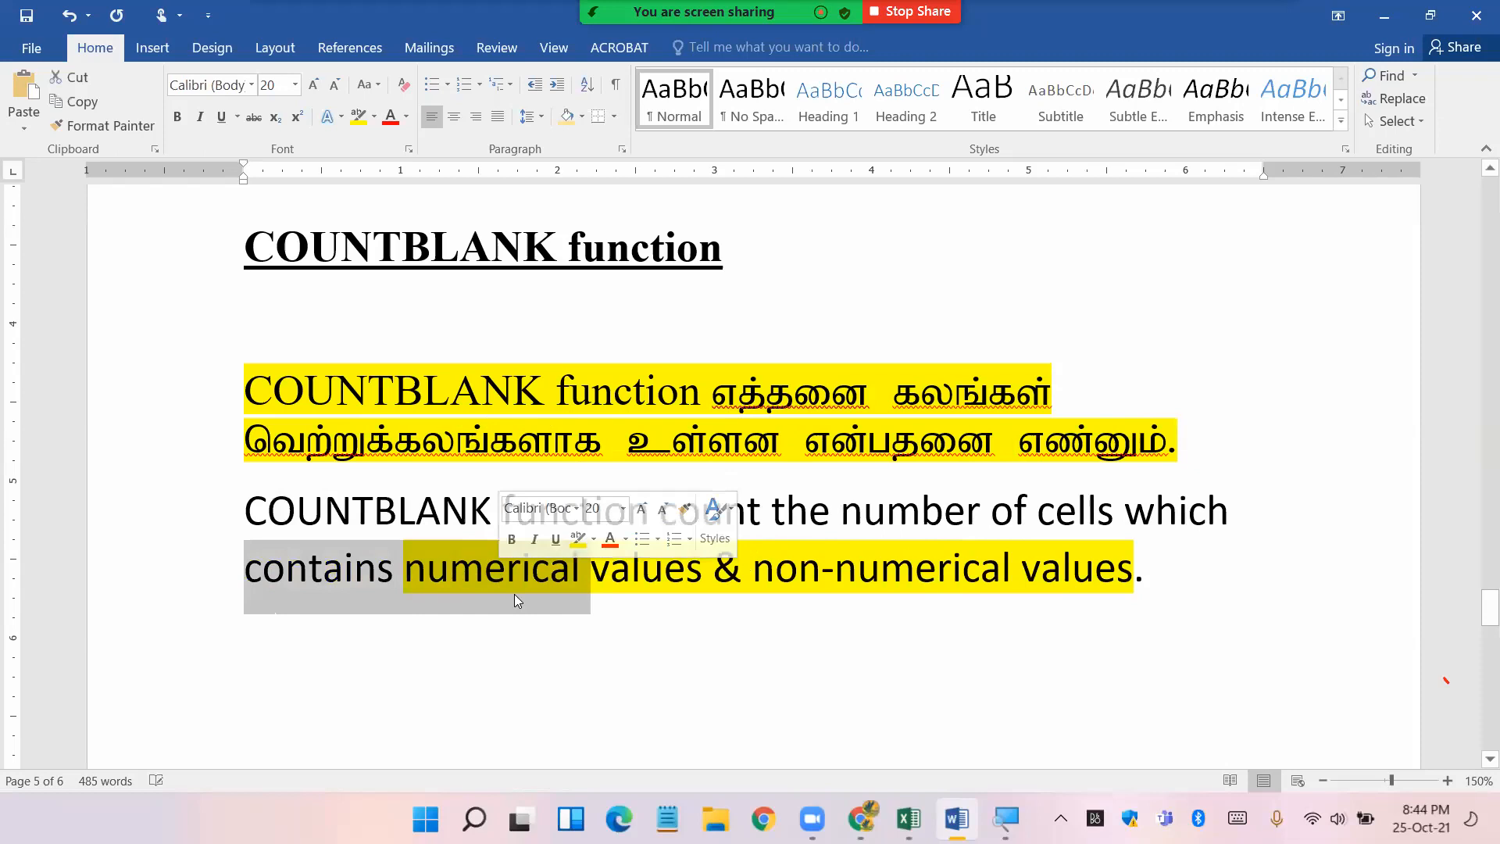
{"action": "left_click", "coordinate": [519, 575]}
{"action": "left_click", "coordinate": [394, 571]}
{"action": "type", "text": "blank"}
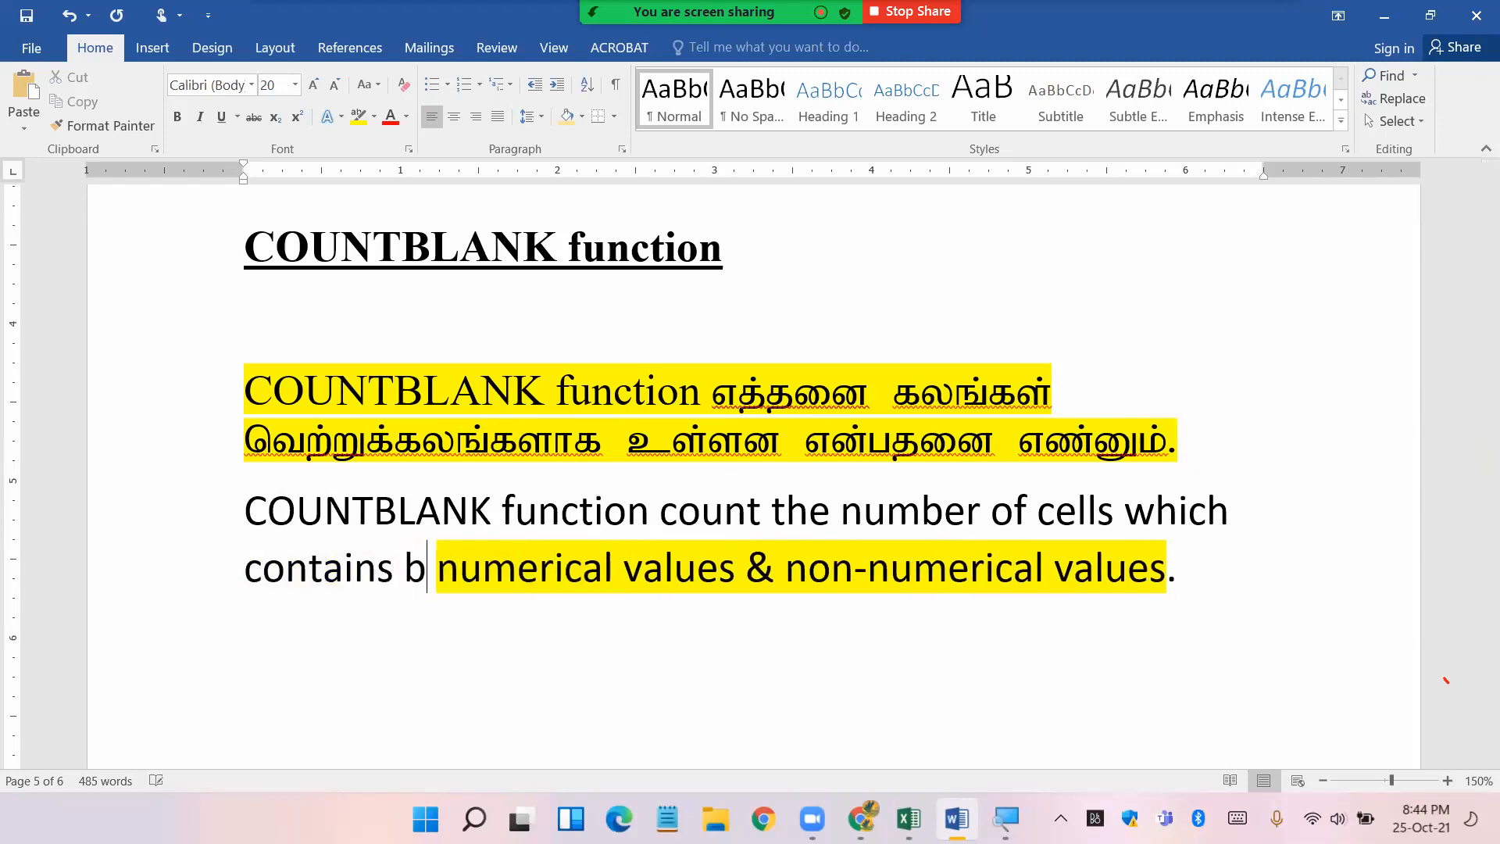
{"action": "type", "text": "s."}
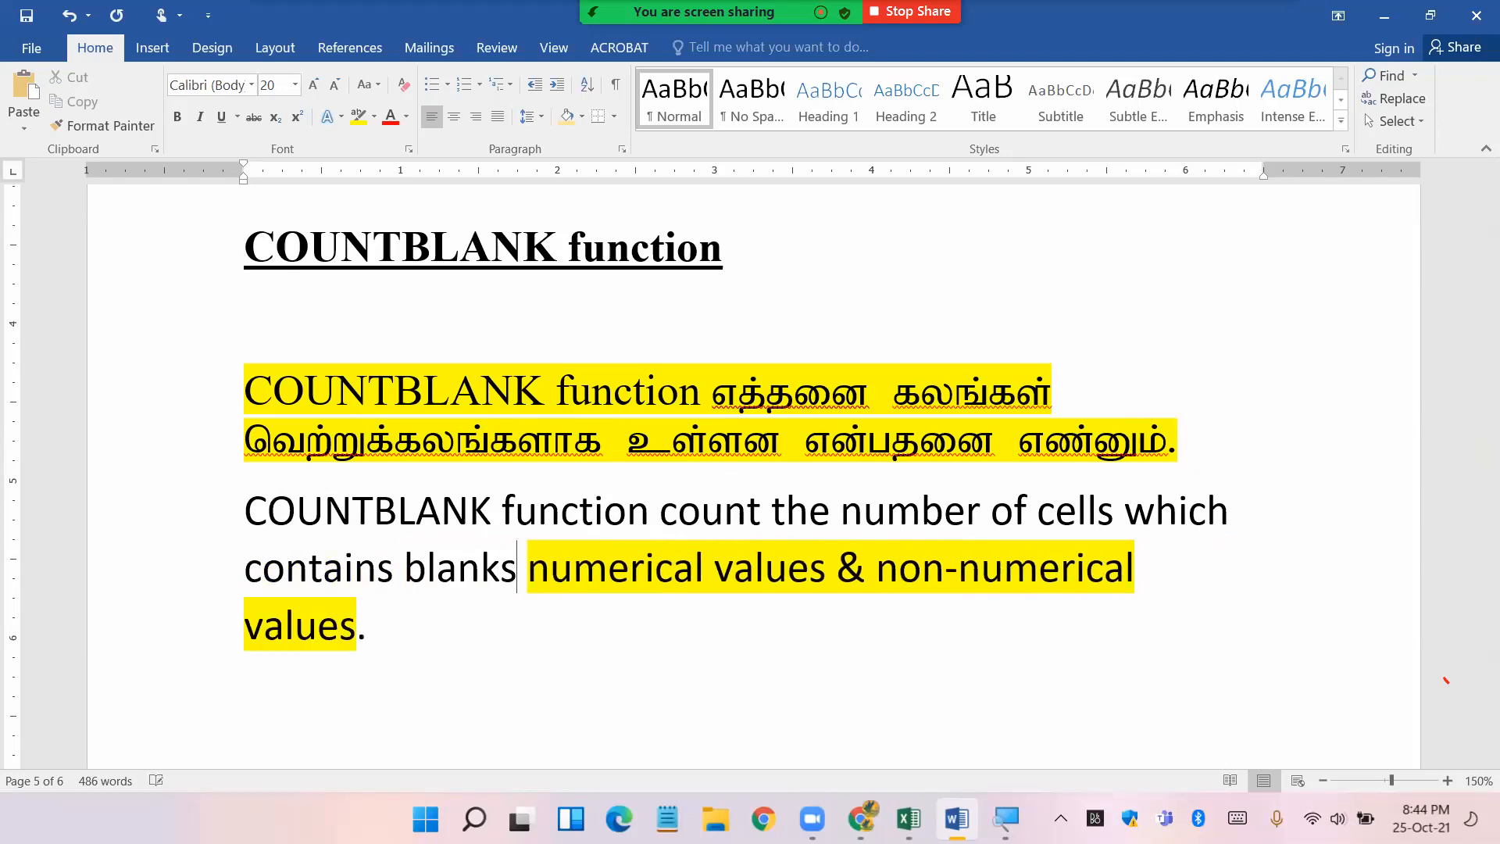
{"action": "key", "text": "Delete"}
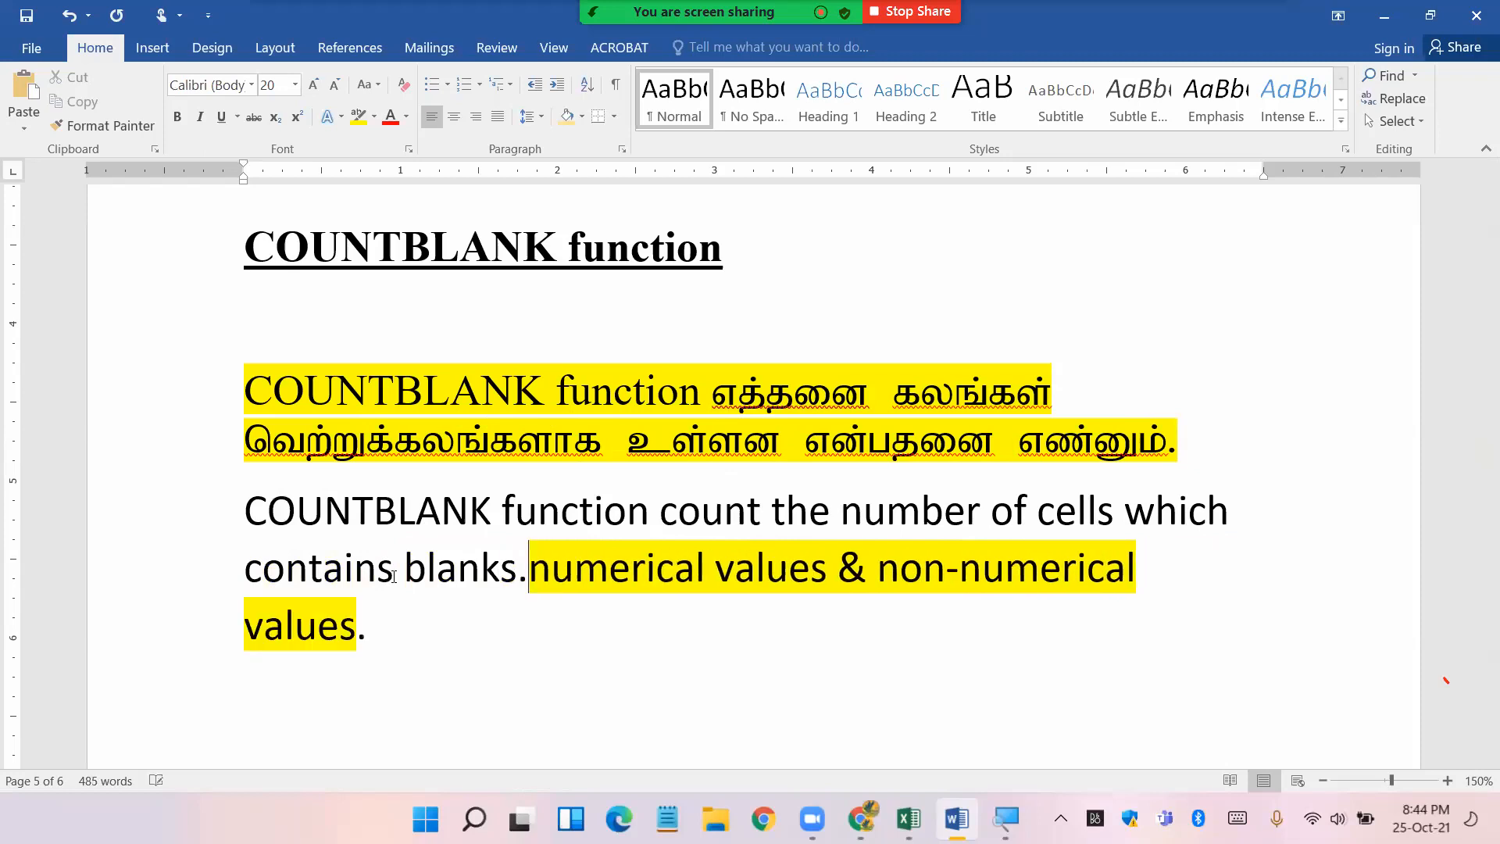
{"action": "key", "text": "Delete"}
{"action": "key", "text": "Delete"}
{"action": "key", "text": "Delete"}
{"action": "key", "text": "Delete"}
{"action": "key", "text": "Delete"}
{"action": "key", "text": "Delete"}
{"action": "key", "text": "Delete"}
{"action": "key", "text": "Delete"}
{"action": "key", "text": "Delete"}
{"action": "key", "text": "Delete"}
{"action": "key", "text": "Delete"}
{"action": "key", "text": "Delete"}
{"action": "key", "text": "Delete"}
{"action": "key", "text": "Delete"}
{"action": "key", "text": "Delete"}
{"action": "key", "text": "Delete"}
{"action": "key", "text": "Delete"}
{"action": "key", "text": "Delete"}
{"action": "key", "text": "Delete"}
{"action": "key", "text": "Delete"}
{"action": "key", "text": "Delete"}
{"action": "key", "text": "Delete"}
{"action": "key", "text": "Delete"}
{"action": "key", "text": "Delete"}
{"action": "key", "text": "Delete"}
{"action": "key", "text": "Delete"}
{"action": "key", "text": "Delete"}
{"action": "key", "text": "Delete"}
{"action": "key", "text": "Delete"}
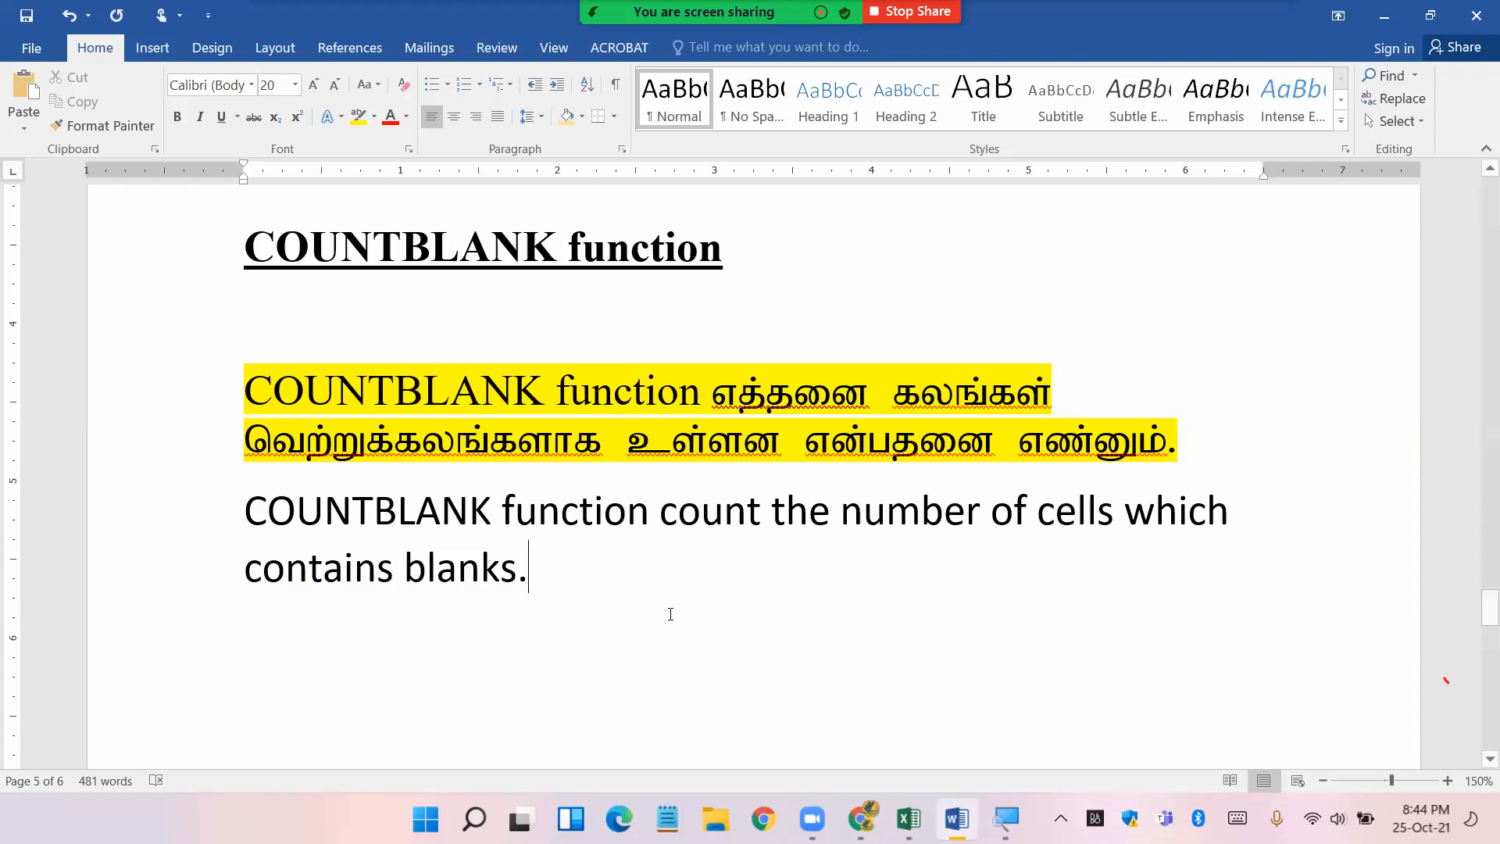
- Switch to the Excel workbook and fill empty cell K6 on Sheet2 with light green
{"action": "left_click", "coordinate": [909, 819]}
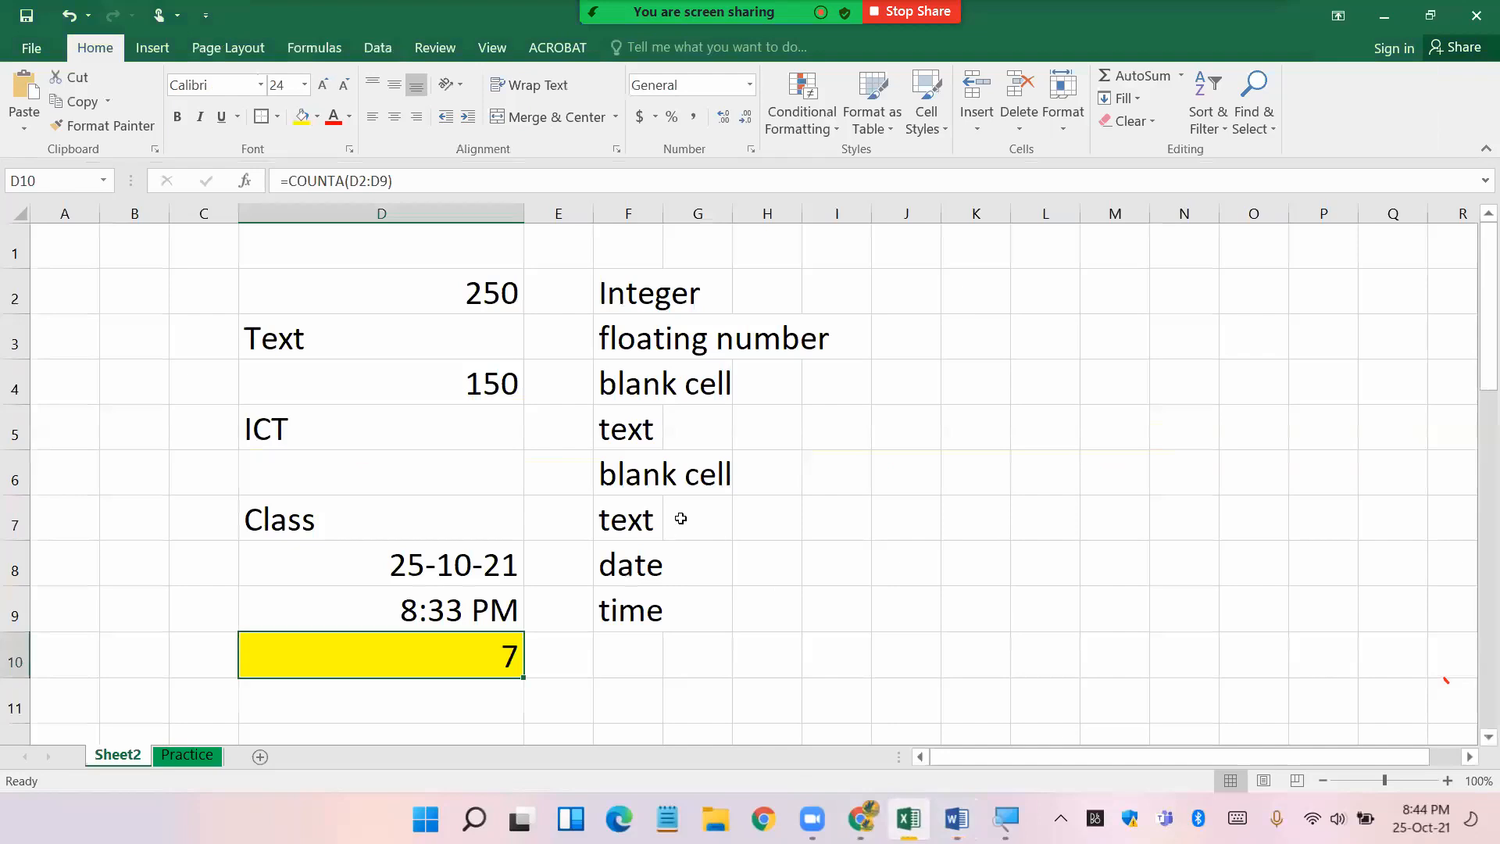
{"action": "scroll", "coordinate": [679, 510], "scroll_direction": "down", "scroll_amount": 5}
{"action": "scroll", "coordinate": [679, 510], "scroll_direction": "up", "scroll_amount": 5}
{"action": "left_click", "coordinate": [971, 489]}
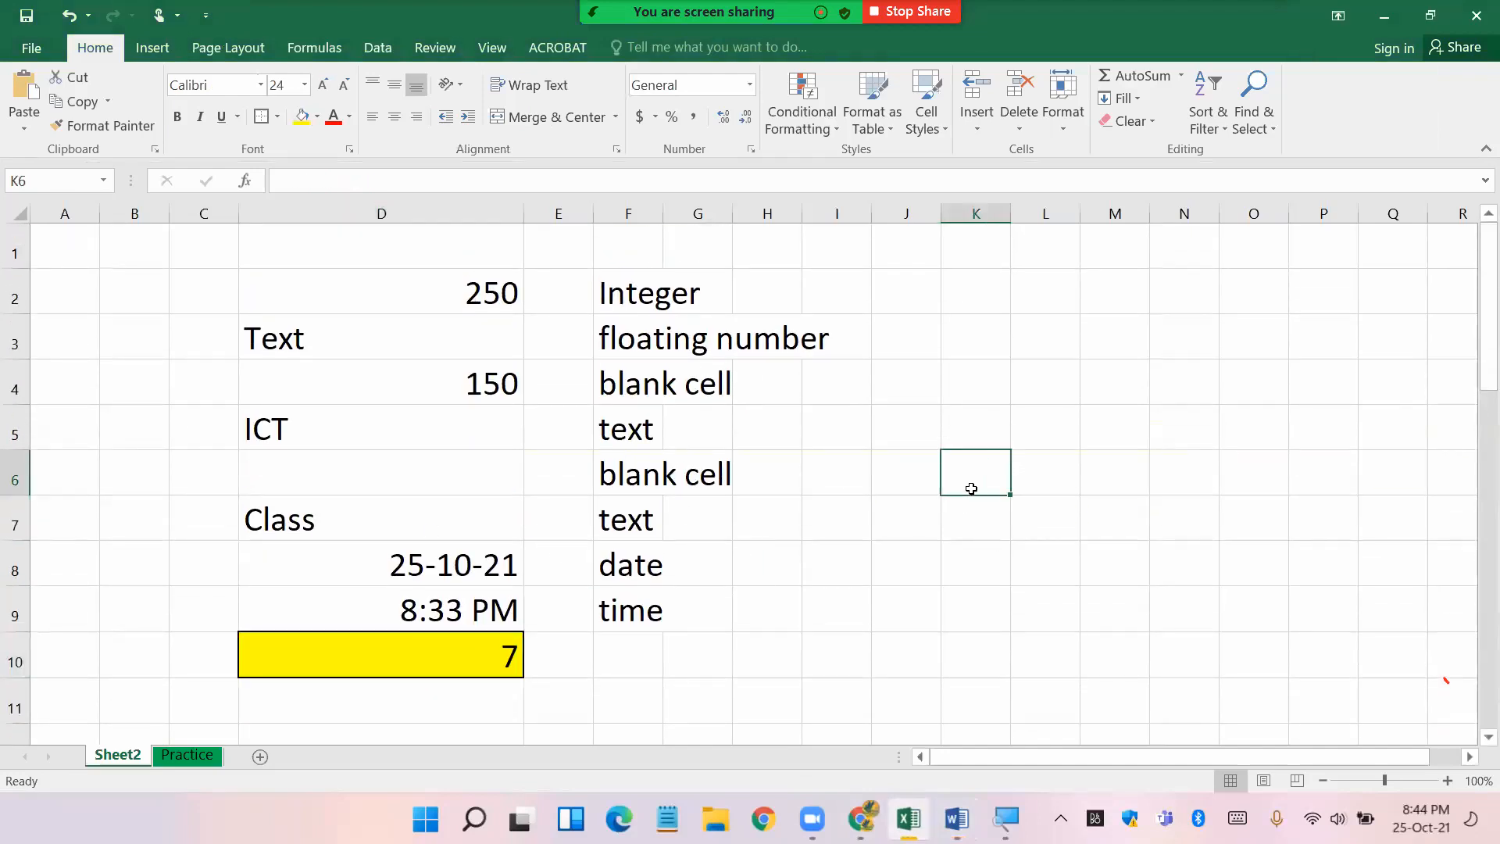
{"action": "left_click", "coordinate": [318, 119]}
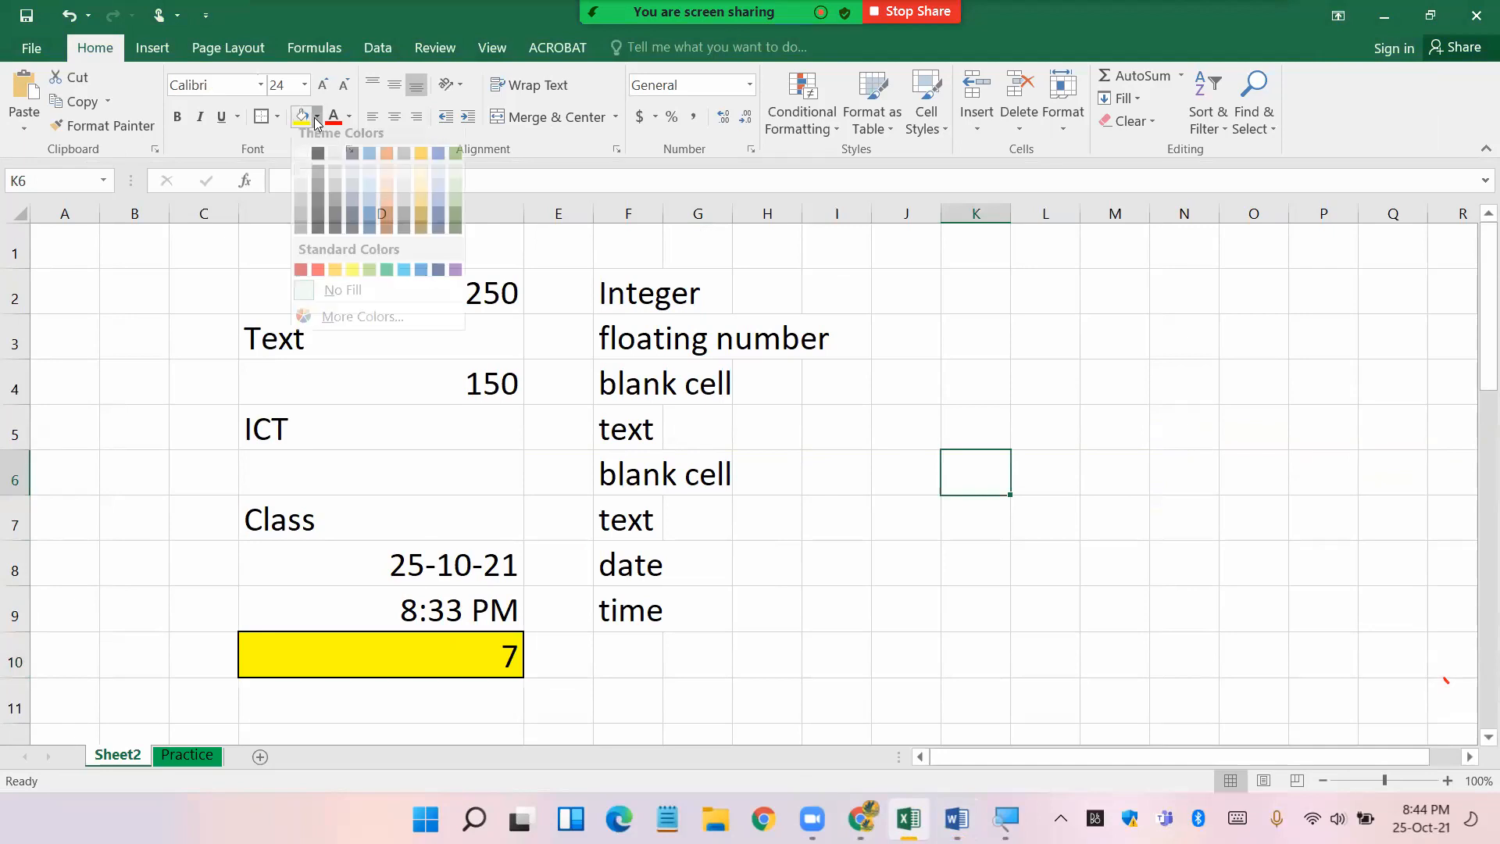
{"action": "left_click", "coordinate": [365, 277]}
{"action": "left_click_drag", "start_coordinate": [1016, 550], "coordinate": [994, 548]}
{"action": "left_click", "coordinate": [987, 481]}
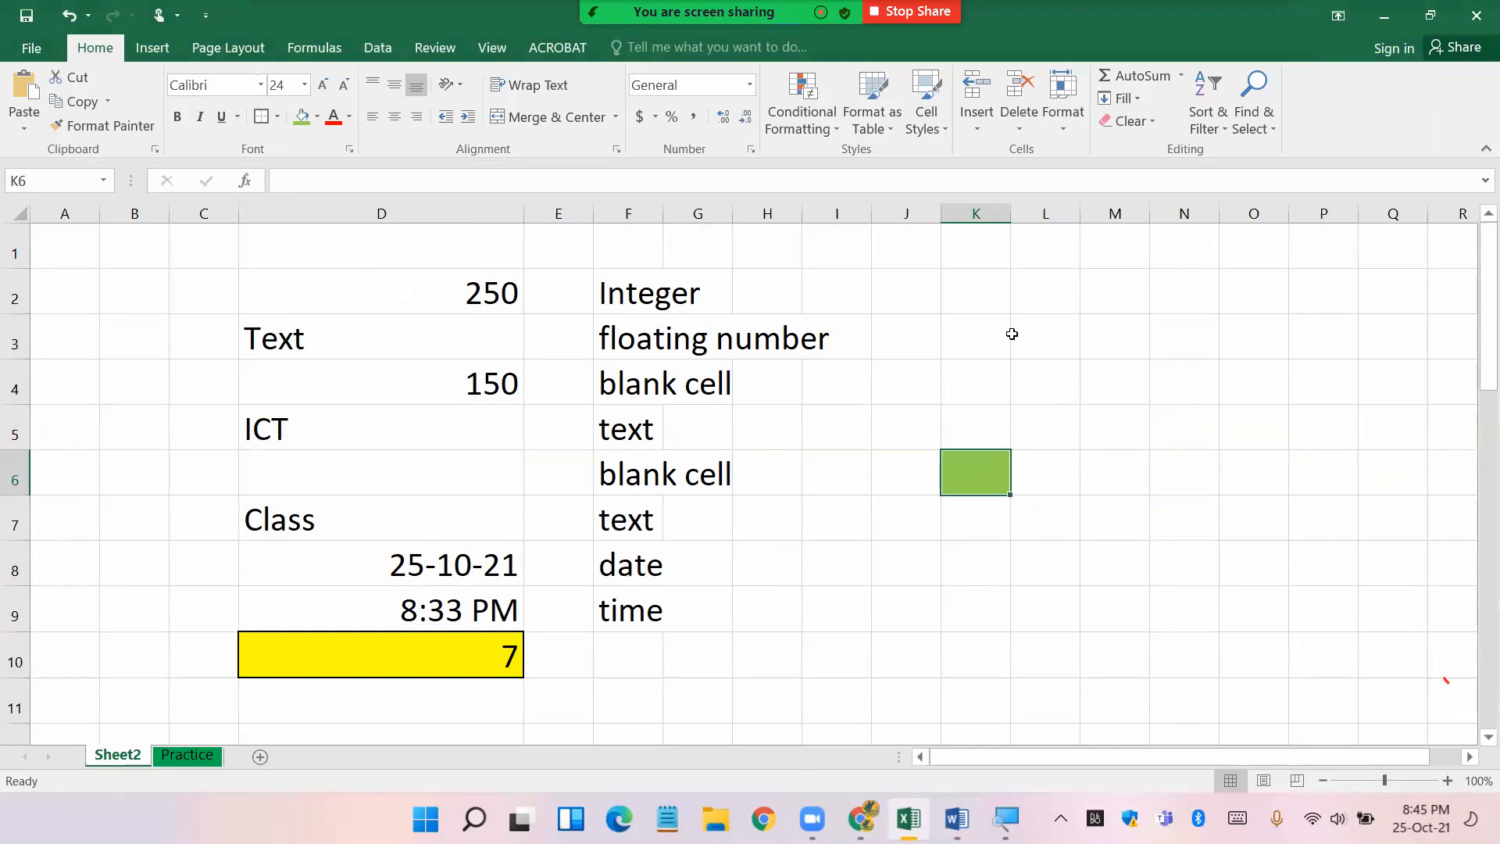
- Widen column K on Sheet2 to more than twice its original width
{"action": "left_click_drag", "start_coordinate": [1011, 219], "coordinate": [1086, 230]}
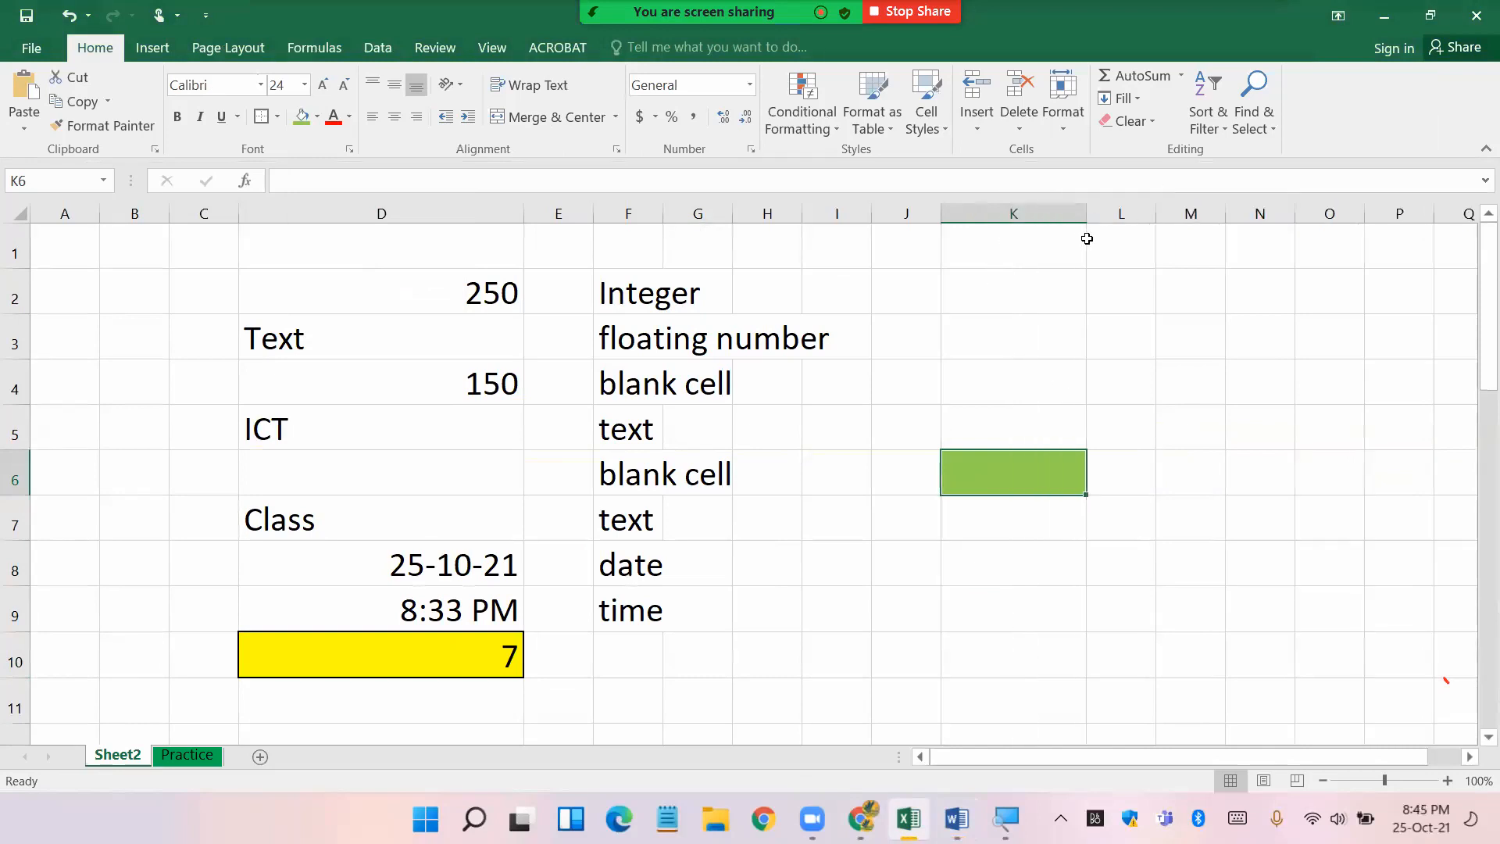
{"action": "left_click", "coordinate": [1166, 493]}
{"action": "left_click", "coordinate": [1007, 470]}
{"action": "left_click", "coordinate": [1045, 549]}
{"action": "left_click", "coordinate": [1040, 477]}
{"action": "left_click_drag", "start_coordinate": [1086, 213], "coordinate": [1110, 215]}
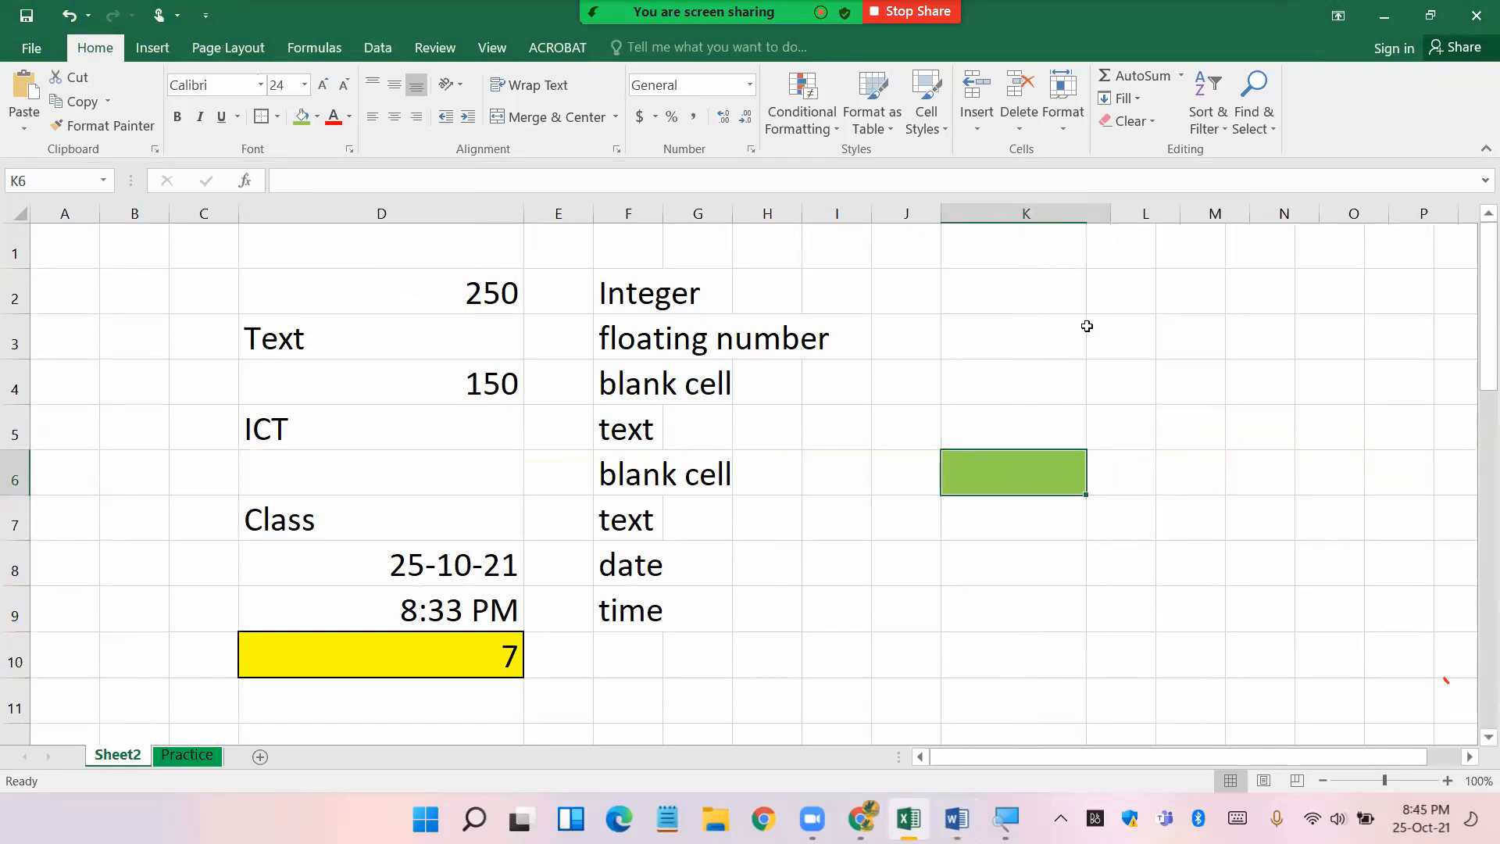
- Enter "Year 2021" in the green cell K6
{"action": "type", "text": "Y"}
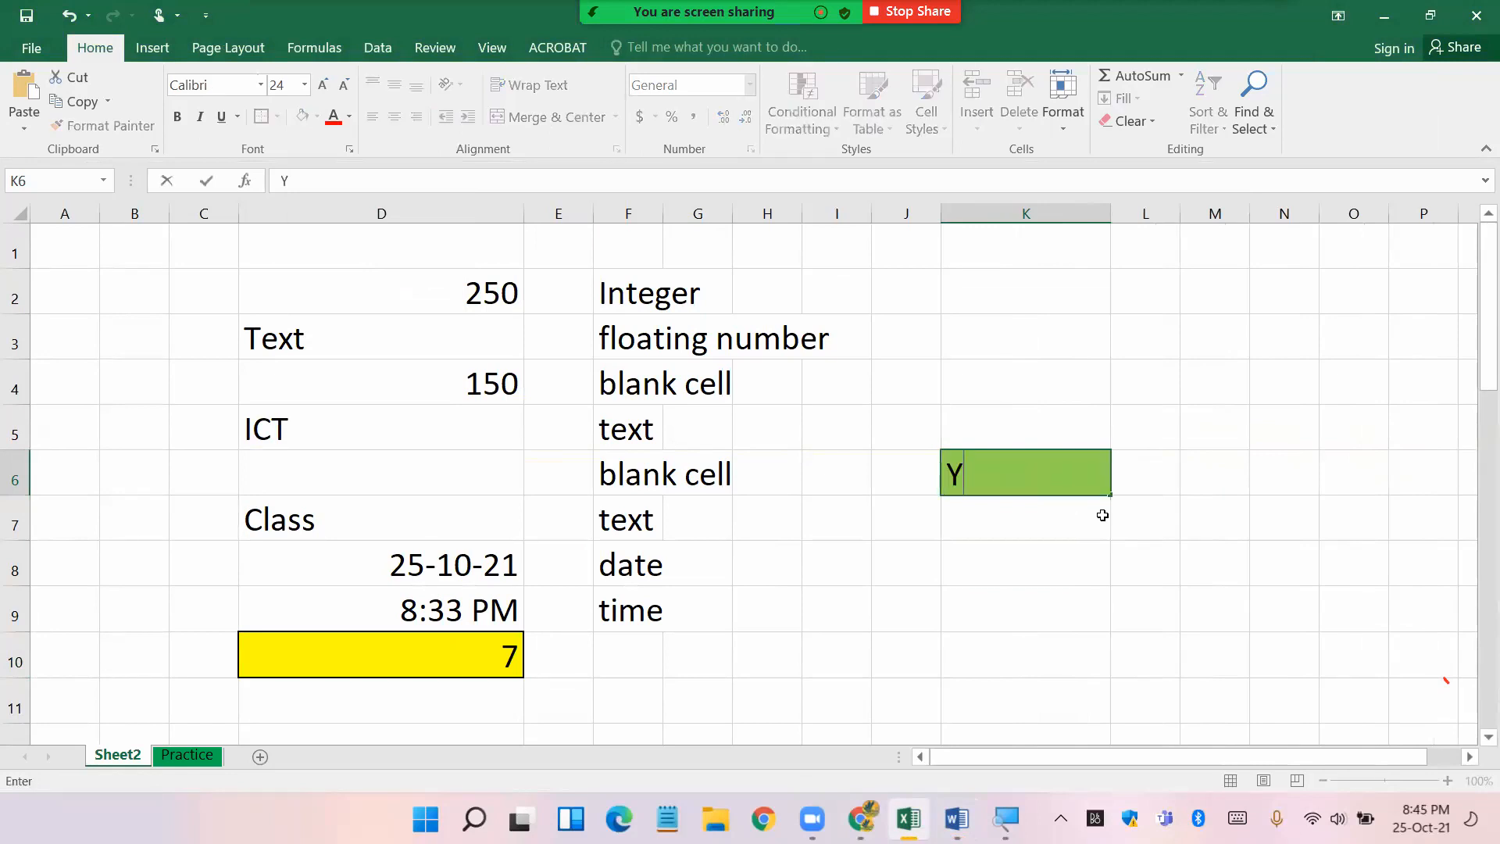
{"action": "type", "text": "ear 2021"}
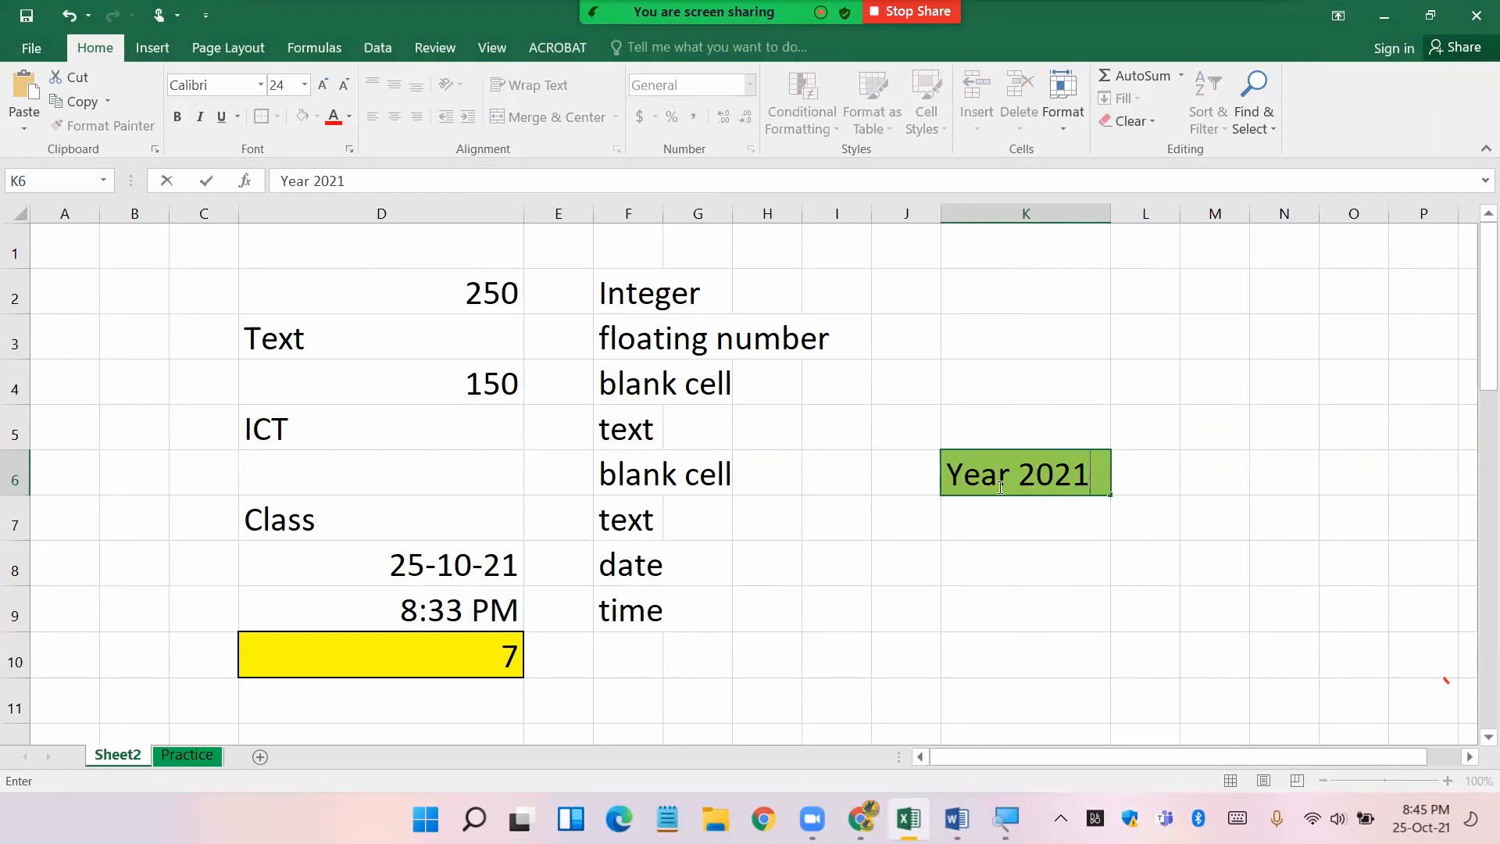
{"action": "left_click_drag", "start_coordinate": [948, 472], "coordinate": [1085, 482]}
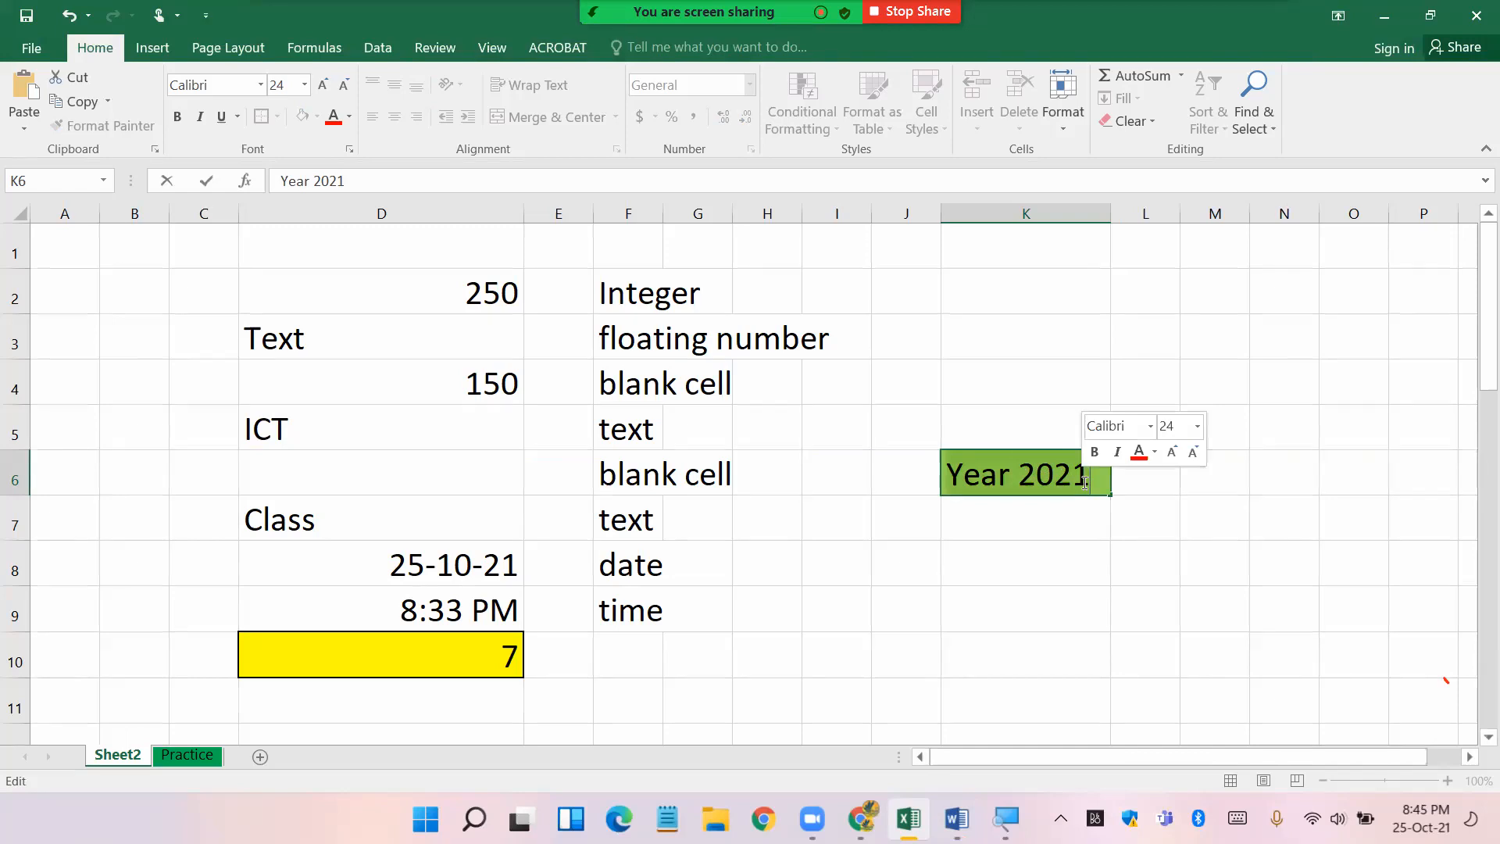
{"action": "left_click", "coordinate": [1080, 545]}
{"action": "left_click", "coordinate": [1025, 467]}
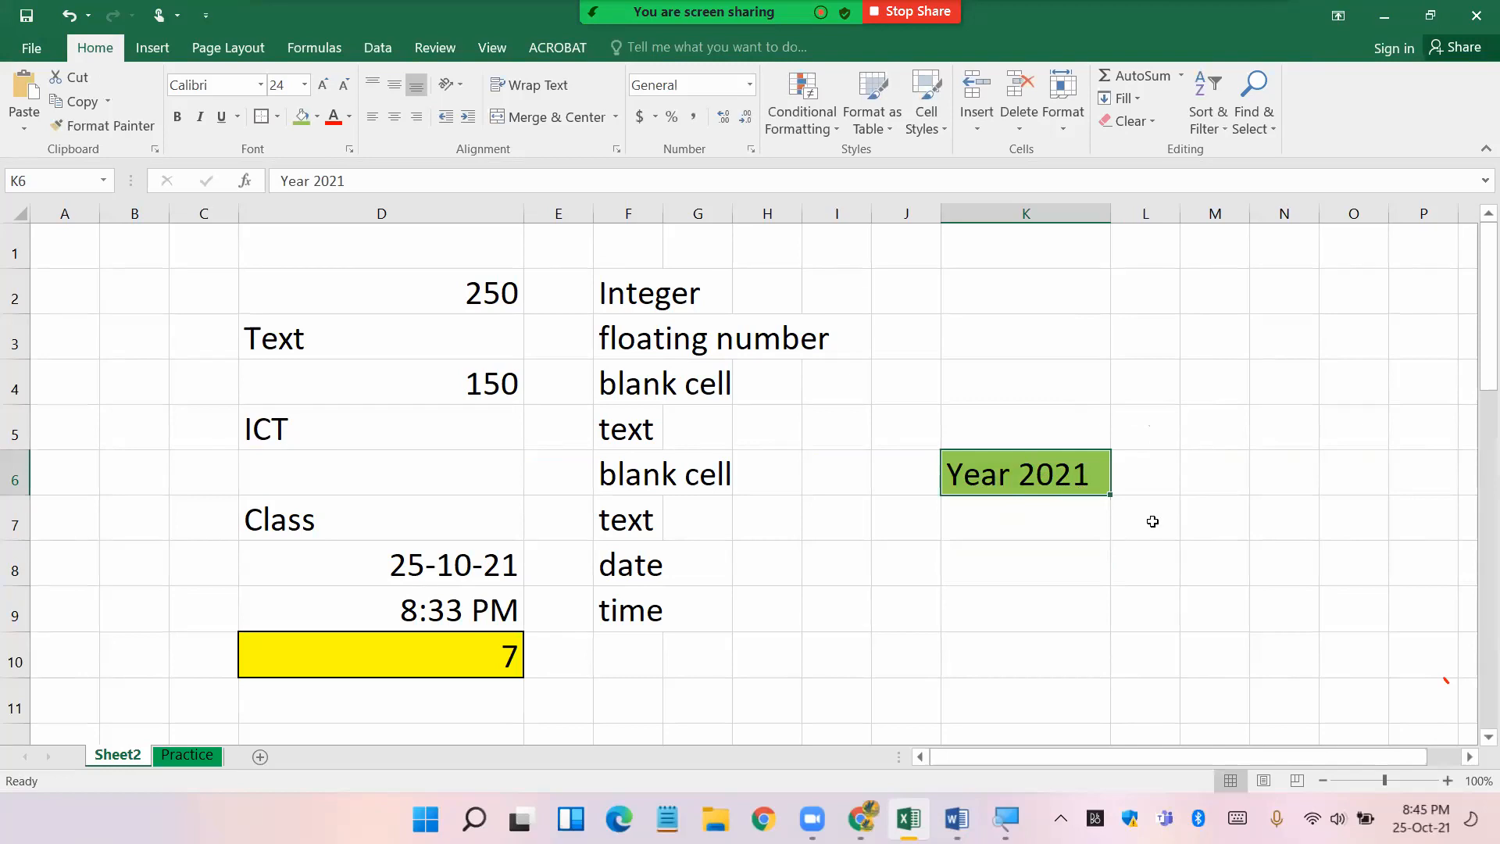
- Widen column K further so that "Year 2021" has extra room beside it
{"action": "left_click", "coordinate": [1086, 544]}
{"action": "left_click", "coordinate": [1042, 482]}
{"action": "left_click_drag", "start_coordinate": [1110, 222], "coordinate": [1164, 222]}
{"action": "left_click", "coordinate": [1081, 548]}
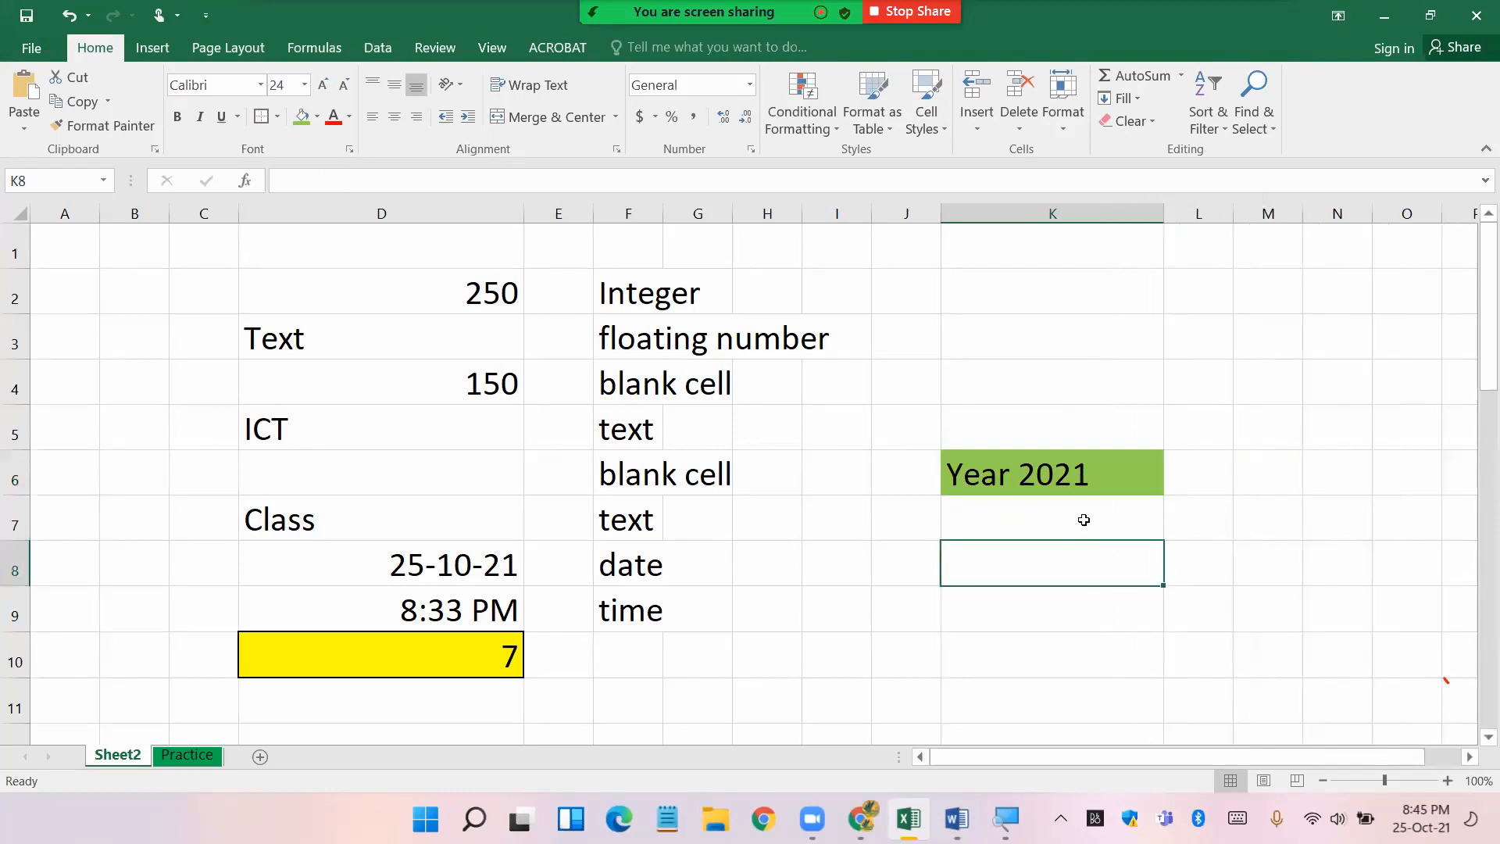
{"action": "left_click", "coordinate": [1074, 472]}
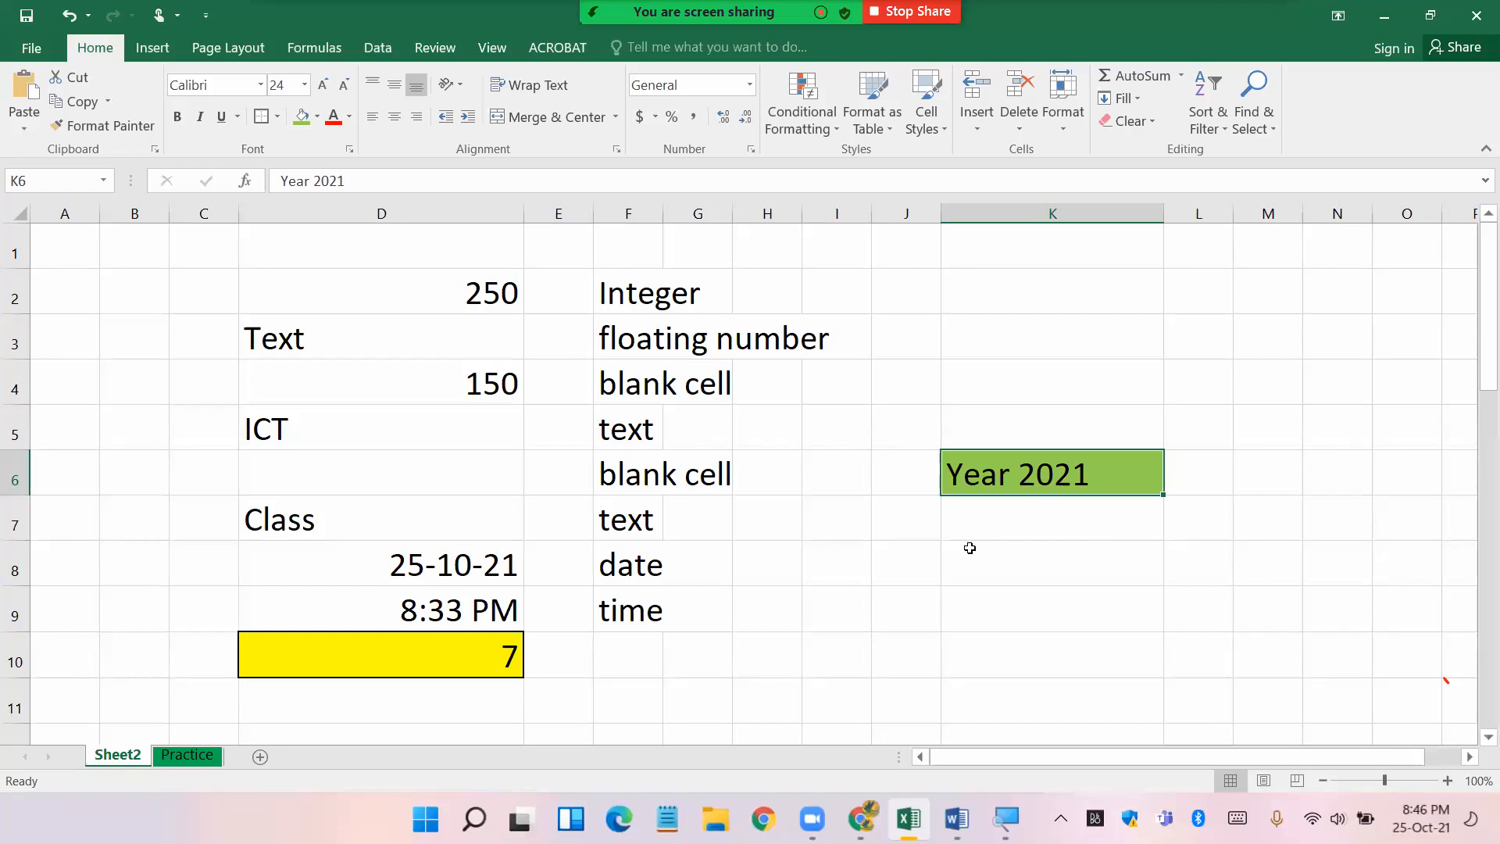
{"action": "left_click", "coordinate": [1059, 522]}
{"action": "left_click", "coordinate": [1040, 454]}
- Enter "Year 2021" in the empty cell D6 and check the COUNTA result in D10
{"action": "left_click", "coordinate": [399, 483]}
{"action": "type", "text": "Y"}
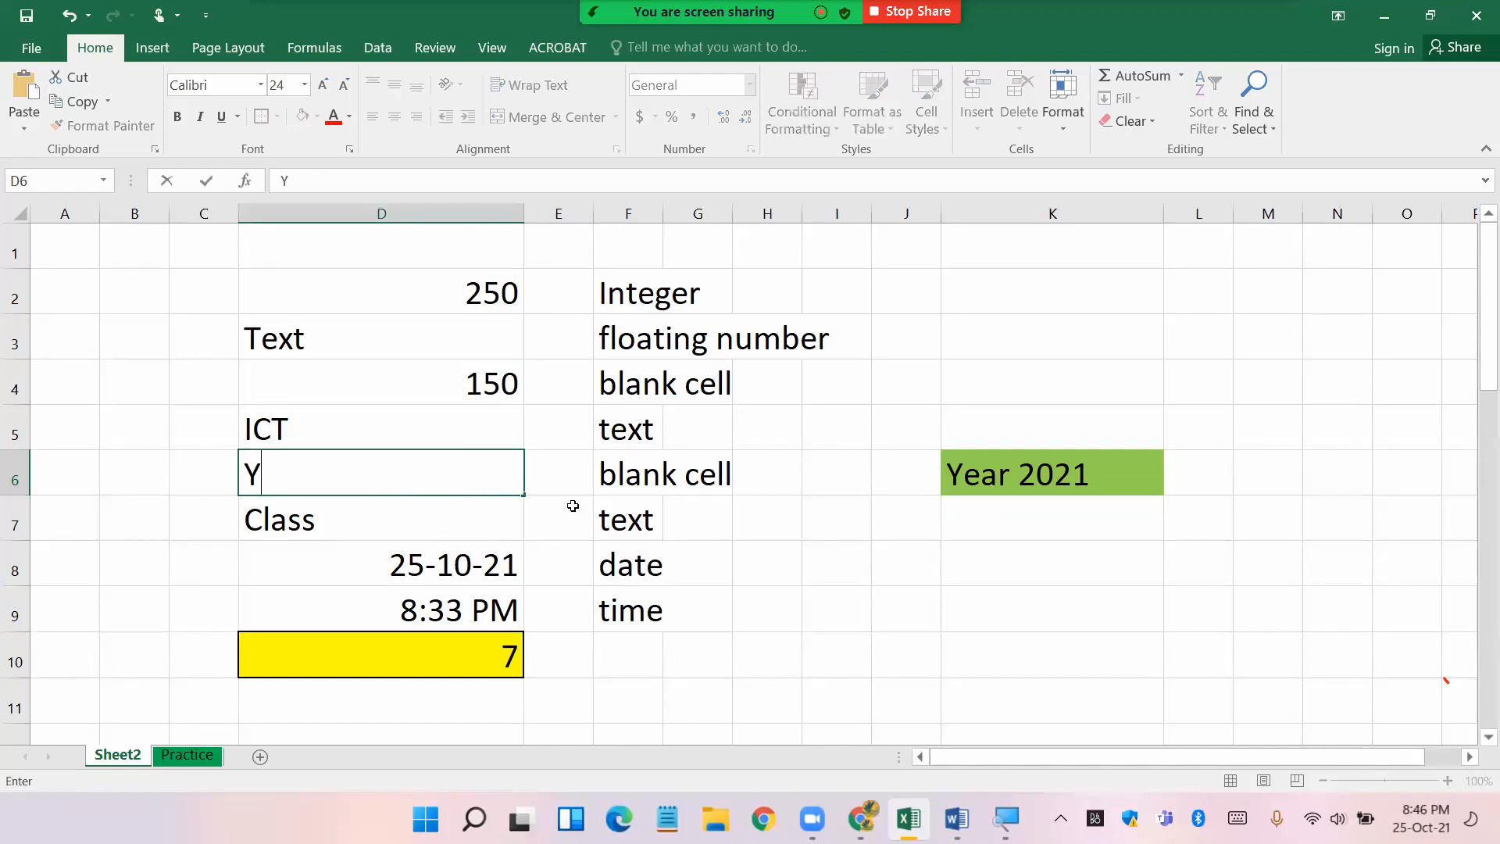
{"action": "type", "text": "ear 2021"}
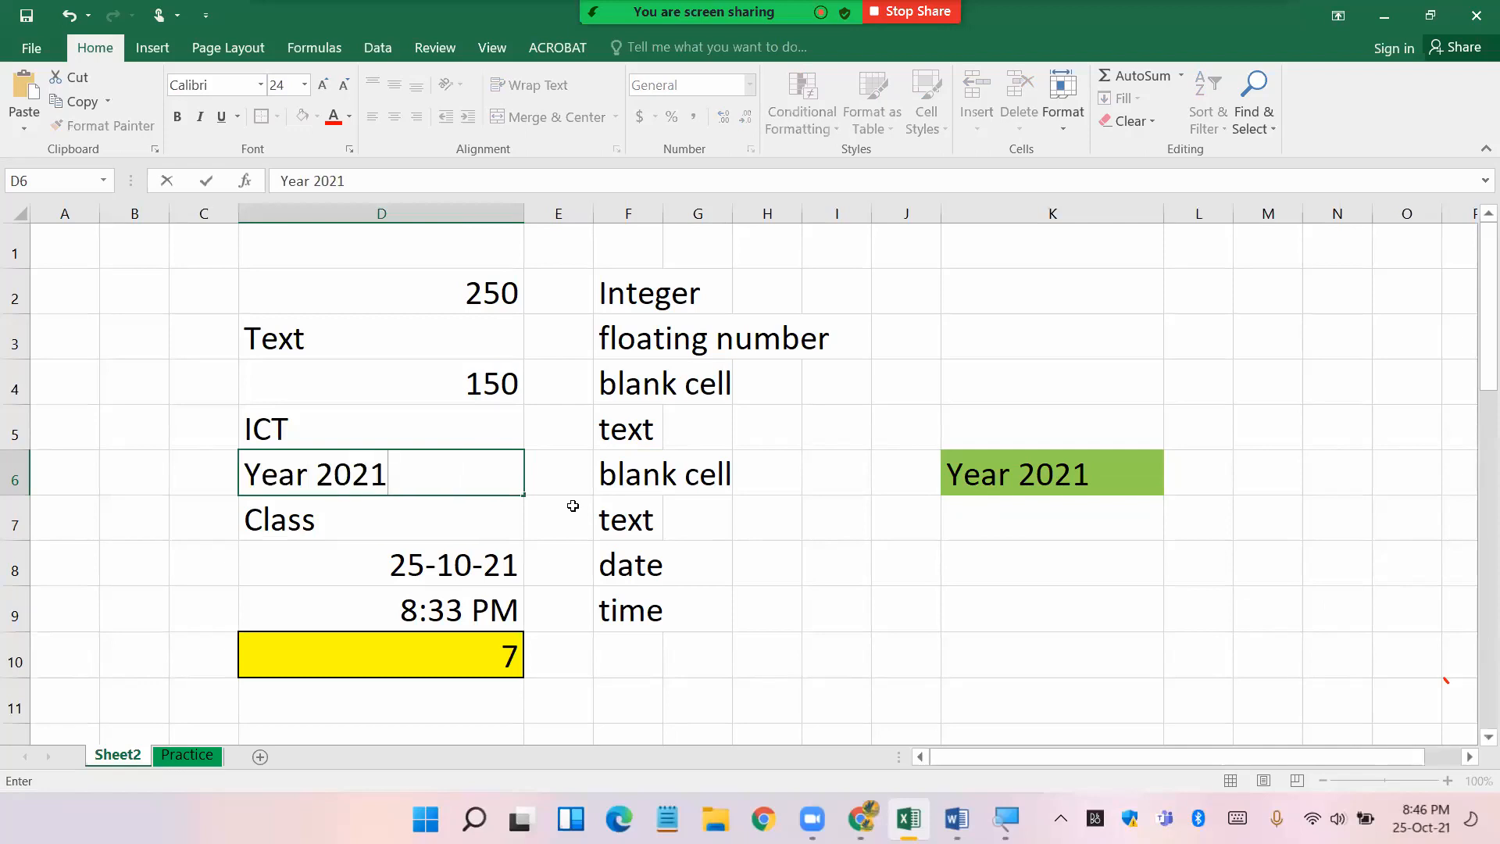
{"action": "key", "text": "Return"}
{"action": "left_click", "coordinate": [476, 660]}
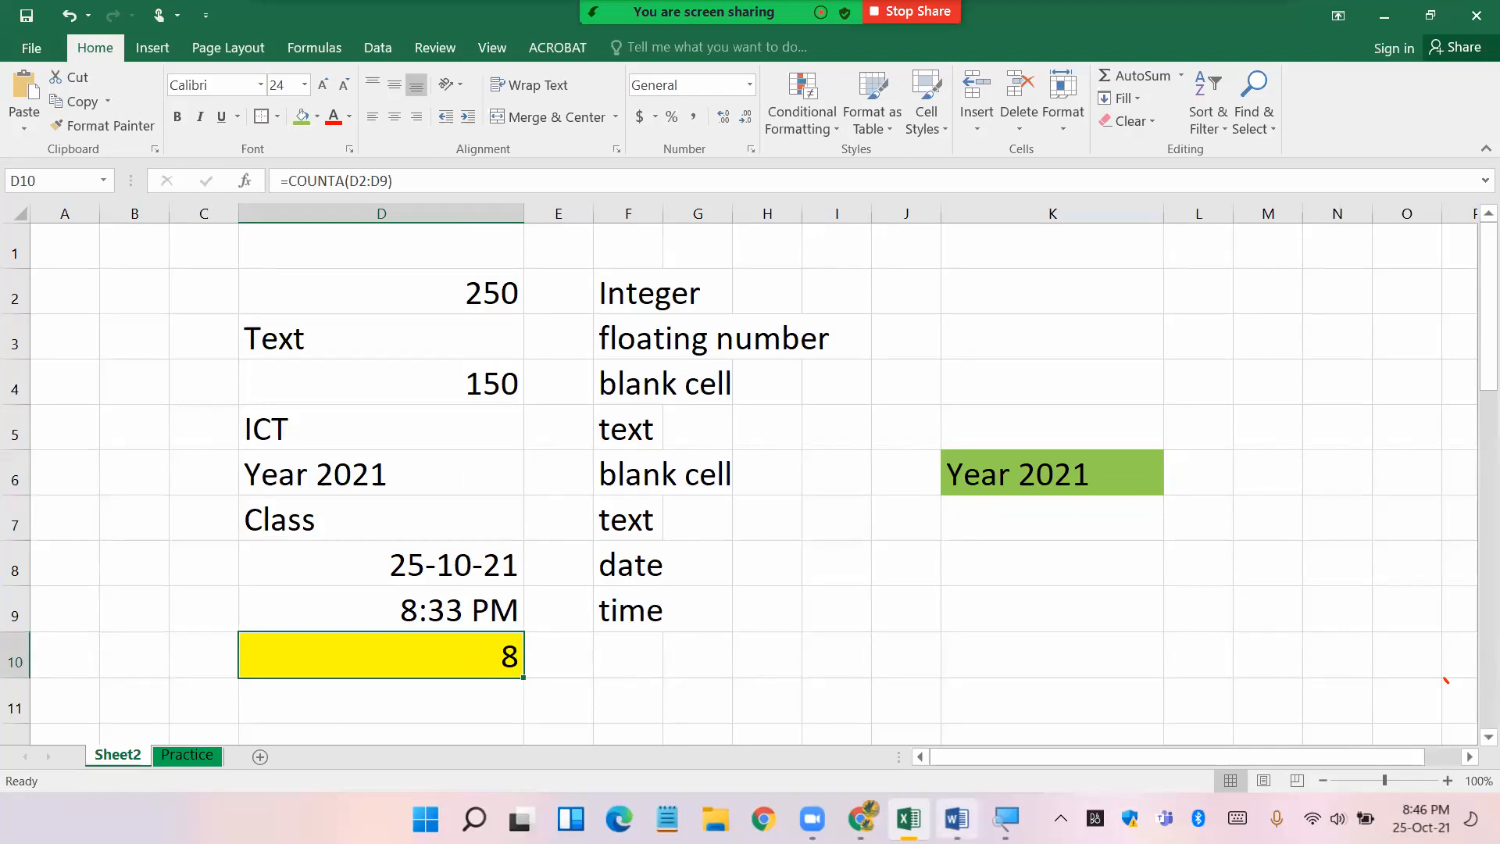
- Switch to the Word notes and change "blanks" to "blank cells" at the end of the English COUNTBLANK sentence
{"action": "left_click", "coordinate": [957, 819]}
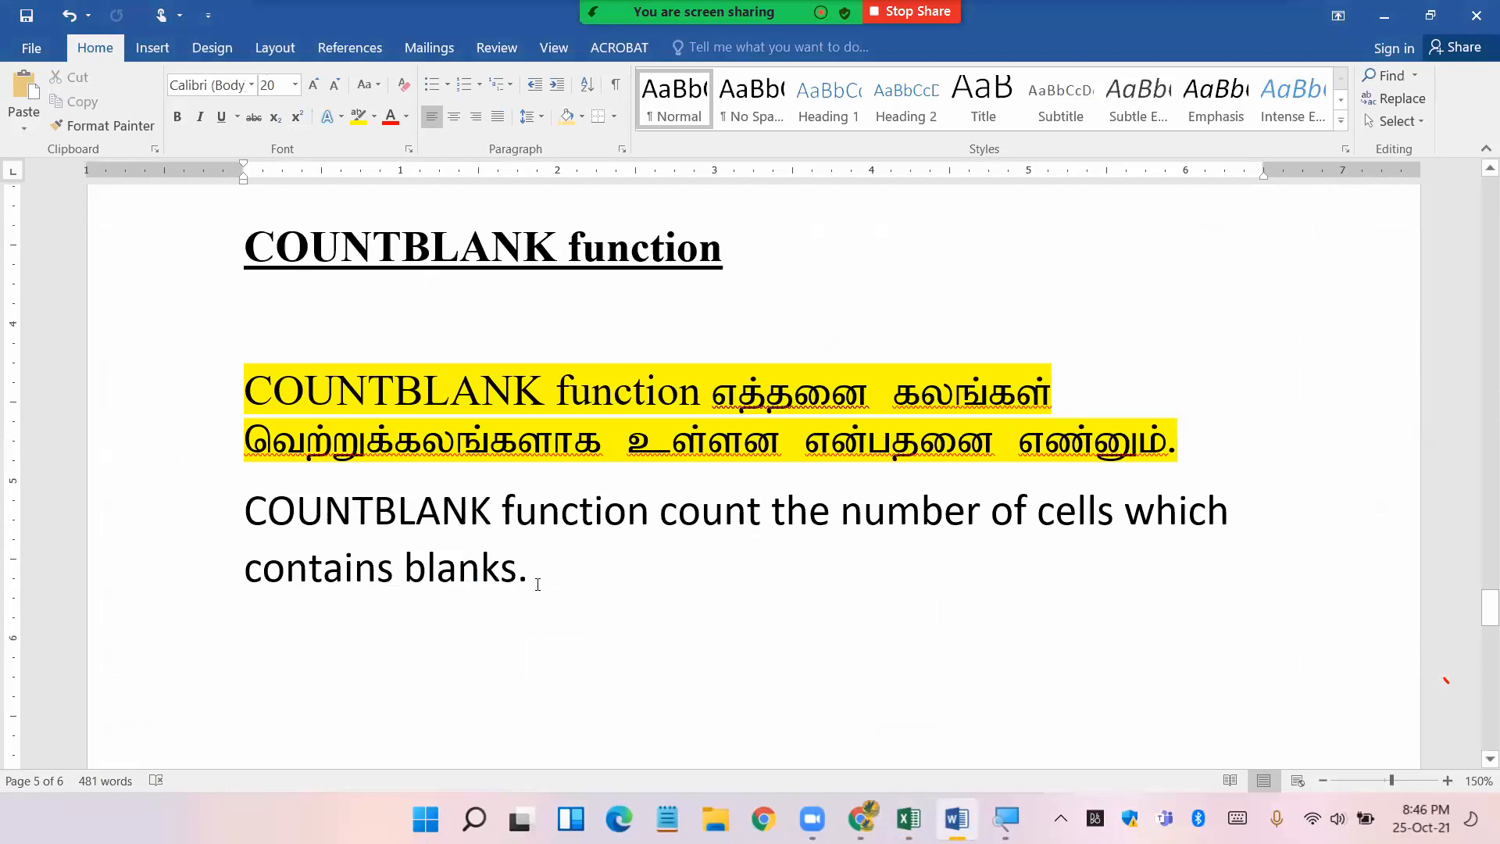
{"action": "key", "text": "BackSpace"}
{"action": "type", "text": "cells"}
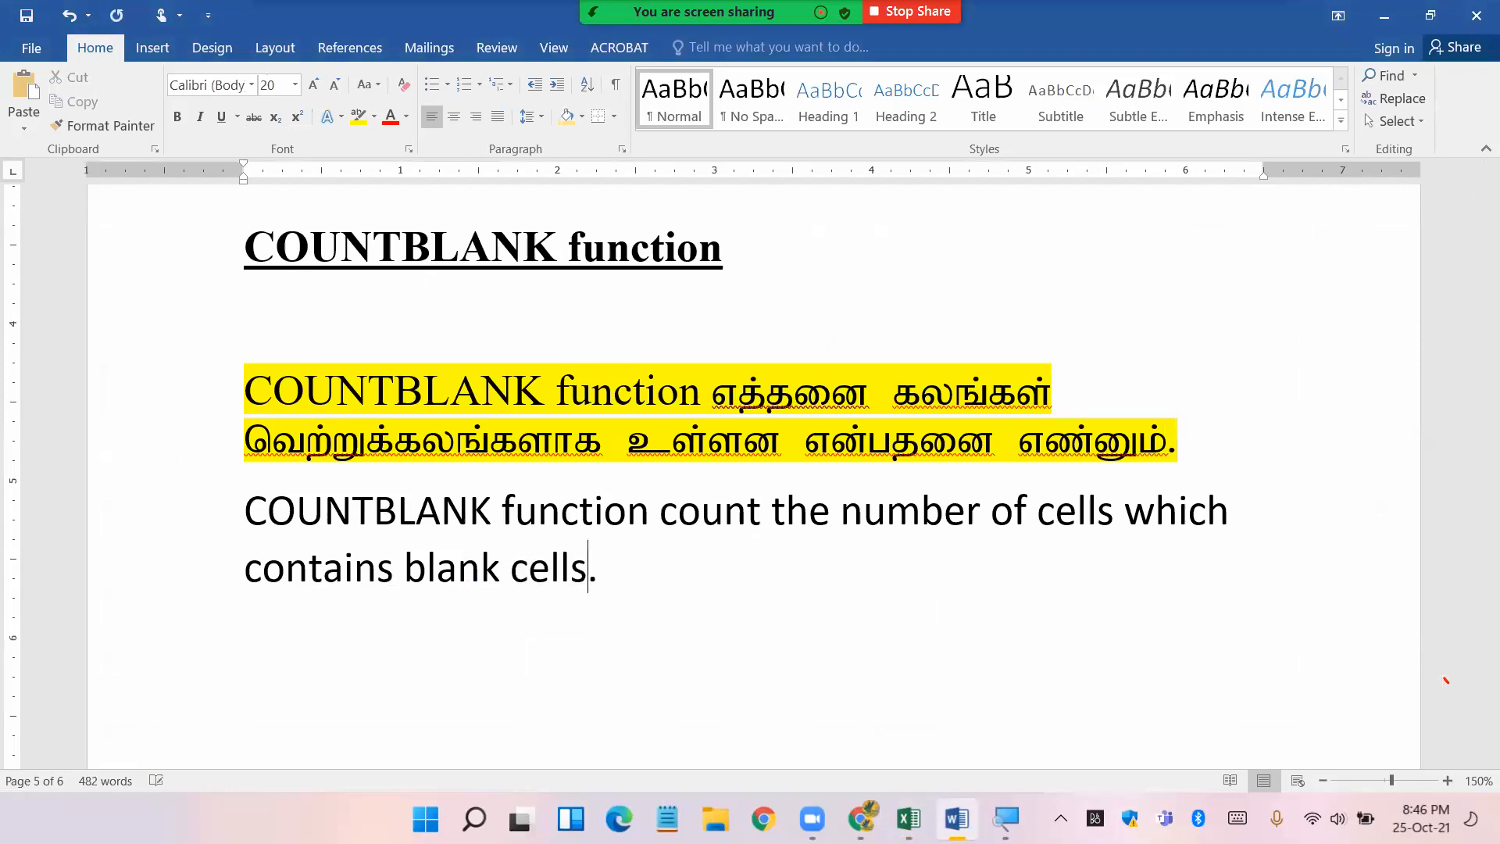
{"action": "left_click", "coordinate": [586, 620]}
- Switch back to the Excel workbook and change the formula in D10 to =COUNTBLANK(D2:D9)
{"action": "key", "text": "alt+Tab"}
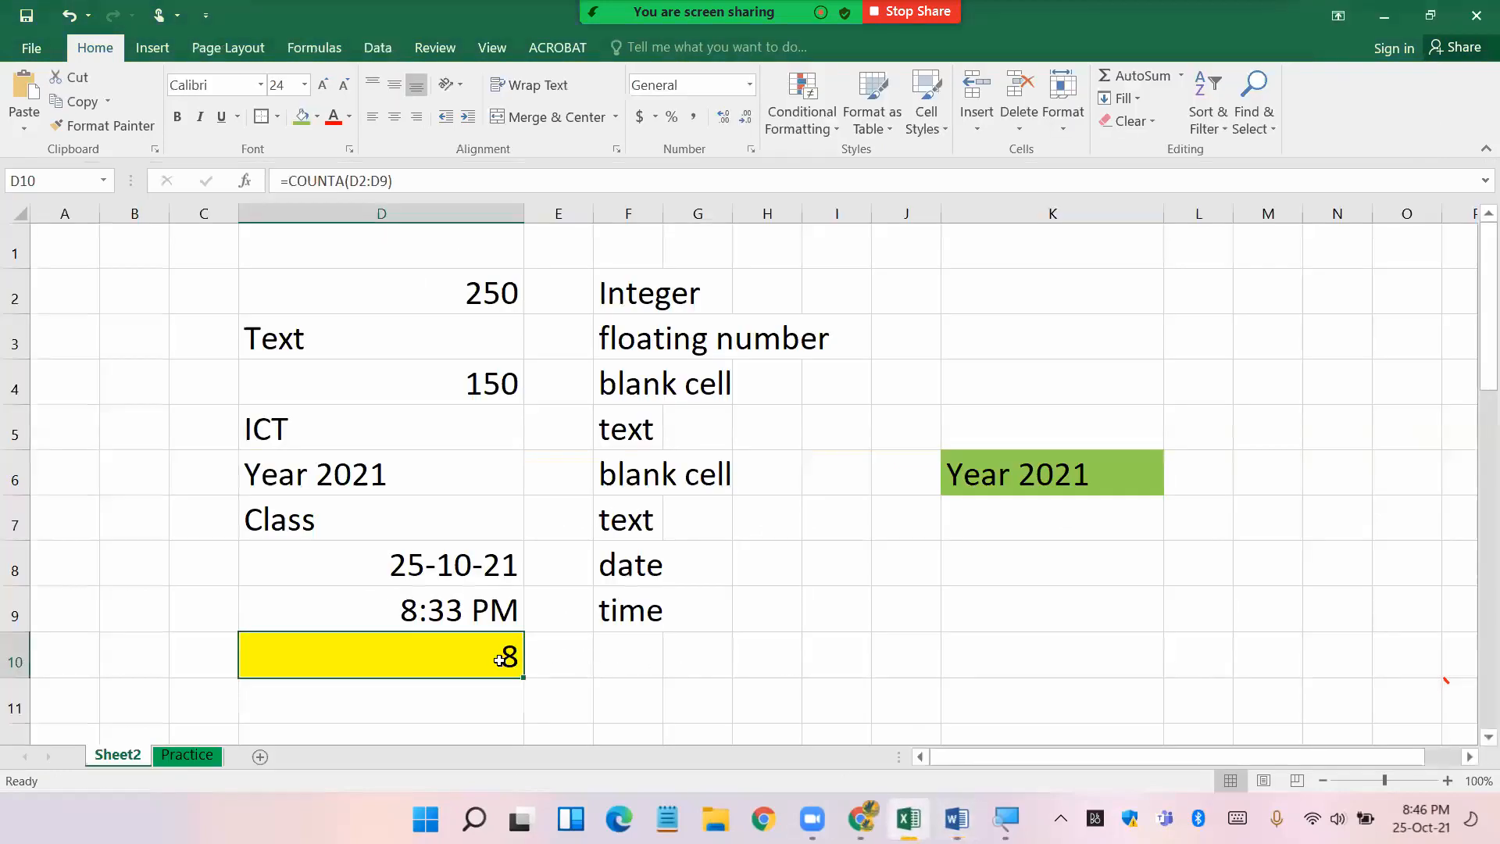
{"action": "double_click", "coordinate": [470, 664]}
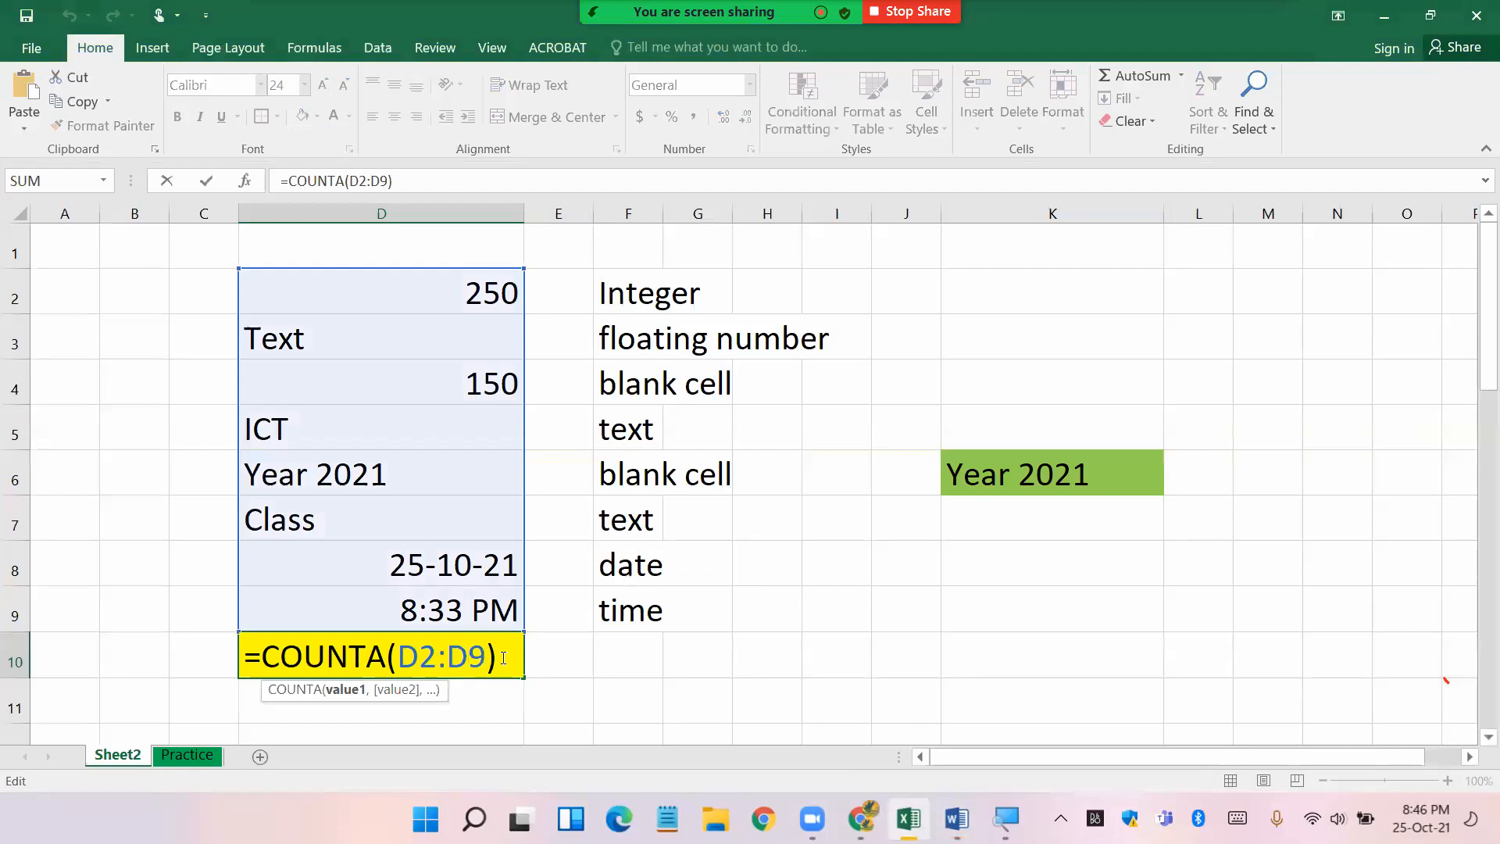
{"action": "left_click", "coordinate": [391, 653]}
{"action": "key", "text": "BackSpace"}
{"action": "type", "text": "BLA"}
{"action": "type", "text": "NK"}
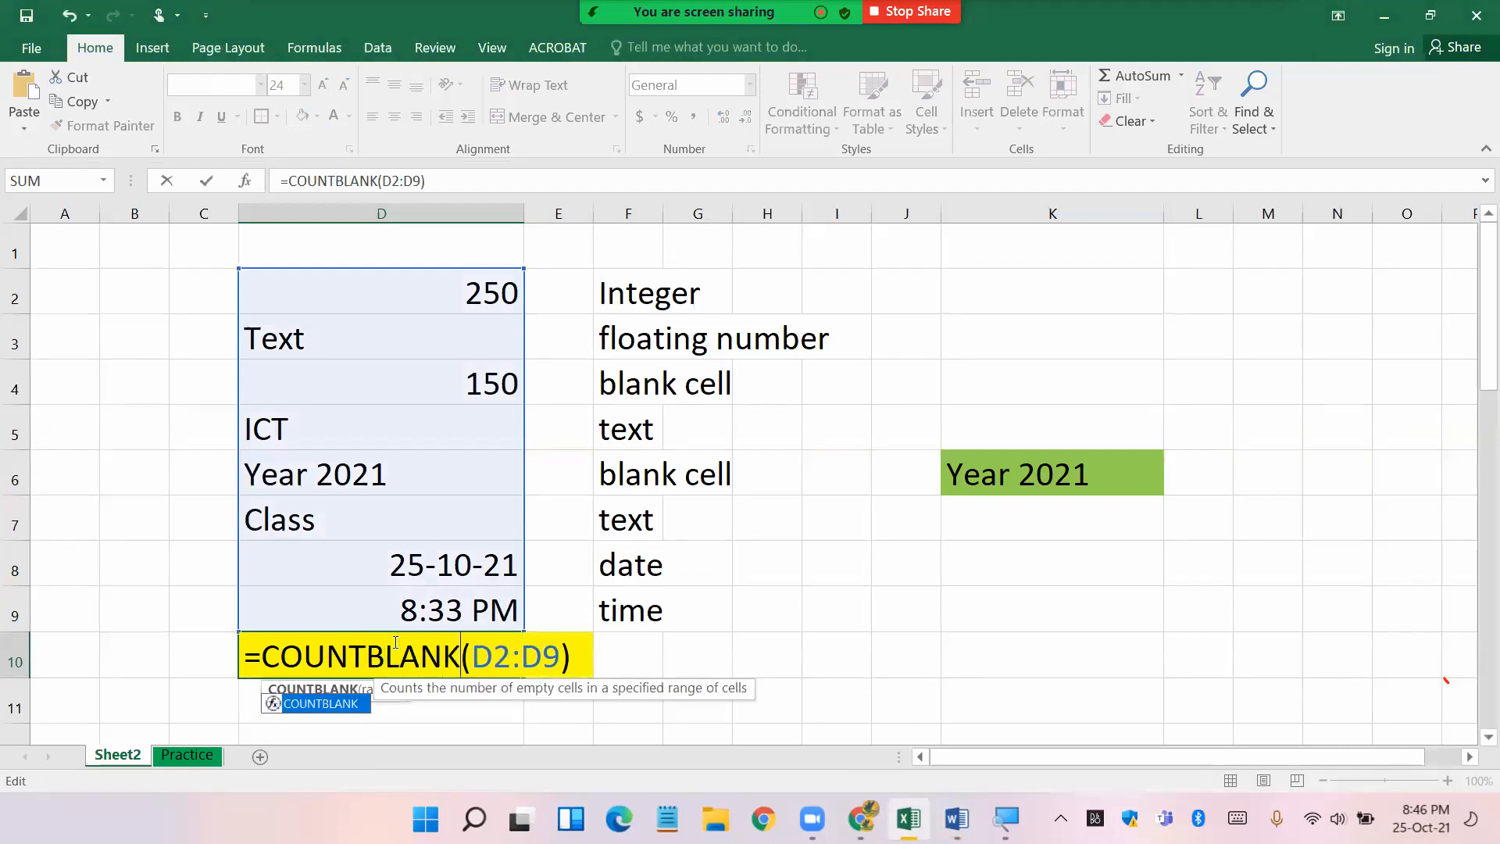
{"action": "key", "text": "Return"}
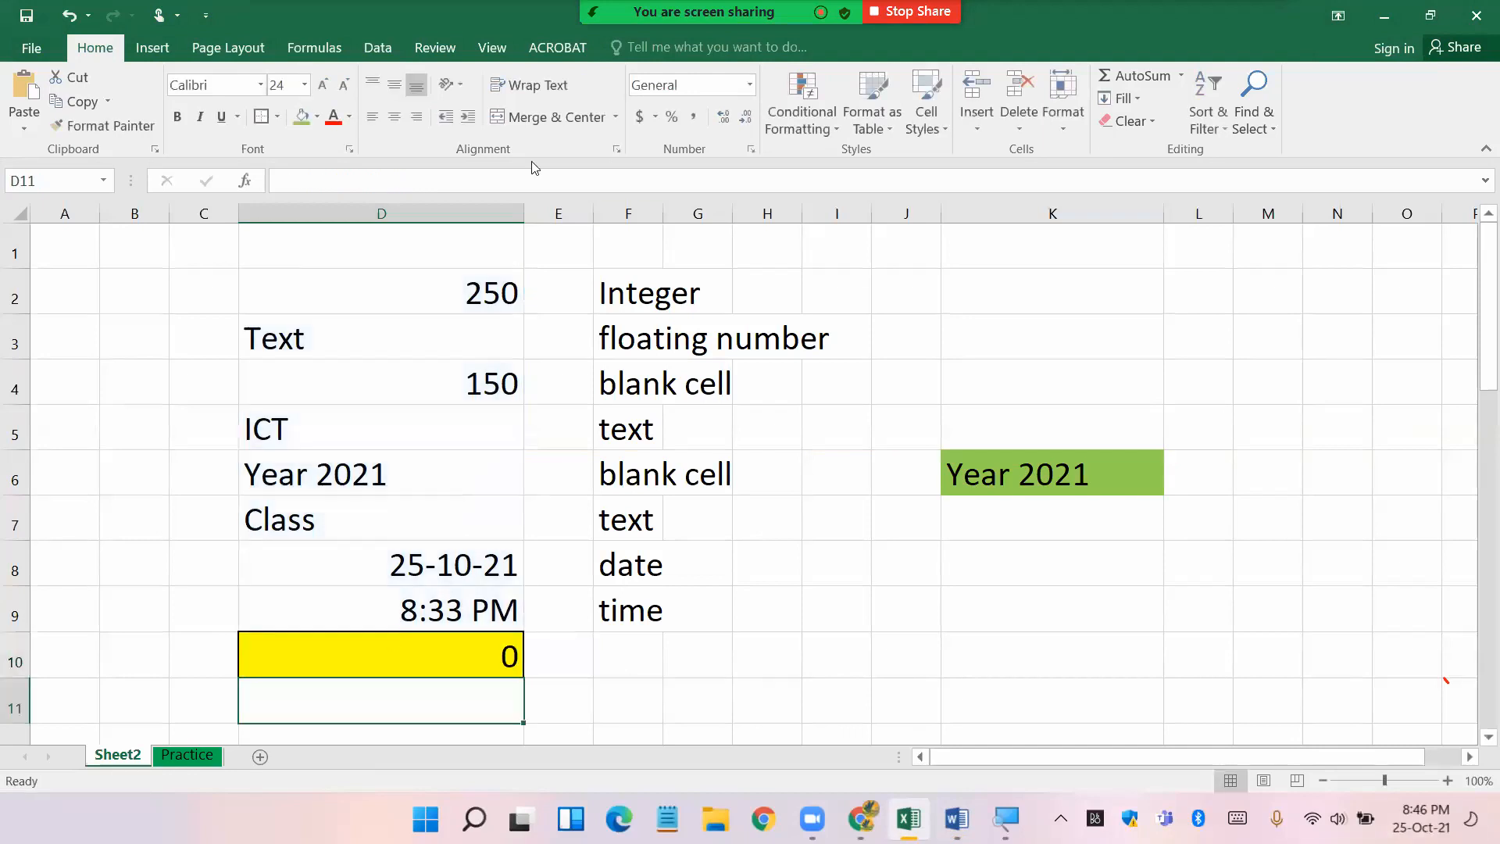
- Fill cells D1:D9 with light blue and apply all borders to them
{"action": "left_click", "coordinate": [431, 410]}
{"action": "left_click_drag", "start_coordinate": [312, 258], "coordinate": [387, 610]}
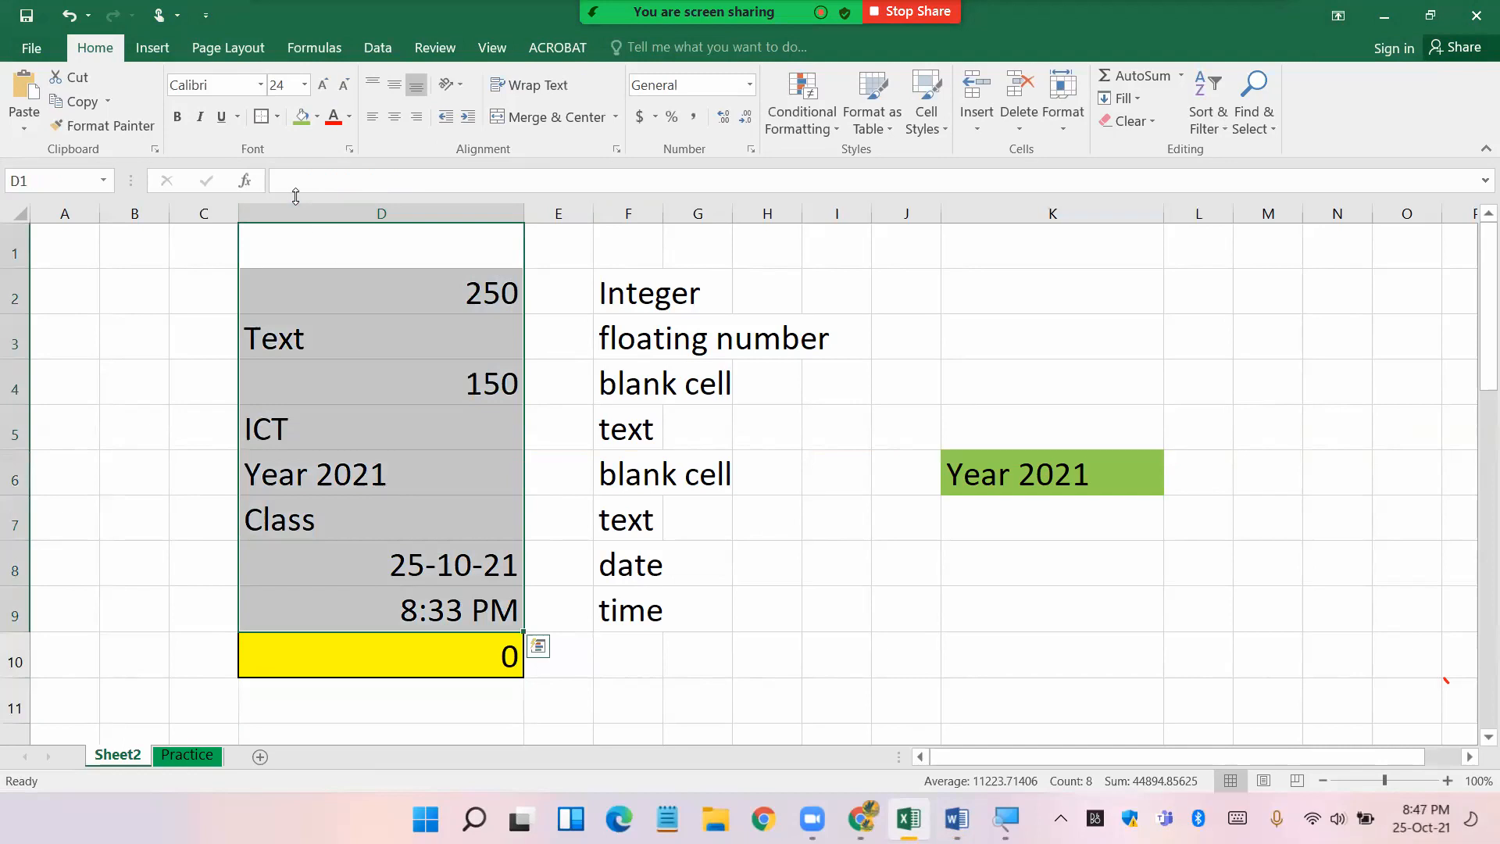
{"action": "left_click", "coordinate": [316, 118]}
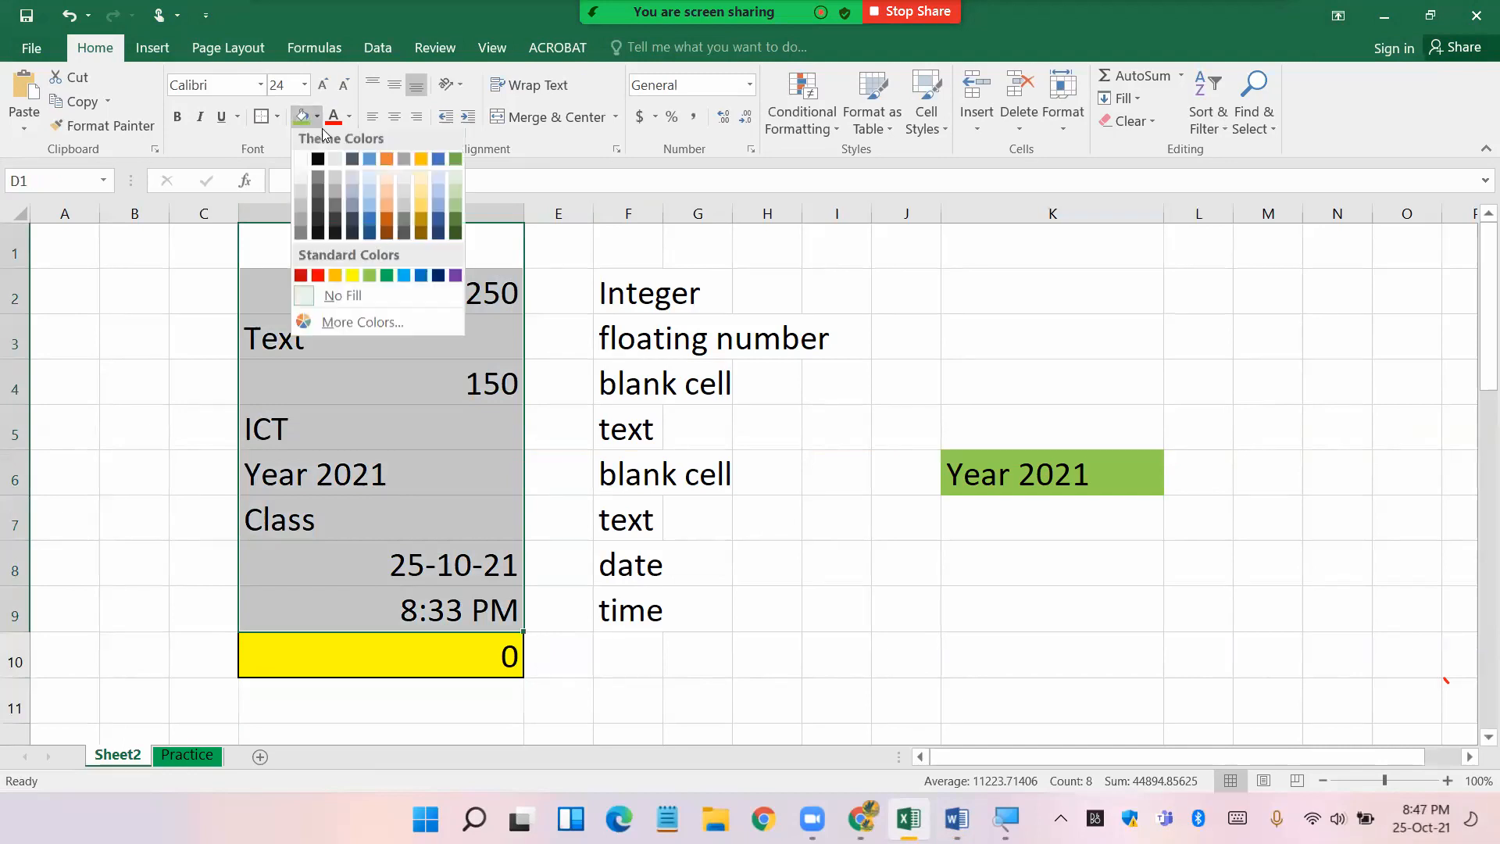
{"action": "left_click", "coordinate": [405, 279]}
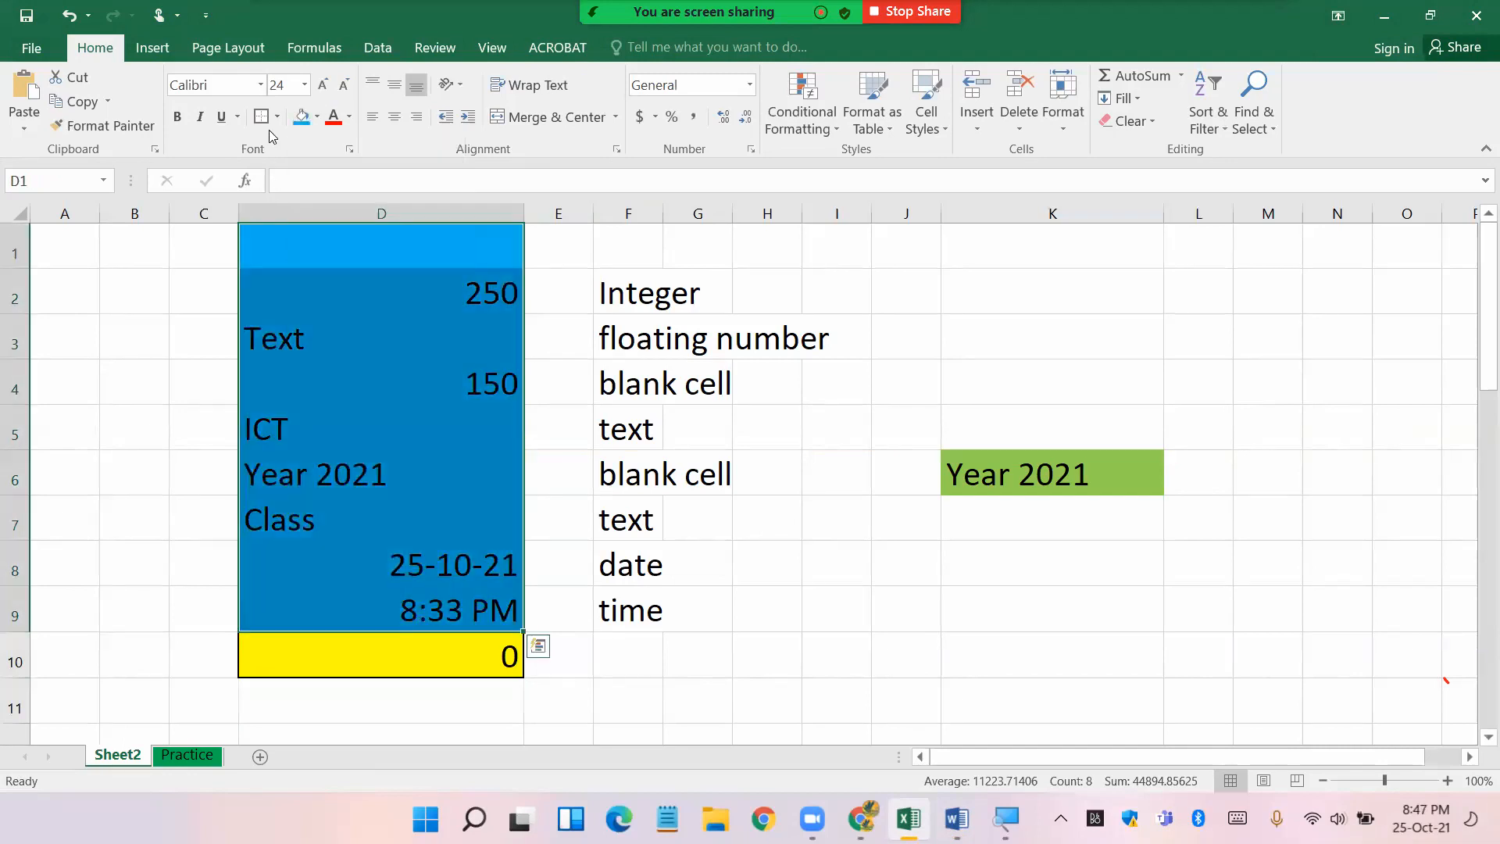
{"action": "left_click", "coordinate": [278, 117]}
{"action": "left_click", "coordinate": [308, 297]}
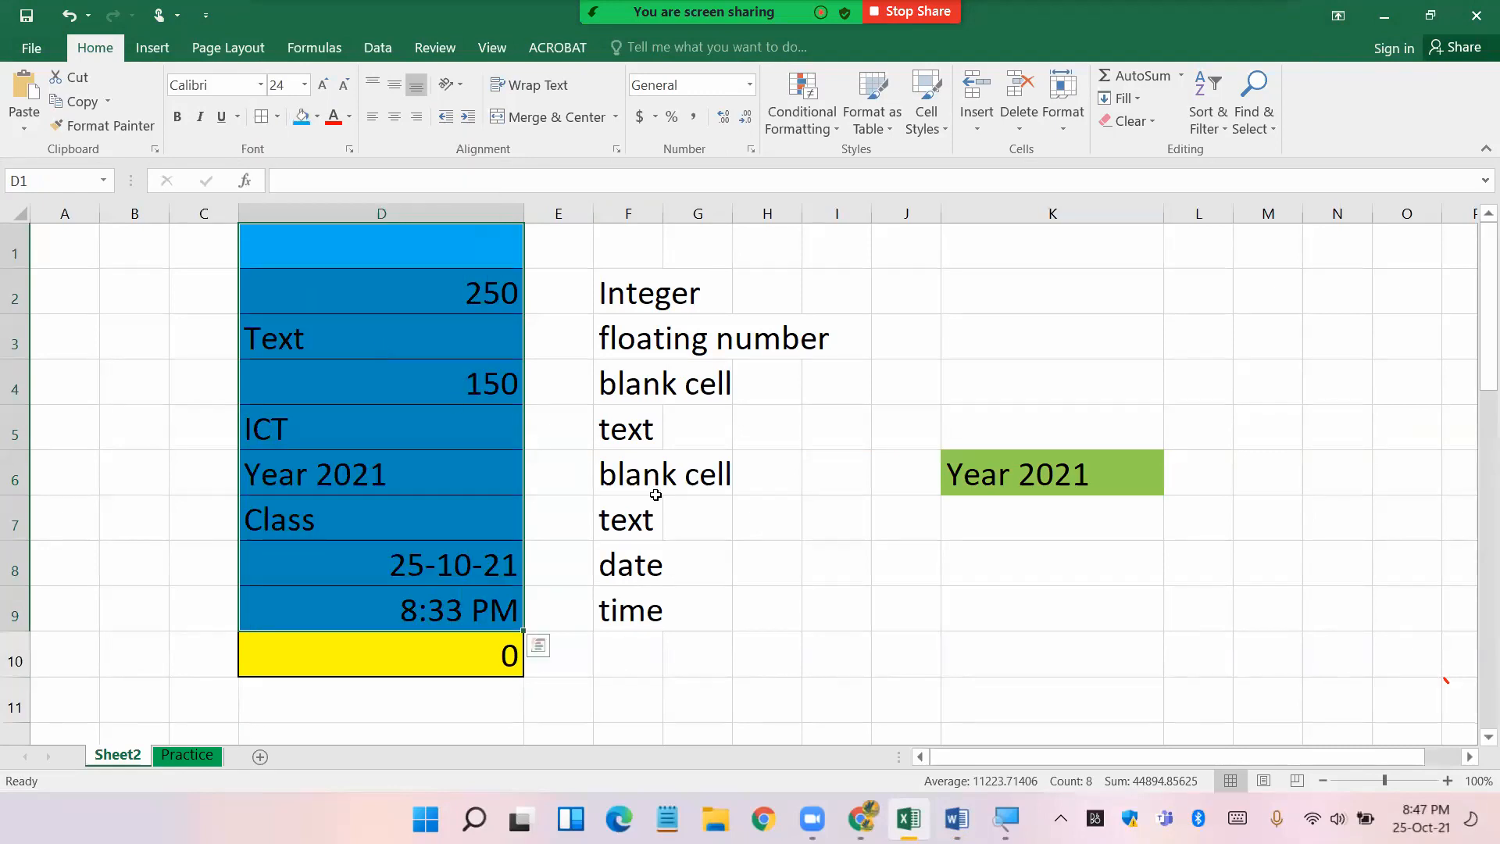
{"action": "left_click", "coordinate": [687, 507]}
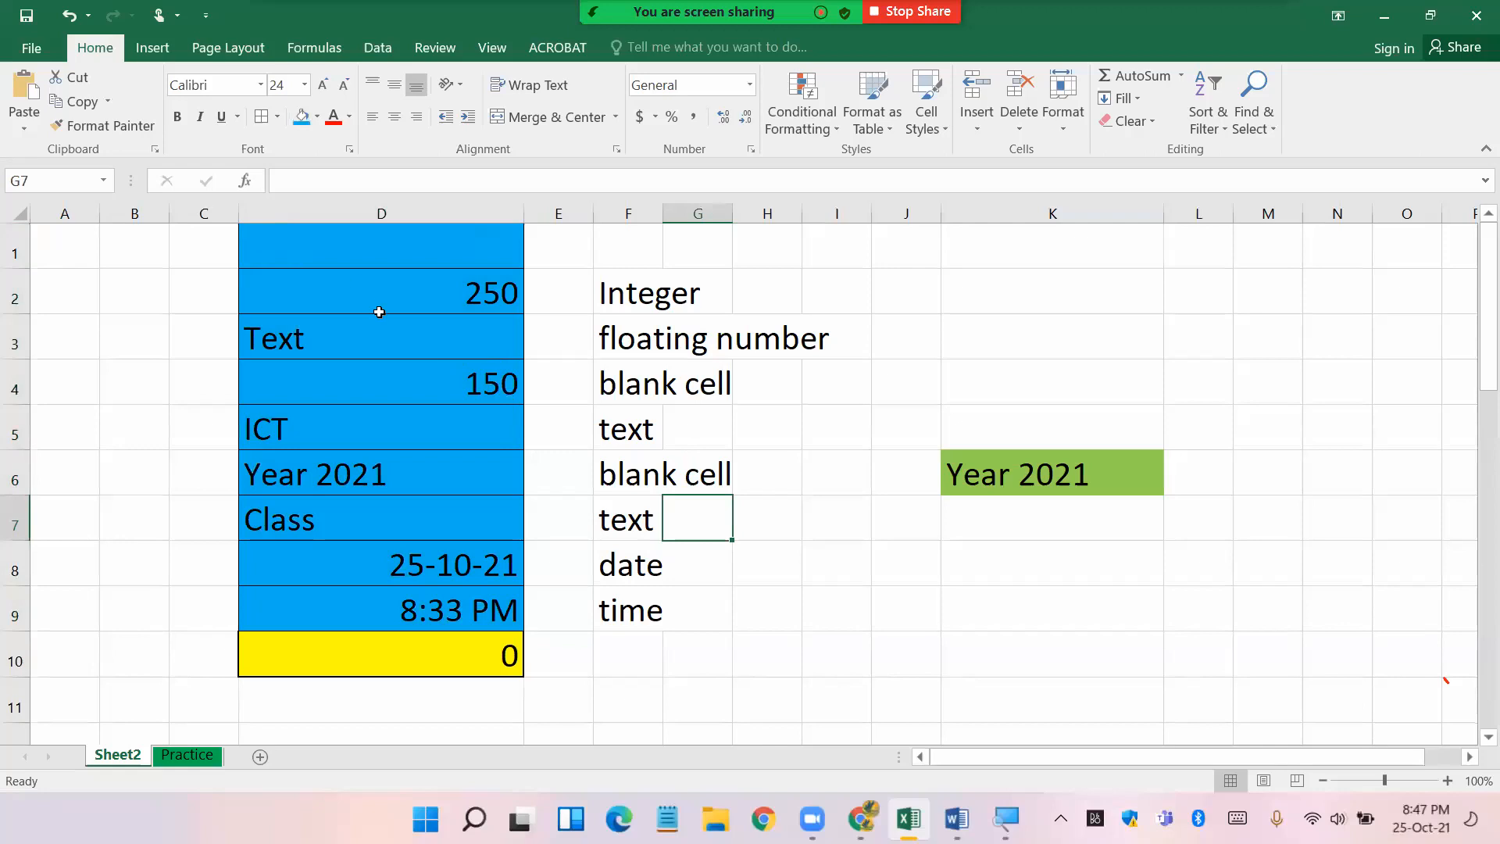
- Remove the fill color from the empty cell D1 above the data
{"action": "left_click", "coordinate": [340, 249]}
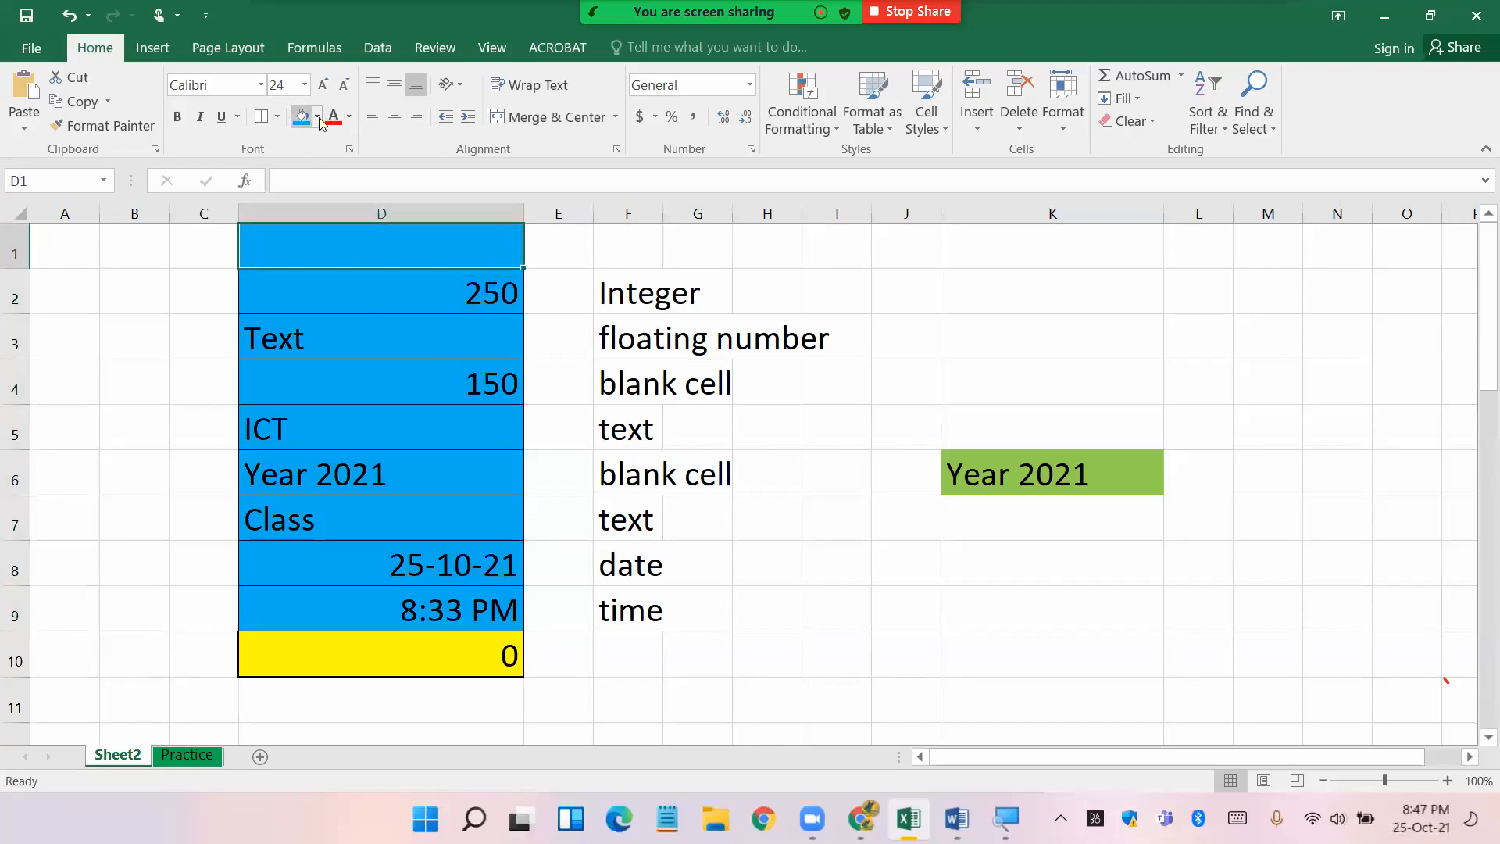
{"action": "left_click", "coordinate": [317, 121]}
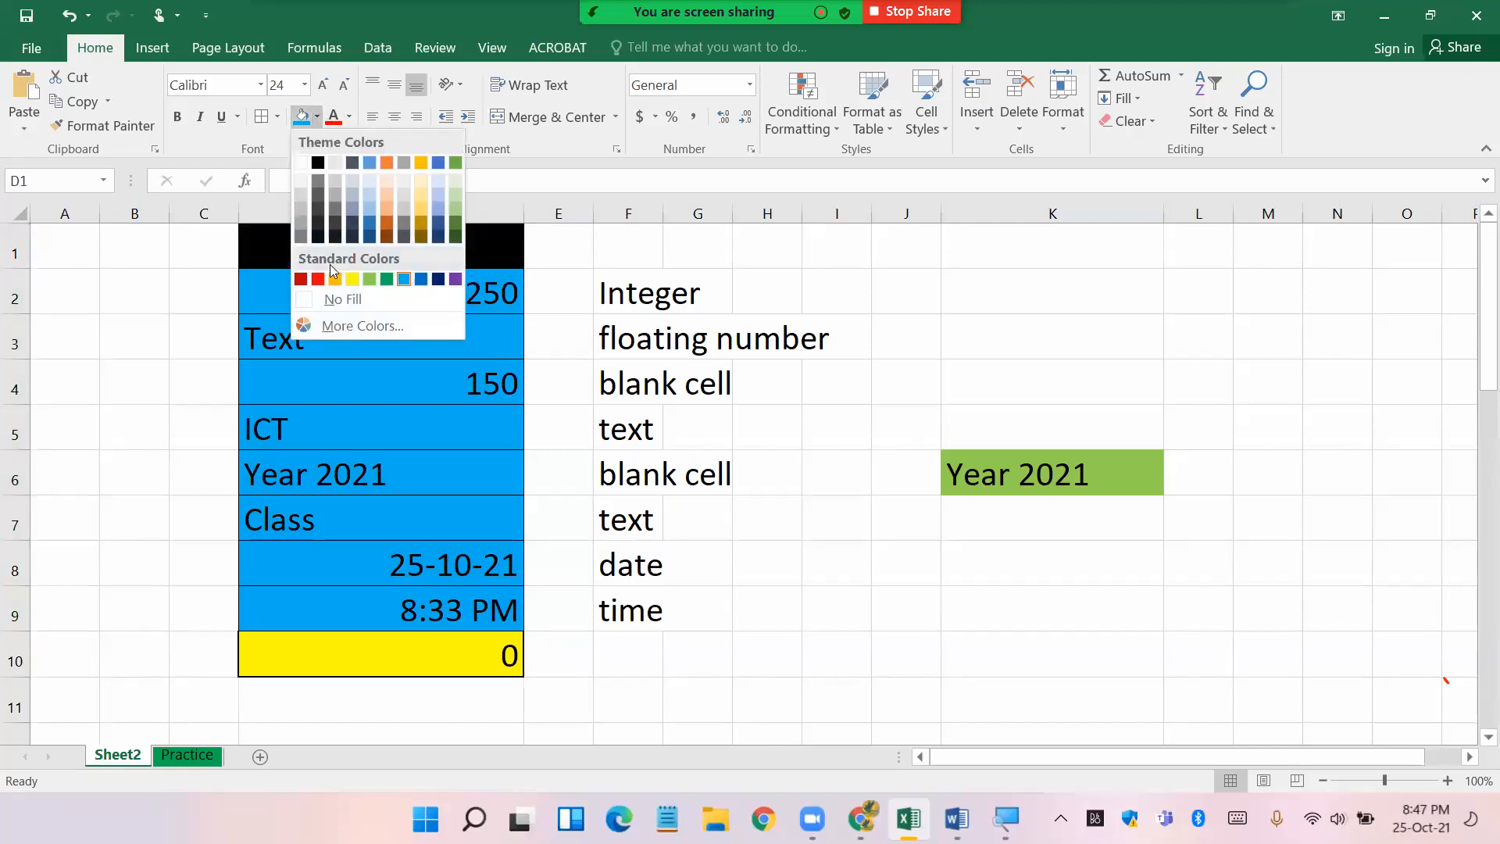
{"action": "left_click", "coordinate": [356, 302]}
{"action": "left_click", "coordinate": [529, 491]}
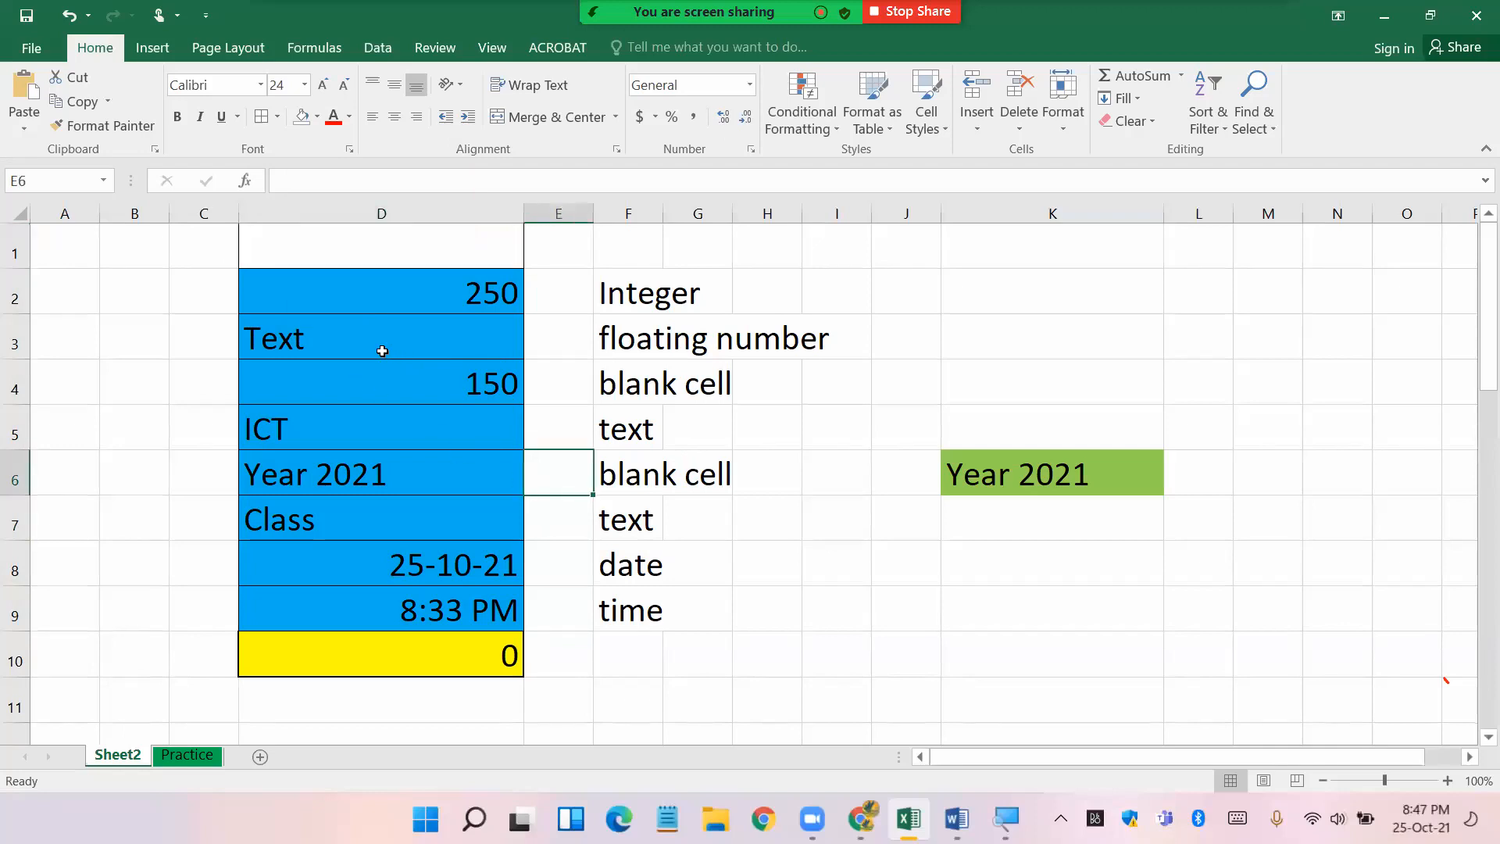
- Clear the text "ICT" from cell D5 to give the COUNTBLANK range an empty cell
{"action": "double_click", "coordinate": [454, 655]}
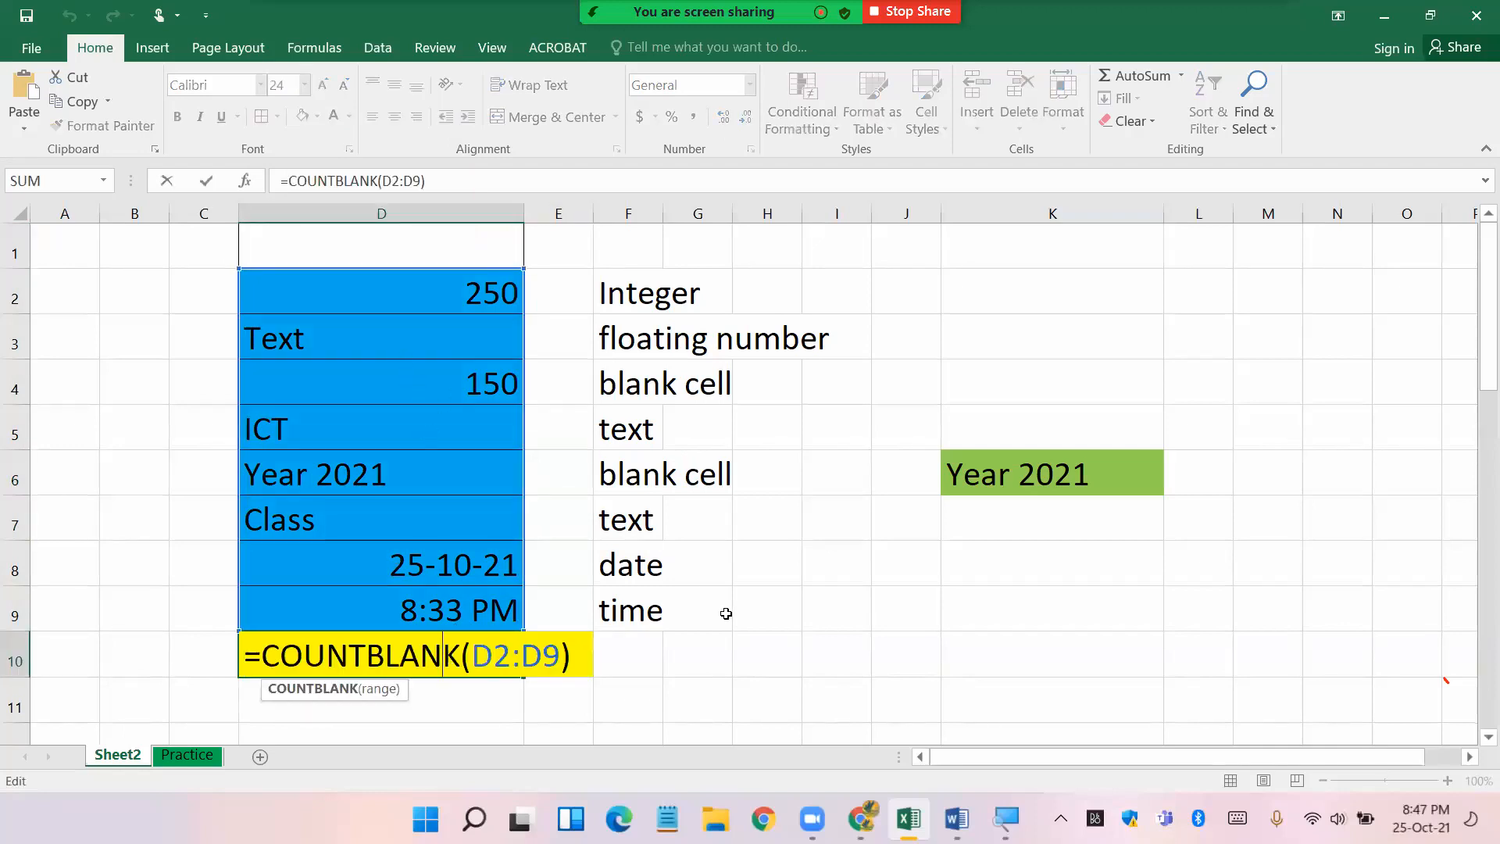
{"action": "key", "text": "Return"}
{"action": "left_click", "coordinate": [497, 388]}
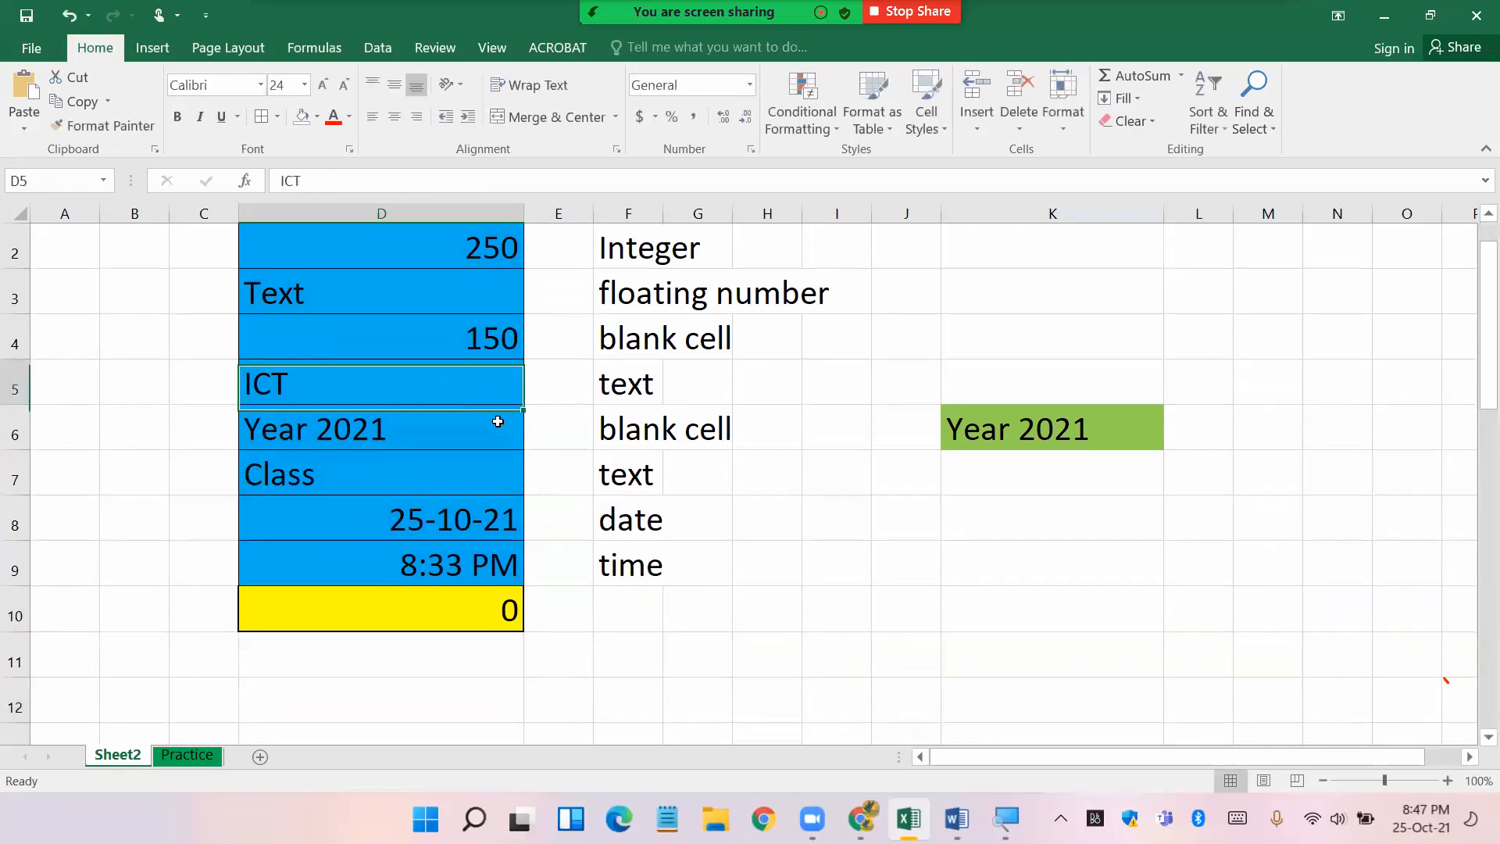
{"action": "key", "text": "Delete"}
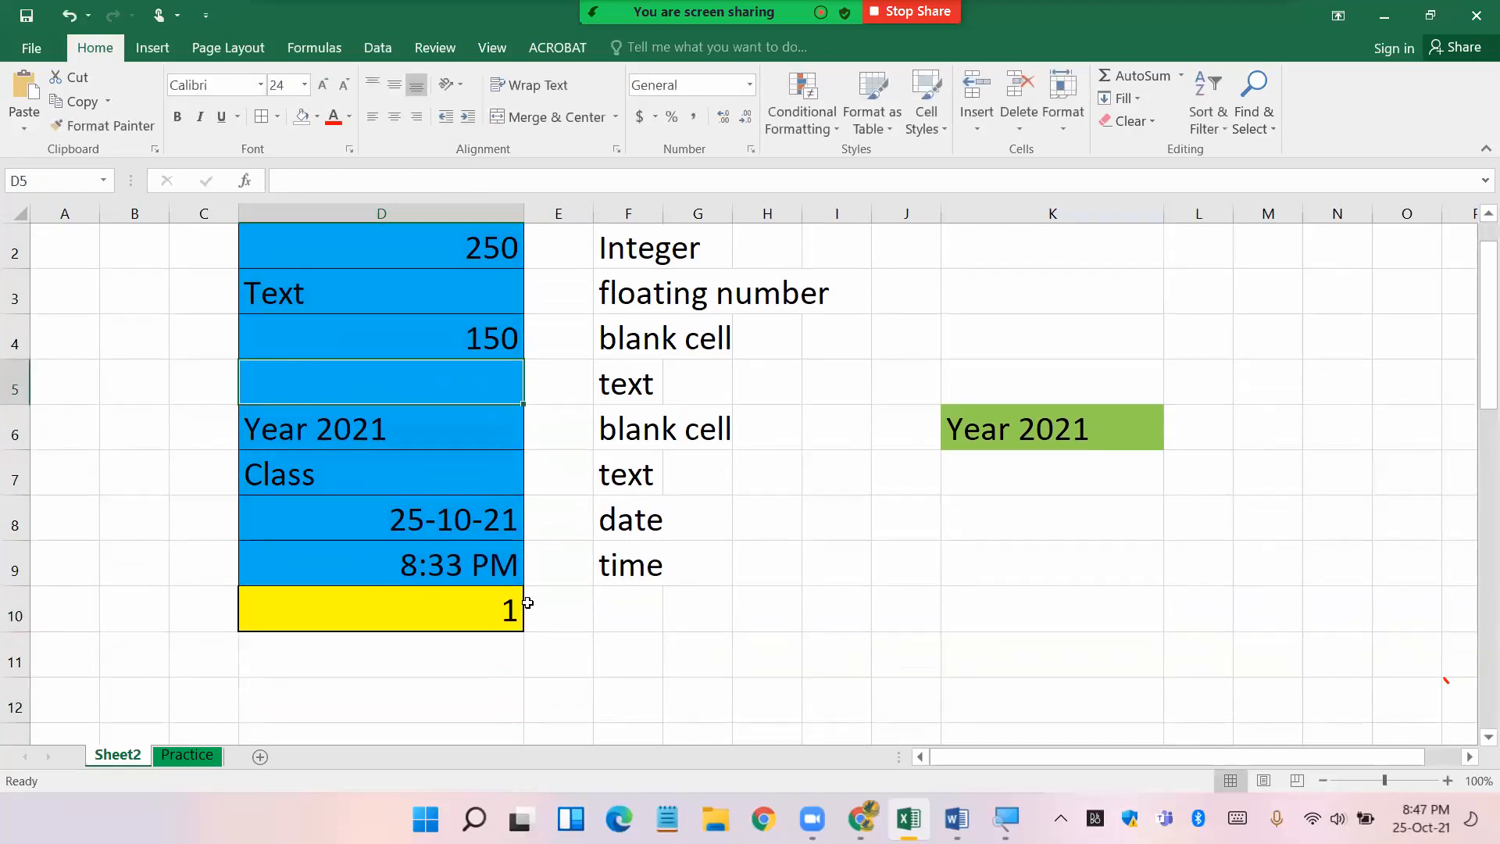
{"action": "left_click", "coordinate": [479, 614]}
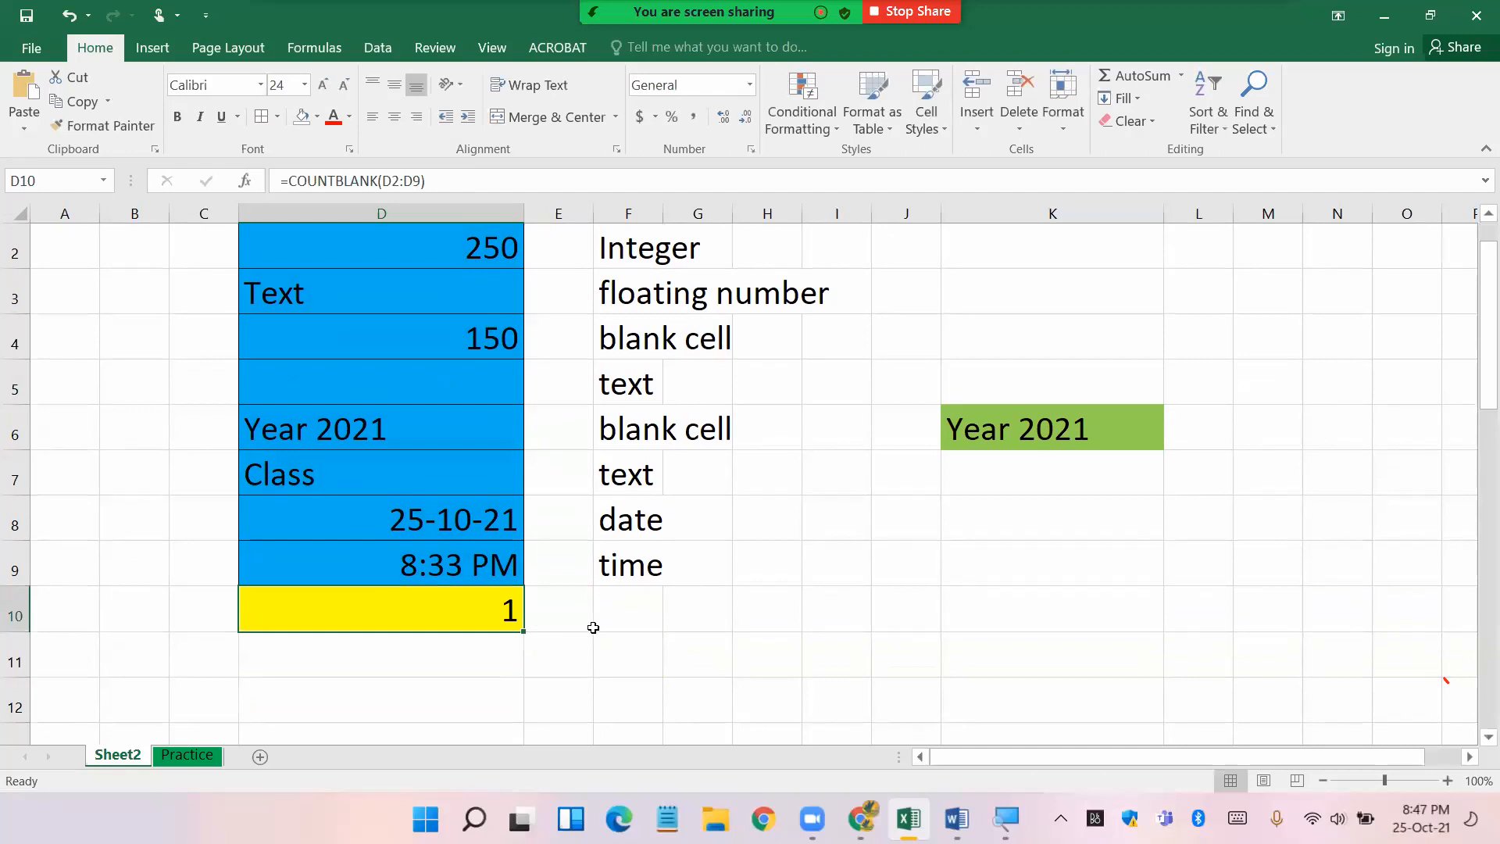
- Examine the COUNTBLANK formula in D10 and compare its result with the range D2:D9
{"action": "double_click", "coordinate": [426, 620]}
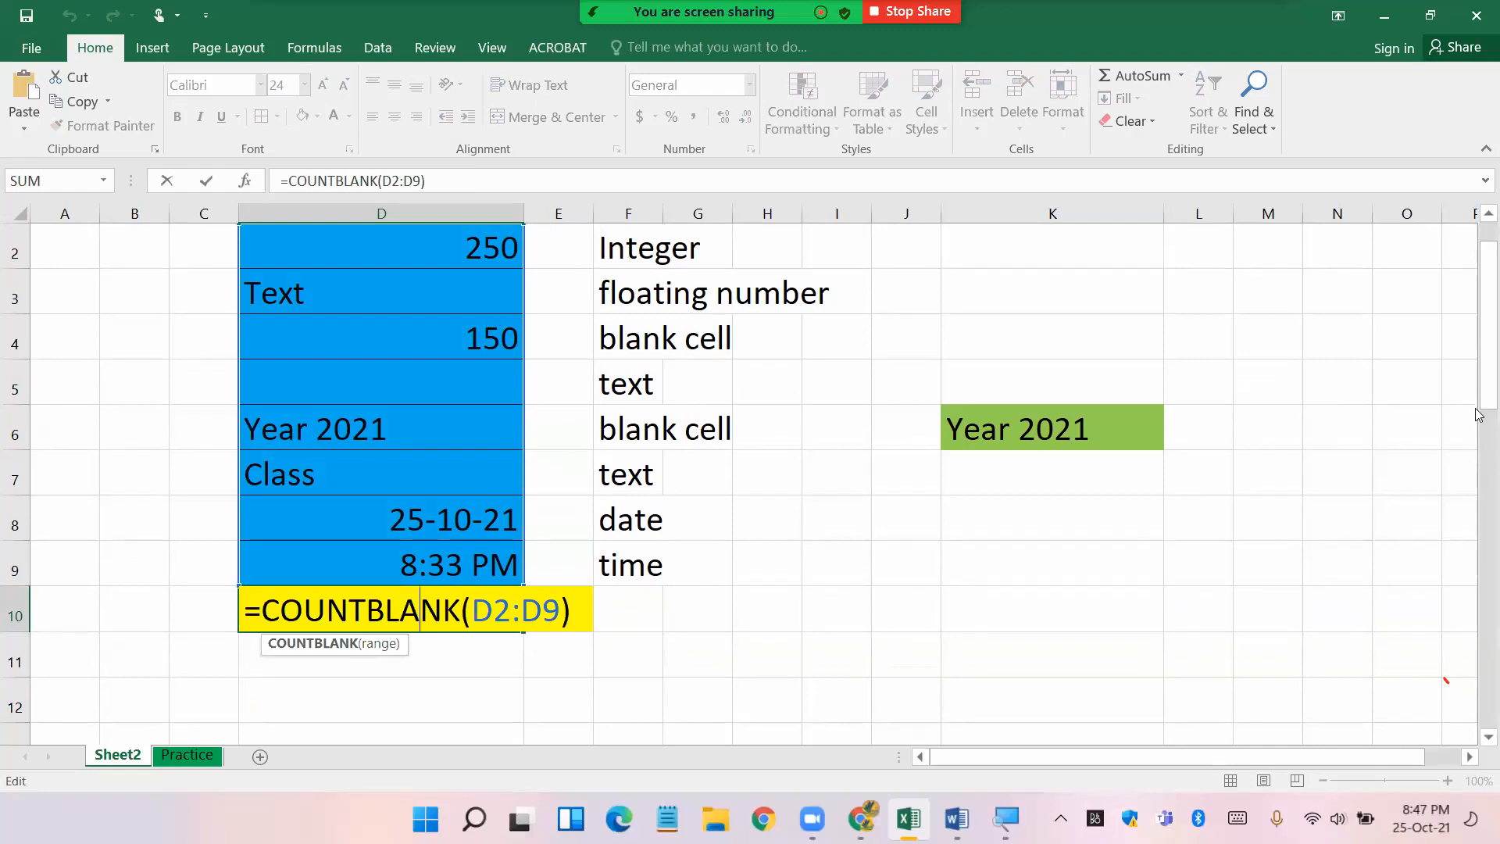
{"action": "left_click", "coordinate": [1488, 213]}
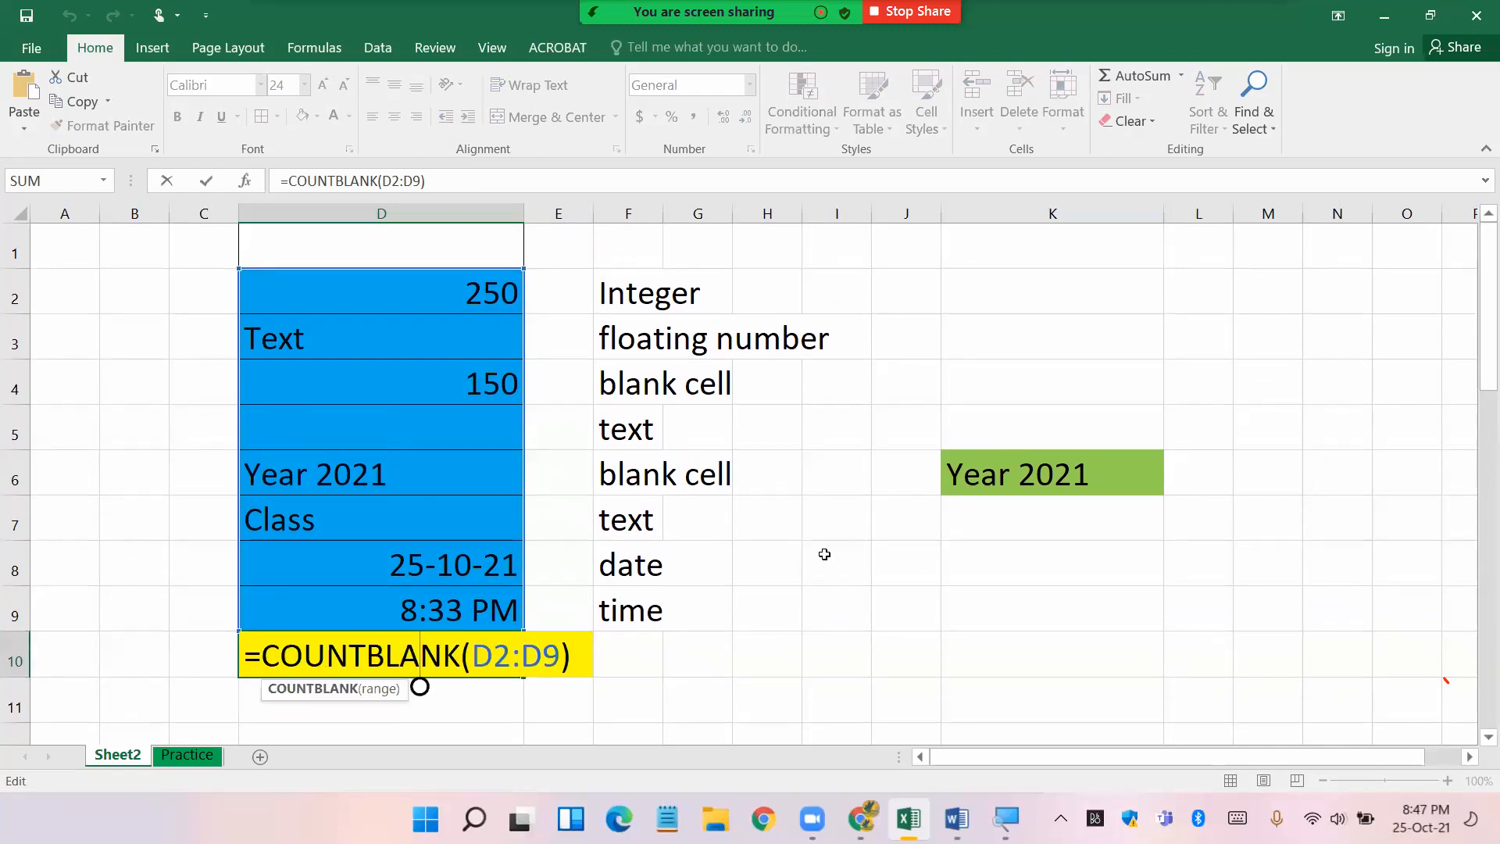
{"action": "key", "text": "Return"}
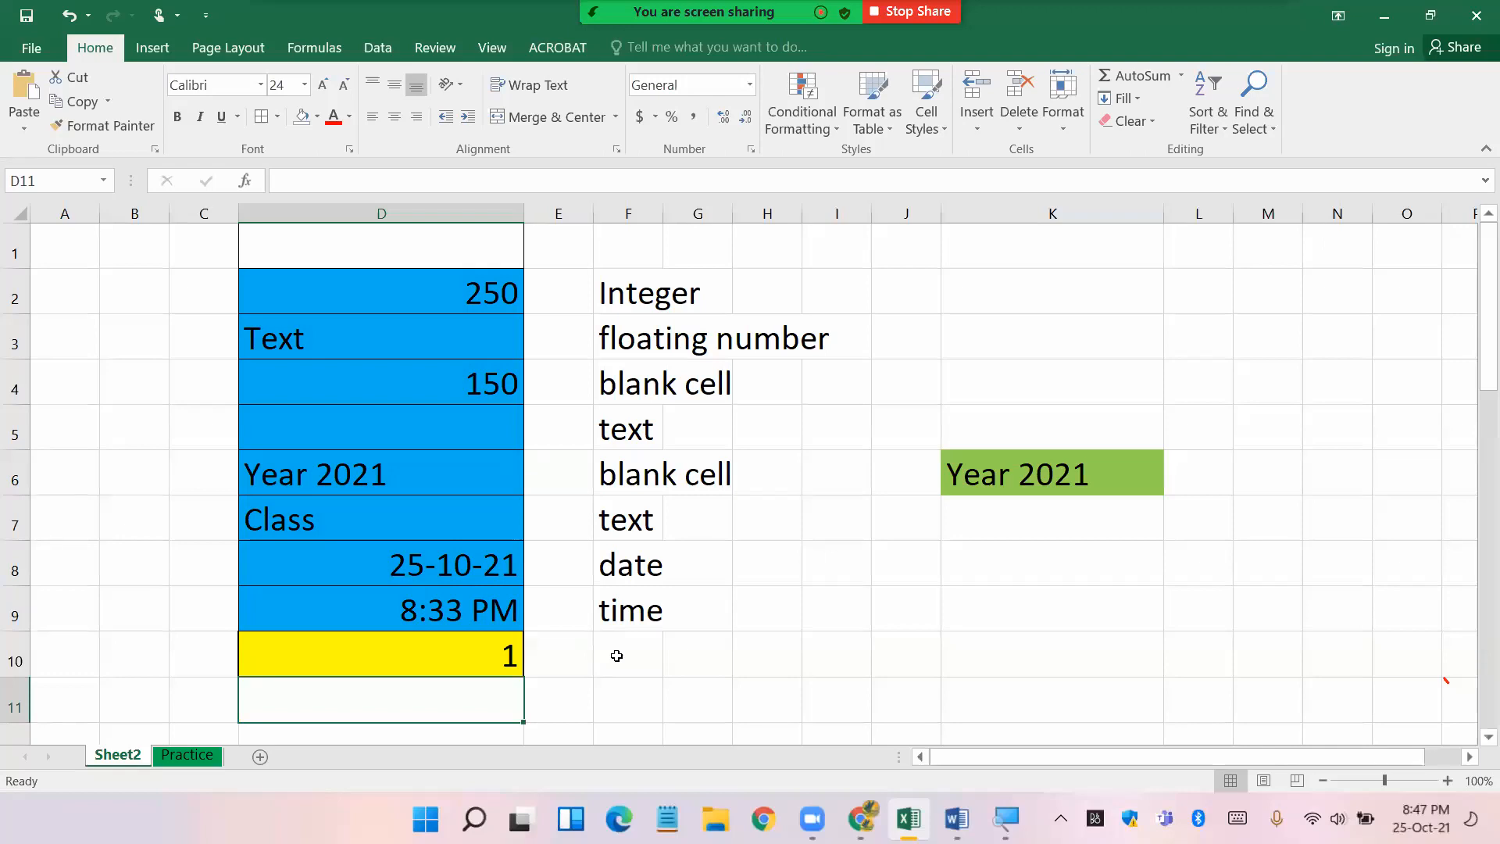
{"action": "left_click_drag", "start_coordinate": [329, 285], "coordinate": [359, 626]}
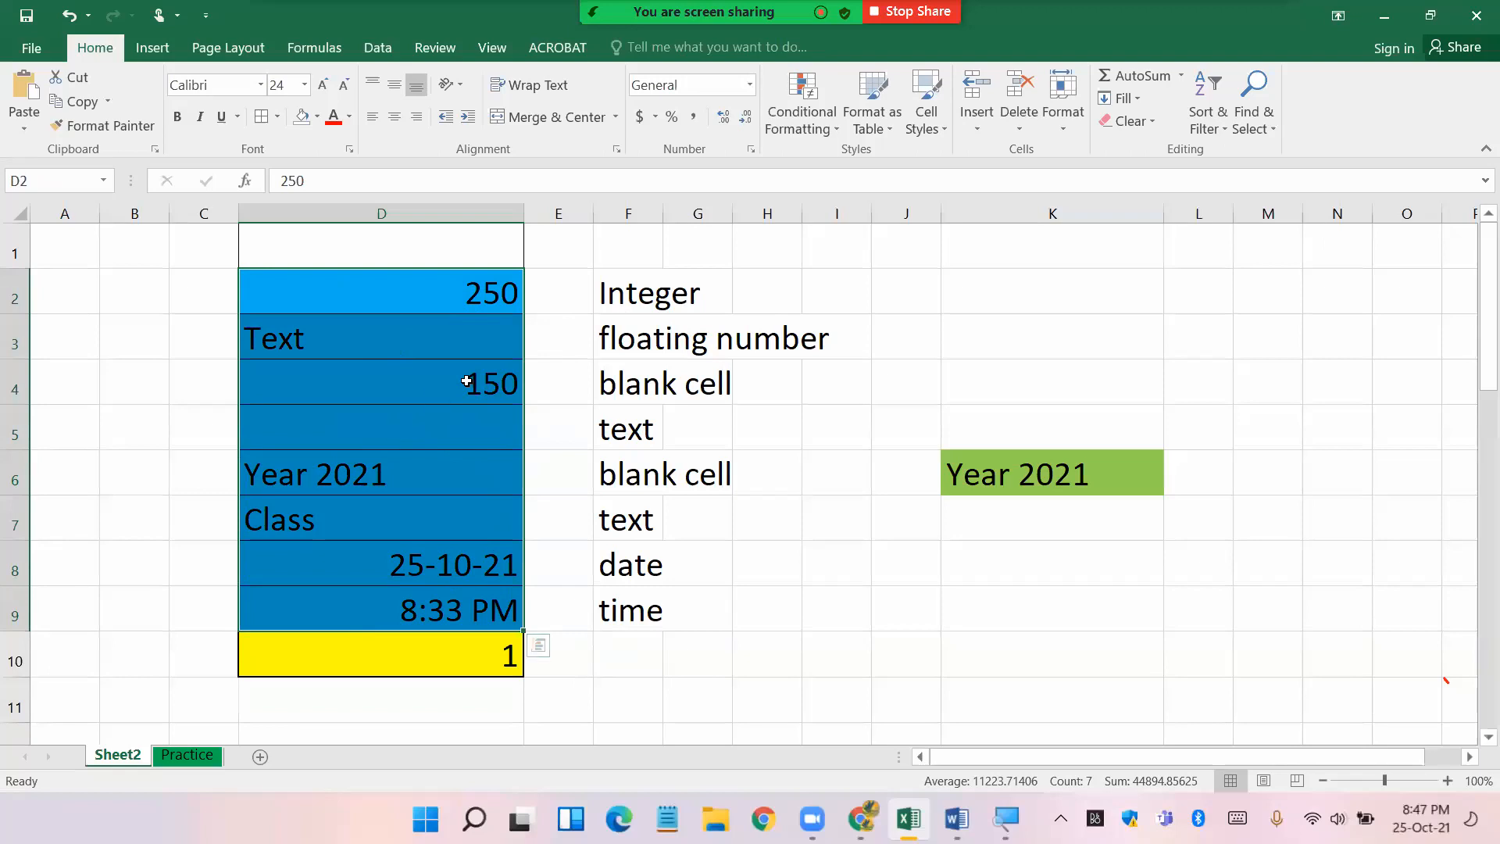
{"action": "left_click", "coordinate": [687, 635]}
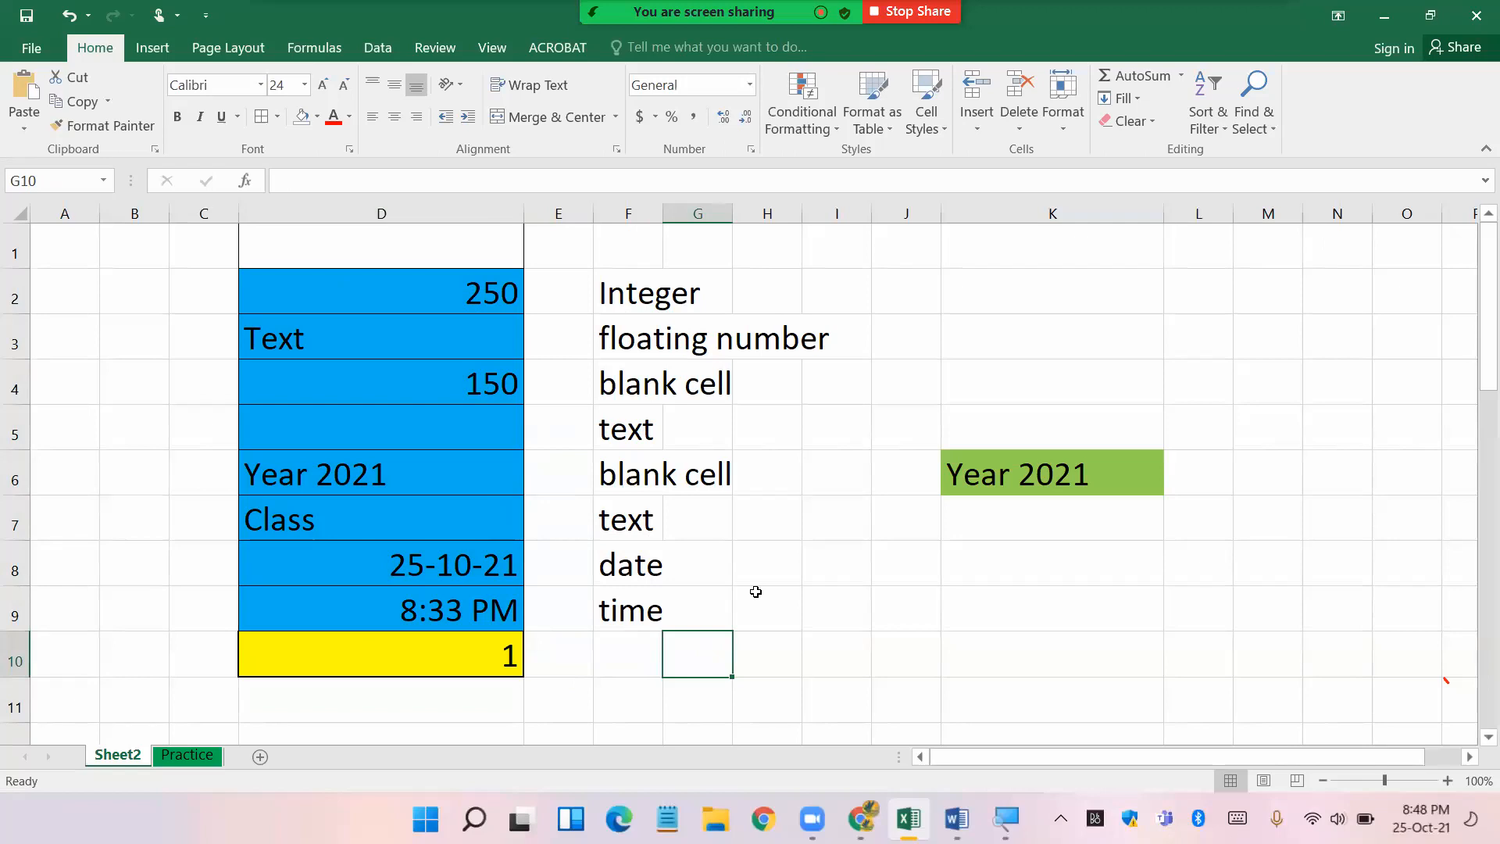
{"action": "double_click", "coordinate": [460, 659]}
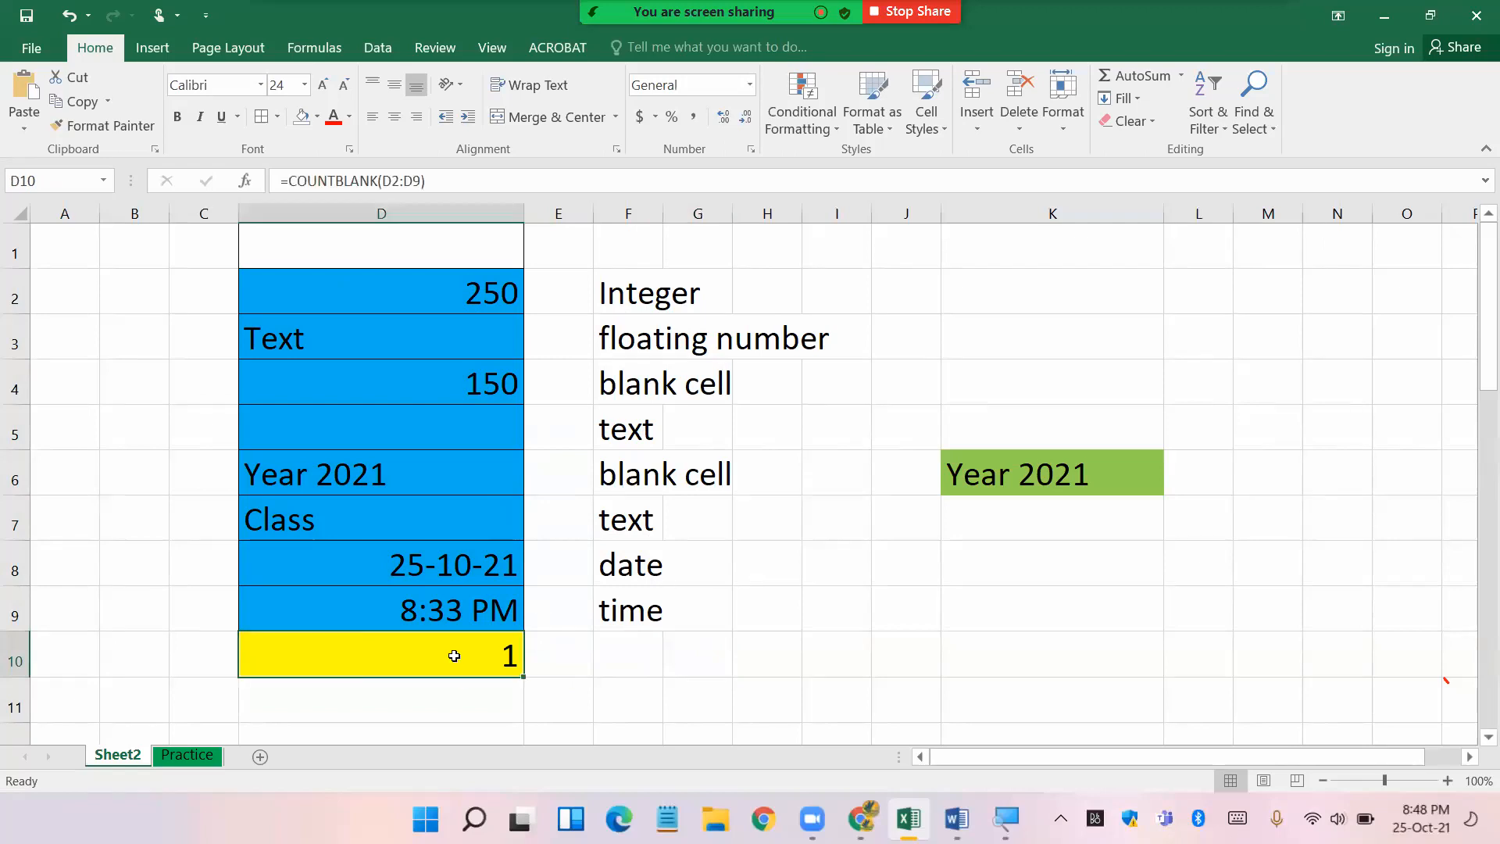
- Clear the number 250 from cell D2 and check the COUNTBLANK formula in D10 against the empty cells
{"action": "key", "text": "Return"}
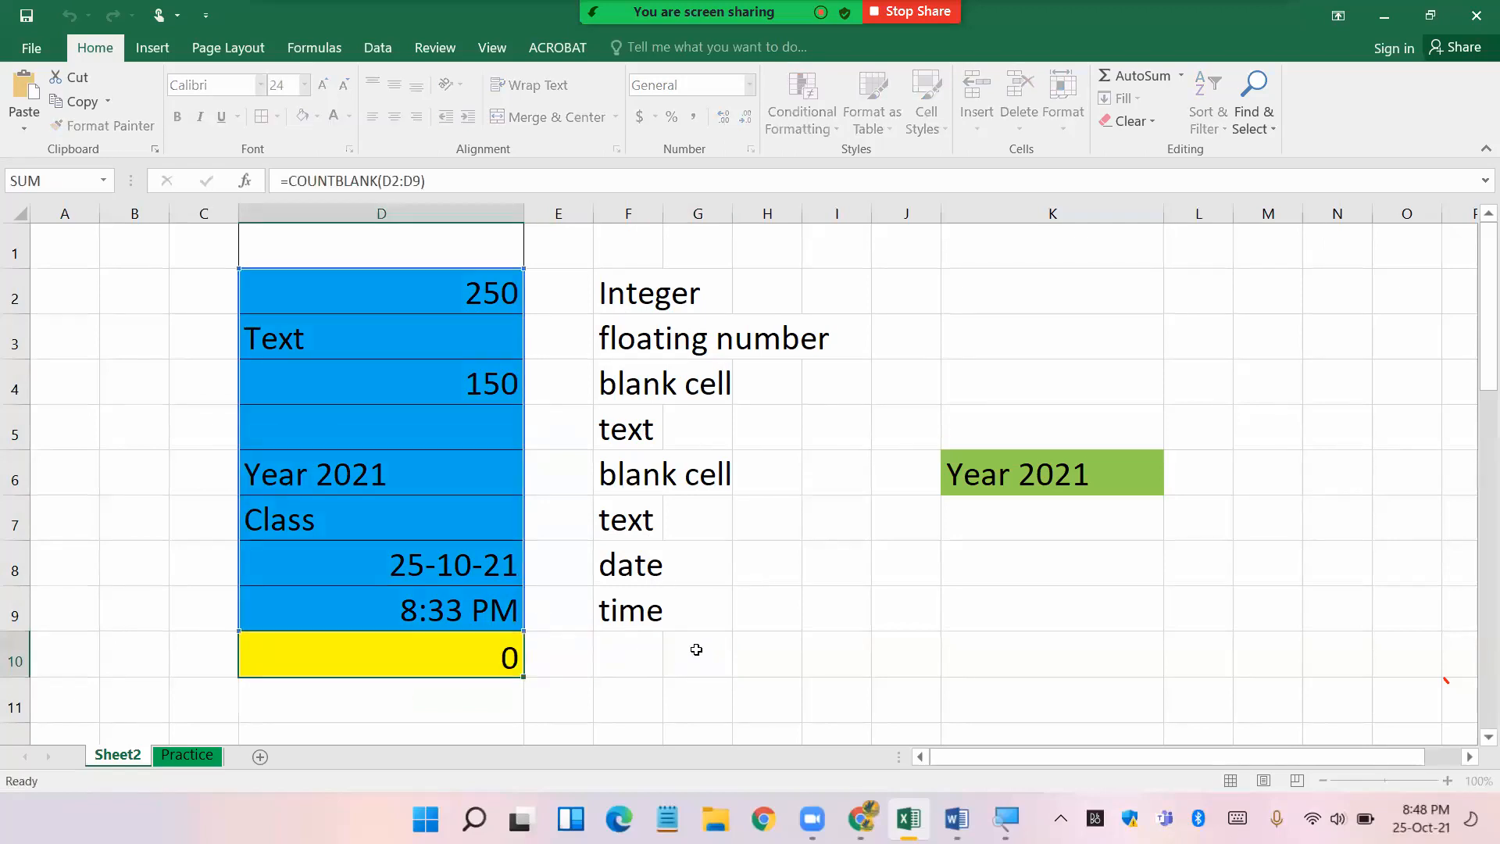
{"action": "left_click", "coordinate": [483, 294]}
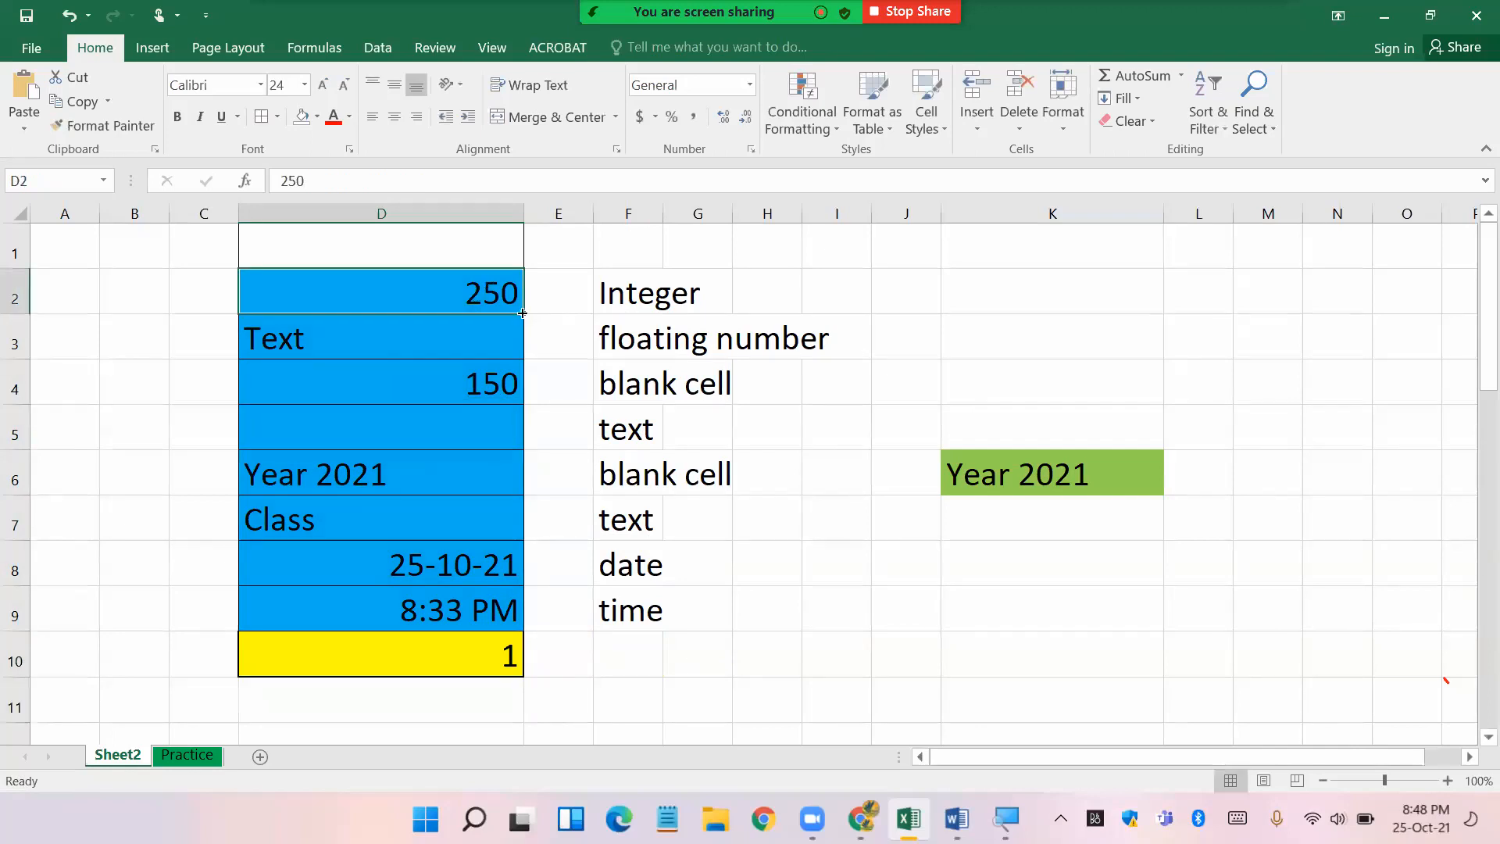
{"action": "left_click", "coordinate": [800, 523]}
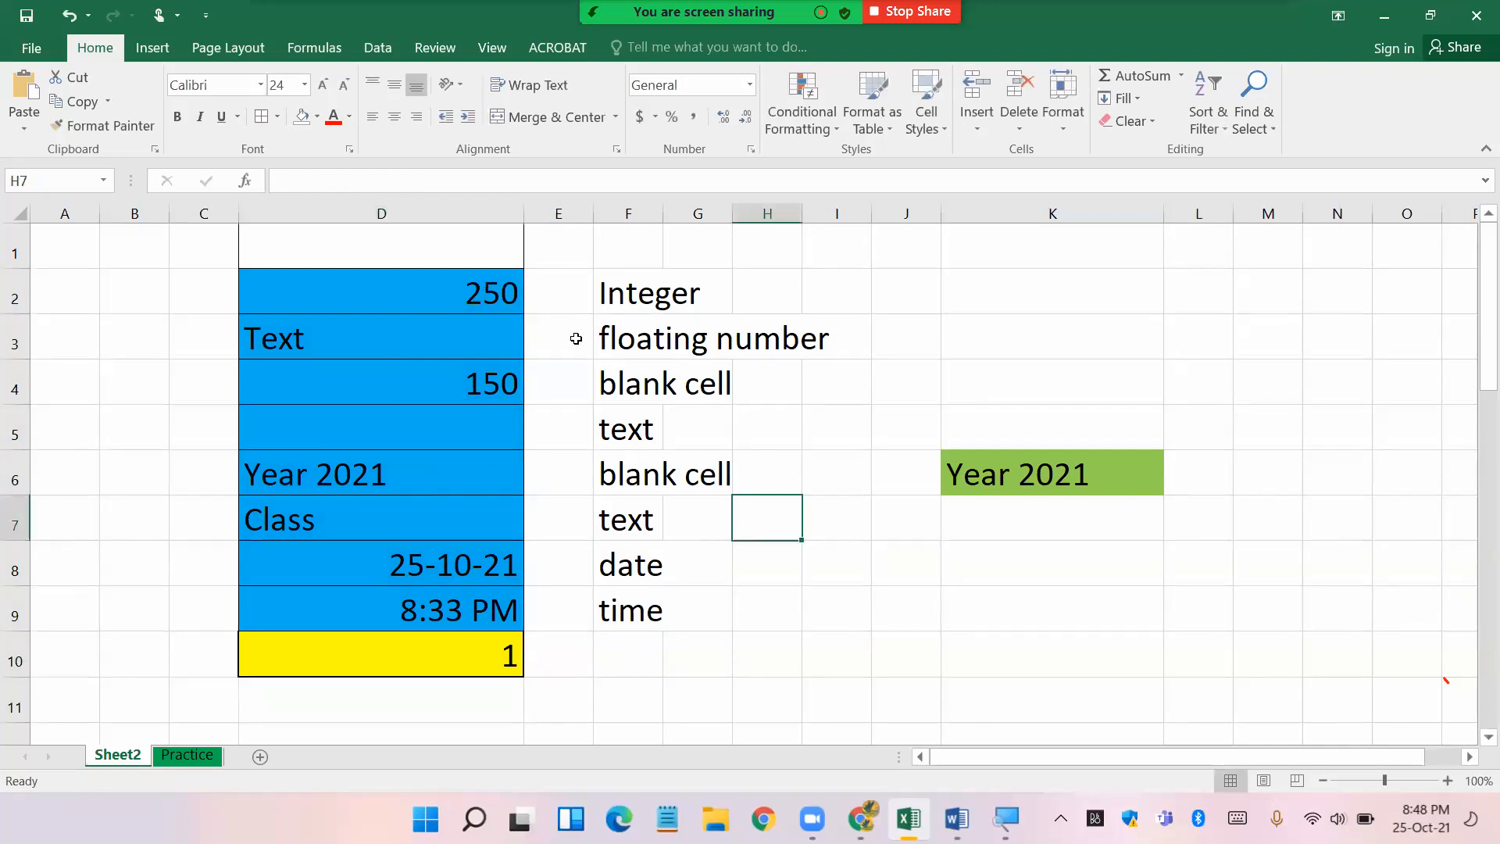
{"action": "left_click", "coordinate": [489, 292]}
{"action": "key", "text": "Delete"}
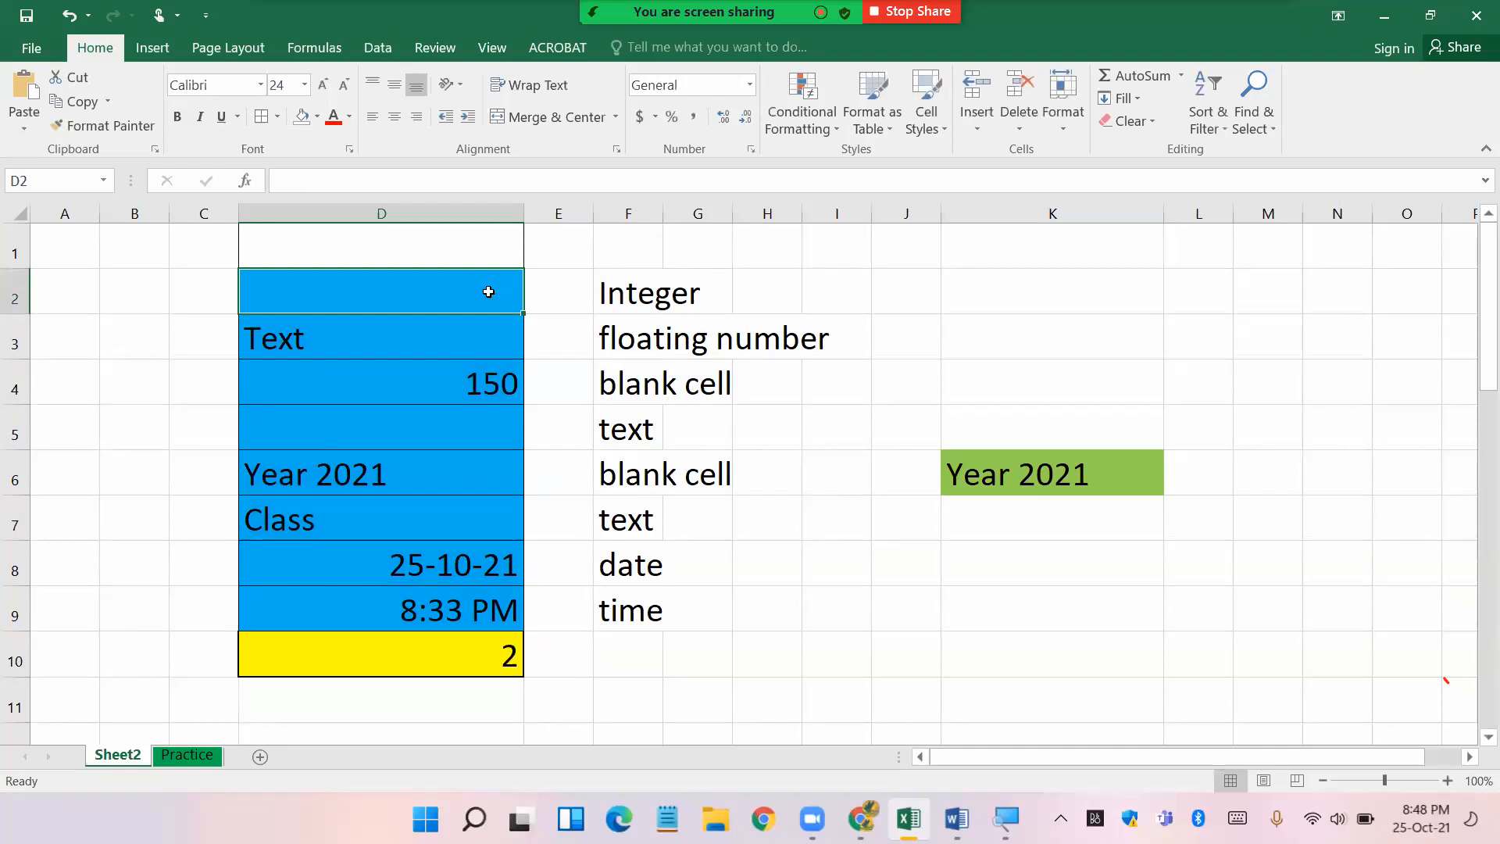
{"action": "left_click", "coordinate": [494, 662]}
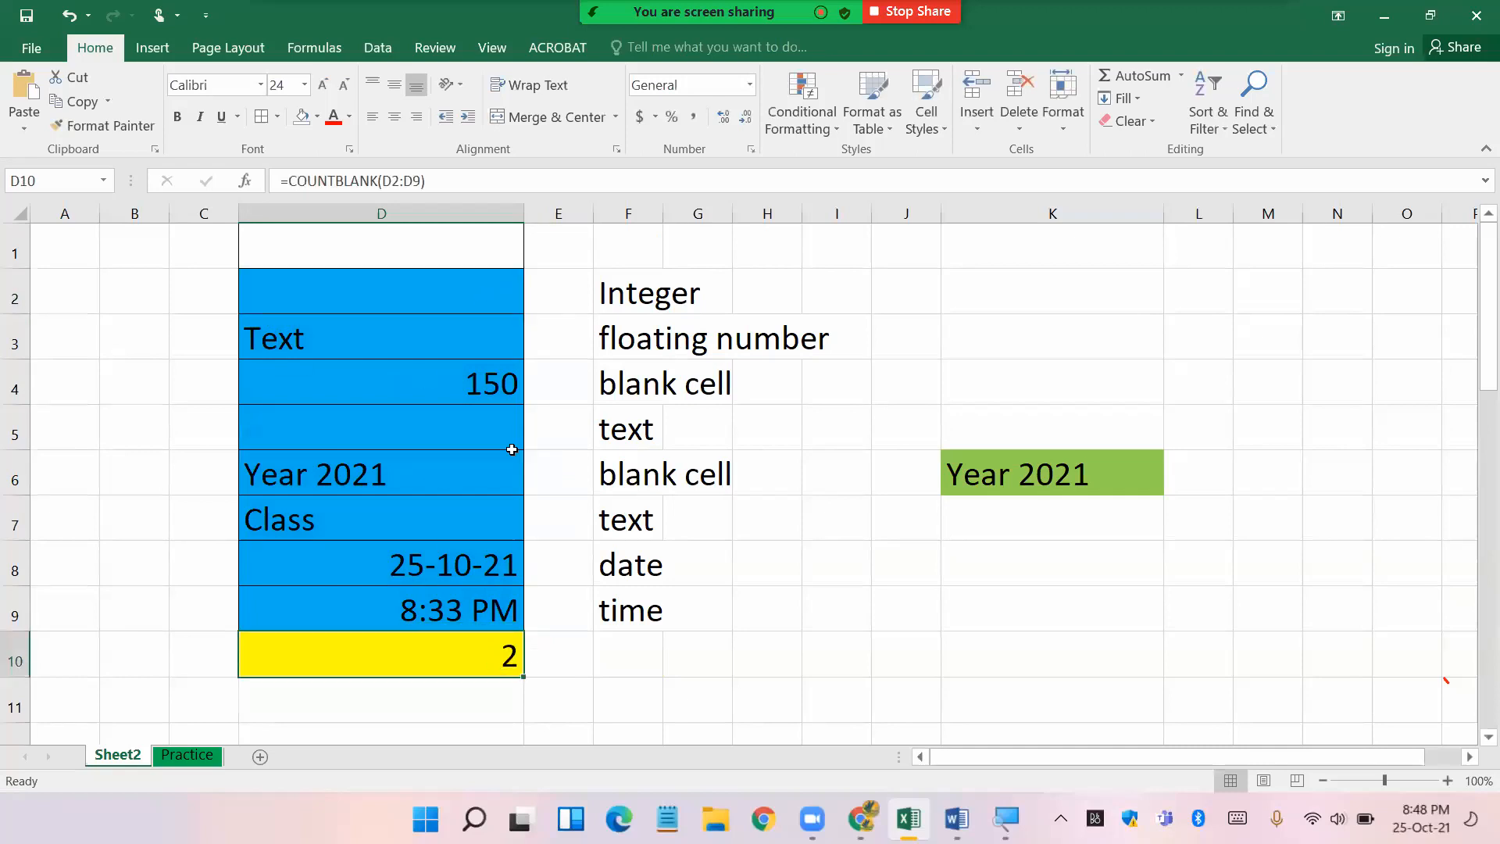
{"action": "left_click", "coordinate": [450, 284]}
{"action": "left_click", "coordinate": [500, 651]}
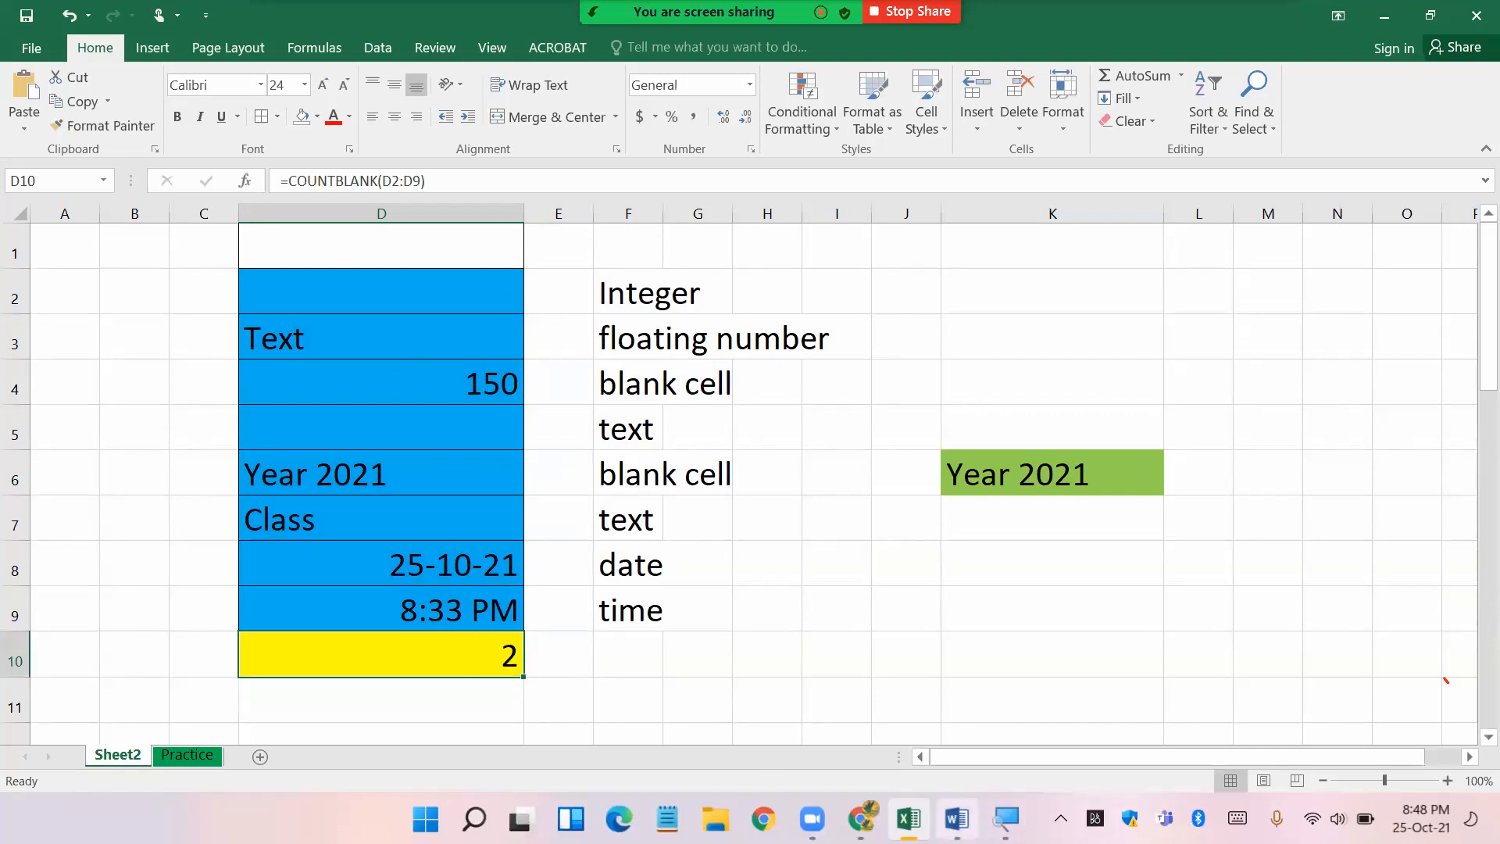
- Switch to the Word notes and append "– conditional count" to the COUNTIF bullet in the function list
{"action": "left_click", "coordinate": [956, 818]}
{"action": "scroll", "coordinate": [657, 618], "scroll_direction": "up", "scroll_amount": 8}
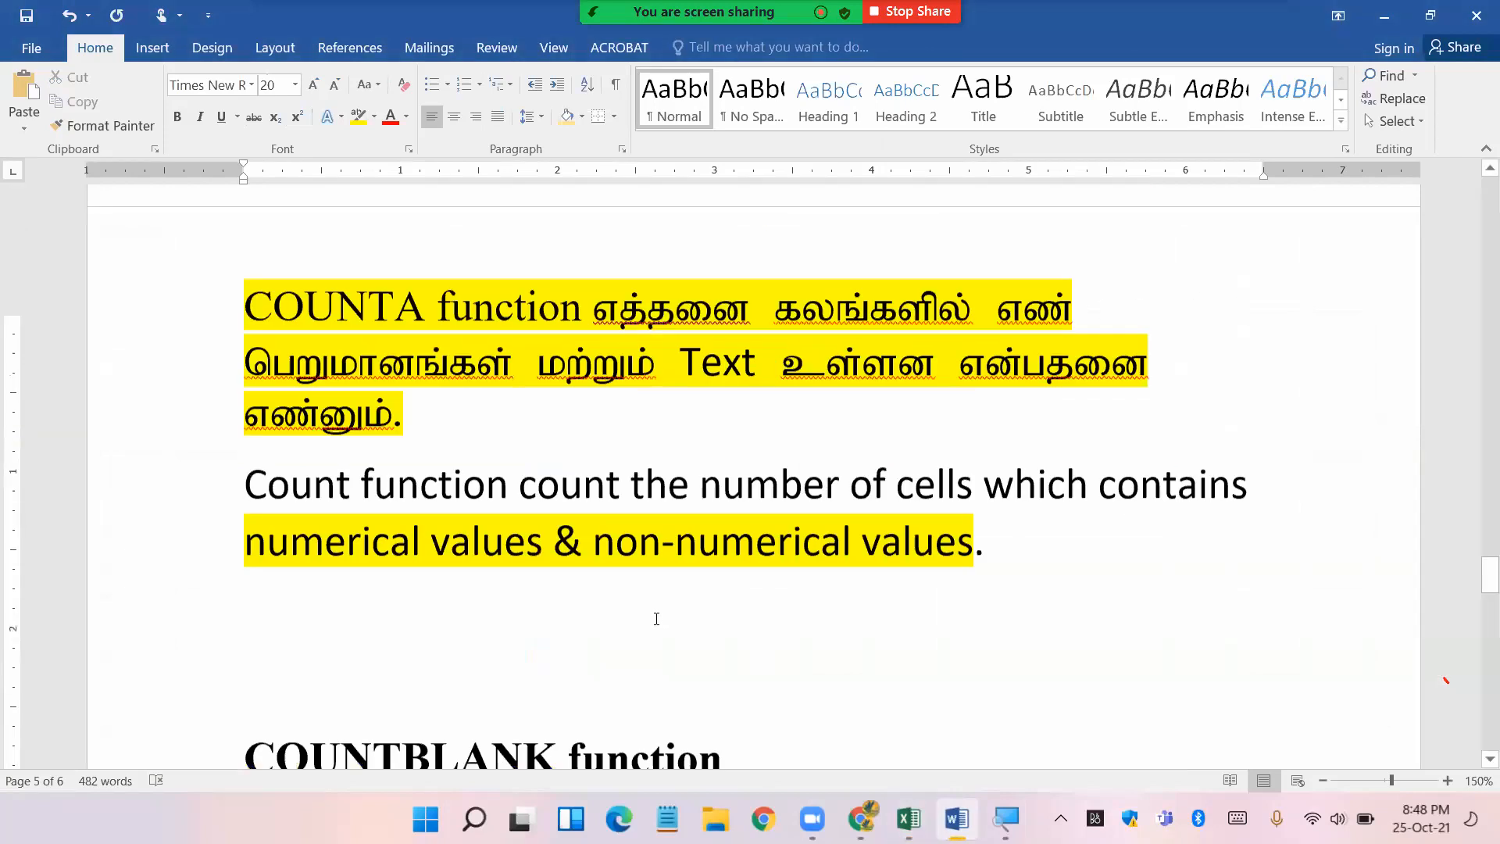
{"action": "scroll", "coordinate": [657, 617], "scroll_direction": "up", "scroll_amount": 10}
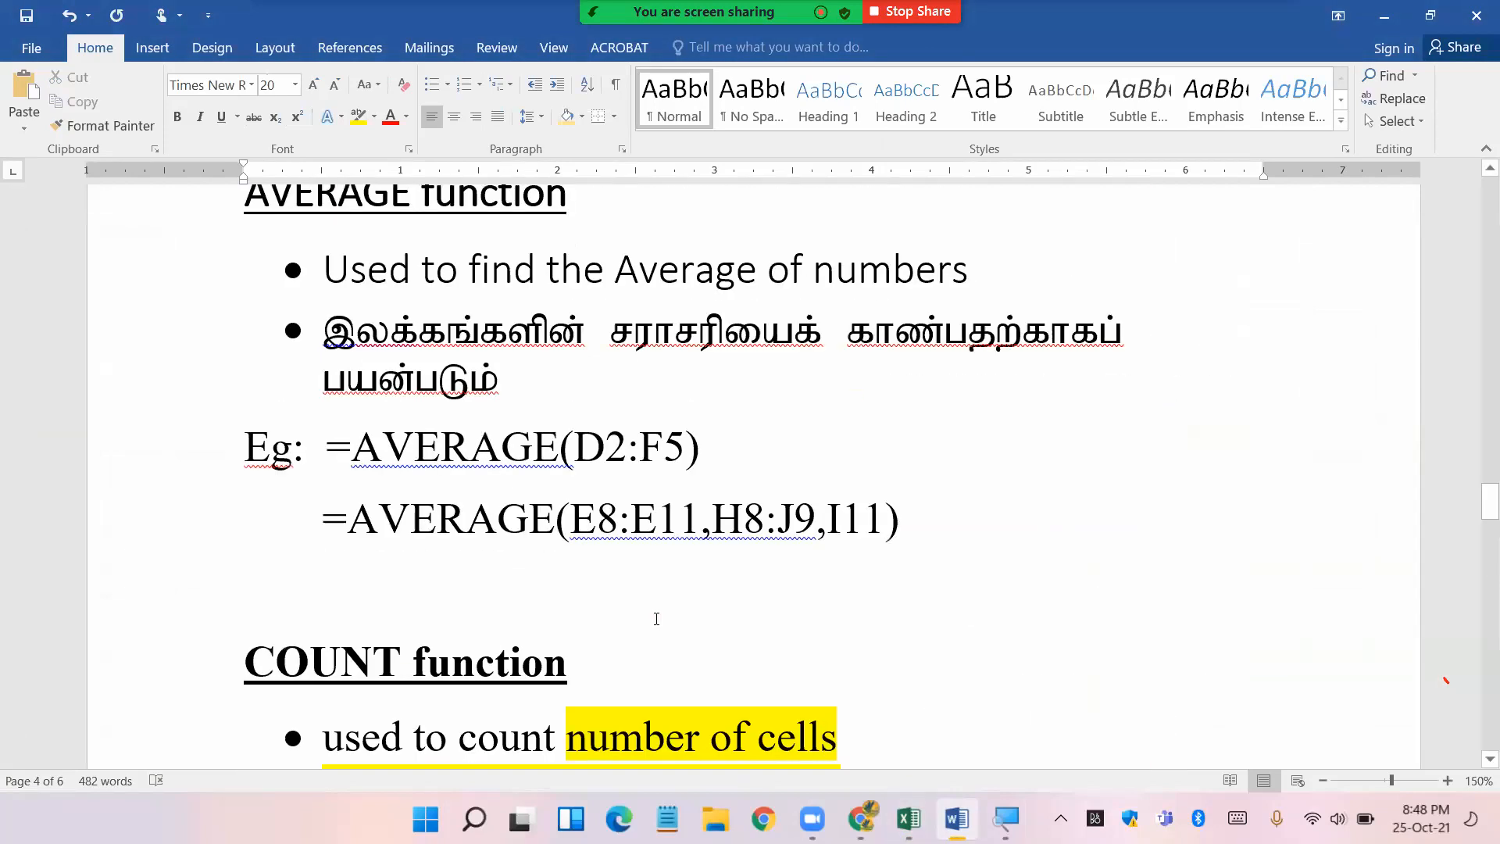
{"action": "scroll", "coordinate": [656, 619], "scroll_direction": "up", "scroll_amount": 10}
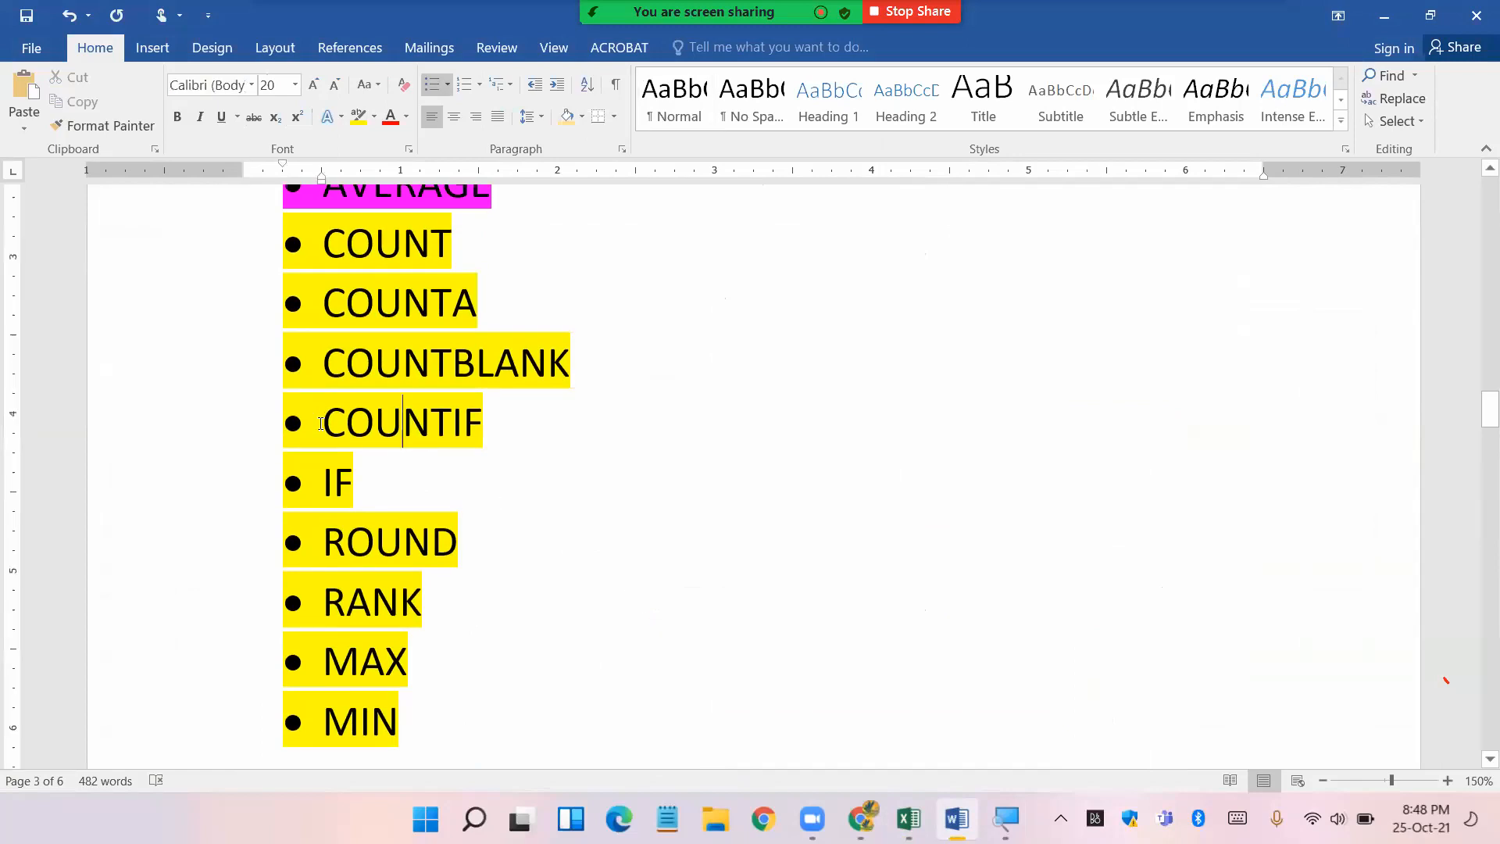
{"action": "left_click_drag", "start_coordinate": [321, 423], "coordinate": [481, 438]}
{"action": "left_click", "coordinate": [511, 425]}
{"action": "type", "text": "- "}
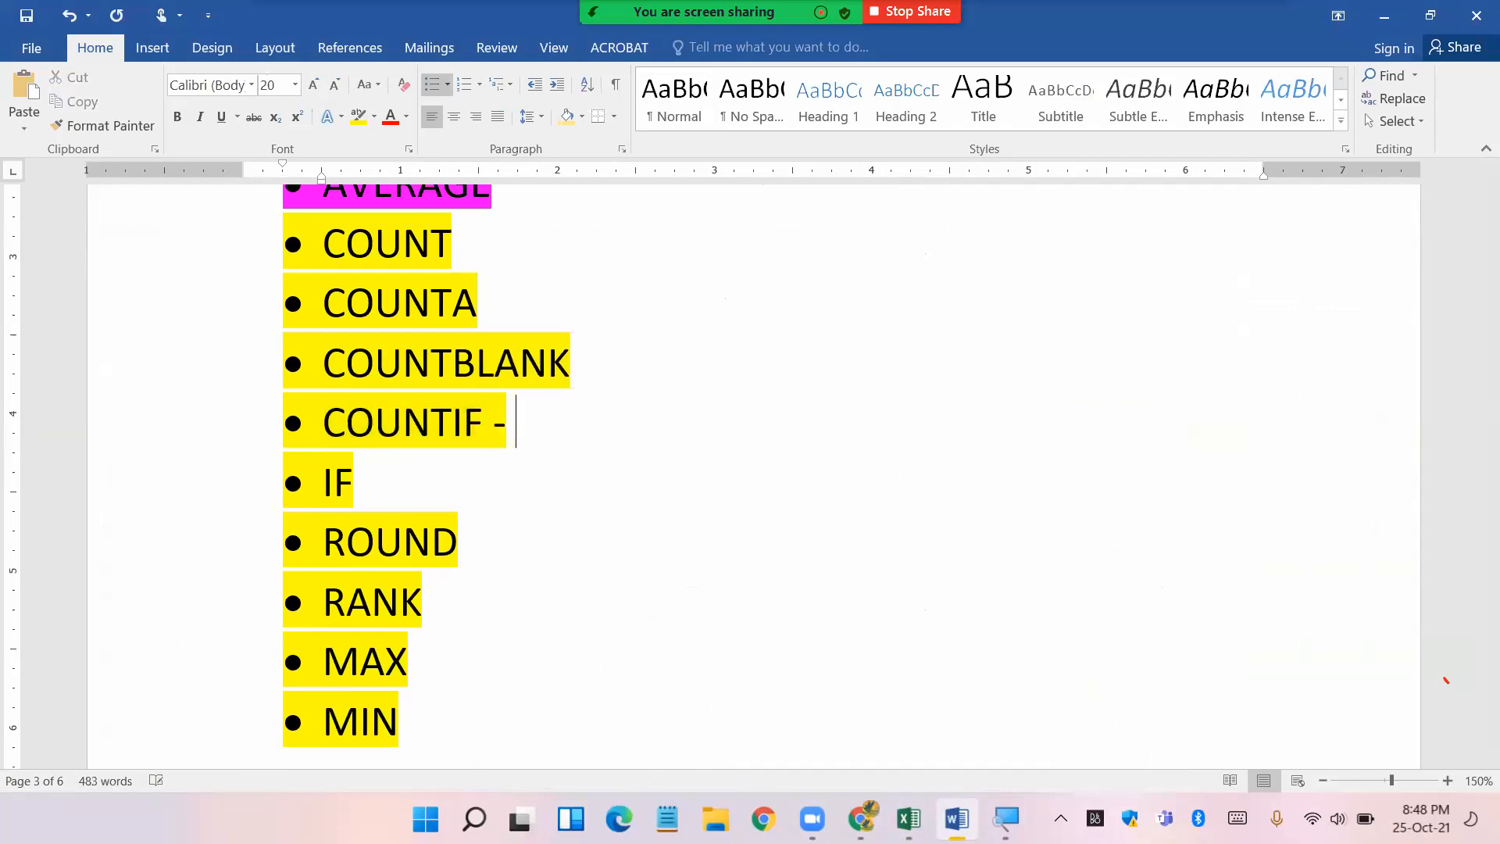
{"action": "type", "text": "conditi"}
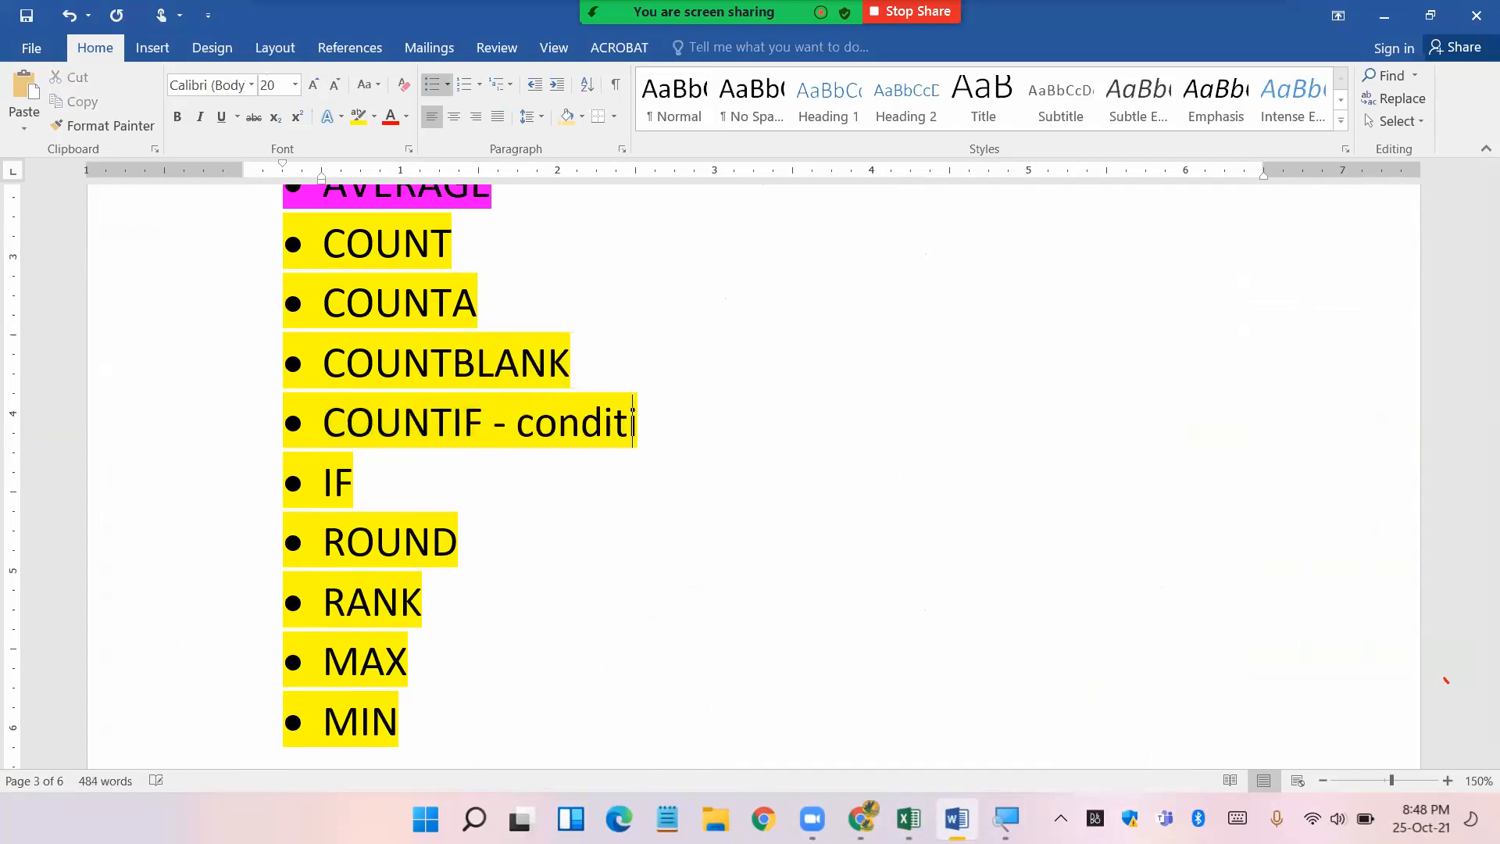
{"action": "type", "text": "onal c"}
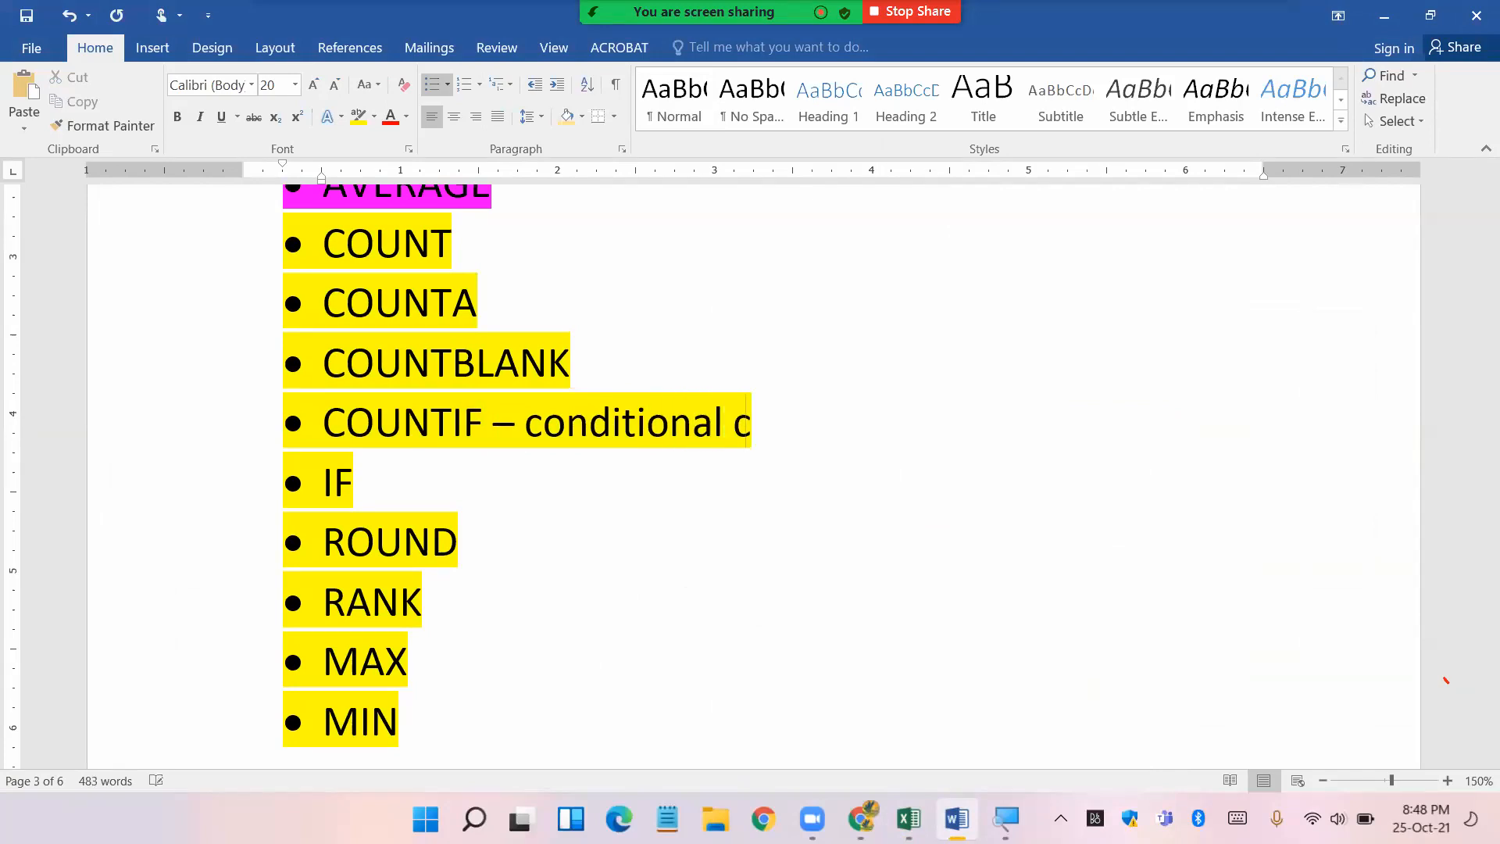
{"action": "type", "text": "ount"}
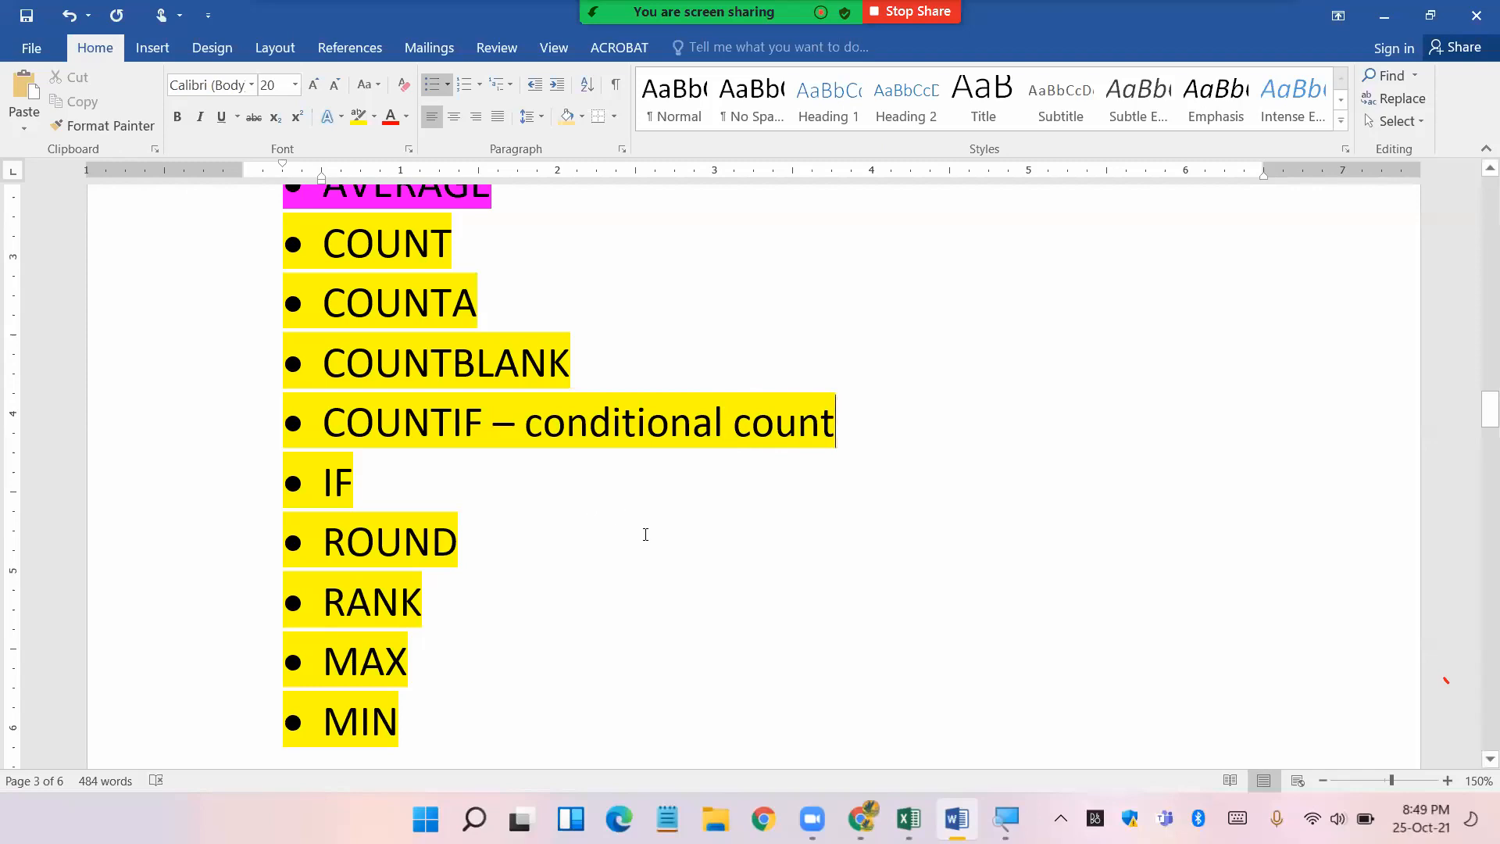
{"action": "scroll", "coordinate": [646, 534], "scroll_direction": "down", "scroll_amount": 12}
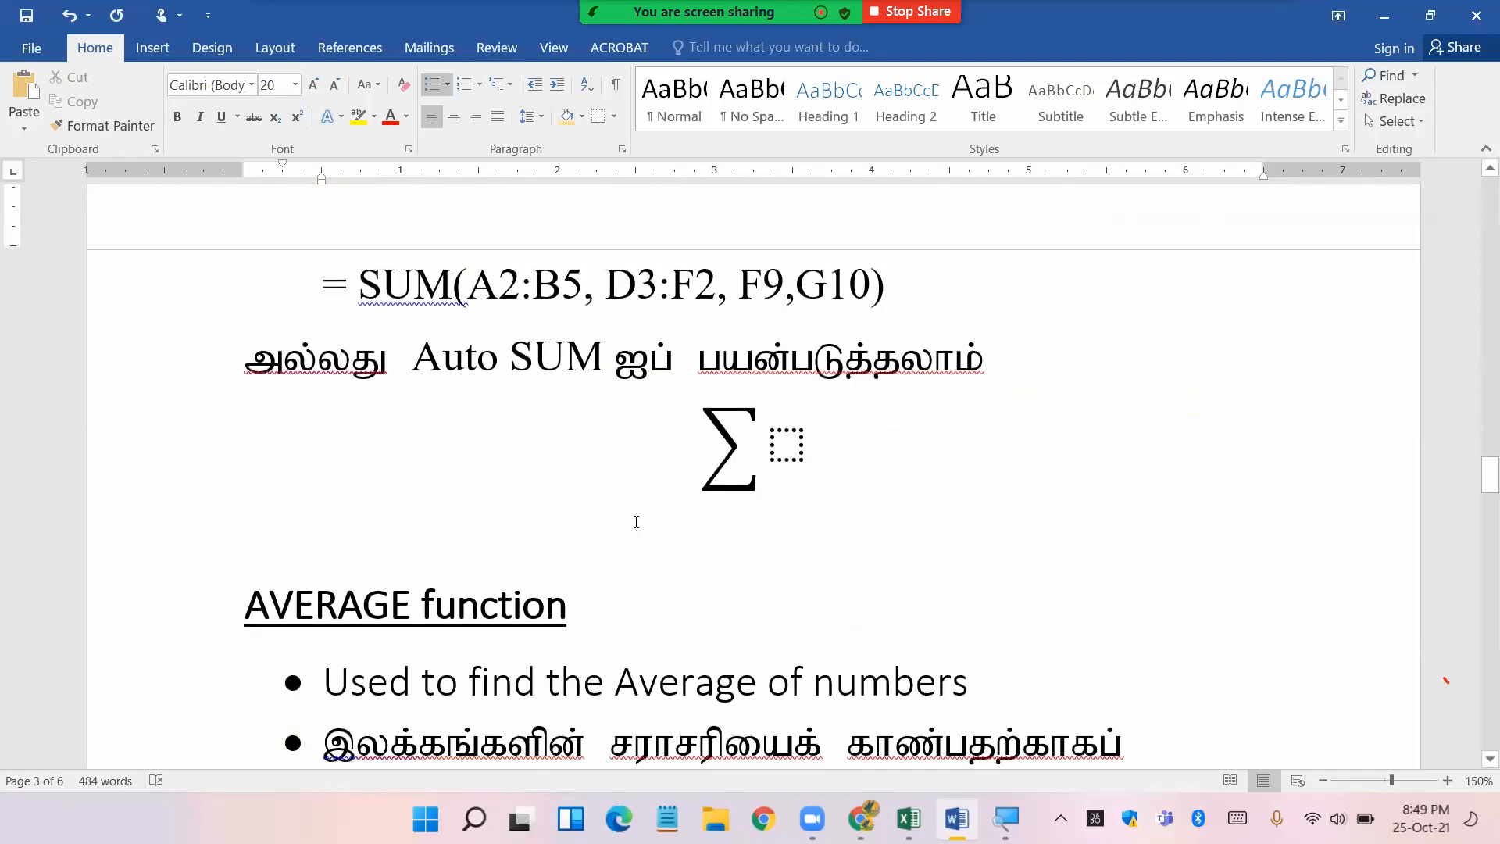
{"action": "scroll", "coordinate": [636, 522], "scroll_direction": "down", "scroll_amount": 12}
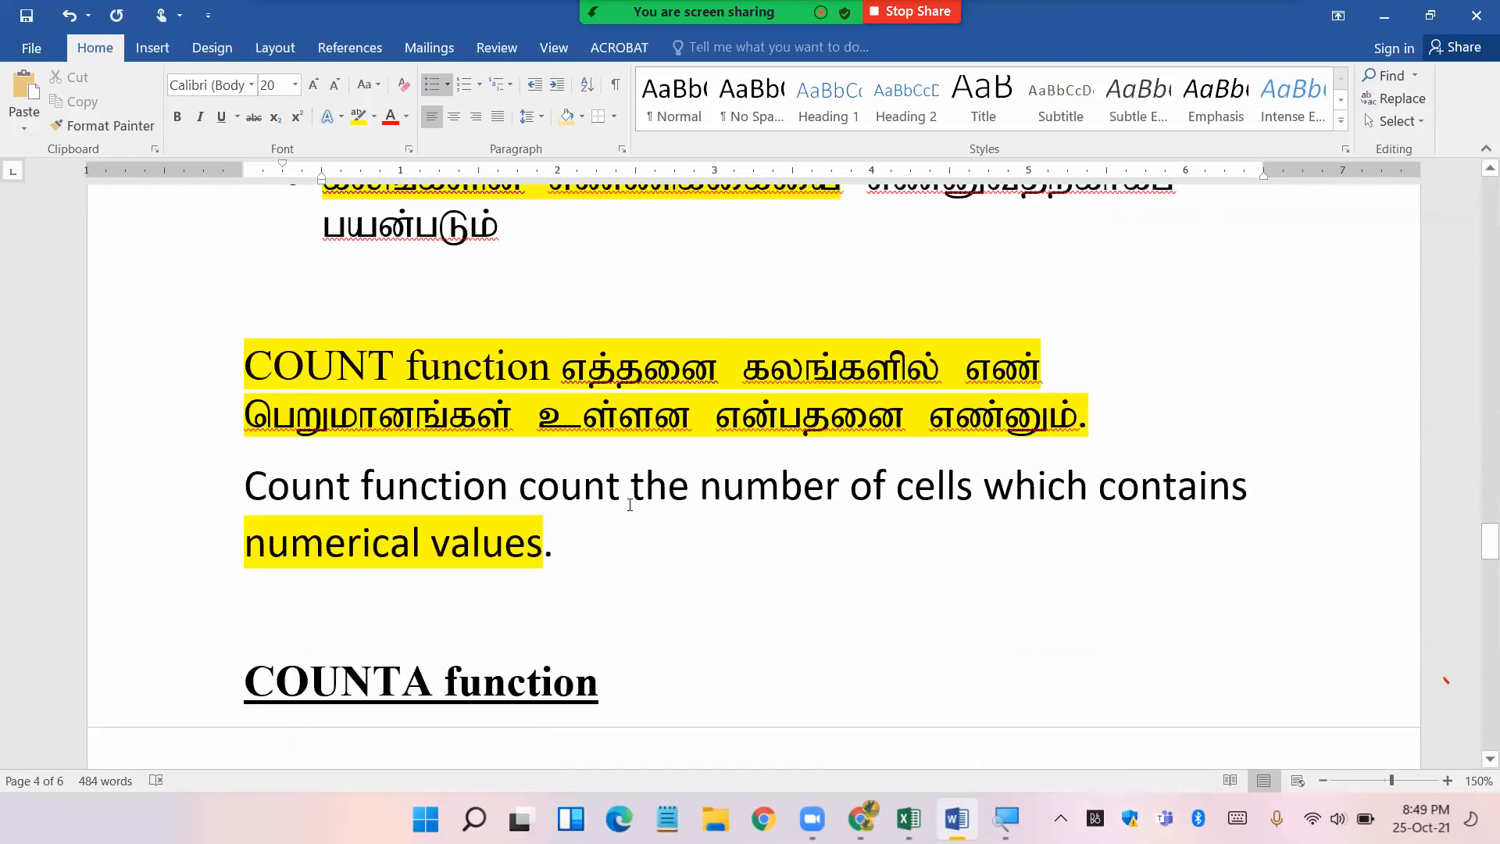
{"action": "scroll", "coordinate": [631, 504], "scroll_direction": "down", "scroll_amount": 2}
{"action": "scroll", "coordinate": [631, 504], "scroll_direction": "up", "scroll_amount": 9}
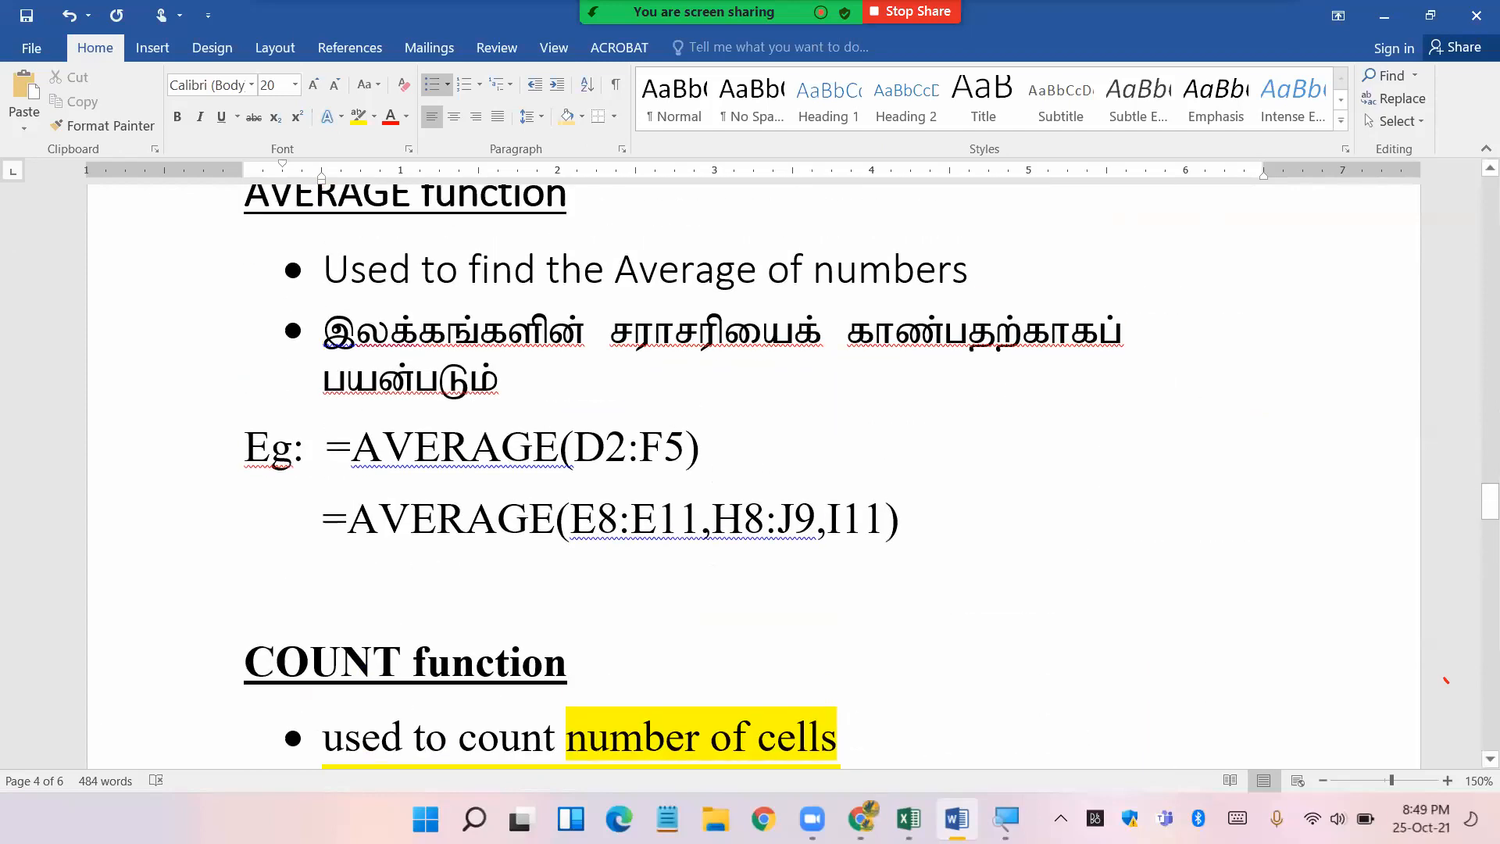
- Switch to Excel and delete columns C through L from Sheet2 to remove the old example data
{"action": "left_click", "coordinate": [909, 819]}
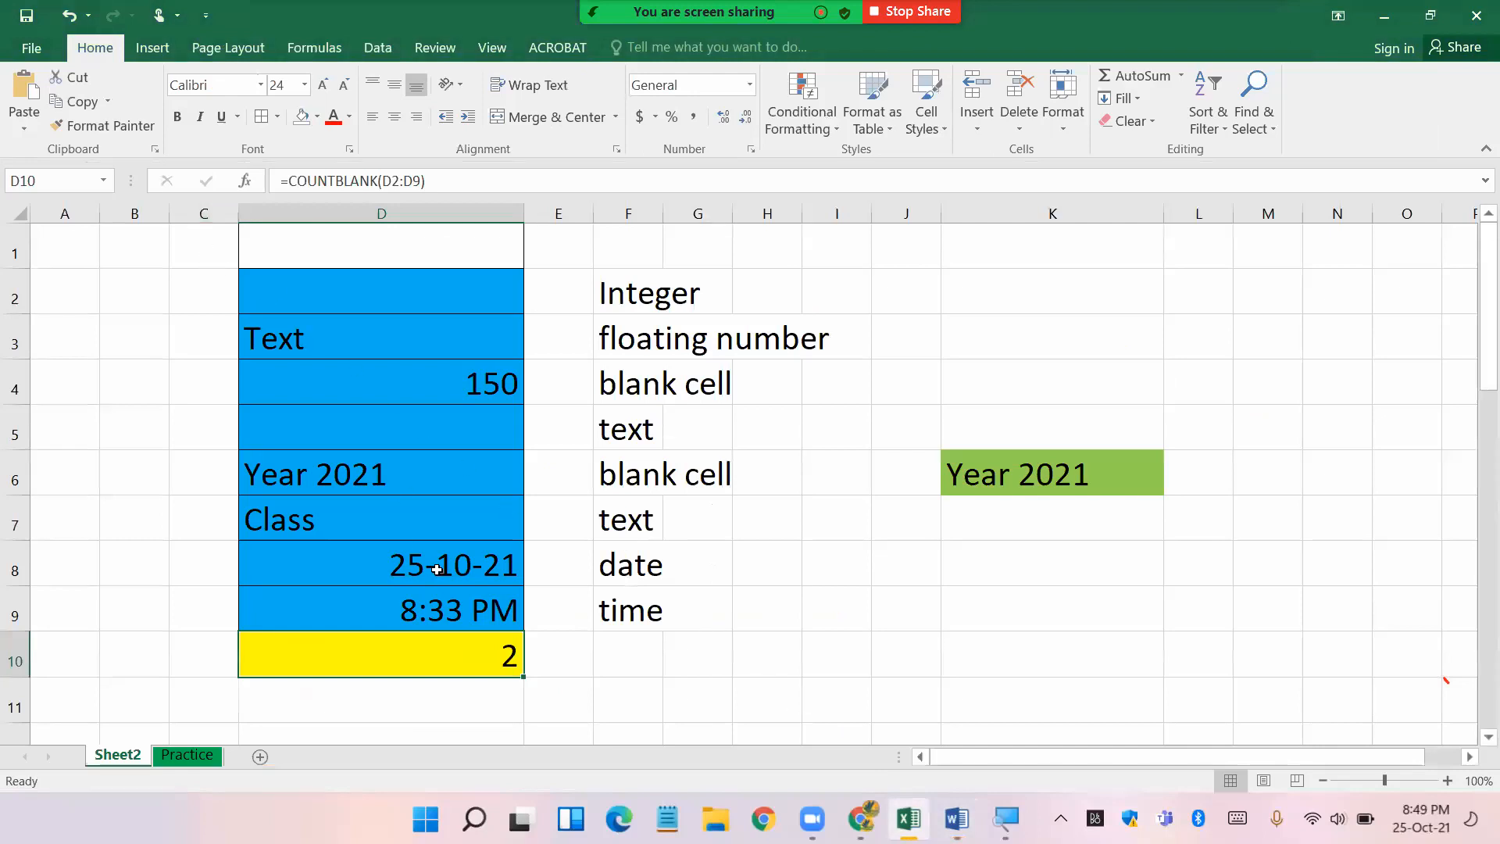
{"action": "left_click", "coordinate": [692, 657]}
{"action": "left_click_drag", "start_coordinate": [184, 212], "coordinate": [1197, 238]}
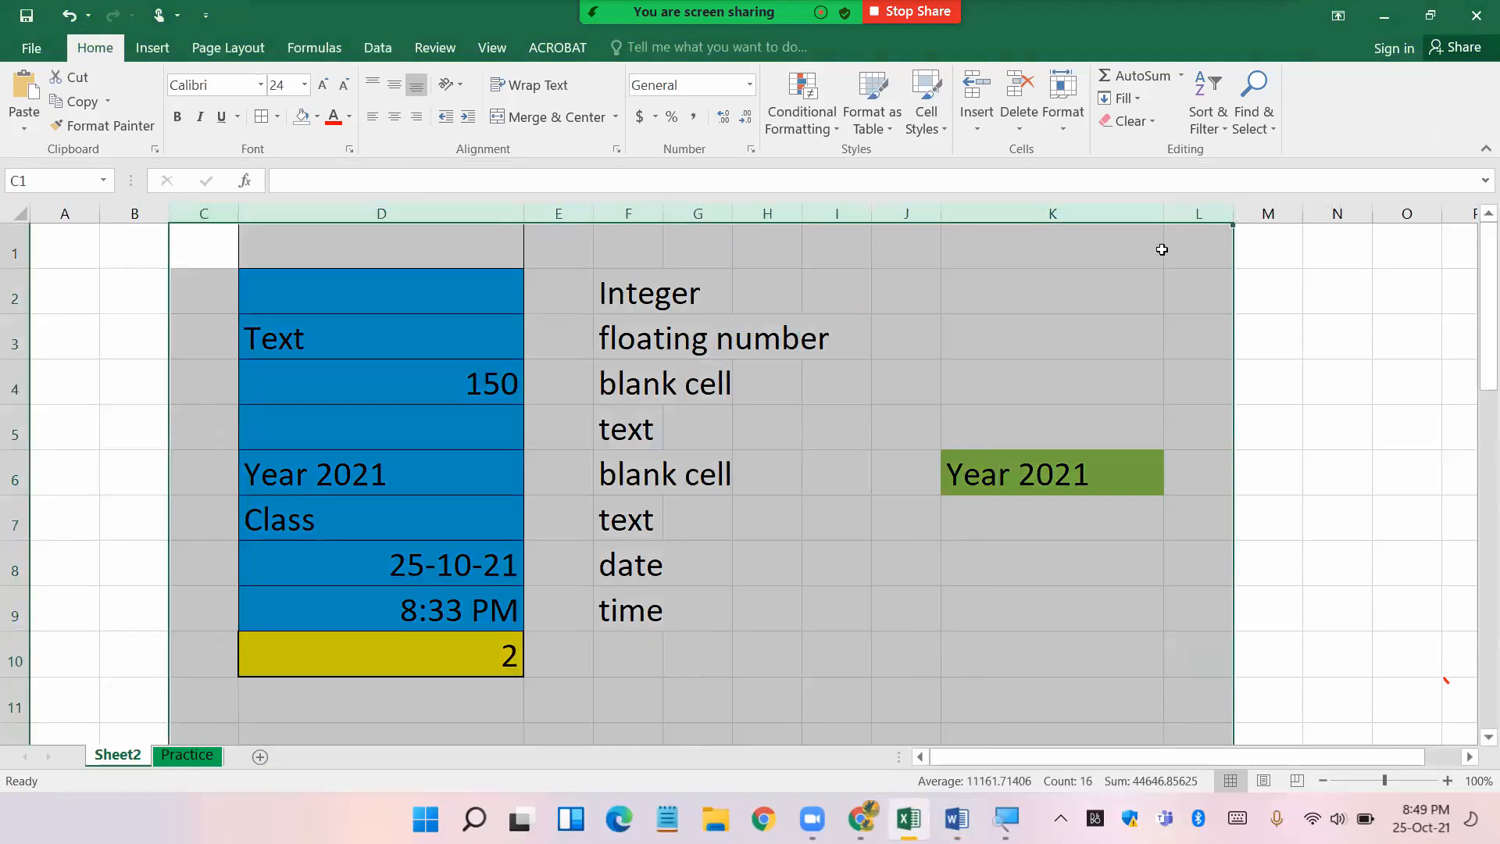
{"action": "right_click", "coordinate": [1201, 209]}
{"action": "left_click", "coordinate": [1259, 383]}
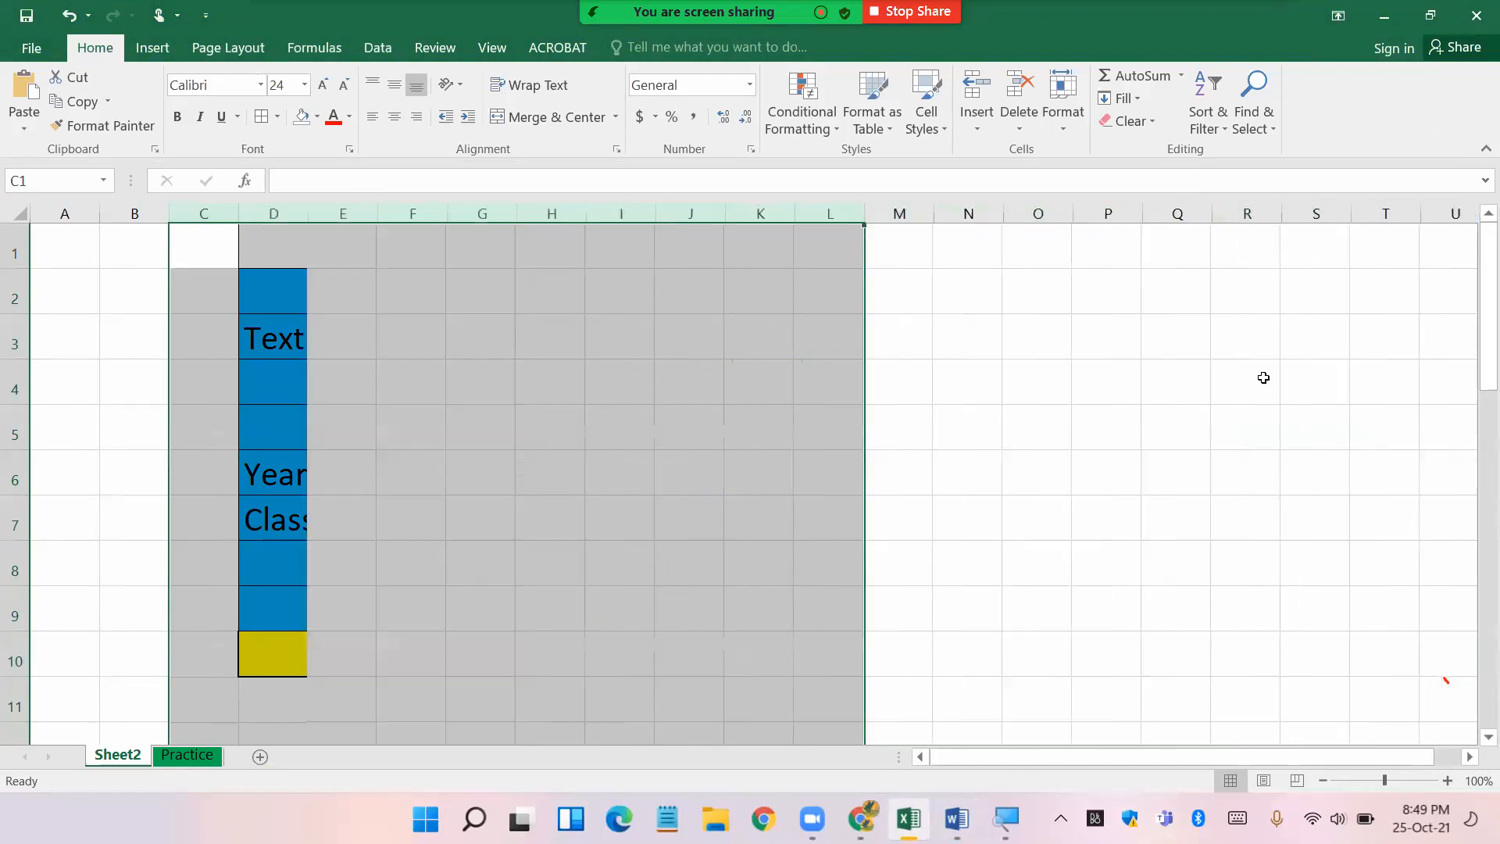
{"action": "left_click", "coordinate": [790, 503]}
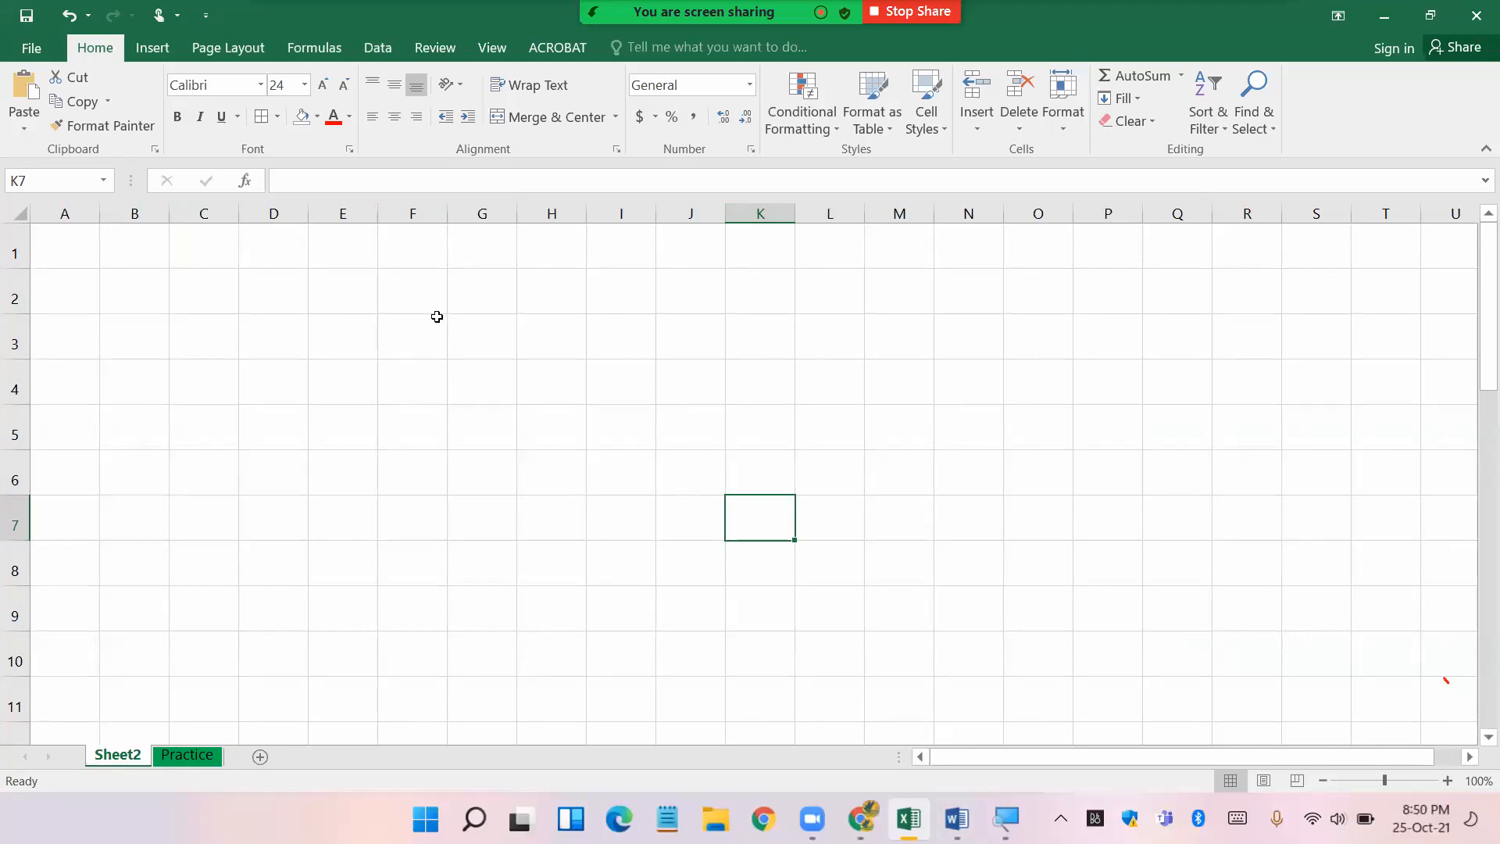
- Widen column F on the emptied Sheet2 to about twice the standard column width
{"action": "left_click_drag", "start_coordinate": [448, 220], "coordinate": [483, 223]}
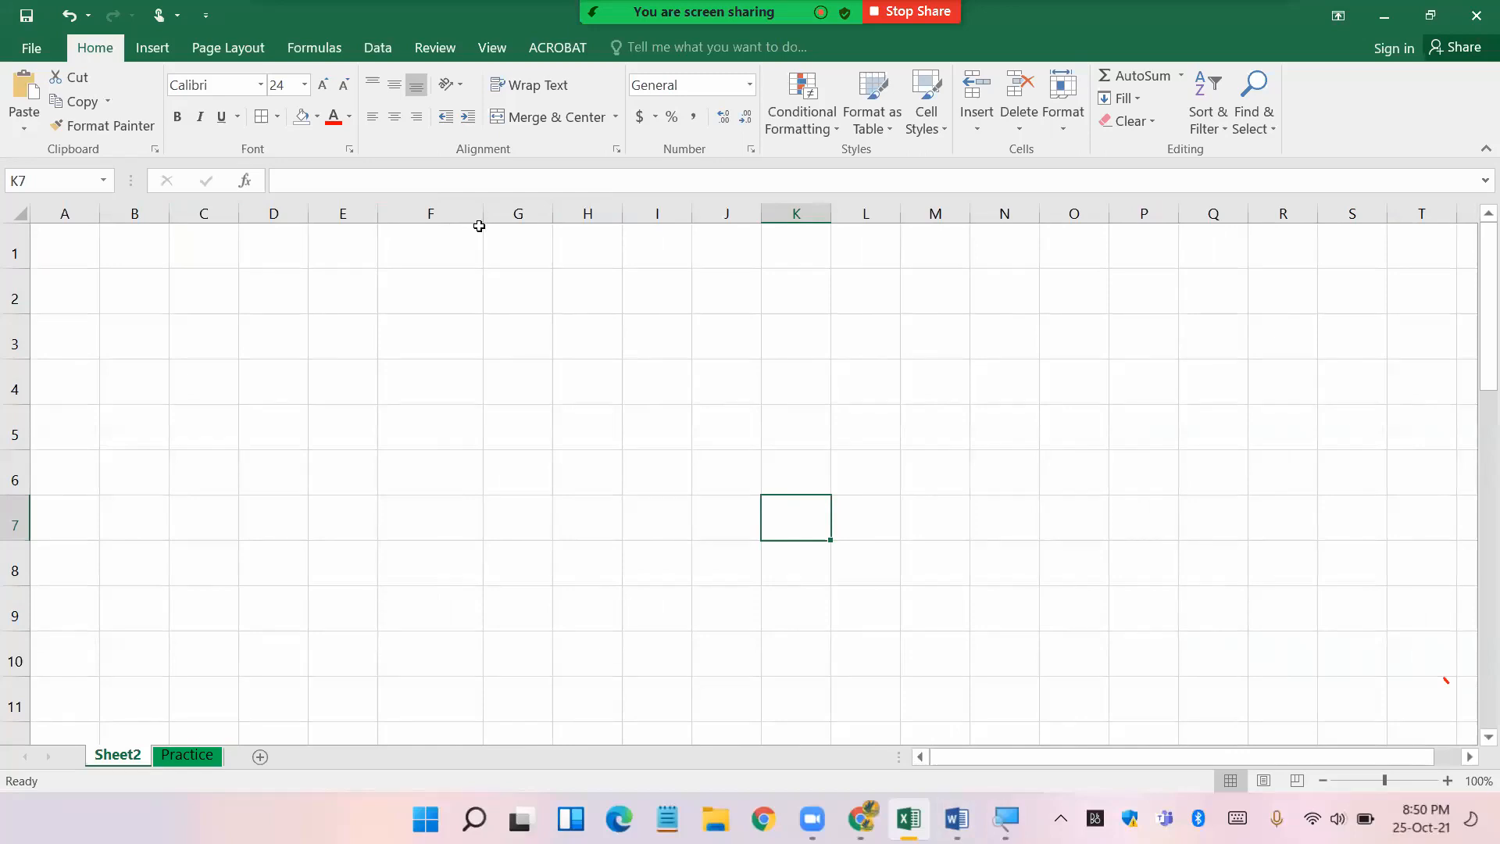
{"action": "left_click", "coordinate": [455, 288]}
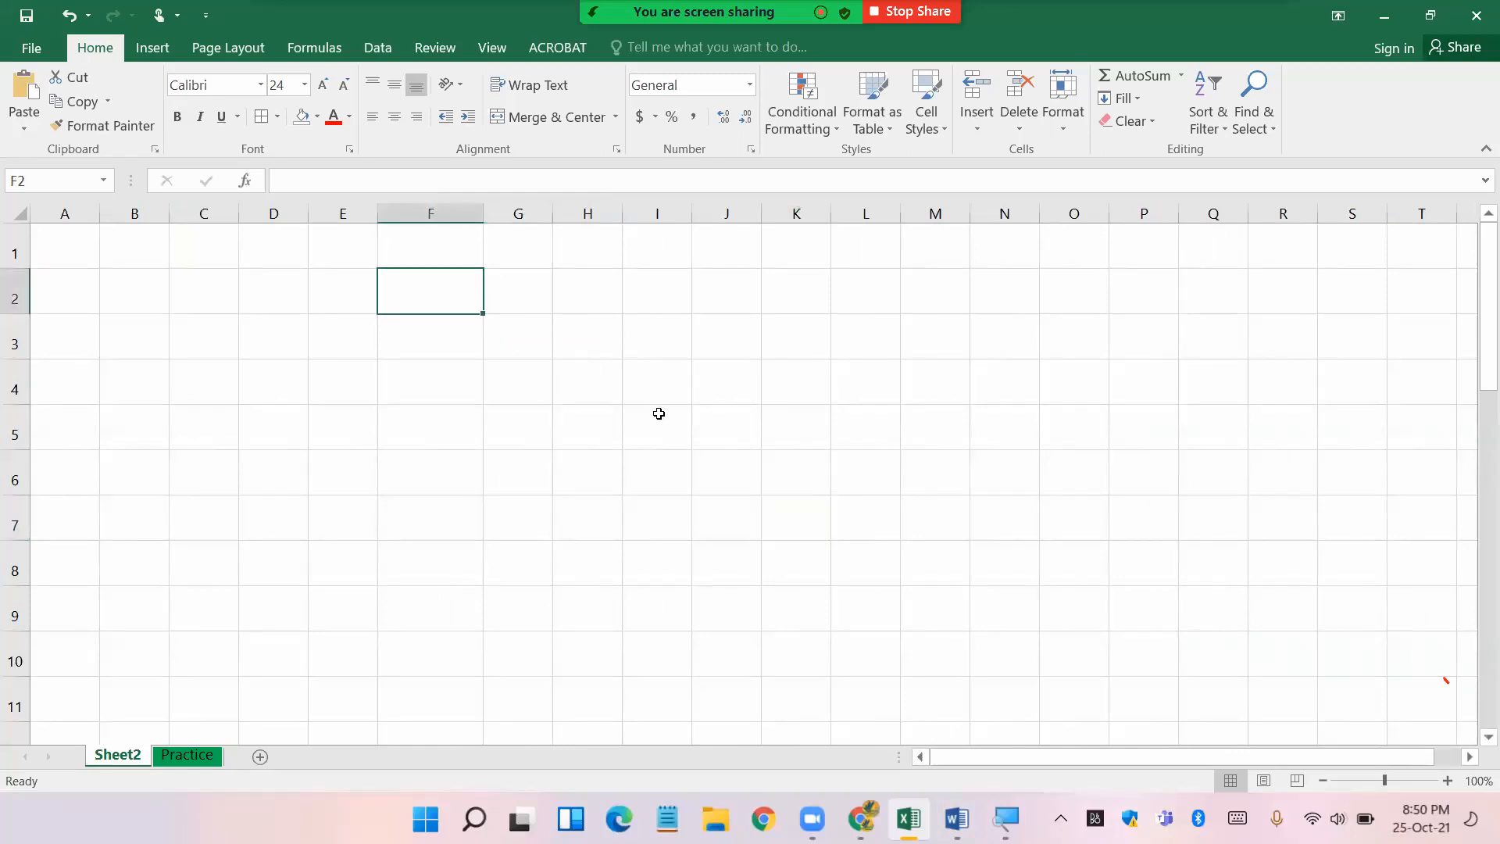
{"action": "left_click", "coordinate": [443, 344]}
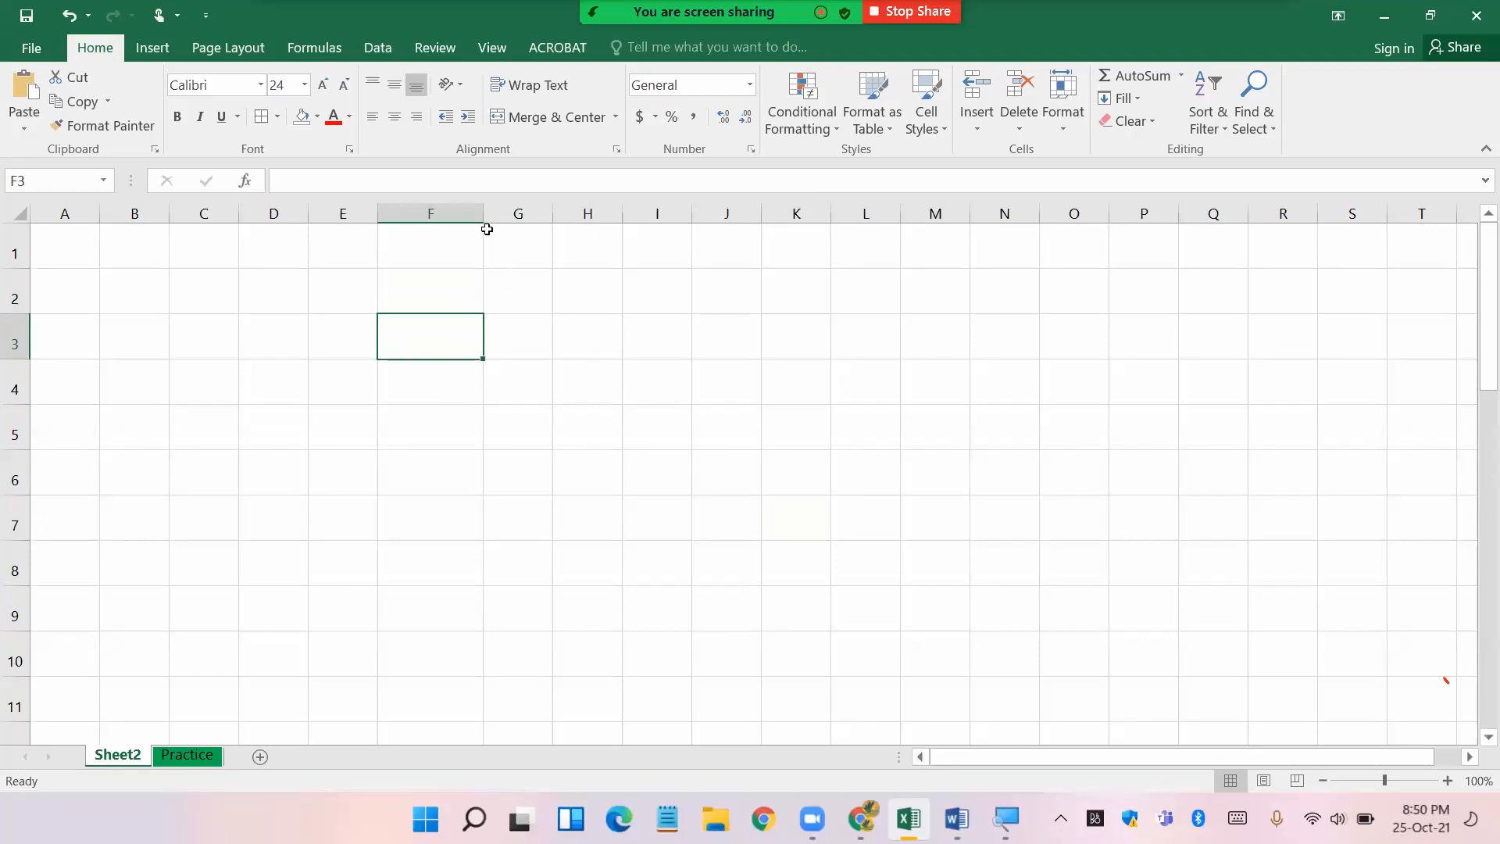
{"action": "left_click_drag", "start_coordinate": [485, 222], "coordinate": [527, 216]}
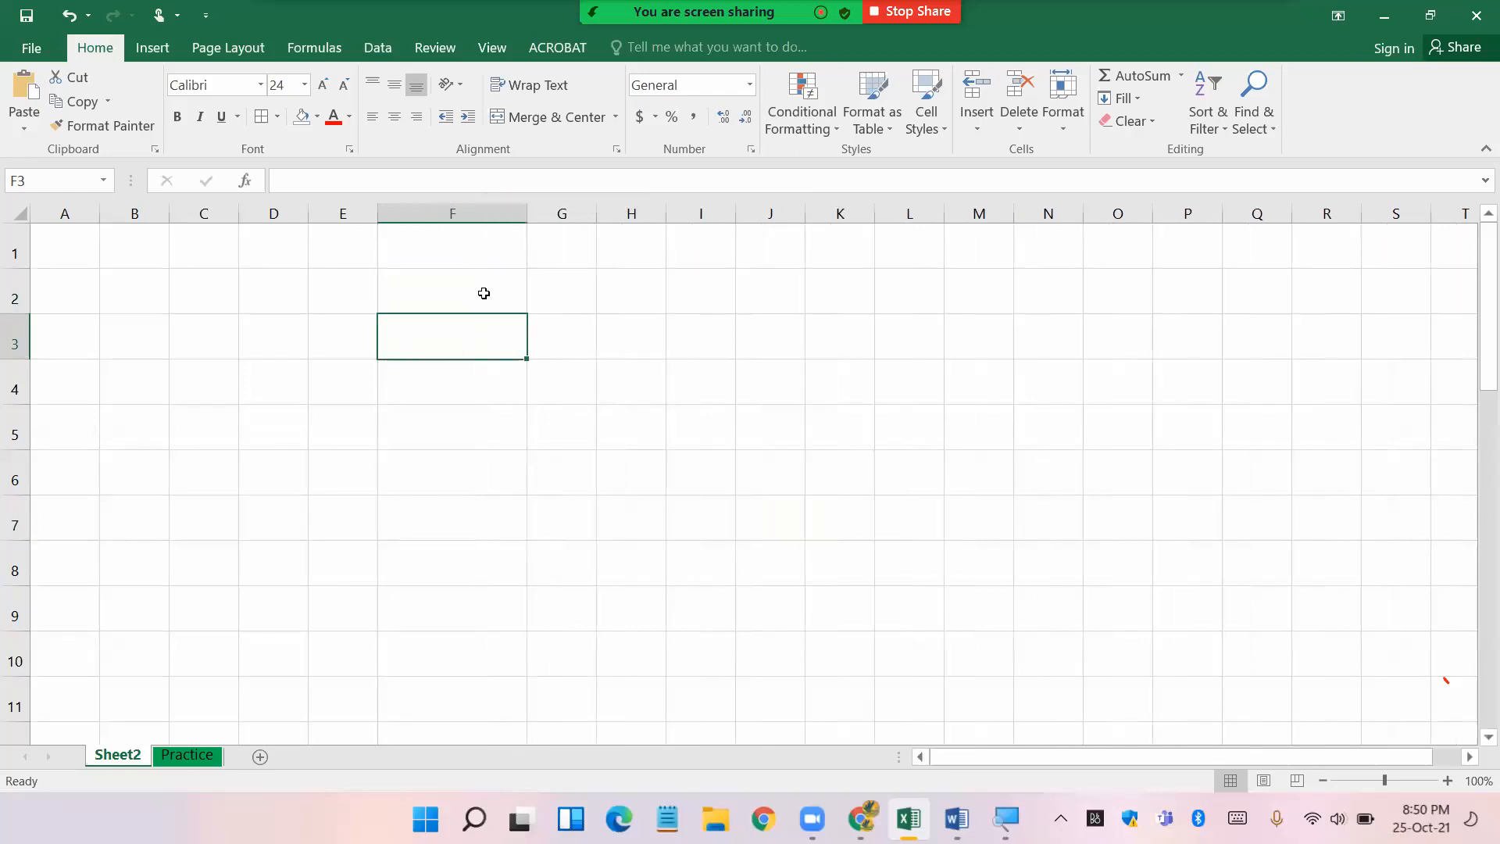
- Enter the heading "ICT Marks" in cell F2 of Sheet2
{"action": "left_click", "coordinate": [482, 291]}
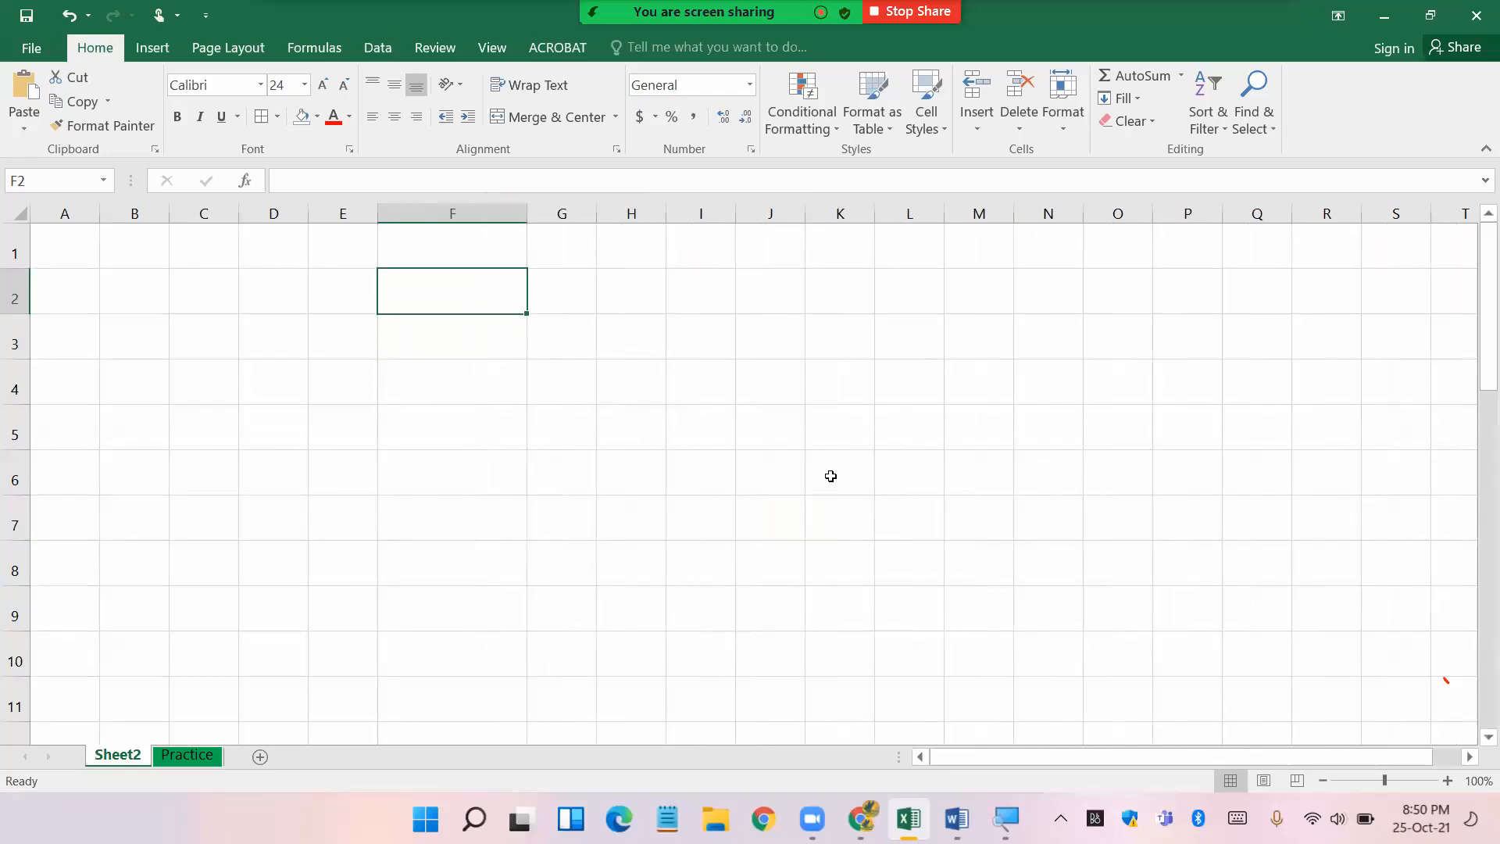
{"action": "type", "text": "ICT"}
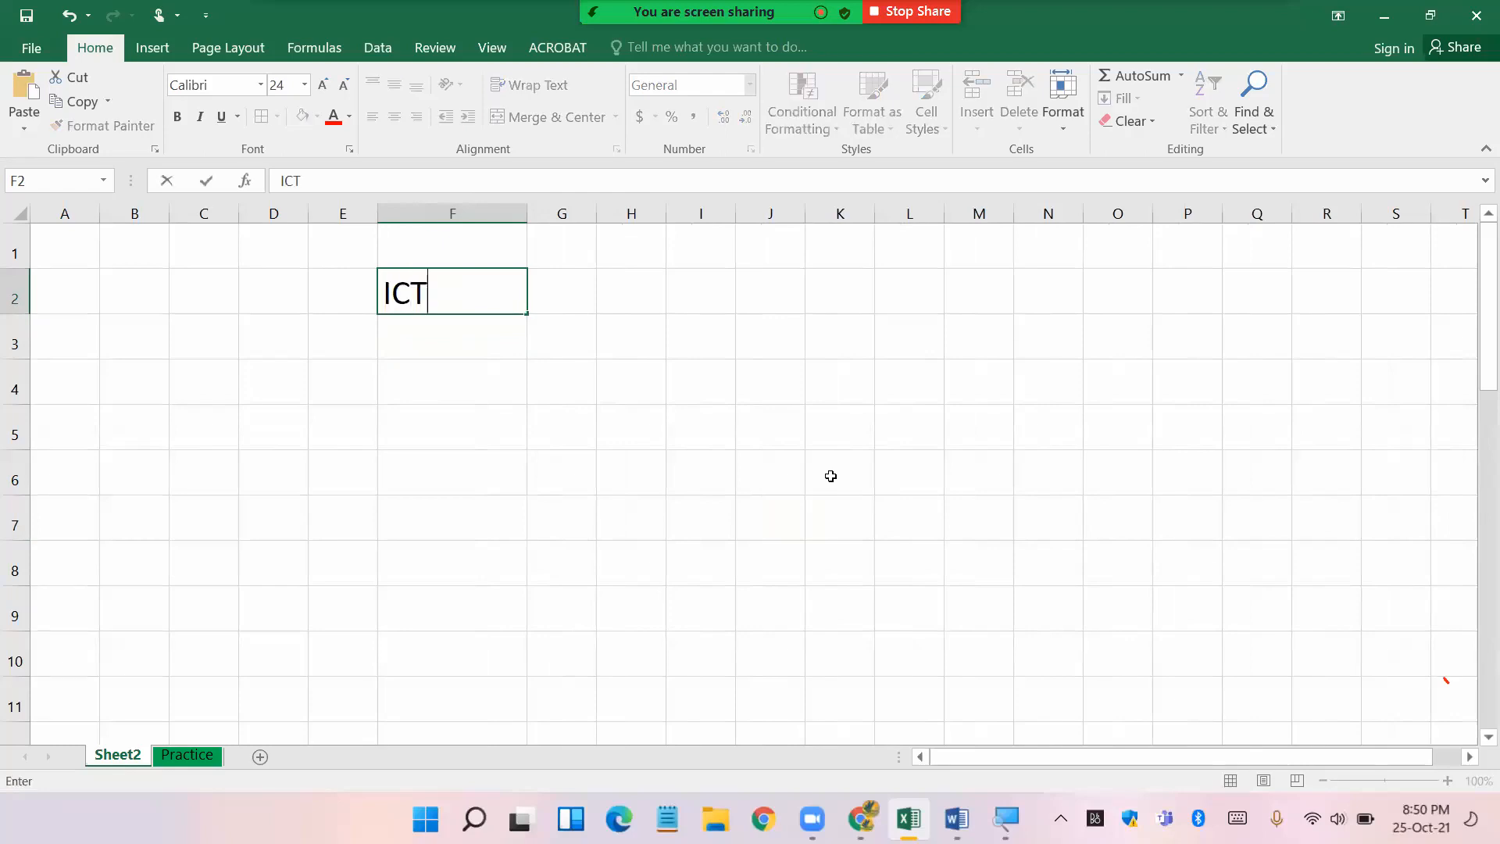
{"action": "type", "text": " Marks"}
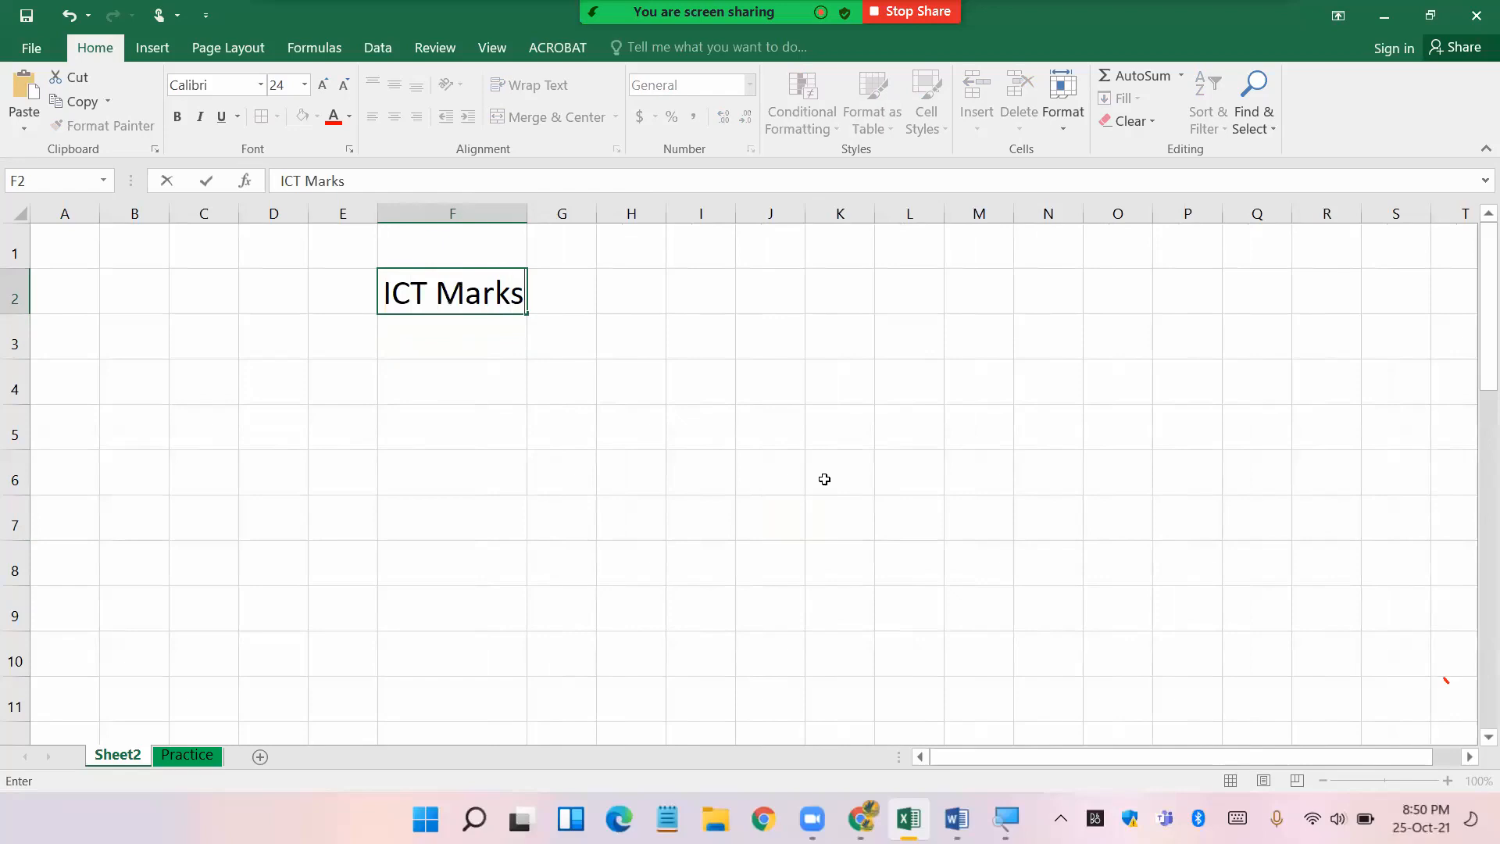
{"action": "left_click", "coordinate": [616, 513]}
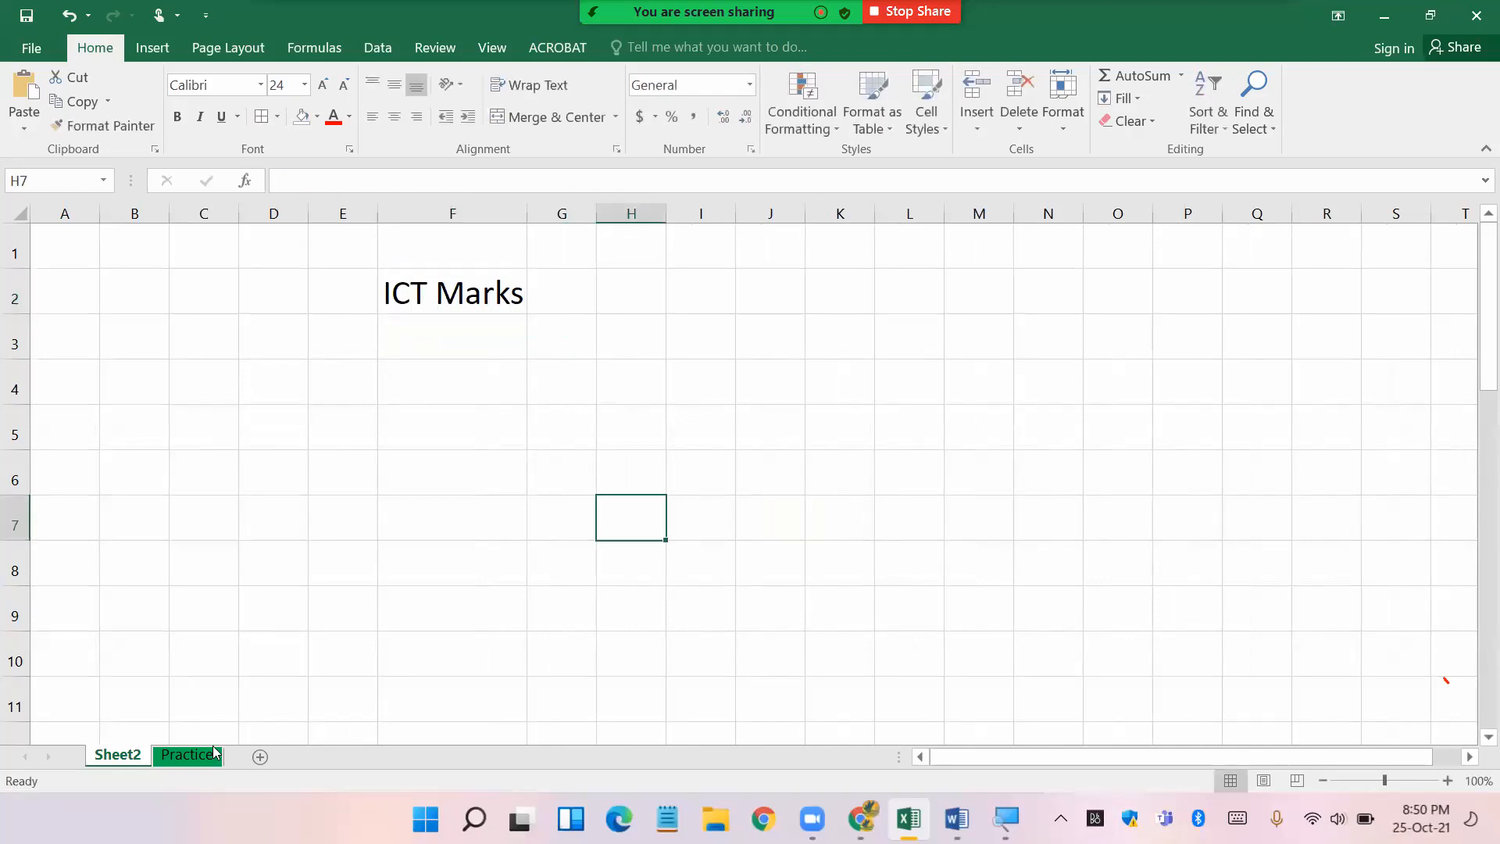
- Copy the S.No, Name and ICT columns (B2:D17) from the Practice sheet and paste them at F2 on Sheet2
{"action": "left_click", "coordinate": [187, 754]}
{"action": "scroll", "coordinate": [362, 608], "scroll_direction": "up", "scroll_amount": 8}
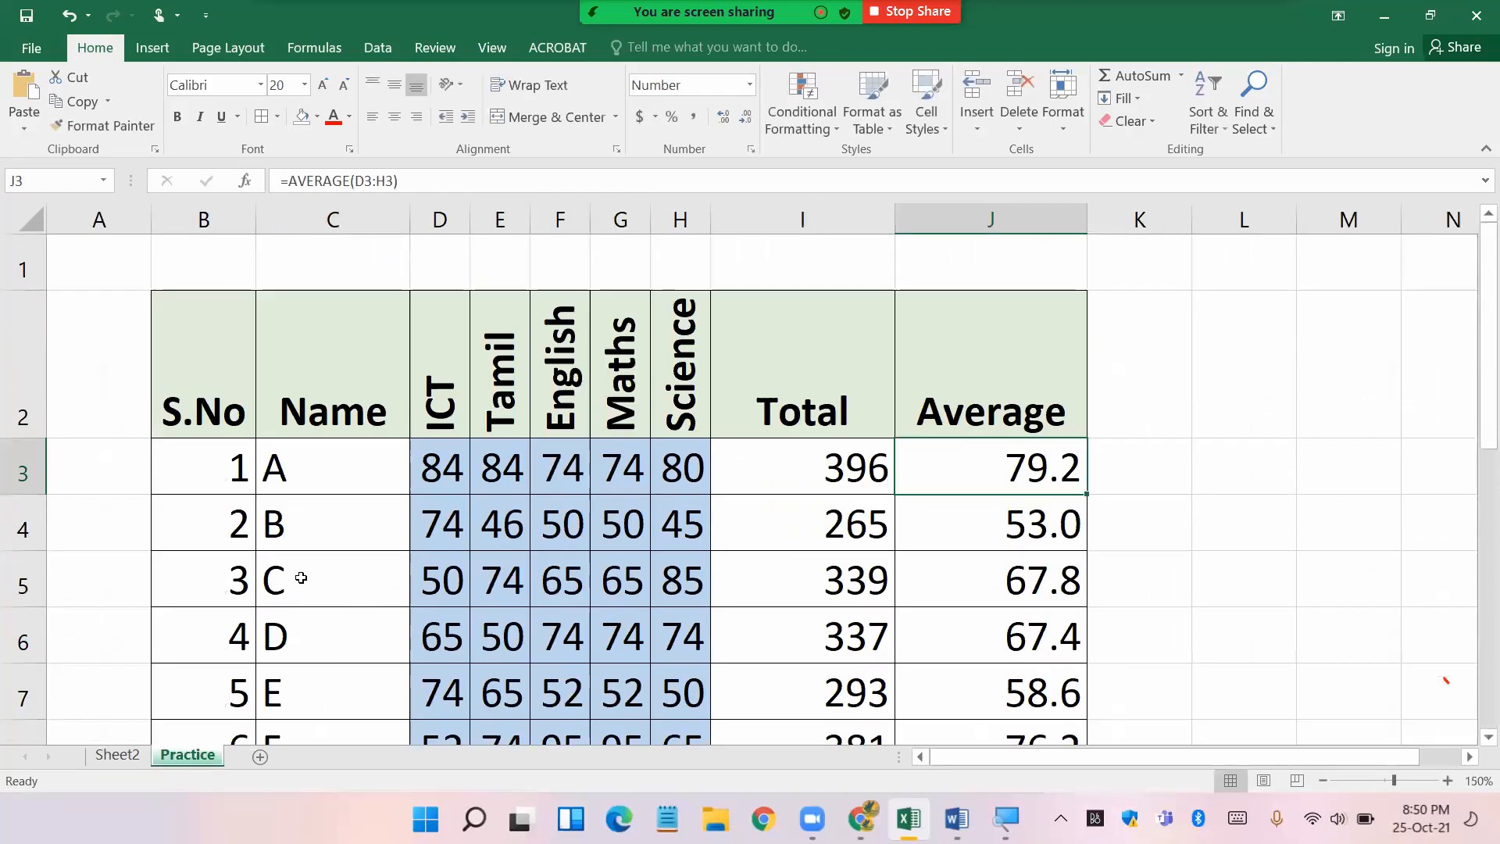
{"action": "left_click_drag", "start_coordinate": [184, 420], "coordinate": [446, 663]}
{"action": "key", "text": "ctrl+c"}
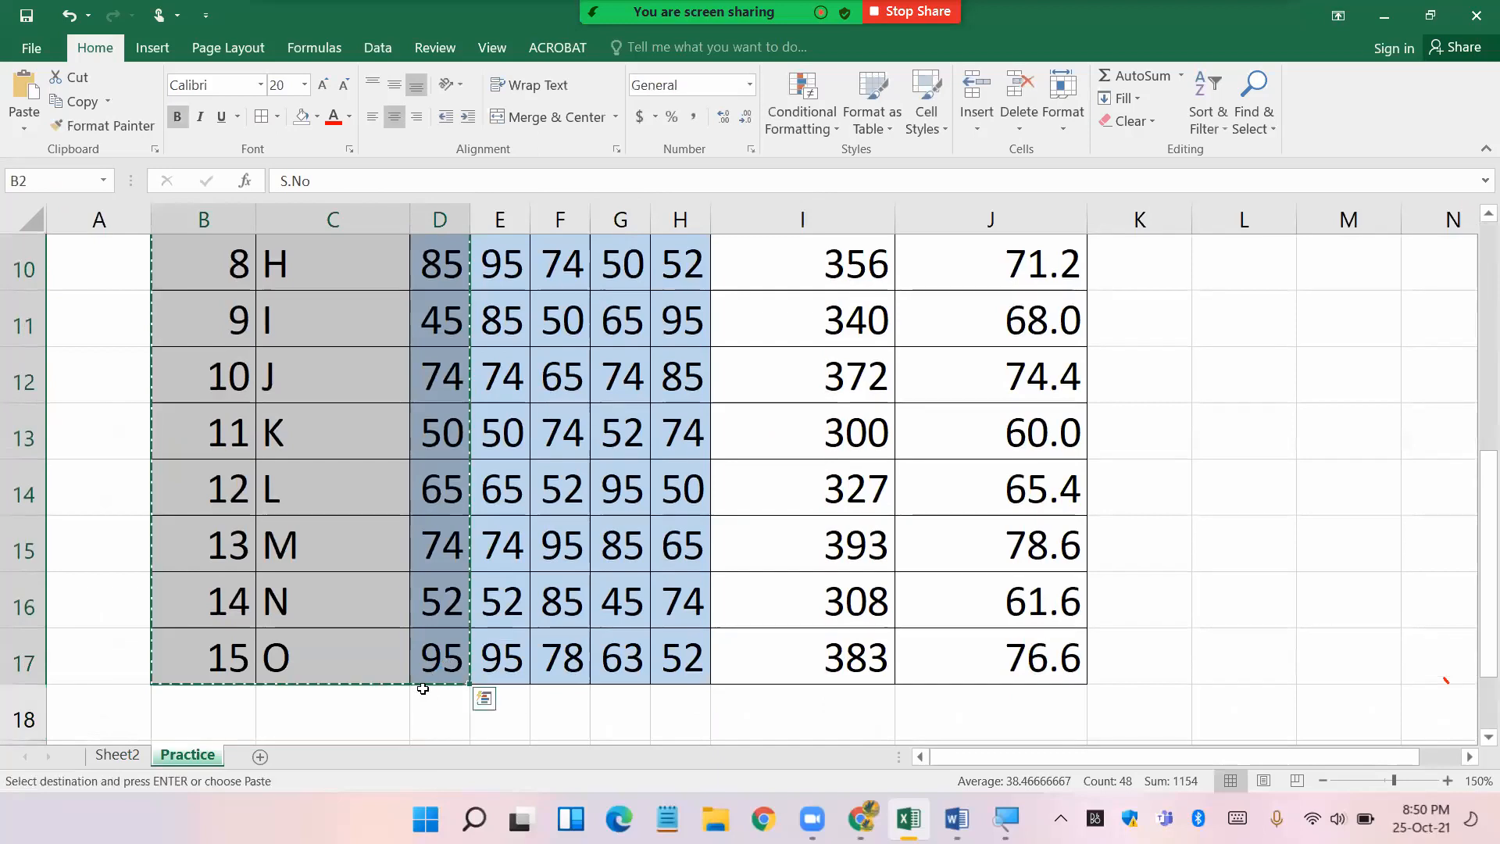
{"action": "left_click", "coordinate": [117, 757]}
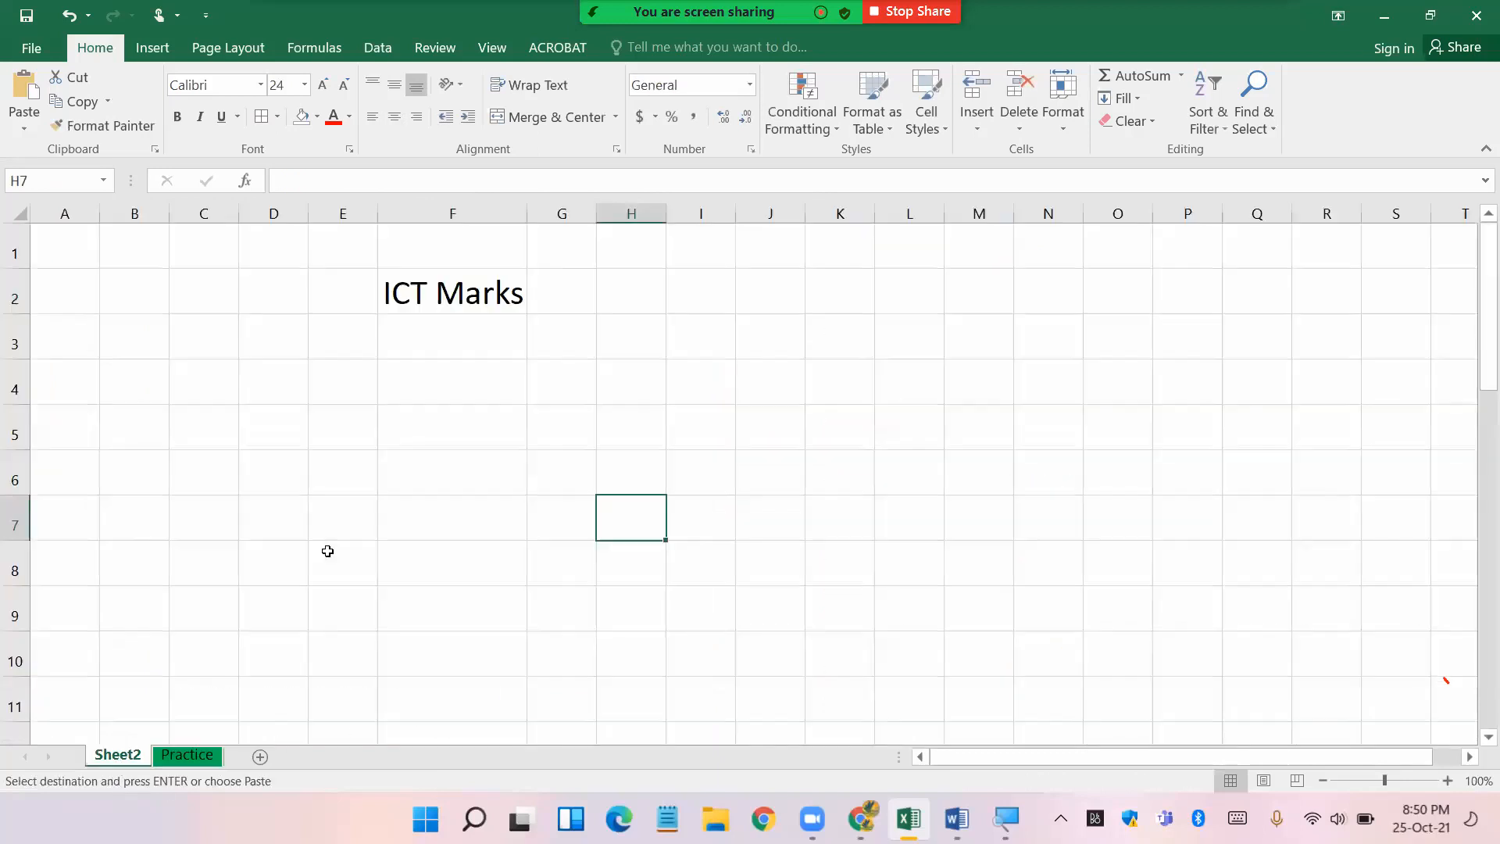
{"action": "left_click", "coordinate": [426, 311]}
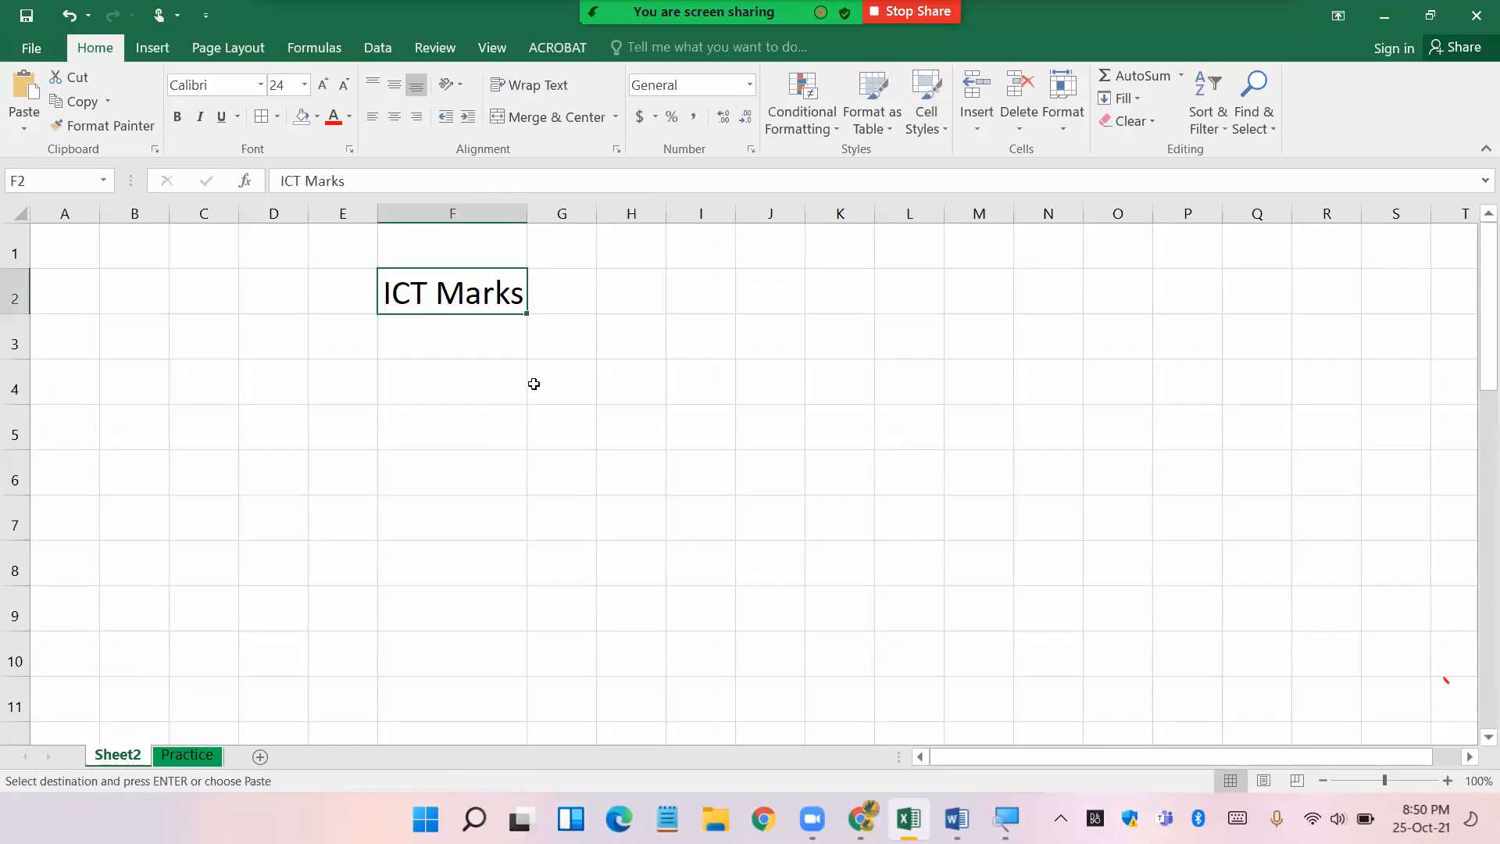
{"action": "key", "text": "ctrl+v"}
{"action": "left_click", "coordinate": [891, 547]}
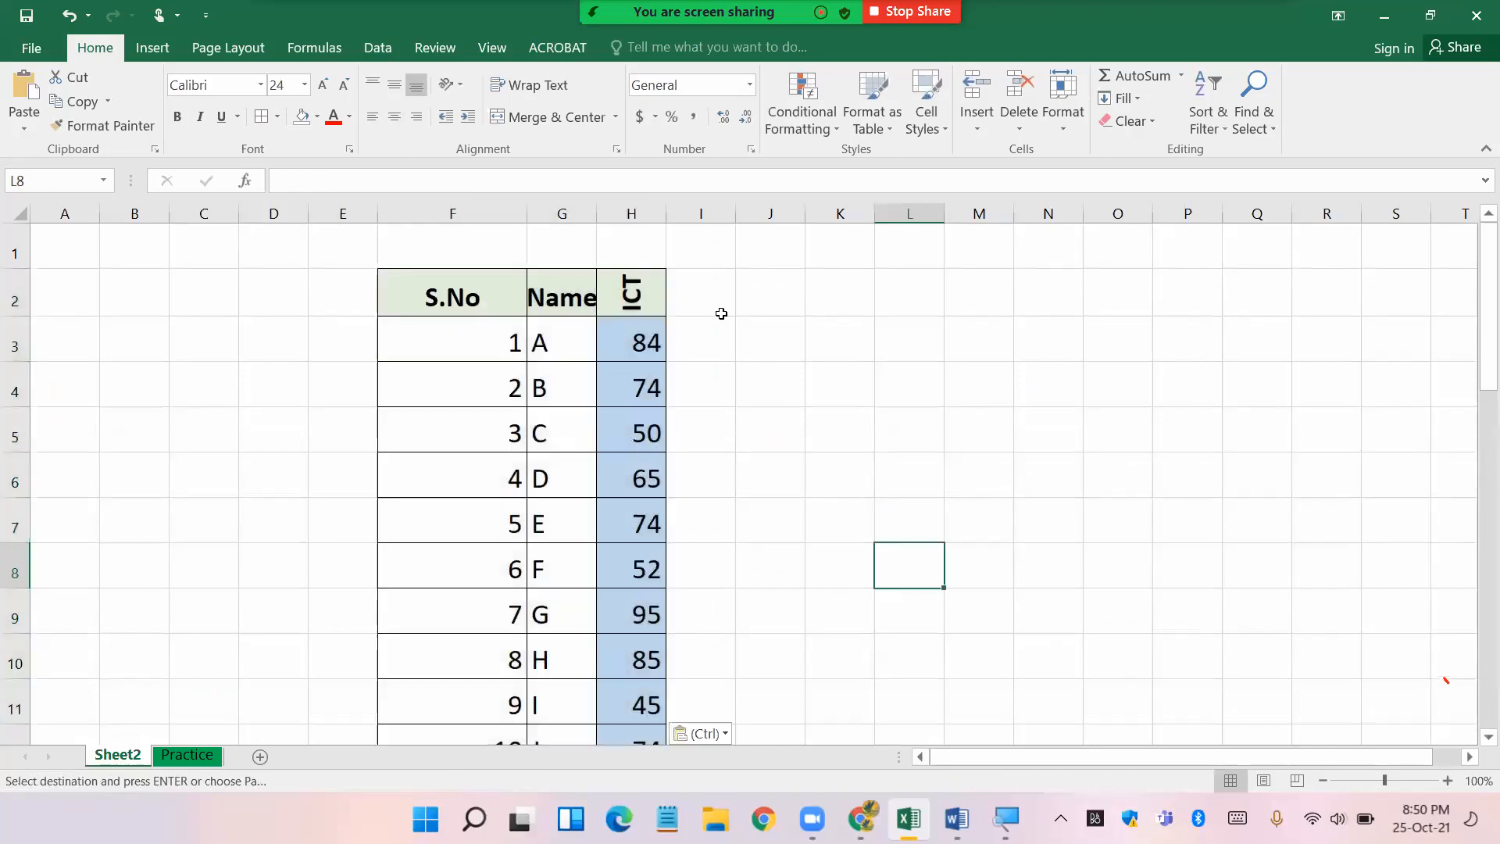
- Widen the ICT and Name columns of the pasted table on Sheet2
{"action": "left_click_drag", "start_coordinate": [660, 214], "coordinate": [704, 213]}
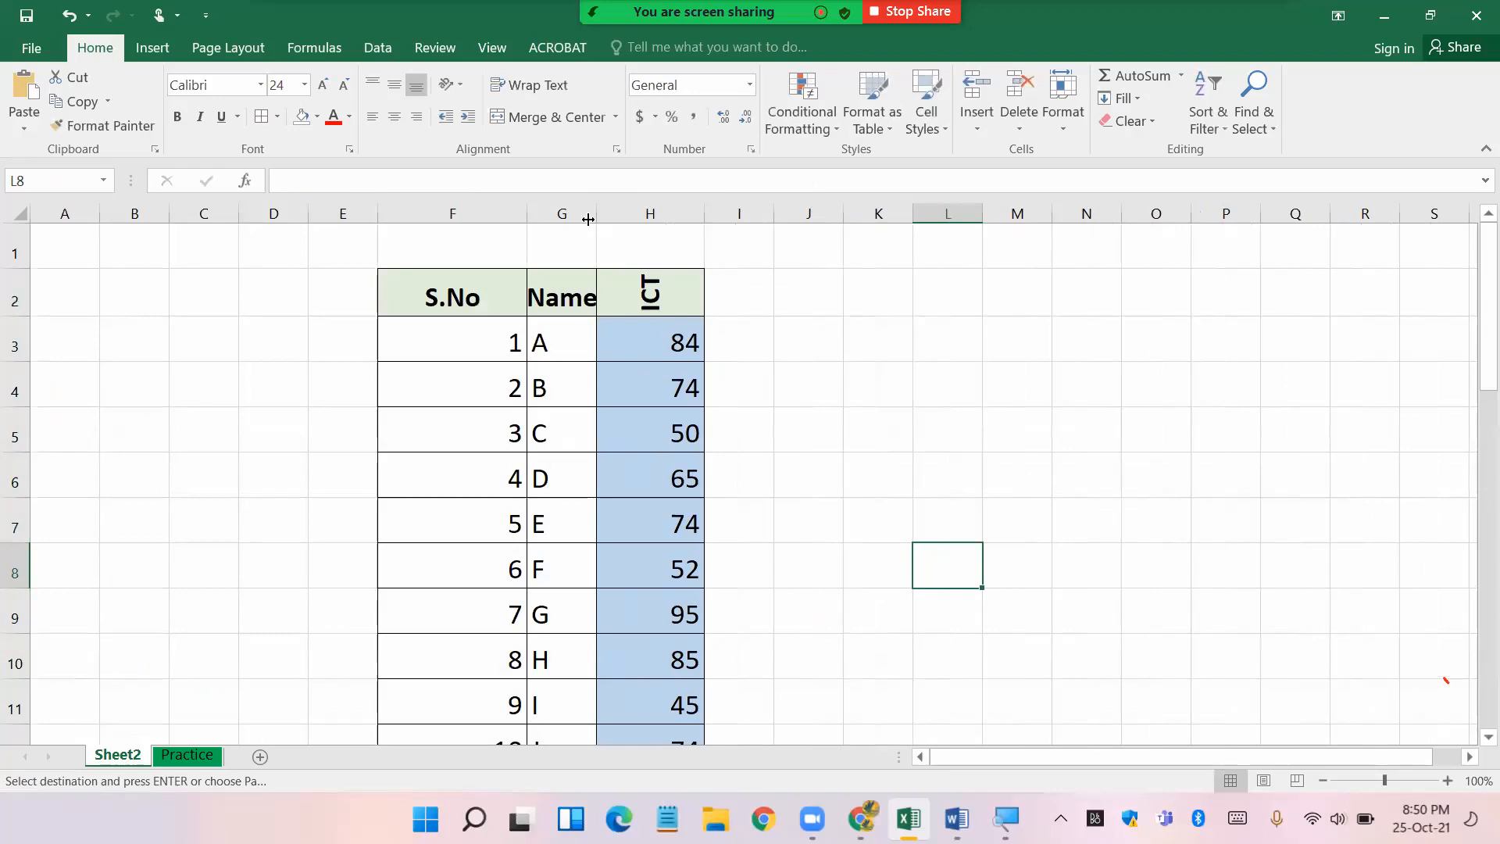
{"action": "double_click", "coordinate": [599, 217]}
{"action": "left_click_drag", "start_coordinate": [610, 215], "coordinate": [643, 224]}
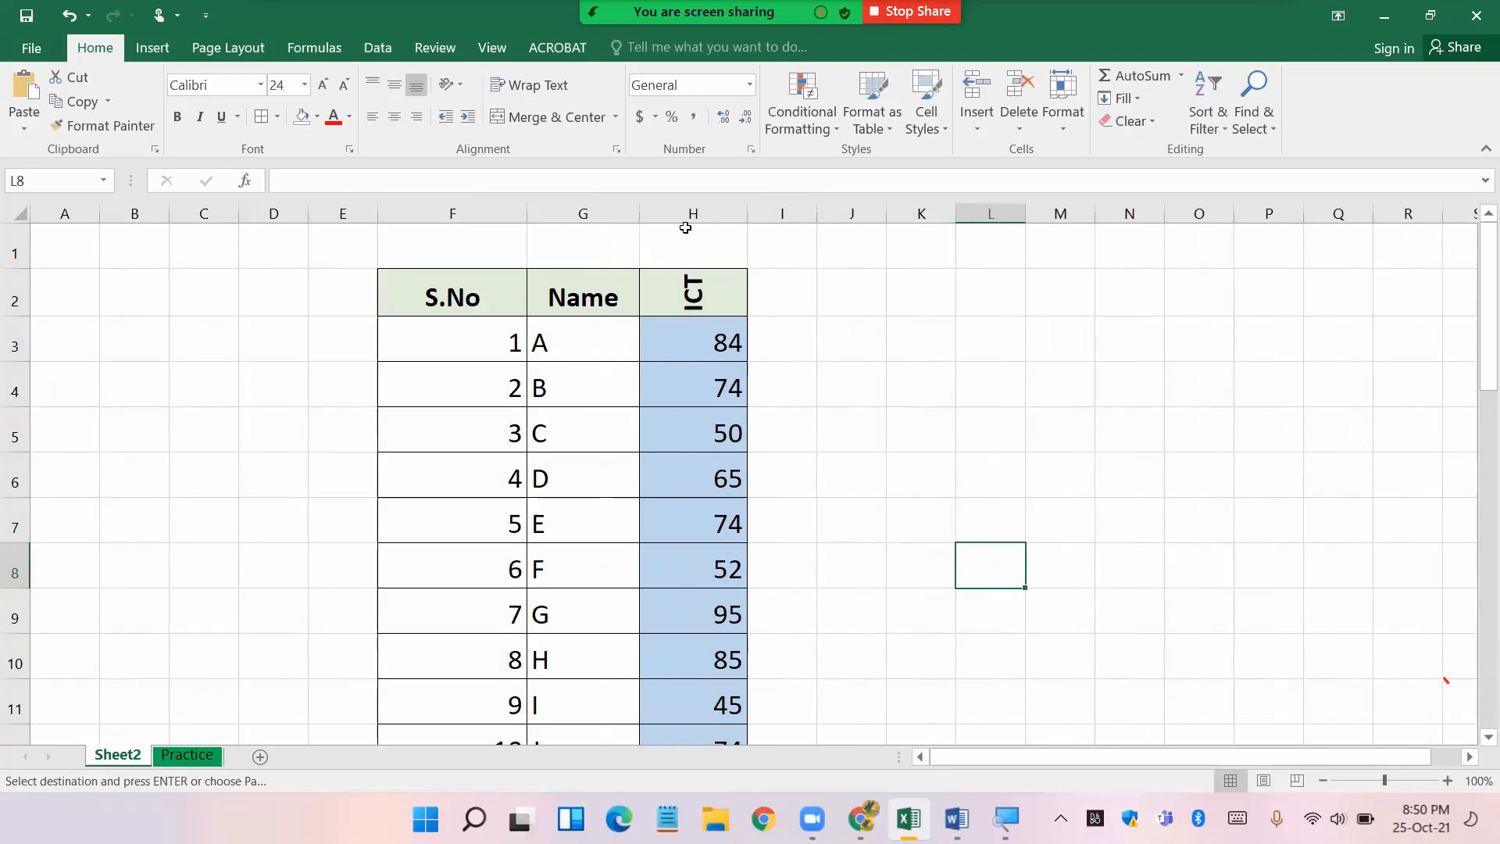
{"action": "left_click", "coordinate": [801, 485]}
{"action": "scroll", "coordinate": [844, 582], "scroll_direction": "down", "scroll_amount": 3}
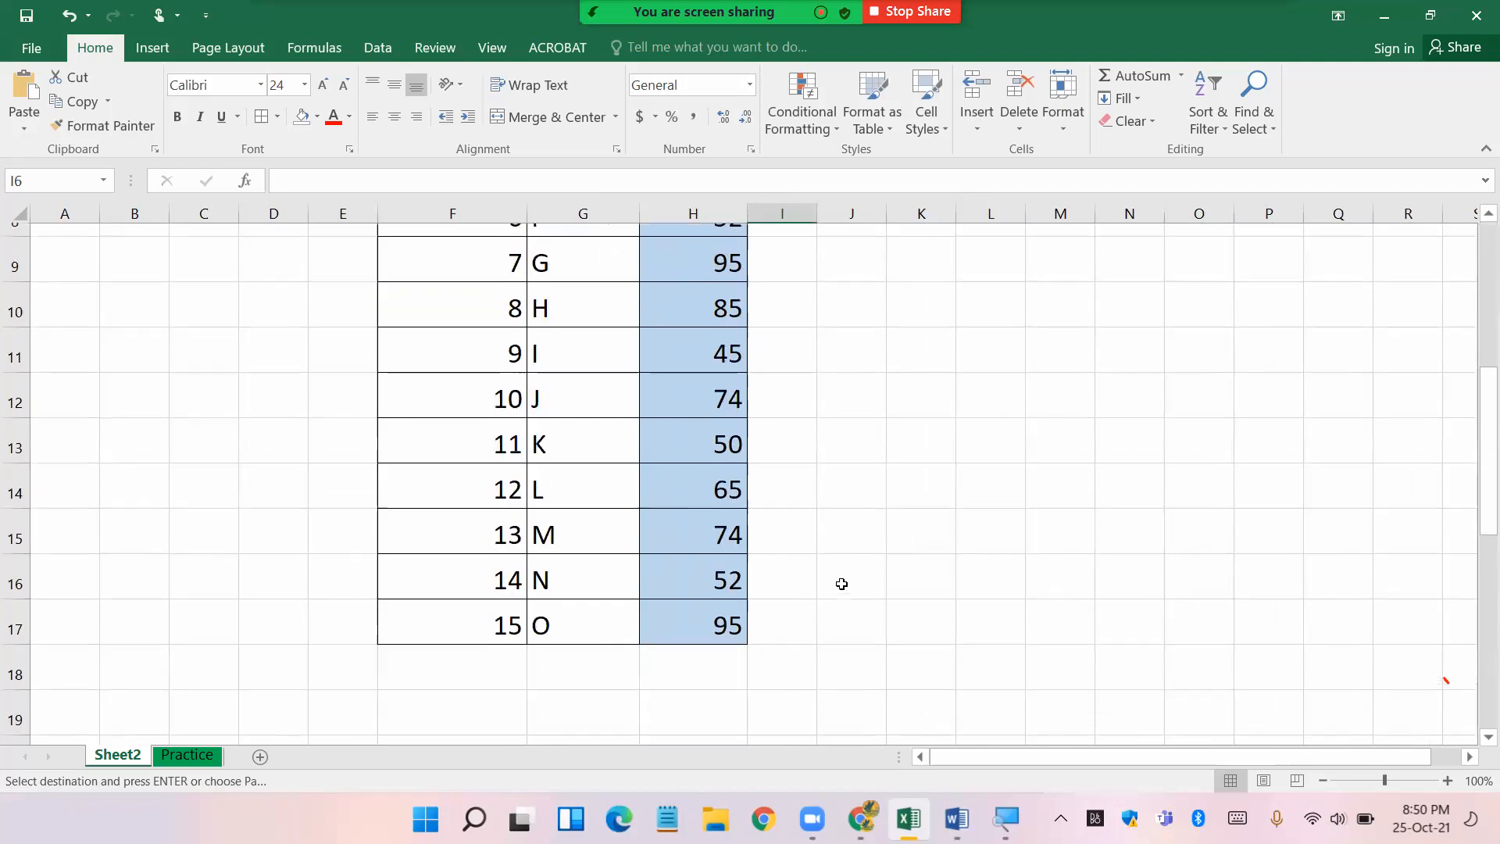
{"action": "scroll", "coordinate": [792, 603], "scroll_direction": "up", "scroll_amount": 3}
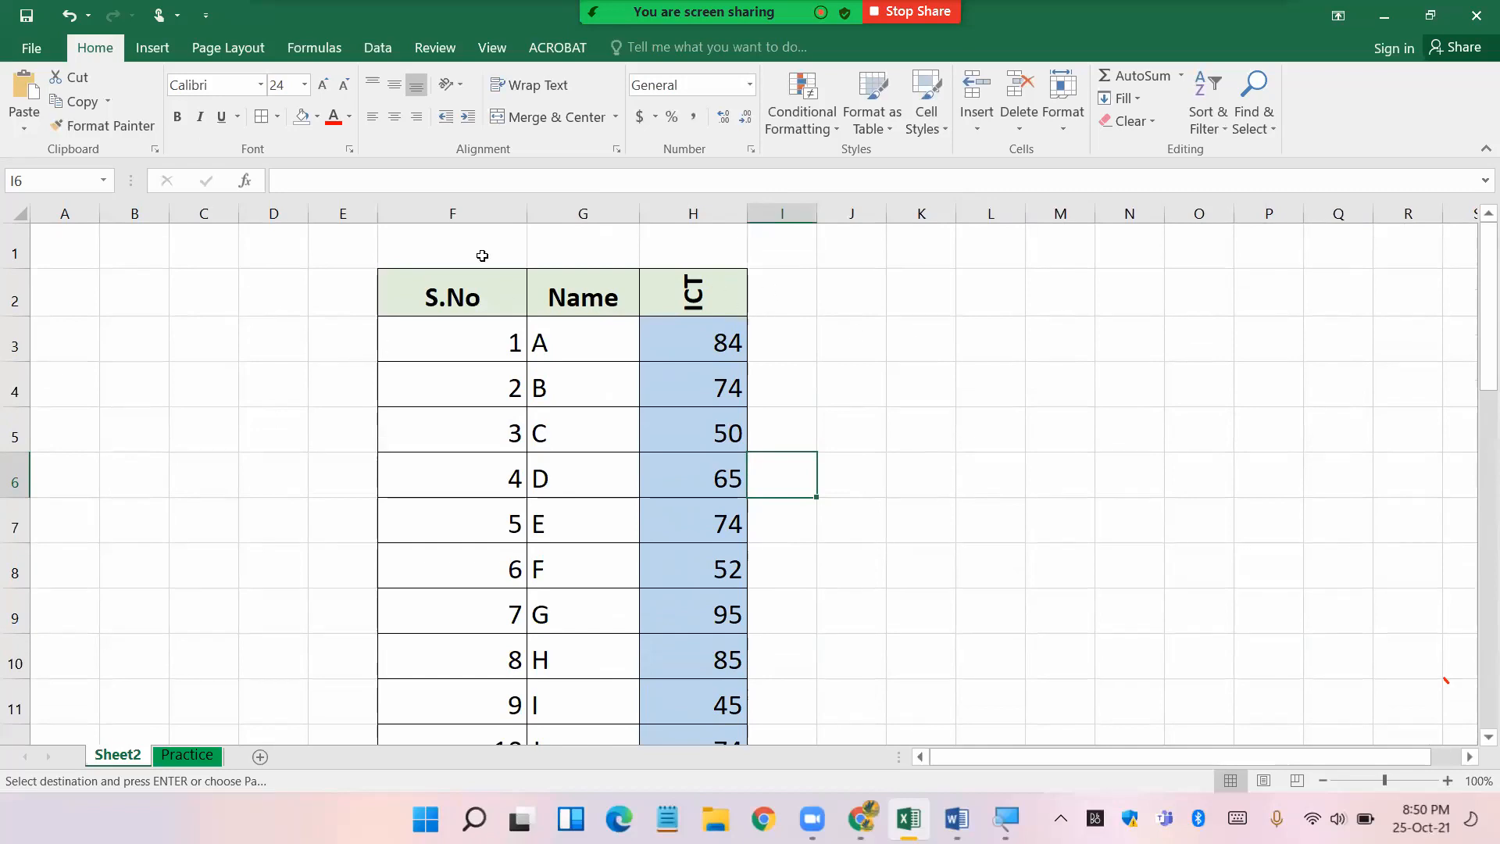
{"action": "double_click", "coordinate": [95, 50]}
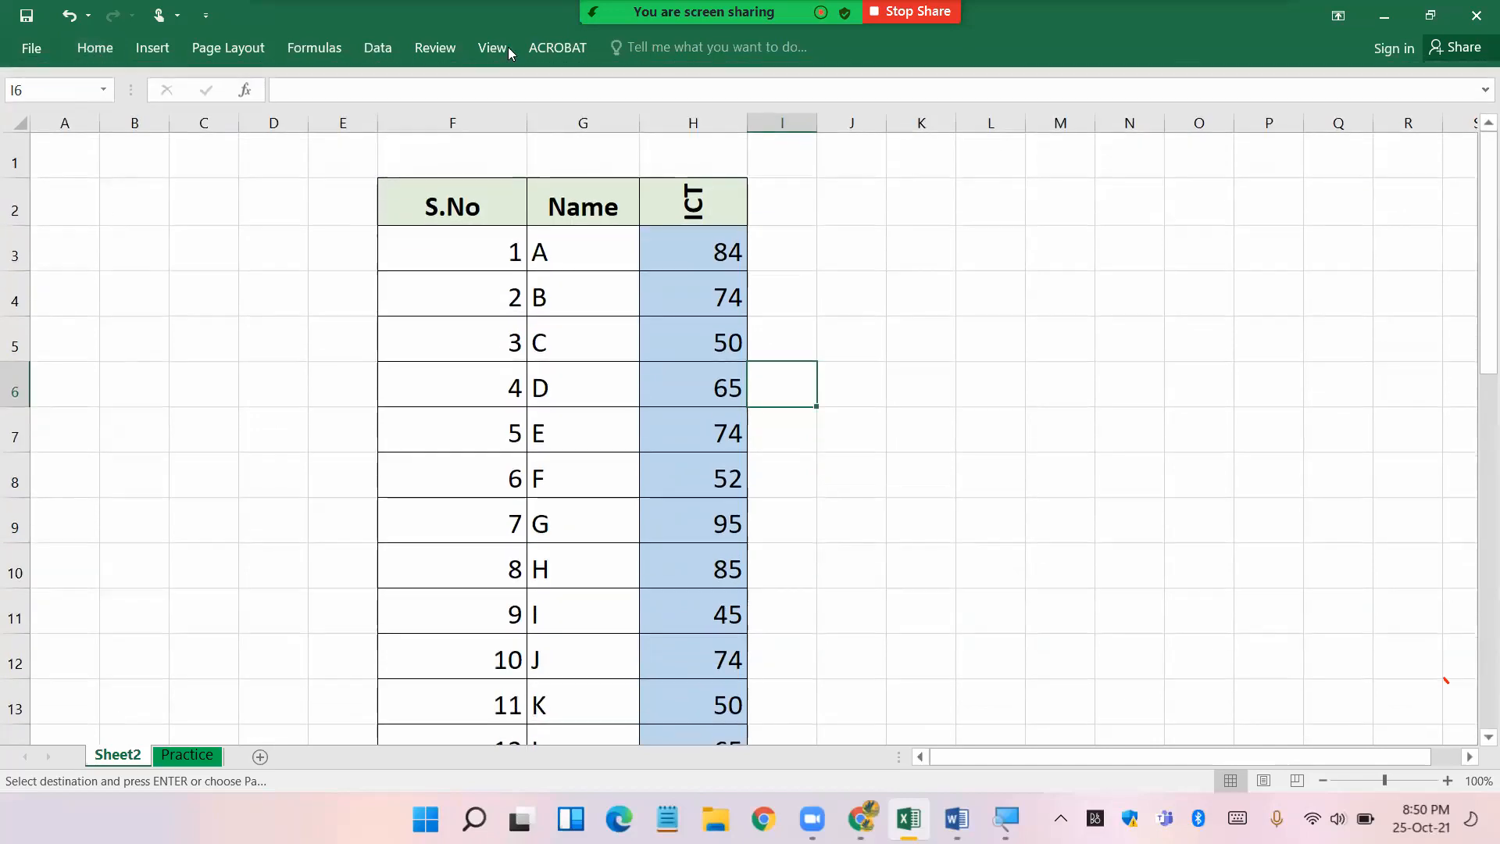
{"action": "double_click", "coordinate": [93, 49]}
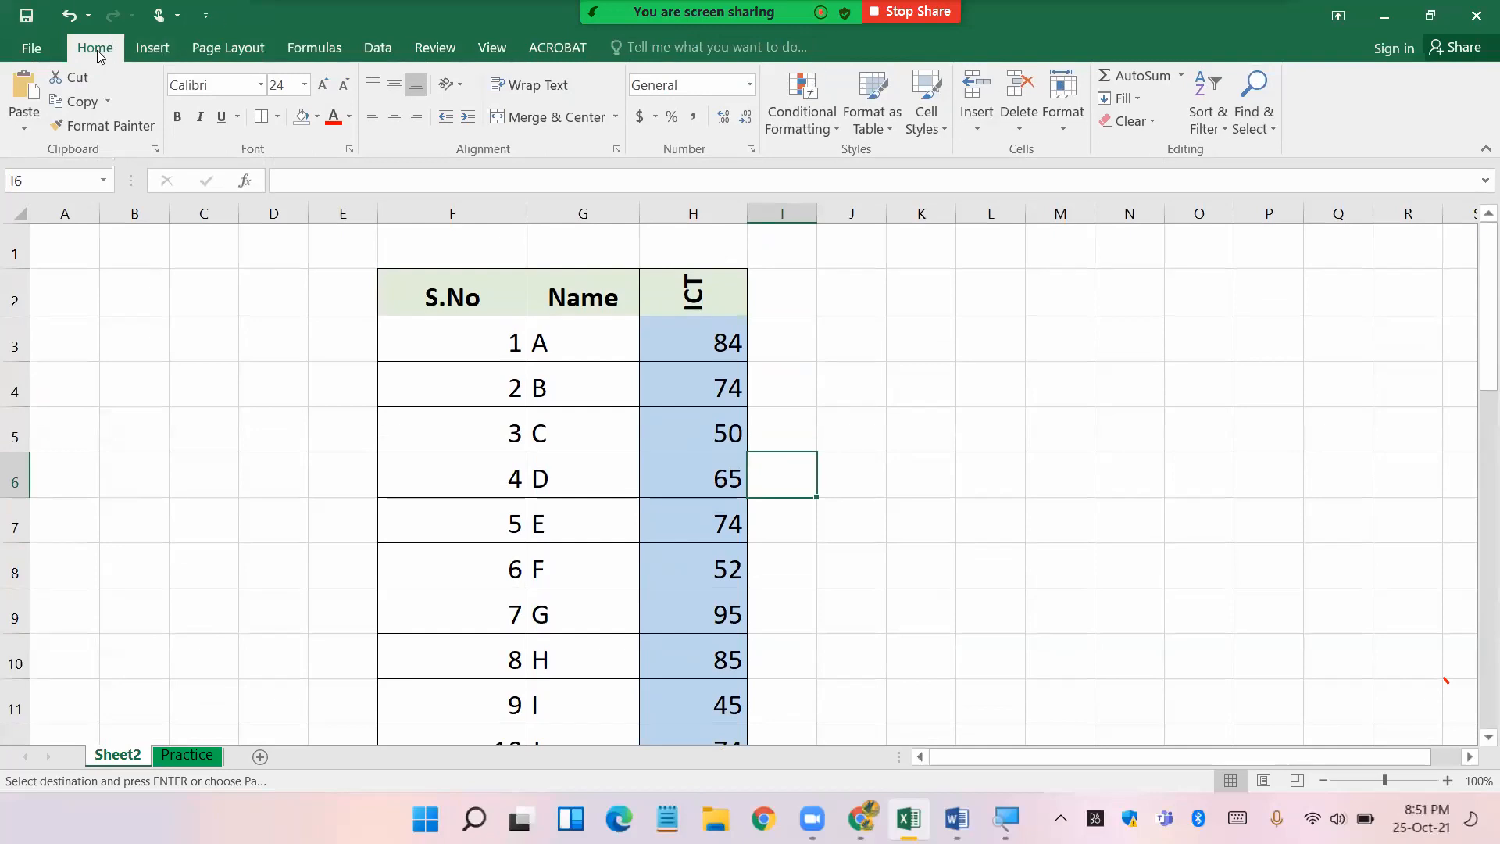
{"action": "left_click", "coordinate": [155, 52]}
{"action": "left_click", "coordinate": [74, 52]}
{"action": "left_click", "coordinate": [32, 48]}
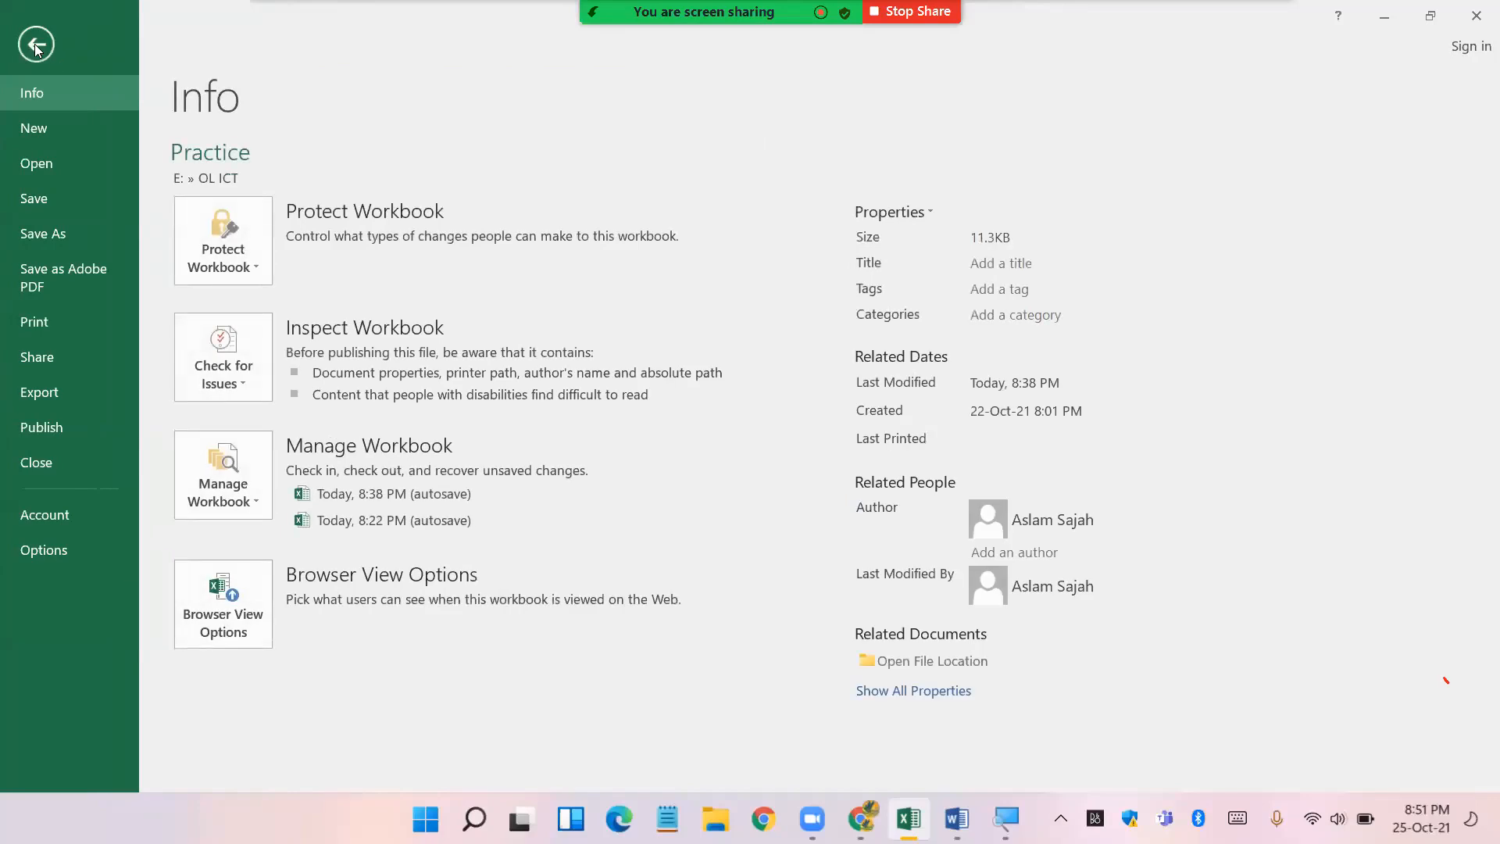
{"action": "left_click", "coordinate": [35, 45]}
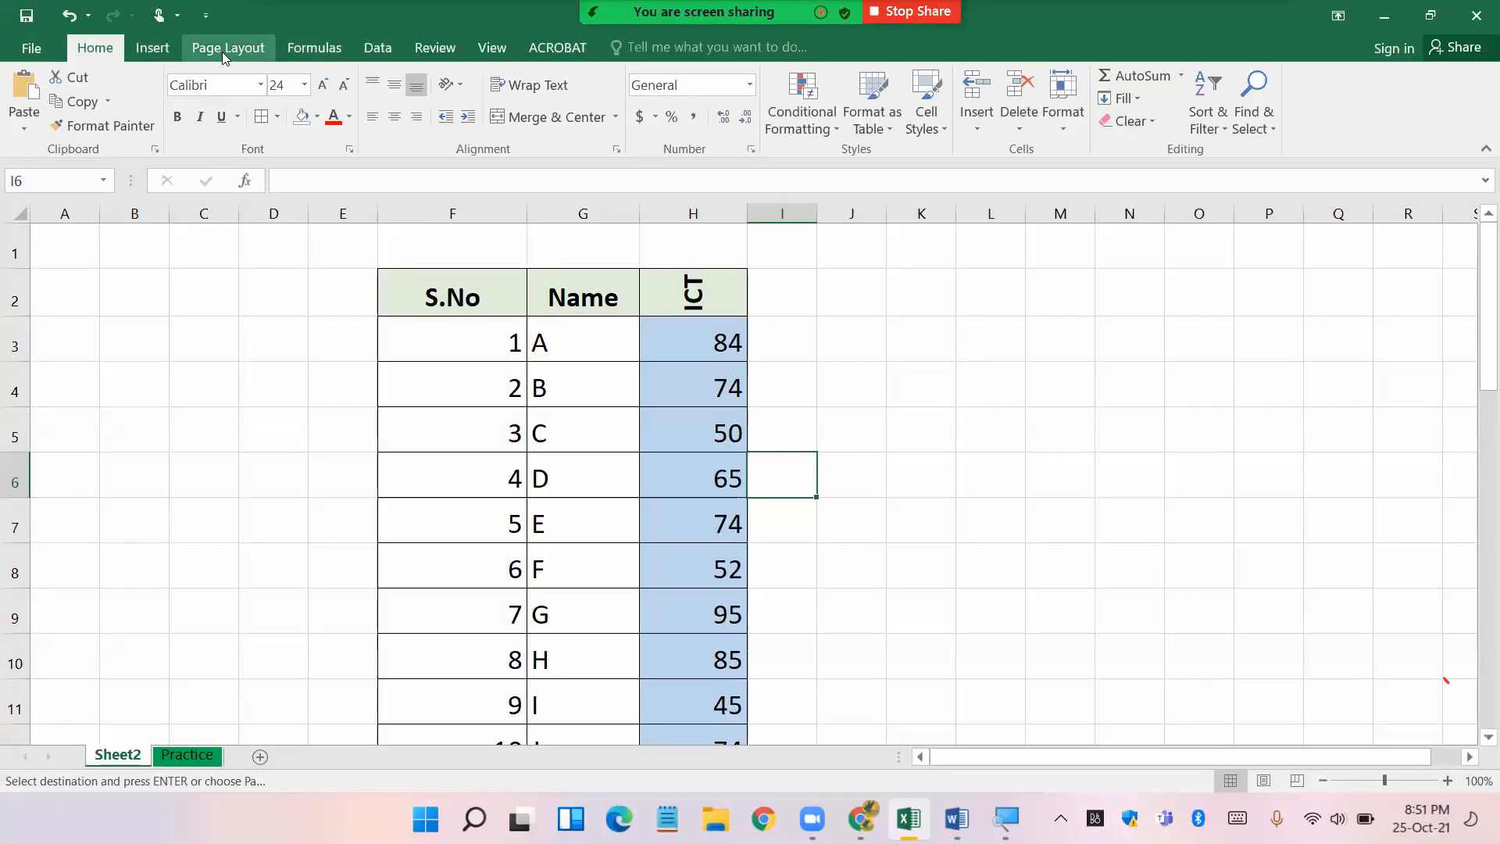
- Collapse the ribbon and zoom Sheet2 out to 80% to fit more of the marks table
{"action": "double_click", "coordinate": [111, 56]}
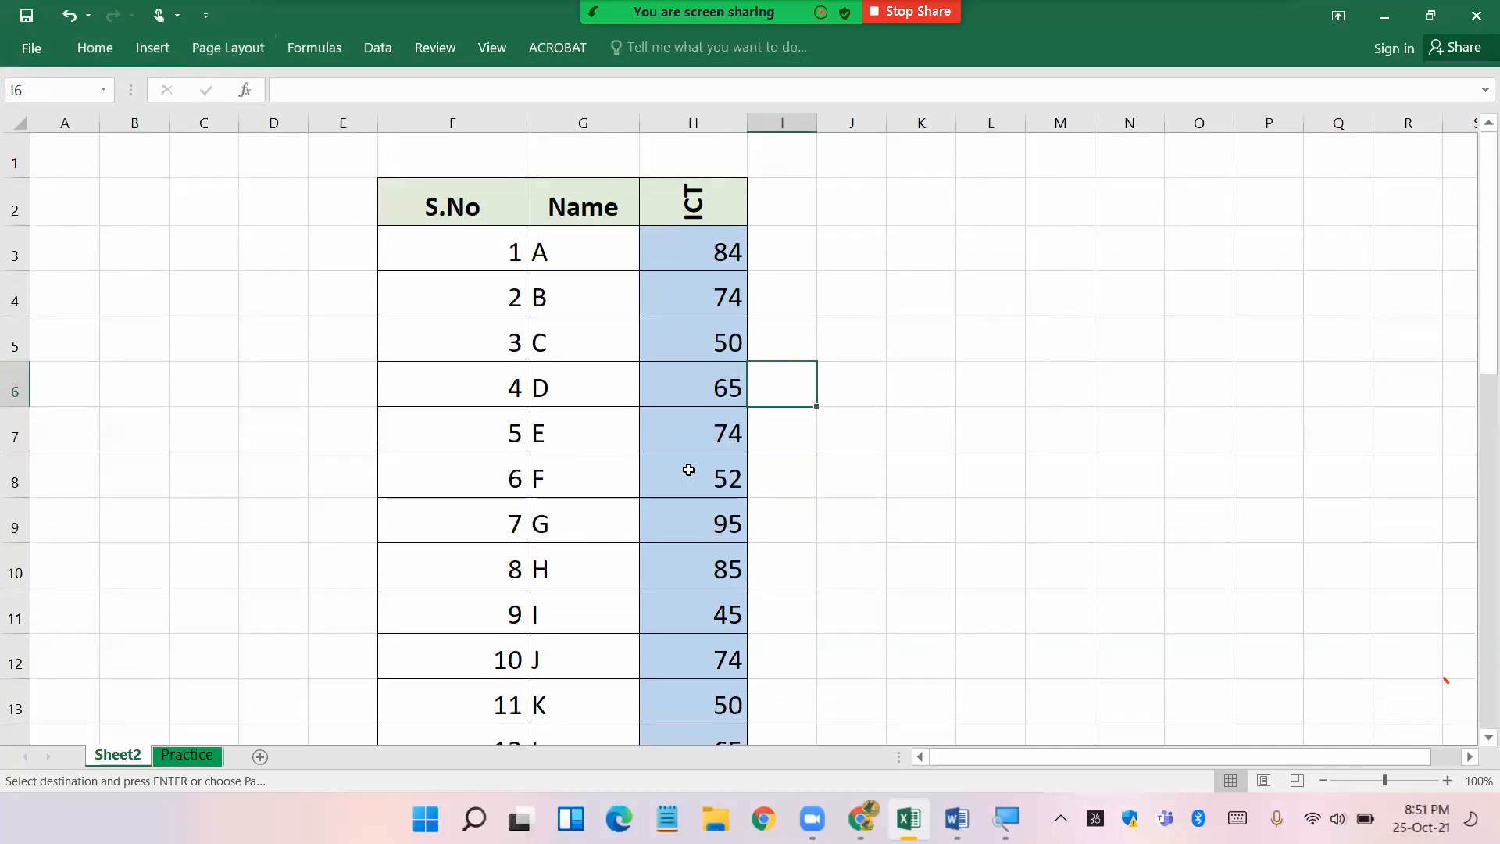
{"action": "left_click", "coordinate": [1324, 783]}
{"action": "left_click", "coordinate": [1323, 783]}
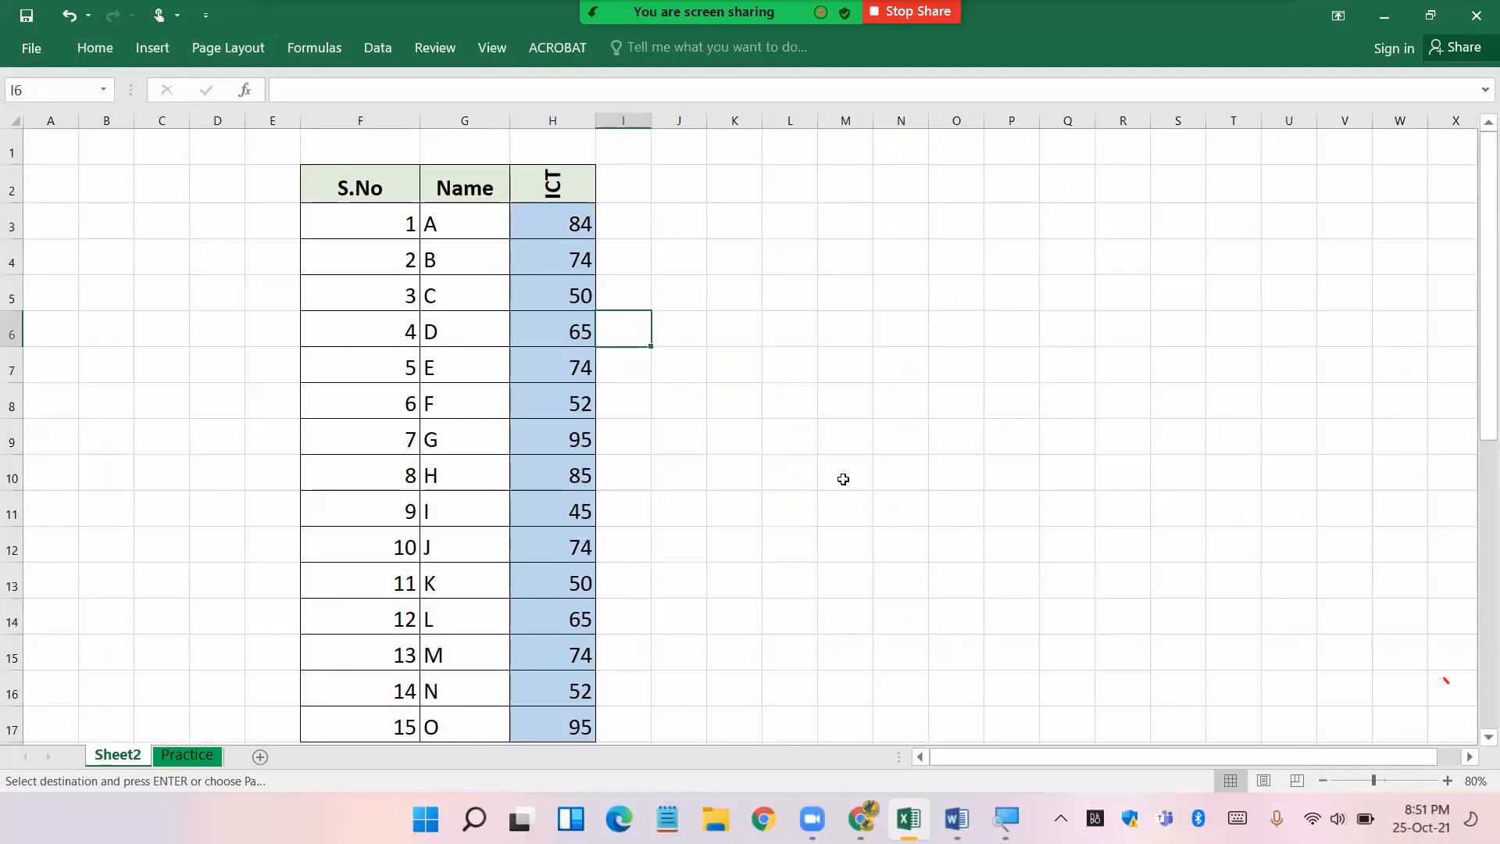
- Look through all rows of the pasted table on Sheet2 and select the ICT marks in H3:H17
{"action": "left_click", "coordinate": [798, 483]}
{"action": "scroll", "coordinate": [656, 657], "scroll_direction": "down", "scroll_amount": 3}
{"action": "scroll", "coordinate": [663, 630], "scroll_direction": "up", "scroll_amount": 3}
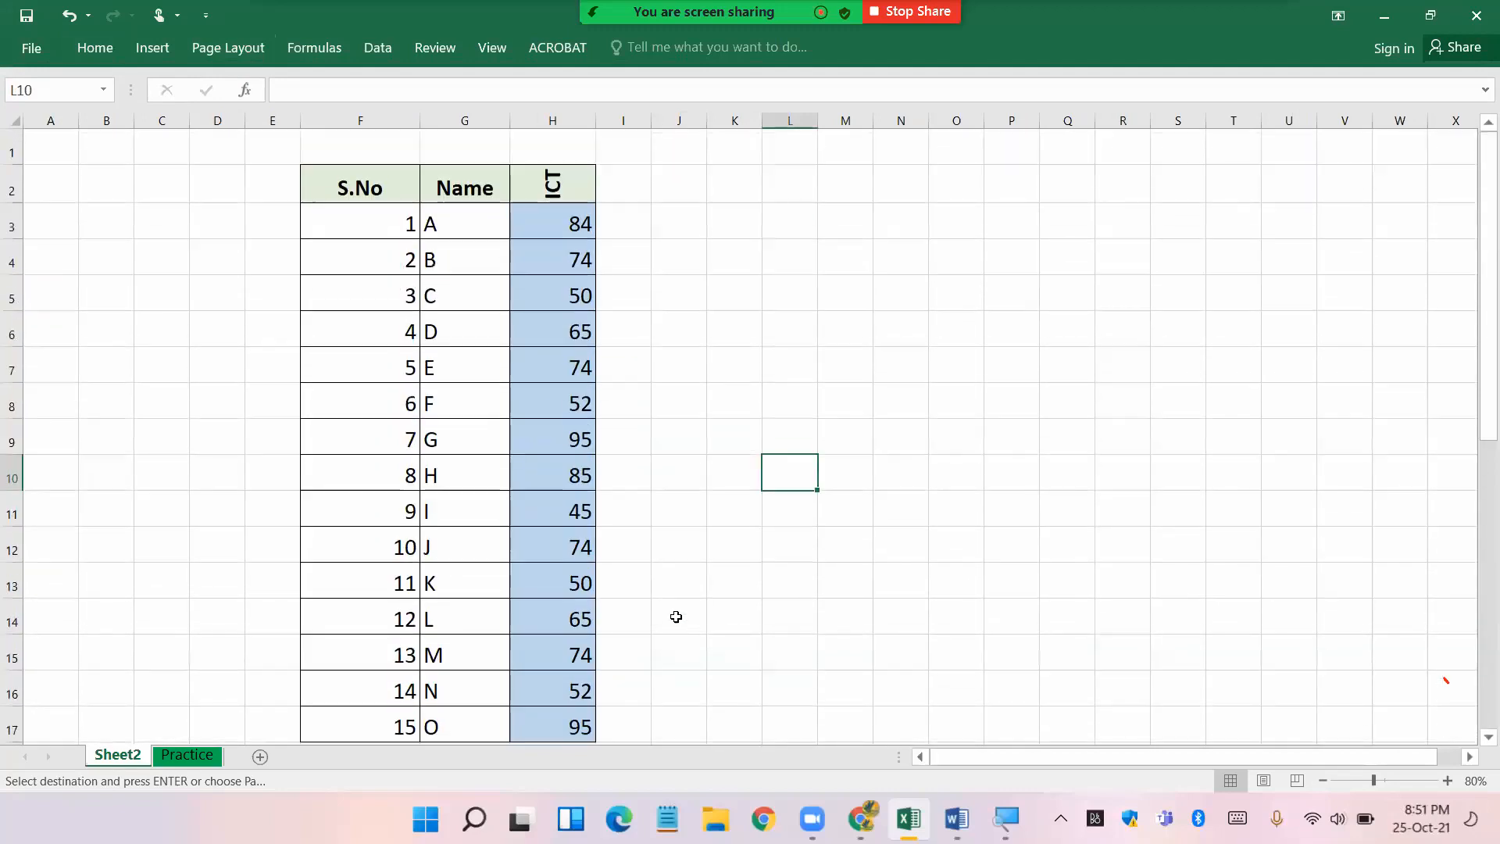
{"action": "scroll", "coordinate": [629, 499], "scroll_direction": "down", "scroll_amount": 3}
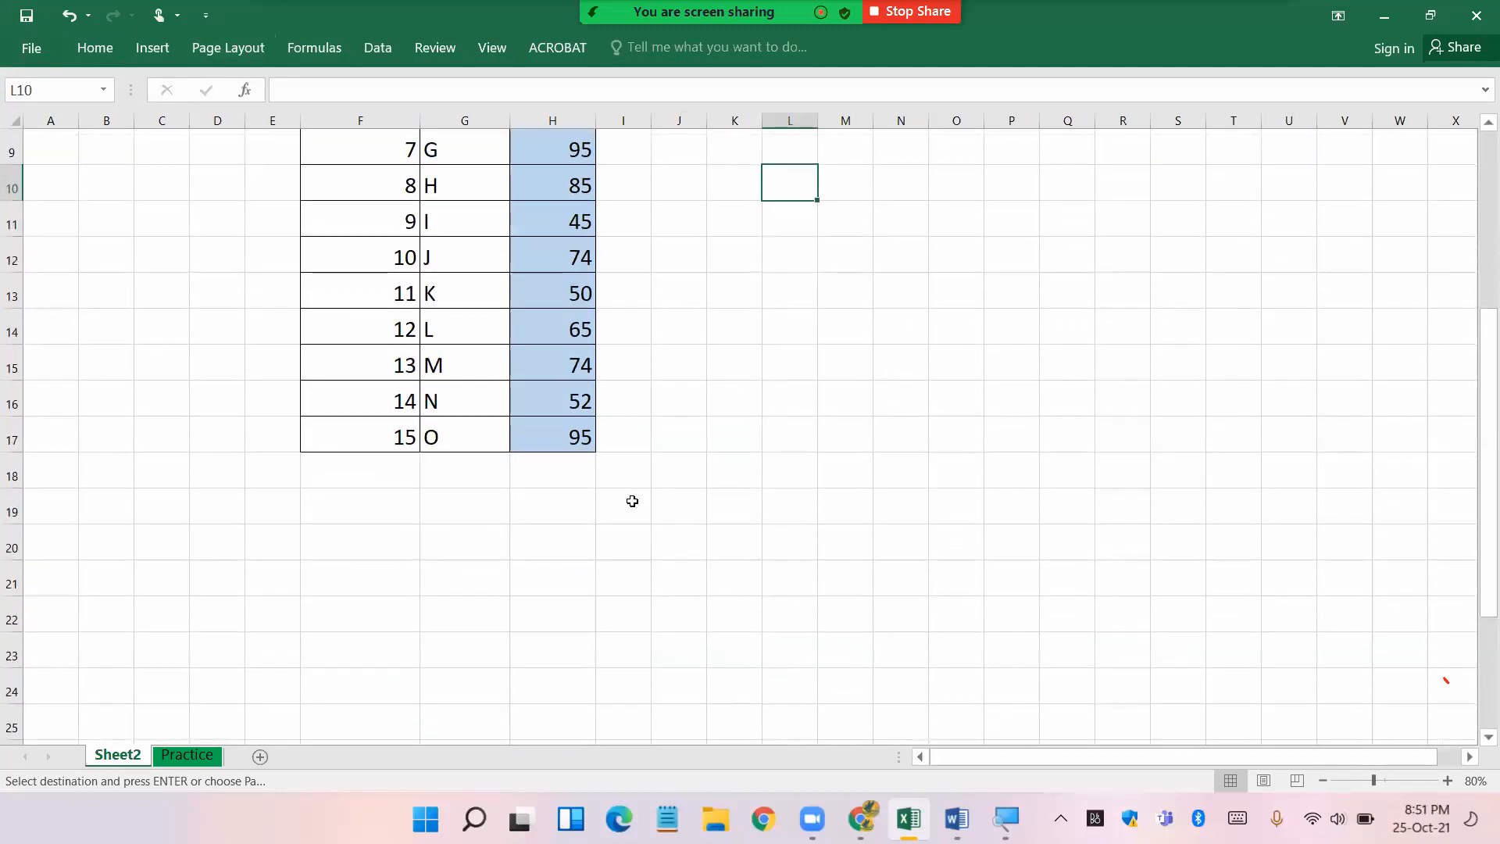
{"action": "scroll", "coordinate": [616, 465], "scroll_direction": "up", "scroll_amount": 3}
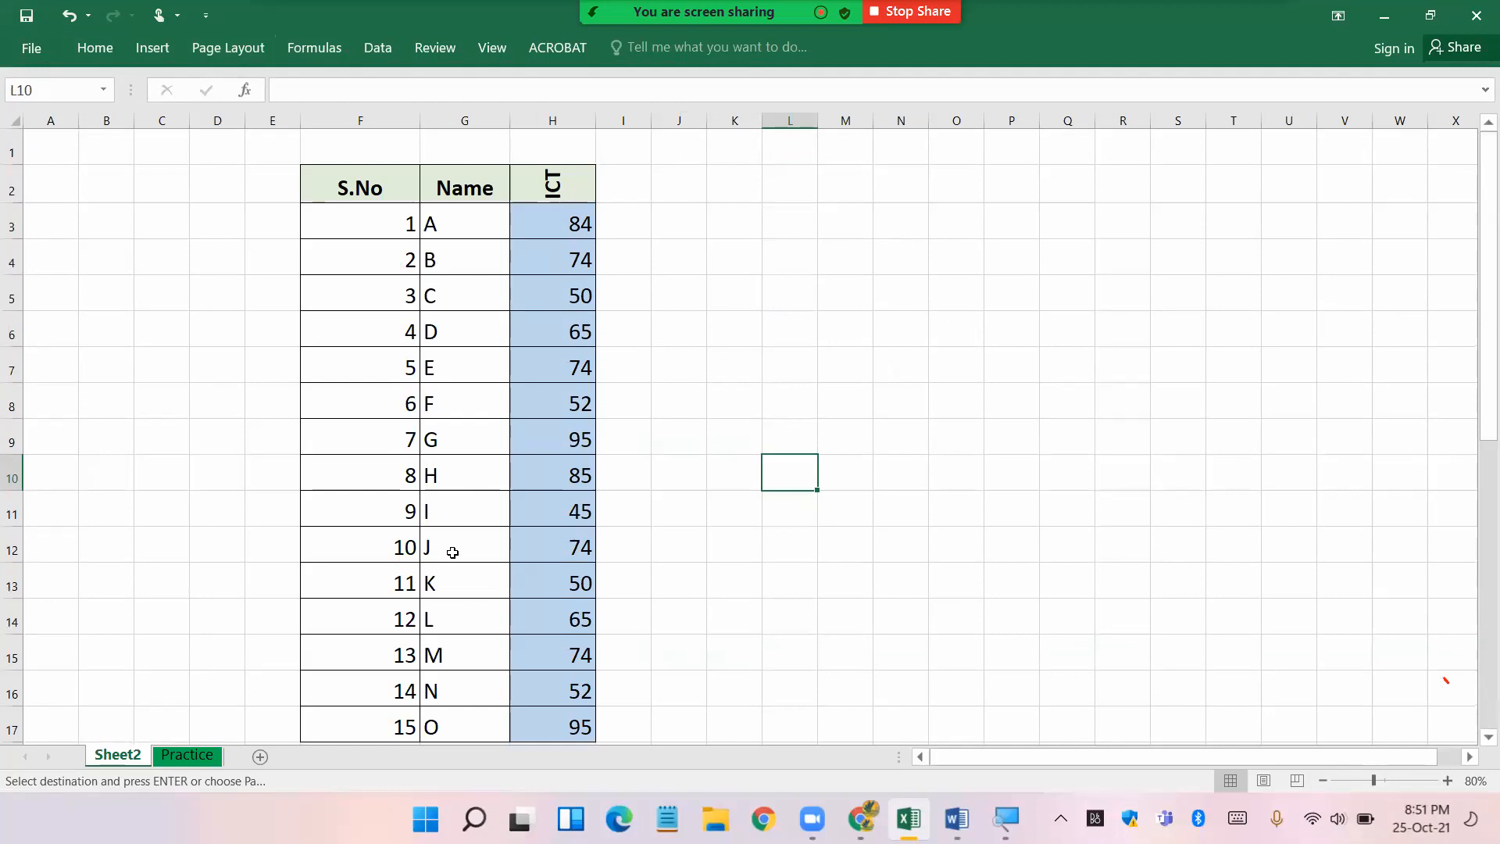
{"action": "scroll", "coordinate": [453, 553], "scroll_direction": "down", "scroll_amount": 3}
{"action": "scroll", "coordinate": [489, 418], "scroll_direction": "up", "scroll_amount": 3}
{"action": "left_click_drag", "start_coordinate": [574, 223], "coordinate": [565, 579]}
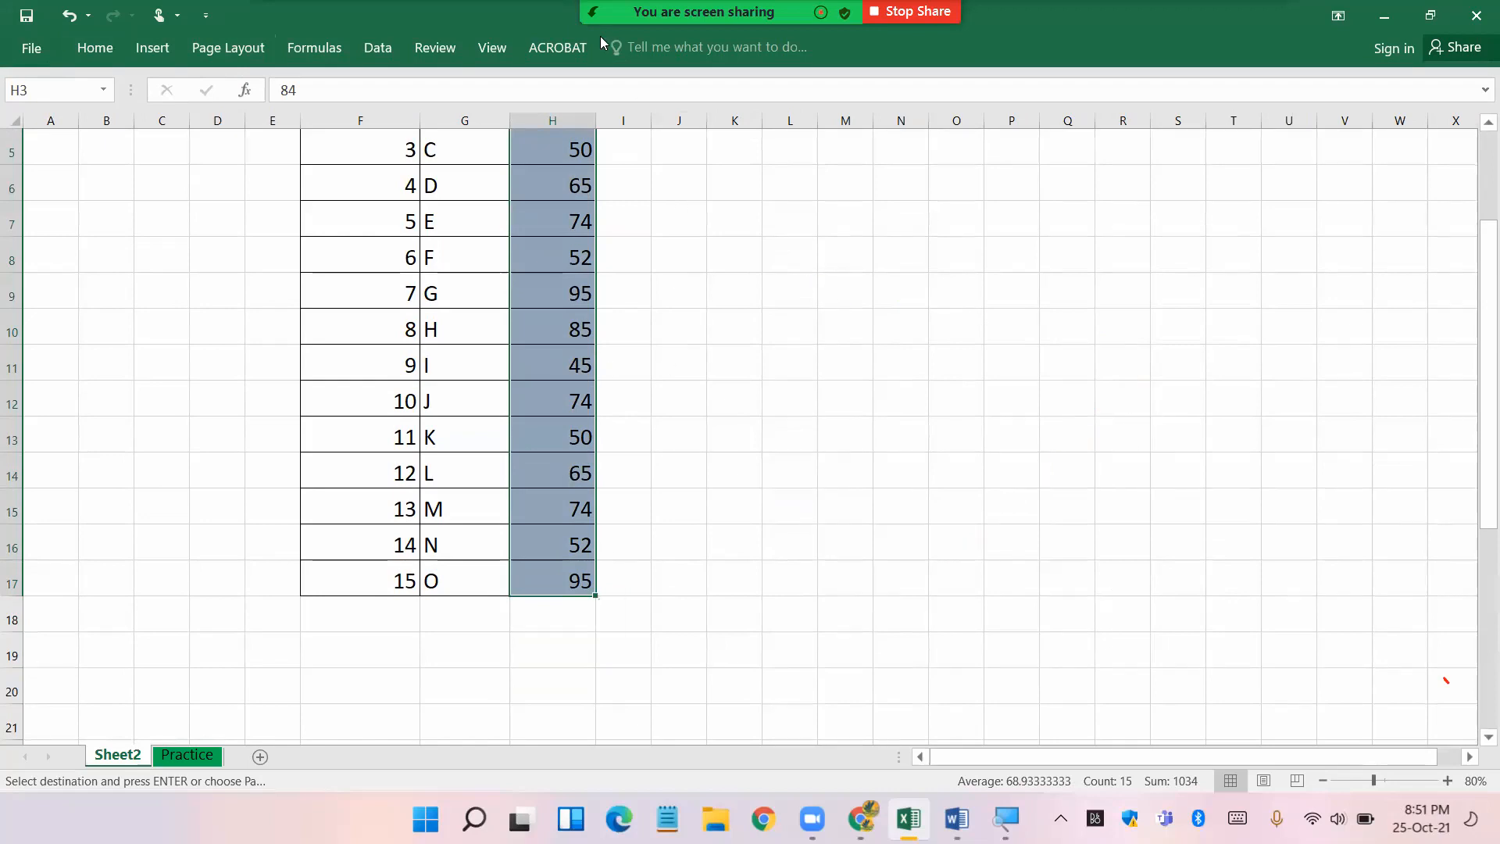
{"action": "left_click", "coordinate": [477, 31]}
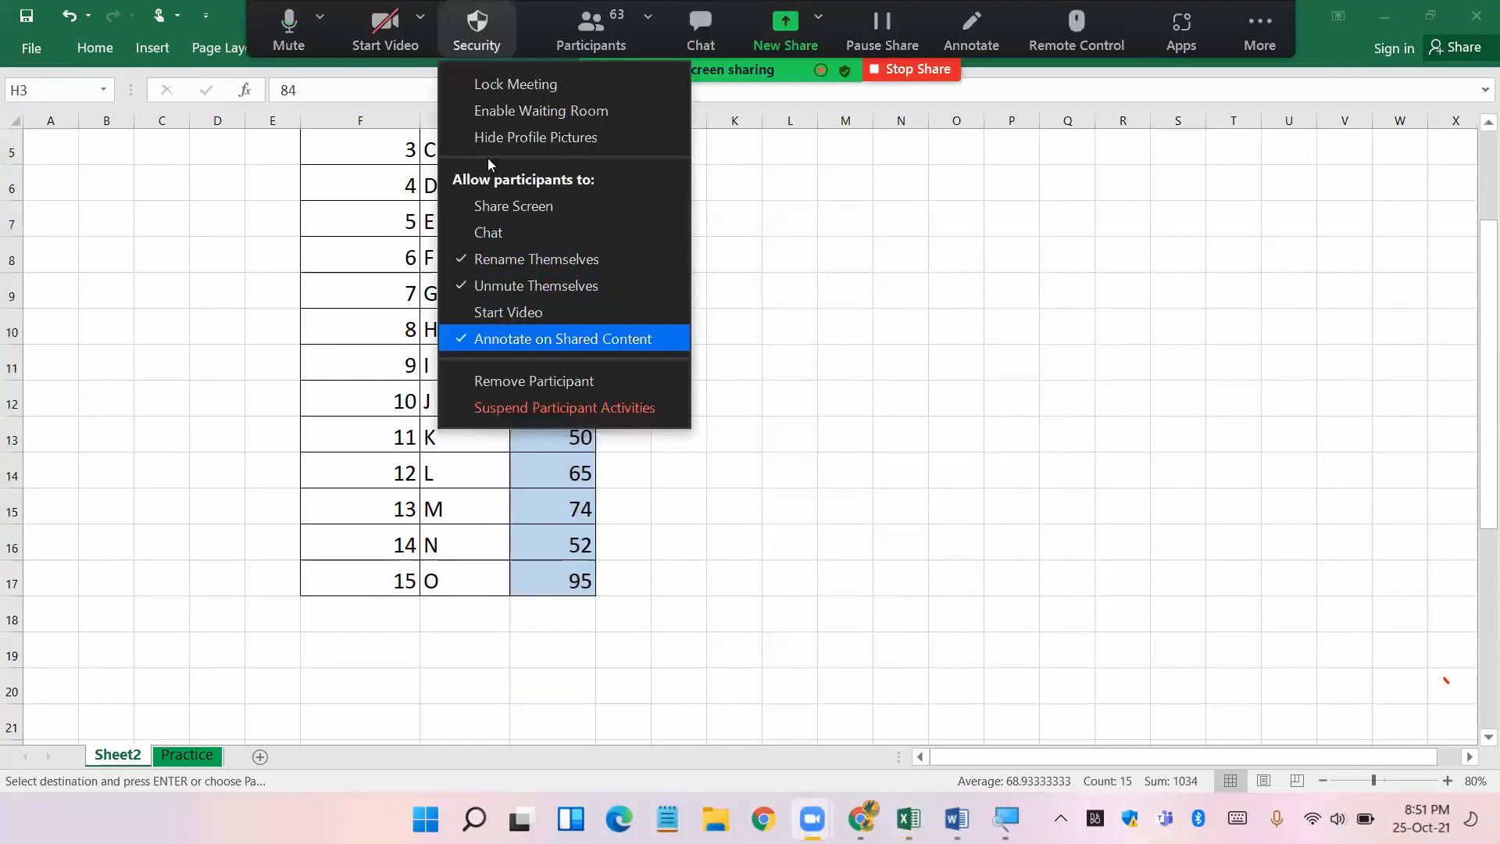
{"action": "left_click", "coordinate": [867, 475]}
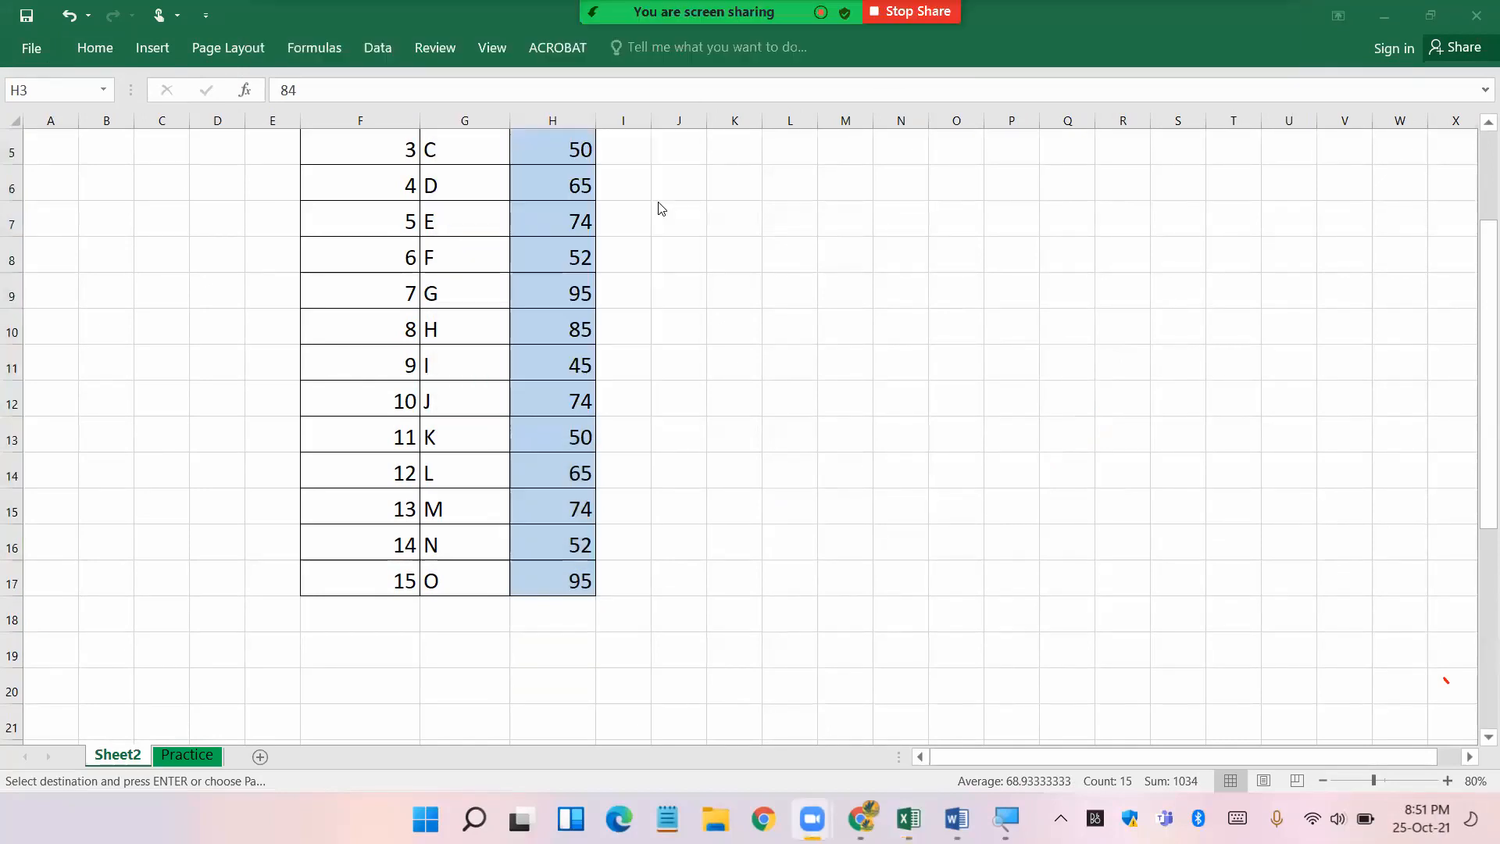
{"action": "left_click", "coordinate": [855, 286]}
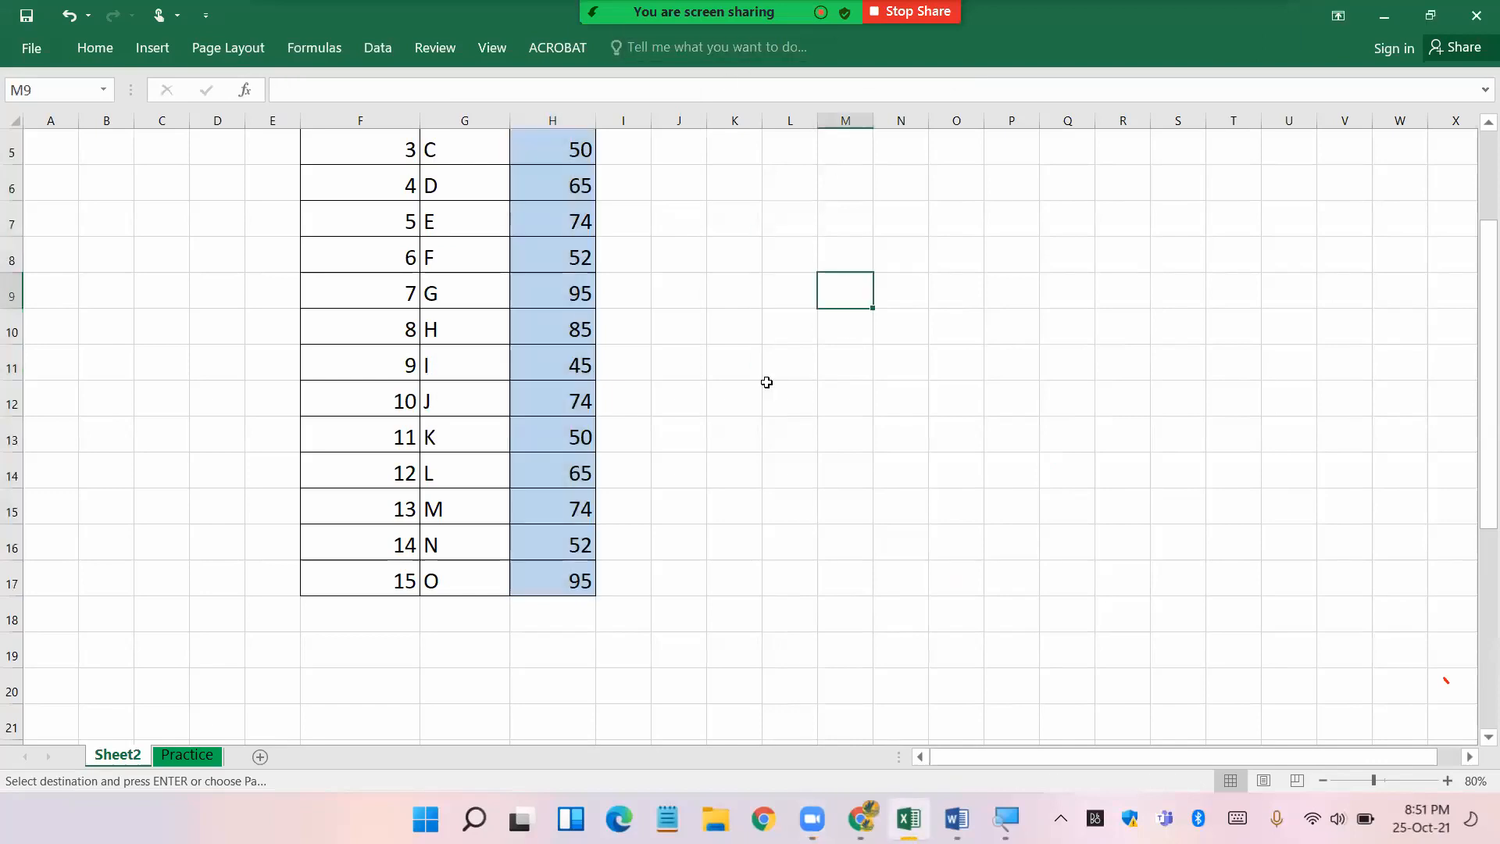
{"action": "left_click", "coordinate": [788, 429]}
{"action": "scroll", "coordinate": [787, 429], "scroll_direction": "up", "scroll_amount": 2}
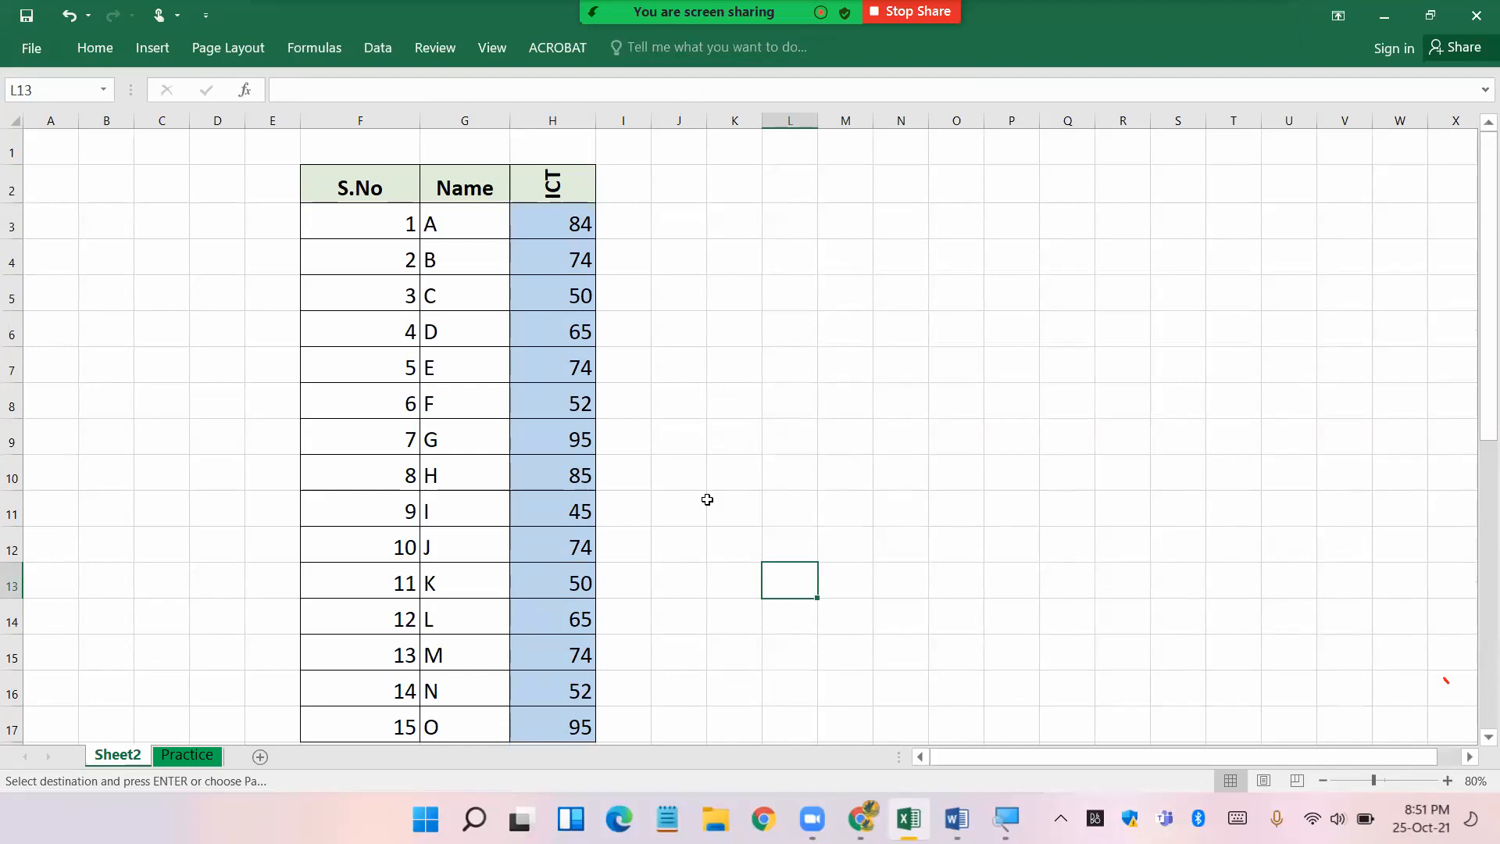
- Fill cell H18, directly below the ICT marks, with yellow
{"action": "scroll", "coordinate": [698, 500], "scroll_direction": "down", "scroll_amount": 3}
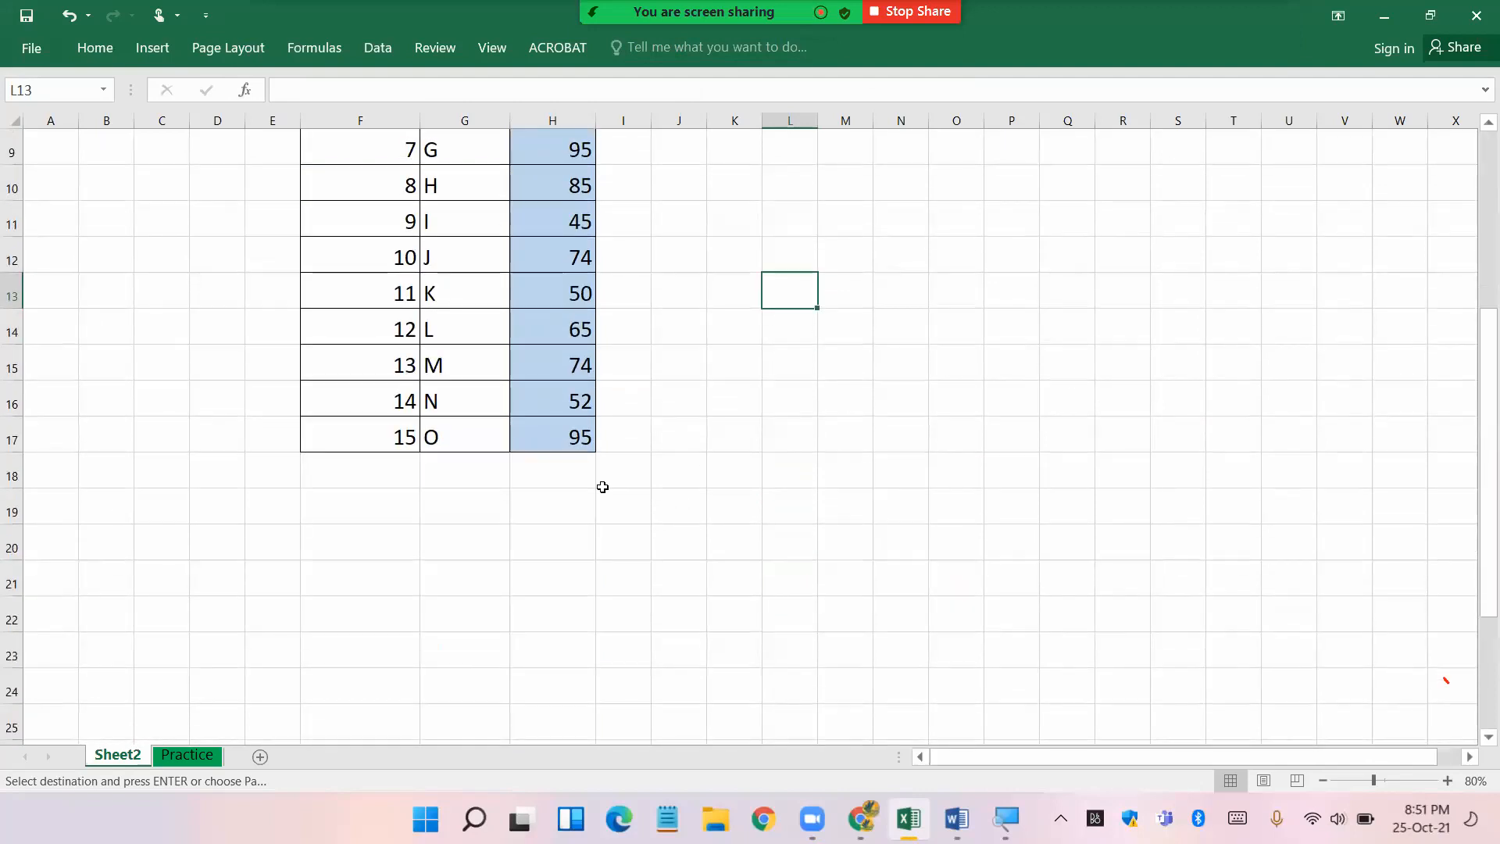
{"action": "left_click", "coordinate": [560, 476]}
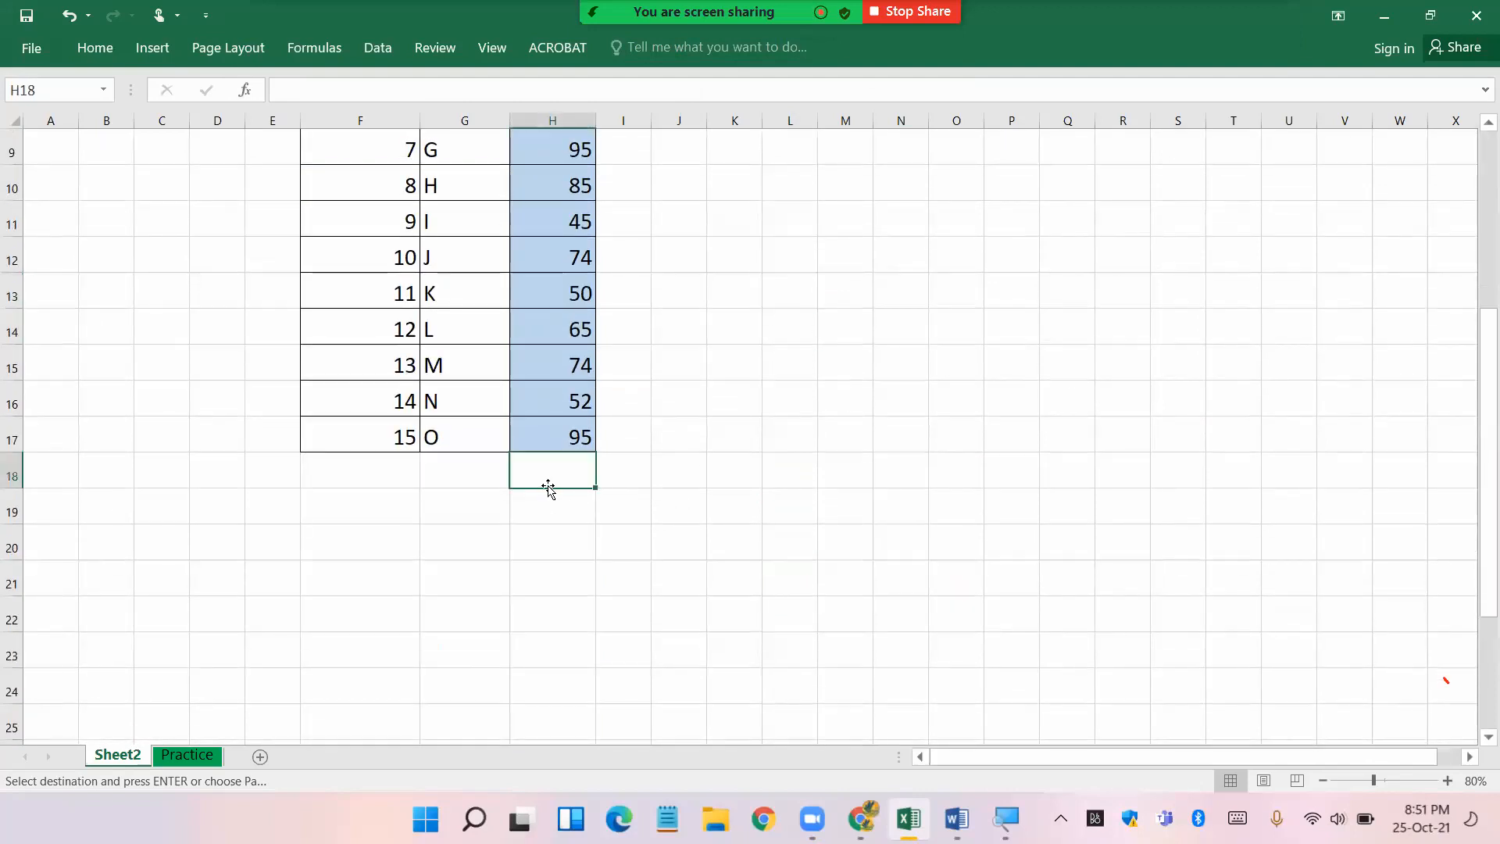
{"action": "left_click", "coordinate": [94, 48]}
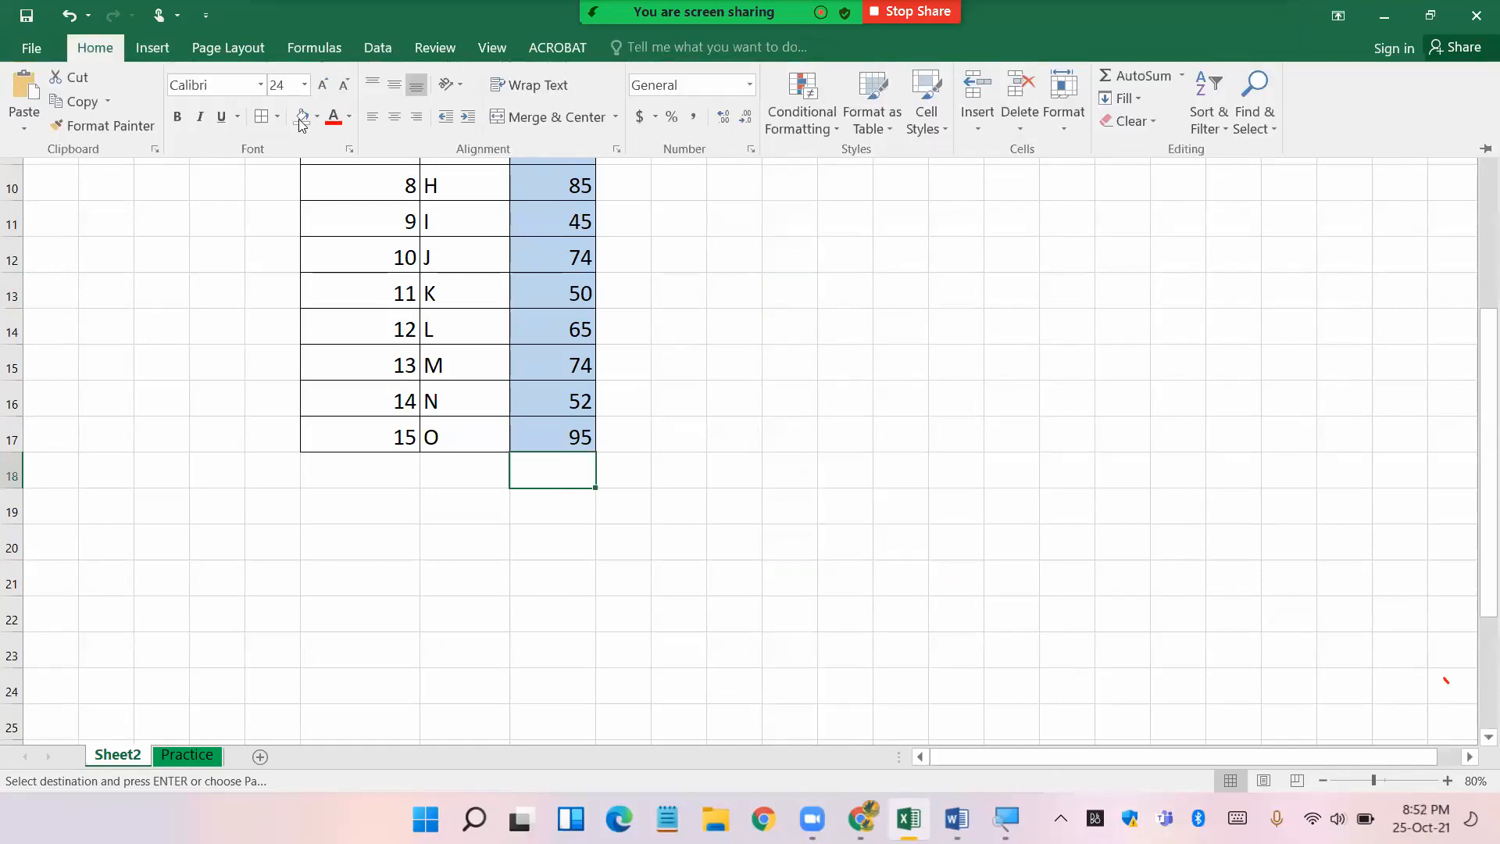
{"action": "left_click", "coordinate": [316, 117]}
{"action": "left_click", "coordinate": [354, 280]}
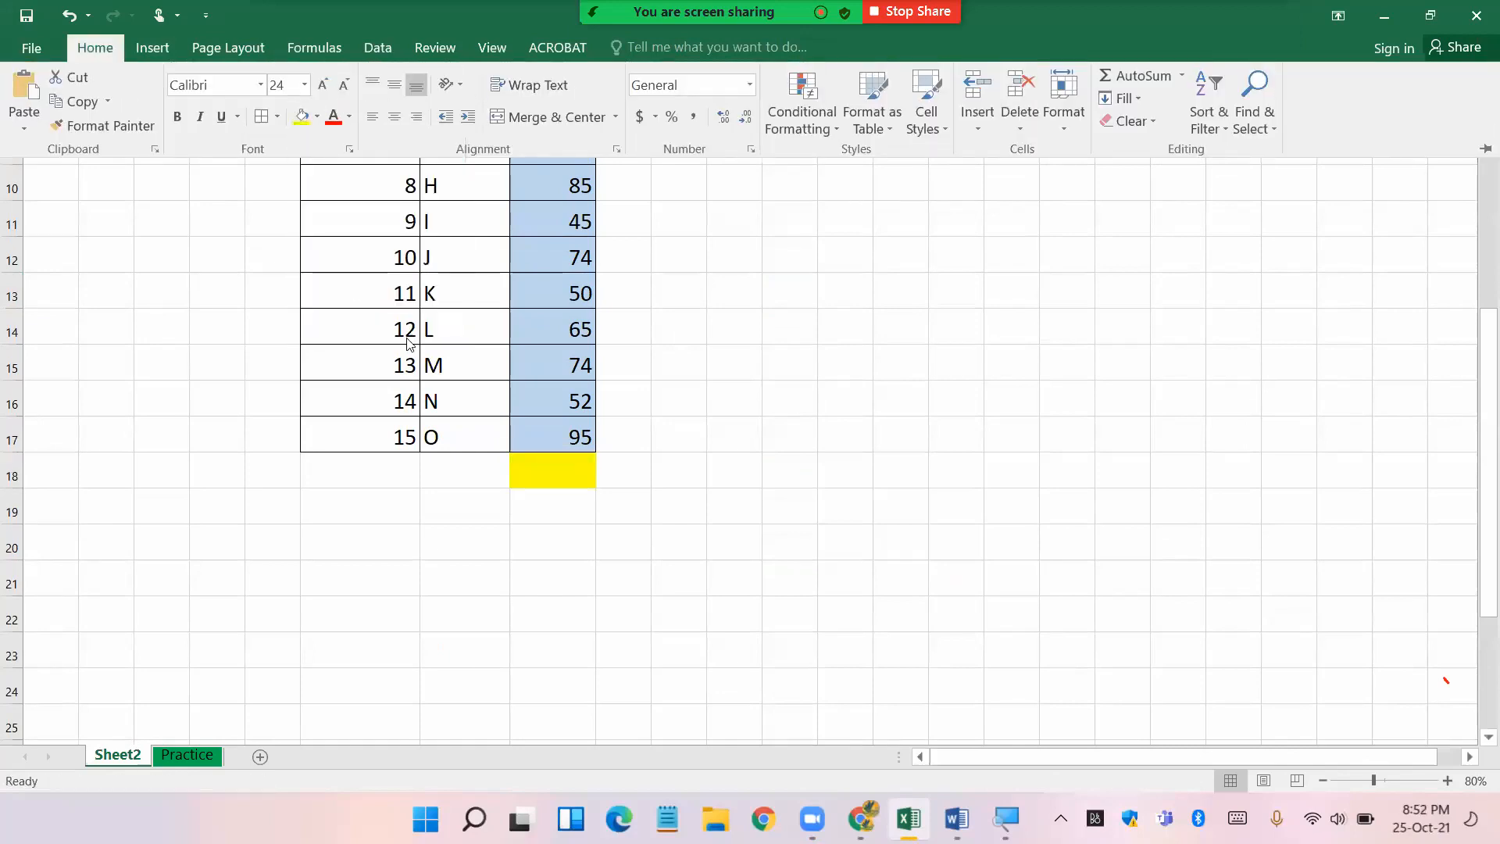
- Enter the label "A", including its quotation marks, in cell G18 beside the yellow cell
{"action": "left_click", "coordinate": [452, 476]}
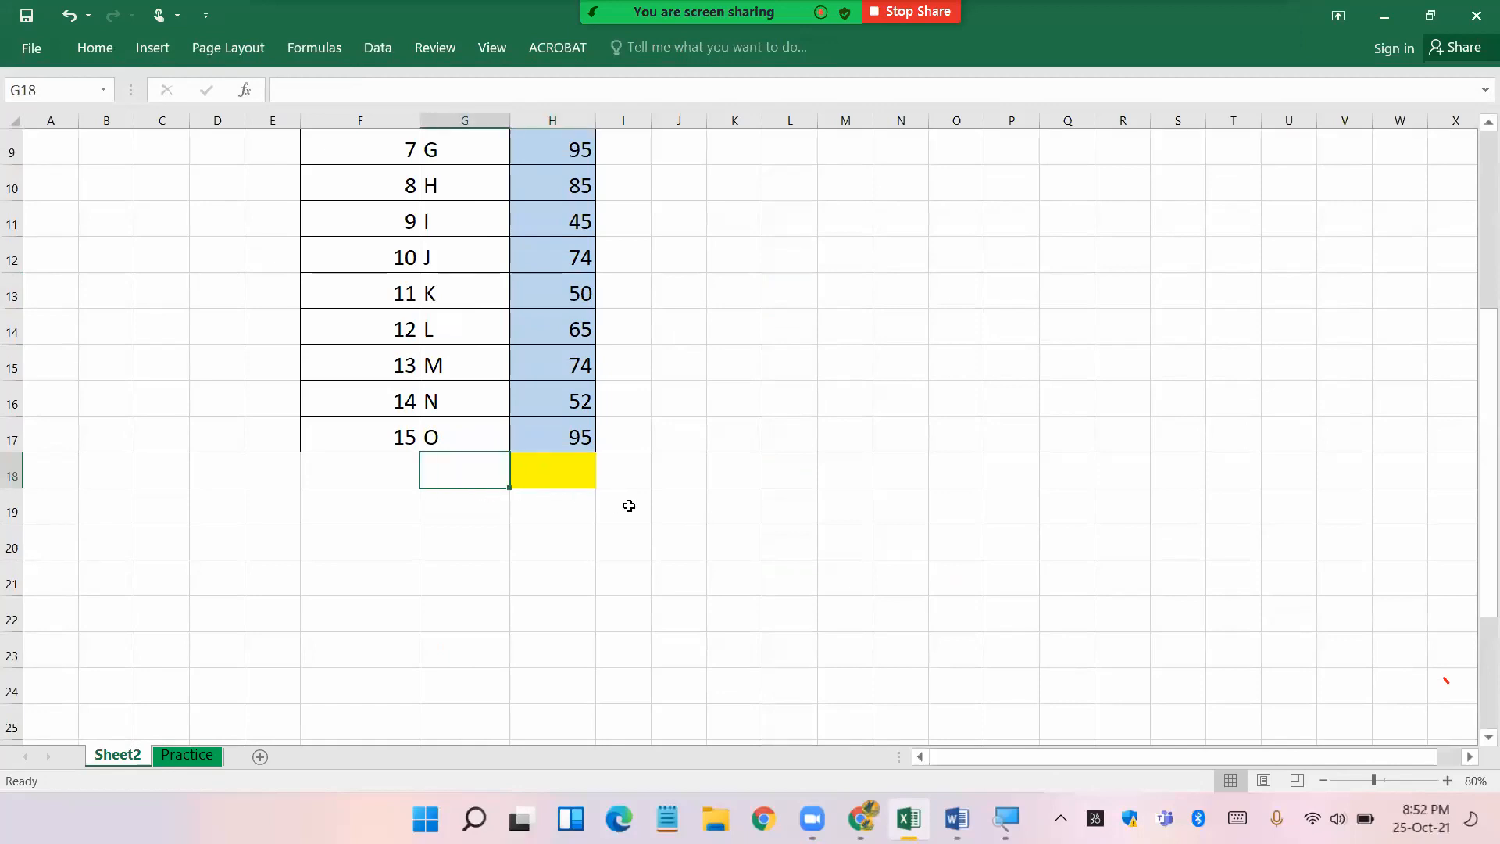
{"action": "type", "text": "\"A"}
{"action": "key", "text": "Return"}
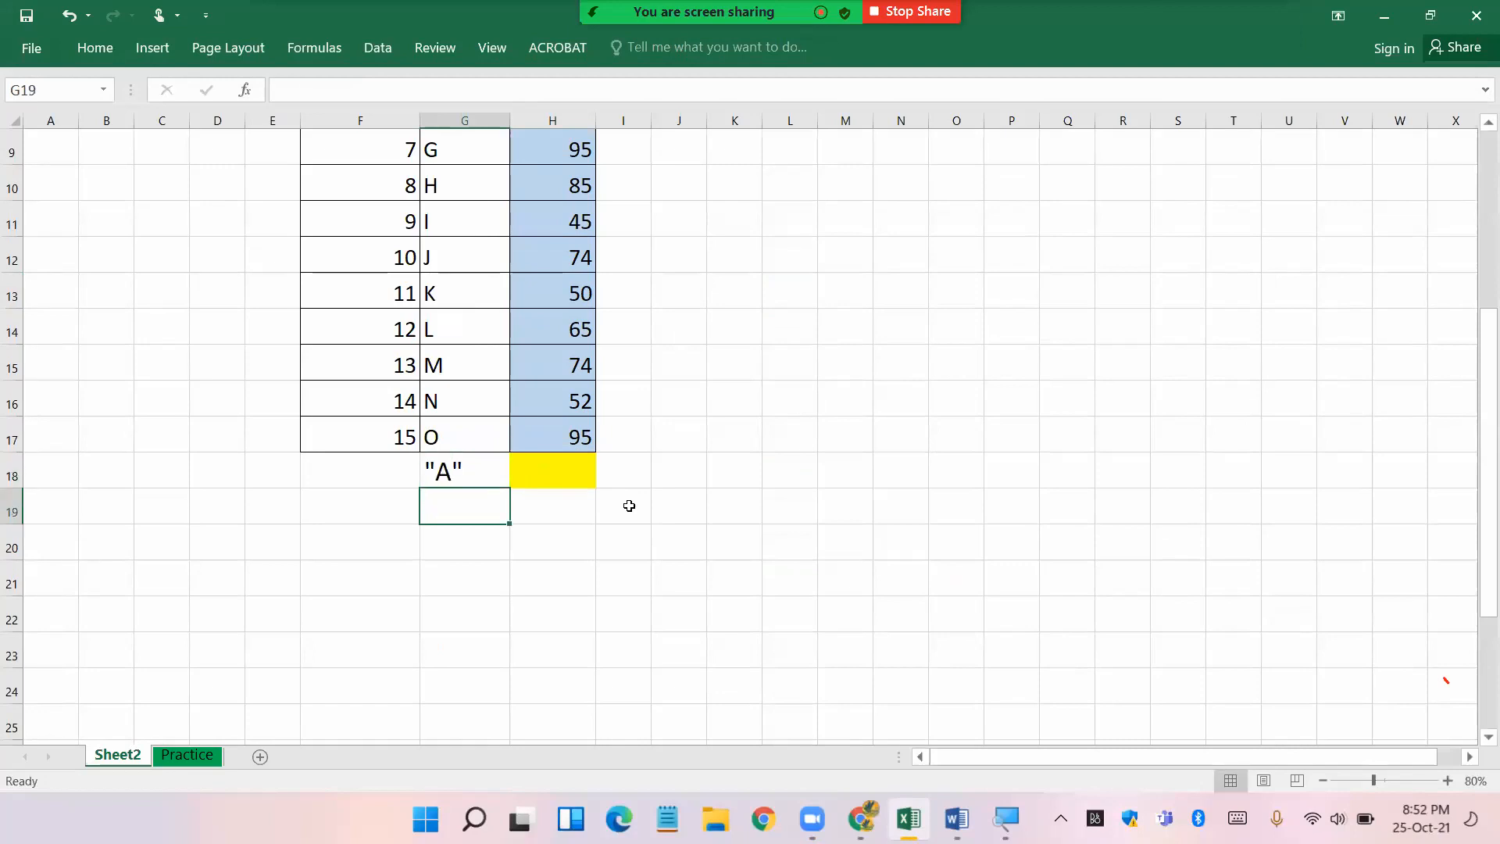
{"action": "left_click", "coordinate": [554, 469]}
{"action": "scroll", "coordinate": [785, 468], "scroll_direction": "up", "scroll_amount": 3}
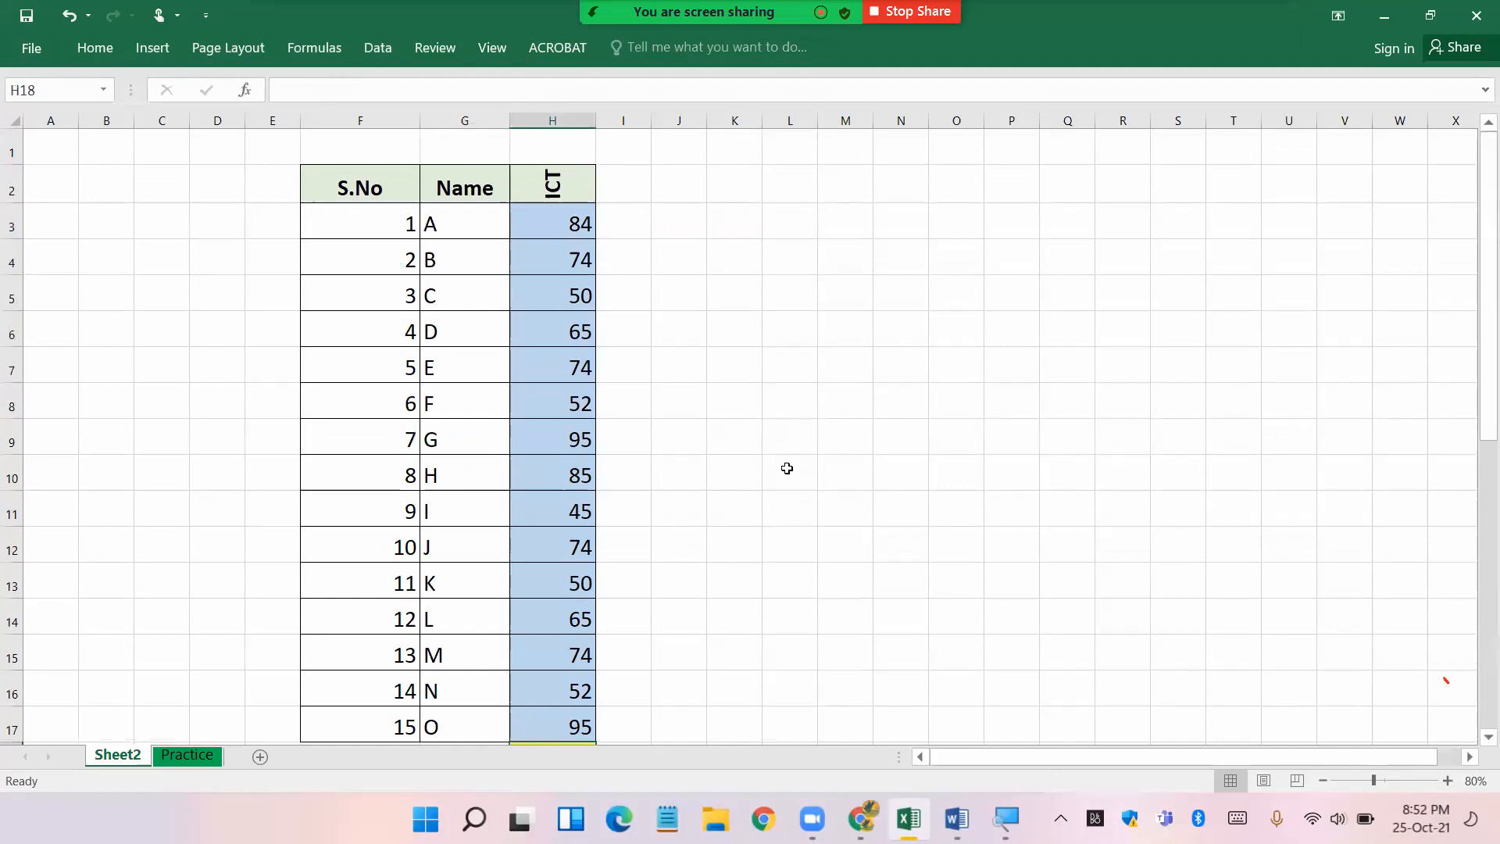
{"action": "scroll", "coordinate": [787, 468], "scroll_direction": "down", "scroll_amount": 3}
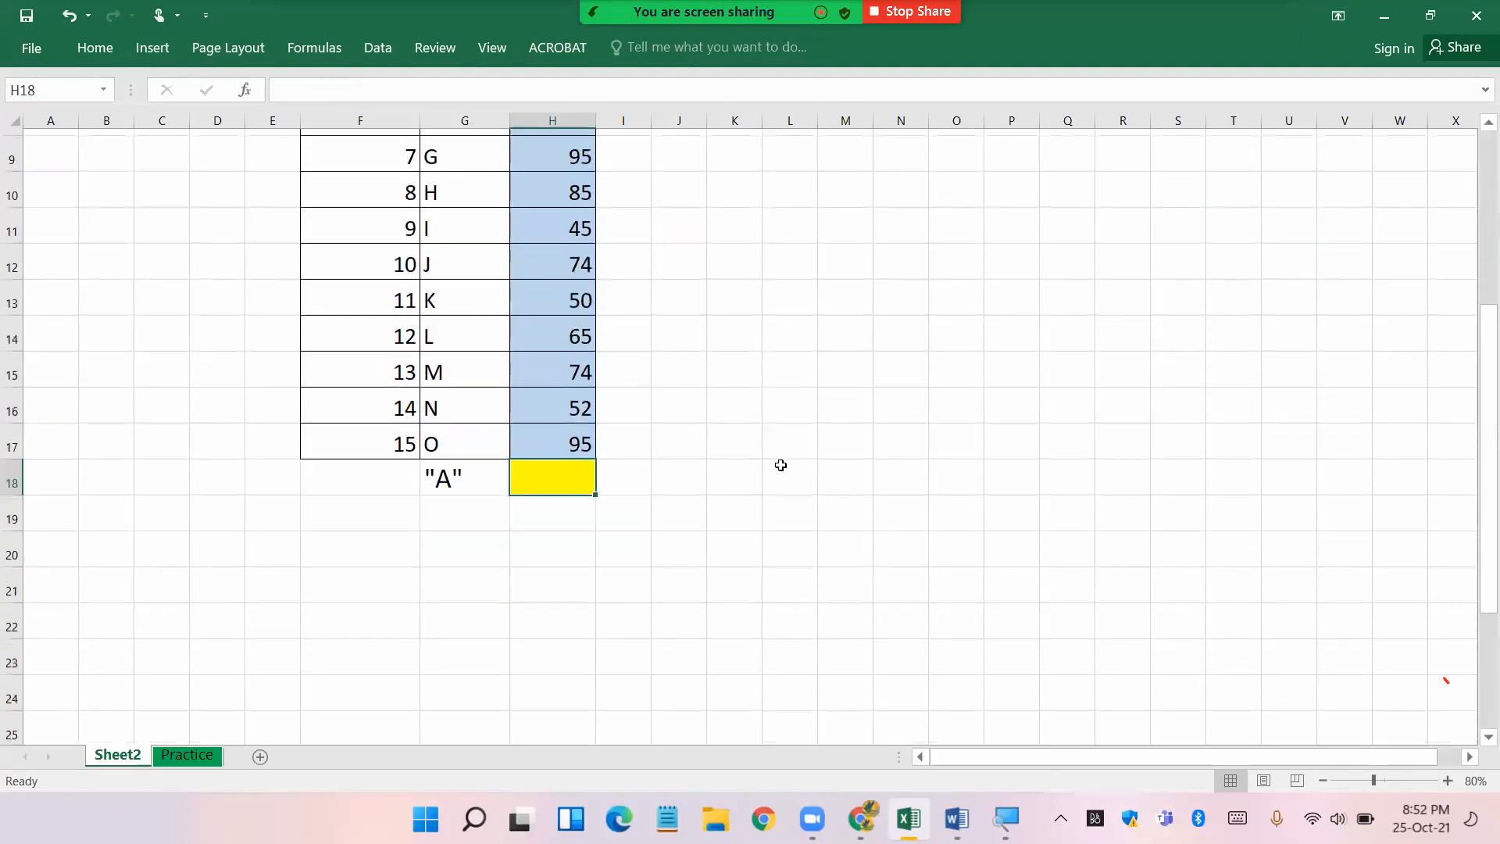
{"action": "left_click", "coordinate": [494, 520]}
{"action": "left_click", "coordinate": [478, 549]}
{"action": "left_click", "coordinate": [758, 553]}
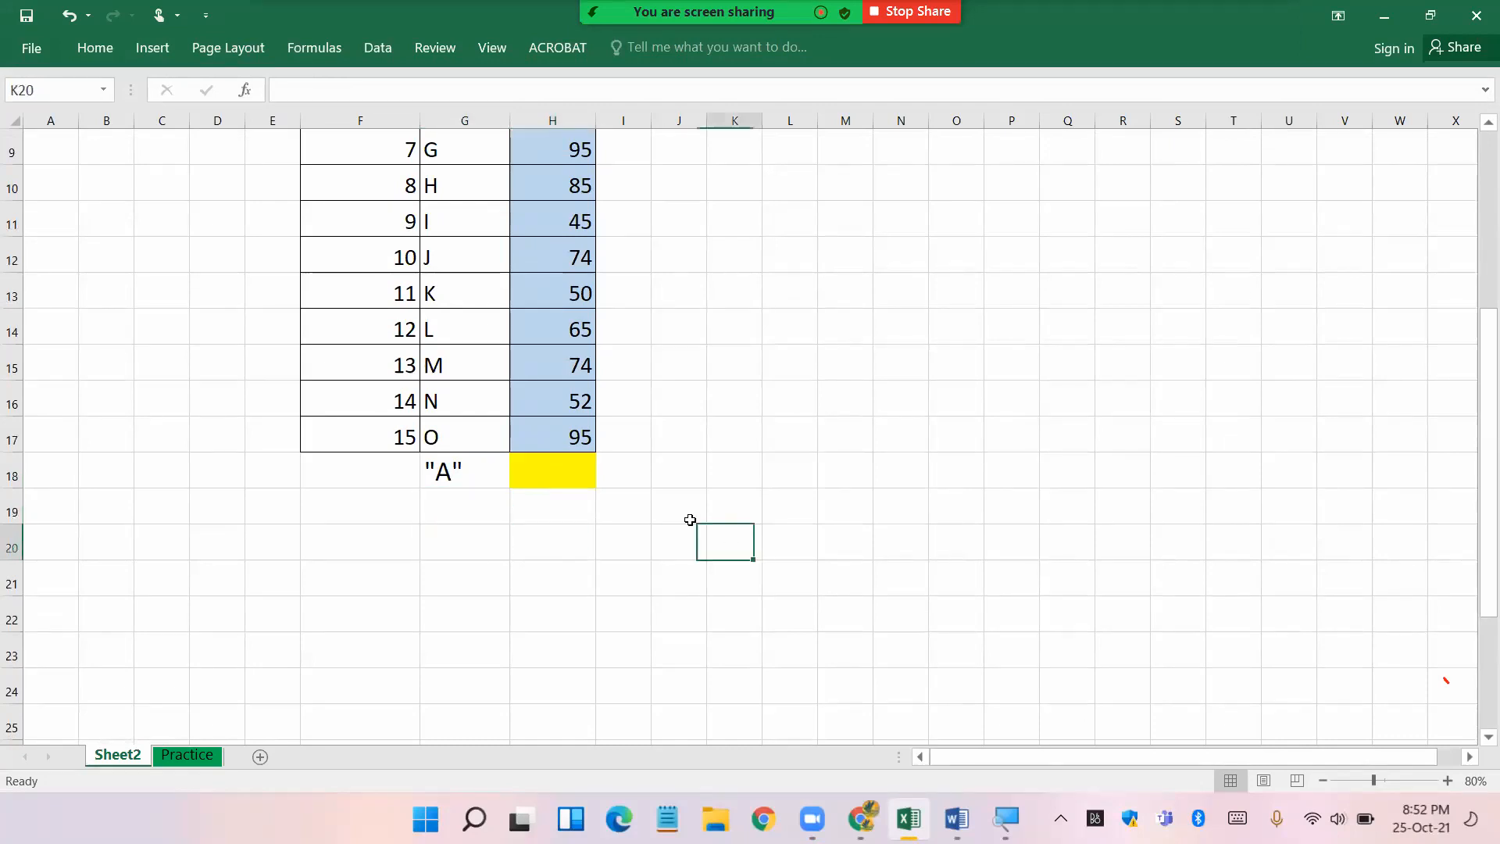
{"action": "left_click", "coordinate": [549, 470]}
{"action": "scroll", "coordinate": [931, 471], "scroll_direction": "up", "scroll_amount": 3}
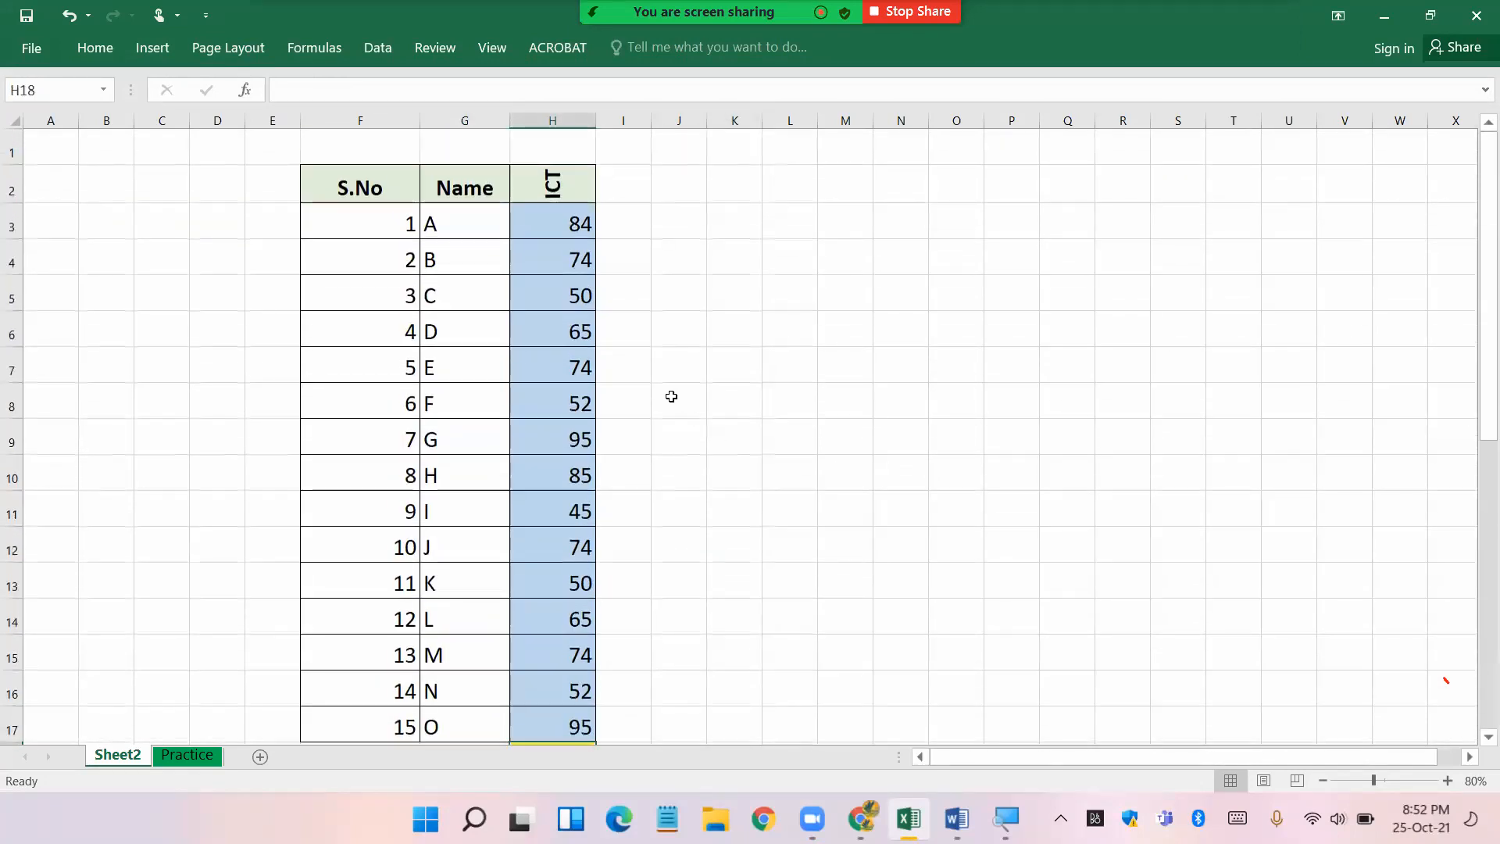
- Enter the grade A next to the ICT marks in cells I3, I9, I10 and I17
{"action": "left_click", "coordinate": [641, 224]}
{"action": "type", "text": "A"}
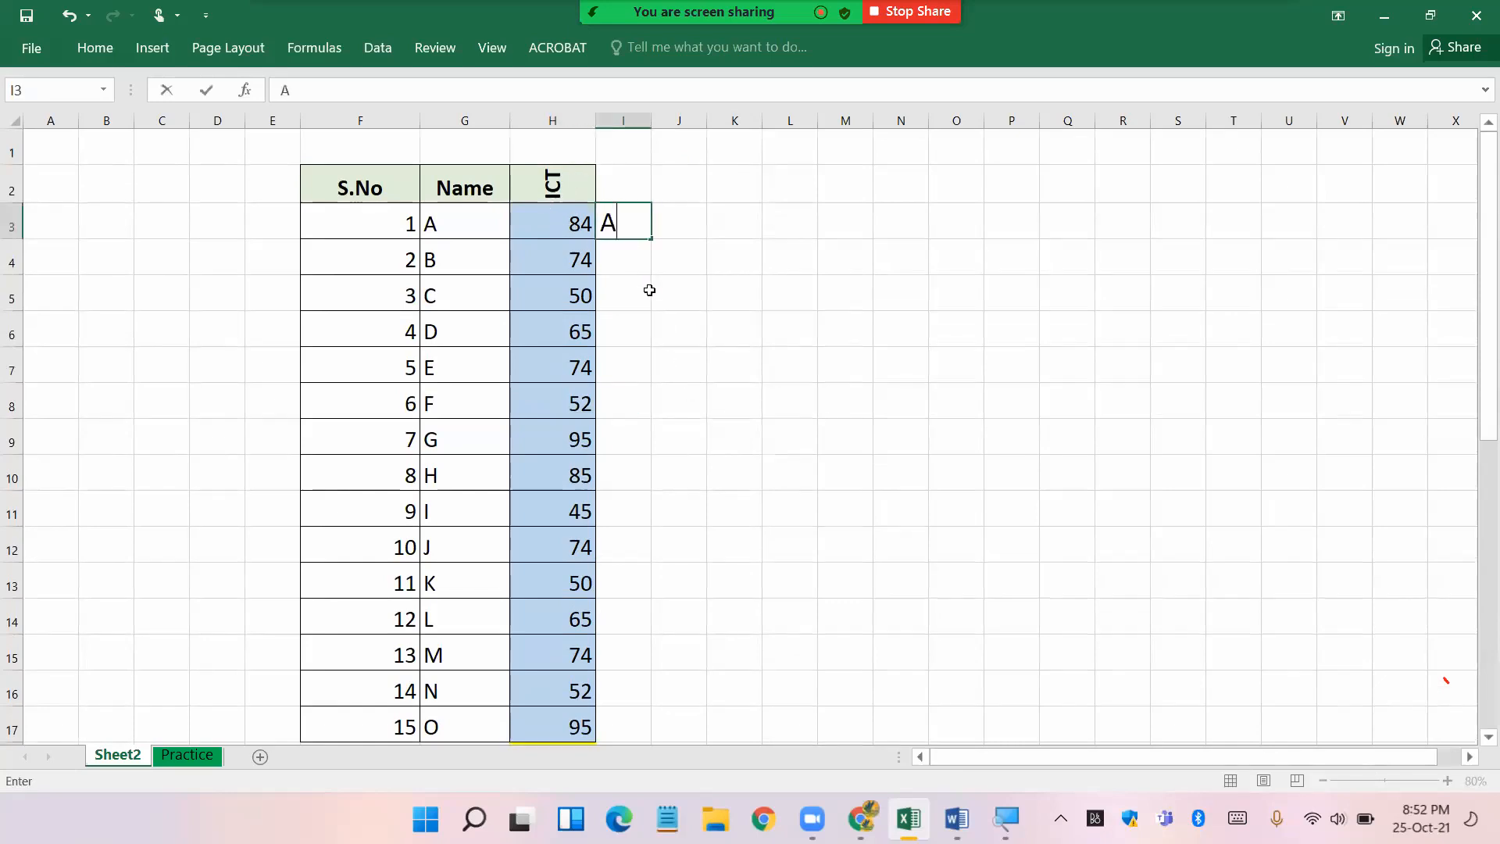
{"action": "key", "text": "Return"}
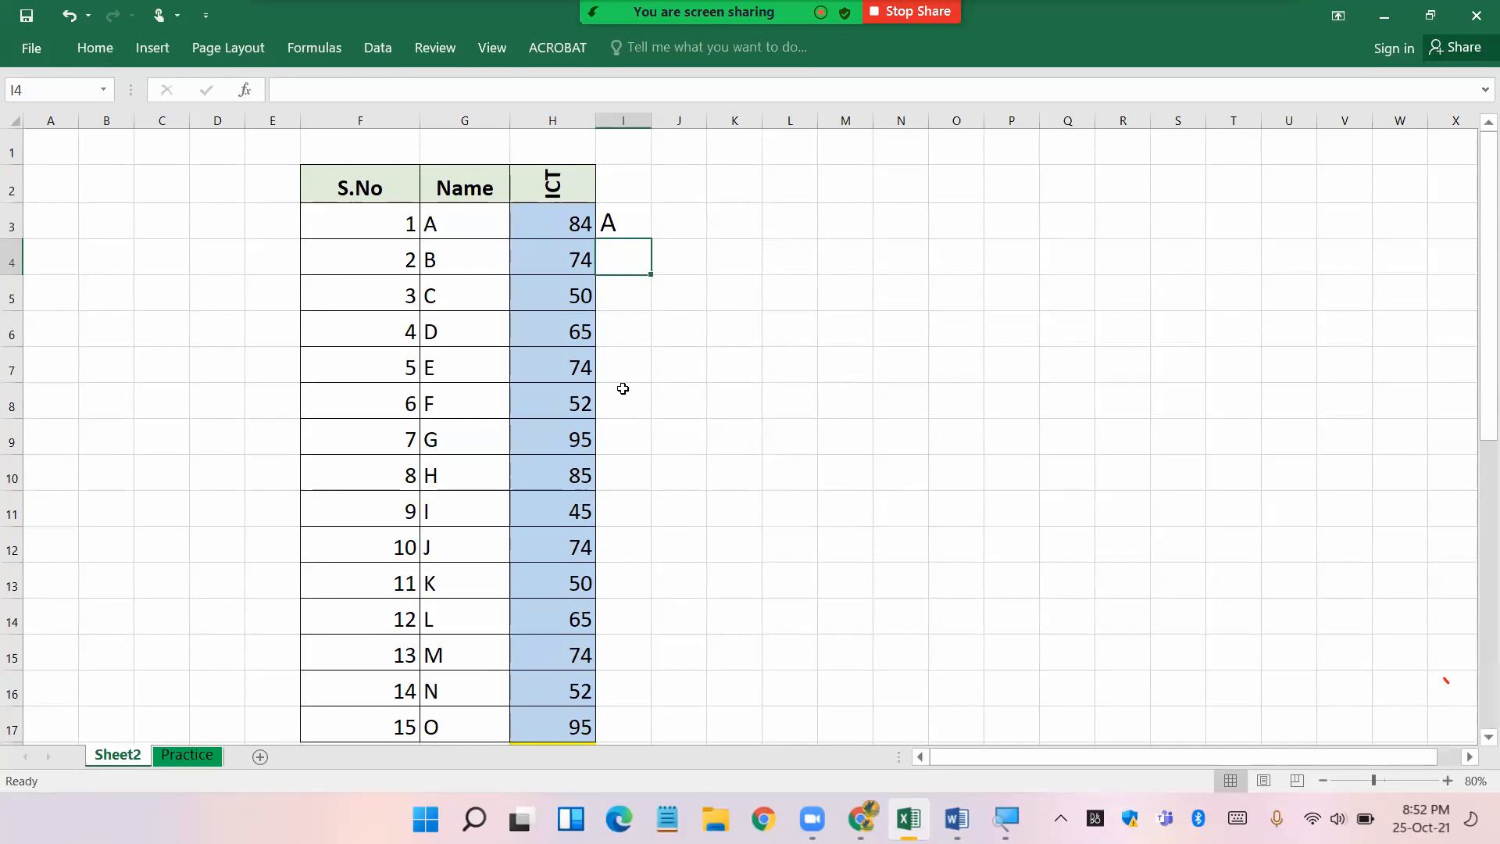
{"action": "left_click", "coordinate": [615, 442]}
{"action": "type", "text": "a"}
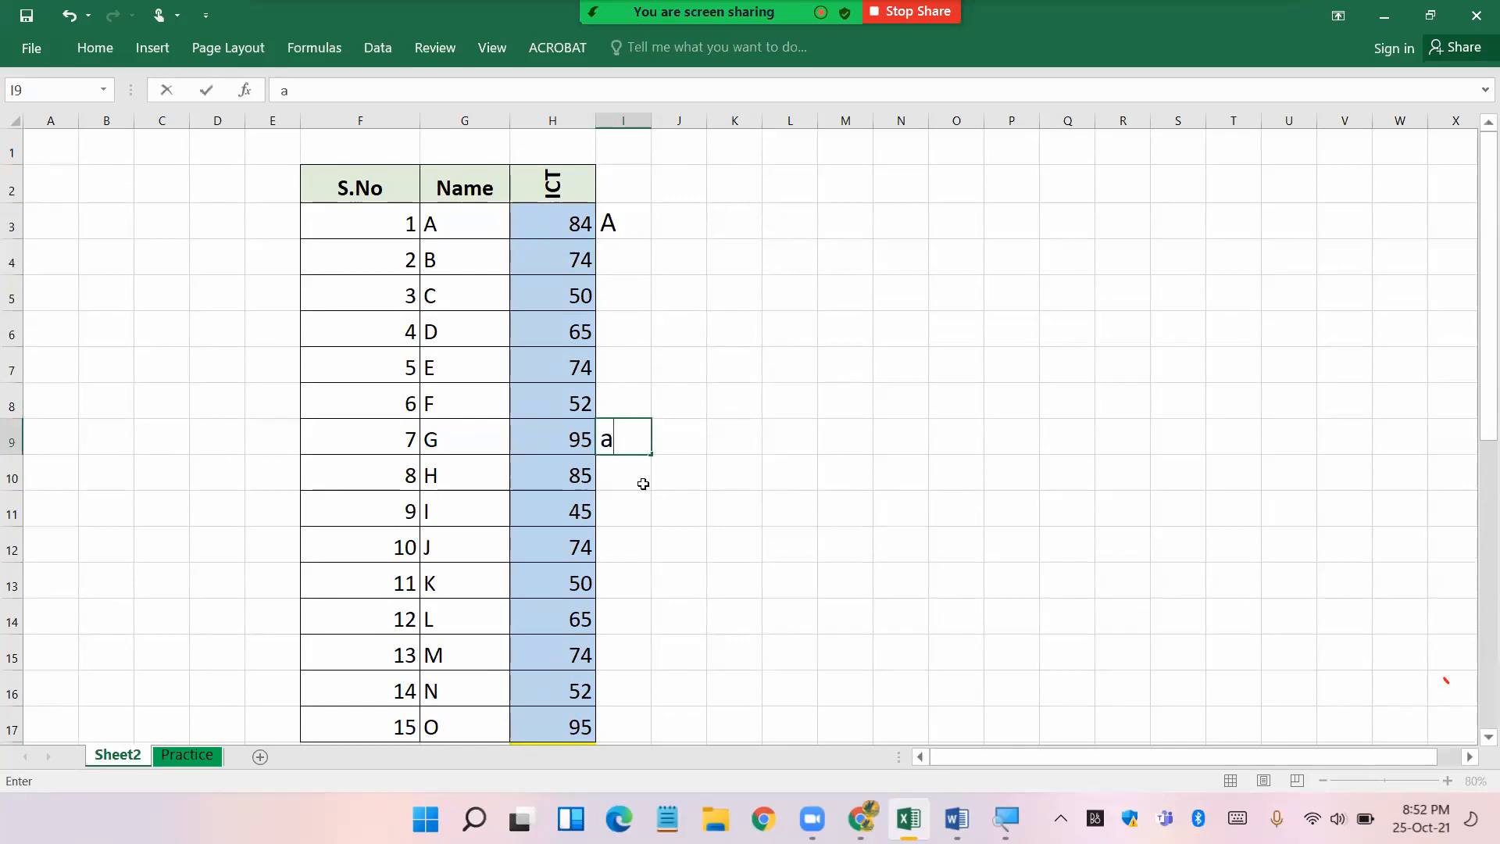
{"action": "type", "text": "a"}
{"action": "key", "text": "Return"}
{"action": "type", "text": "a"}
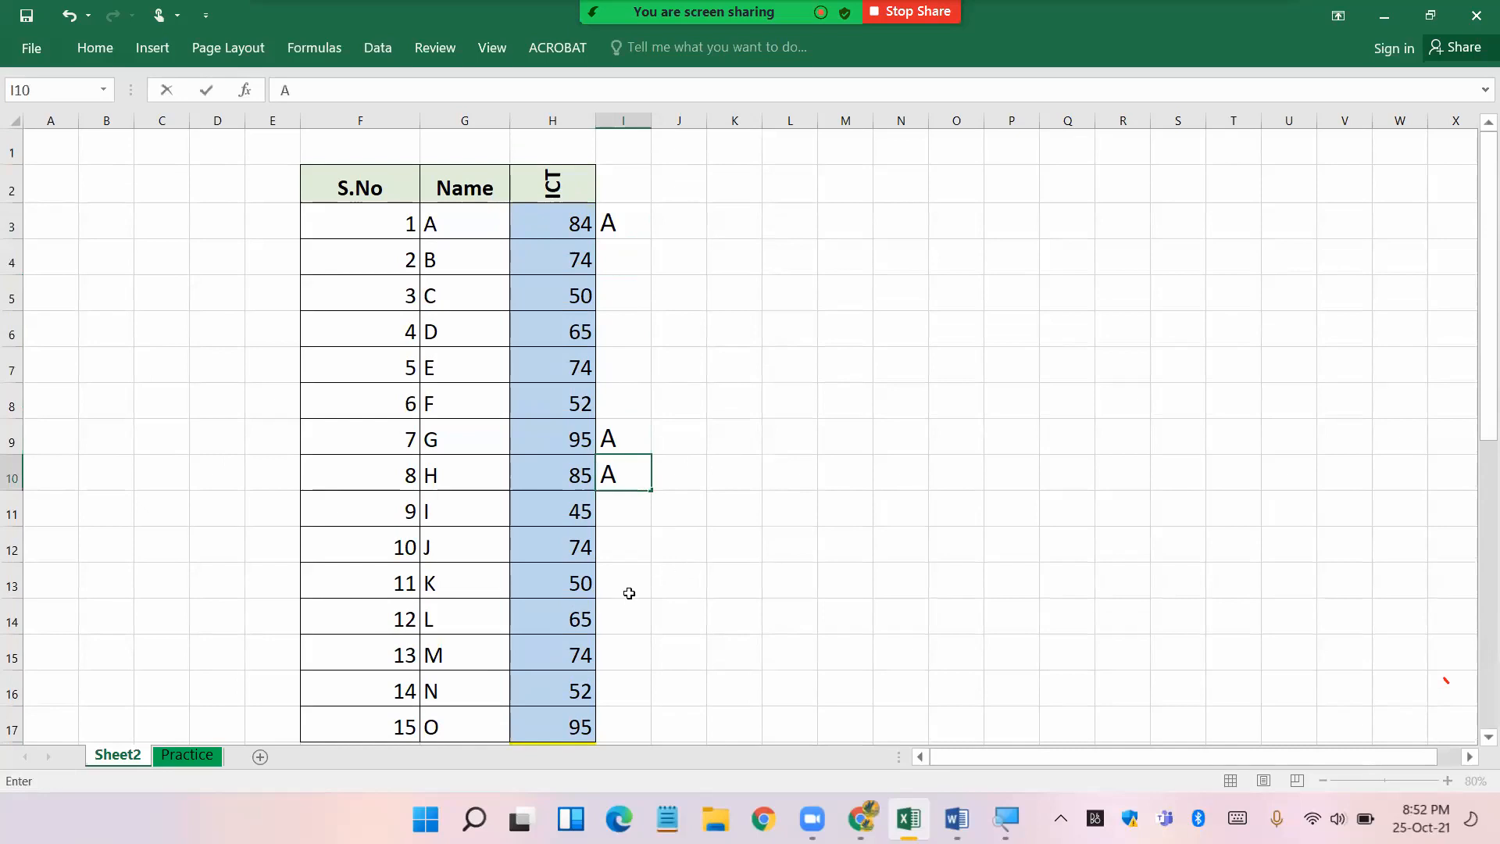
{"action": "left_click", "coordinate": [621, 725]}
{"action": "type", "text": "A"}
{"action": "scroll", "coordinate": [792, 612], "scroll_direction": "down", "scroll_amount": 3}
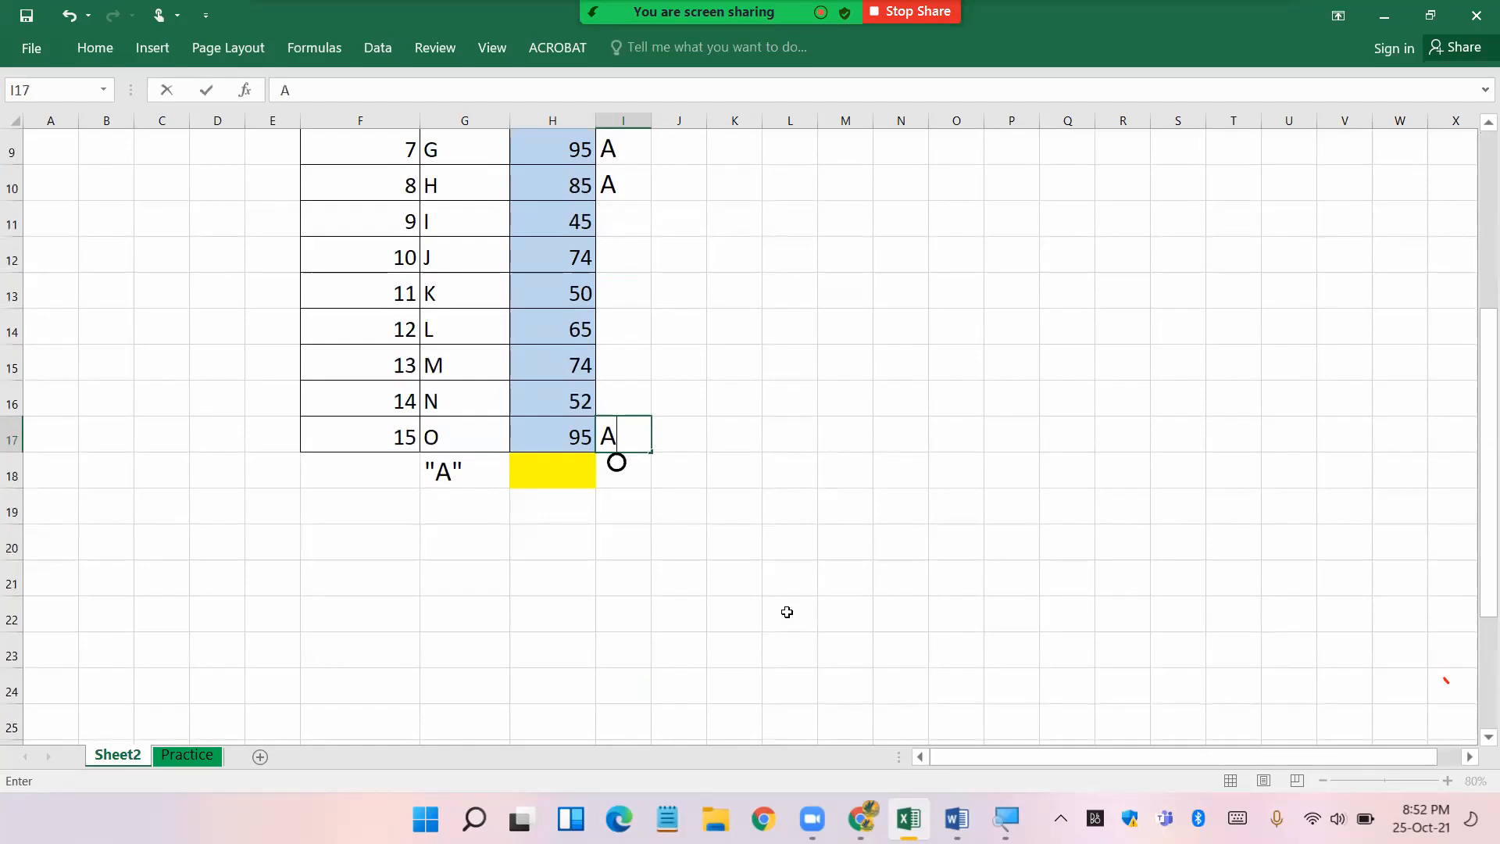
{"action": "left_click", "coordinate": [781, 571]}
- Select the yellow cell H18 below the marks and enlarge the sheet view to 115% around it
{"action": "scroll", "coordinate": [734, 461], "scroll_direction": "up", "scroll_amount": 3}
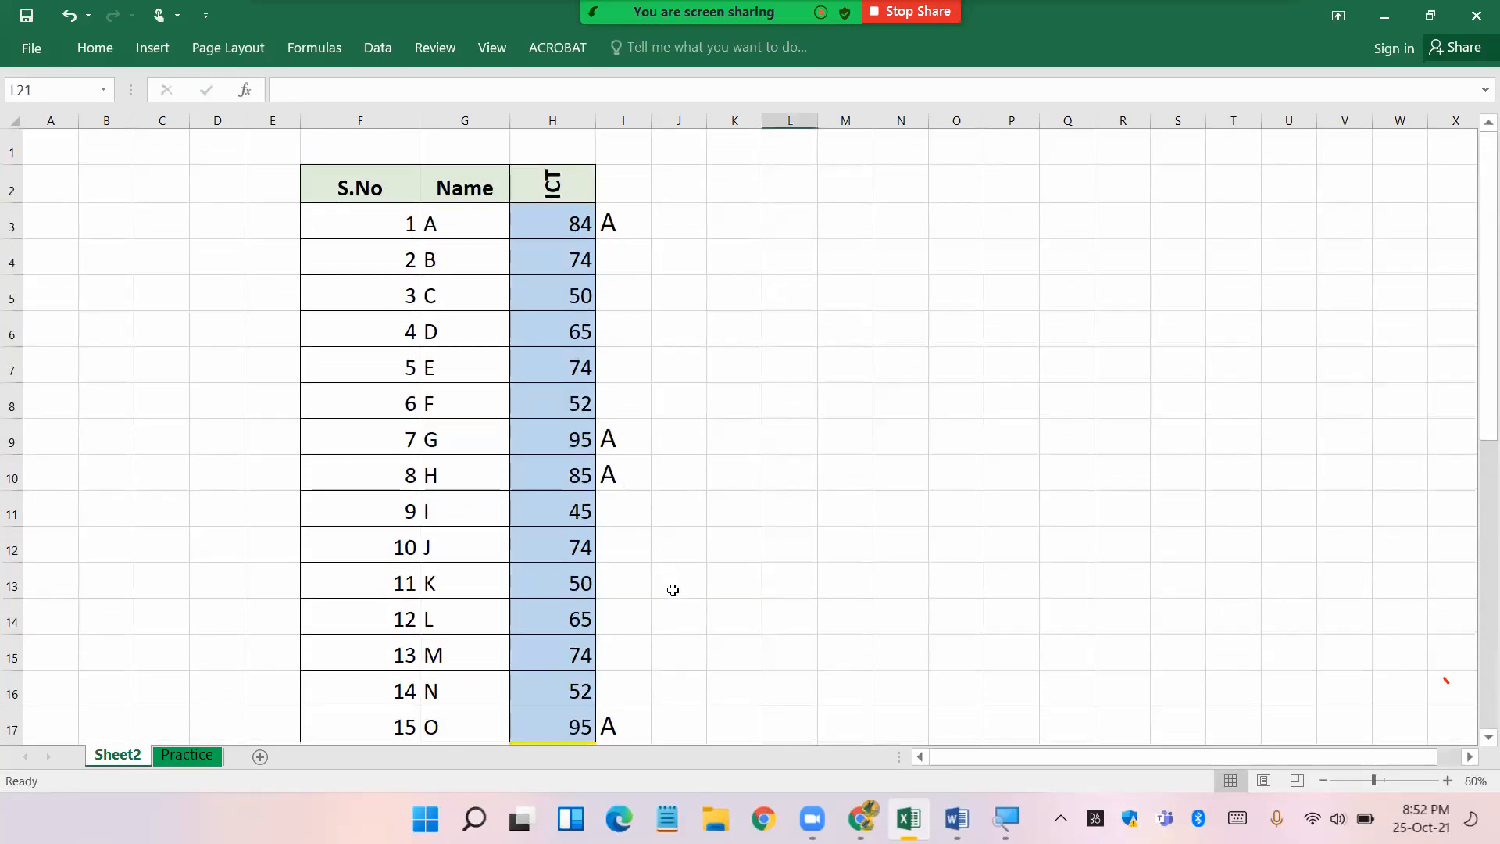
{"action": "scroll", "coordinate": [673, 586], "scroll_direction": "down", "scroll_amount": 3}
{"action": "left_click", "coordinate": [554, 473]}
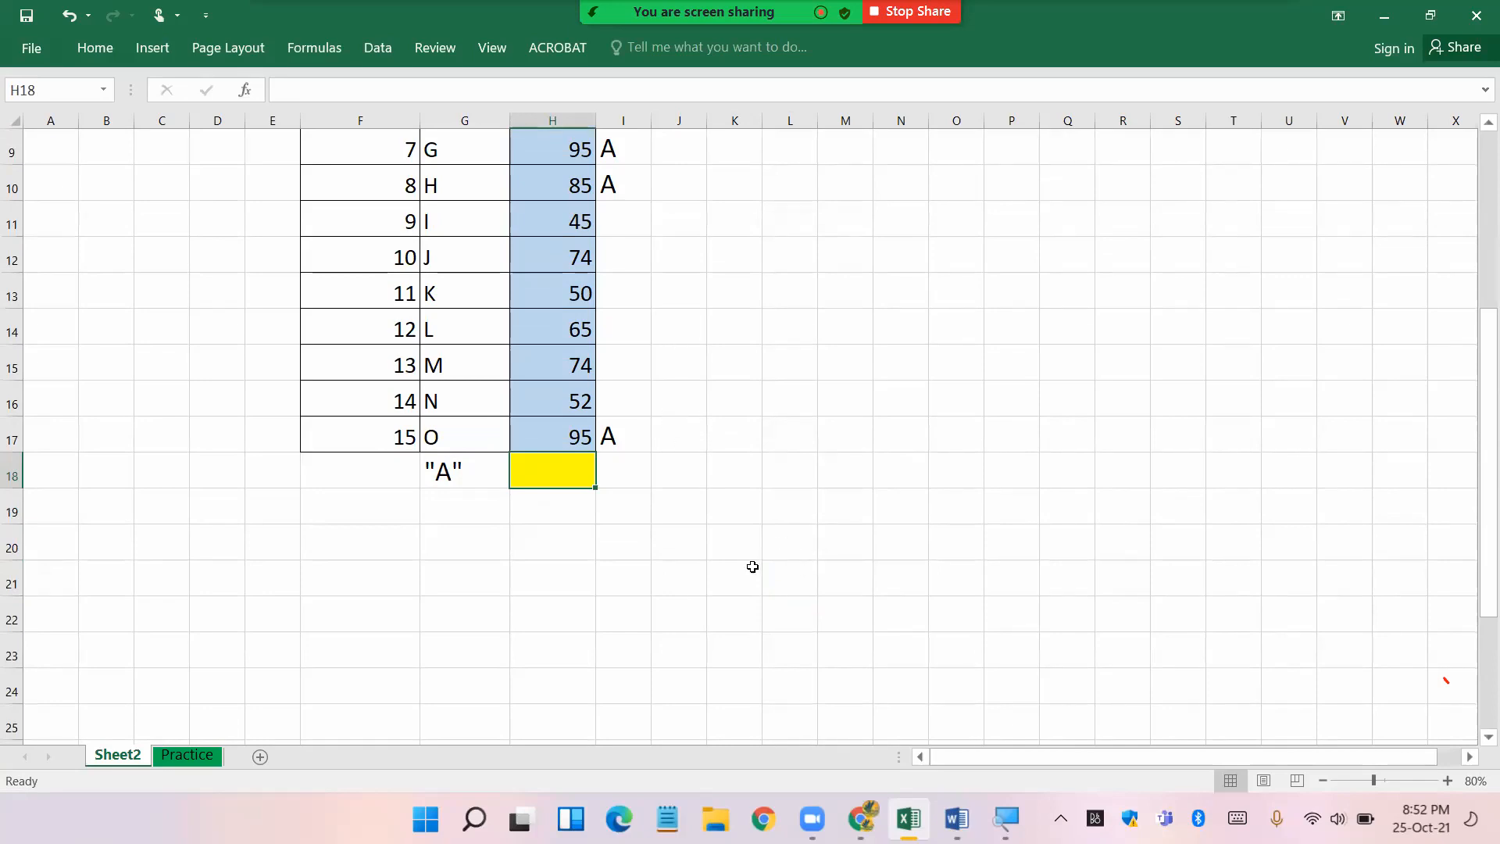
{"action": "scroll", "coordinate": [698, 556], "scroll_direction": "up", "scroll_amount": 3, "text": "ctrl"}
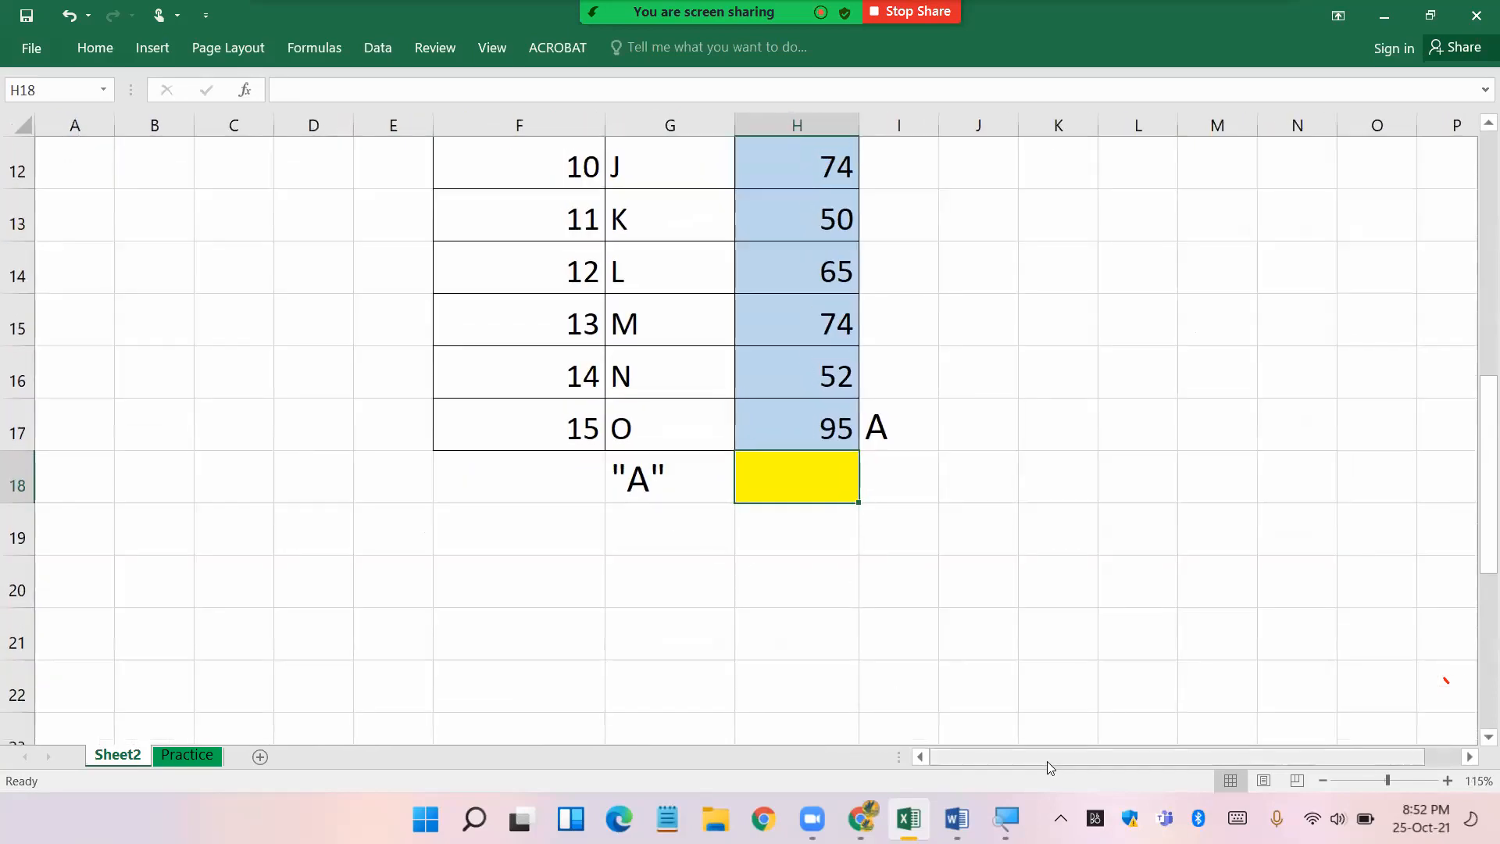
{"action": "left_click_drag", "start_coordinate": [1043, 758], "coordinate": [1080, 752]}
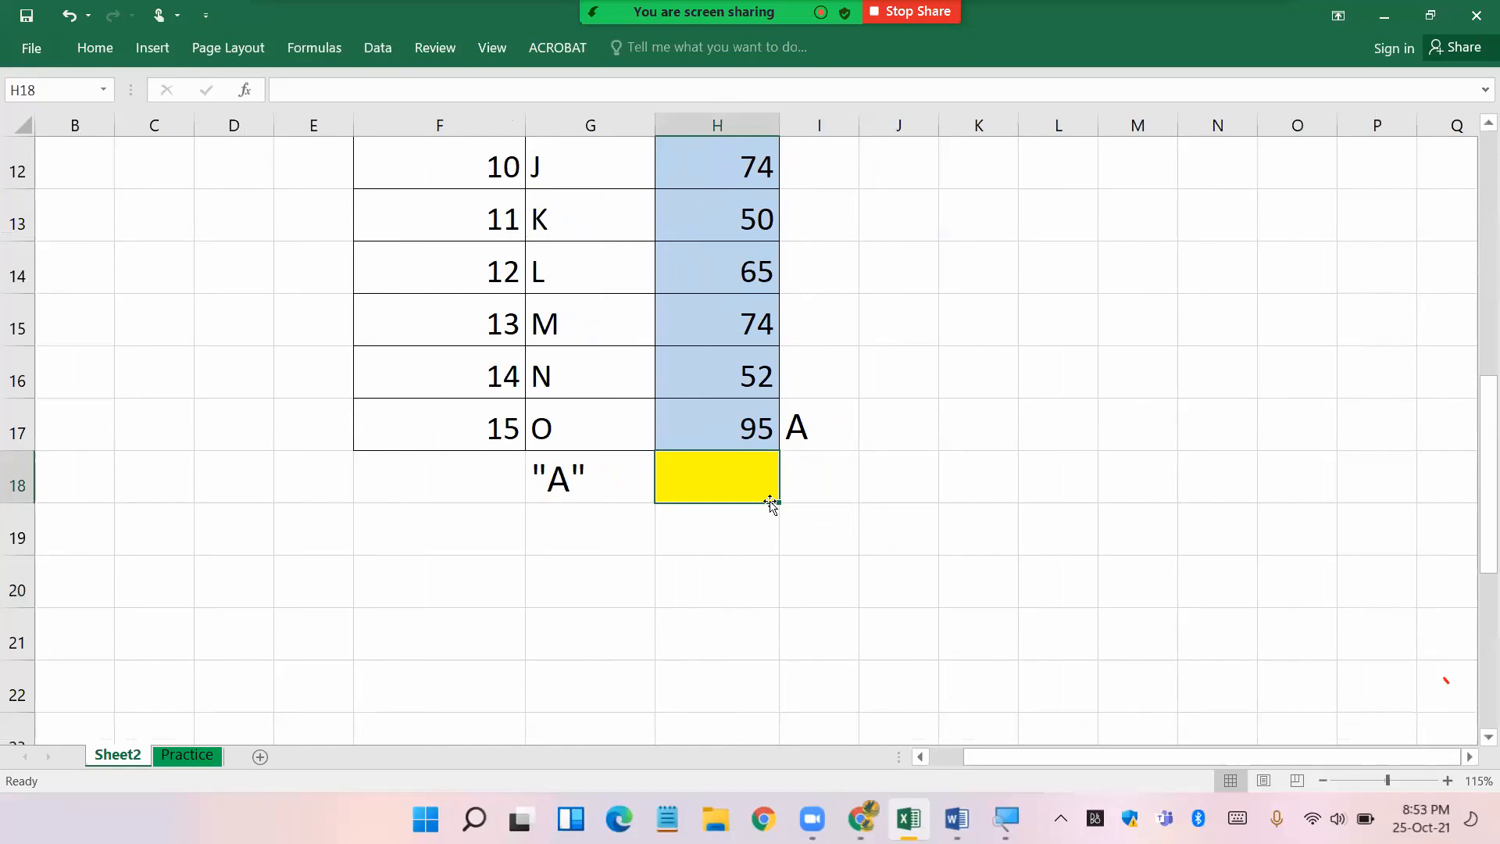
- Begin a COUNTIF formula in the yellow cell H18 with the ICT marks H3:H17 as its range
{"action": "type", "text": "="}
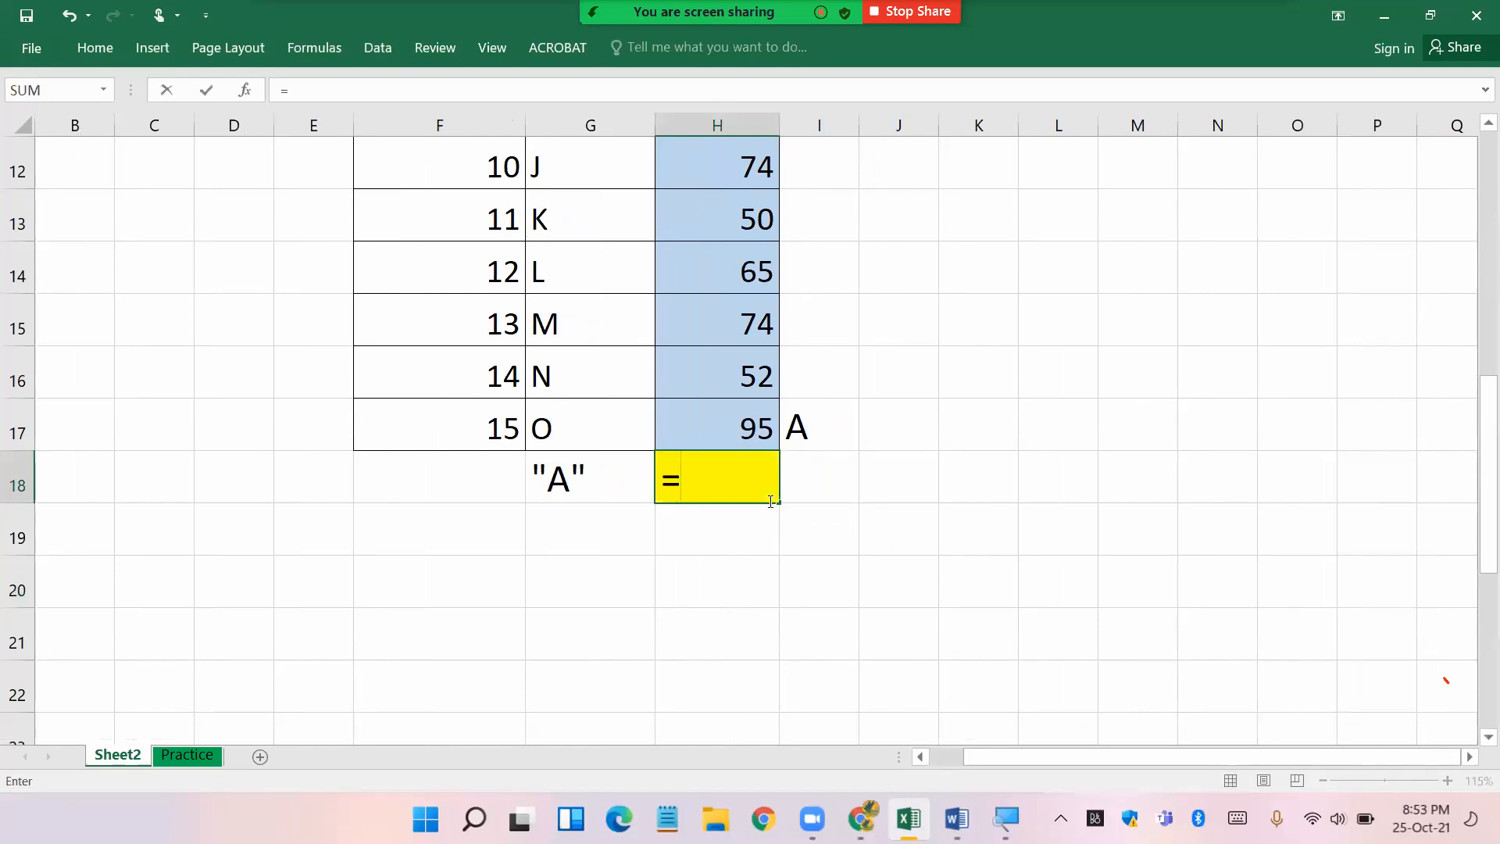
{"action": "type", "text": "COUNT"}
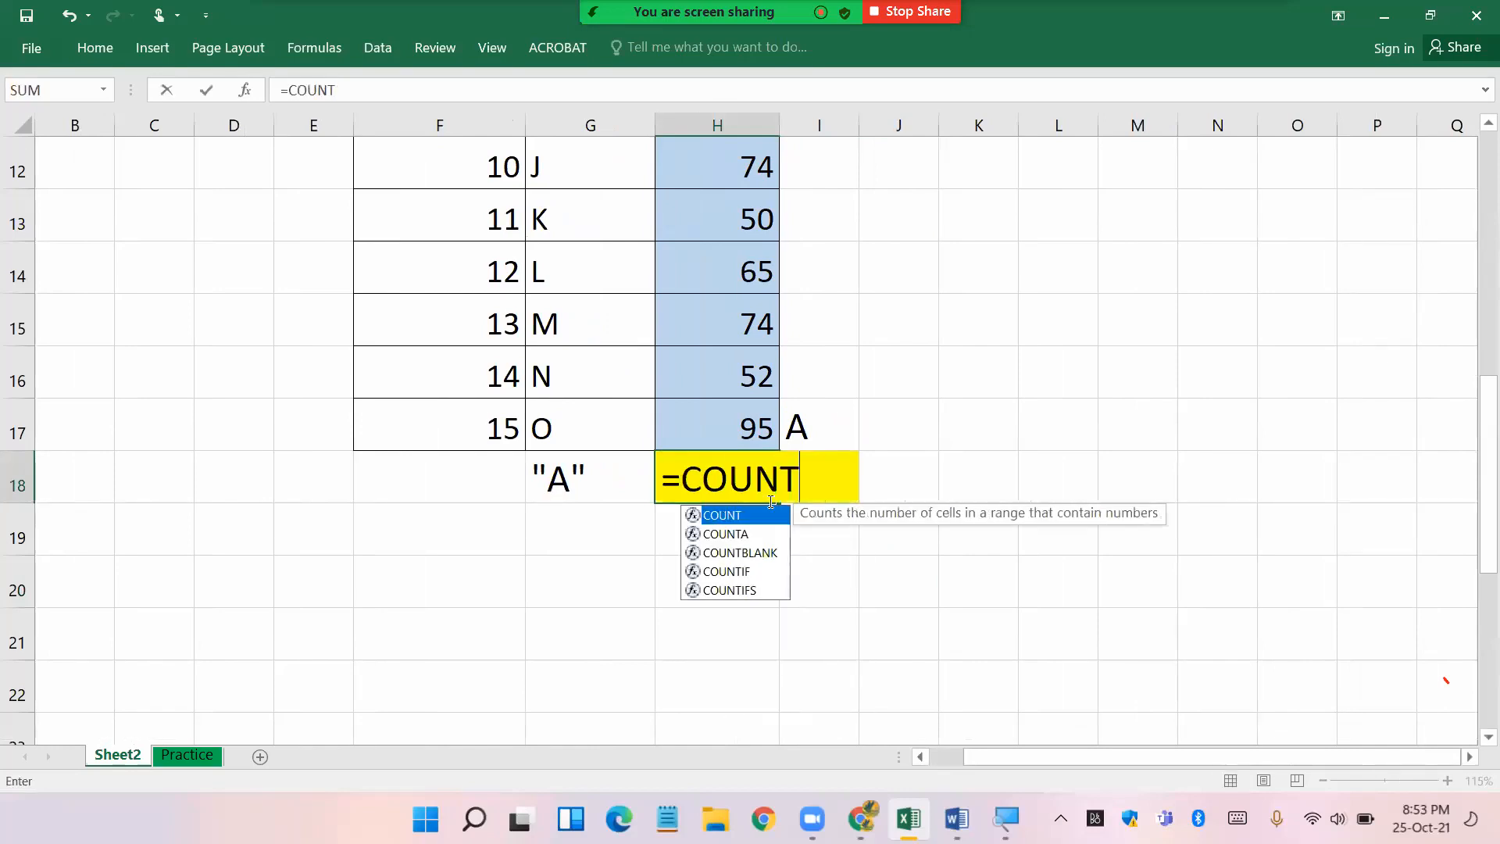
{"action": "type", "text": "IF("}
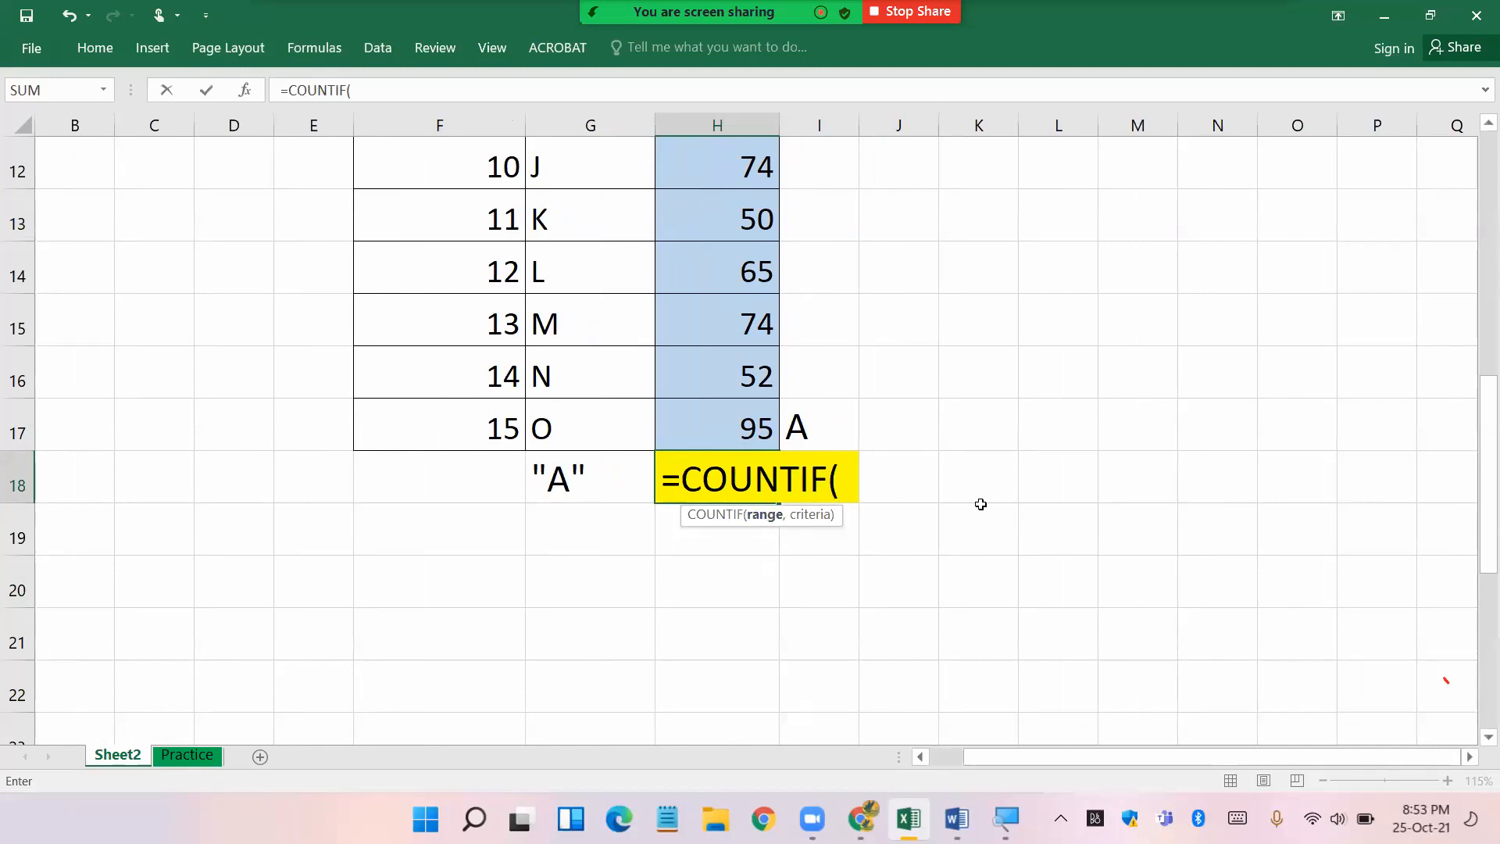
{"action": "scroll", "coordinate": [981, 504], "scroll_direction": "up", "scroll_amount": 3}
{"action": "scroll", "coordinate": [976, 504], "scroll_direction": "up", "scroll_amount": 1}
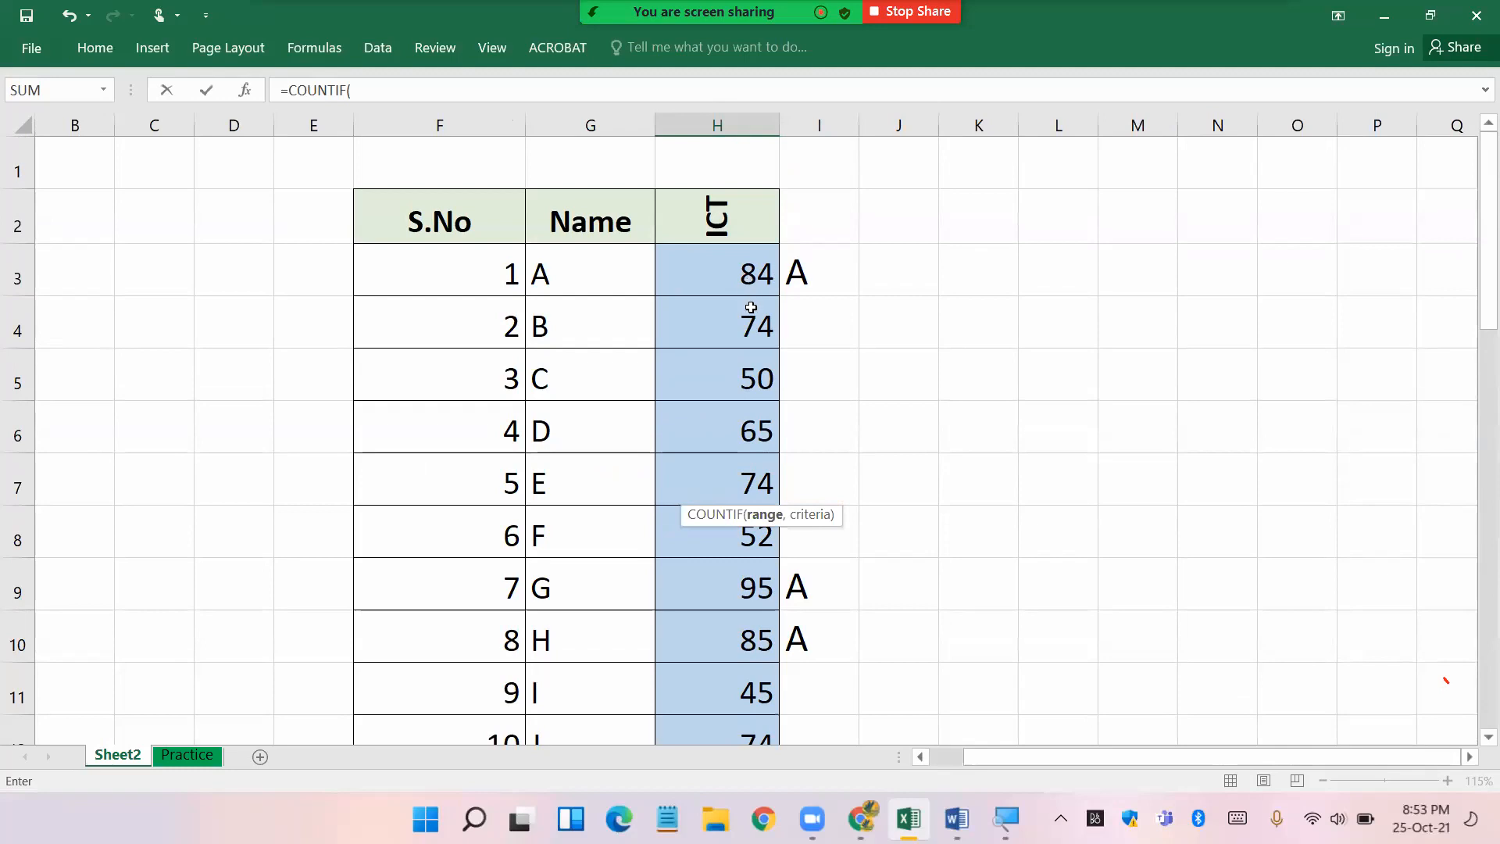
{"action": "scroll", "coordinate": [768, 346], "scroll_direction": "down", "scroll_amount": 5}
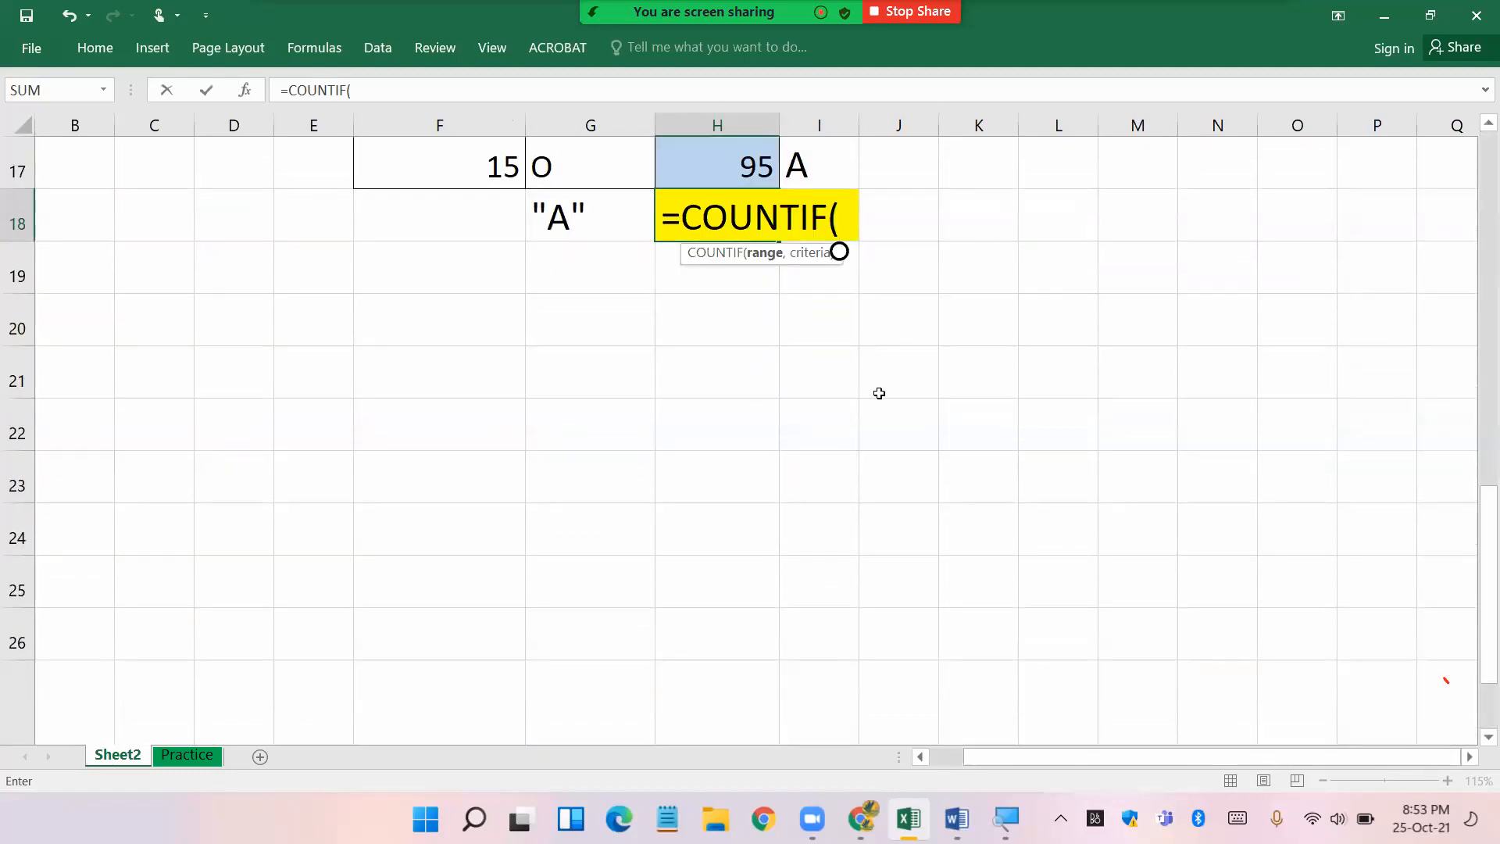
{"action": "type", "text": "H3:"}
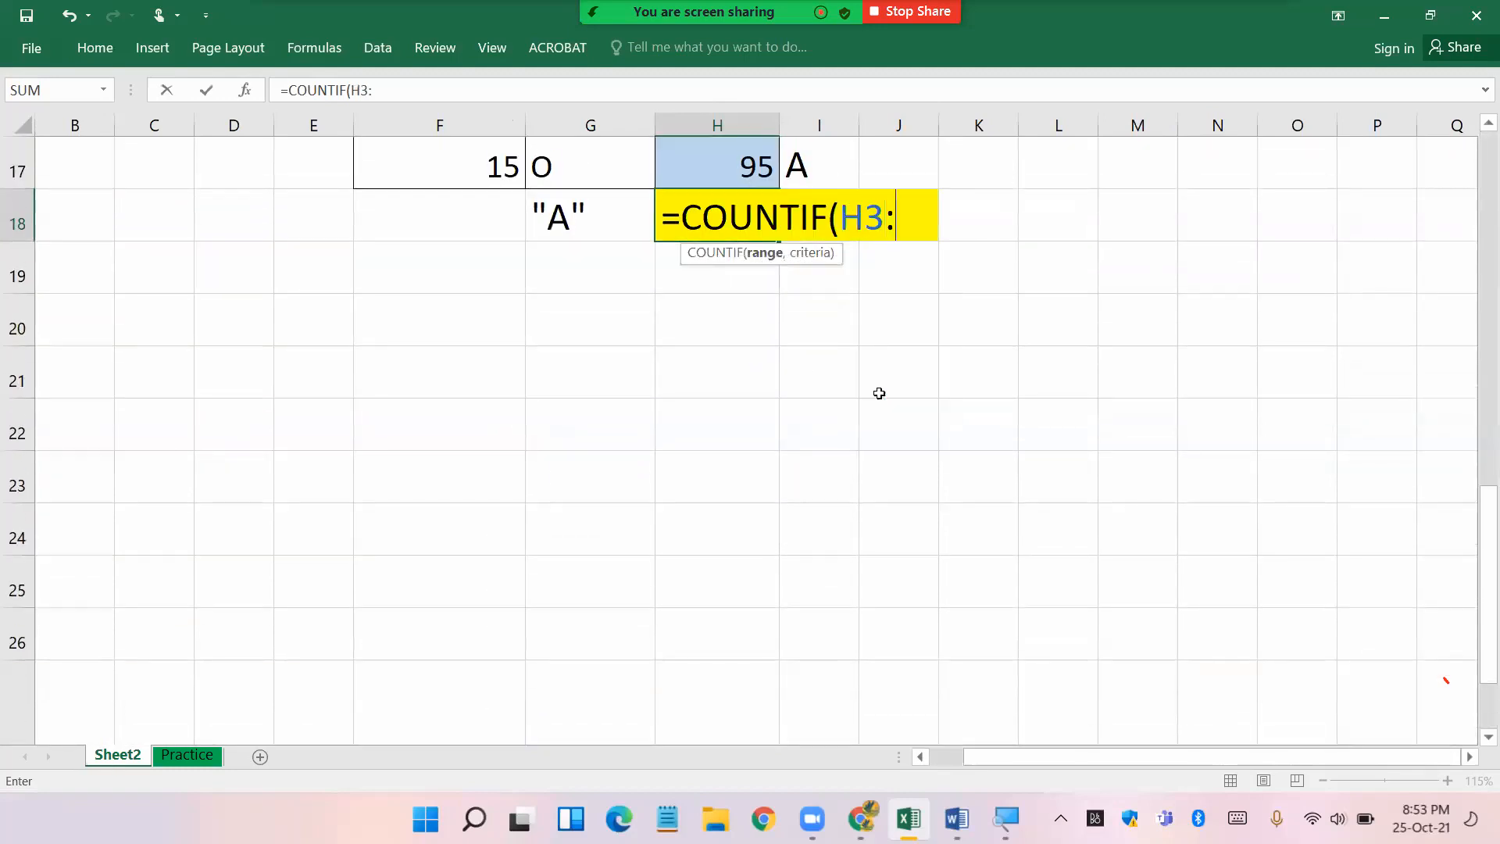
{"action": "scroll", "coordinate": [873, 405], "scroll_direction": "up", "scroll_amount": 3}
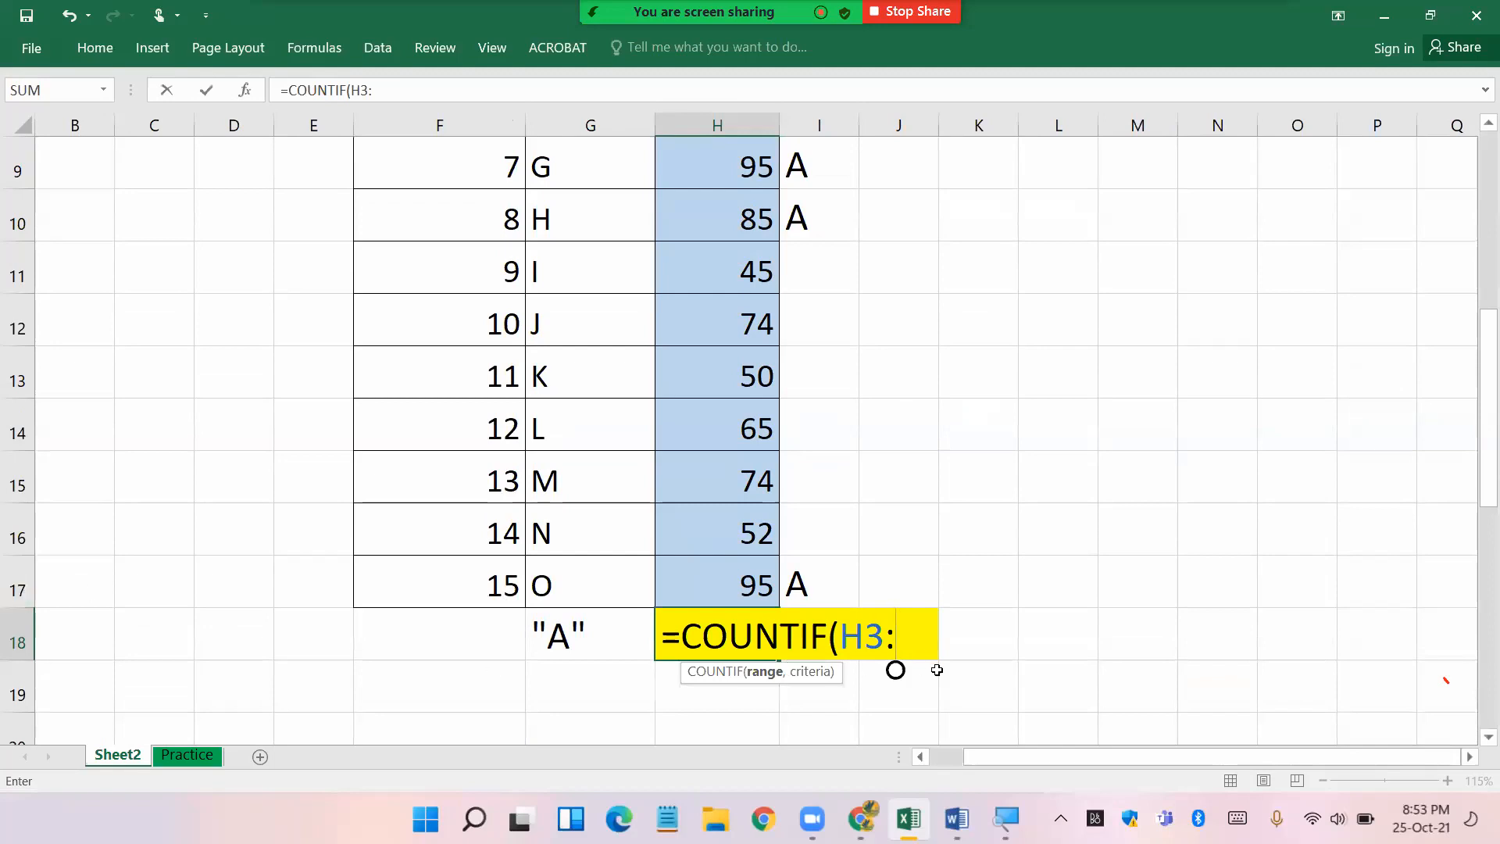
{"action": "type", "text": "H17"}
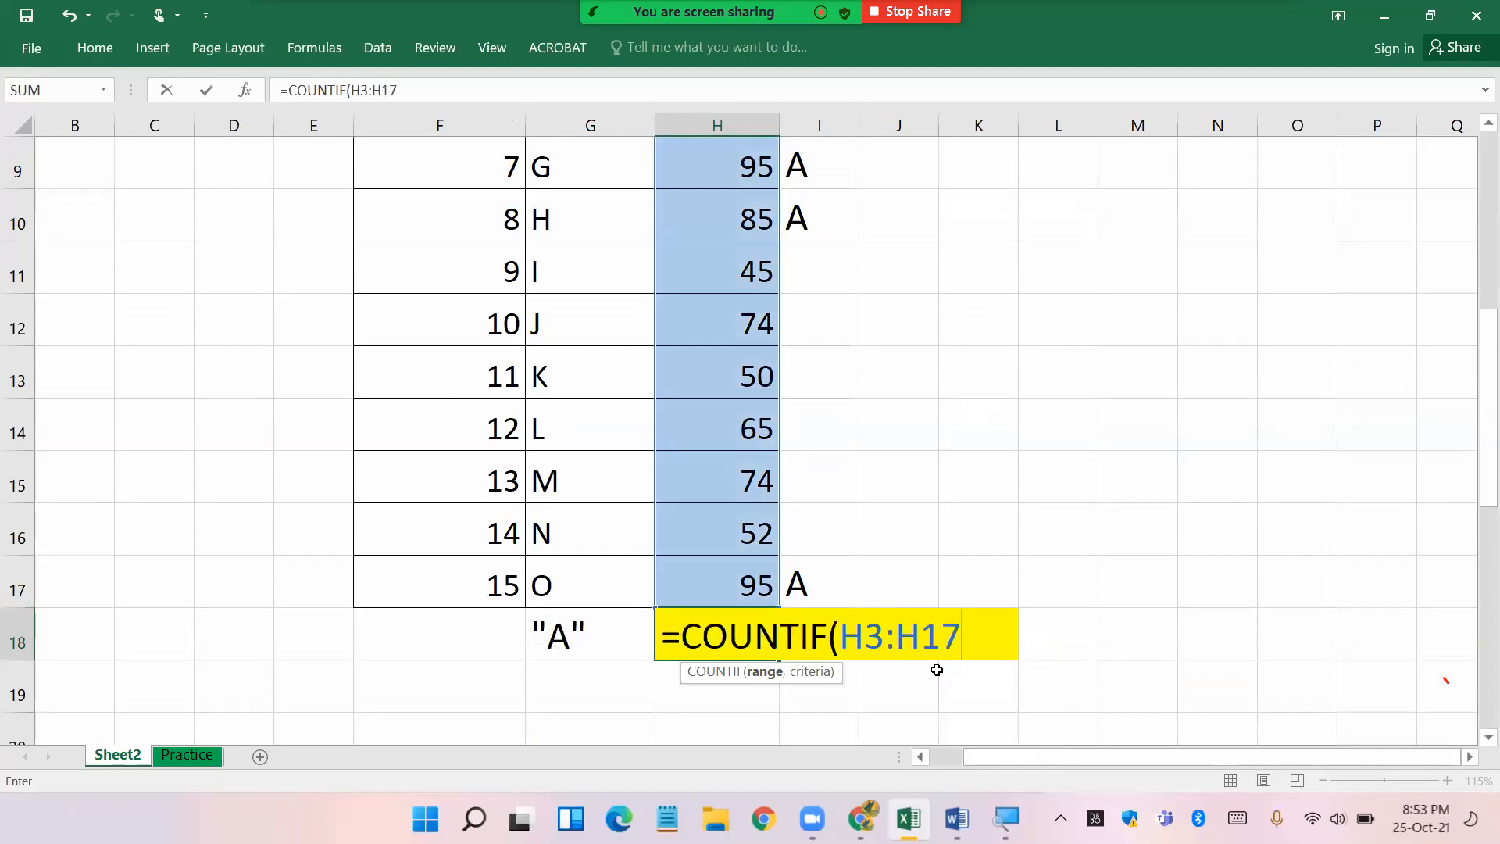
- Complete the COUNTIF formula in H18 with the criterion ">=75" and commit it
{"action": "type", "text": ","}
{"action": "type", "text": "\">="}
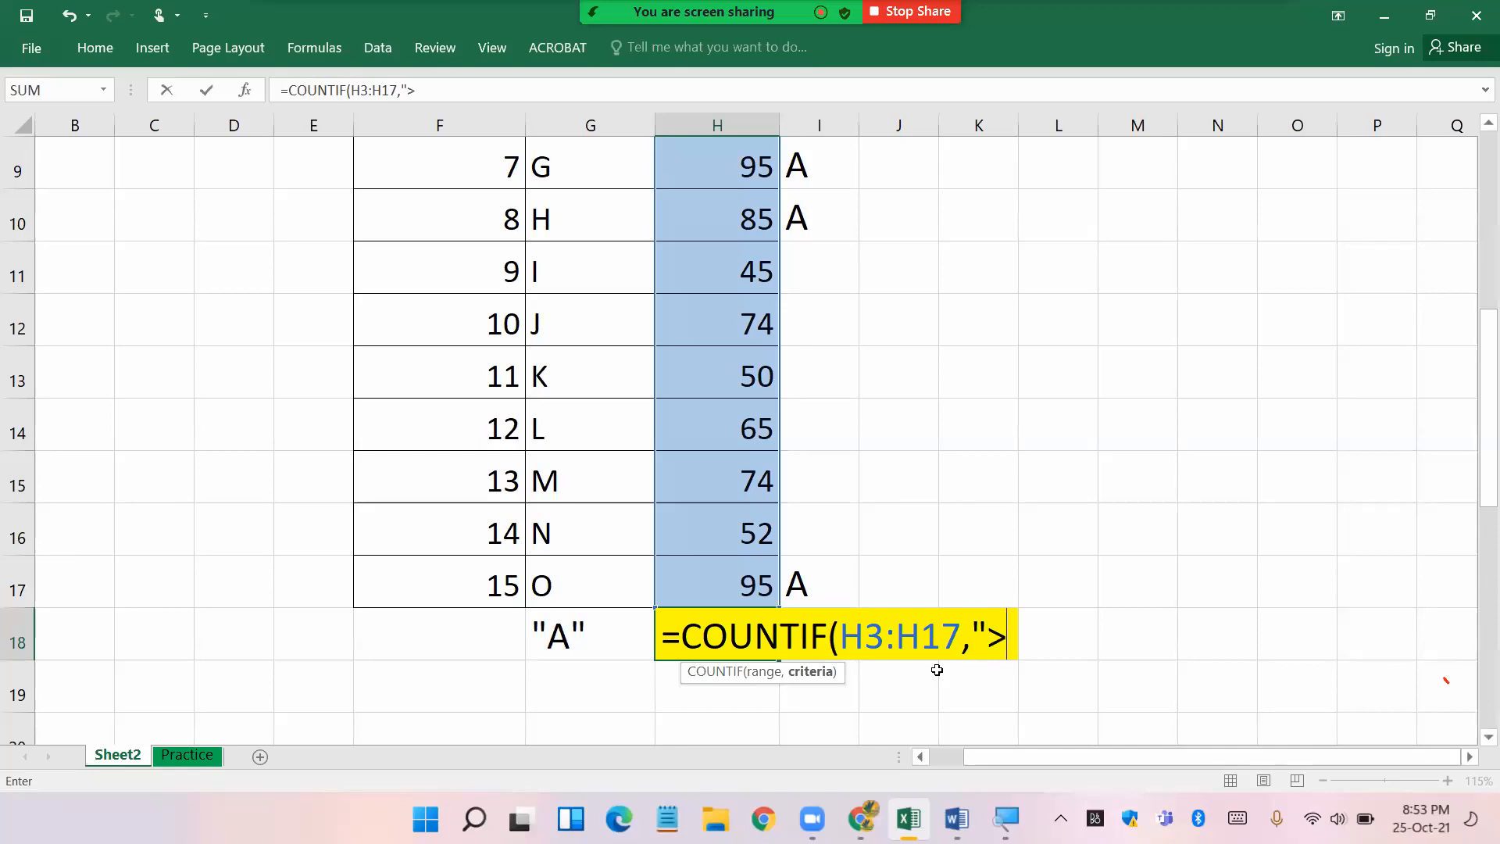
{"action": "type", "text": "75\""}
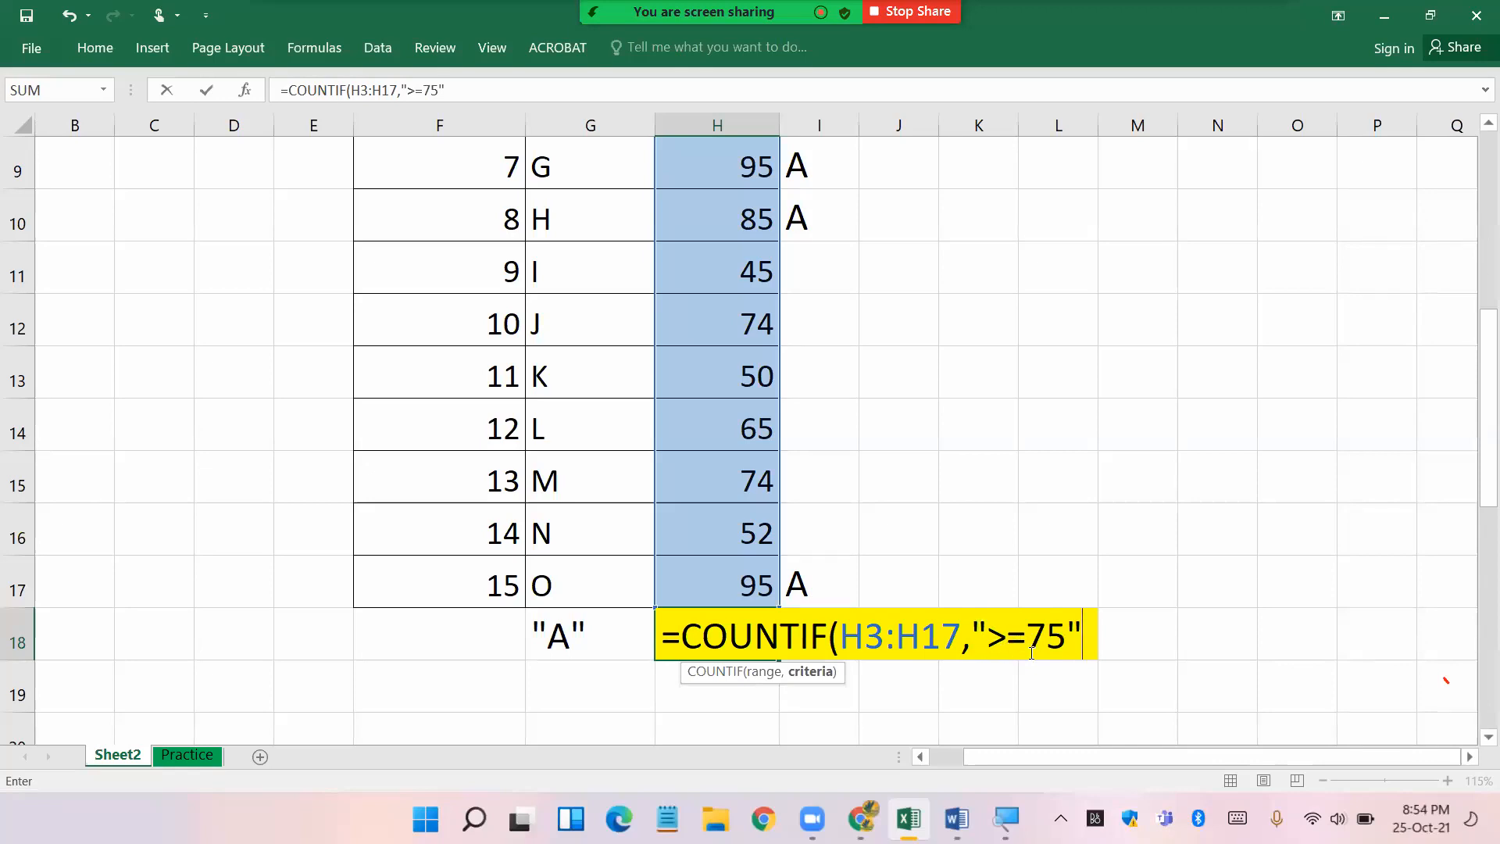
{"action": "type", "text": ")"}
{"action": "key", "text": "Return"}
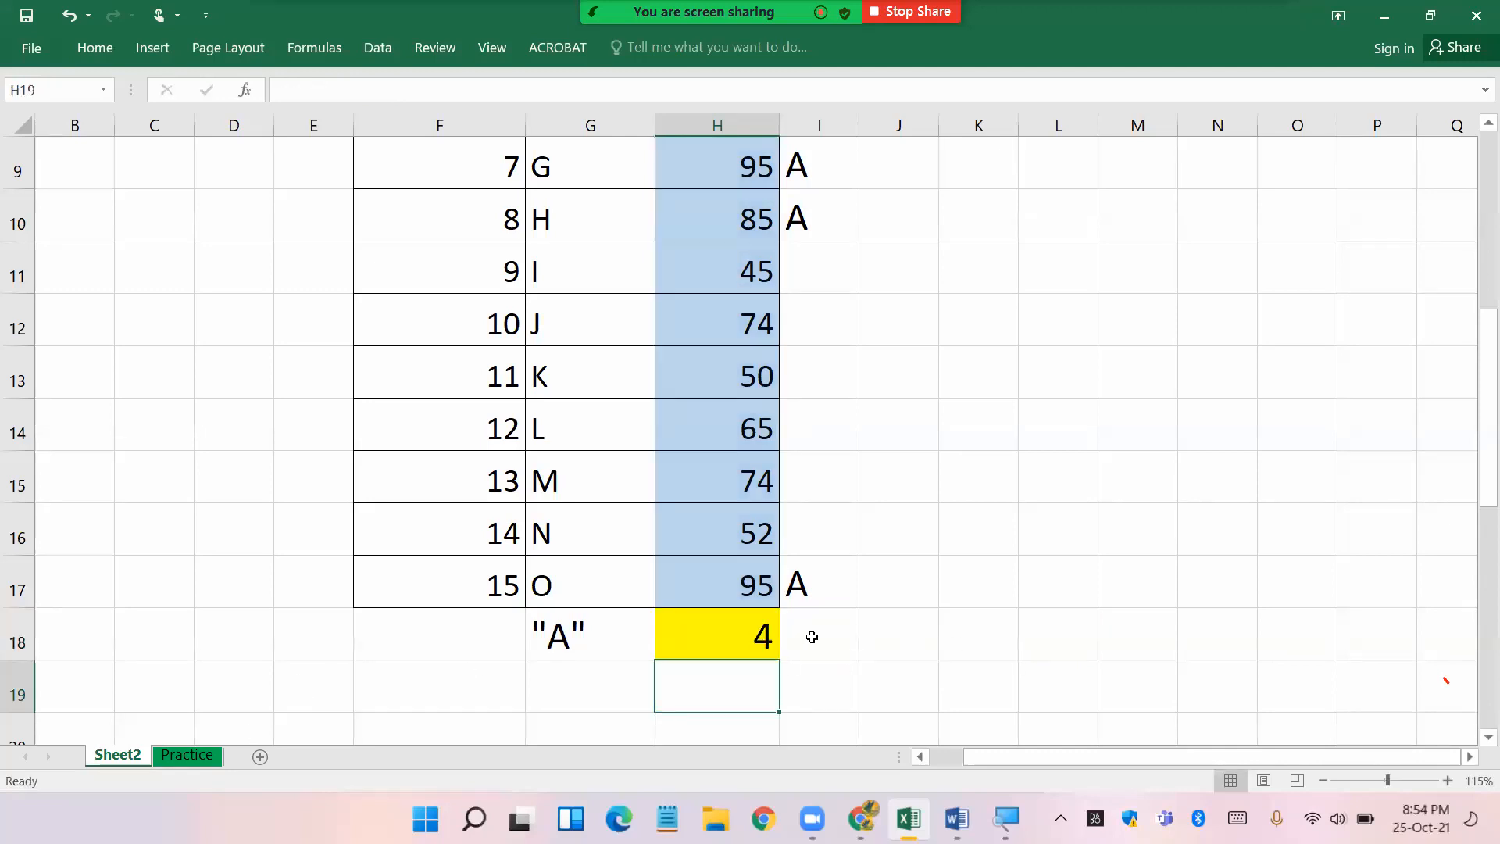
- Examine the range and criterion of the COUNTIF formula in H18 against the ICT marks
{"action": "double_click", "coordinate": [754, 637]}
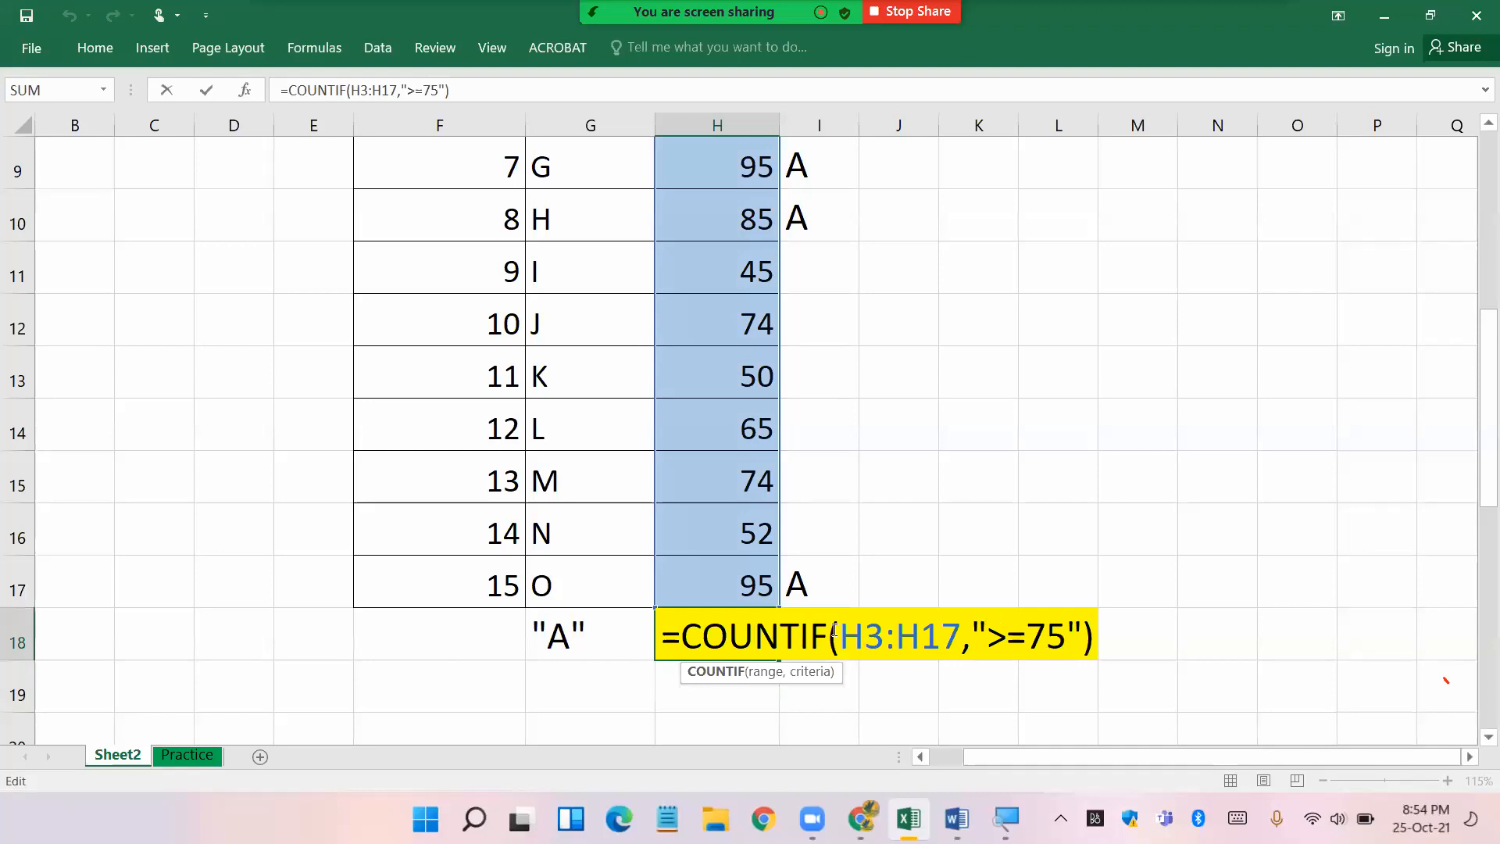
{"action": "left_click_drag", "start_coordinate": [842, 636], "coordinate": [961, 637]}
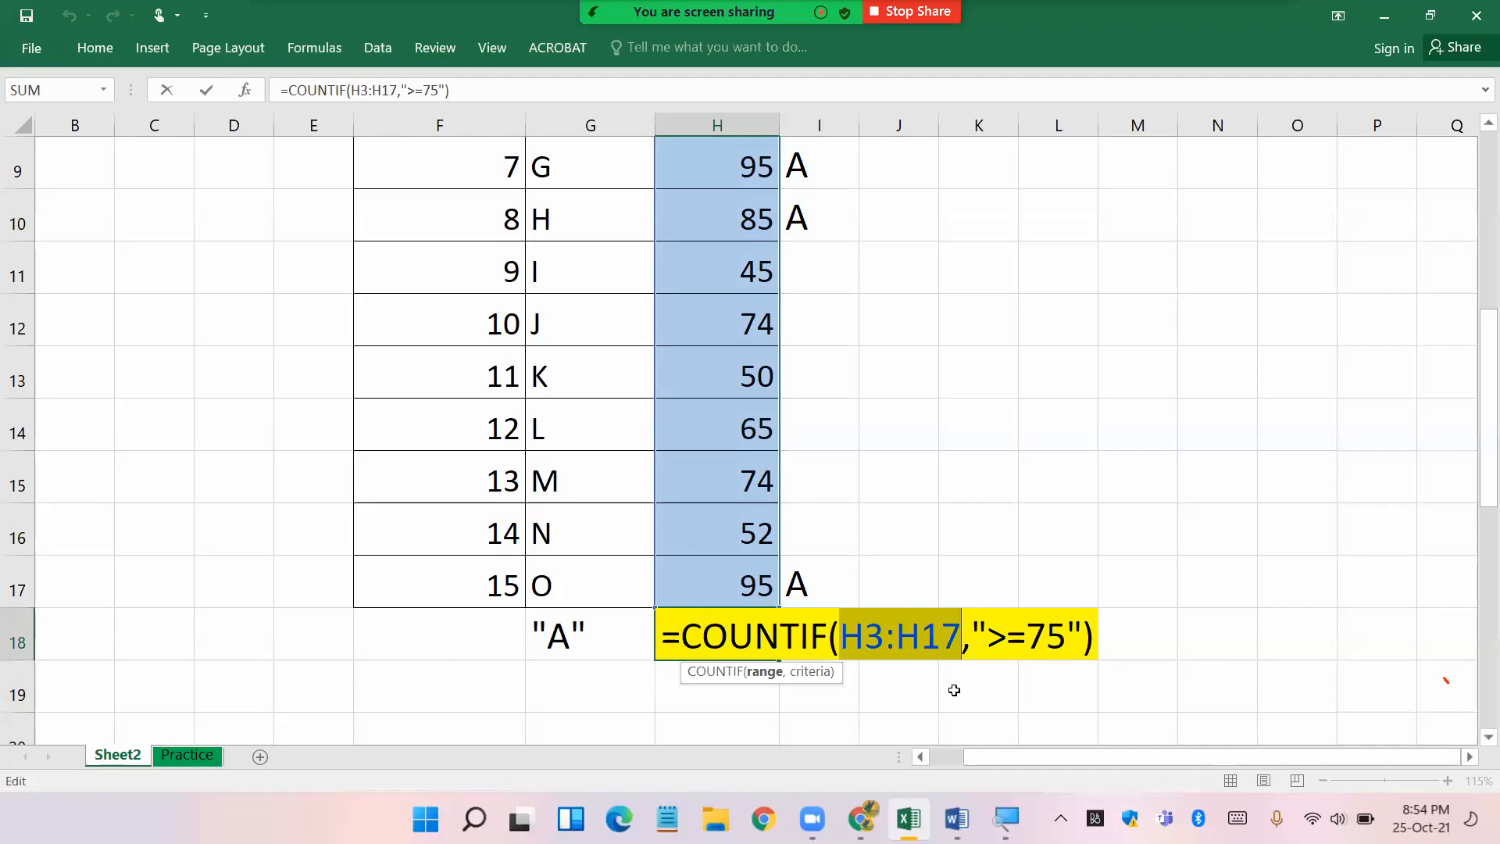
{"action": "scroll", "coordinate": [869, 523], "scroll_direction": "up", "scroll_amount": 3}
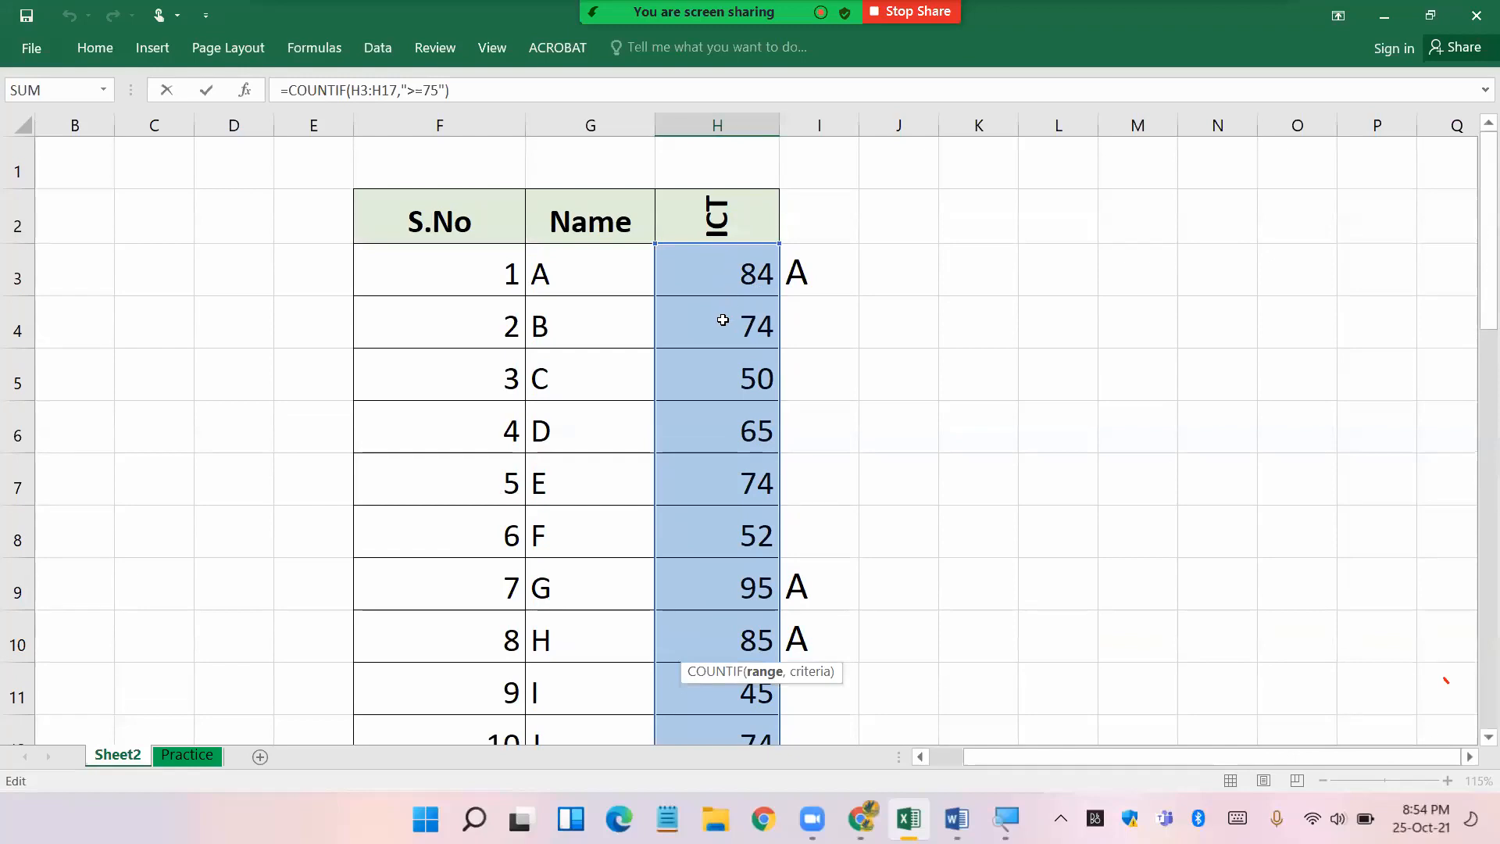
{"action": "scroll", "coordinate": [724, 352], "scroll_direction": "down", "scroll_amount": 3}
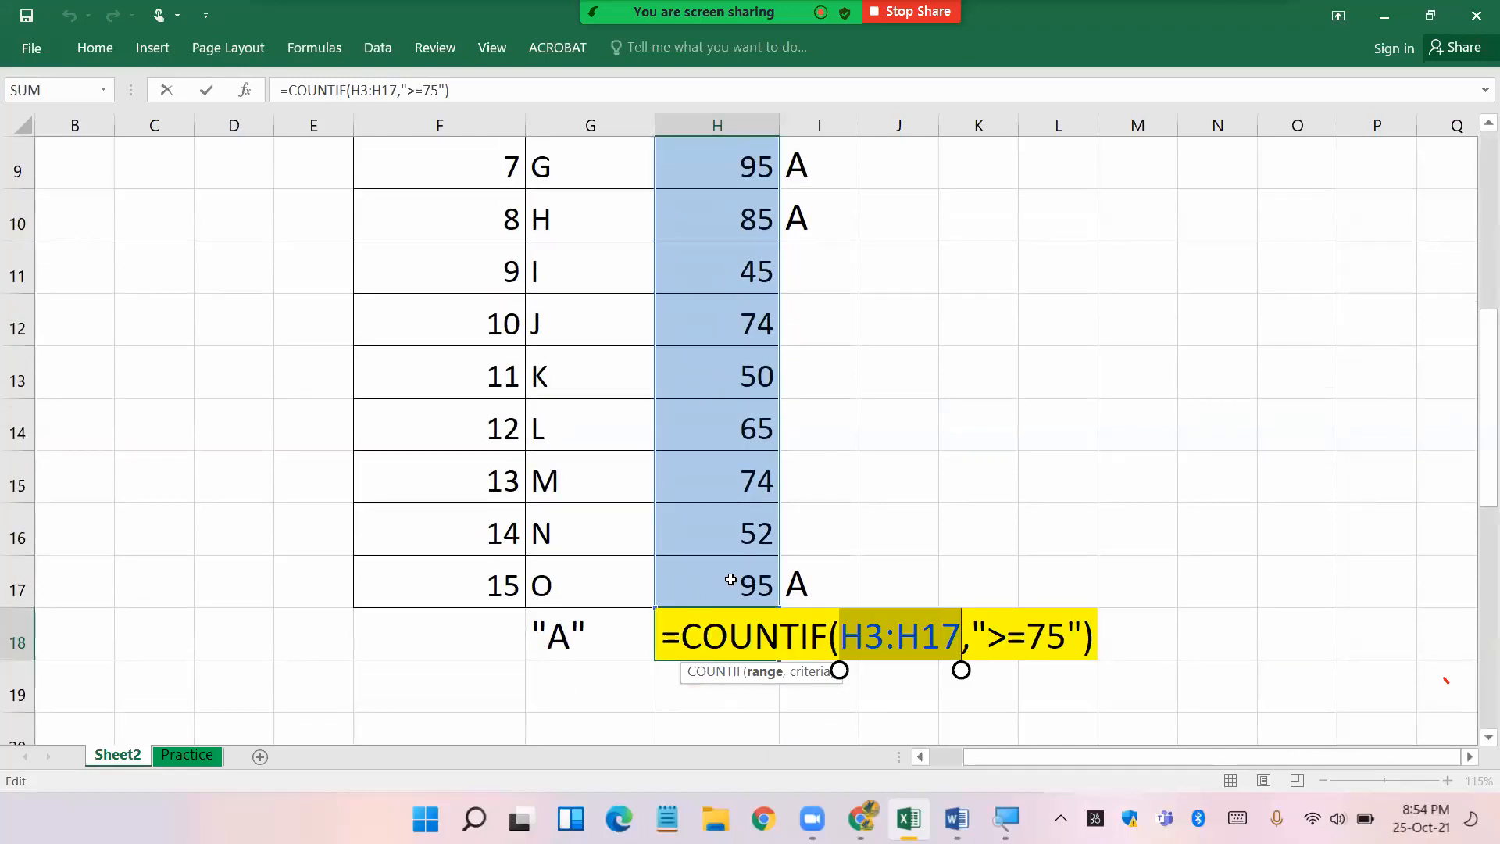
{"action": "scroll", "coordinate": [1148, 649], "scroll_direction": "down", "scroll_amount": 3}
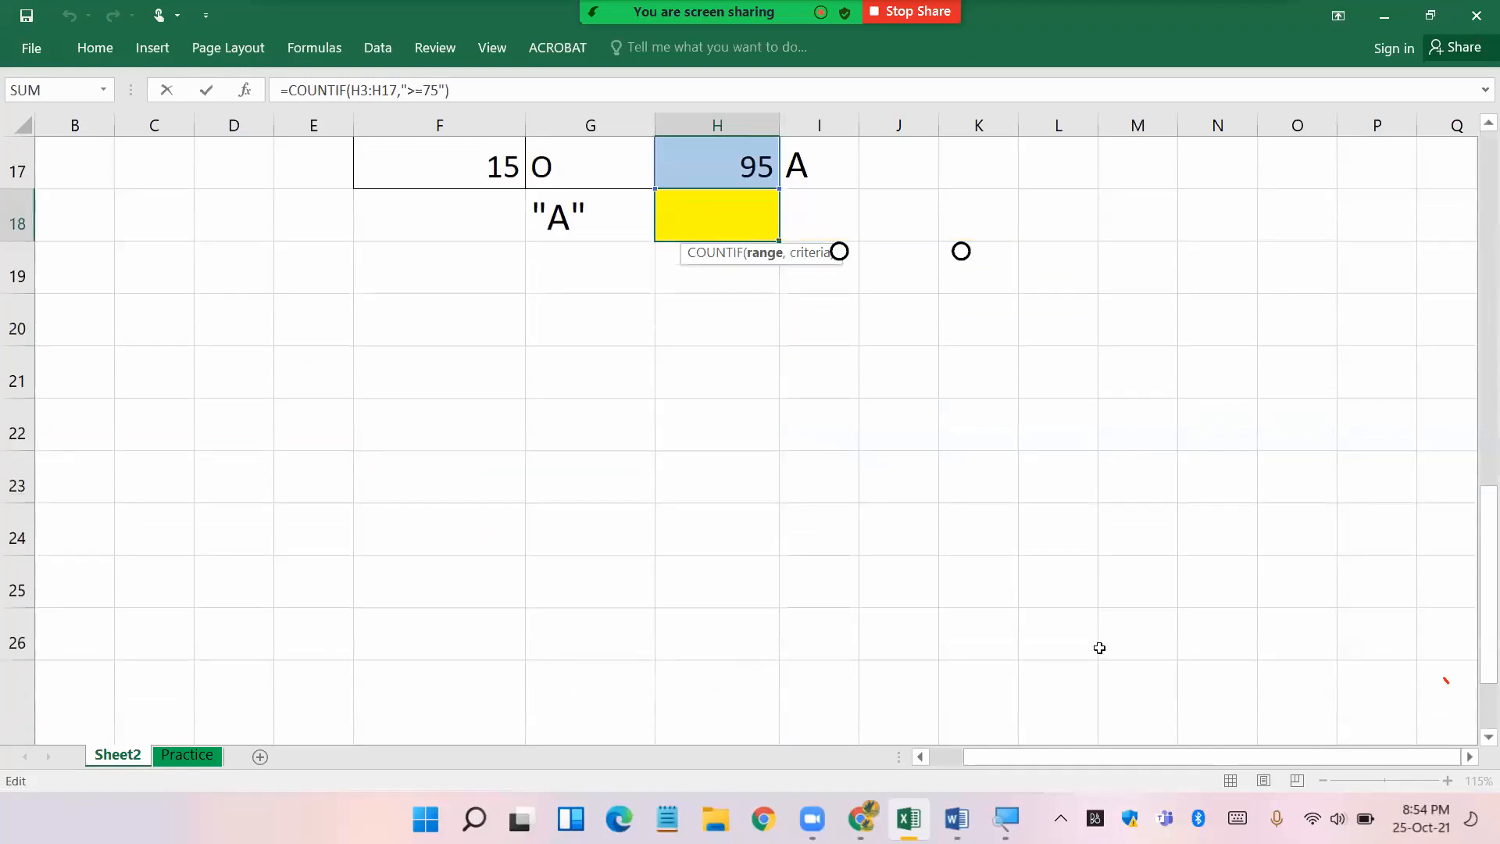
{"action": "scroll", "coordinate": [1099, 646], "scroll_direction": "up", "scroll_amount": 3}
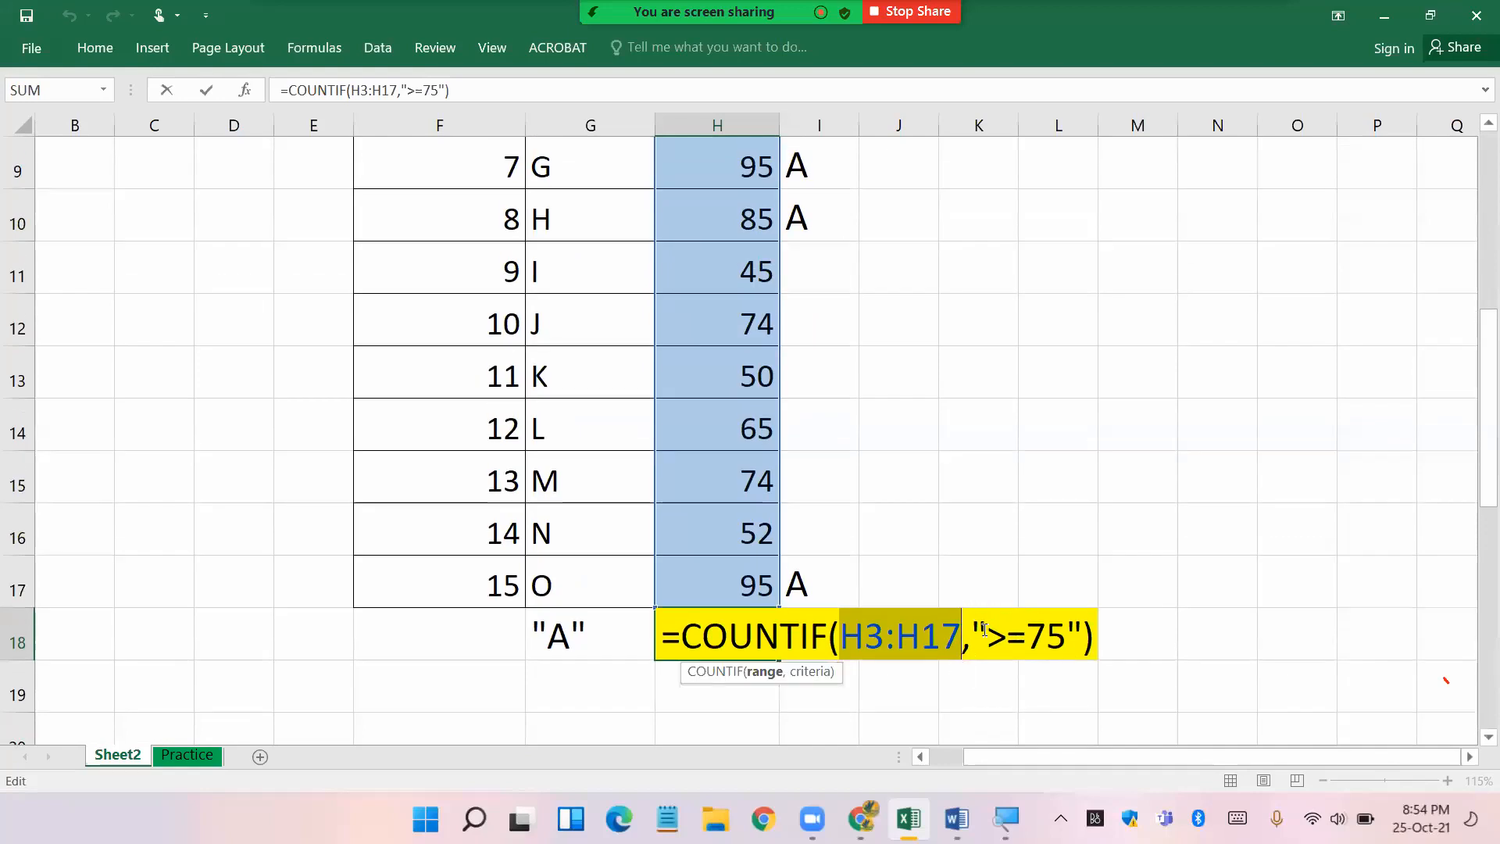
{"action": "left_click", "coordinate": [976, 630]}
{"action": "left_click_drag", "start_coordinate": [987, 637], "coordinate": [1065, 642]}
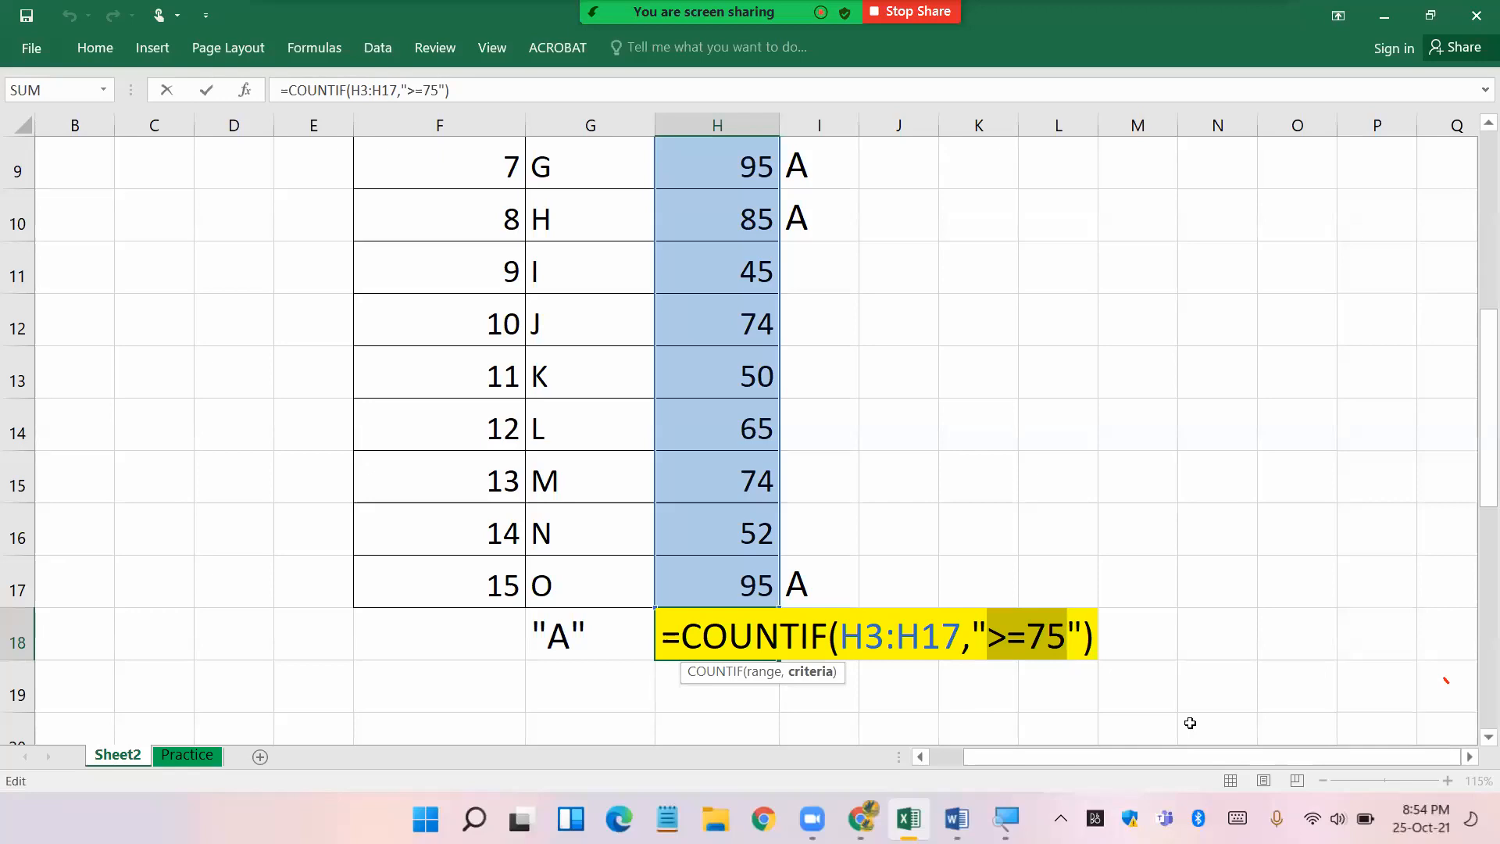
{"action": "key", "text": "Return"}
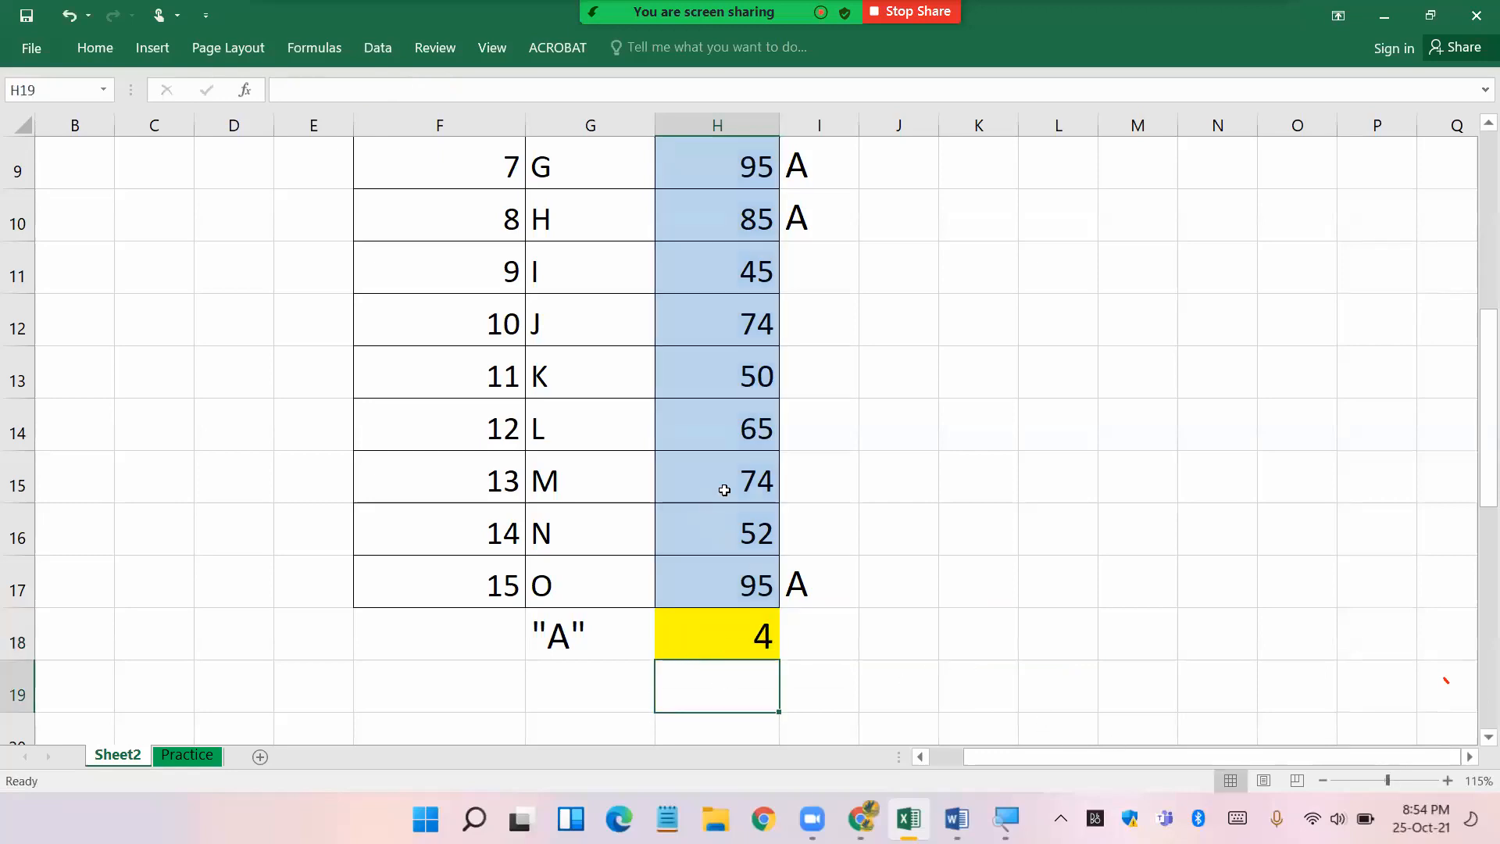
- Change the ICT marks in H15 to 75 and H11 to 90, then recheck the formula in H18
{"action": "left_click", "coordinate": [755, 476]}
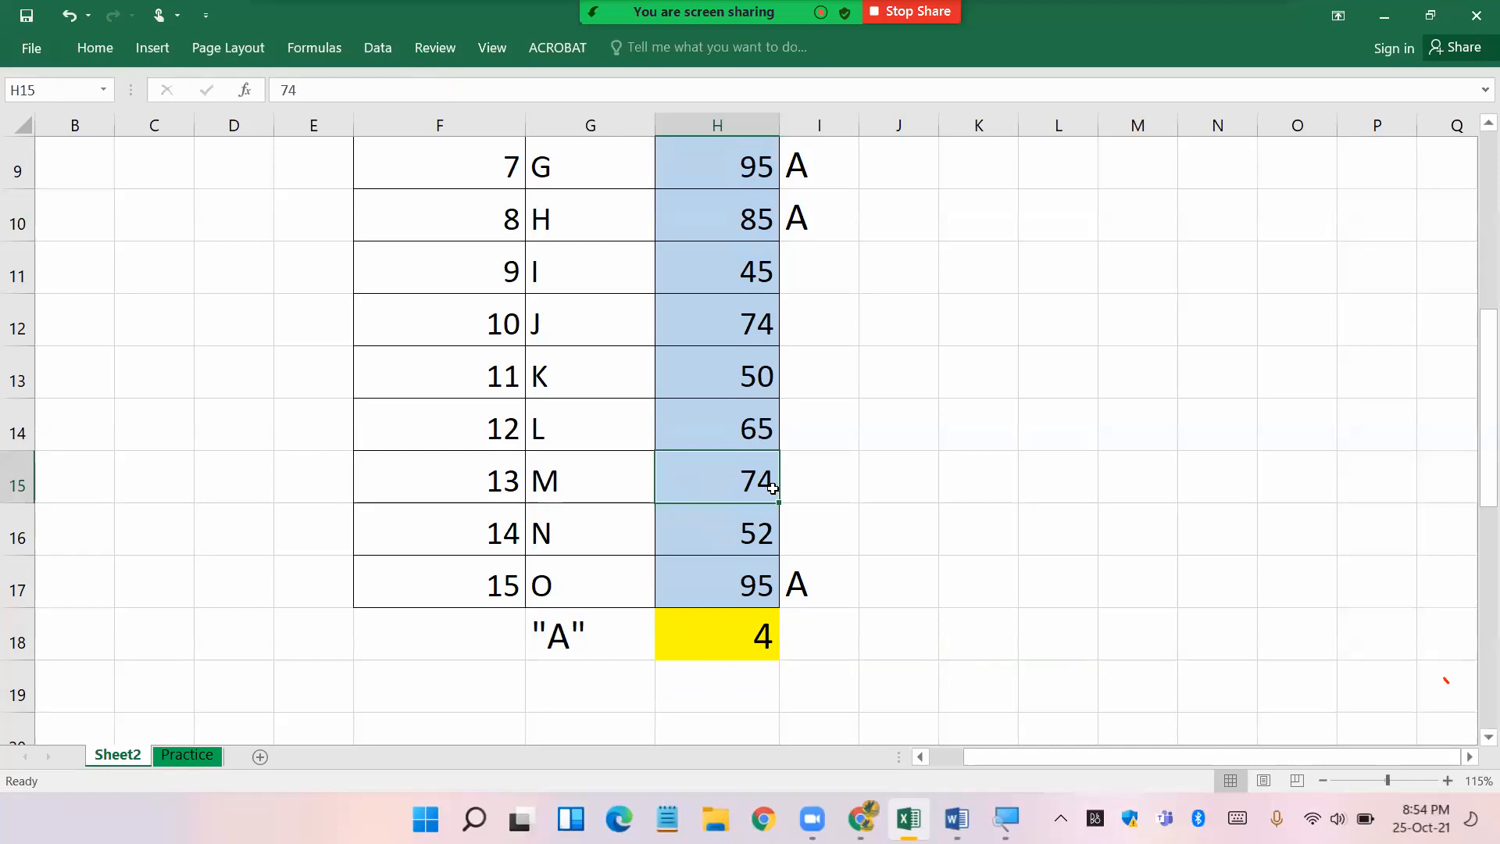
{"action": "type", "text": "75"}
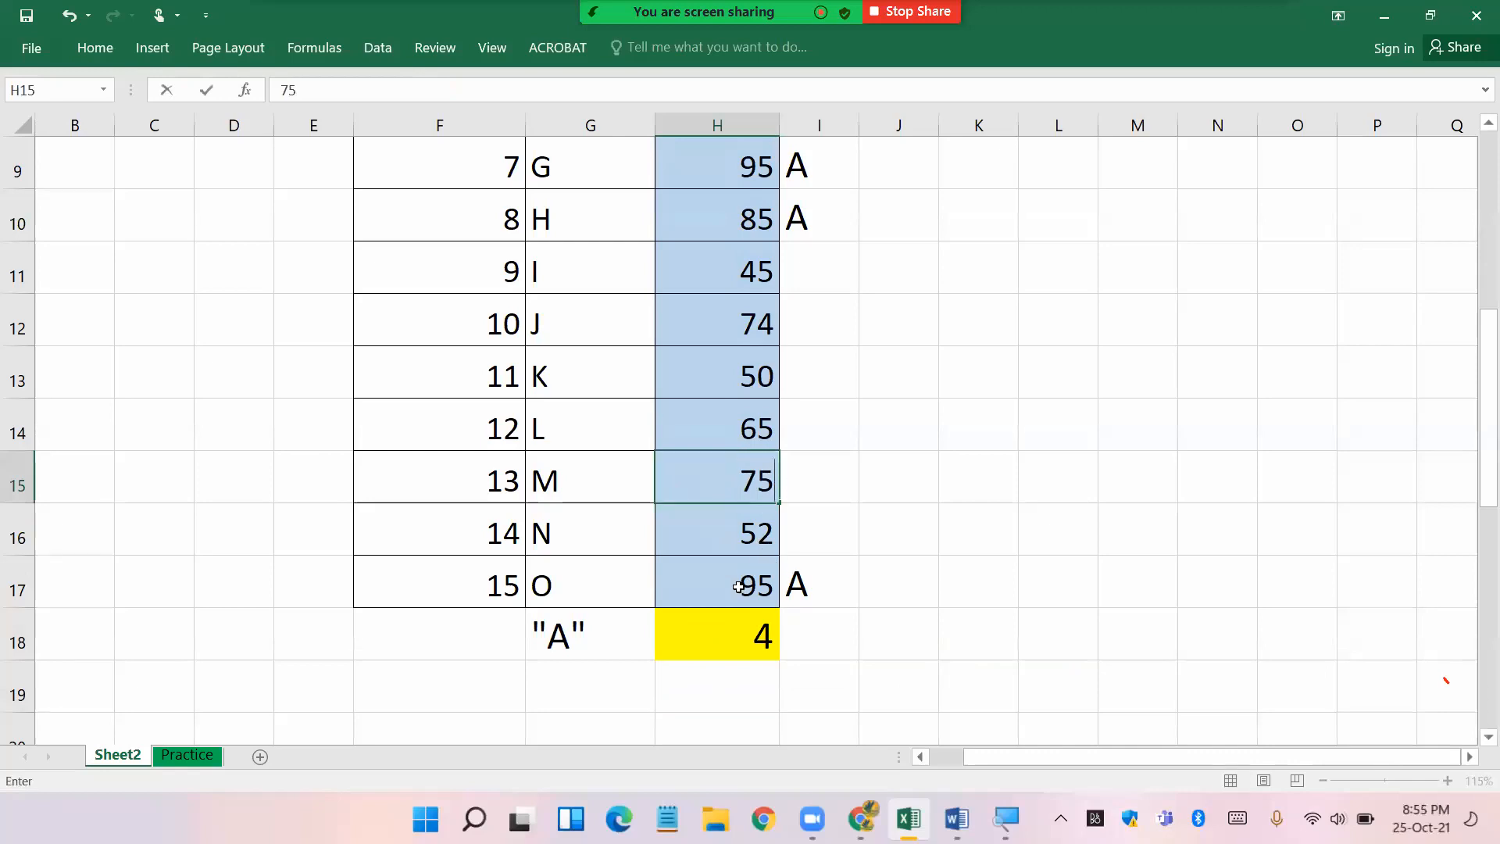
{"action": "key", "text": "Return"}
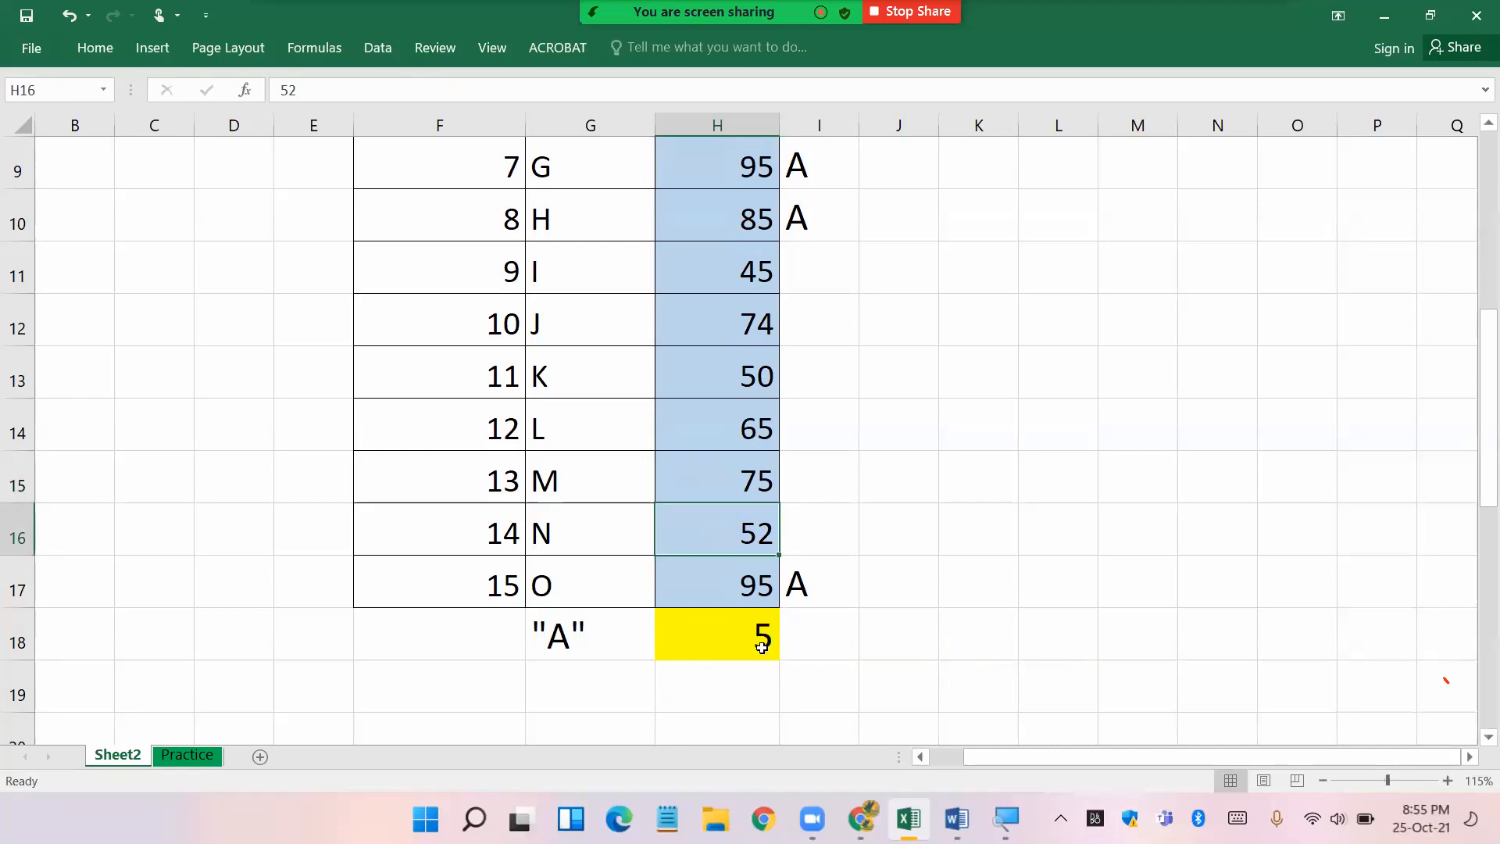
{"action": "left_click", "coordinate": [749, 275]}
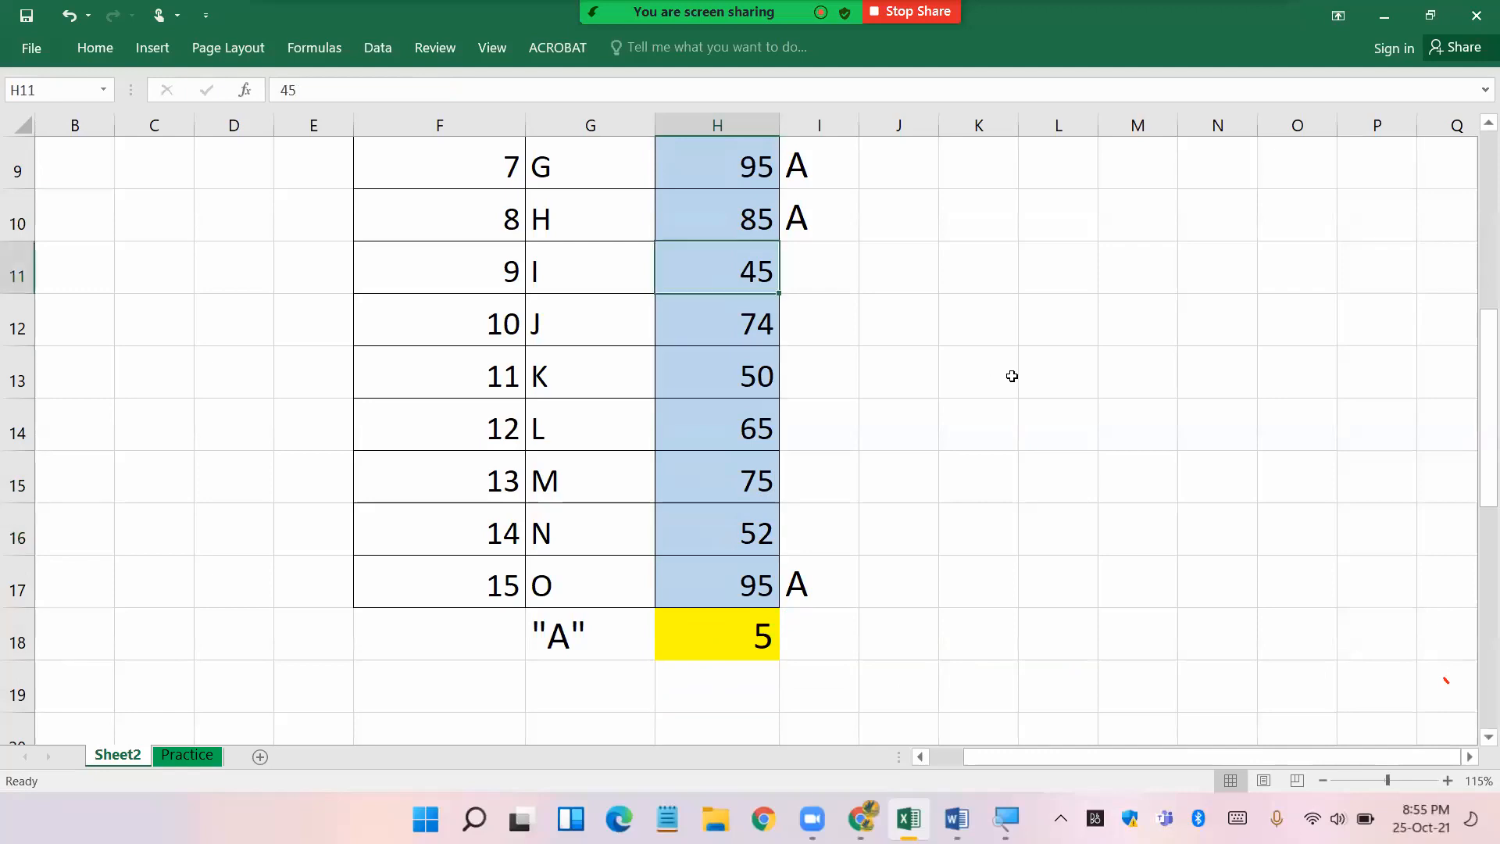
{"action": "type", "text": "90"}
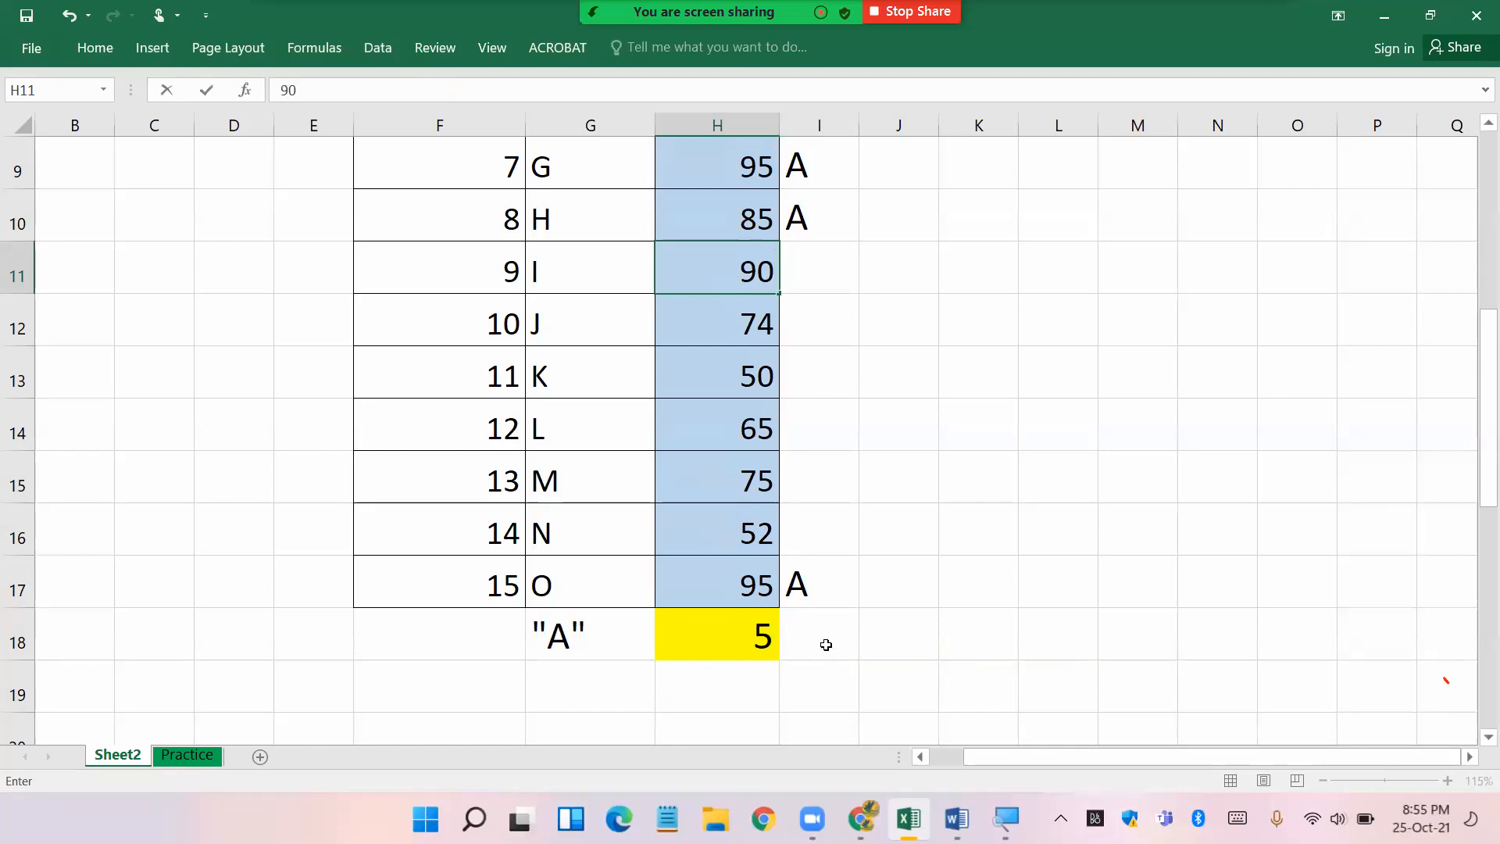
{"action": "key", "text": "Return"}
{"action": "double_click", "coordinate": [767, 633]}
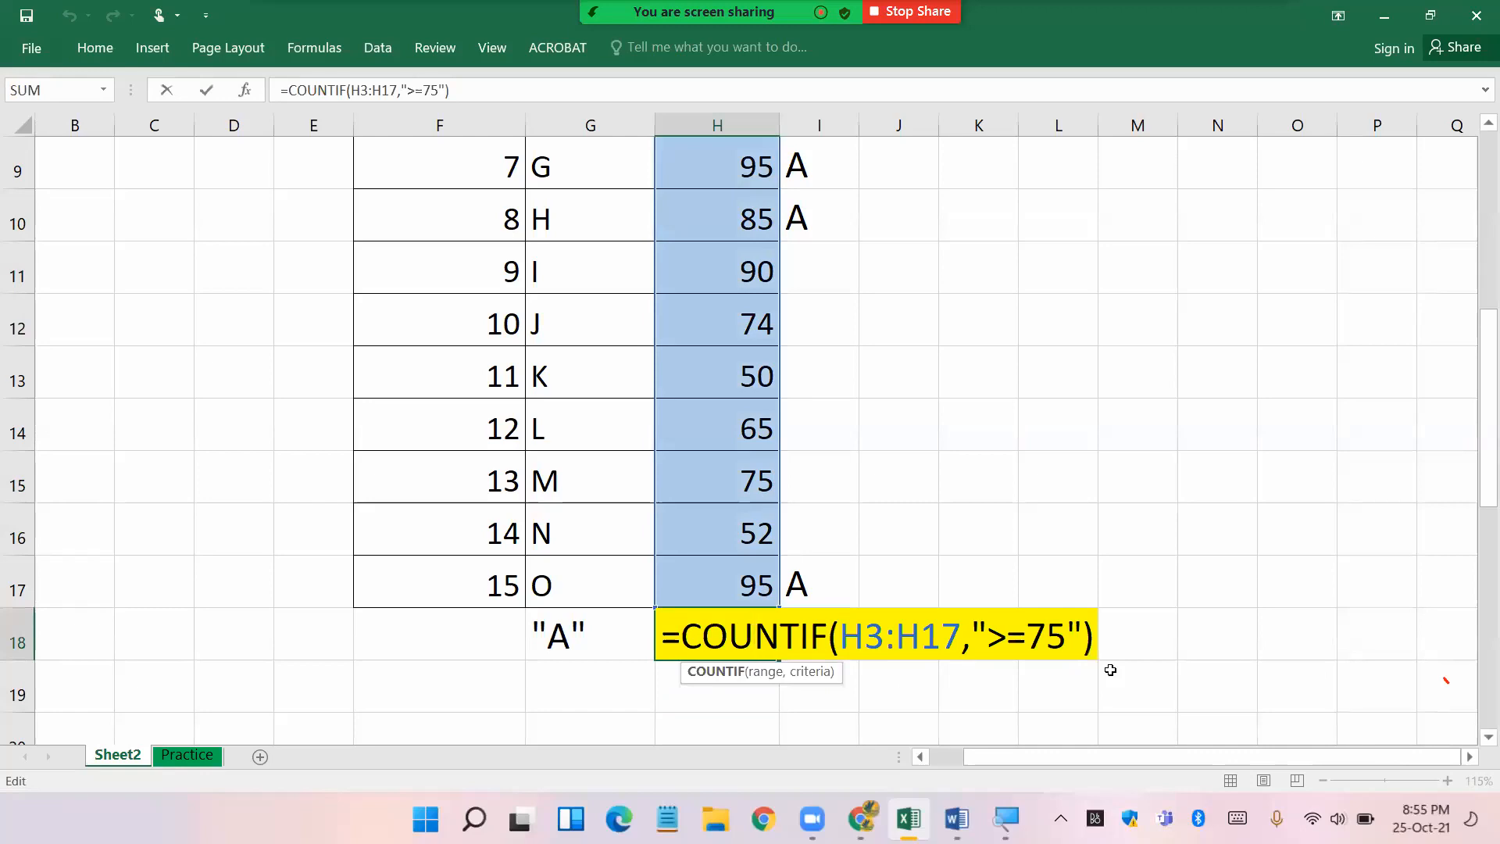
{"action": "key", "text": "Return"}
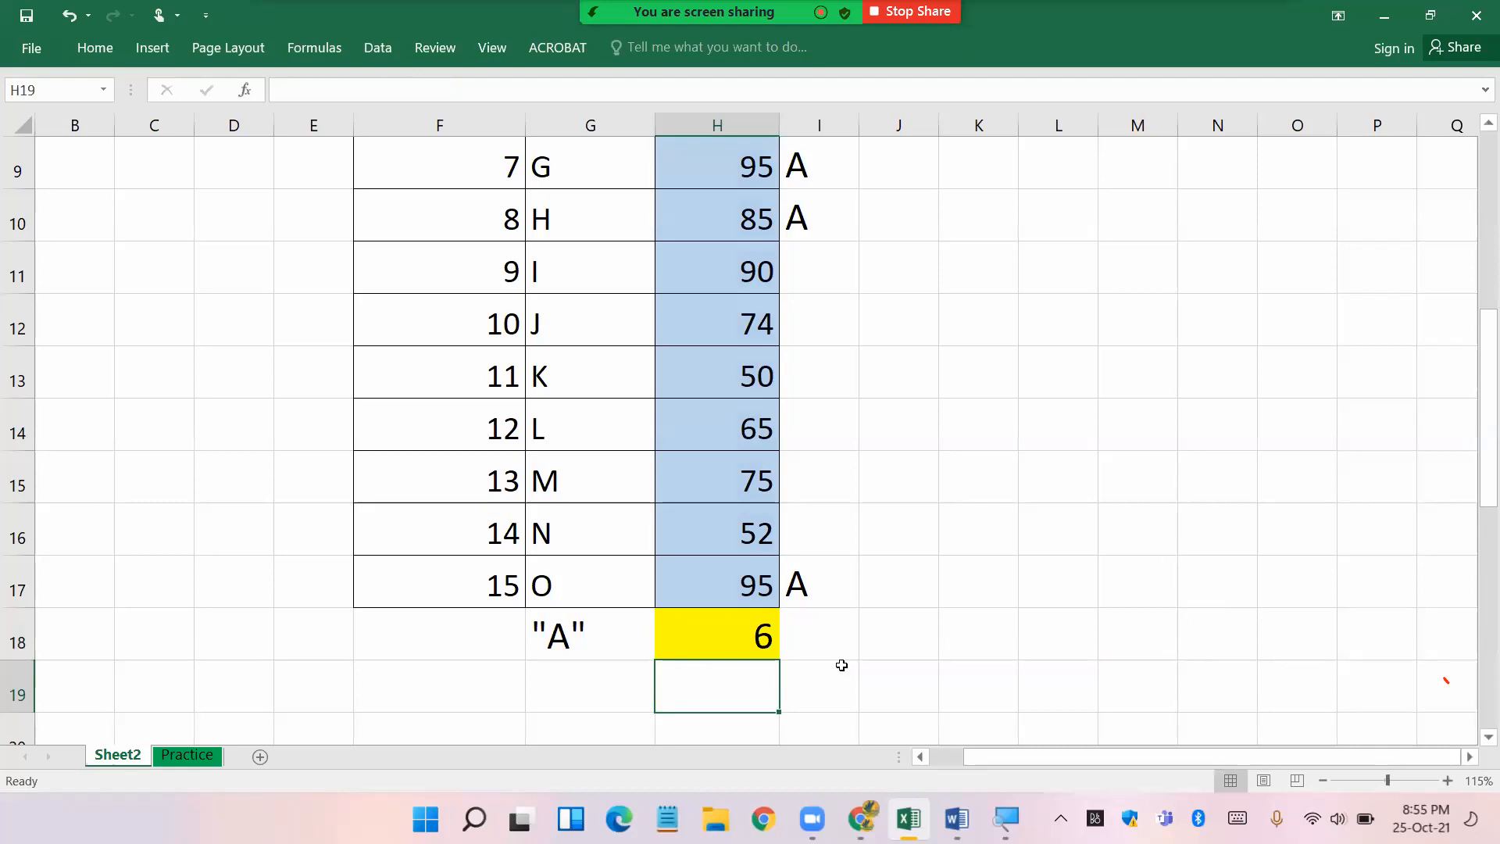
- Change the label in cell G18 to "W", keeping its quotation marks
{"action": "left_click", "coordinate": [577, 634]}
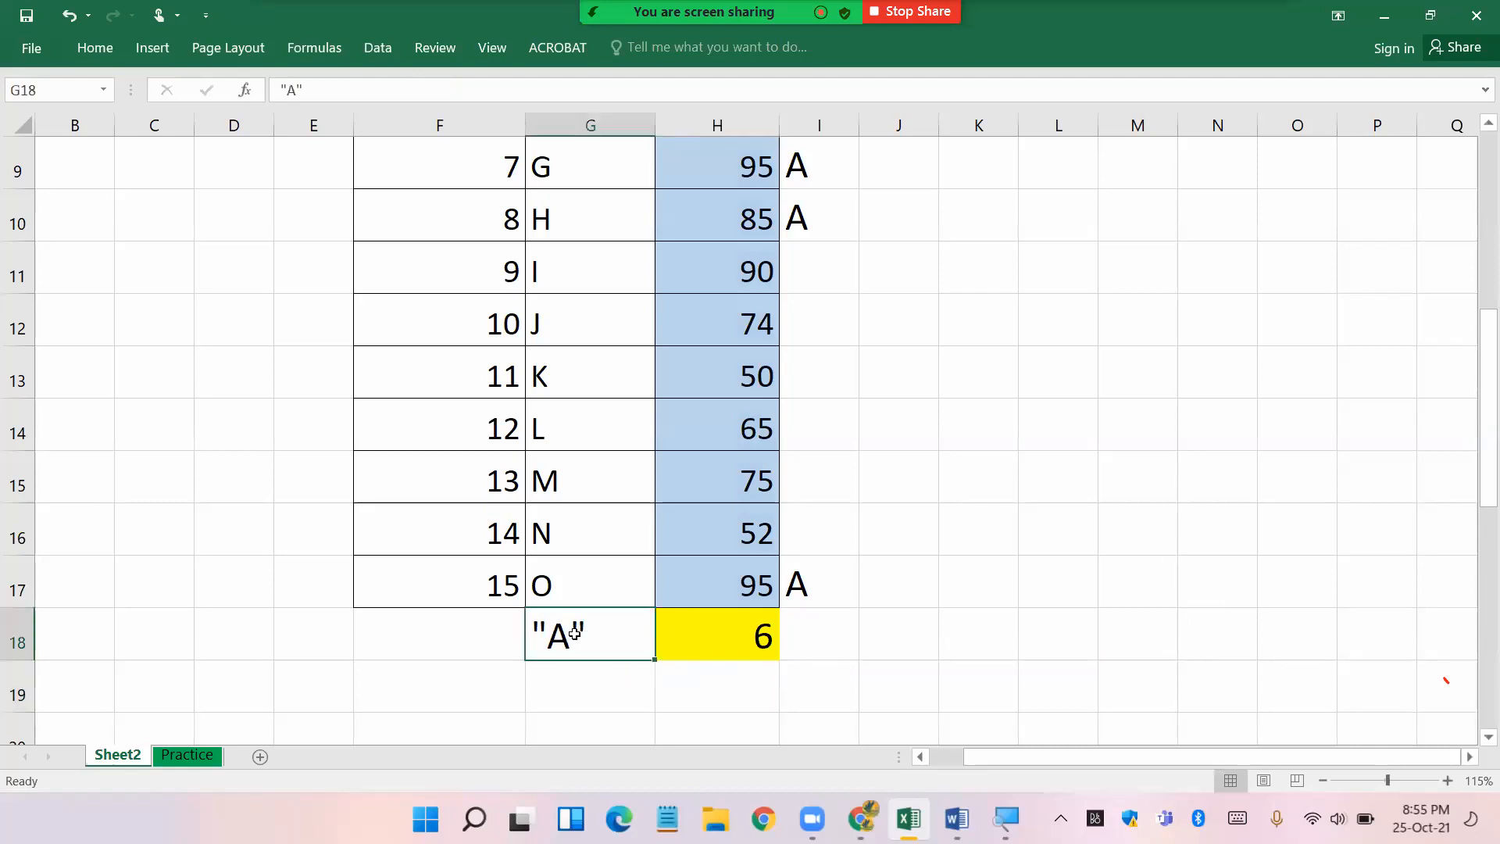
{"action": "double_click", "coordinate": [572, 638]}
{"action": "key", "text": "BackSpace"}
{"action": "type", "text": "3"}
{"action": "key", "text": "BackSpace"}
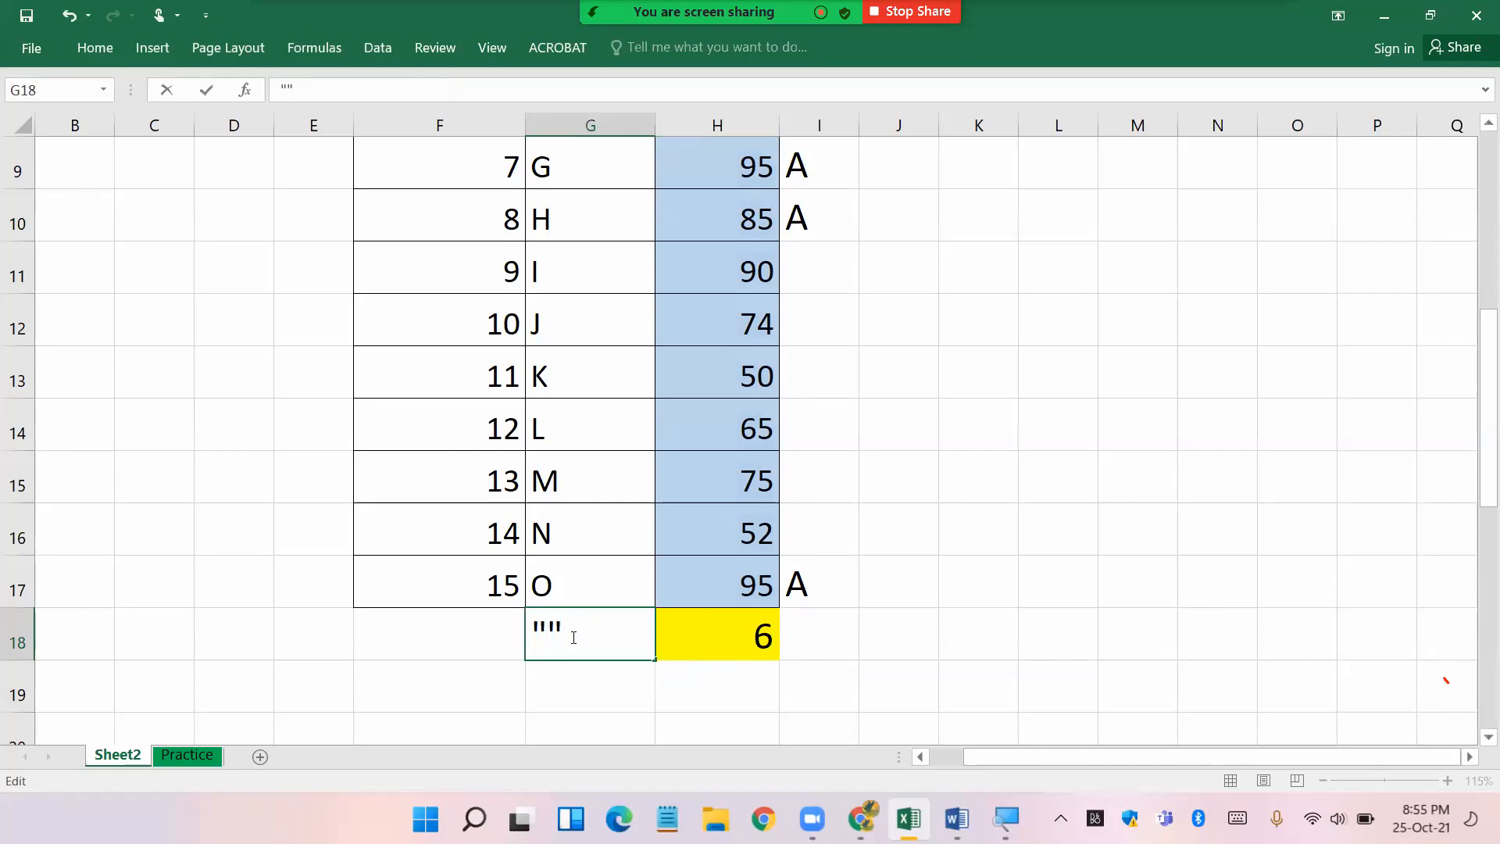
{"action": "type", "text": "W"}
{"action": "left_click", "coordinate": [950, 648]}
- Delete the whole COUNTIF formula from the yellow cell H18
{"action": "left_click", "coordinate": [729, 636]}
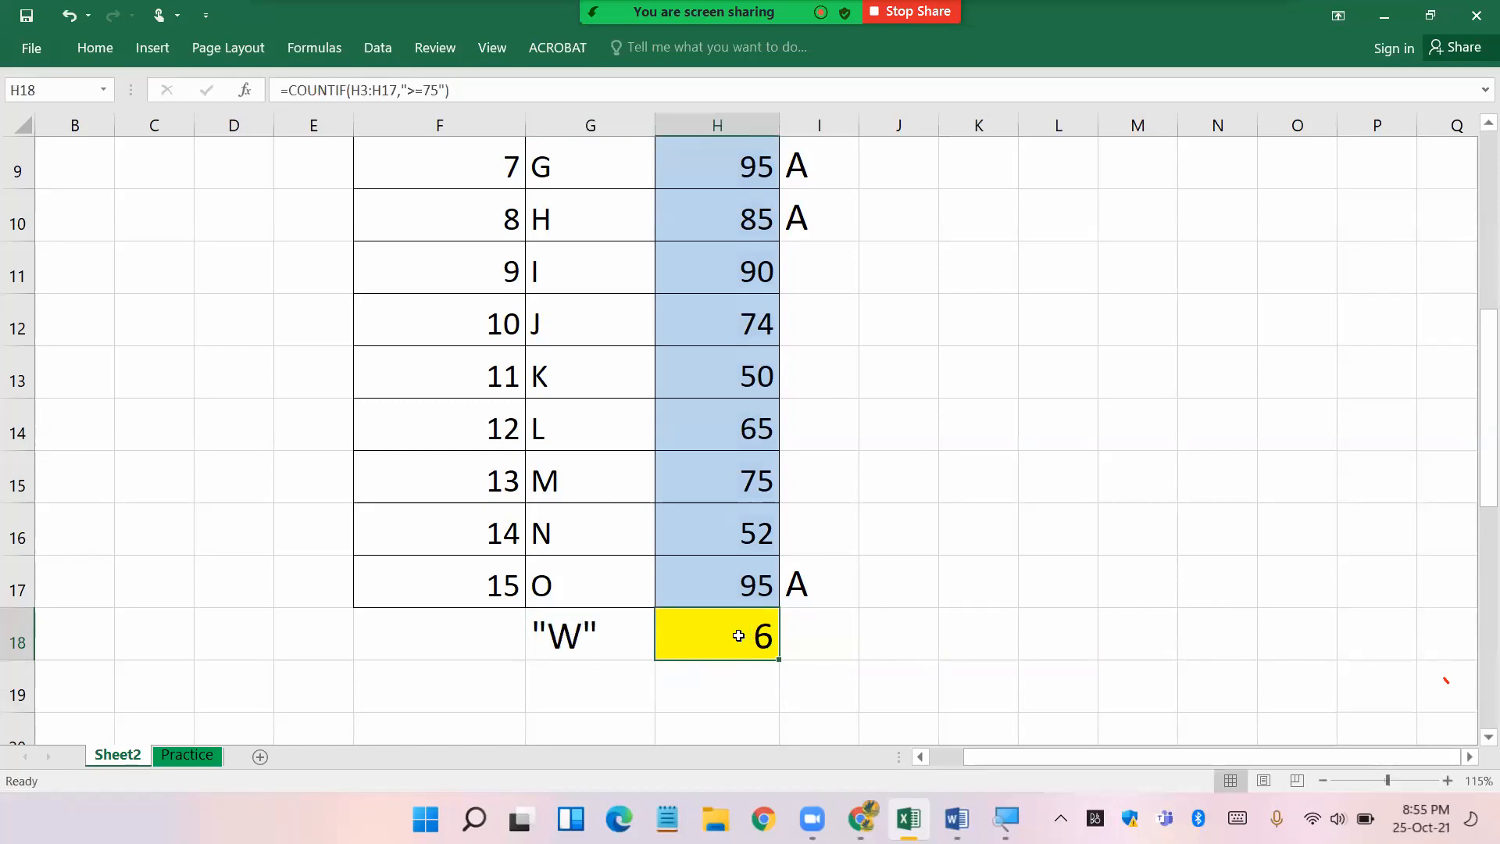
{"action": "double_click", "coordinate": [738, 635]}
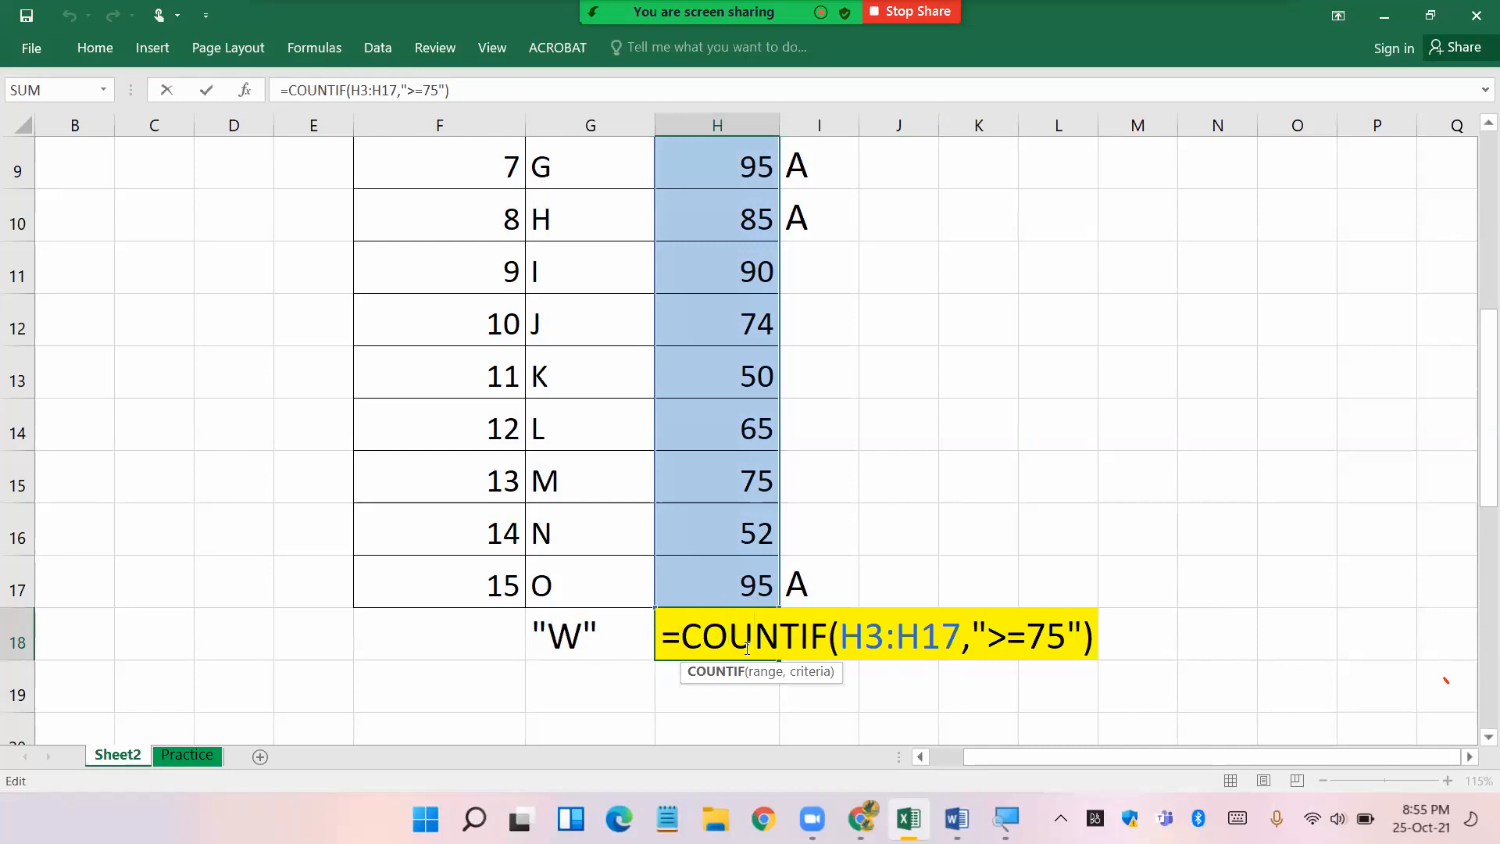
{"action": "left_click_drag", "start_coordinate": [663, 637], "coordinate": [1123, 641]}
{"action": "key", "text": "BackSpace"}
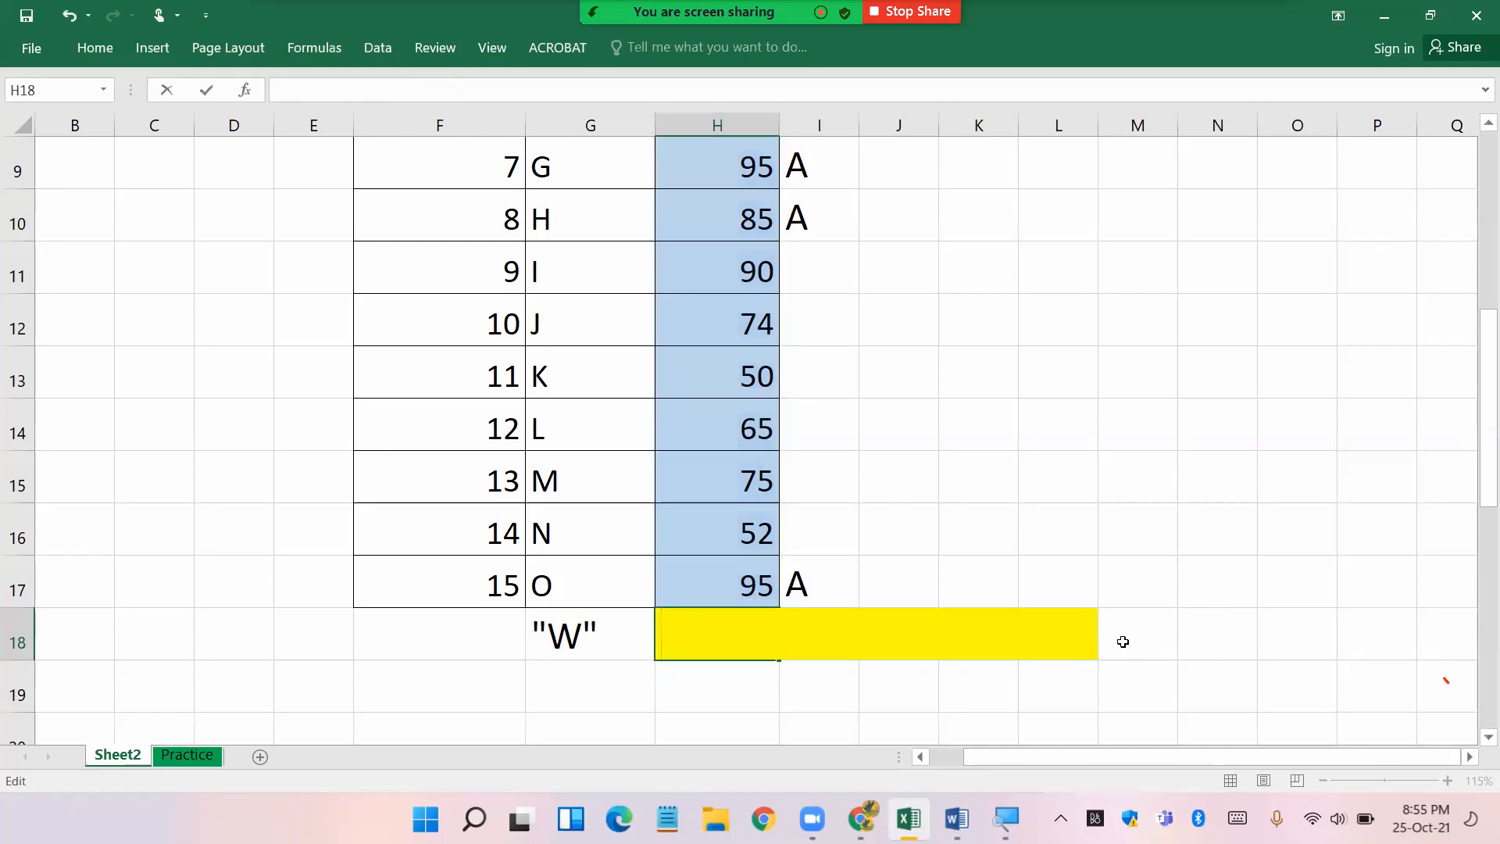
{"action": "left_click", "coordinate": [998, 568]}
- Change the ICT marks in H17 to 34 and H11 to 28
{"action": "scroll", "coordinate": [882, 479], "scroll_direction": "up", "scroll_amount": 3}
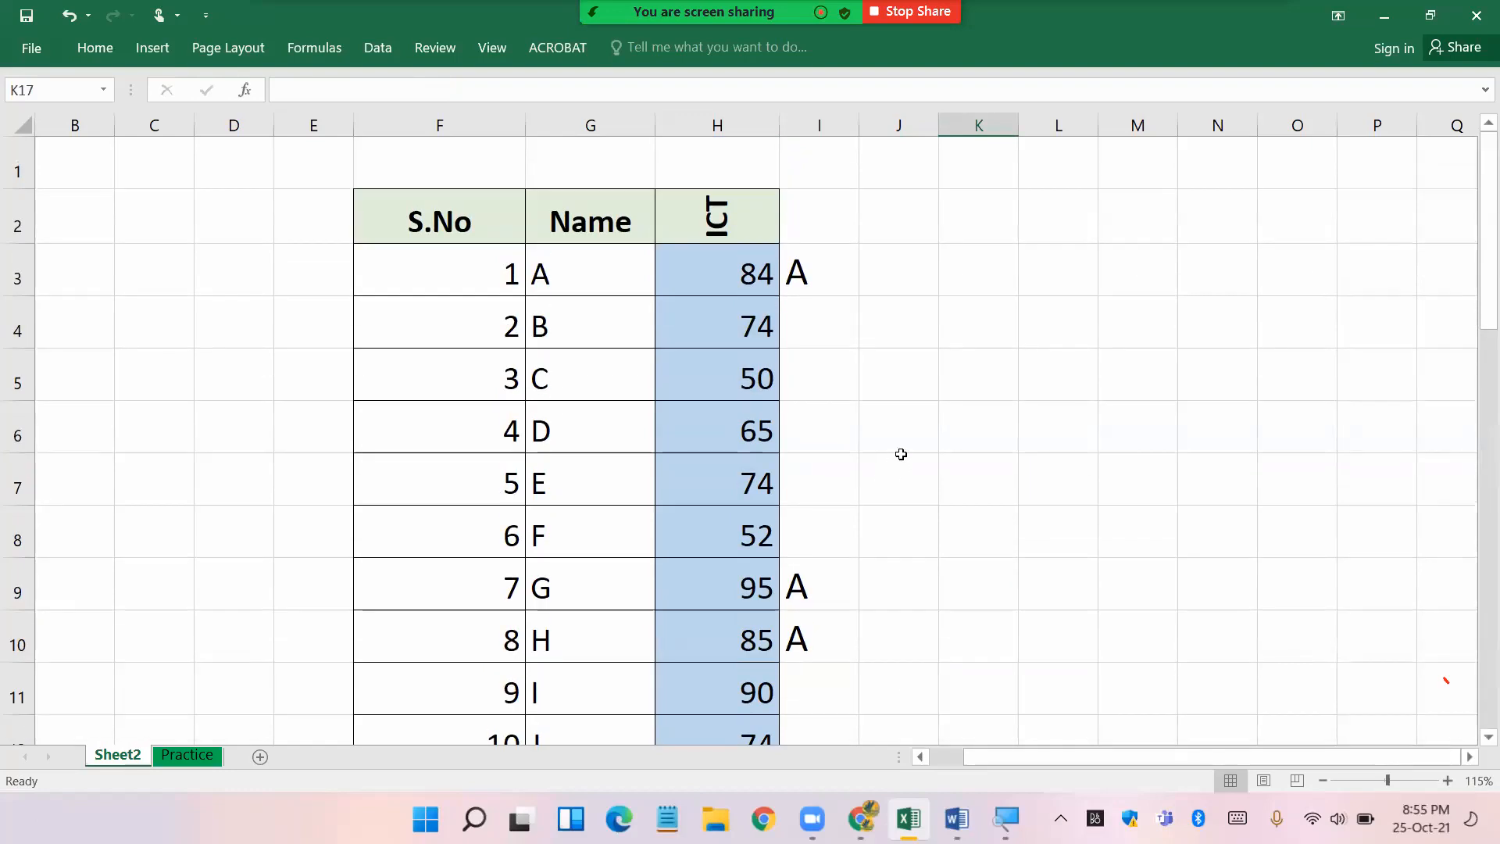
{"action": "scroll", "coordinate": [871, 450], "scroll_direction": "down", "scroll_amount": 3}
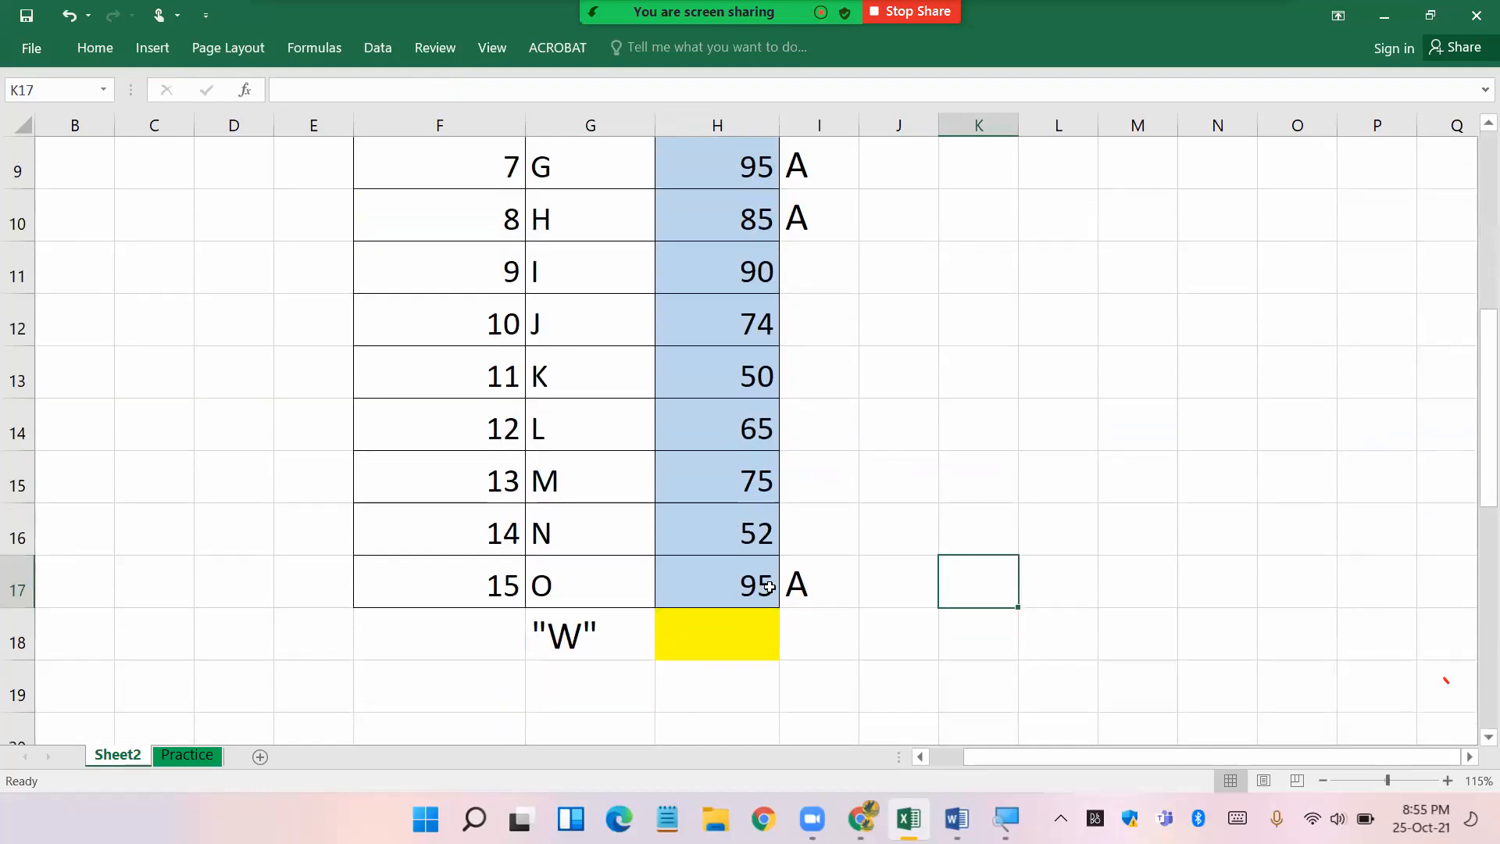
{"action": "left_click", "coordinate": [738, 588]}
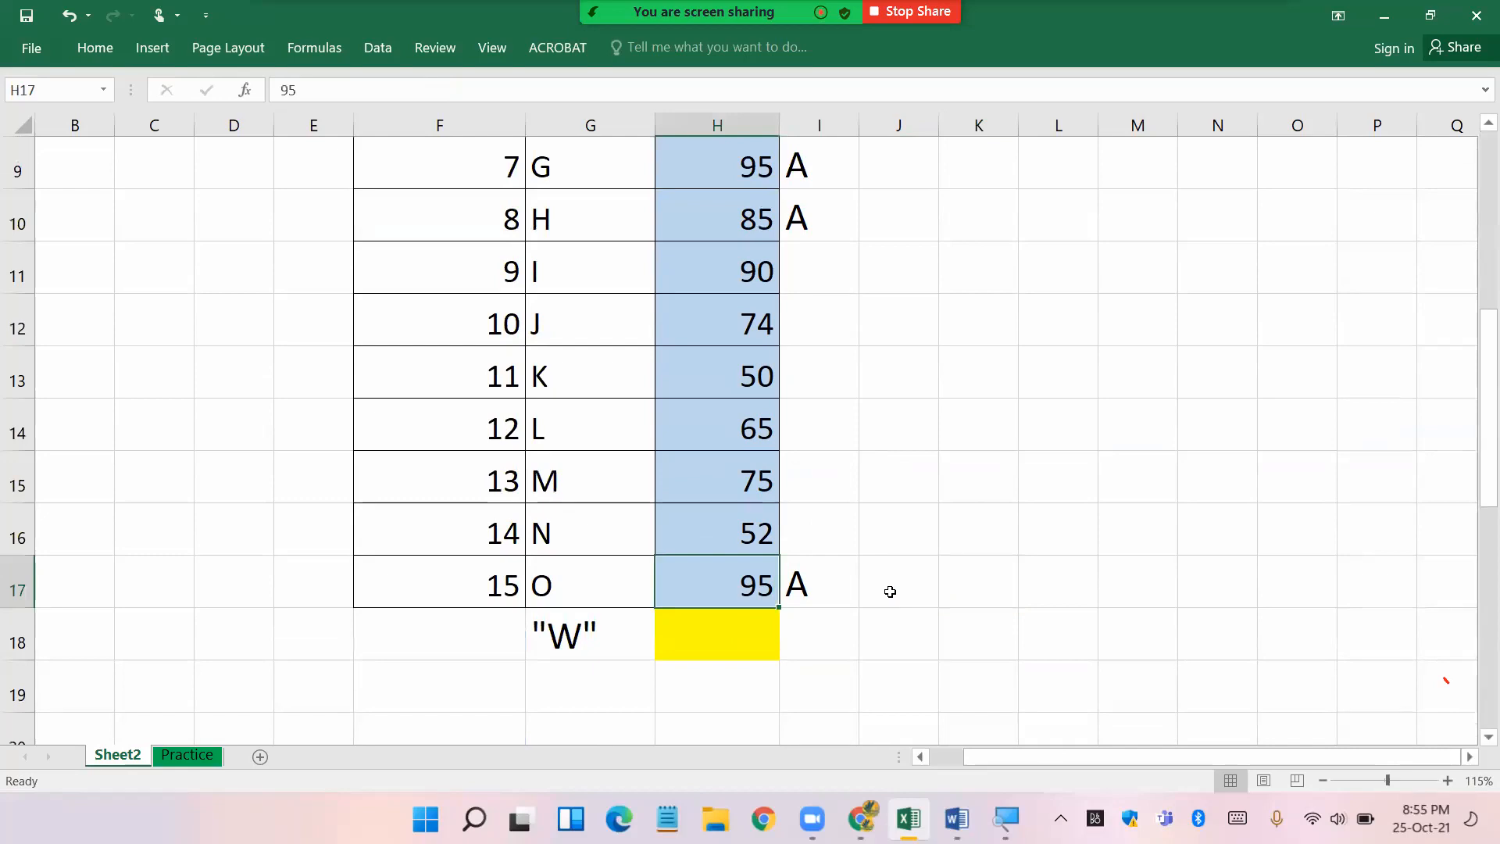
{"action": "type", "text": "34"}
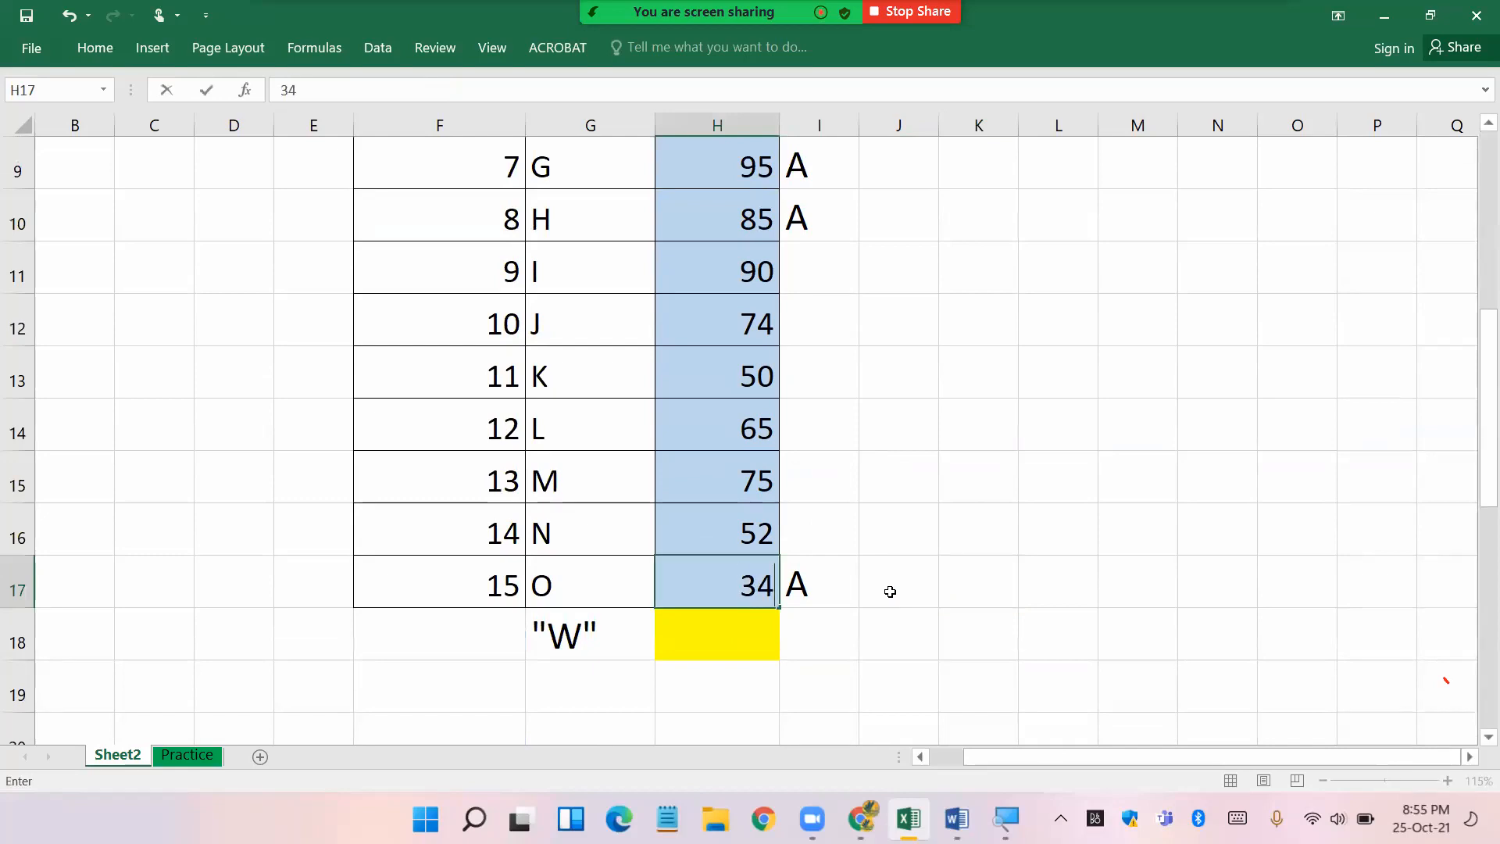
{"action": "left_click", "coordinate": [961, 511]}
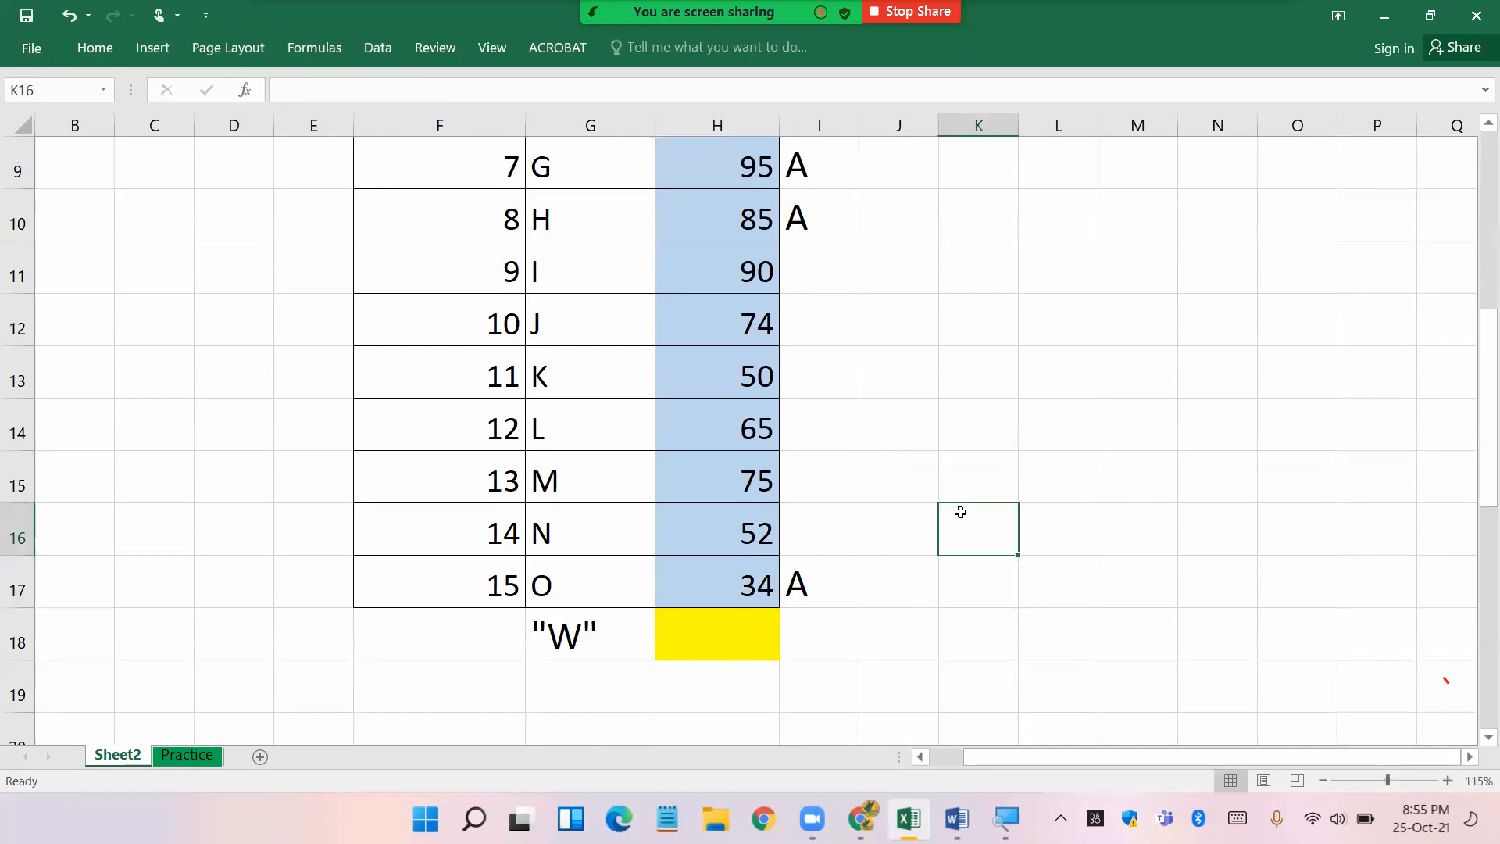
{"action": "left_click", "coordinate": [762, 272]}
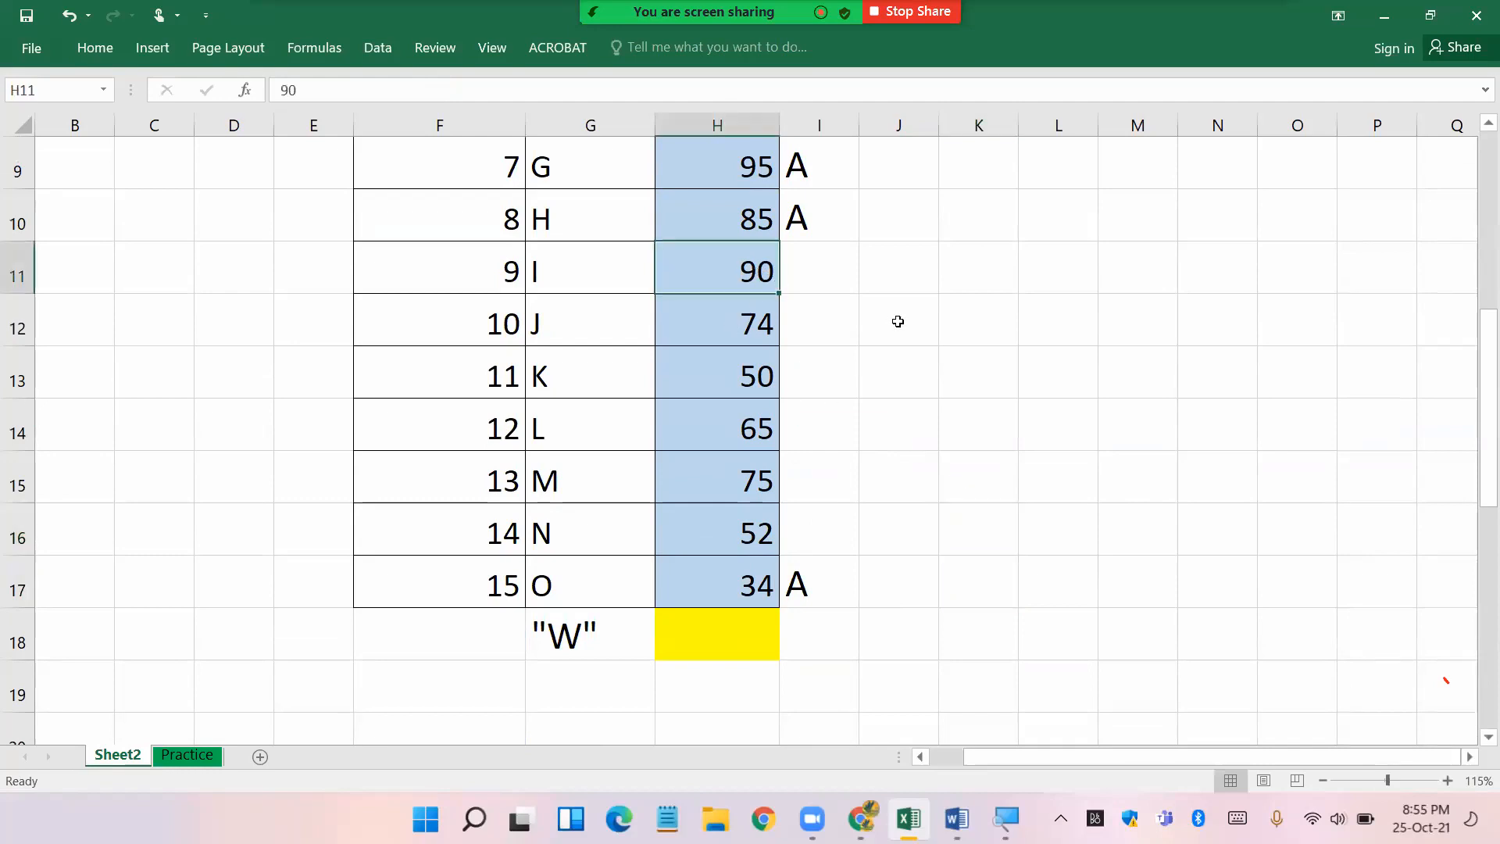
{"action": "type", "text": "28"}
{"action": "key", "text": "Return"}
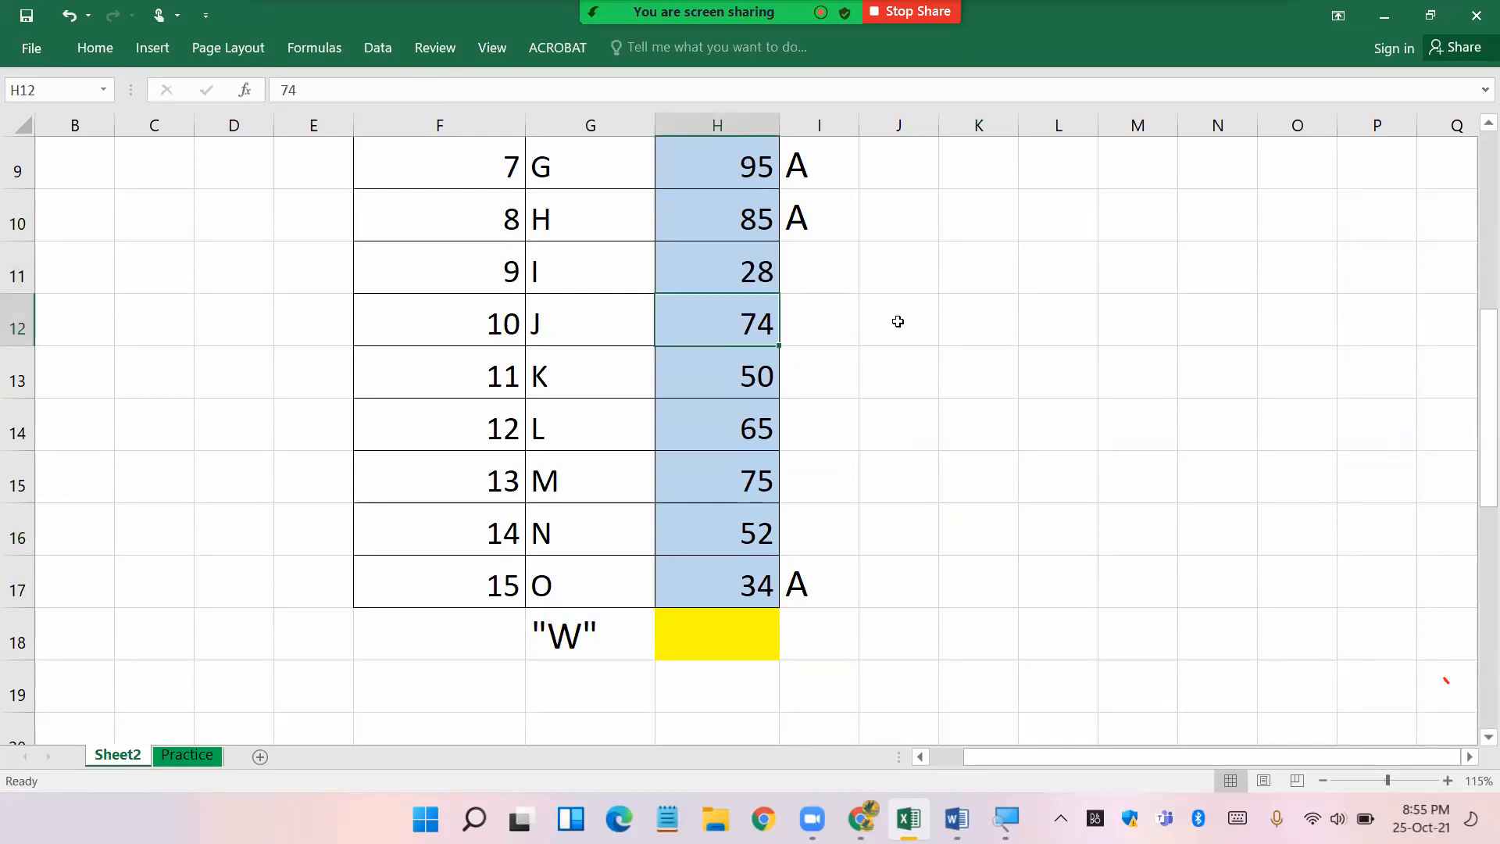
{"action": "left_click", "coordinate": [730, 269]}
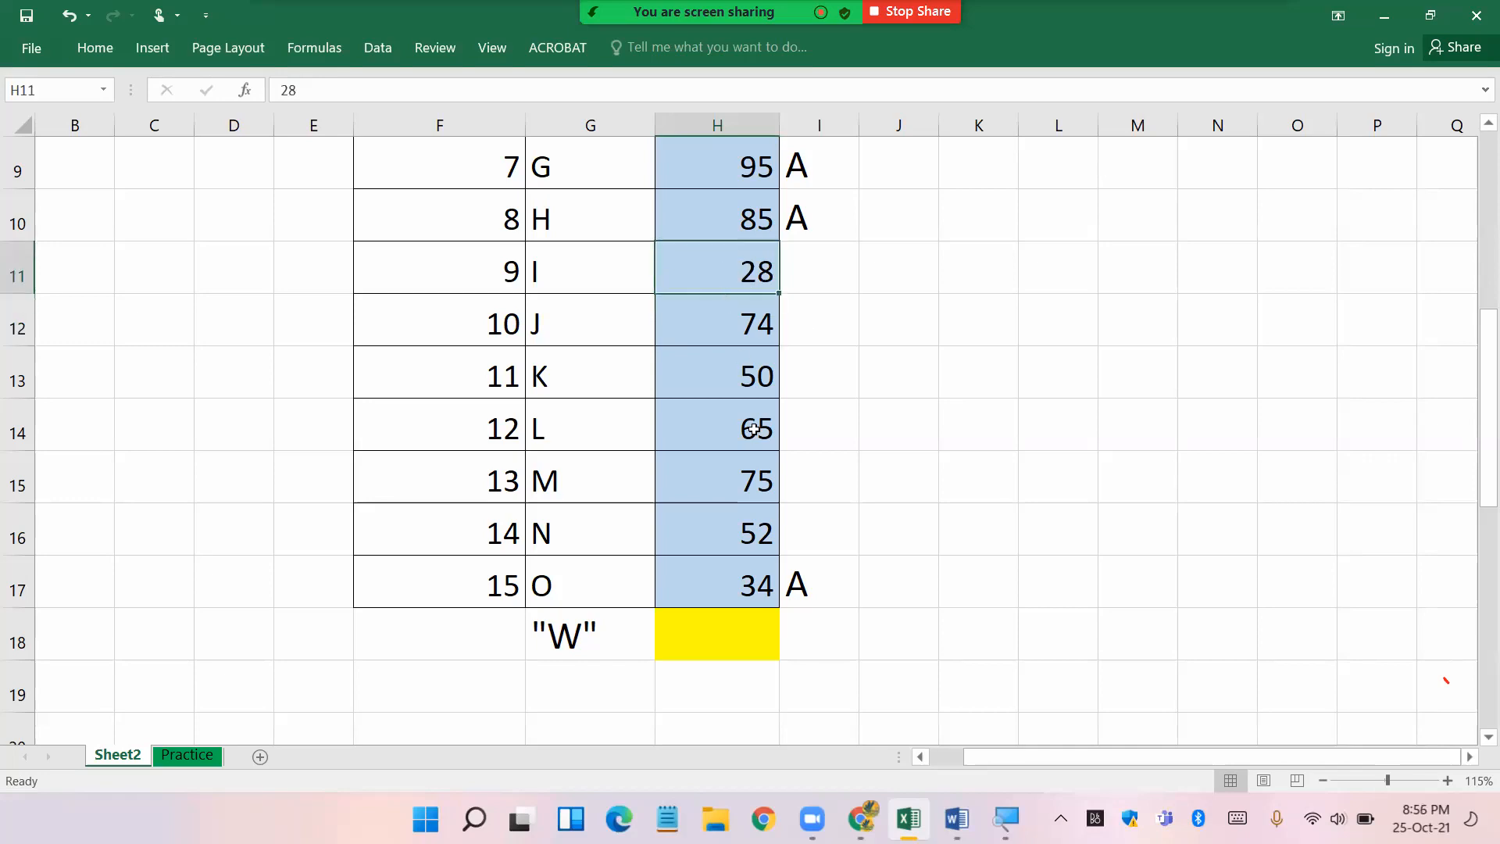
{"action": "left_click", "coordinate": [754, 582]}
{"action": "left_click", "coordinate": [763, 630]}
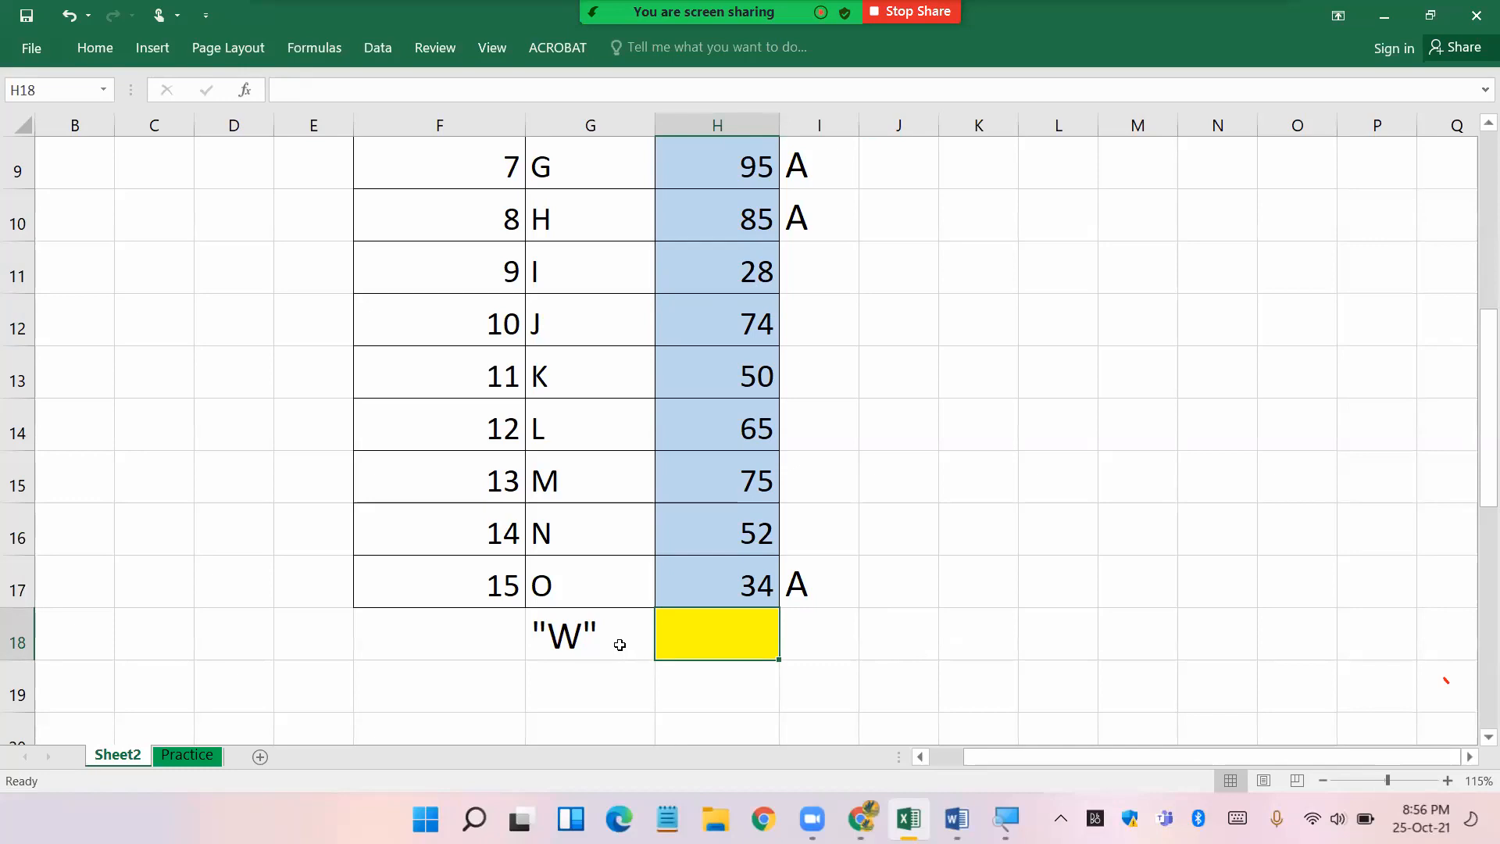
- Start a COUNTIF formula in the yellow cell H18 with the ICT marks H3:H17 as its range
{"action": "left_click", "coordinate": [945, 659]}
{"action": "left_click", "coordinate": [813, 650]}
{"action": "left_click", "coordinate": [717, 640]}
{"action": "type", "text": "="}
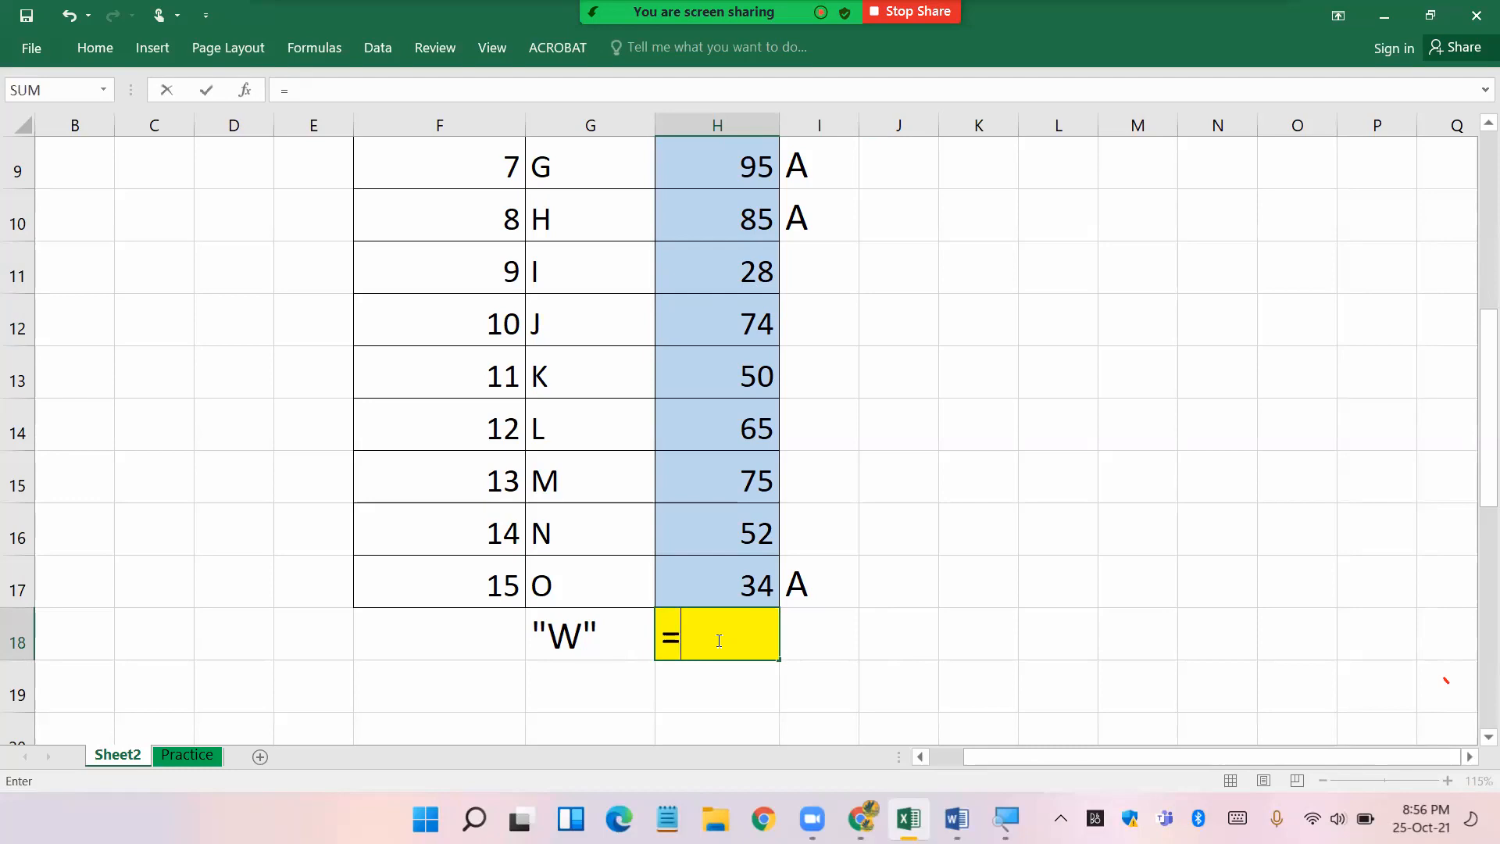
{"action": "type", "text": "COUNT"}
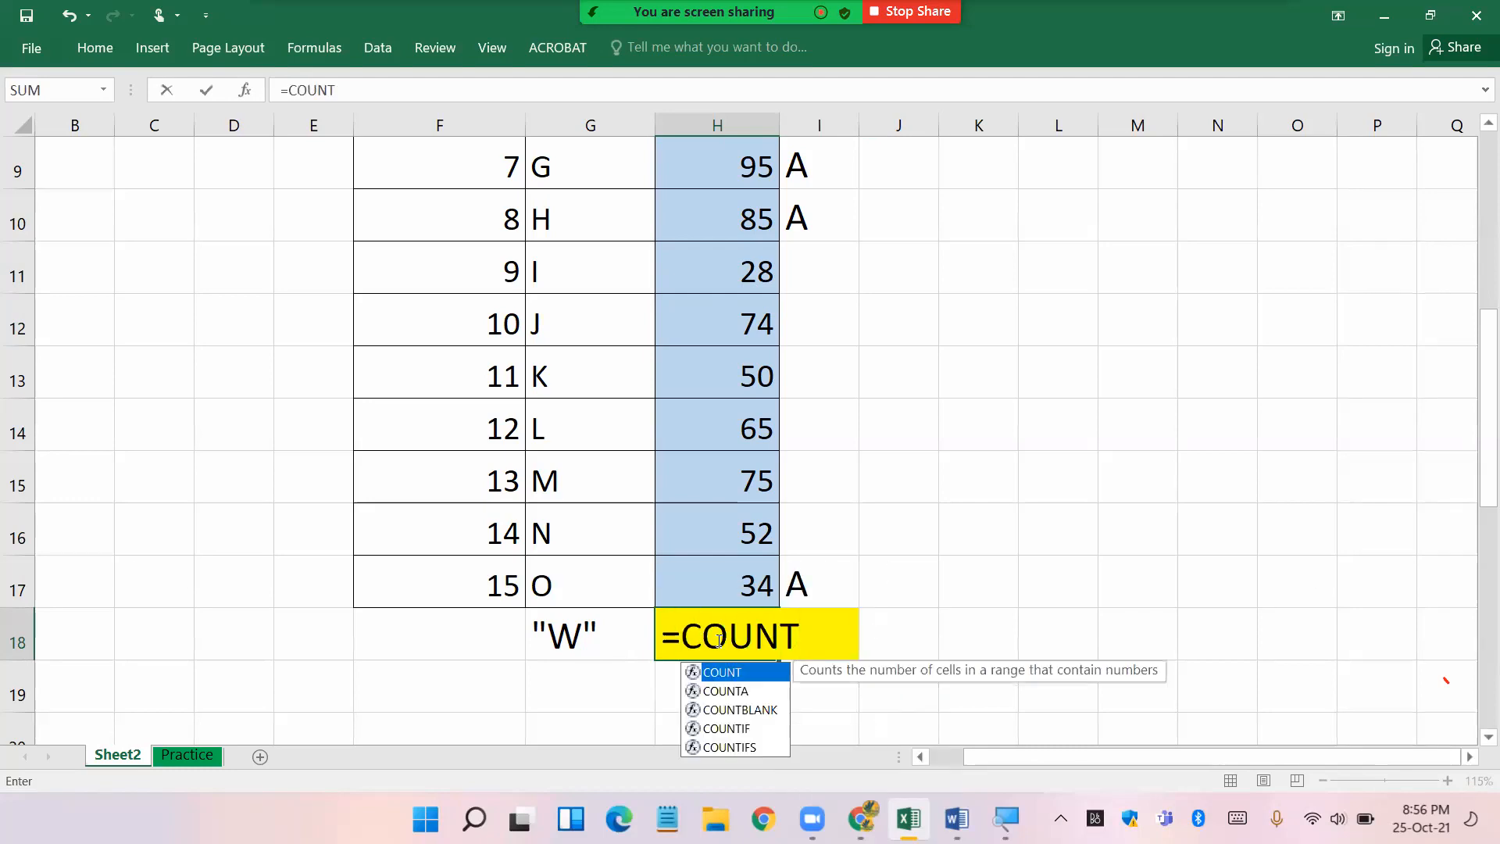
{"action": "type", "text": "IF"}
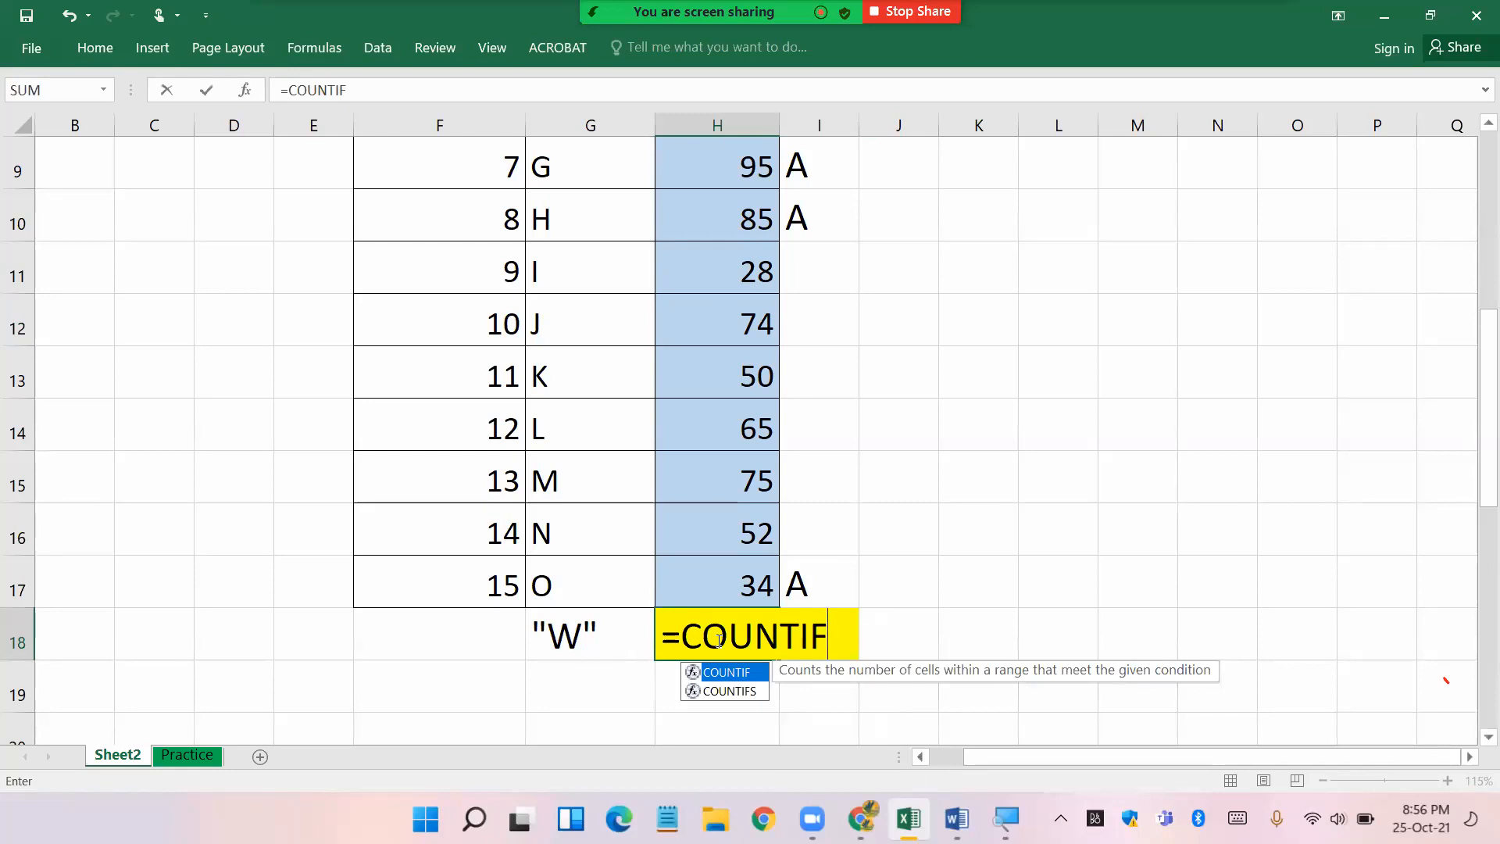
{"action": "type", "text": "("}
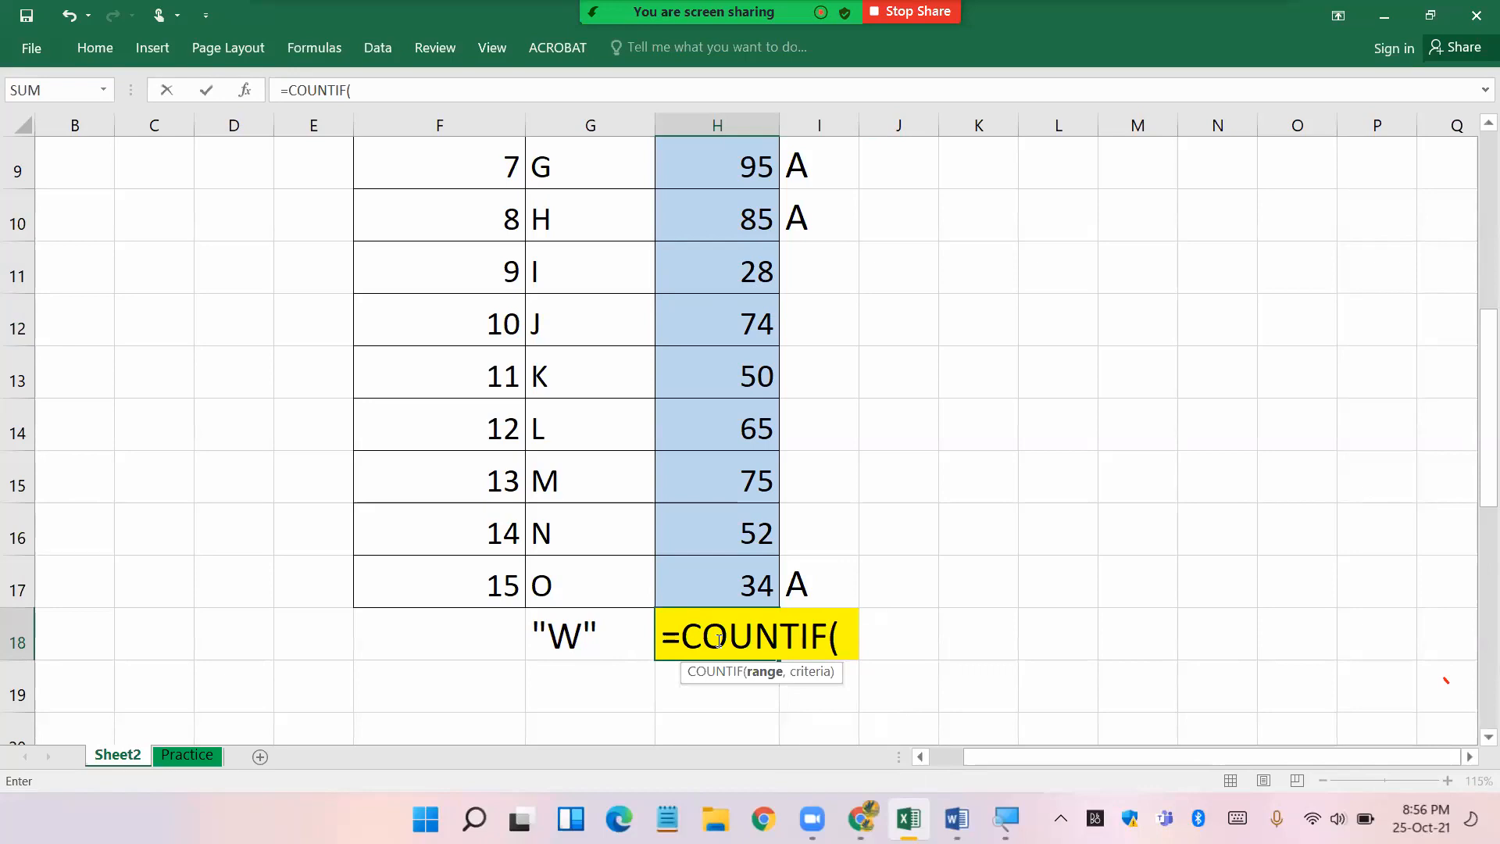
{"action": "scroll", "coordinate": [881, 570], "scroll_direction": "up", "scroll_amount": 3}
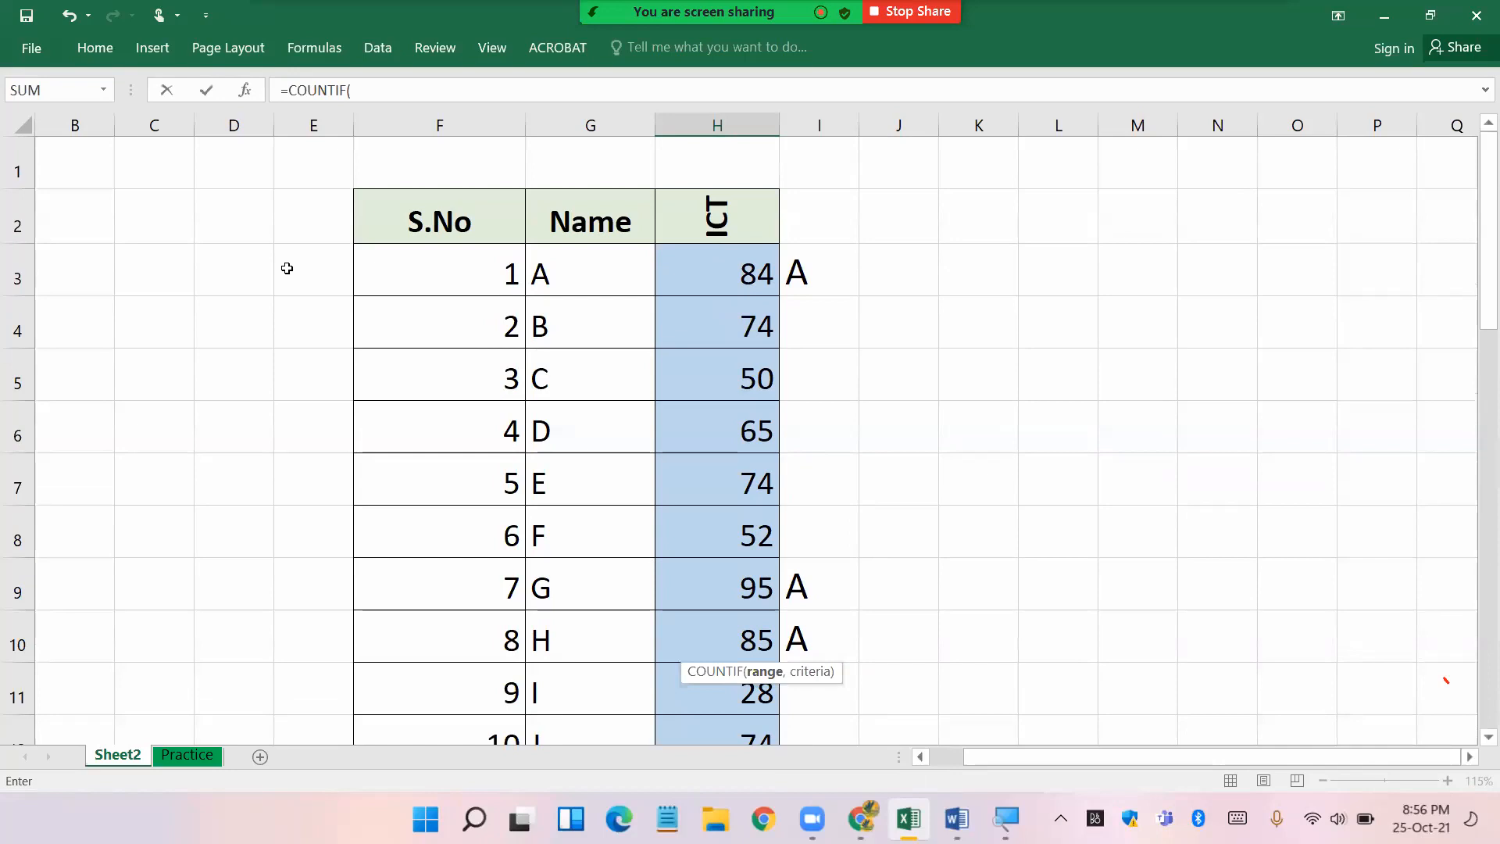
{"action": "scroll", "coordinate": [14, 278], "scroll_direction": "down", "scroll_amount": 5}
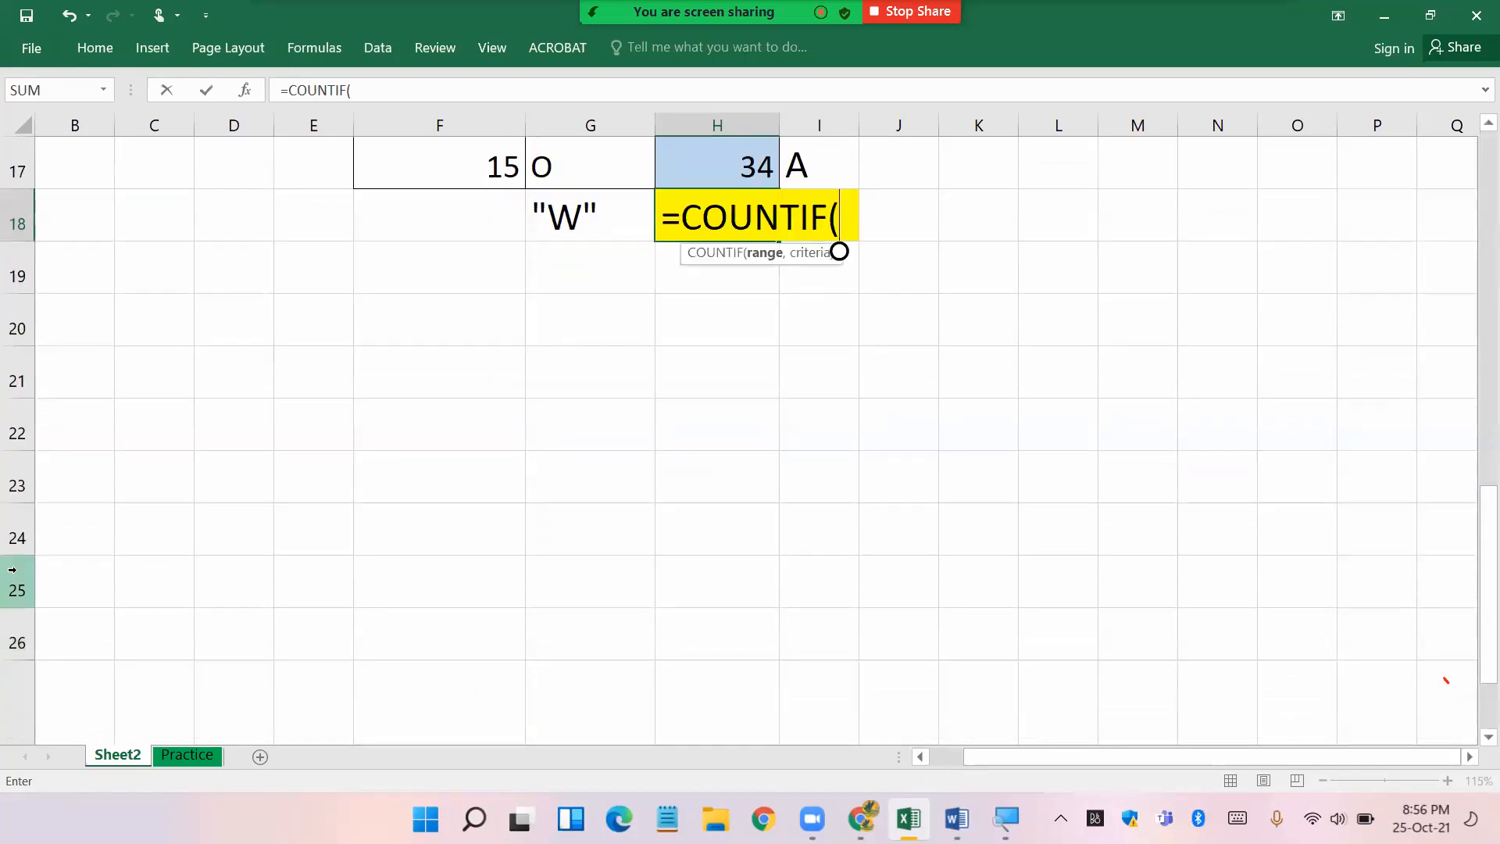
{"action": "scroll", "coordinate": [1212, 563], "scroll_direction": "up", "scroll_amount": 3}
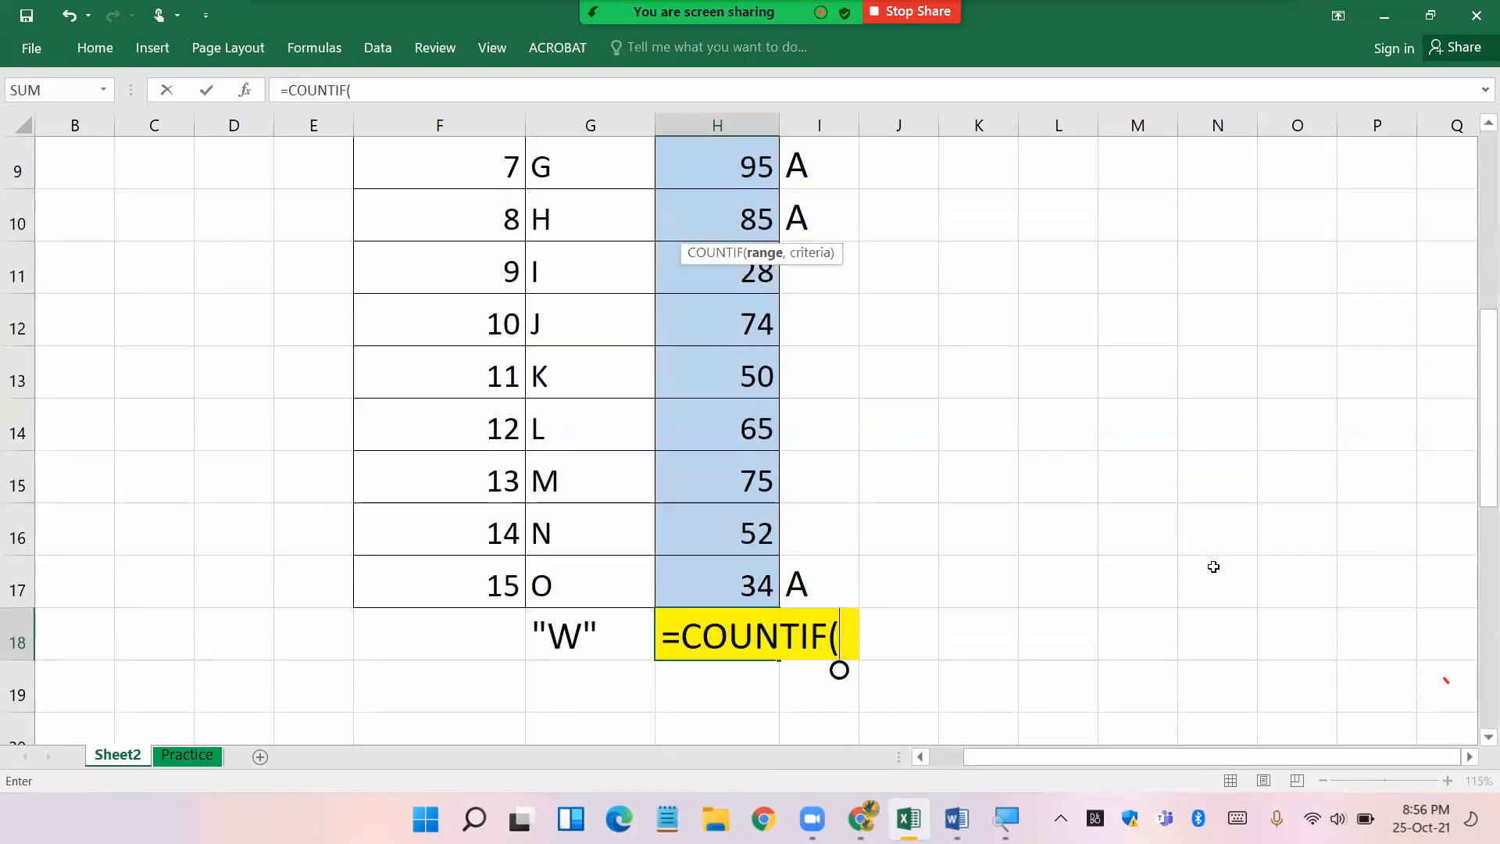
{"action": "type", "text": "H3:"}
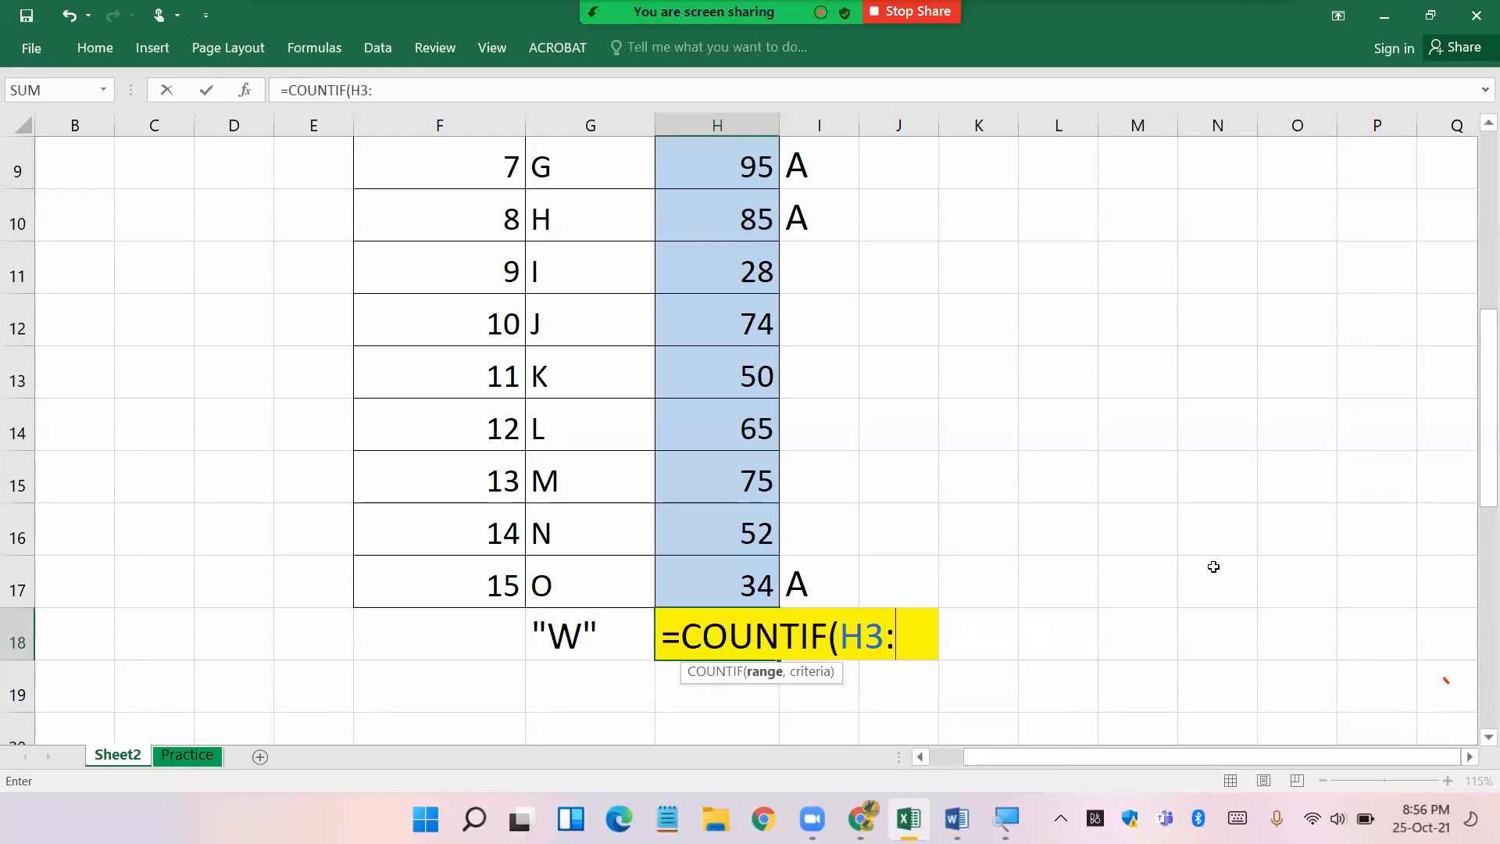
{"action": "type", "text": "H17"}
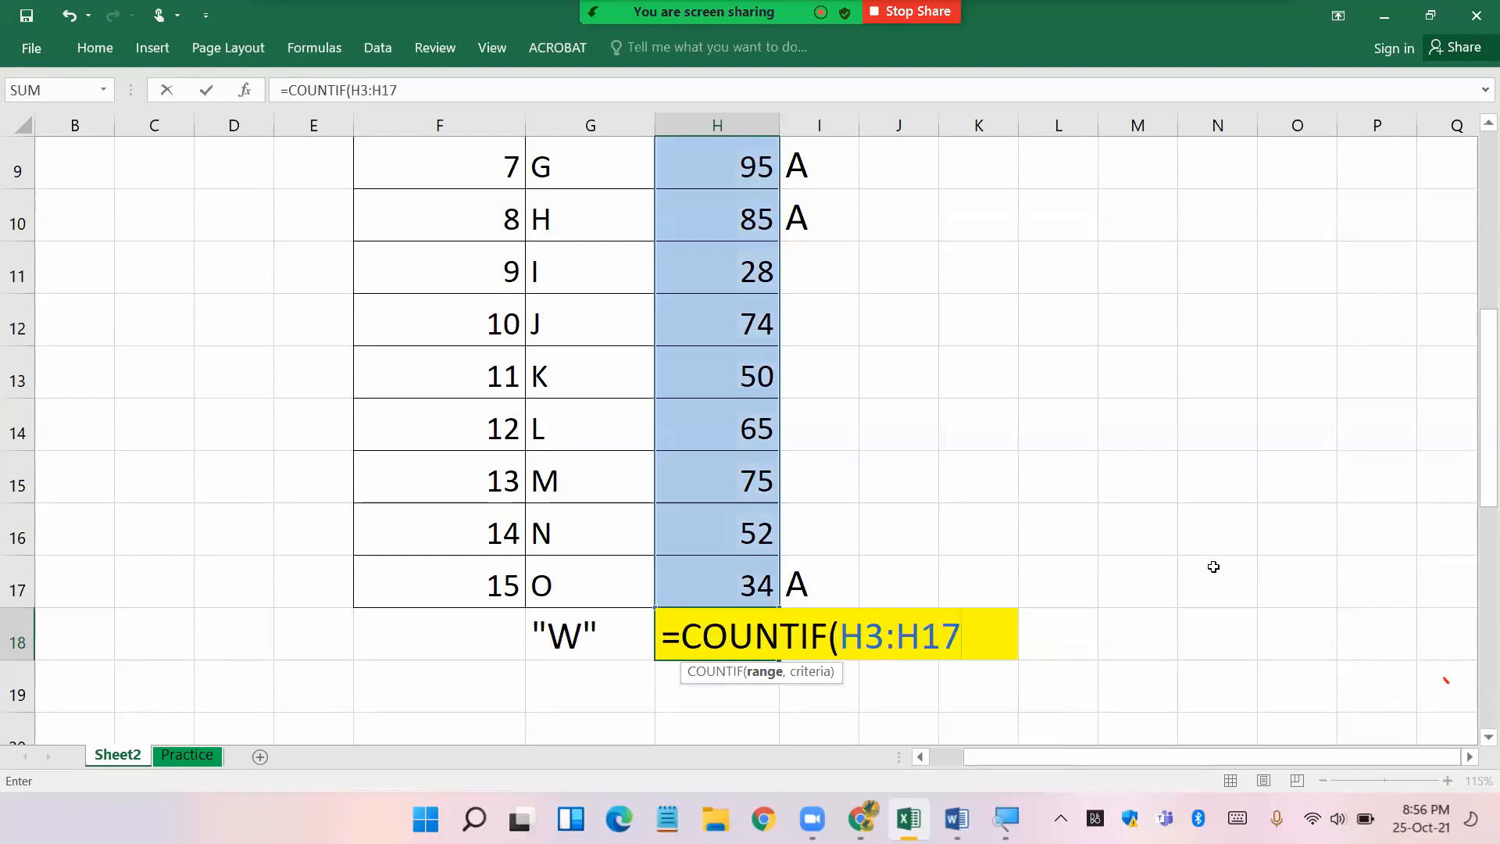
- Complete the COUNTIF formula in H18 with the criterion "<35" and enter it
{"action": "type", "text": ",\""}
{"action": "type", "text": "<3"}
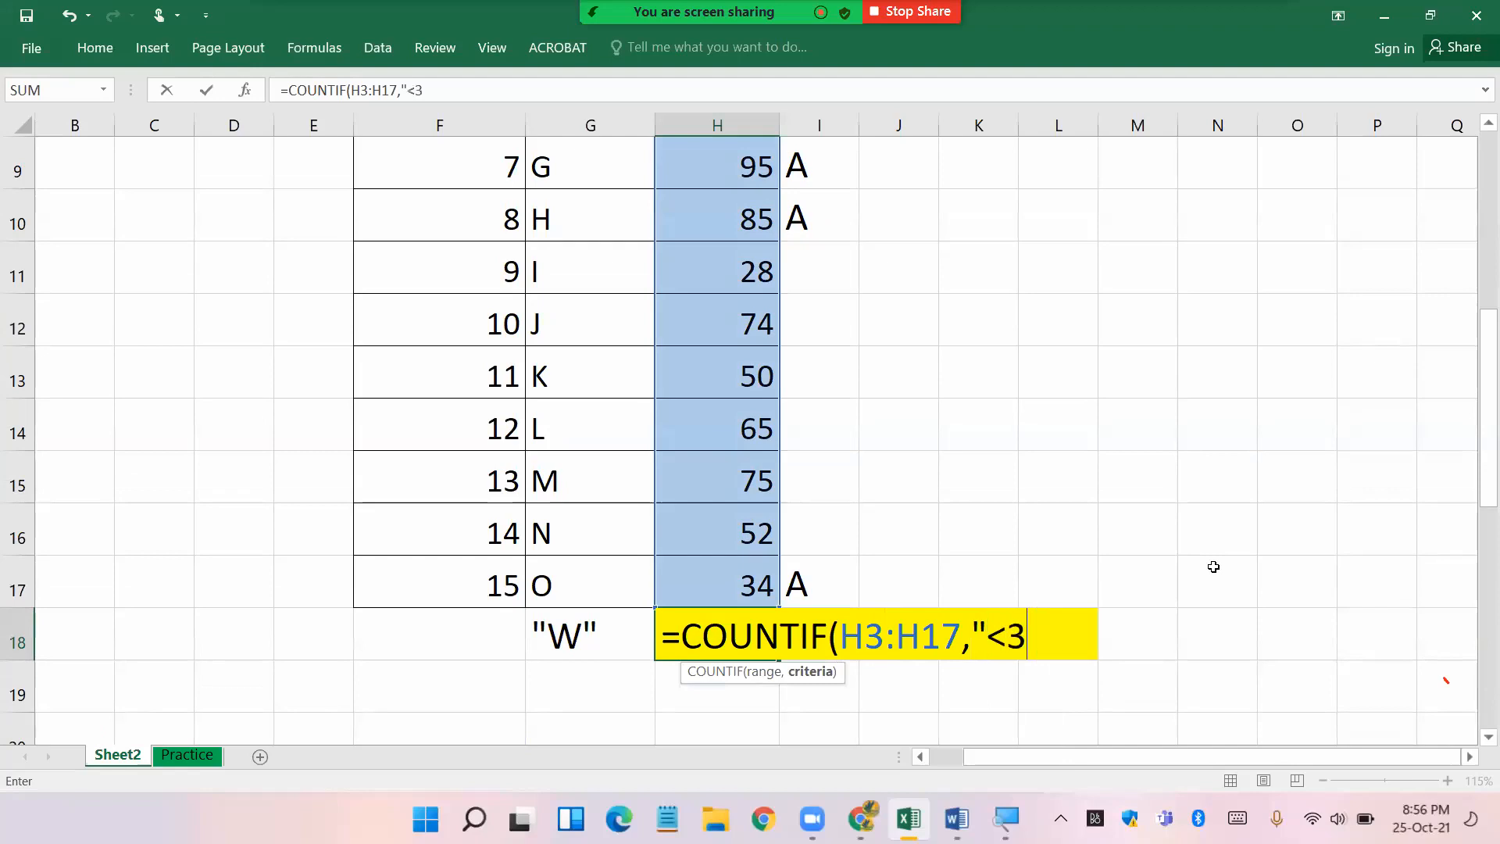
{"action": "type", "text": "5\")"}
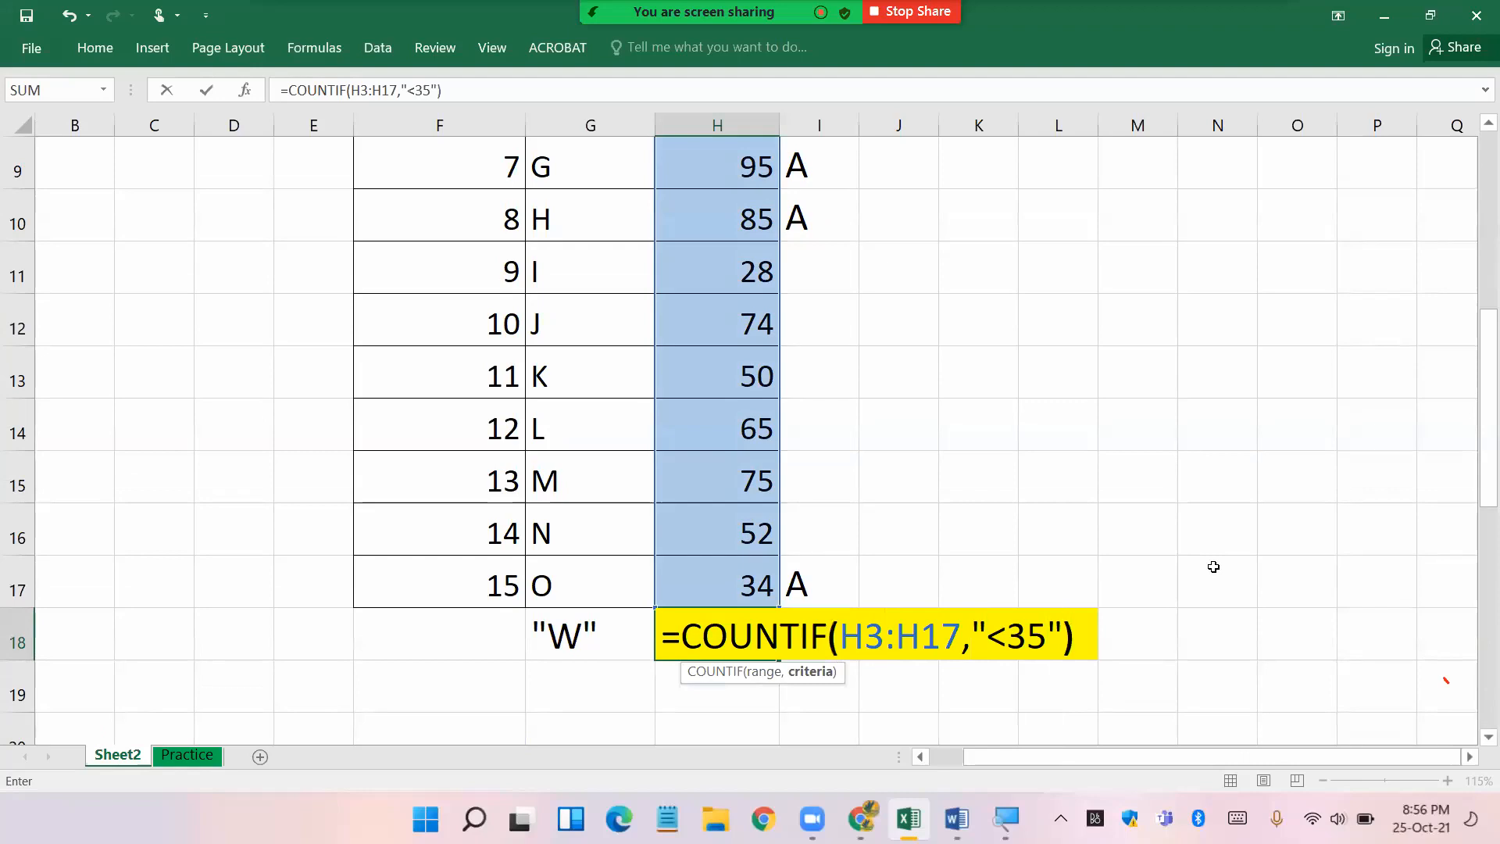
{"action": "left_click", "coordinate": [1008, 637]}
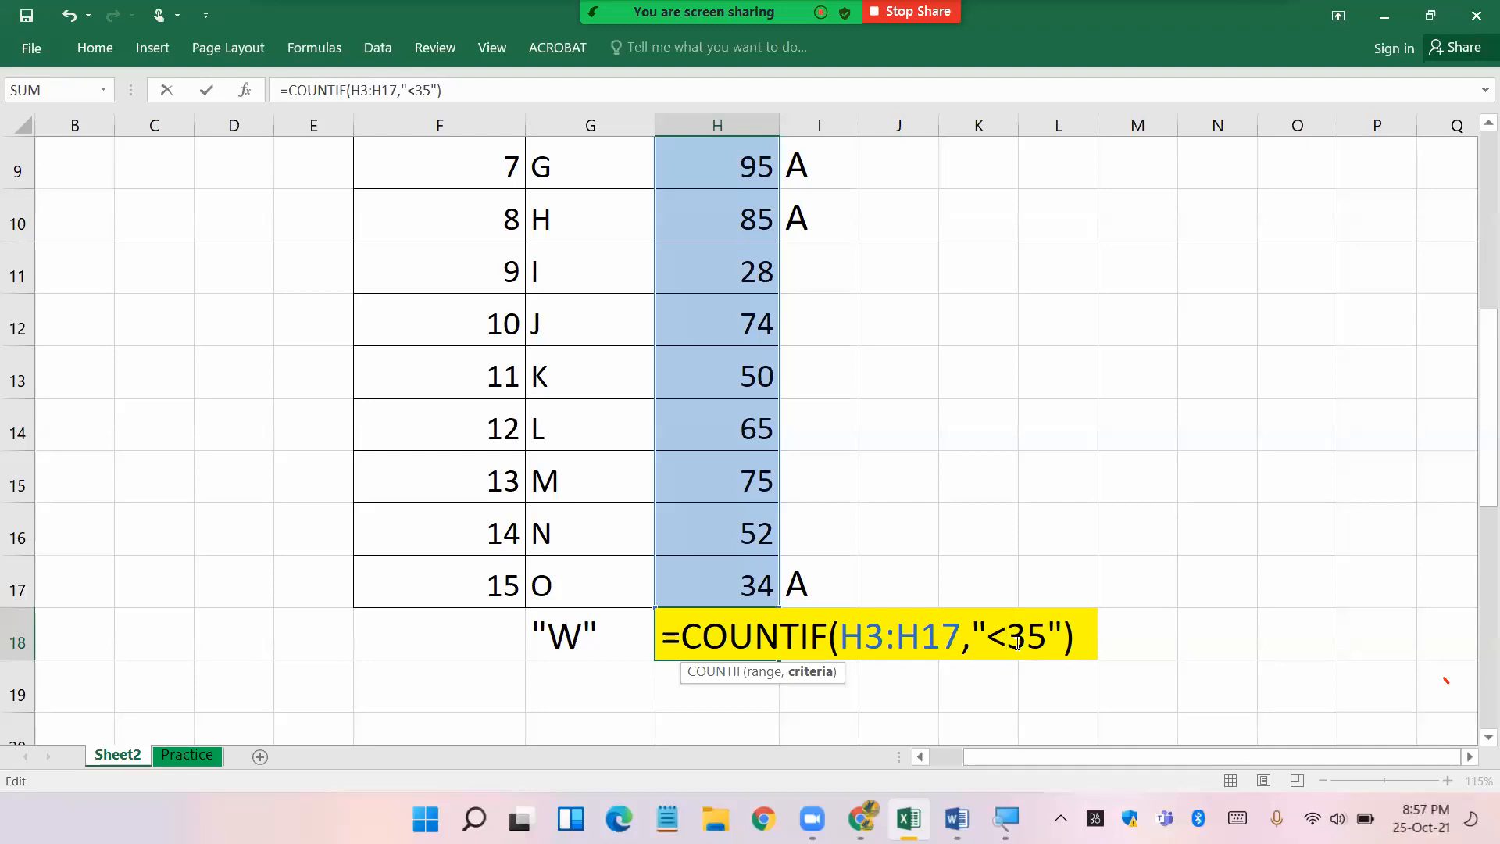
{"action": "left_click", "coordinate": [1066, 640]}
{"action": "left_click", "coordinate": [1077, 634]}
{"action": "key", "text": "Return"}
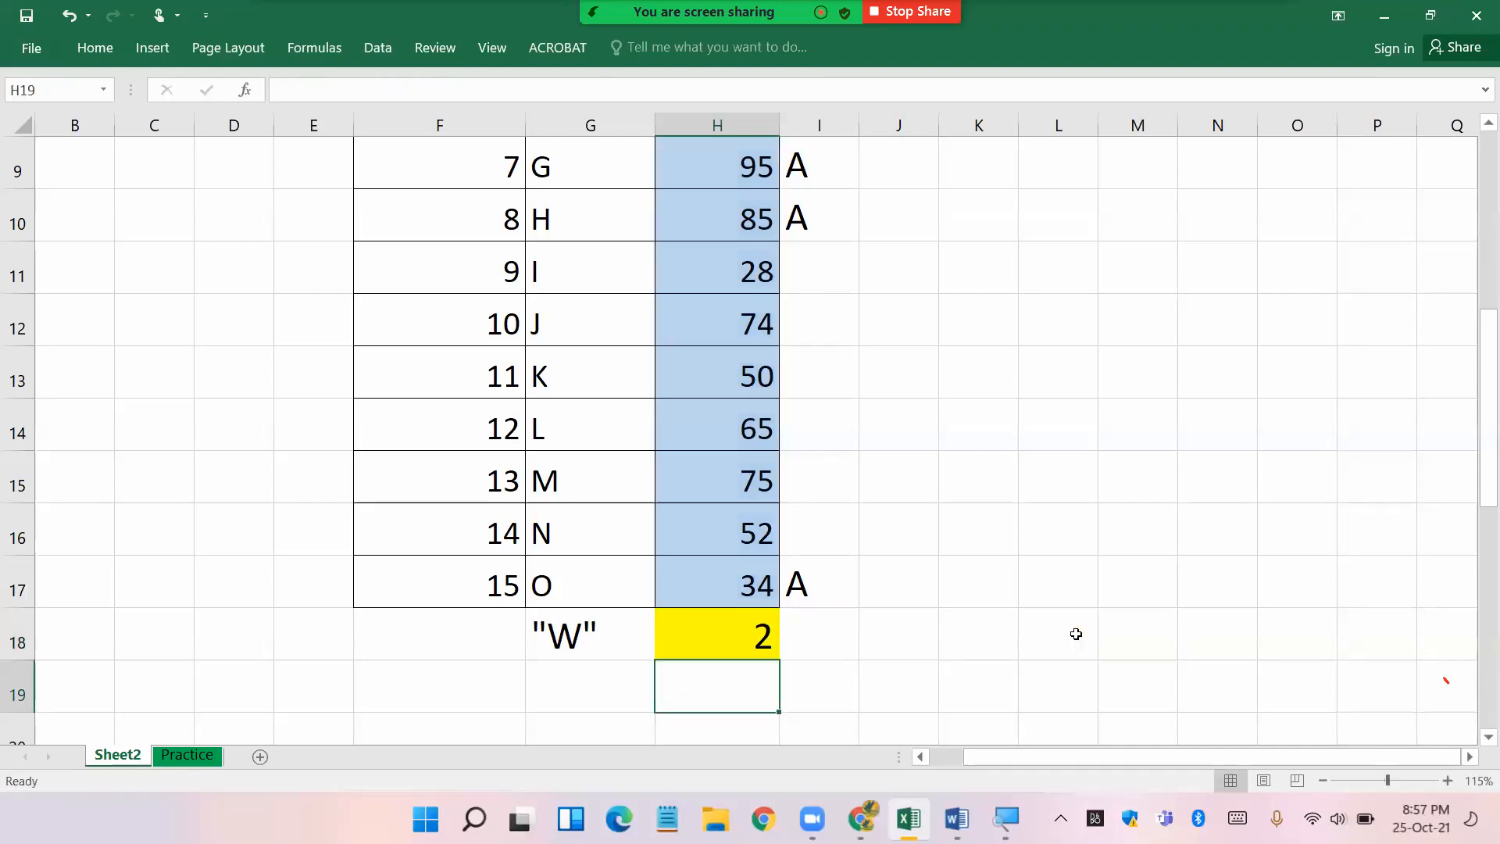
- Change the ICT marks in H11 to 82 and H17 to 55, checking the count in H18
{"action": "left_click", "coordinate": [761, 638]}
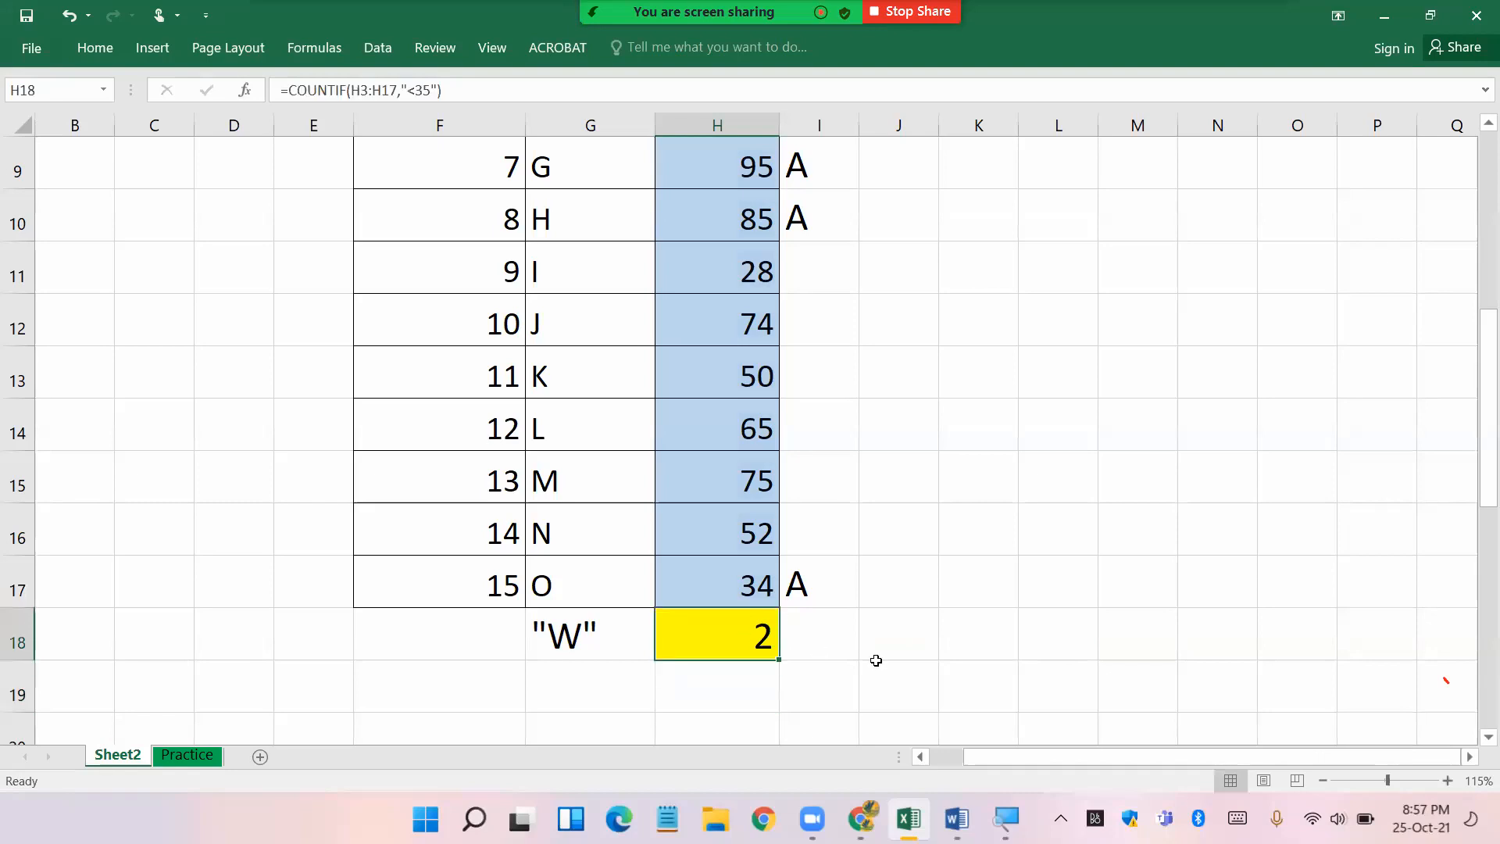
{"action": "left_click", "coordinate": [734, 269]}
{"action": "type", "text": "82"}
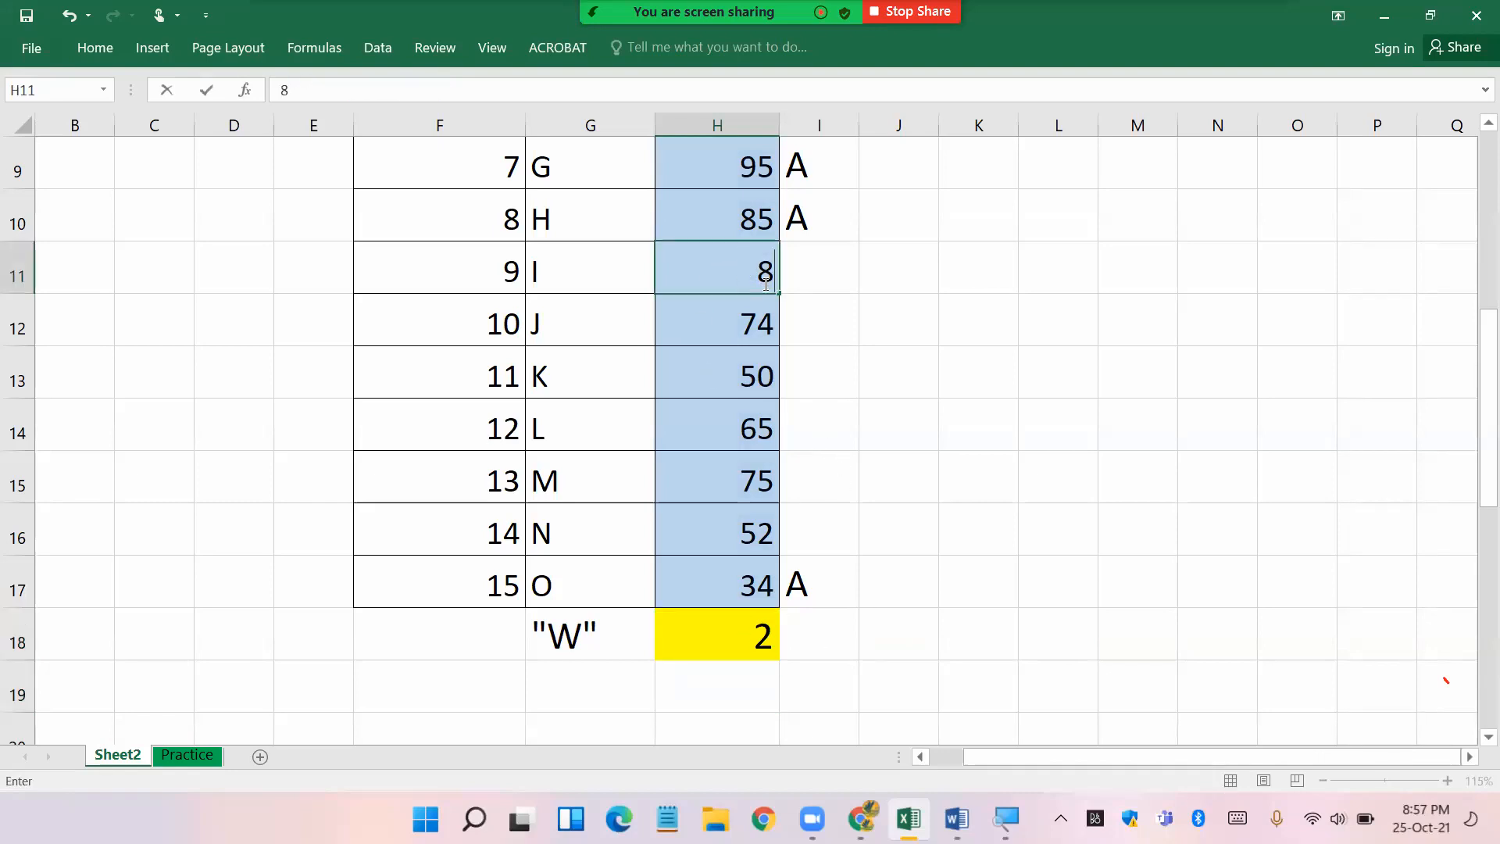
{"action": "key", "text": "Return"}
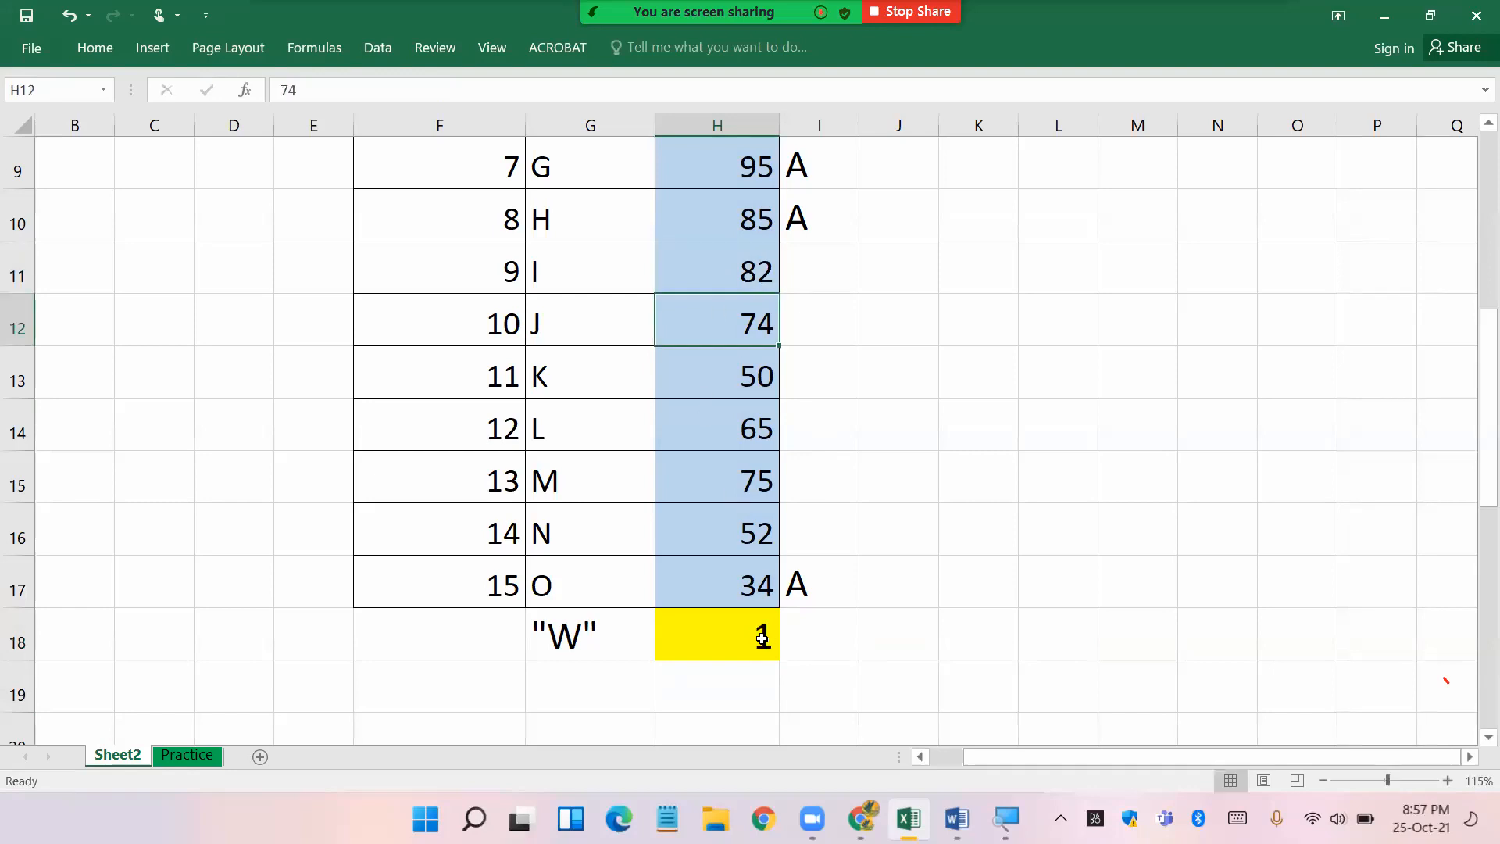
{"action": "left_click", "coordinate": [769, 633]}
{"action": "left_click", "coordinate": [746, 582]}
{"action": "type", "text": "55"}
{"action": "key", "text": "Return"}
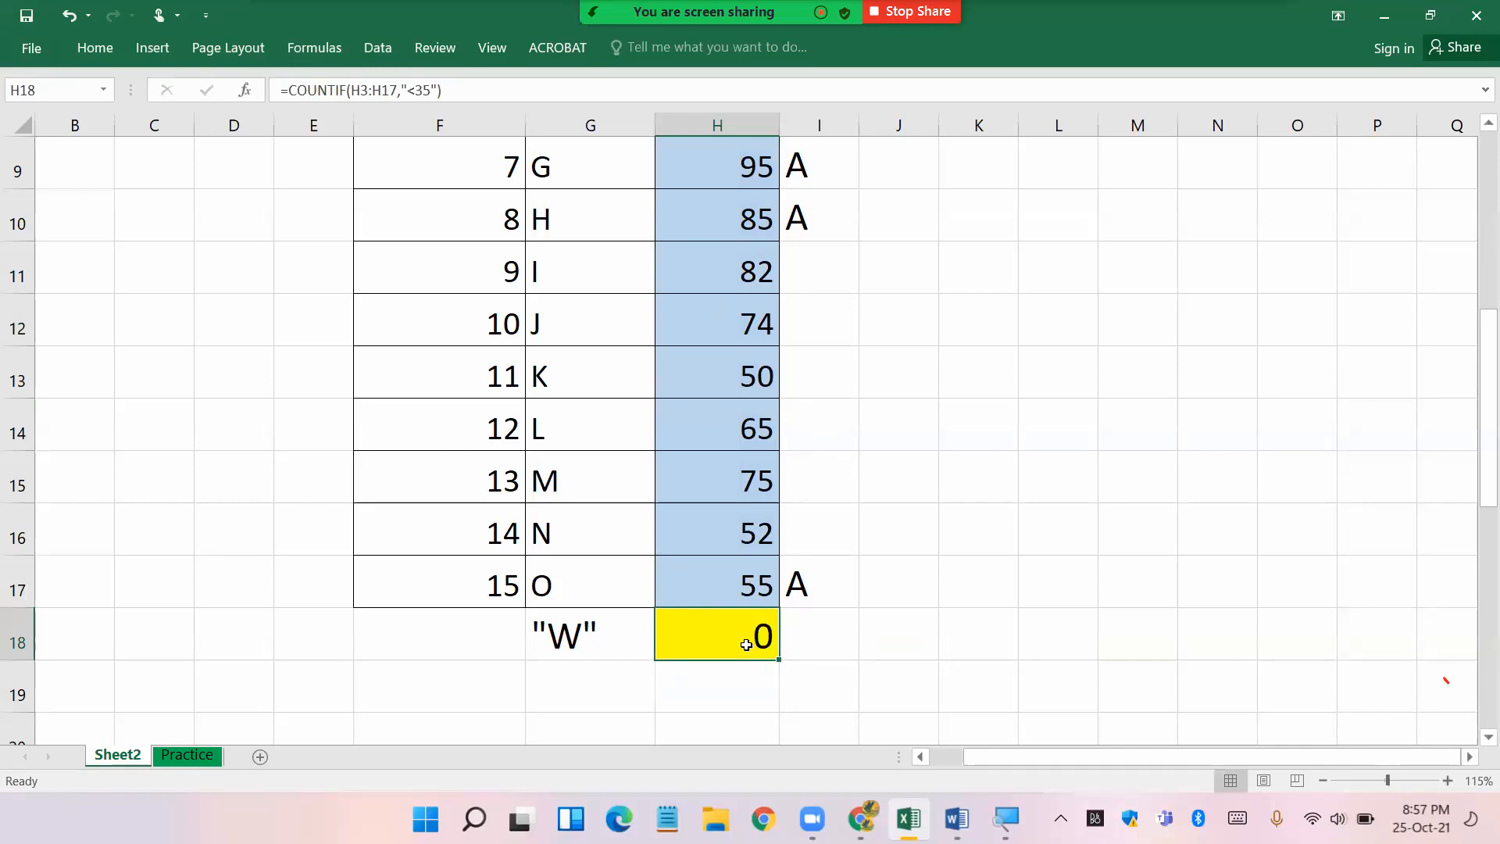
- Set the ICT mark in H13 to 35 and then 34, and open the COUNTIF formula in H18 for review
{"action": "left_click", "coordinate": [756, 366]}
{"action": "type", "text": "35"}
{"action": "key", "text": "Return"}
{"action": "left_click", "coordinate": [738, 366]}
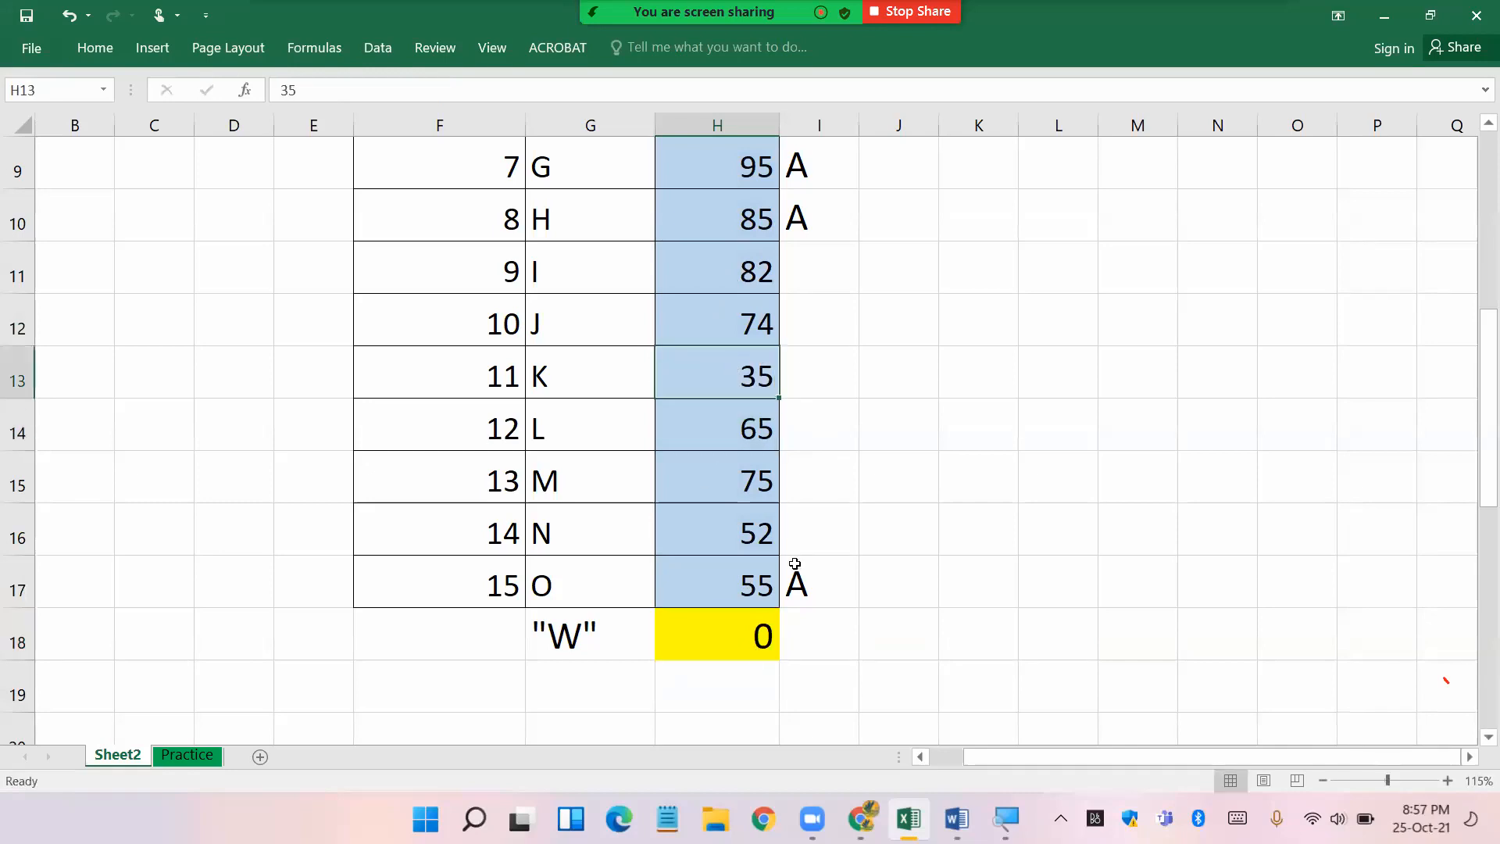
{"action": "type", "text": "34"}
{"action": "key", "text": "Return"}
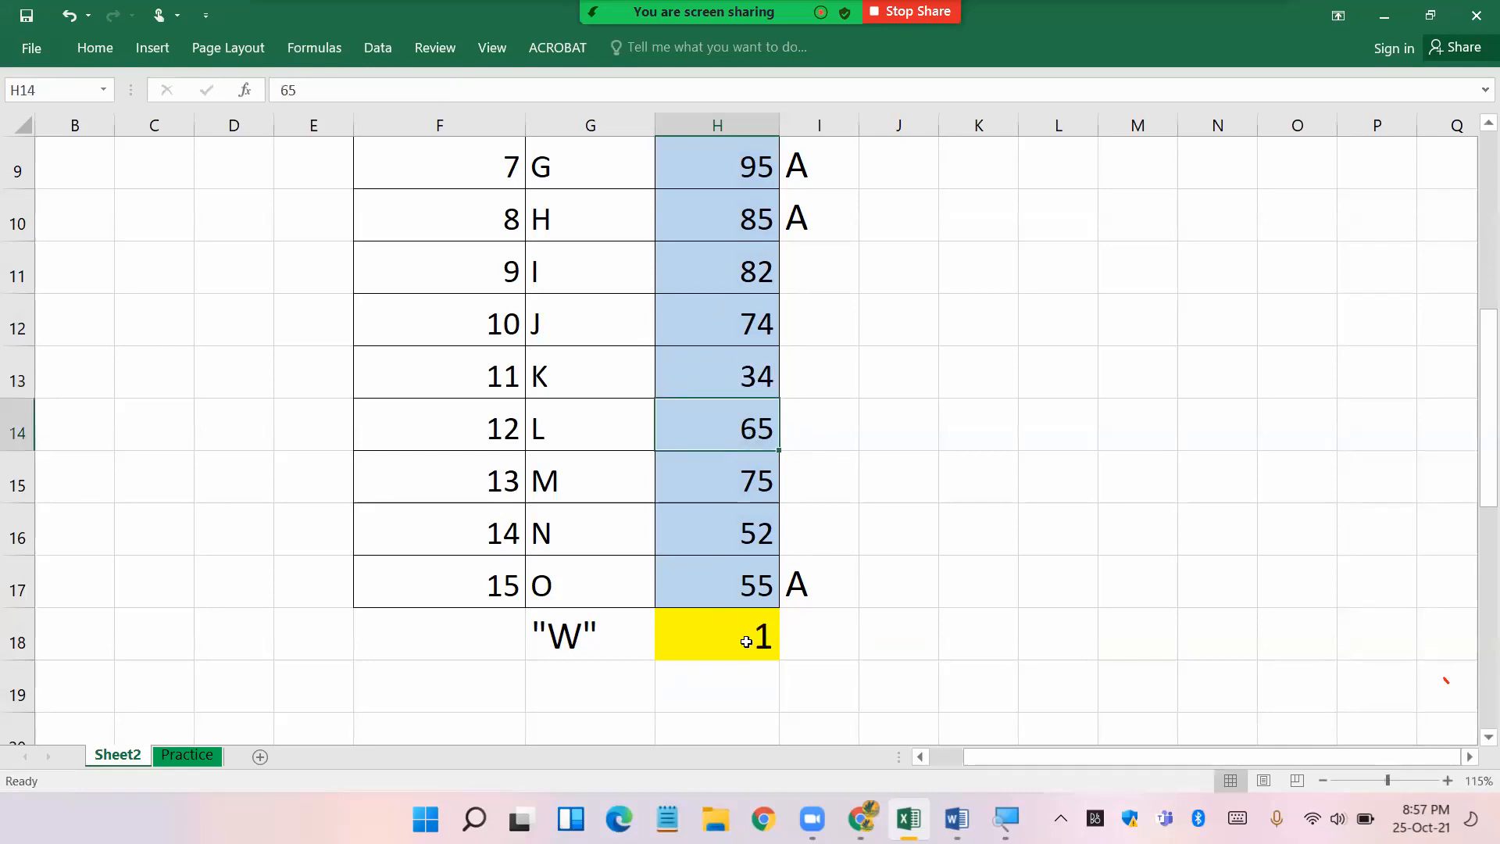
{"action": "left_click", "coordinate": [746, 641]}
{"action": "double_click", "coordinate": [725, 641]}
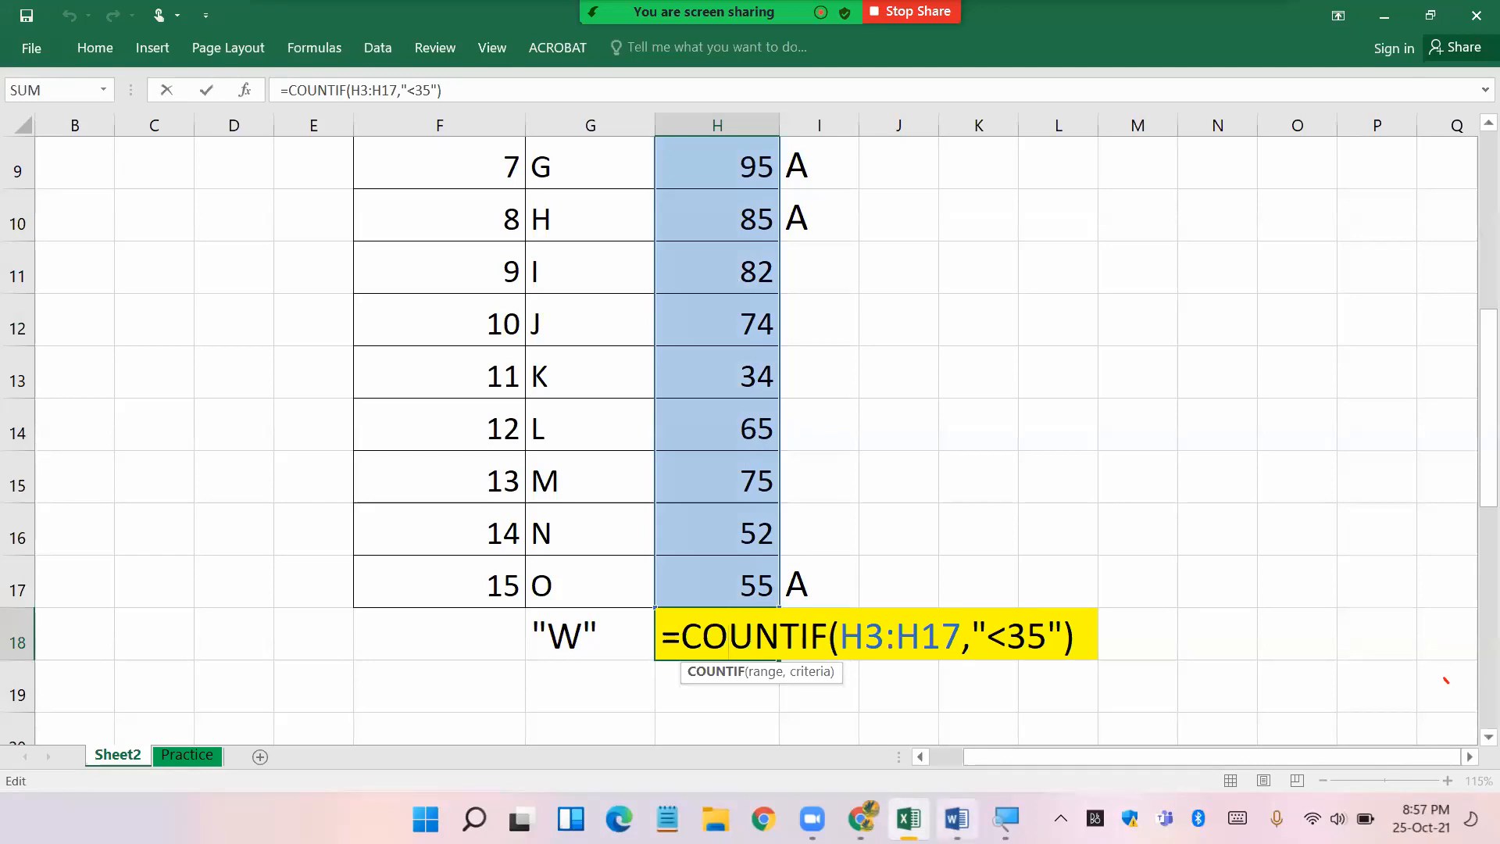
- Switch to the Word notes and find the blank space below the COUNTBLANK description
{"action": "left_click", "coordinate": [956, 819]}
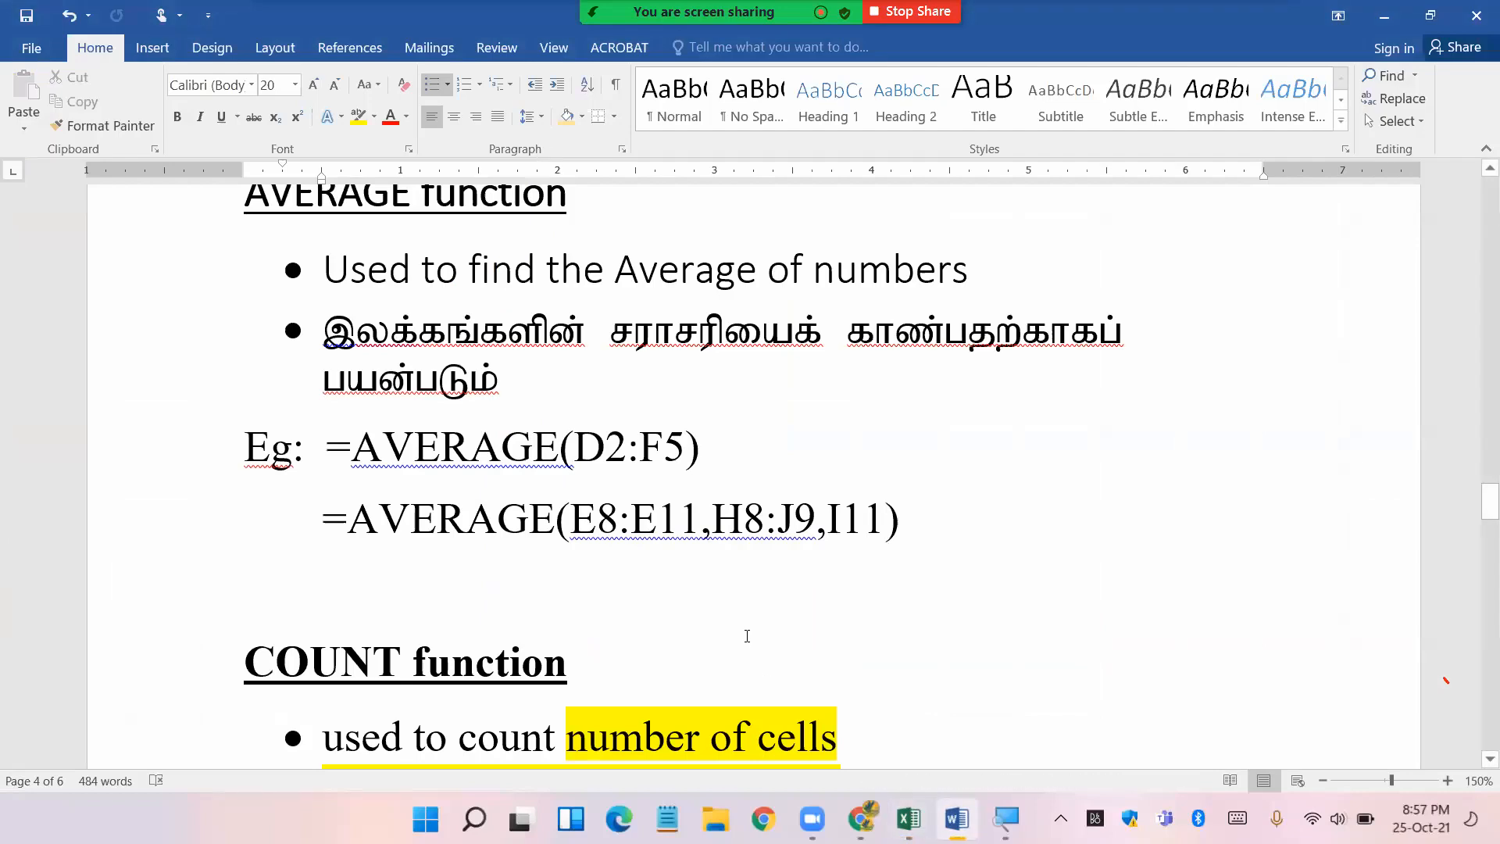
{"action": "scroll", "coordinate": [748, 636], "scroll_direction": "down", "scroll_amount": 12}
{"action": "scroll", "coordinate": [747, 637], "scroll_direction": "down", "scroll_amount": 6}
{"action": "scroll", "coordinate": [503, 560], "scroll_direction": "up", "scroll_amount": 3}
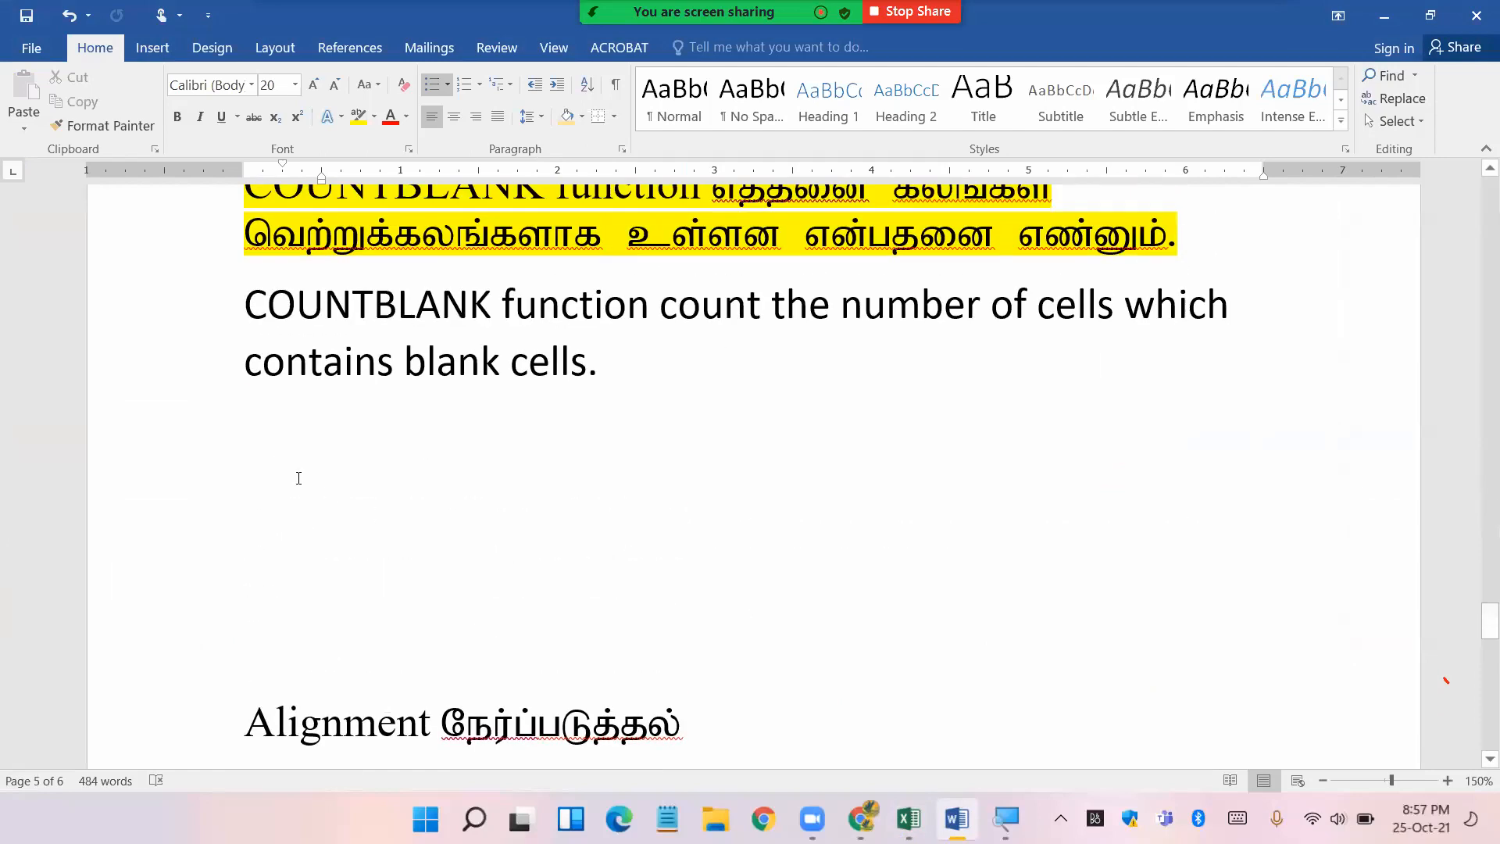
{"action": "left_click", "coordinate": [311, 512]}
{"action": "type", "text": "coUNT"}
{"action": "key", "text": "BackSpace"}
{"action": "key", "text": "BackSpace"}
{"action": "key", "text": "BackSpace"}
{"action": "key", "text": "BackSpace"}
{"action": "key", "text": "BackSpace"}
{"action": "key", "text": "BackSpace"}
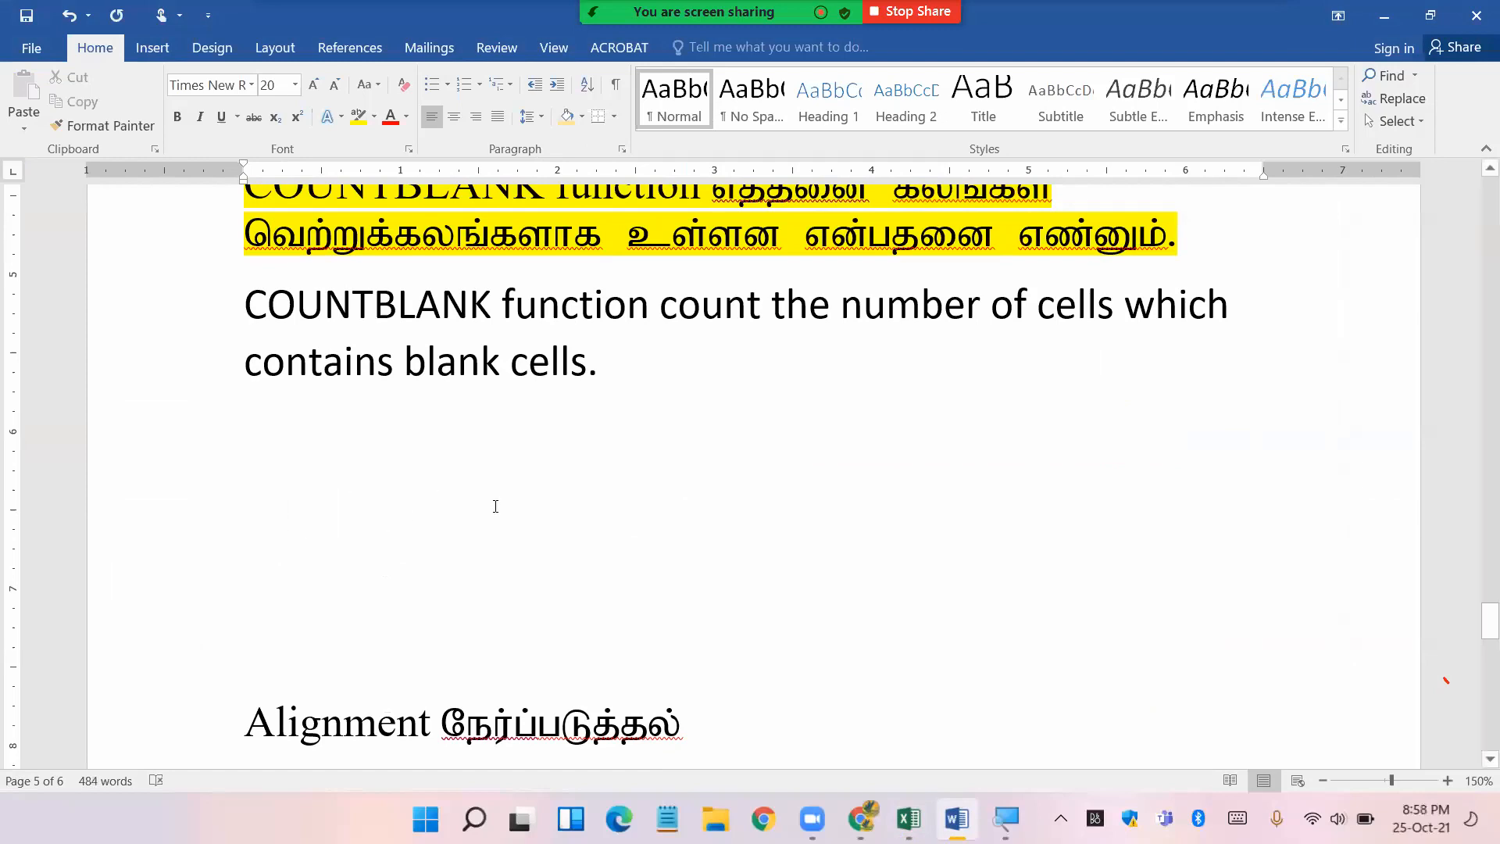
- Add the line "COUNTIF function" in the blank space below the COUNTBLANK description
{"action": "scroll", "coordinate": [496, 507], "scroll_direction": "up", "scroll_amount": 15}
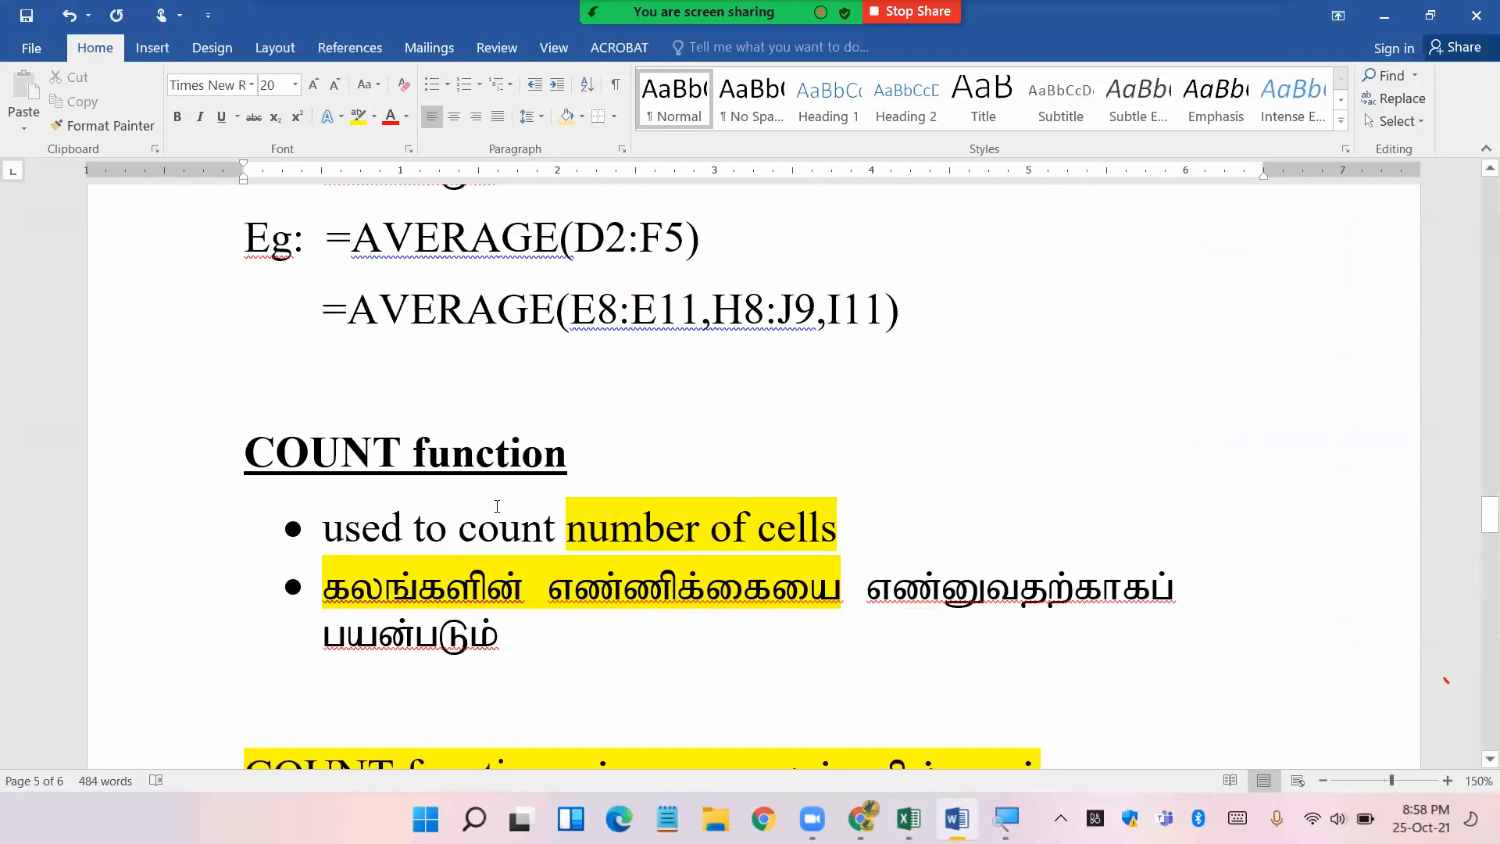
{"action": "scroll", "coordinate": [497, 506], "scroll_direction": "up", "scroll_amount": 6}
{"action": "scroll", "coordinate": [497, 507], "scroll_direction": "down", "scroll_amount": 8}
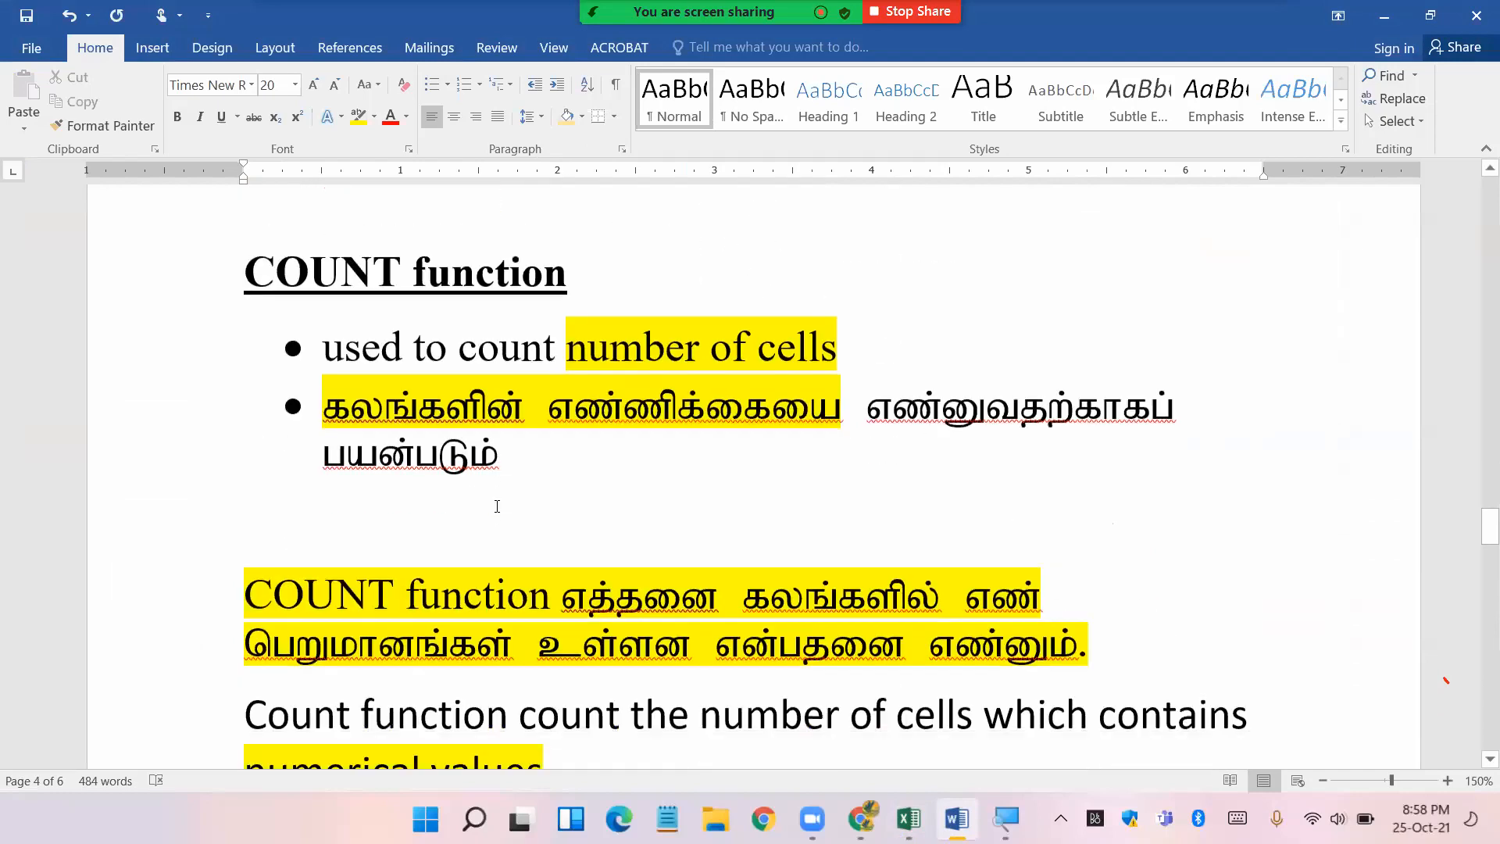
{"action": "scroll", "coordinate": [497, 507], "scroll_direction": "down", "scroll_amount": 12}
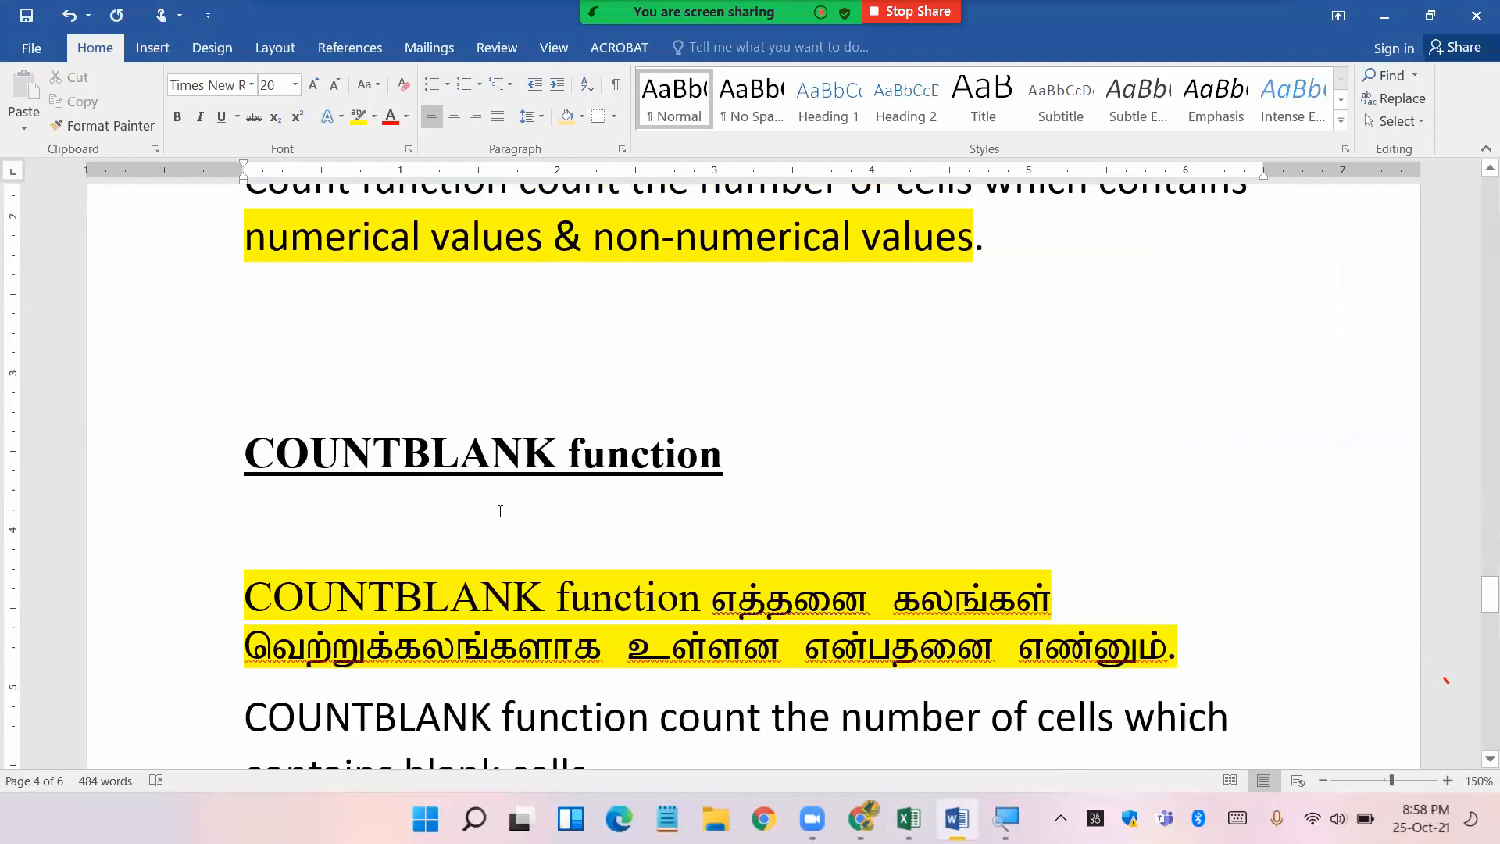
{"action": "scroll", "coordinate": [469, 523], "scroll_direction": "down", "scroll_amount": 3}
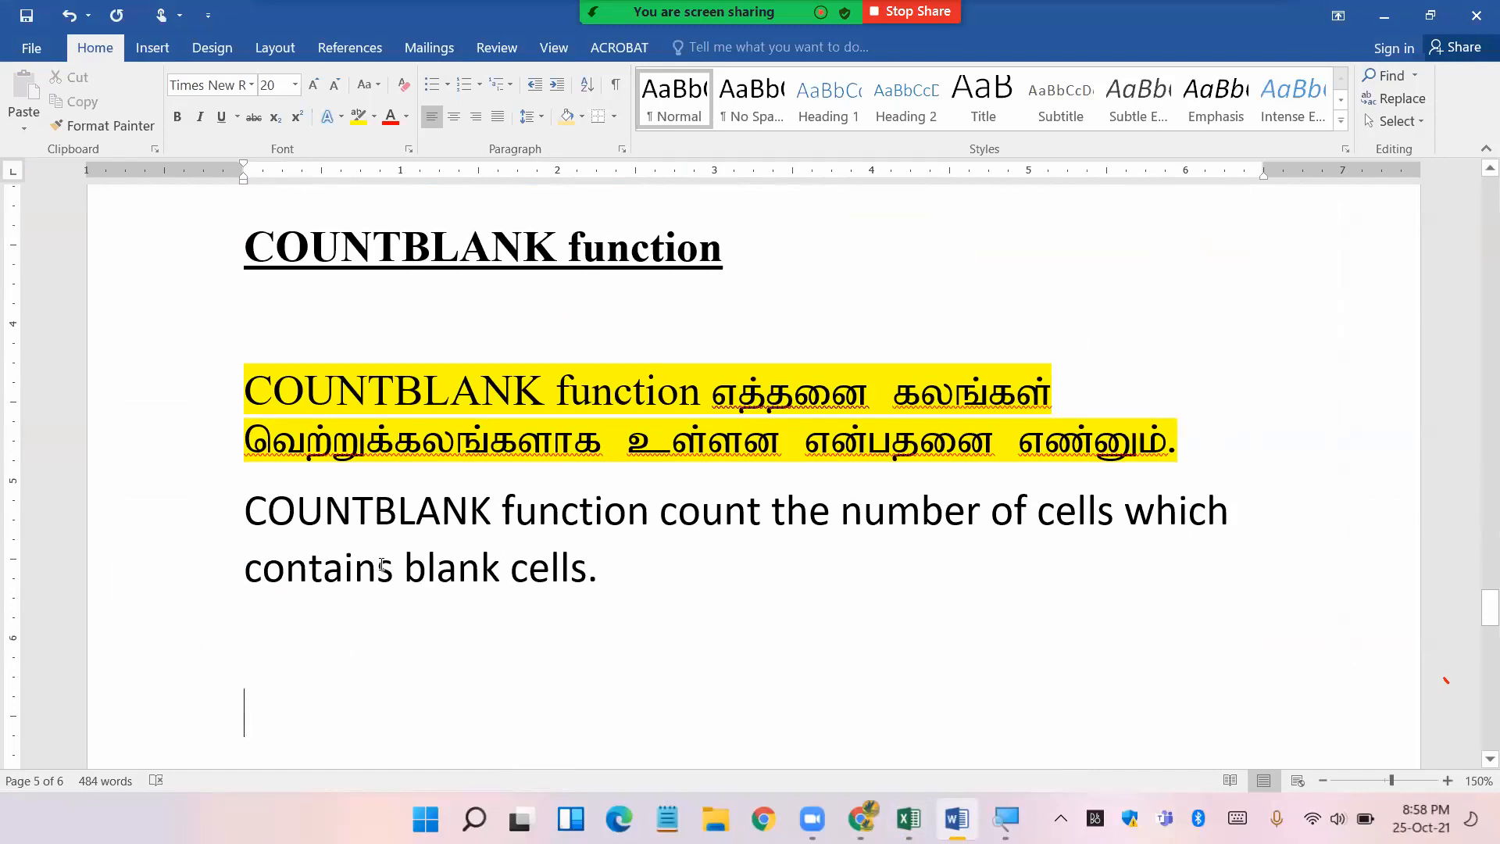
{"action": "type", "text": "COI"}
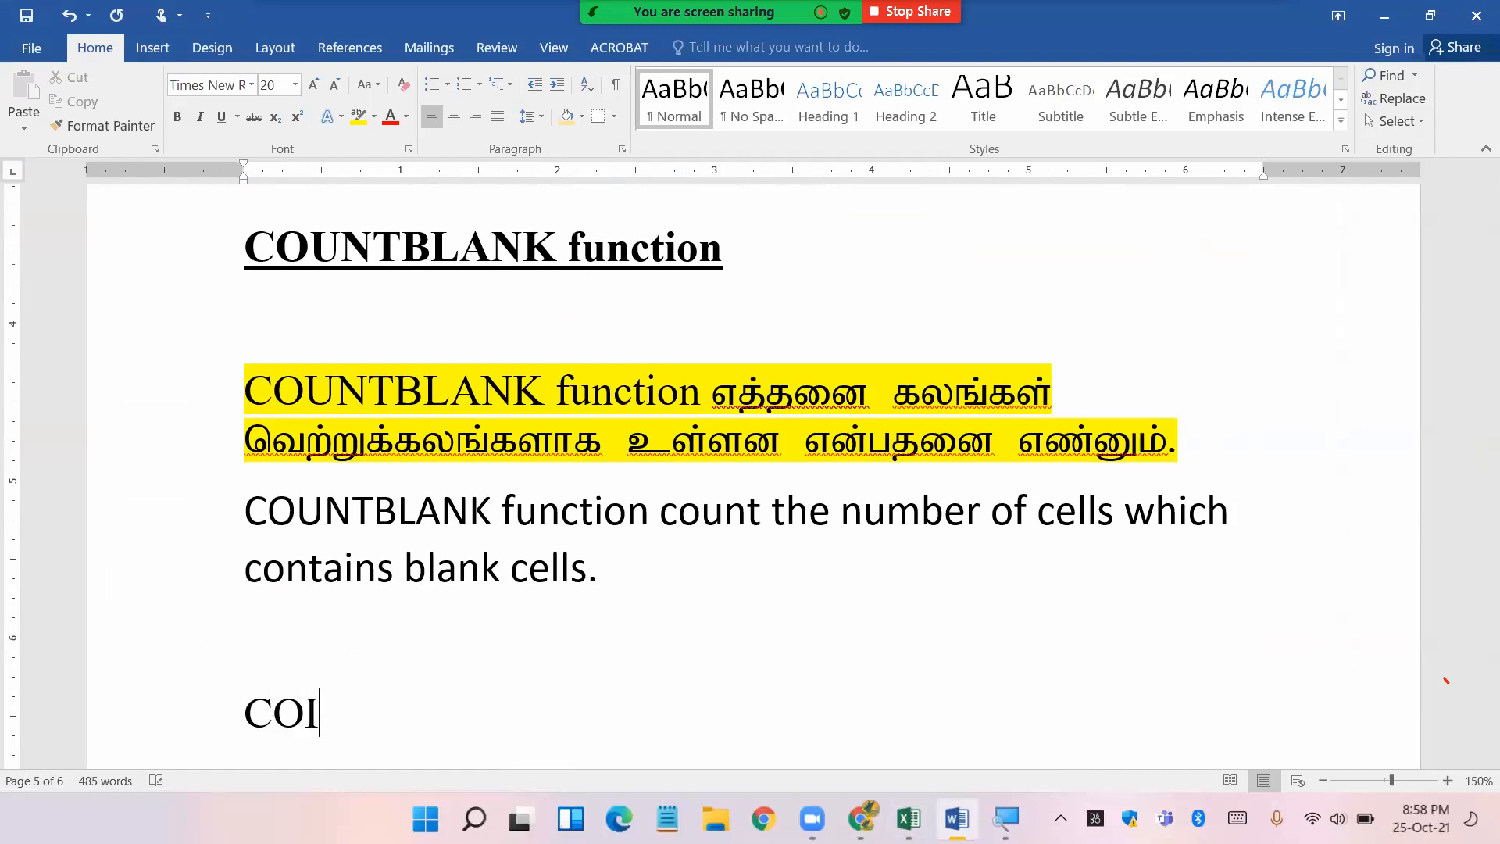
{"action": "key", "text": "BackSpace"}
{"action": "type", "text": "UNTIF"}
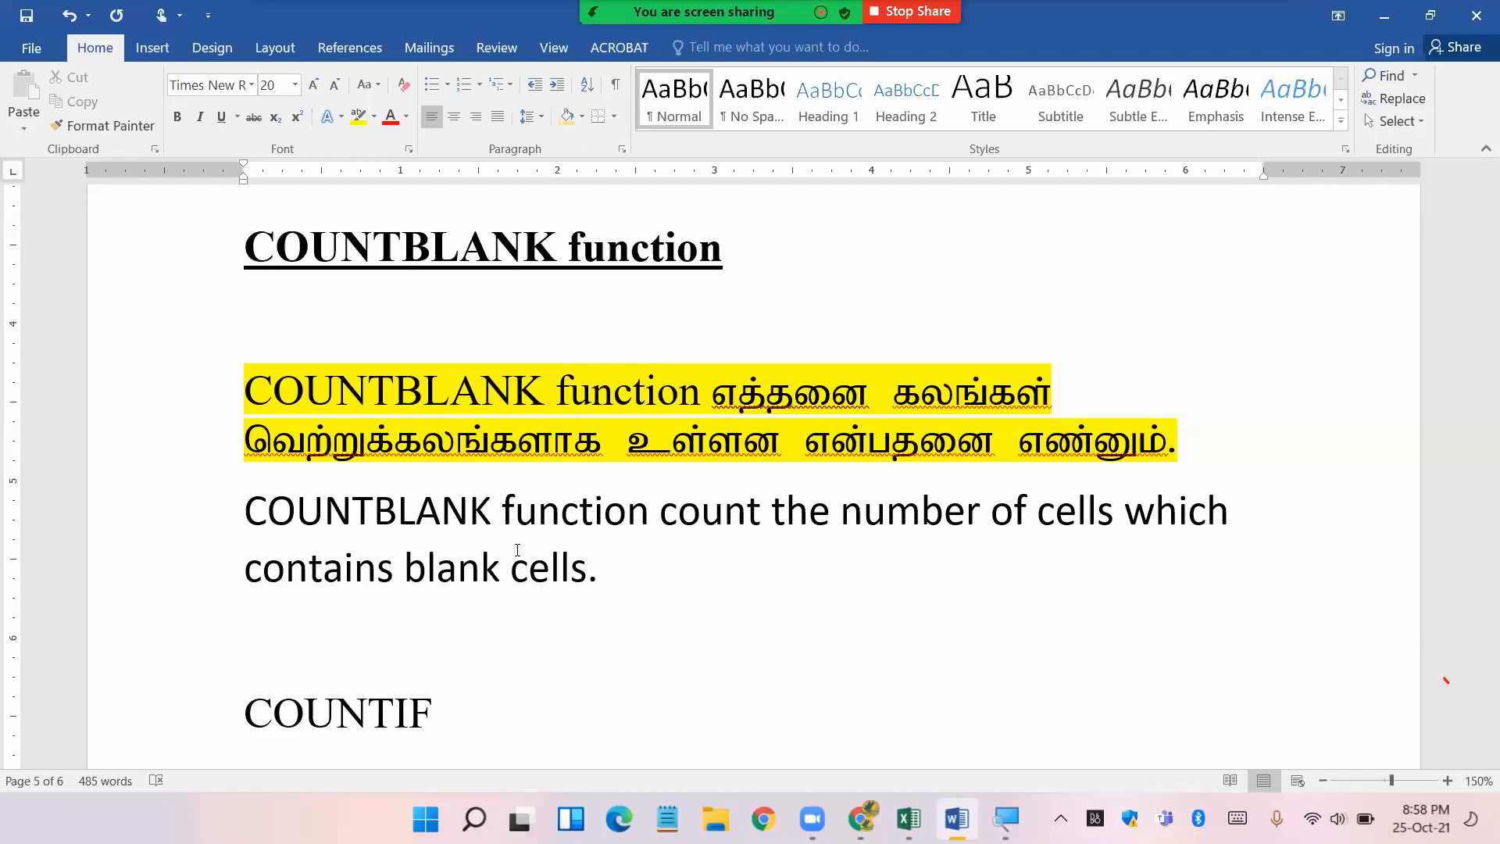
{"action": "type", "text": "function"}
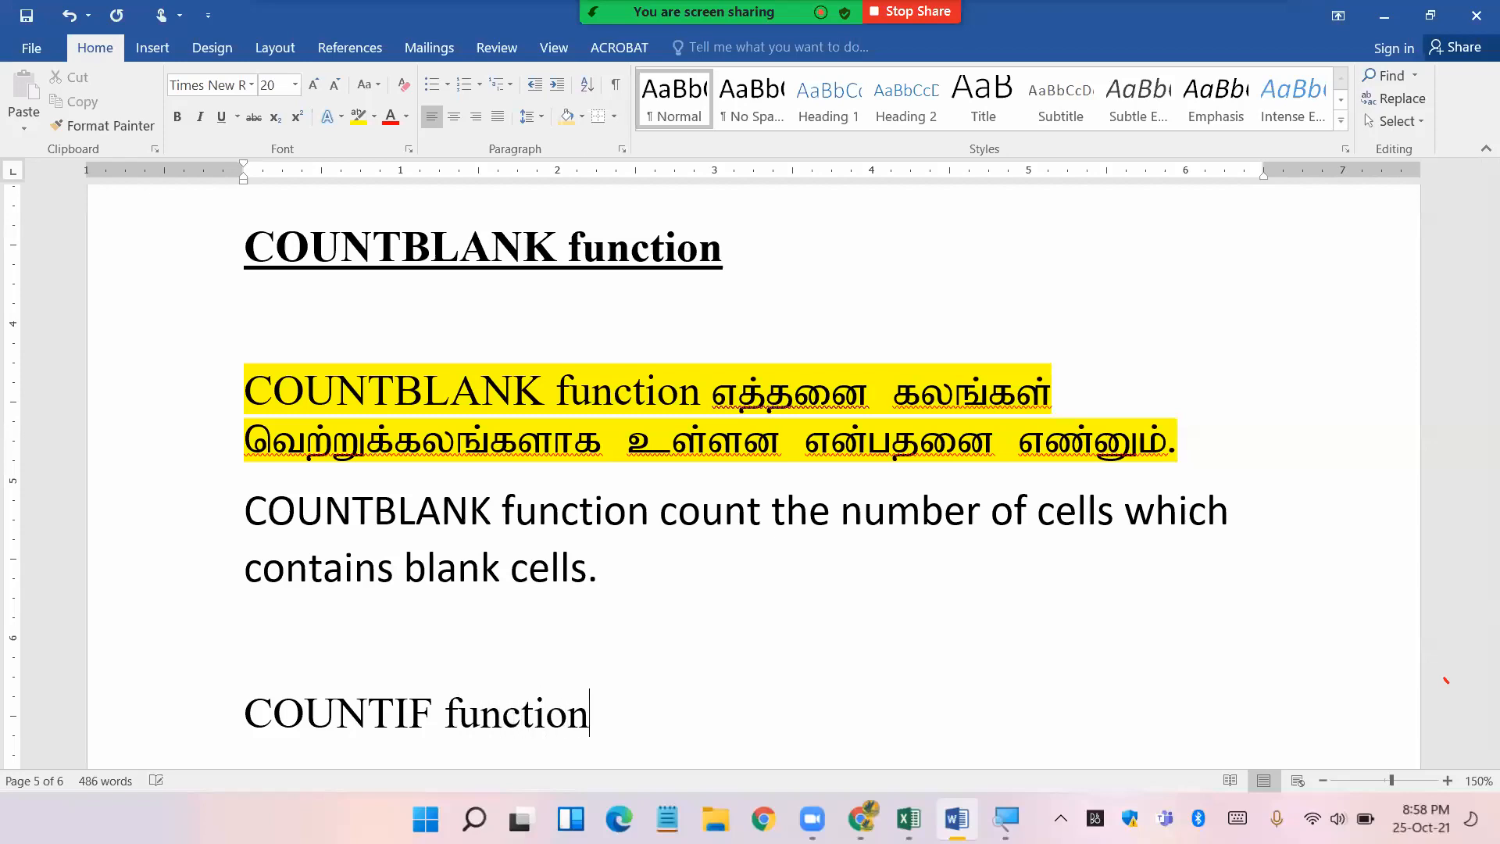
{"action": "key", "text": "Return"}
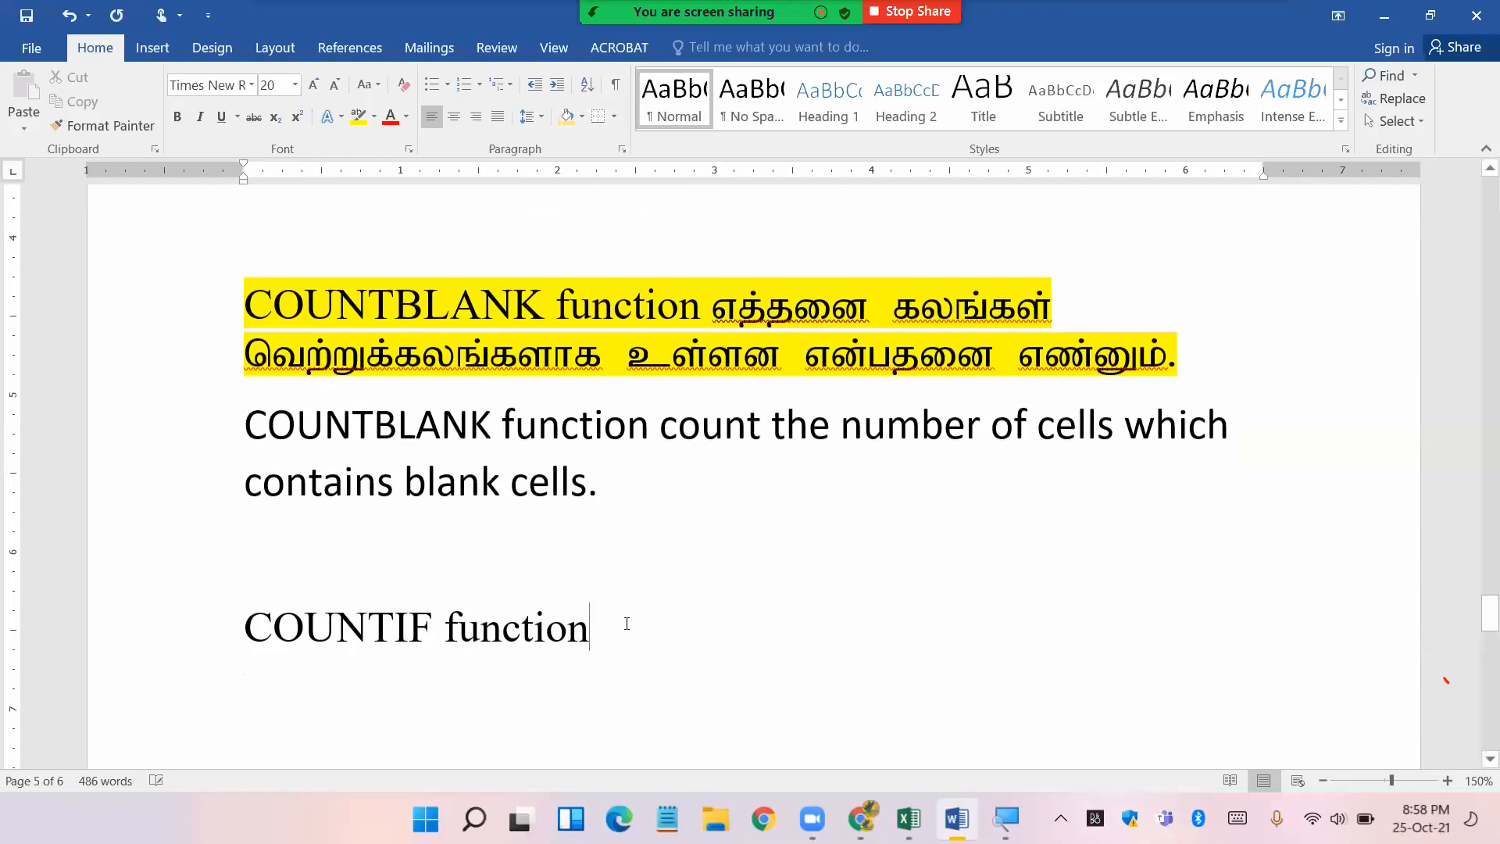
- Extend the COUNTIF function line with "– Conditional count" and start a new line below it
{"action": "type", "text": "- C"}
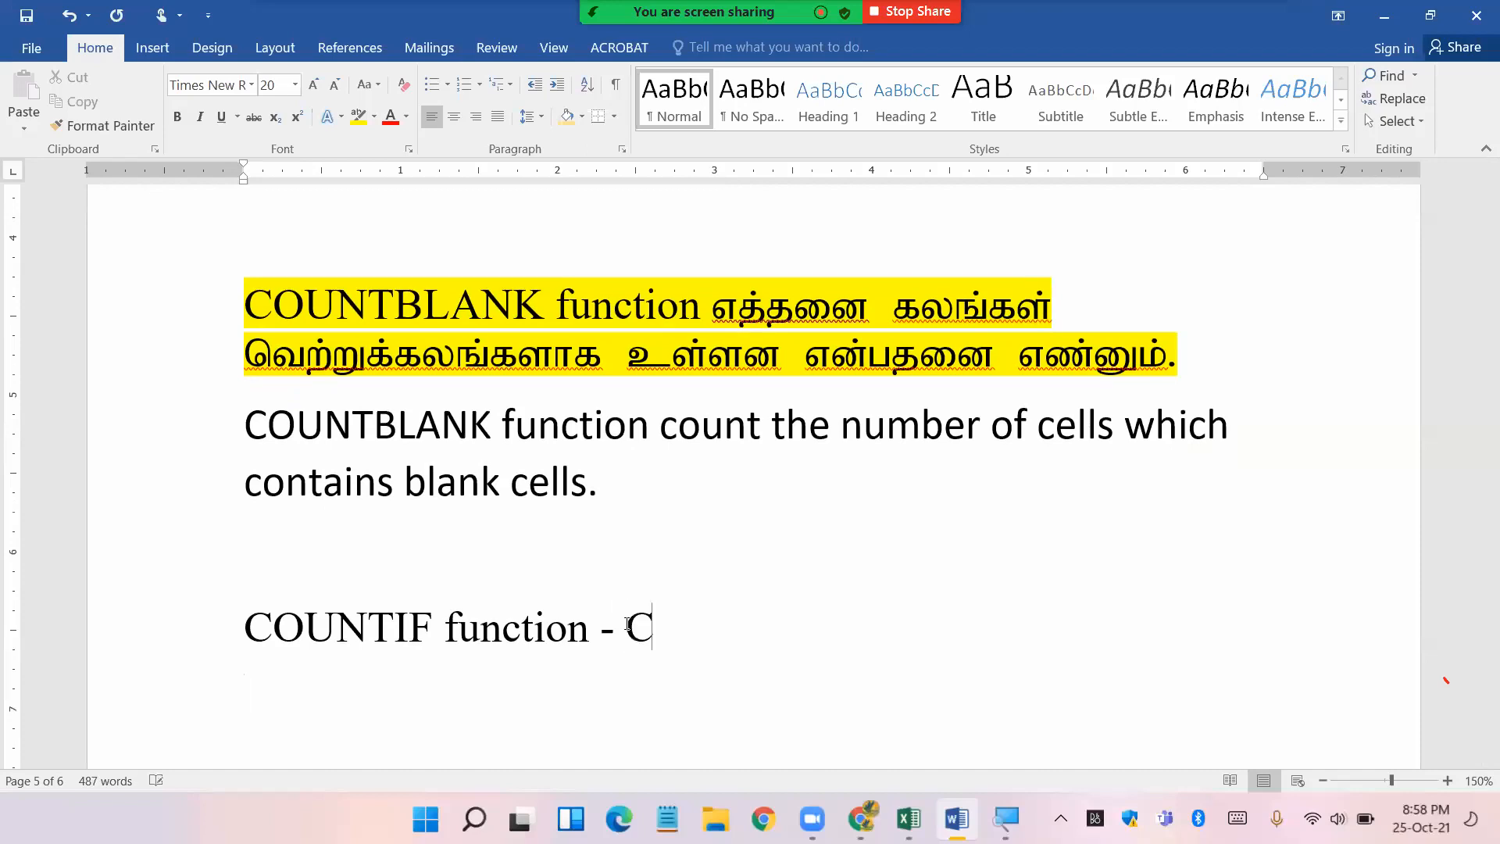
{"action": "type", "text": "ondition"}
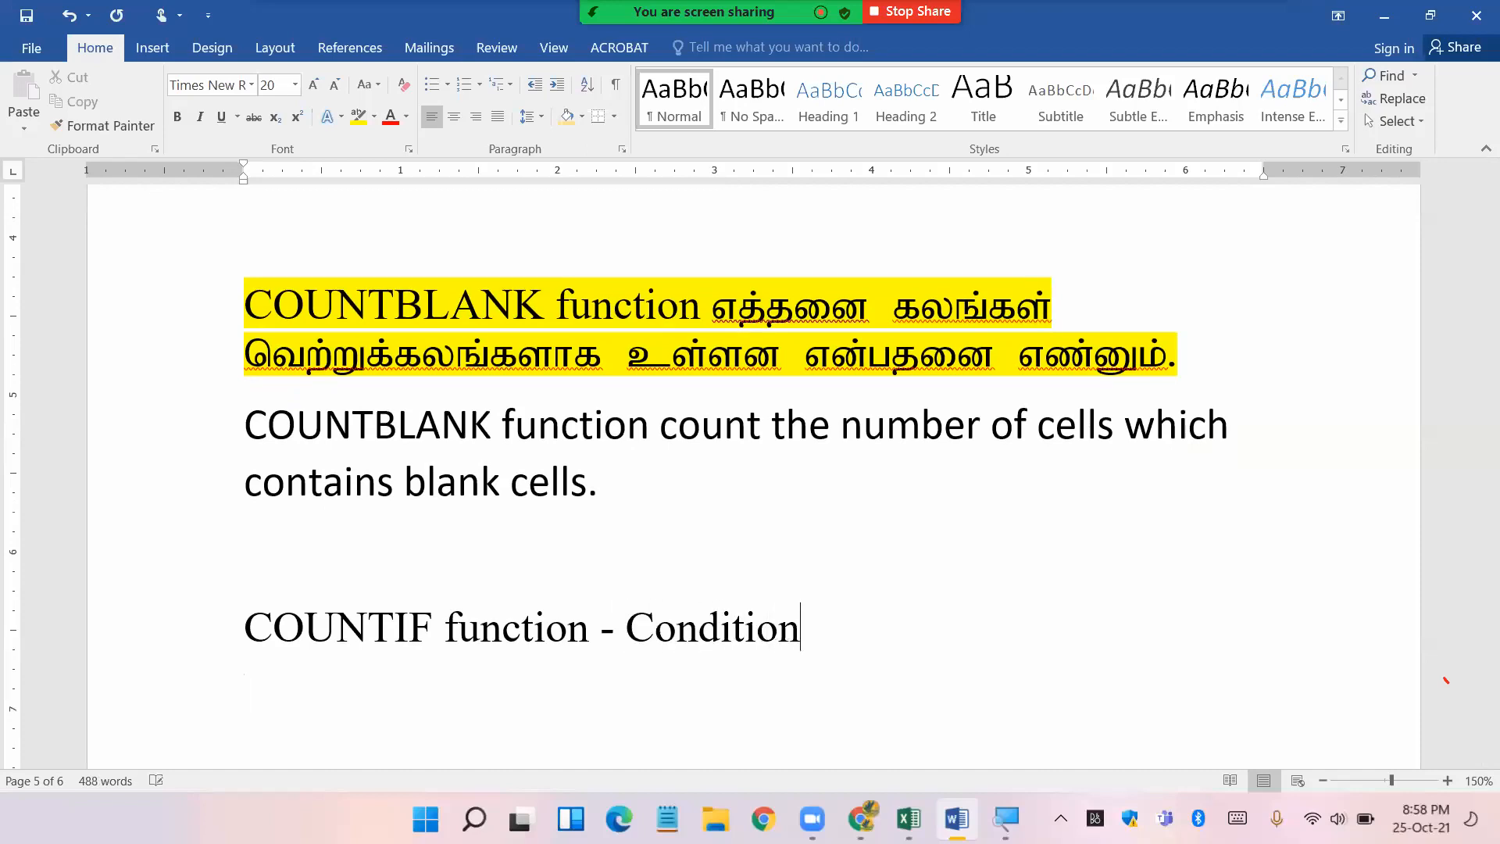
{"action": "type", "text": "al co"}
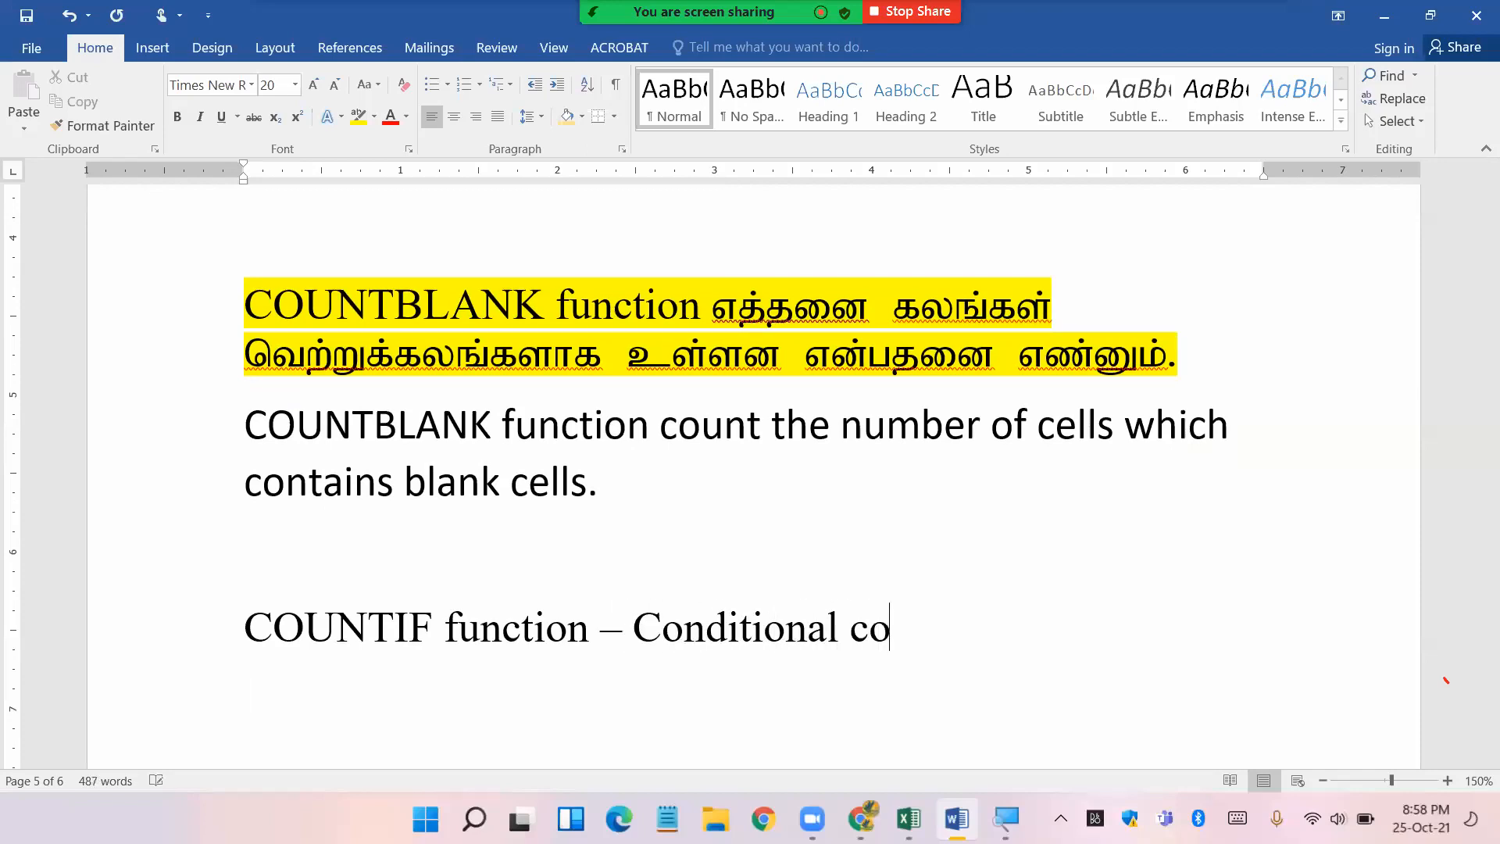
{"action": "type", "text": "unt"}
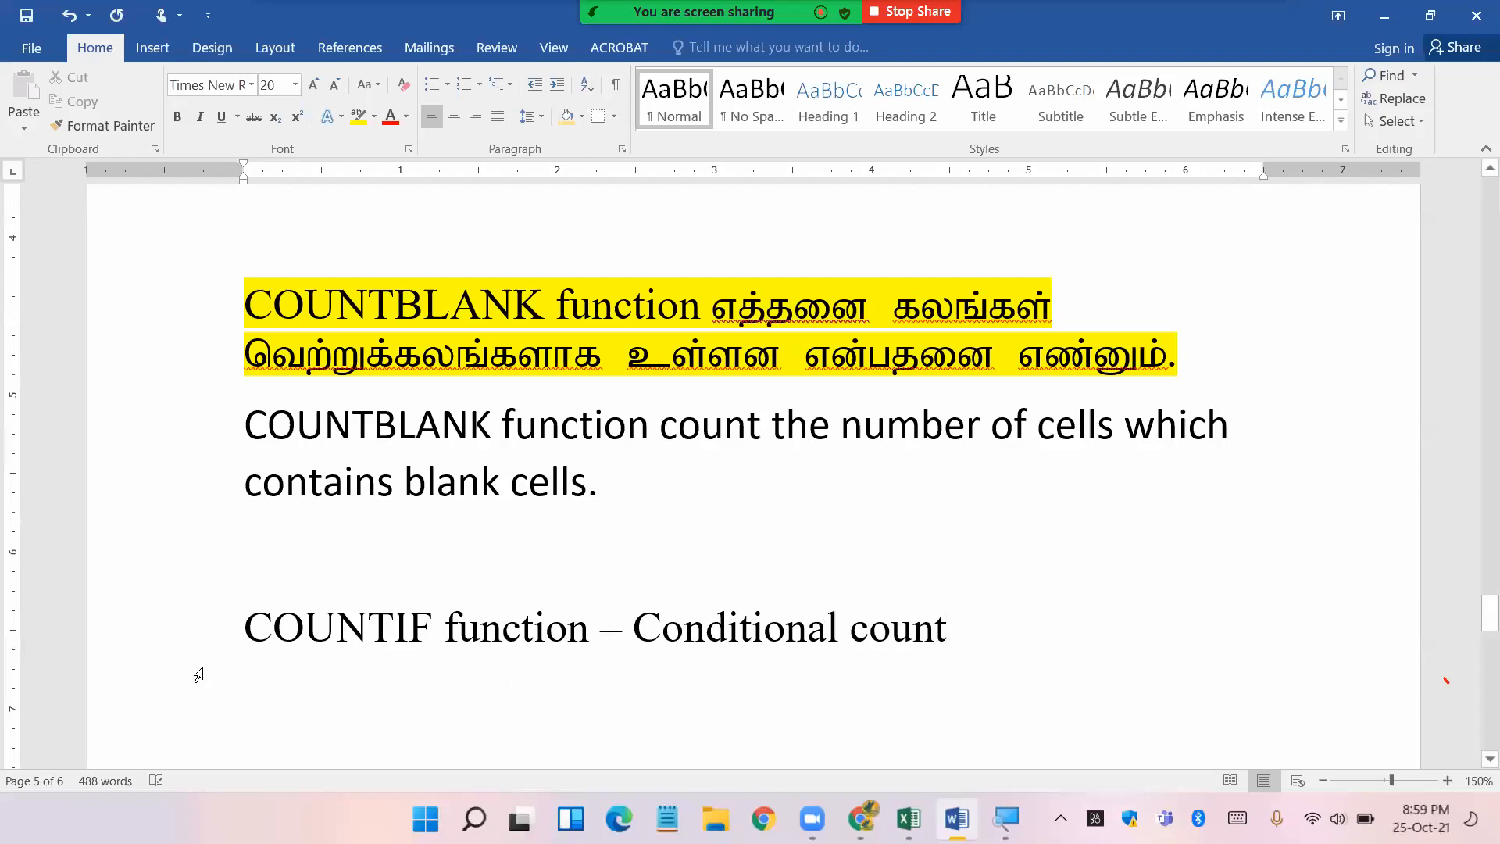
{"action": "key", "text": "Return"}
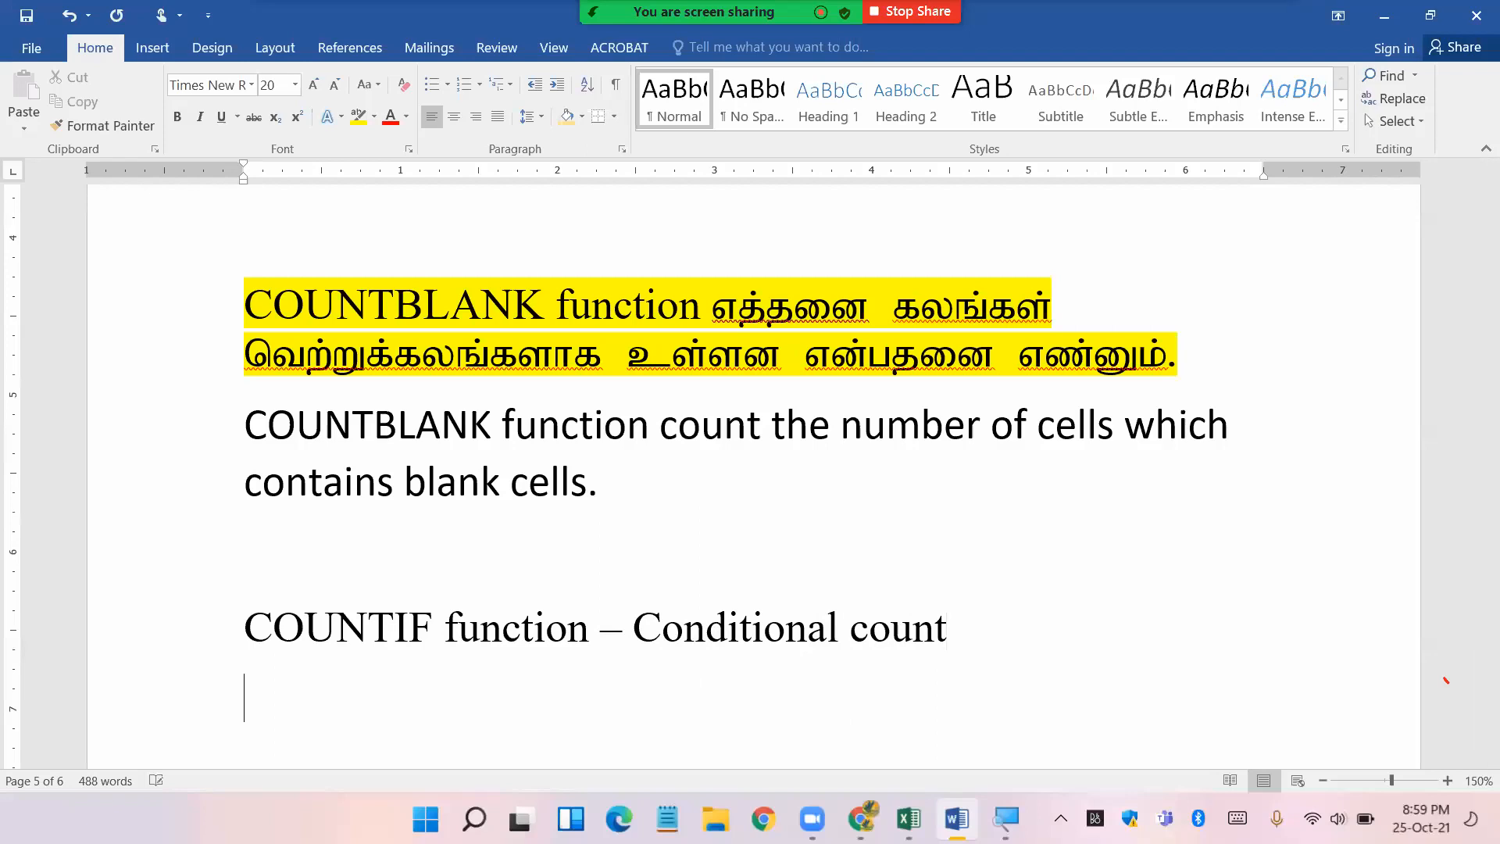
- Format the whole "COUNTIF function – Conditional count" line as underlined and bold
{"action": "left_click", "coordinate": [117, 631]}
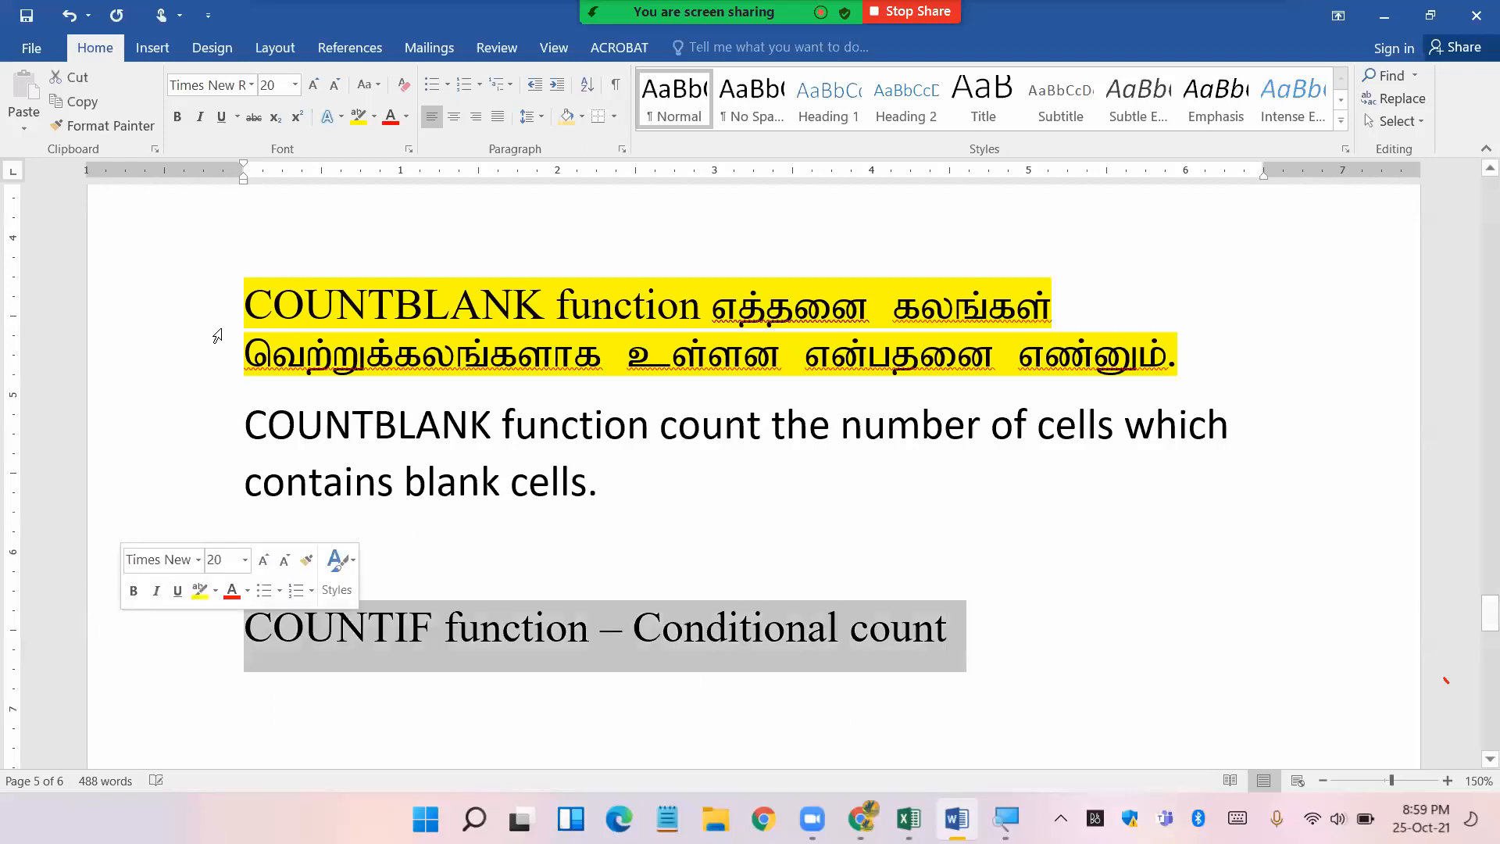
{"action": "left_click", "coordinate": [220, 120]}
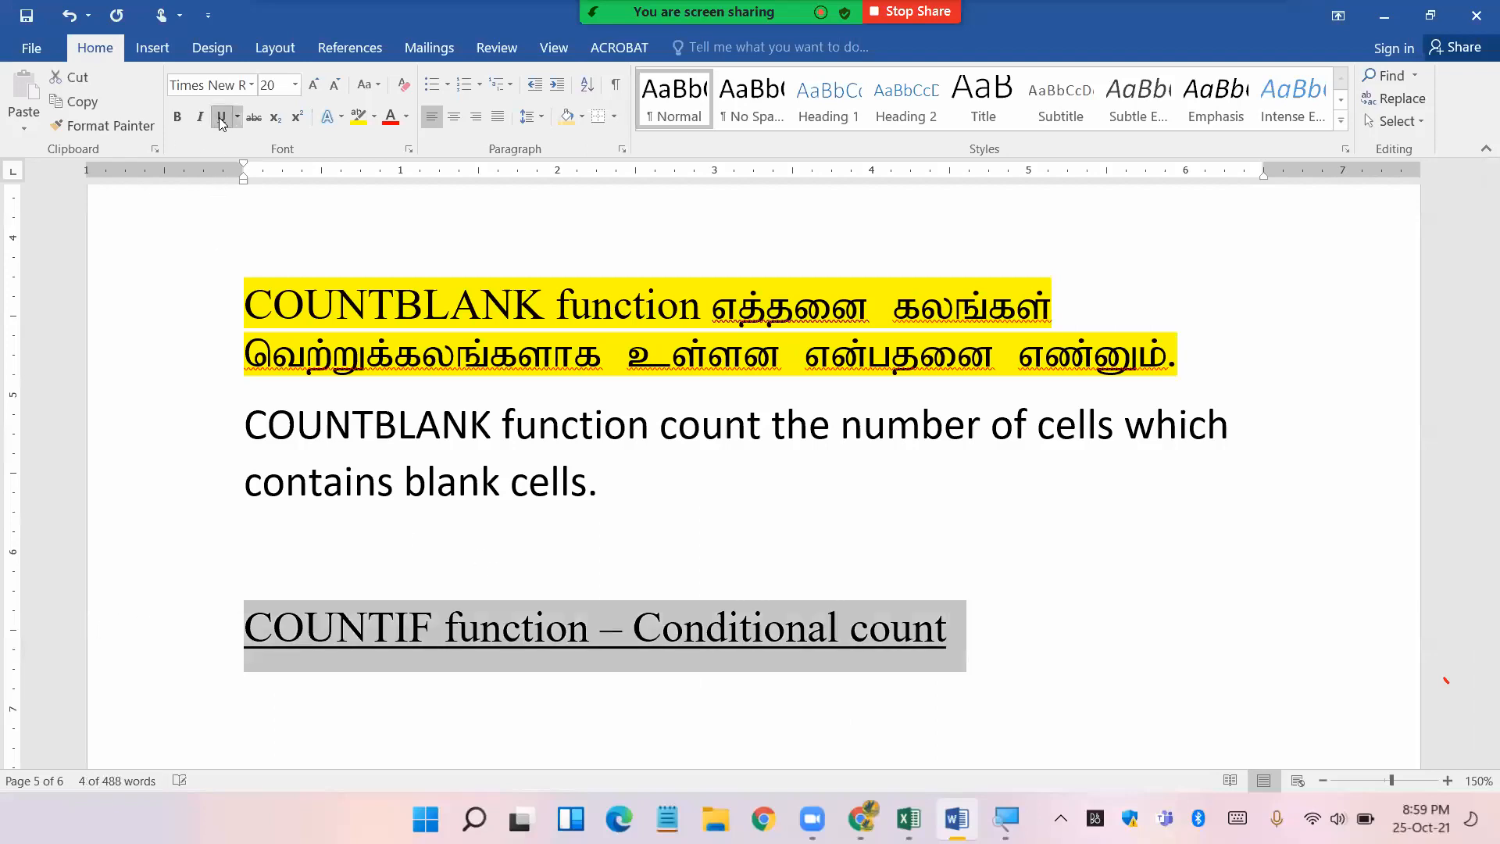
{"action": "left_click", "coordinate": [177, 119]}
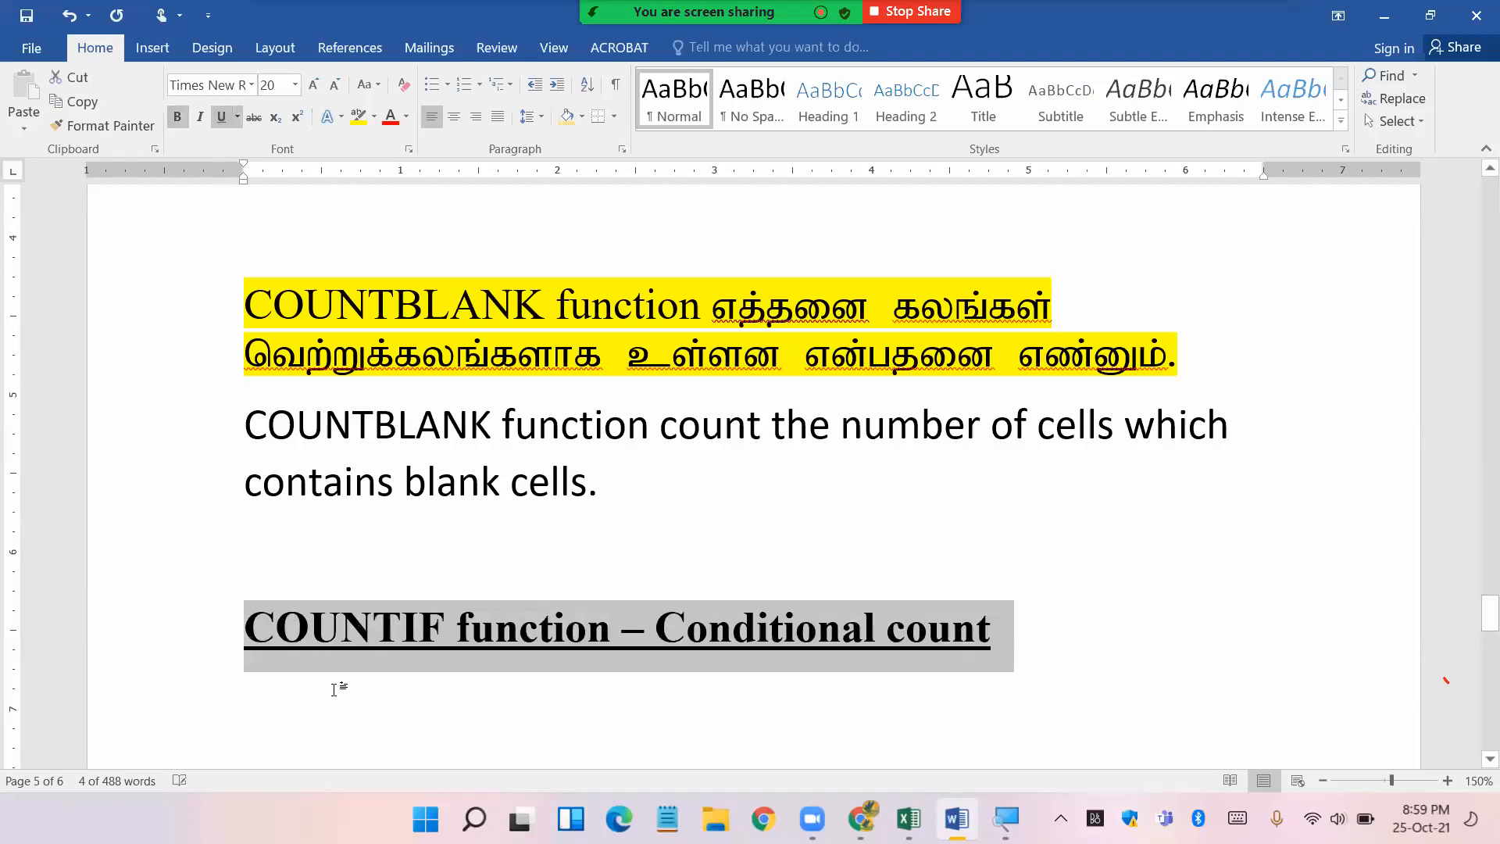
- Set the font to Kalaham on the empty line below the COUNTIF heading
{"action": "left_click", "coordinate": [274, 716]}
{"action": "left_click", "coordinate": [221, 86]}
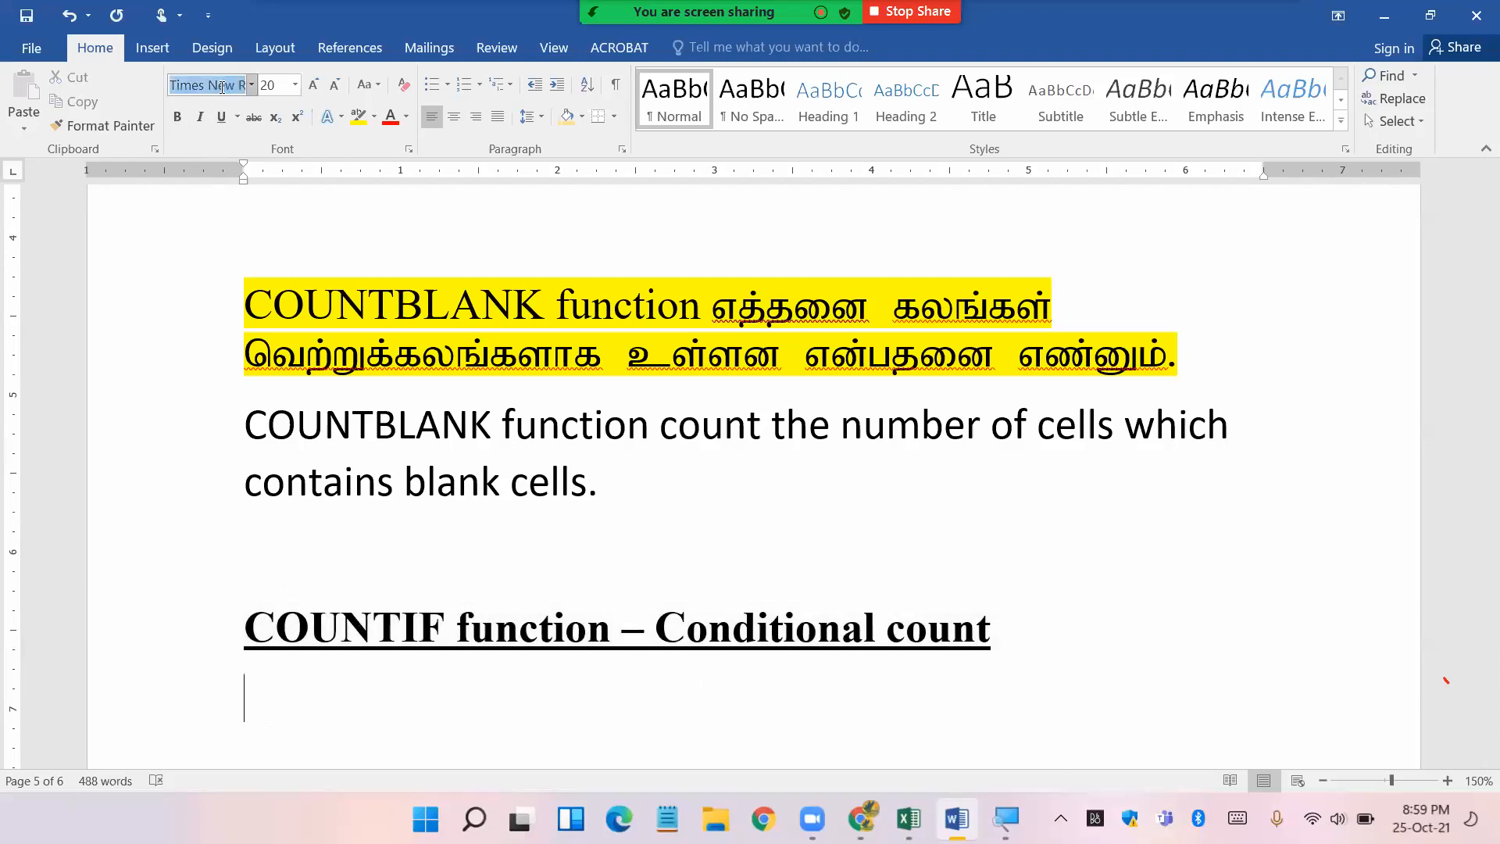
{"action": "type", "text": "Kalaham"}
{"action": "key", "text": "Return"}
- Begin the Tamil description of COUNTIF below the heading with "வழங்கப்படும் நிபந்தனைக்கு"
{"action": "type", "text": "நிப"}
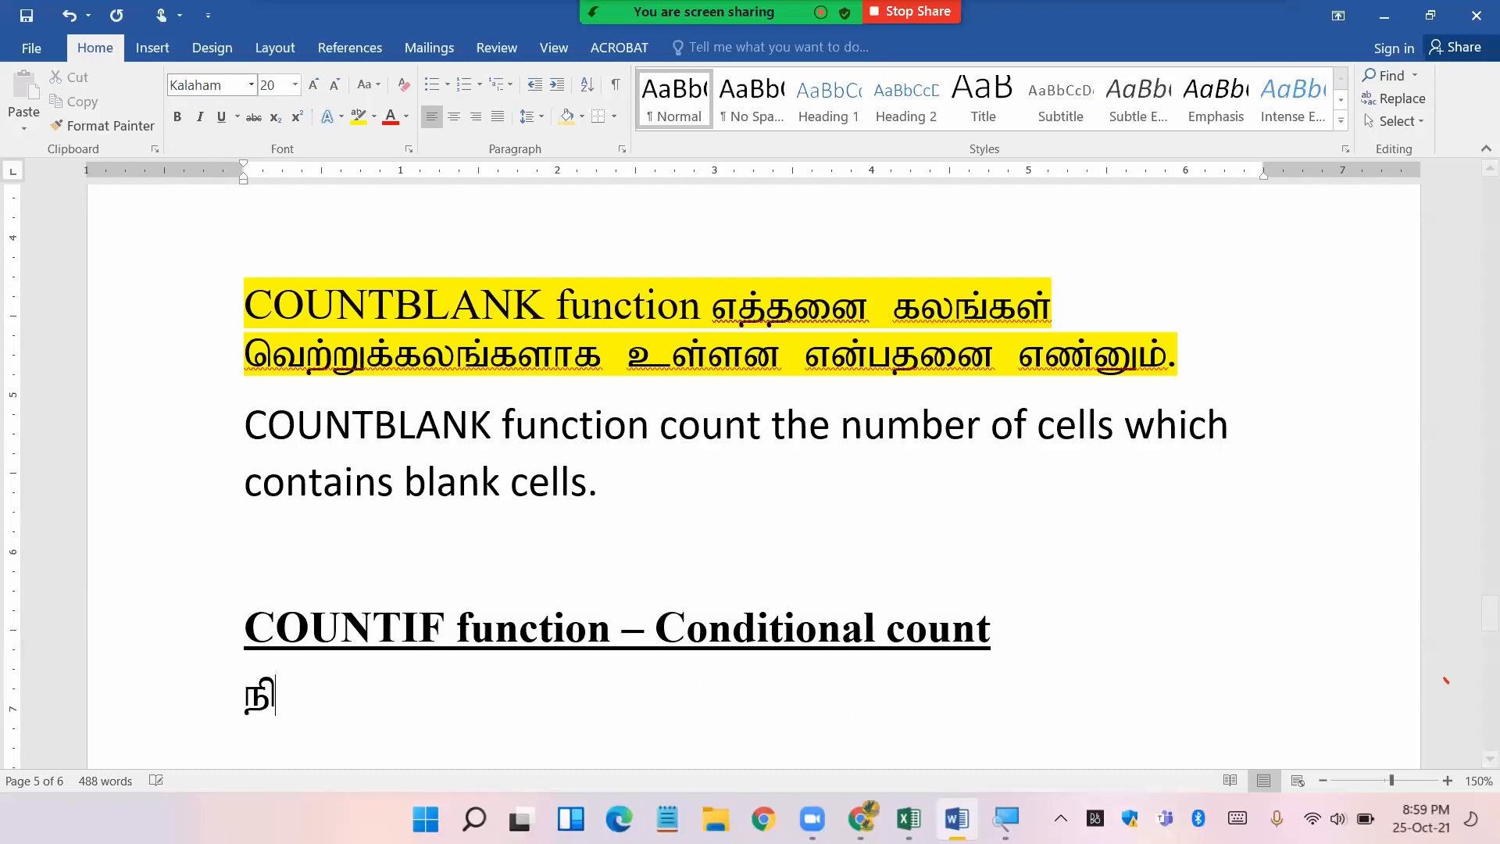
{"action": "key", "text": "BackSpace"}
{"action": "key", "text": "BackSpace"}
{"action": "key", "text": "BackSpace"}
{"action": "type", "text": "வழற"}
{"action": "key", "text": "BackSpace"}
{"action": "type", "text": "ங்கப்ப"}
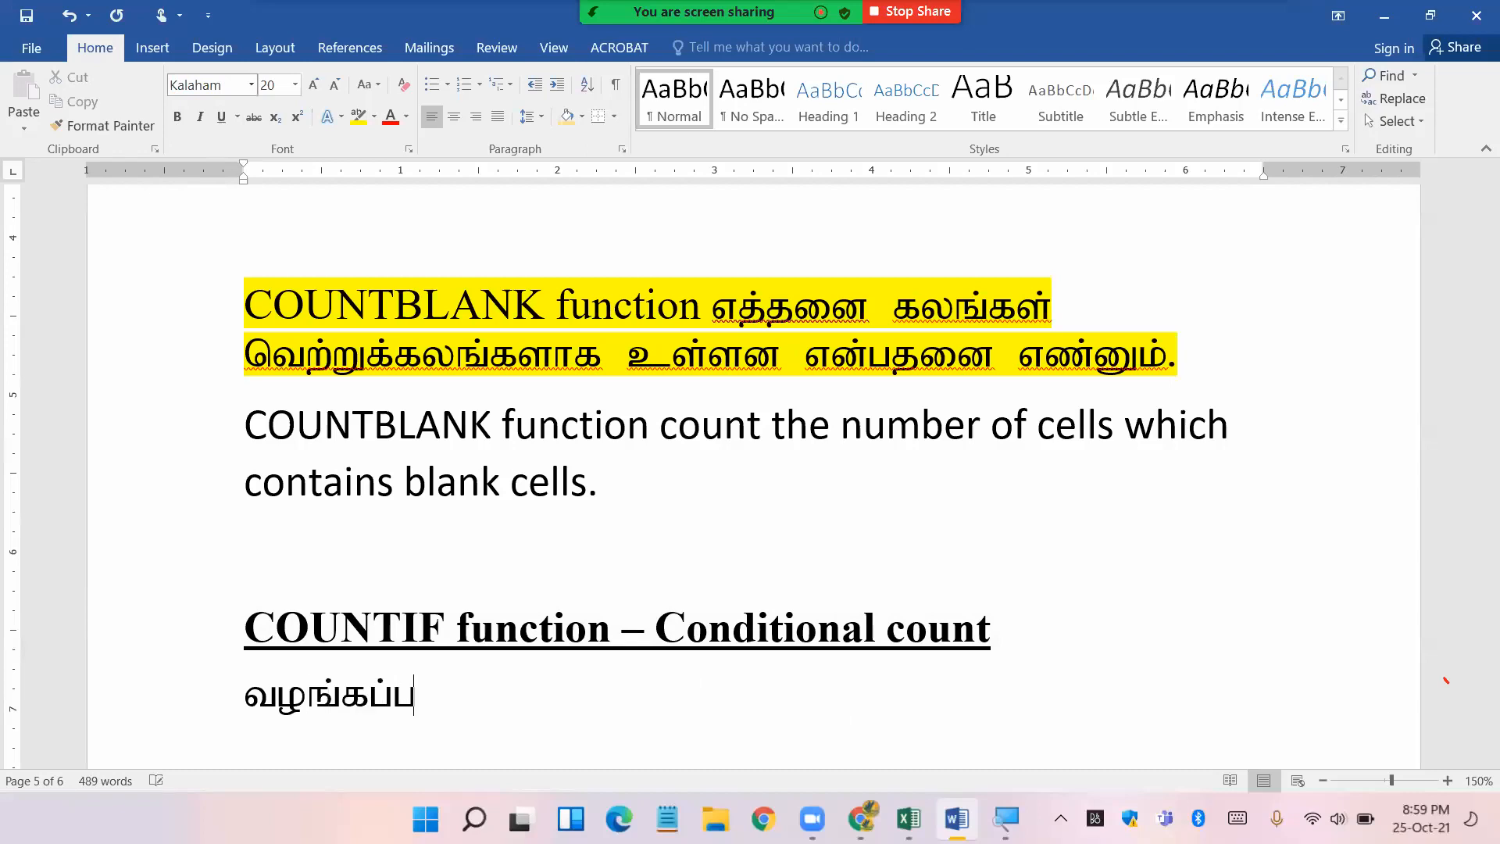
{"action": "type", "text": "டும் நிப"}
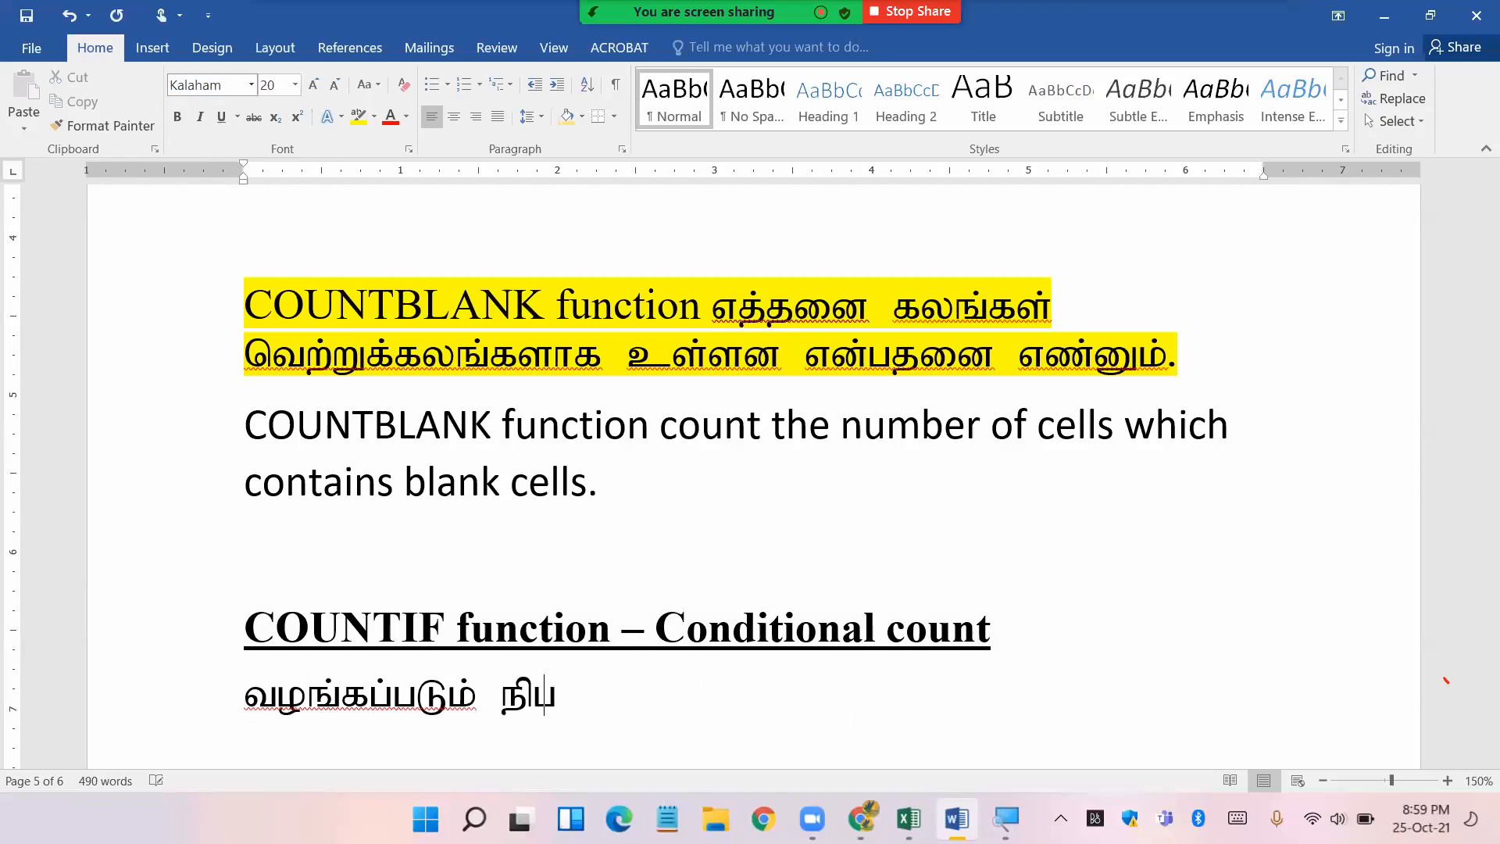
{"action": "type", "text": "ந்தனை"}
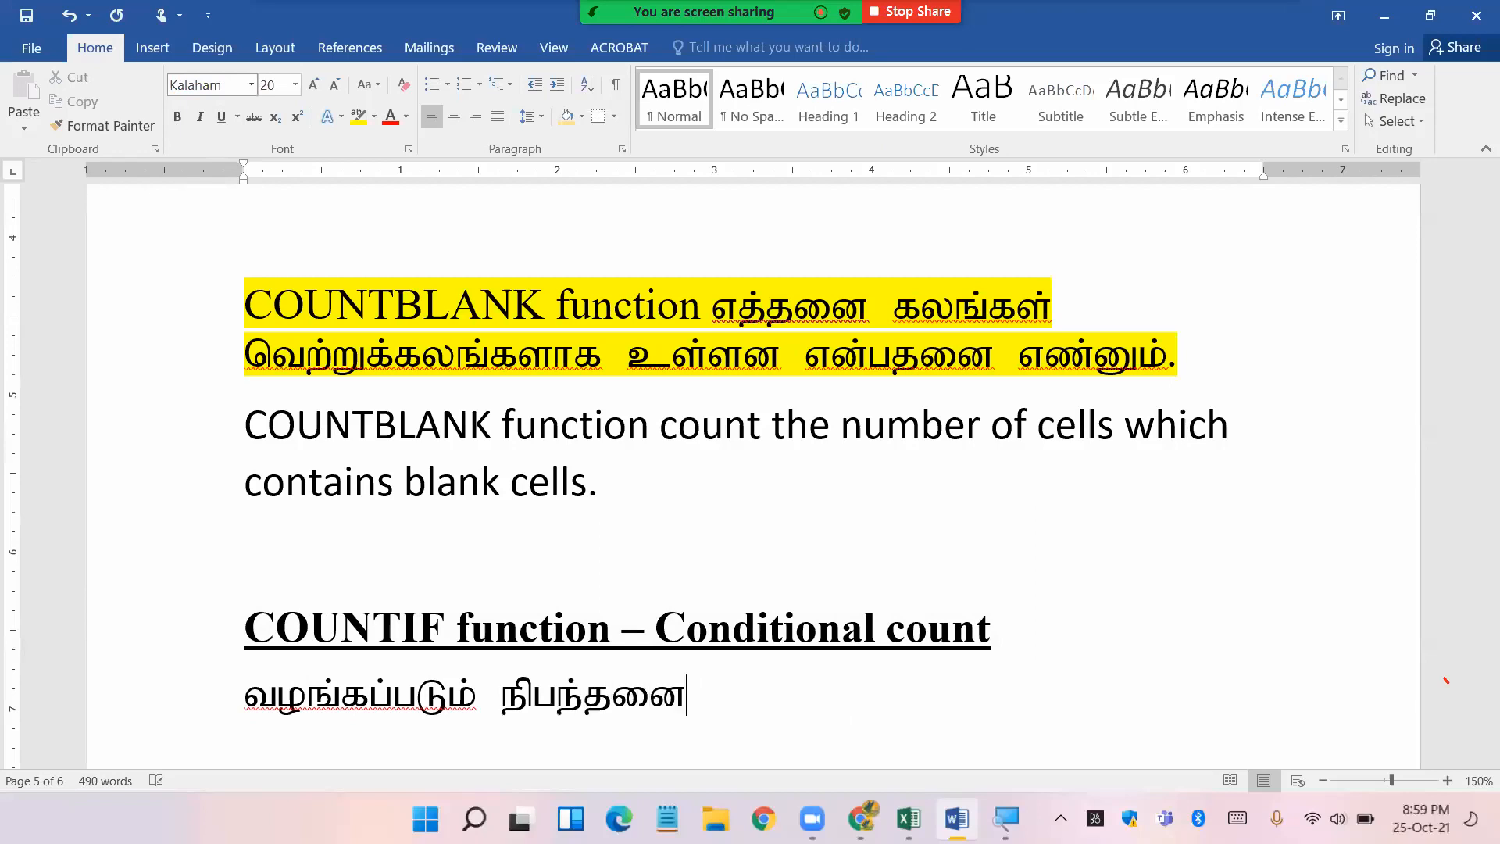
{"action": "type", "text": "க்கு "}
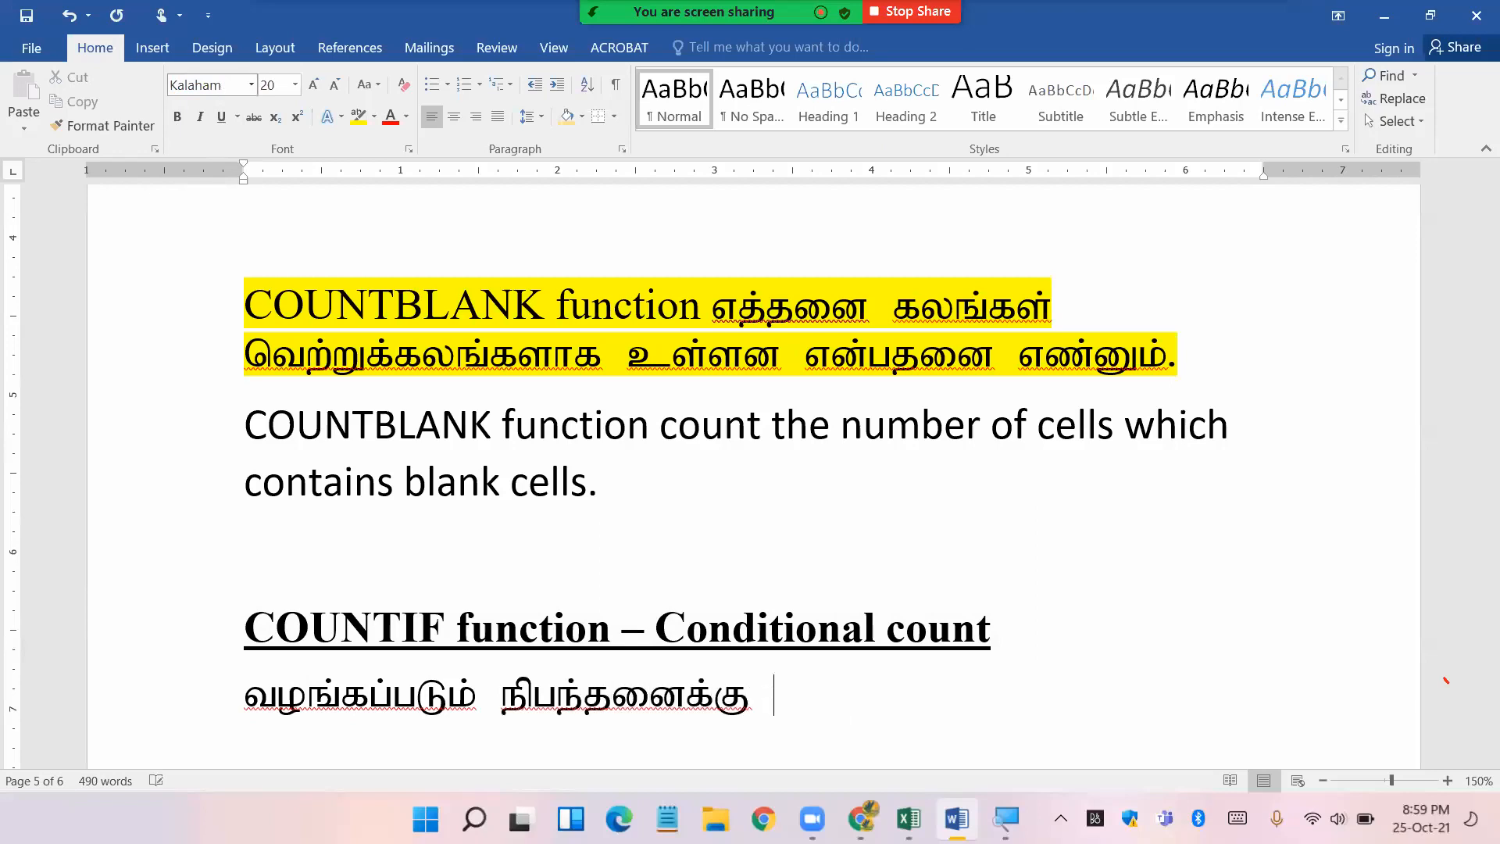
- Continue the Tamil COUNTIF description with "உற்படும் கலங்களின் எண்"
{"action": "type", "text": "உற்படும் "}
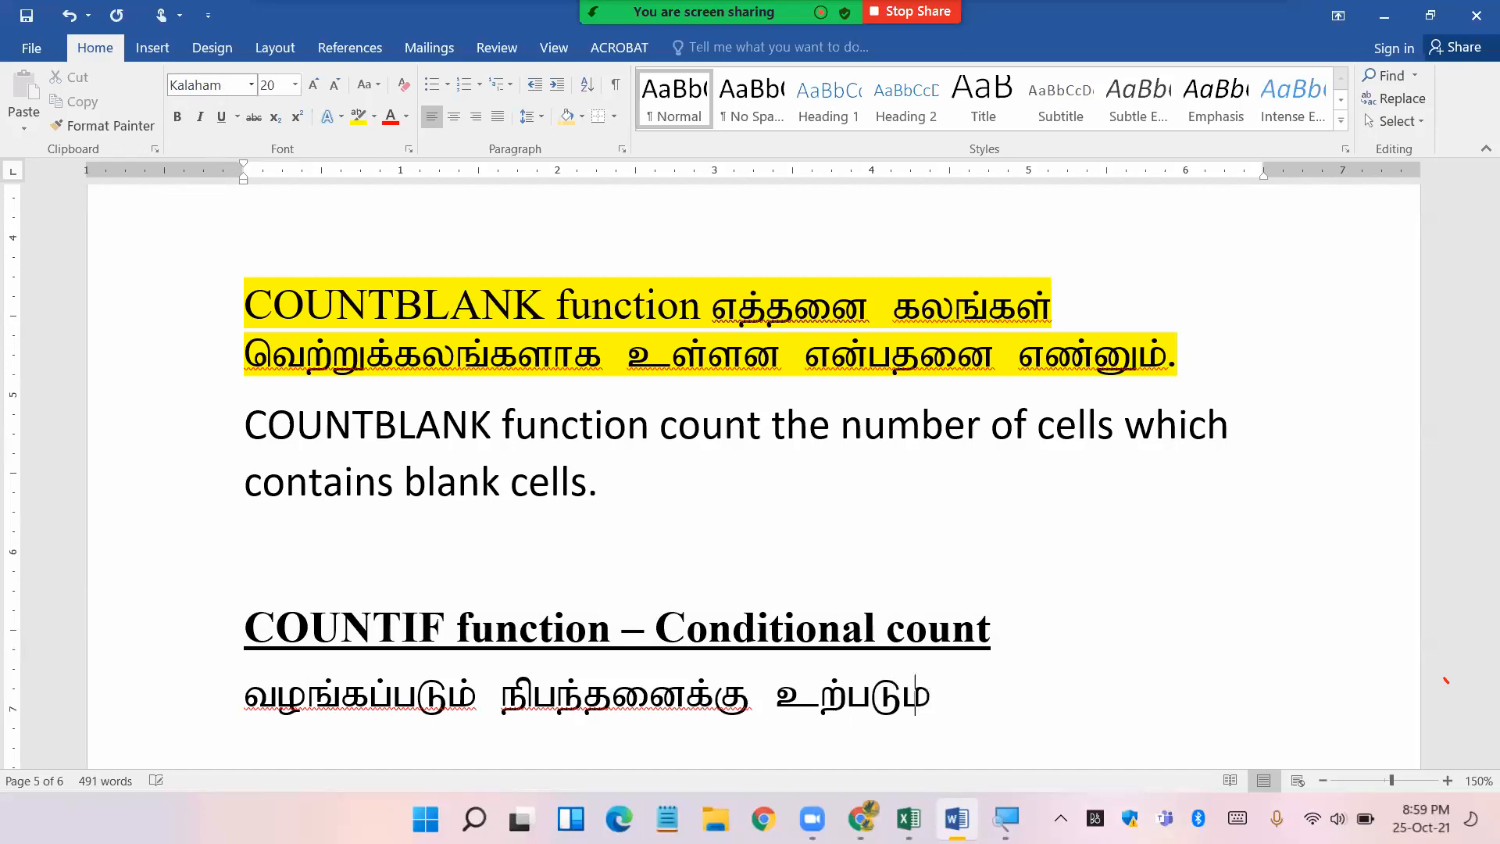
{"action": "type", "text": "கலங்களின் எண்ணி"}
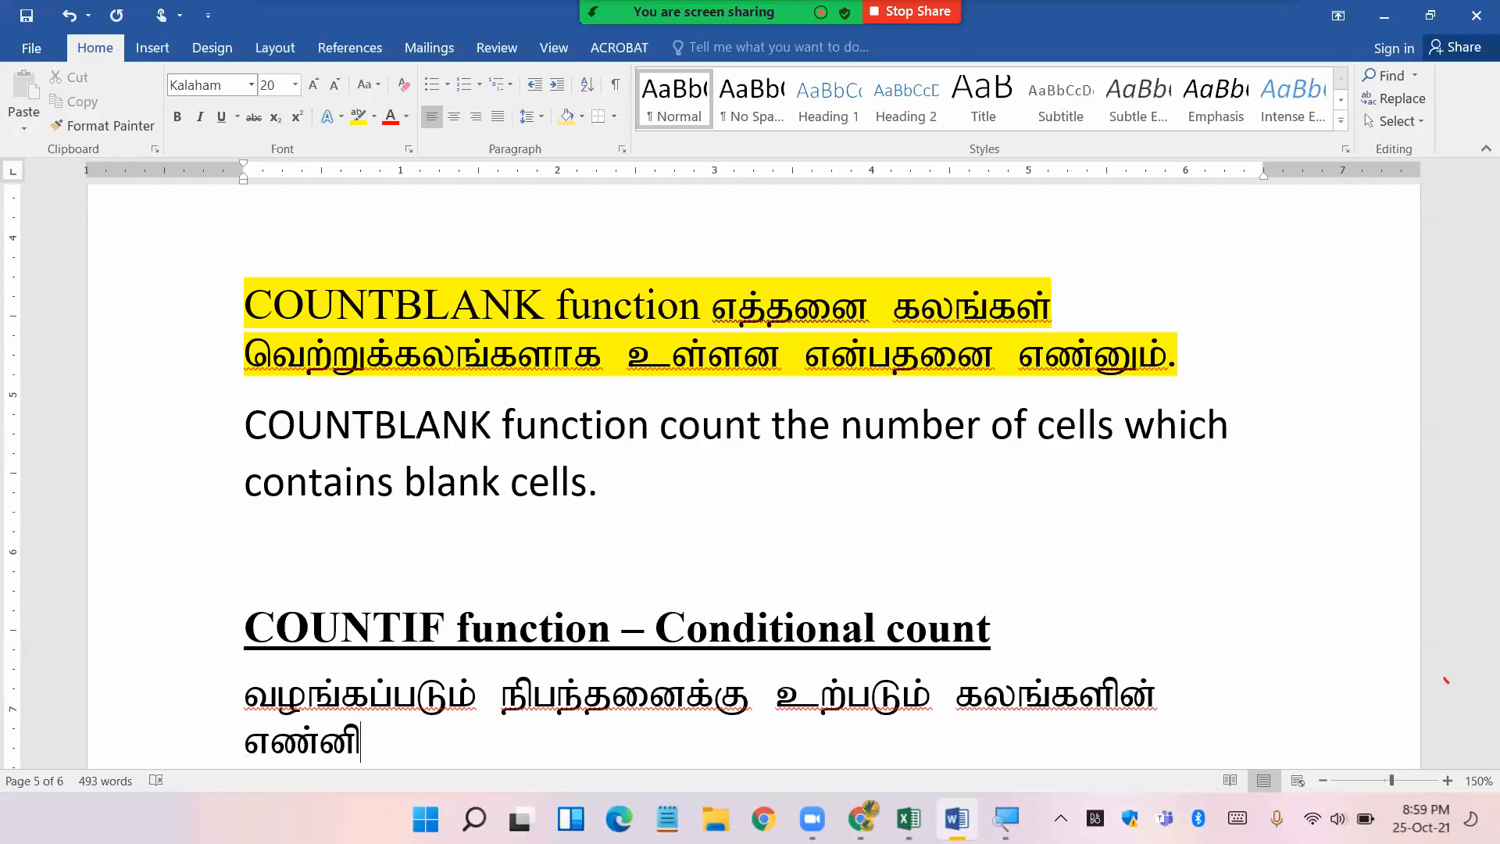
{"action": "key", "text": "BackSpace"}
{"action": "key", "text": "BackSpace"}
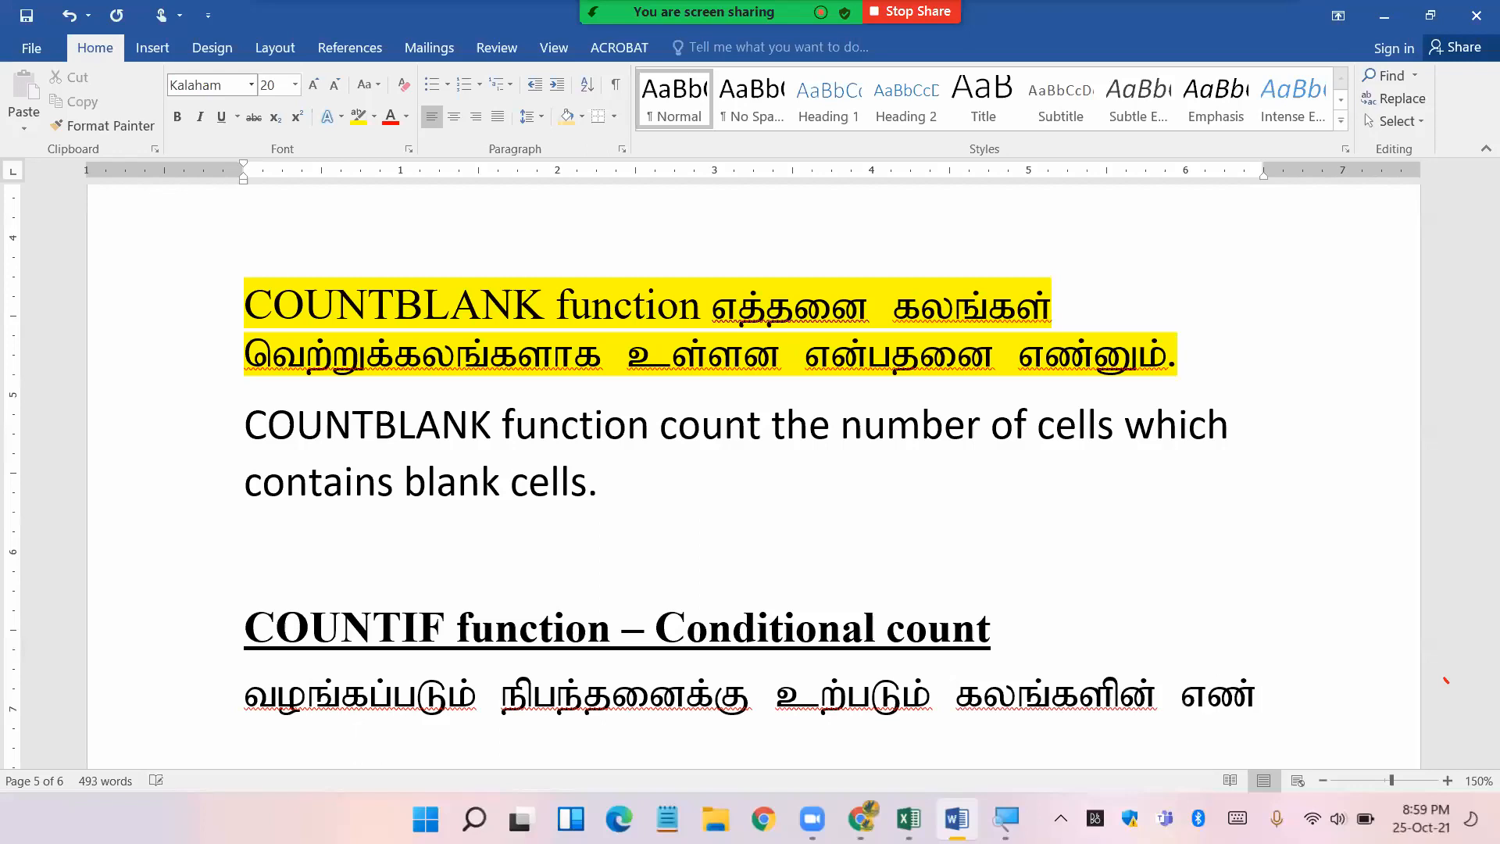